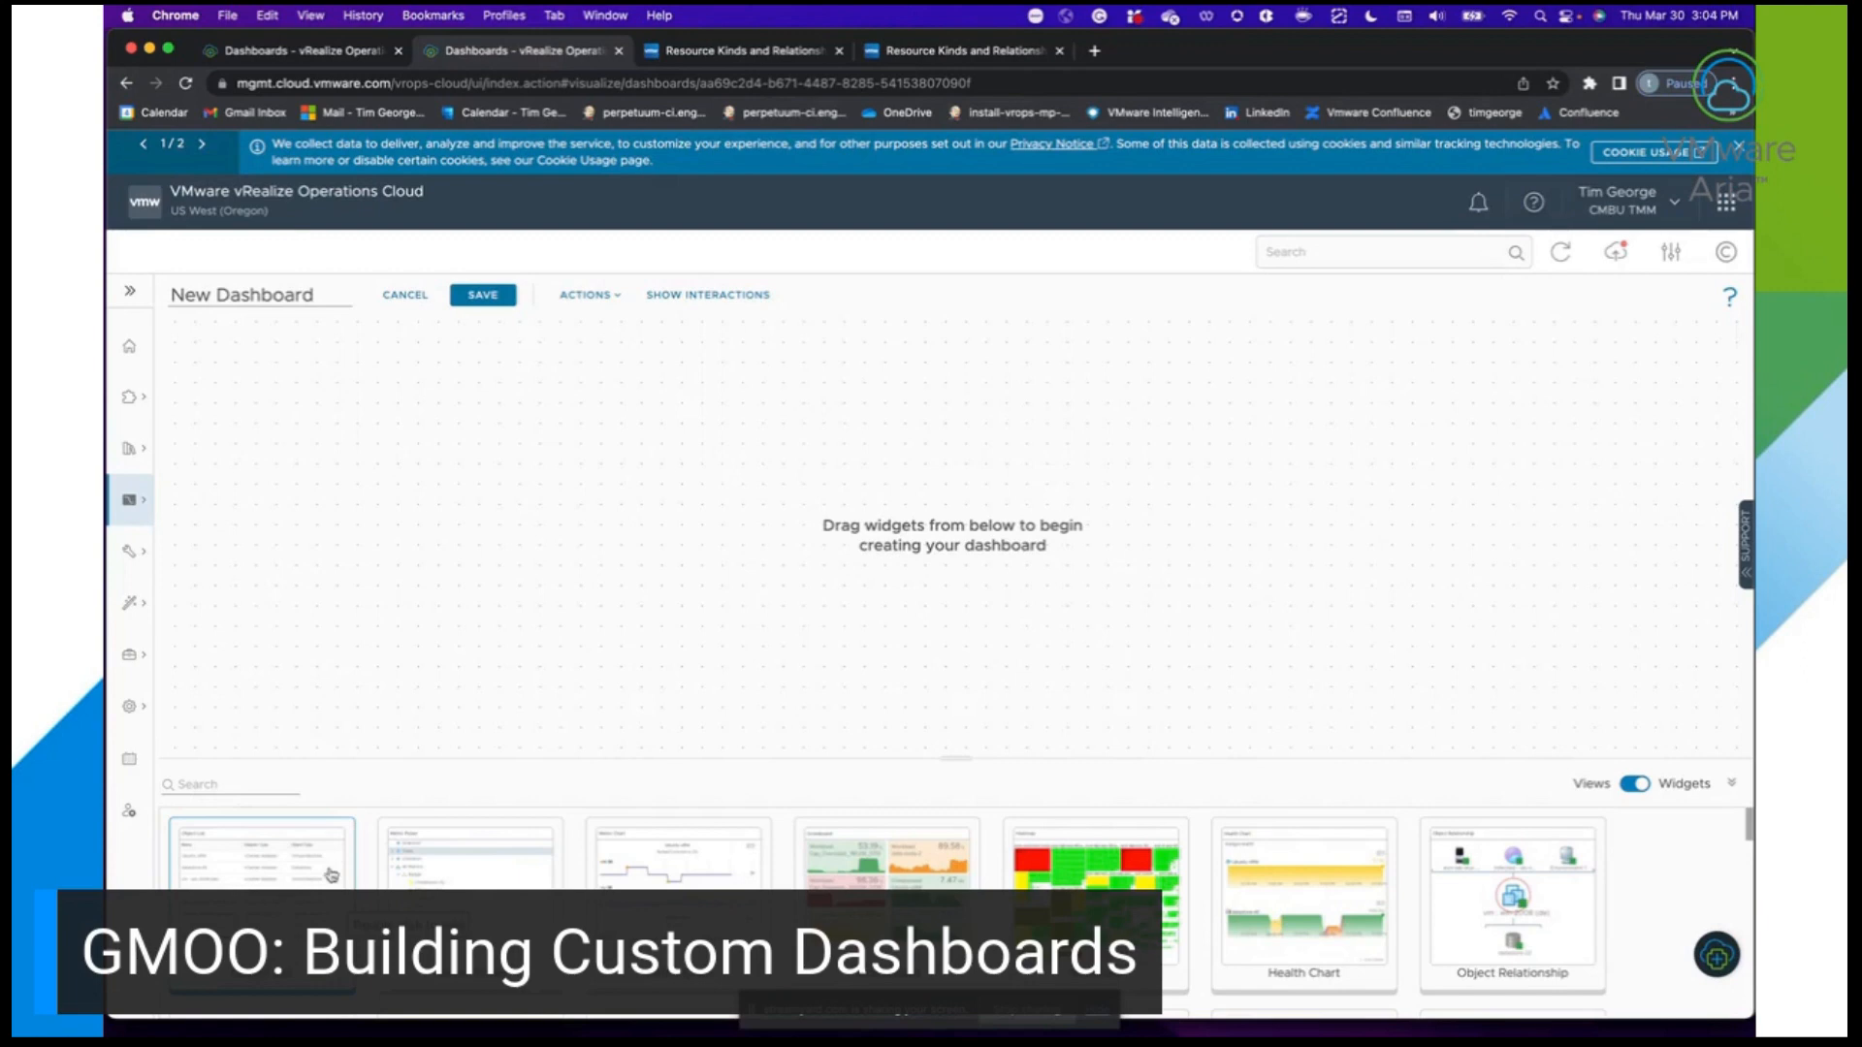
Dismiss the cookie notice and the scheduled maintenance banner above the new dashboard.
click(1741, 153)
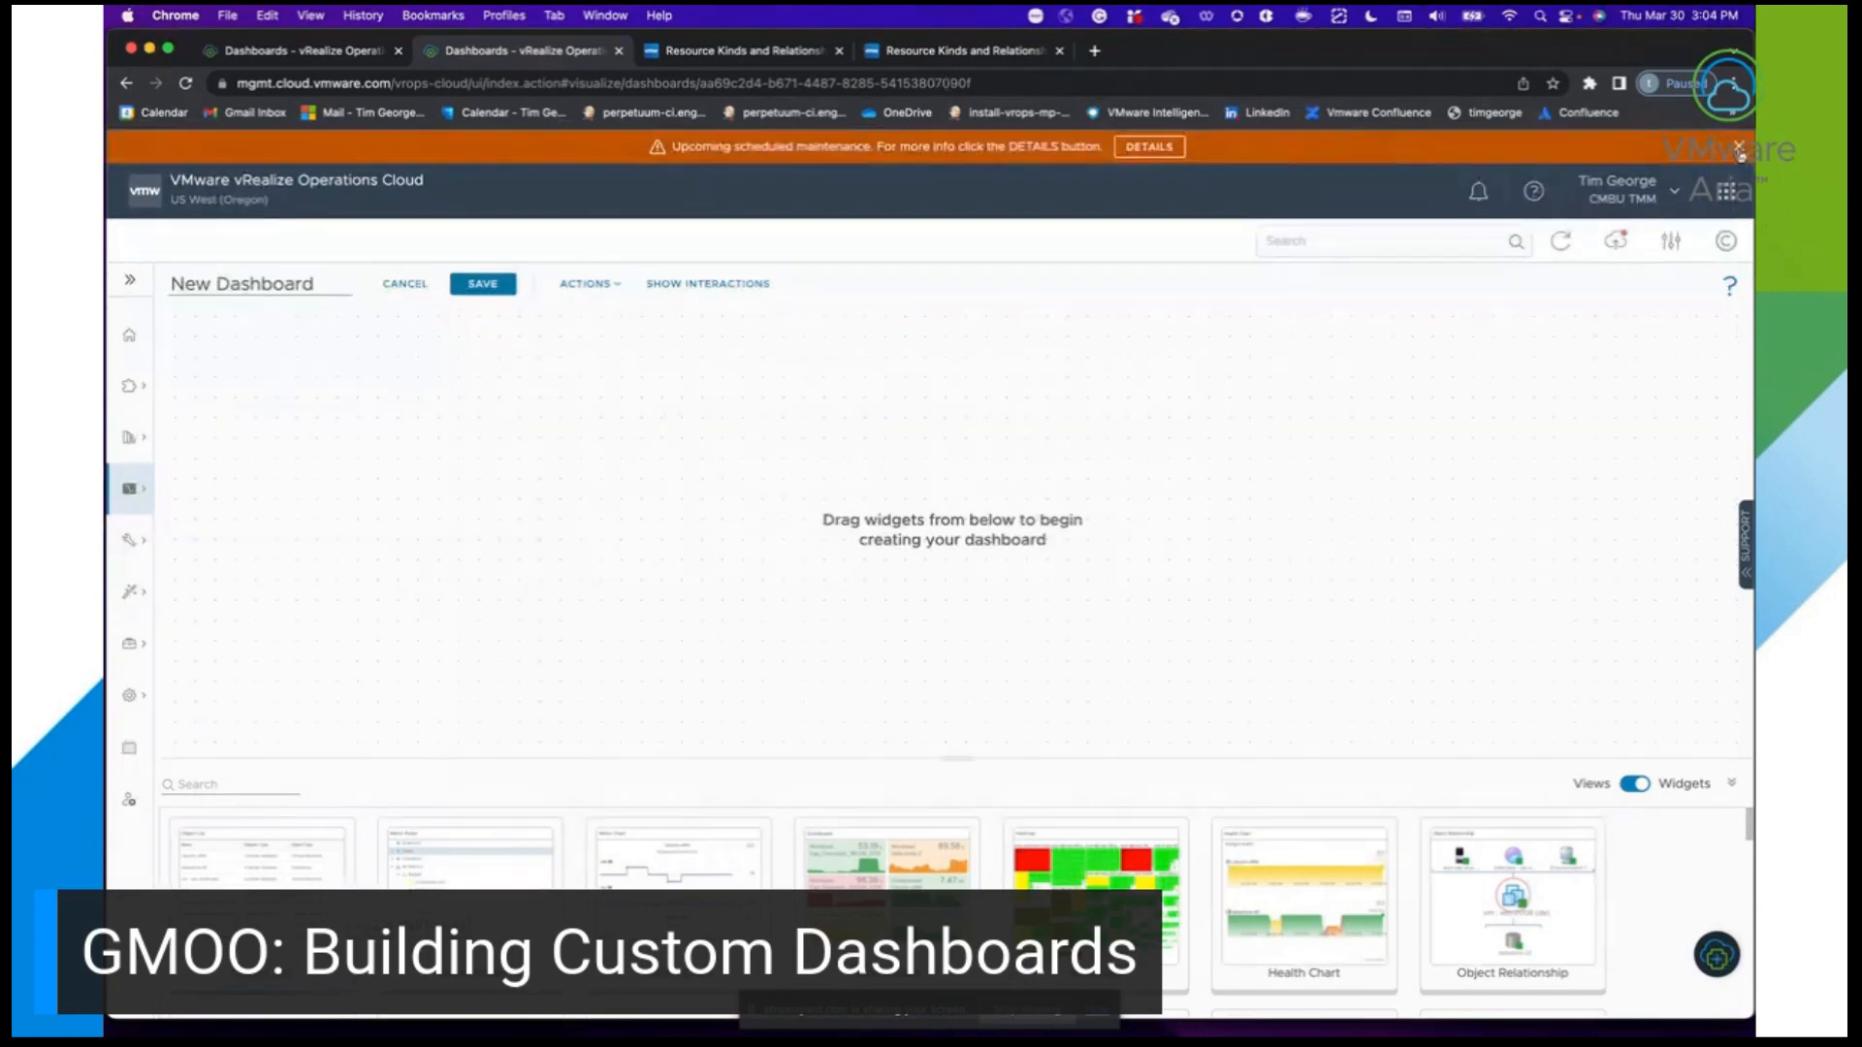
click(1739, 151)
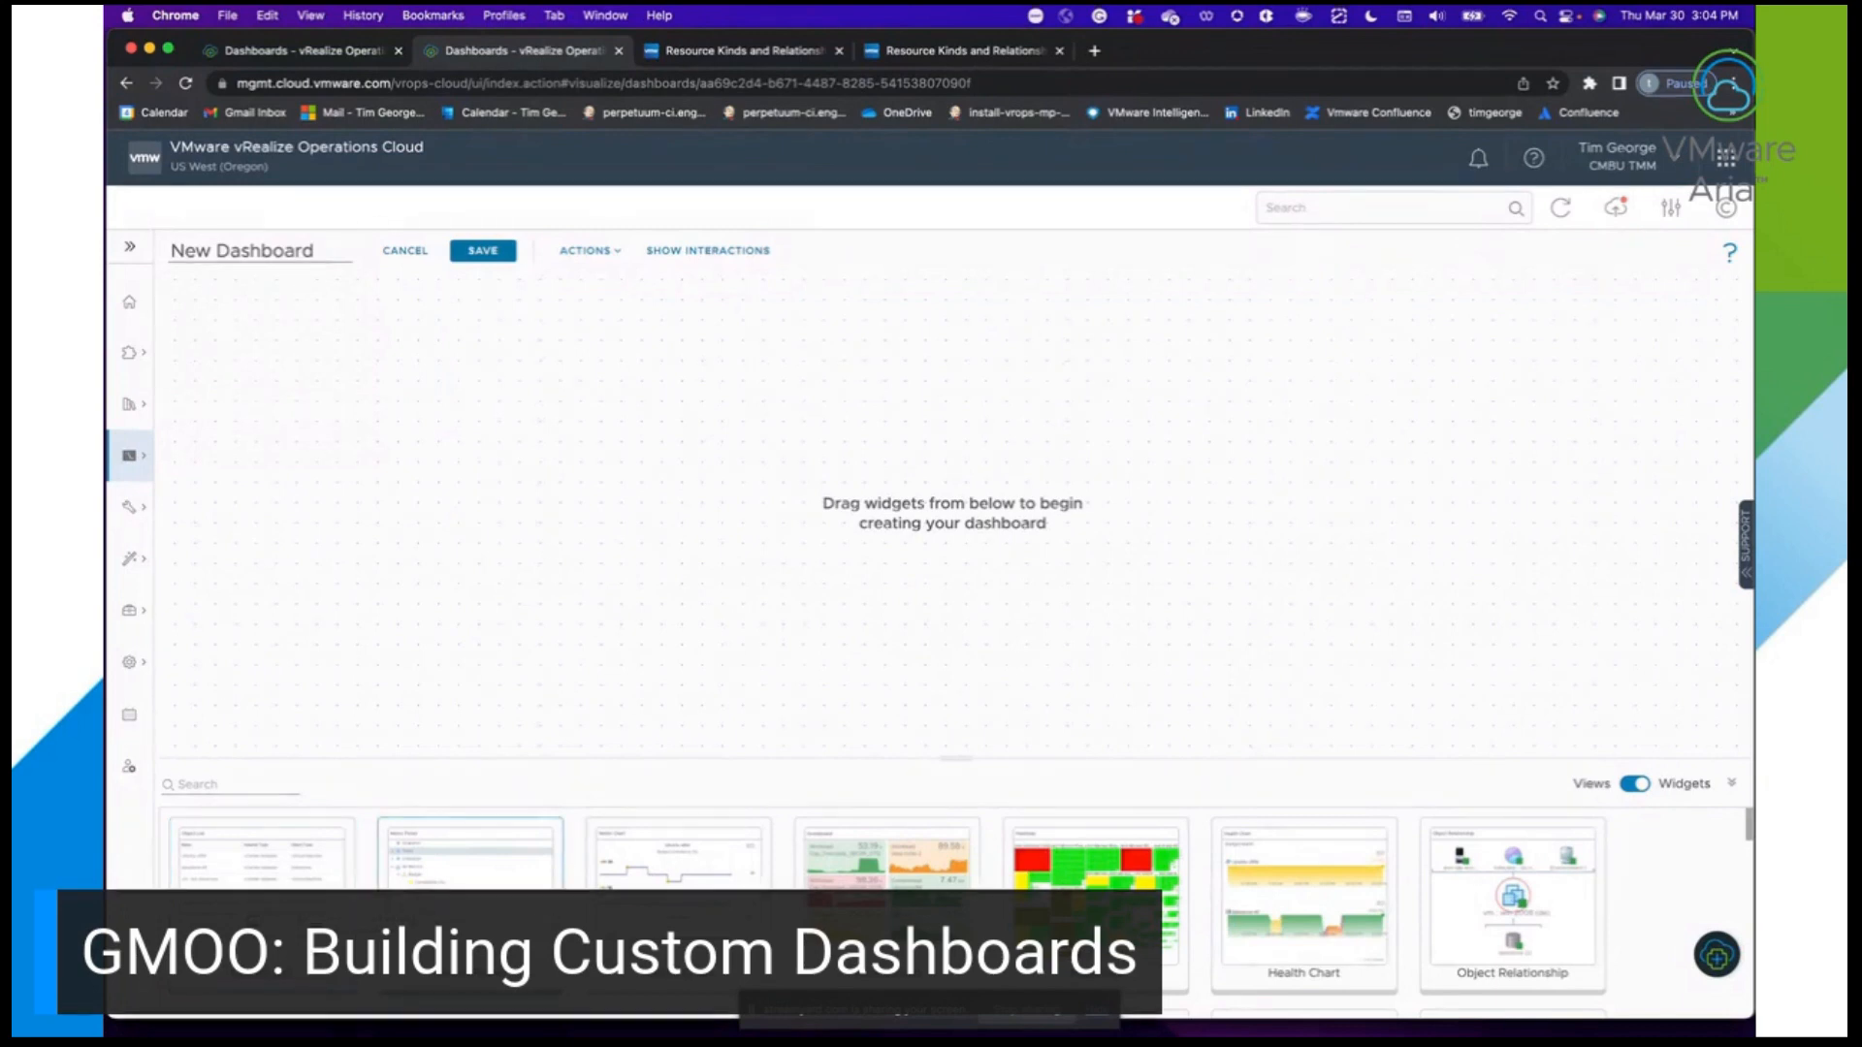
Look through the available widget types in the widget library, resizing the library pane against the dashboard canvas.
scroll(1003, 884, down, 10)
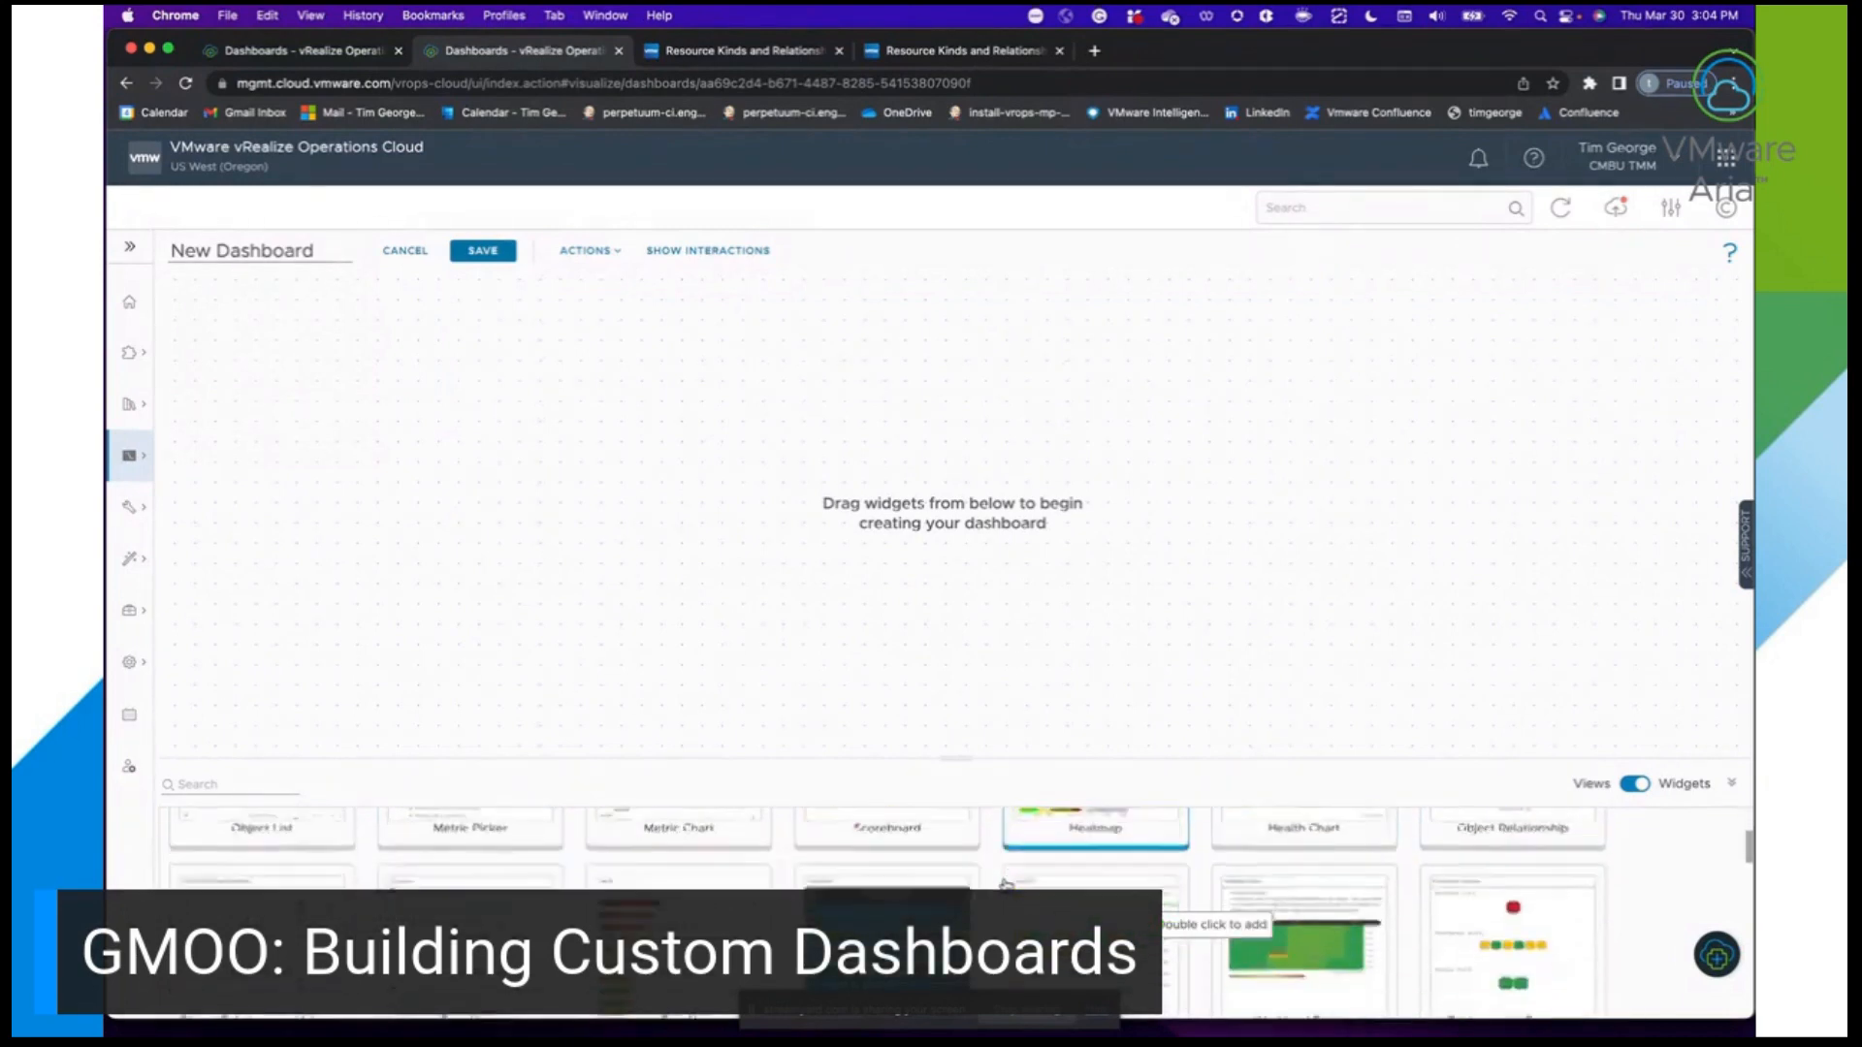
scroll(1004, 884, down, 10)
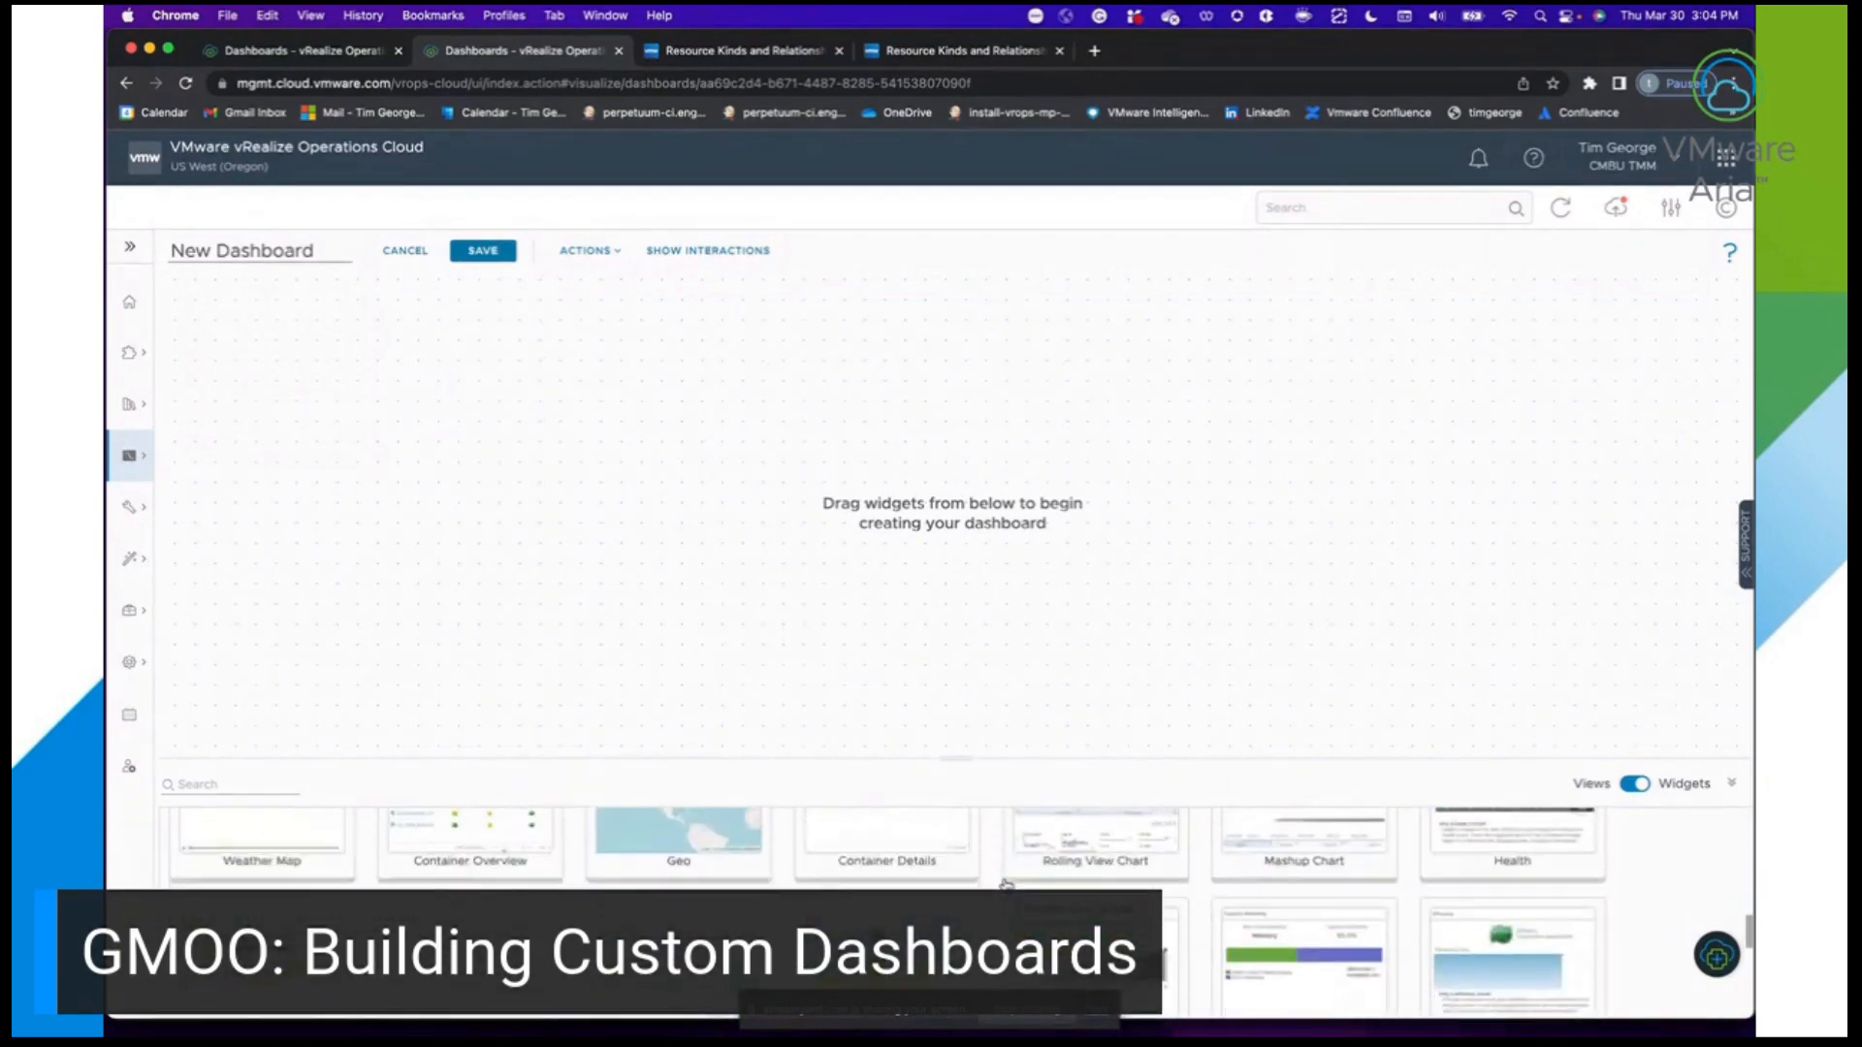
scroll(1006, 884, down, 5)
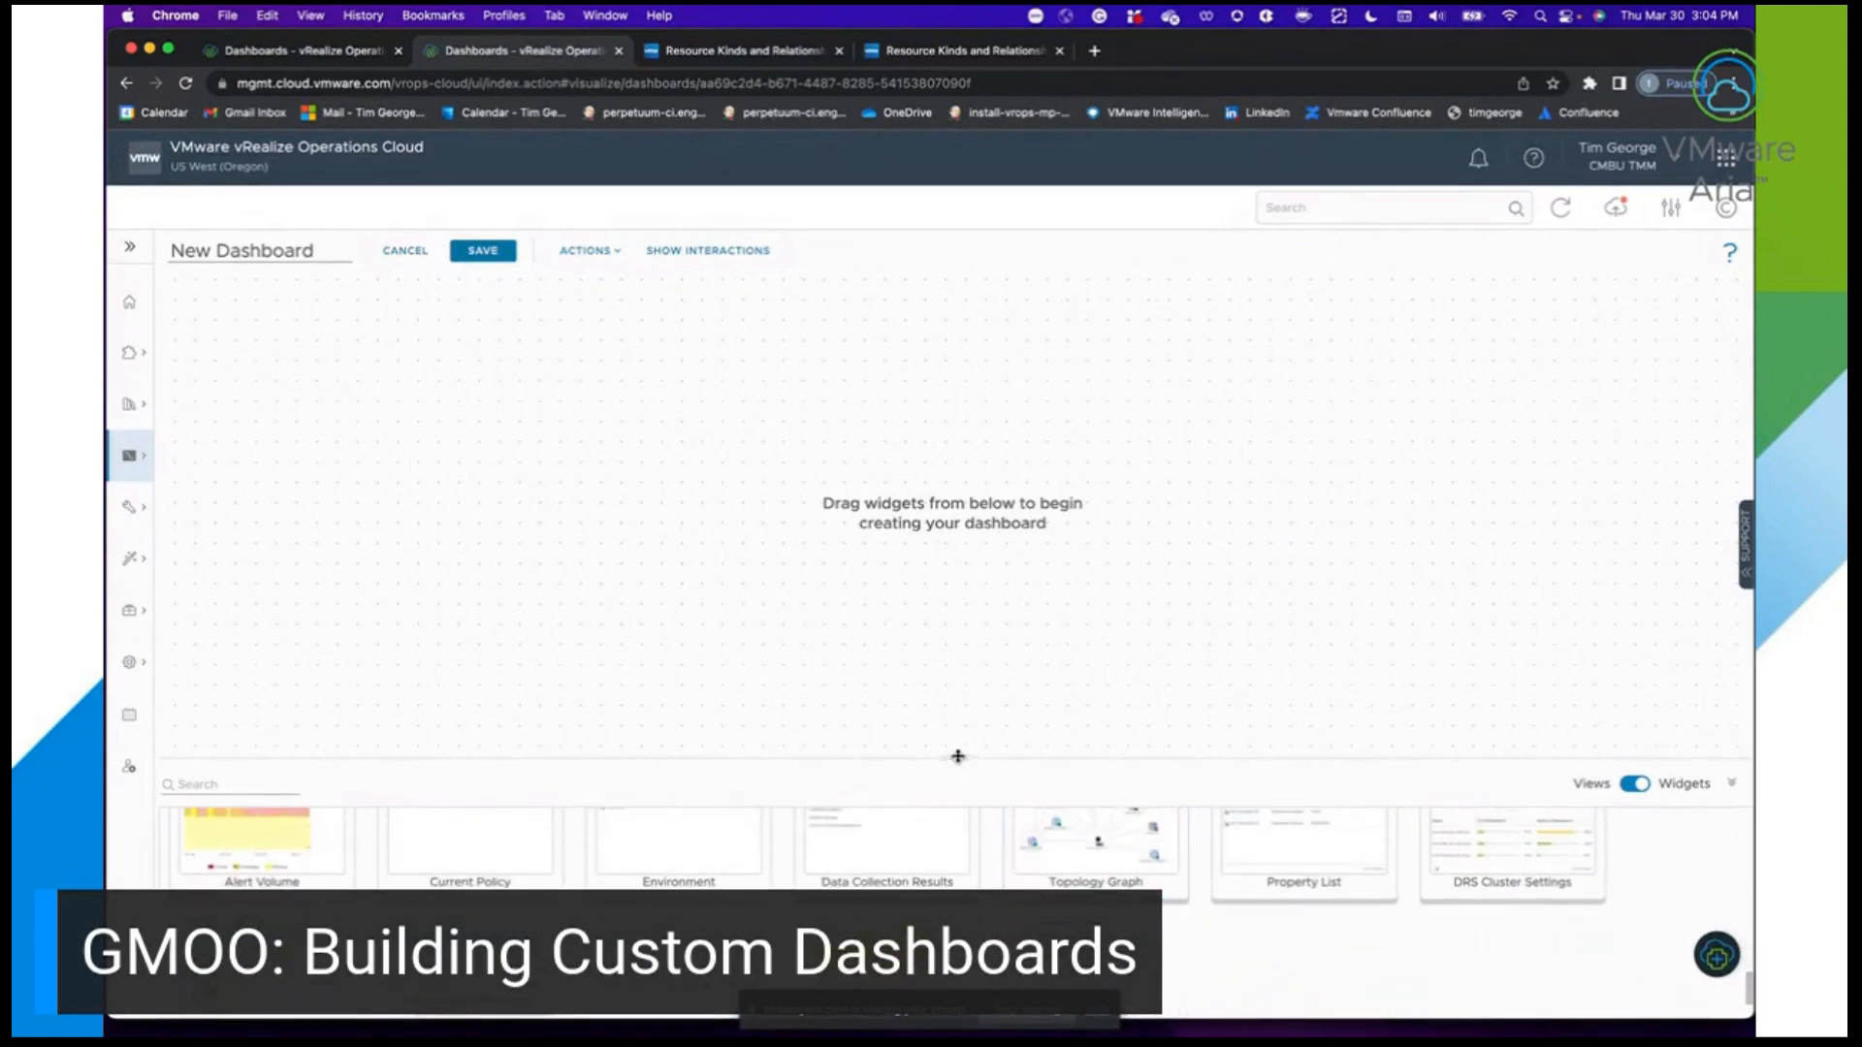
drag(956, 753, 943, 397)
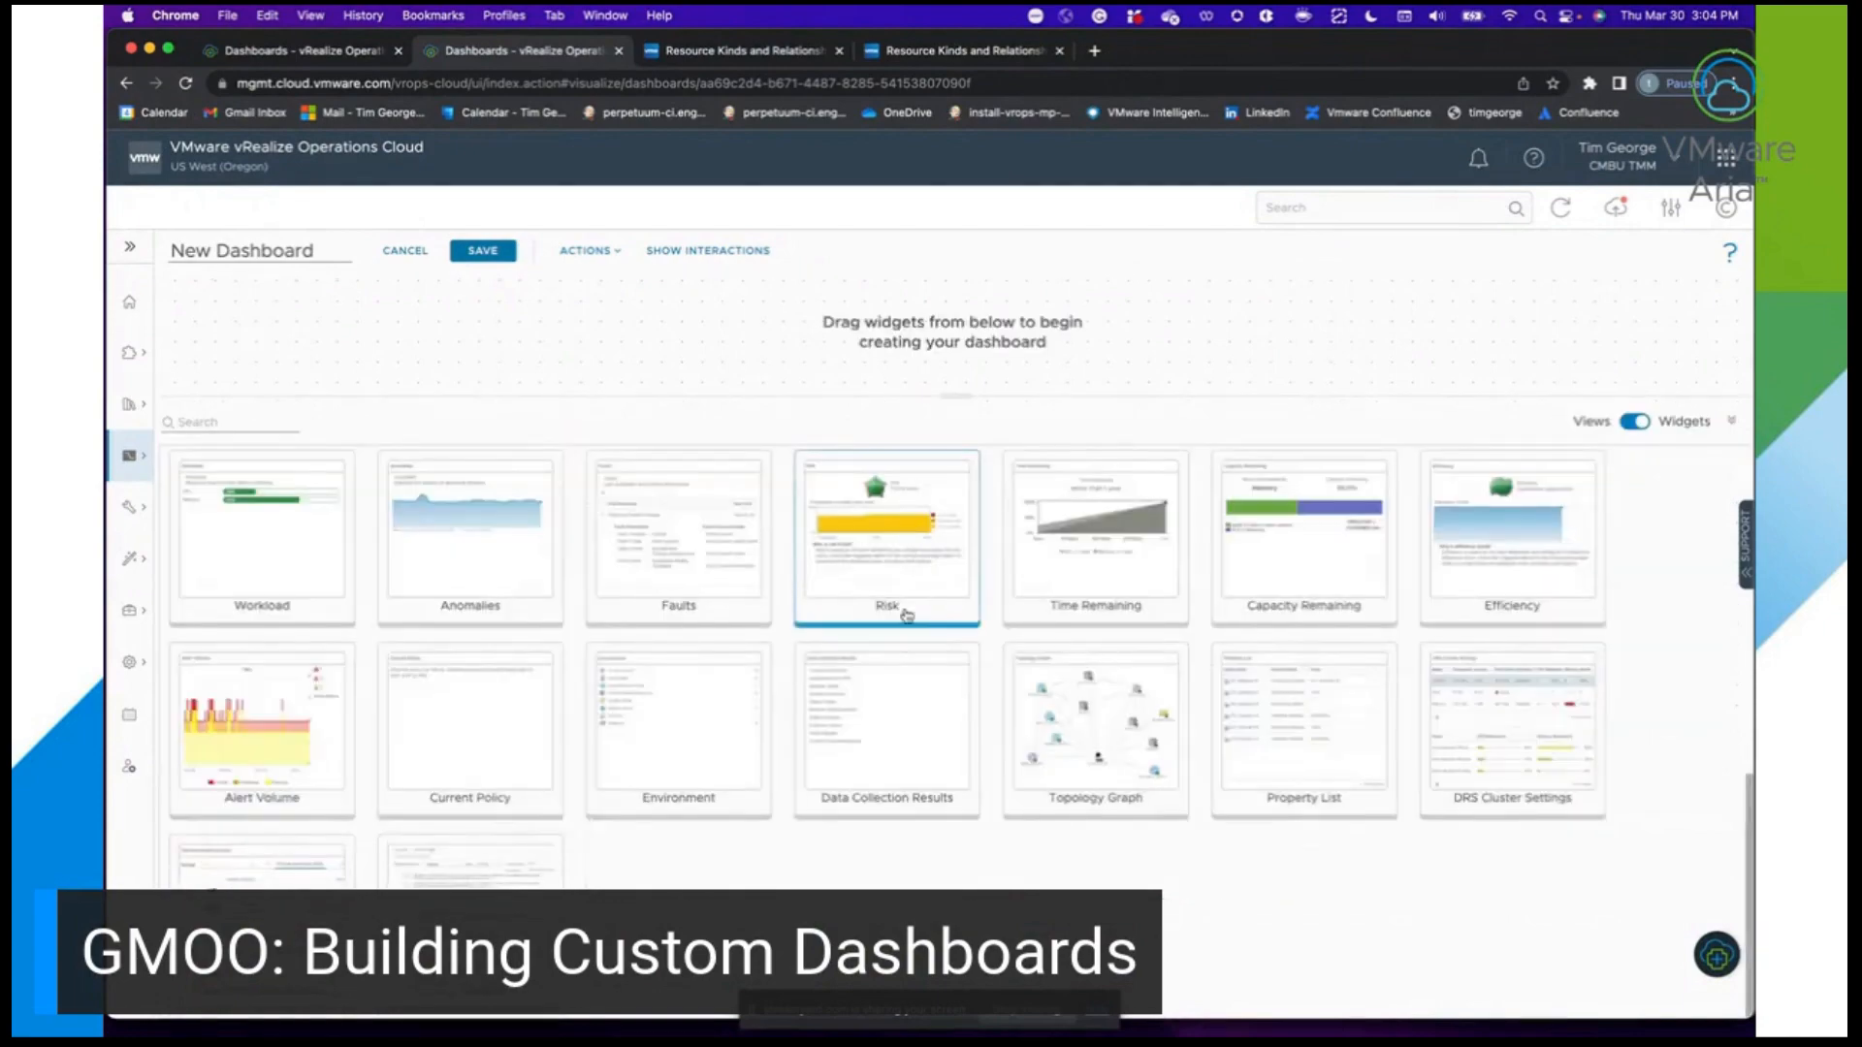
scroll(903, 645, up, 6)
scroll(902, 643, up, 2)
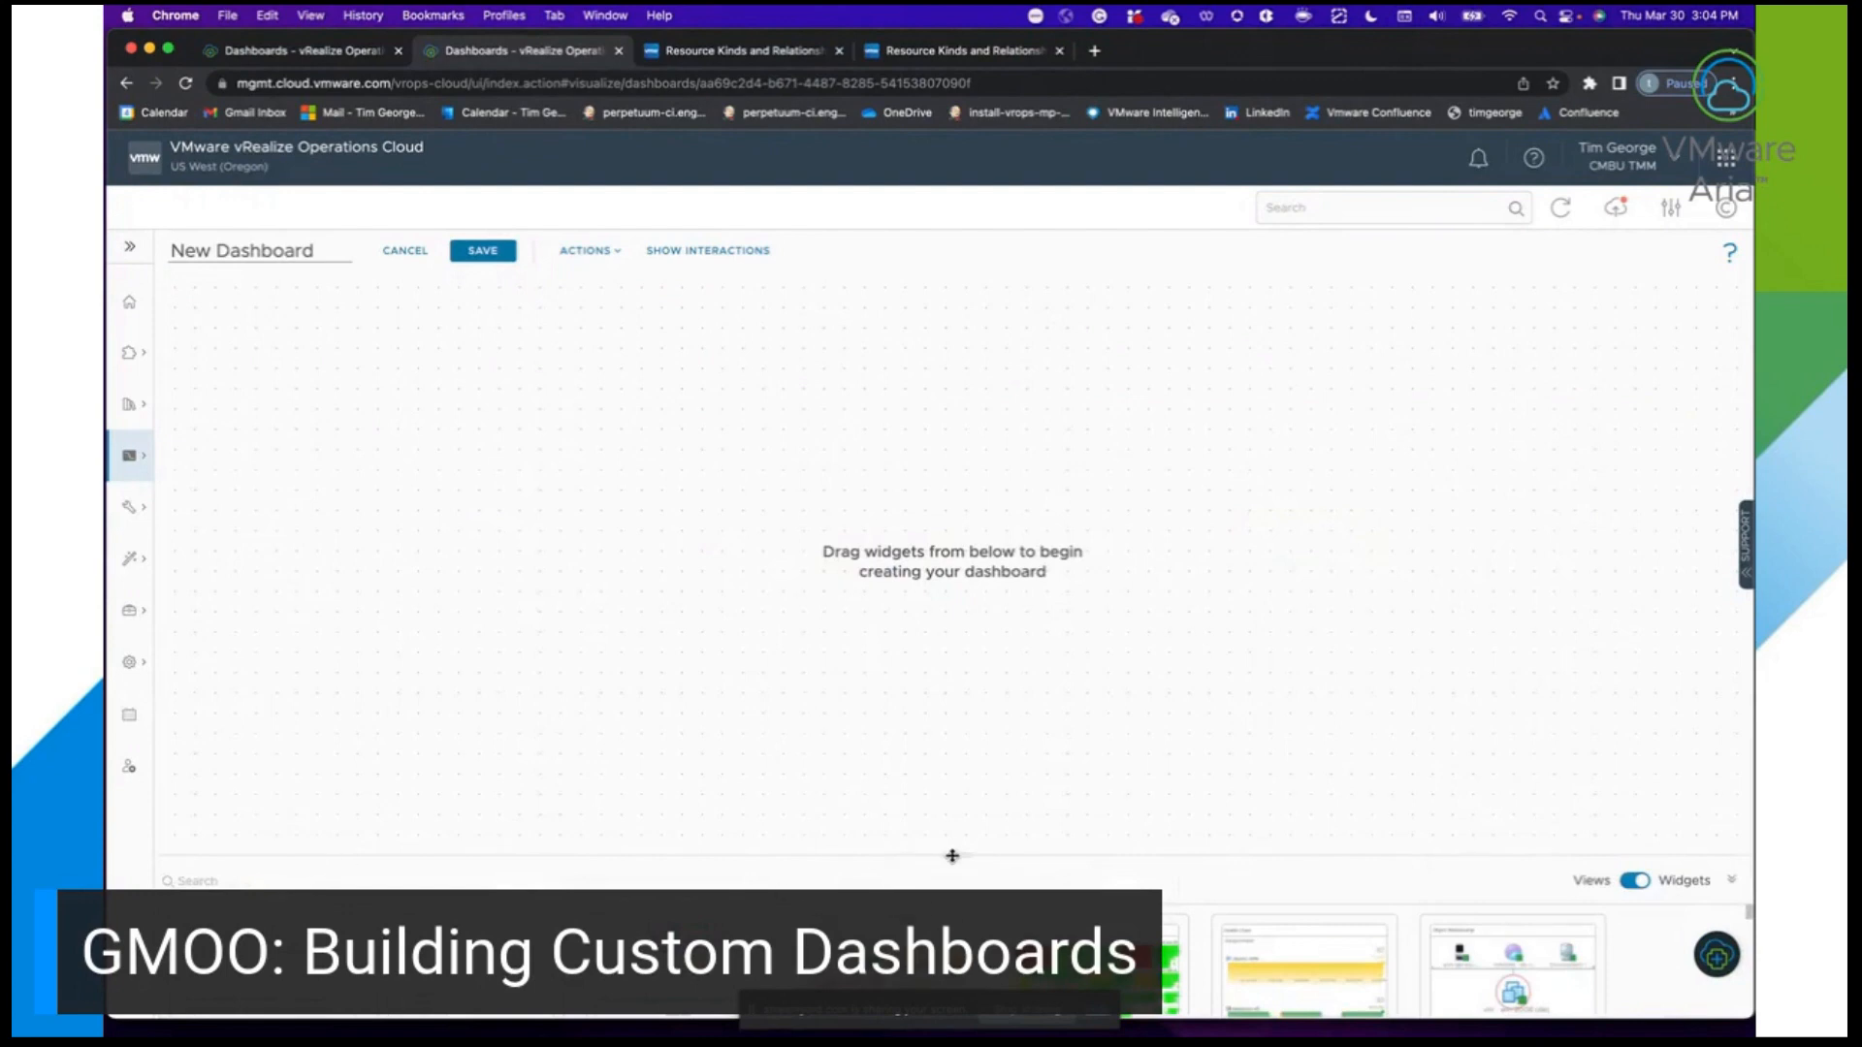
mouse_move(952, 856)
mouse_down()
mouse_move(956, 773)
mouse_move(907, 774)
mouse_up()
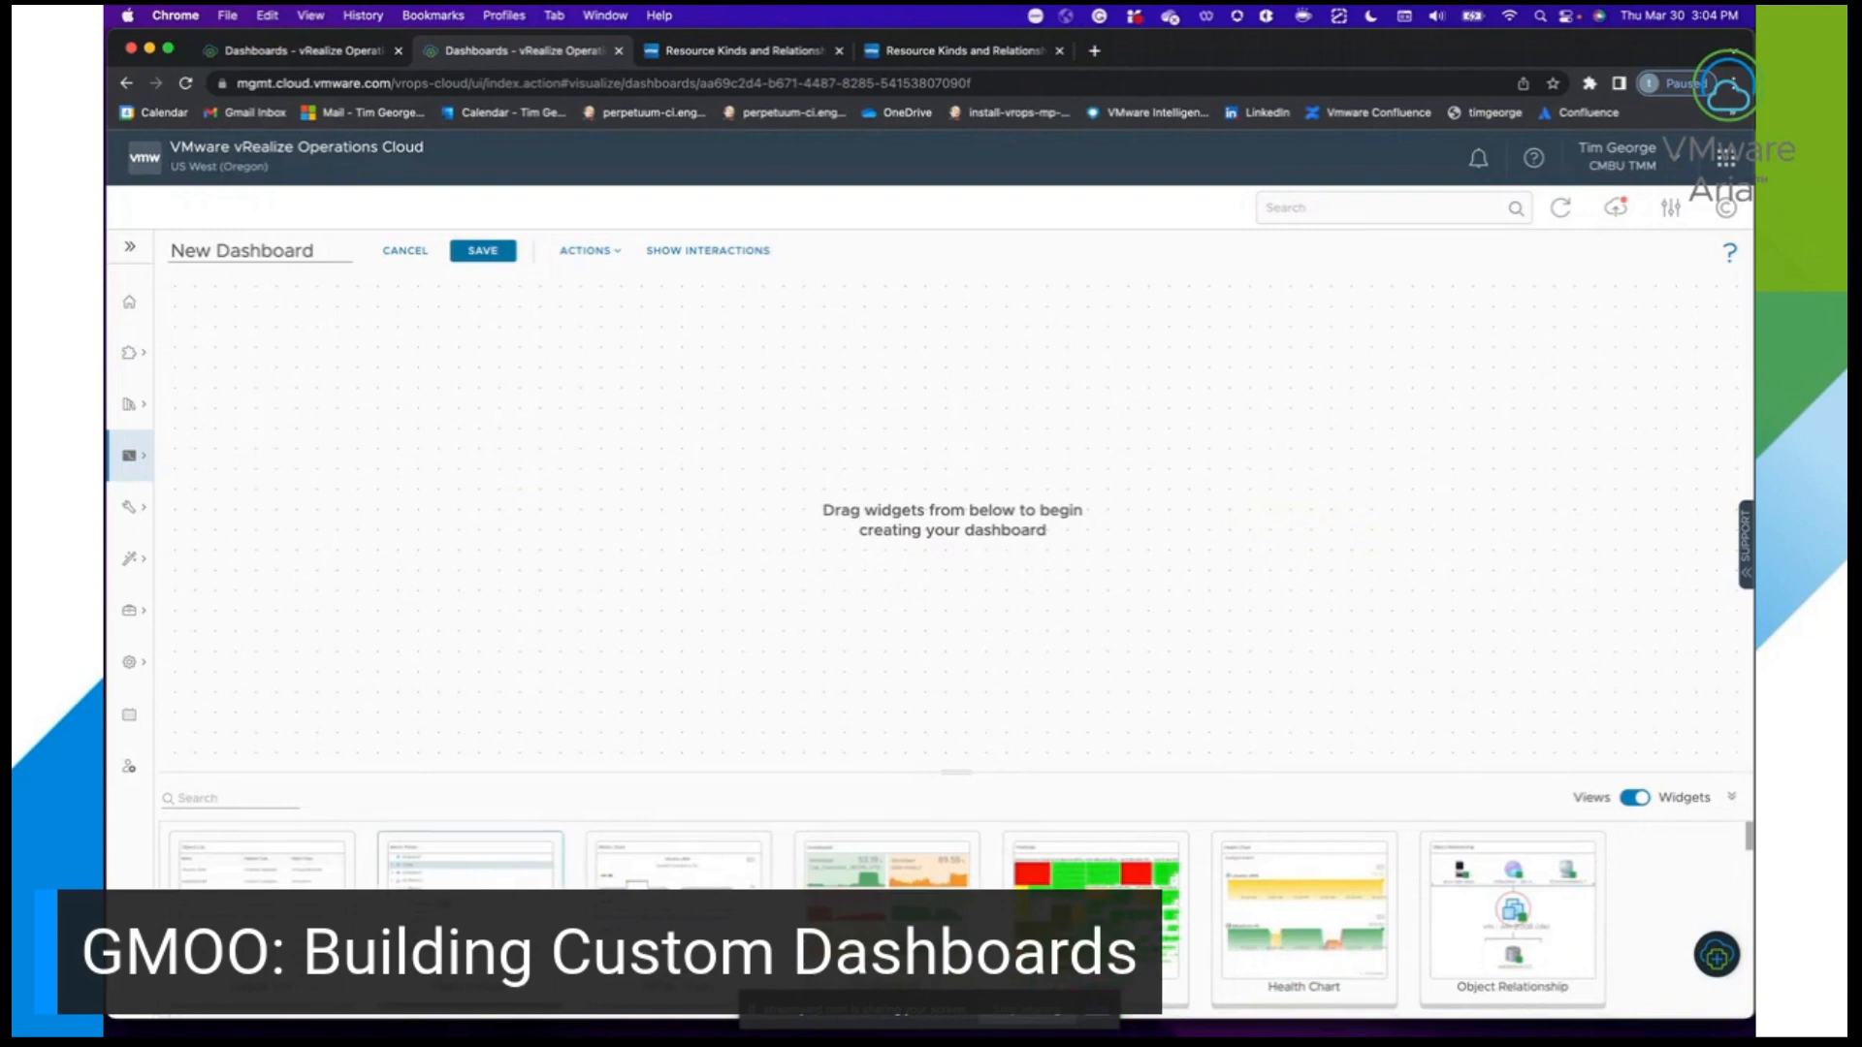
Add an Object List widget to the dashboard canvas and turn on its Self Provider and Auto Select First Row settings.
drag(262, 836, 275, 381)
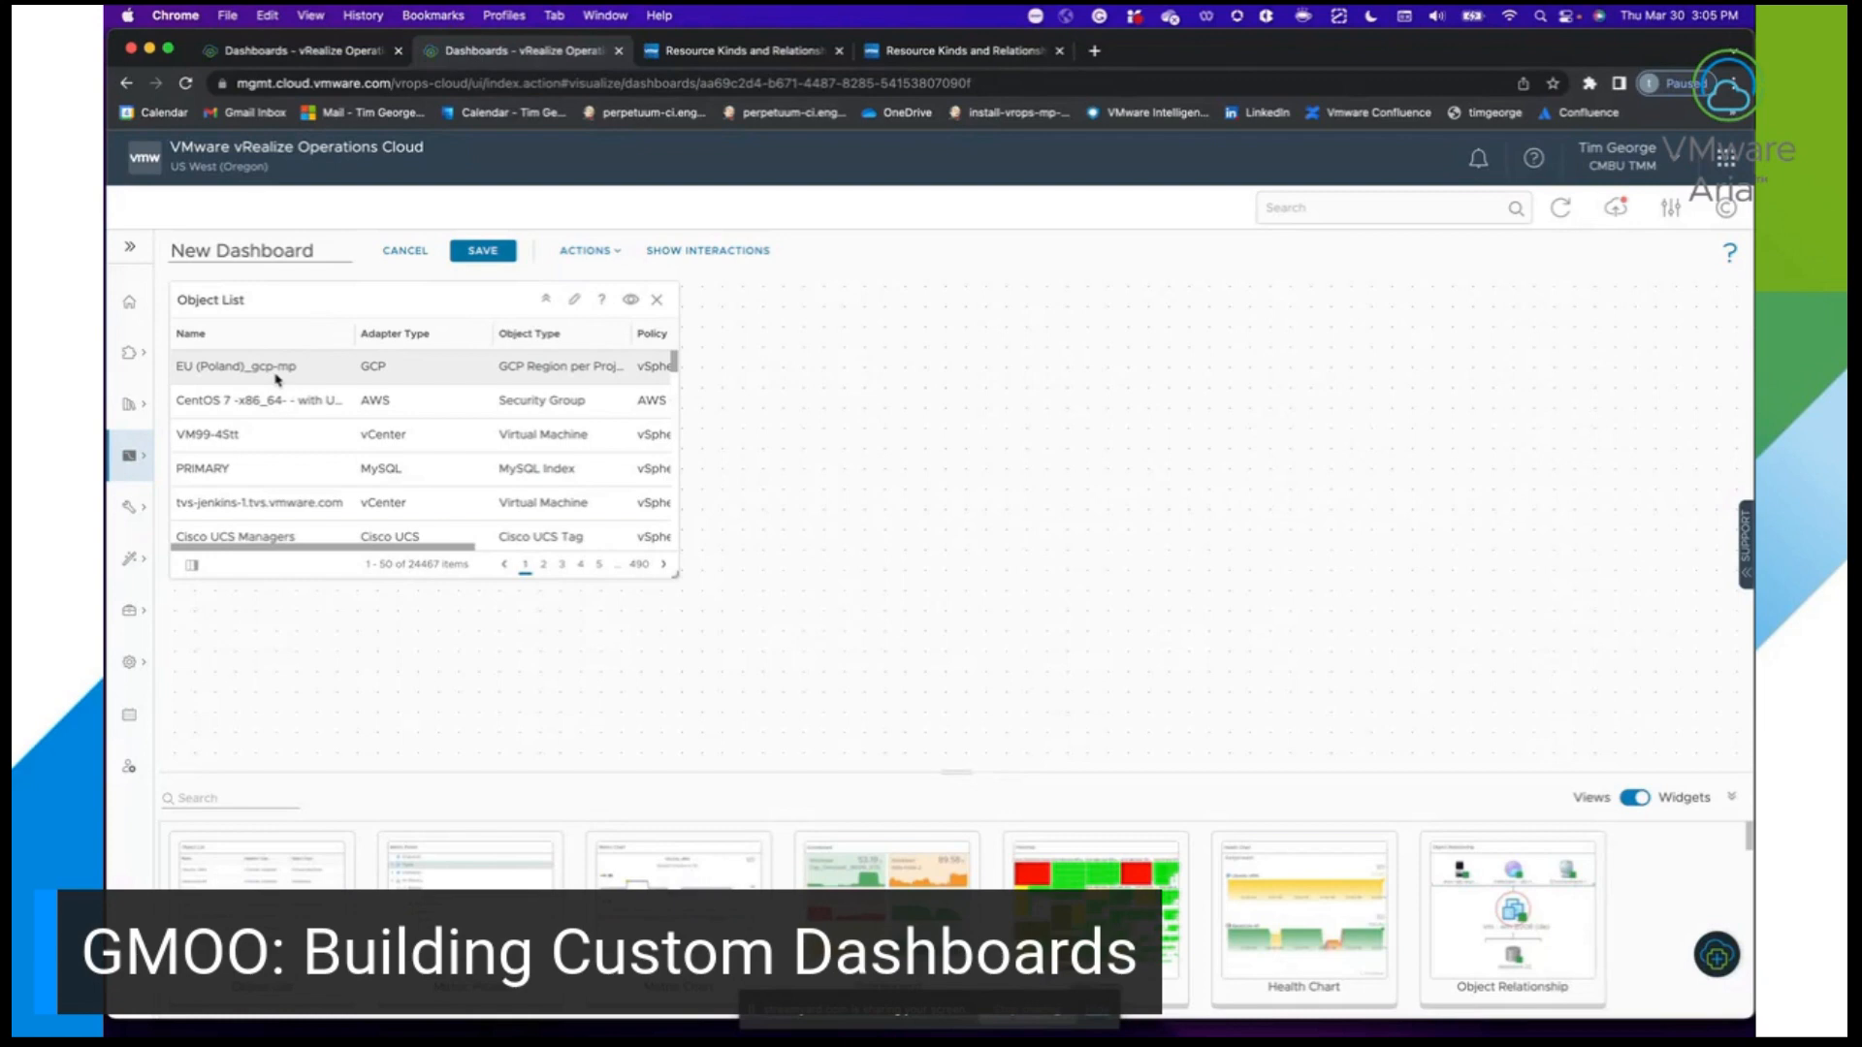
click(577, 304)
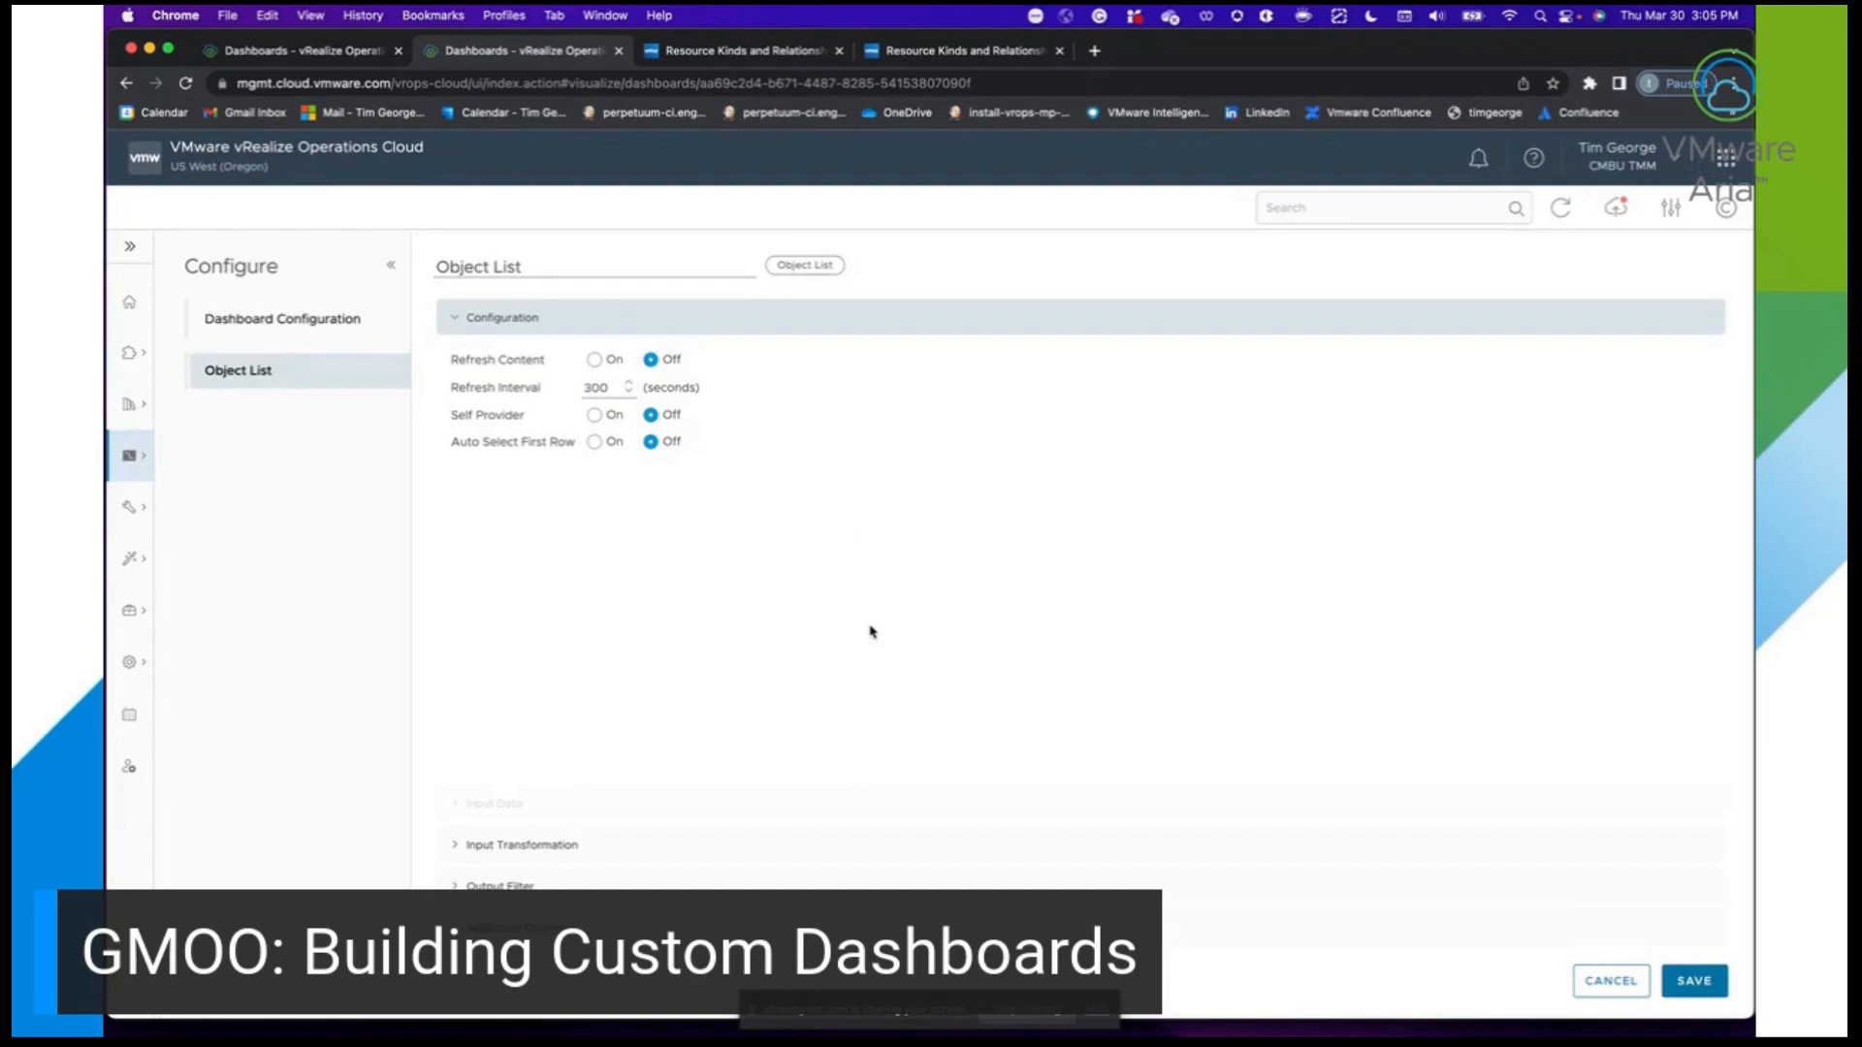
click(594, 415)
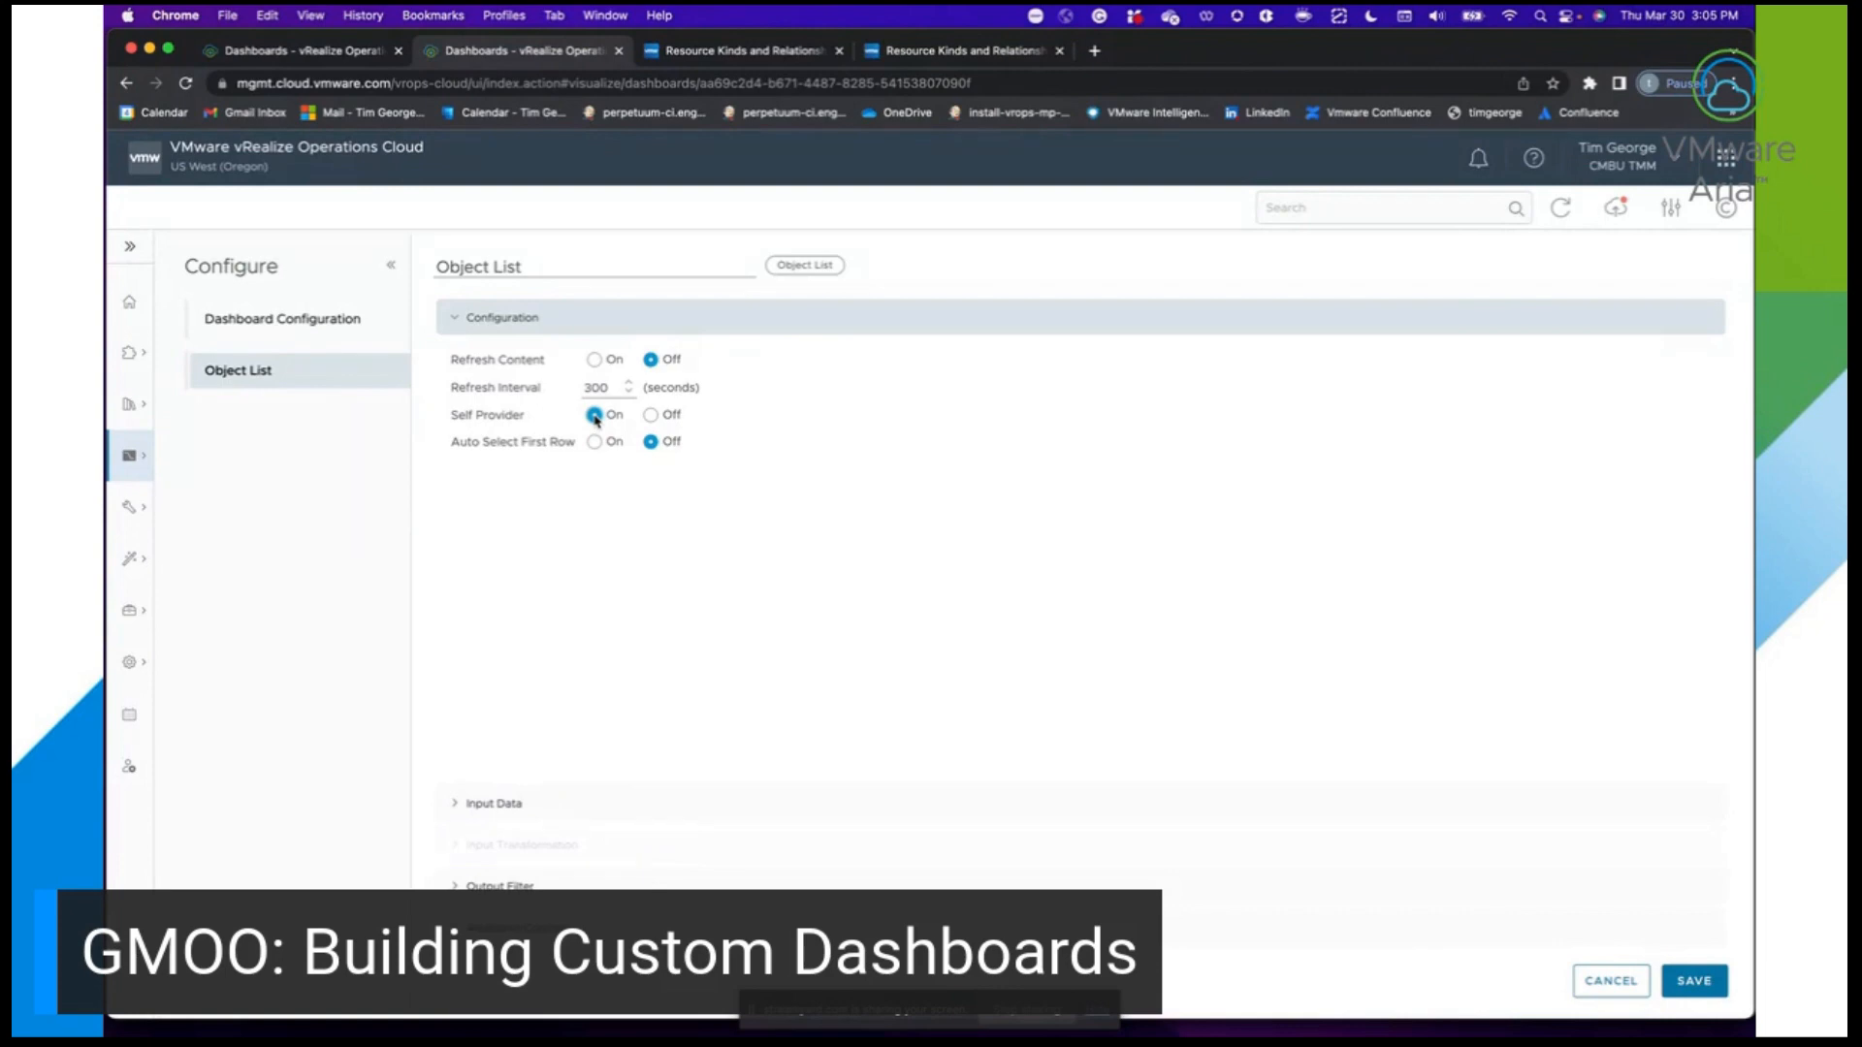
click(594, 442)
click(595, 362)
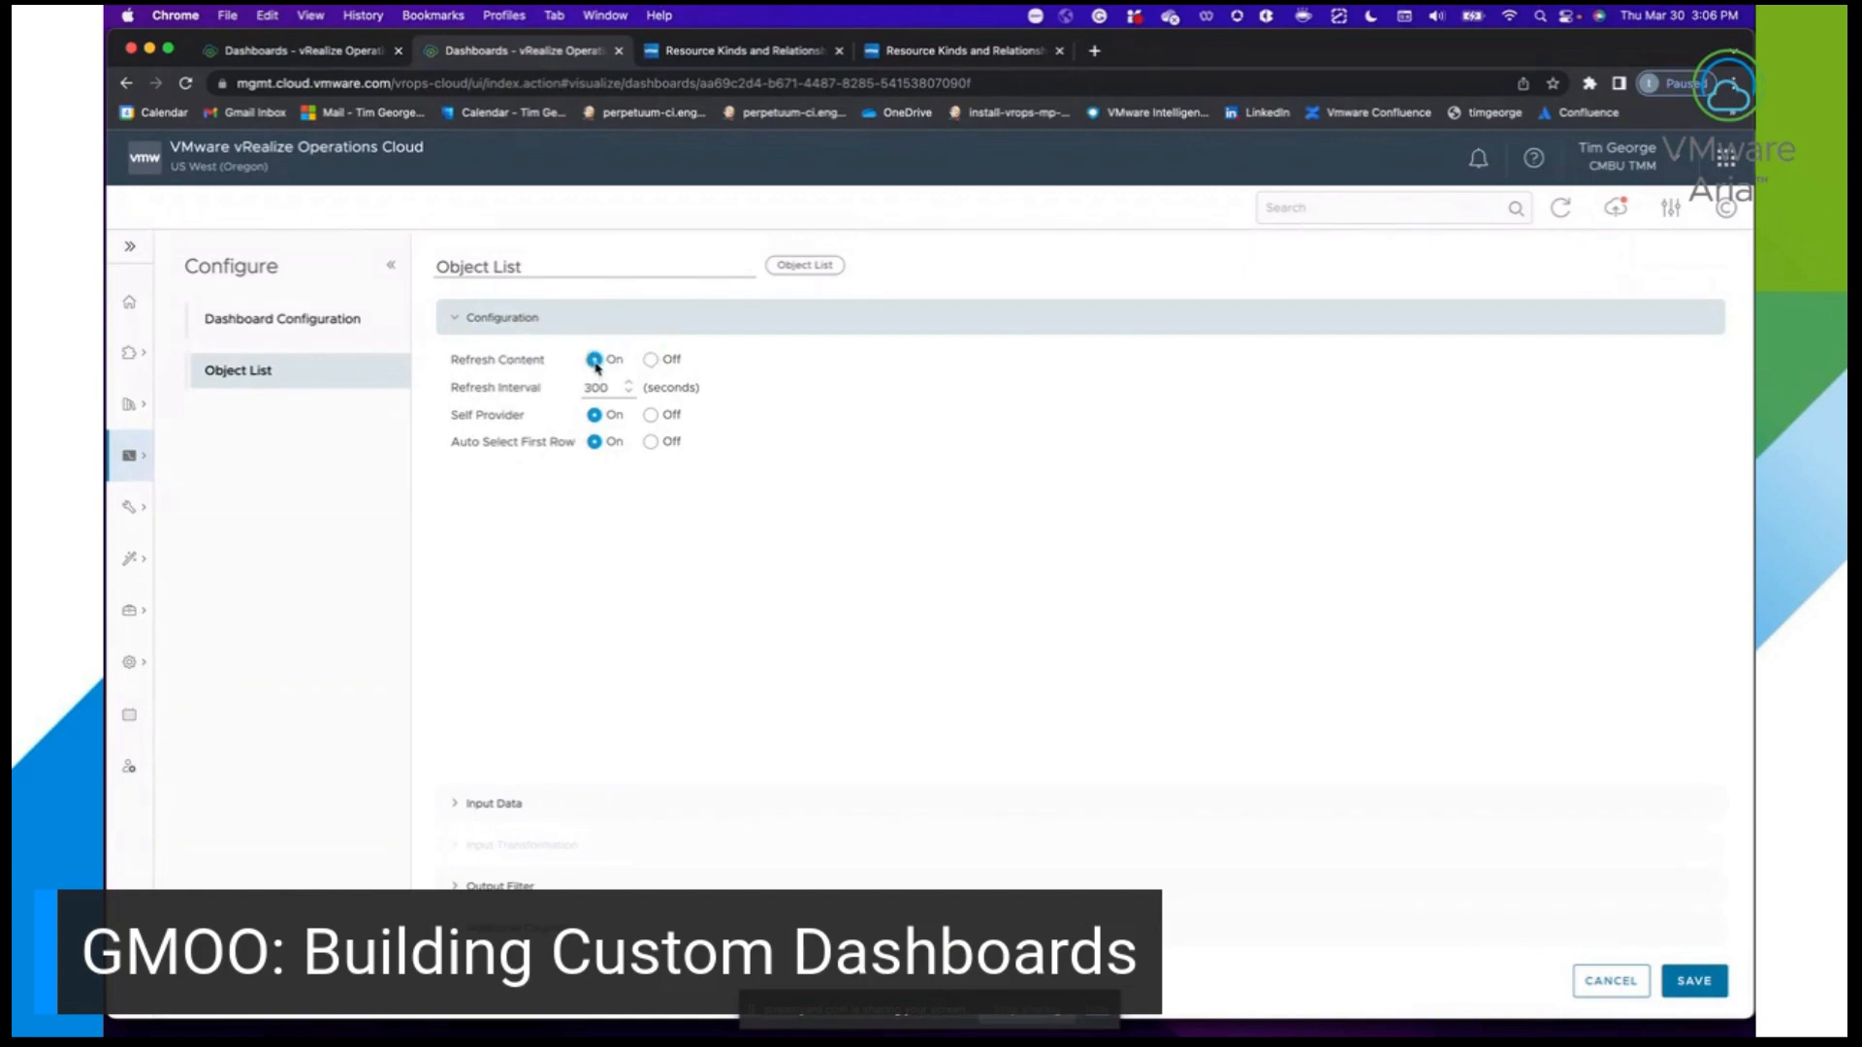
click(650, 360)
Set the widget's input data to Objects and add the virtual machine tvs-jenkins-1.tvs.vmware.com.
click(511, 807)
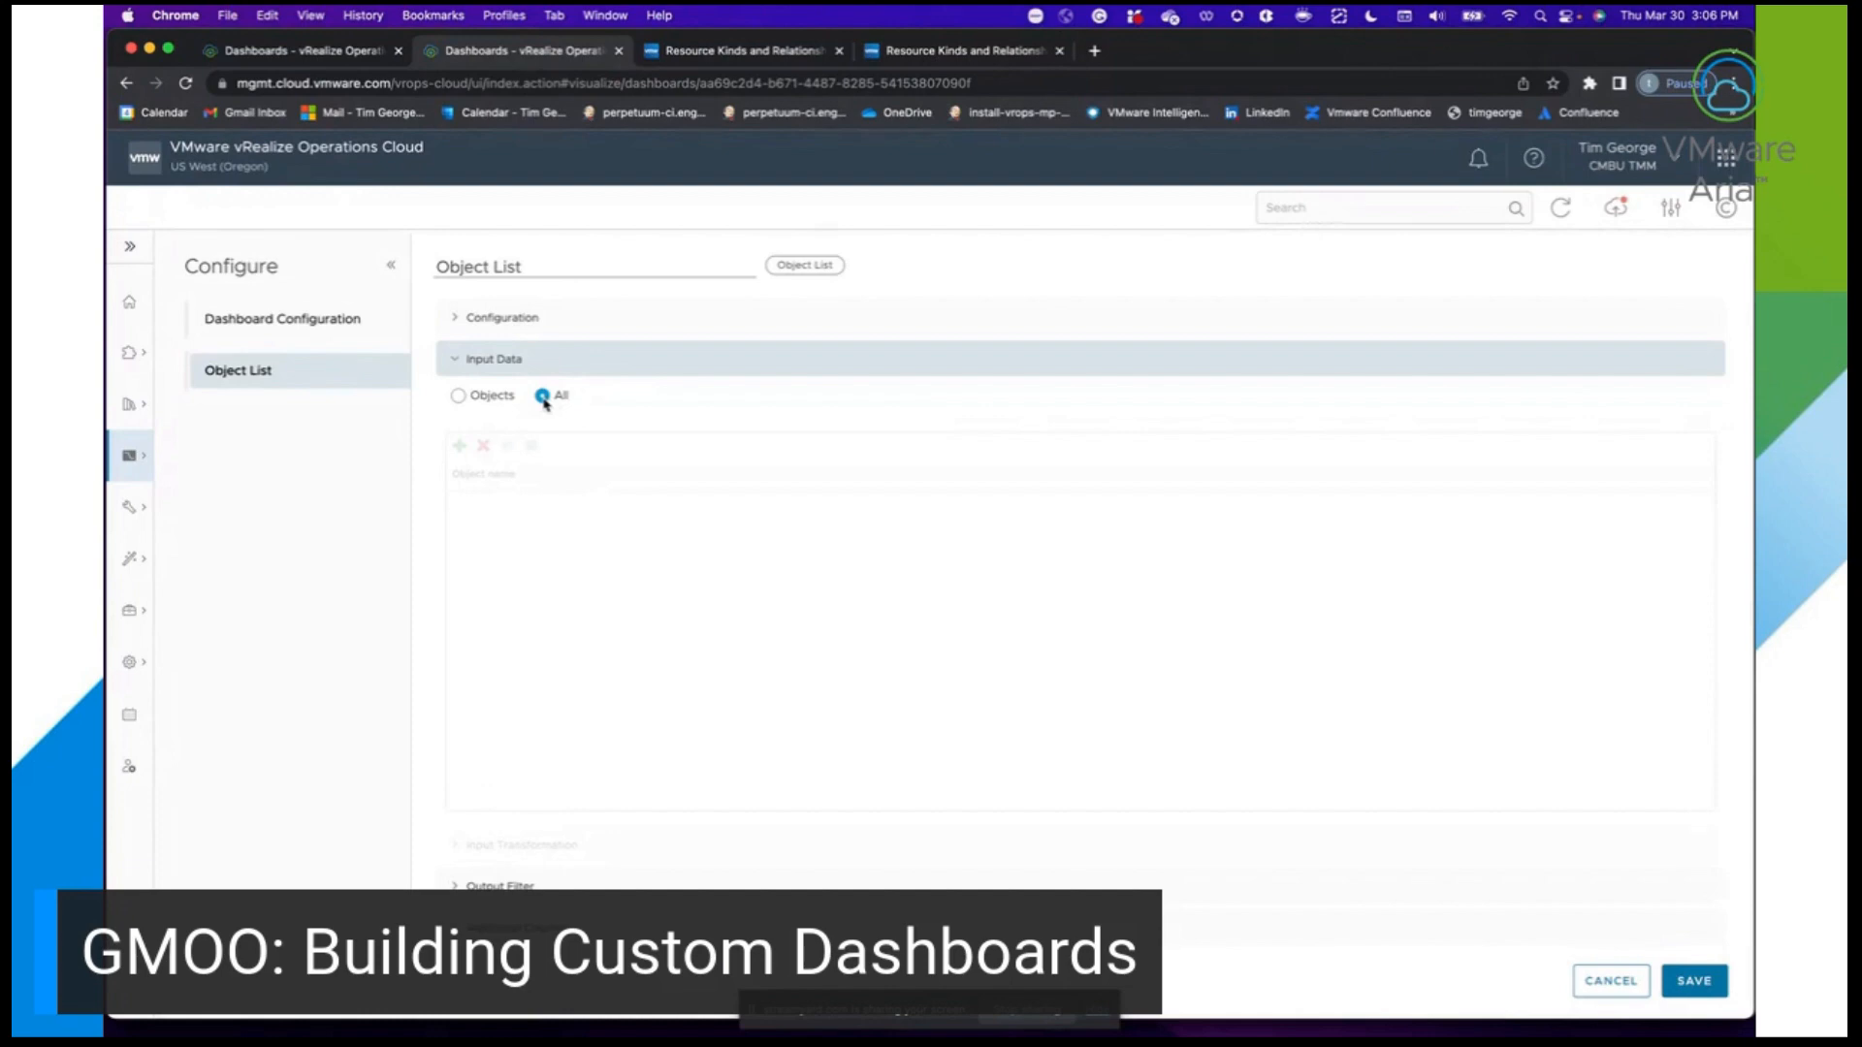
click(458, 396)
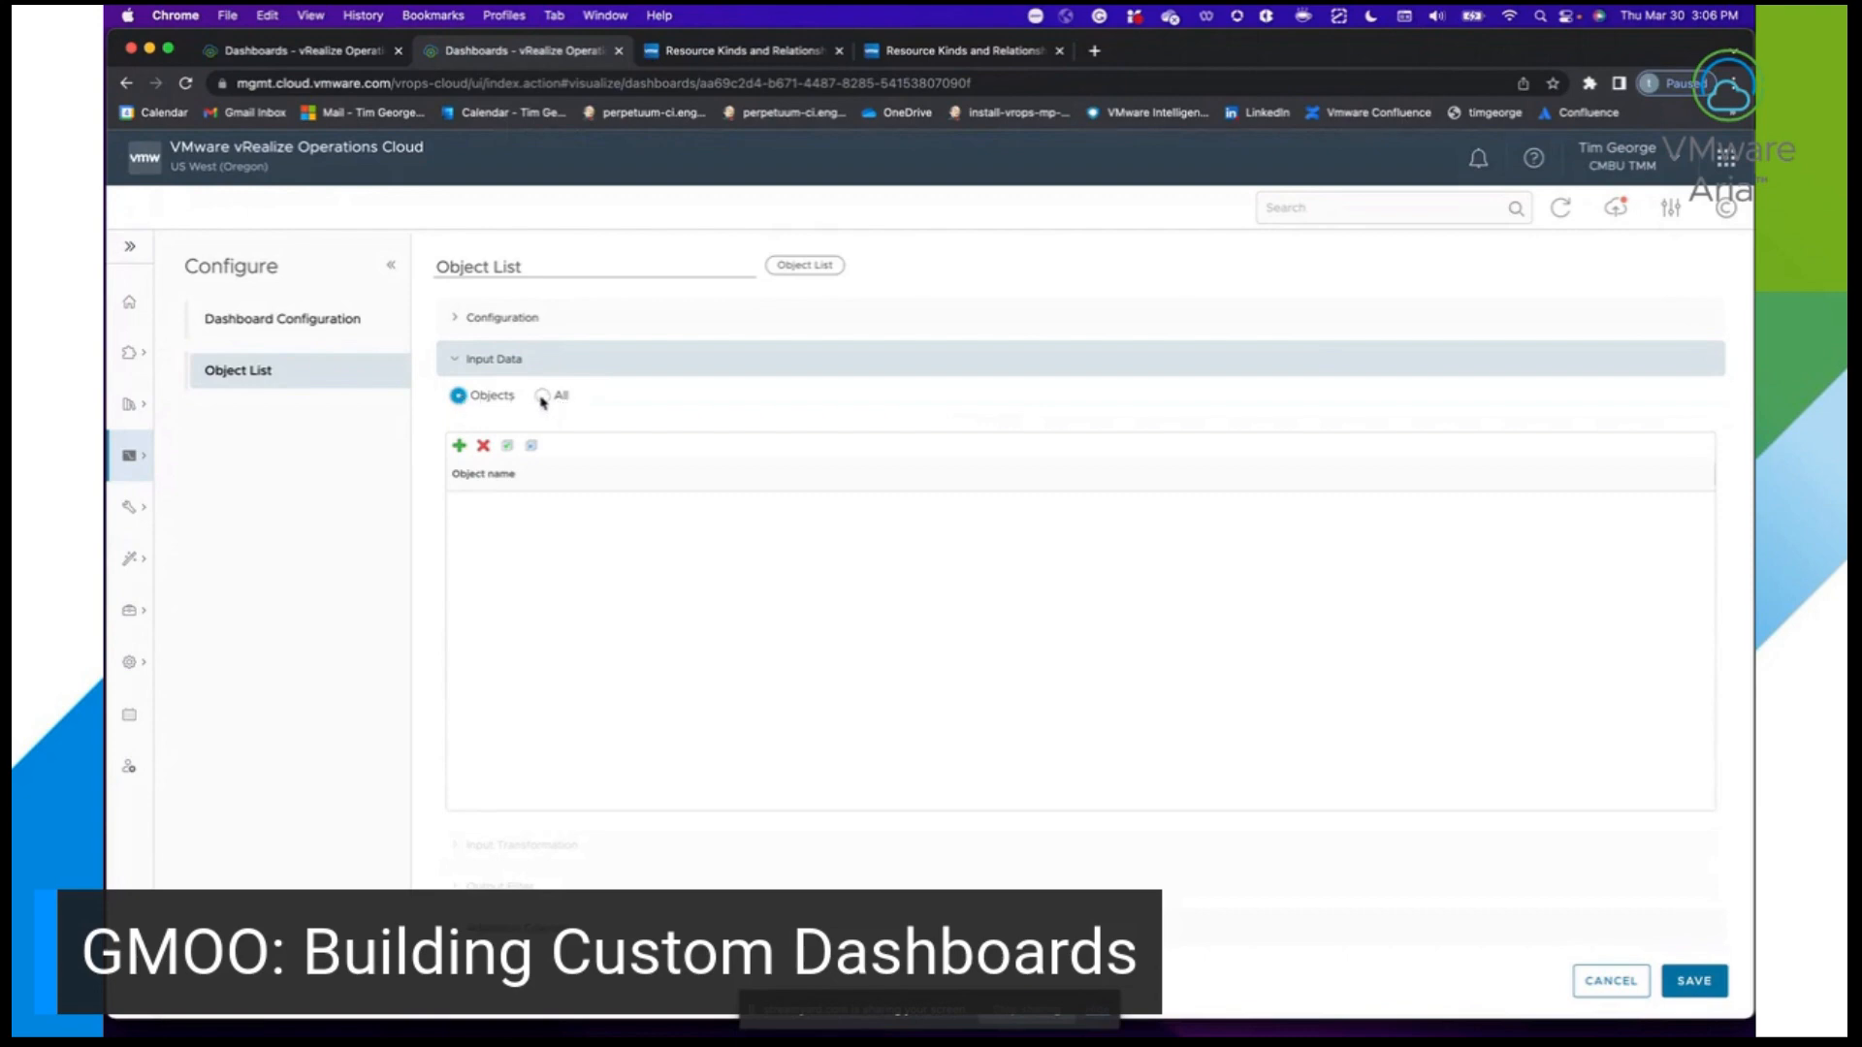
click(458, 445)
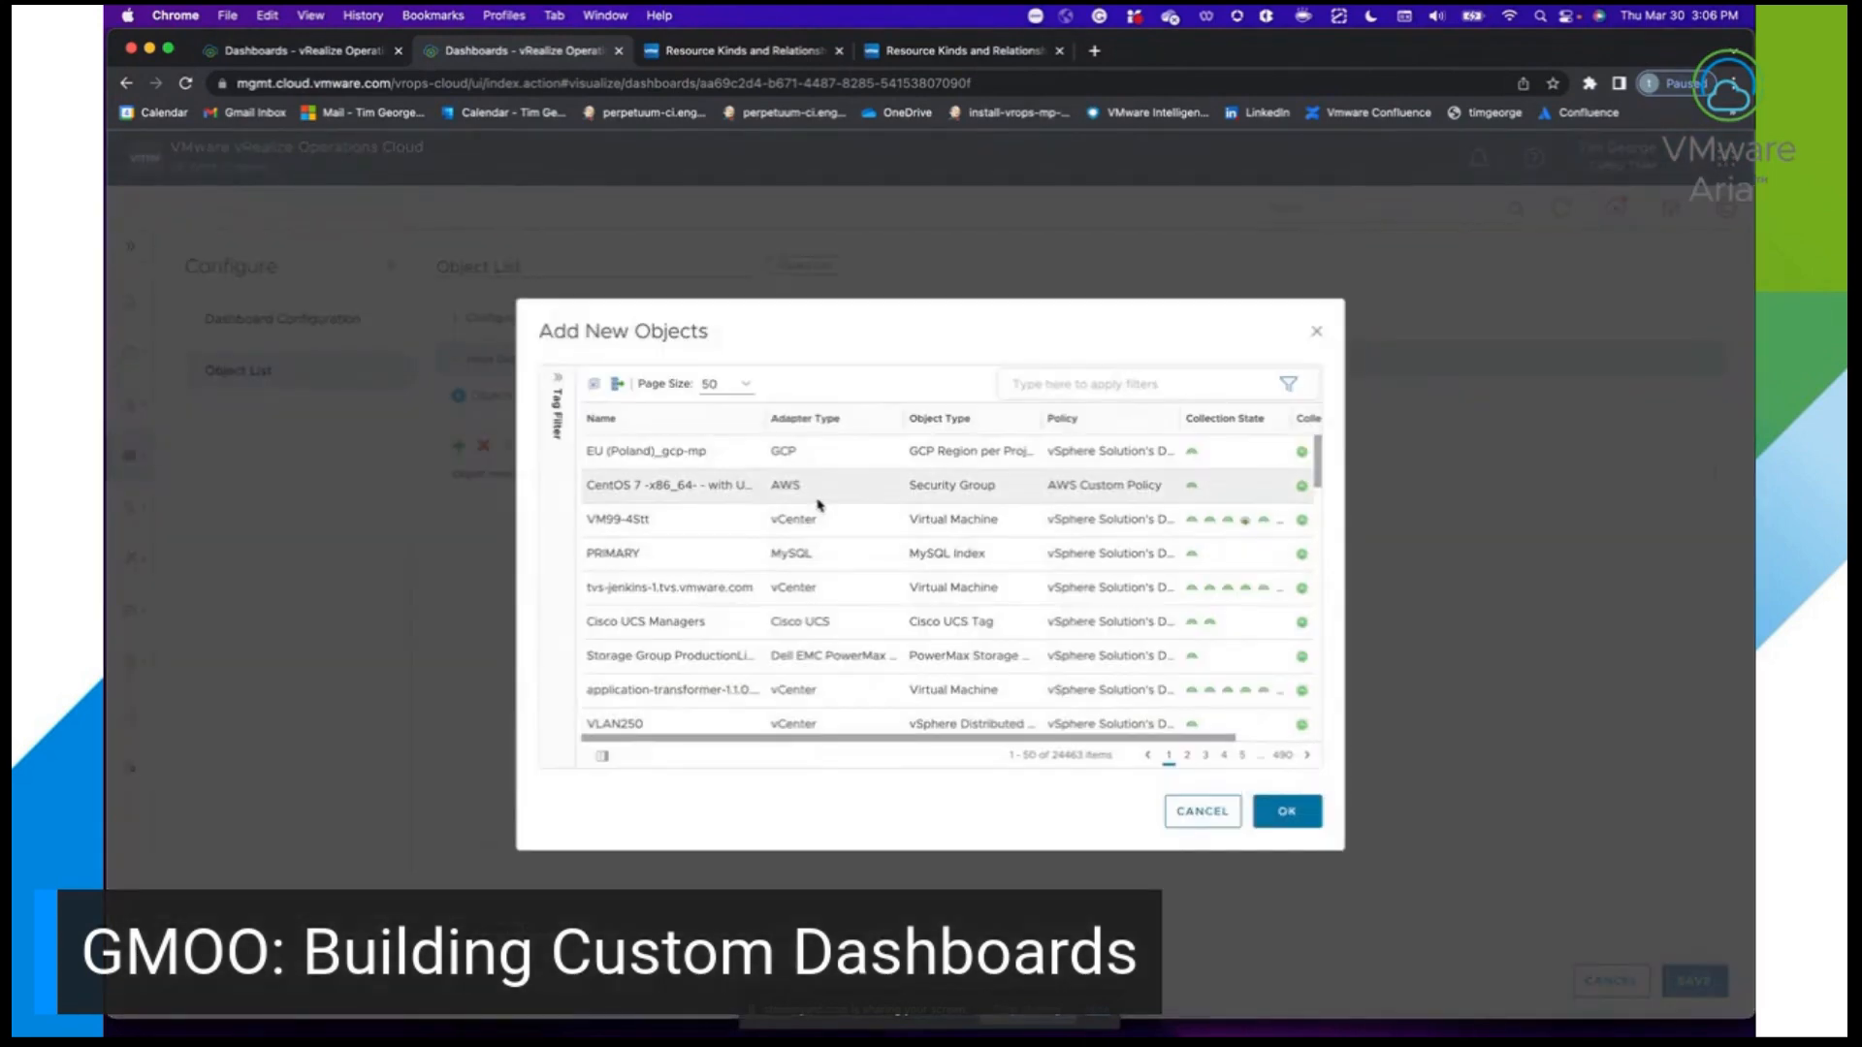
scroll(858, 509, down, 2)
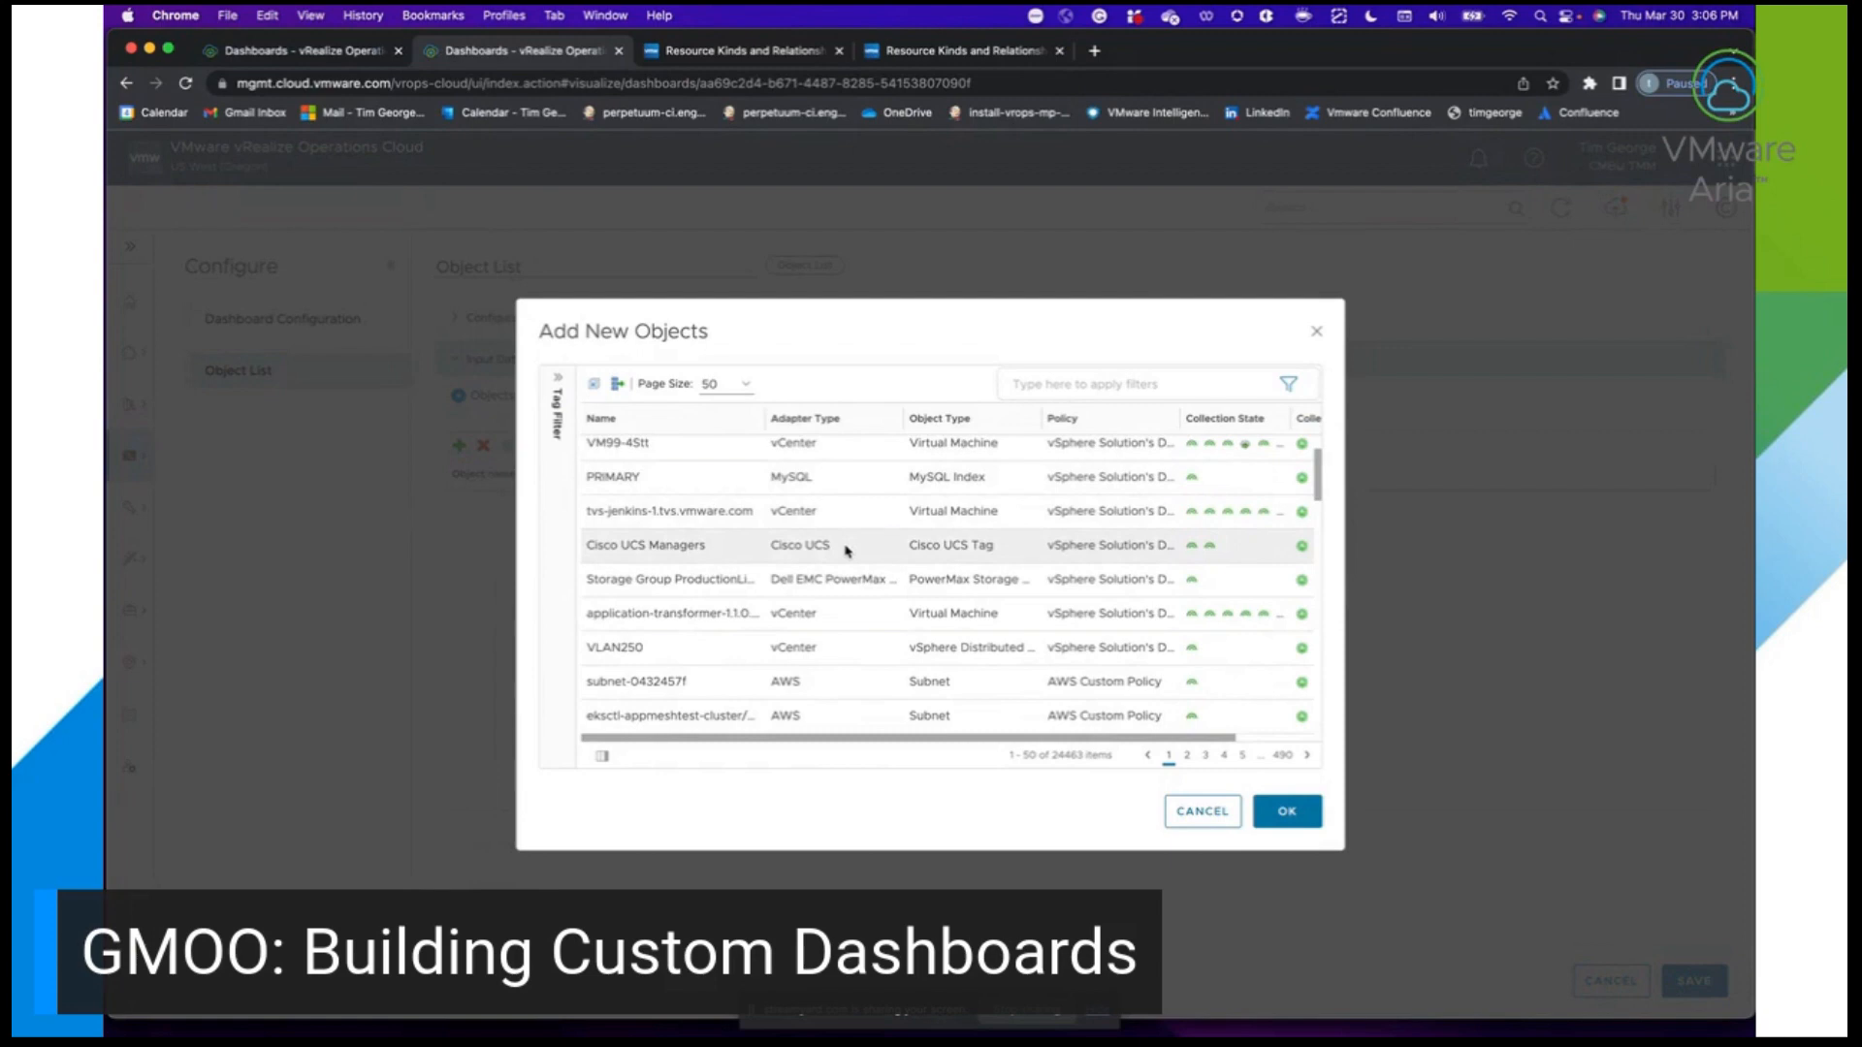
click(844, 512)
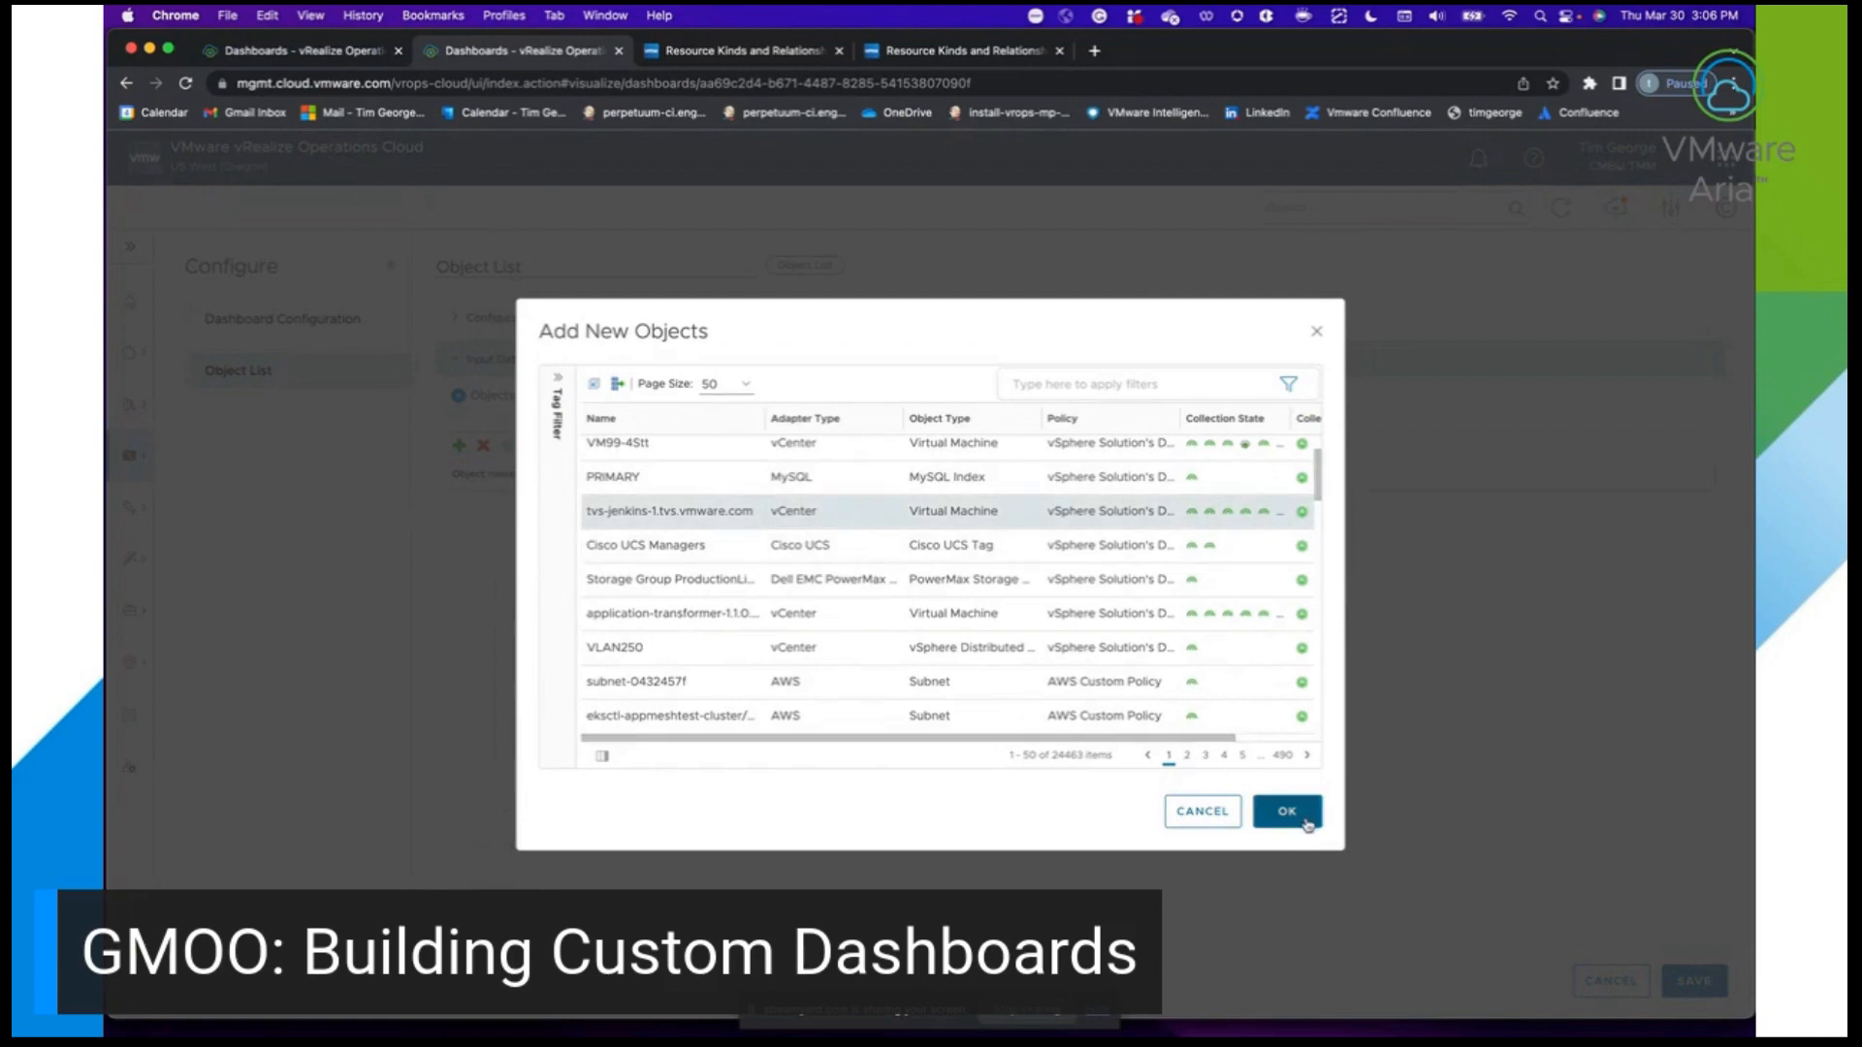
click(1287, 812)
Add the AWS subnet subnet-0432457f to the widget's input objects.
click(459, 445)
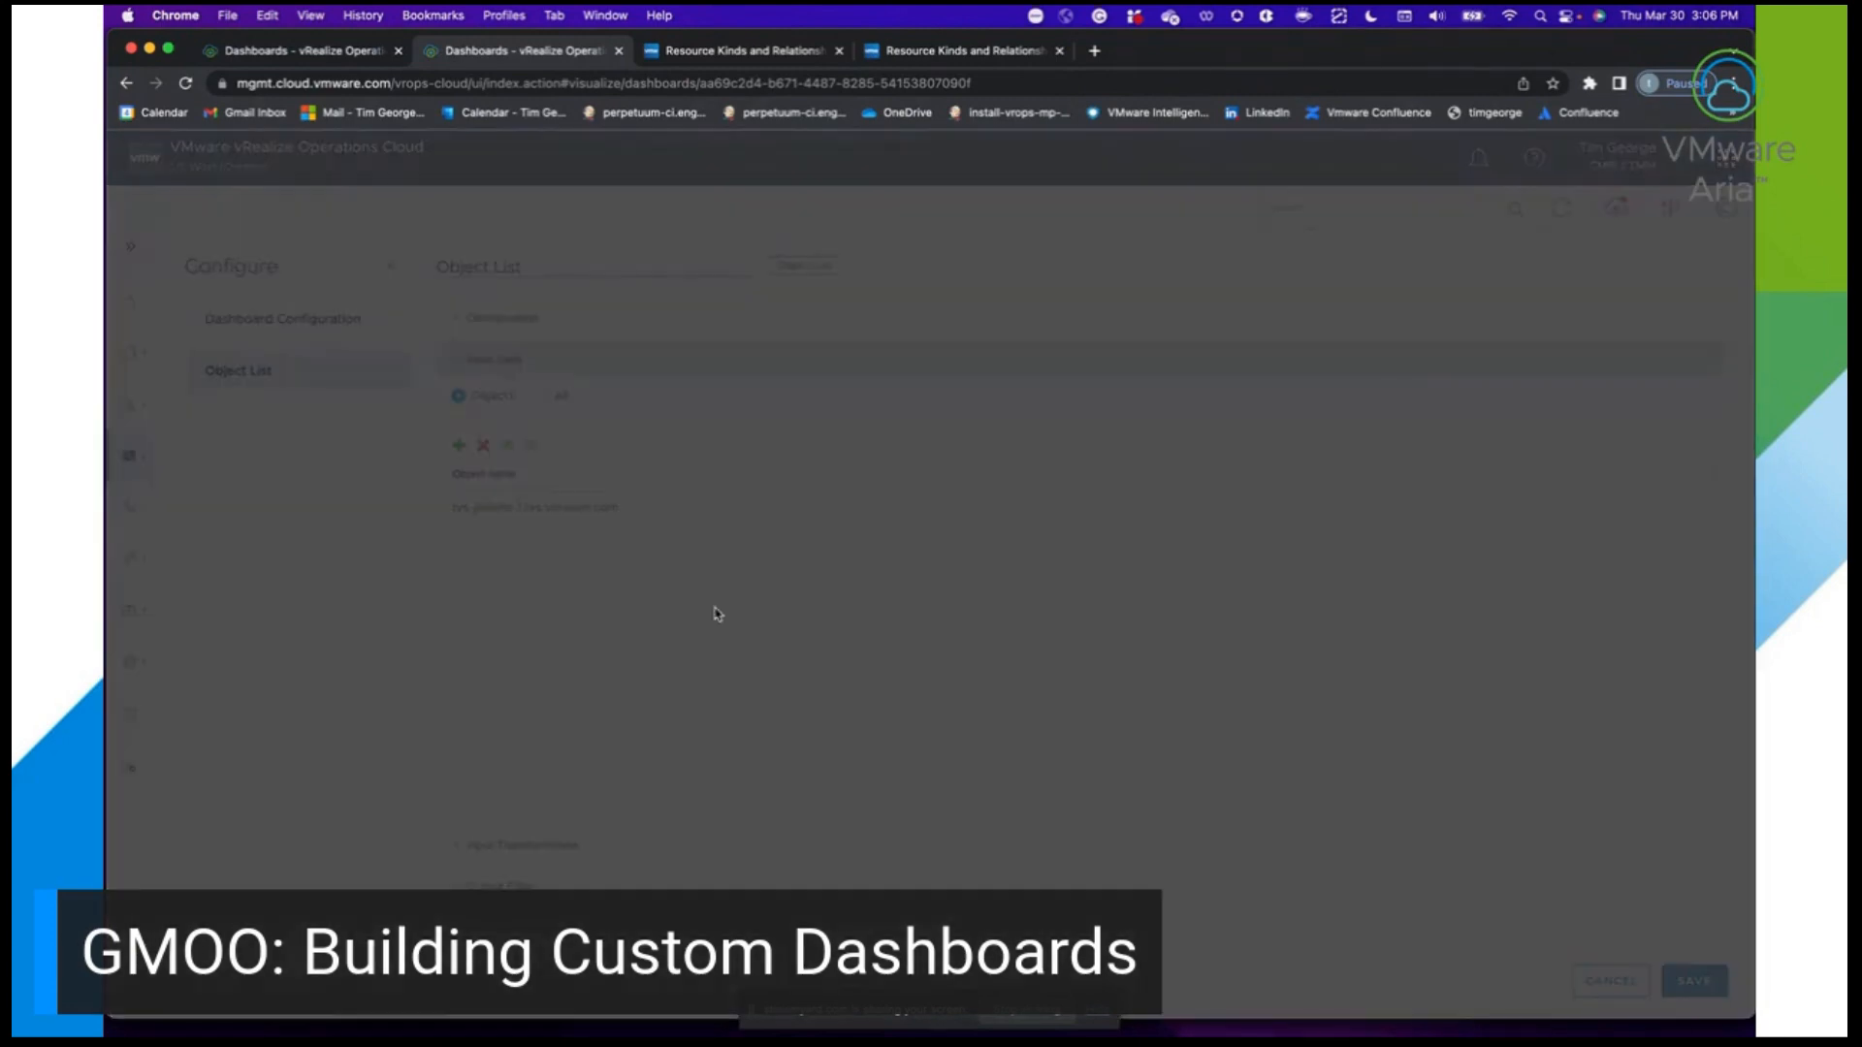
scroll(852, 621, down, 1)
click(851, 621)
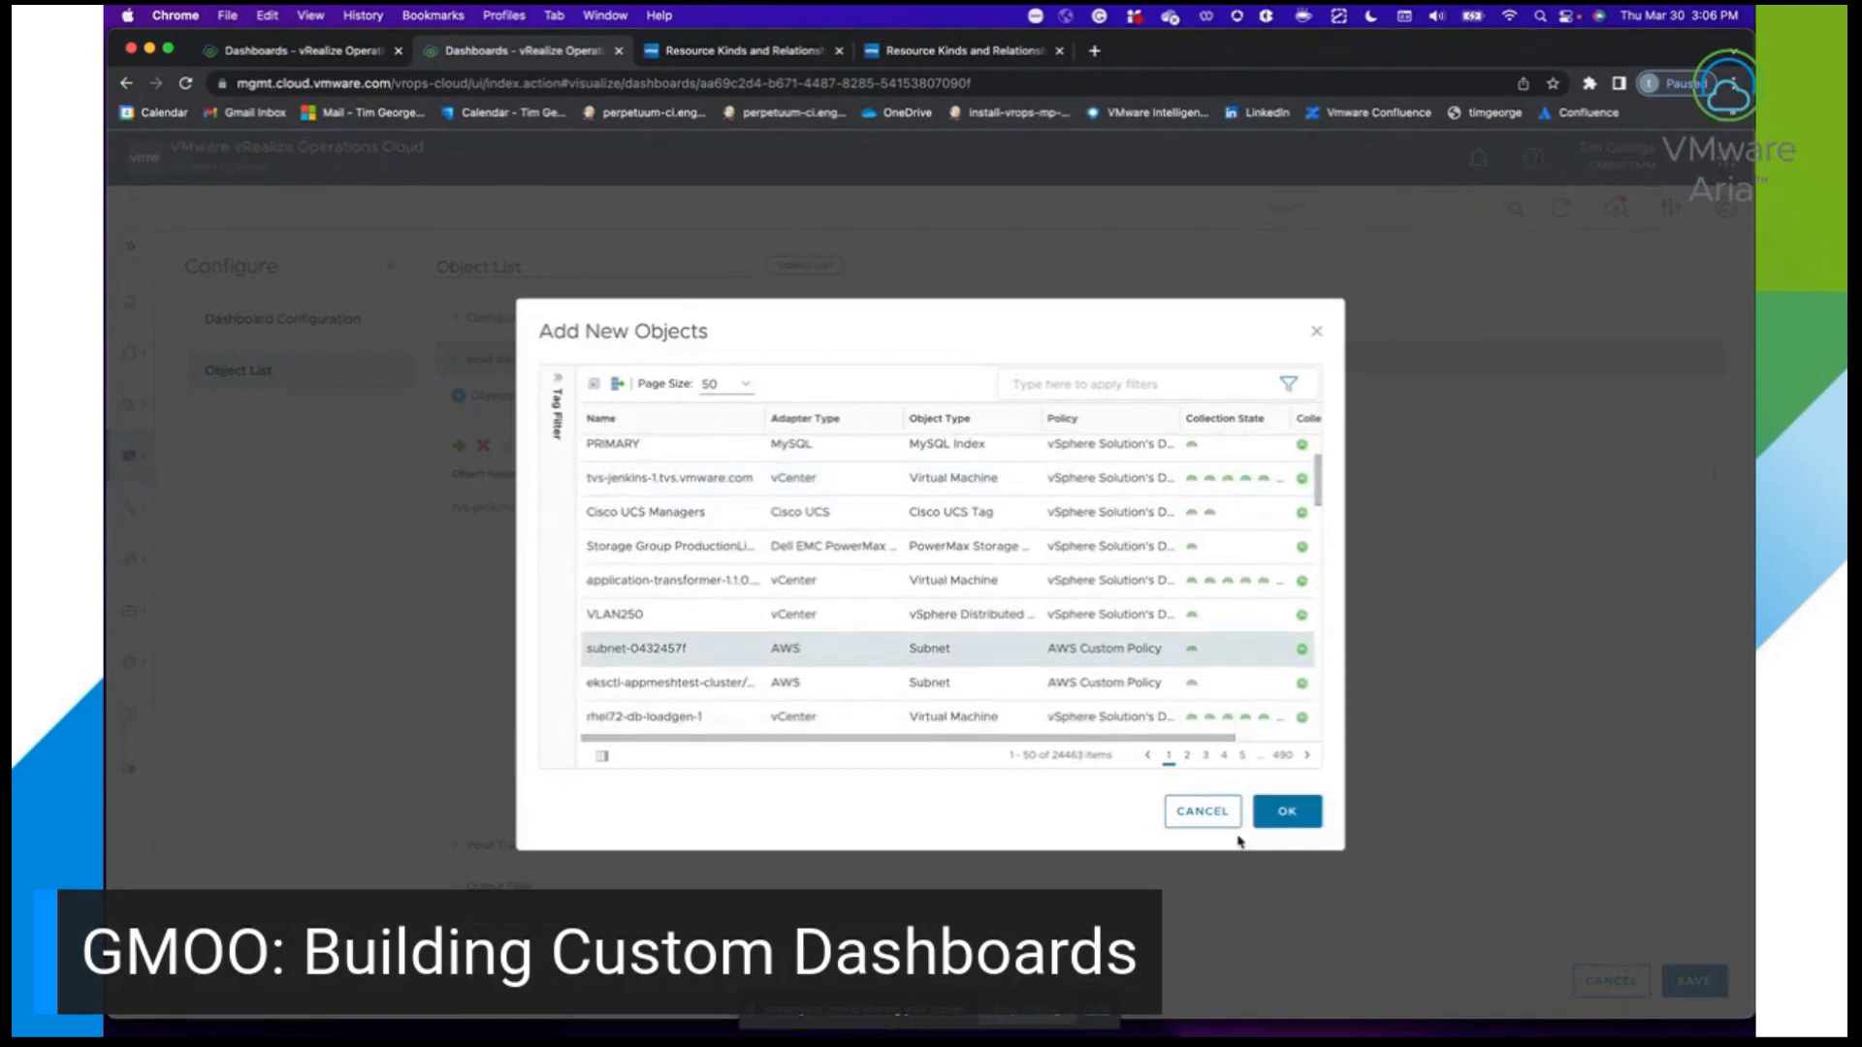
click(1283, 791)
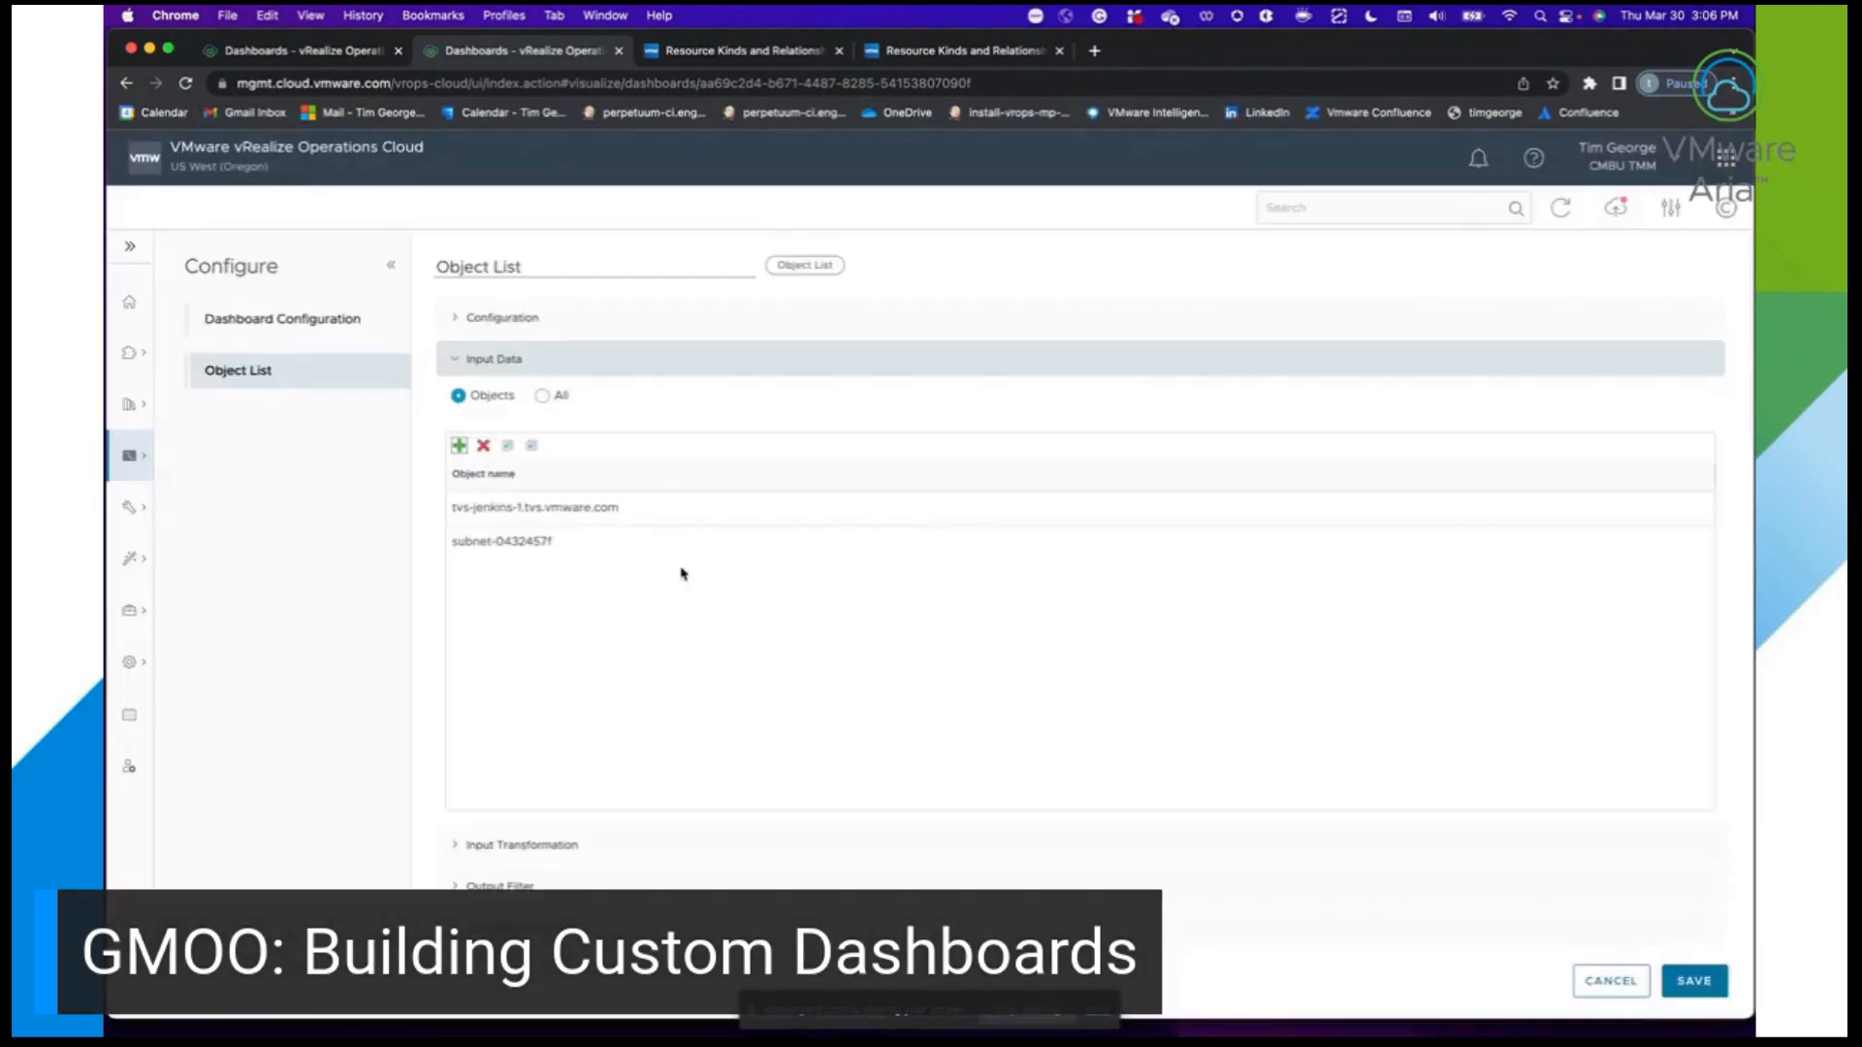
Add the virtual machine rhel72-db-loadgen-1 to the input objects and save the Object List configuration.
click(460, 445)
scroll(886, 626, down, 4)
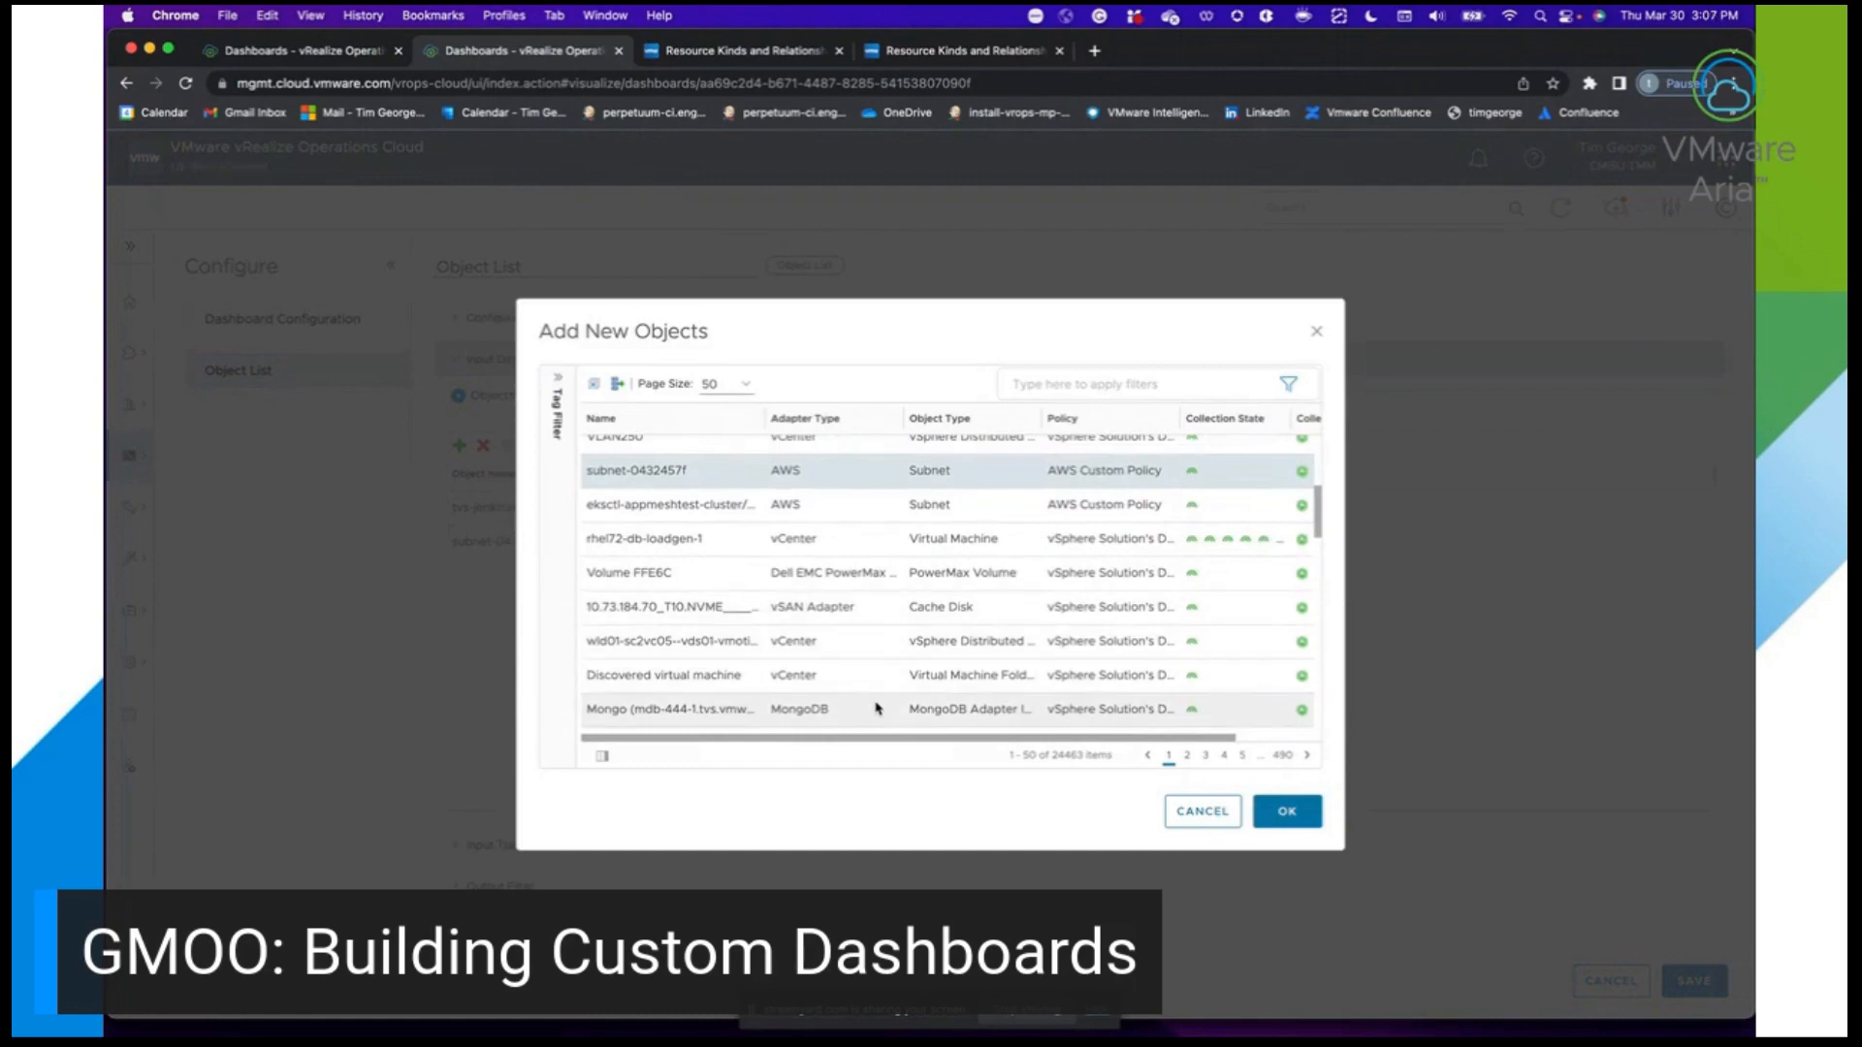
click(903, 546)
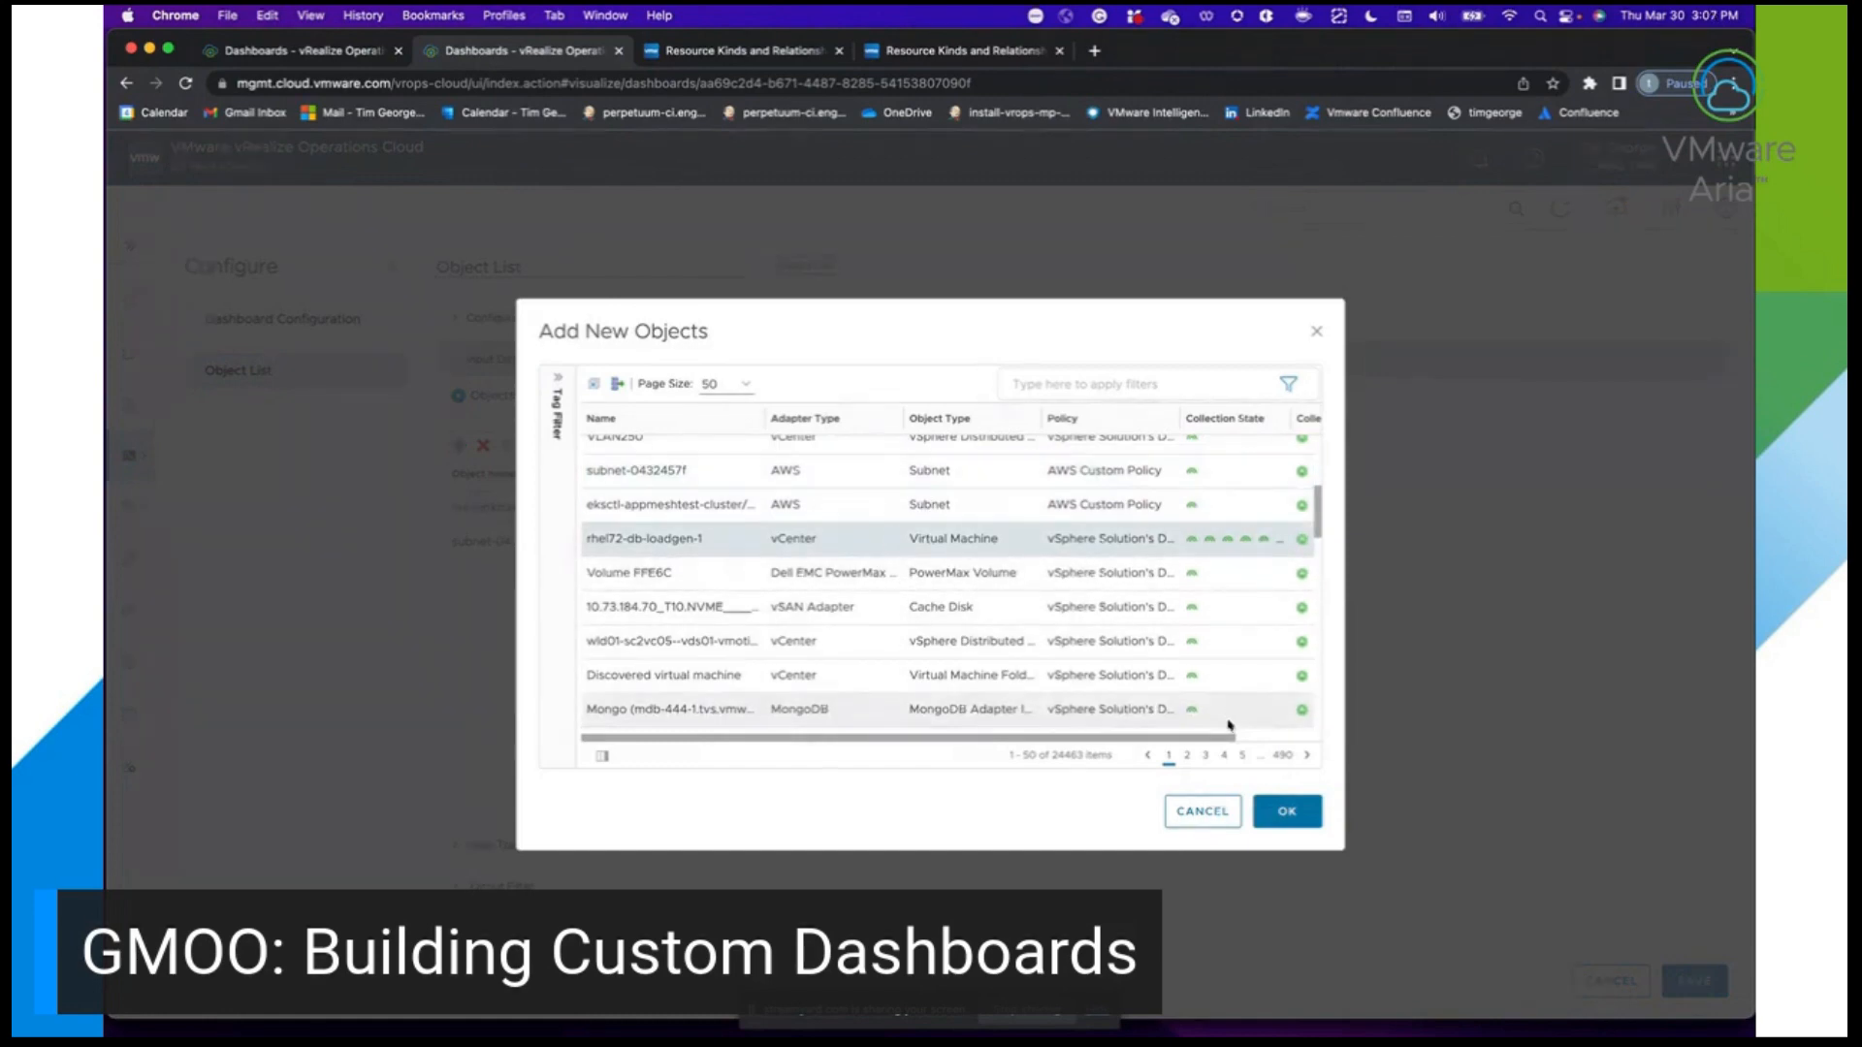
click(1287, 814)
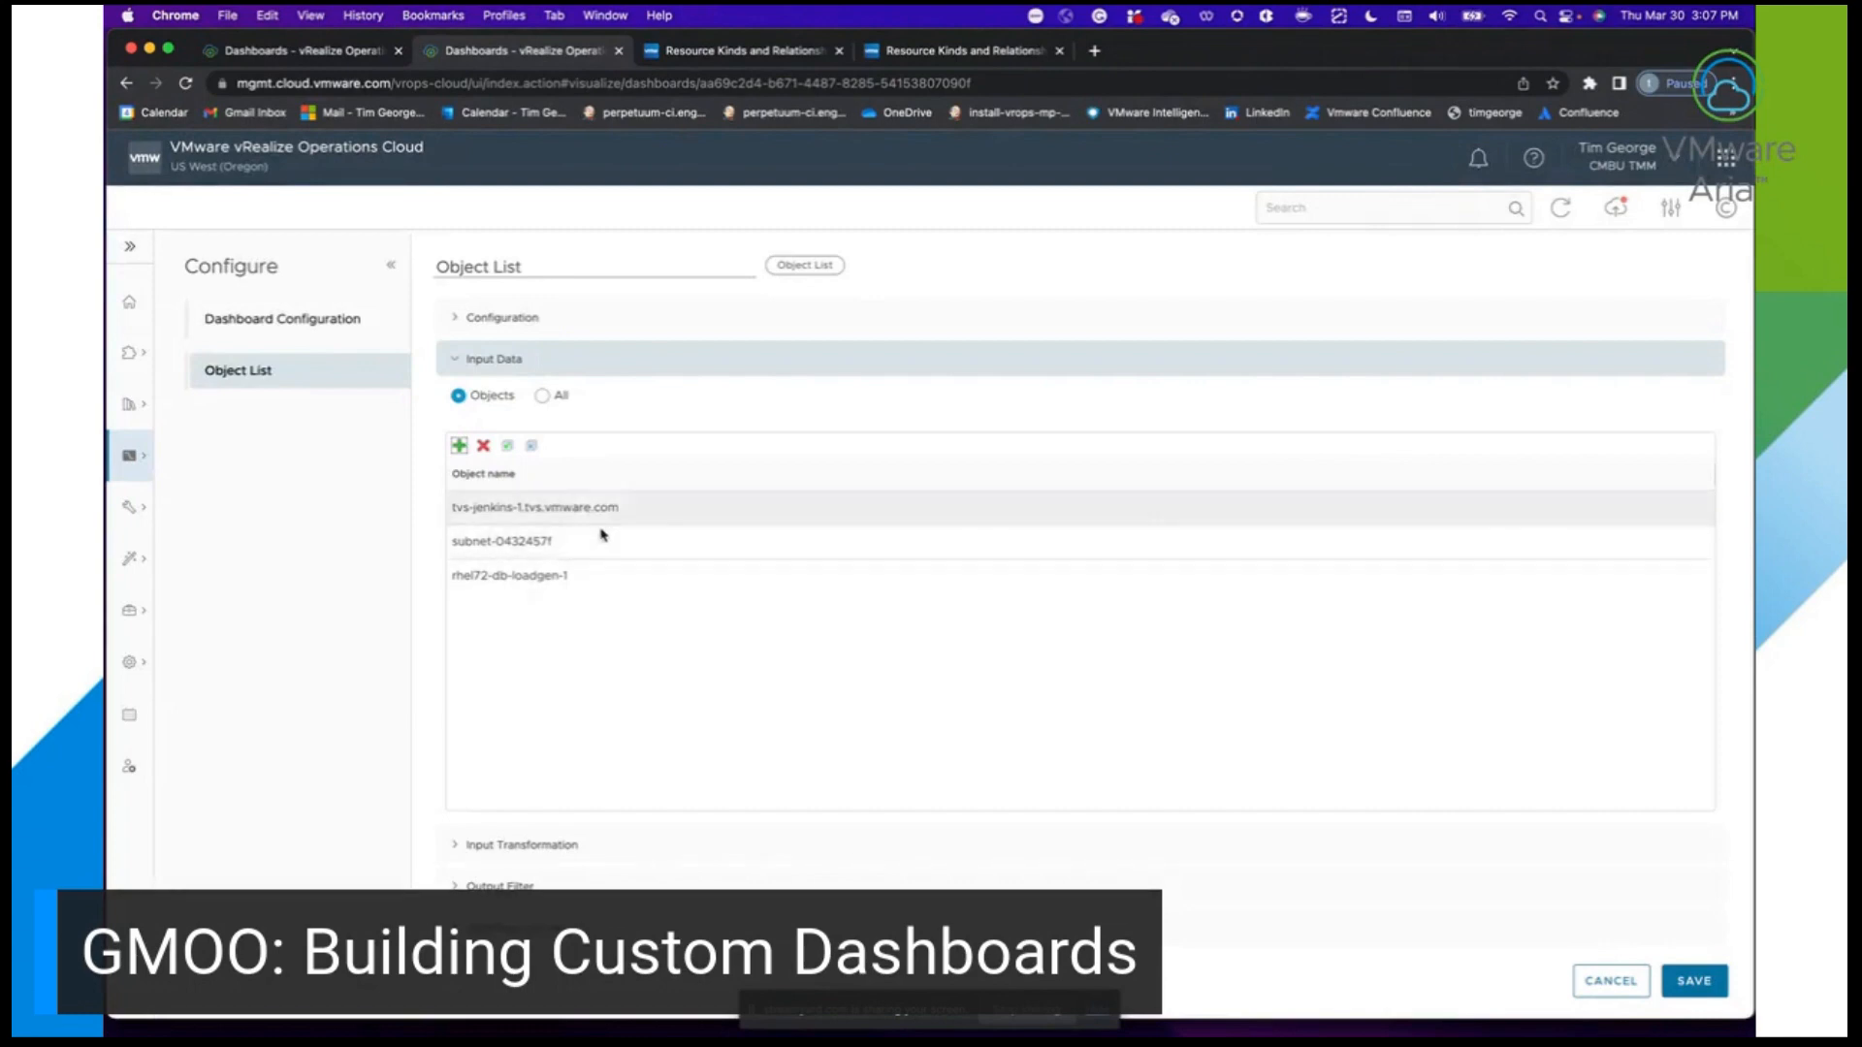
click(1695, 981)
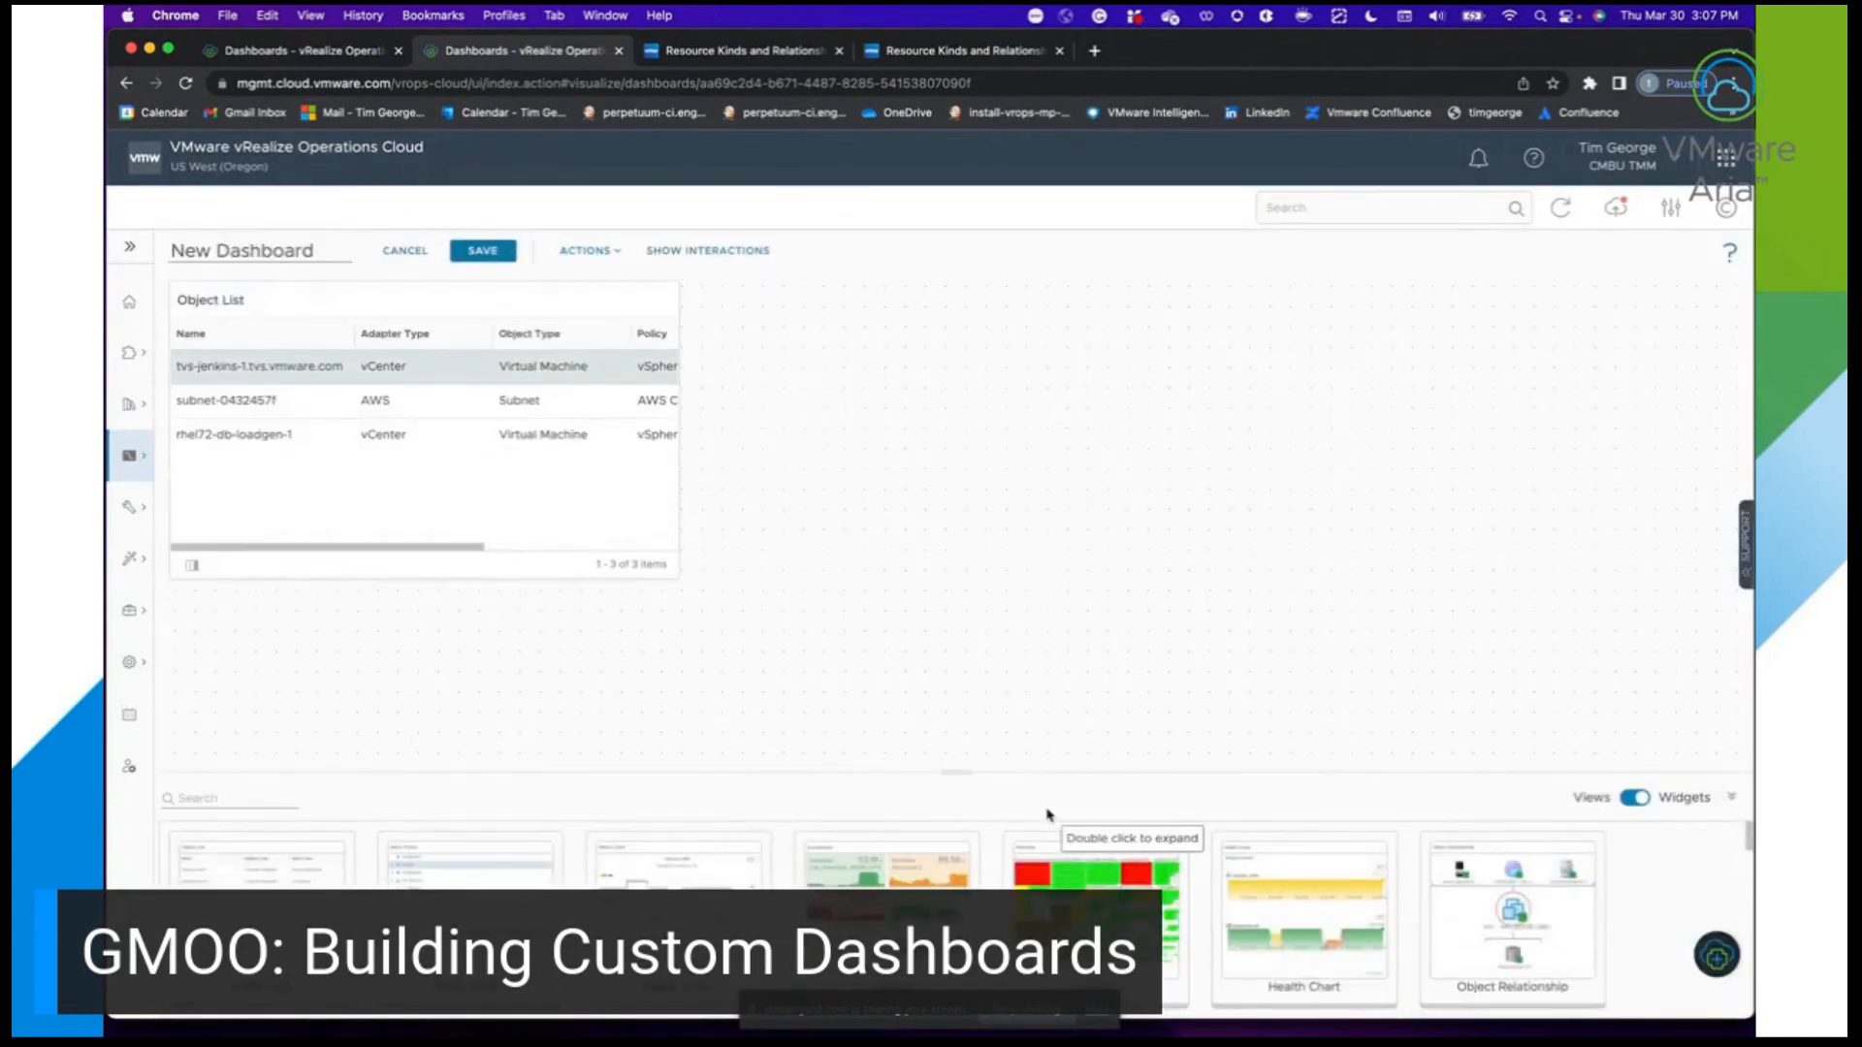
Select rhel72-db-loadgen-1 in the Object List, then reopen the widget's configuration and switch its input data to All.
click(561, 432)
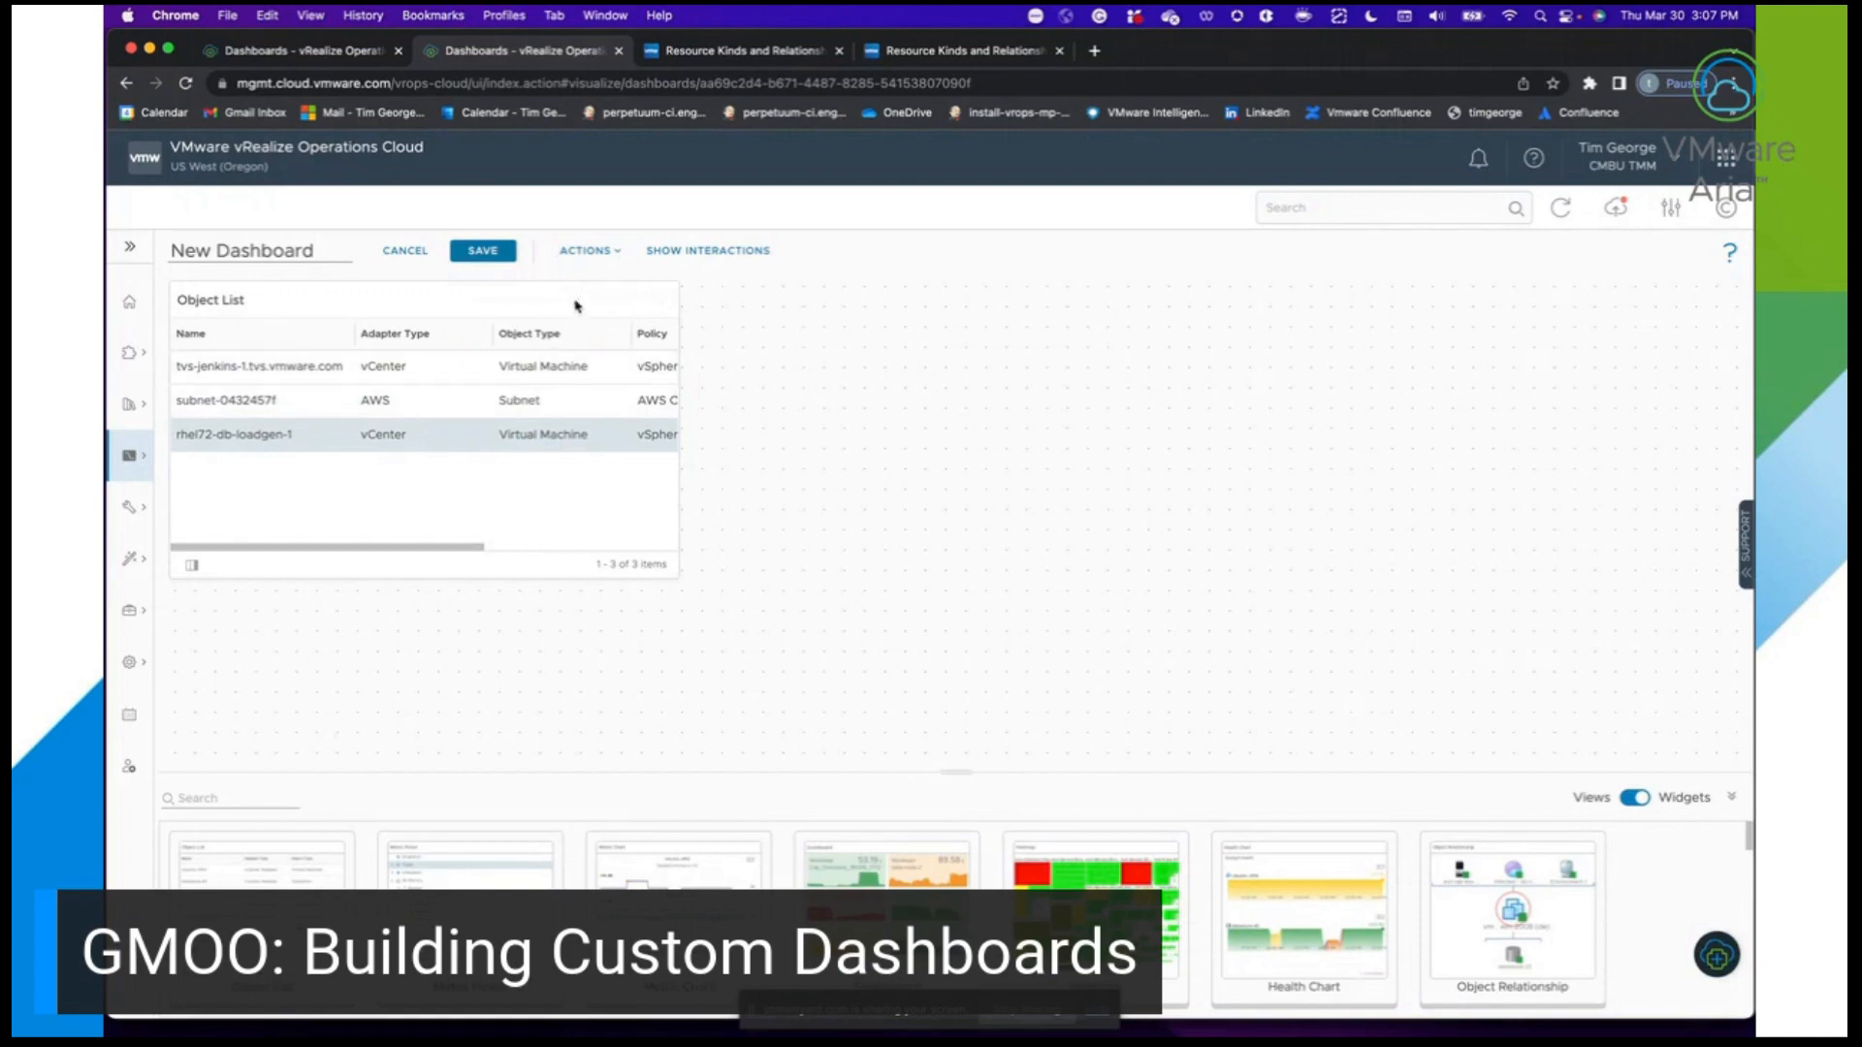
click(575, 304)
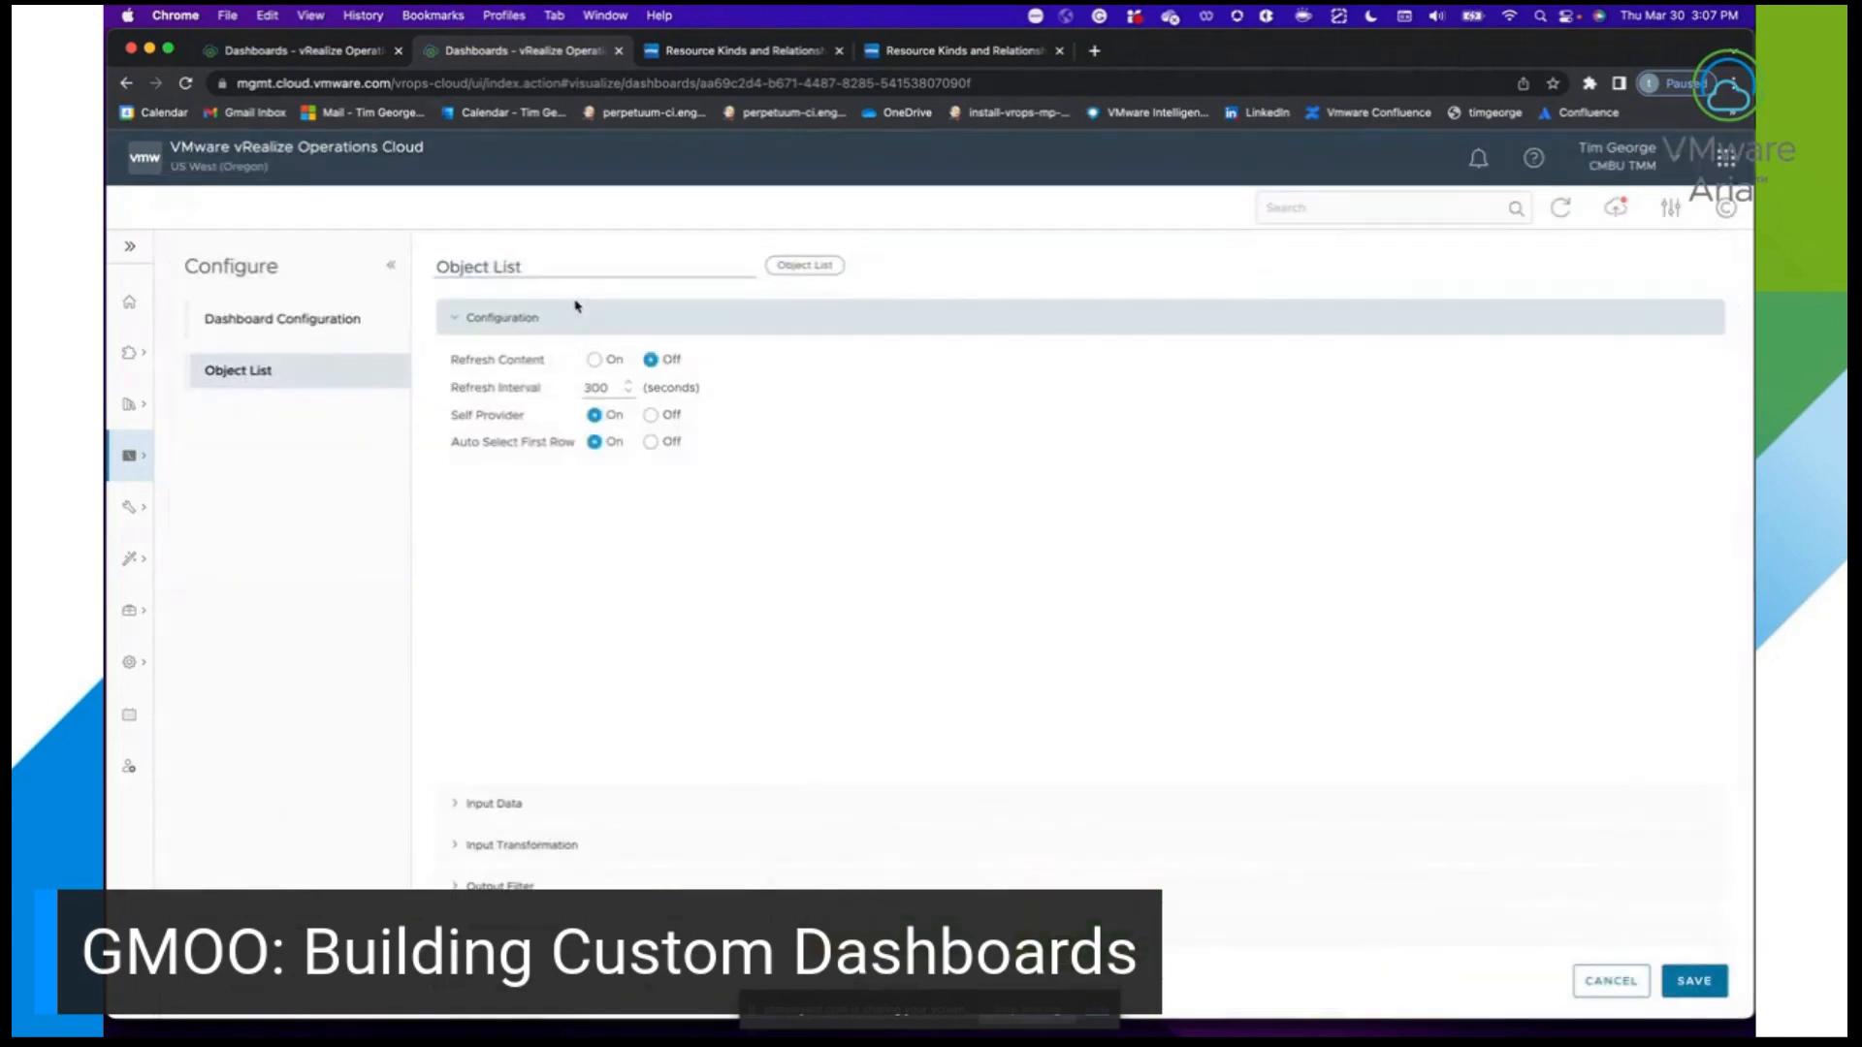
click(509, 803)
click(543, 396)
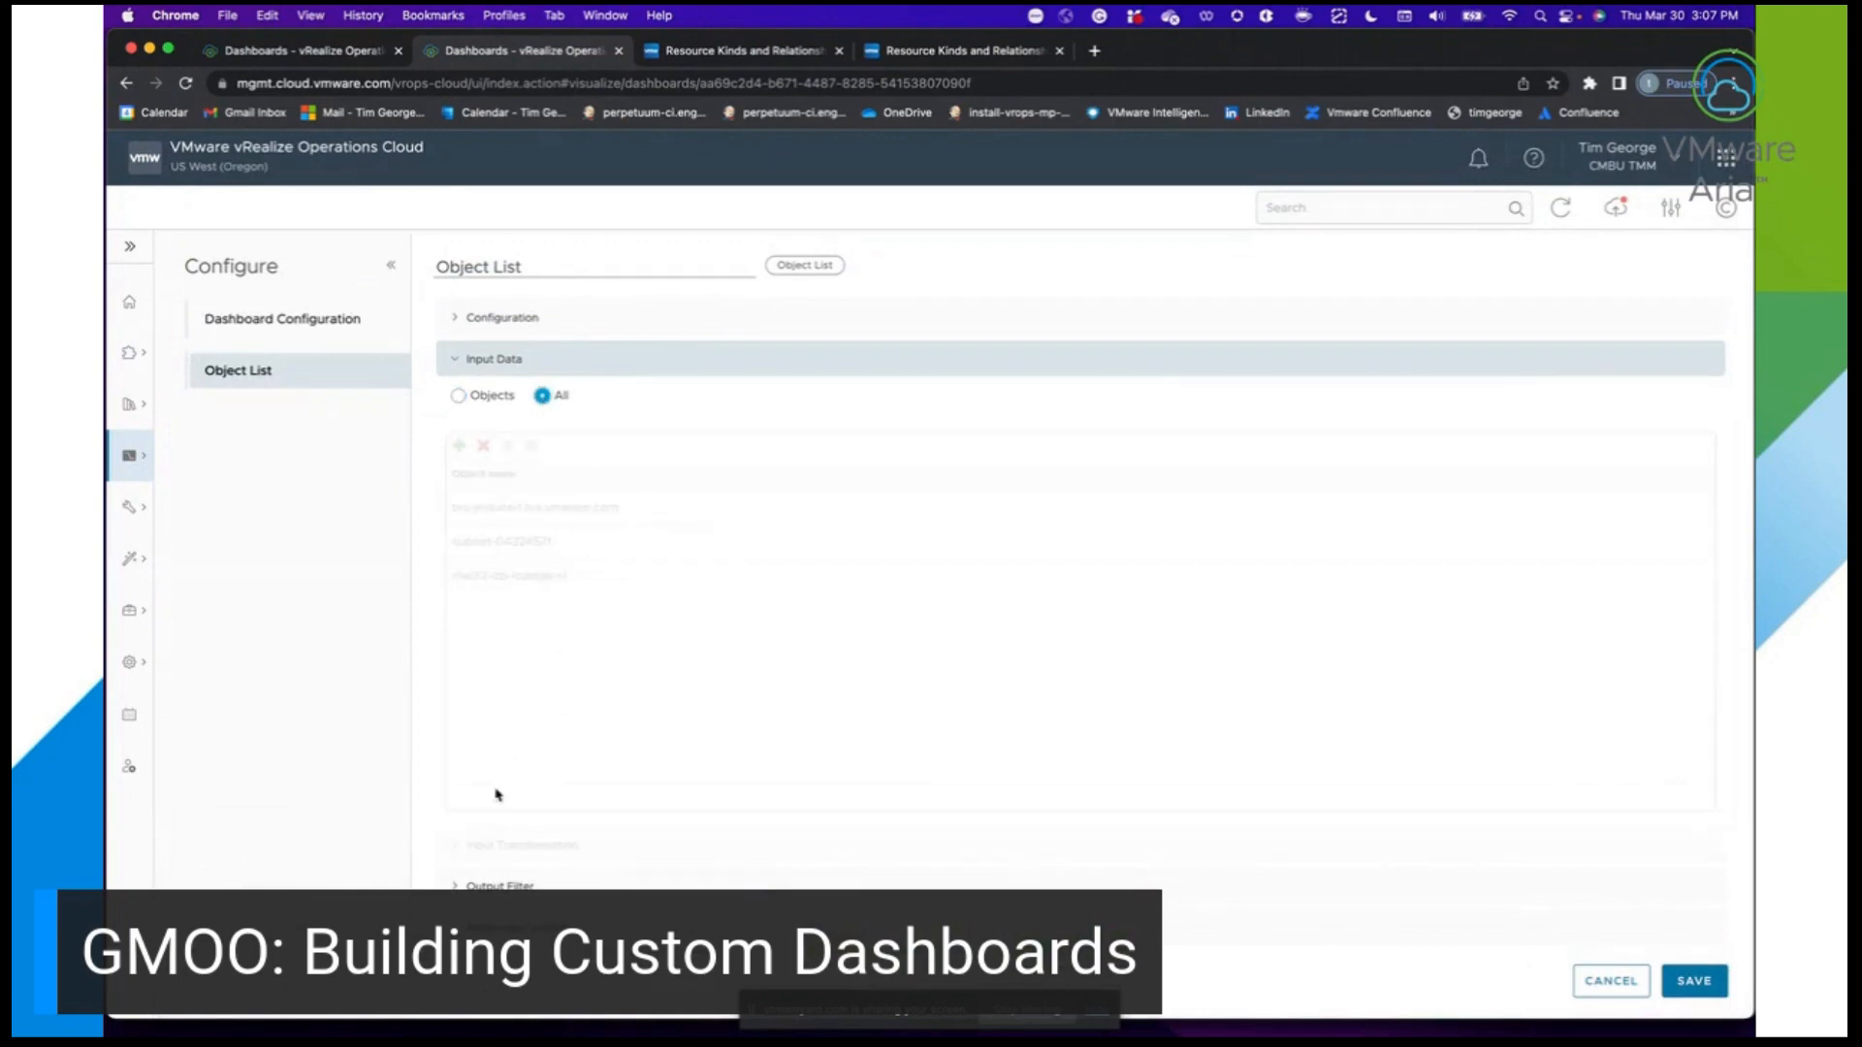
Examine the Basic tag categories offered in the widget's output filter.
click(499, 885)
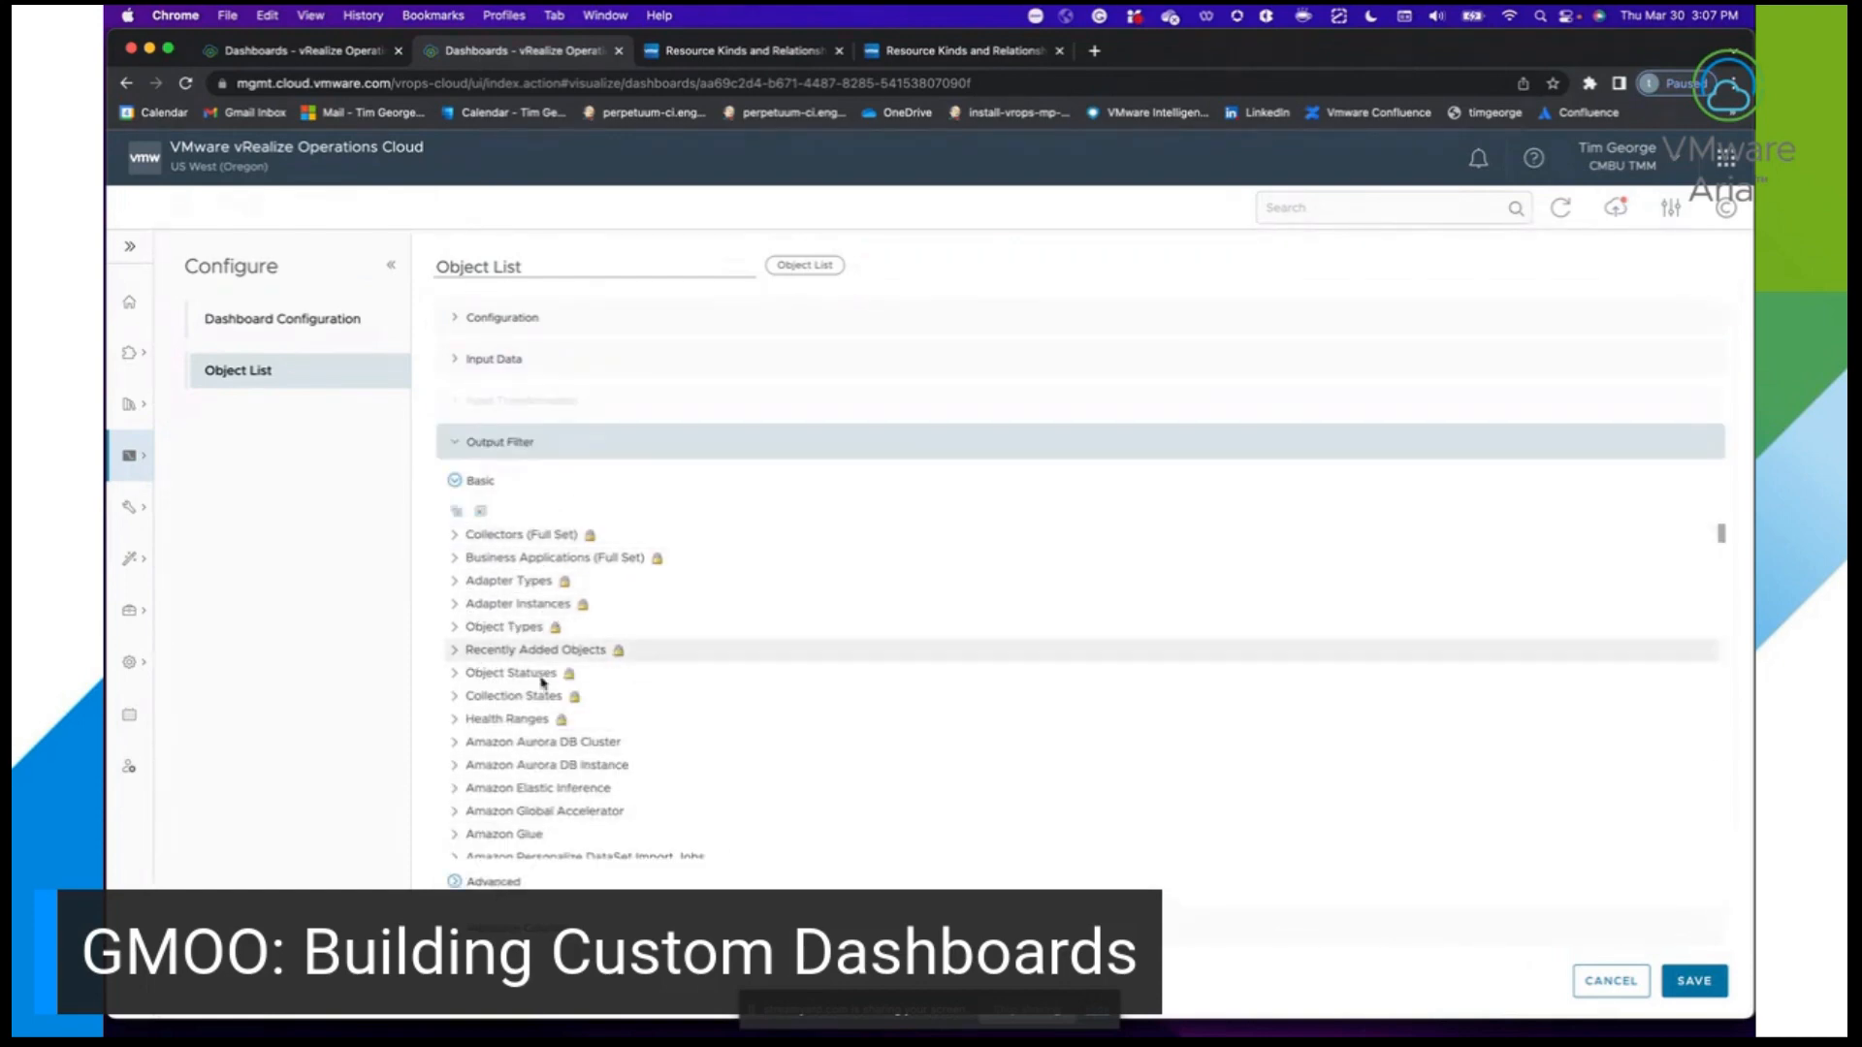
scroll(532, 749, down, 3)
scroll(532, 749, down, 1)
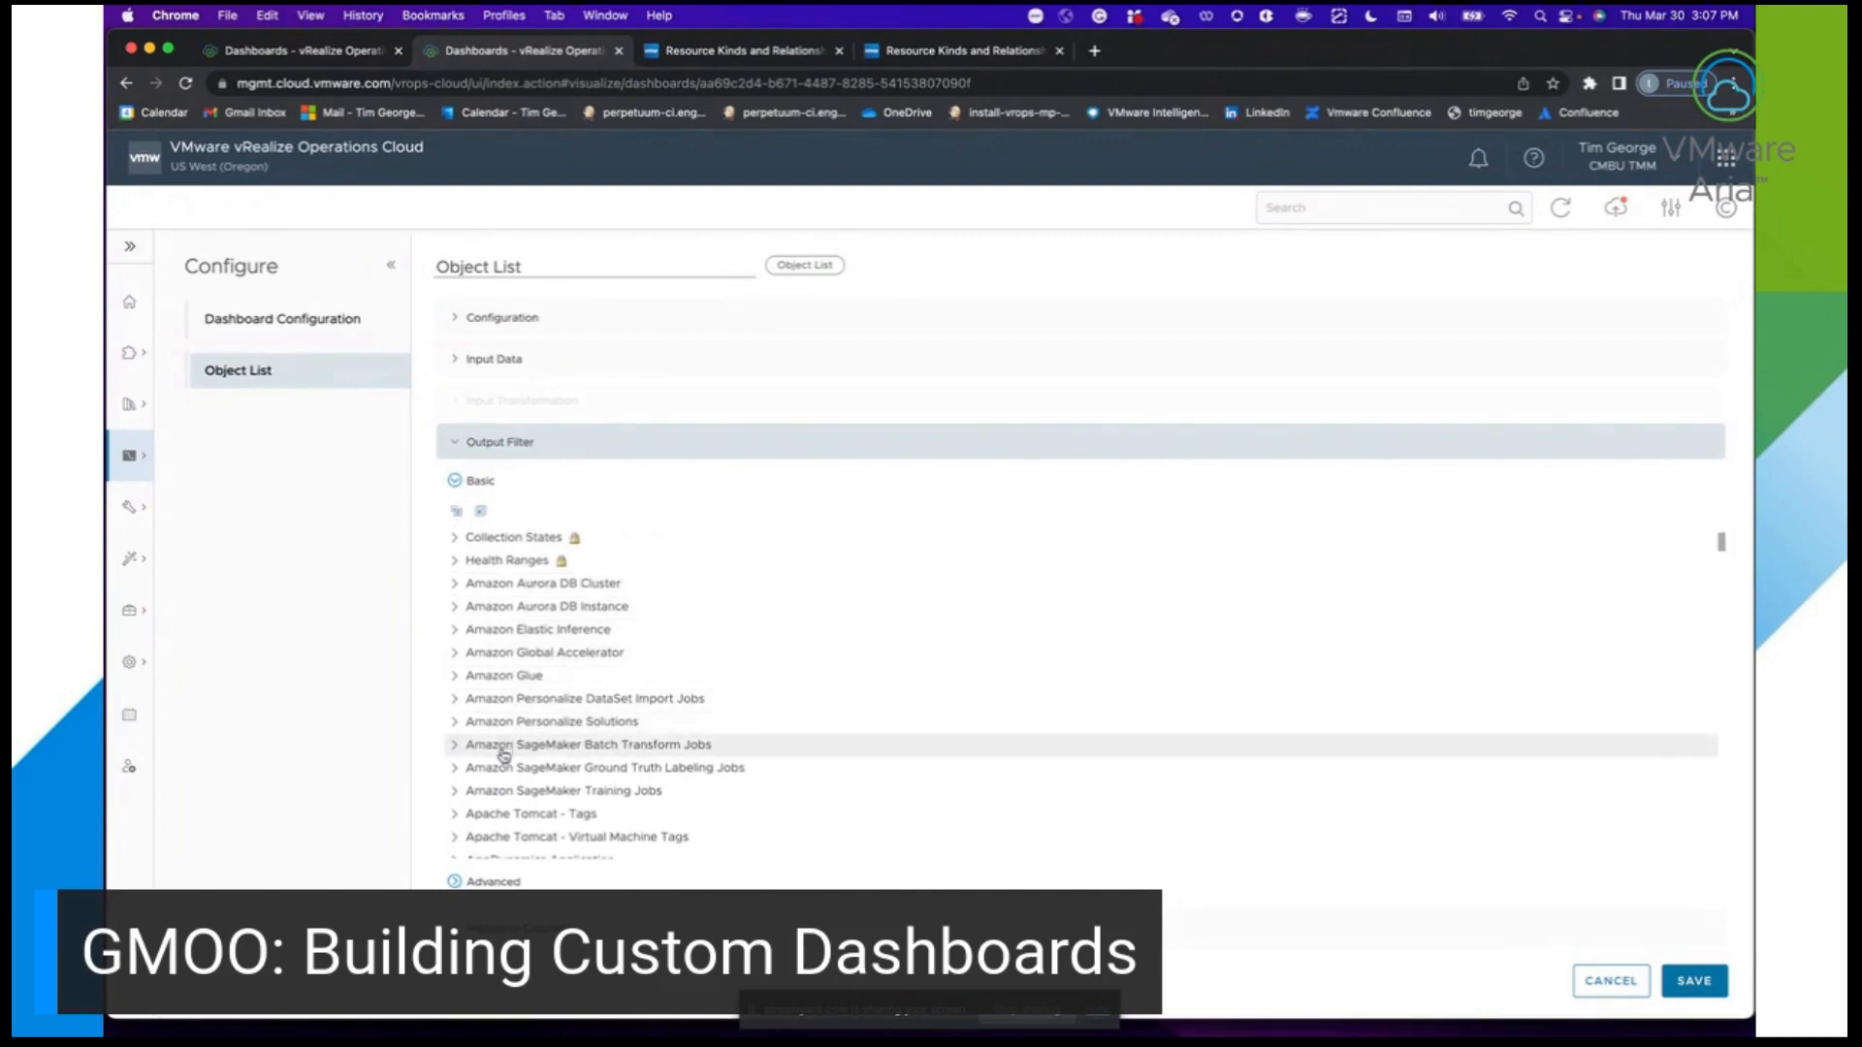
scroll(511, 708, down, 4)
scroll(515, 703, down, 8)
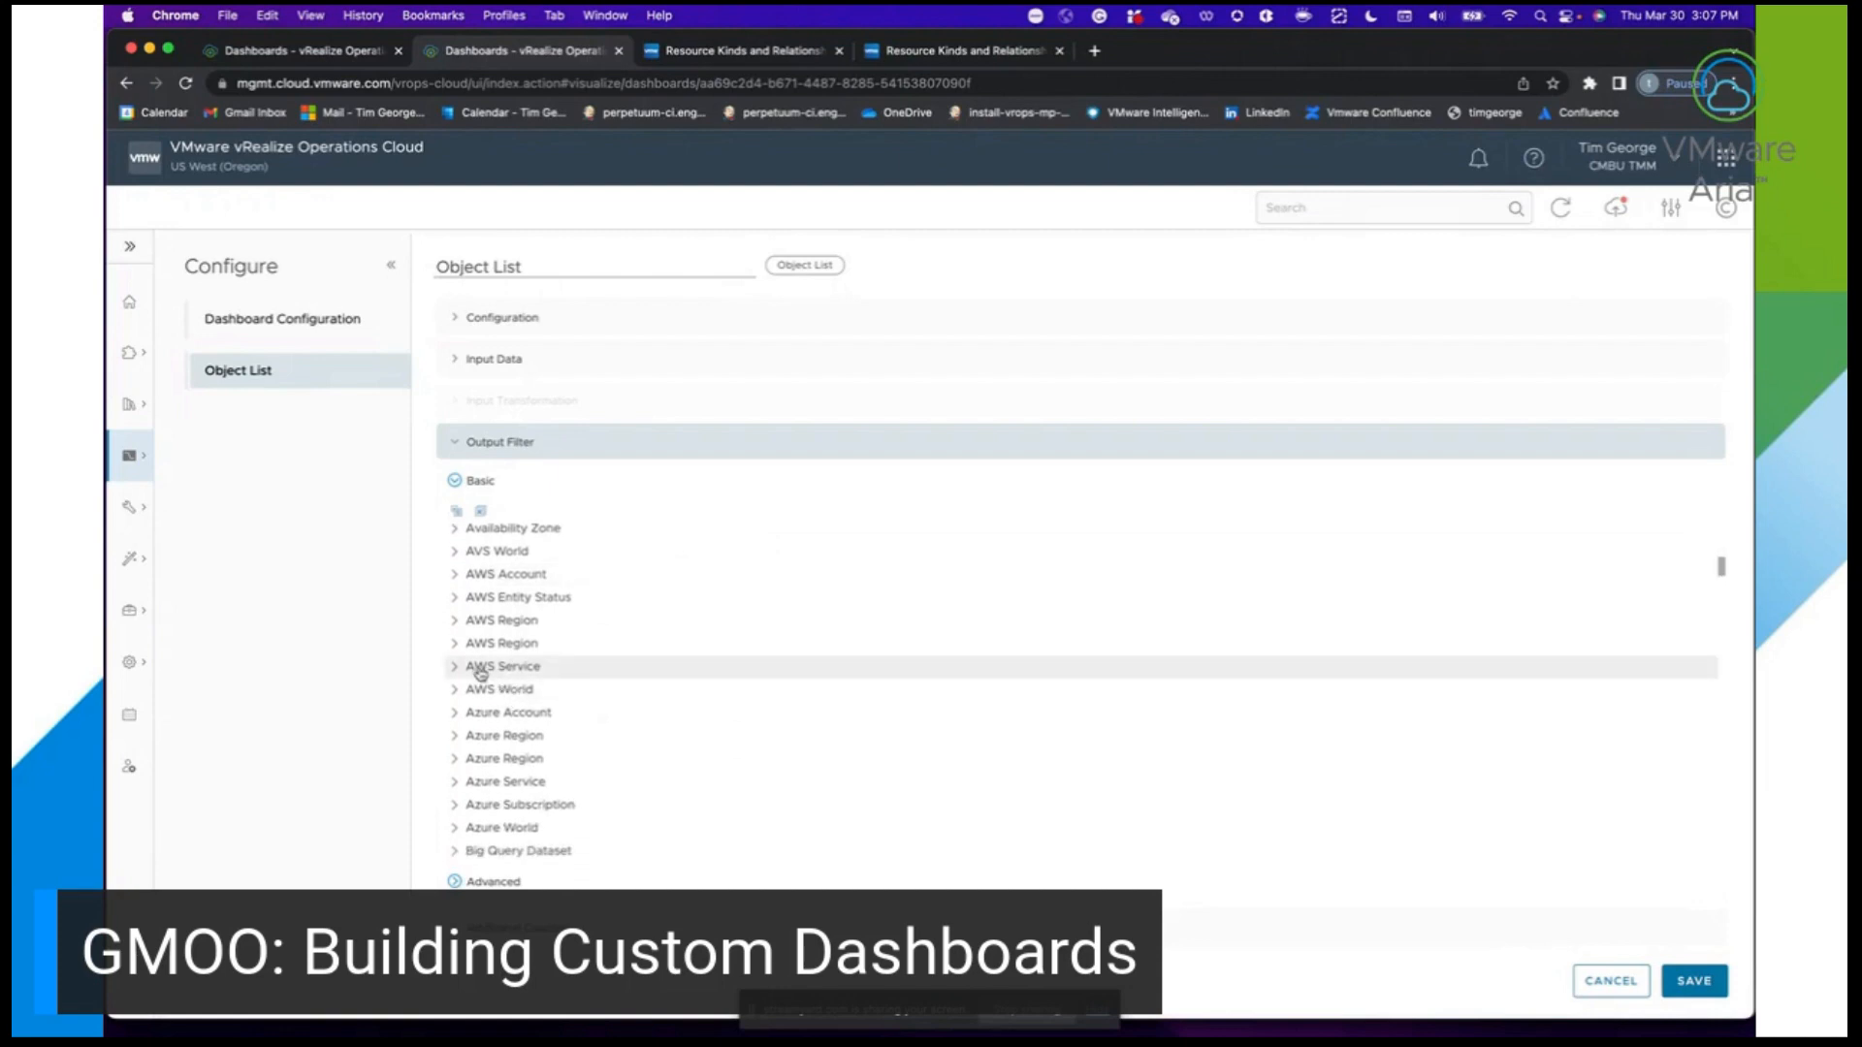
scroll(514, 764, down, 3)
scroll(515, 767, down, 5)
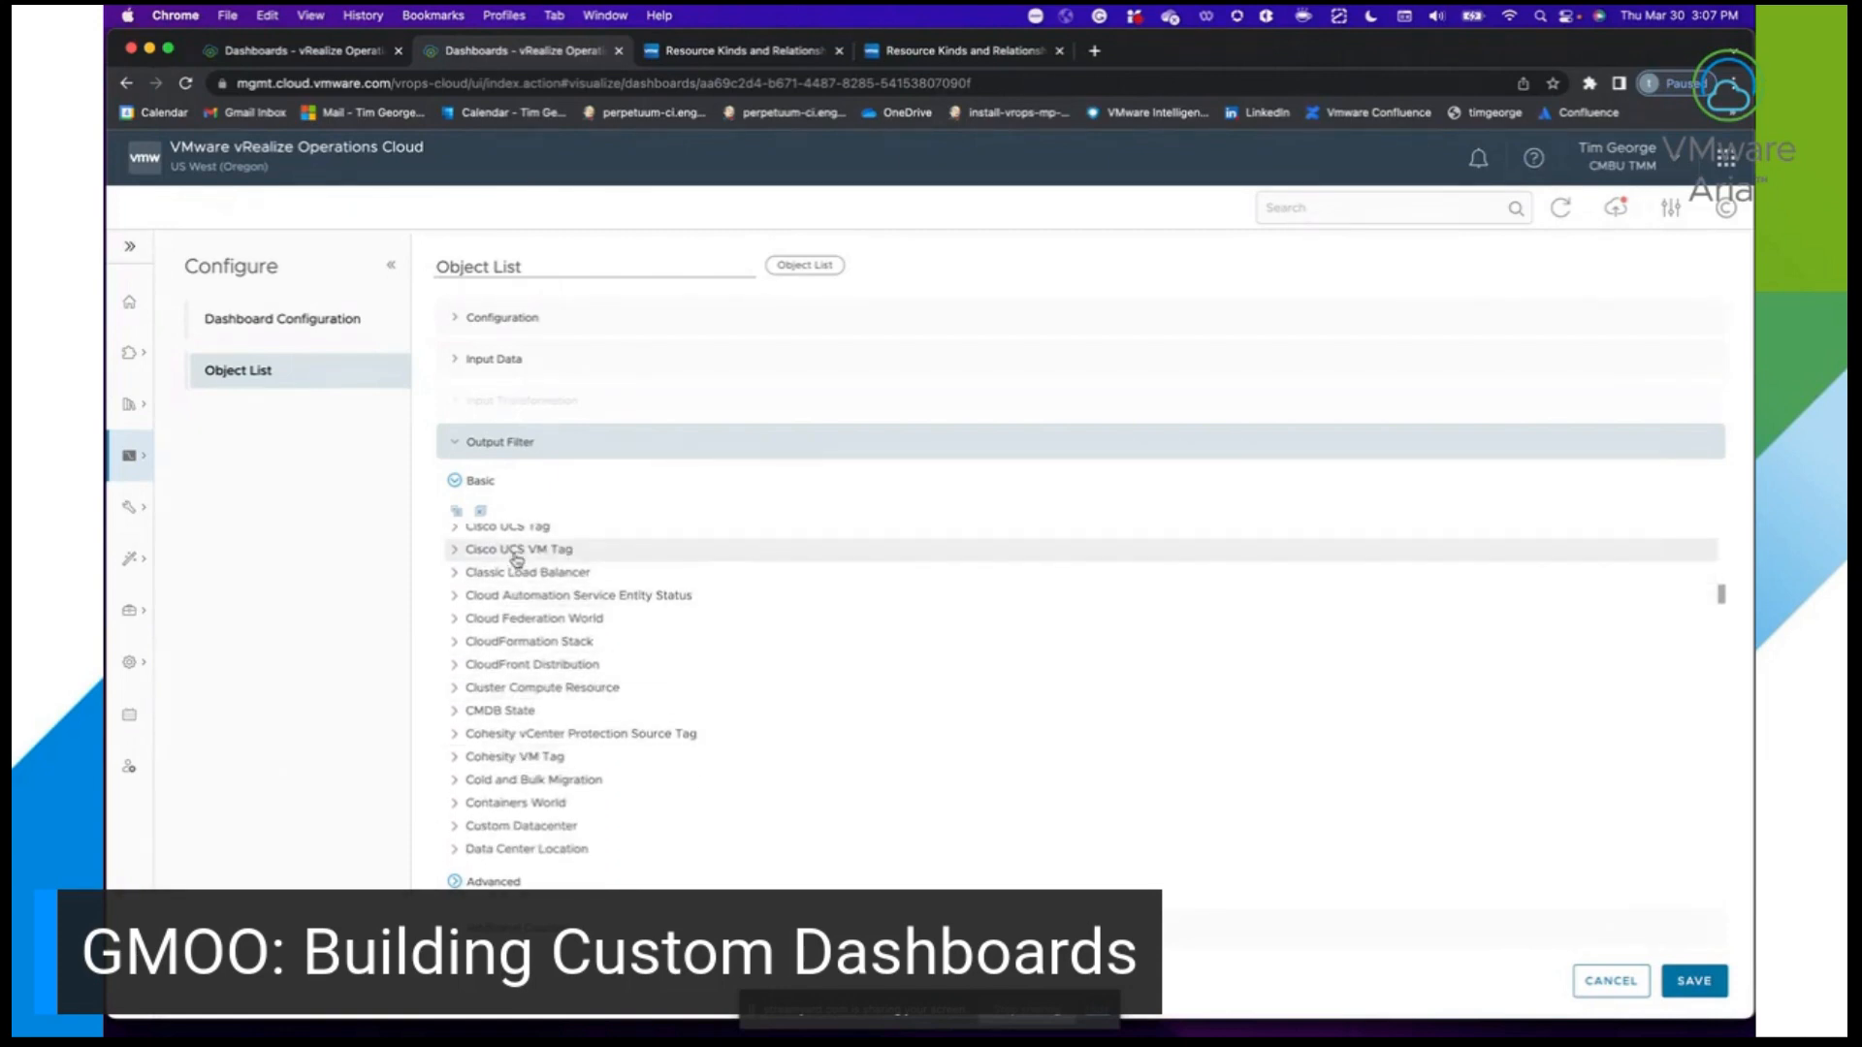
Filter the Object List widget's output by the Cluster Compute Resource object type and save the configuration.
scroll(514, 621, up, 15)
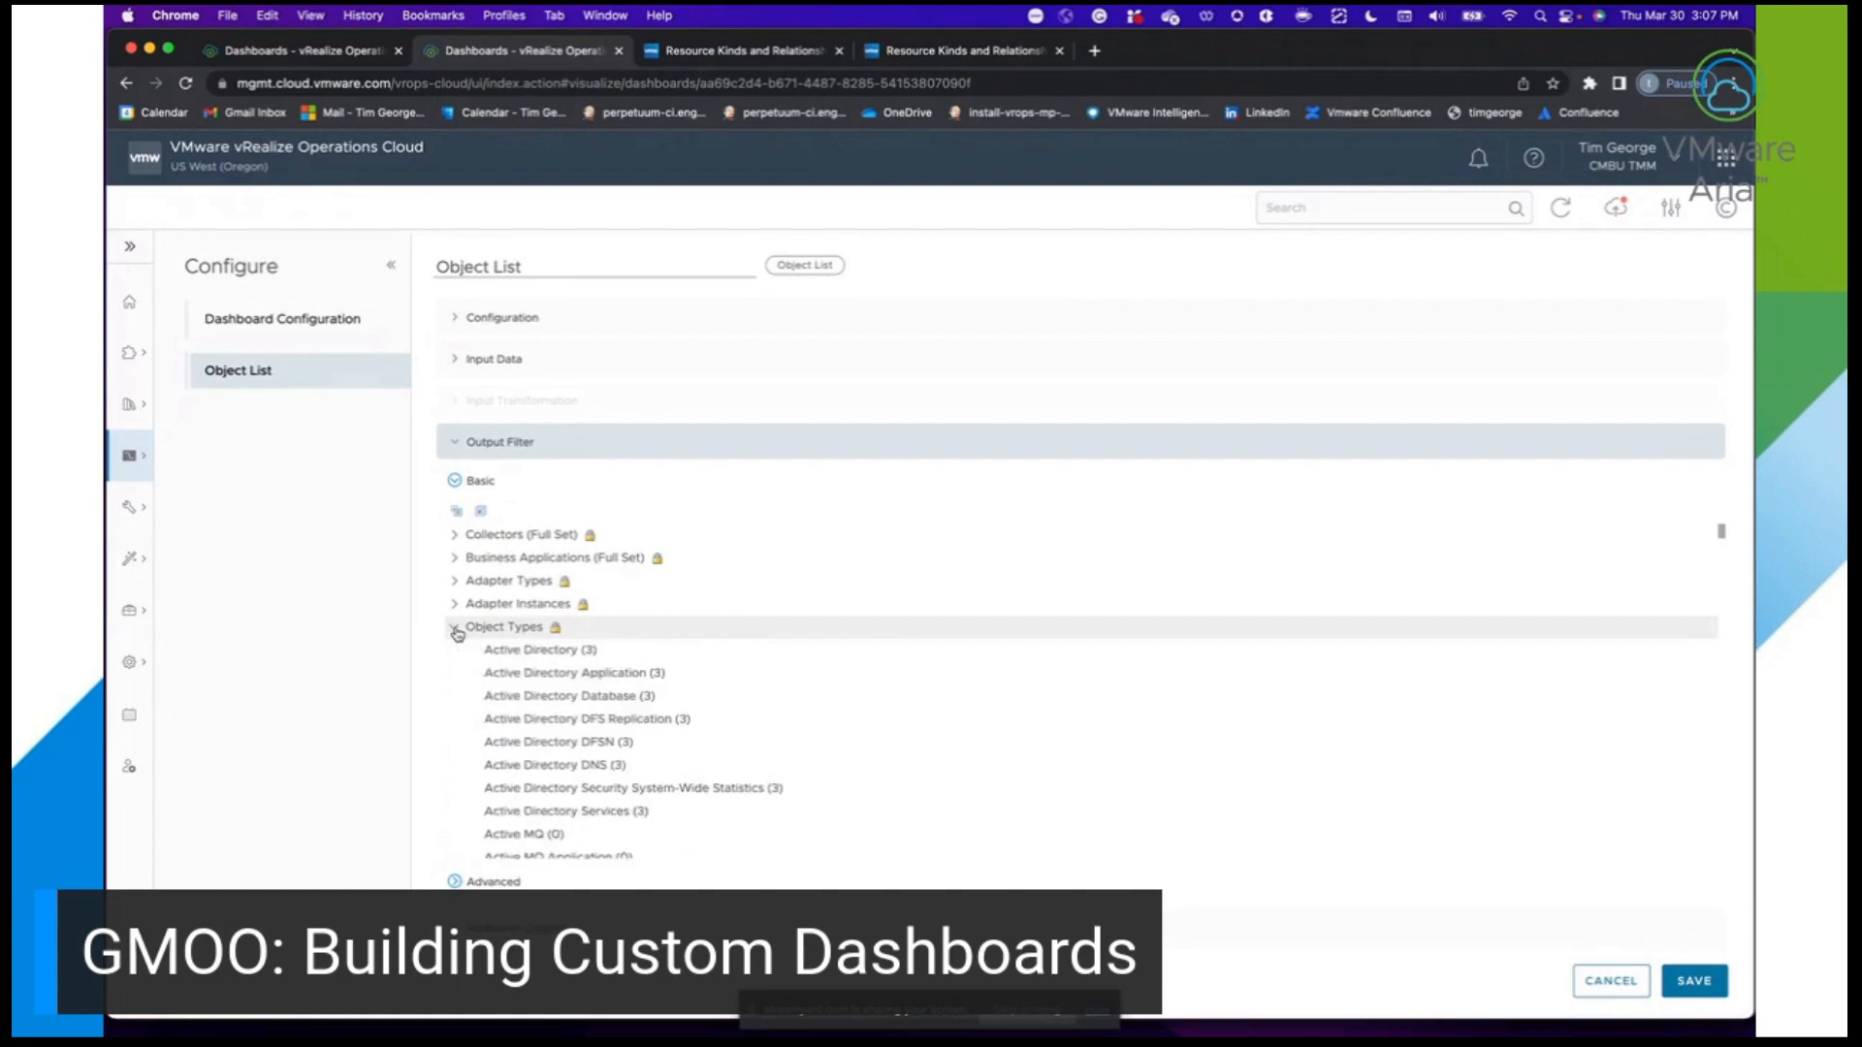
scroll(597, 696, down, 8)
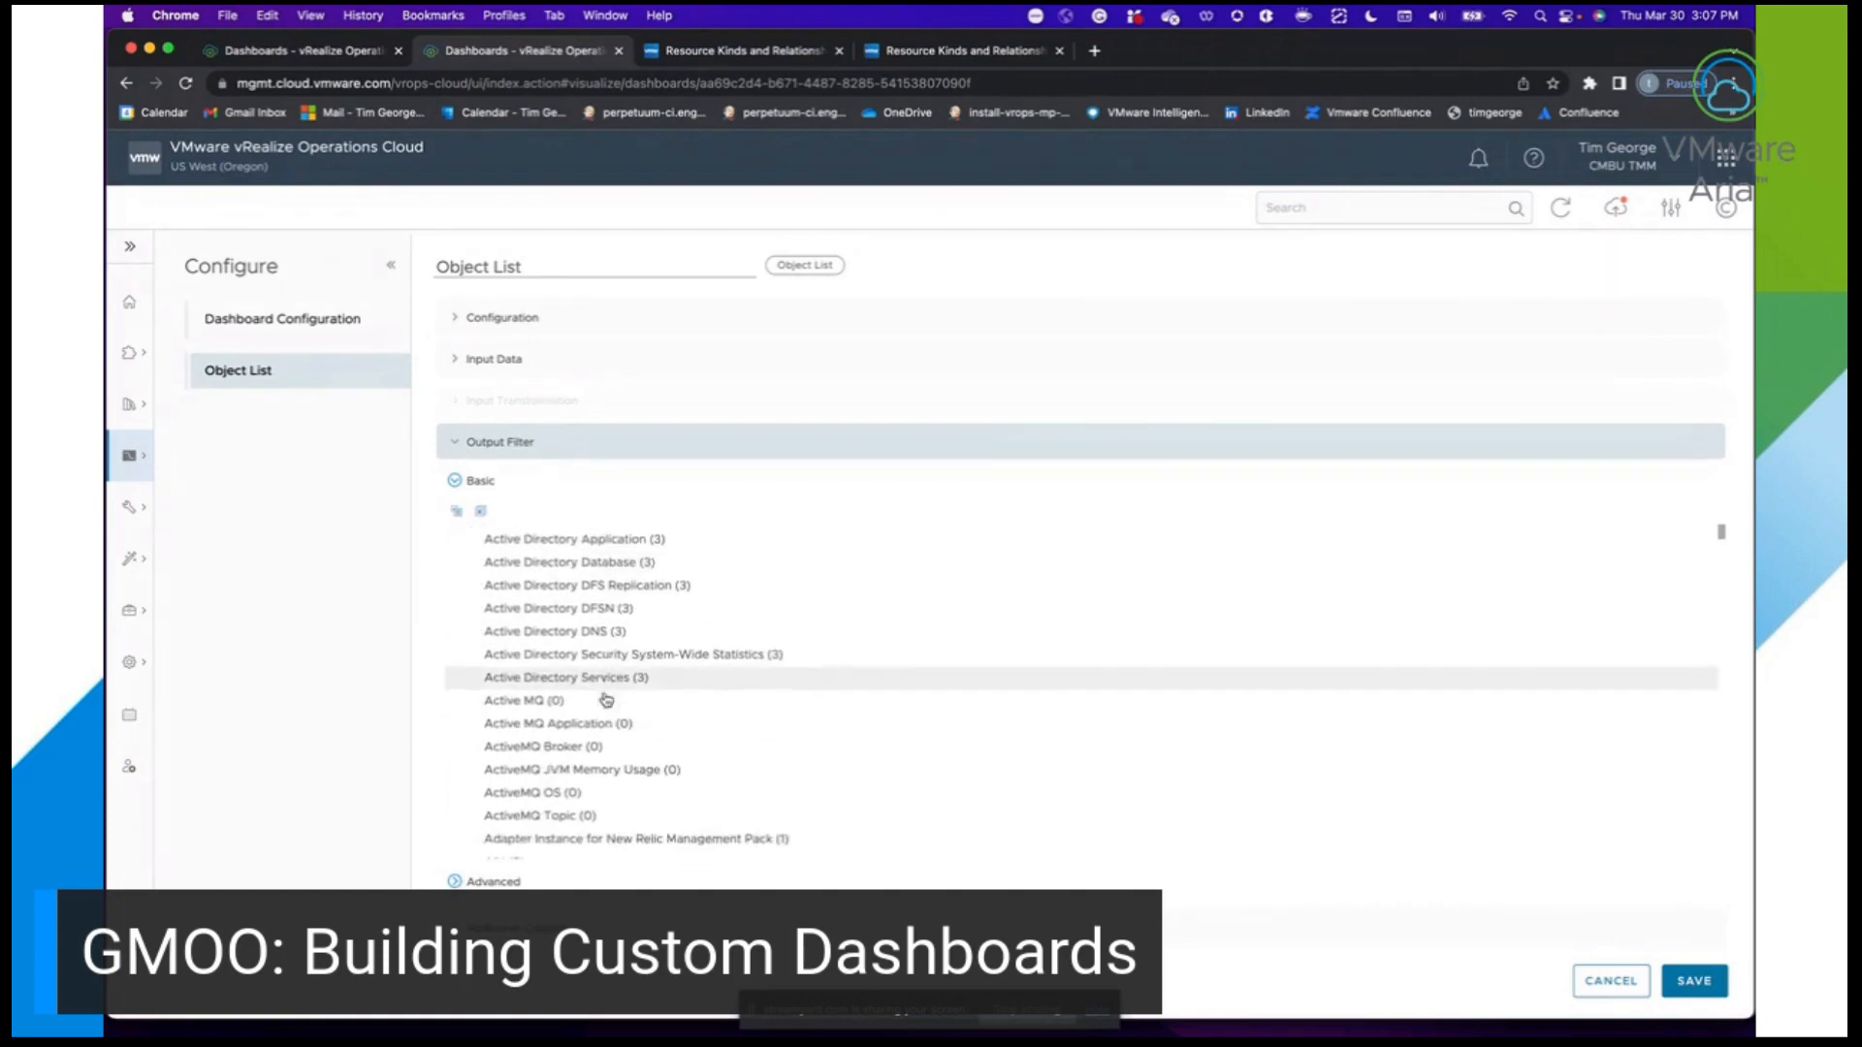
scroll(606, 701, down, 10)
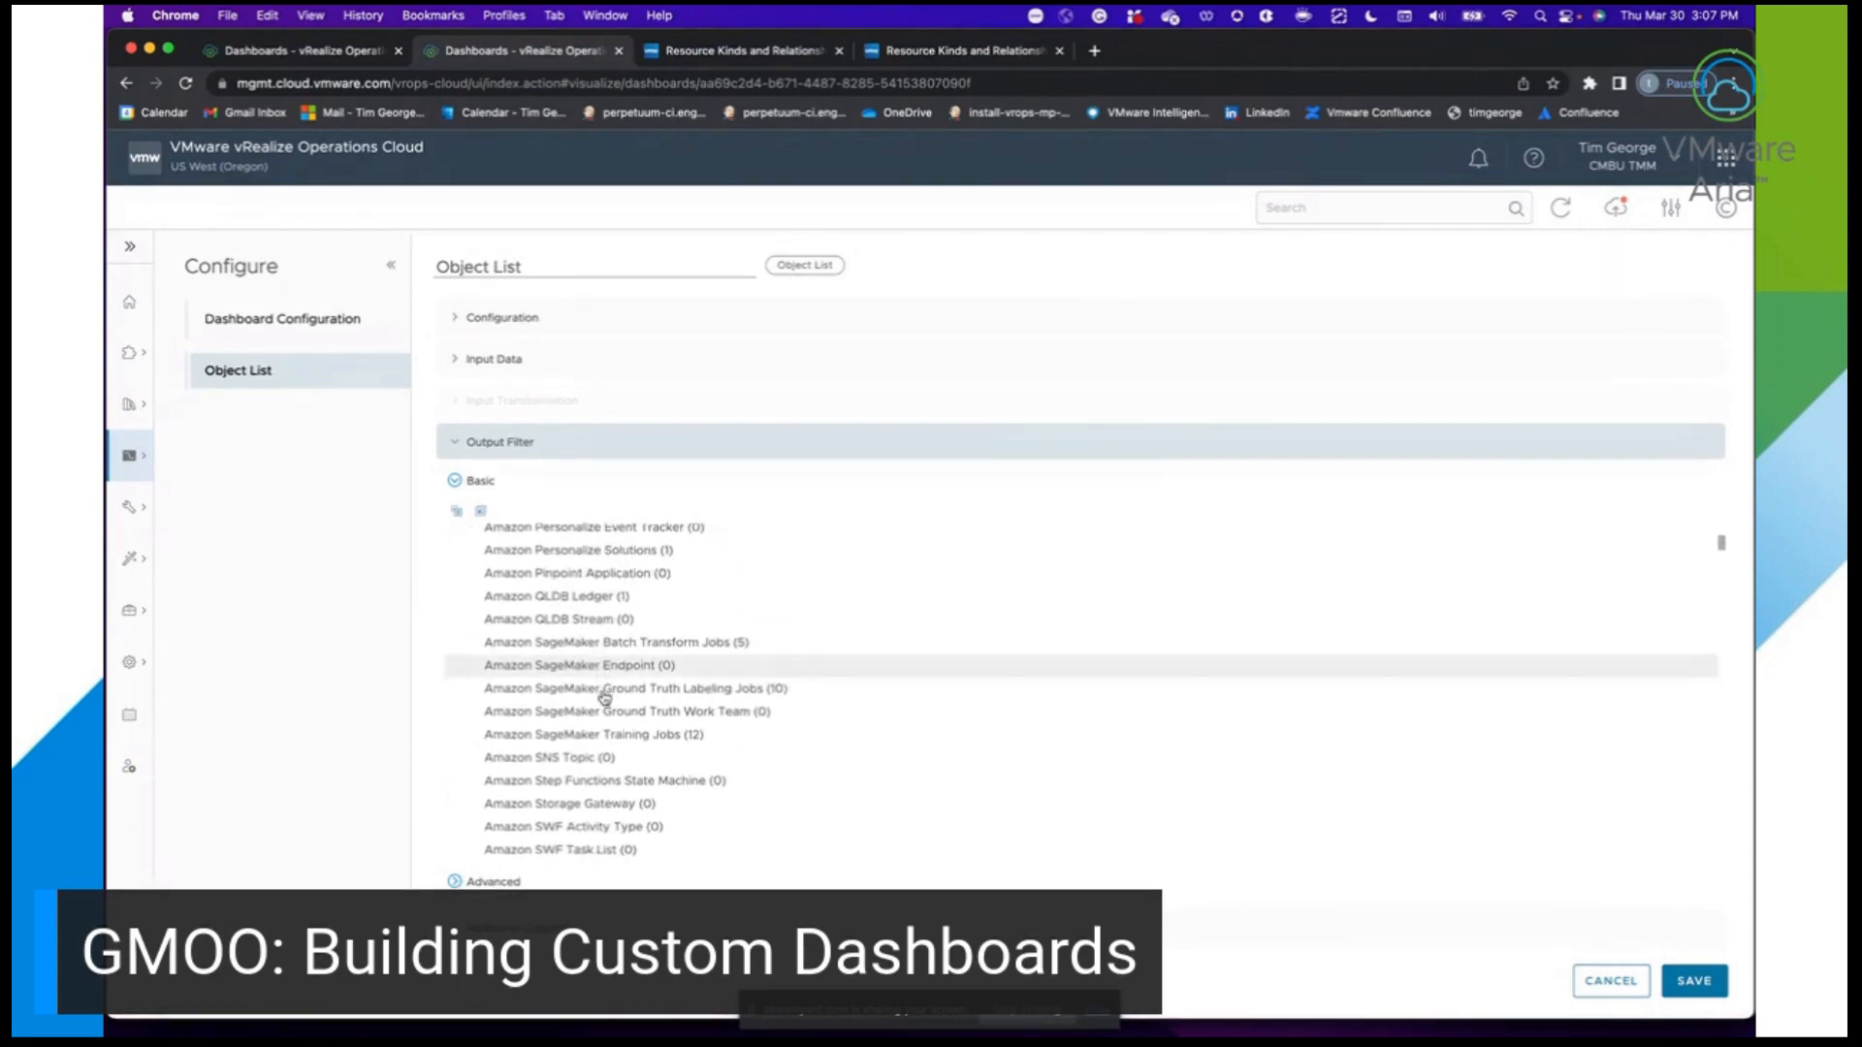
scroll(605, 698, down, 15)
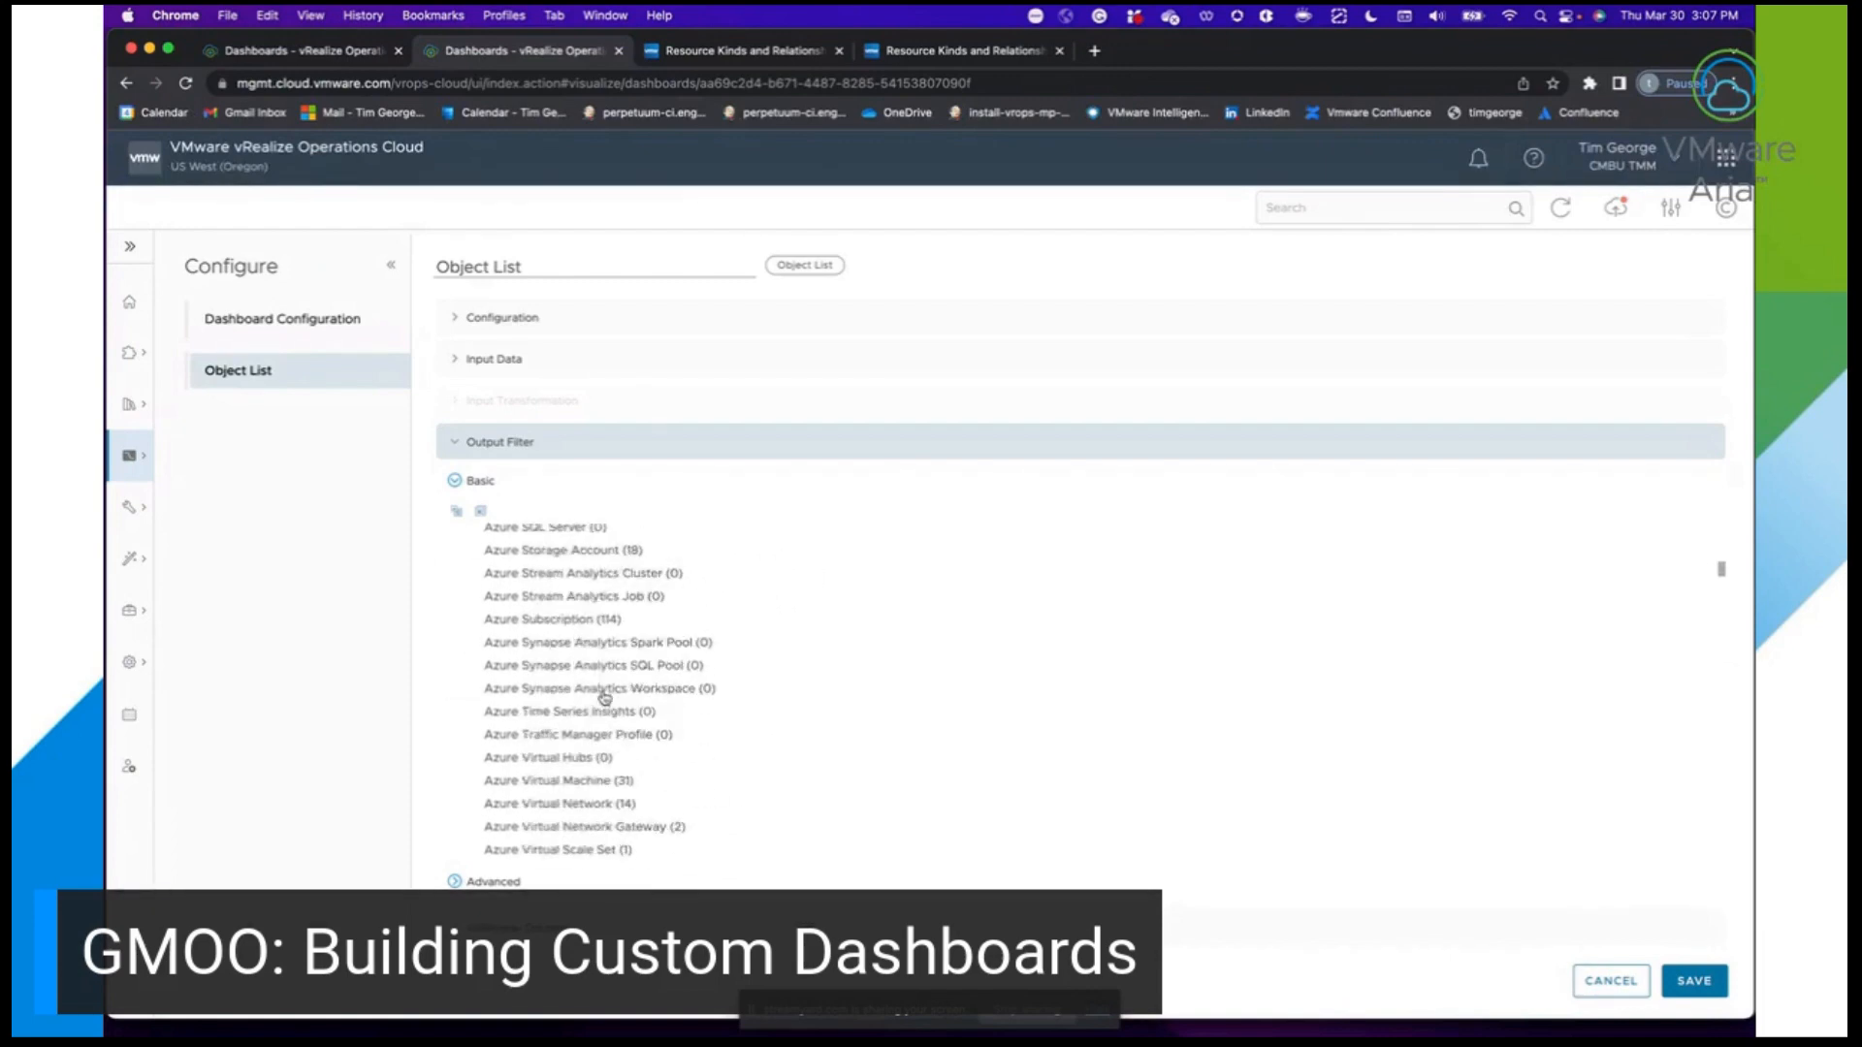
scroll(604, 696, down, 12)
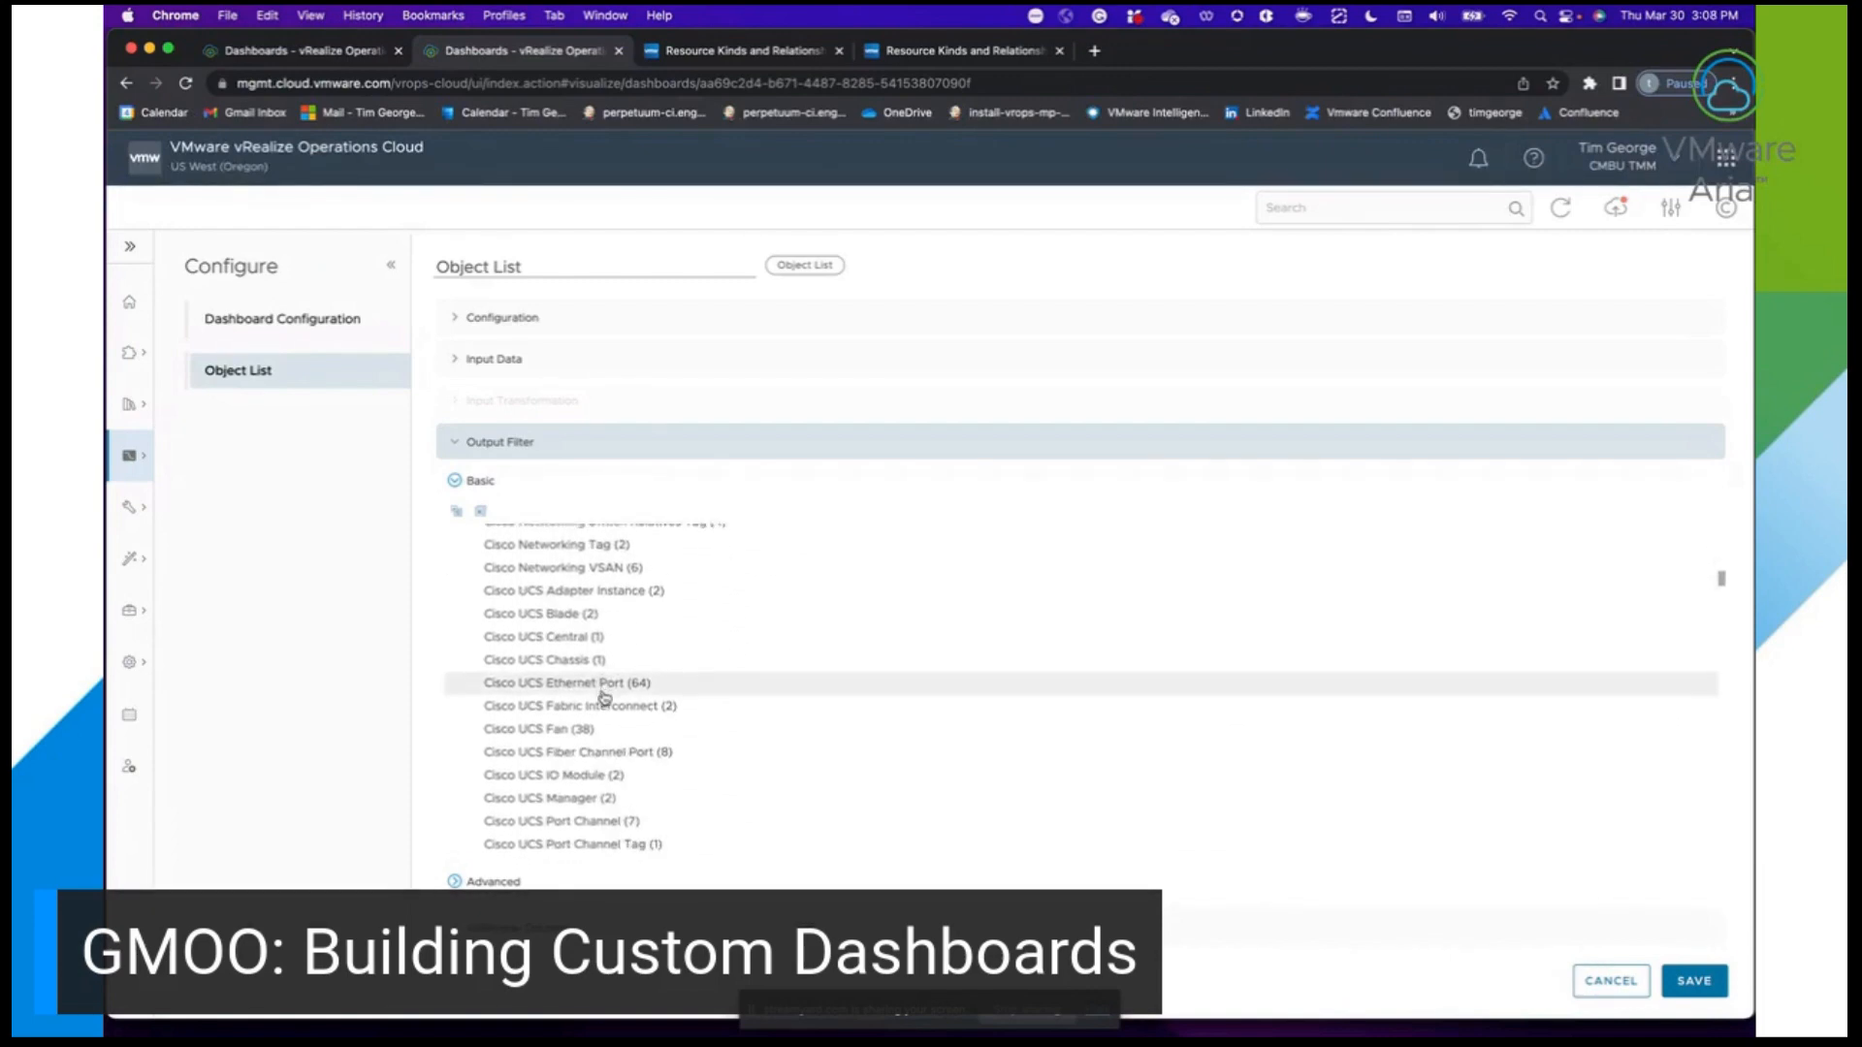
scroll(605, 696, down, 15)
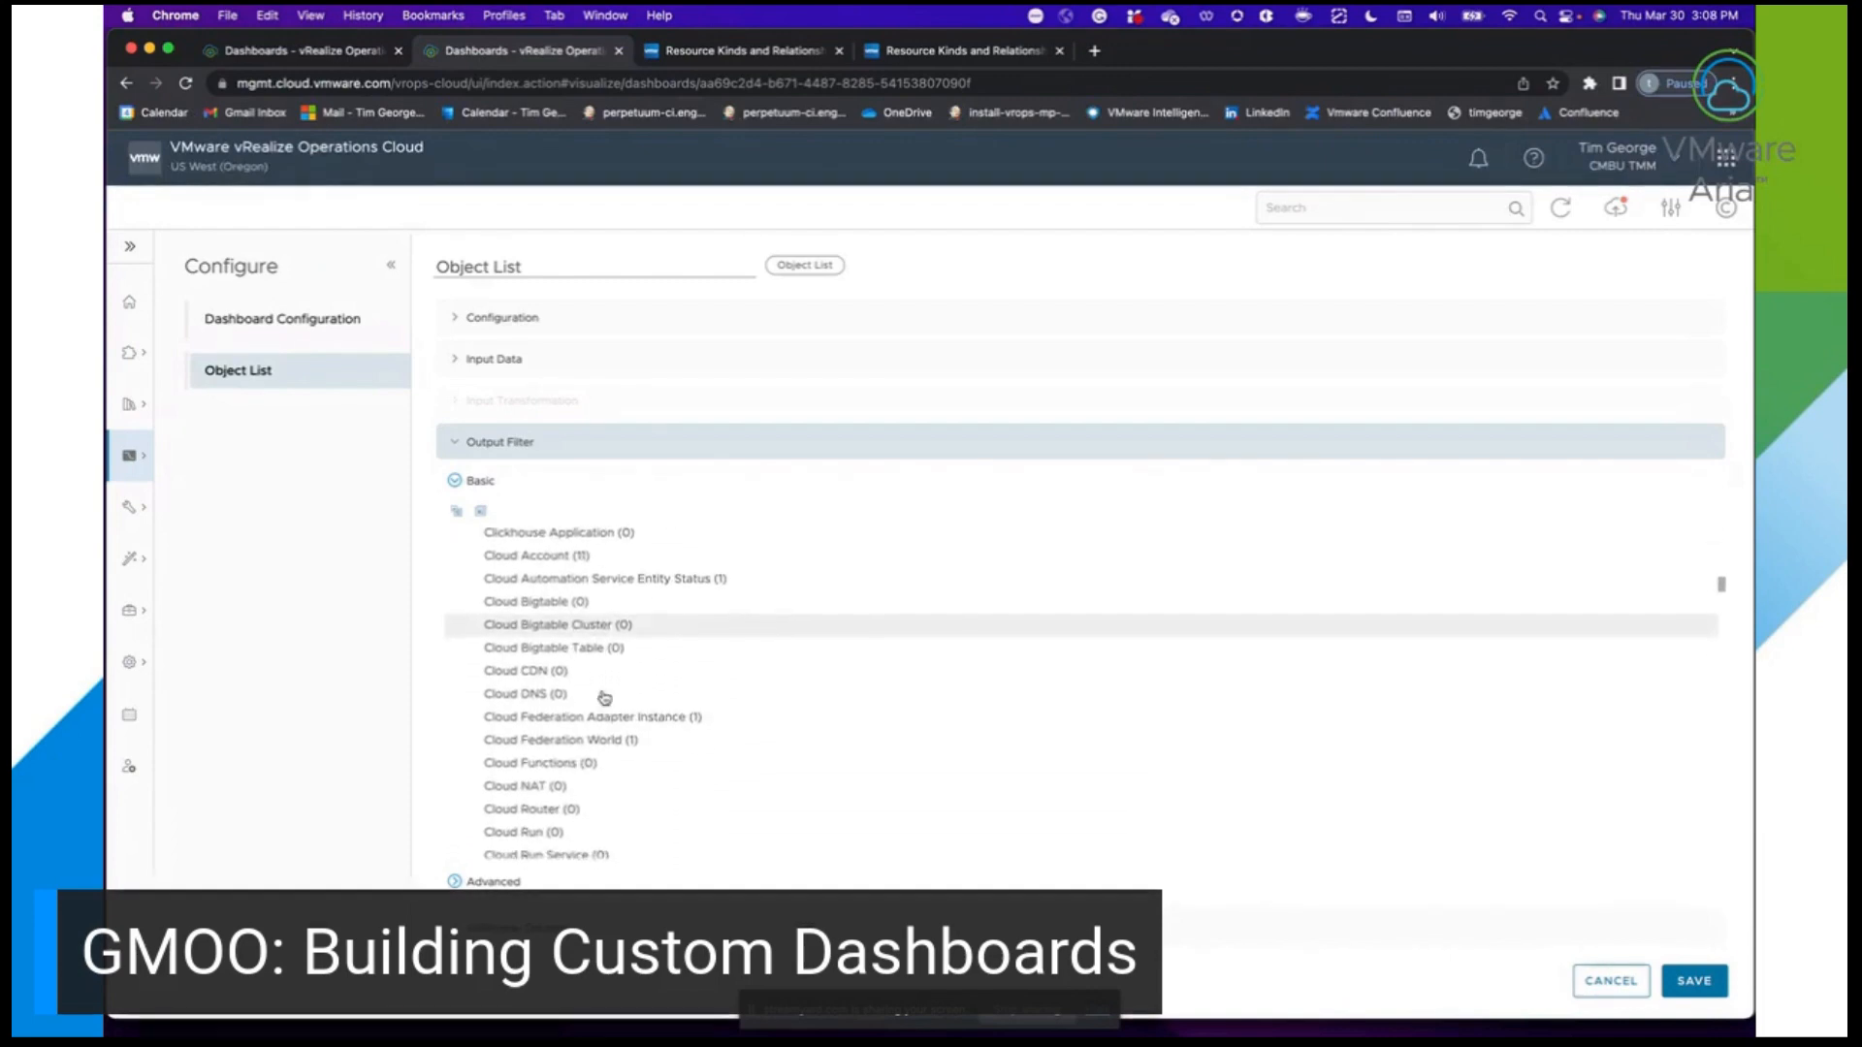
scroll(605, 697, down, 12)
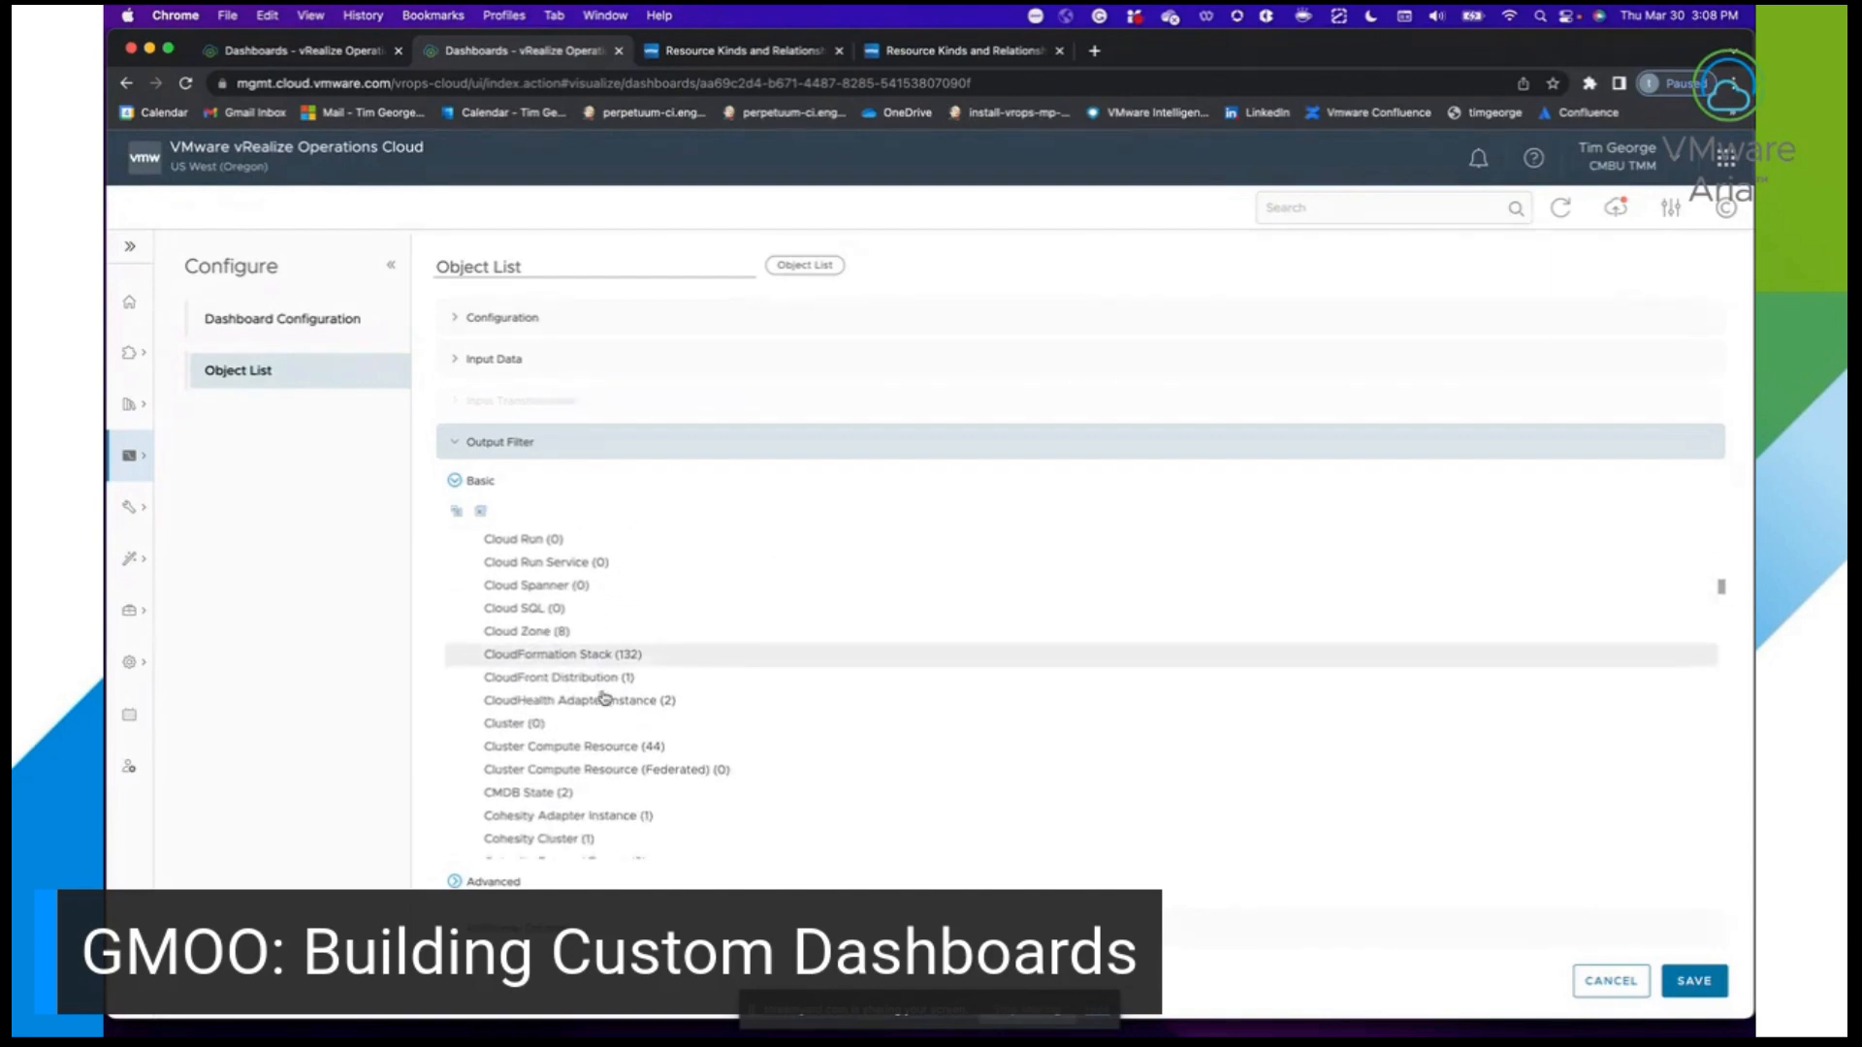
click(603, 672)
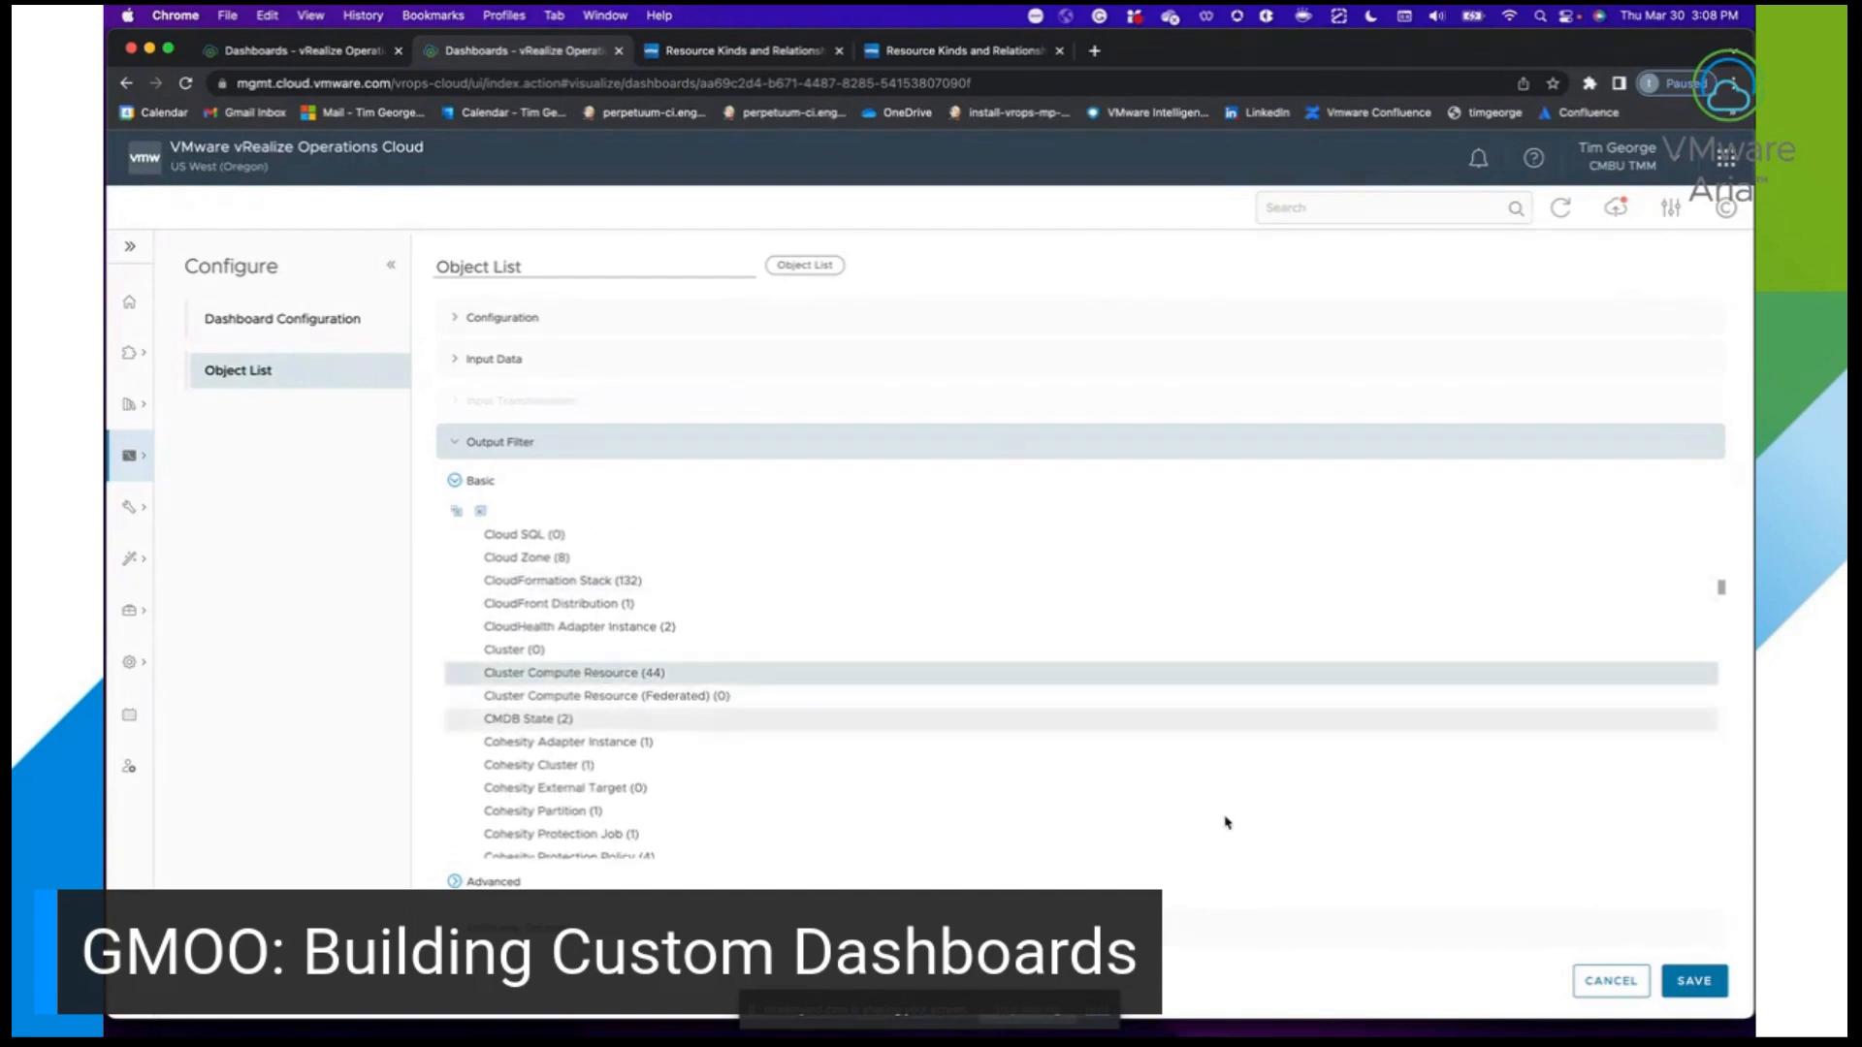
click(1688, 982)
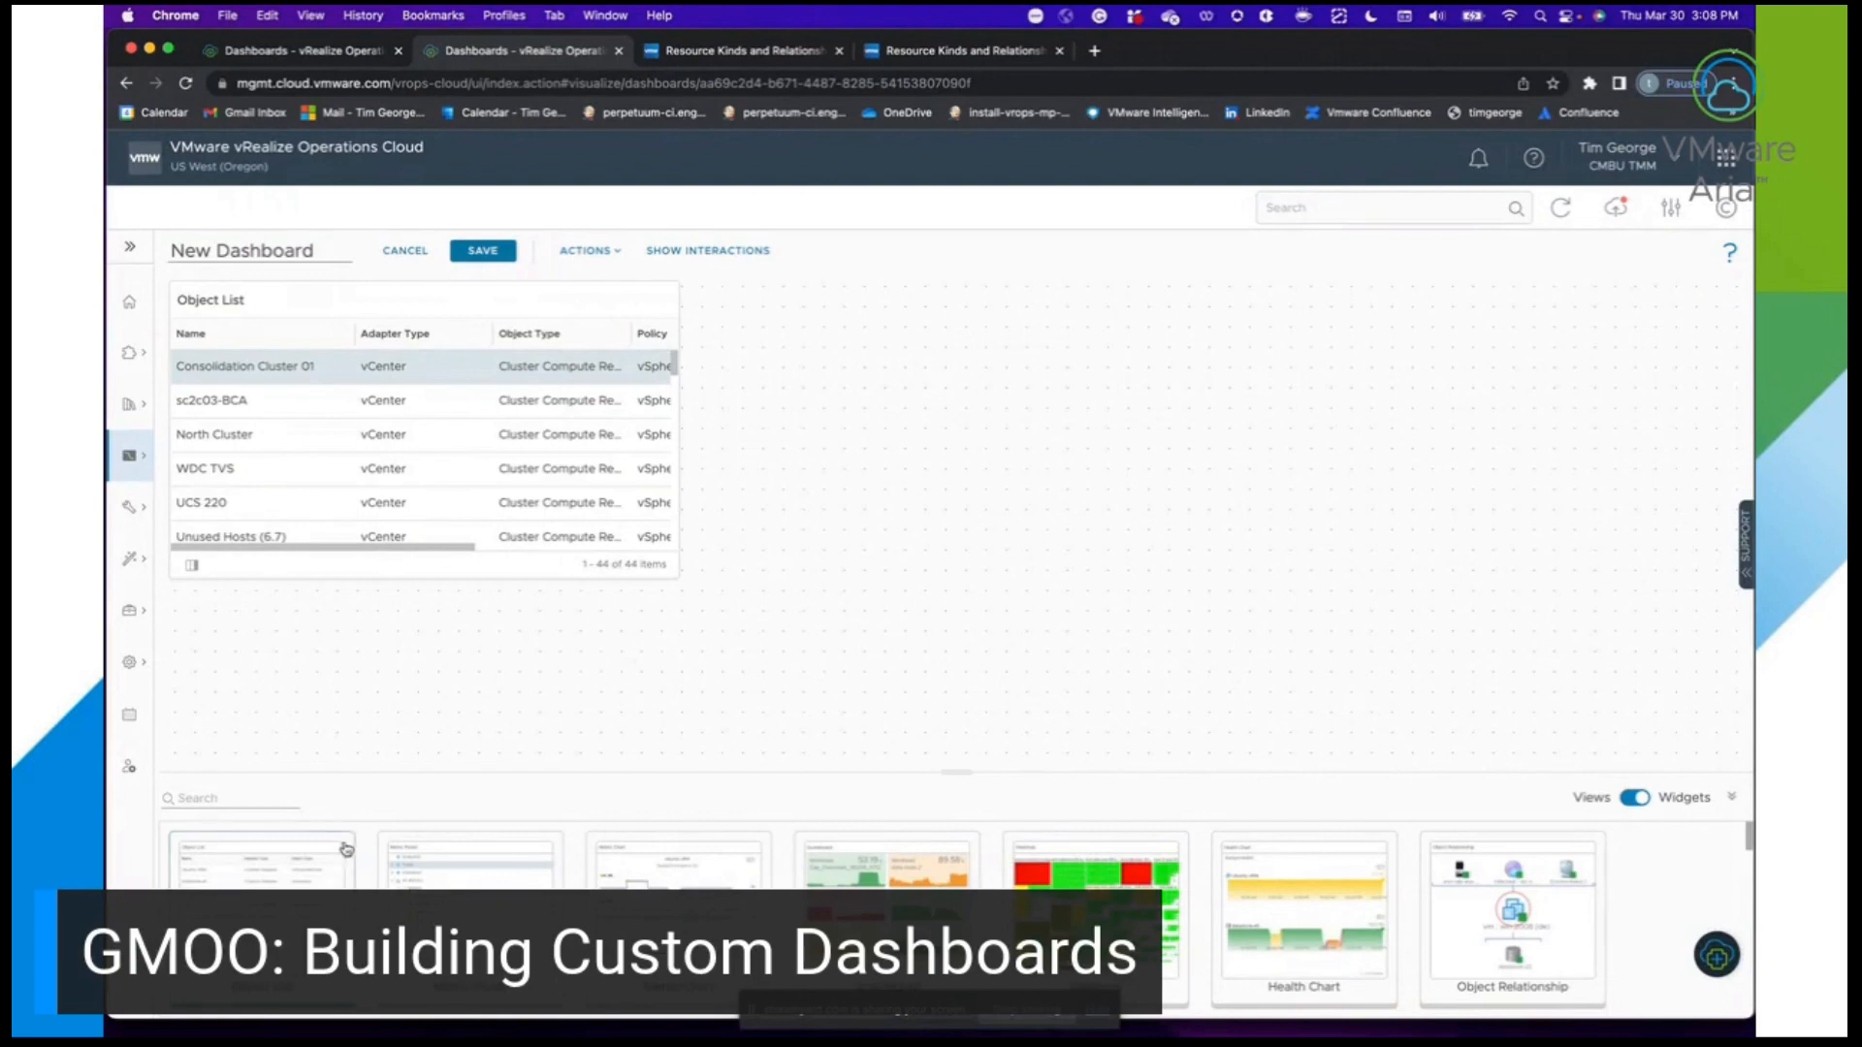
Add a second Object List widget below the first and turn on its Auto Select First Row option.
drag(262, 863, 278, 644)
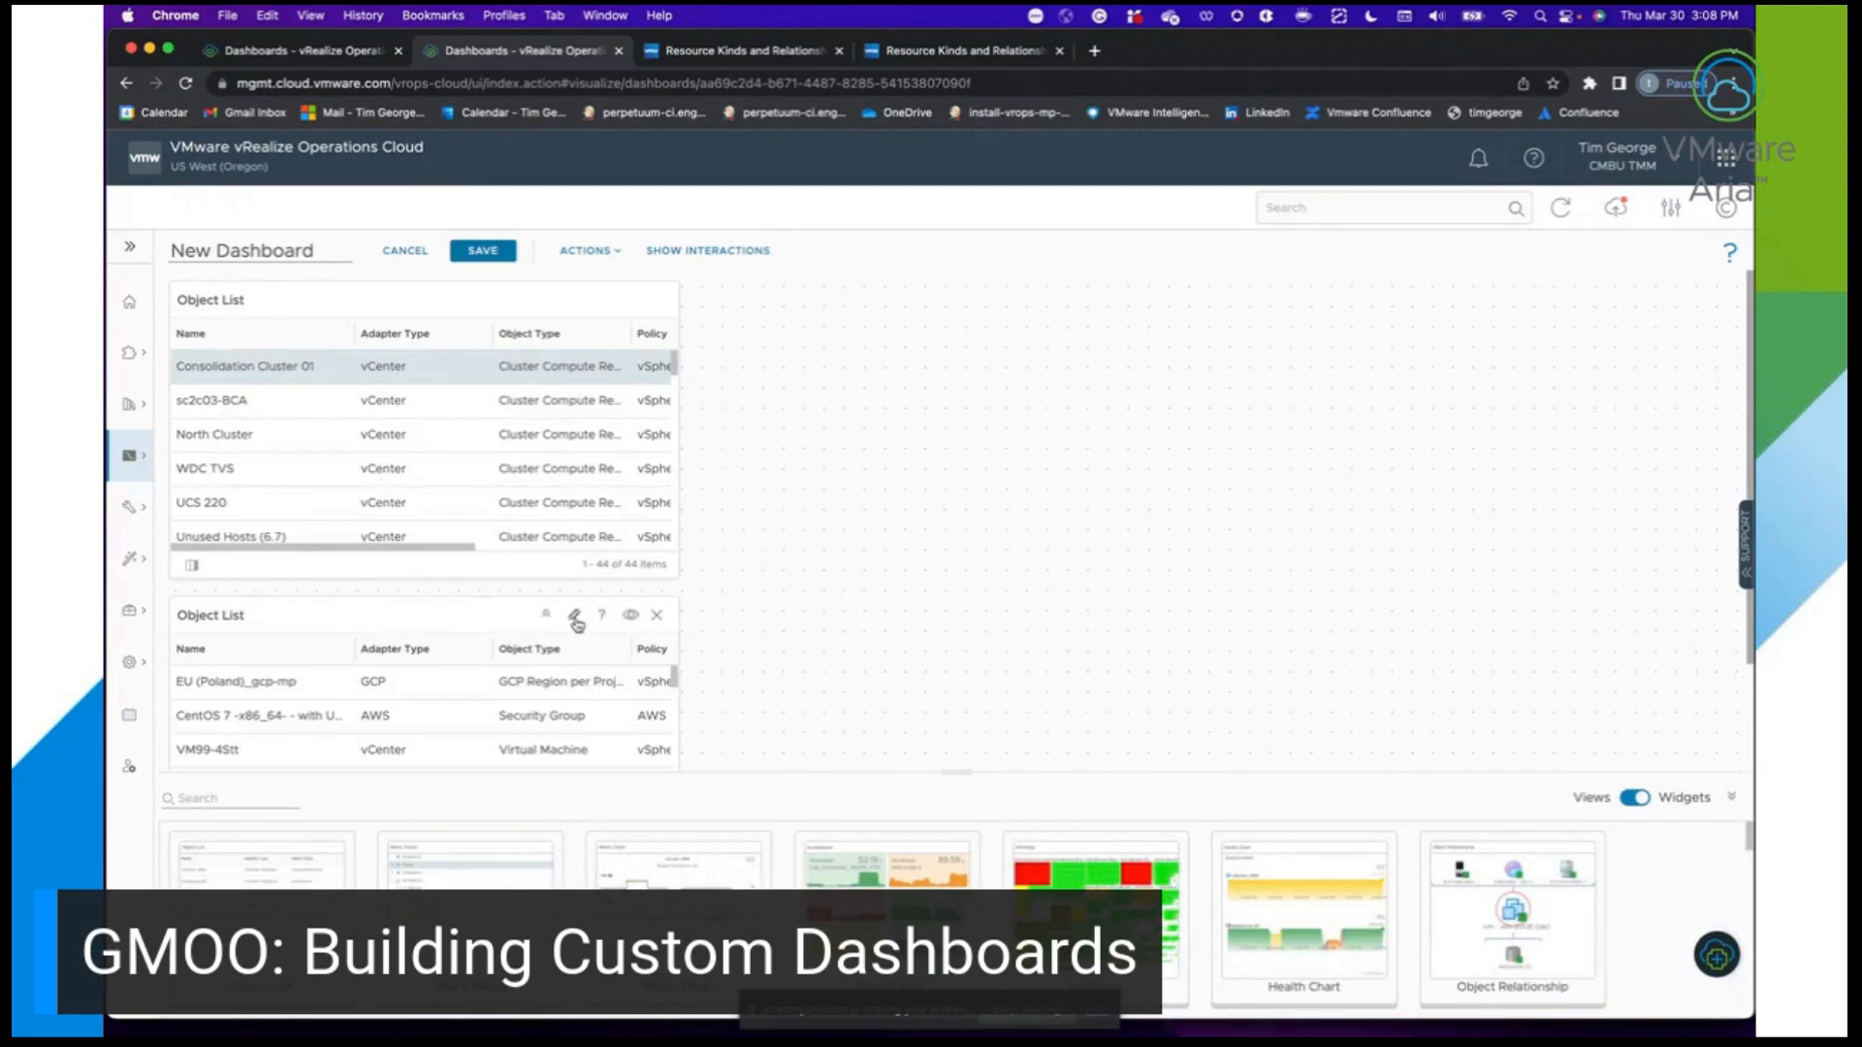
click(576, 621)
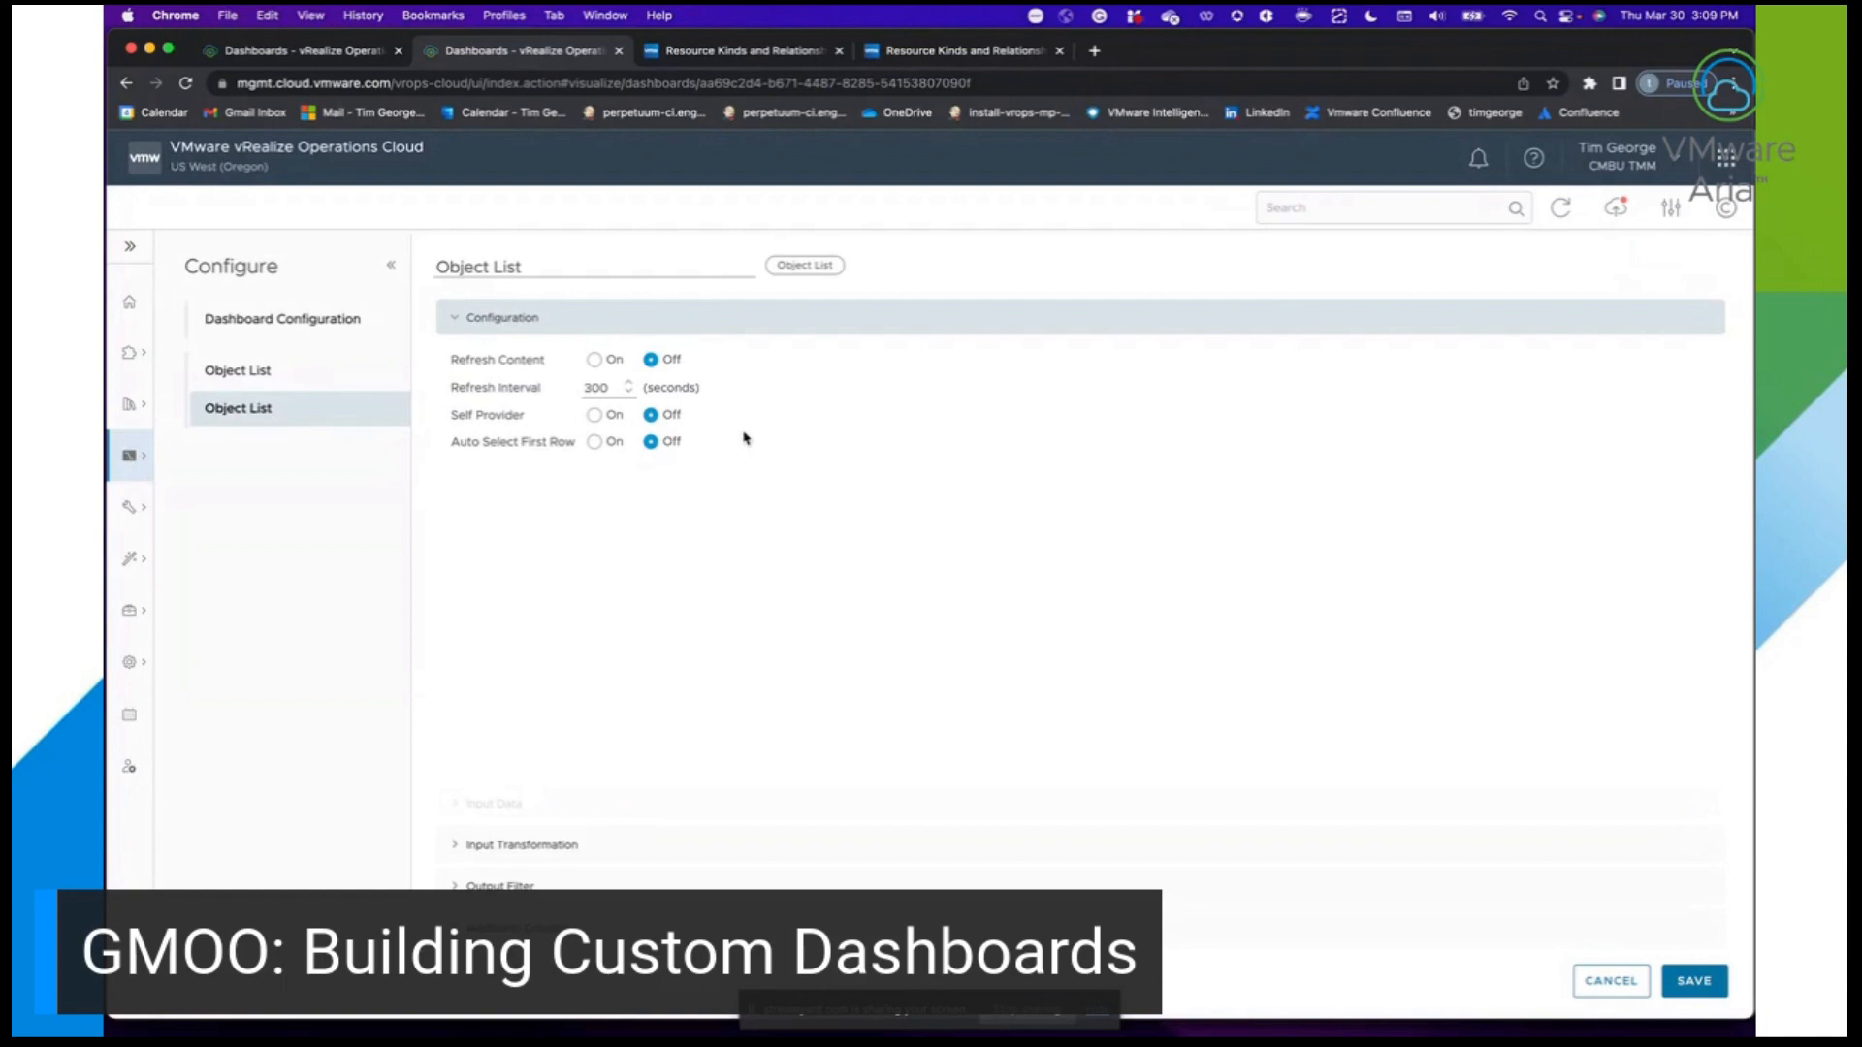
click(594, 442)
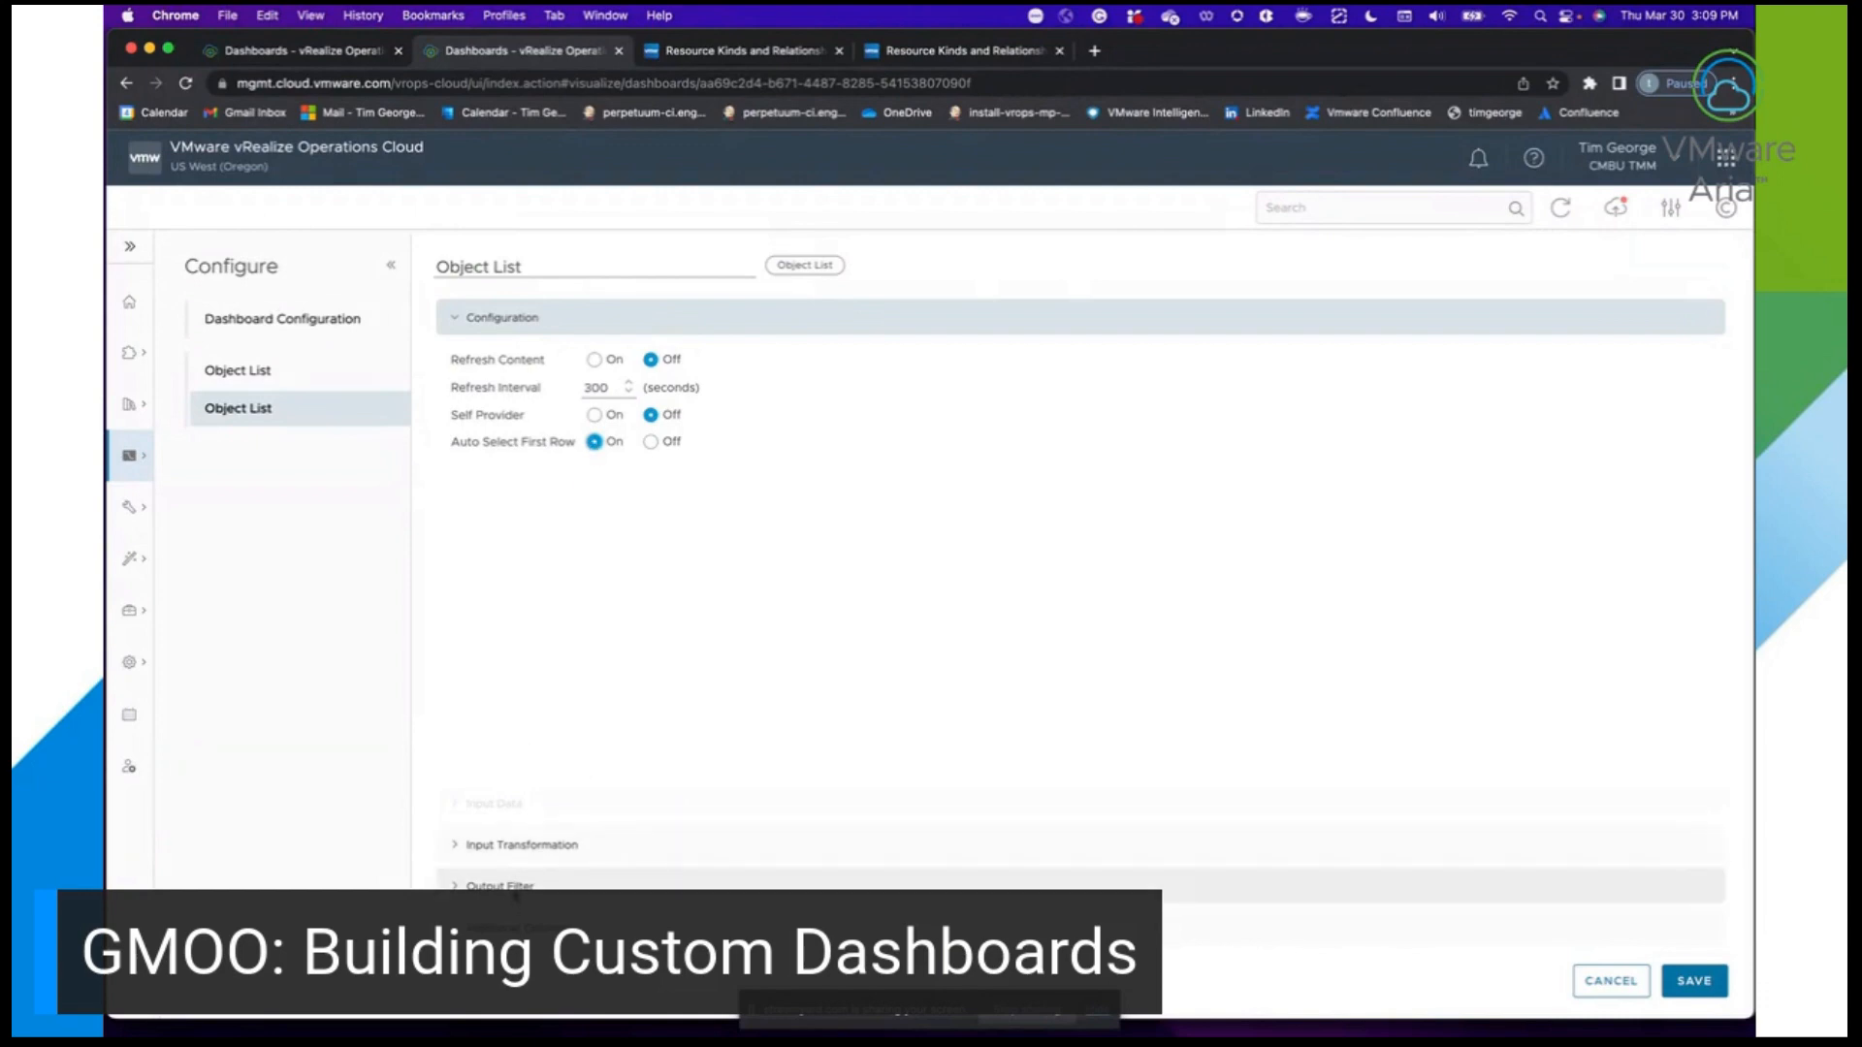
Leave the second widget's Self Provider off and set its input transformation relationship to Children.
click(595, 415)
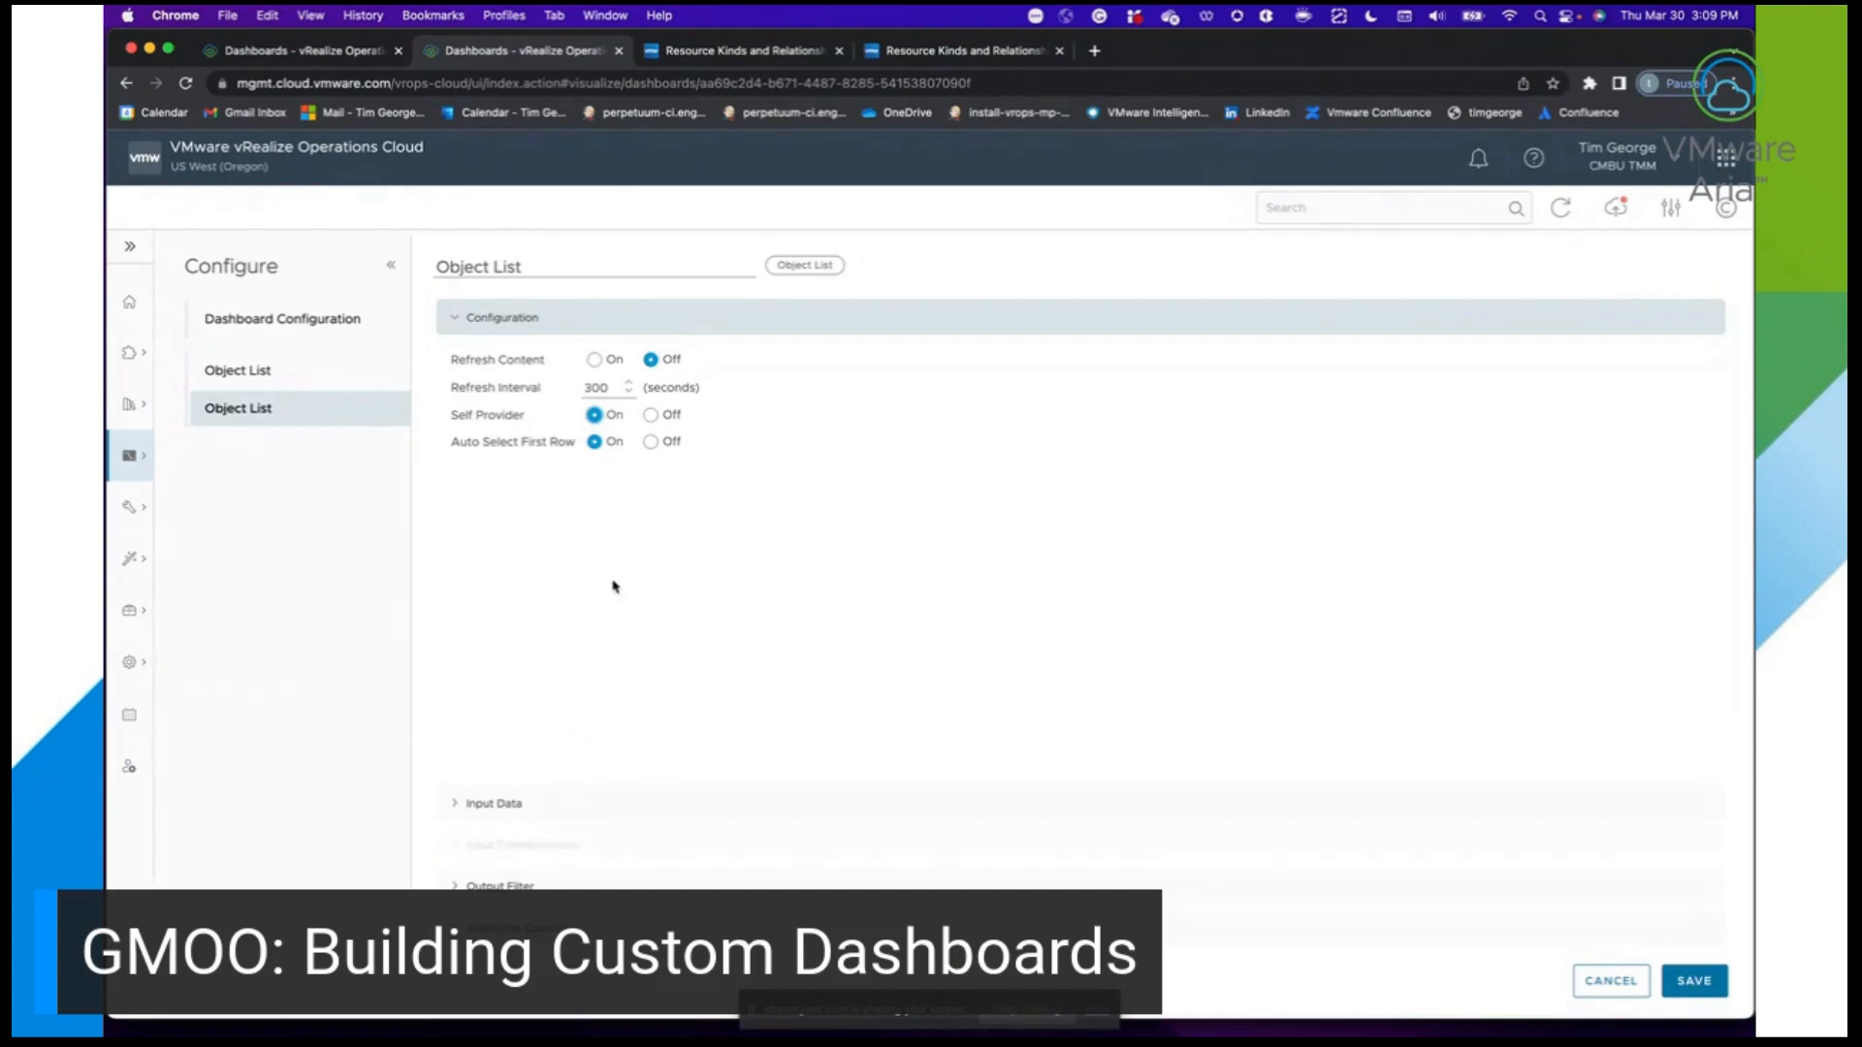
click(651, 416)
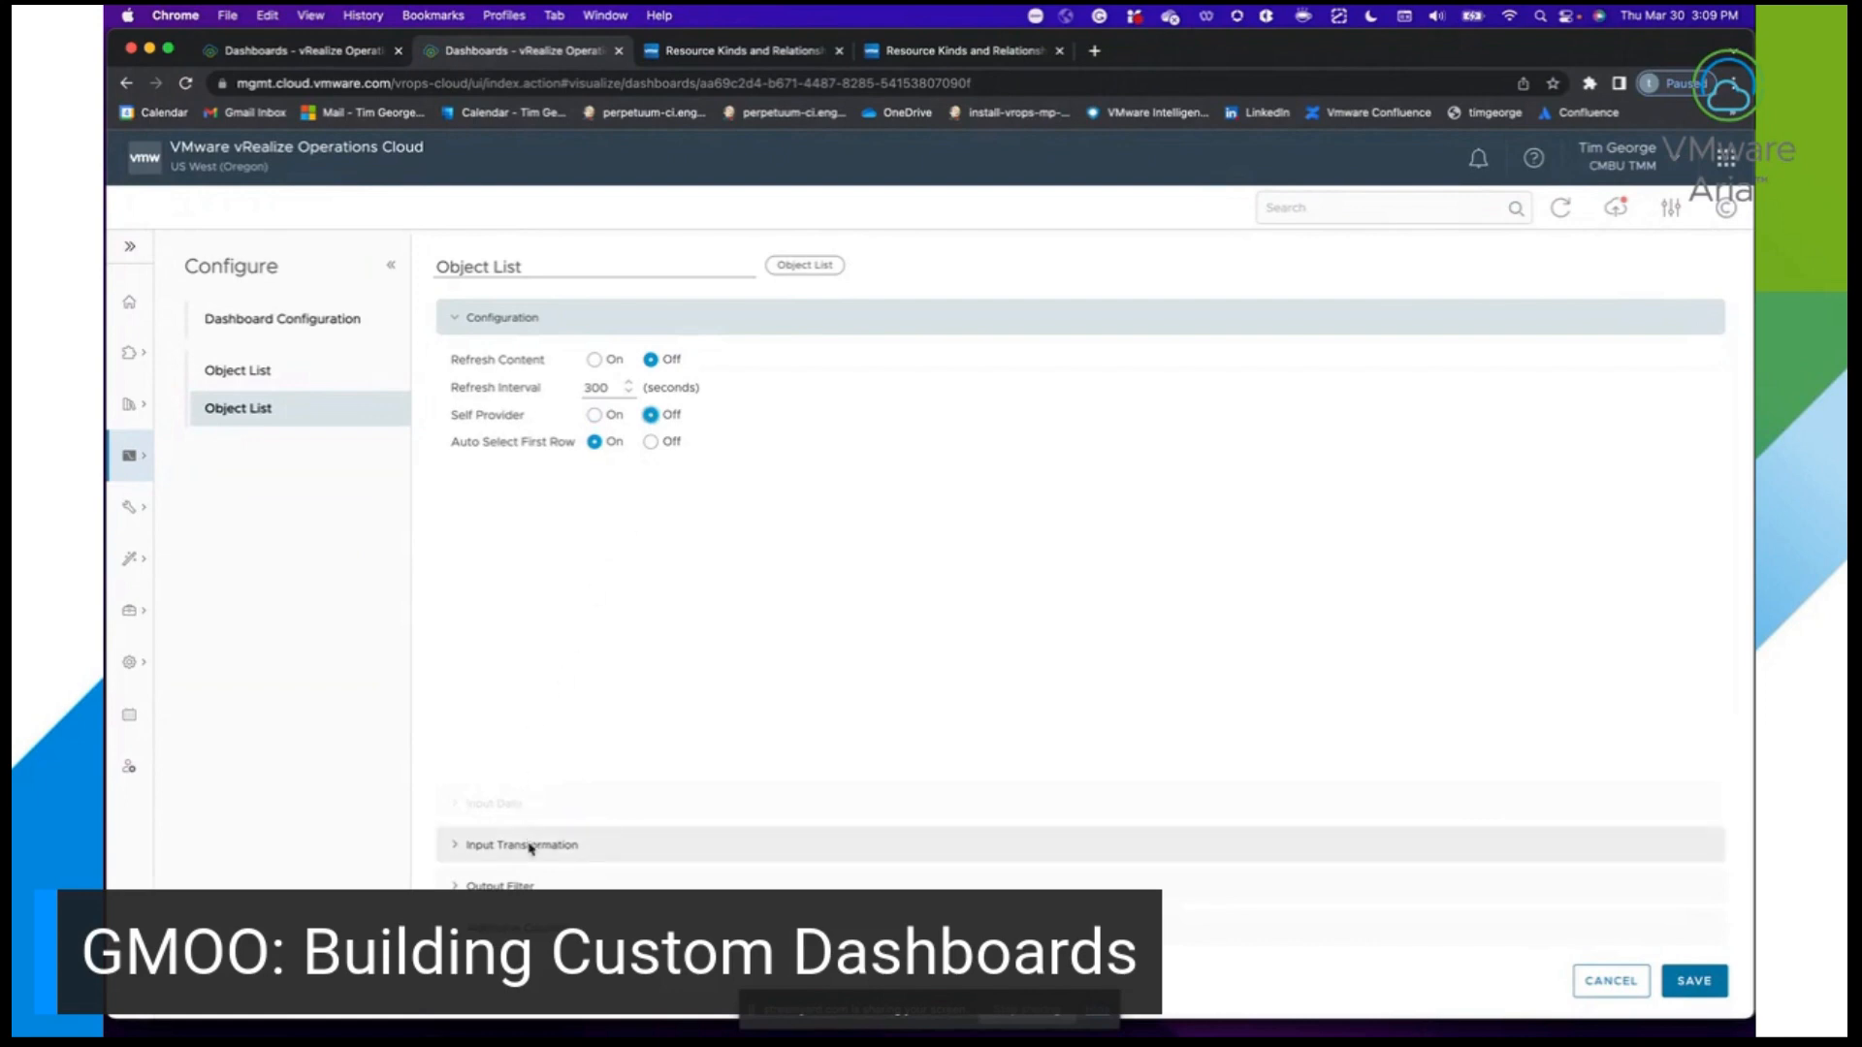
click(575, 845)
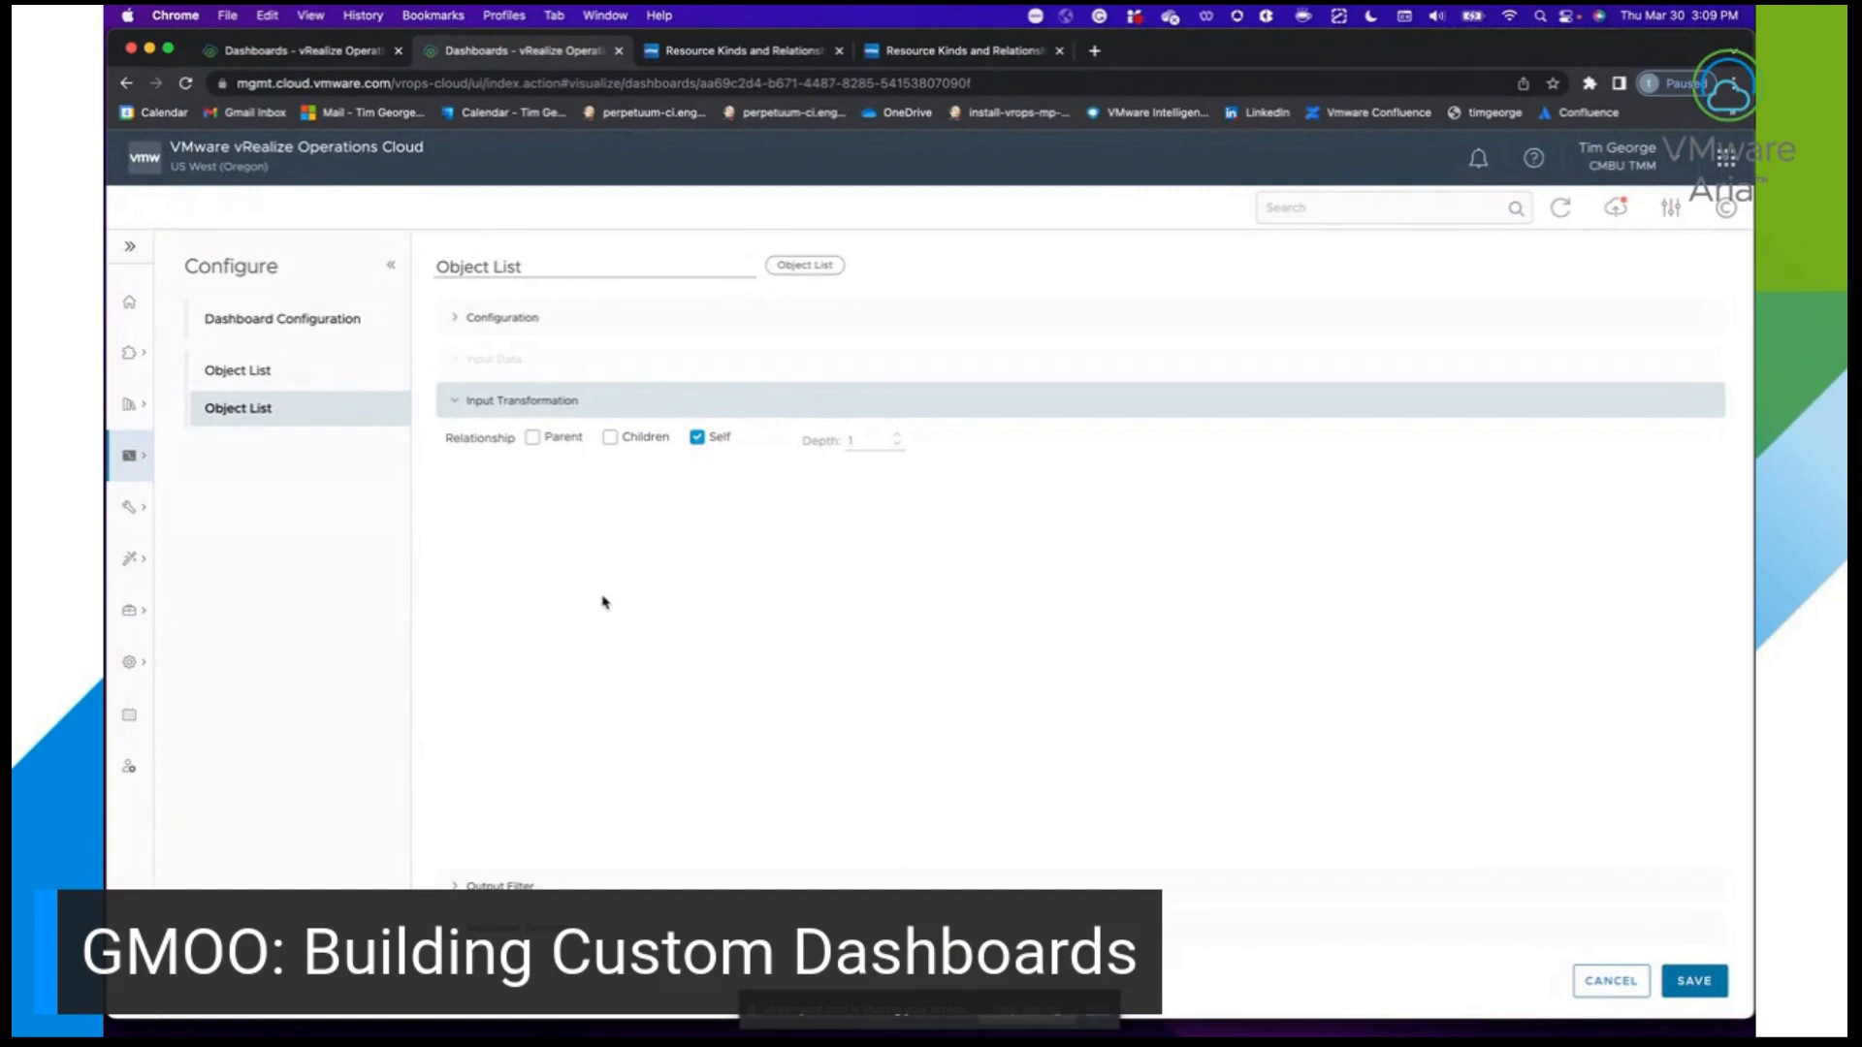
click(610, 438)
Examine the VMware vROps object relationship chain in the Full Stack using True visibility Suite dashboard, and return to the widget configuration.
click(333, 50)
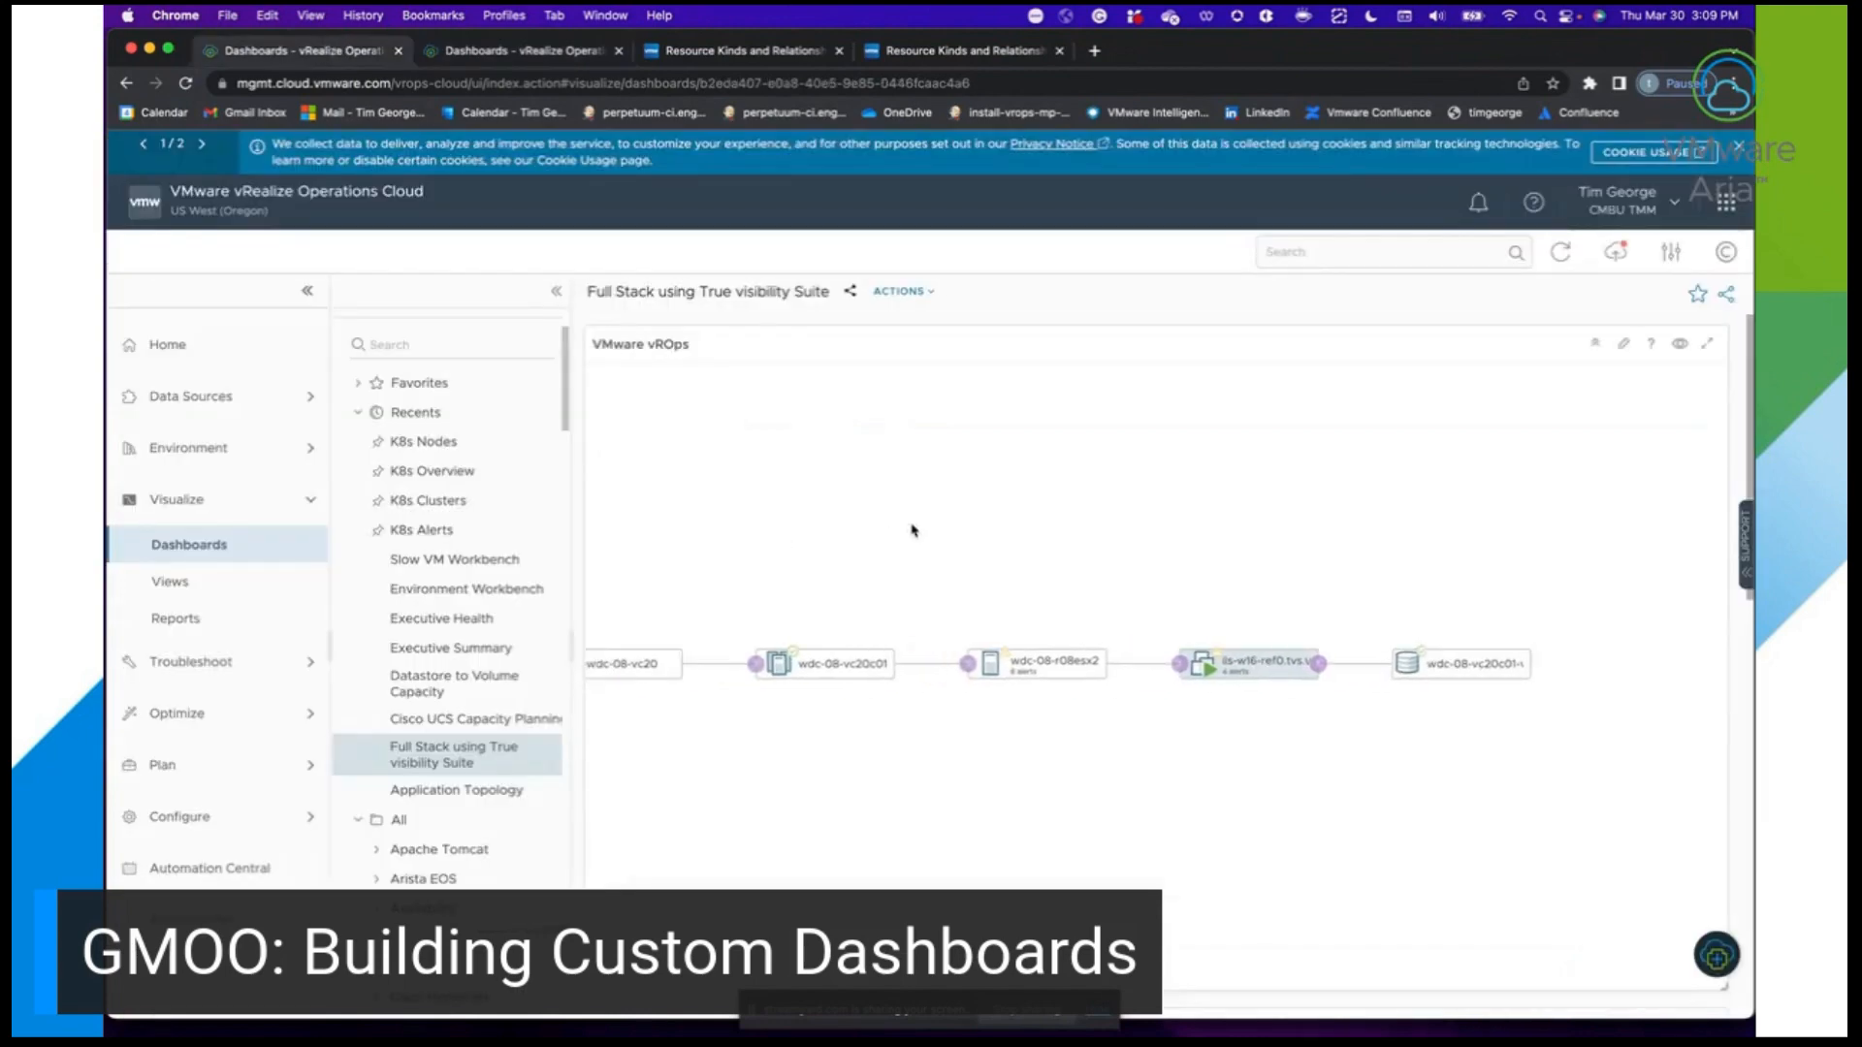
drag(912, 530, 978, 528)
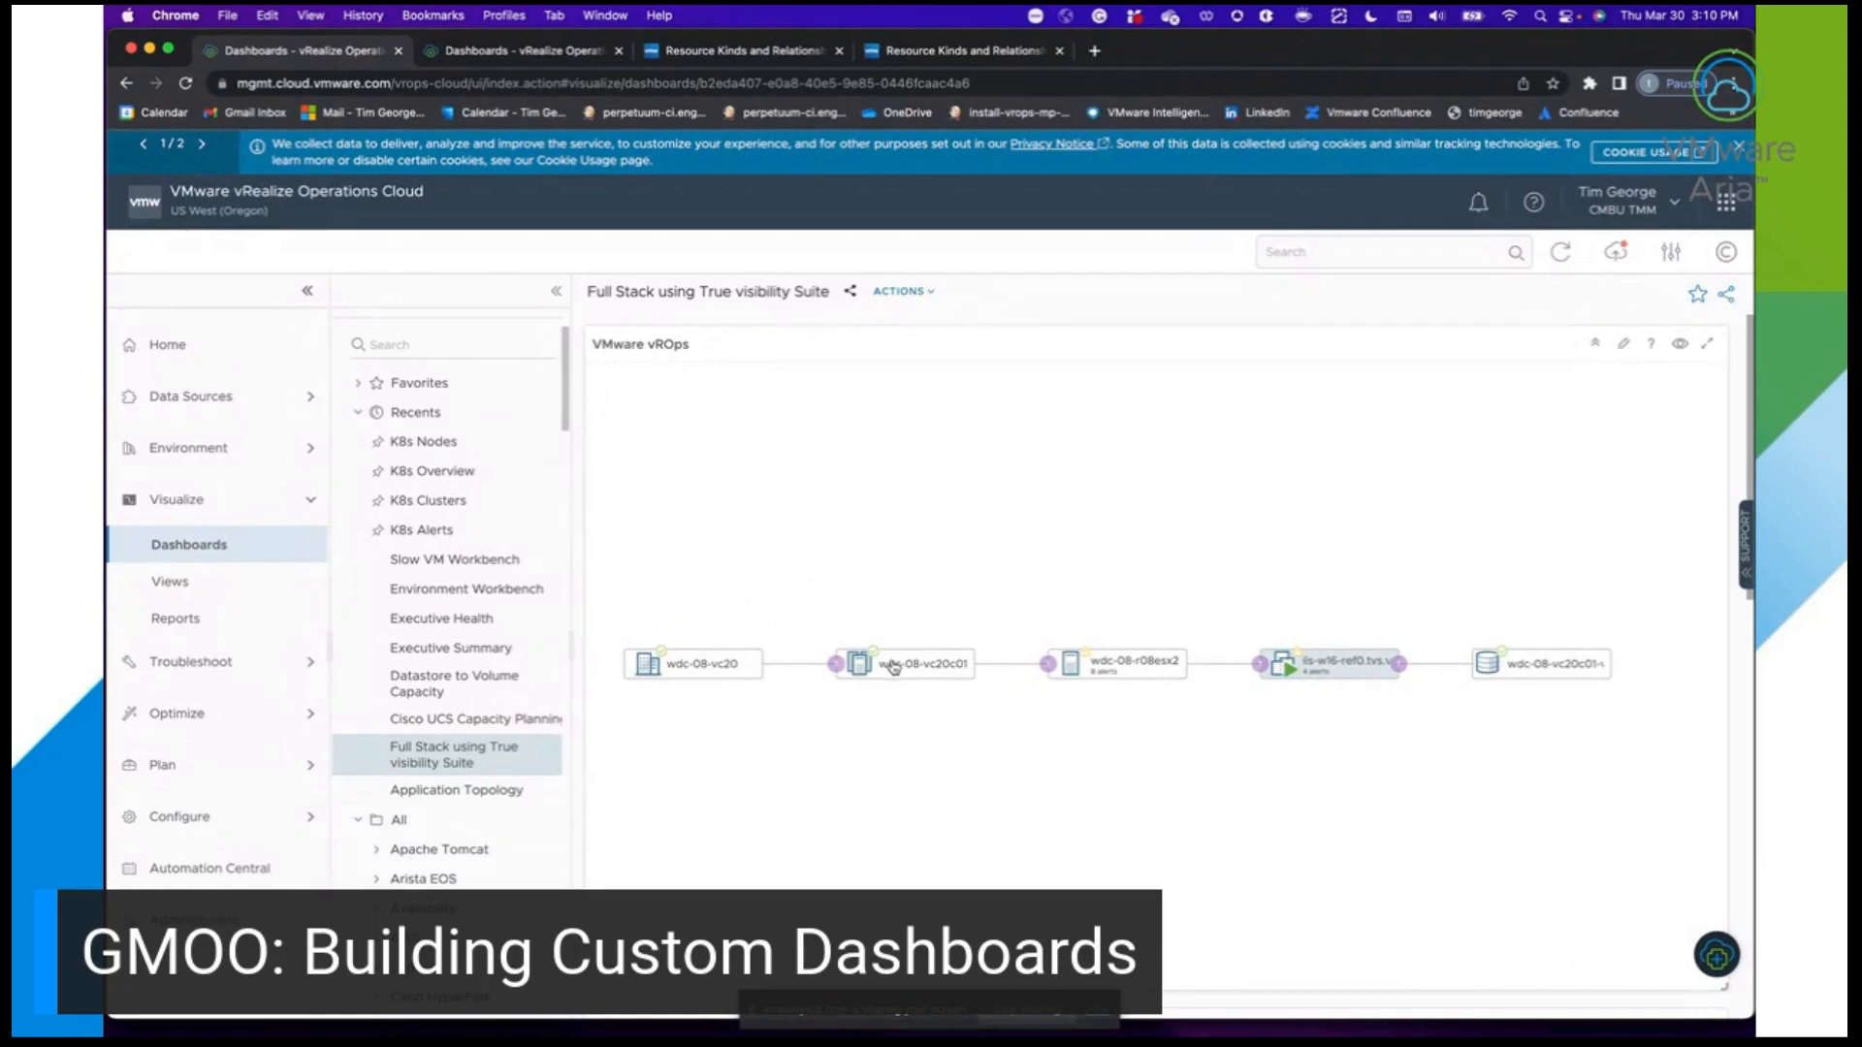
click(1100, 674)
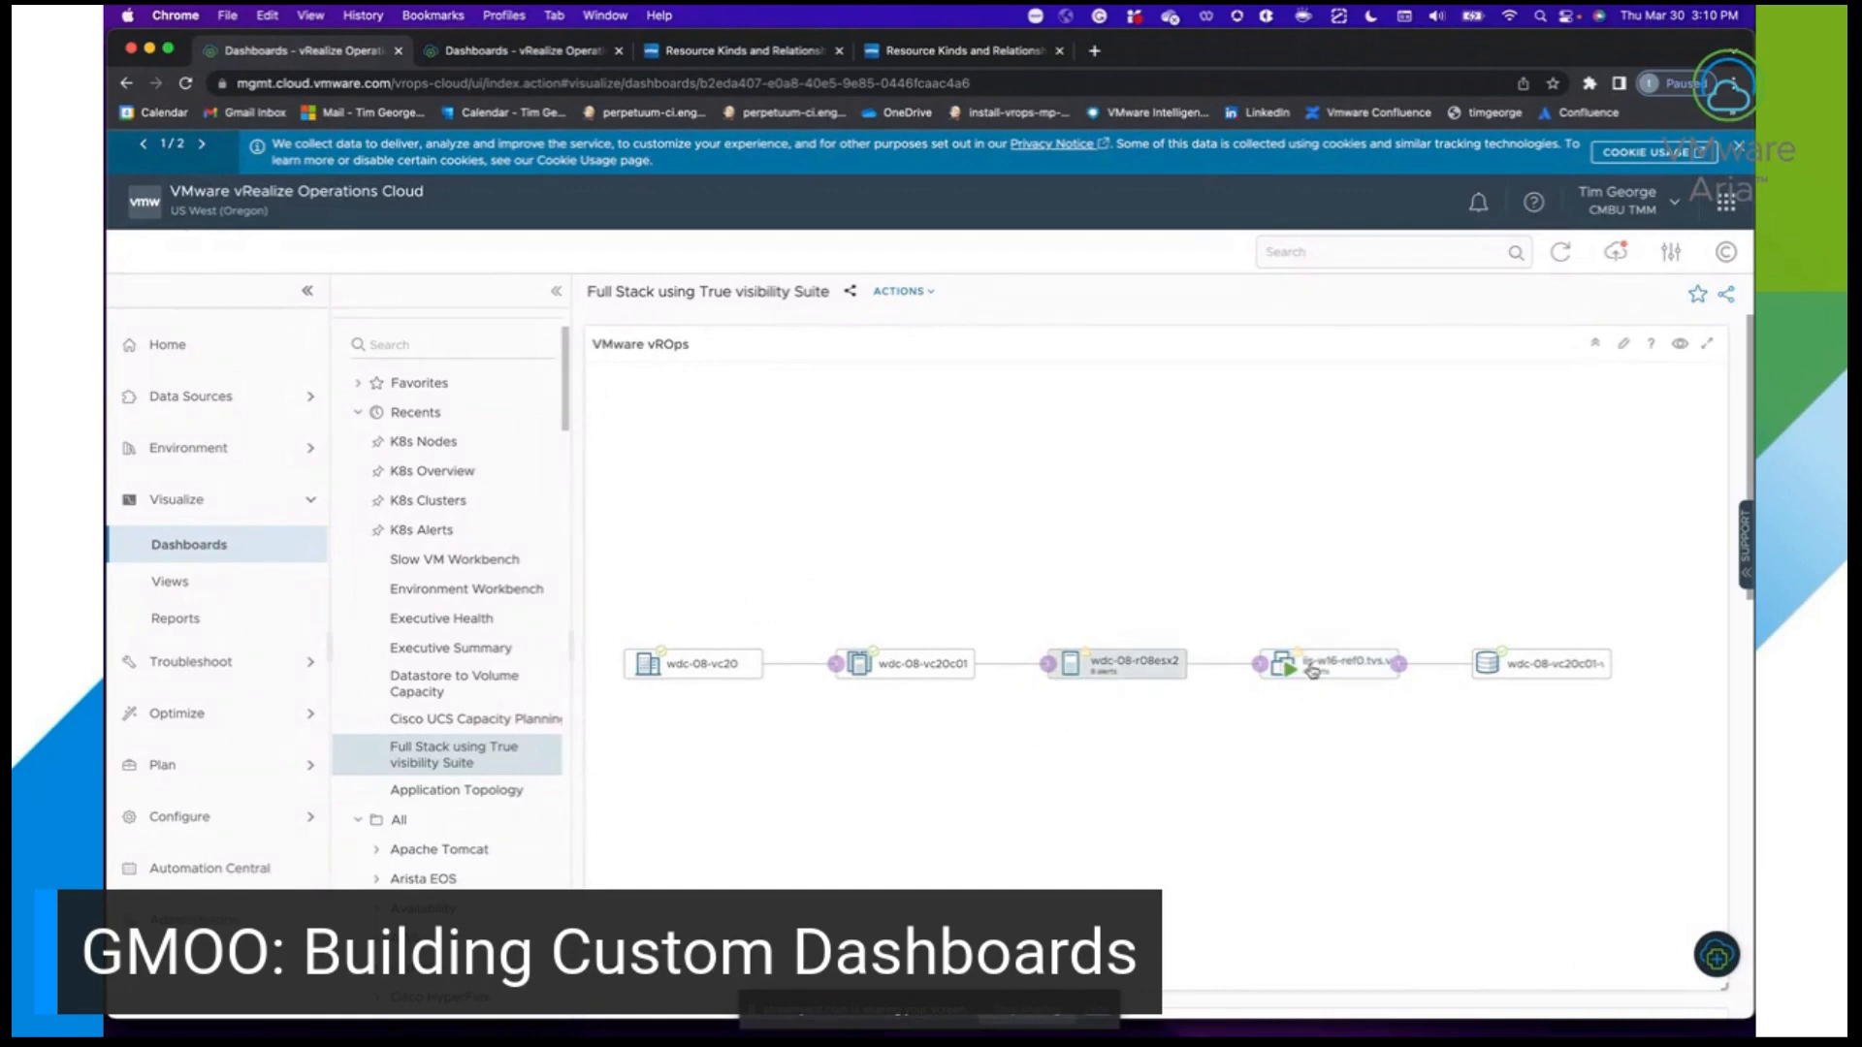
mouse_move(1542, 673)
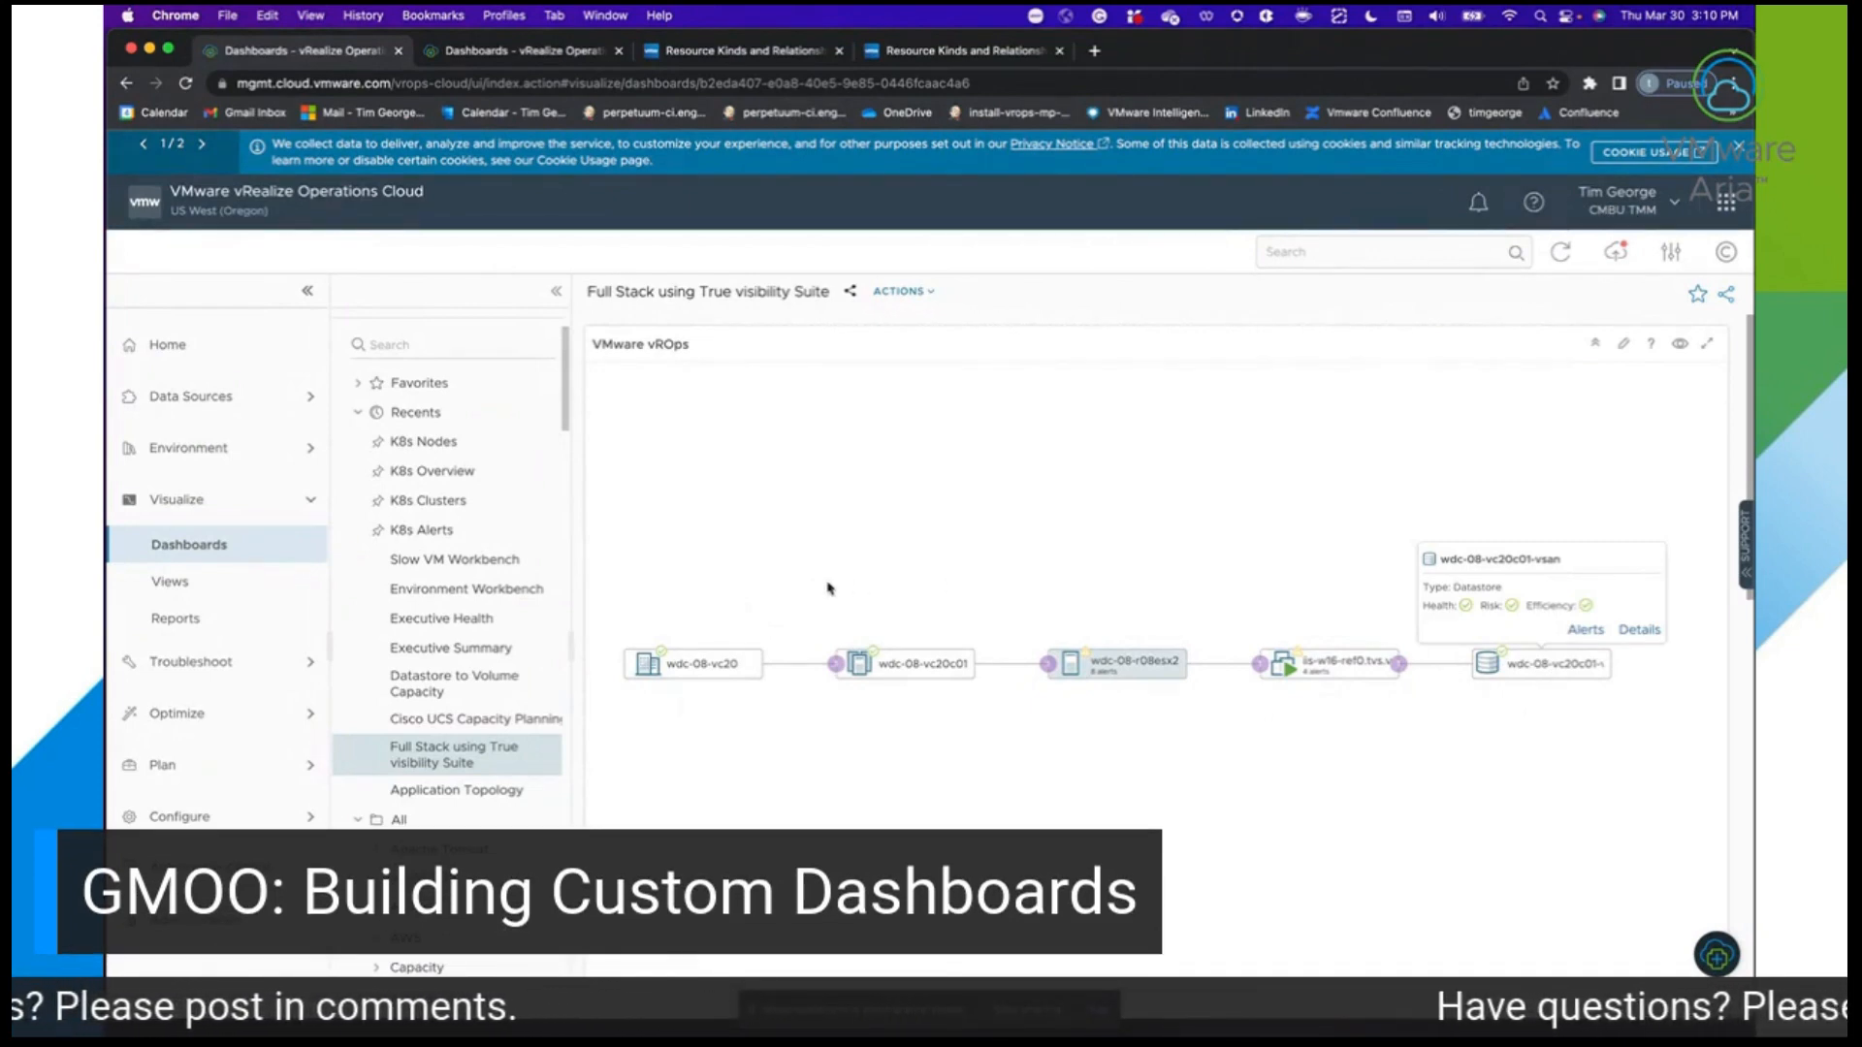
drag(657, 727, 799, 736)
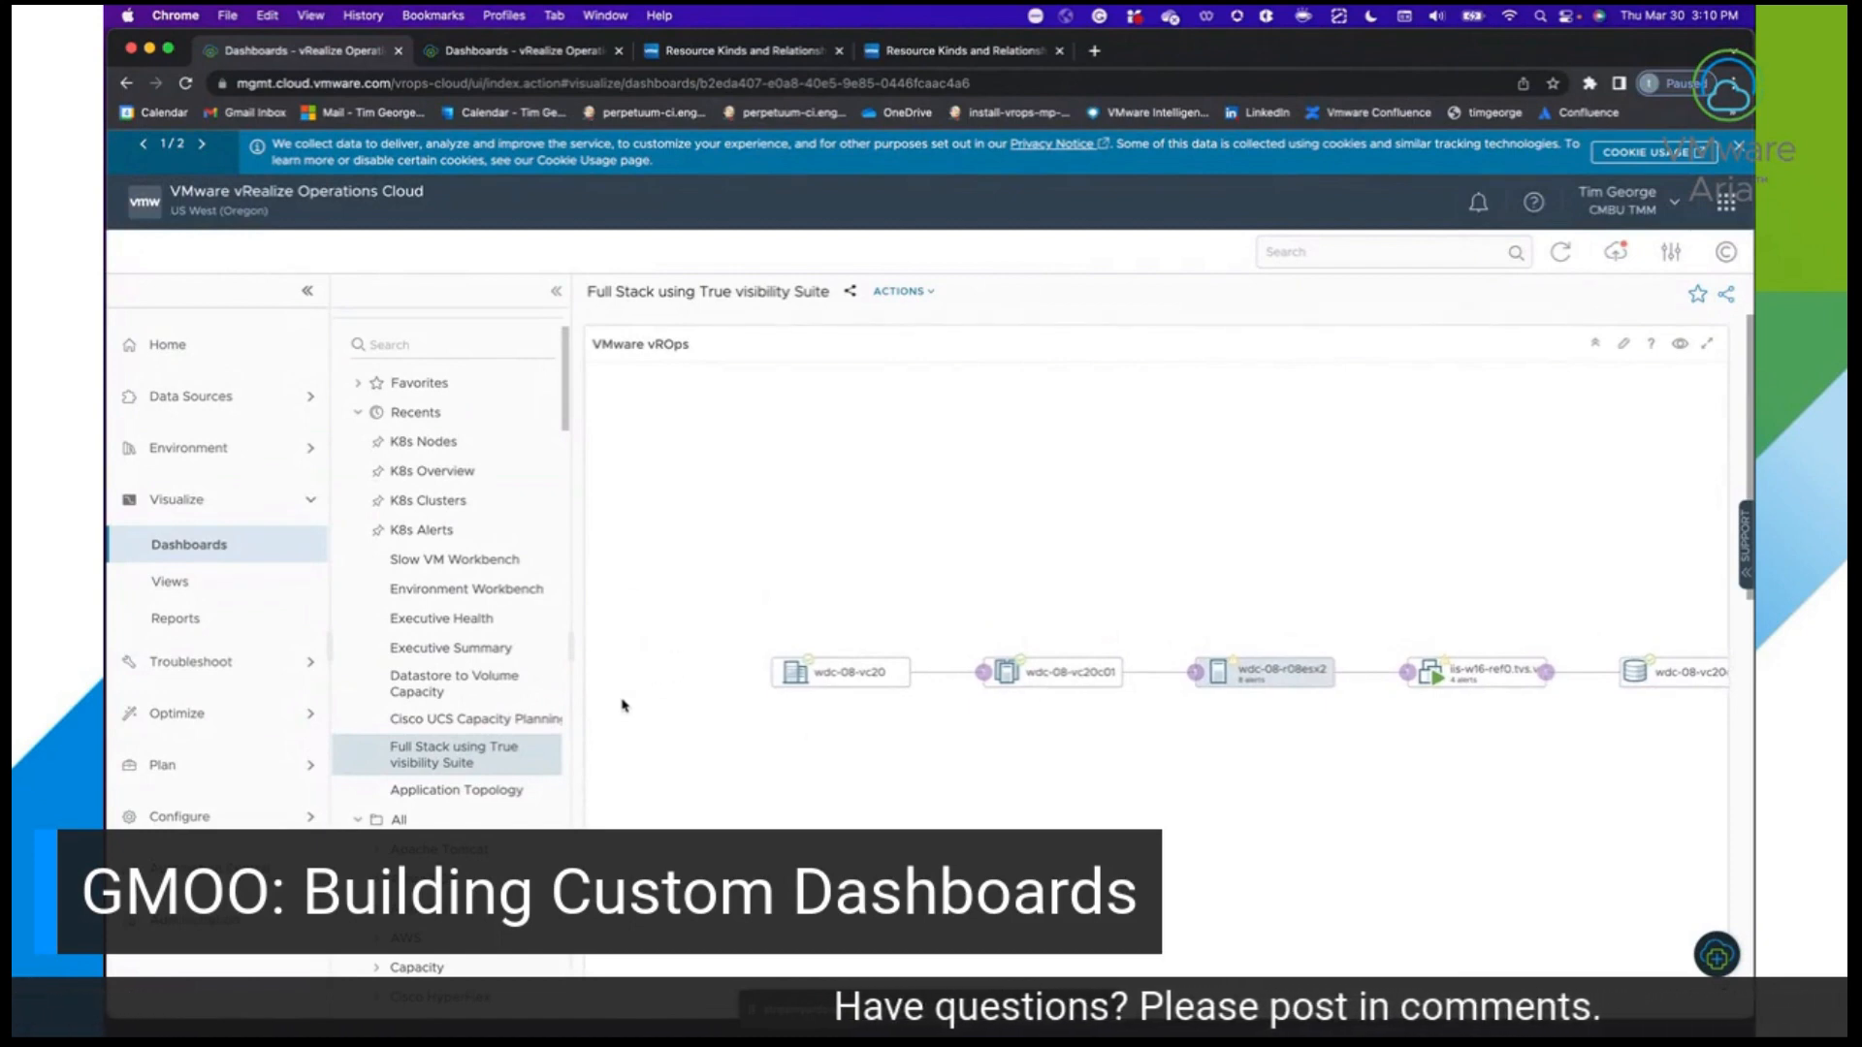
drag(624, 706, 740, 706)
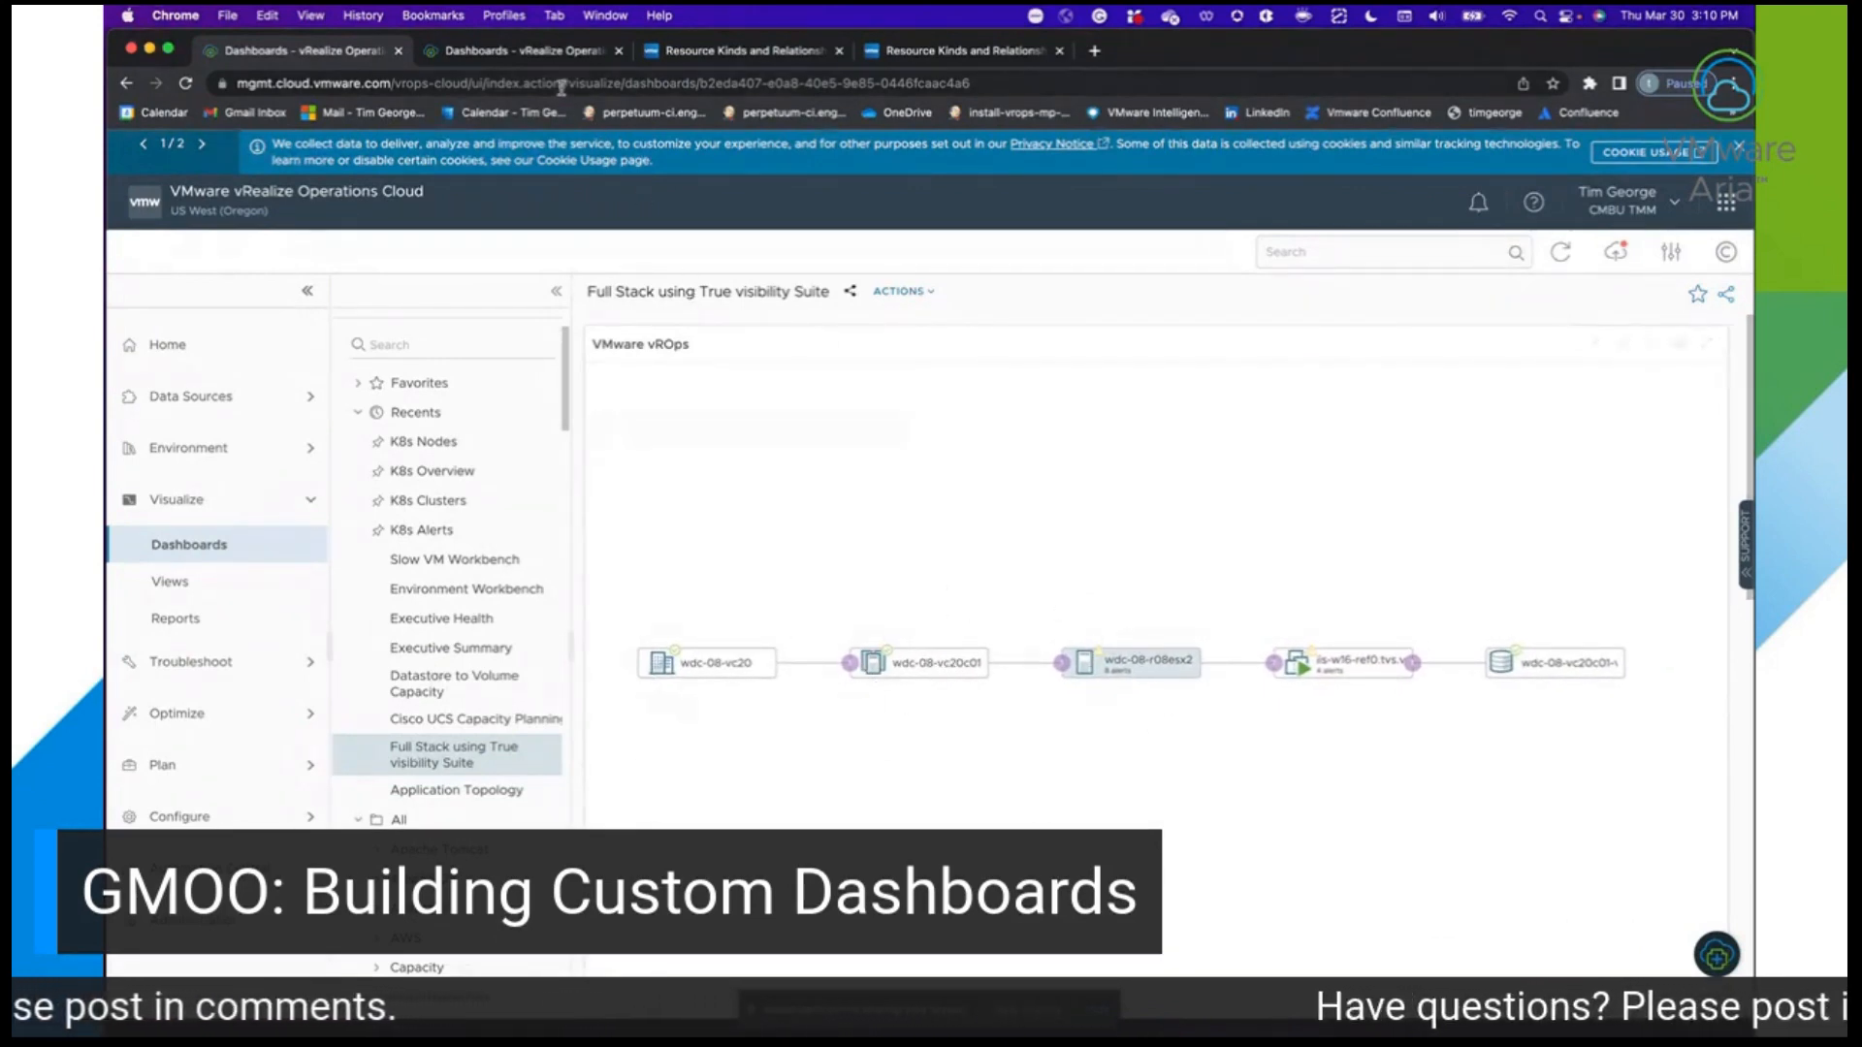
click(535, 55)
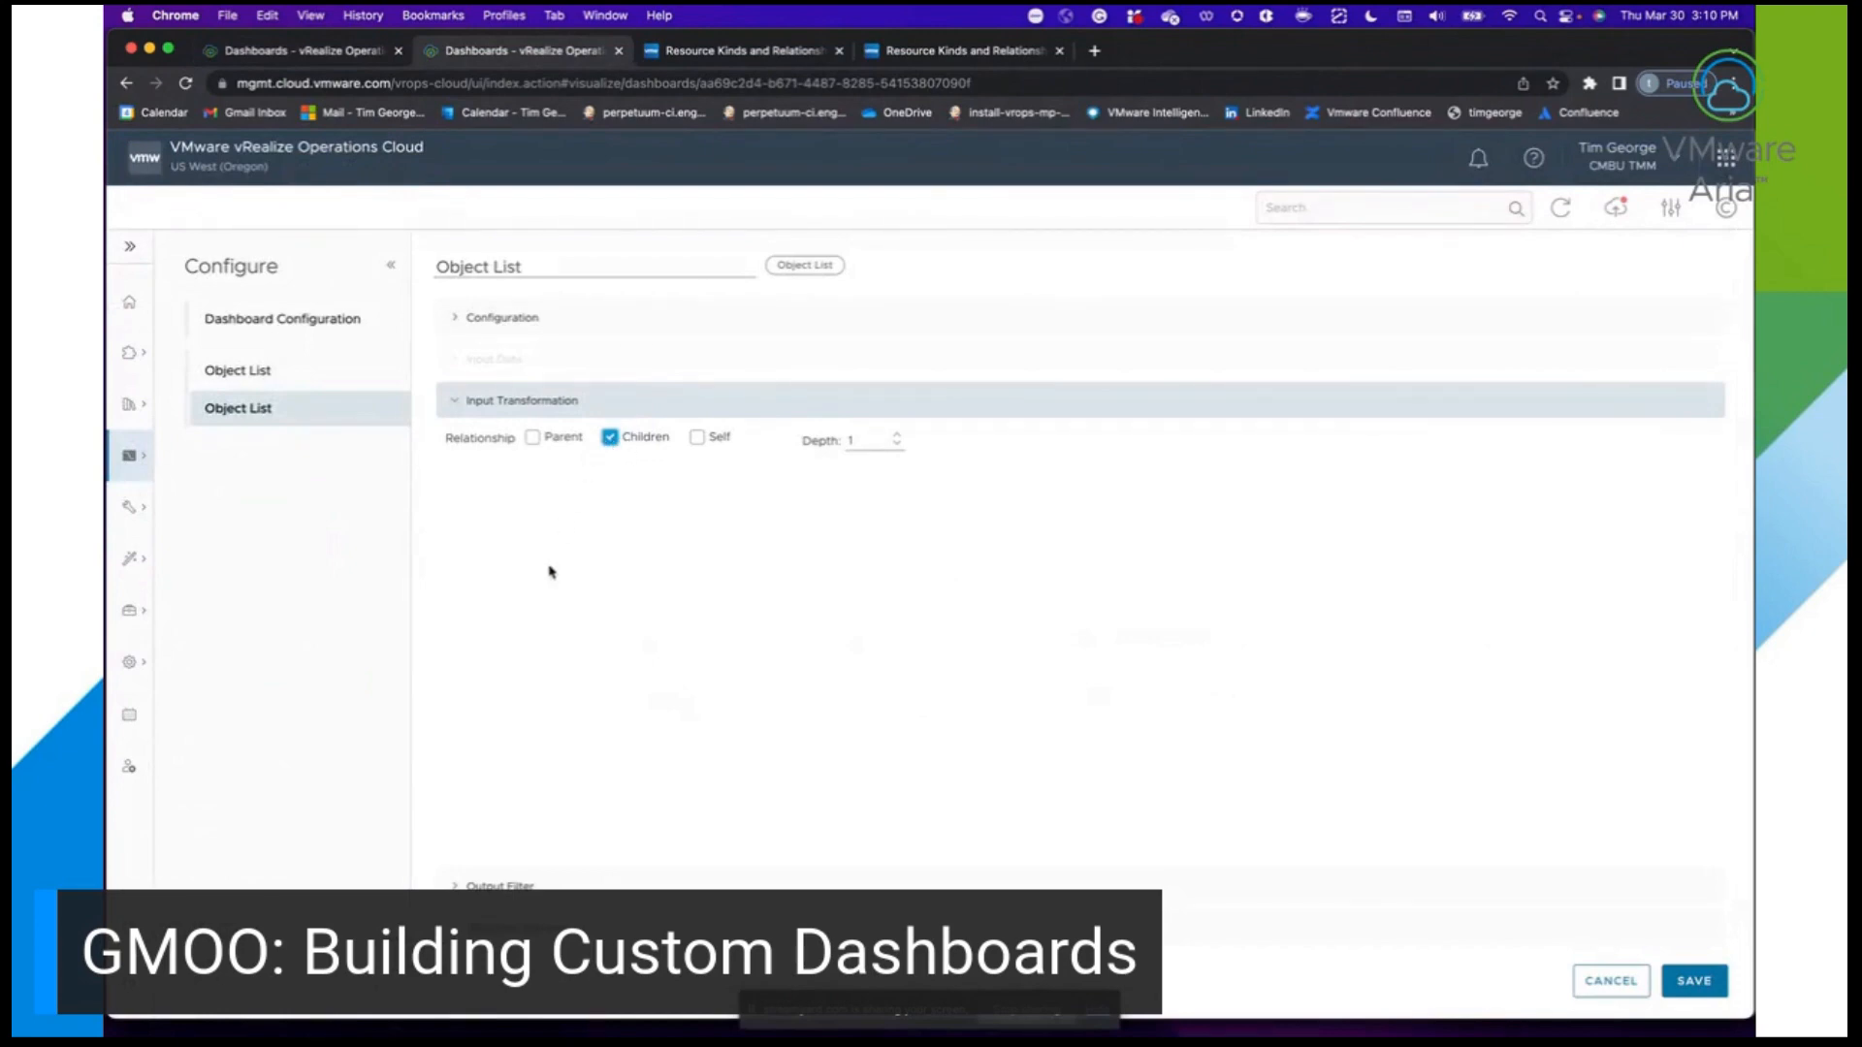
Filter the second Object List's output by the Host System object type and save the configuration.
click(510, 885)
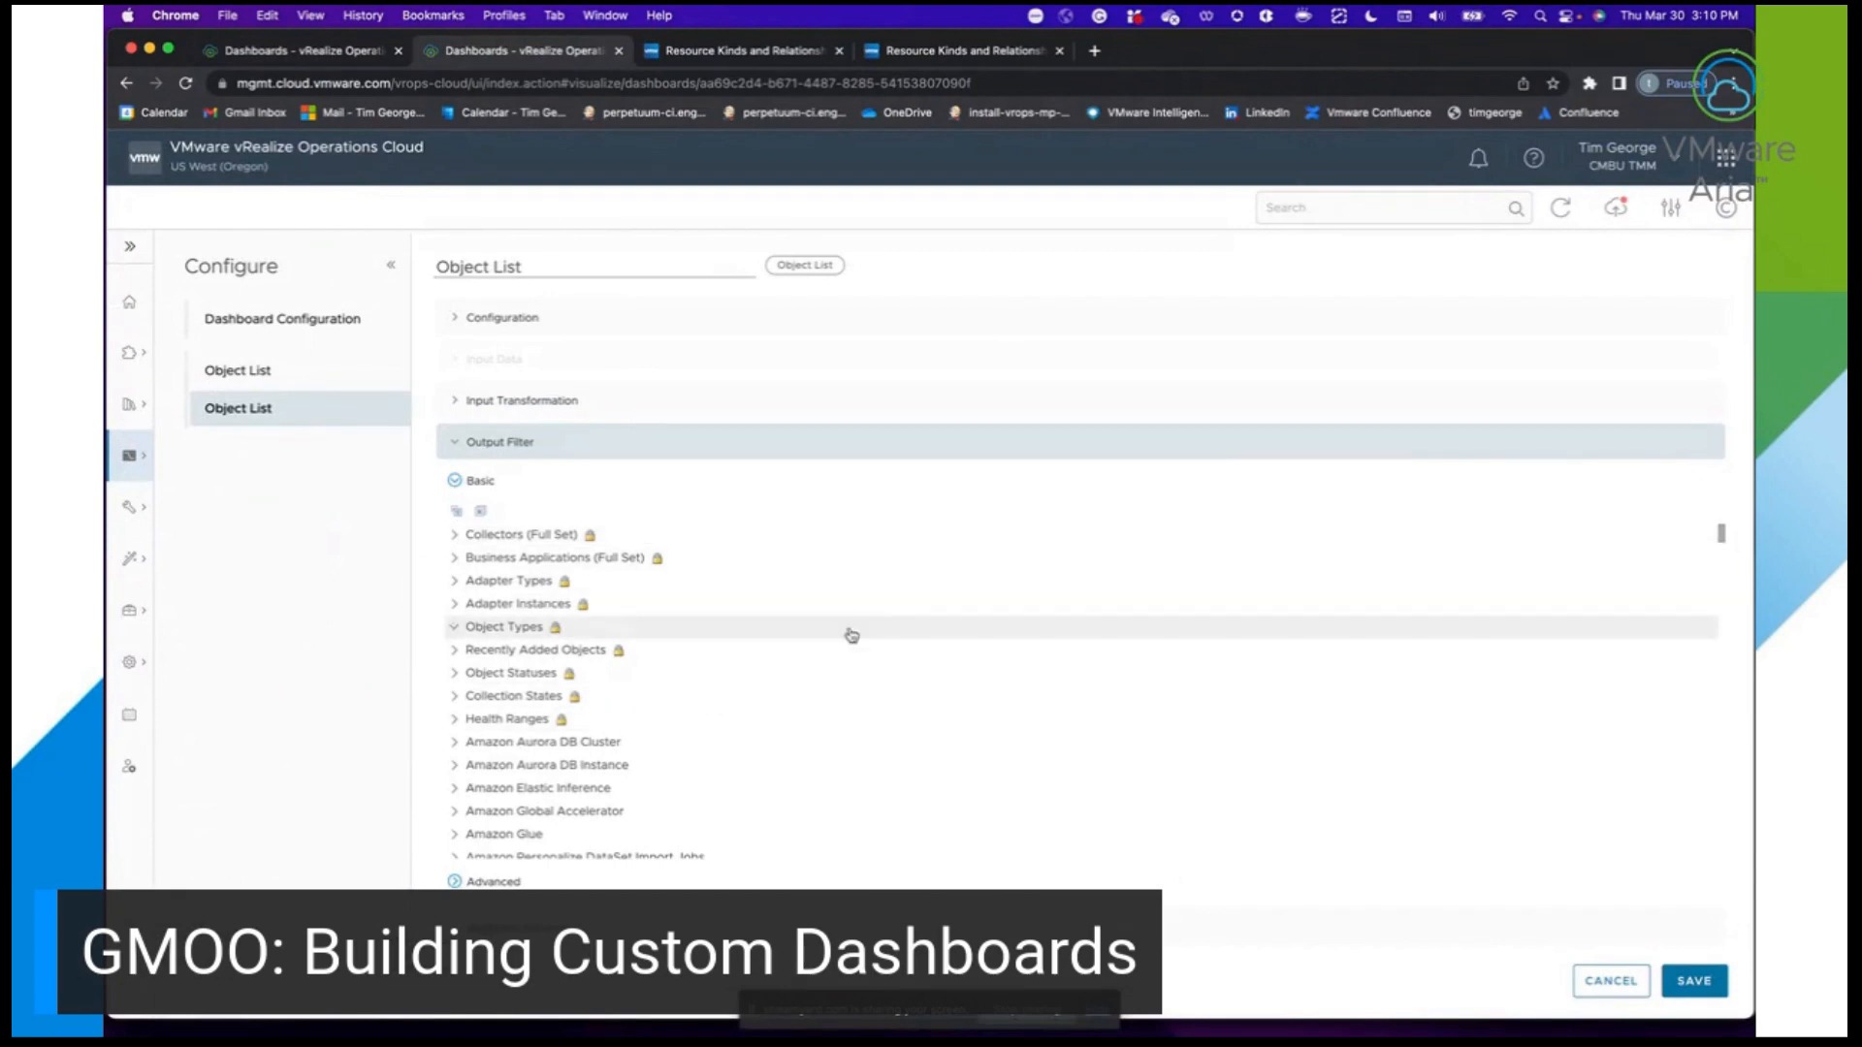
scroll(657, 714, down, 15)
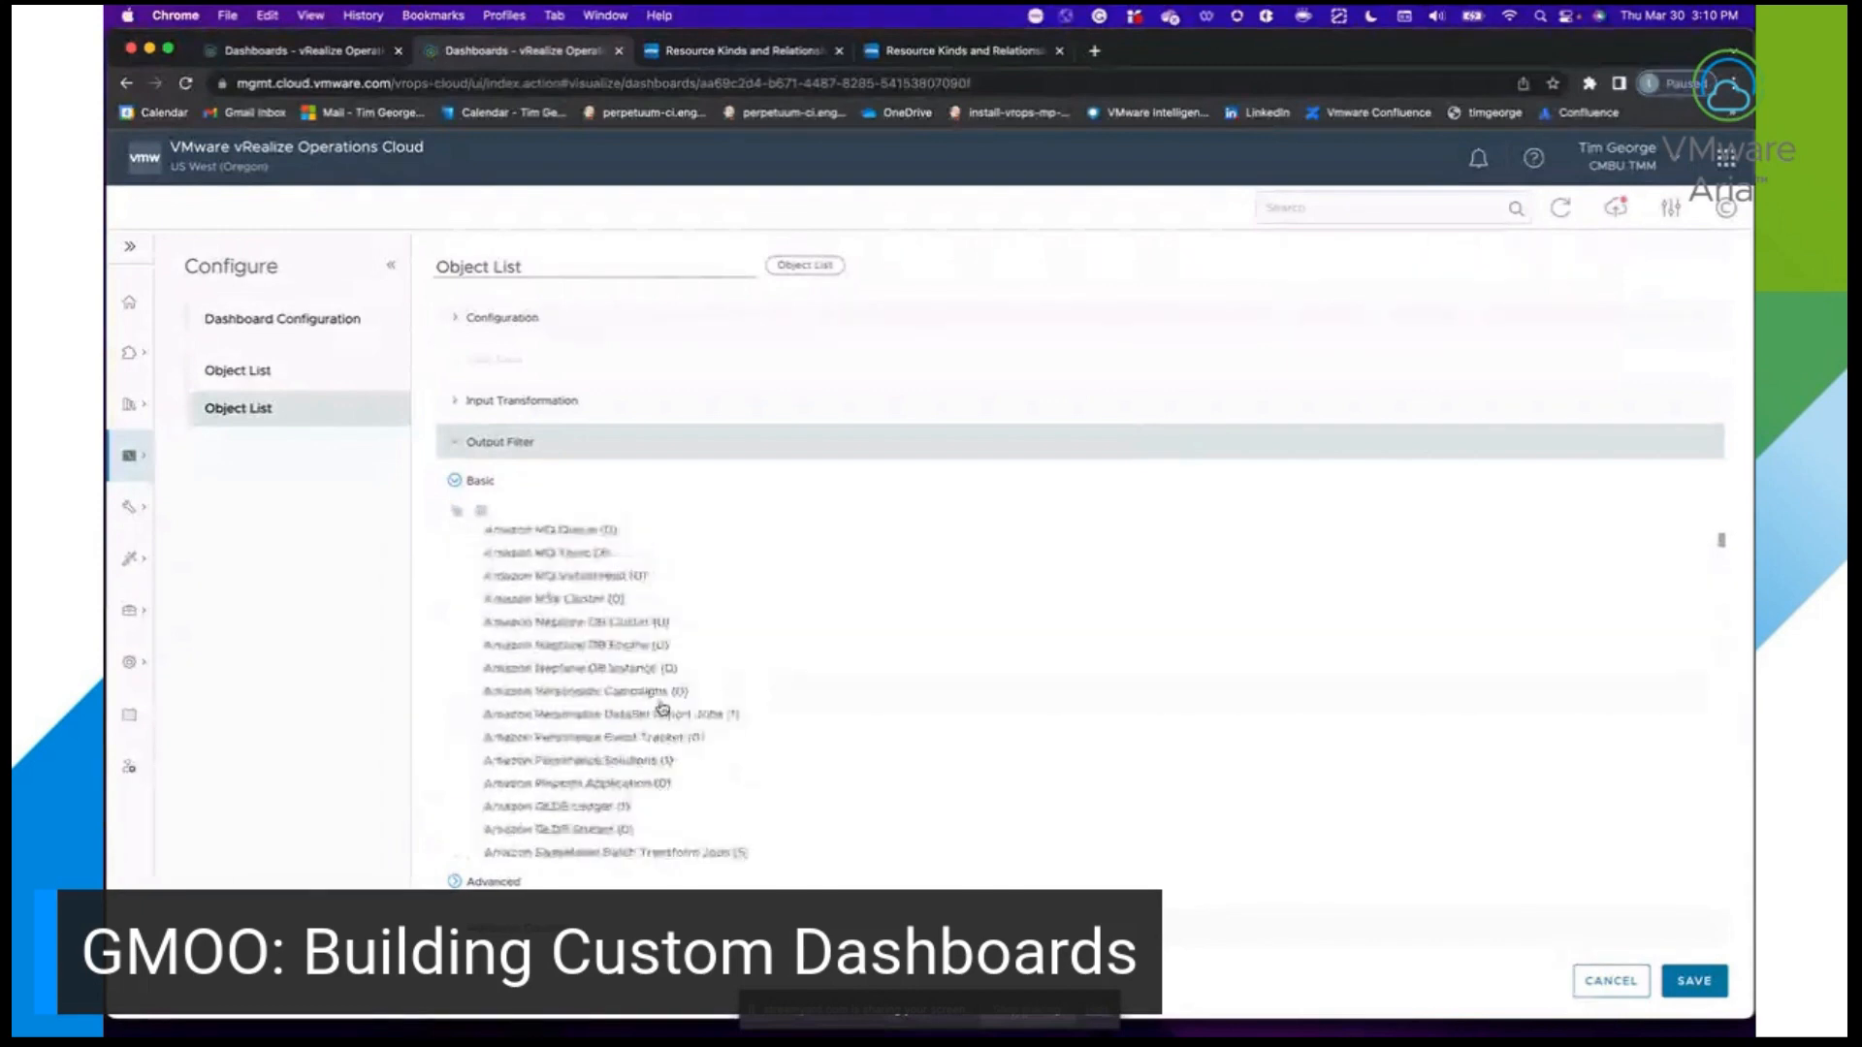
scroll(660, 708, down, 20)
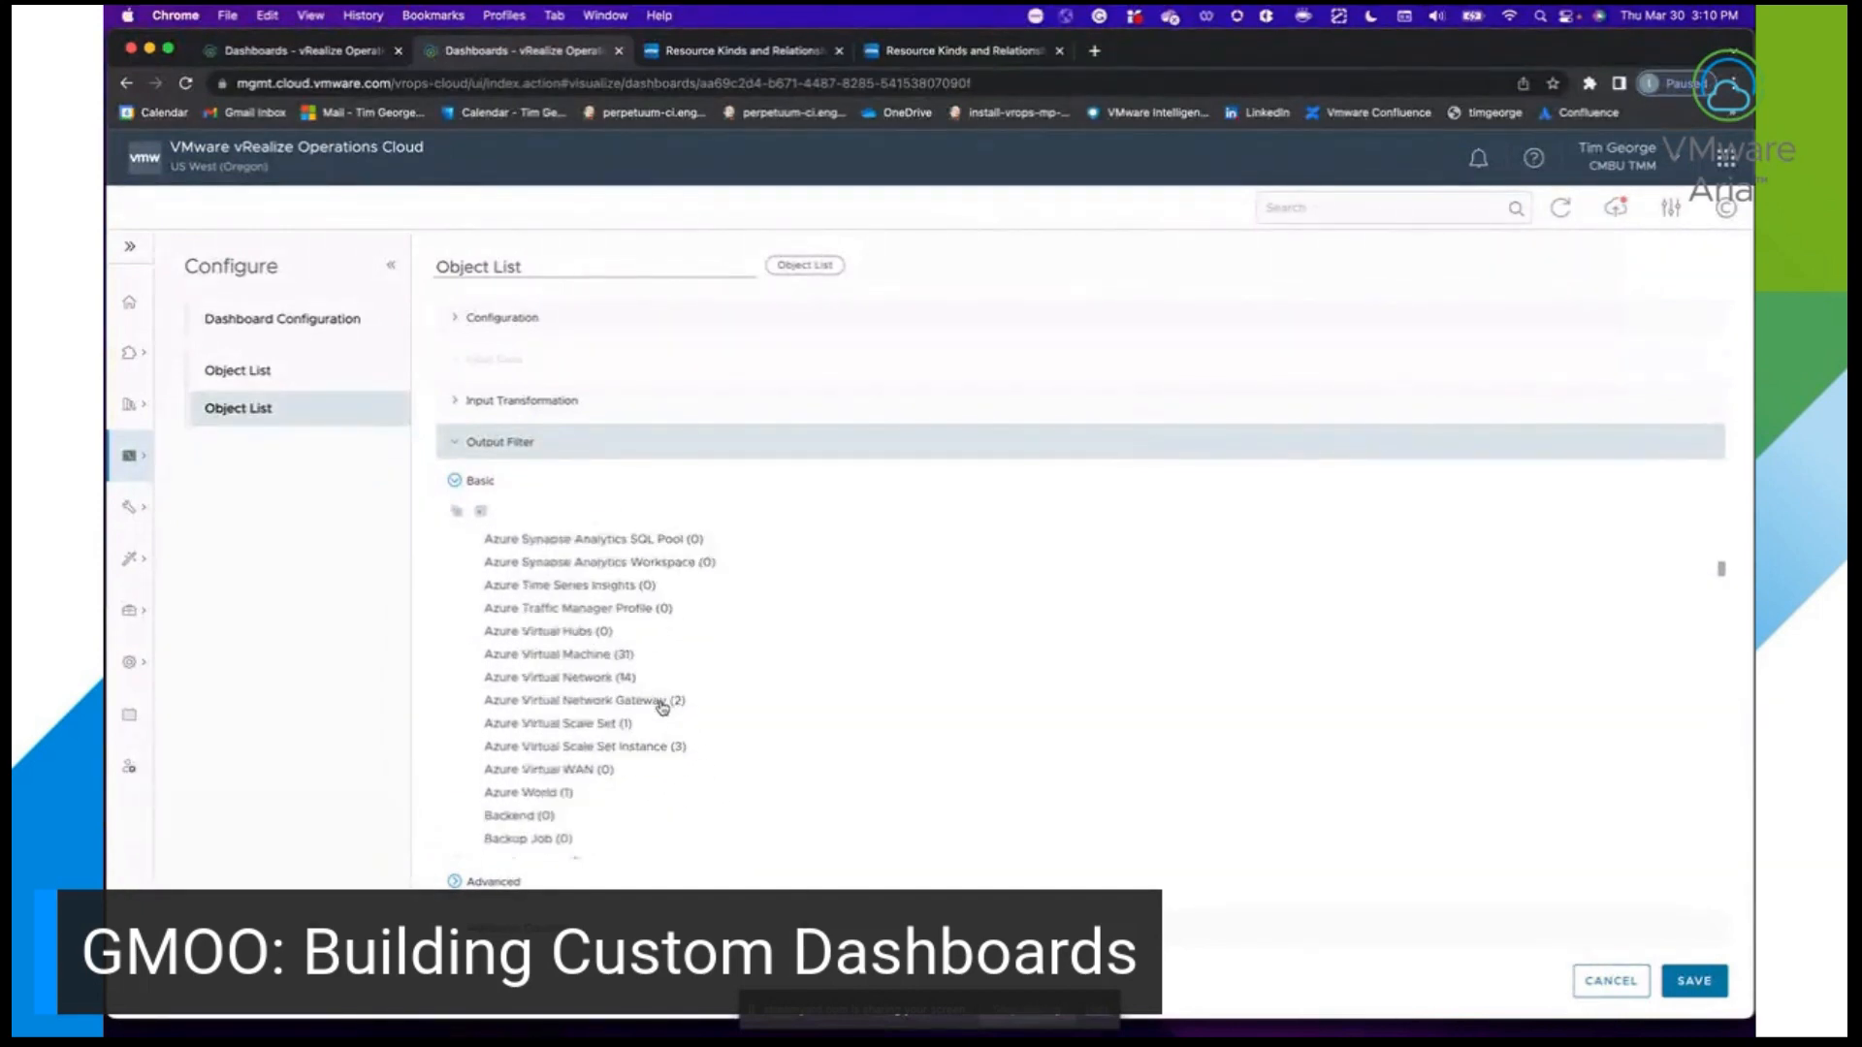
scroll(662, 709, down, 20)
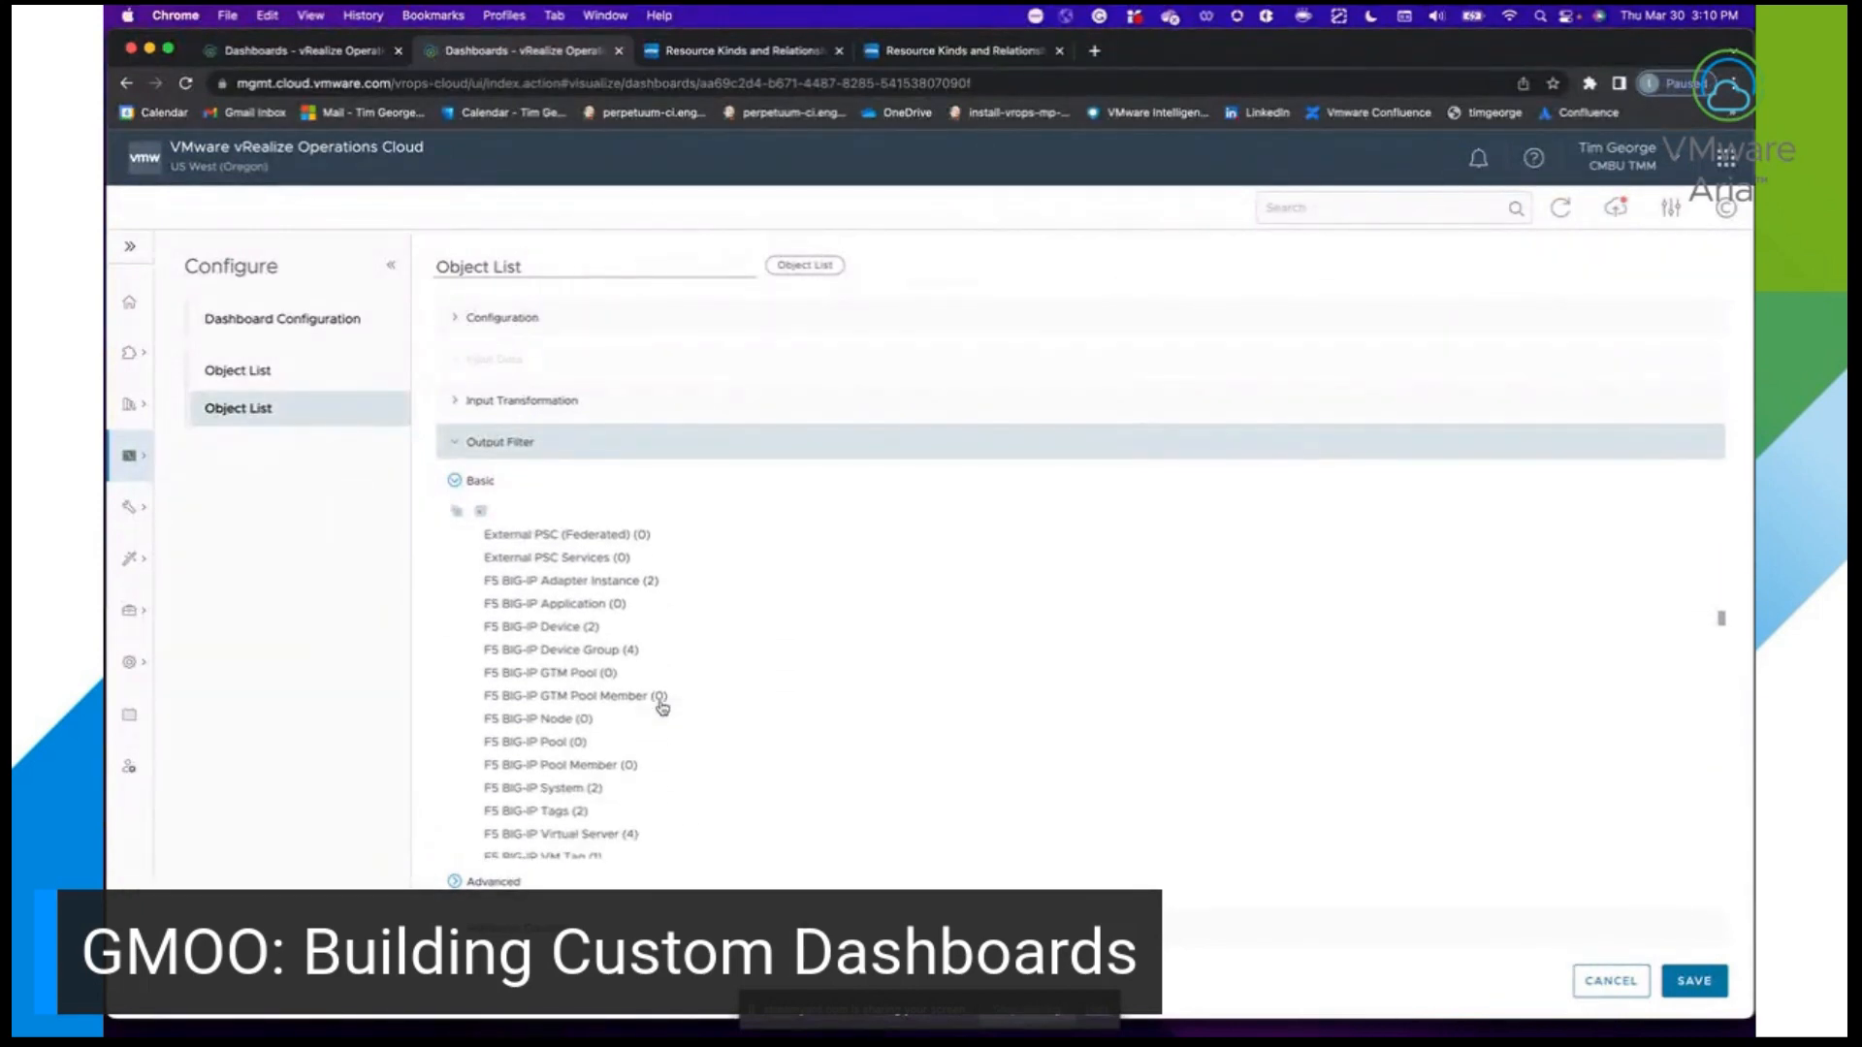
scroll(663, 709, up, 5)
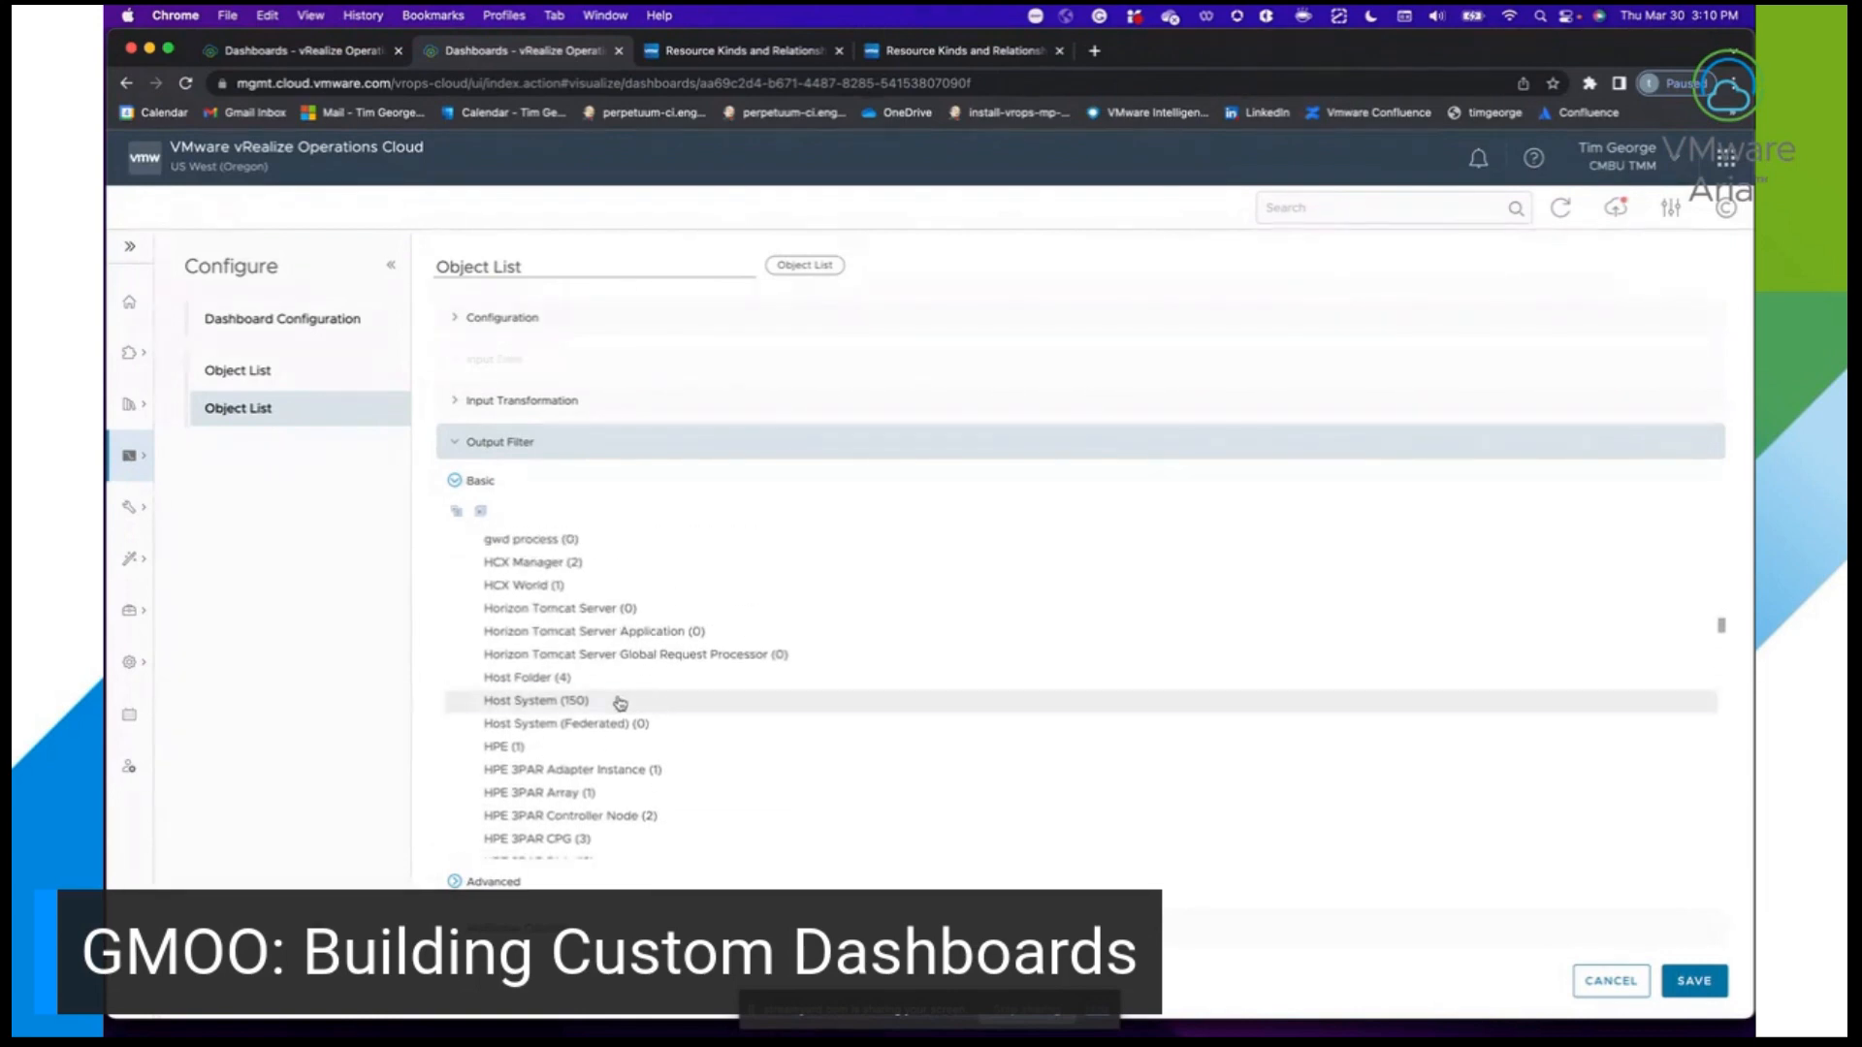
click(621, 703)
click(1694, 981)
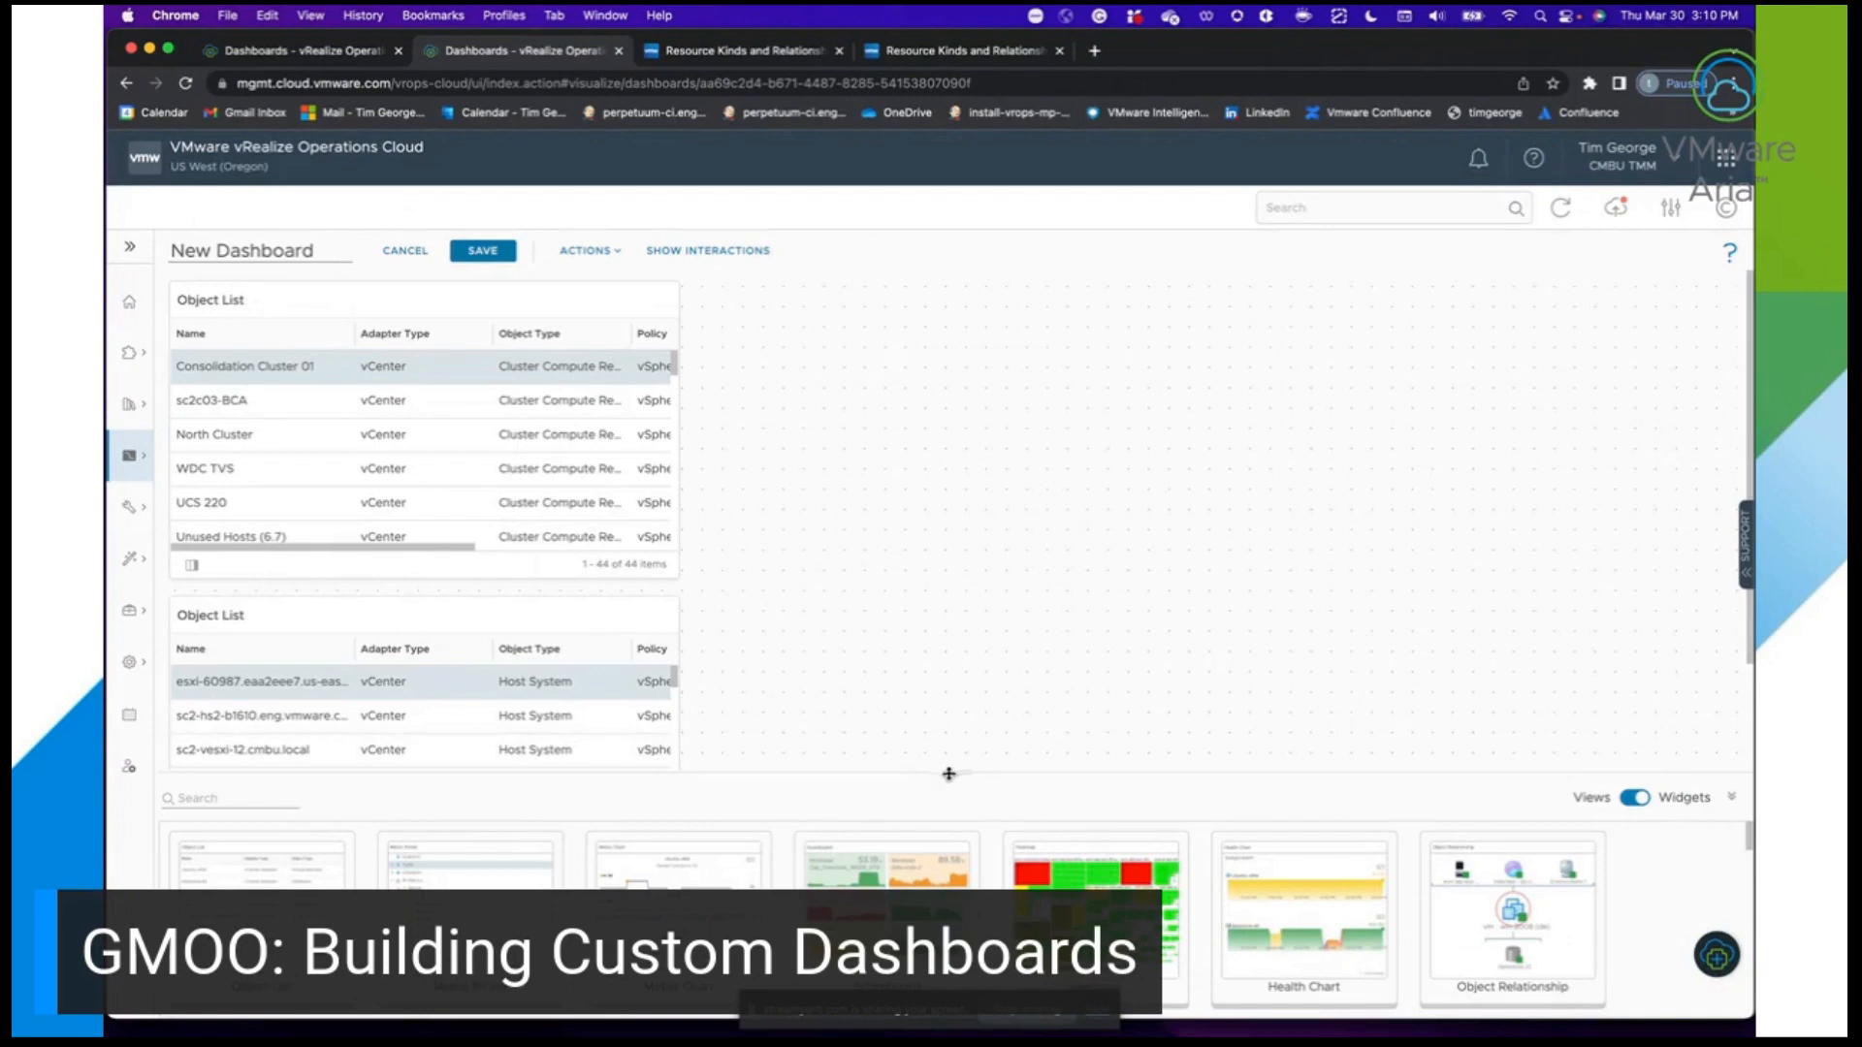
Shrink the widget library to enlarge the canvas and review the host systems in the second Object List.
drag(956, 778, 938, 881)
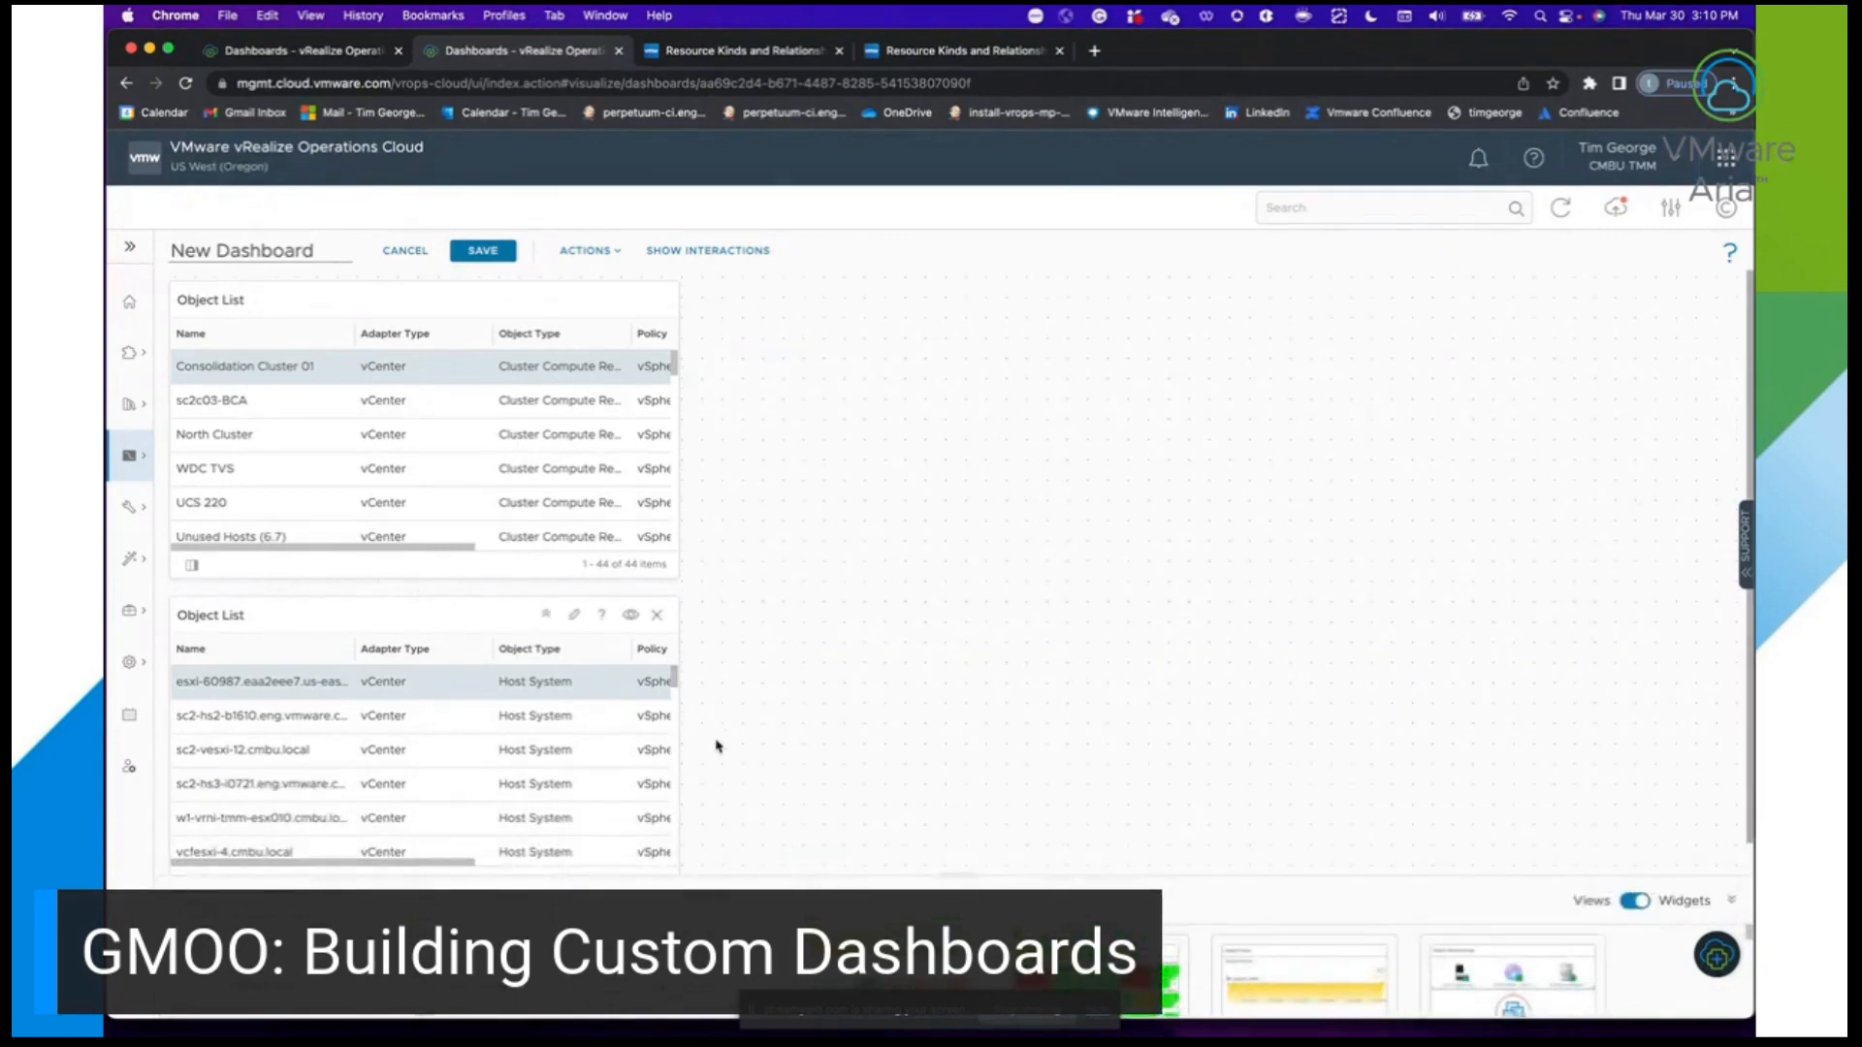
scroll(723, 707, down, 1)
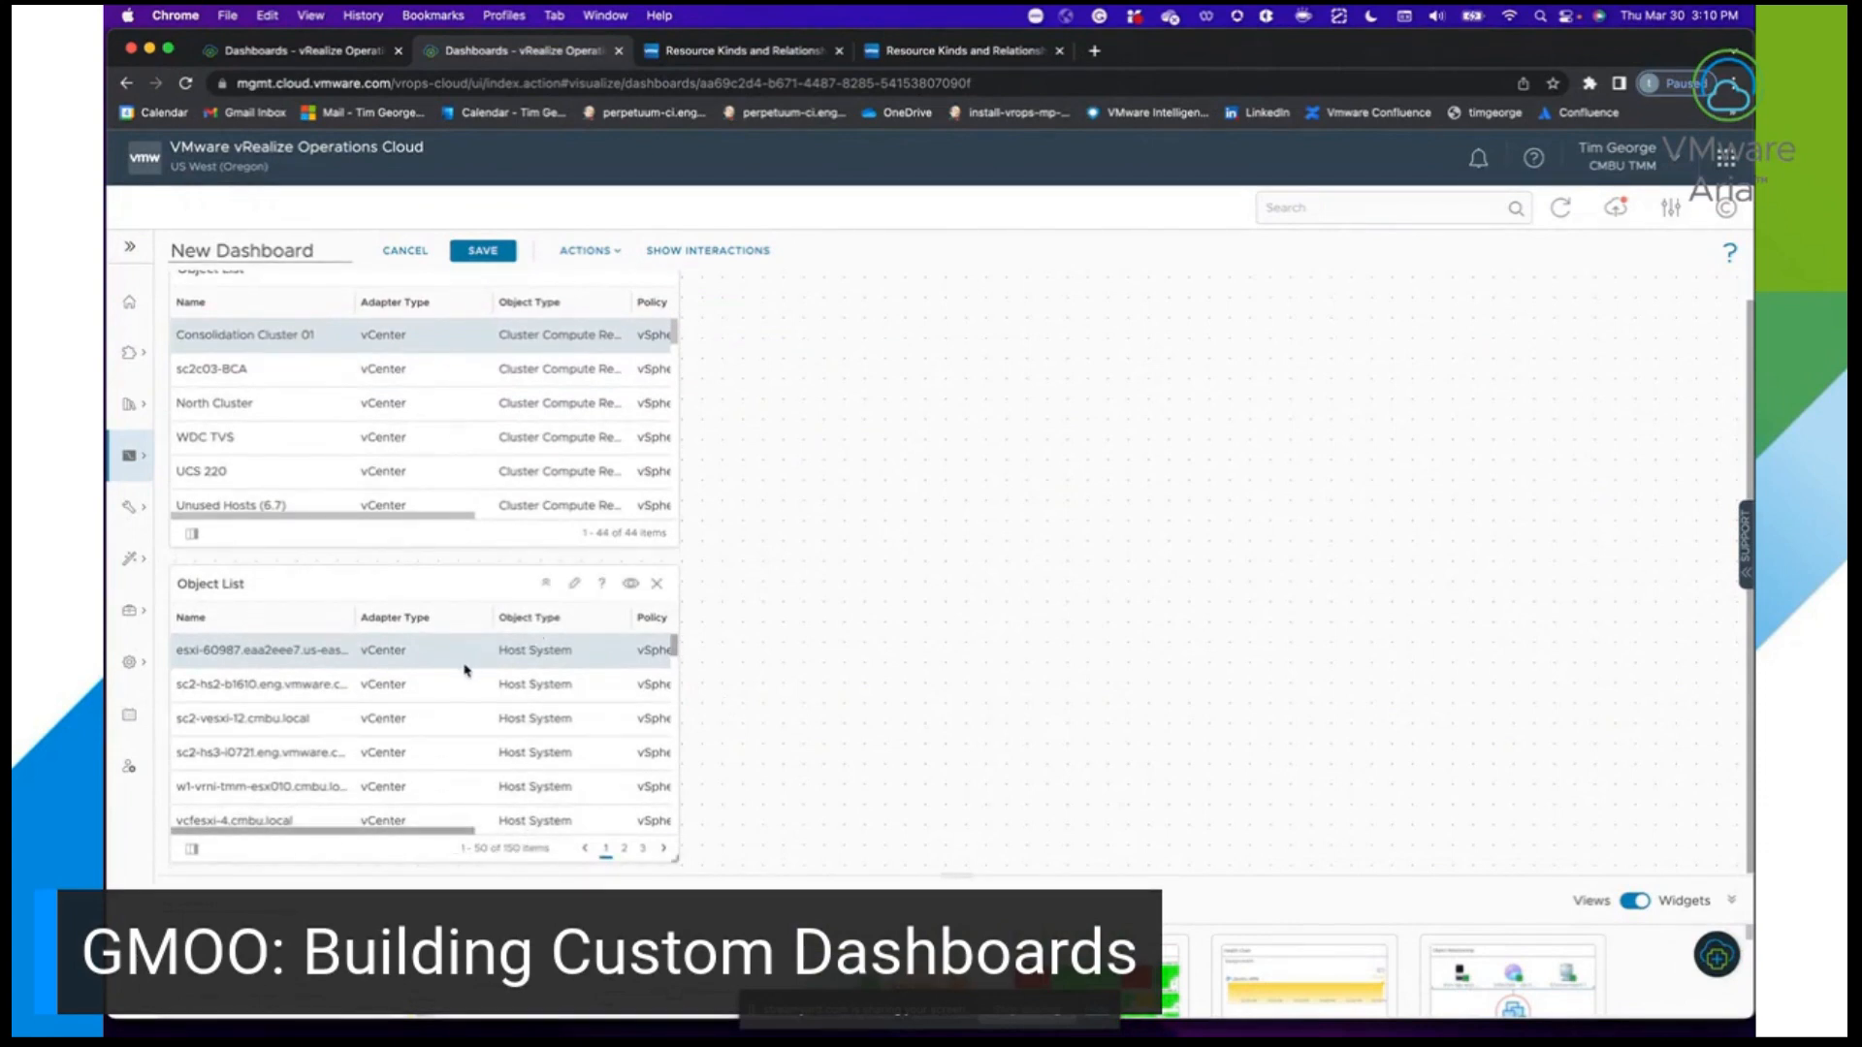
scroll(485, 773, down, 5)
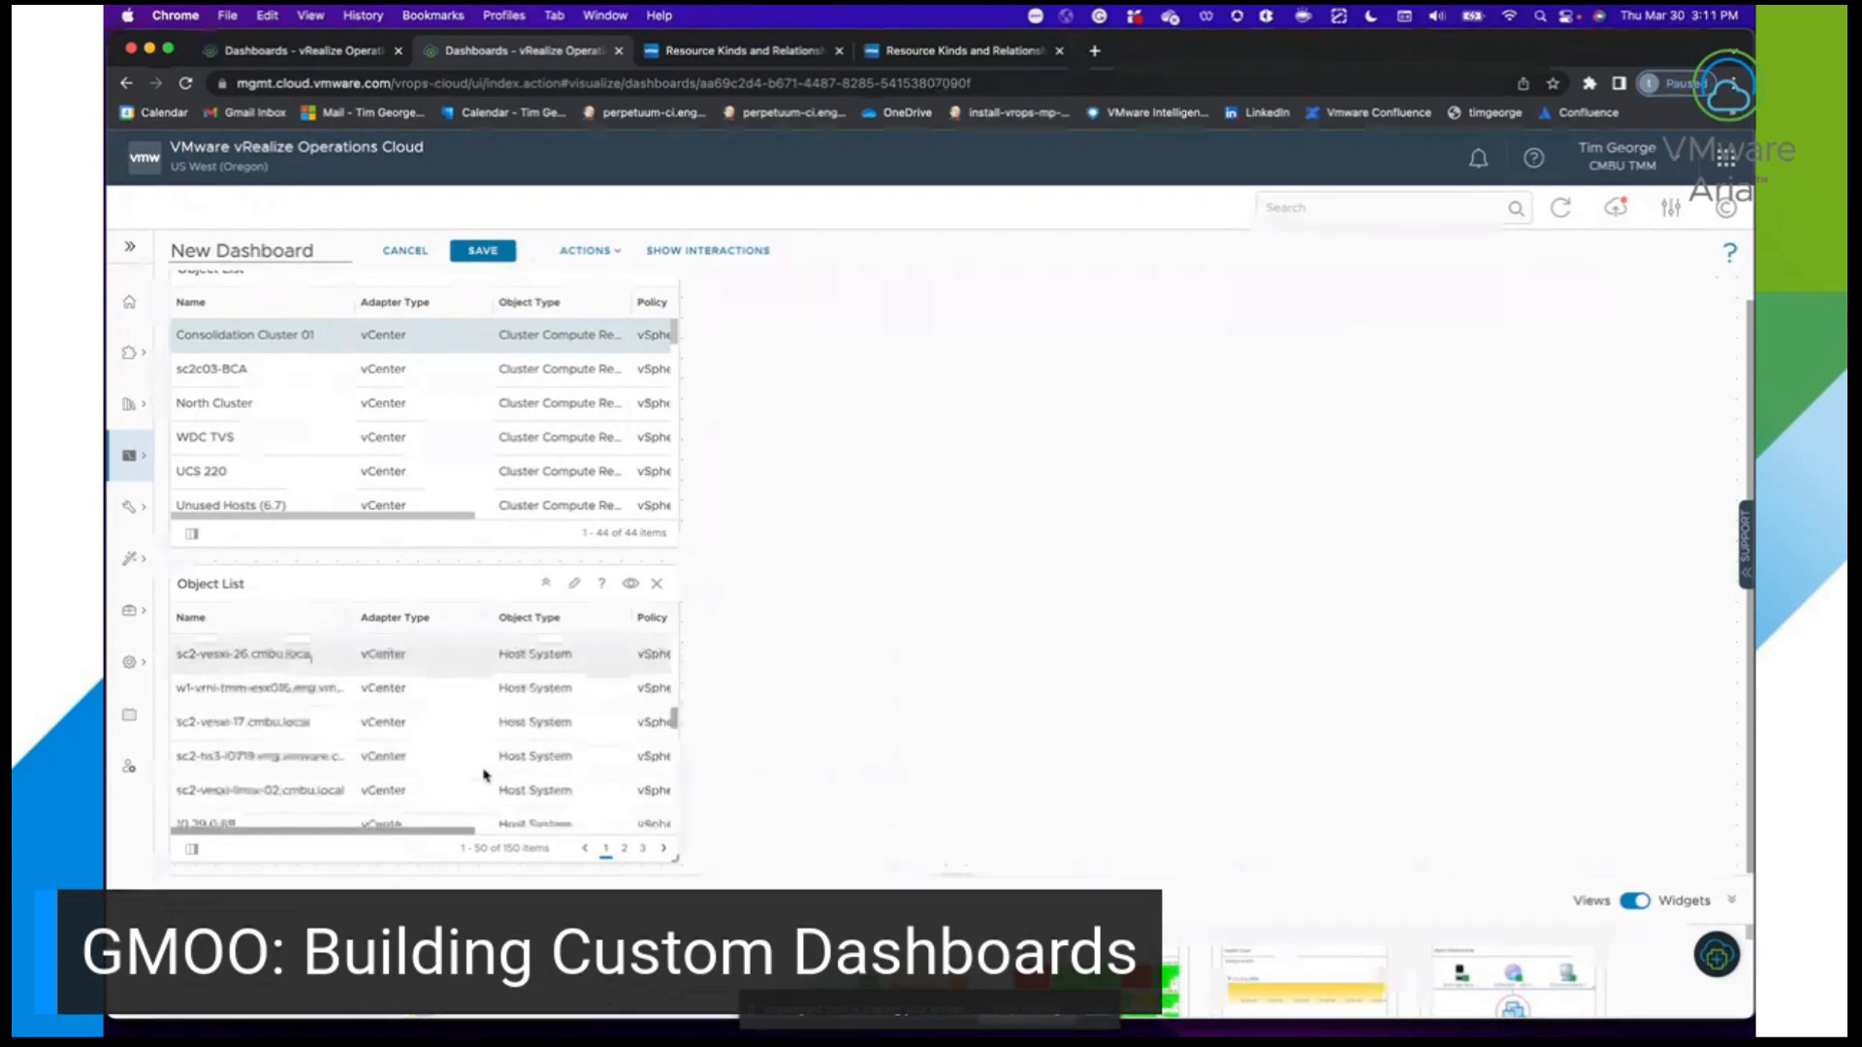
scroll(485, 773, up, 5)
Select several clusters in the first Object List, ending with UCS 220, to check whether the second list responds.
click(503, 372)
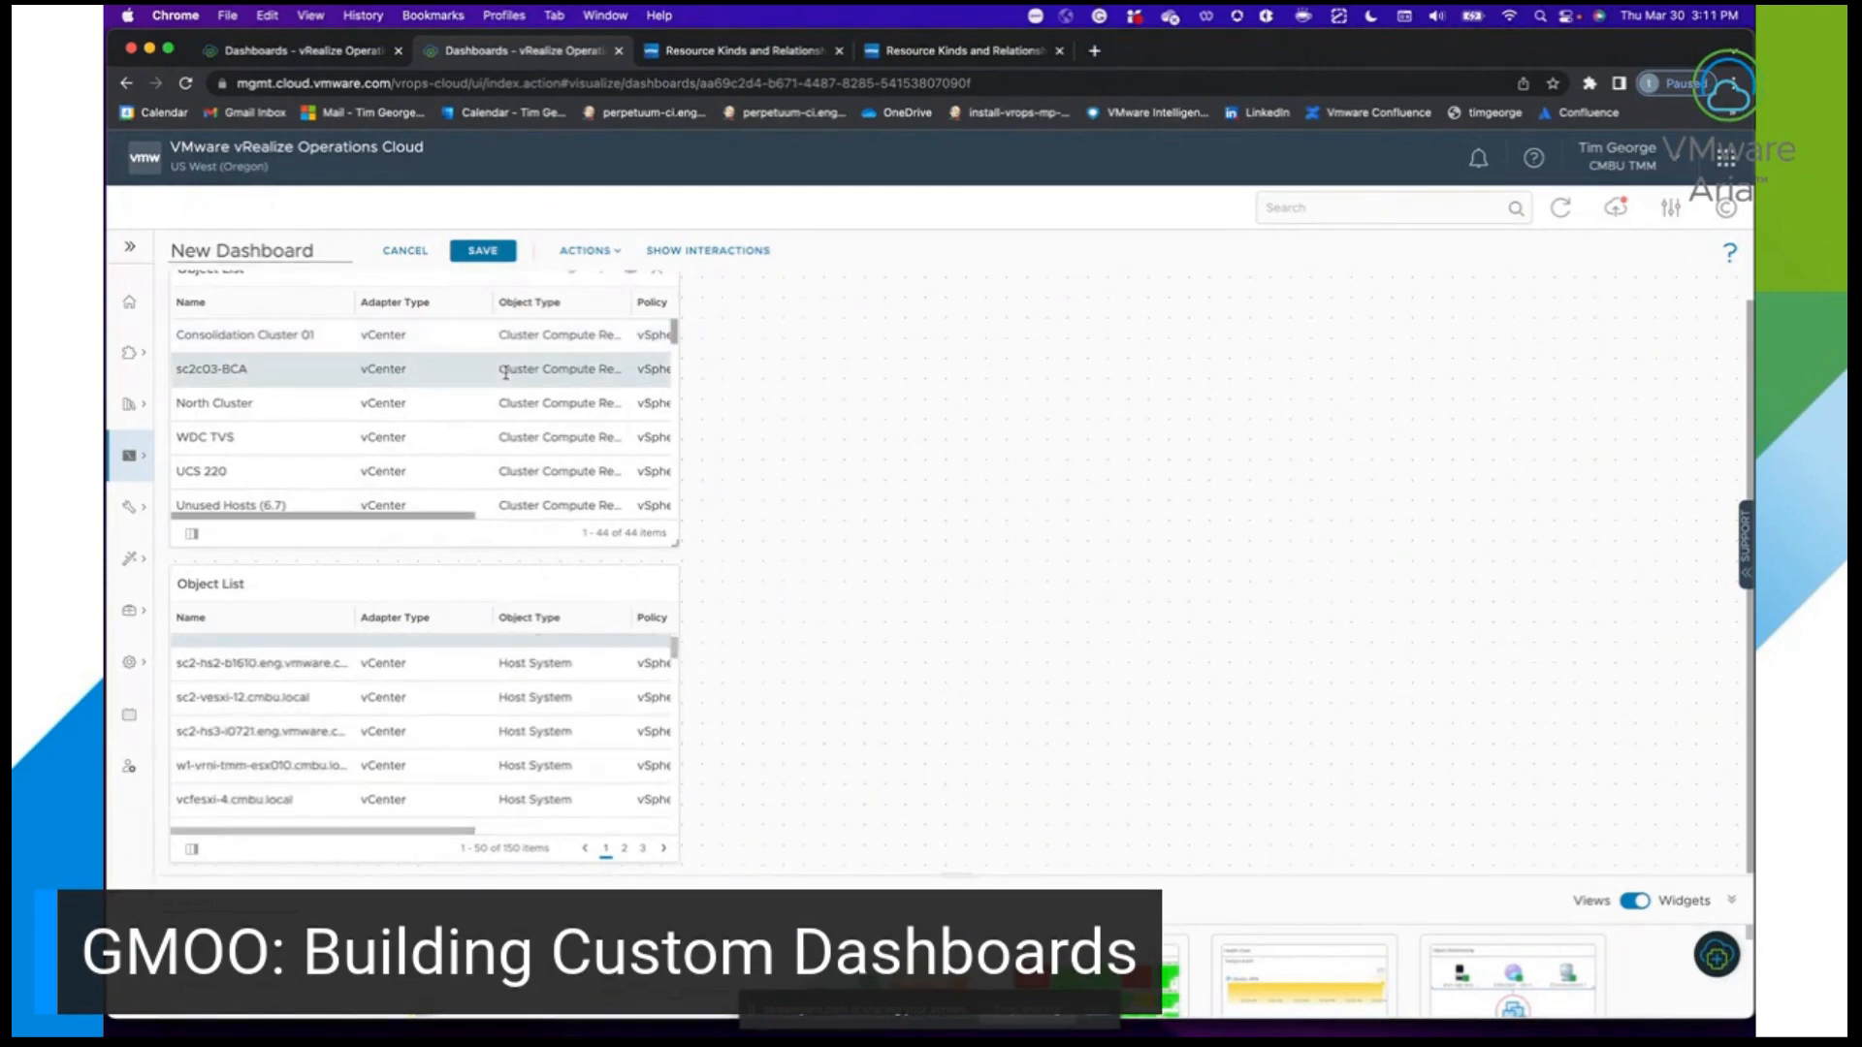
click(504, 409)
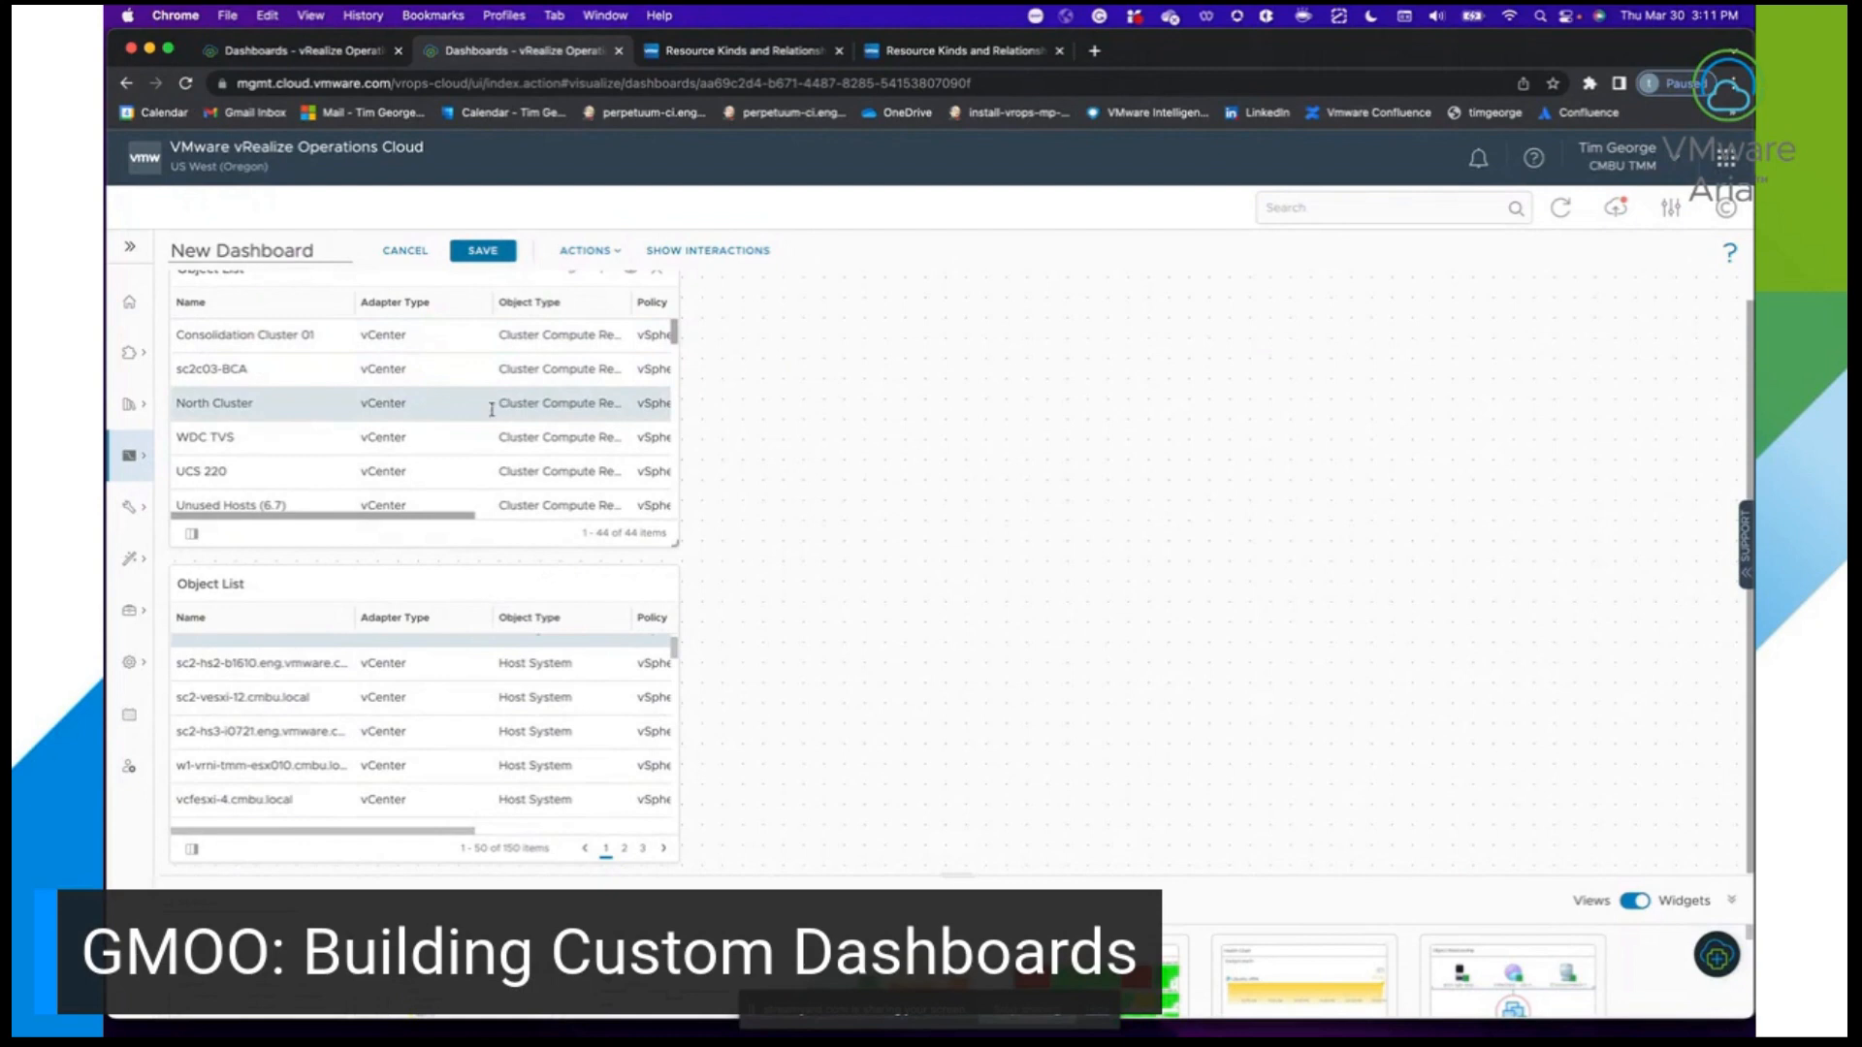
click(470, 436)
click(487, 401)
click(497, 371)
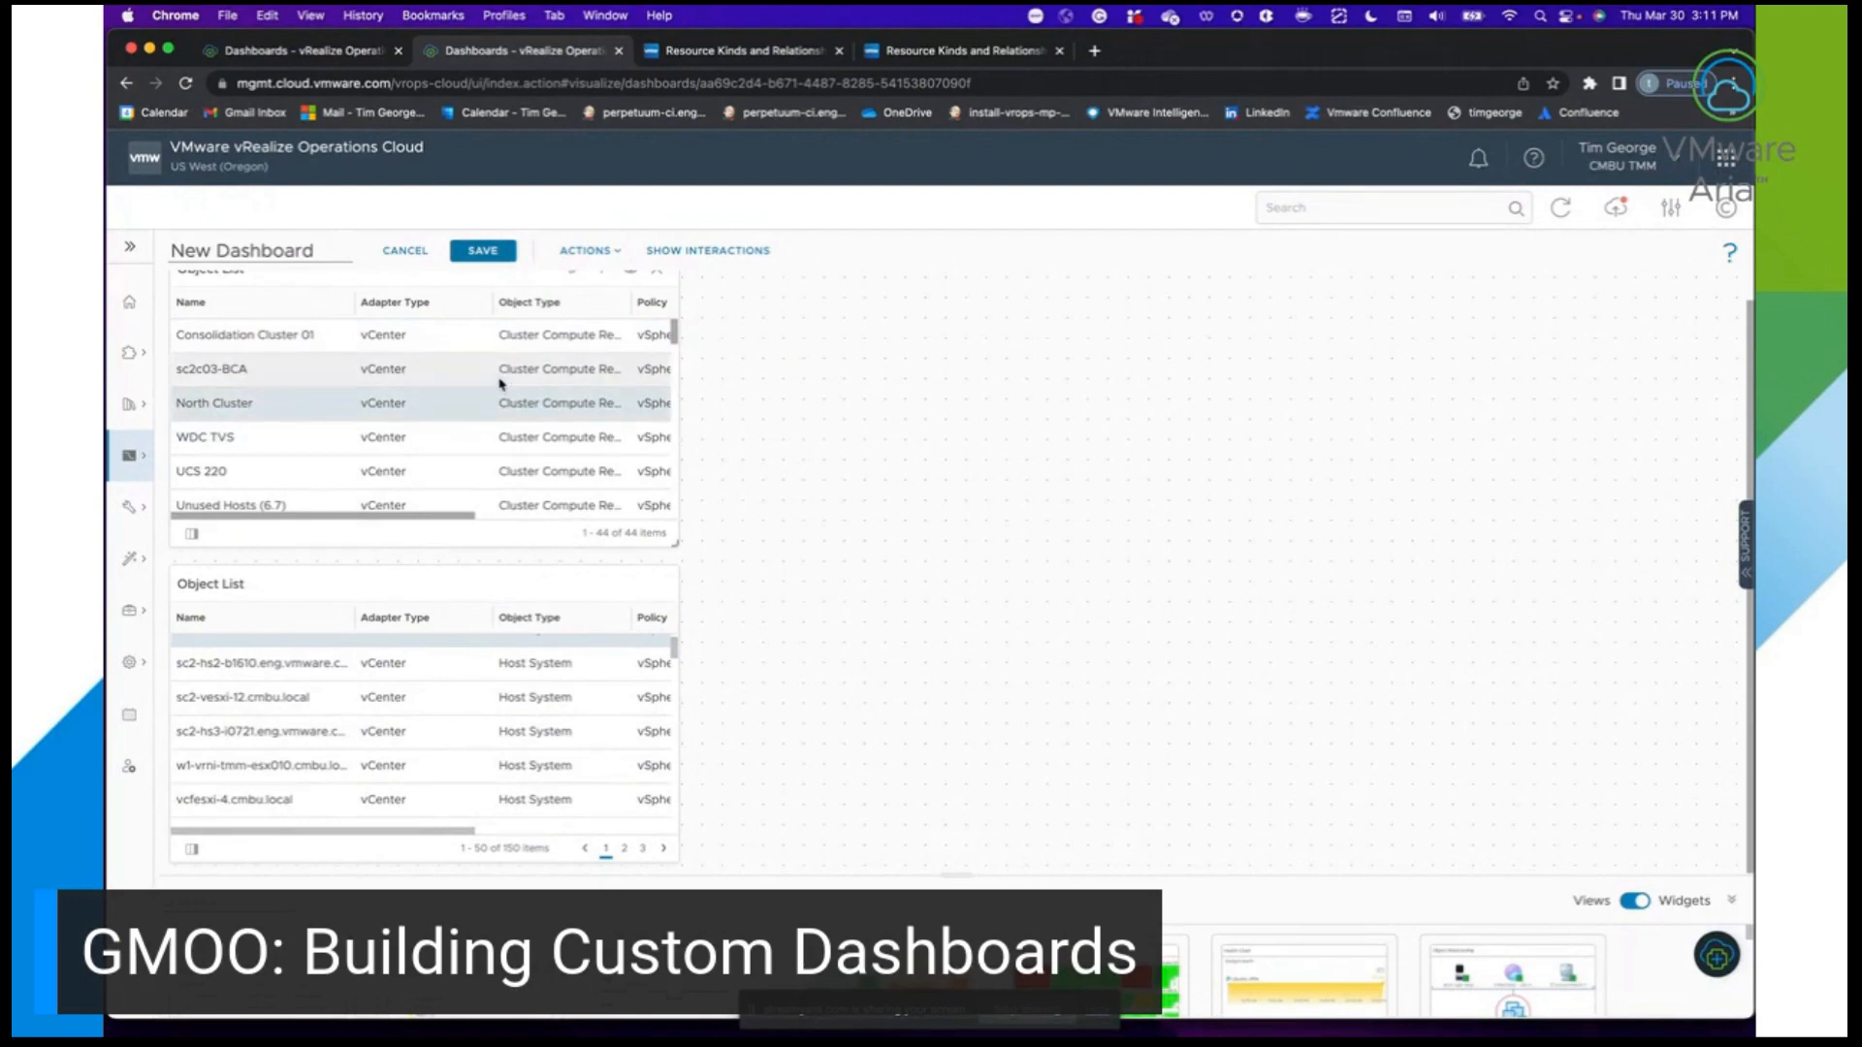
click(487, 470)
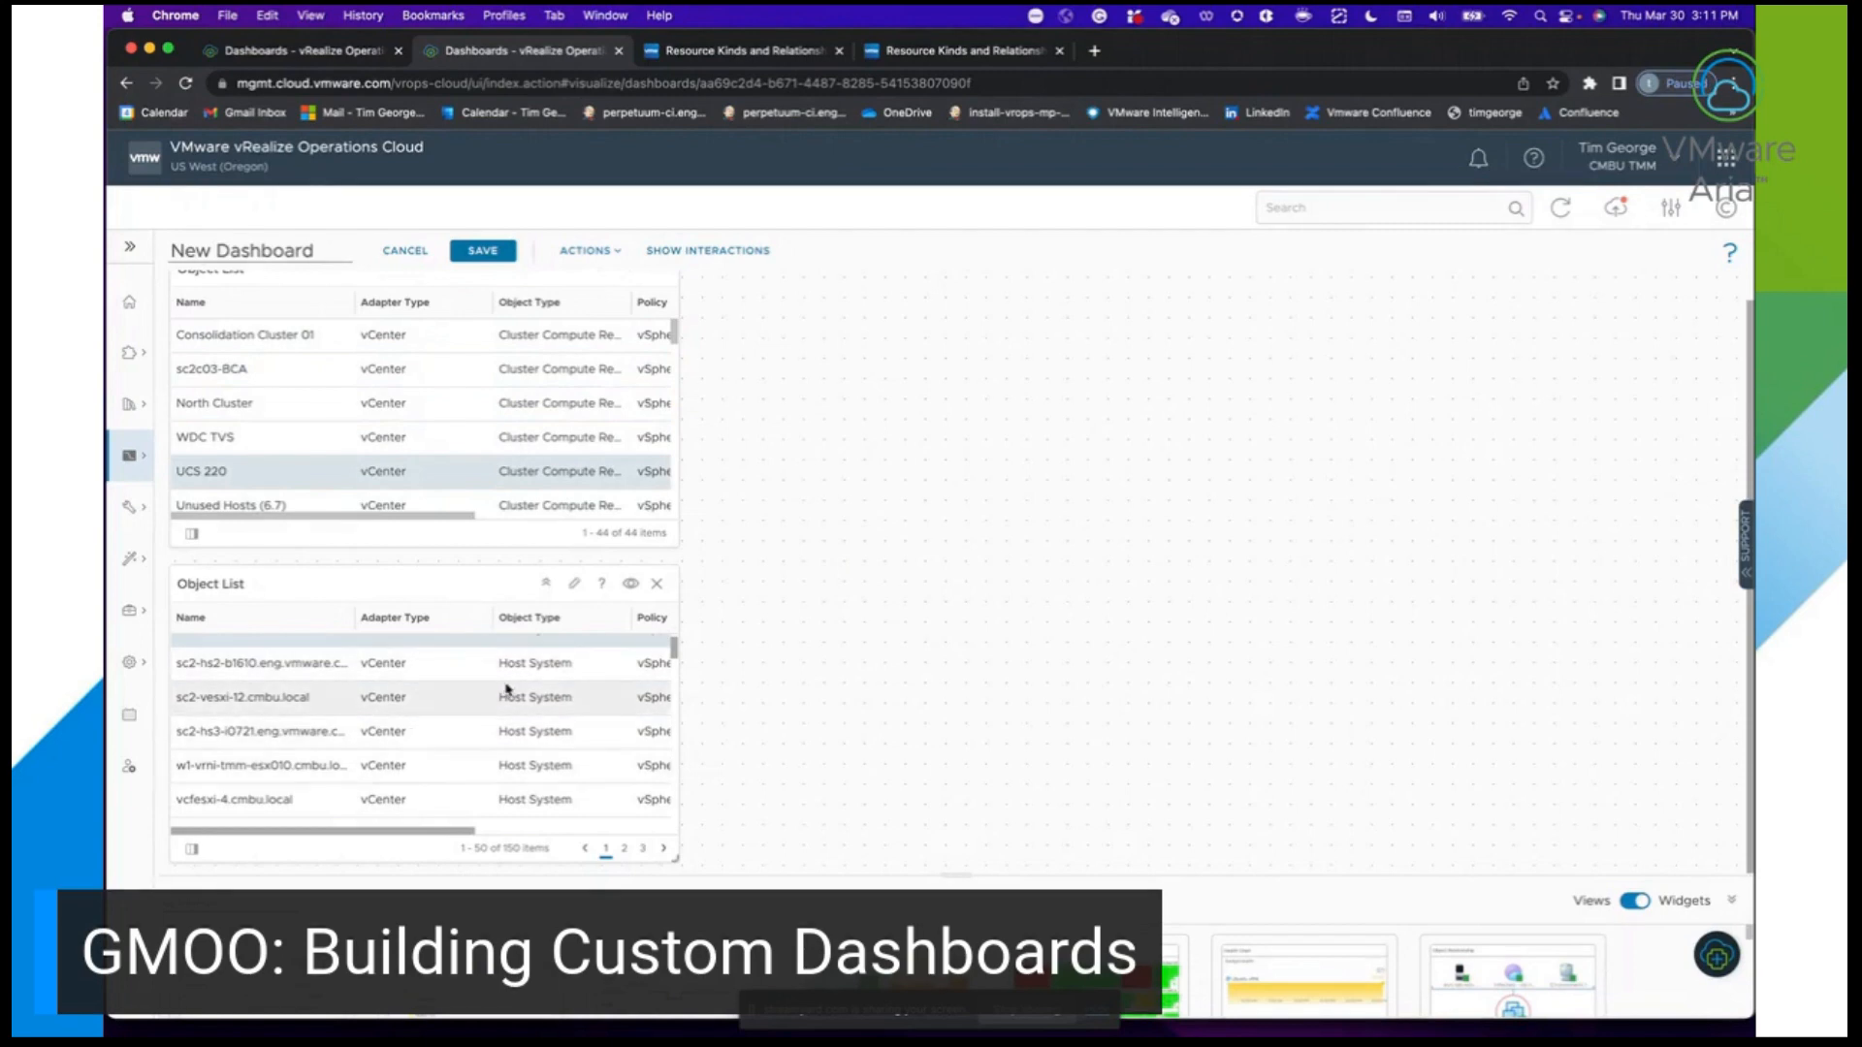
Connect the first Object List's object output to the second Object List's input in the dashboard interactions, and return to the canvas.
click(710, 252)
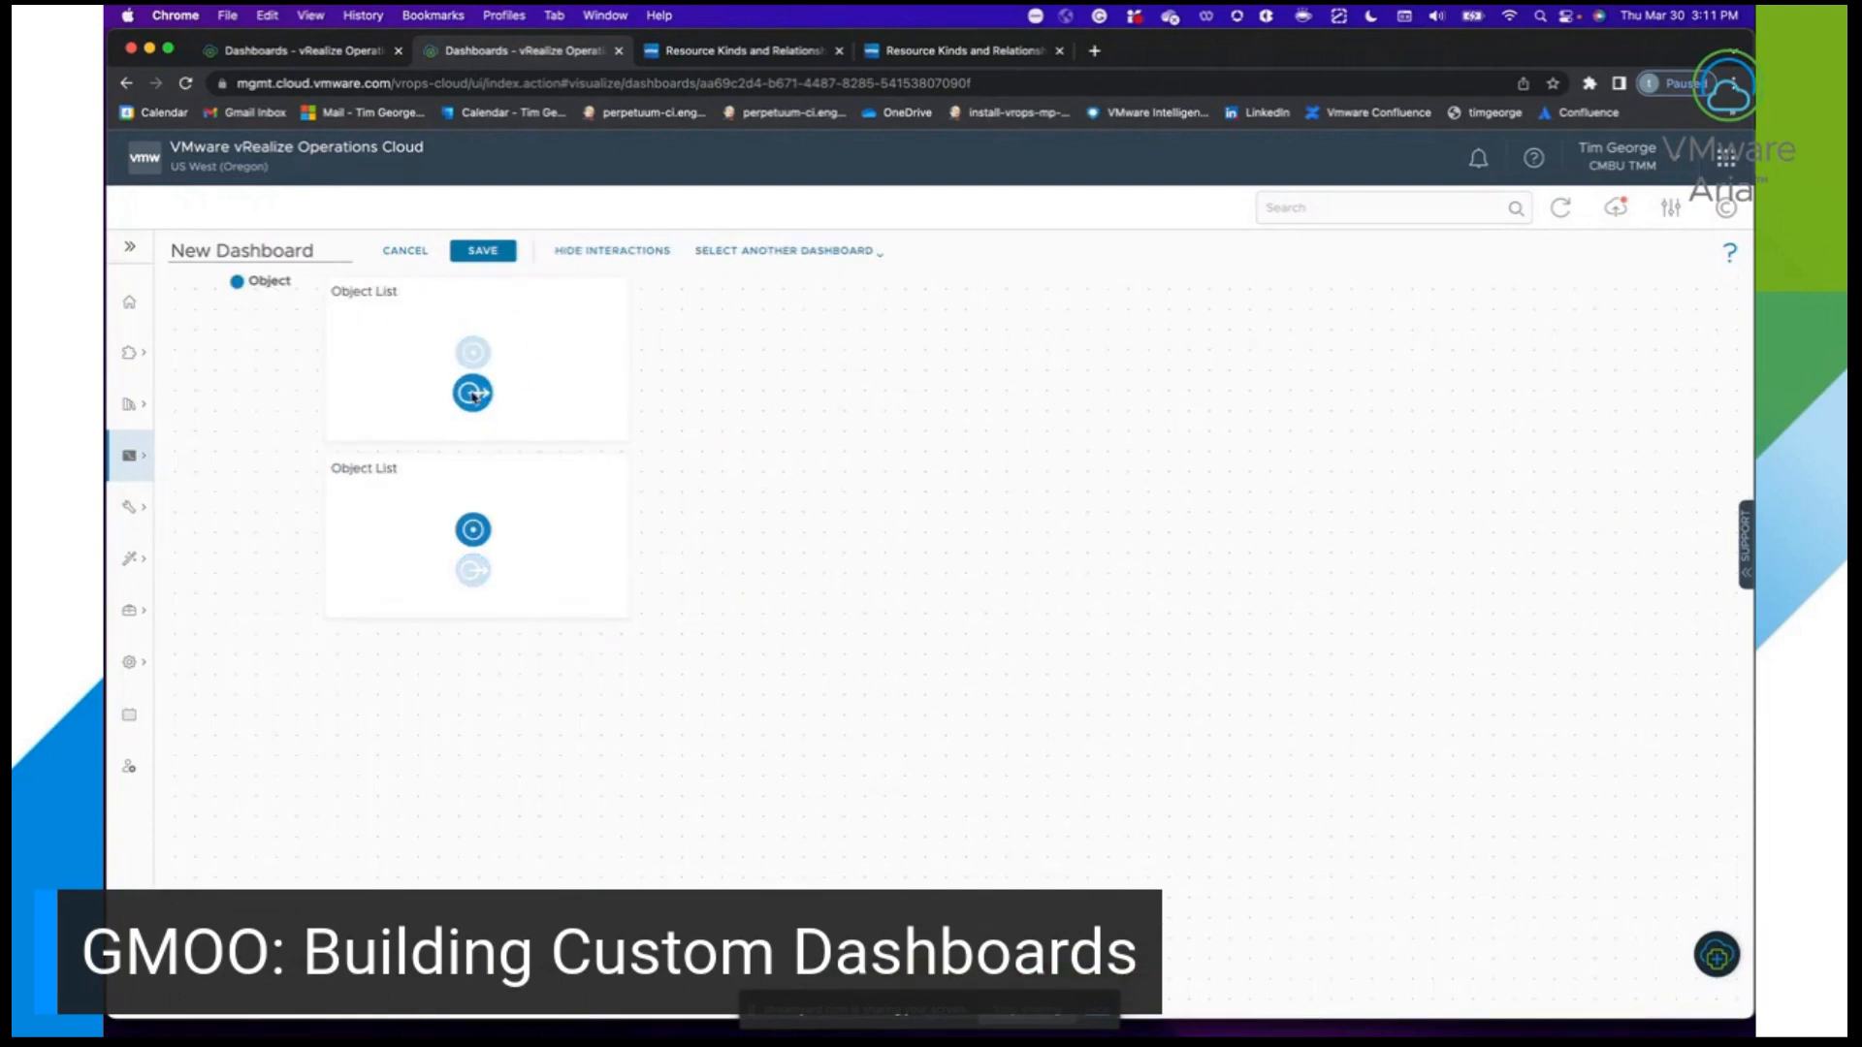
drag(472, 395, 472, 530)
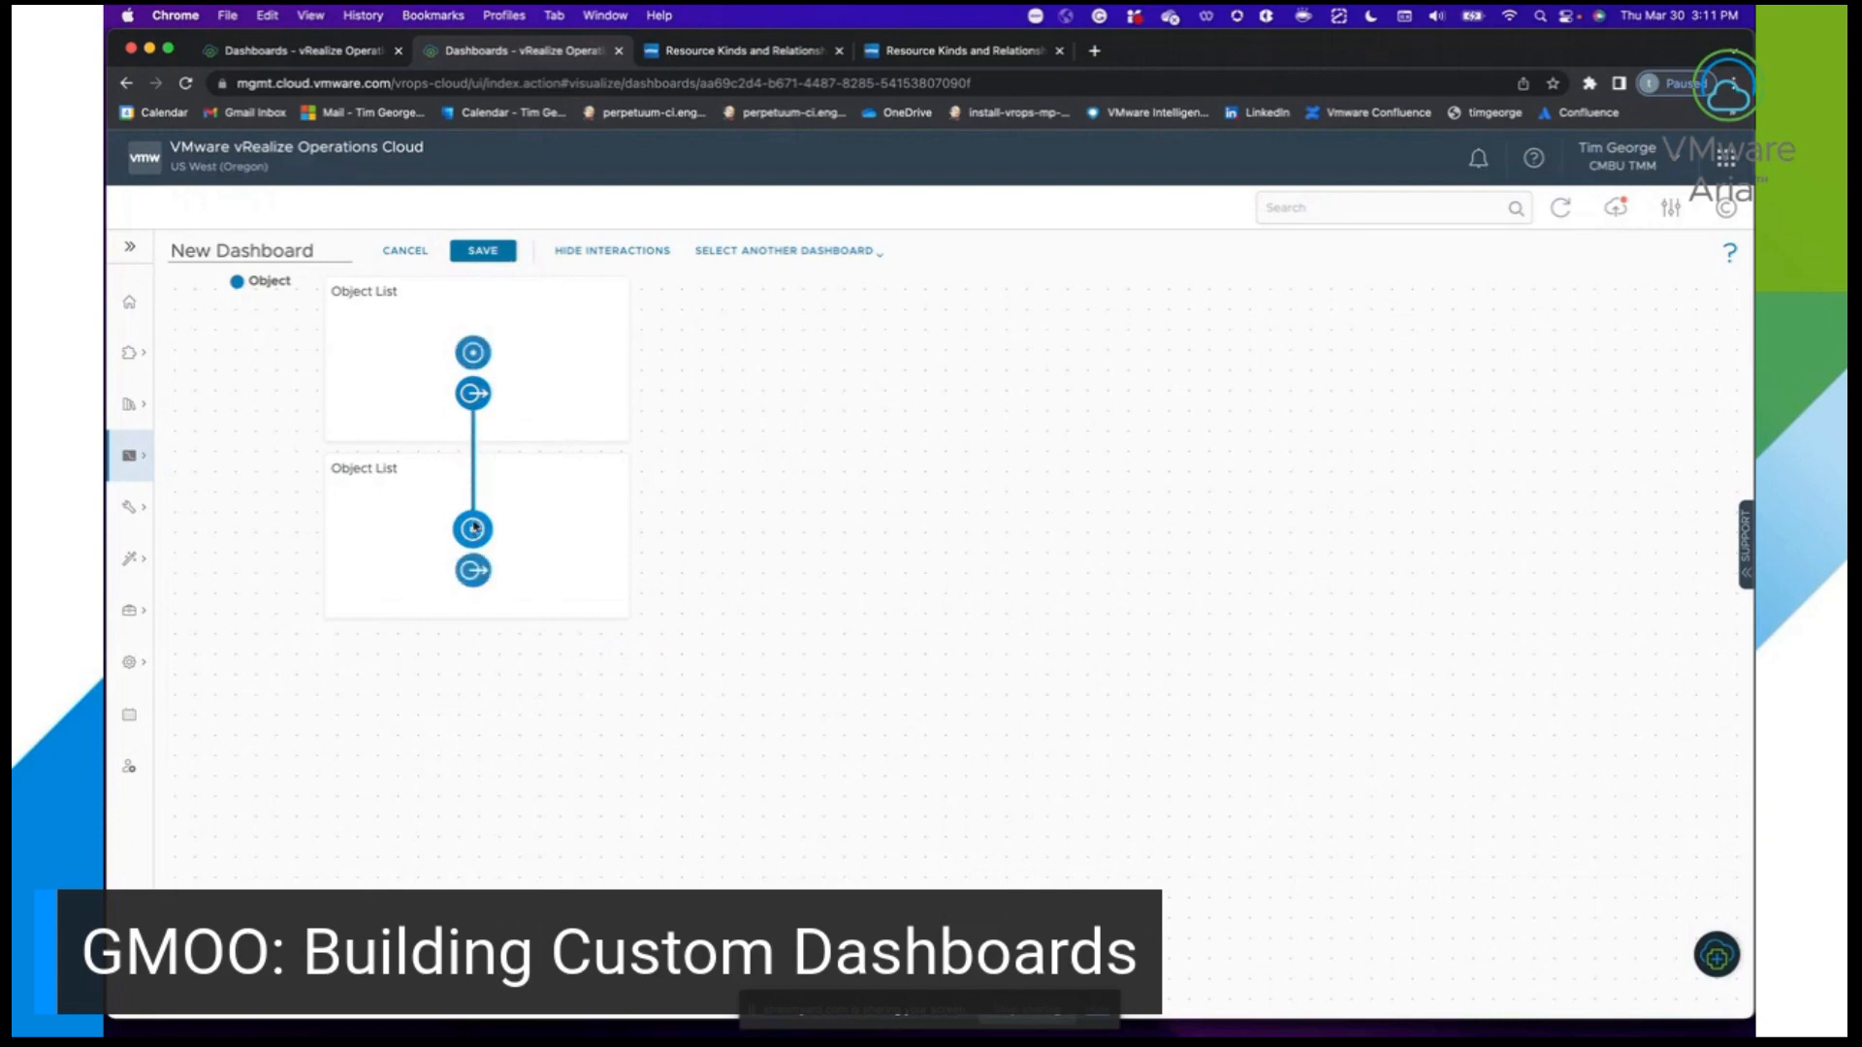
click(613, 254)
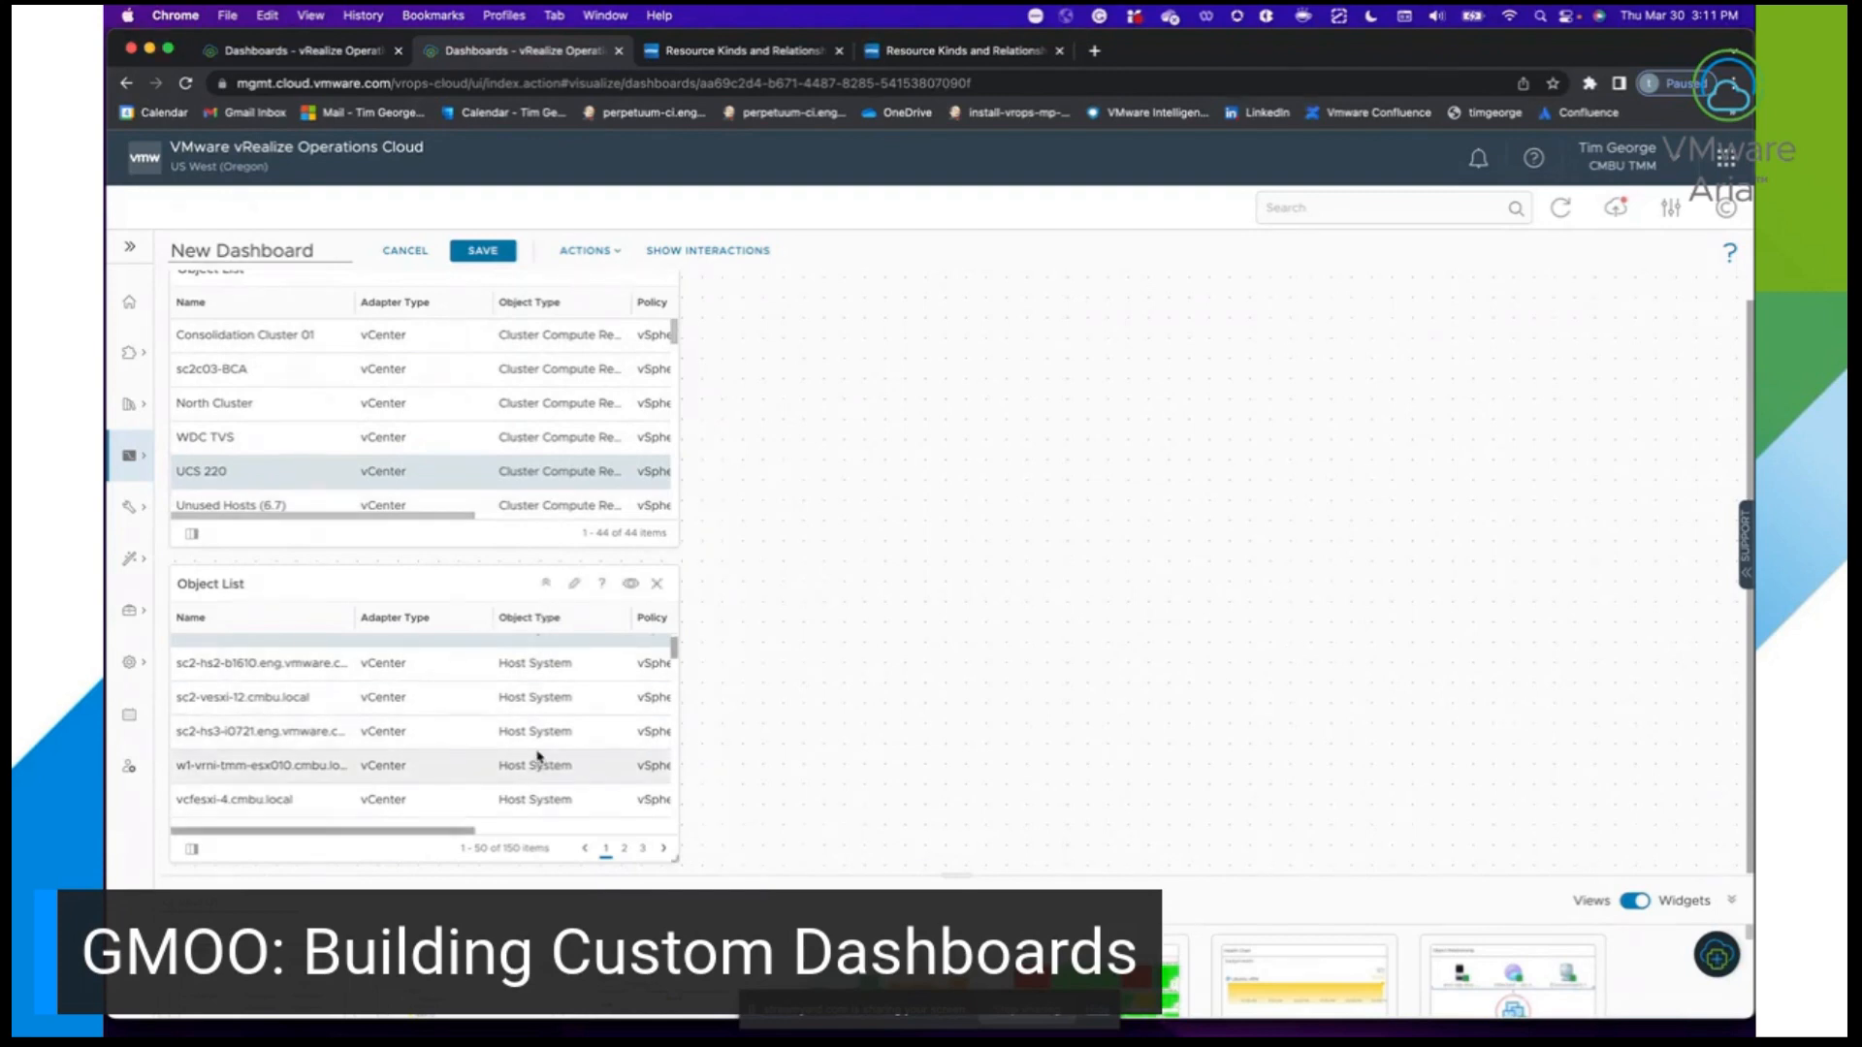
Select WDC TVS and North Cluster in turn in the first Object List to check the hosts shown in the second list.
scroll(552, 722, up, 1)
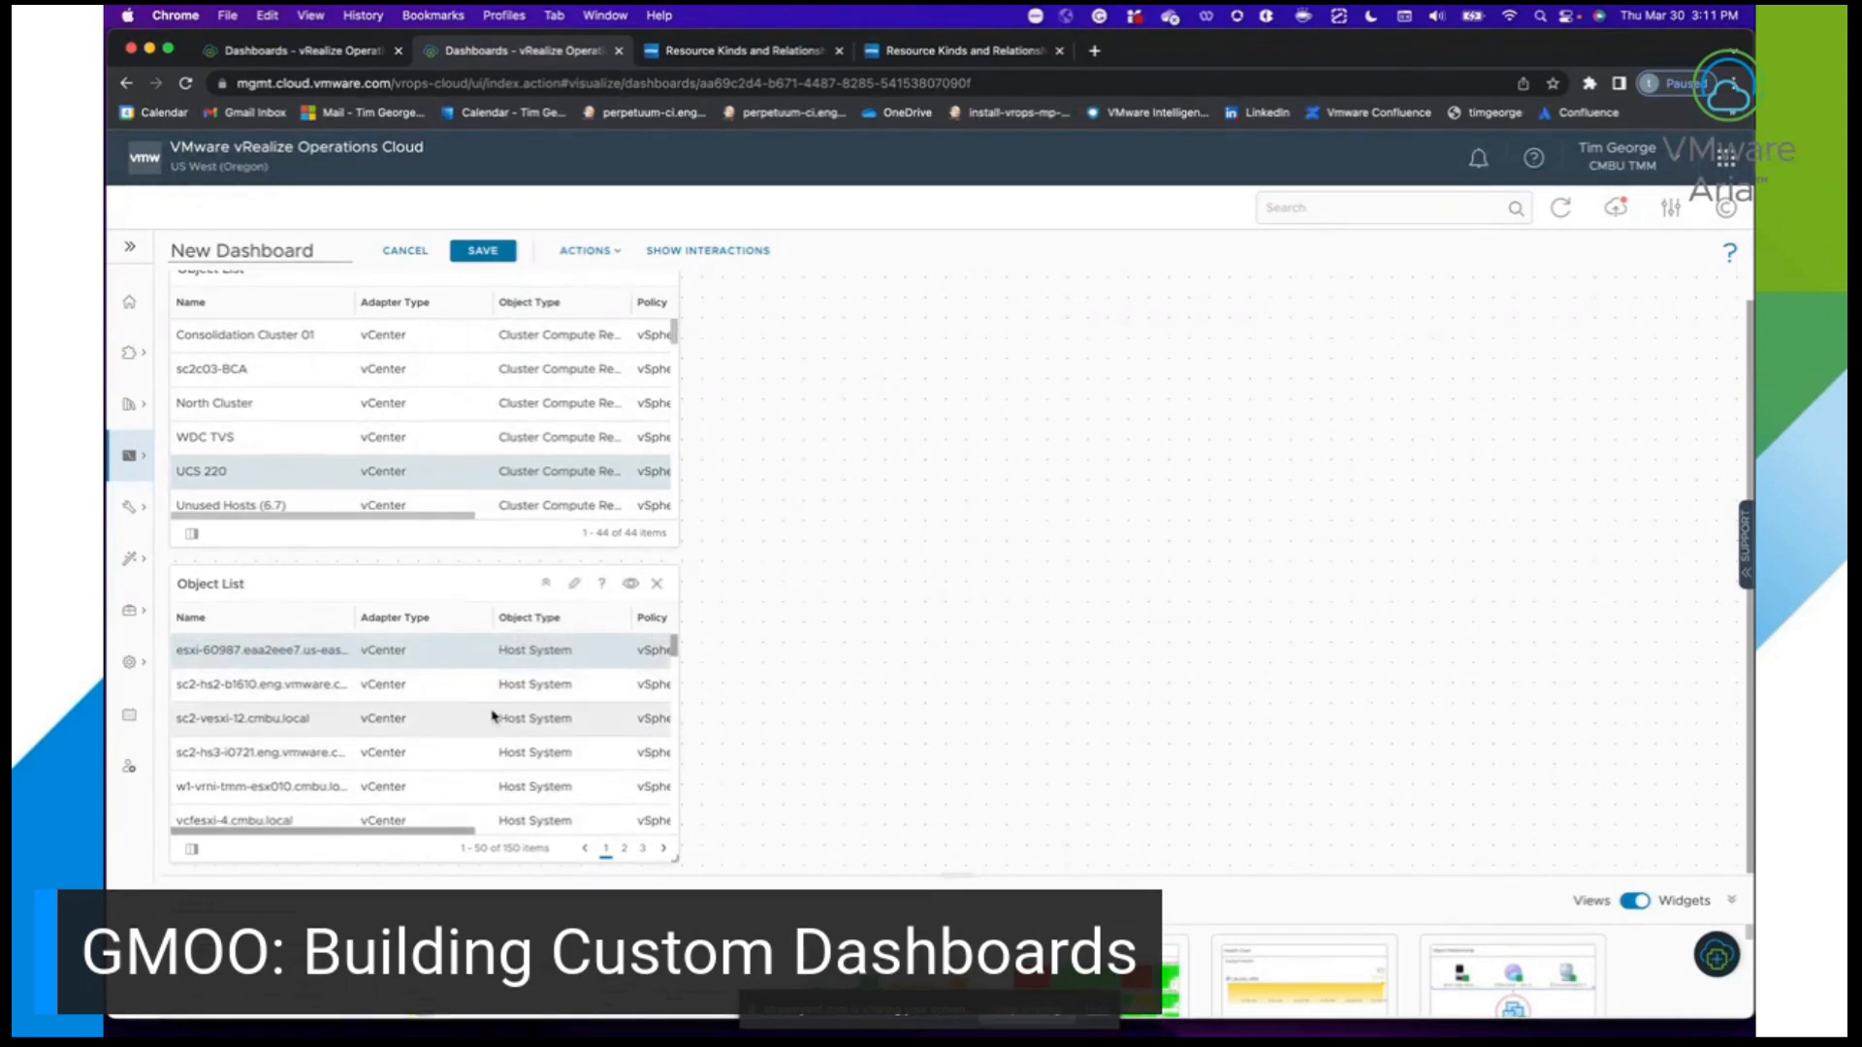
click(485, 440)
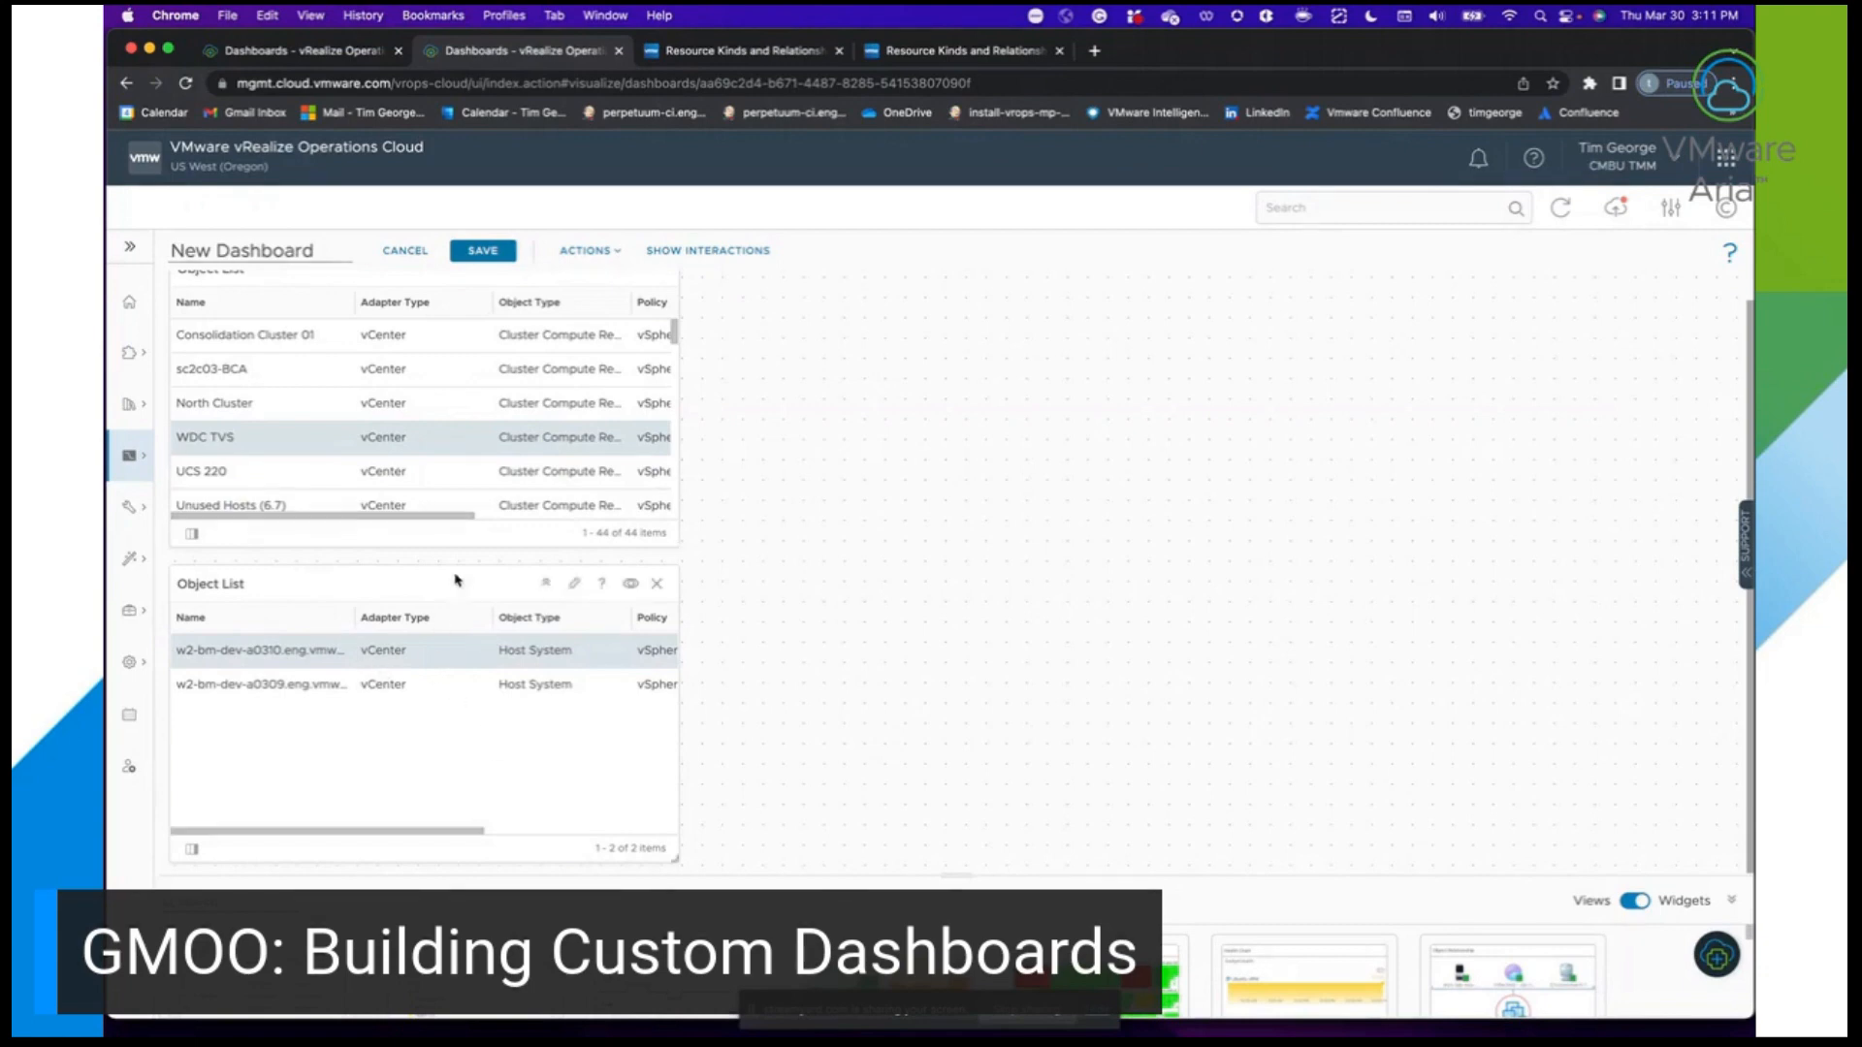
click(456, 407)
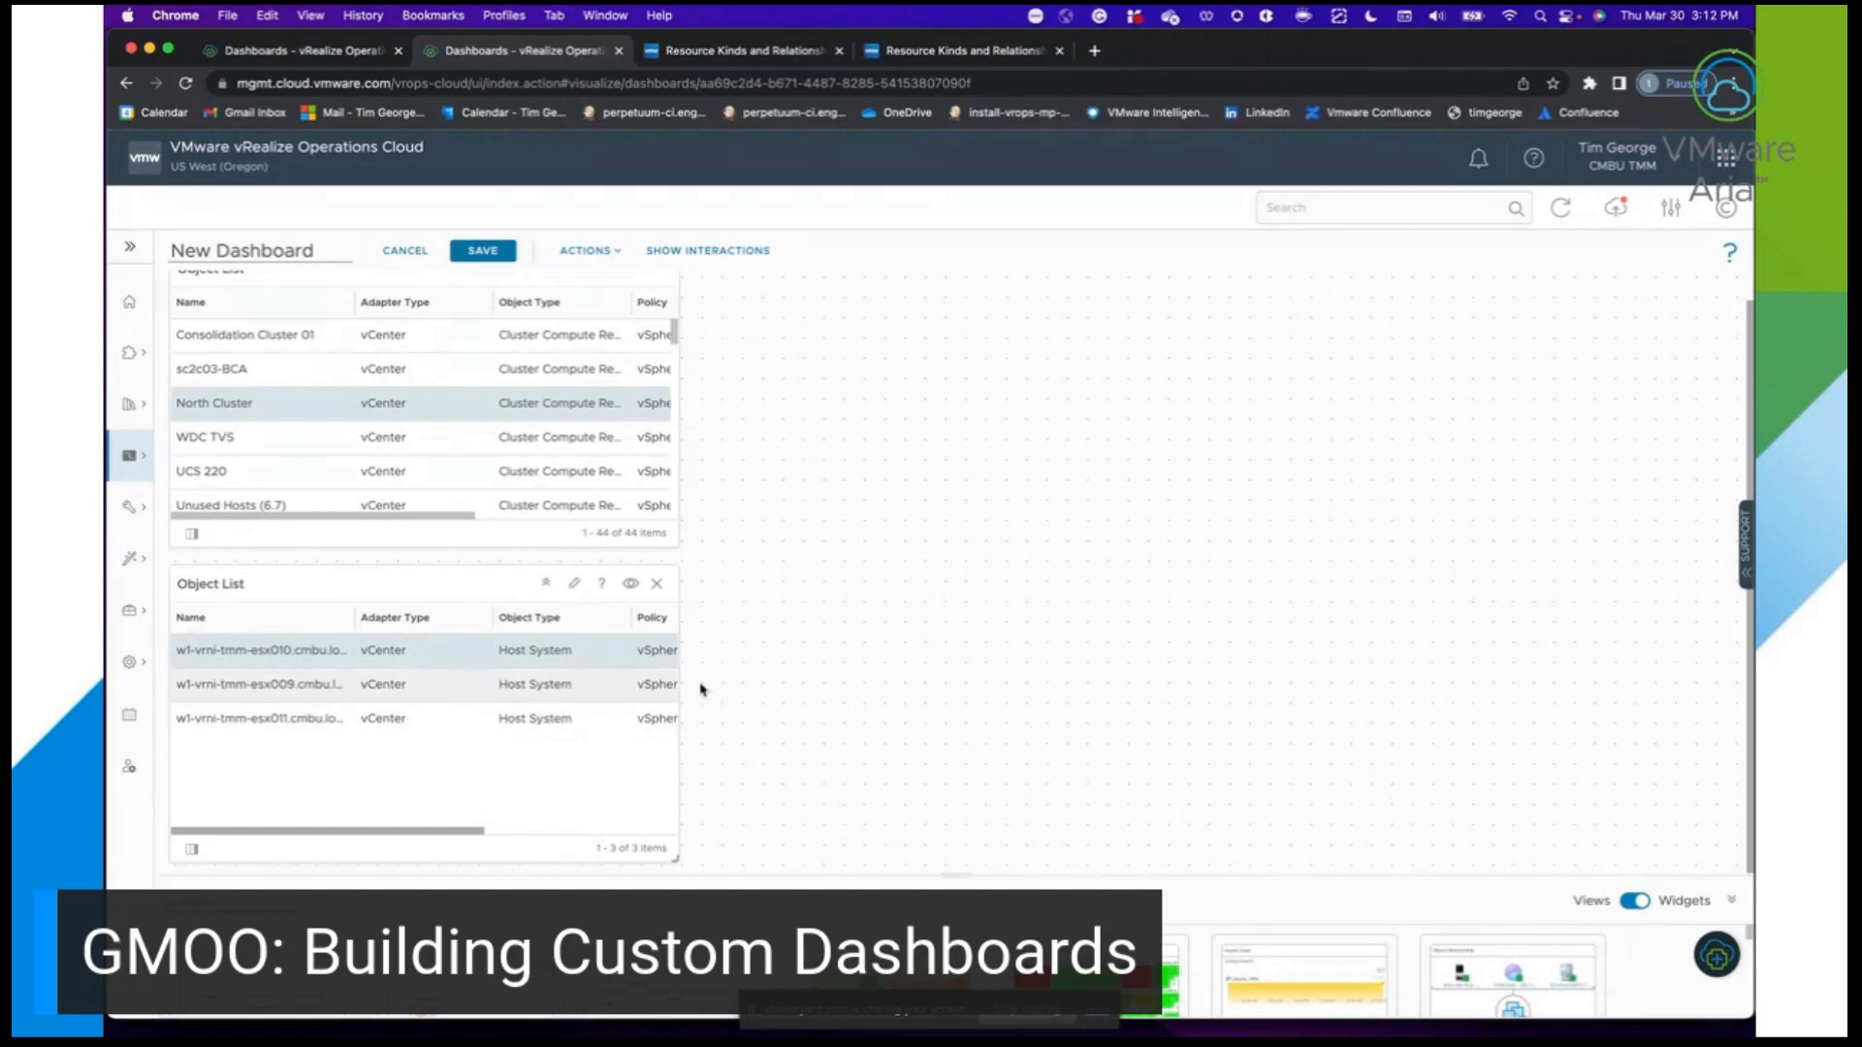
Add a Heatmap widget beside the first Object List and select North Cluster's esx009 host in the second list.
scroll(878, 671, up, 1)
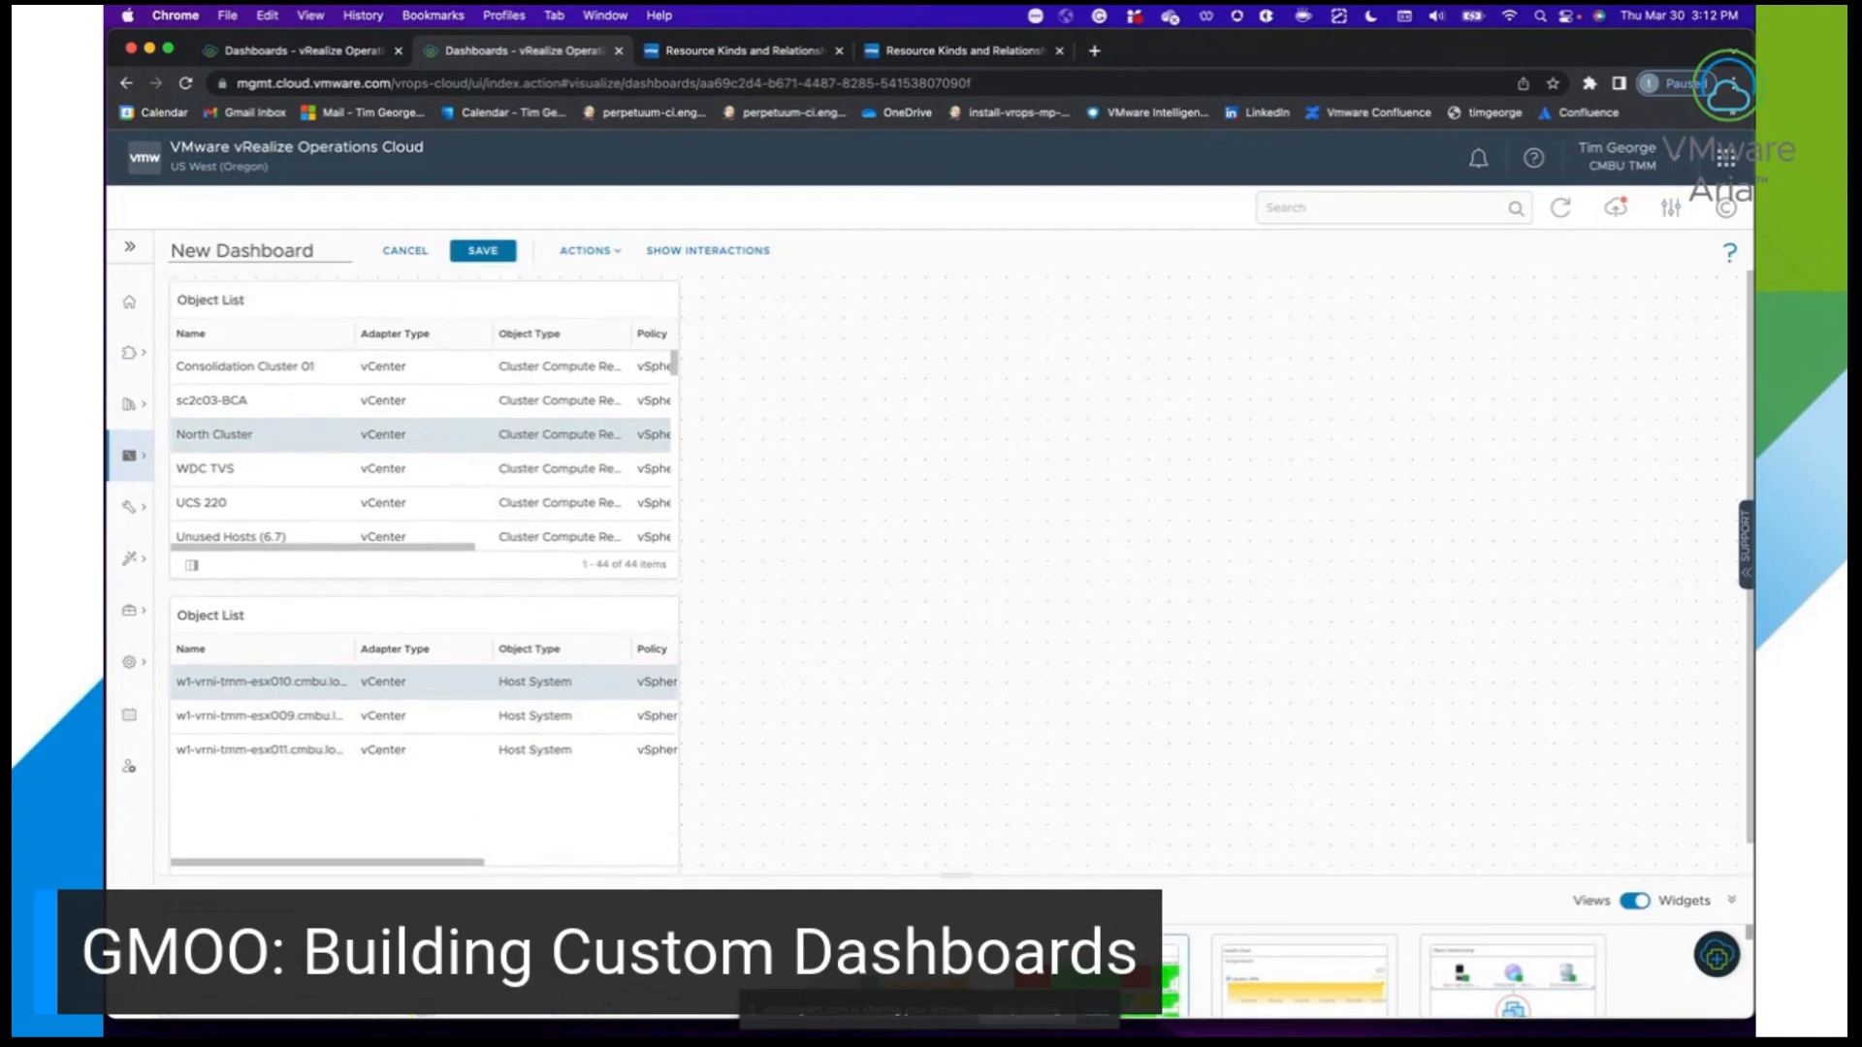
drag(1171, 979, 808, 361)
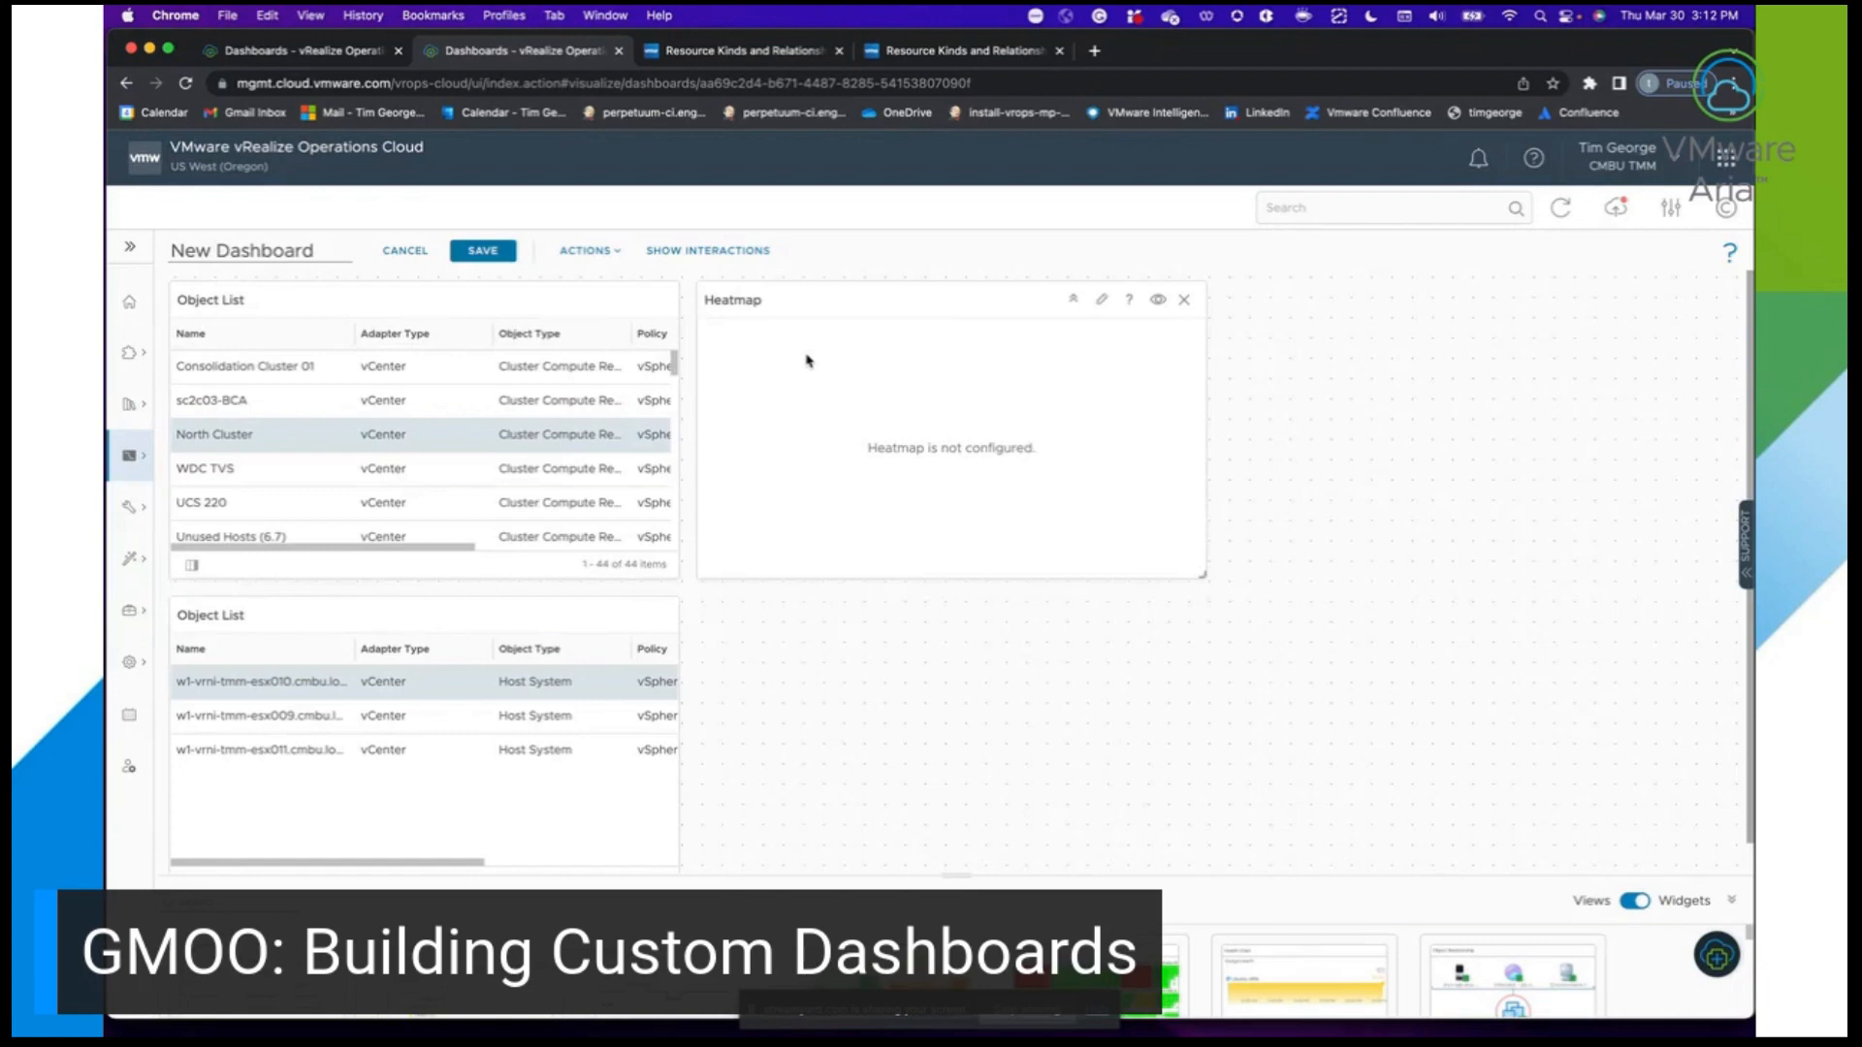
click(485, 717)
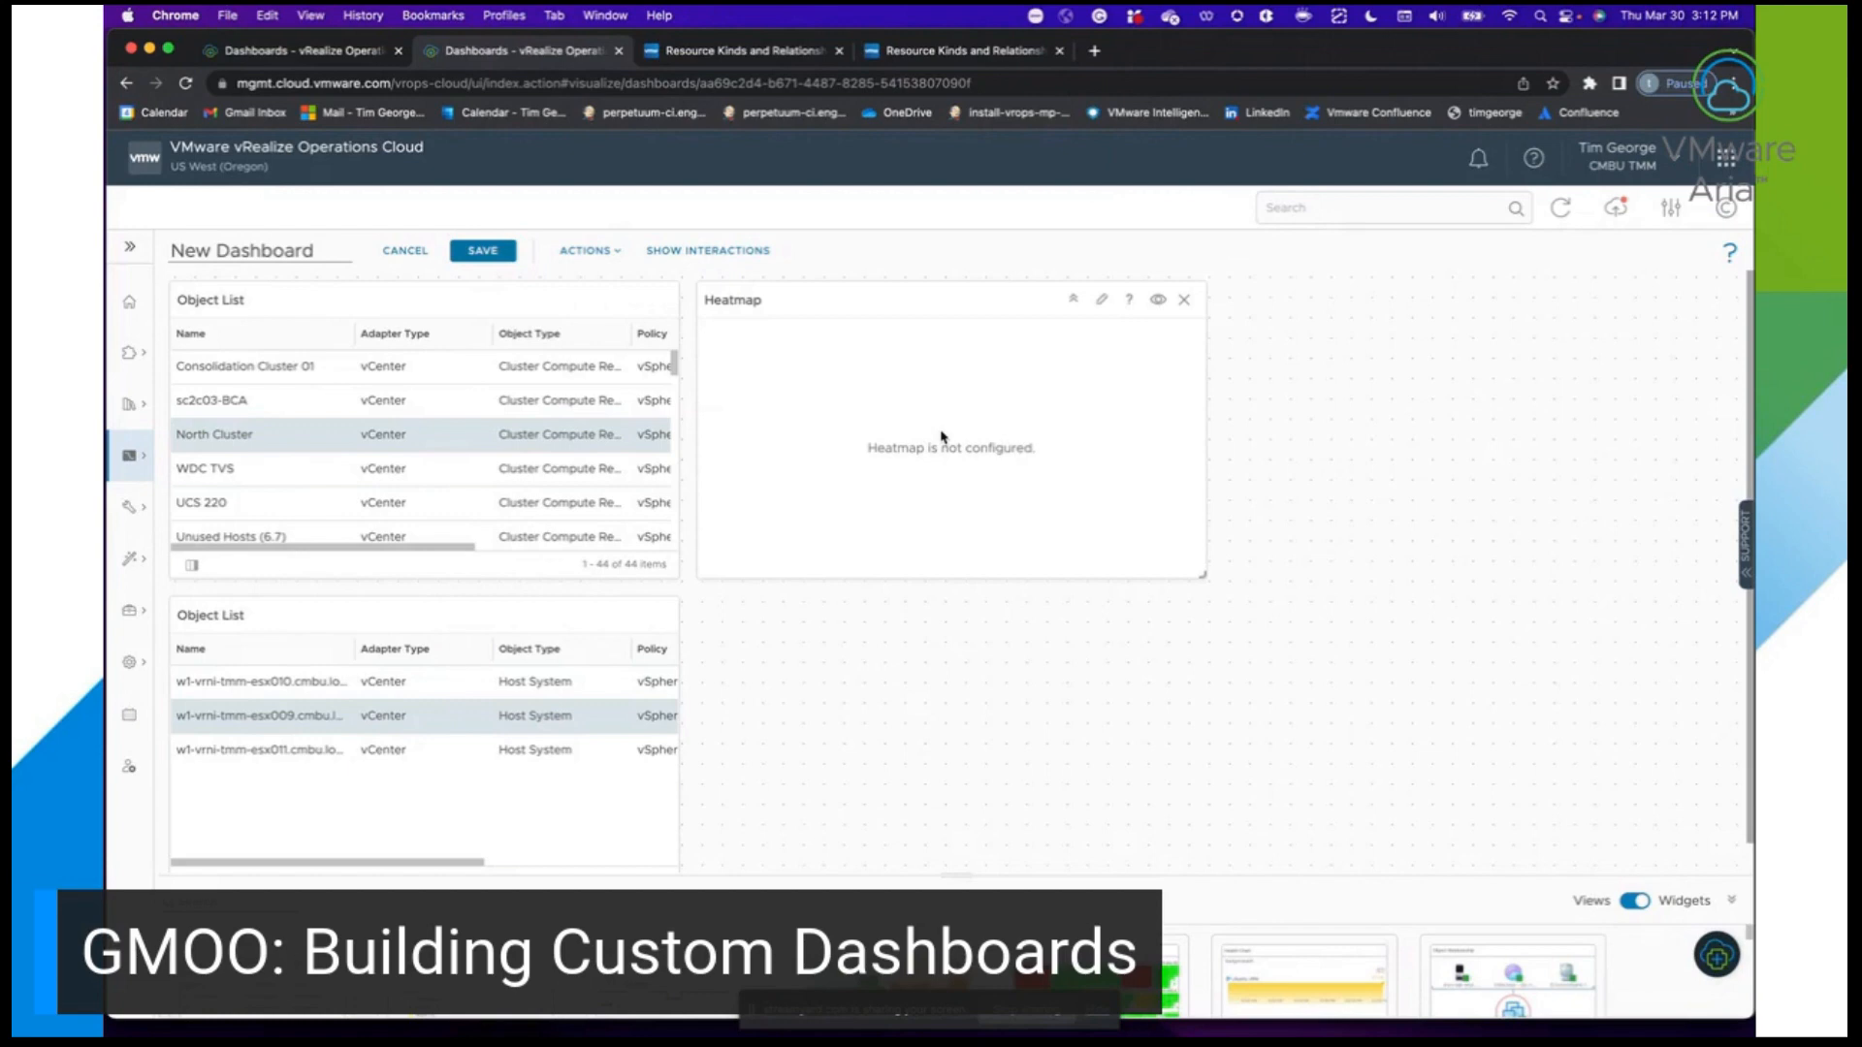
Limit the heatmap's input relationship to Children only and rename the widget Host Heatmap.
click(1103, 307)
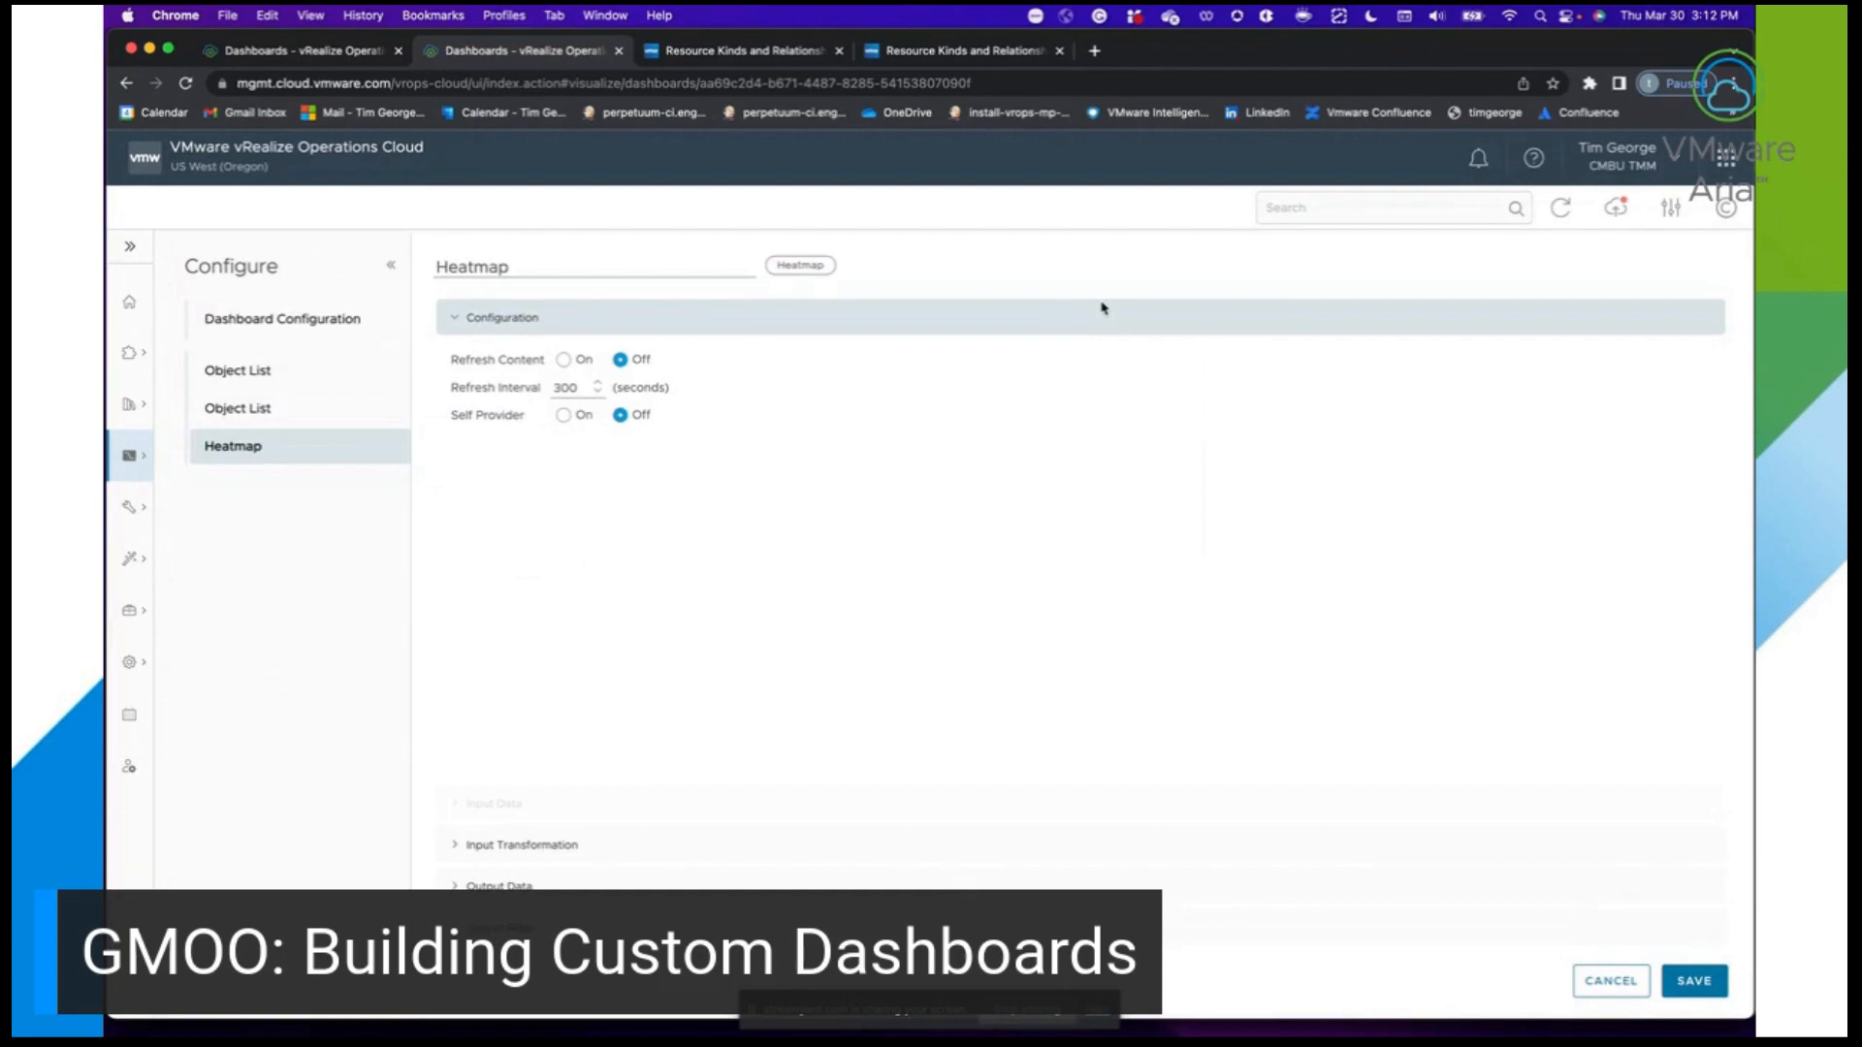
click(599, 840)
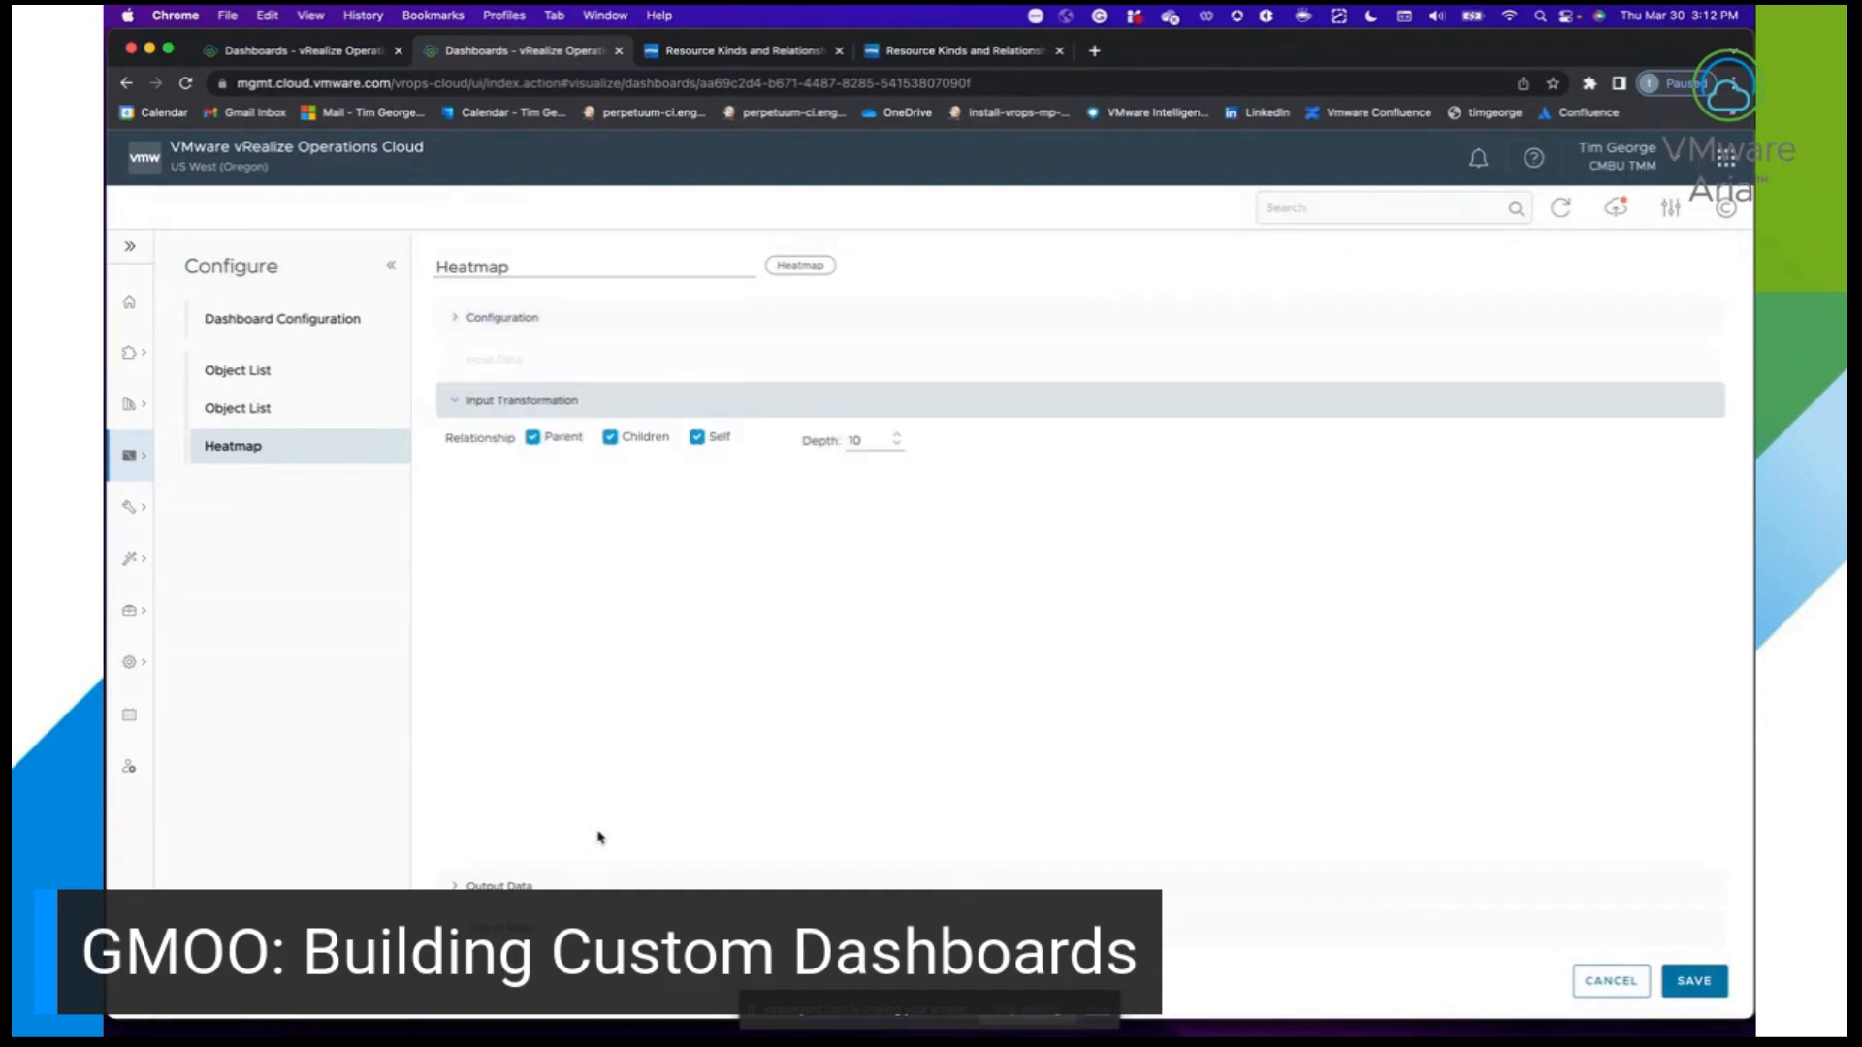
click(532, 438)
click(697, 437)
click(438, 265)
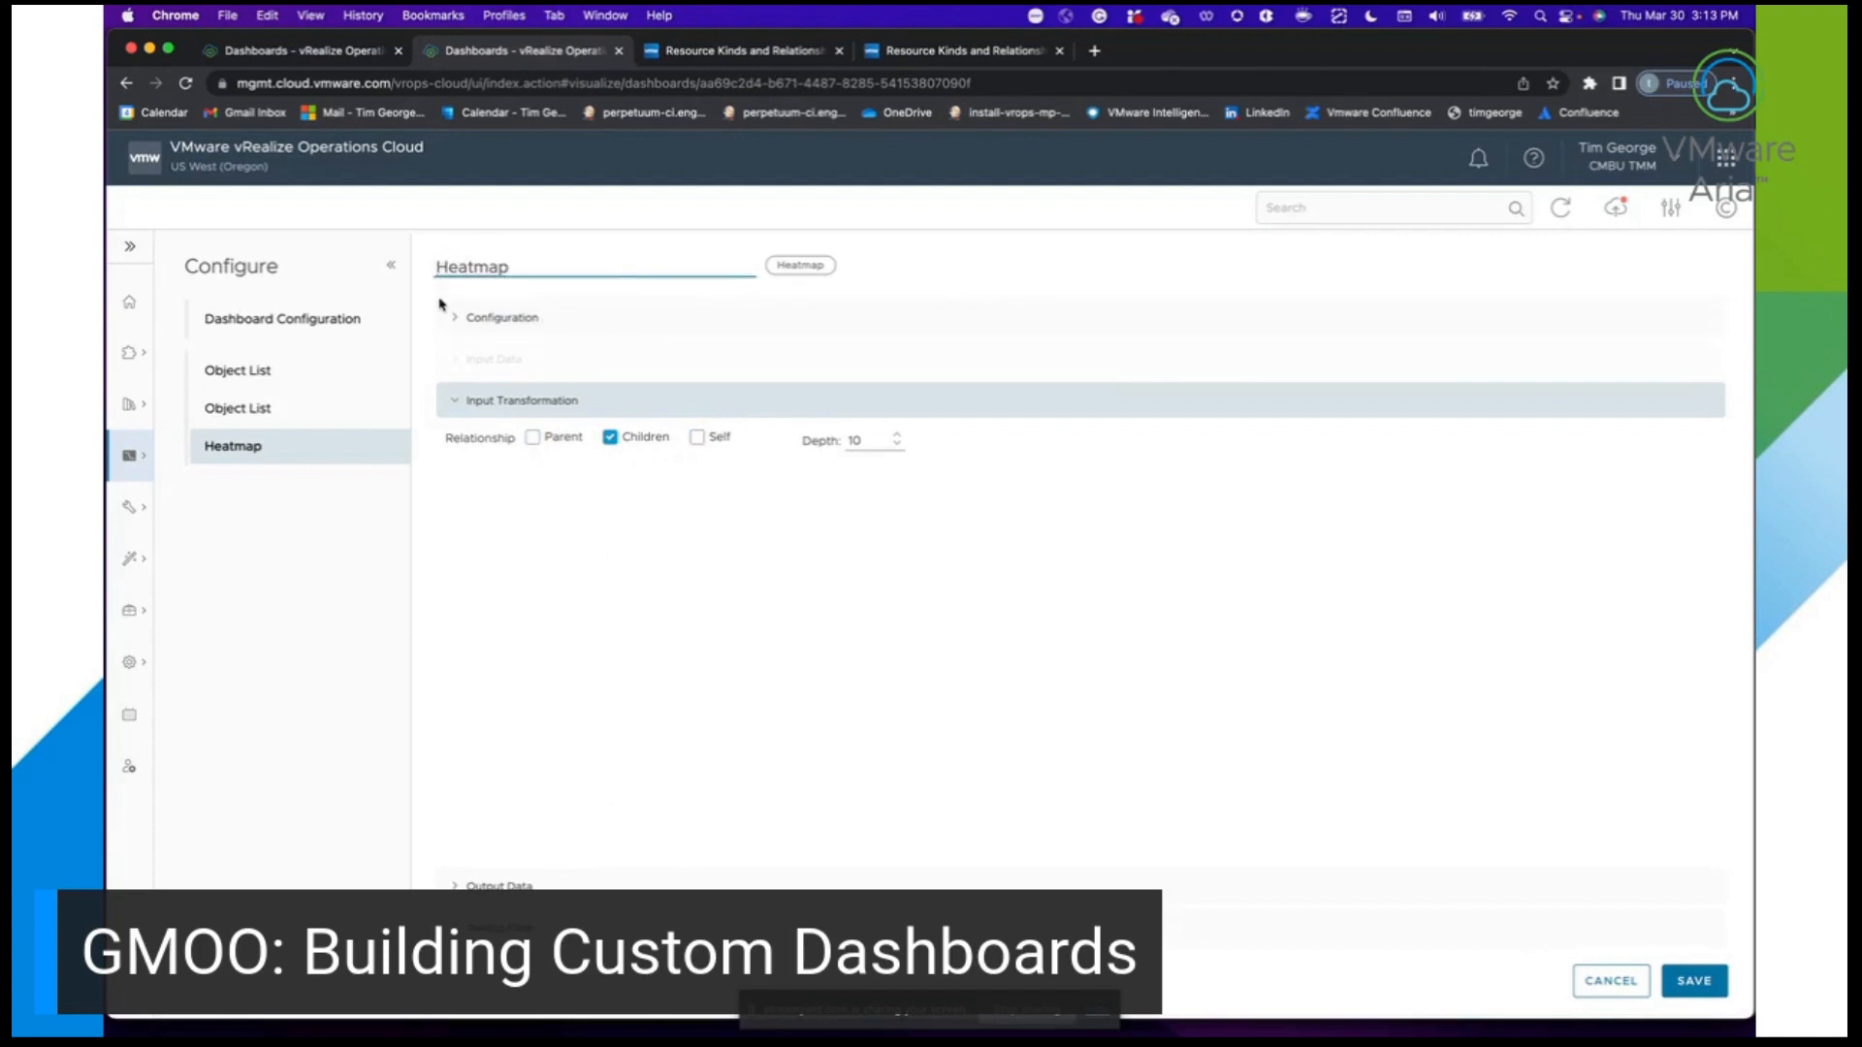
text(Host)
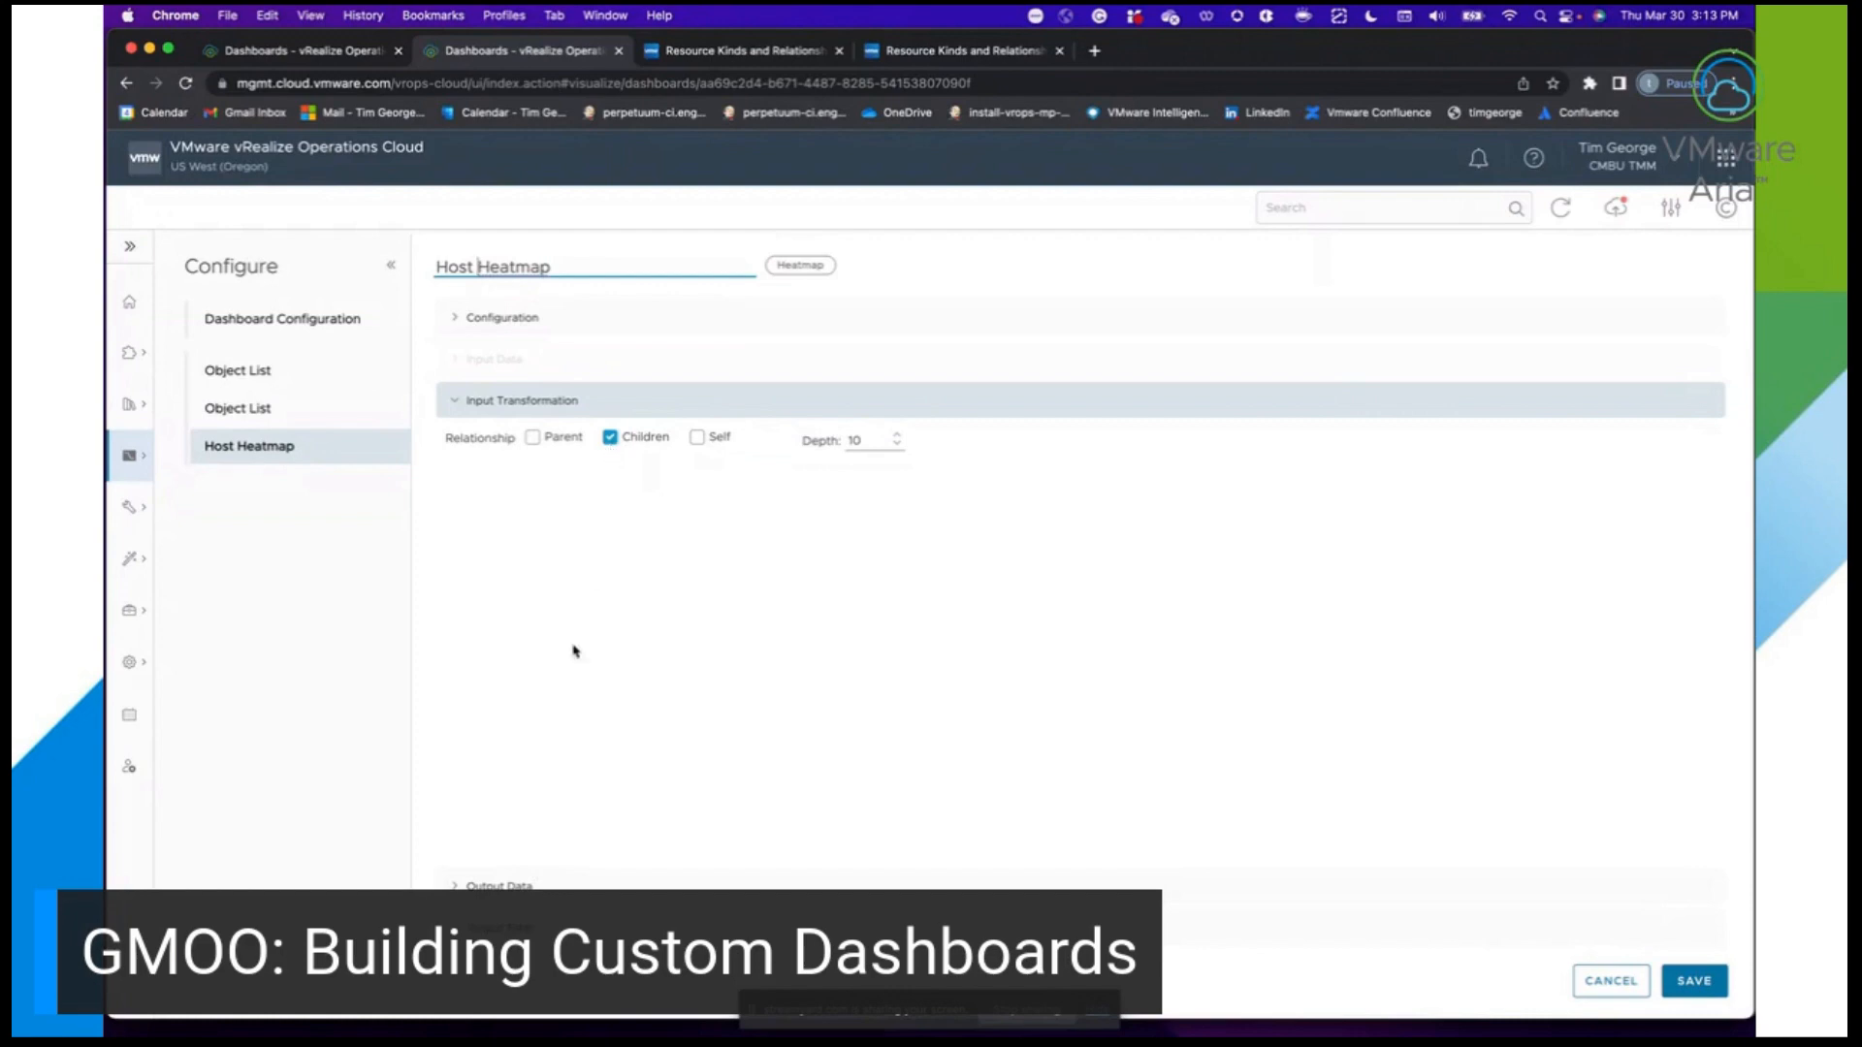
Name the heatmap's output configuration hosts and group it by the vCenter Cluster Compute Resource type.
click(520, 884)
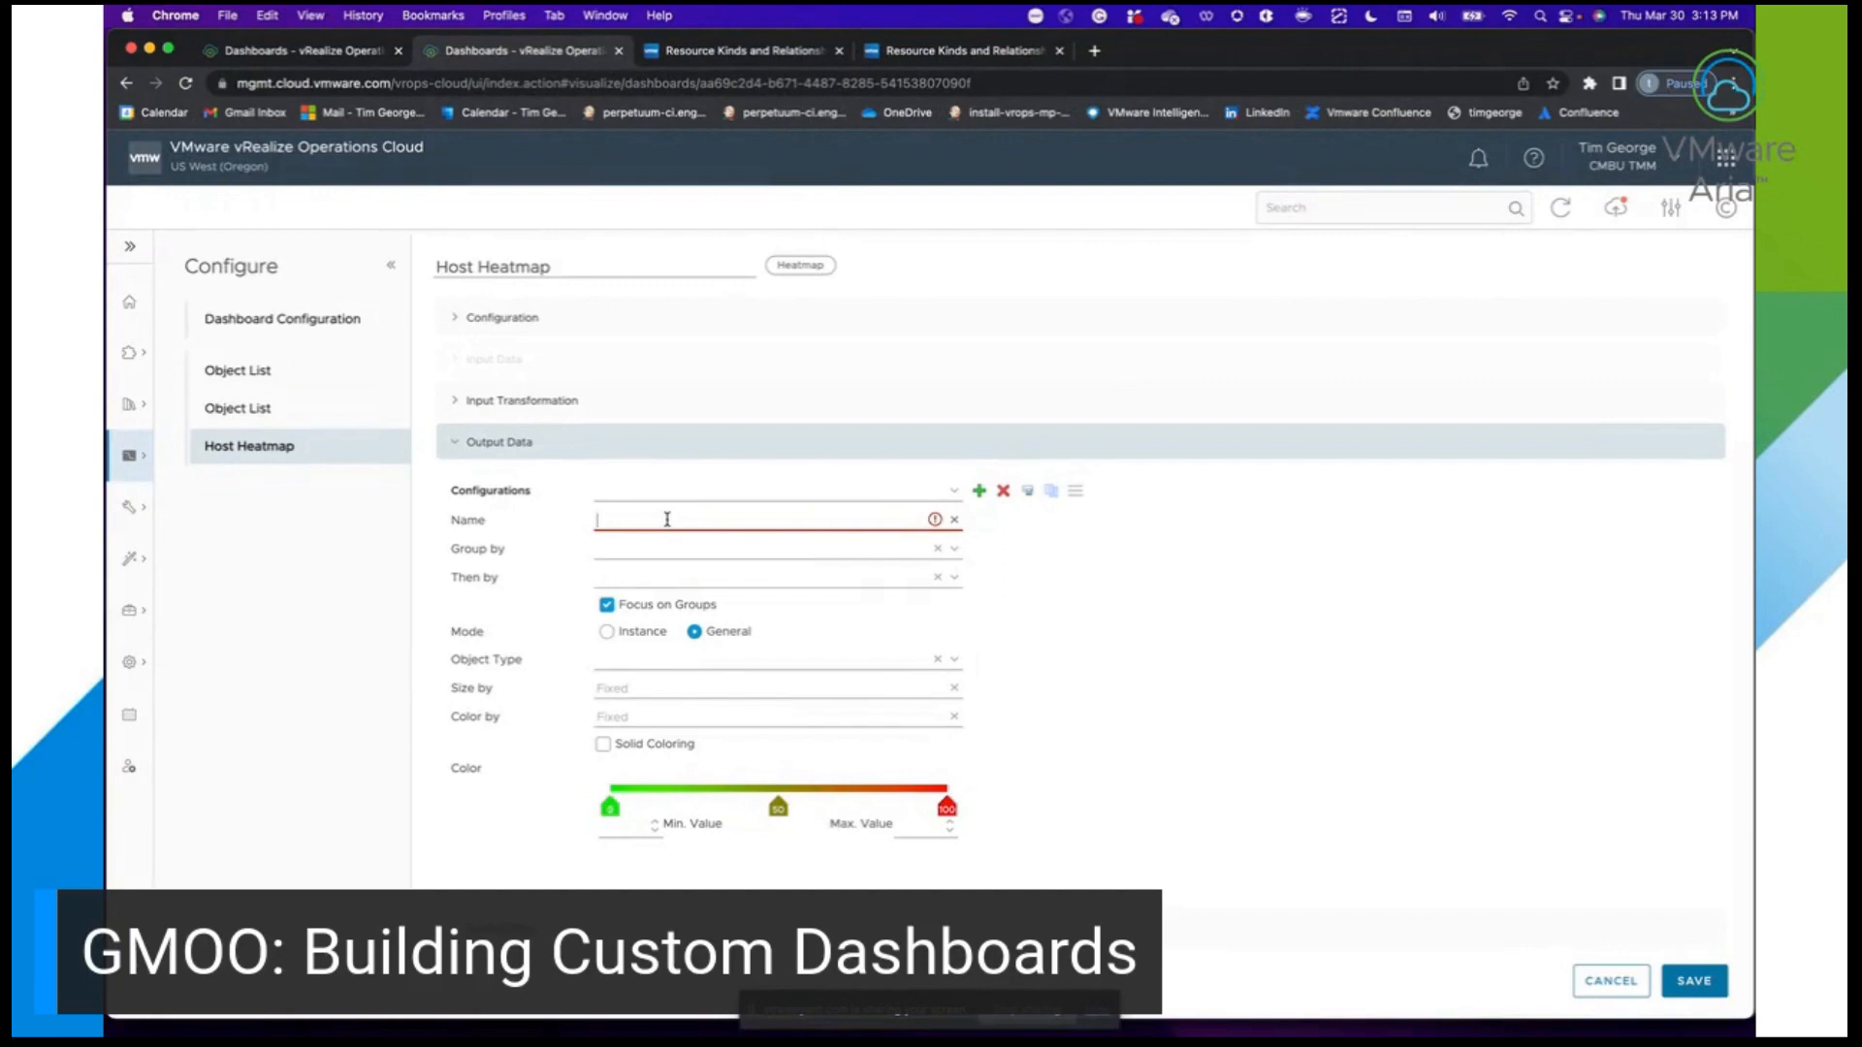
text(hosts)
click(790, 551)
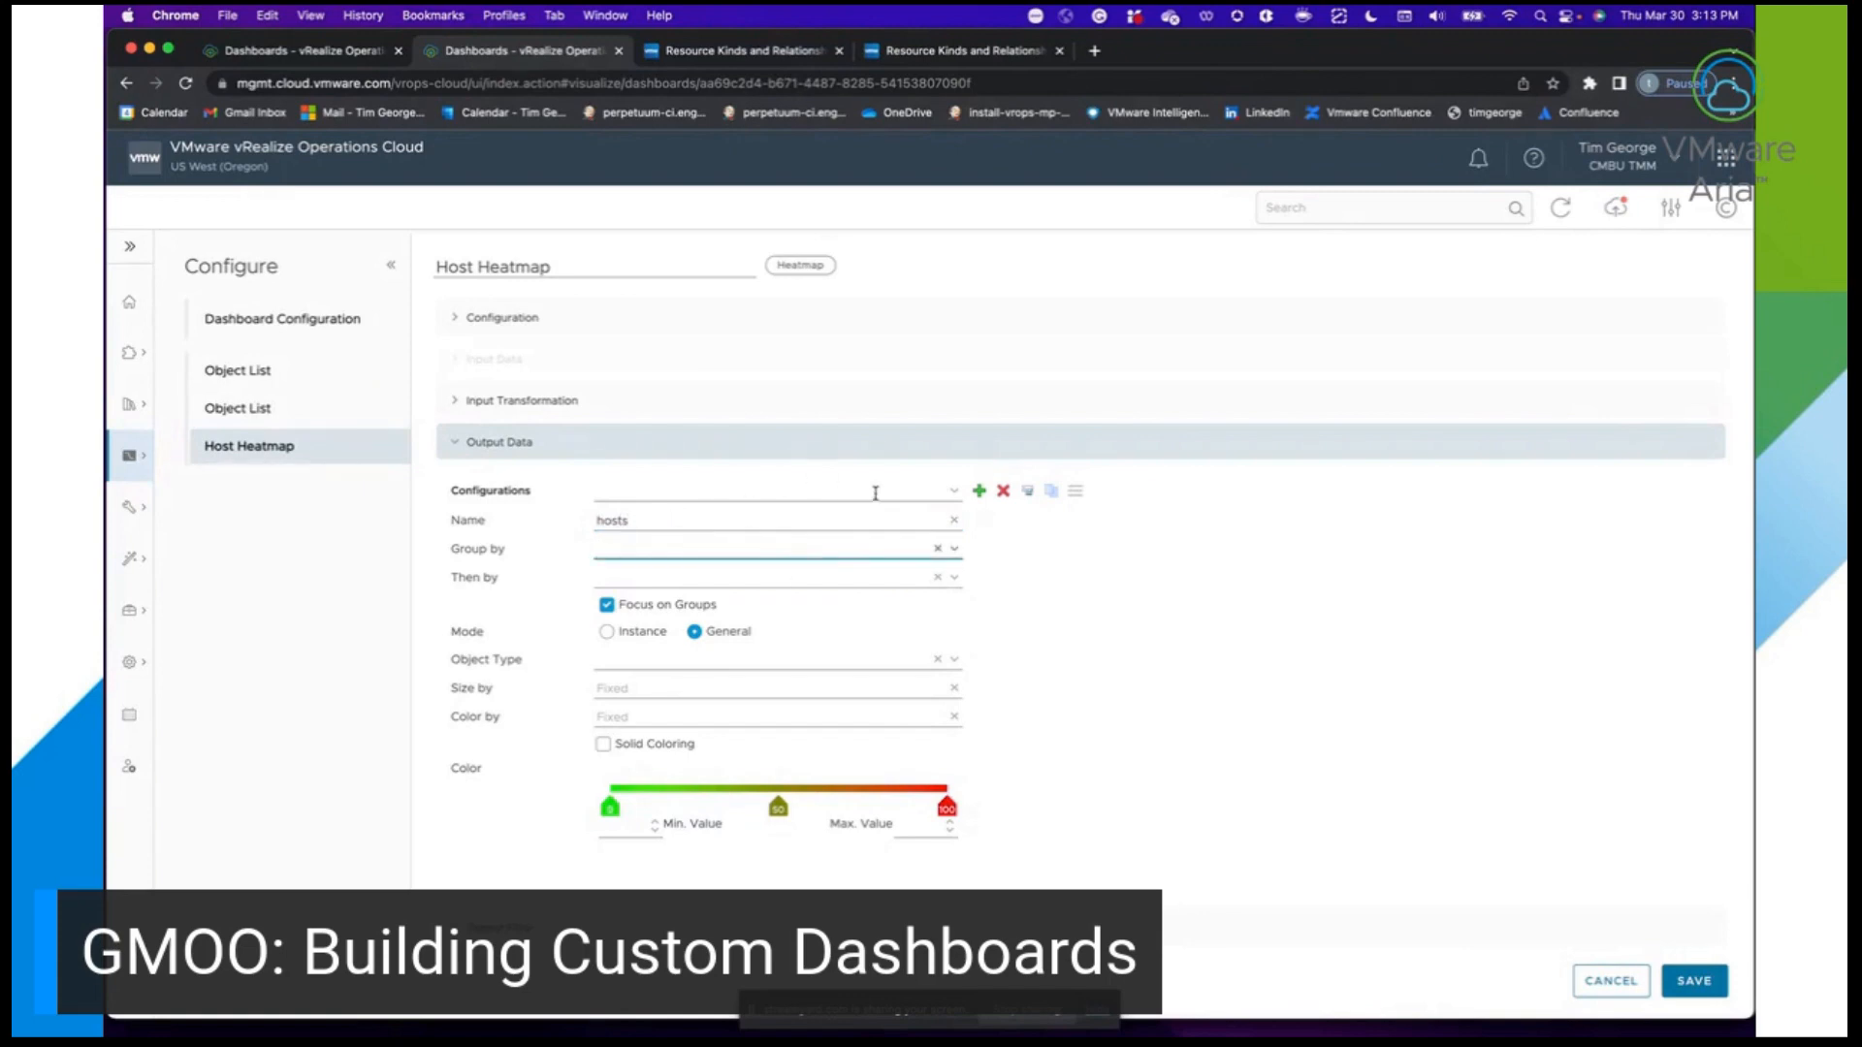
click(957, 496)
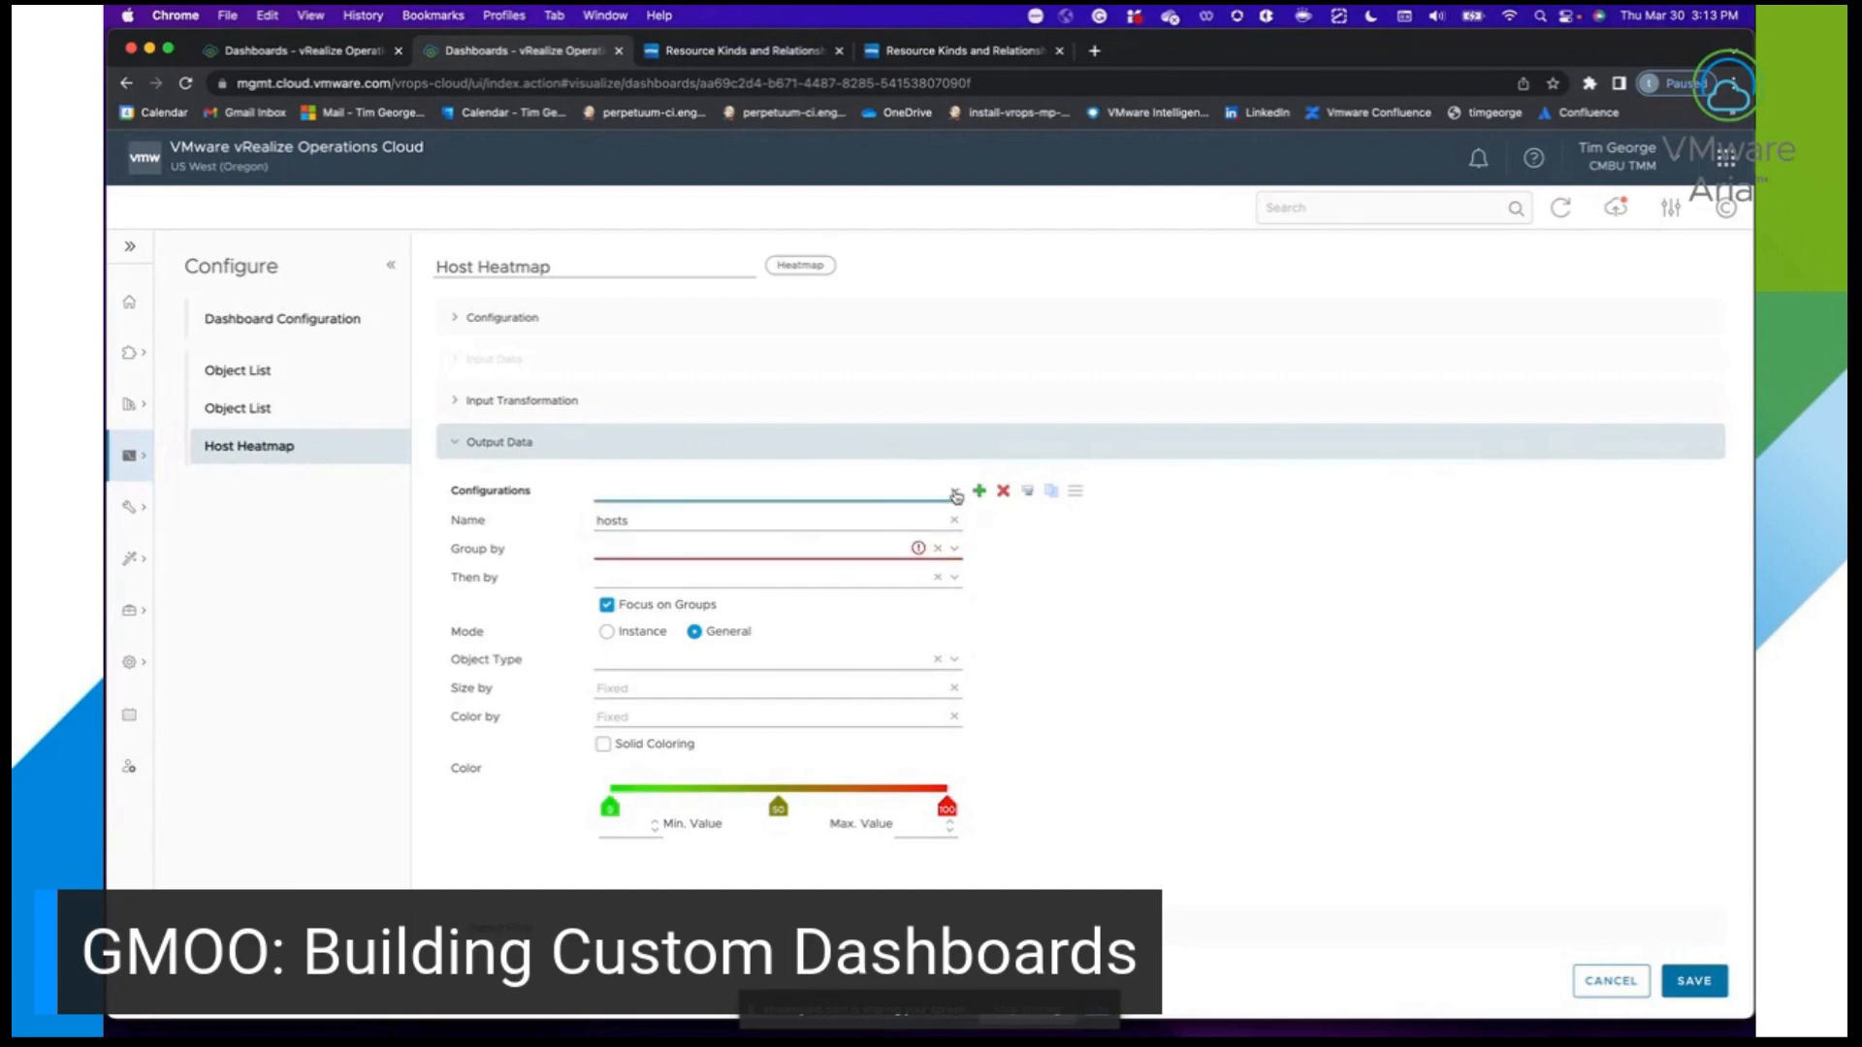
click(749, 519)
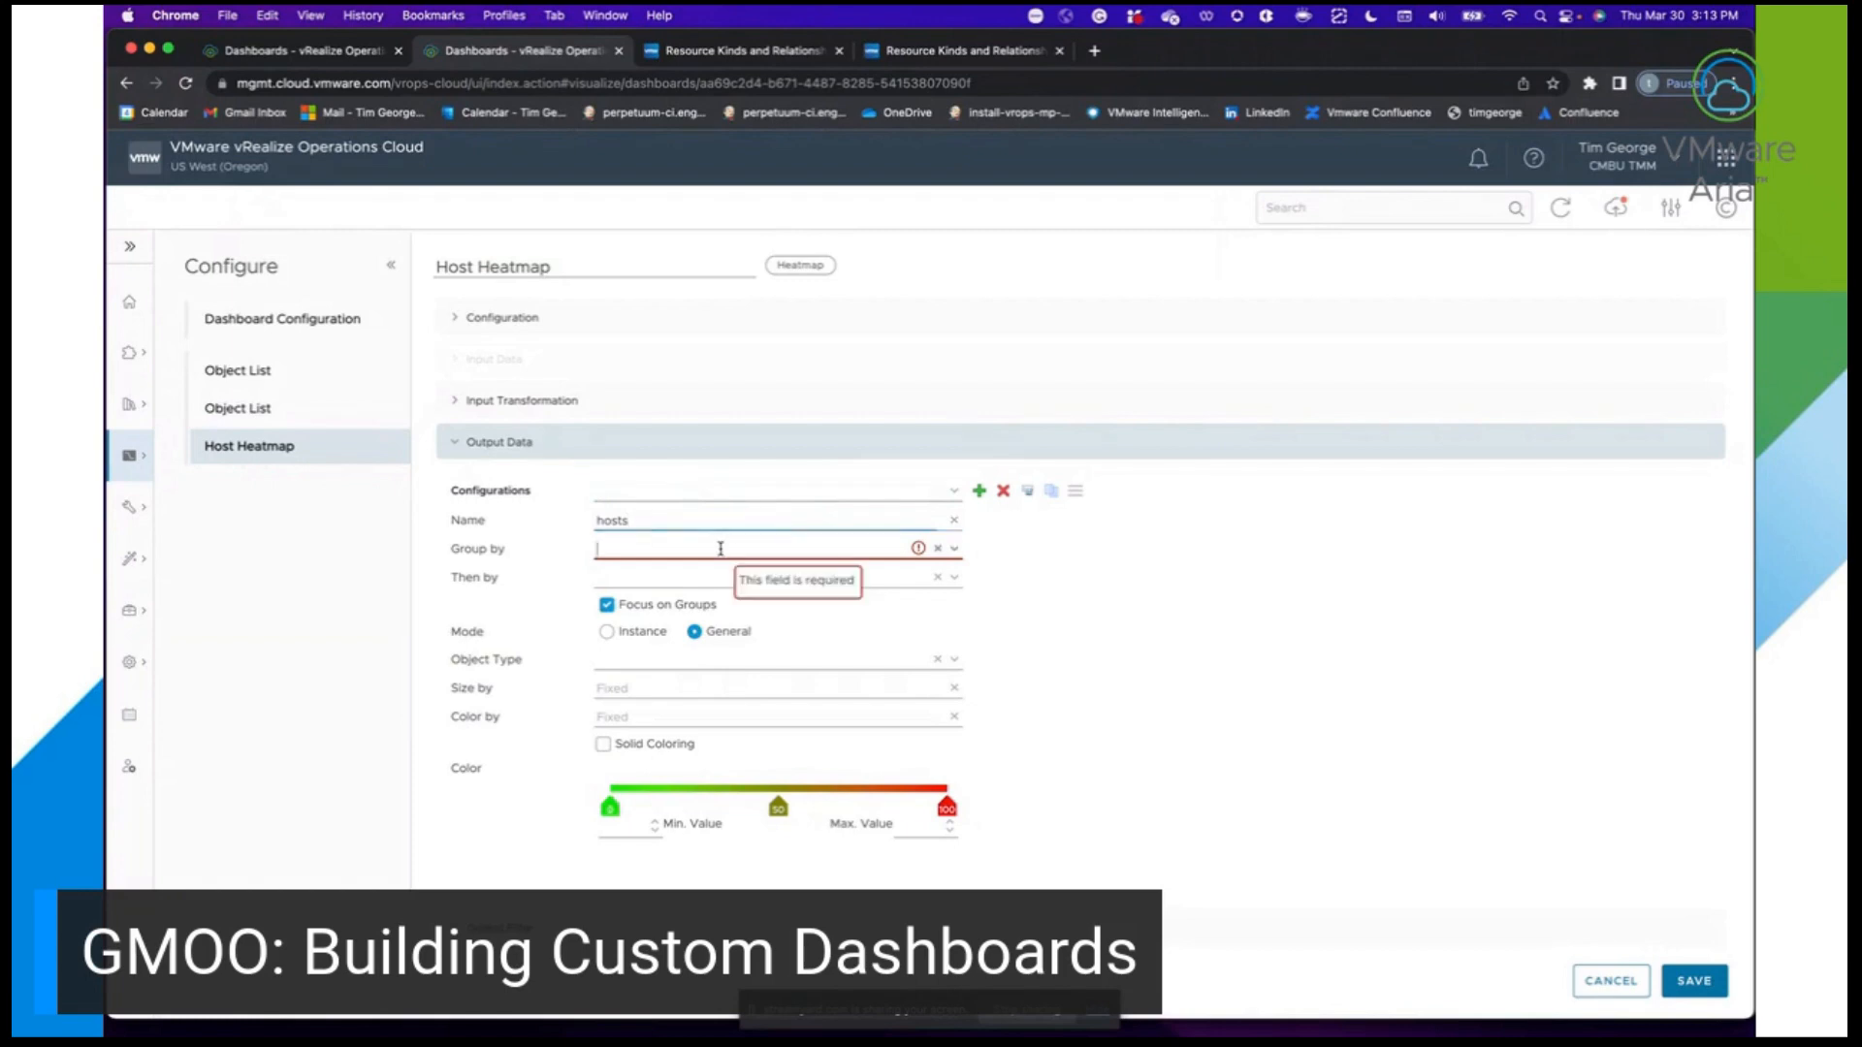
click(721, 549)
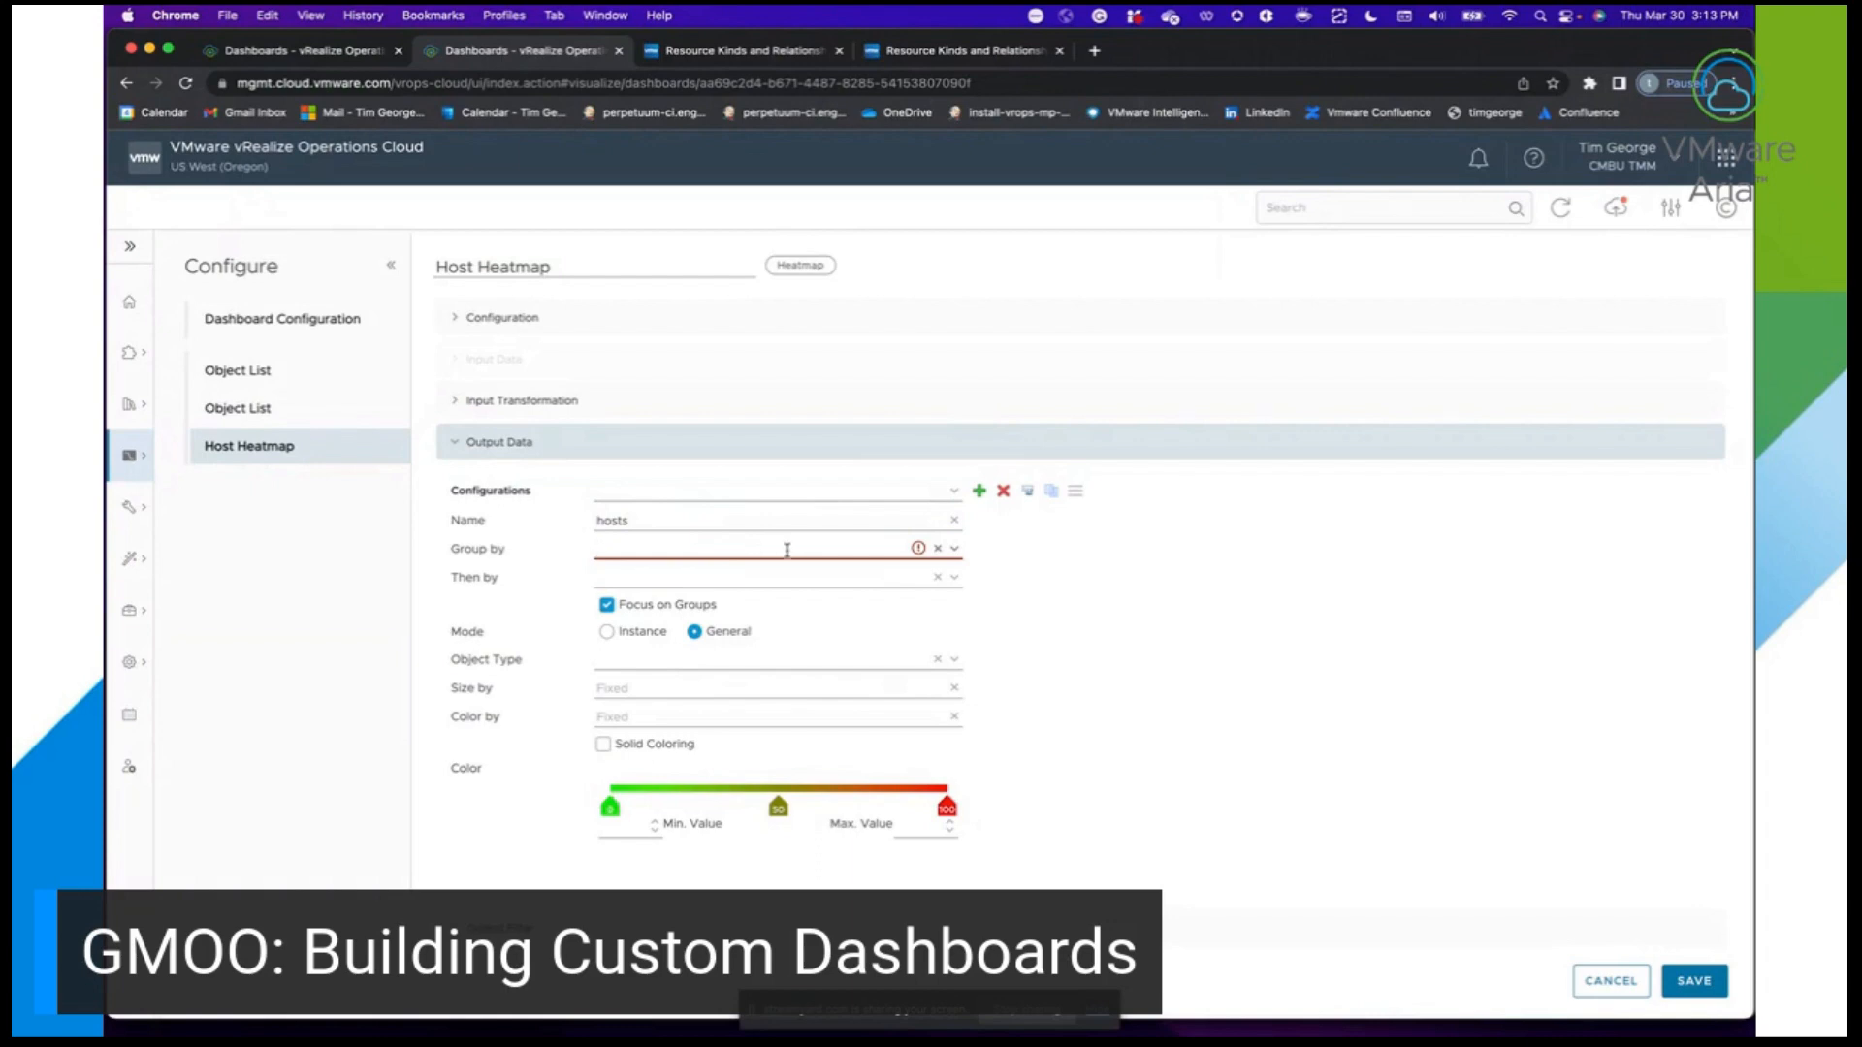
text(clus)
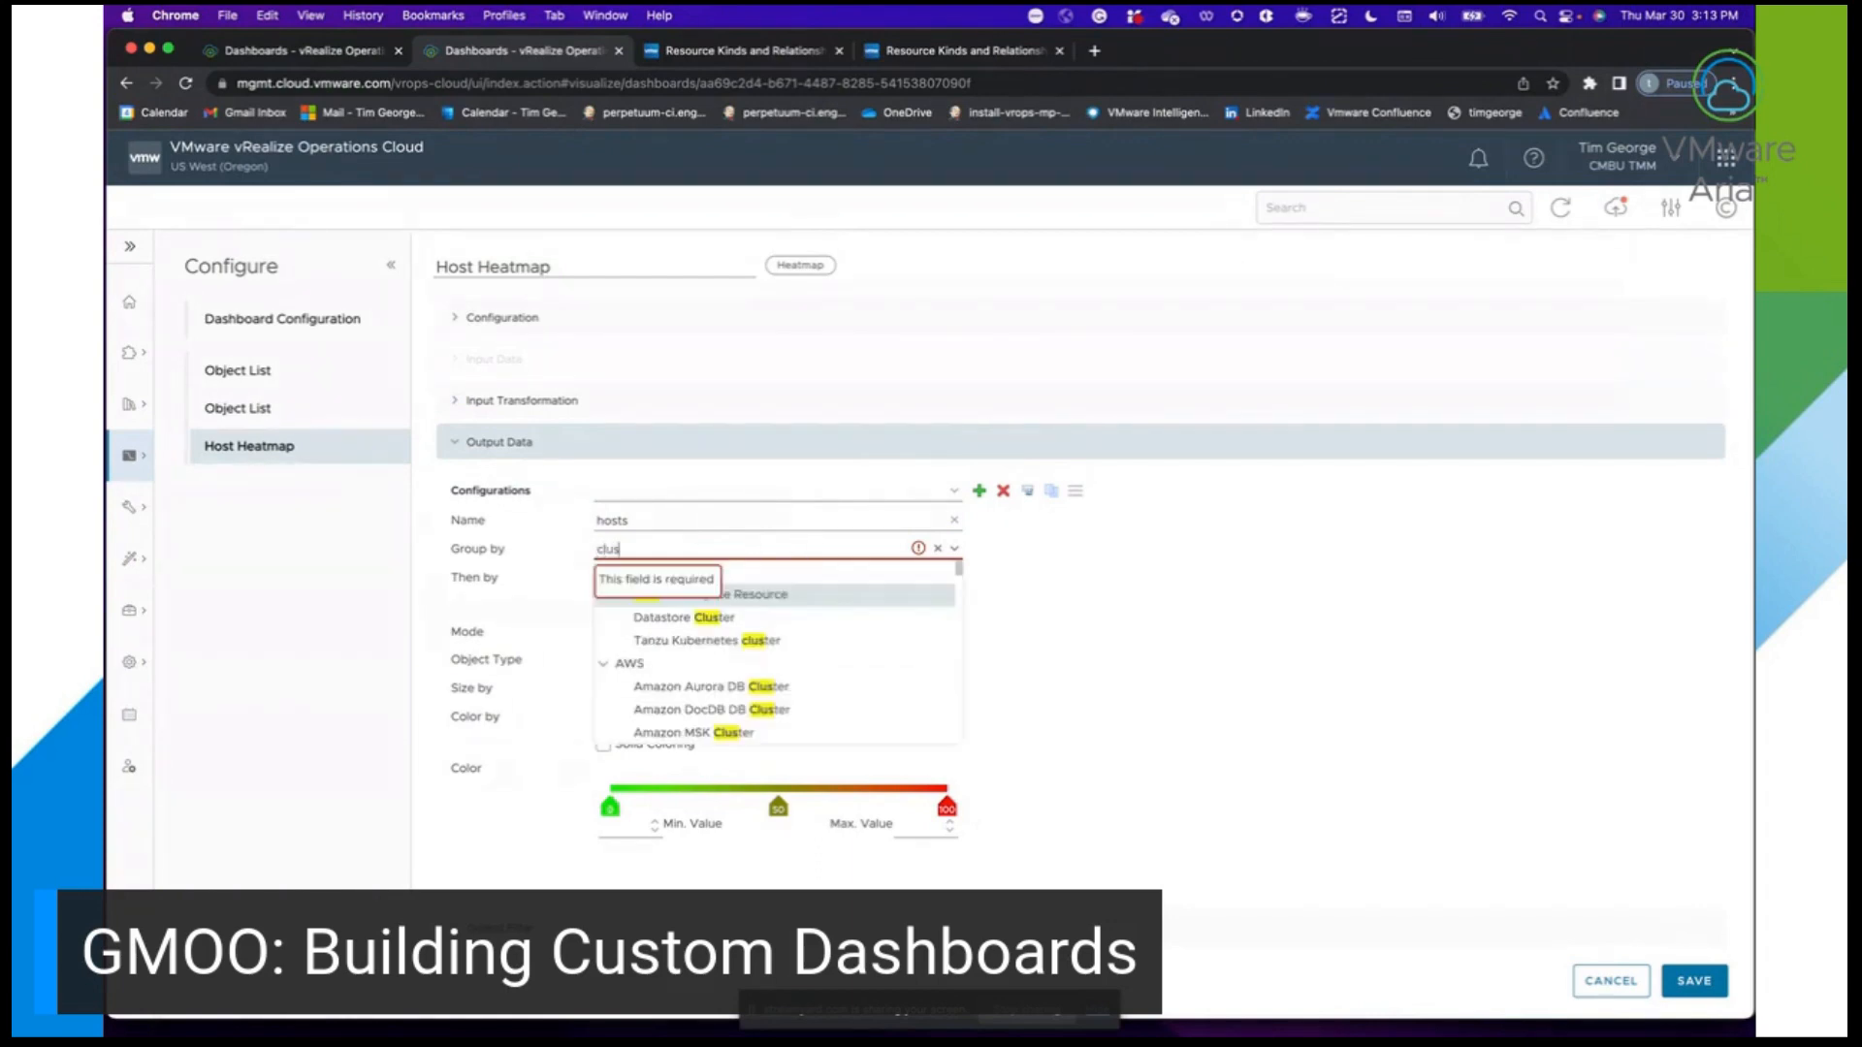
text(ter)
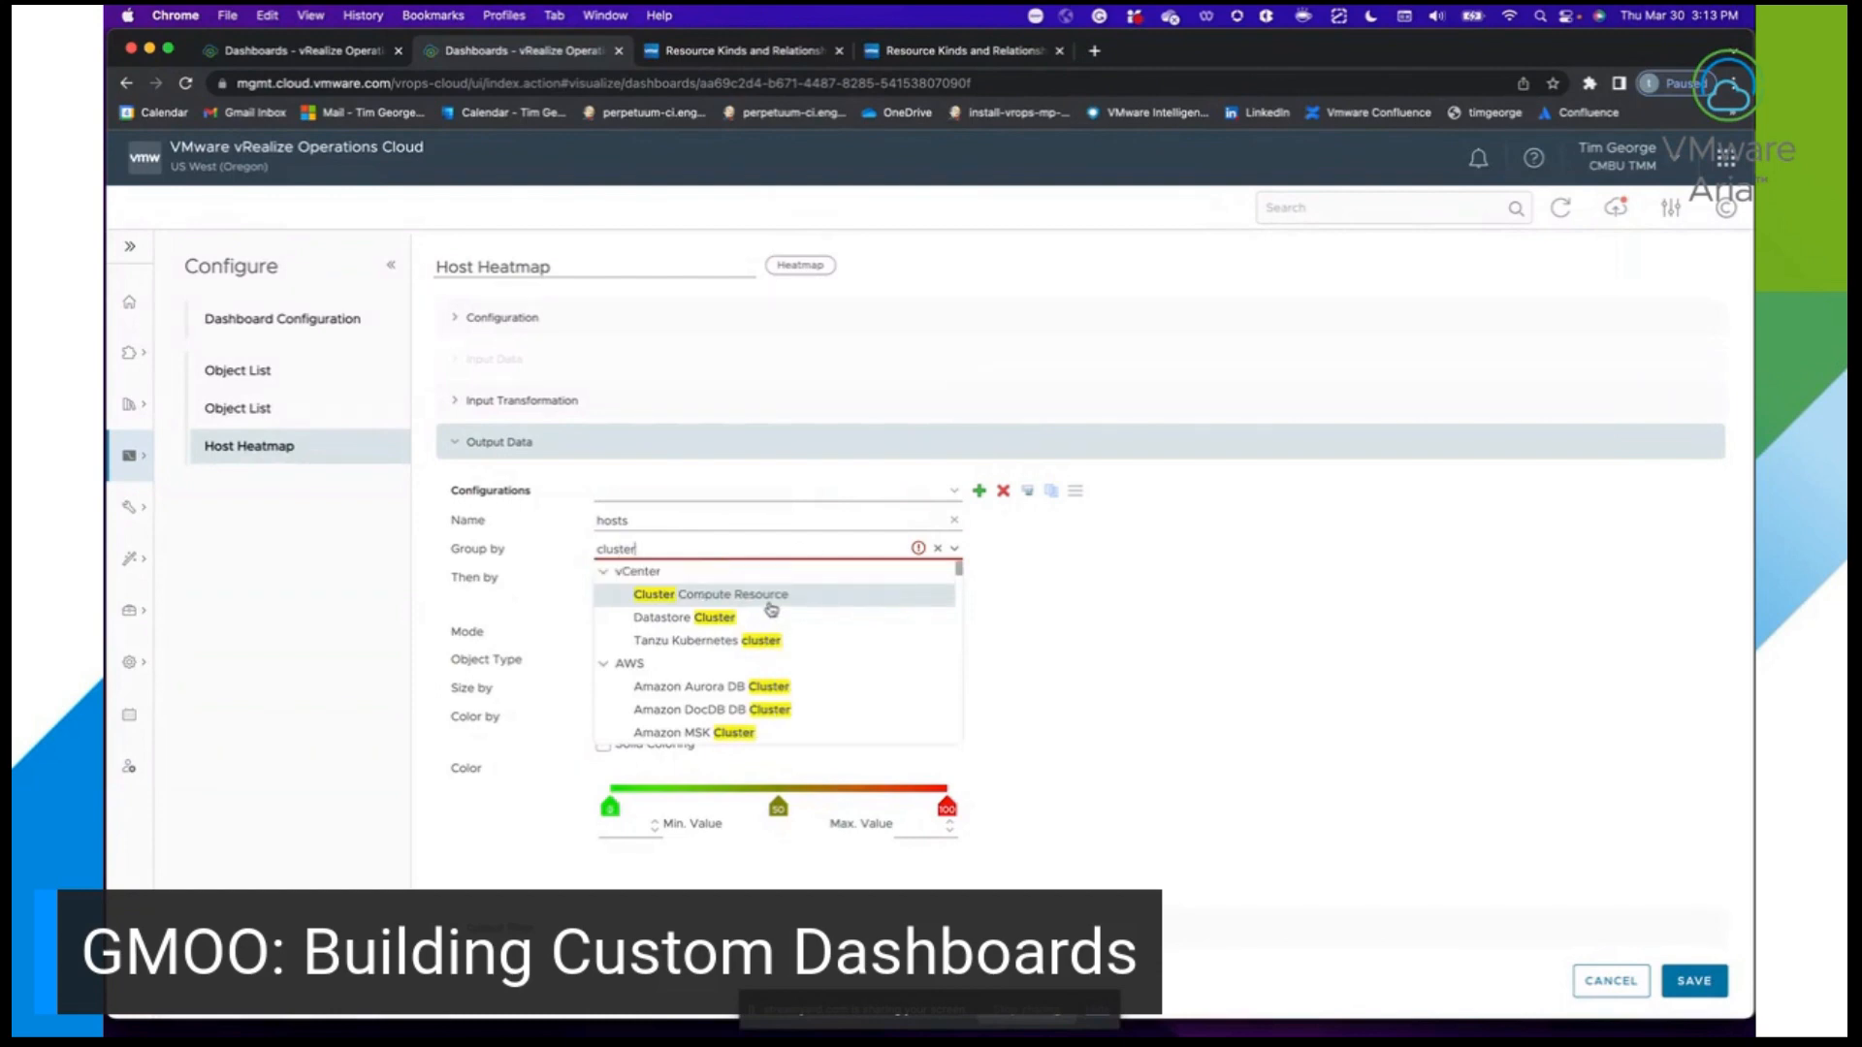
click(771, 609)
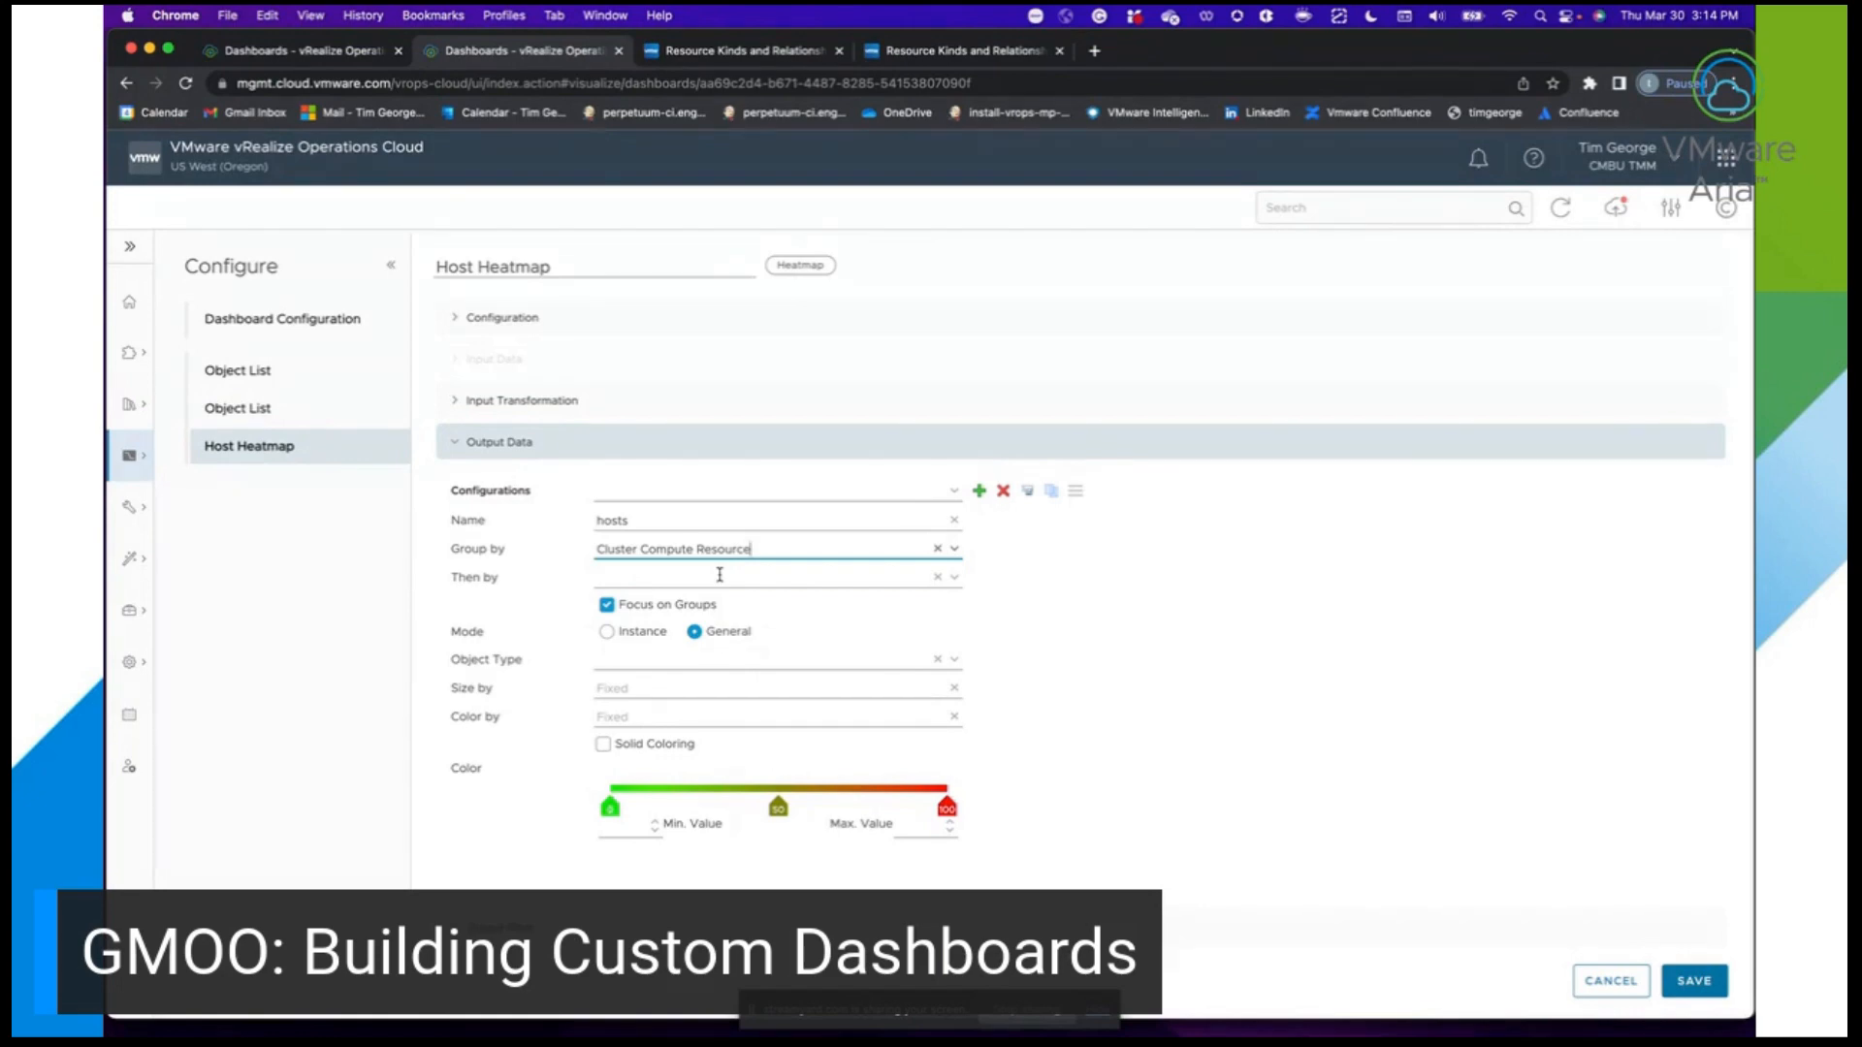
Set the heatmap's object type to the vCenter Host System.
click(751, 659)
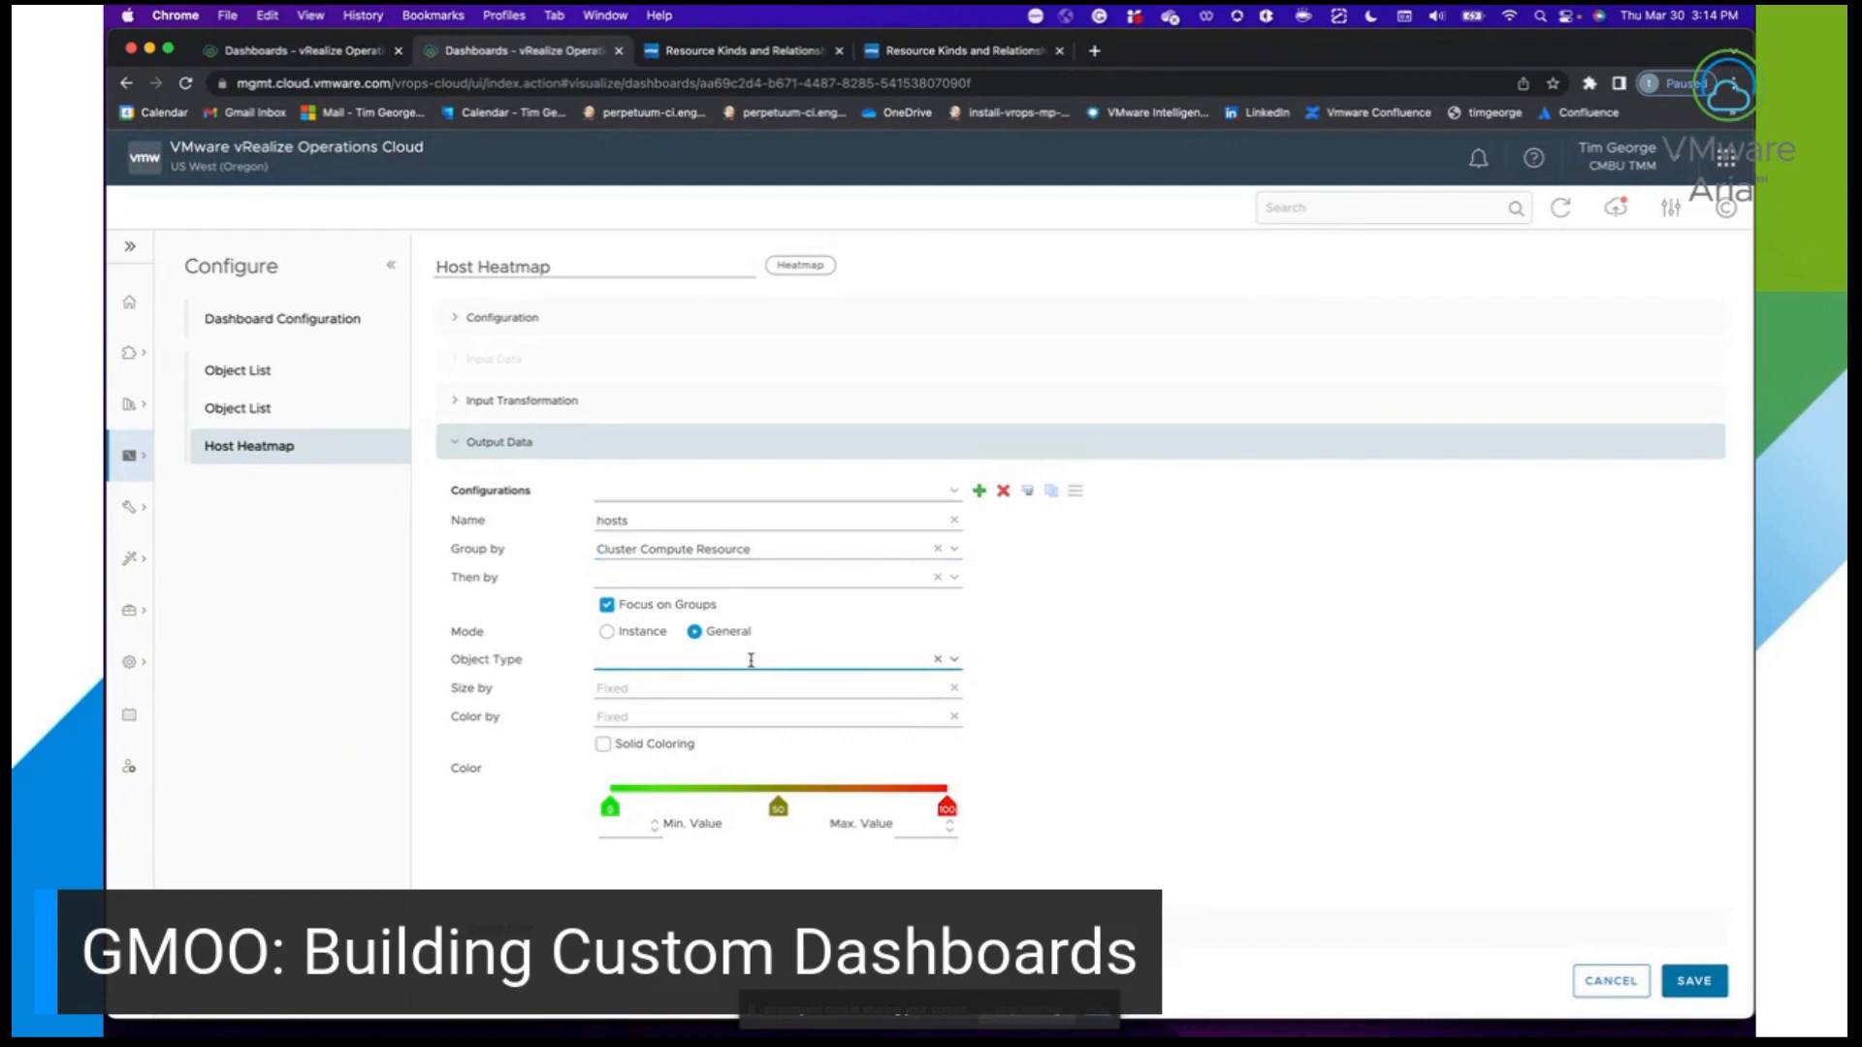
text(ho)
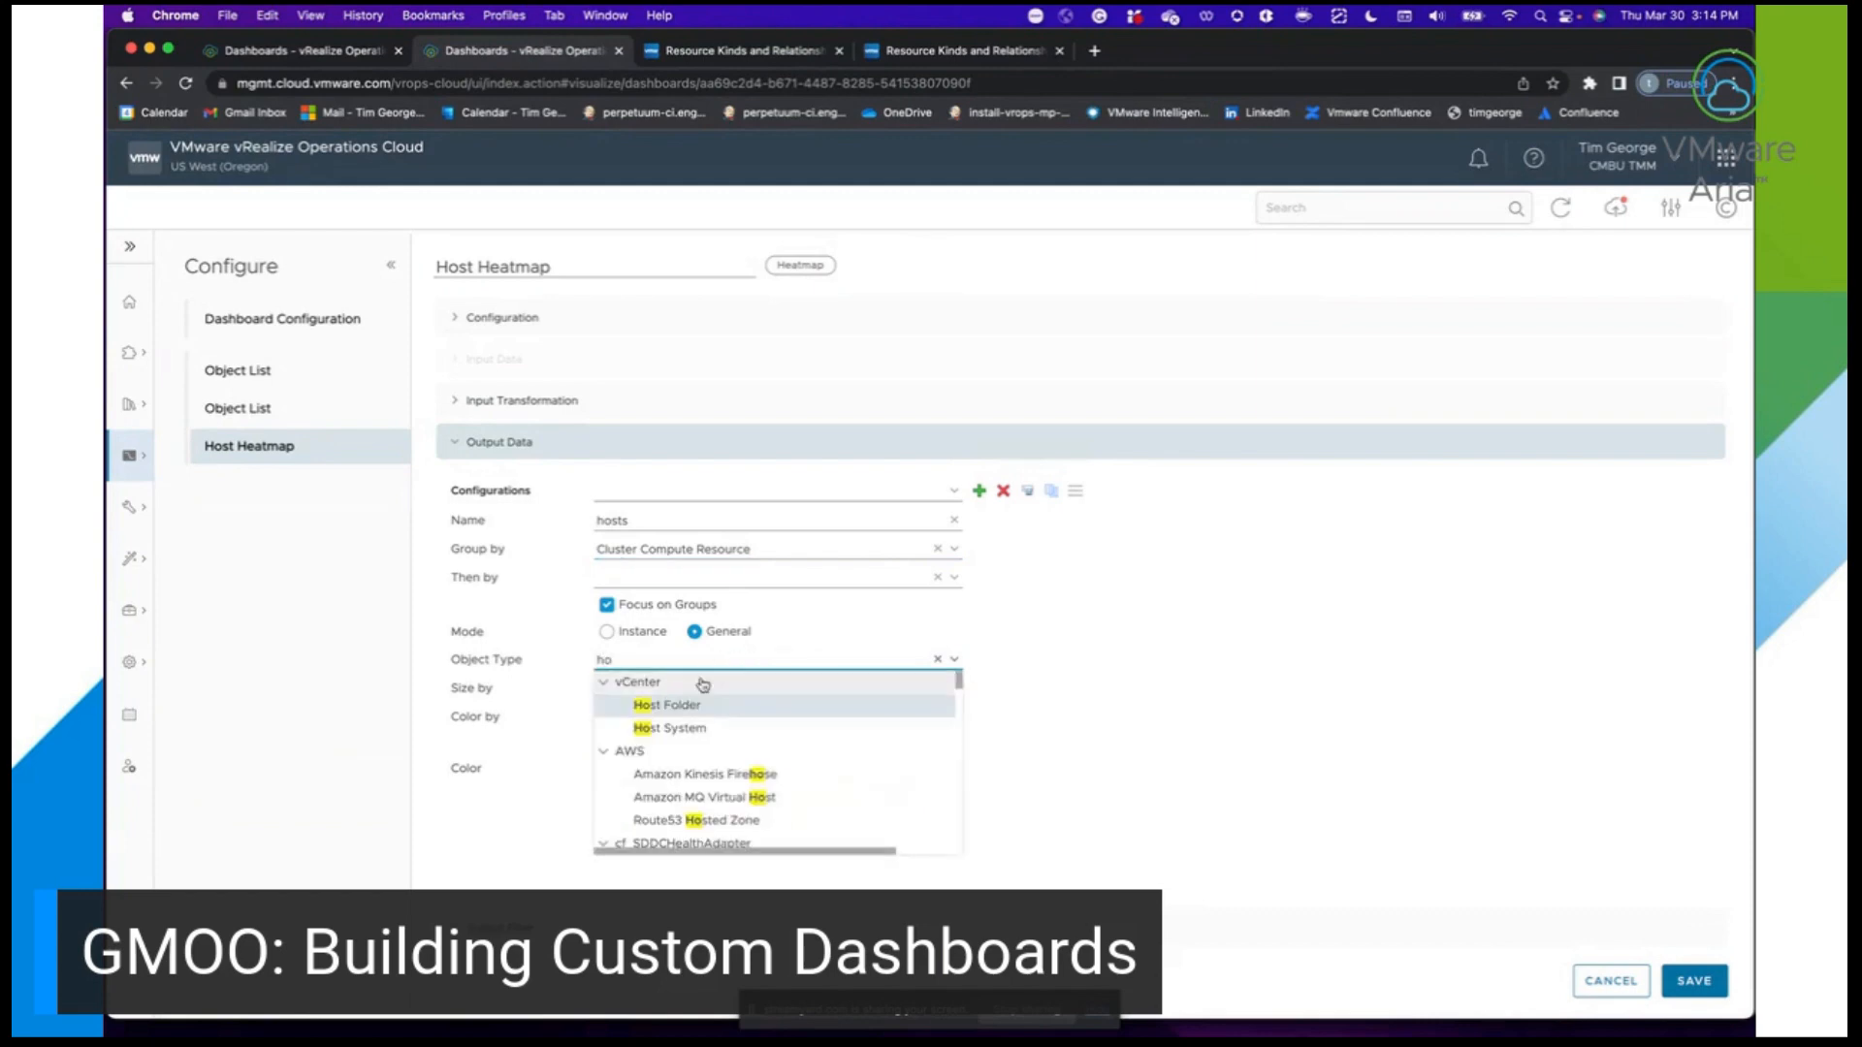
click(686, 729)
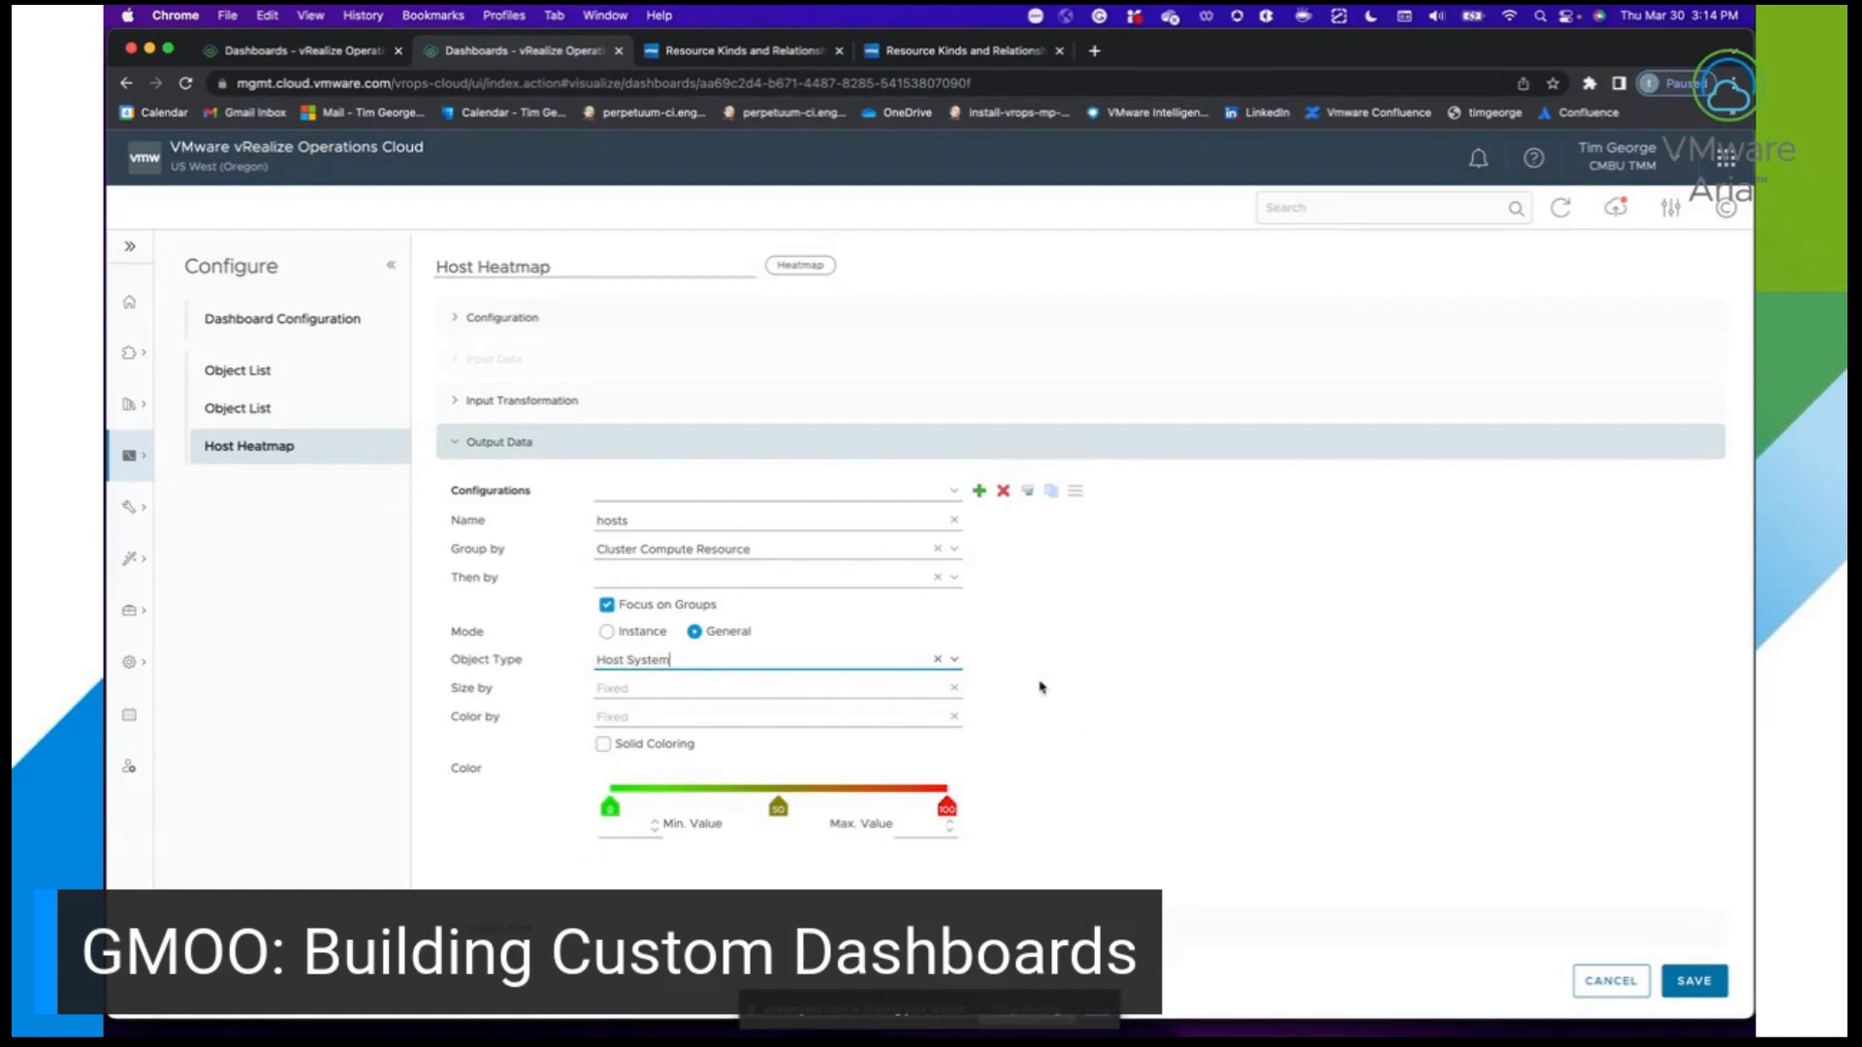
Size the heatmap by the CPU metric Demand (%).
click(759, 689)
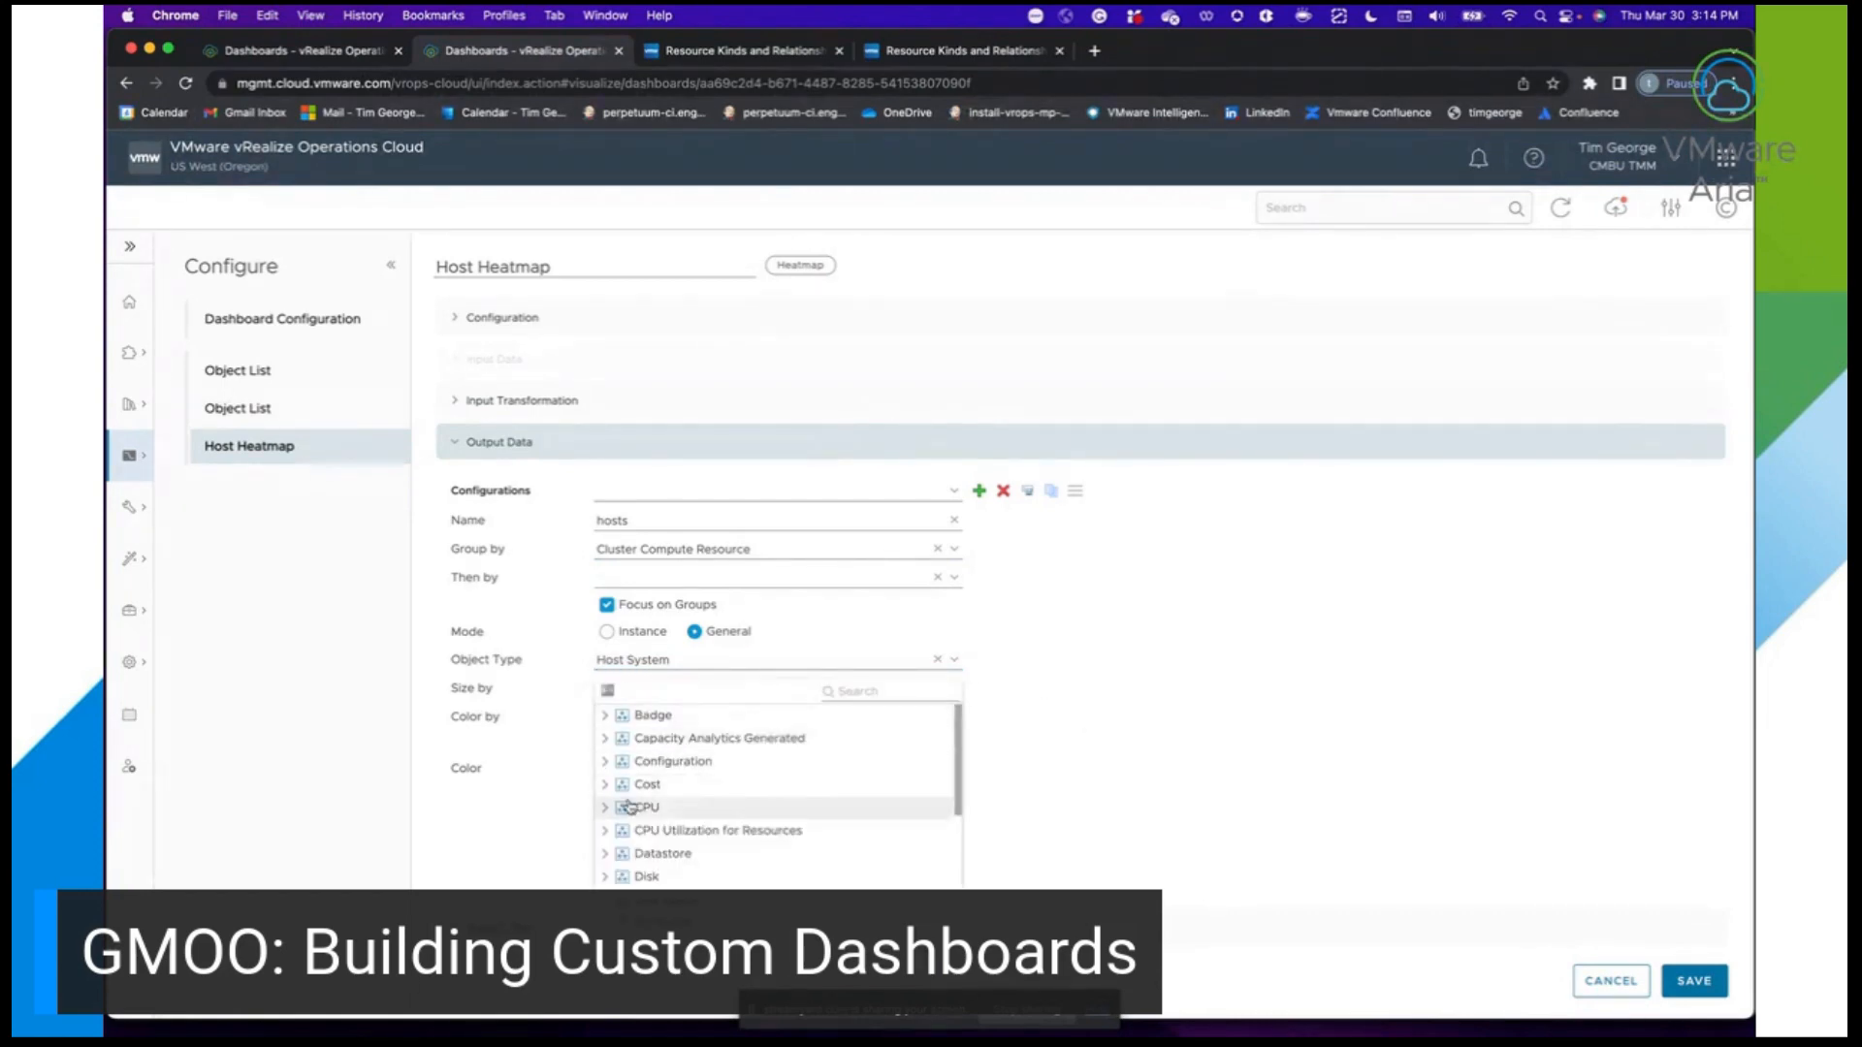
click(605, 716)
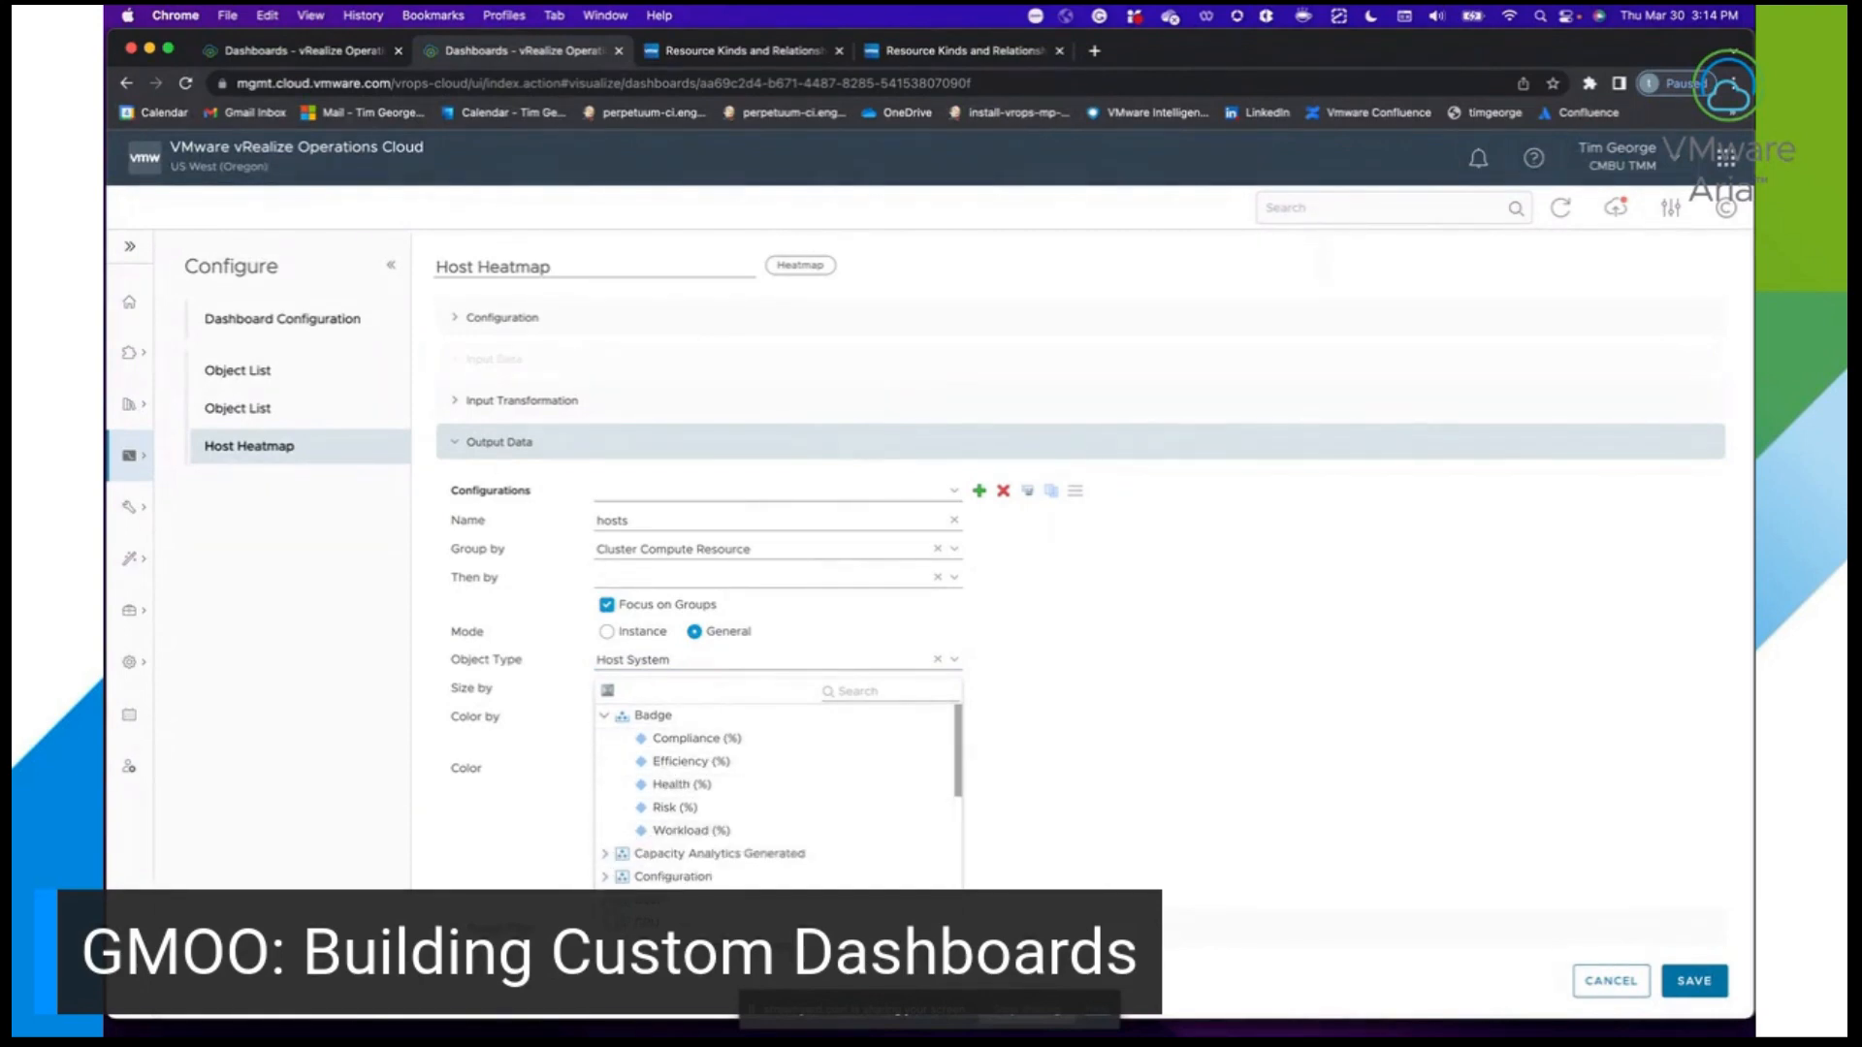
scroll(731, 800, down, 15)
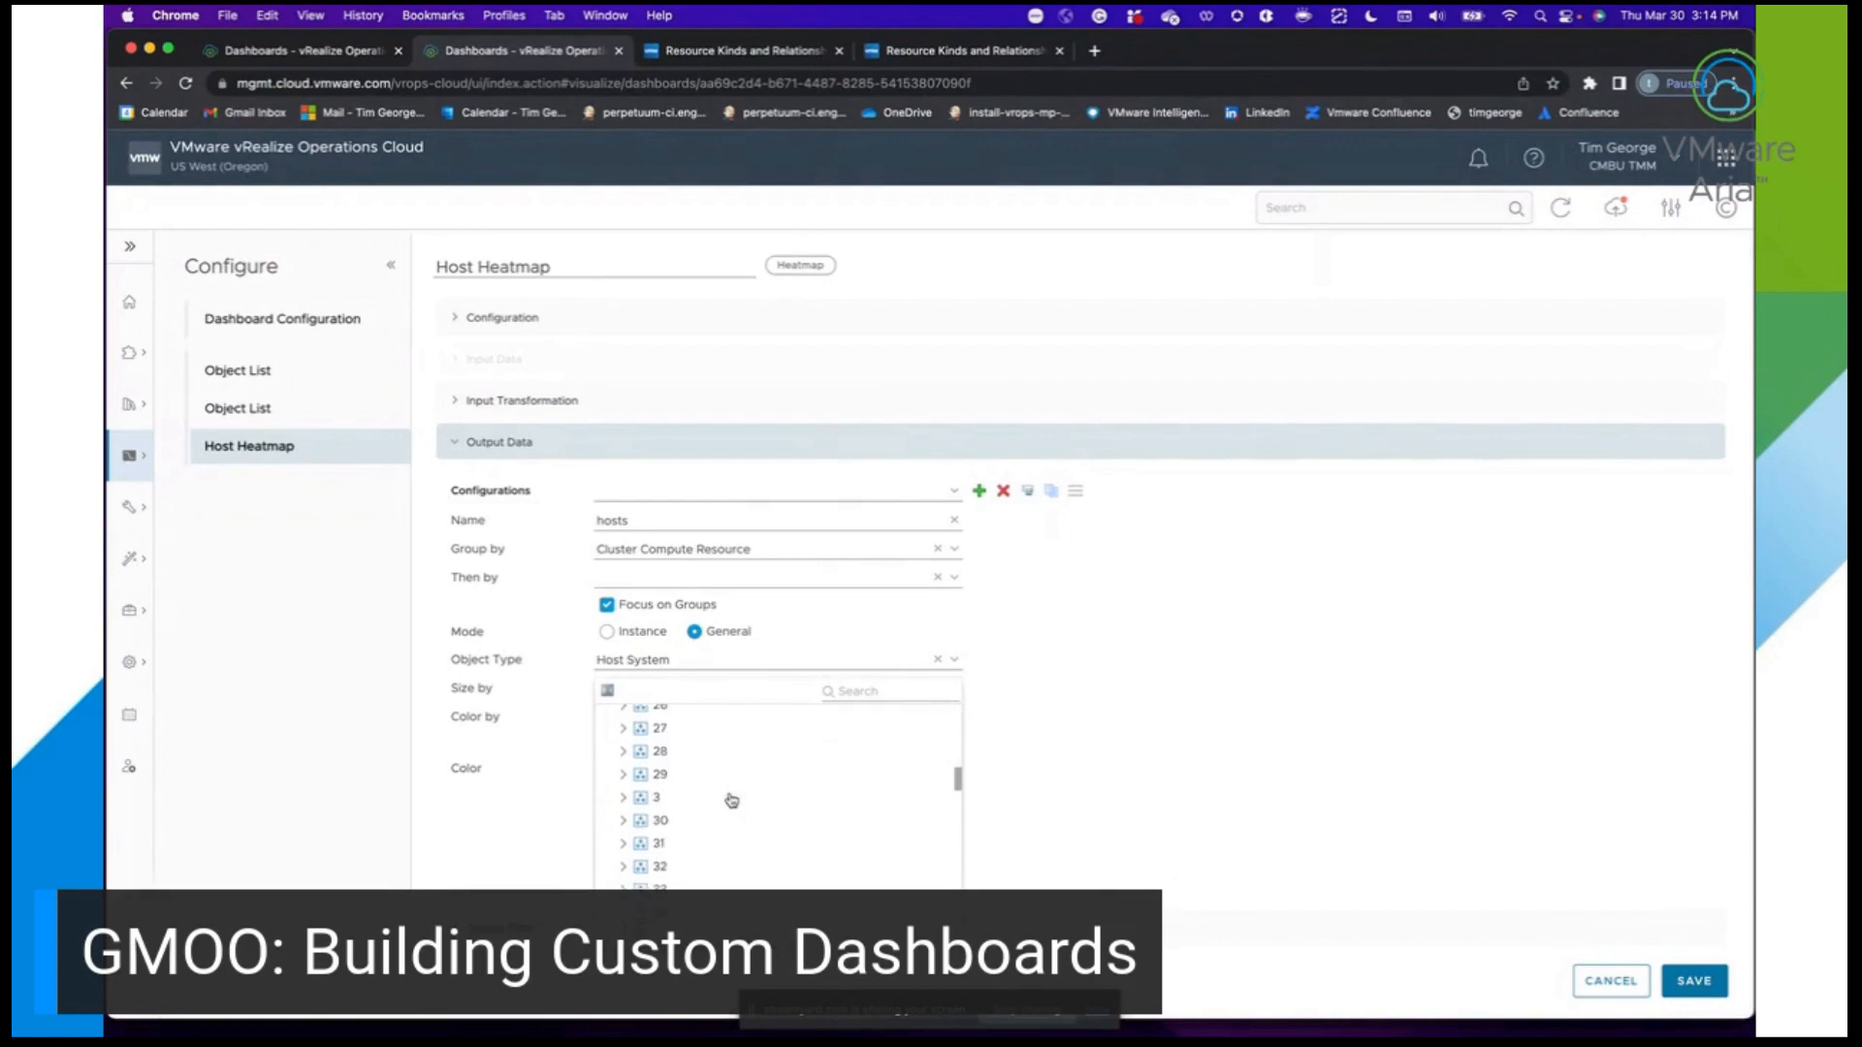
scroll(731, 800, down, 2)
scroll(732, 800, down, 10)
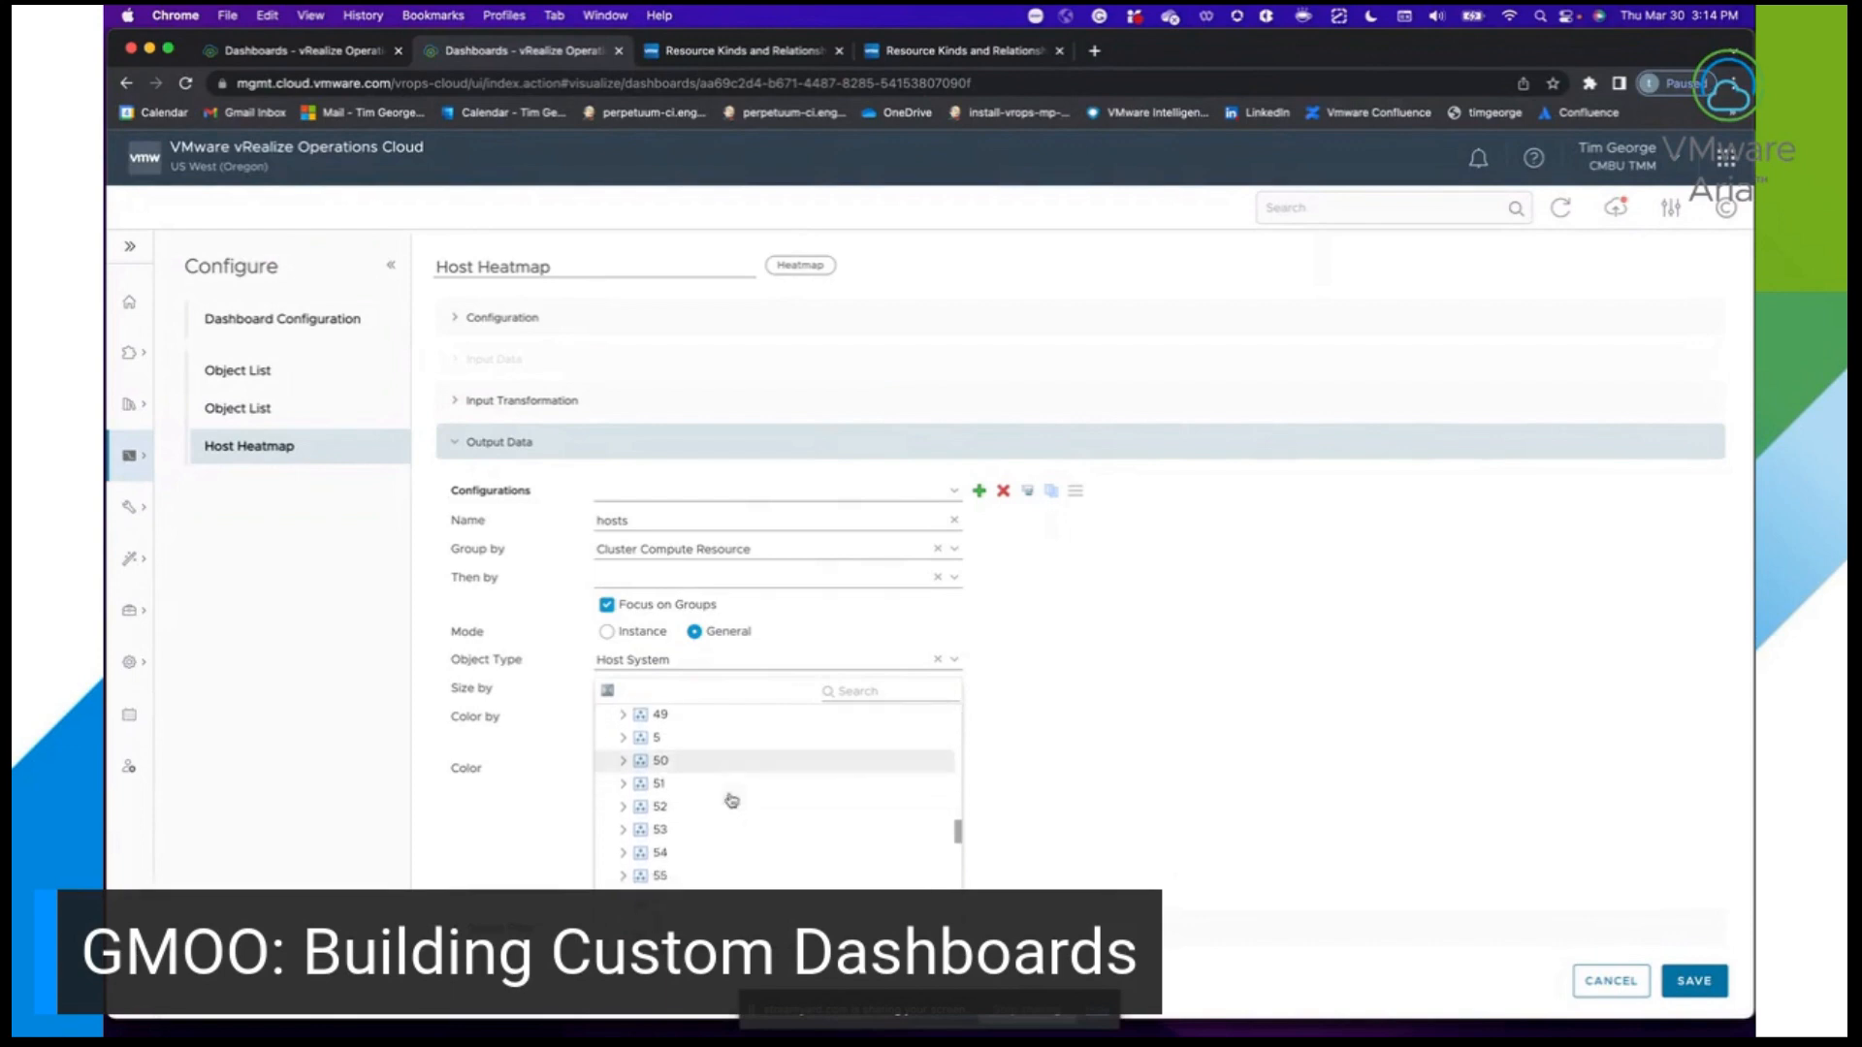
scroll(731, 800, down, 4)
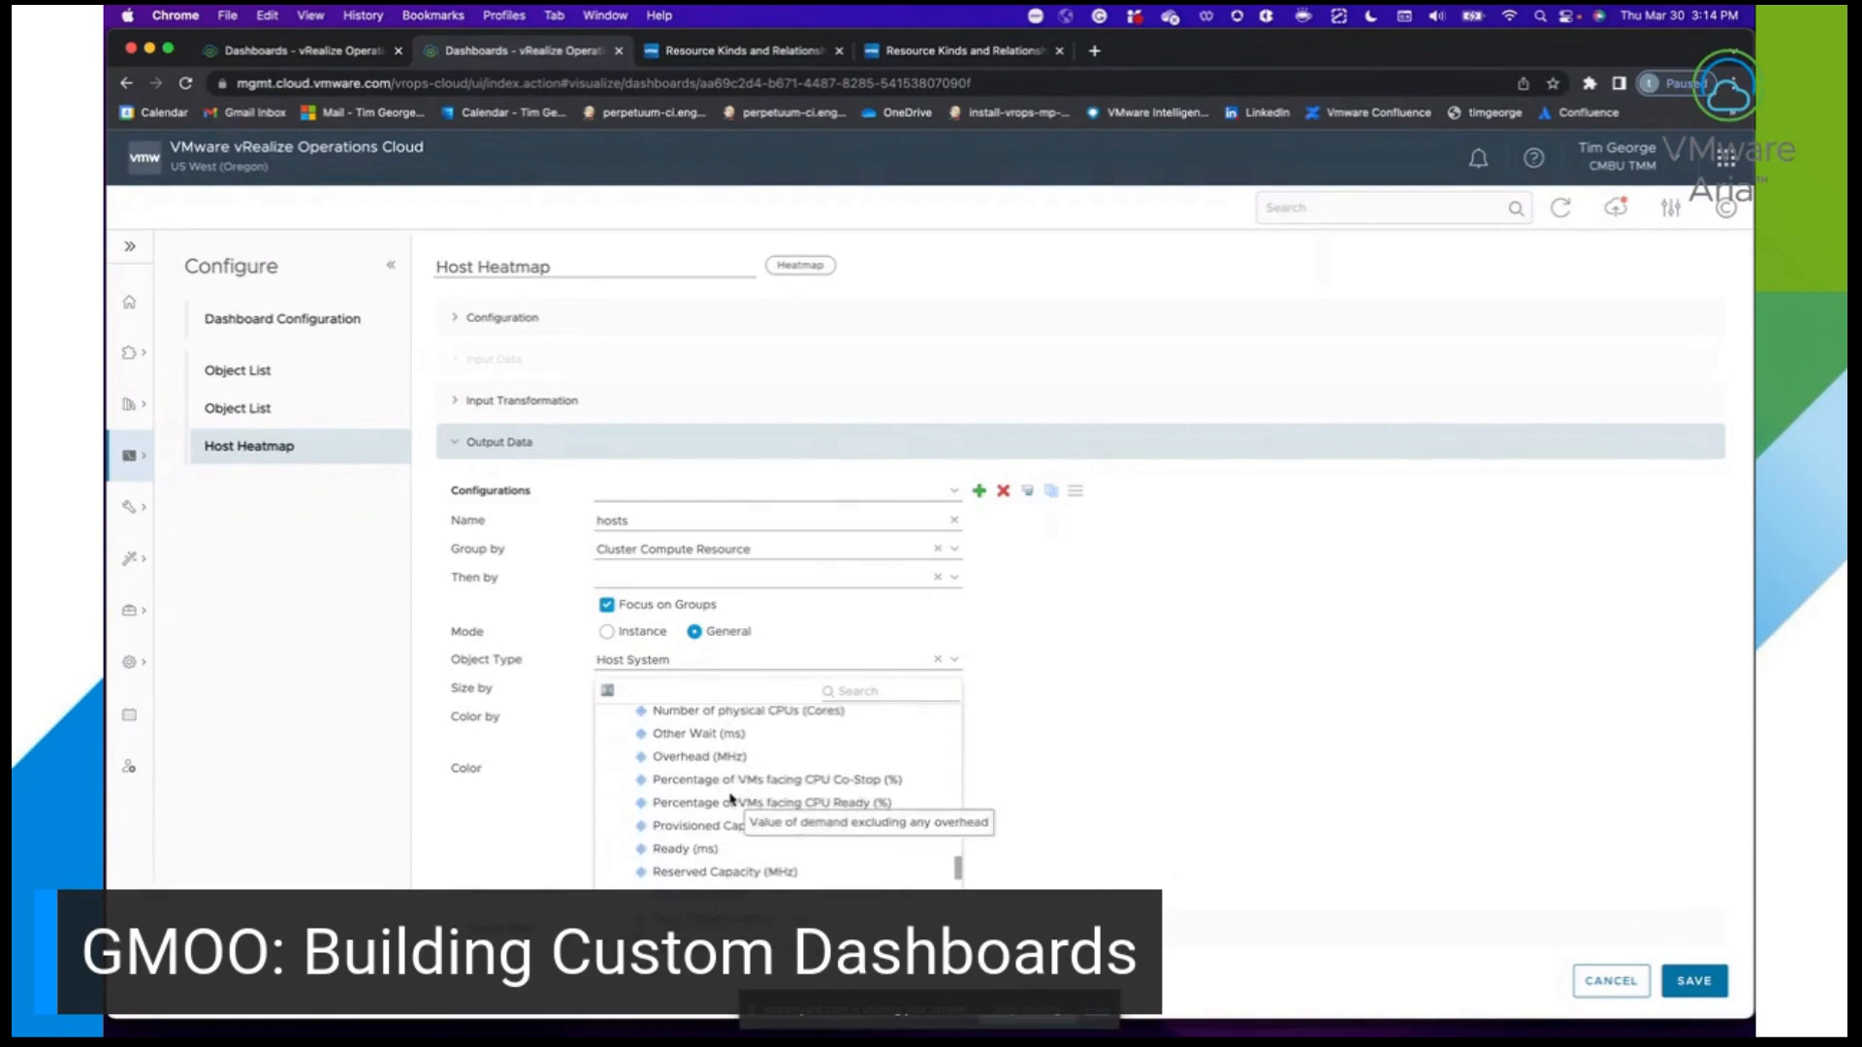
scroll(731, 800, up, 3)
scroll(732, 800, up, 2)
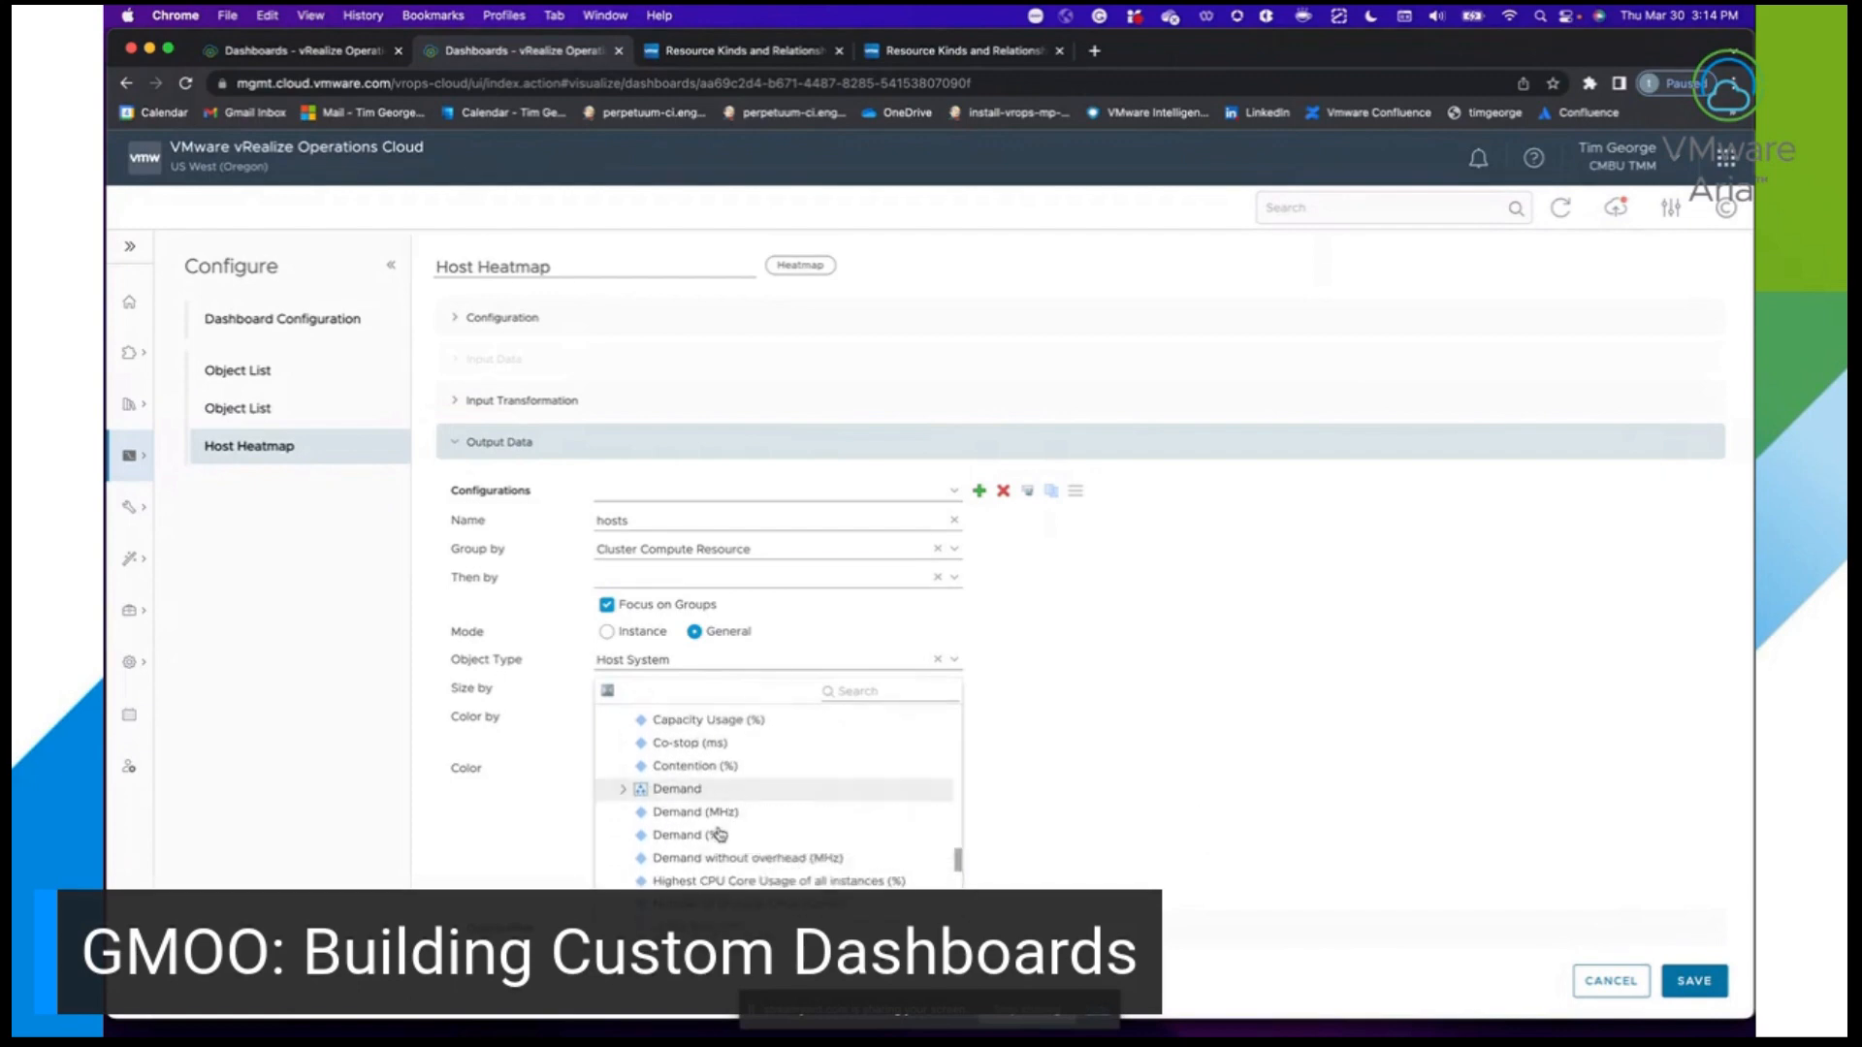
click(718, 834)
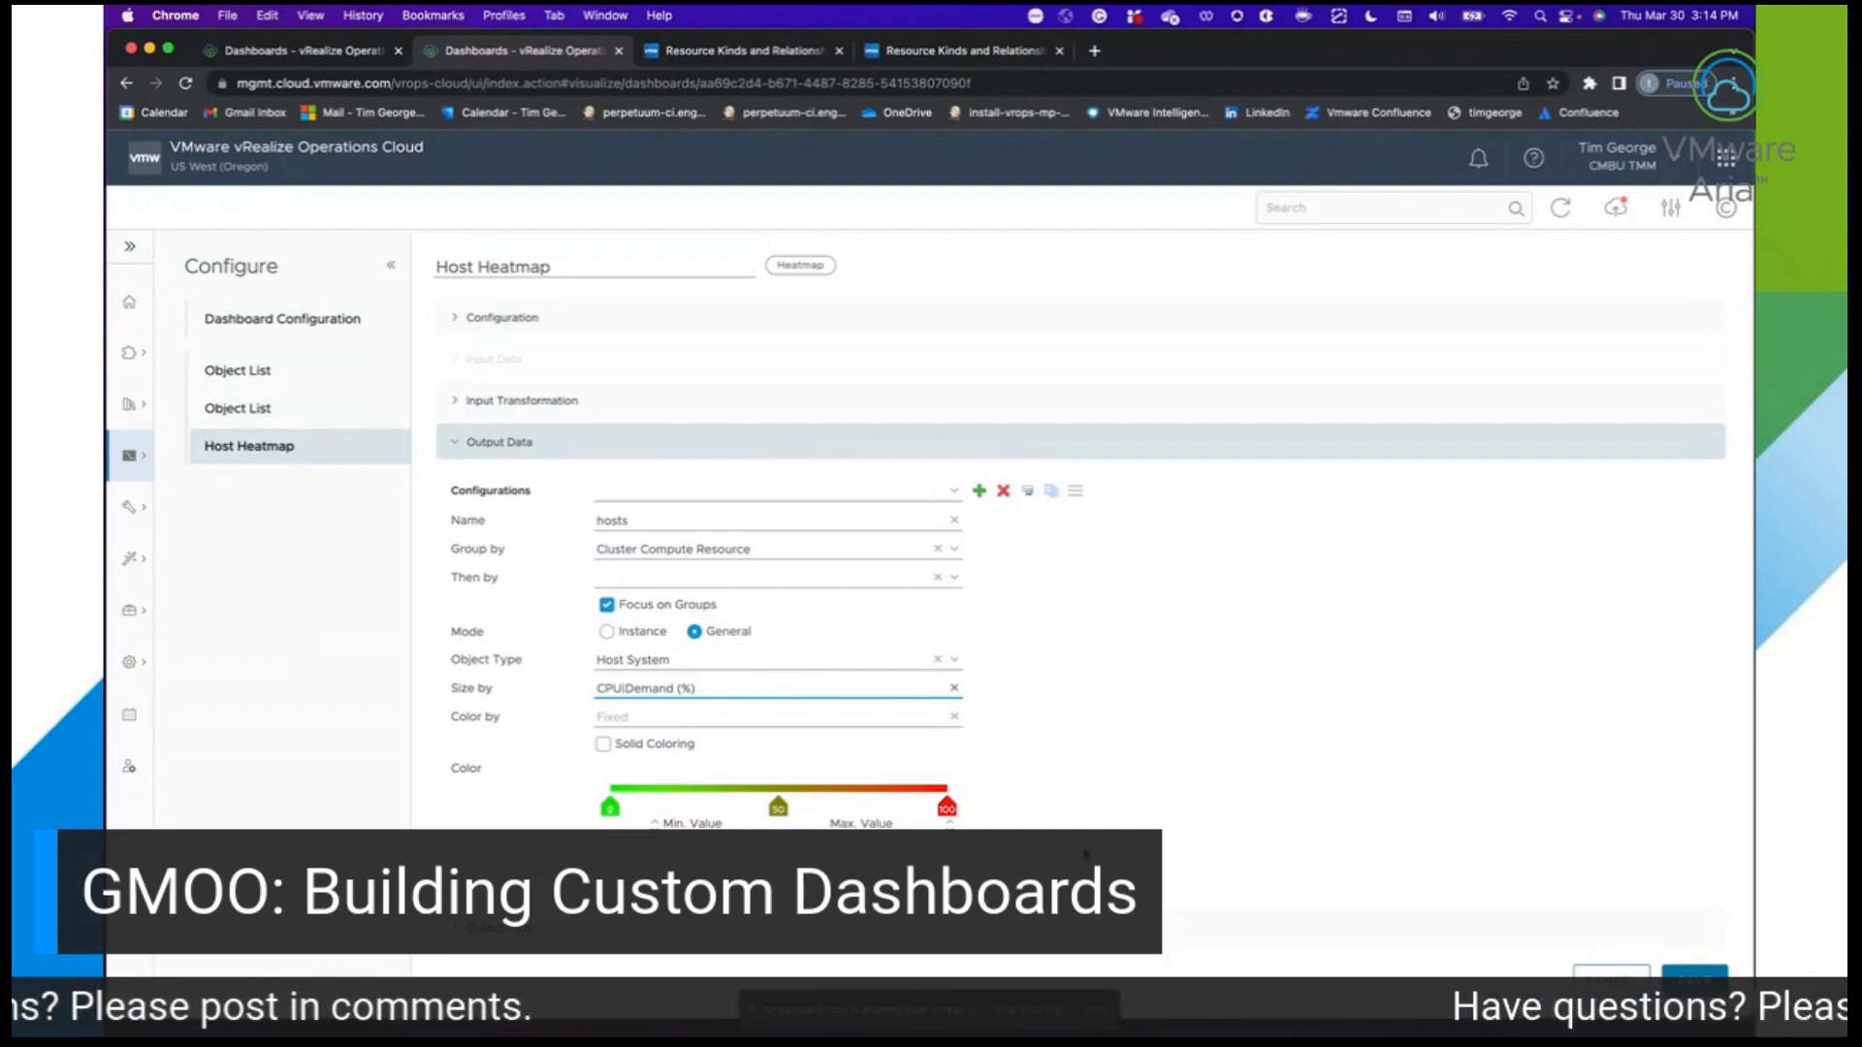
Color the heatmap by the Memory metric Usage (%) and save the widget configuration.
click(750, 717)
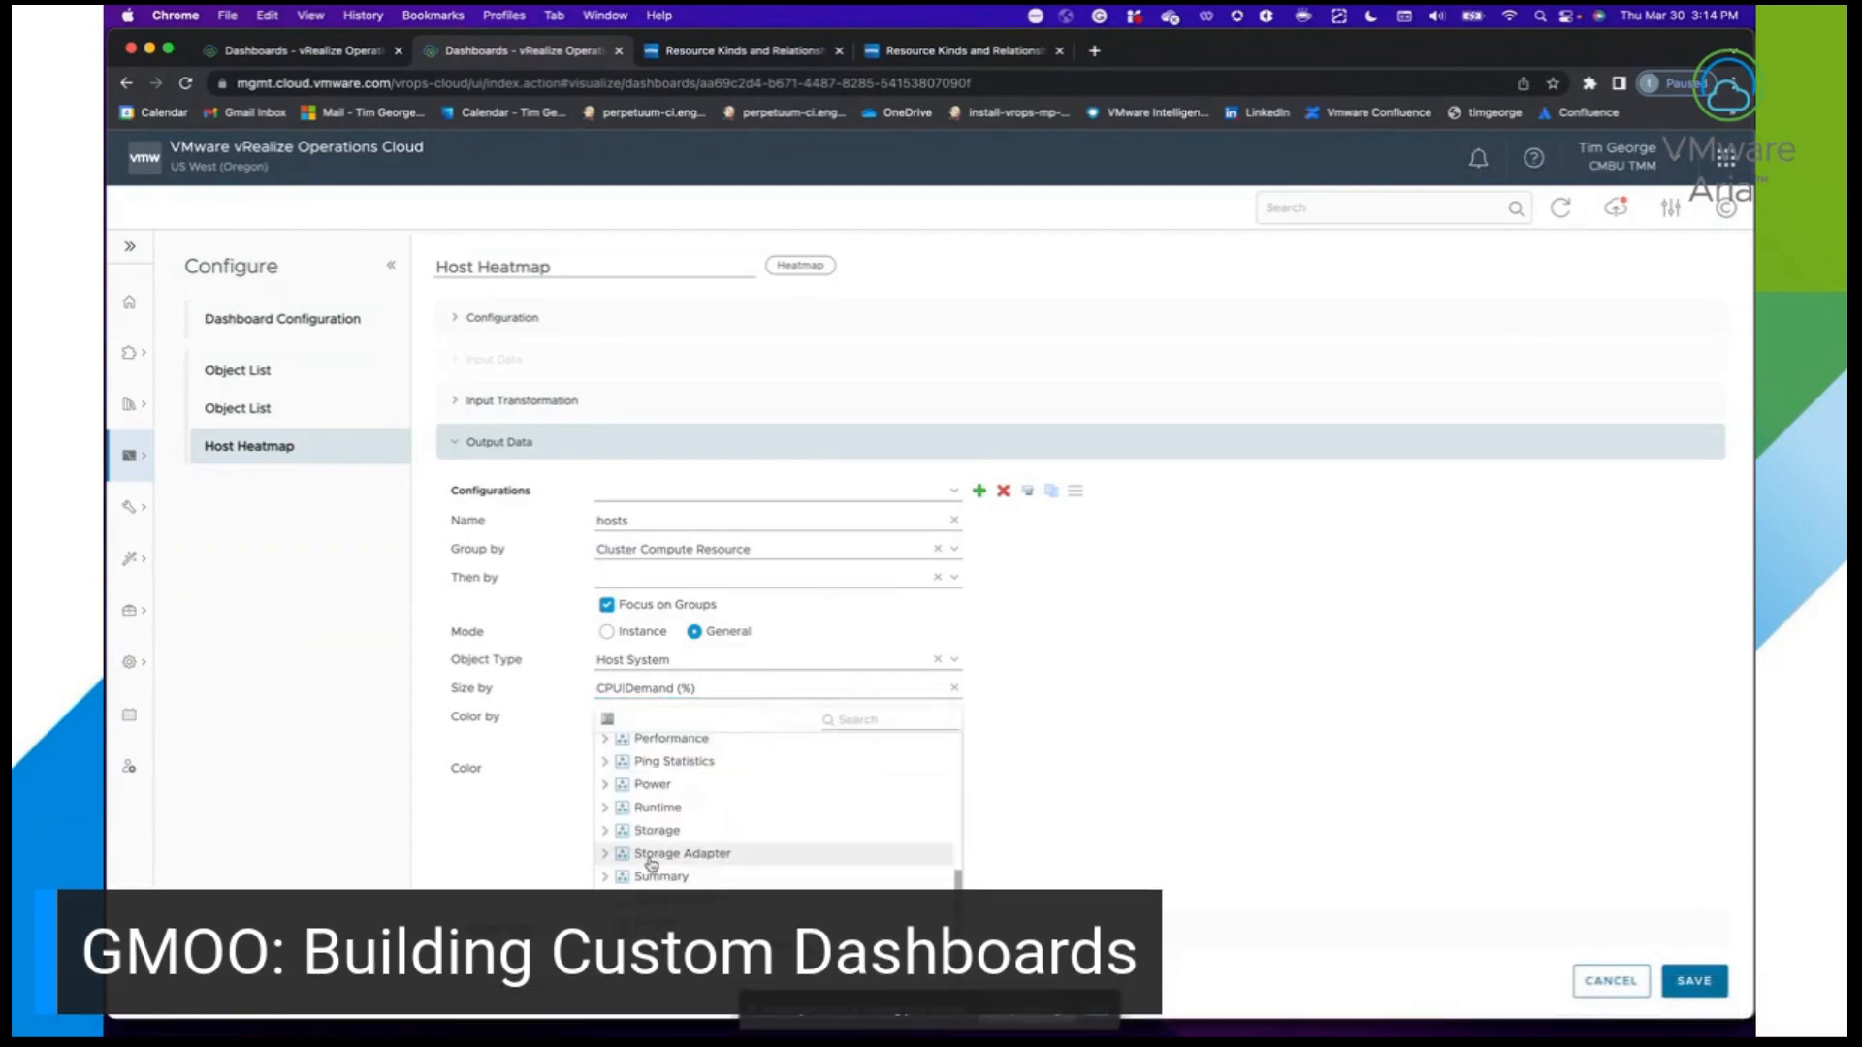
scroll(606, 858, up, 3)
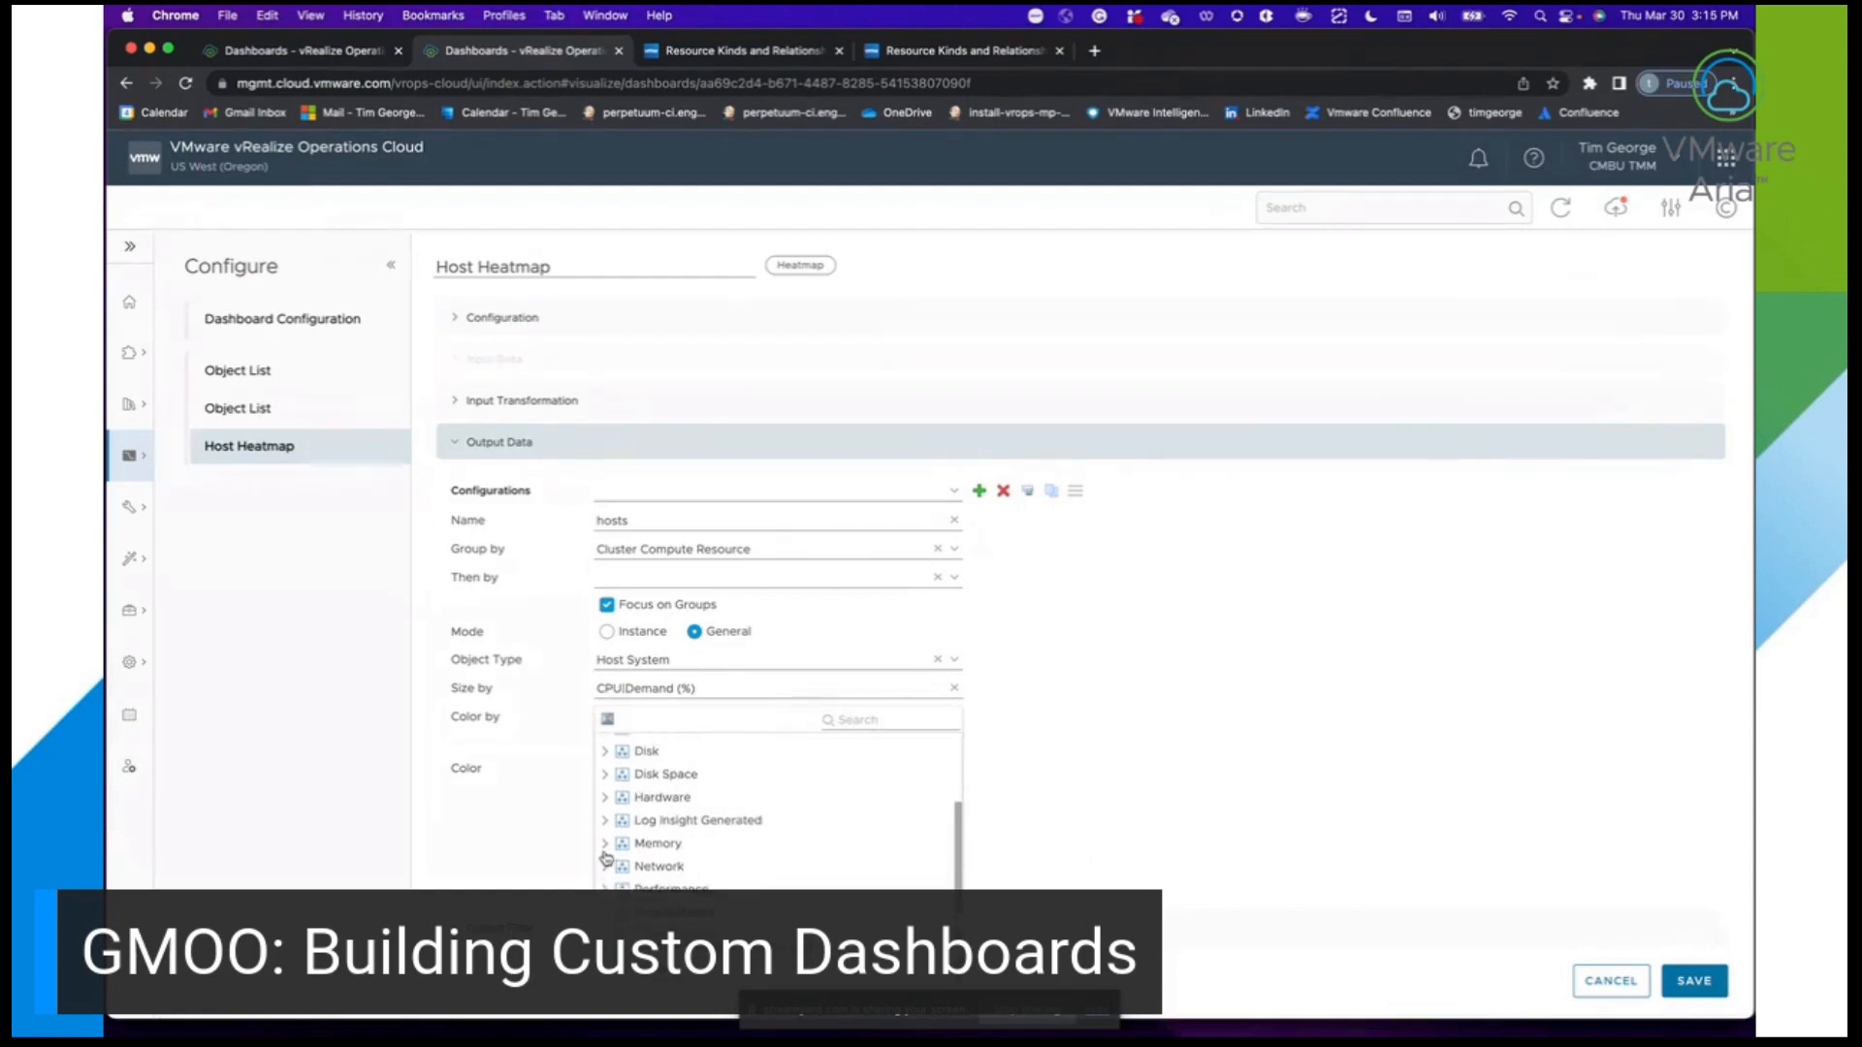
click(607, 845)
scroll(747, 873, down, 5)
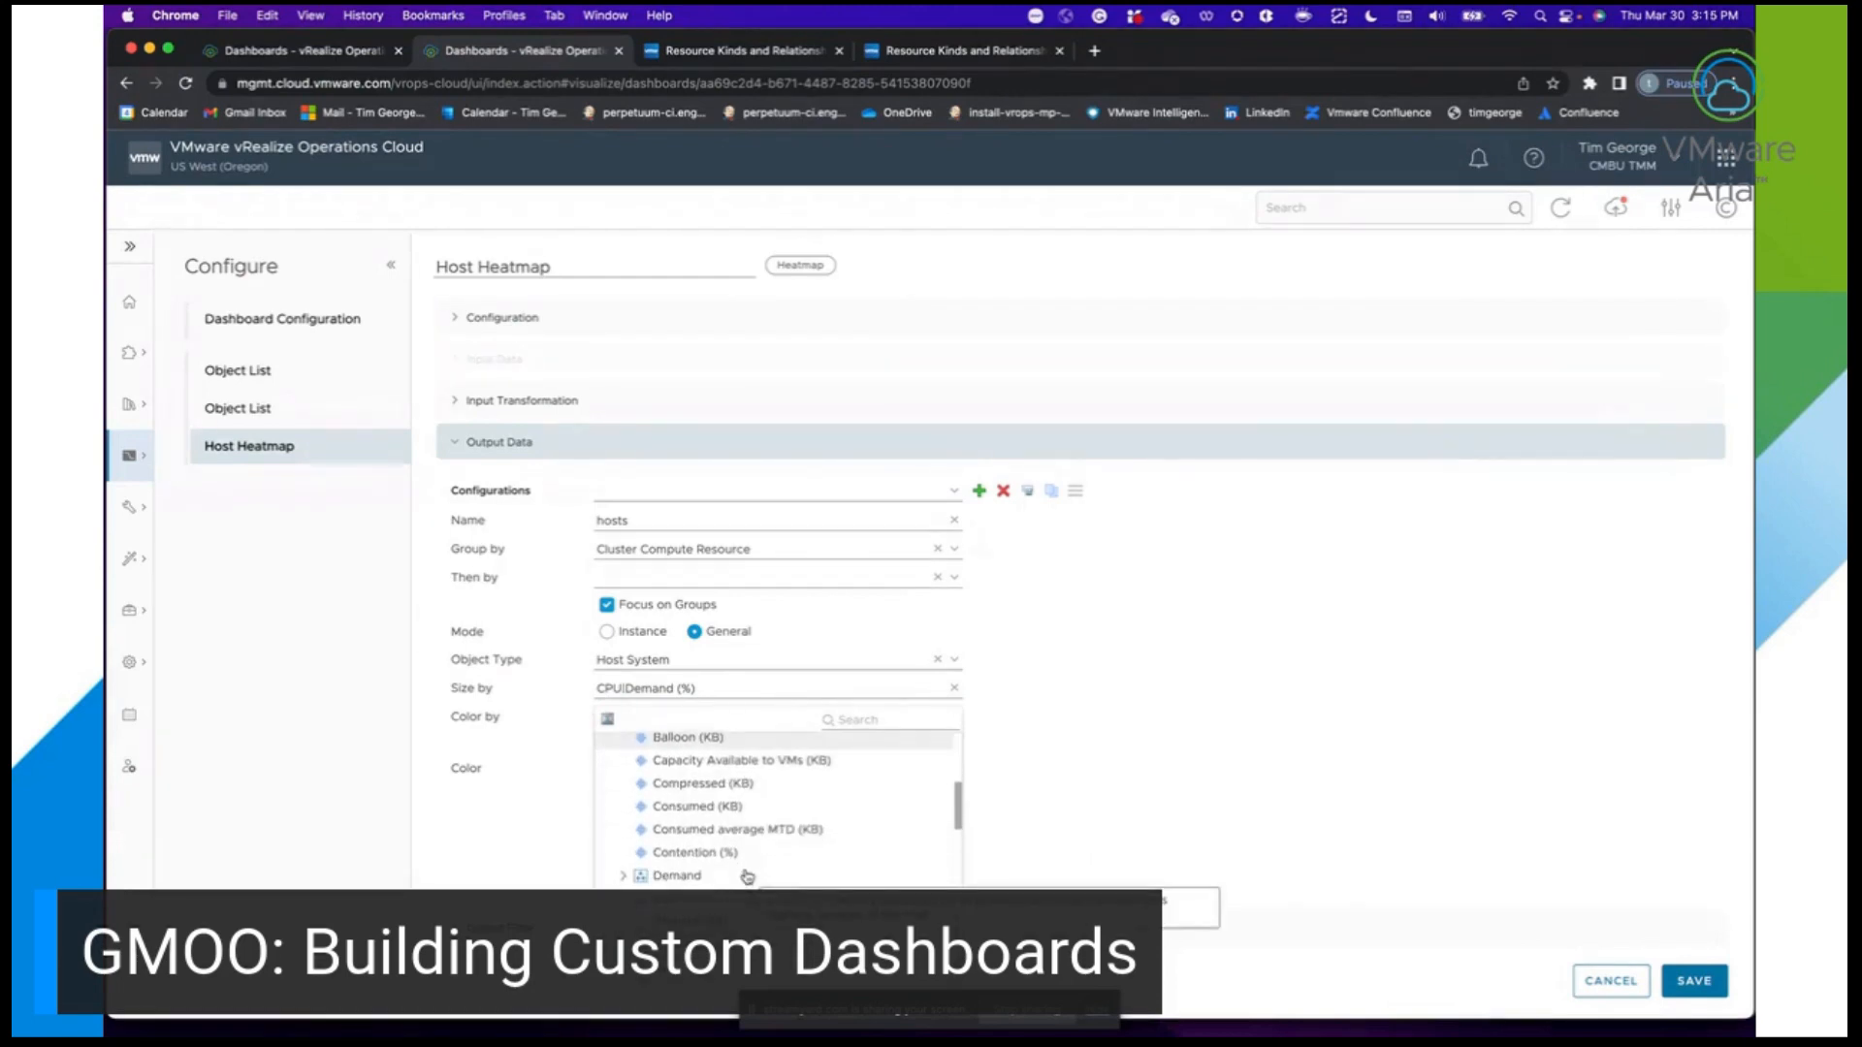
scroll(747, 876, down, 8)
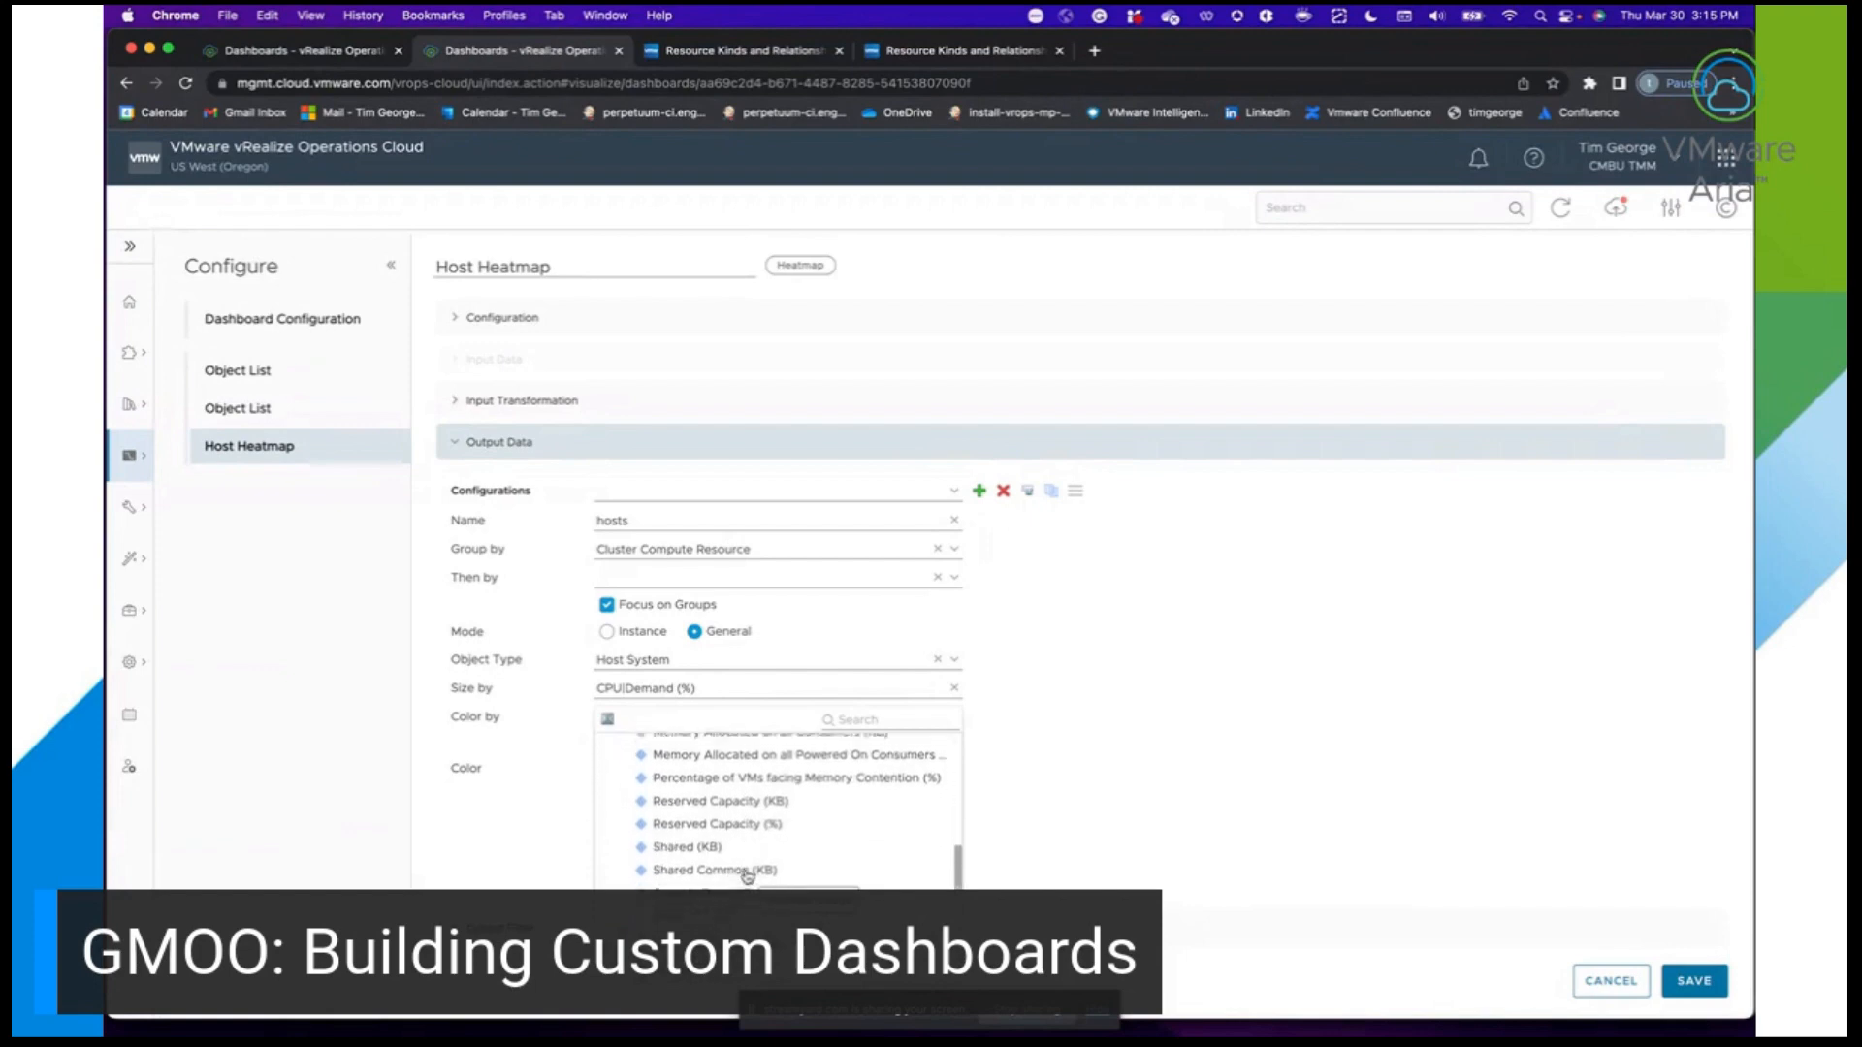
scroll(747, 876, down, 2)
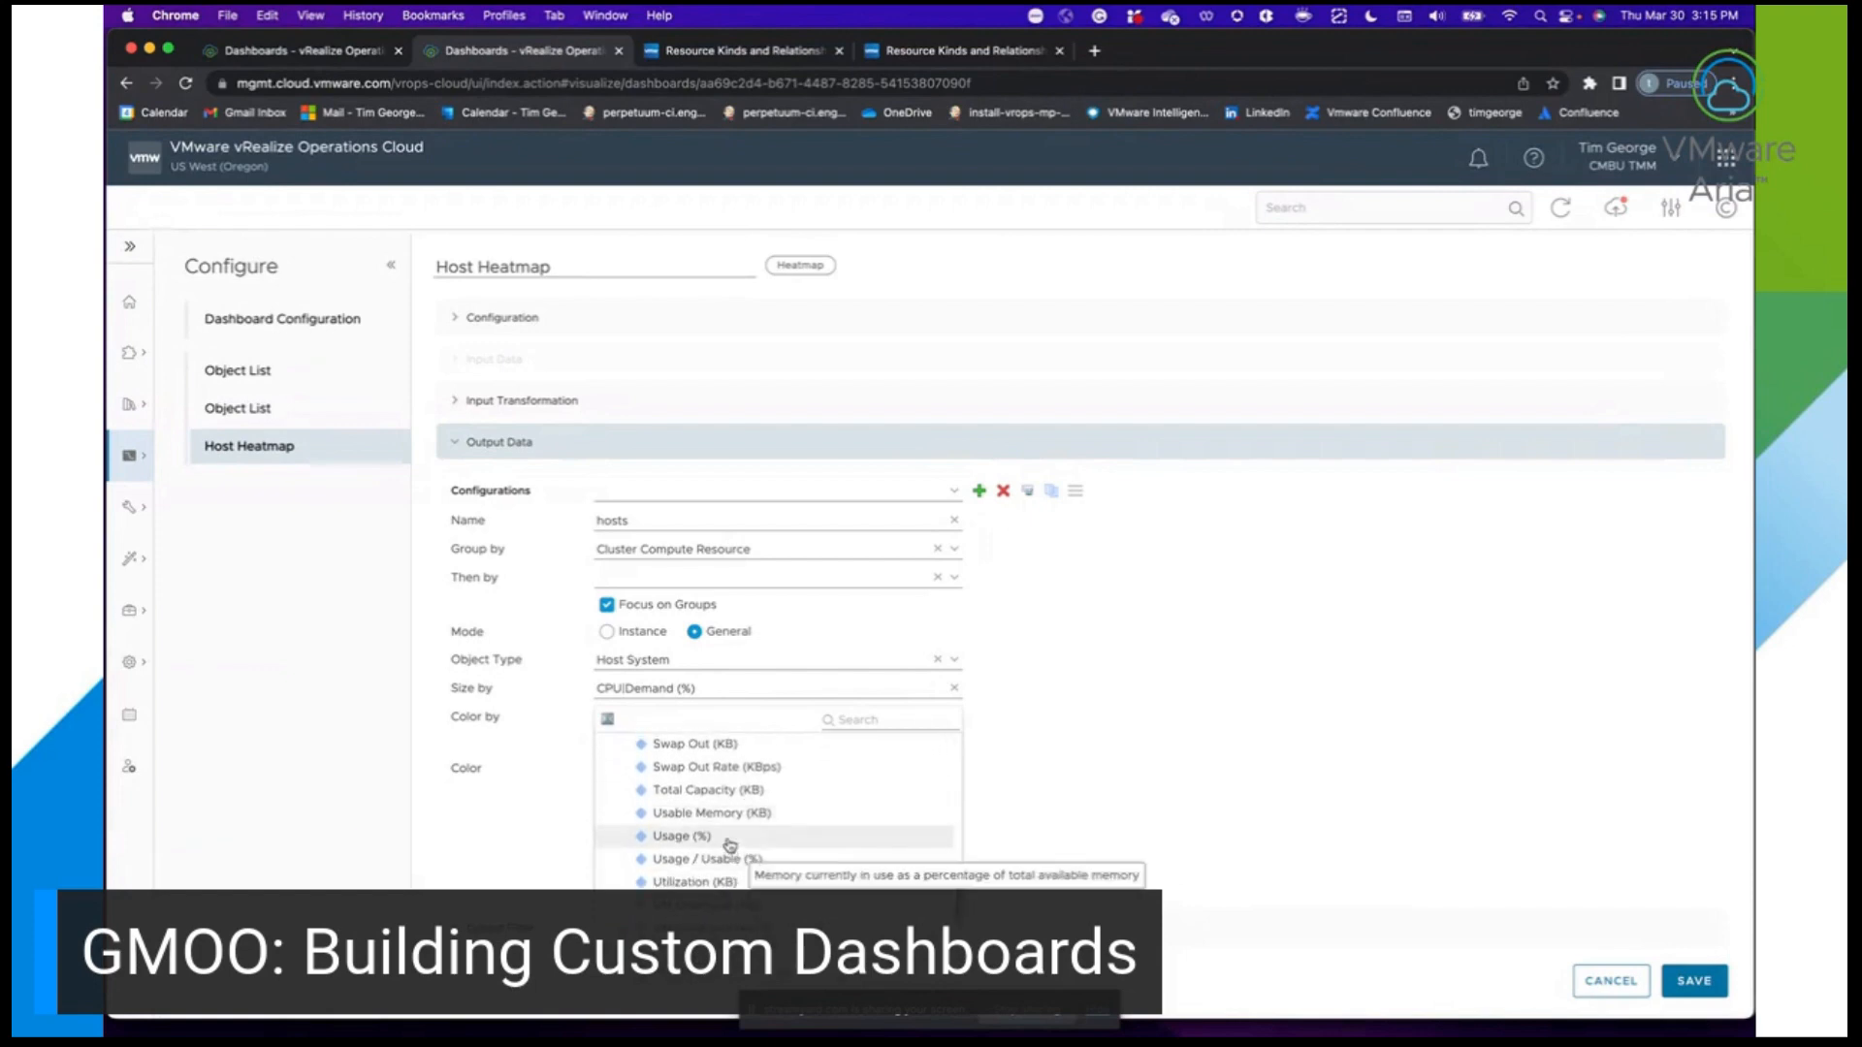
click(724, 850)
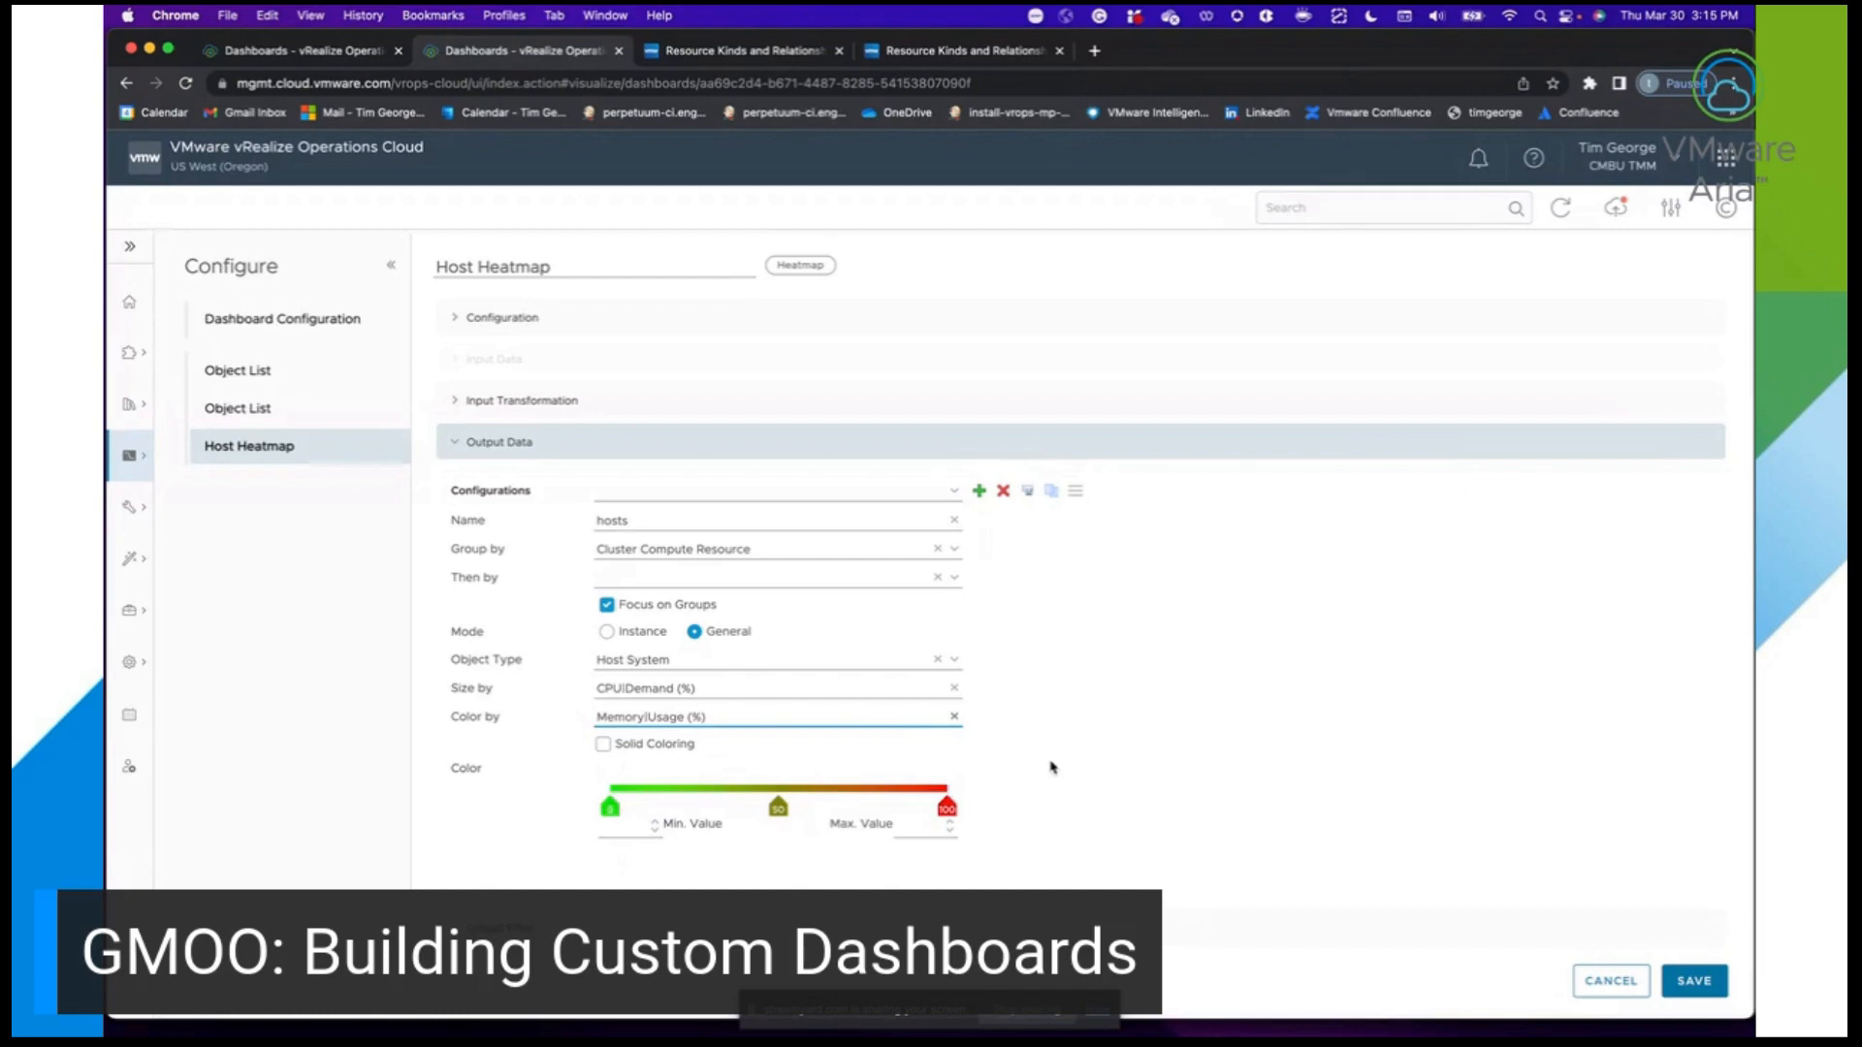
click(1695, 981)
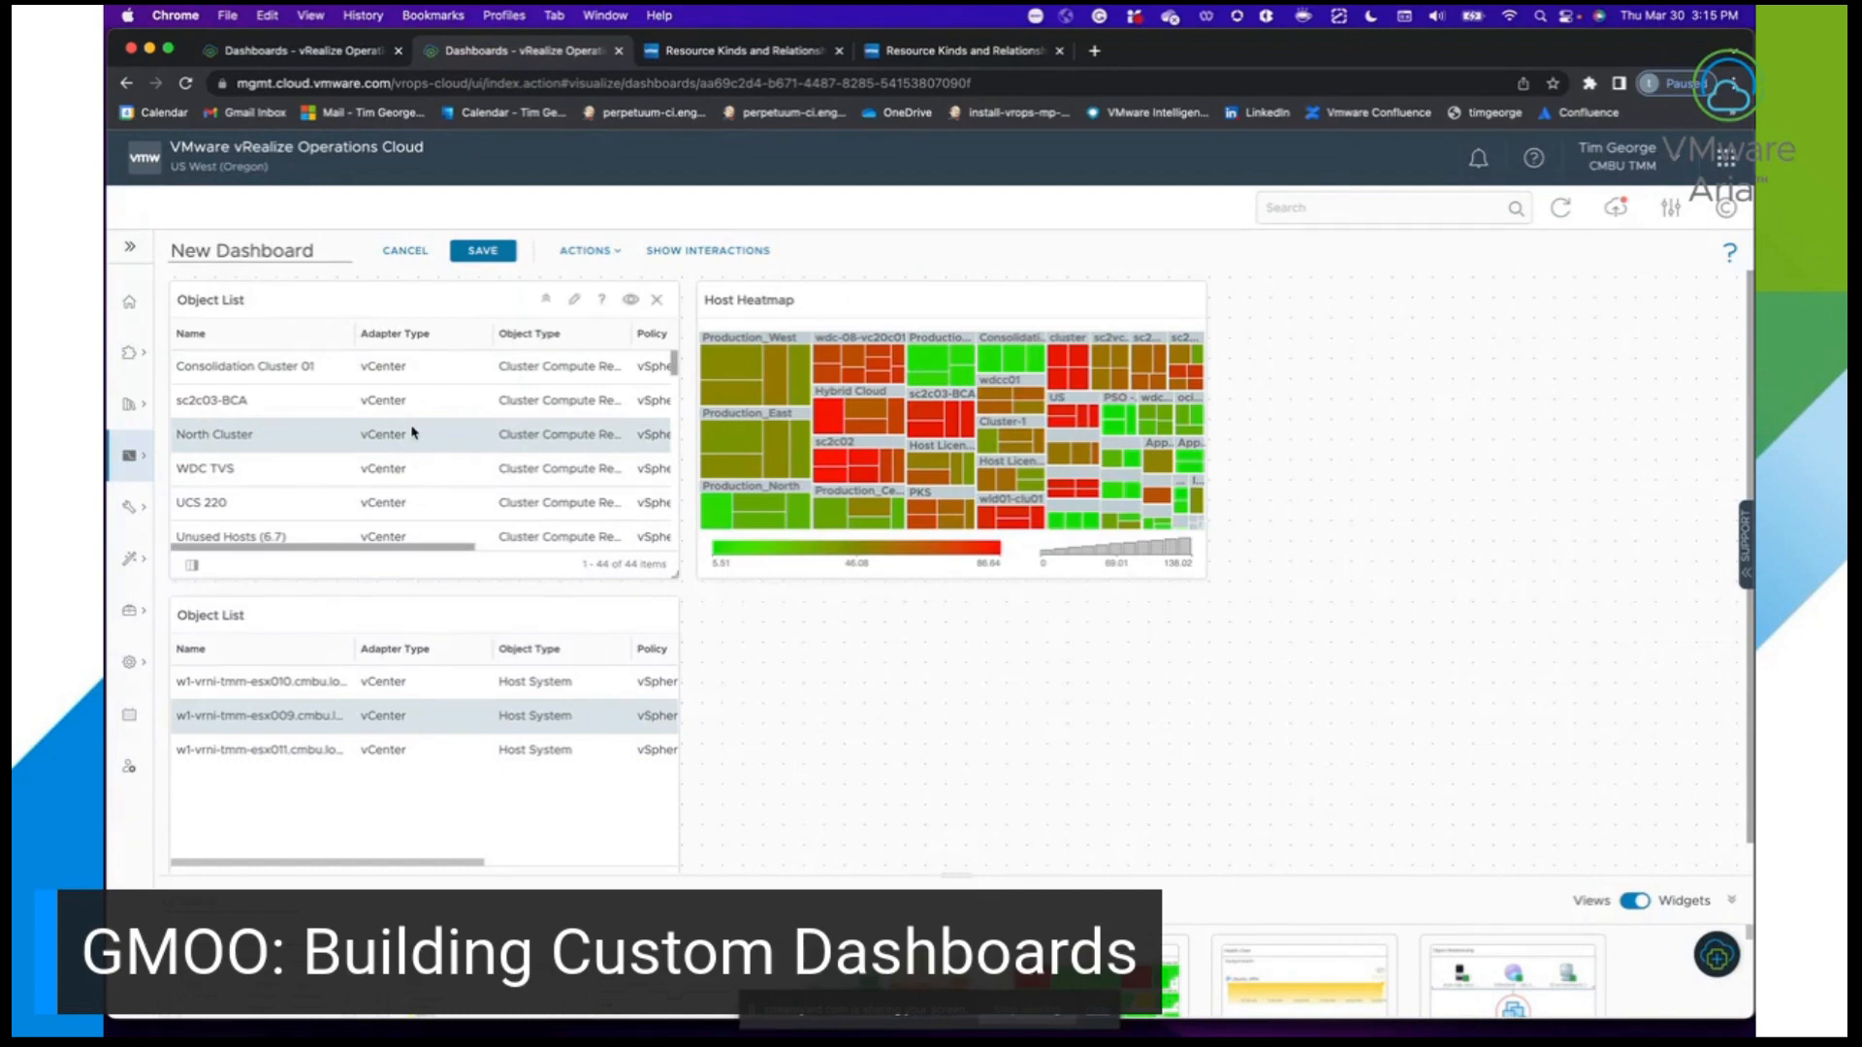
Link the cluster Object List's selection to the Host Heatmap's input and show North Cluster in the heatmap.
click(439, 467)
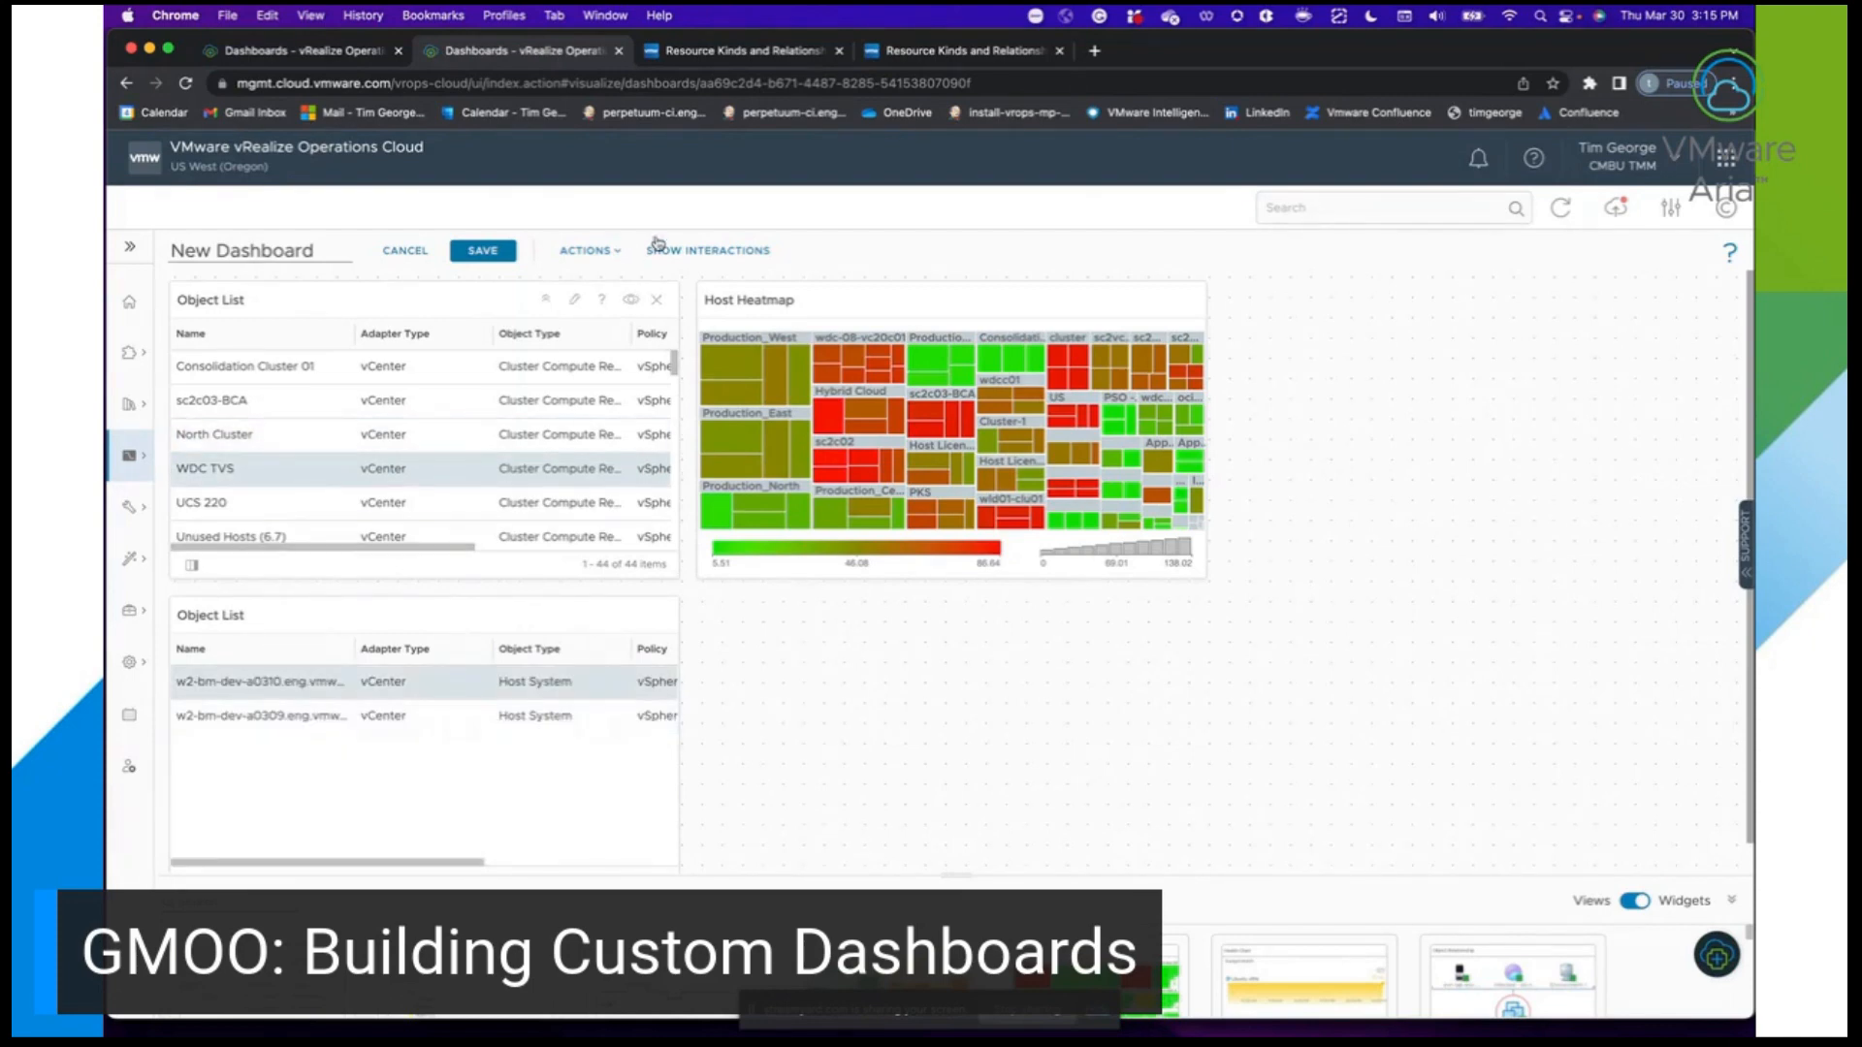
click(695, 250)
drag(474, 394, 790, 353)
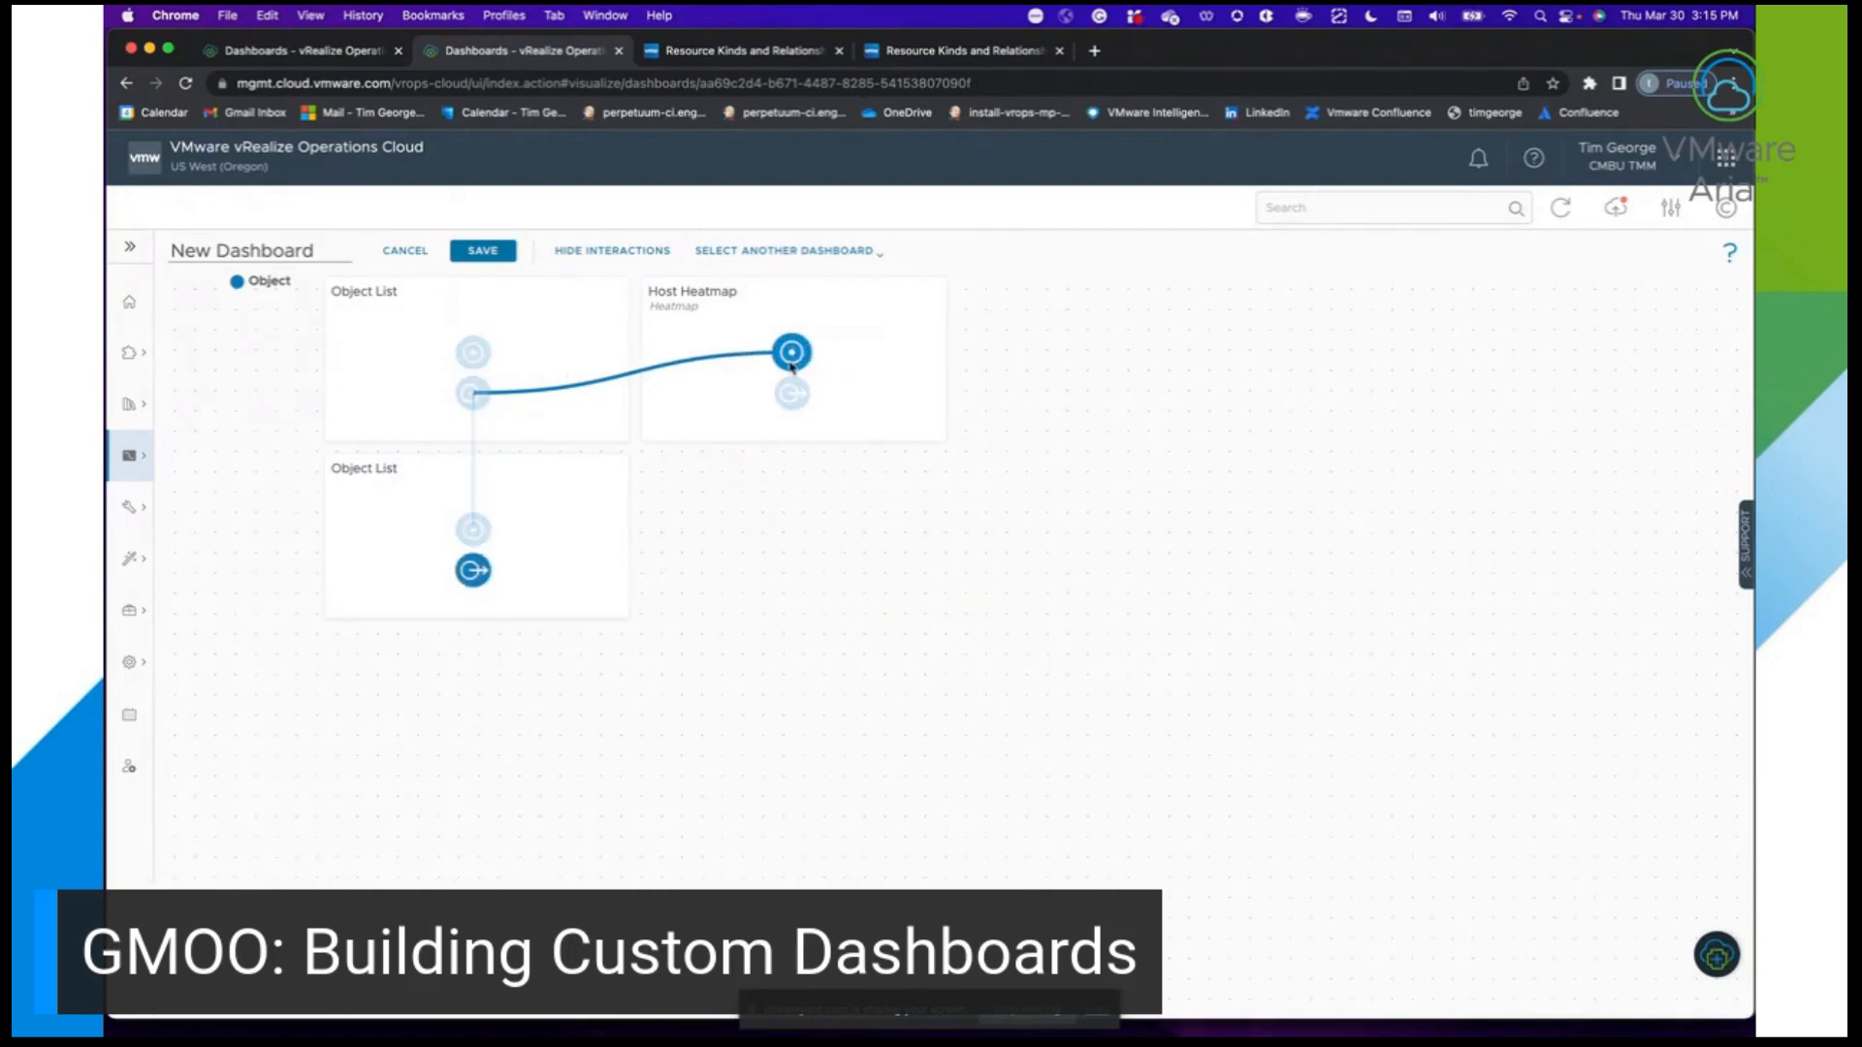
click(598, 254)
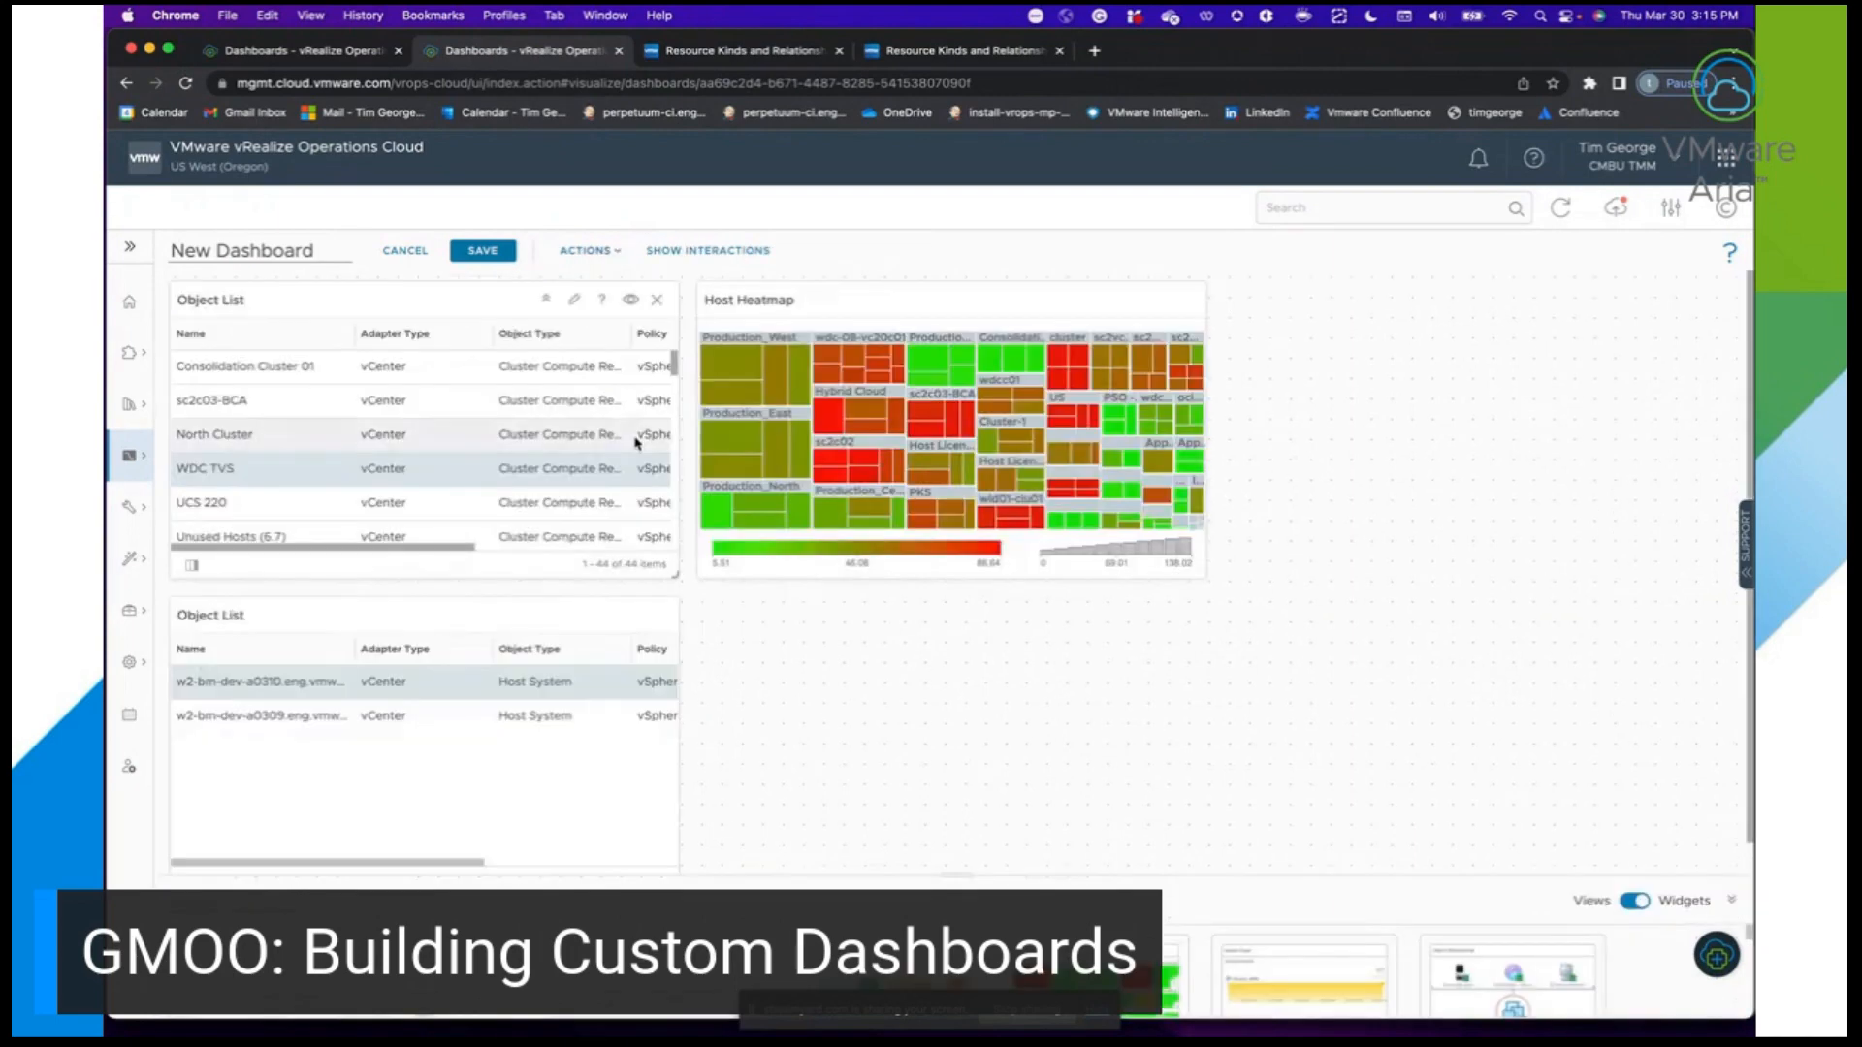
click(436, 442)
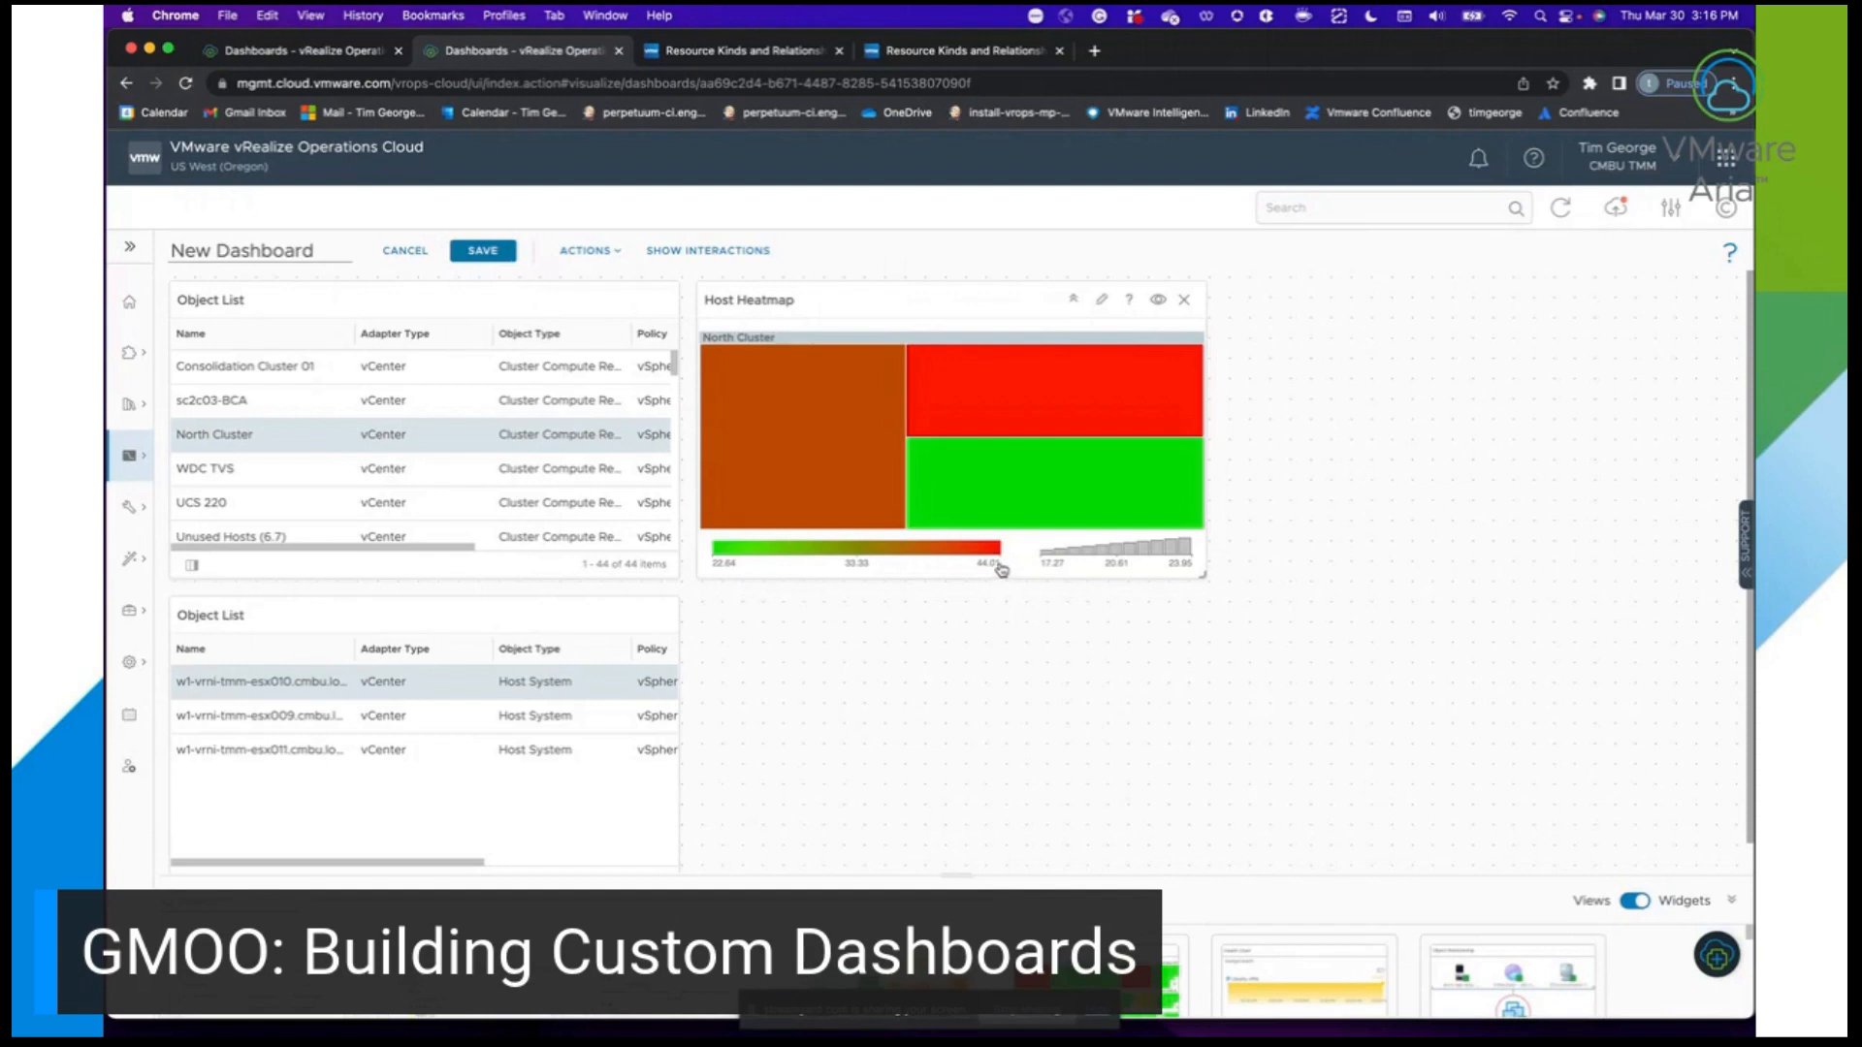
mouse_move(1016, 504)
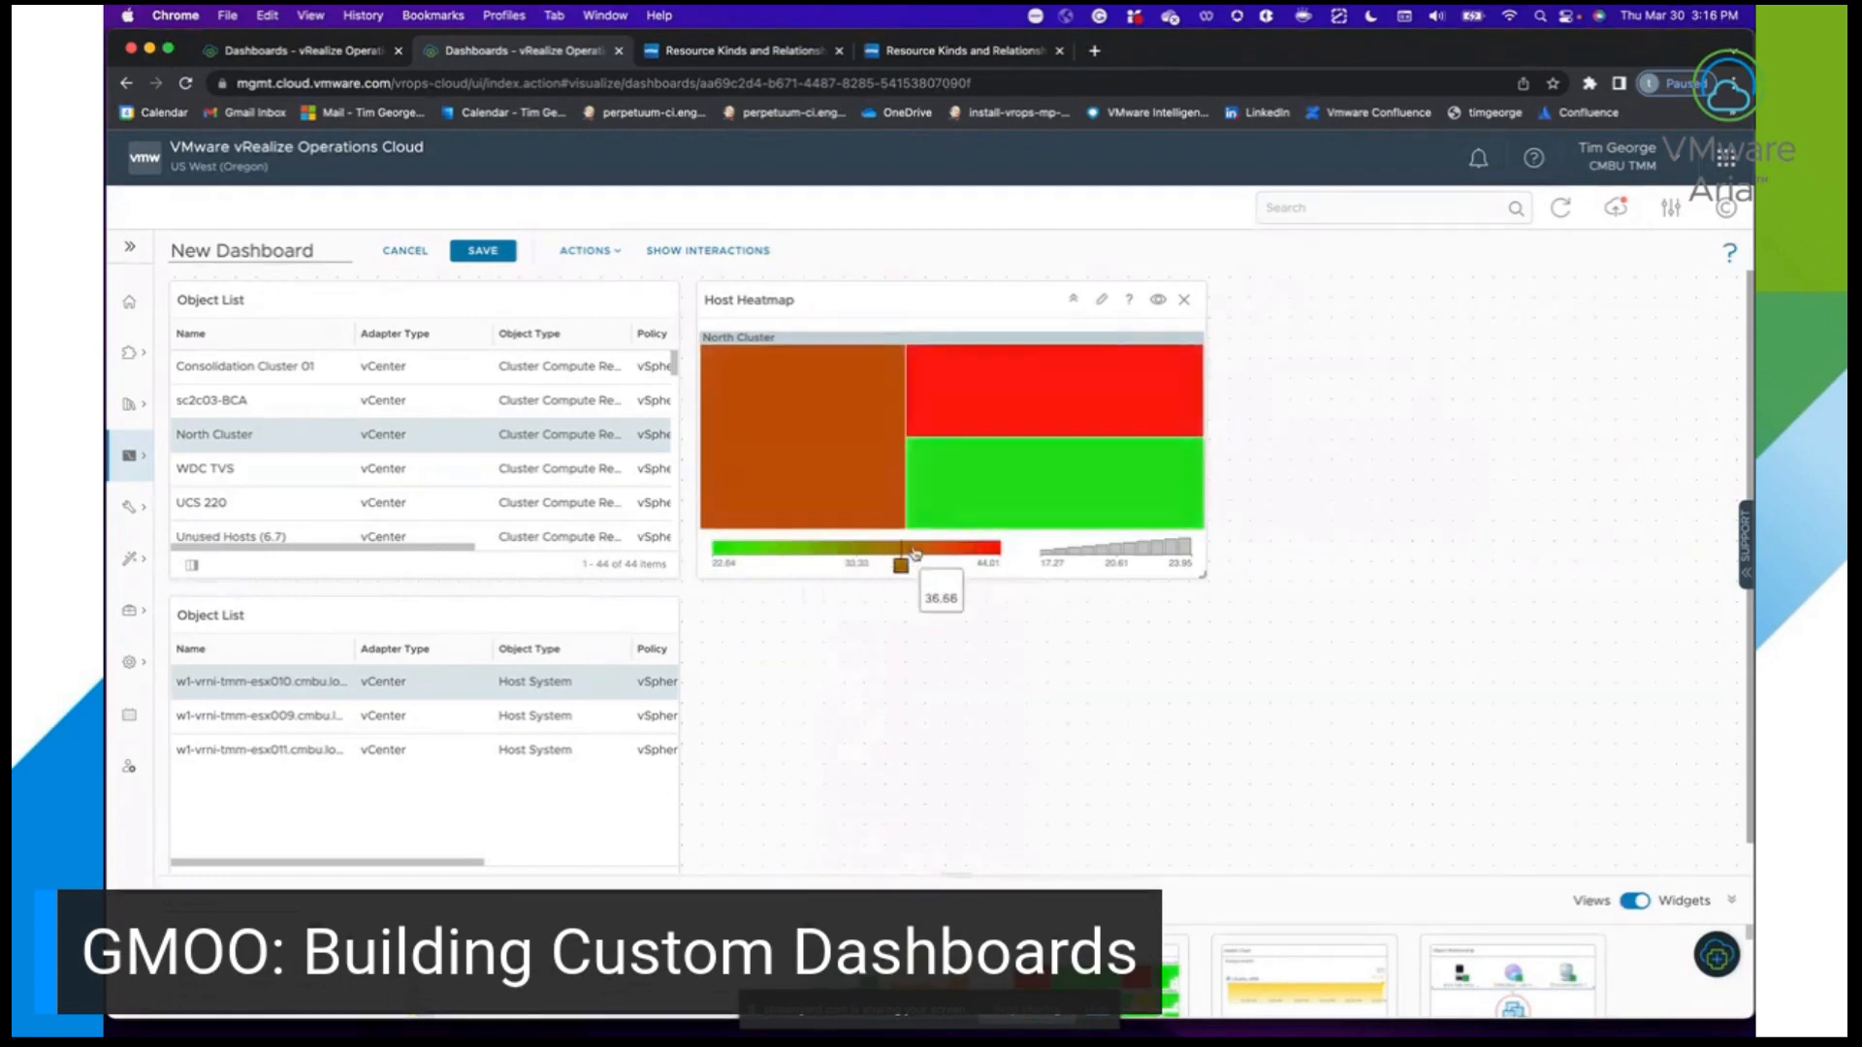
Reopen the Host Heatmap configuration at its output data settings.
click(1103, 305)
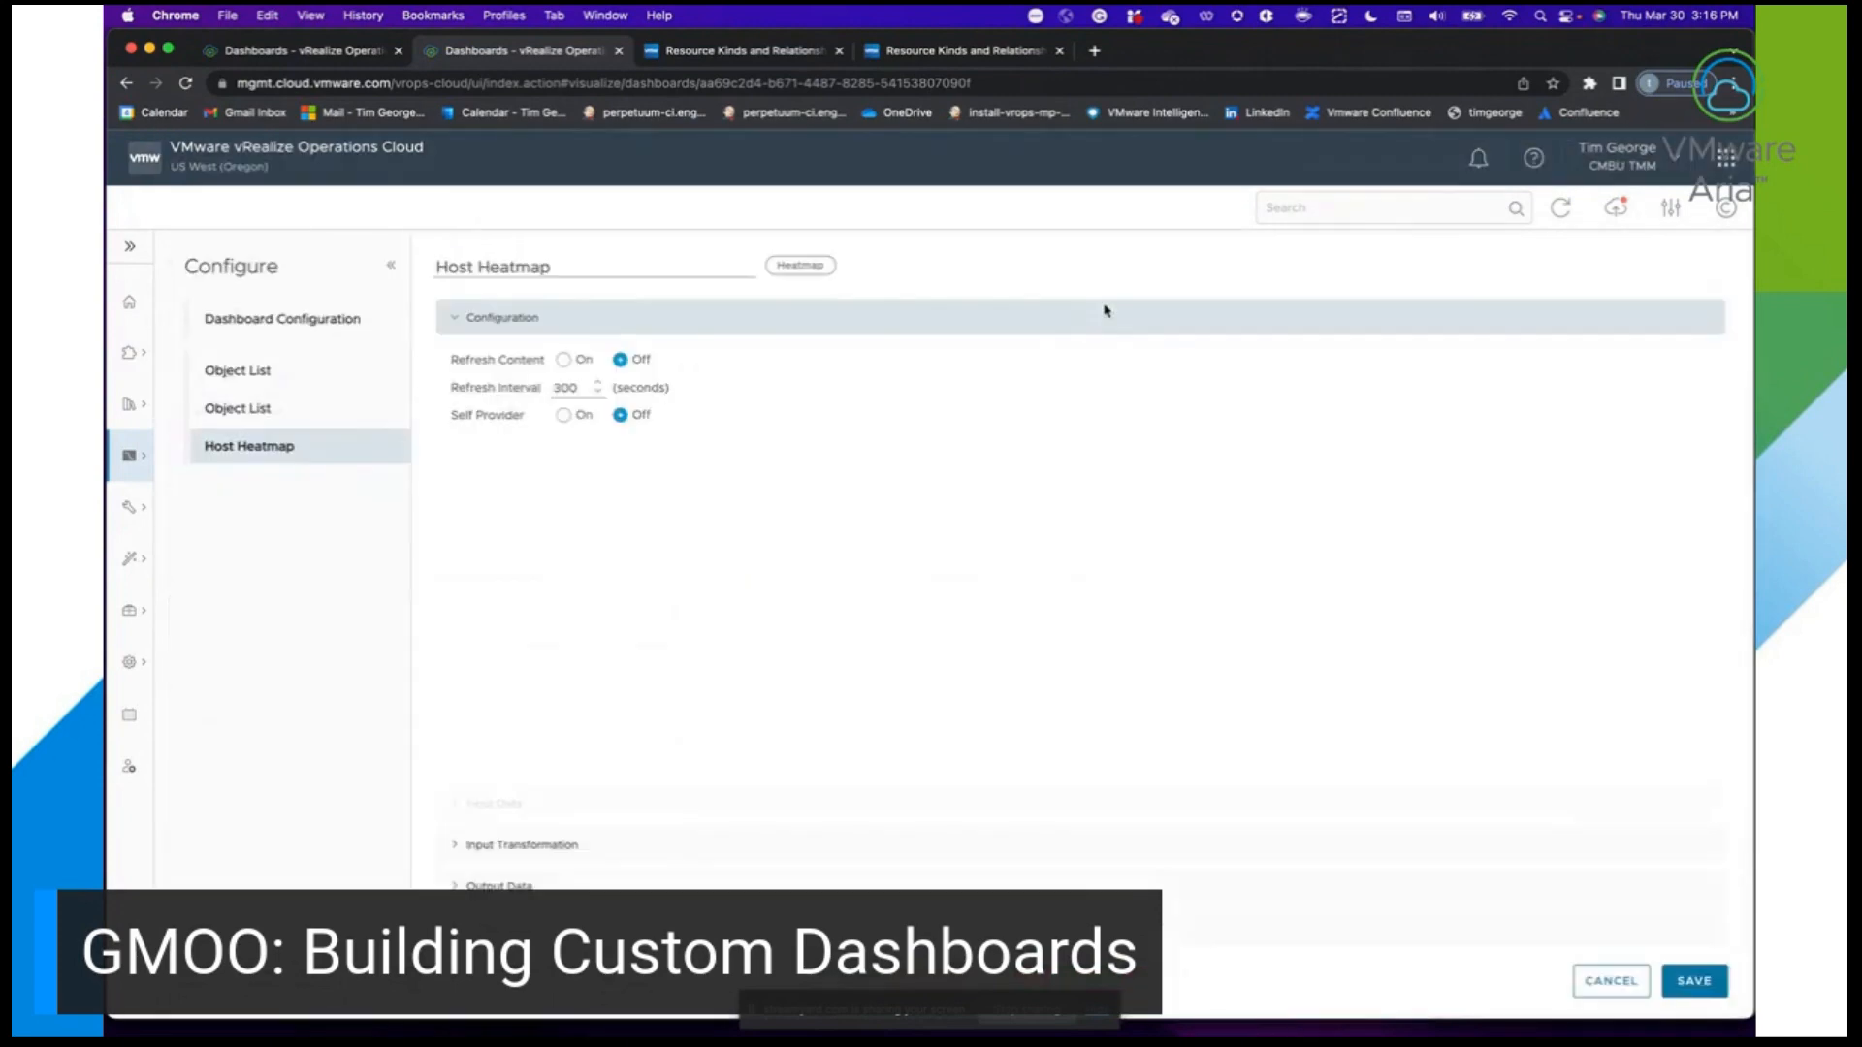
click(593, 886)
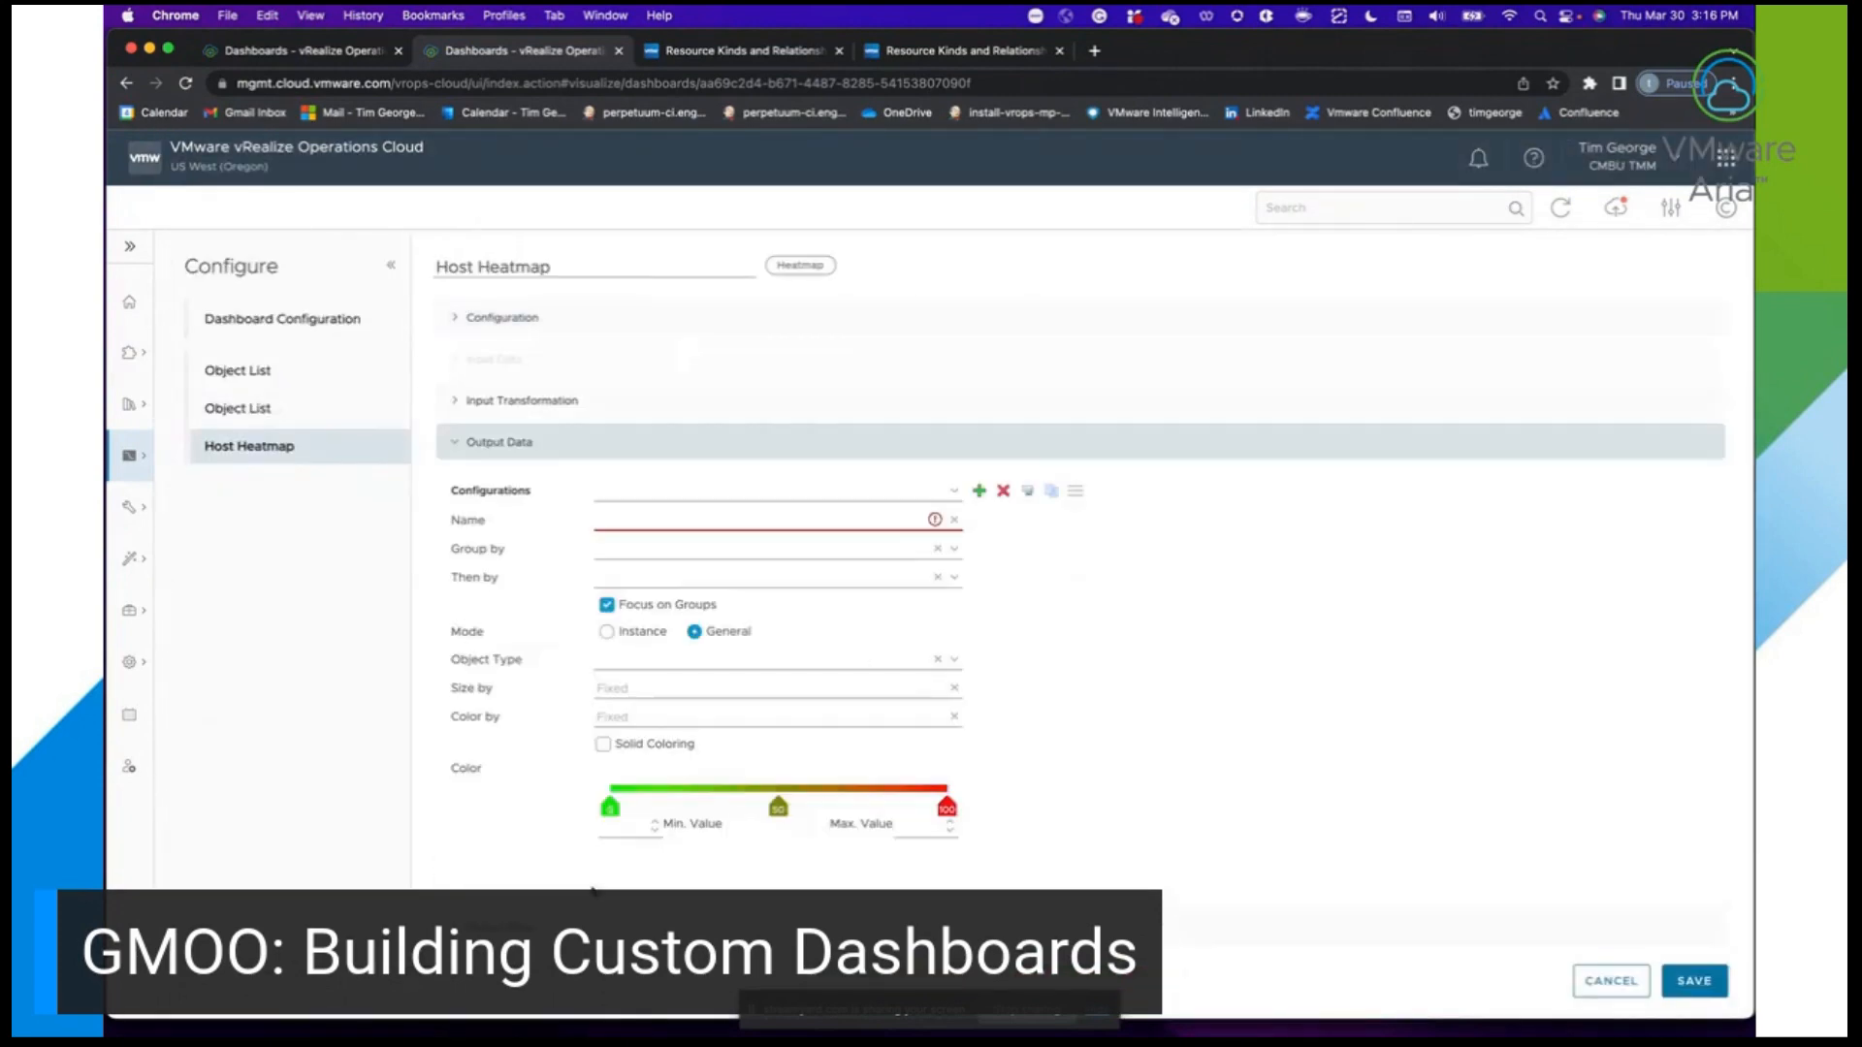
Try orange and yellow for the middle marker of the heatmap's color gradient.
click(778, 811)
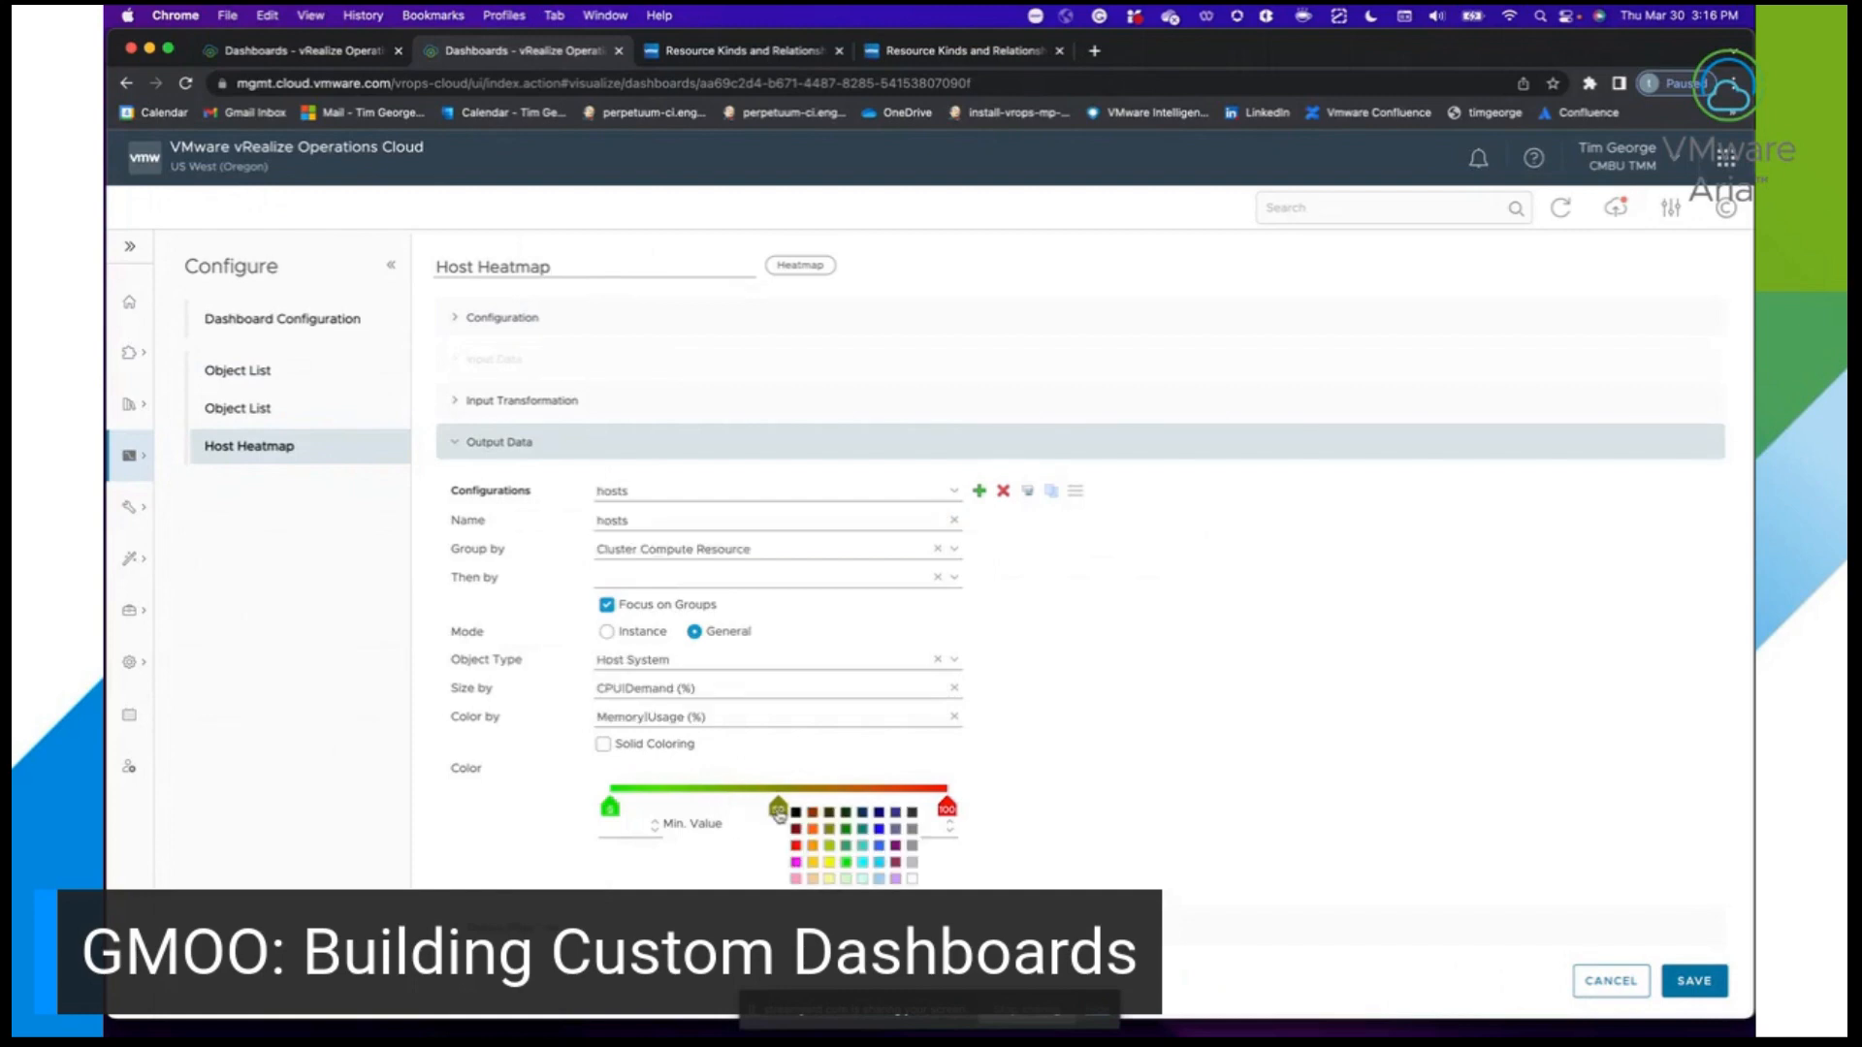
click(813, 847)
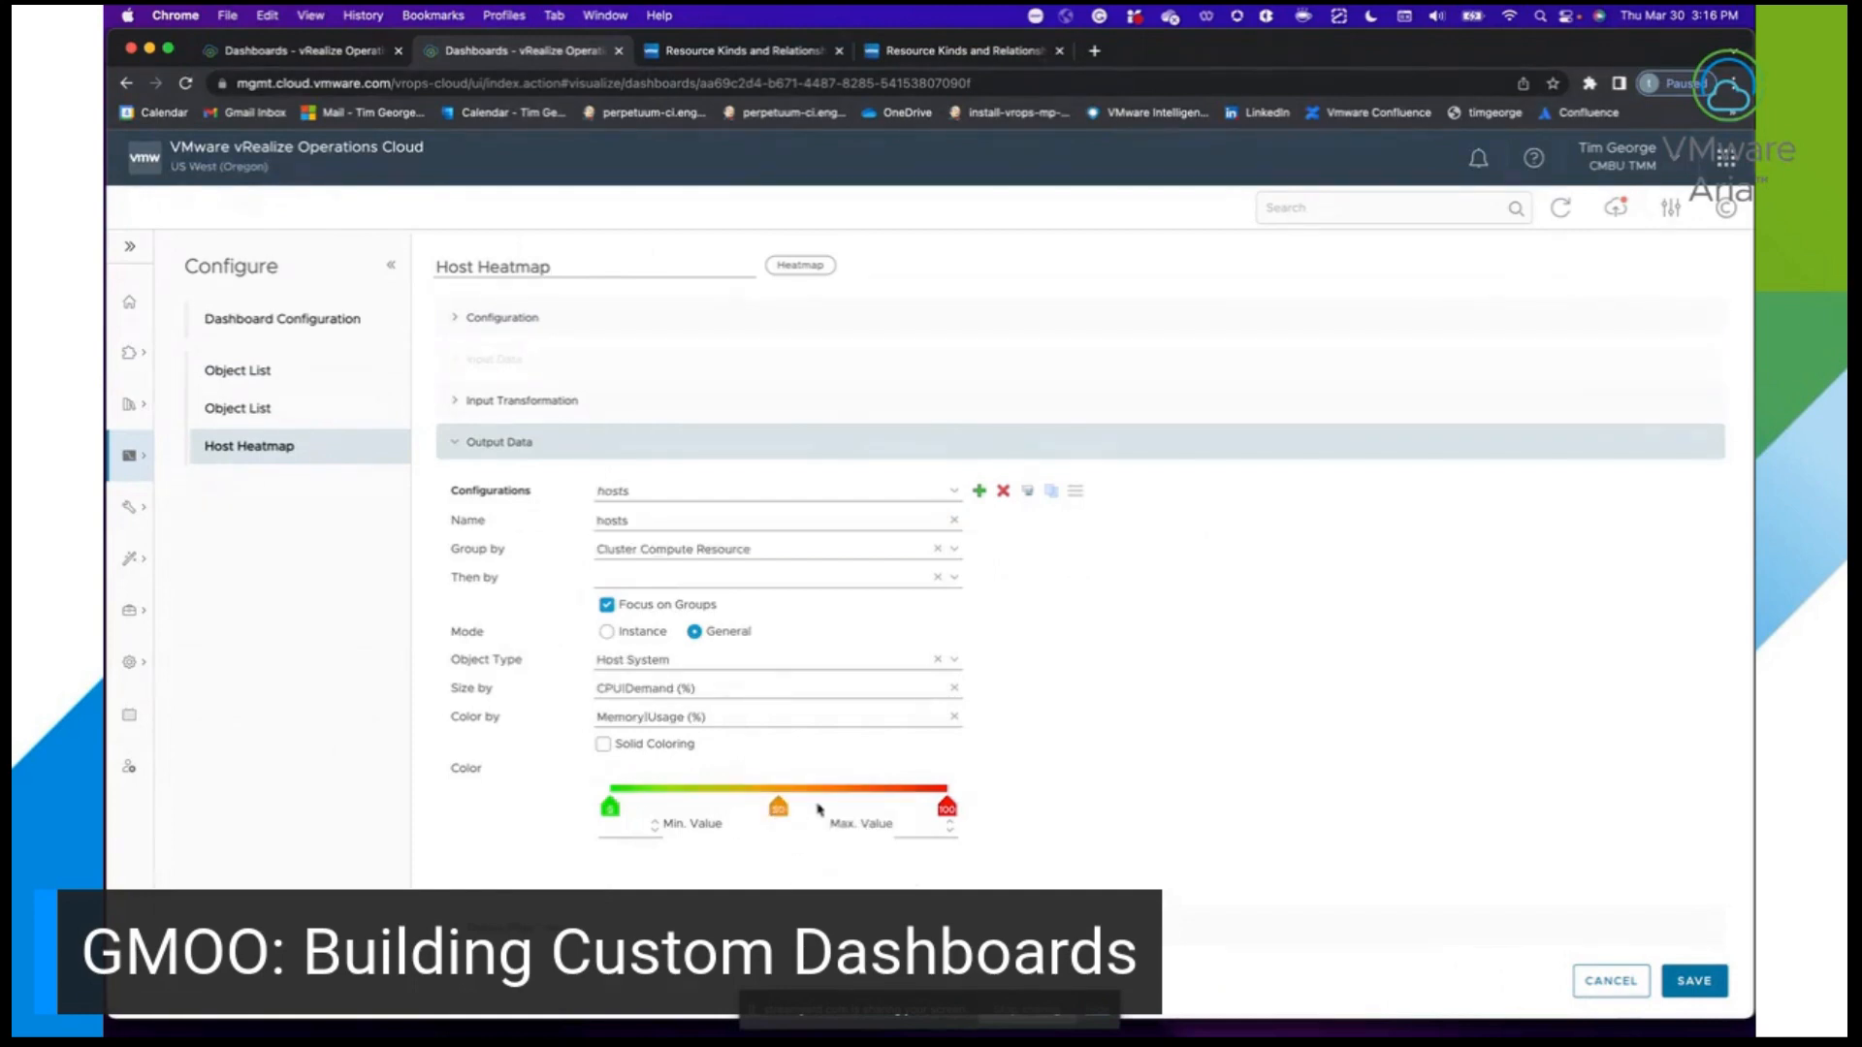
click(778, 811)
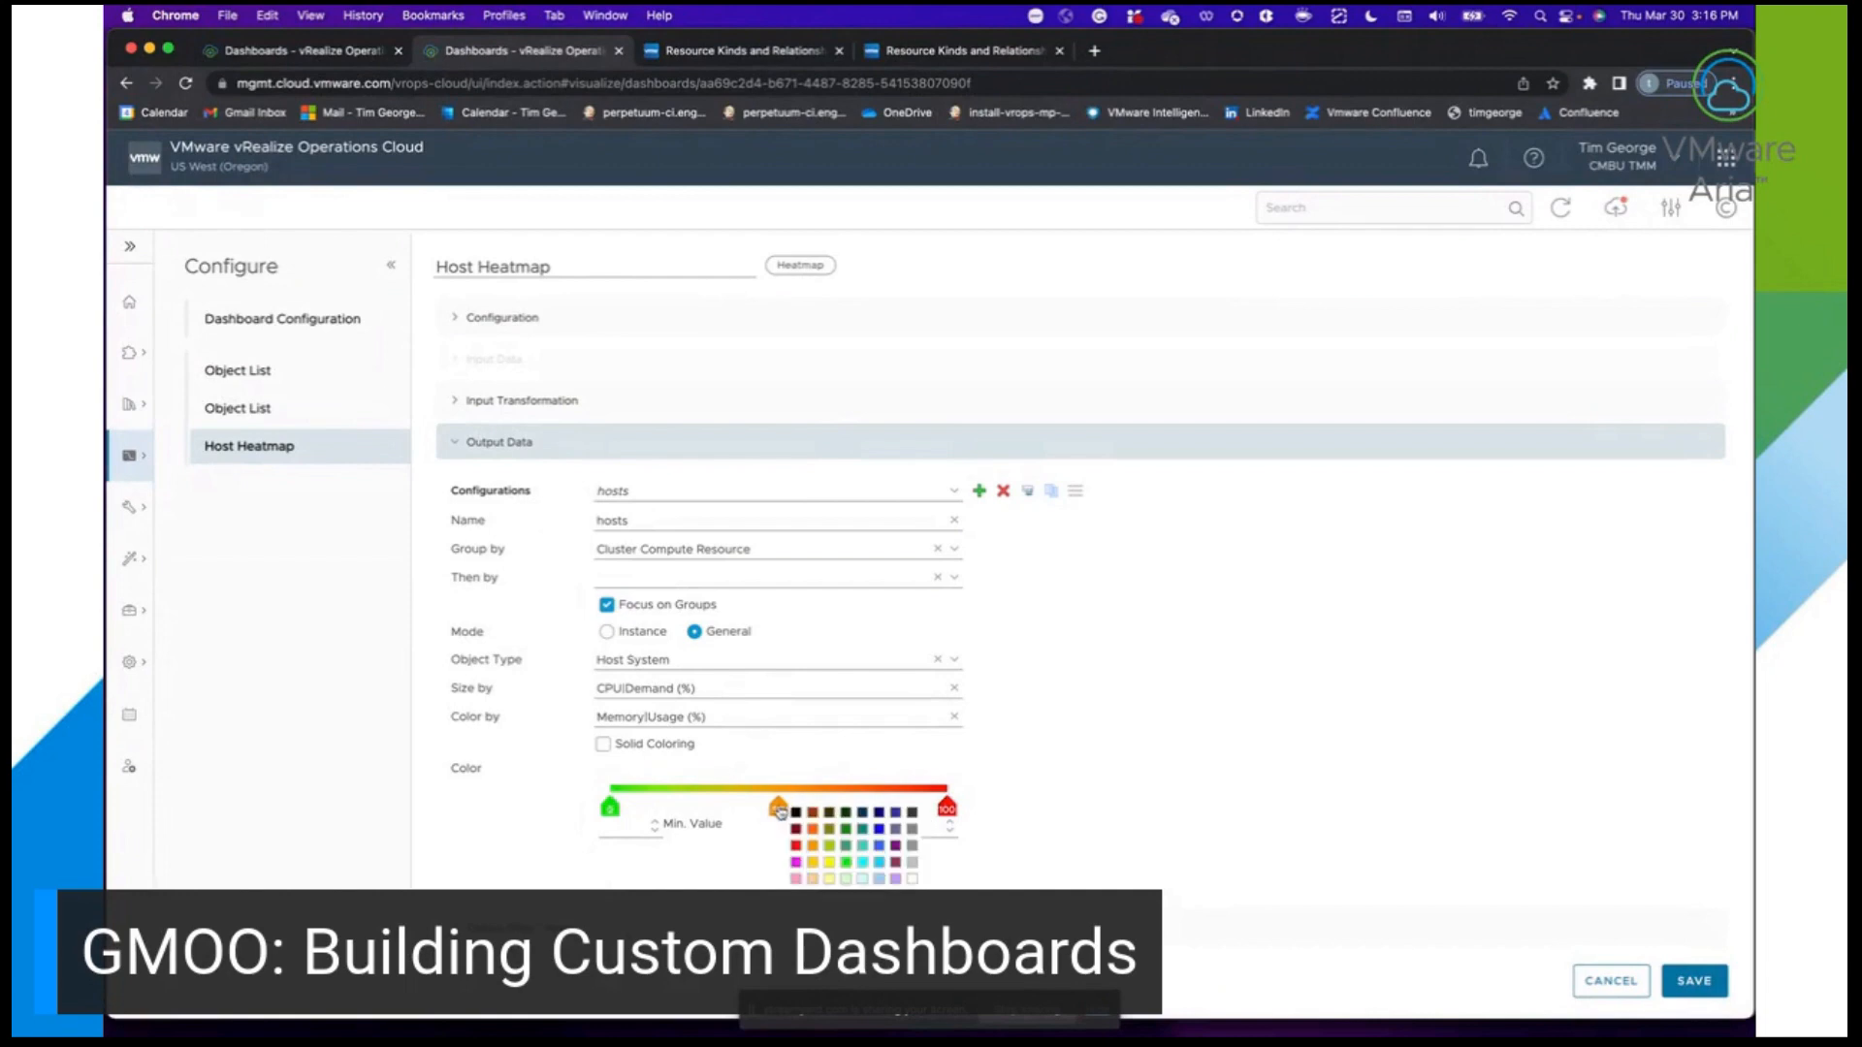
click(830, 865)
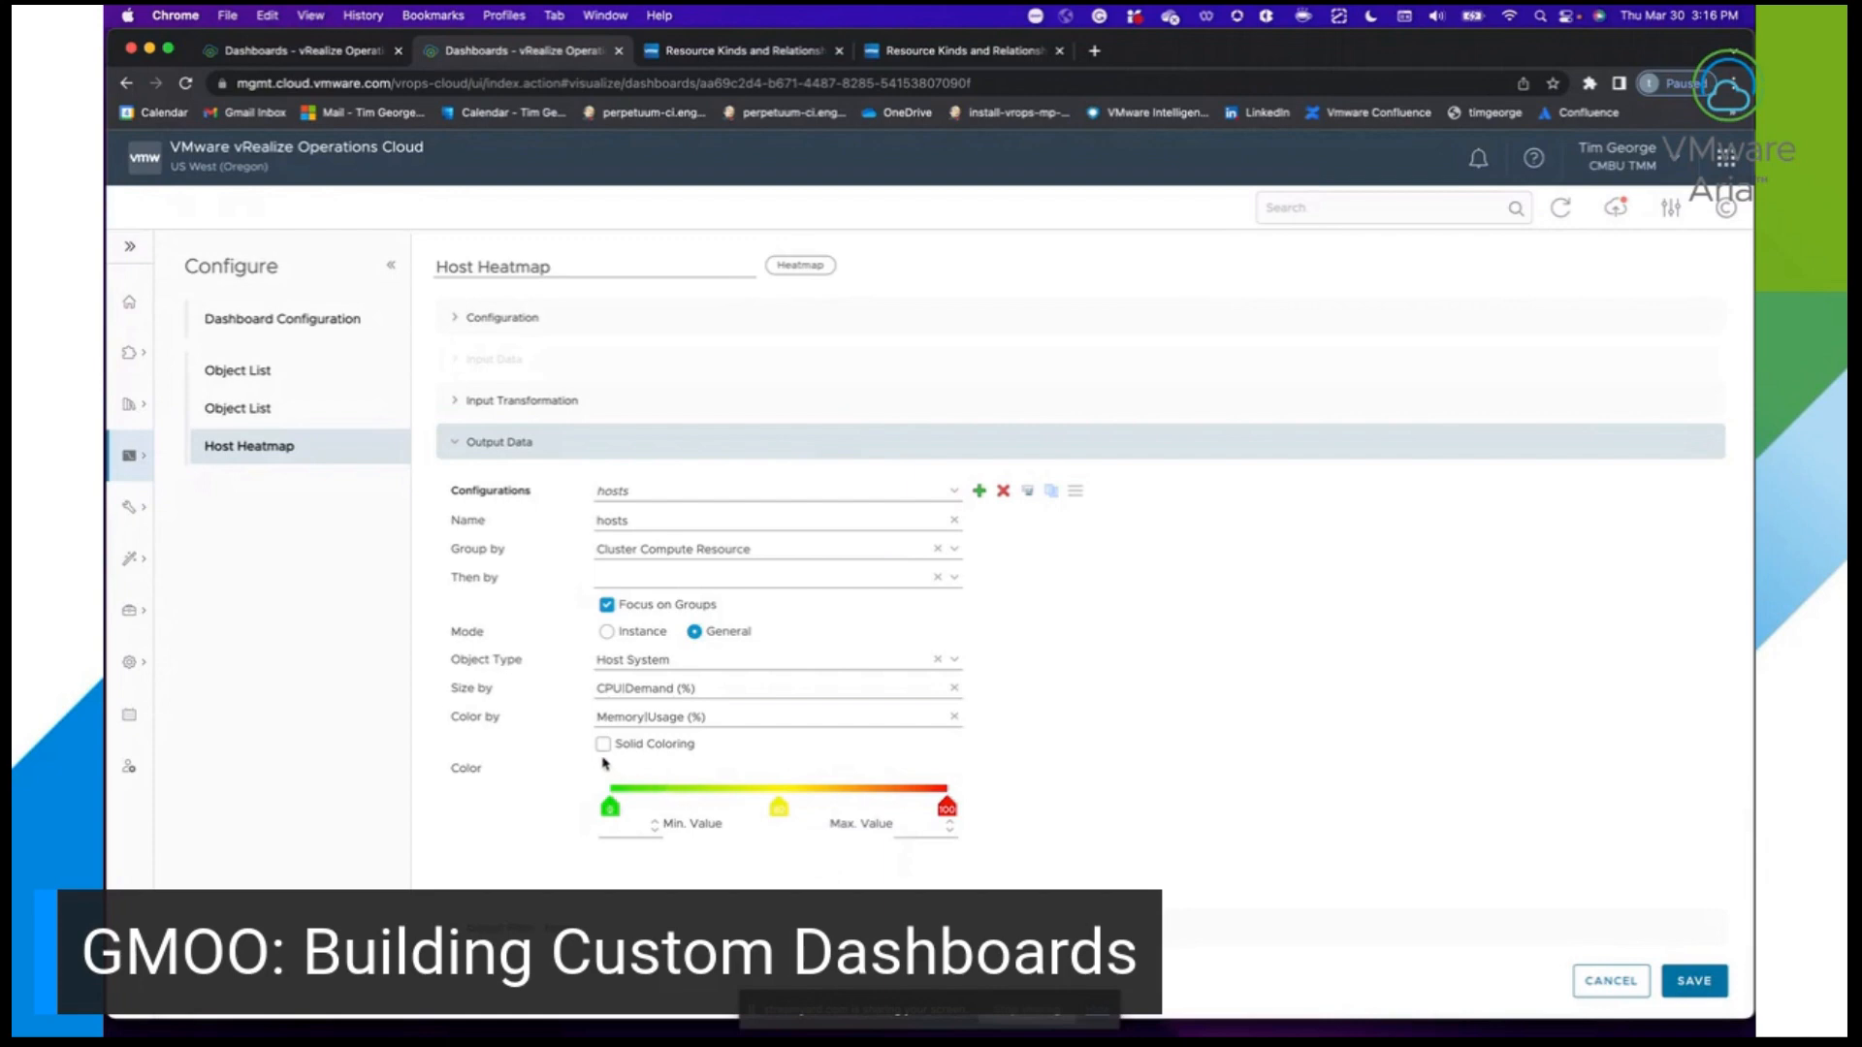
Enable solid coloring for the heatmap, make the middle color range yellow and start the red range at 90.
click(604, 745)
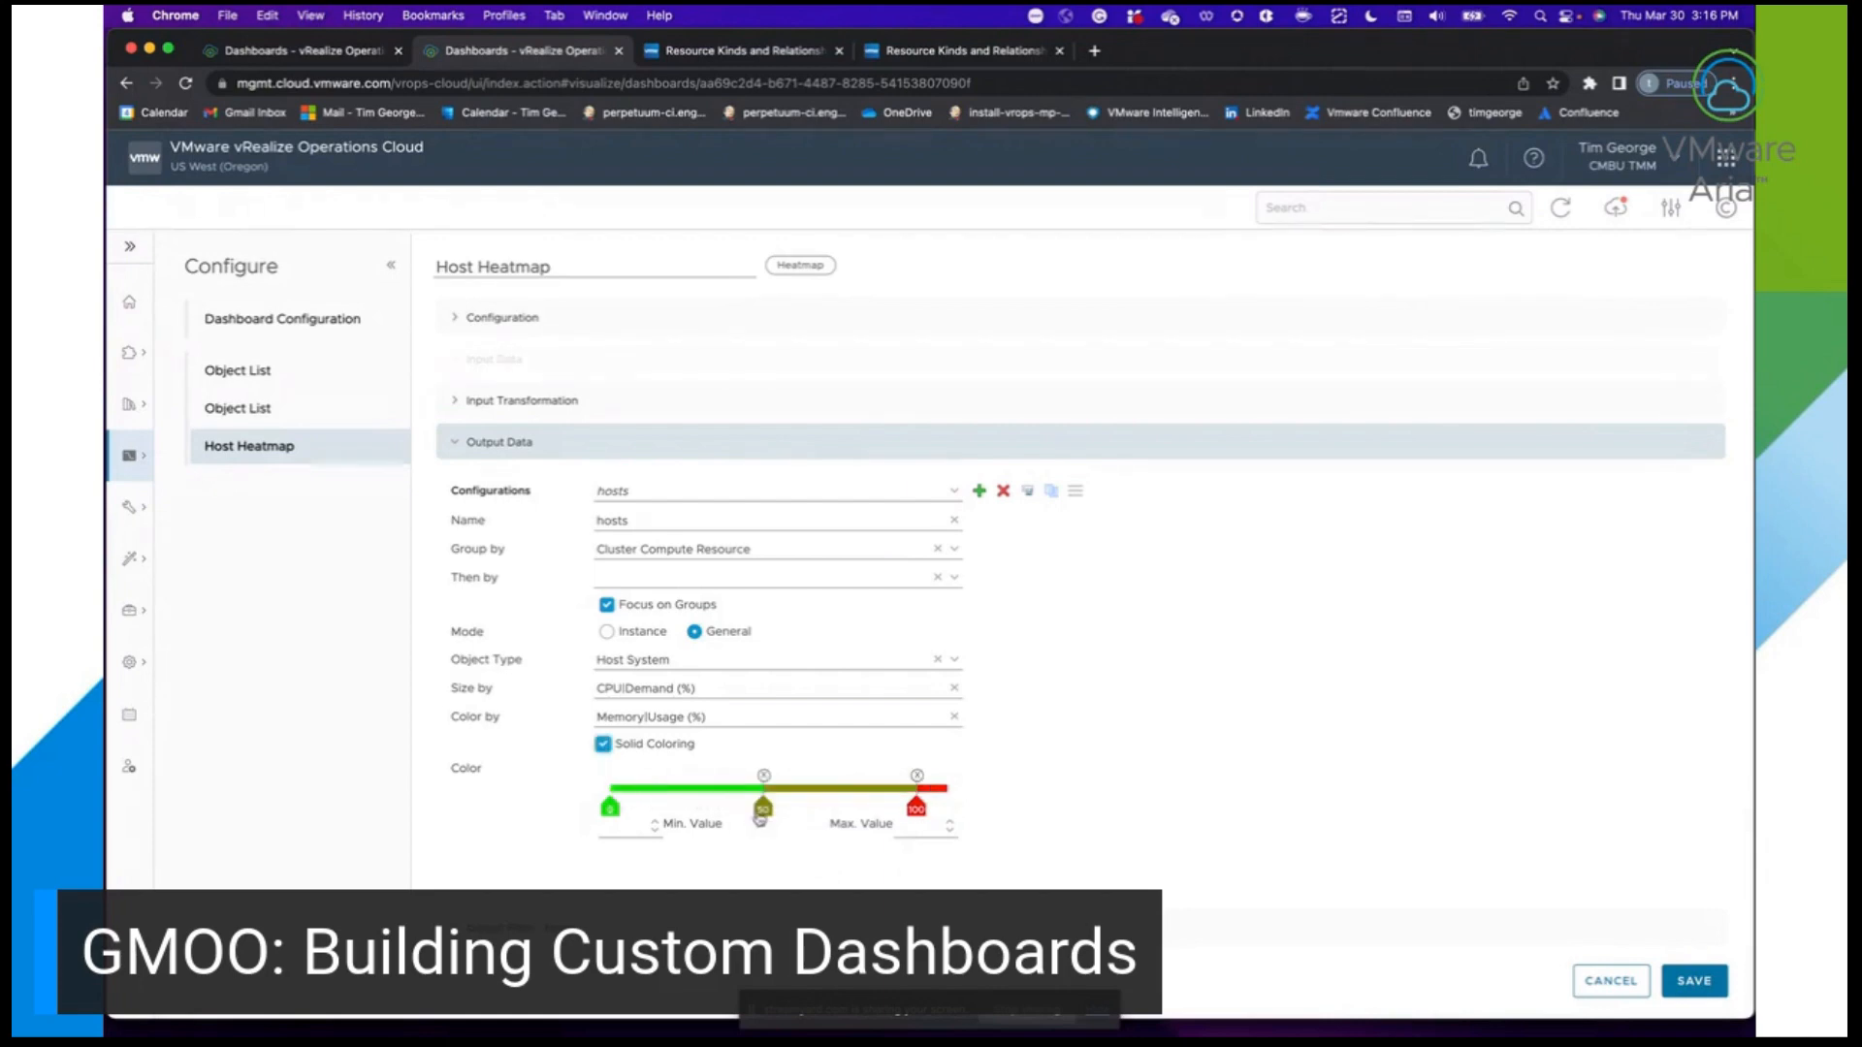
click(765, 810)
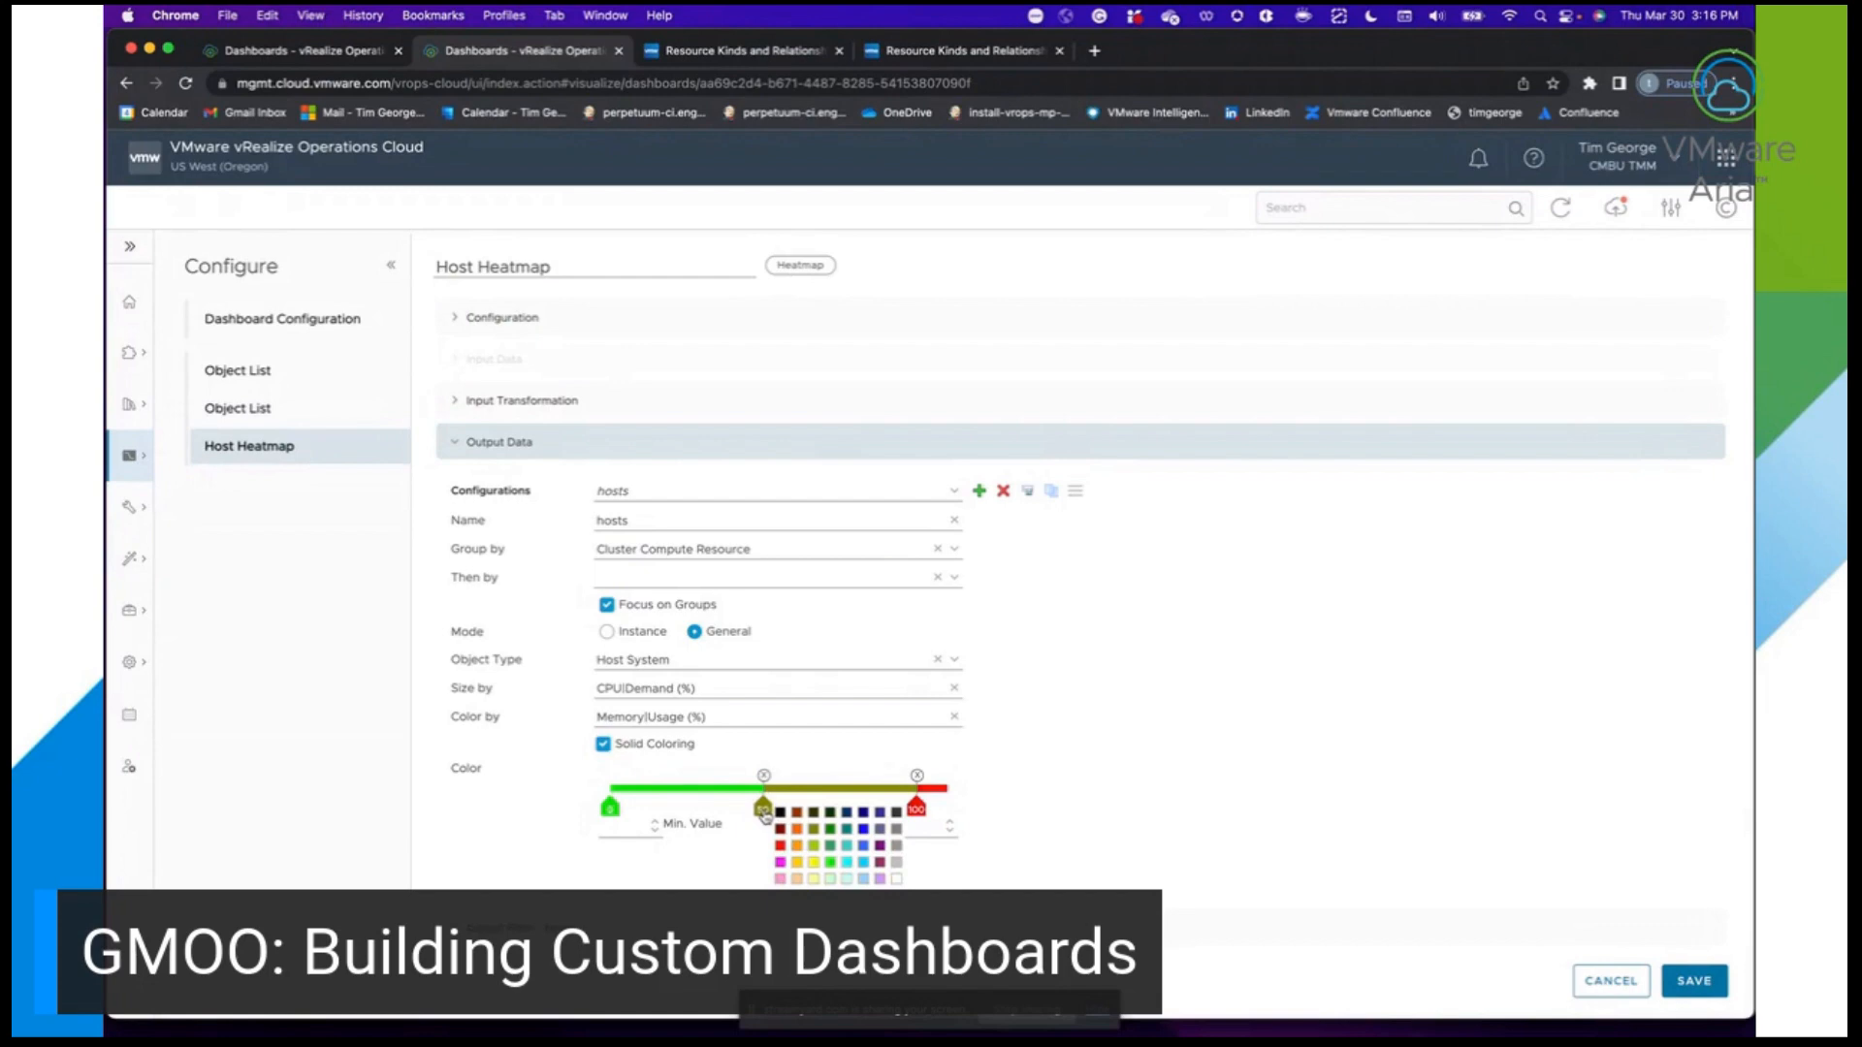
click(814, 863)
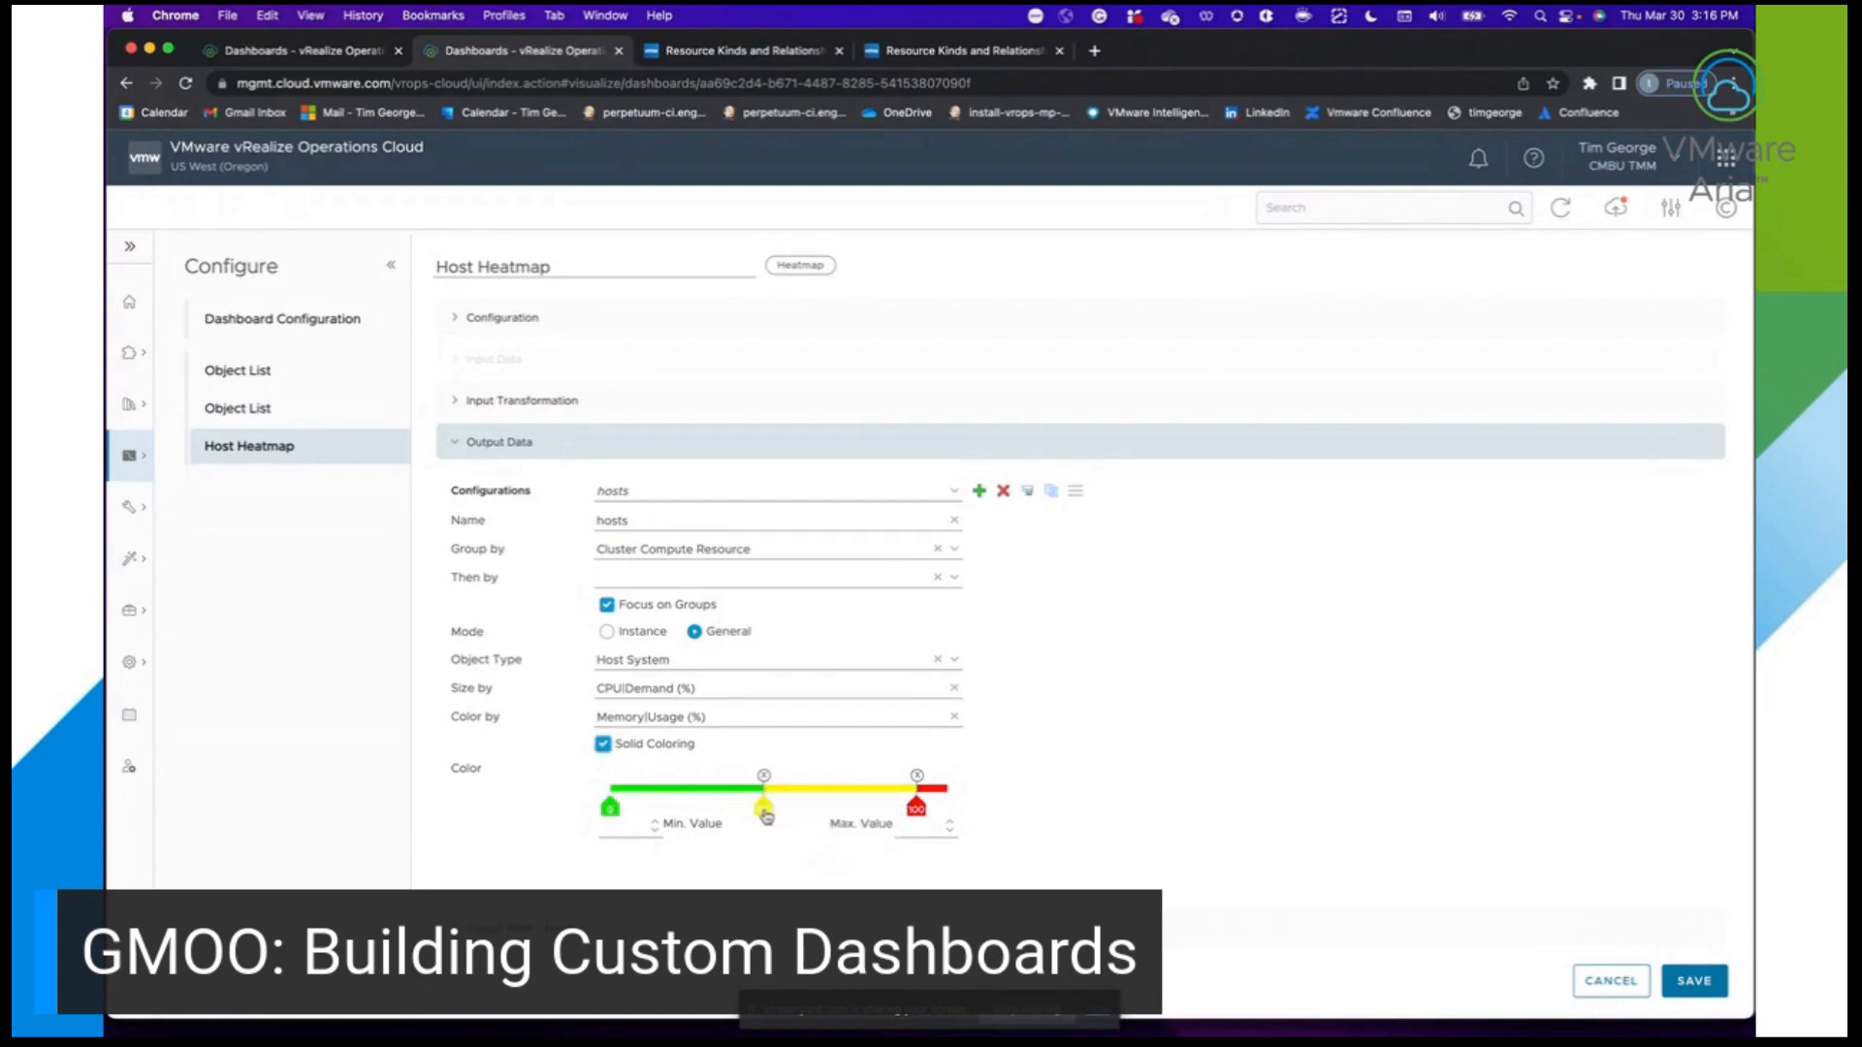
mouse_move(766, 814)
mouse_down()
mouse_move(690, 813)
mouse_move(764, 820)
mouse_up()
drag(917, 812, 887, 811)
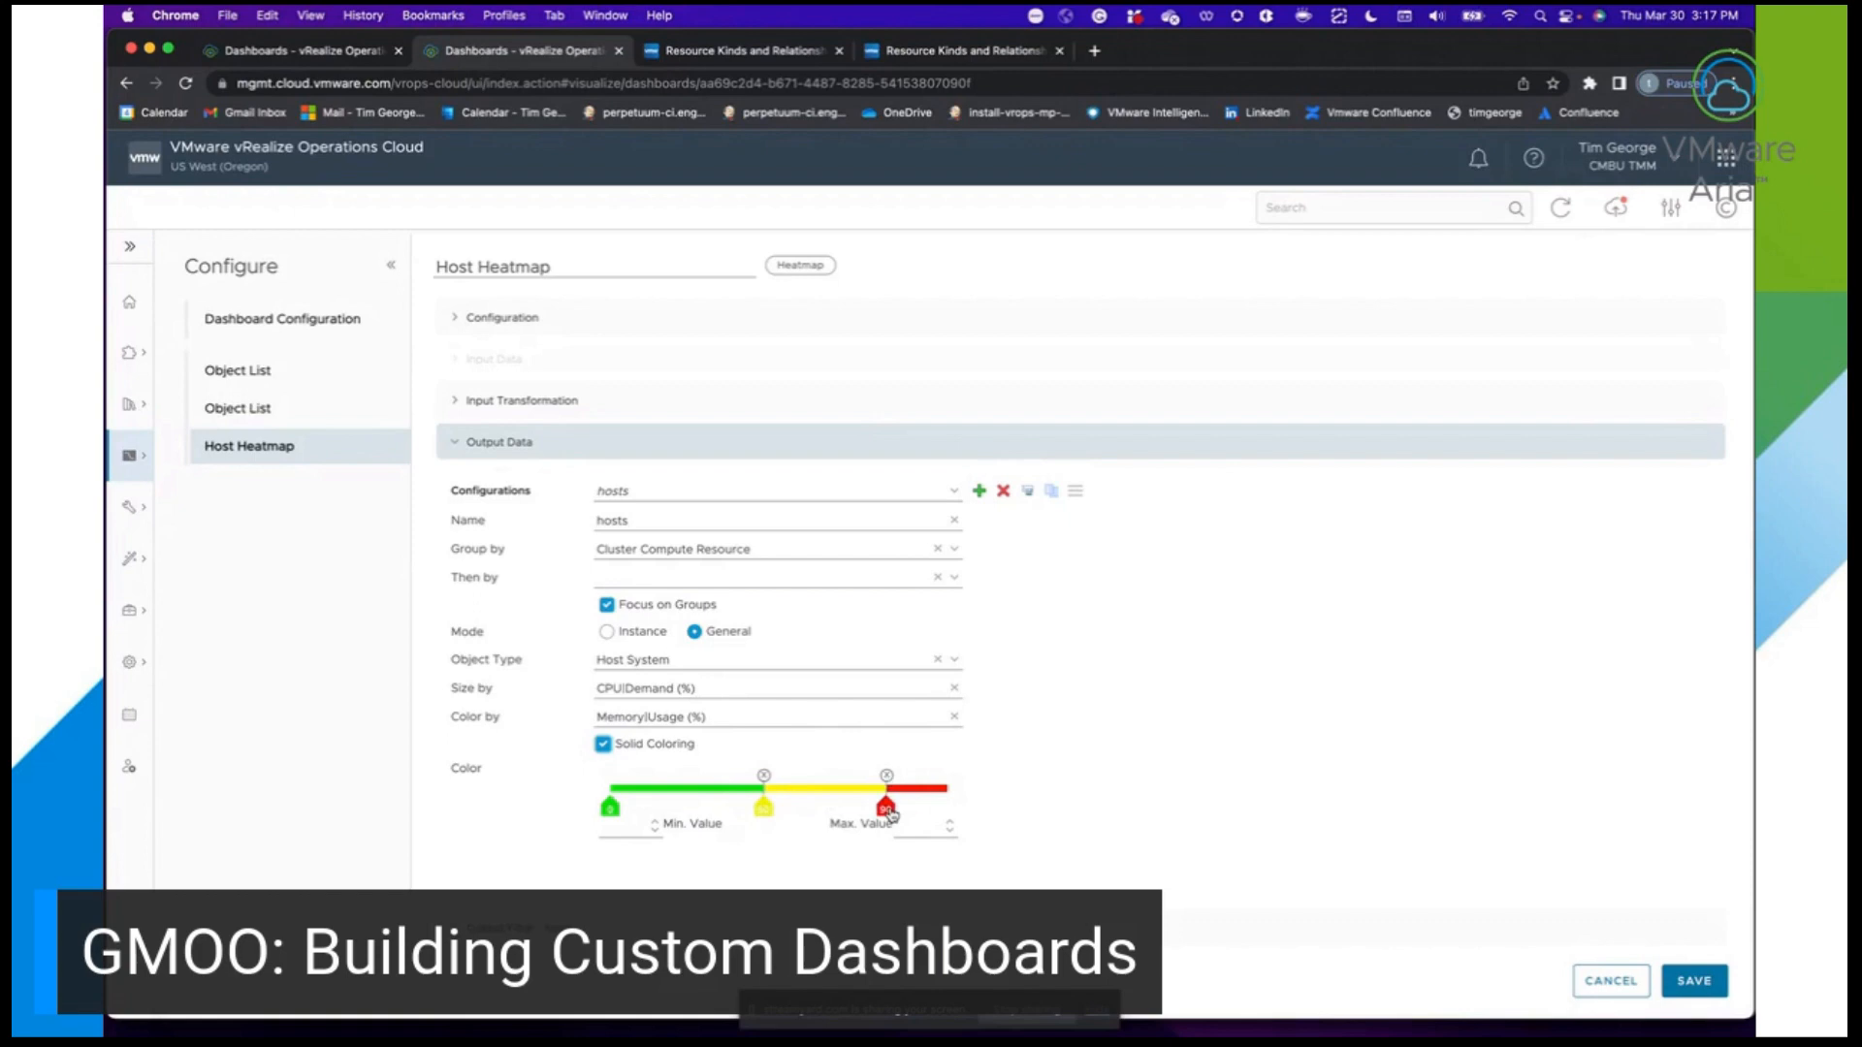
Add an amber color threshold at 75 between the heatmap's yellow and red ranges.
click(825, 789)
click(825, 809)
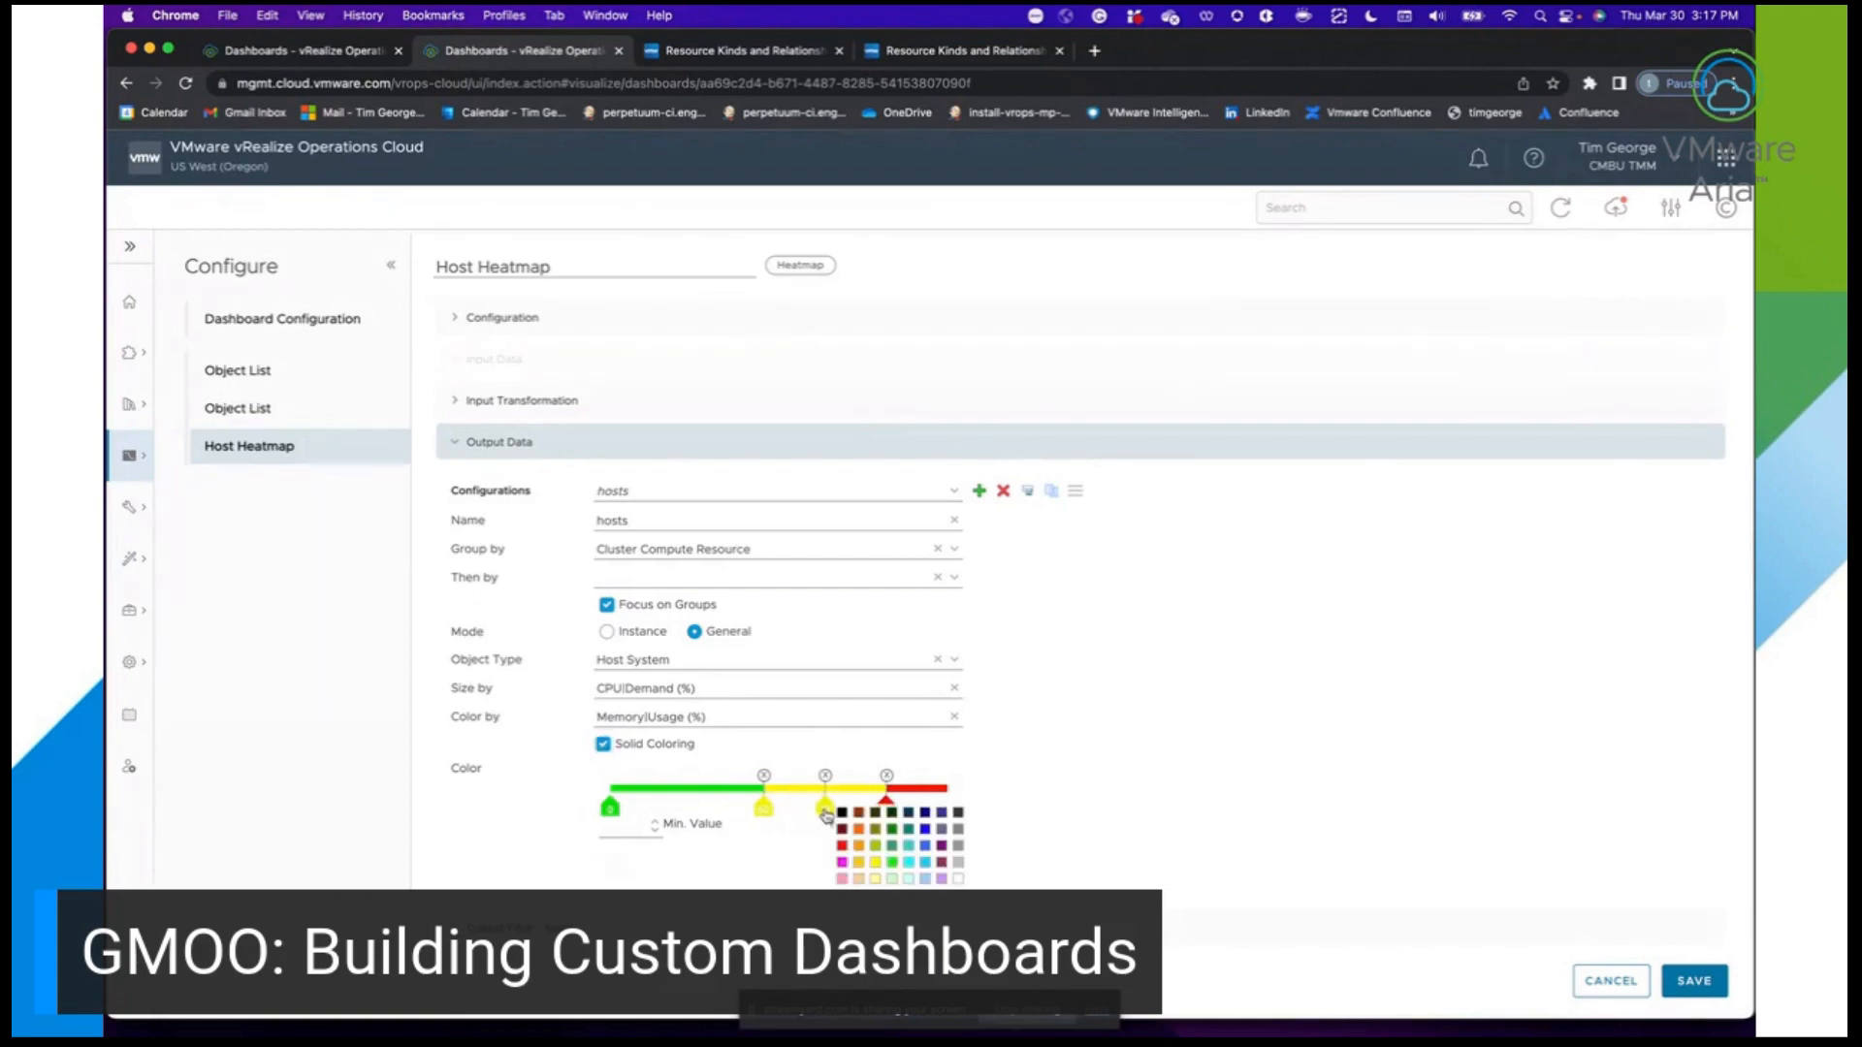
click(859, 862)
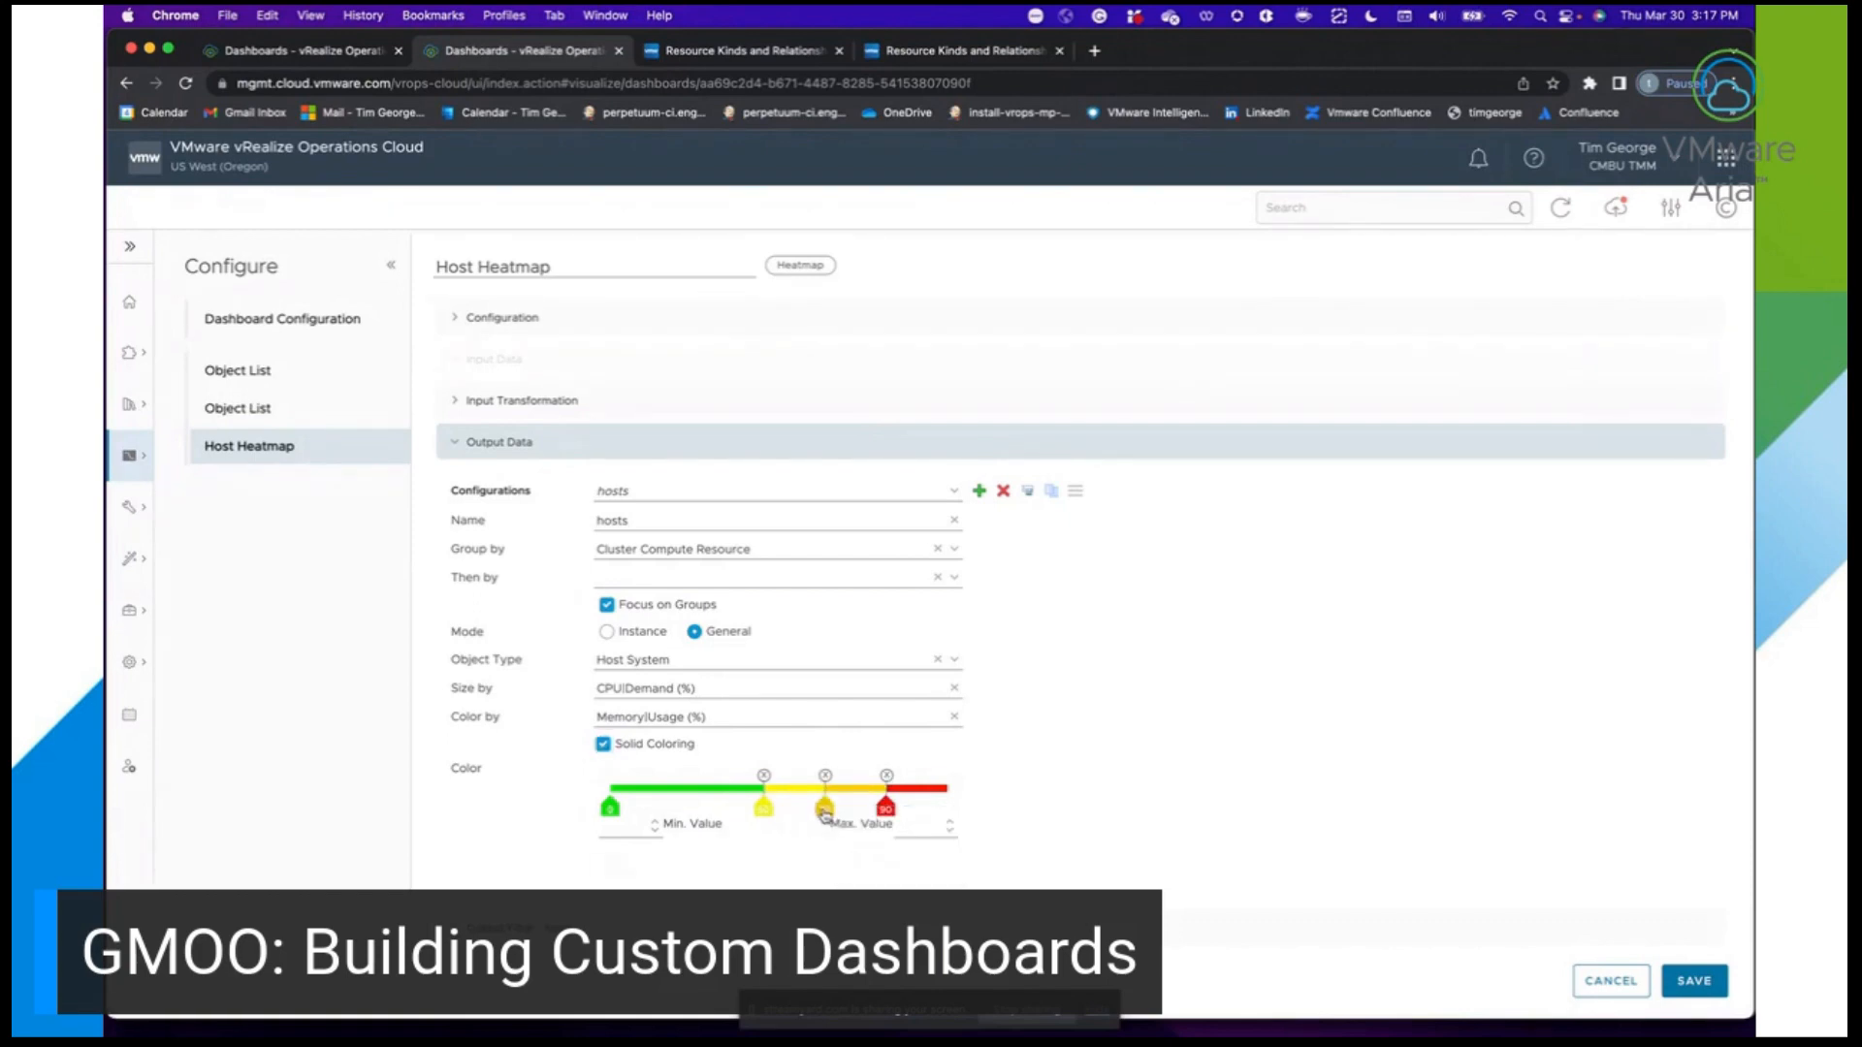
drag(823, 813, 837, 818)
Set the heatmap's color scale minimum to 0 and maximum to 100, and save the widget configuration.
click(636, 829)
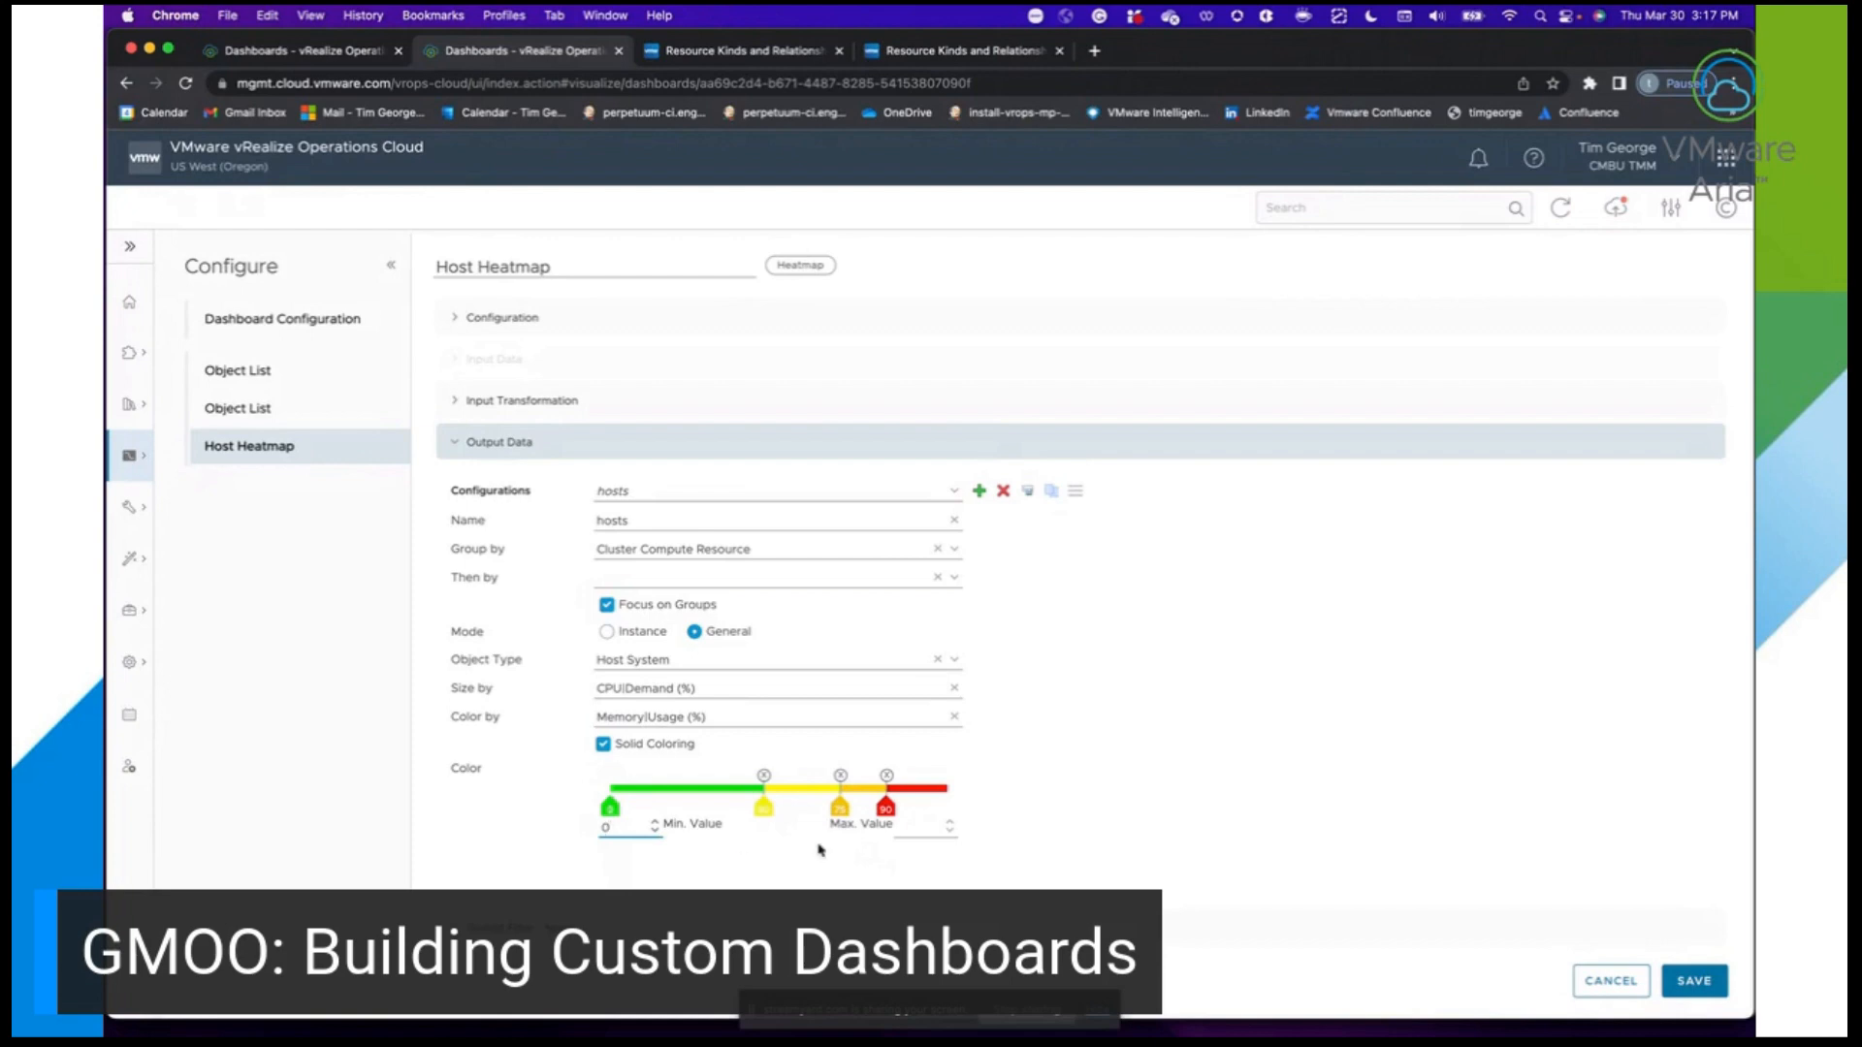
click(913, 829)
text(100)
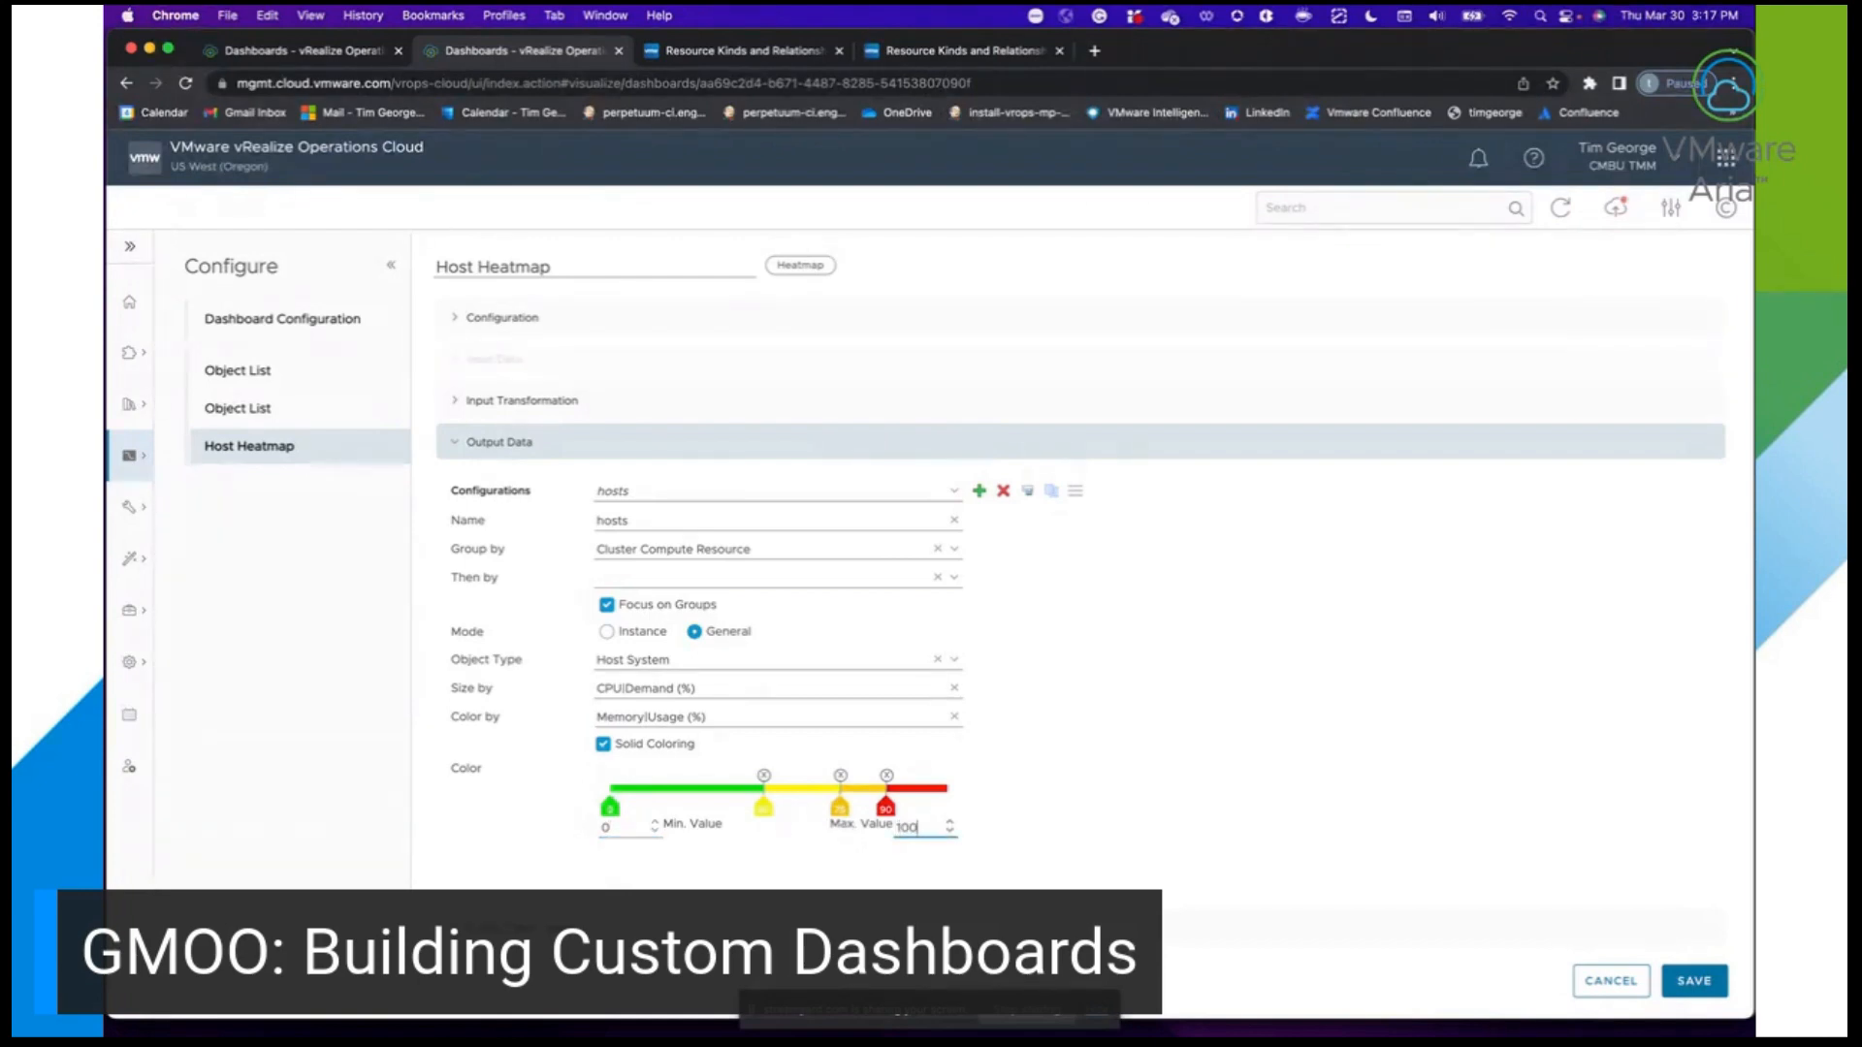
click(1693, 983)
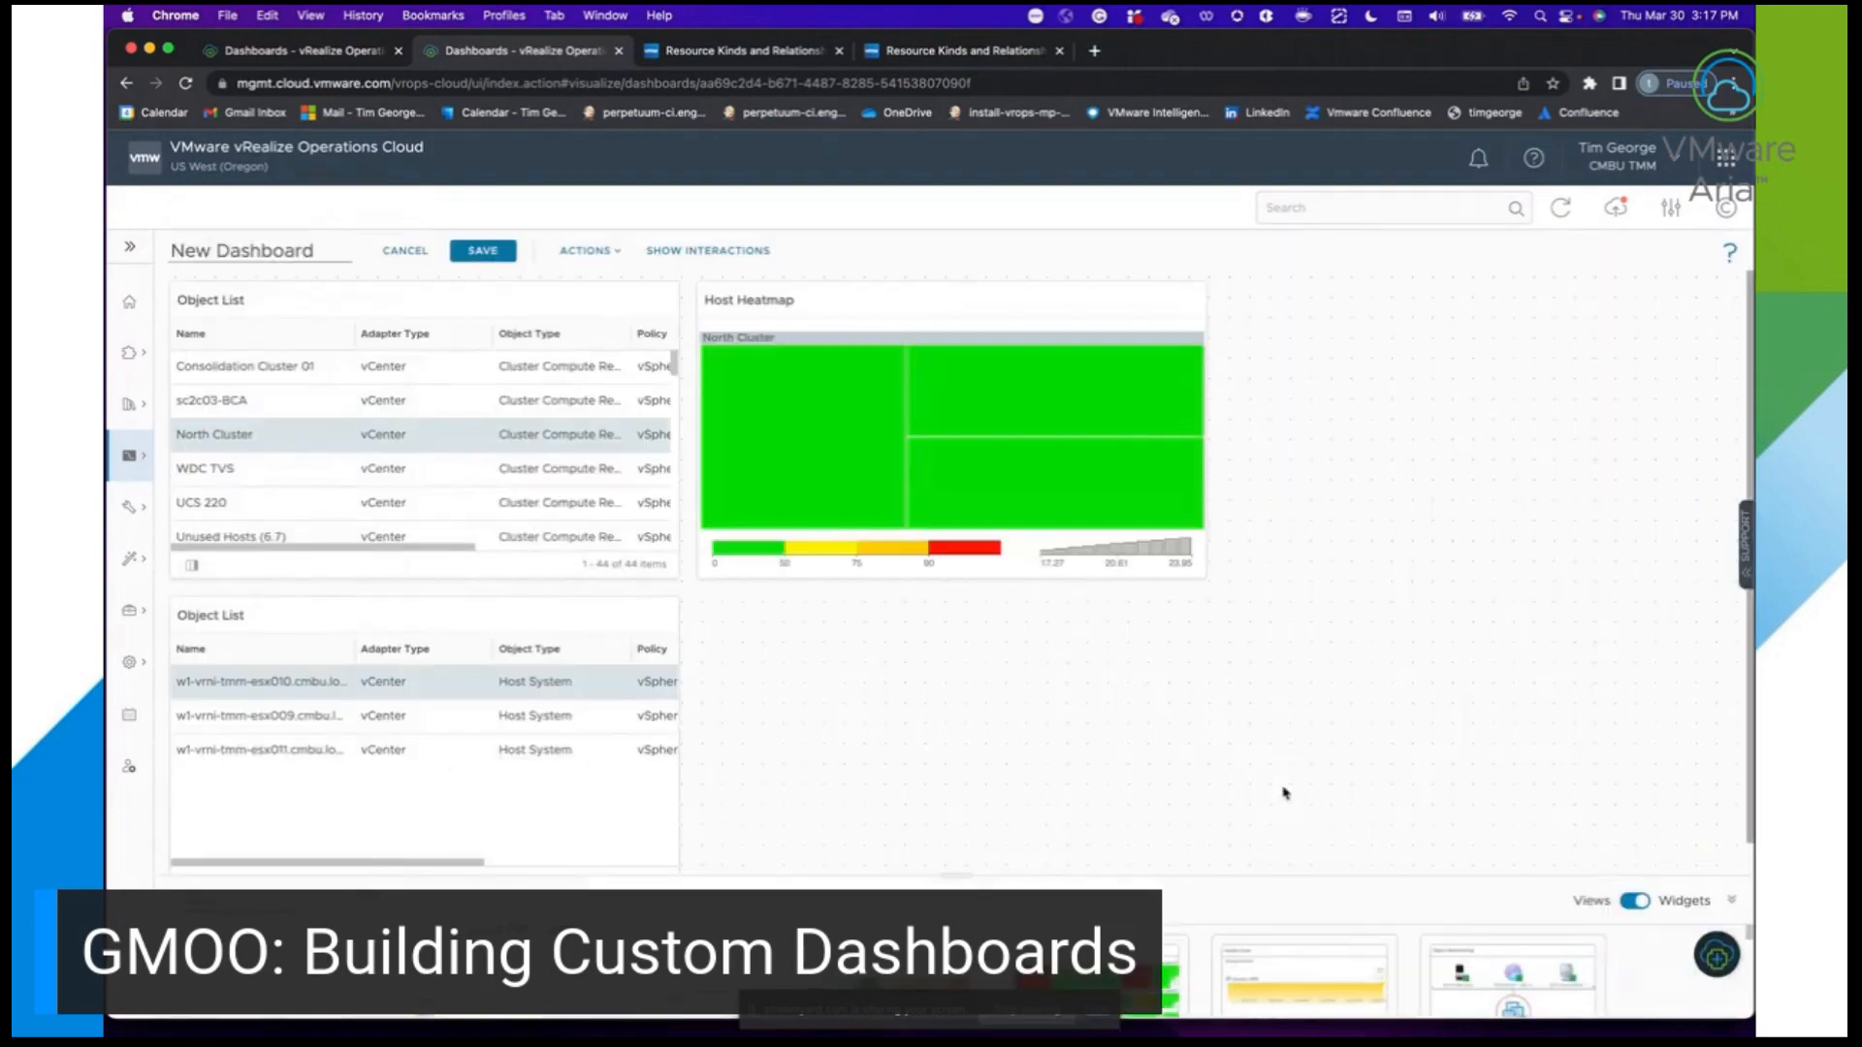
Check how the Host Heatmap colors the hosts of clusters WDC TVS, UCS 220, sc2c03-BCA and North Cluster.
click(612, 473)
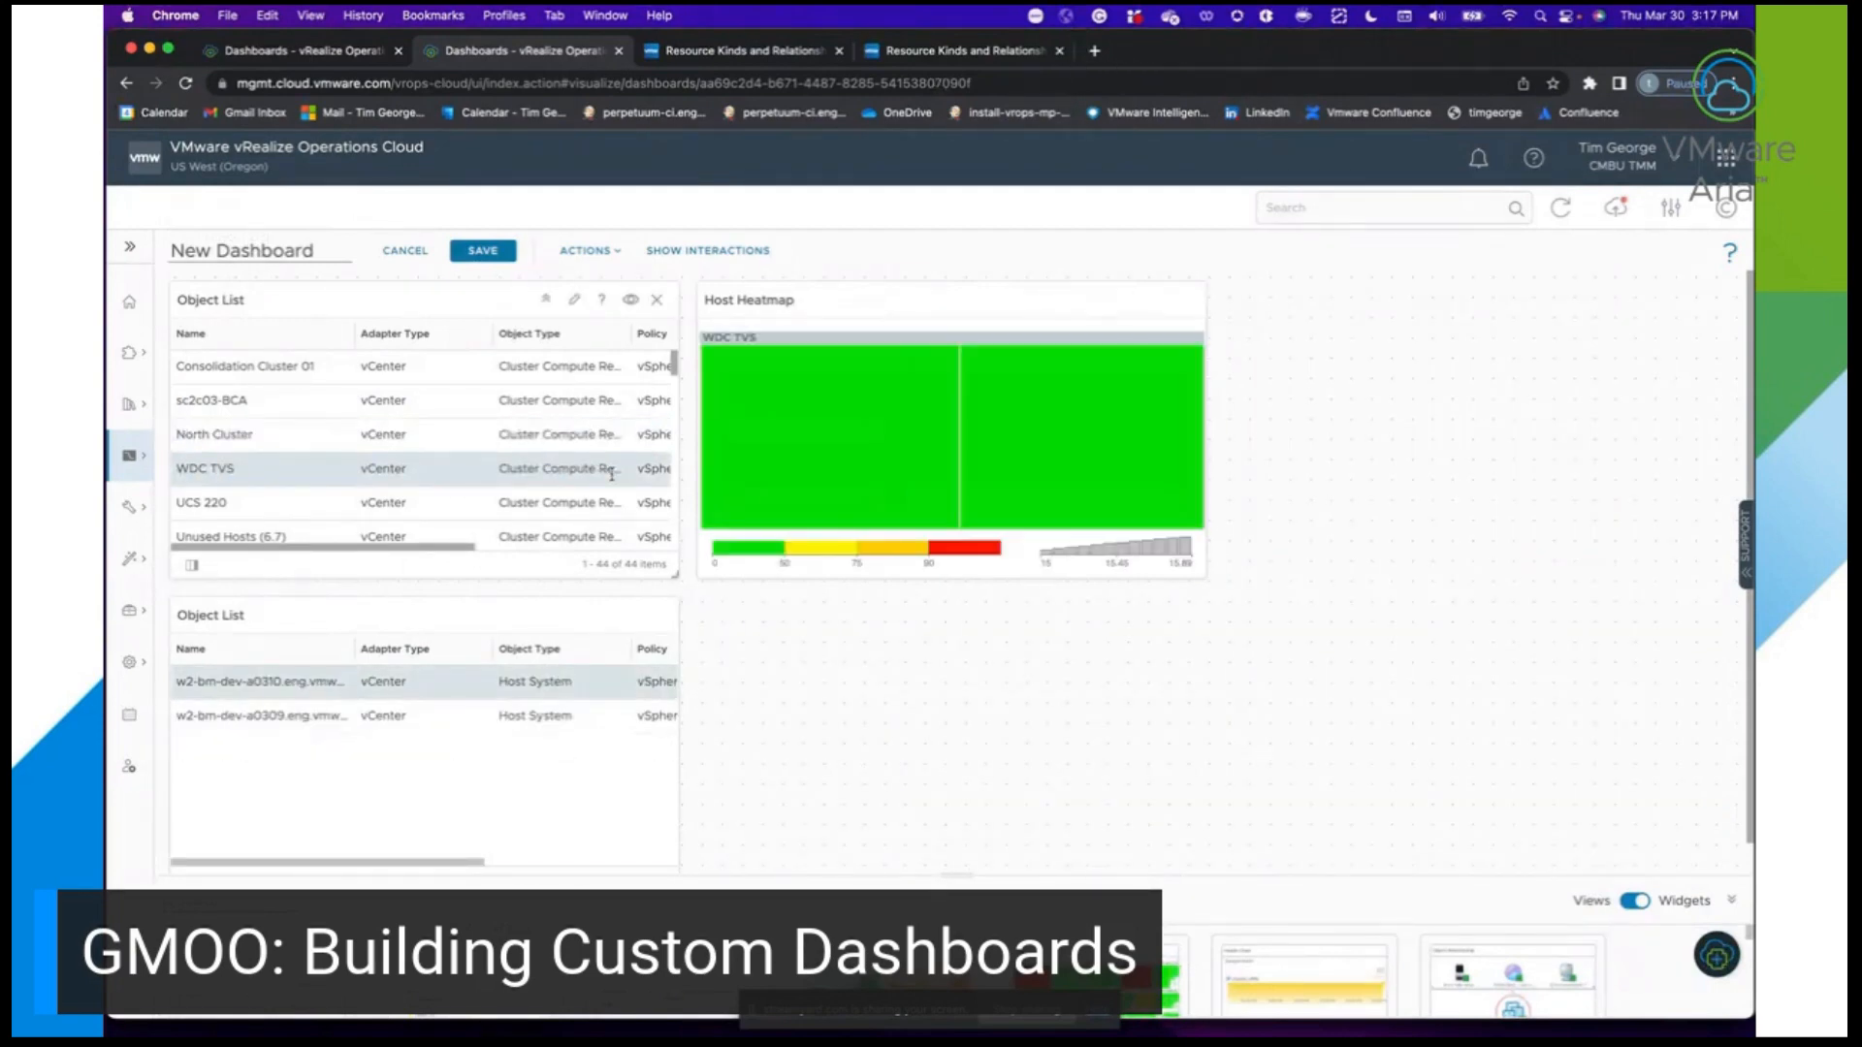
click(602, 501)
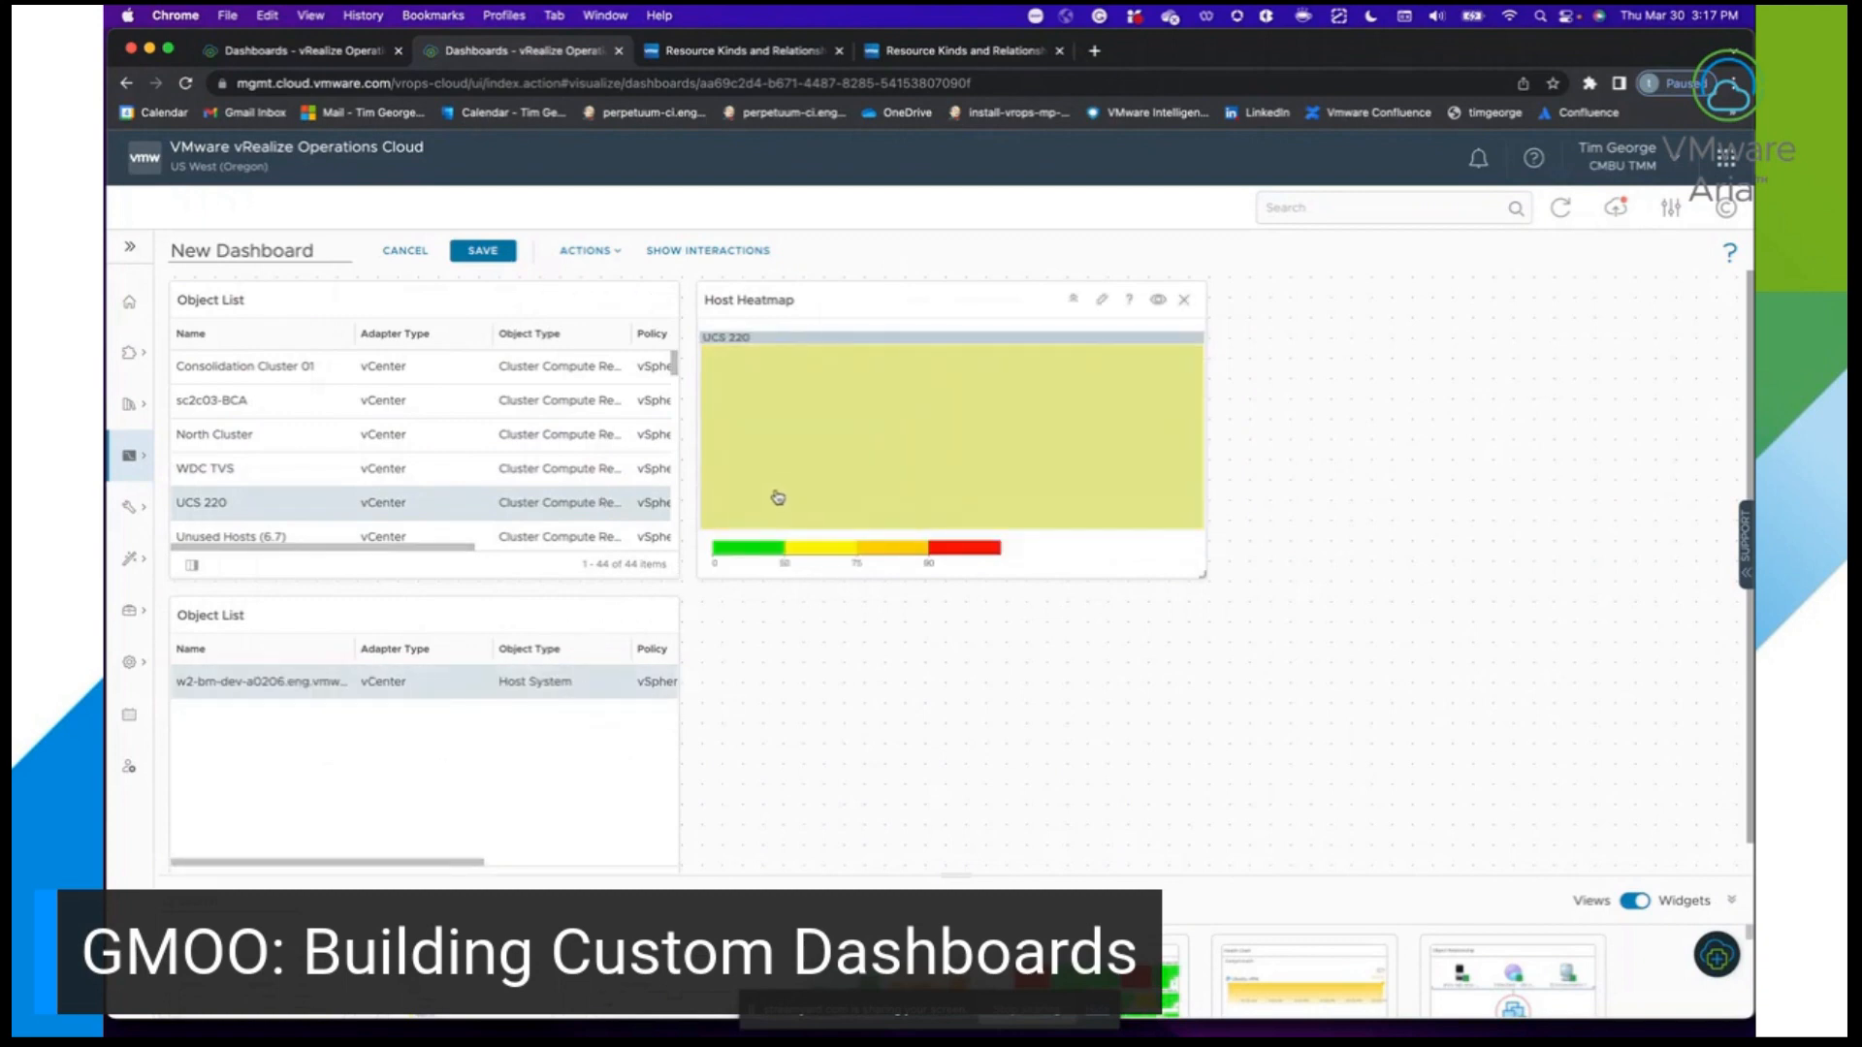
click(456, 401)
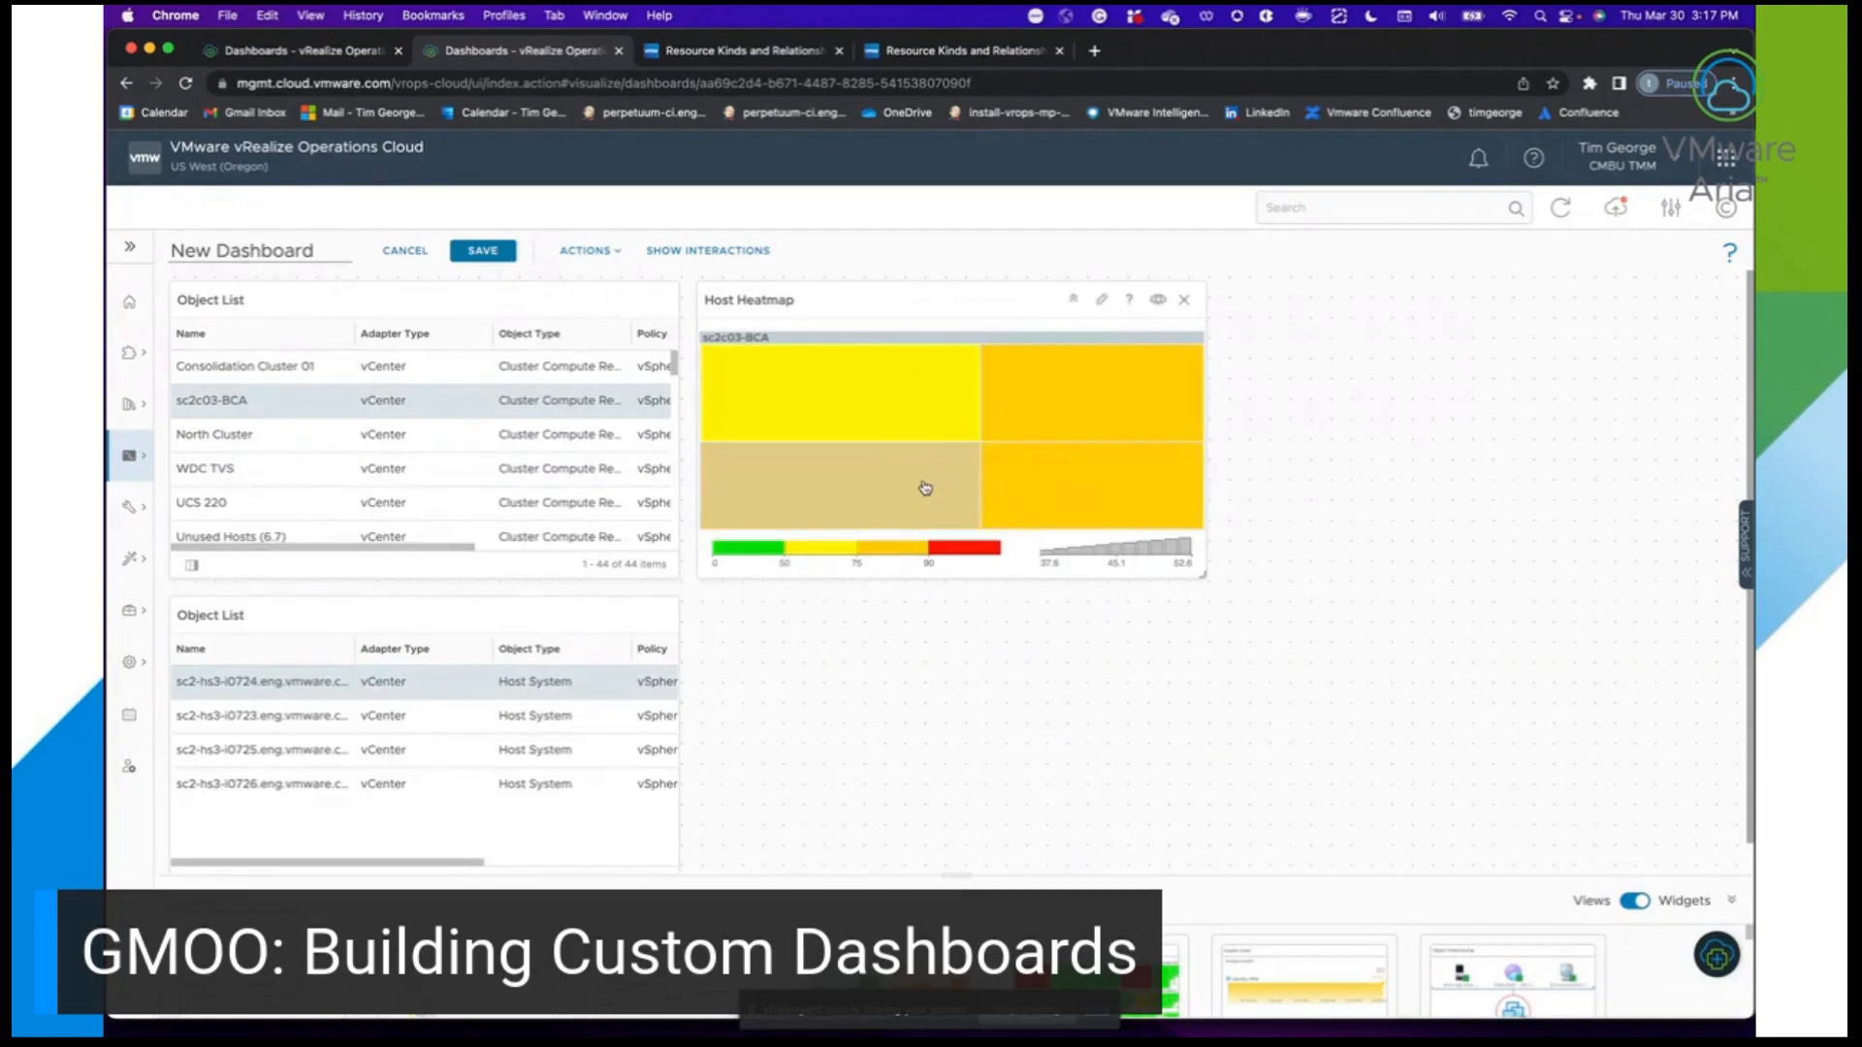
mouse_move(925, 488)
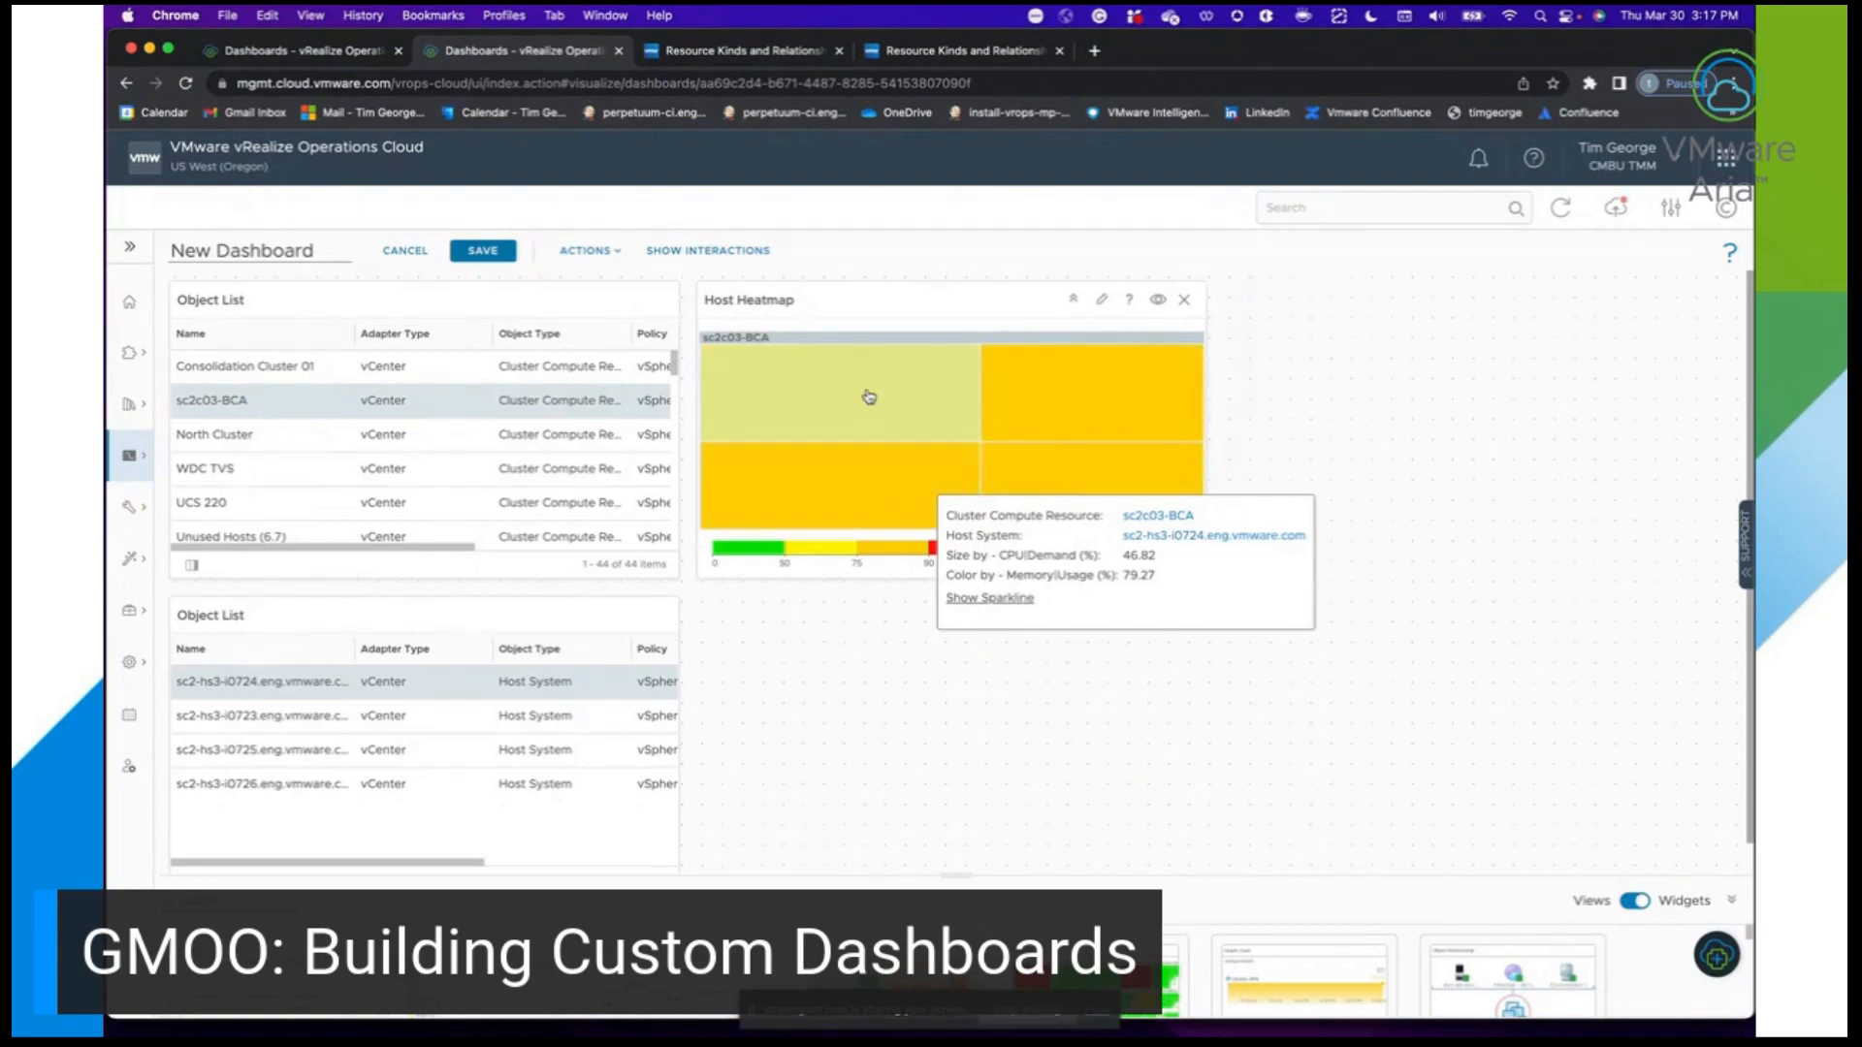
click(572, 435)
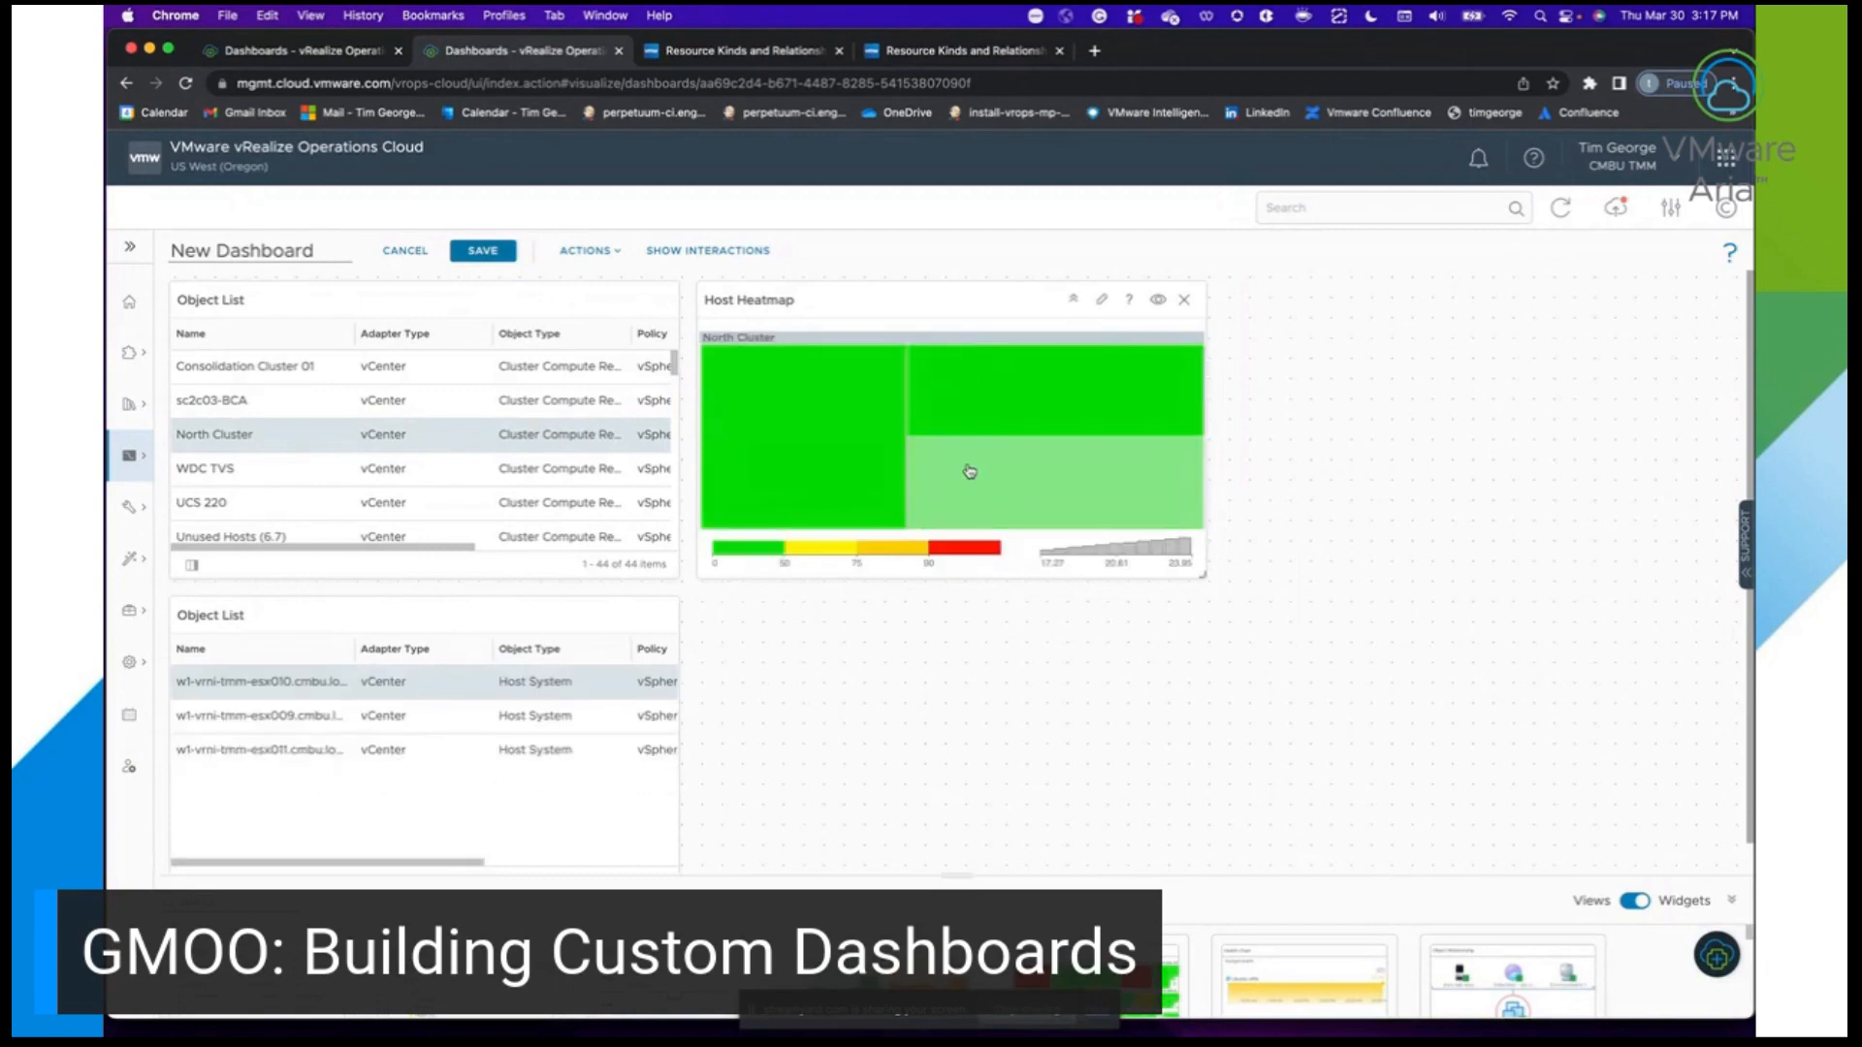
click(586, 399)
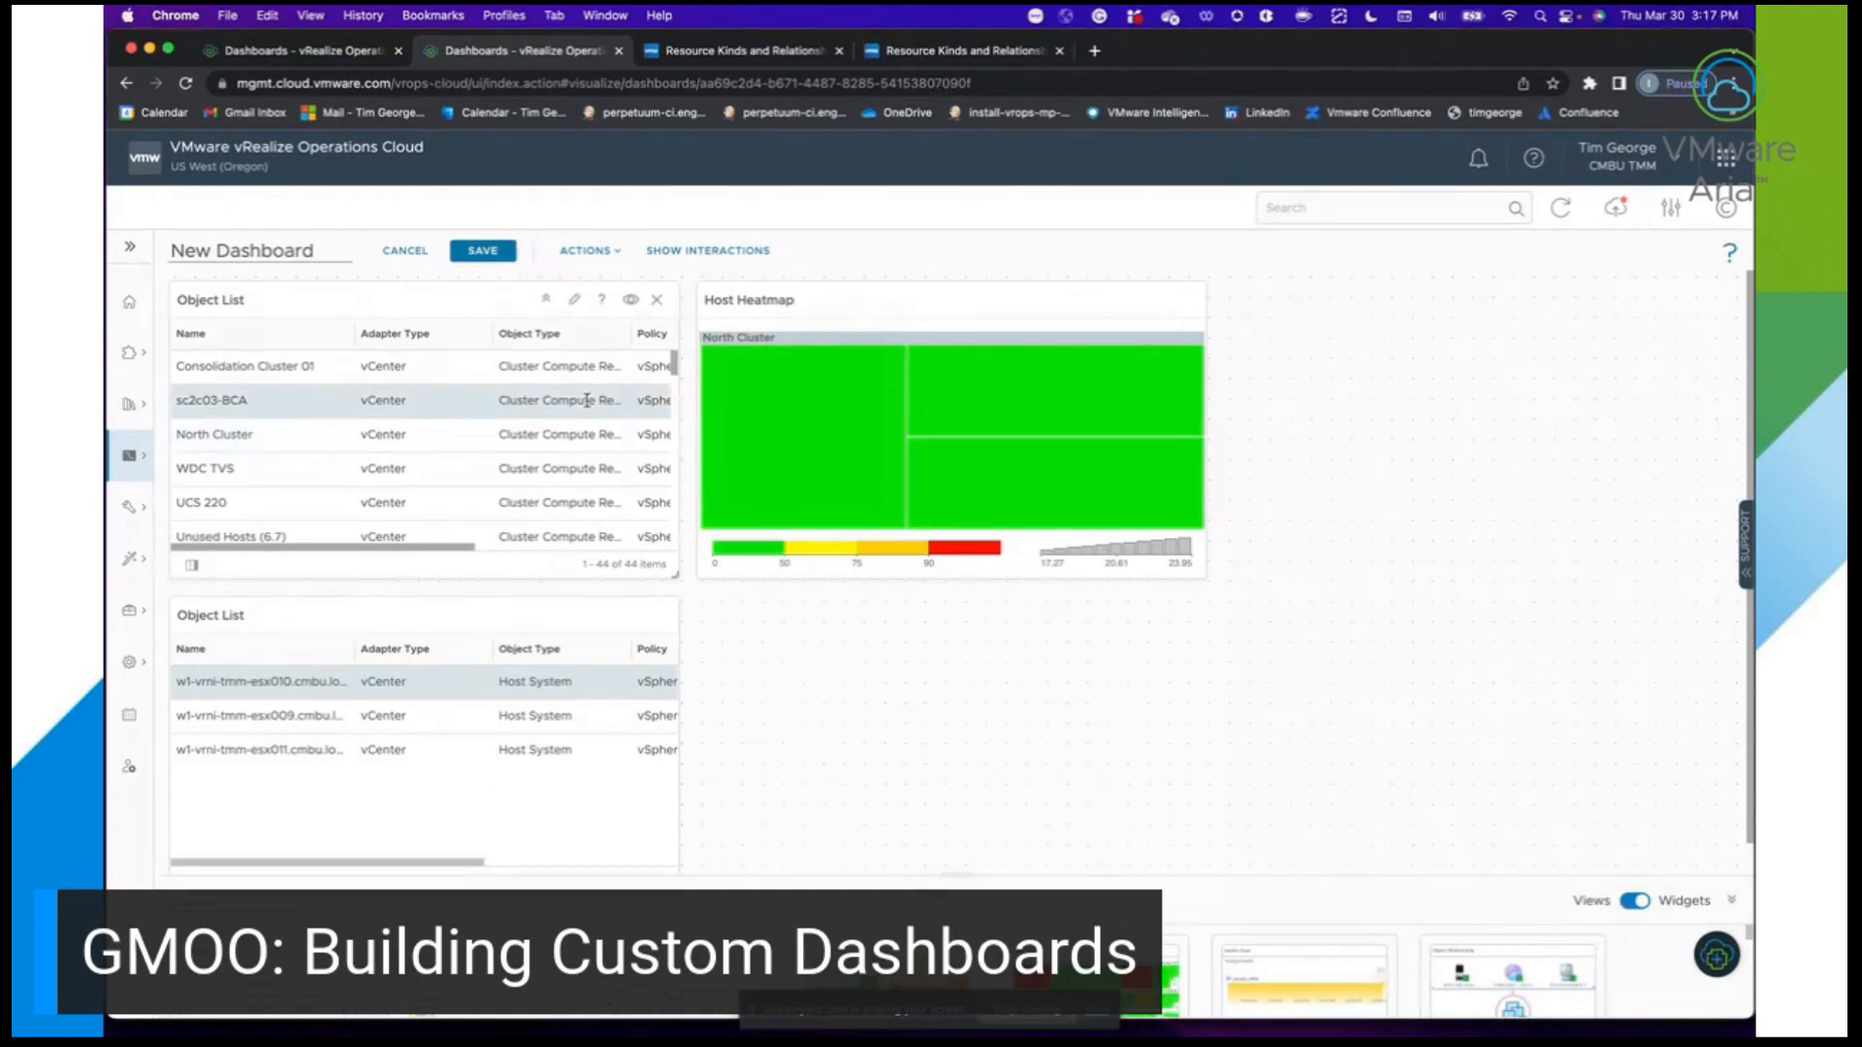
mouse_move(860, 500)
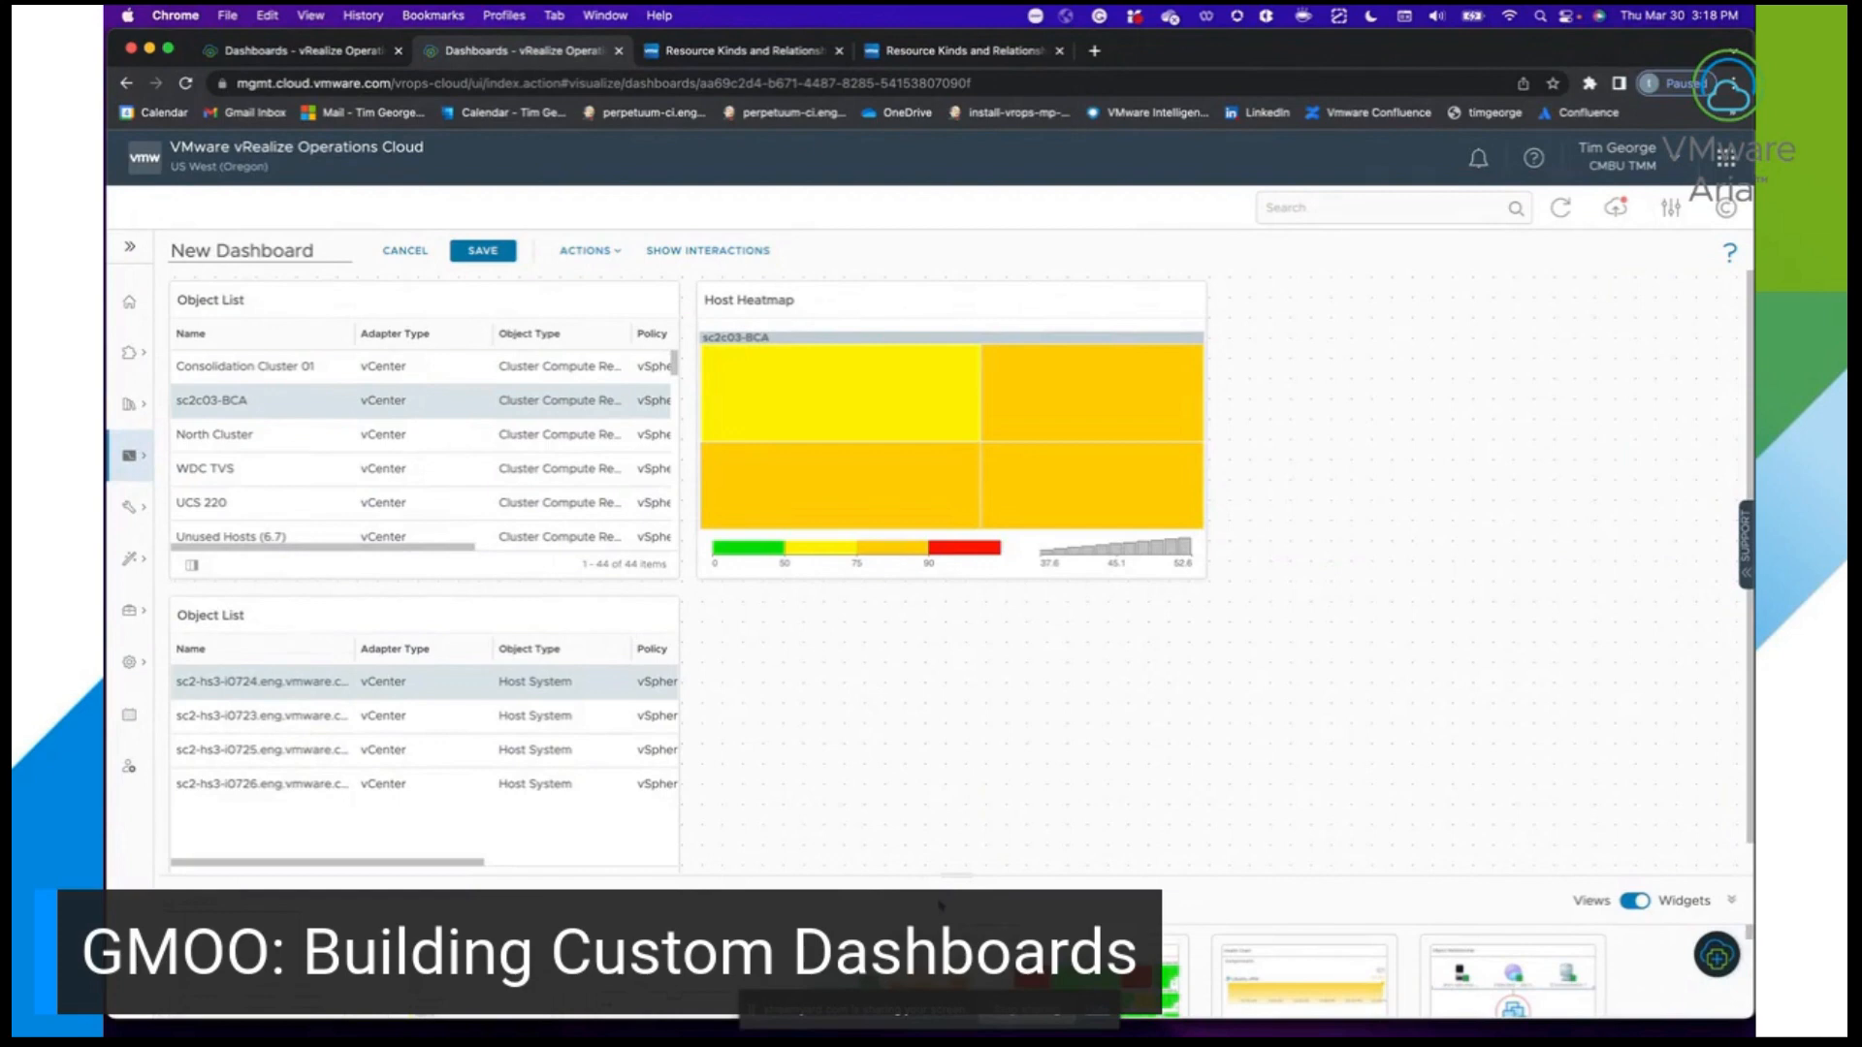
Add a Scoreboard widget to the dashboard, directly below the Host Heatmap.
click(949, 816)
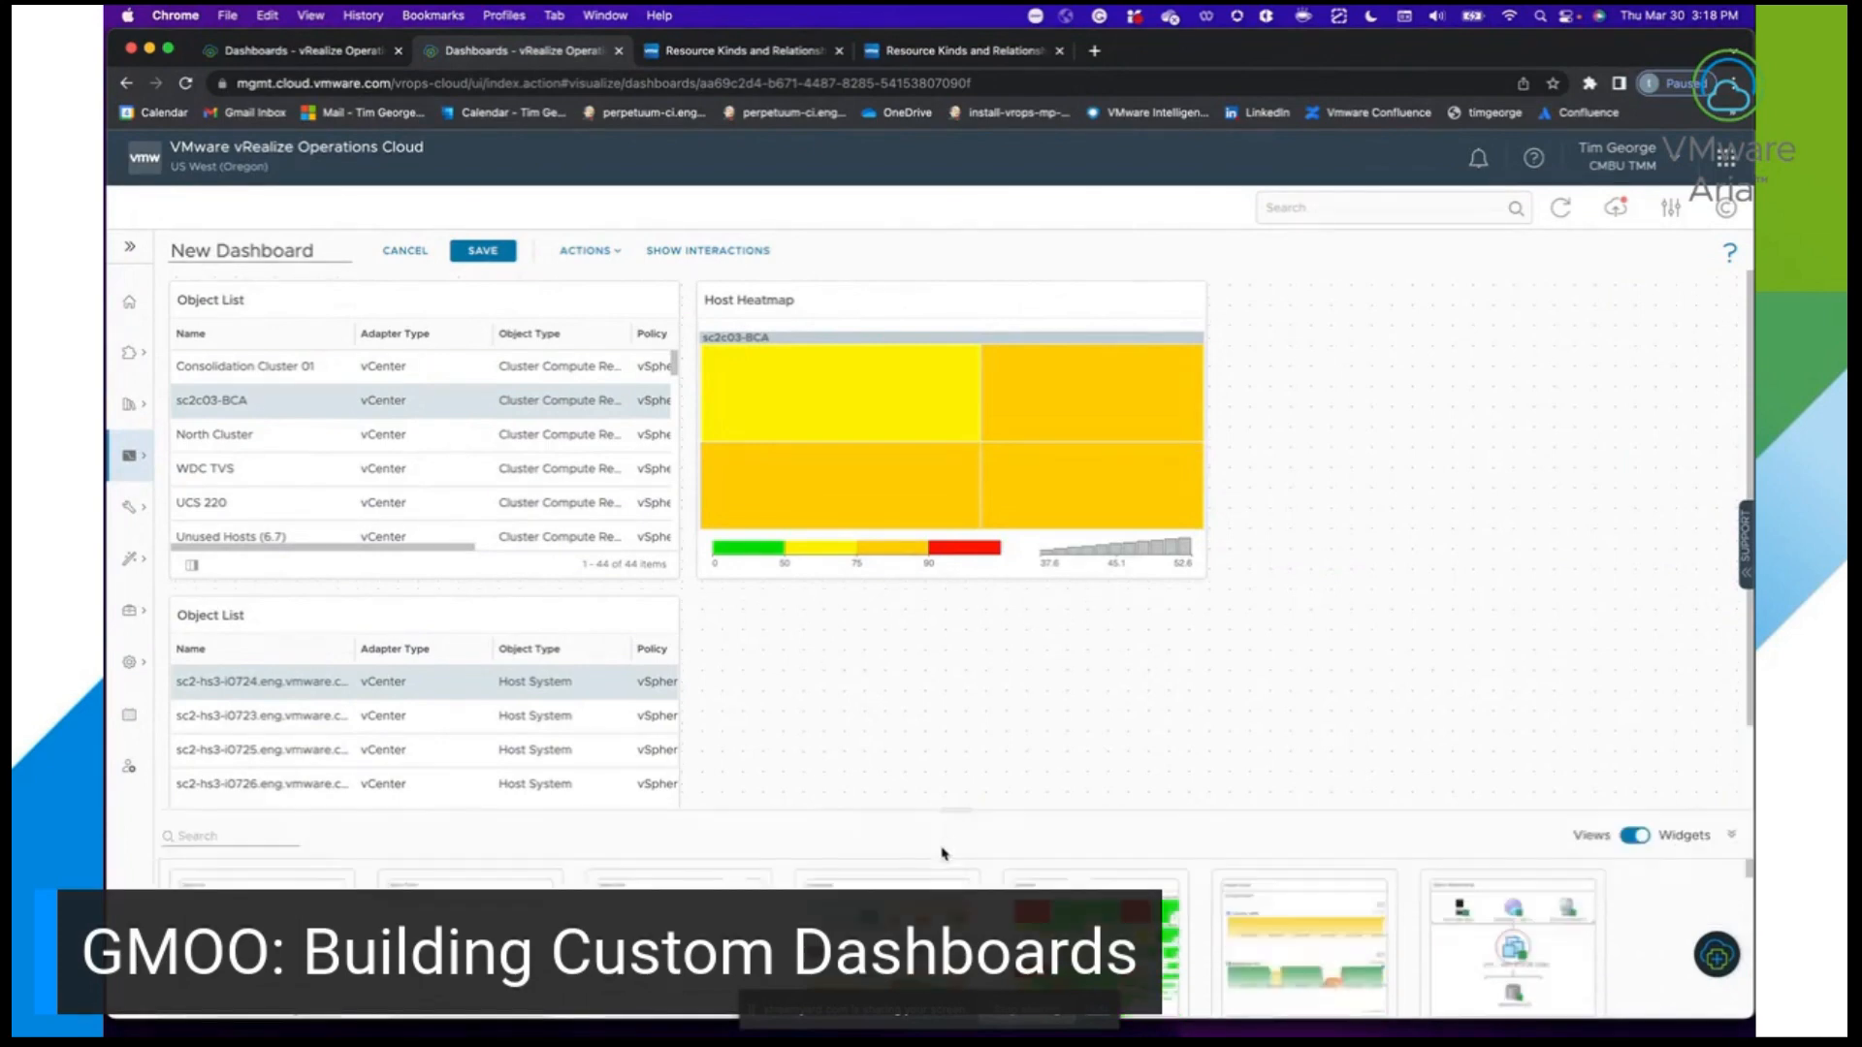
scroll(893, 884, down, 2)
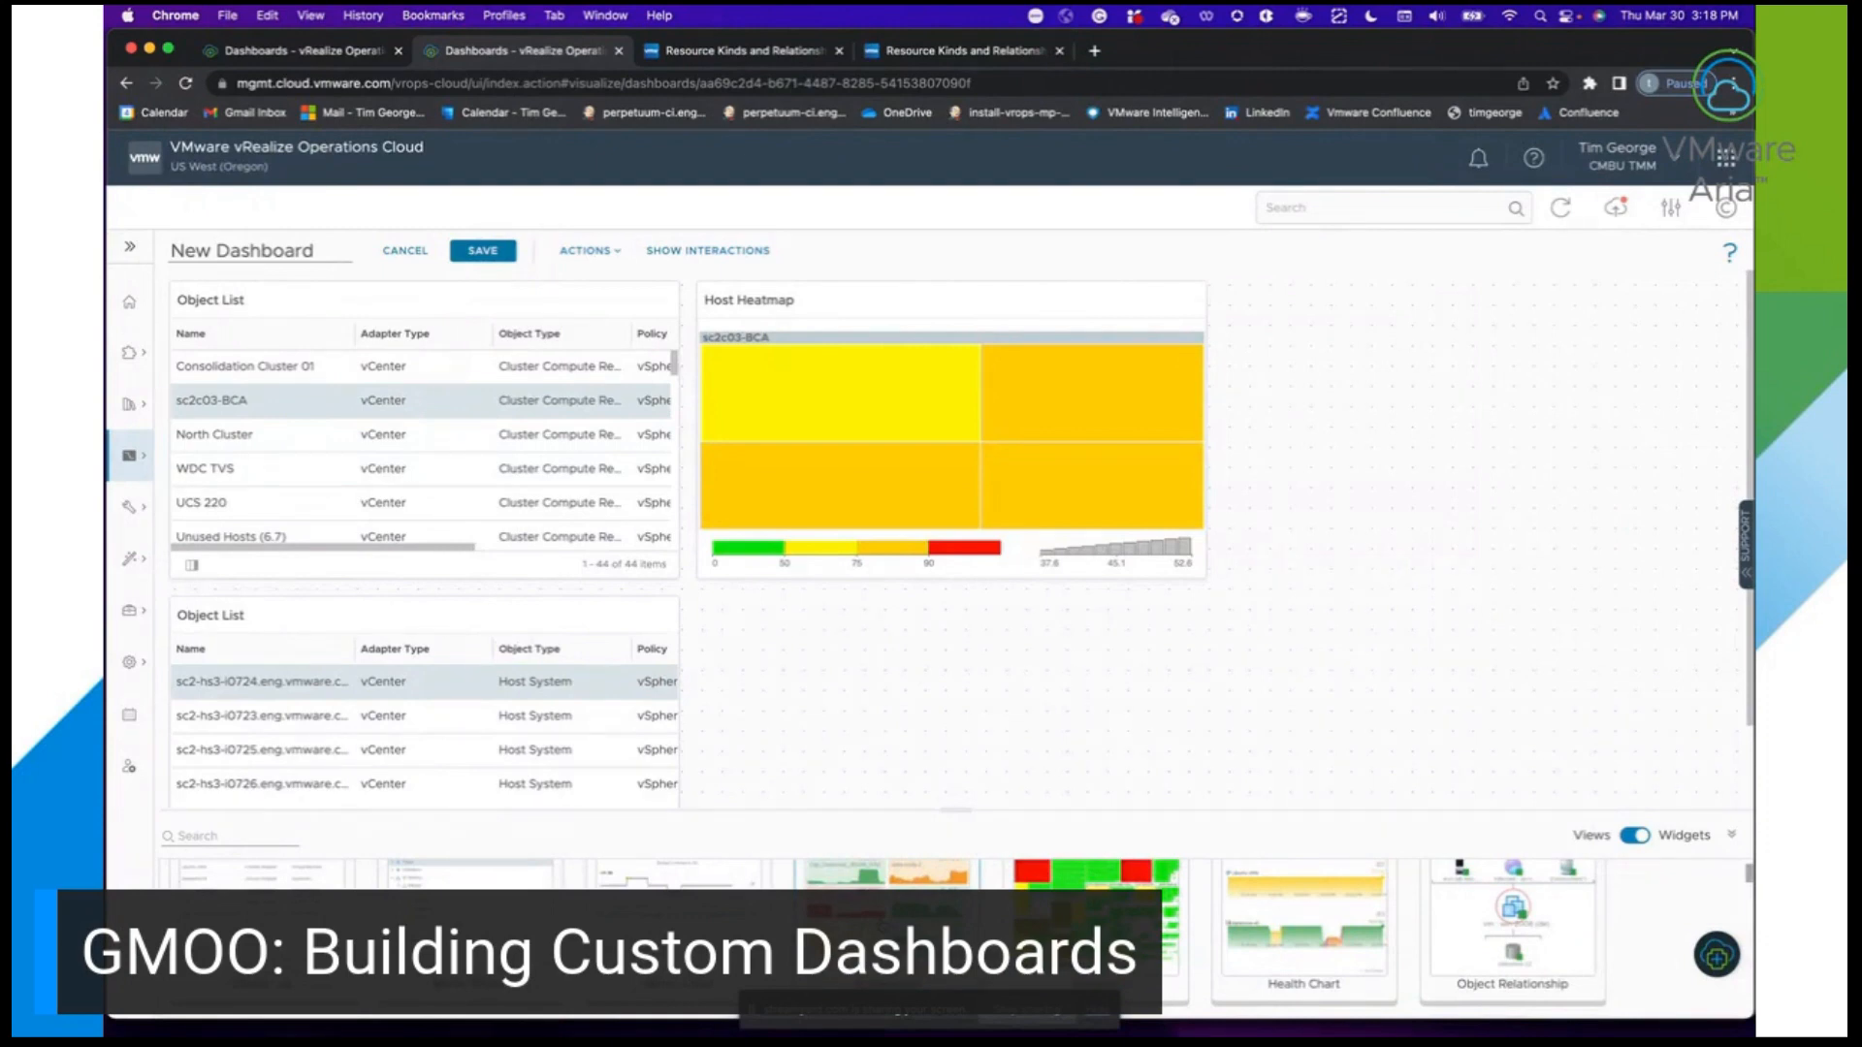
drag(887, 902, 831, 636)
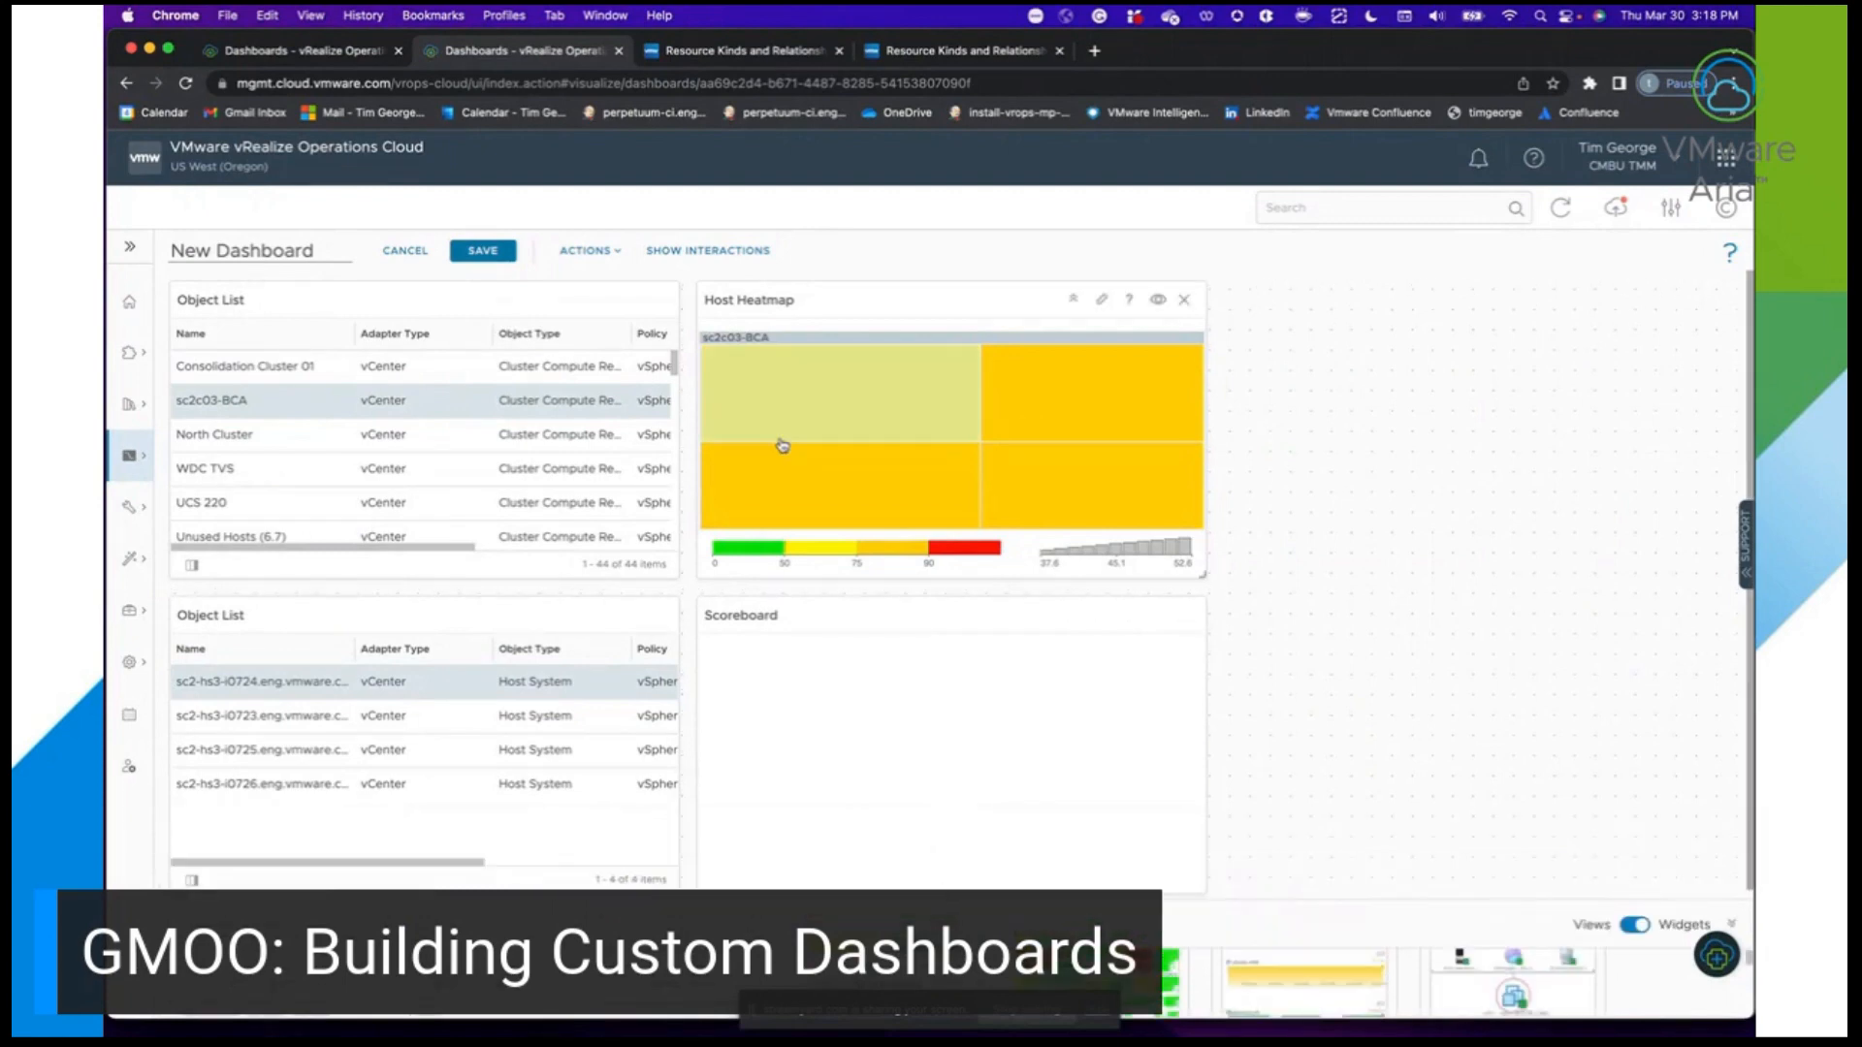
Link the host Object List's output to the Scoreboard's input and close the interactions view.
click(687, 254)
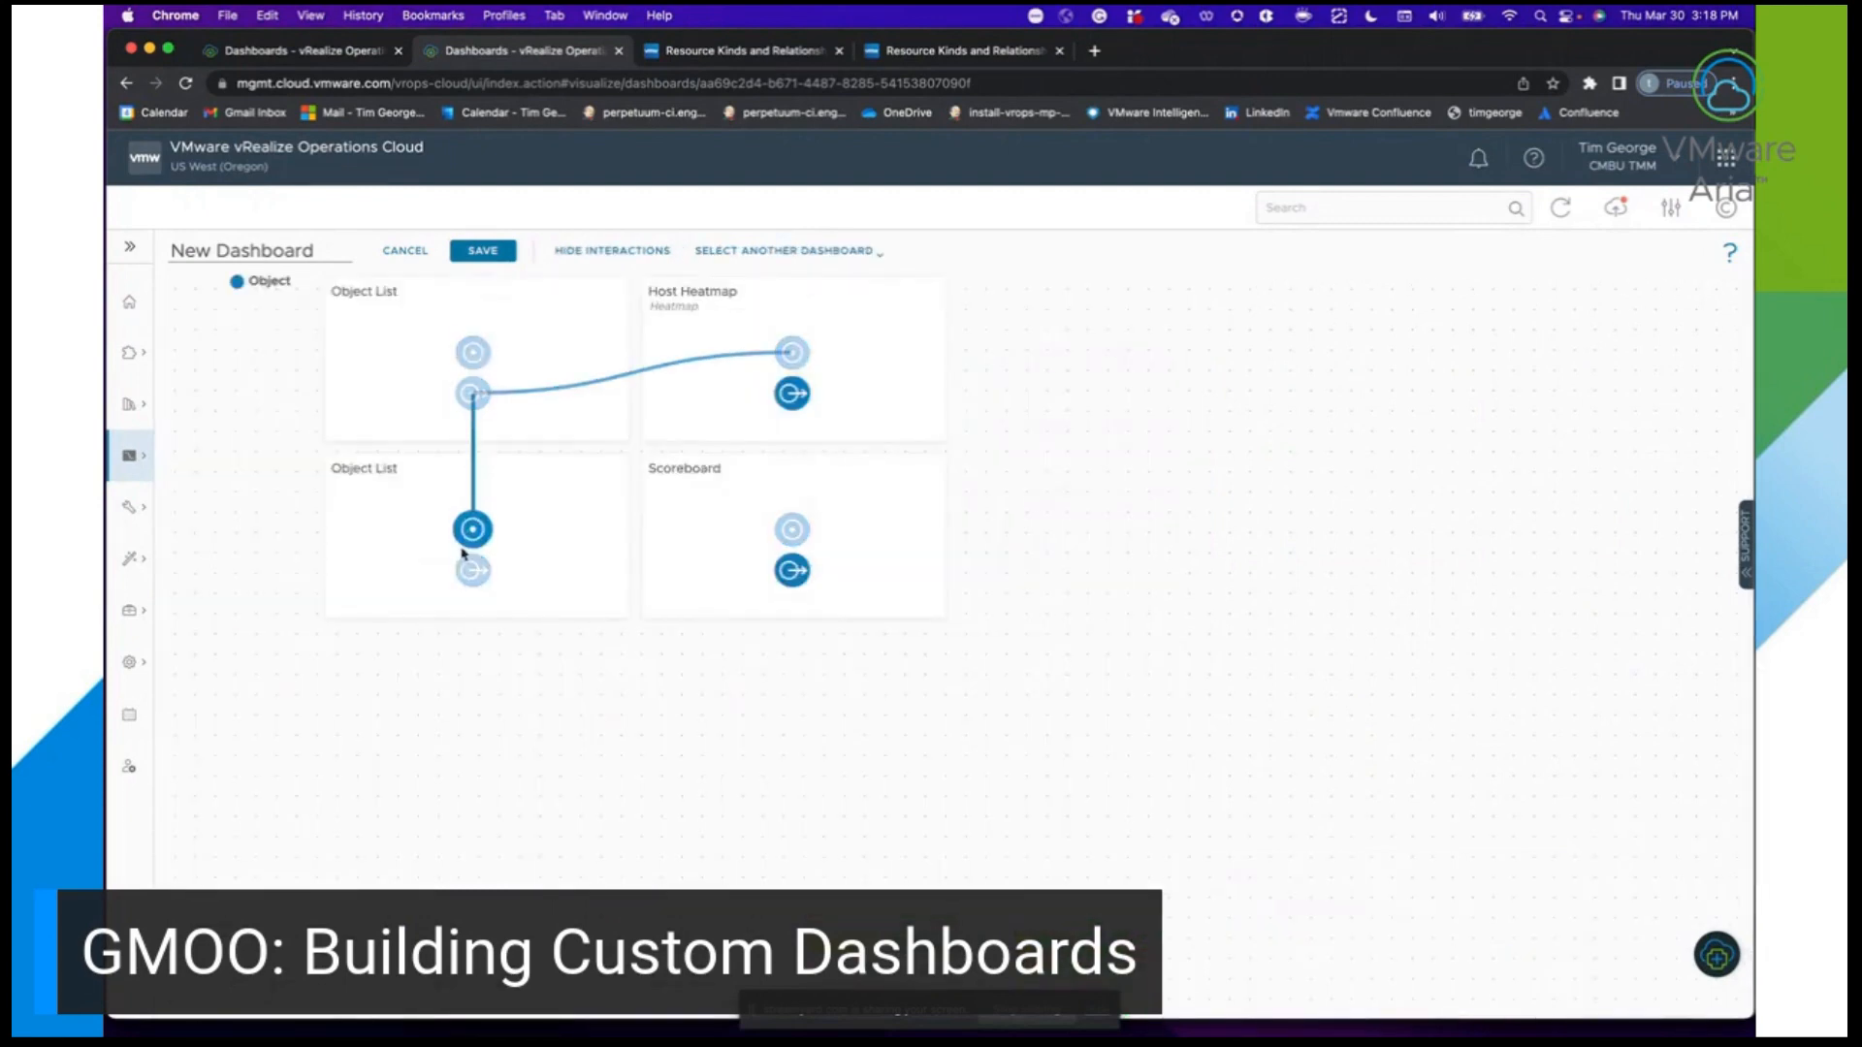
drag(473, 570, 791, 530)
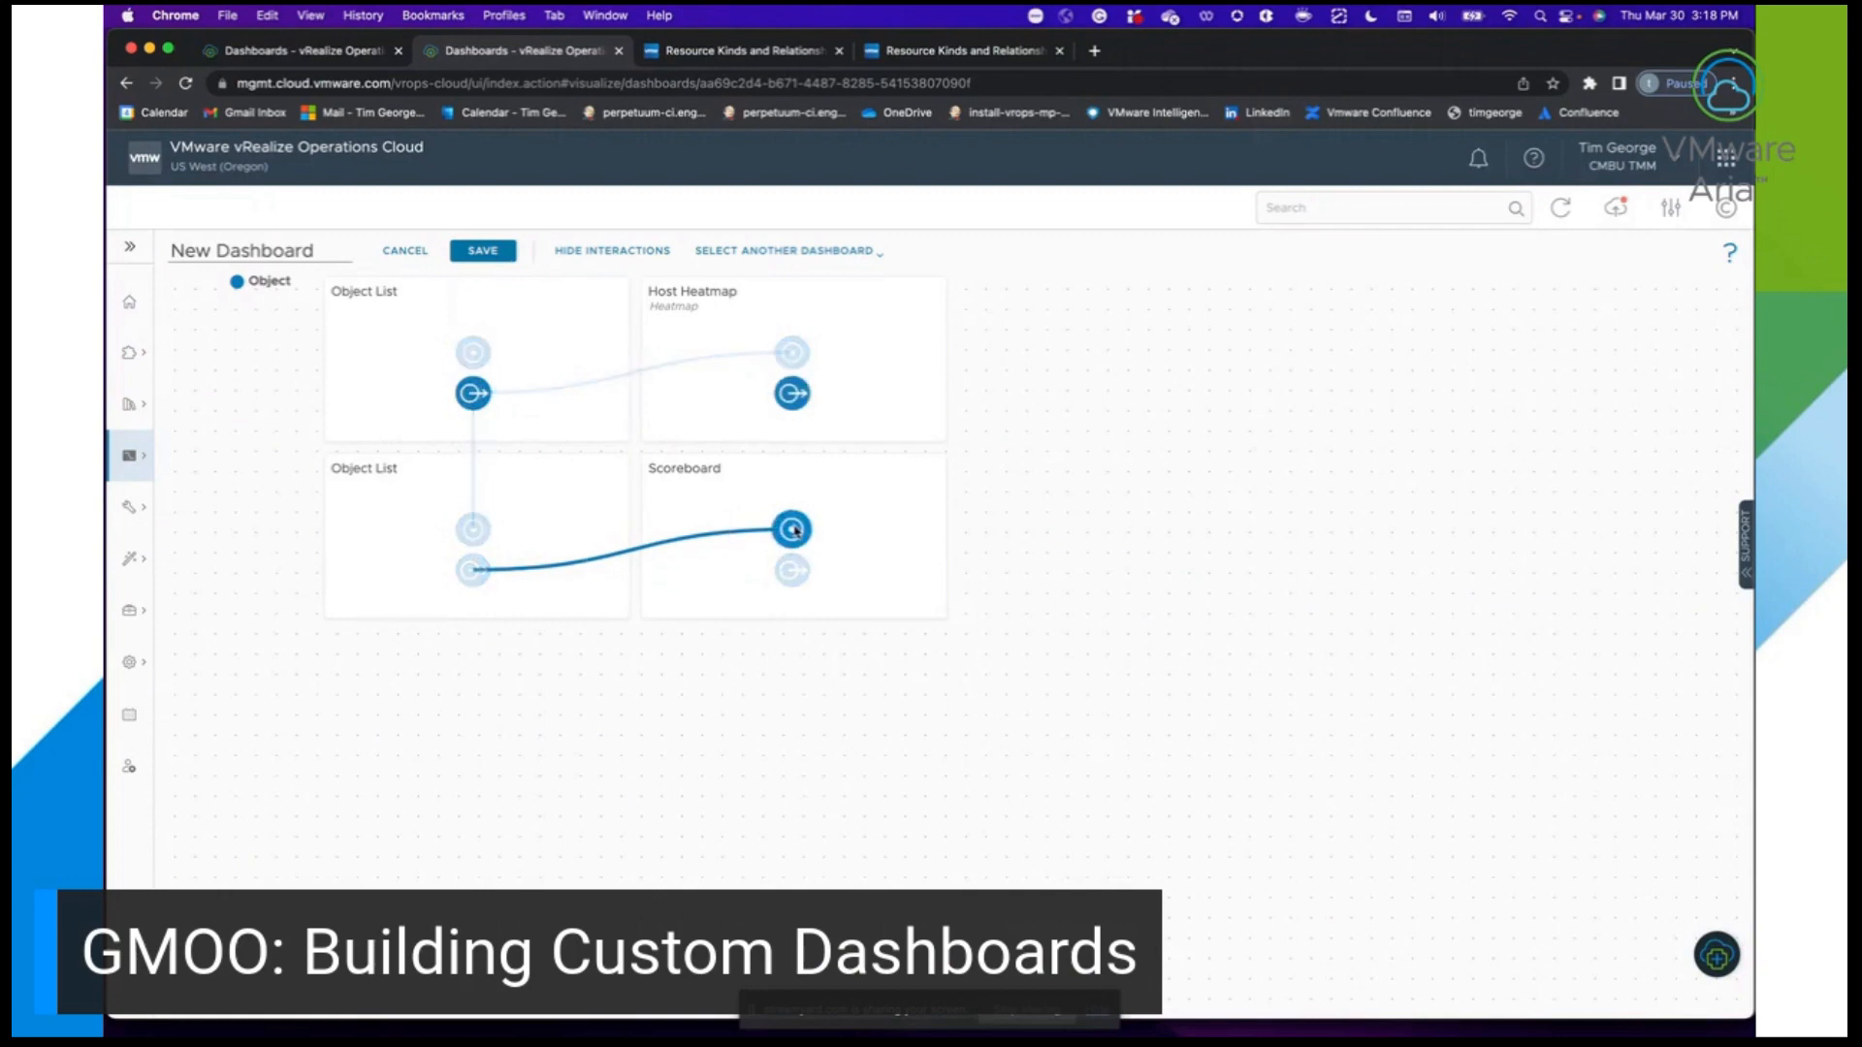
click(623, 254)
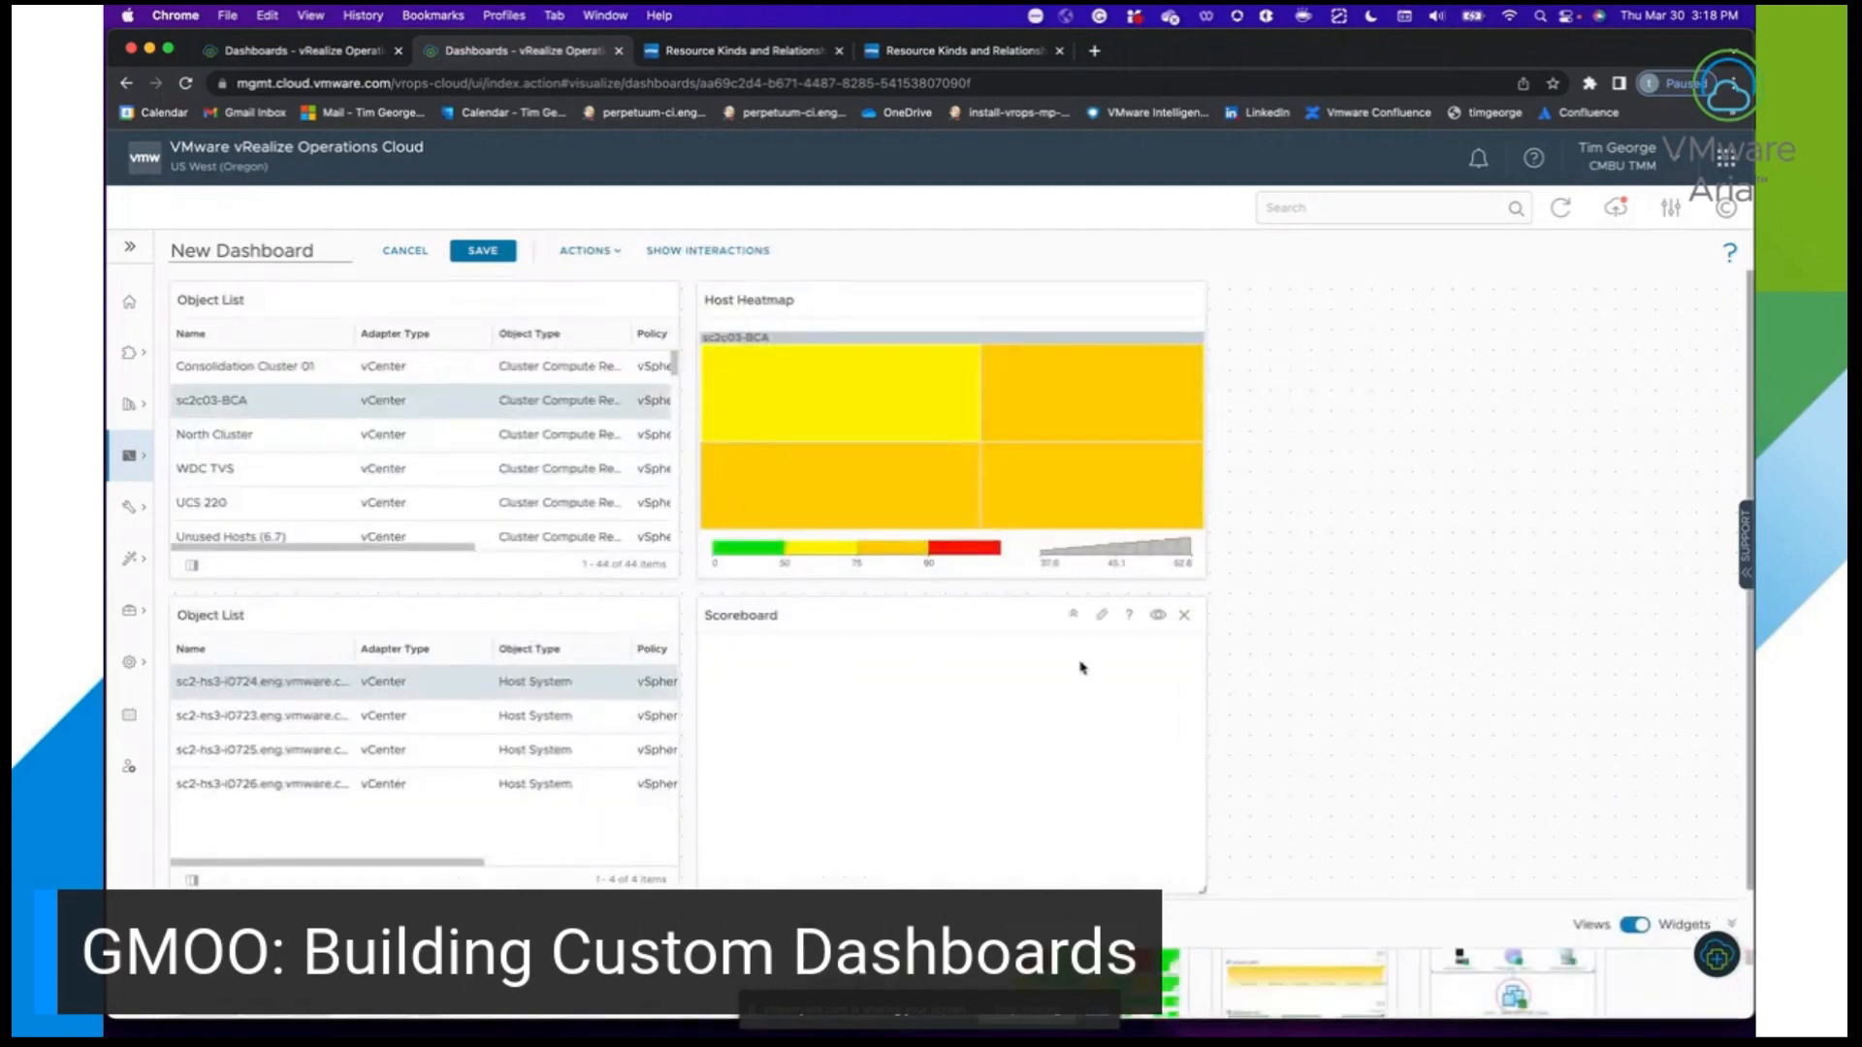
Select host sc2-hs3-i0723 in the host Object List and examine its metrics in the Scoreboard.
click(544, 726)
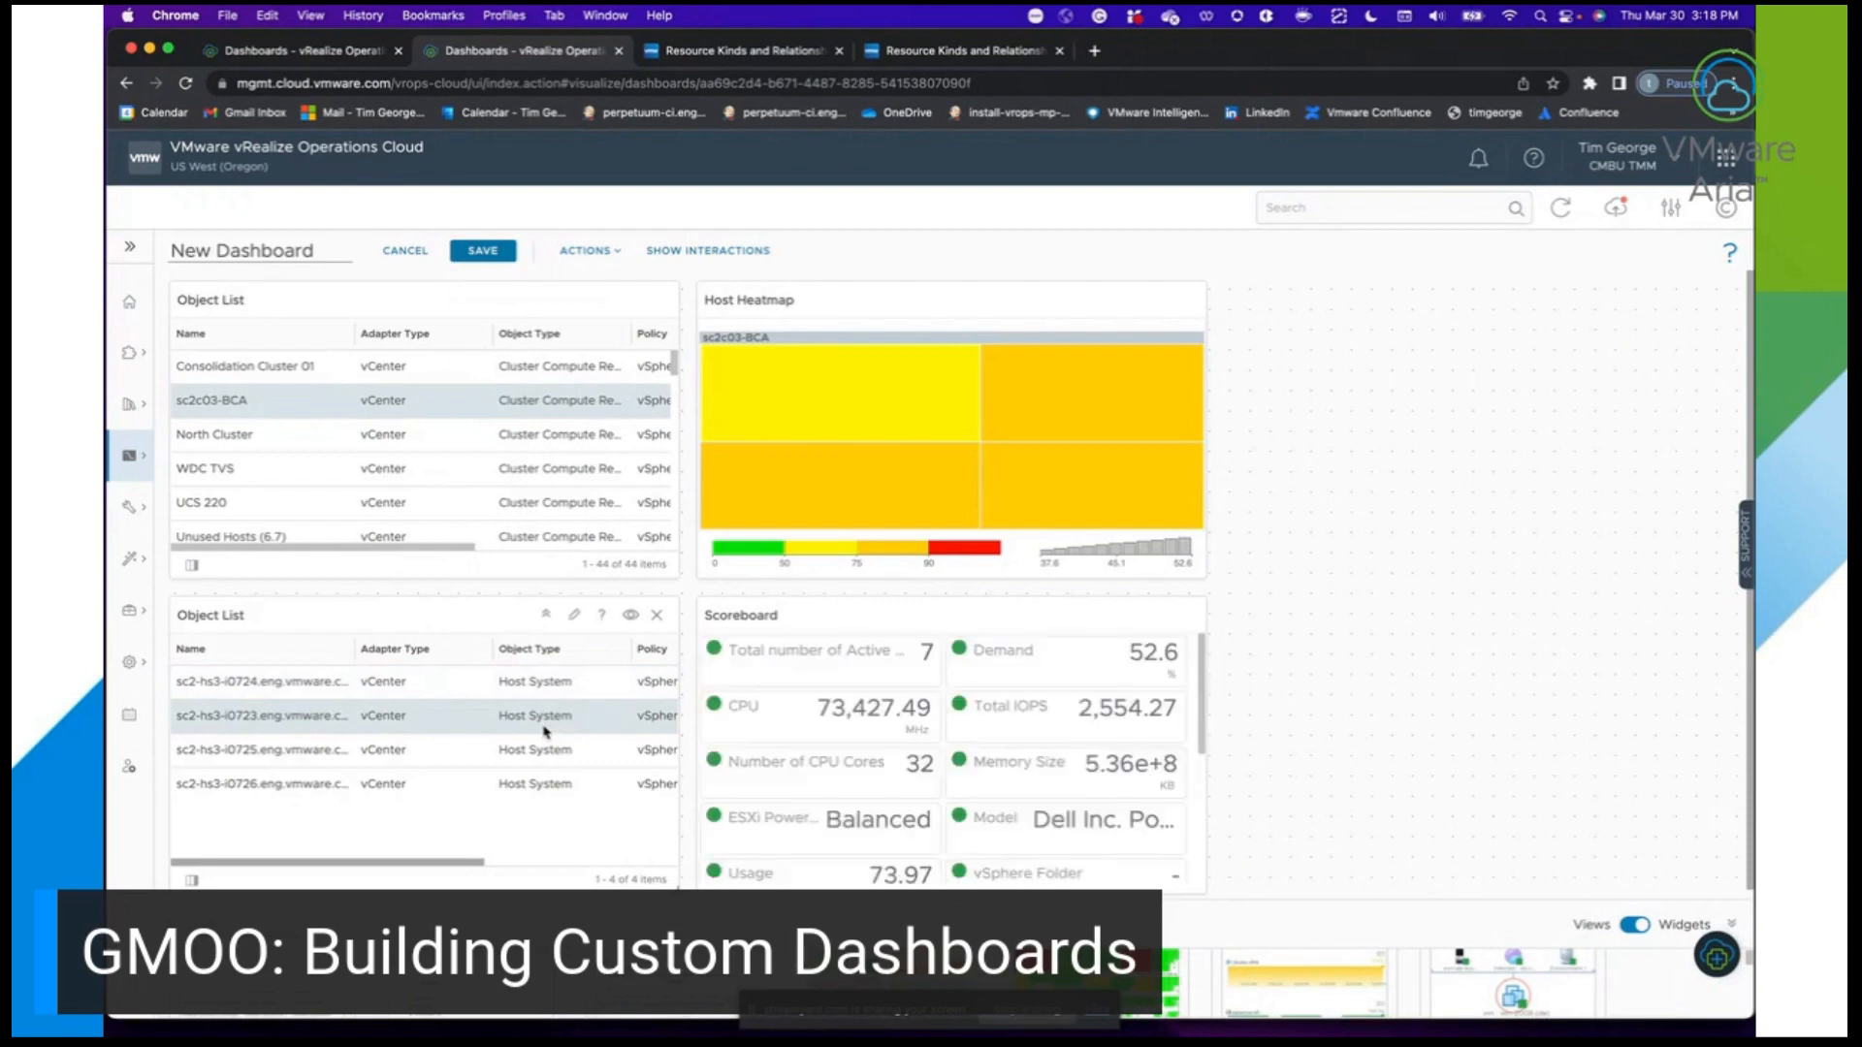
mouse_move(1014, 726)
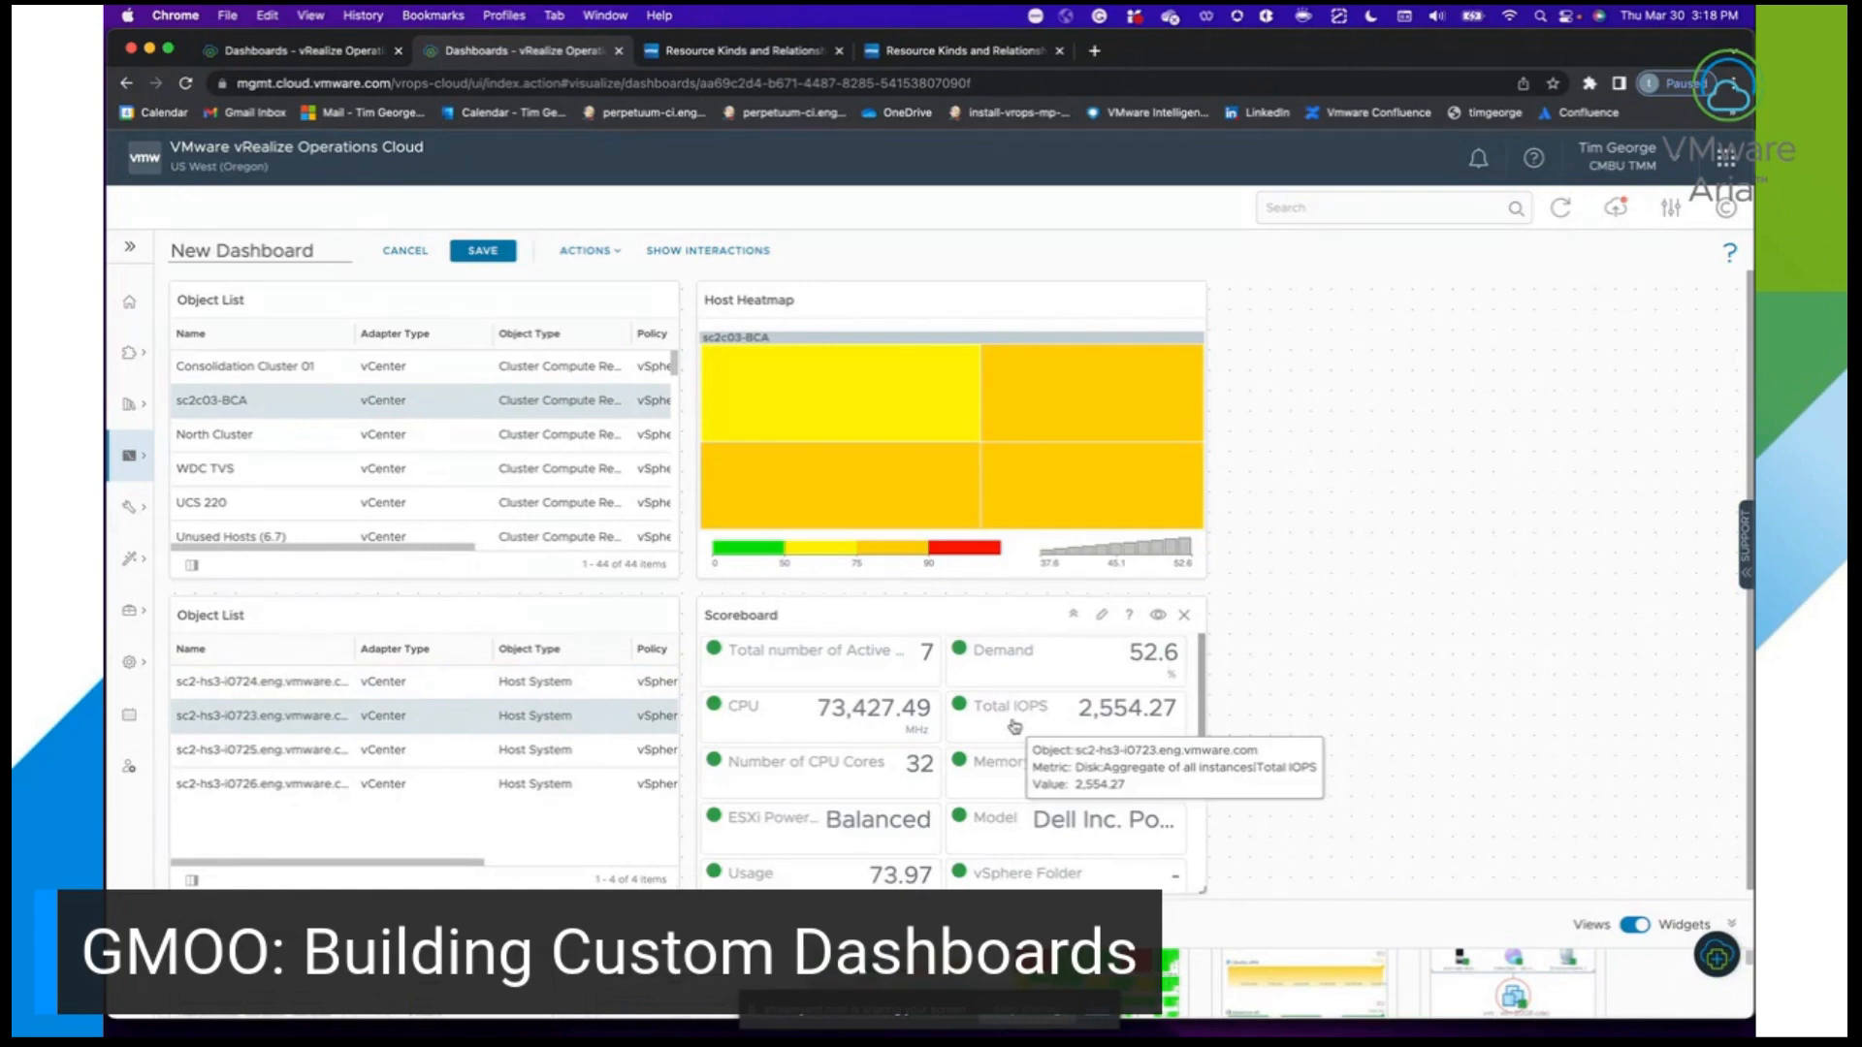
scroll(1016, 732, down, 1)
mouse_move(1041, 781)
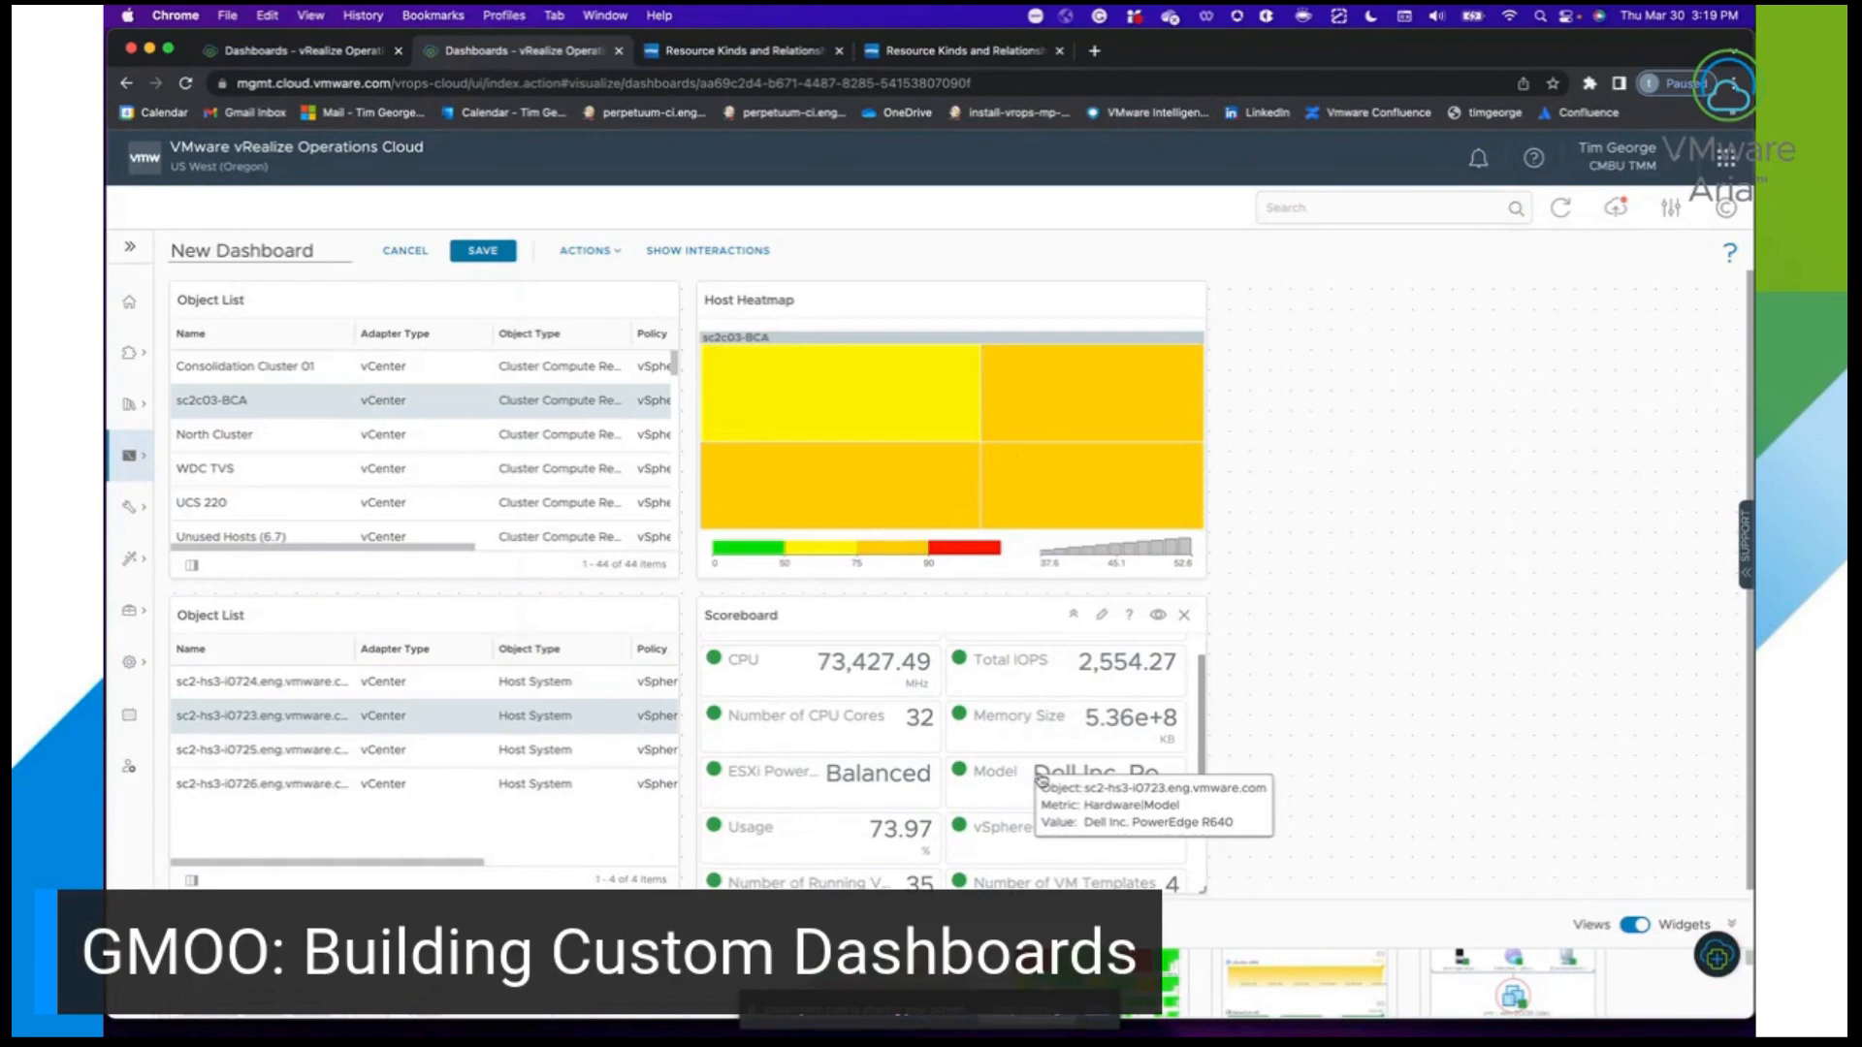
mouse_move(863, 793)
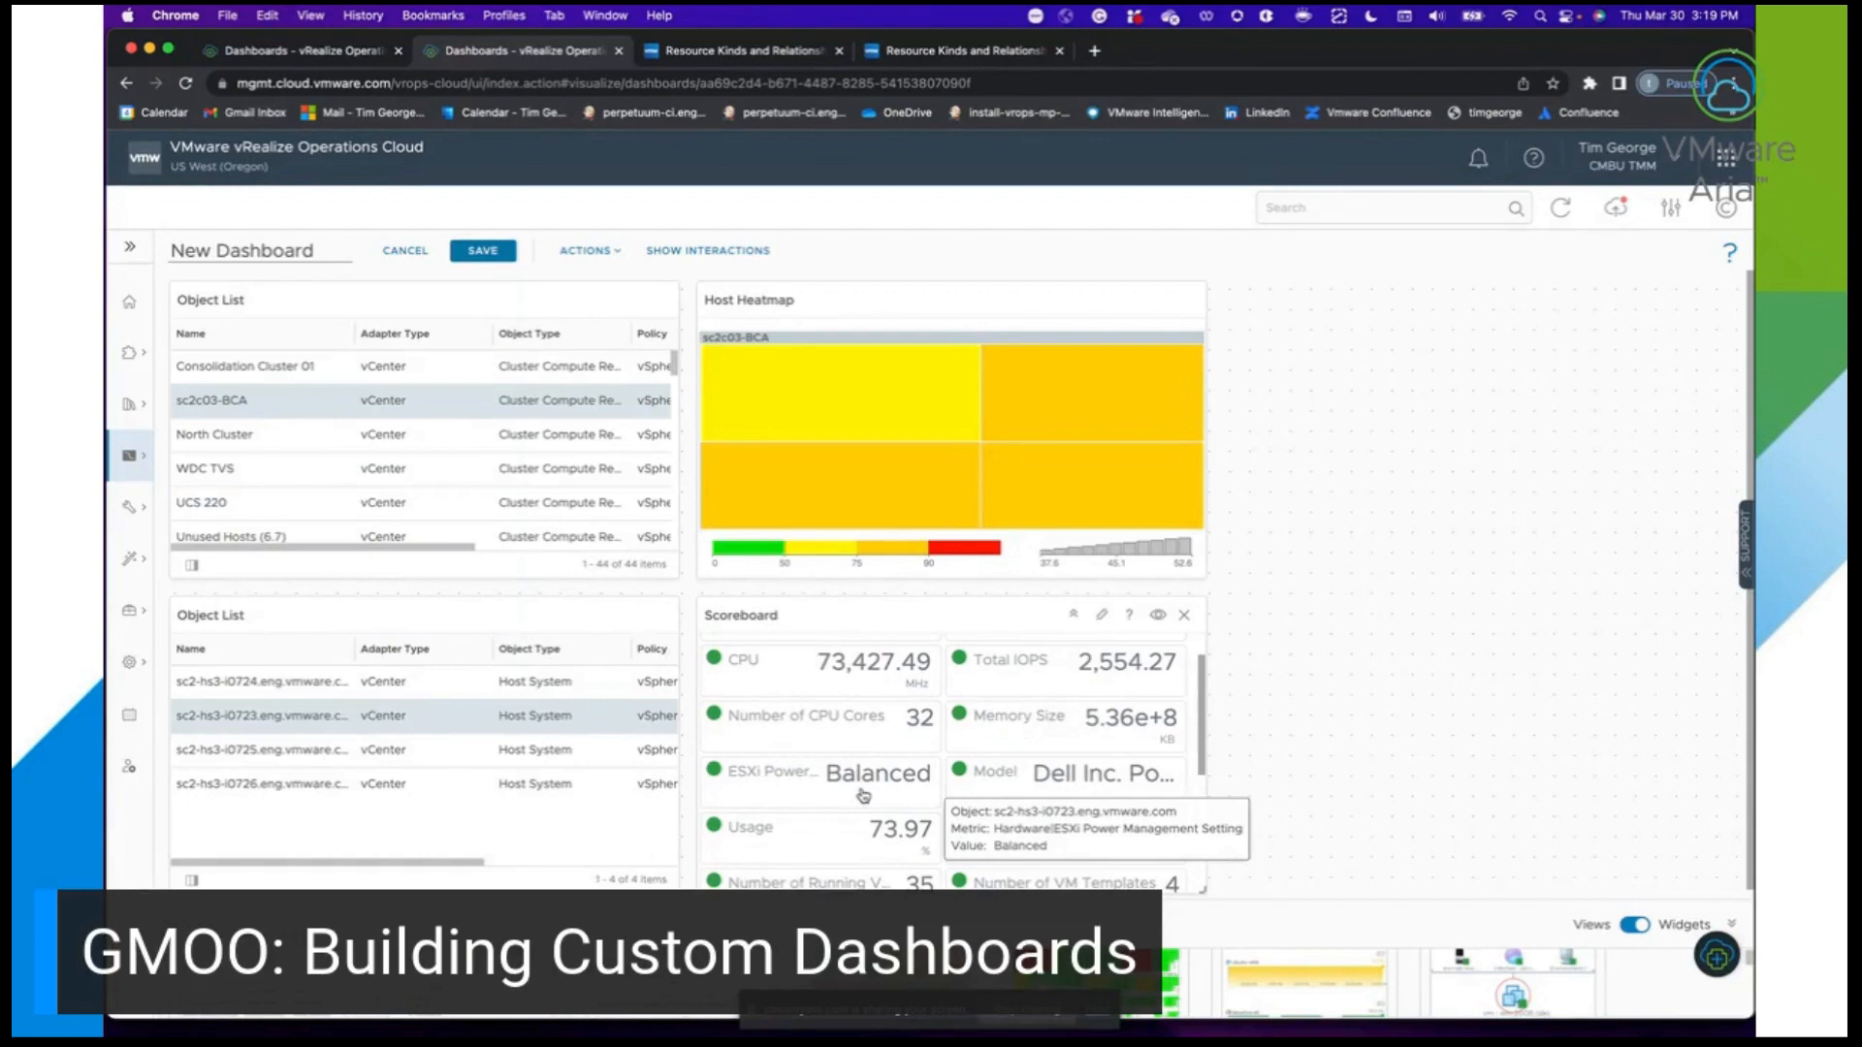
scroll(863, 793, down, 2)
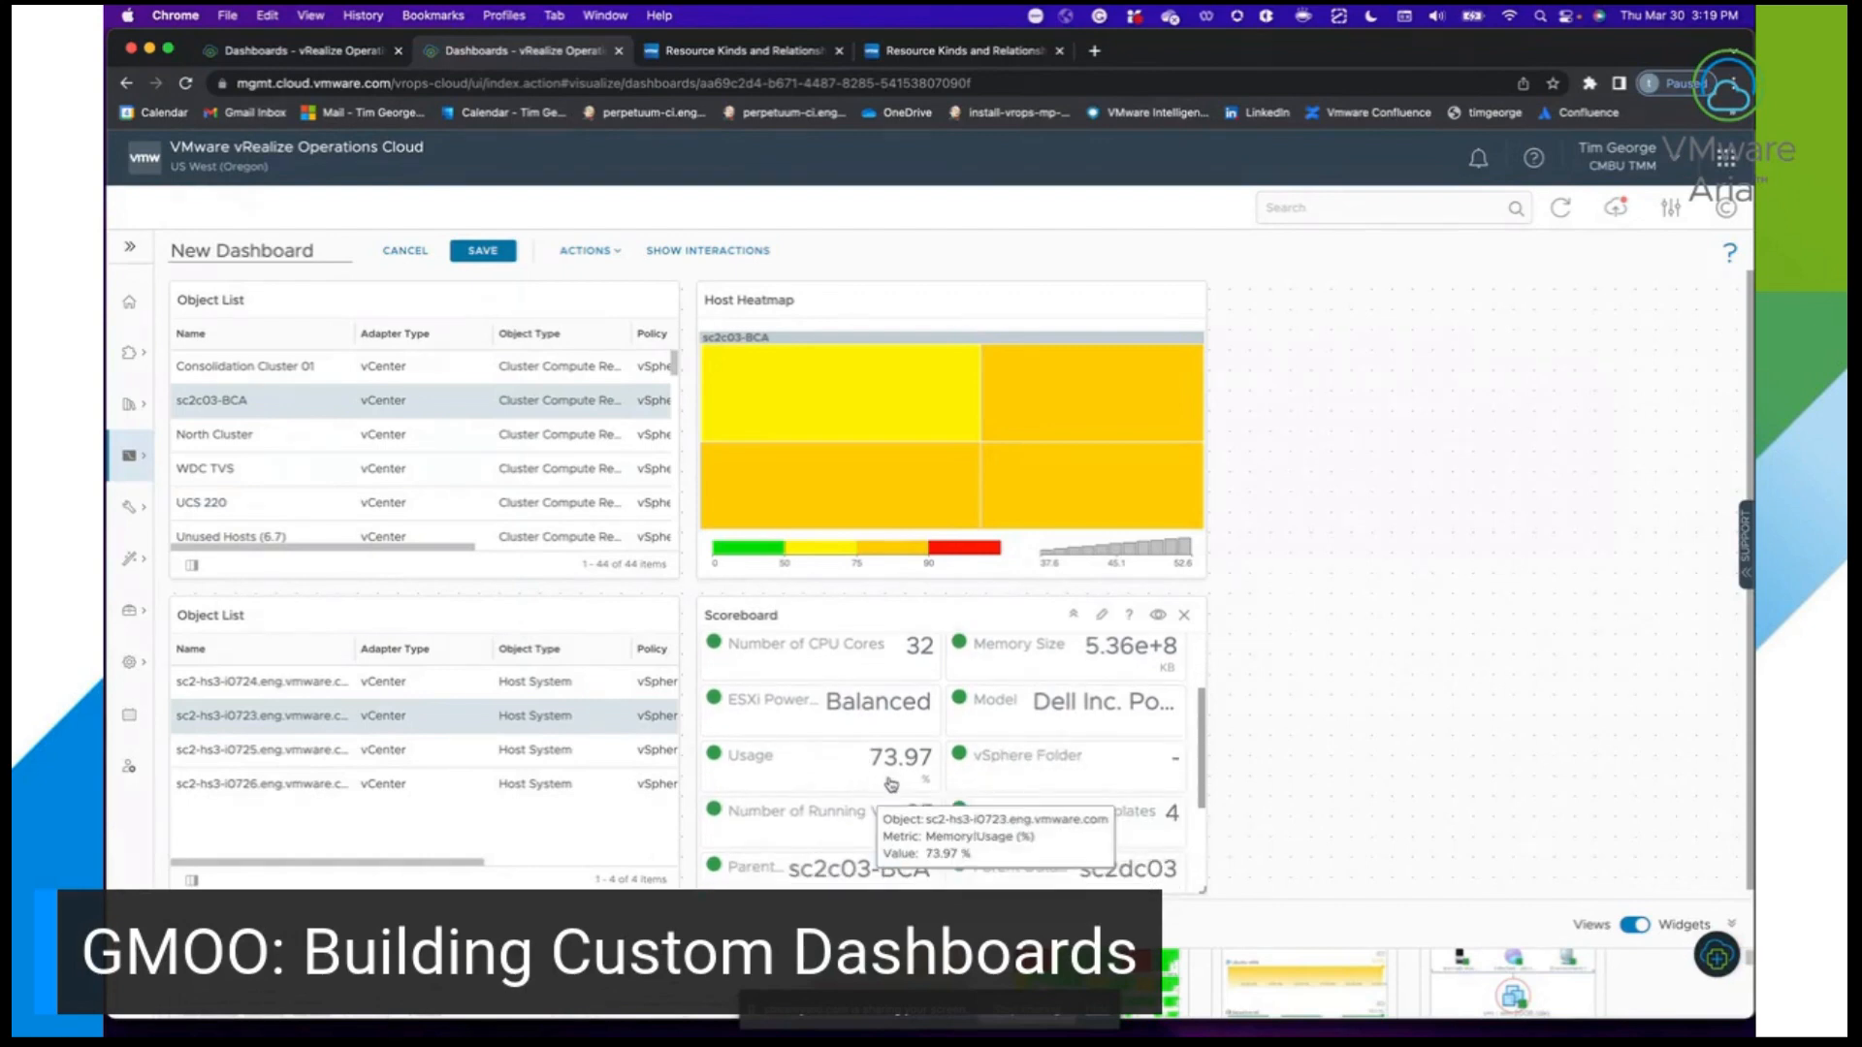
scroll(996, 783, down, 2)
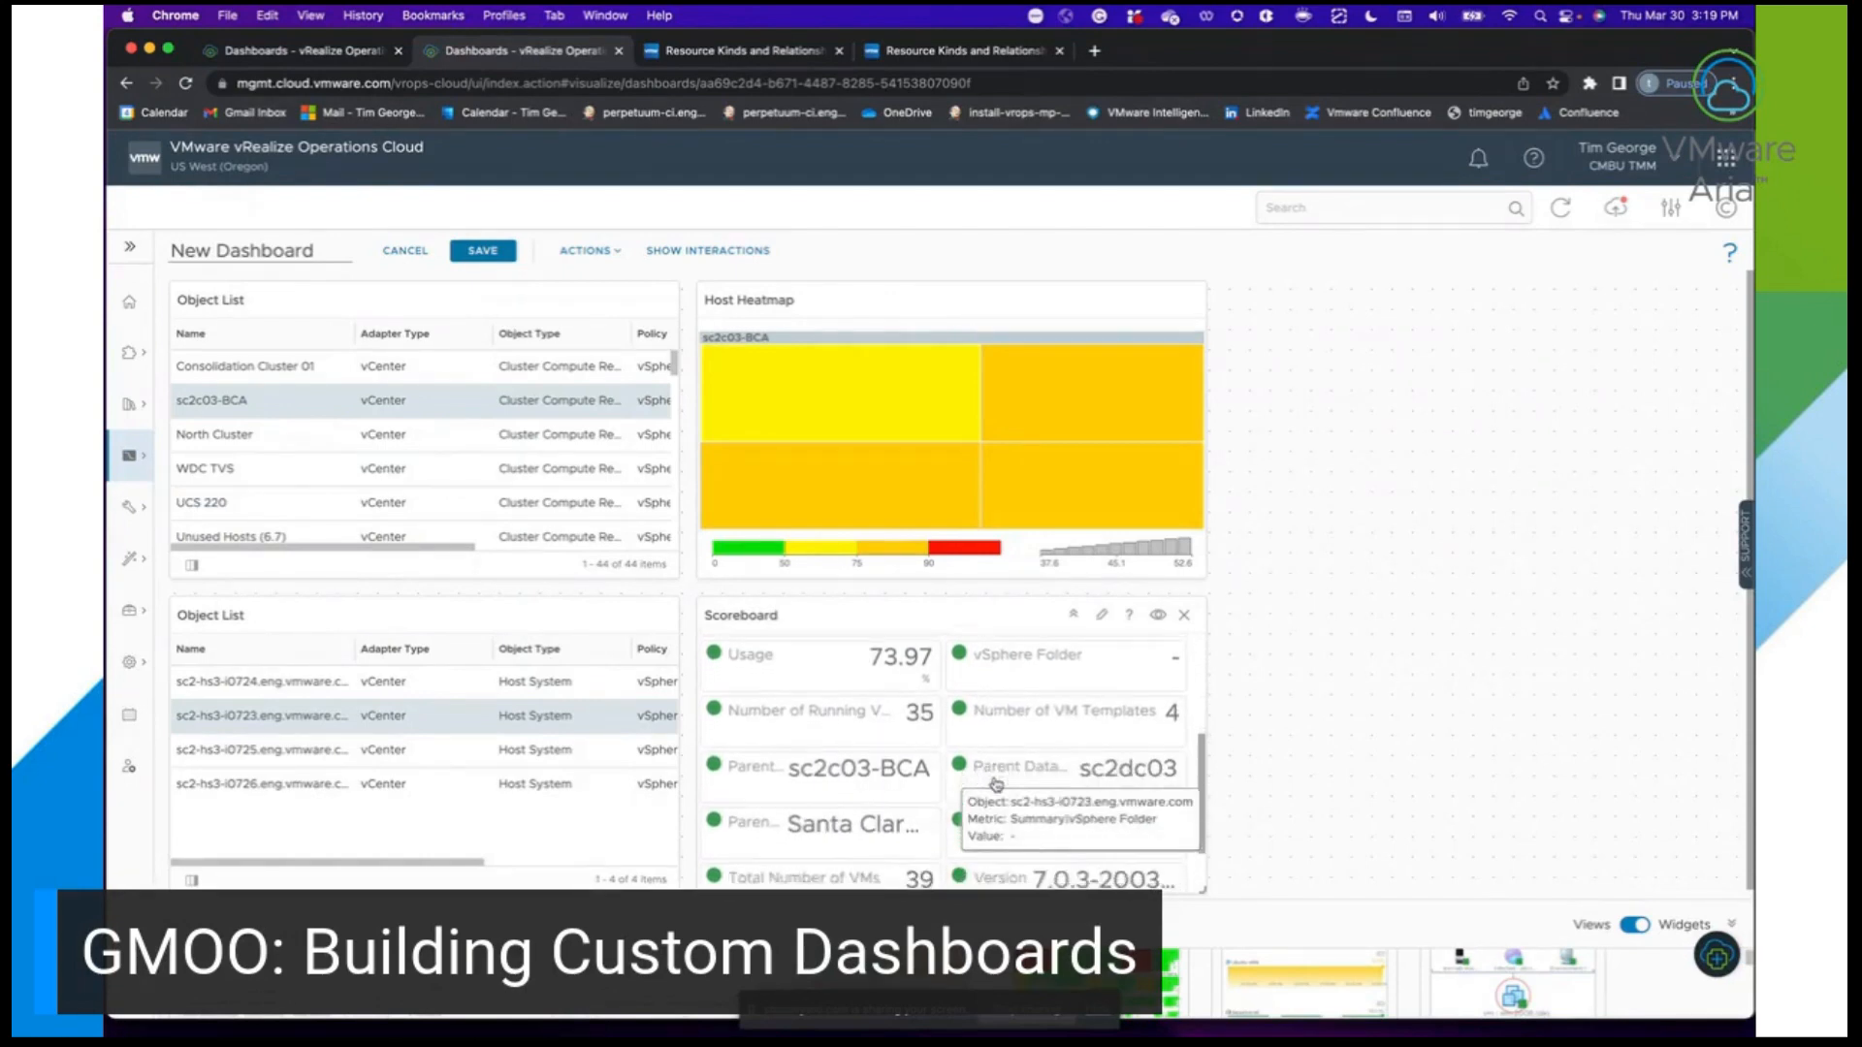
scroll(996, 784, down, 1)
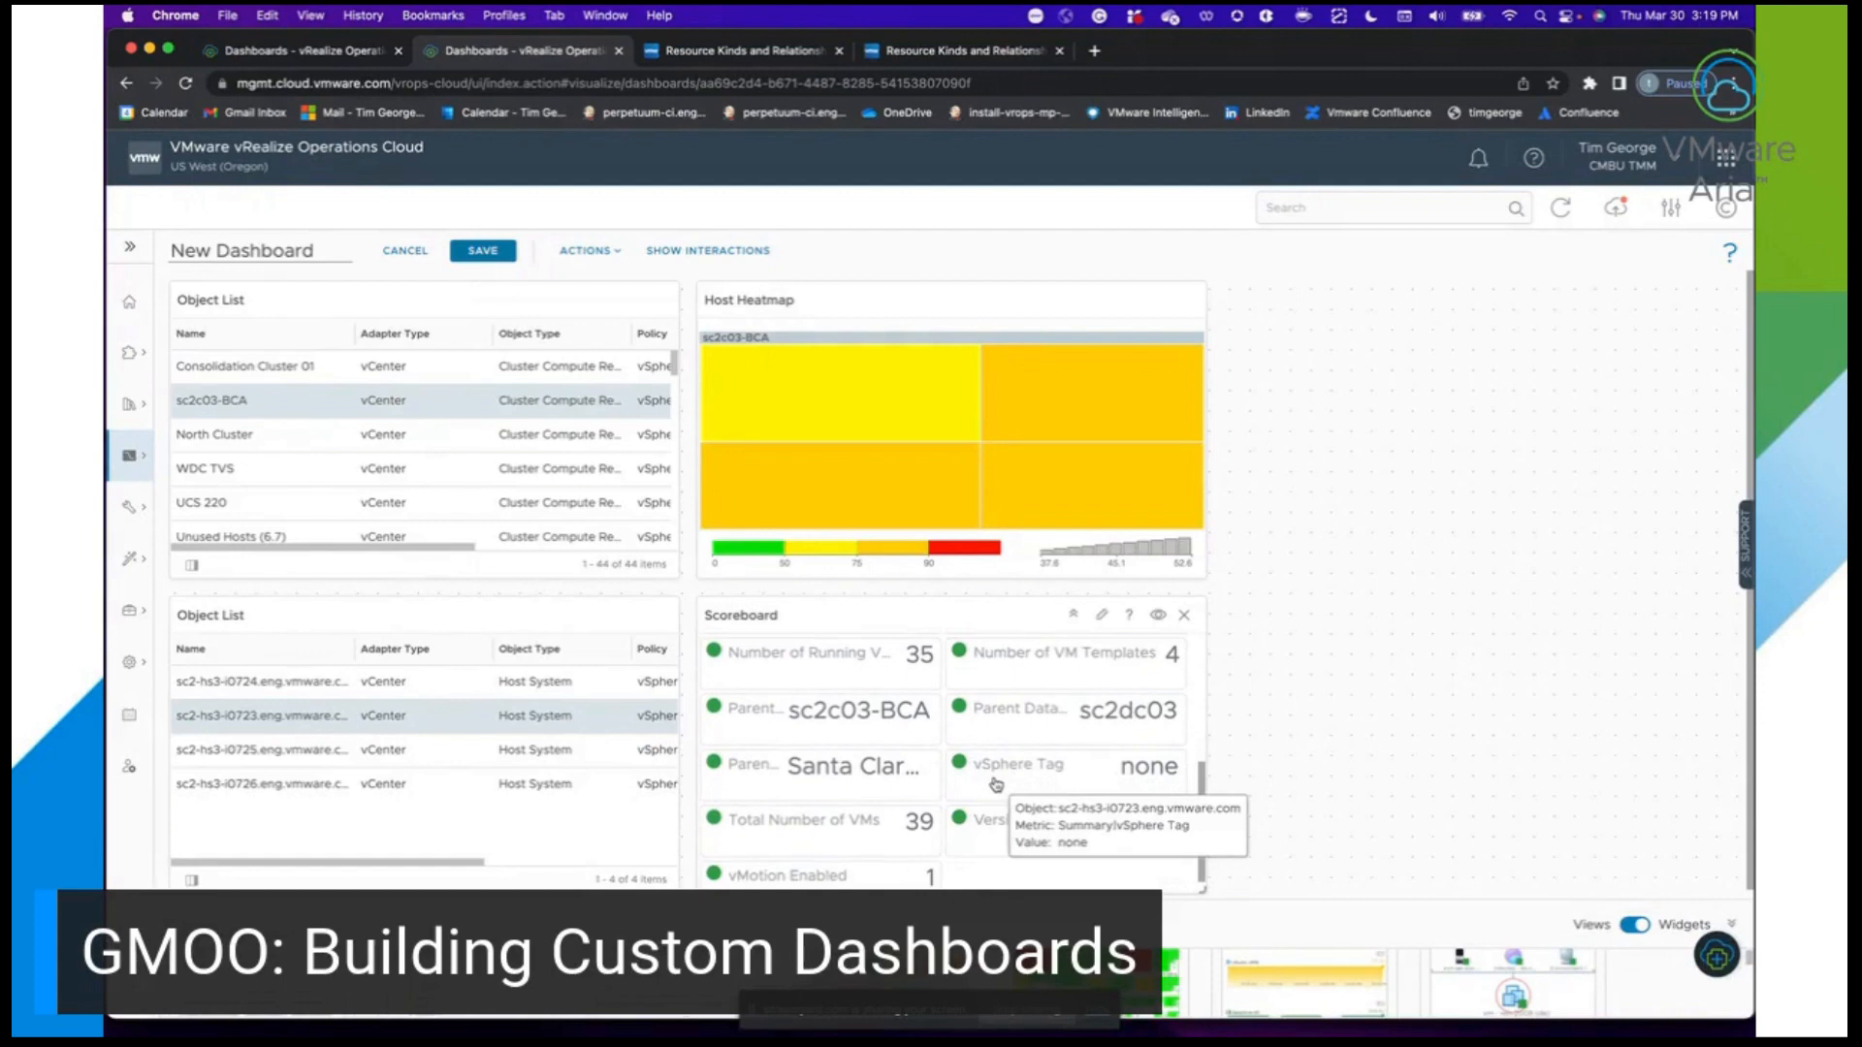
scroll(996, 784, up, 5)
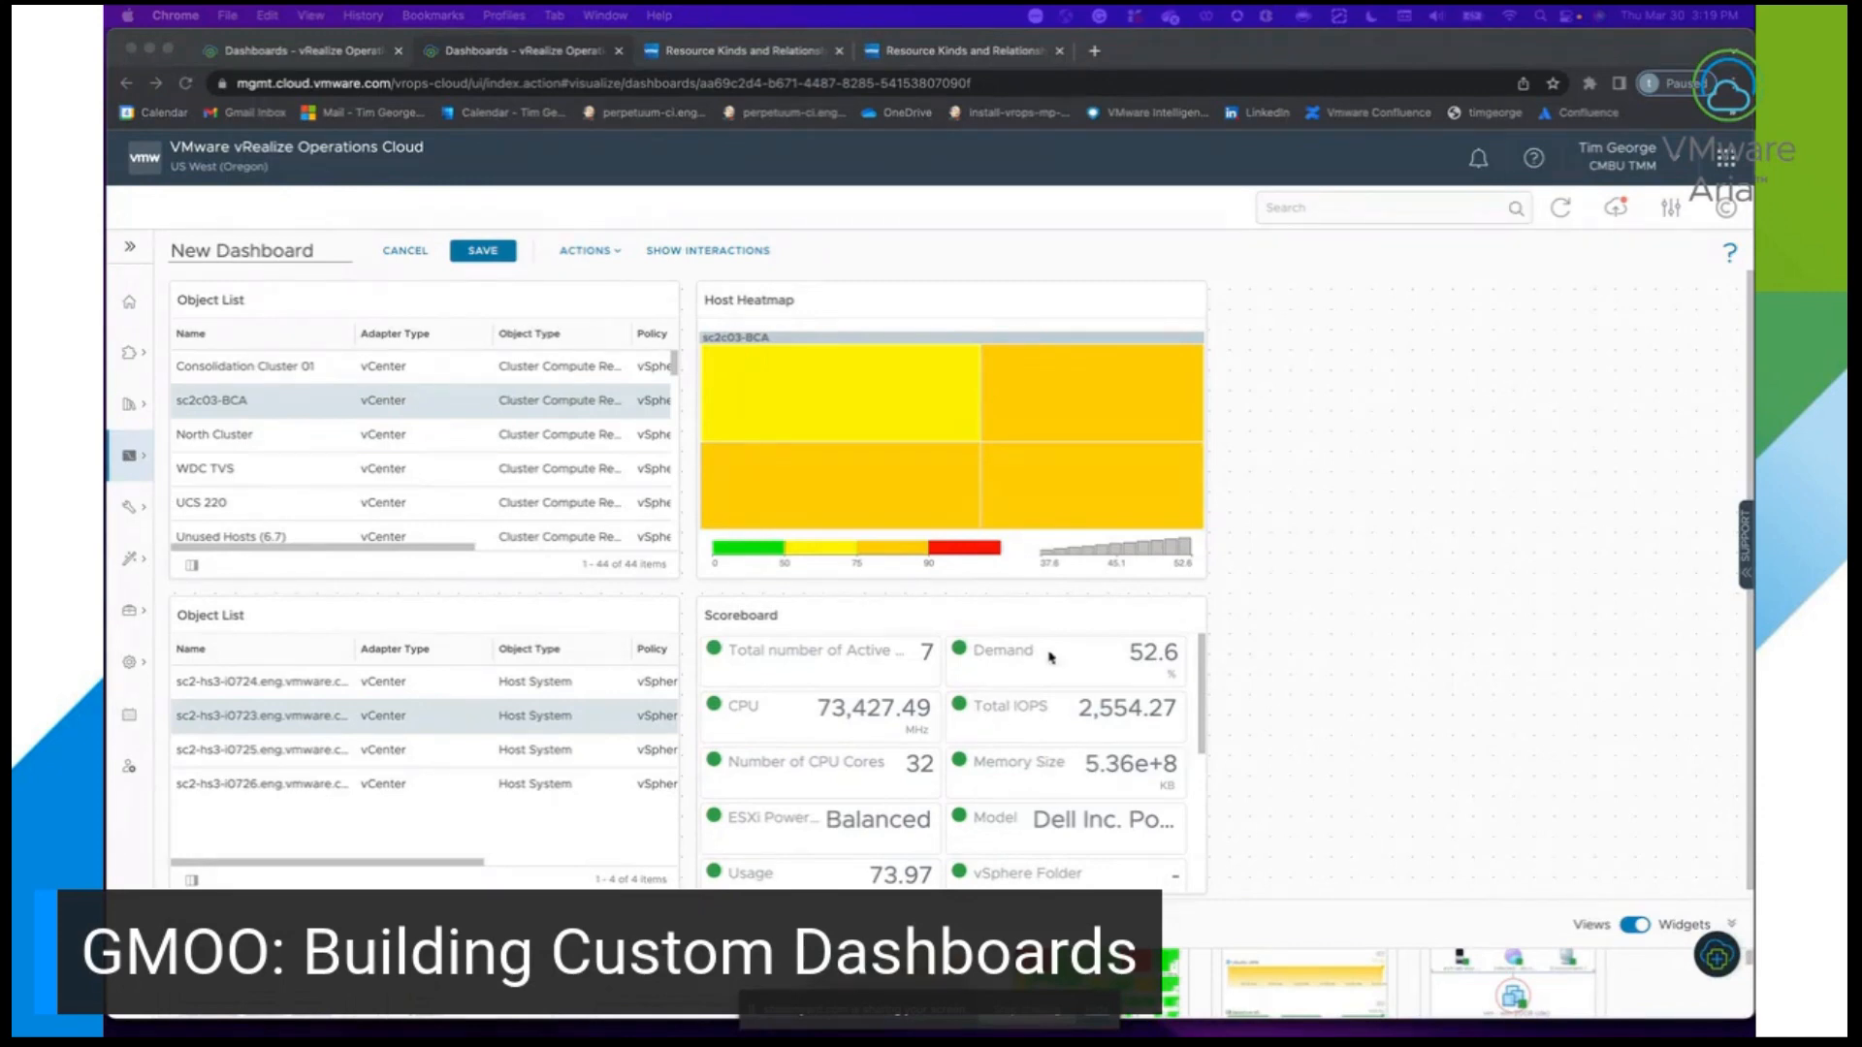
Configure the Scoreboard to round to 3 decimals and use 4 box columns, and save the widget.
click(1028, 615)
mouse_move(1106, 622)
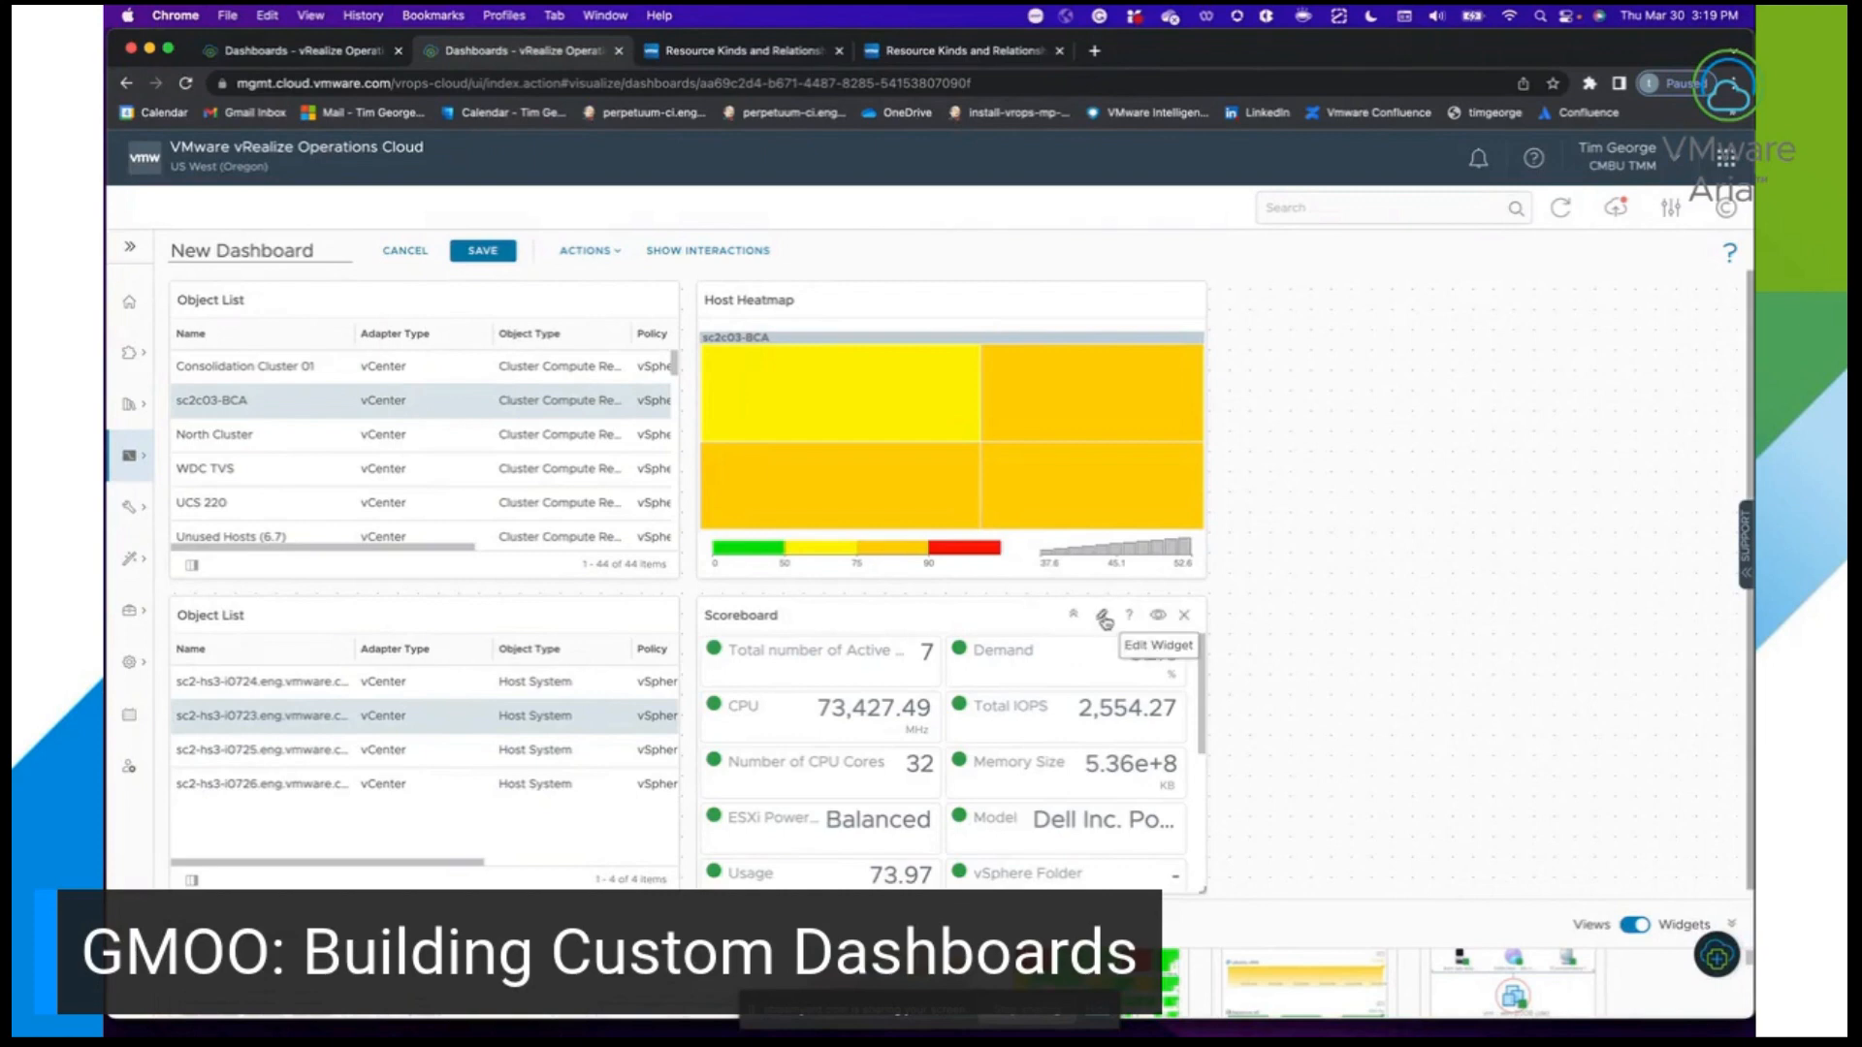
click(1105, 622)
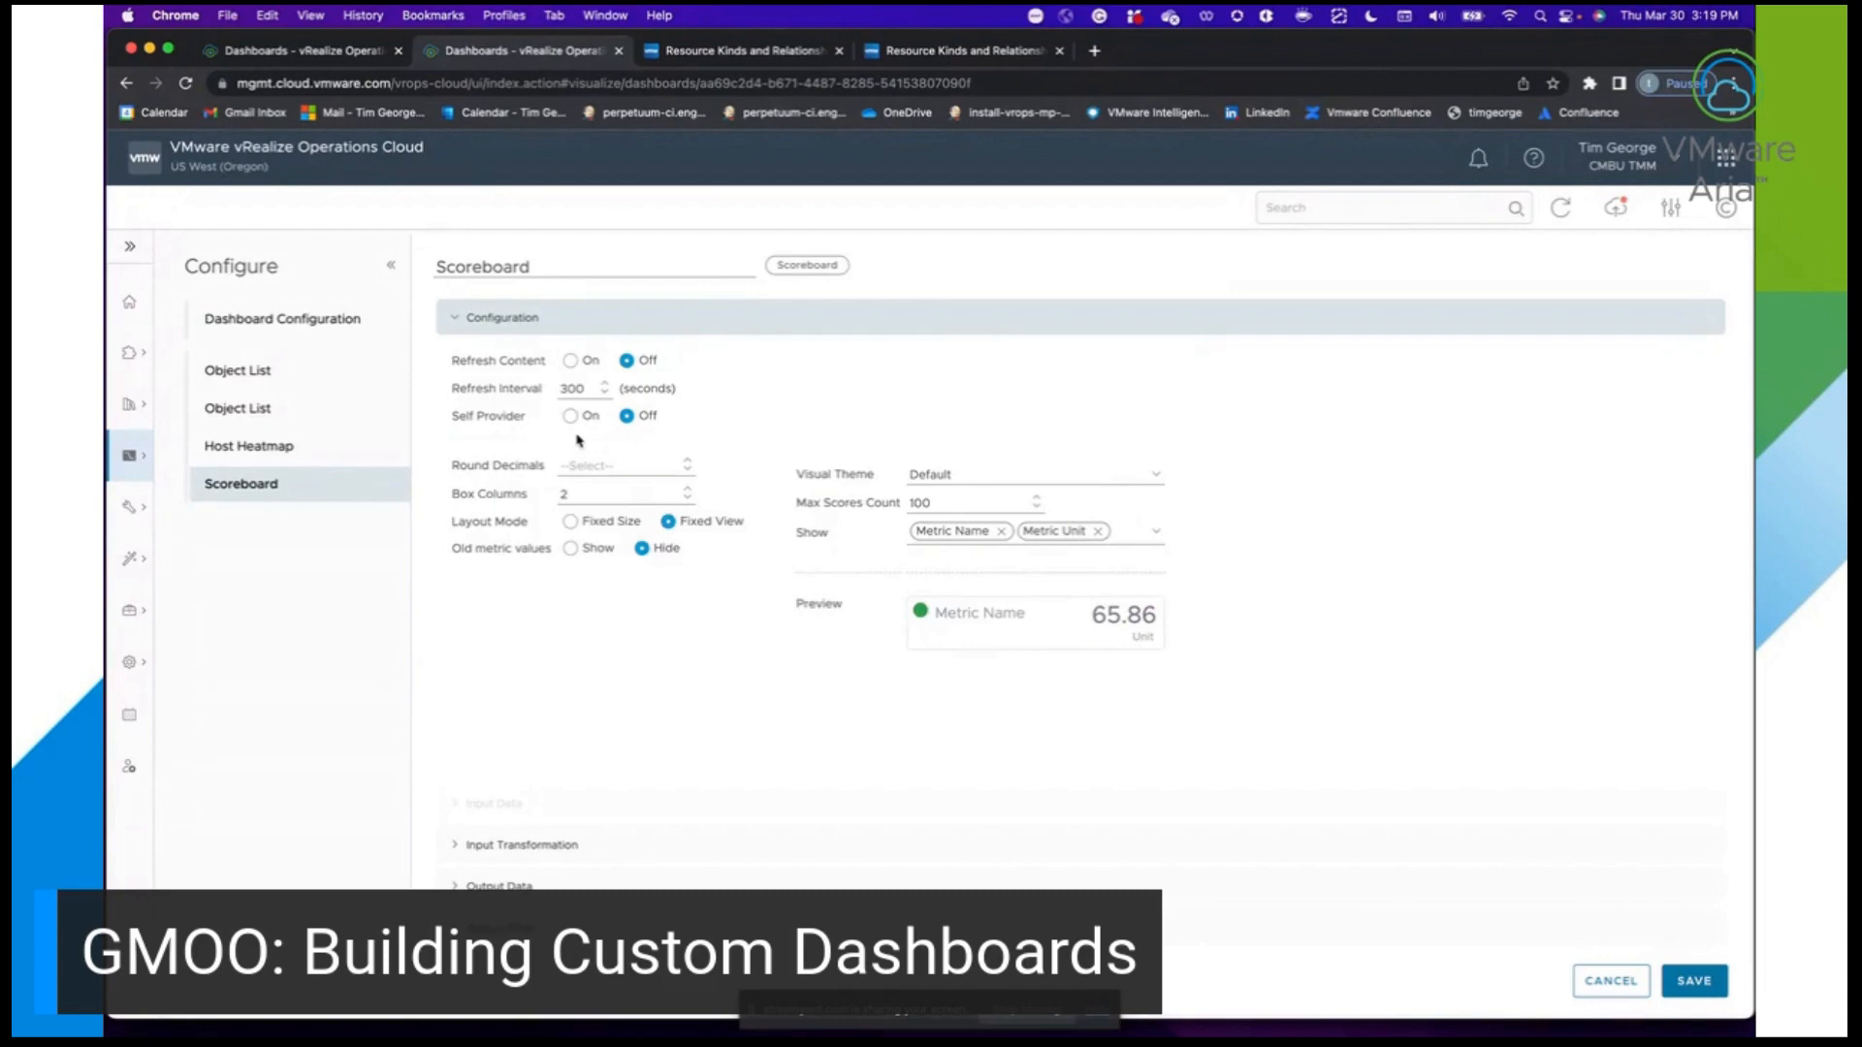
click(690, 463)
click(687, 489)
click(687, 488)
click(1699, 981)
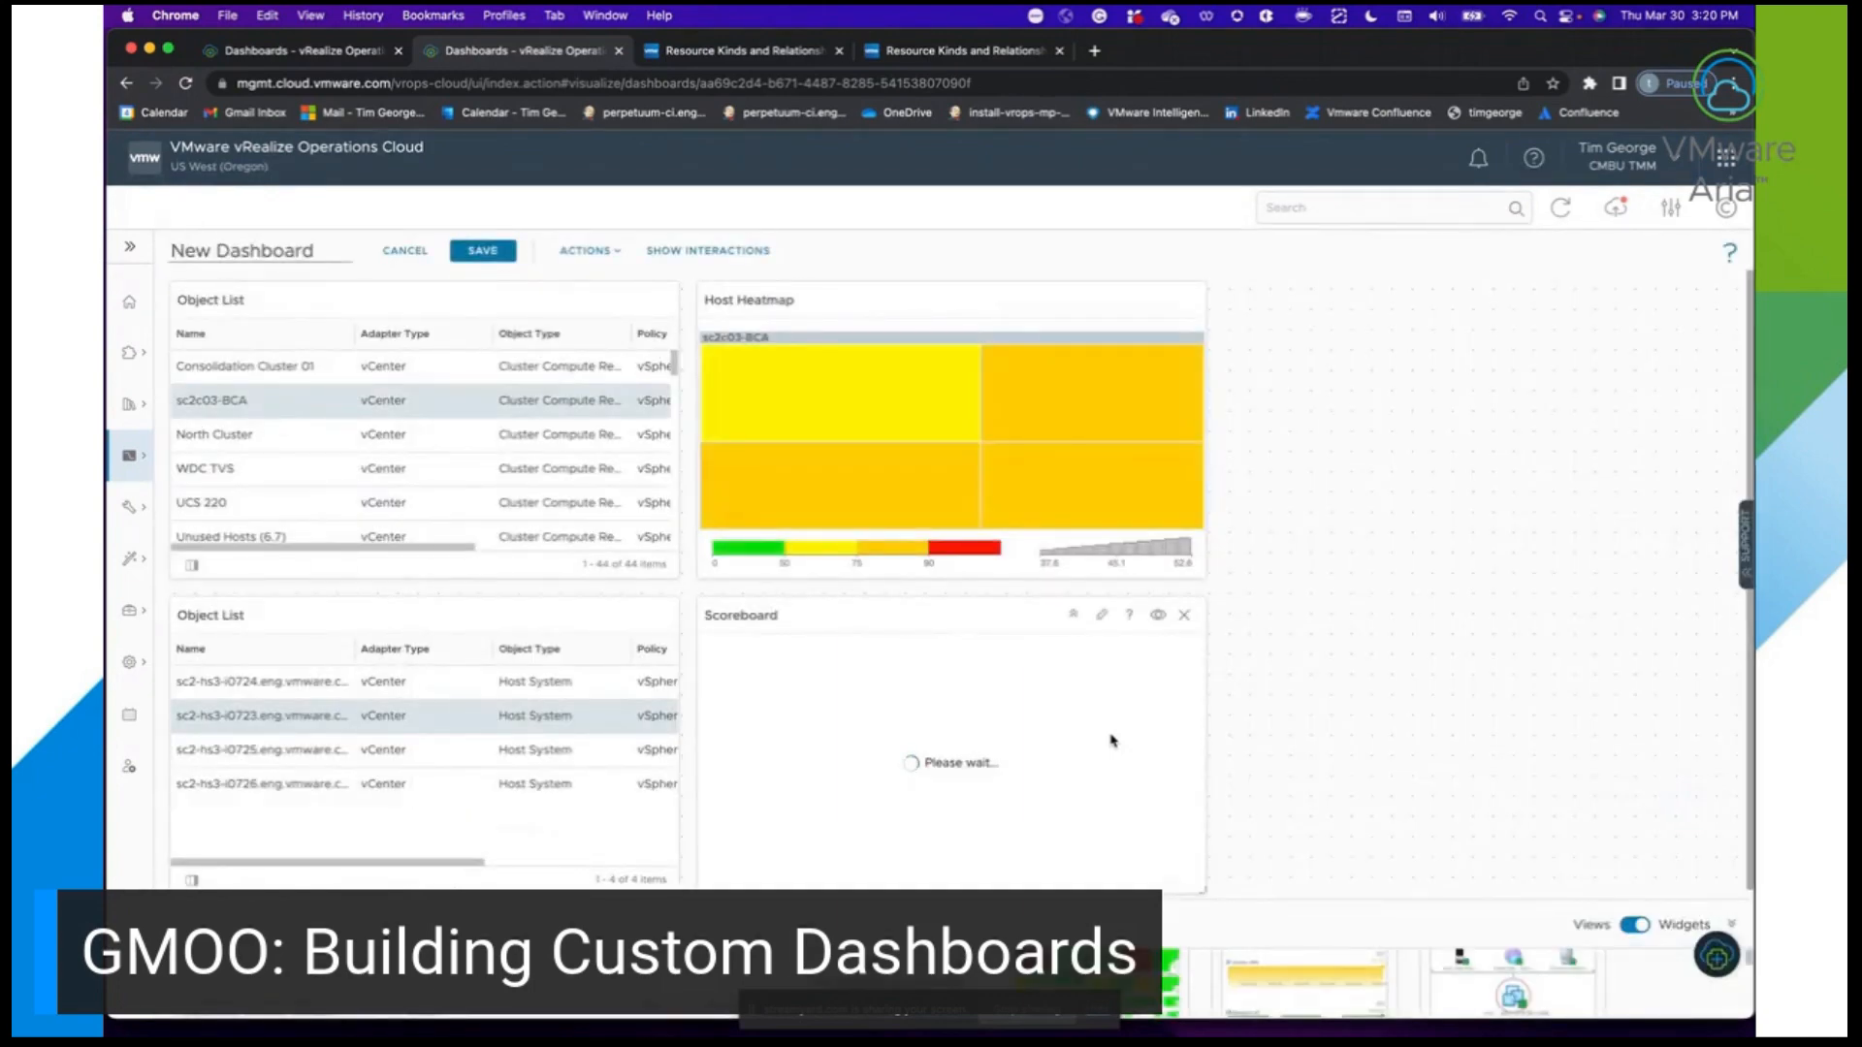
Try widening the Scoreboard across the free space beside it, and shrink it back to the Host Heatmap's width.
mouse_move(964, 715)
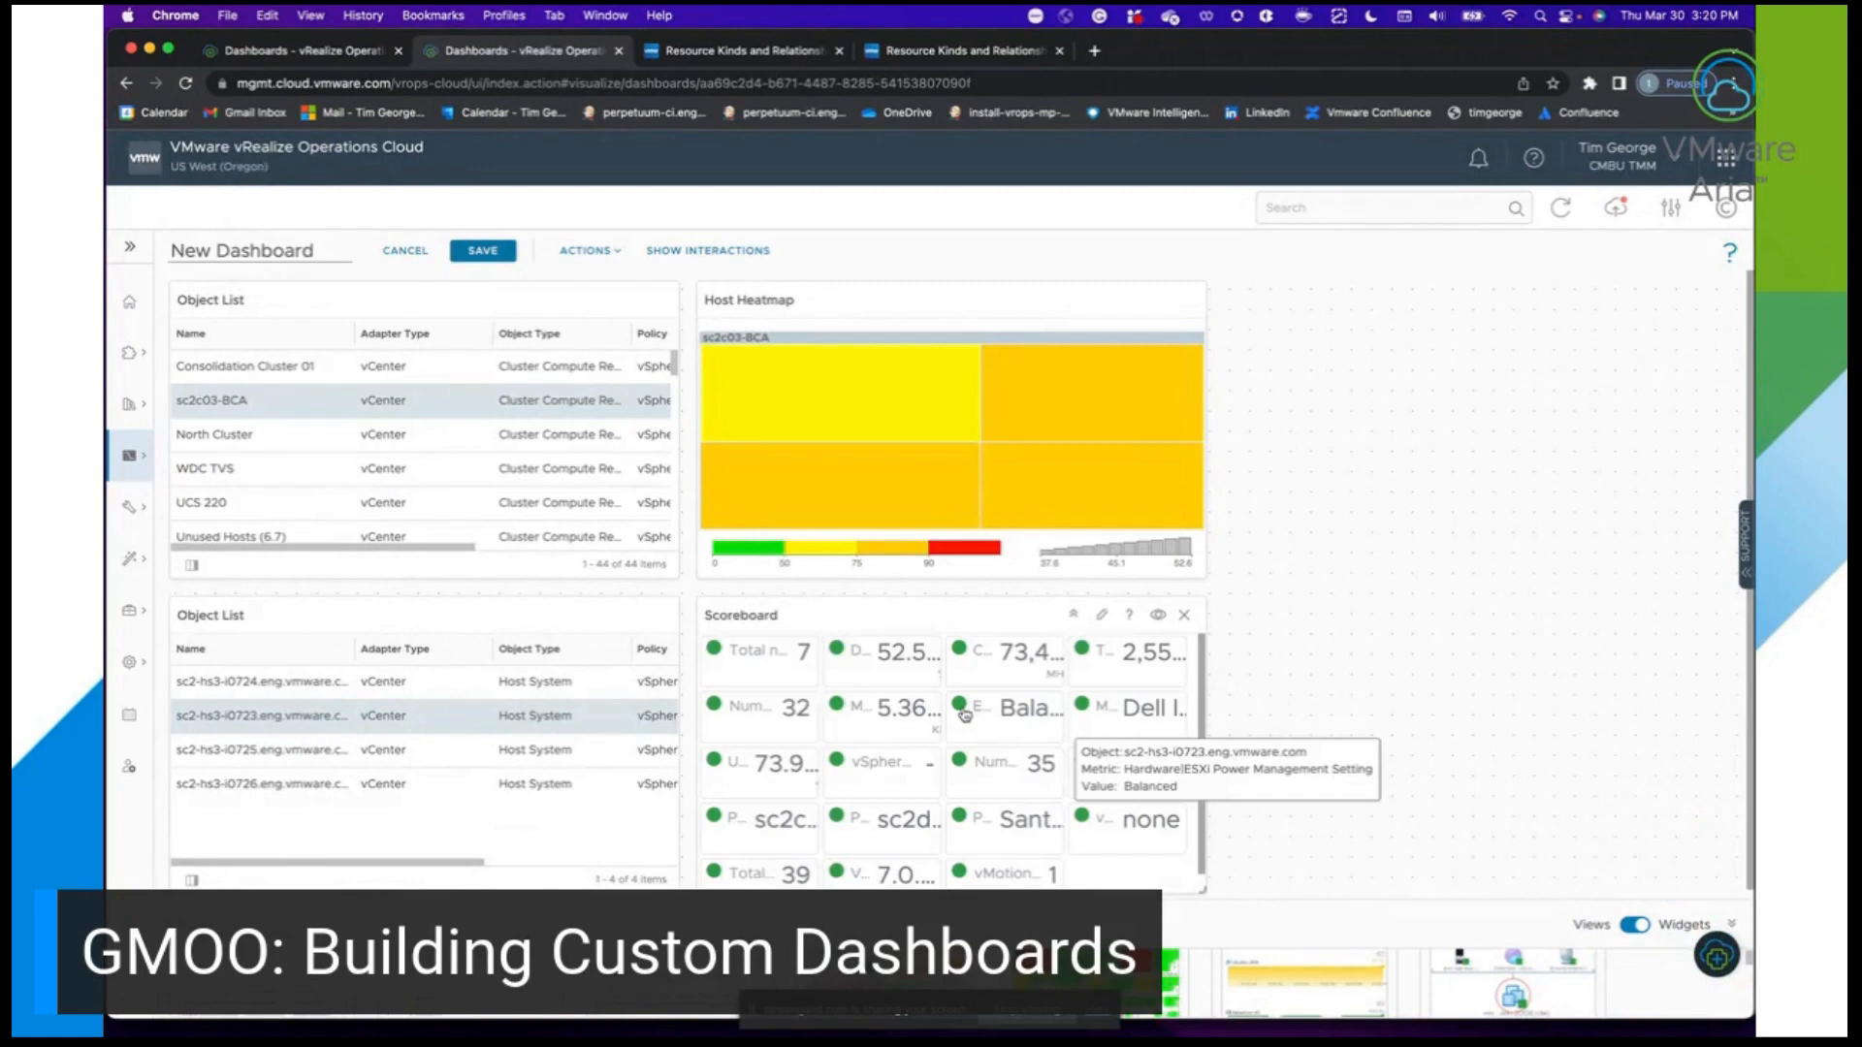
mouse_move(1107, 676)
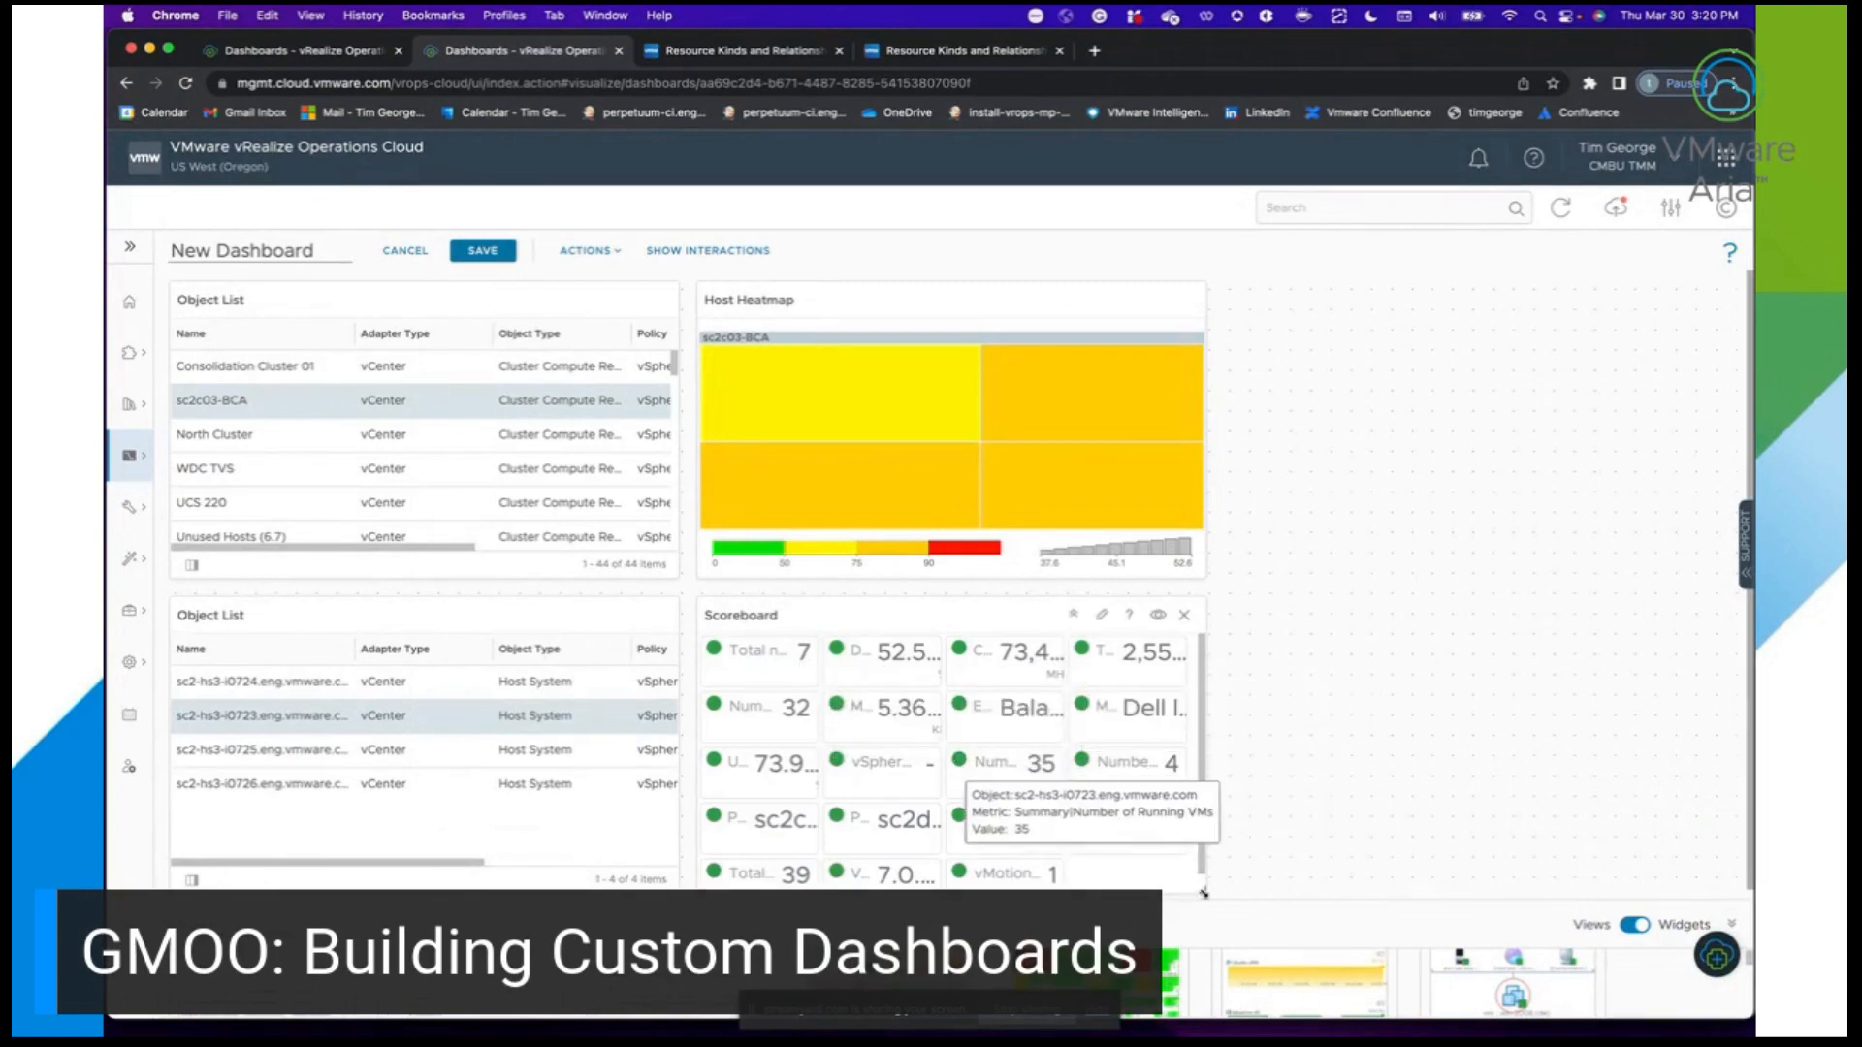
drag(1442, 886, 1679, 878)
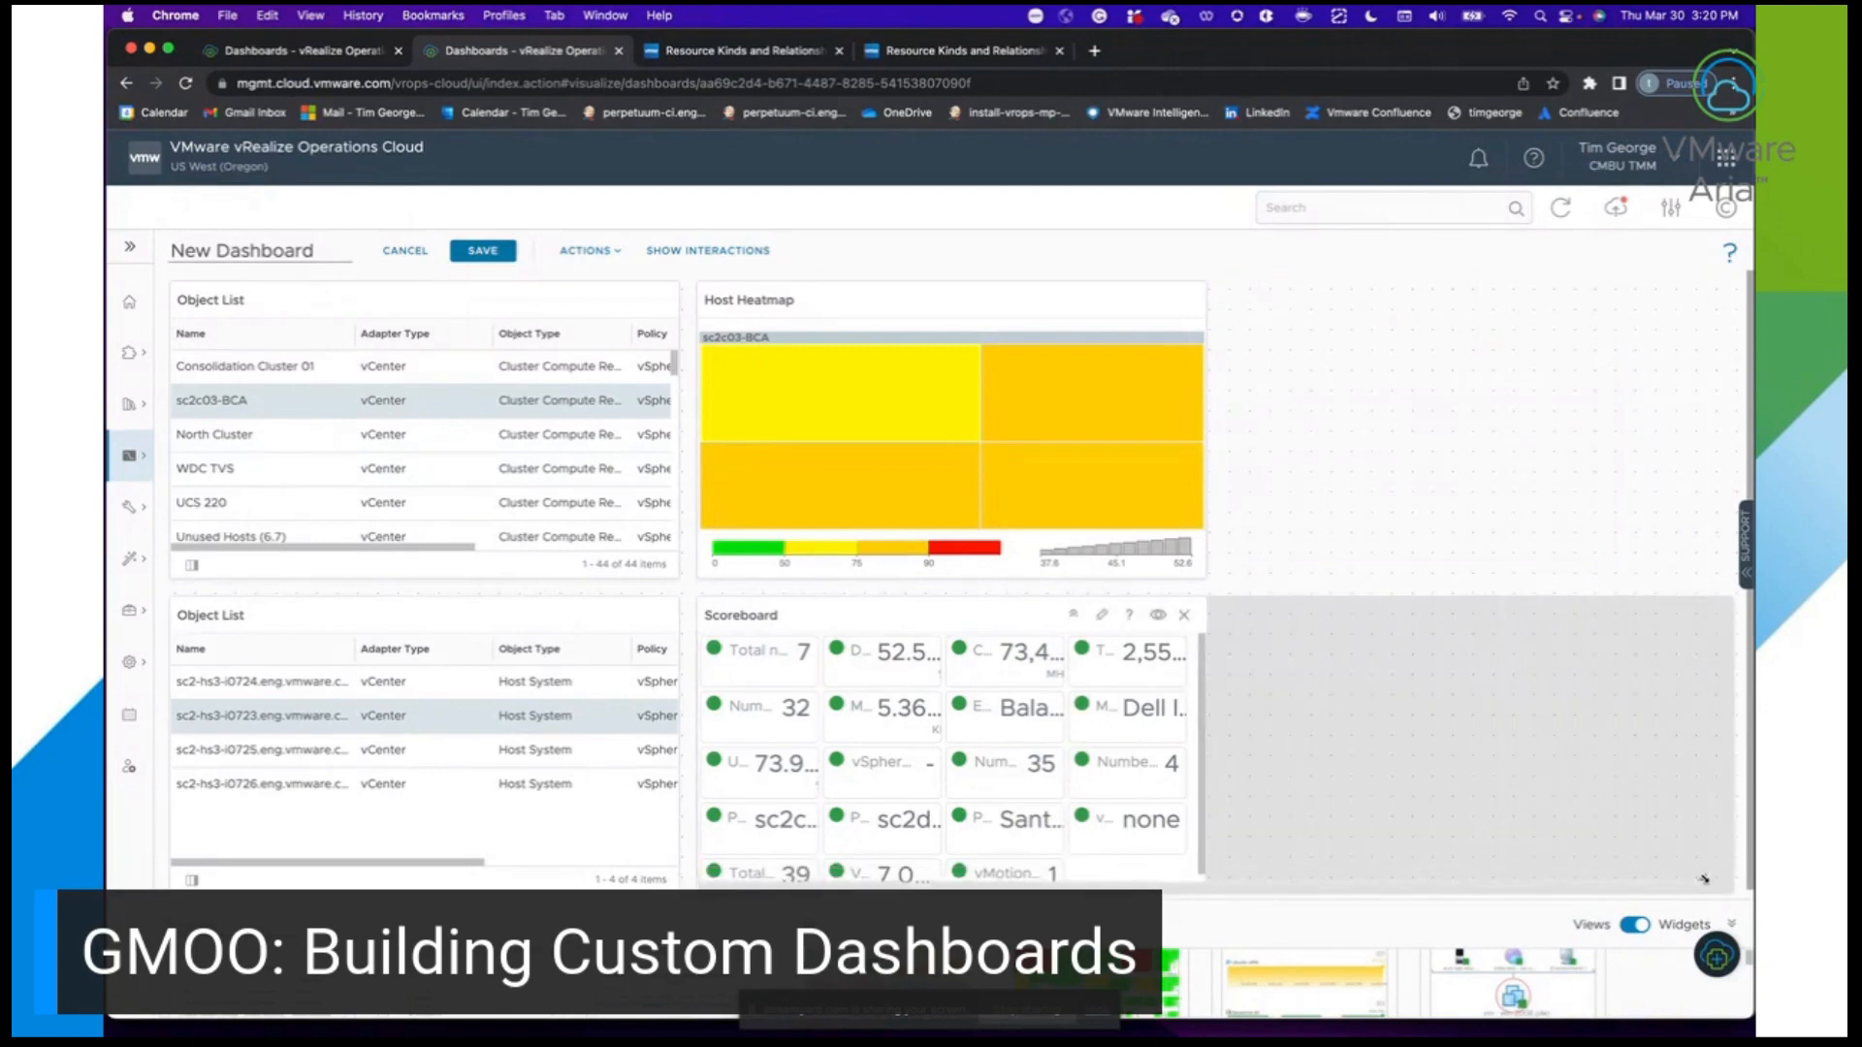
drag(1704, 879, 1724, 884)
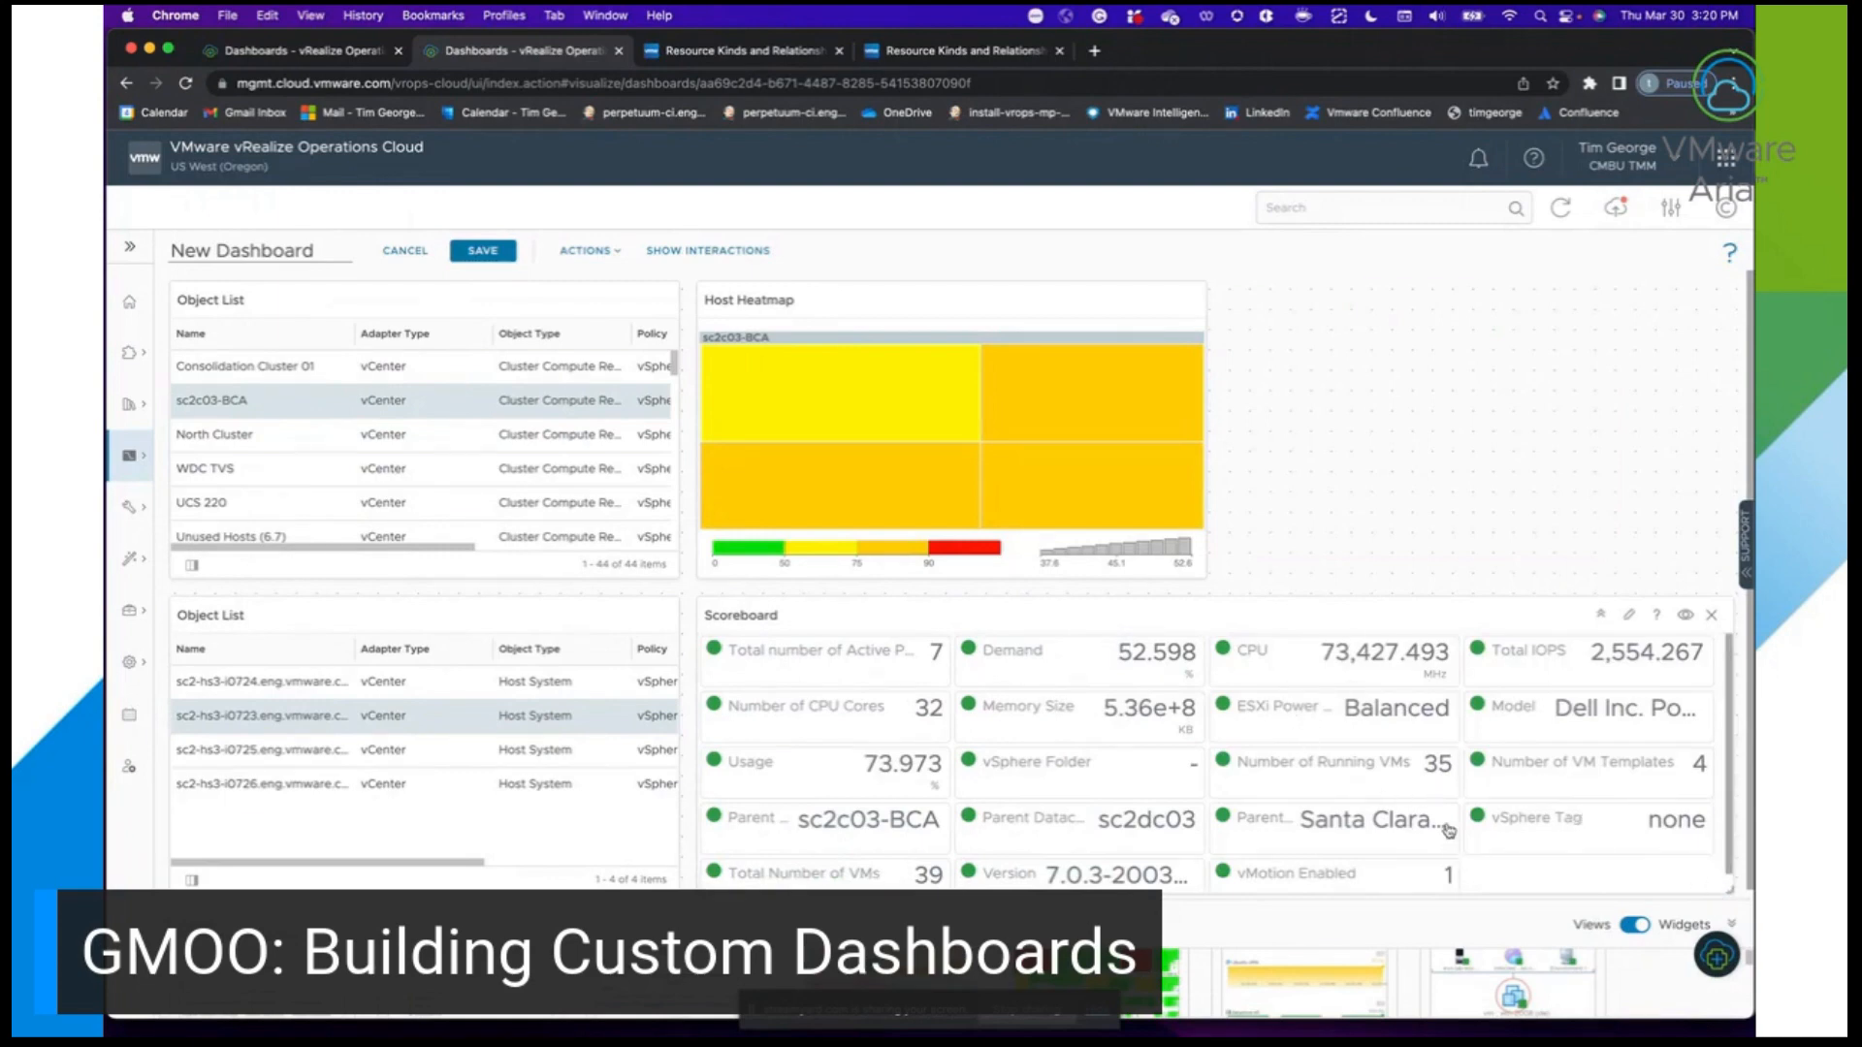
scroll(1423, 769, down, 1)
mouse_move(1423, 769)
scroll(1424, 769, up, 1)
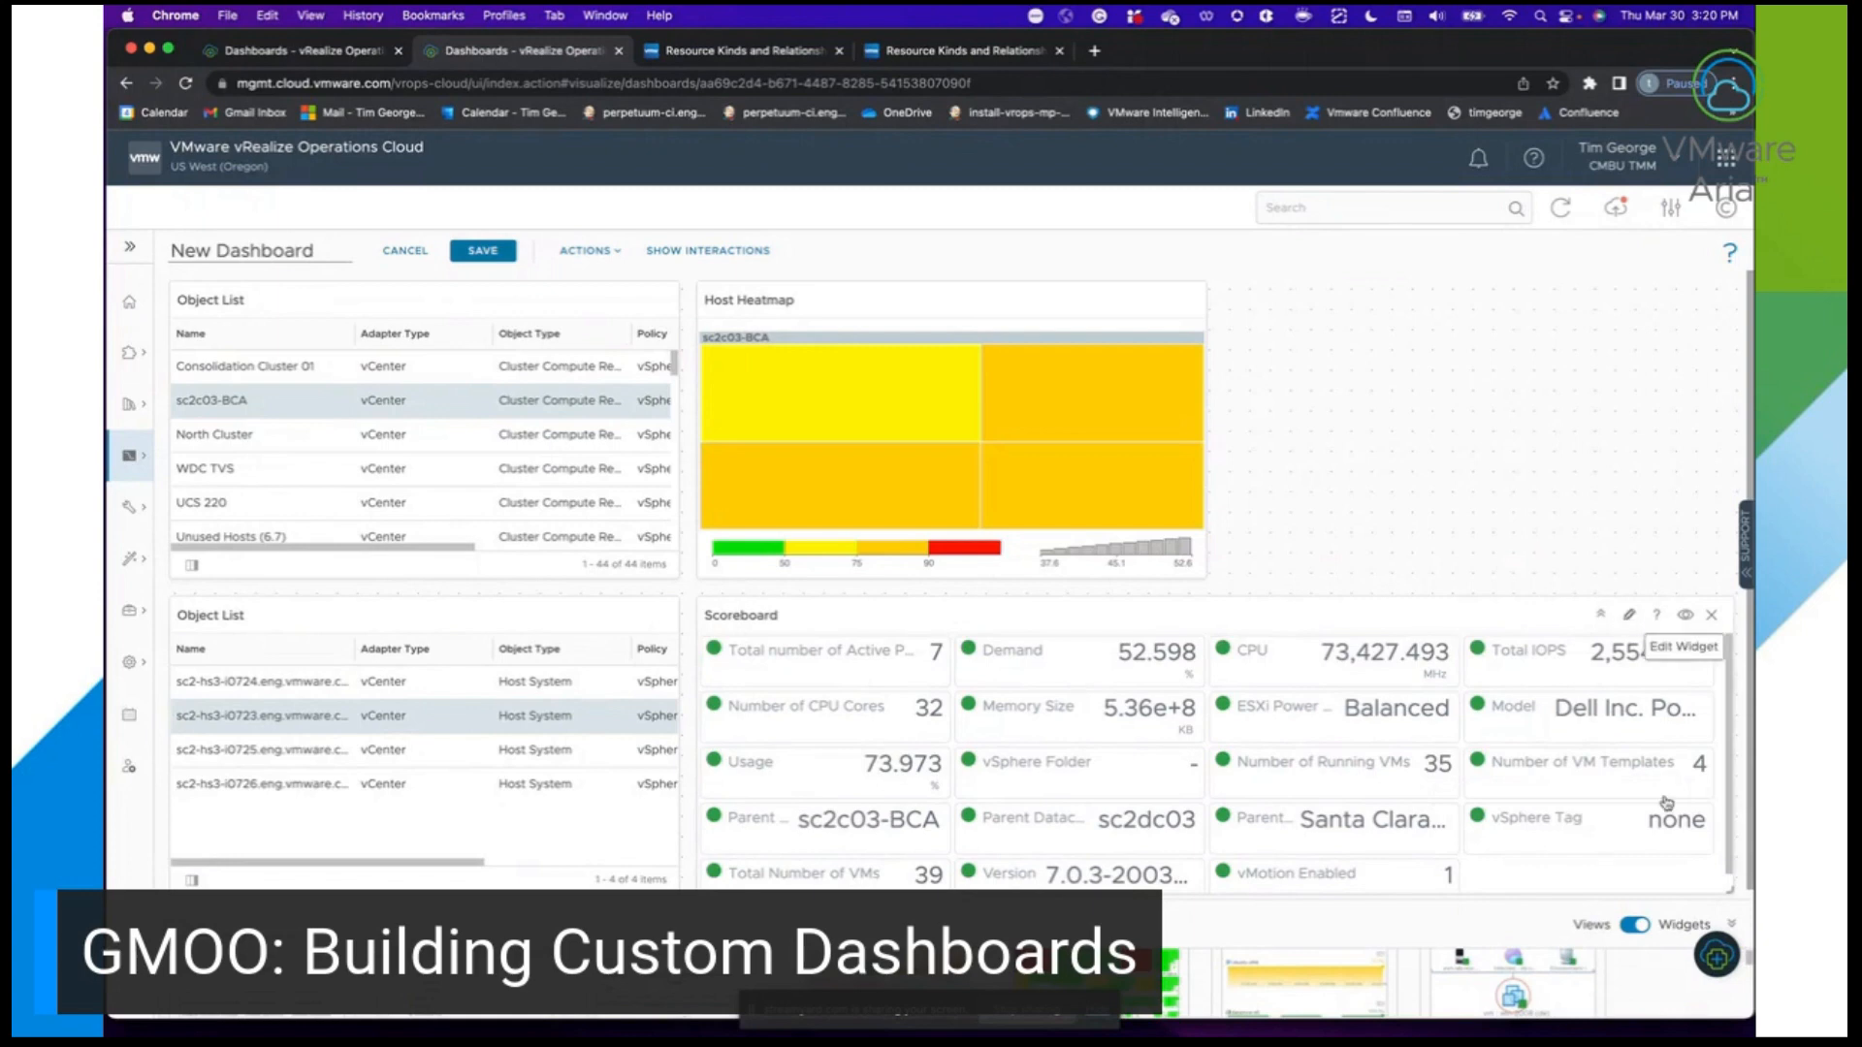
mouse_move(1666, 802)
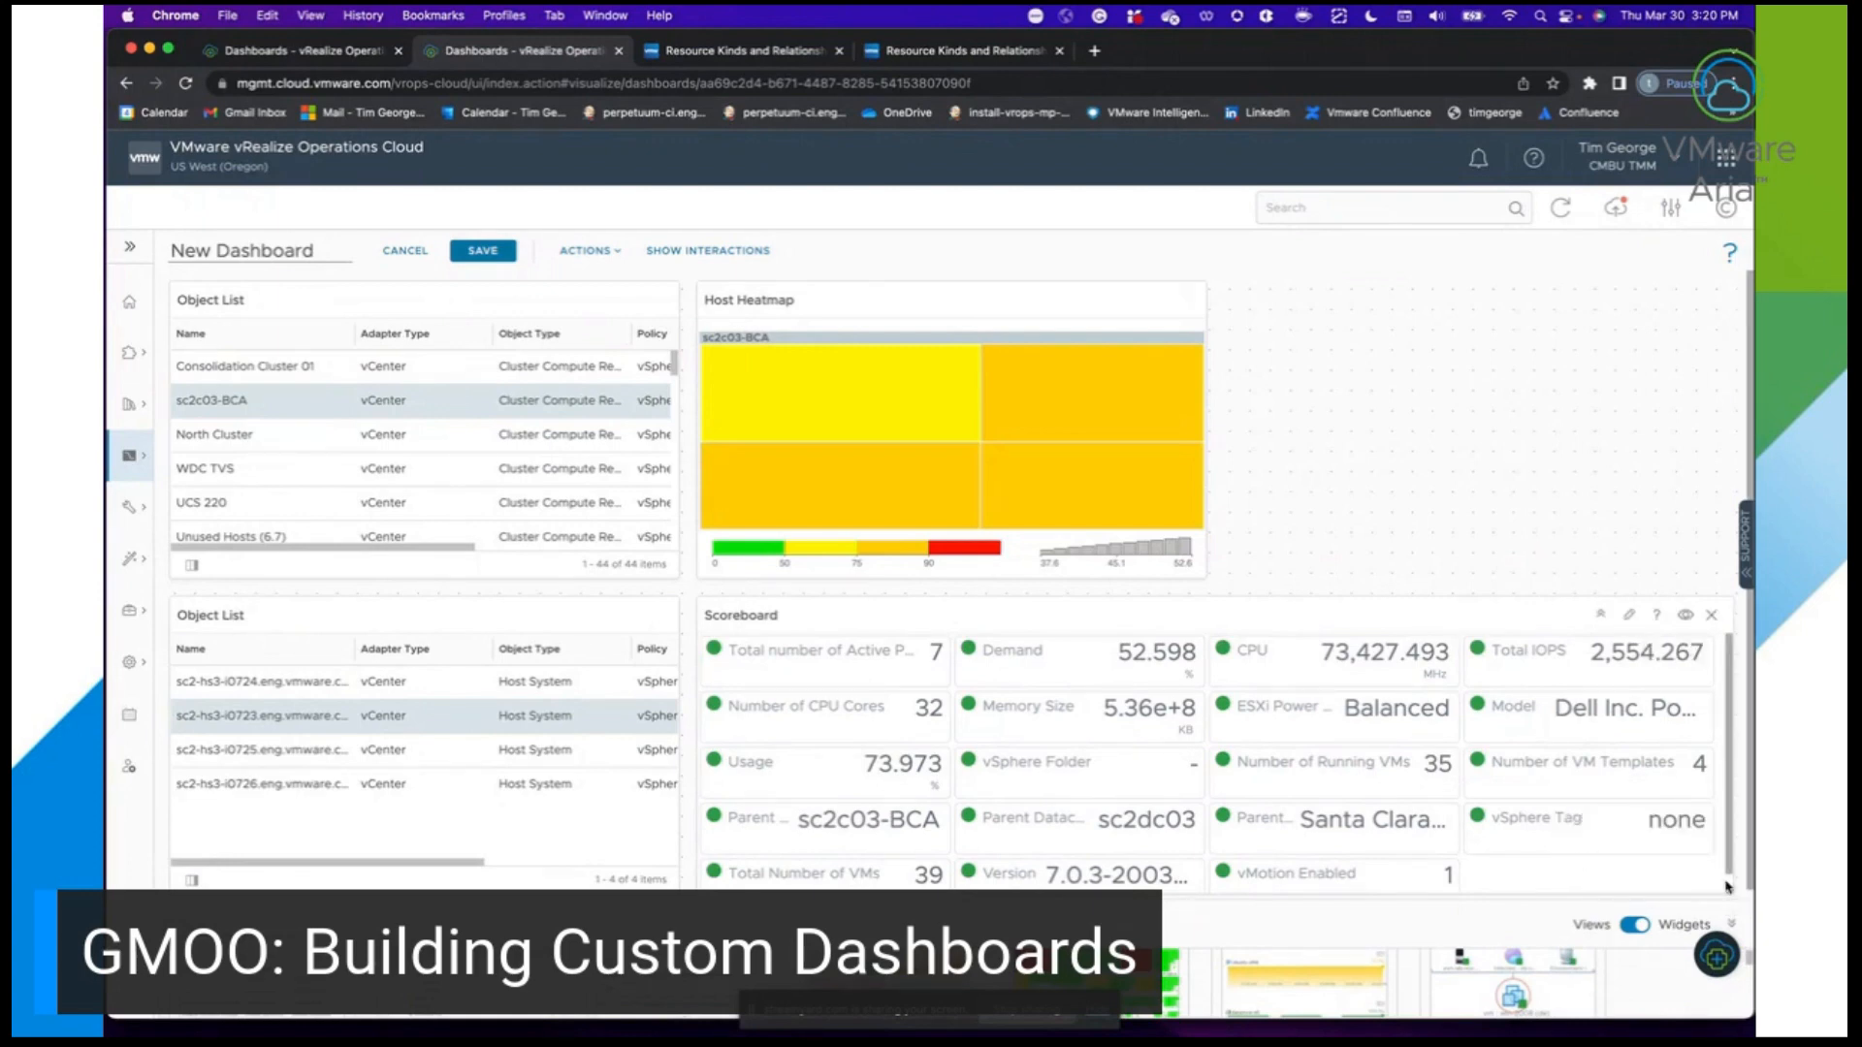
drag(1731, 889, 1216, 877)
Reopen the Scoreboard's configuration and set its box columns to 3.
mouse_move(1178, 743)
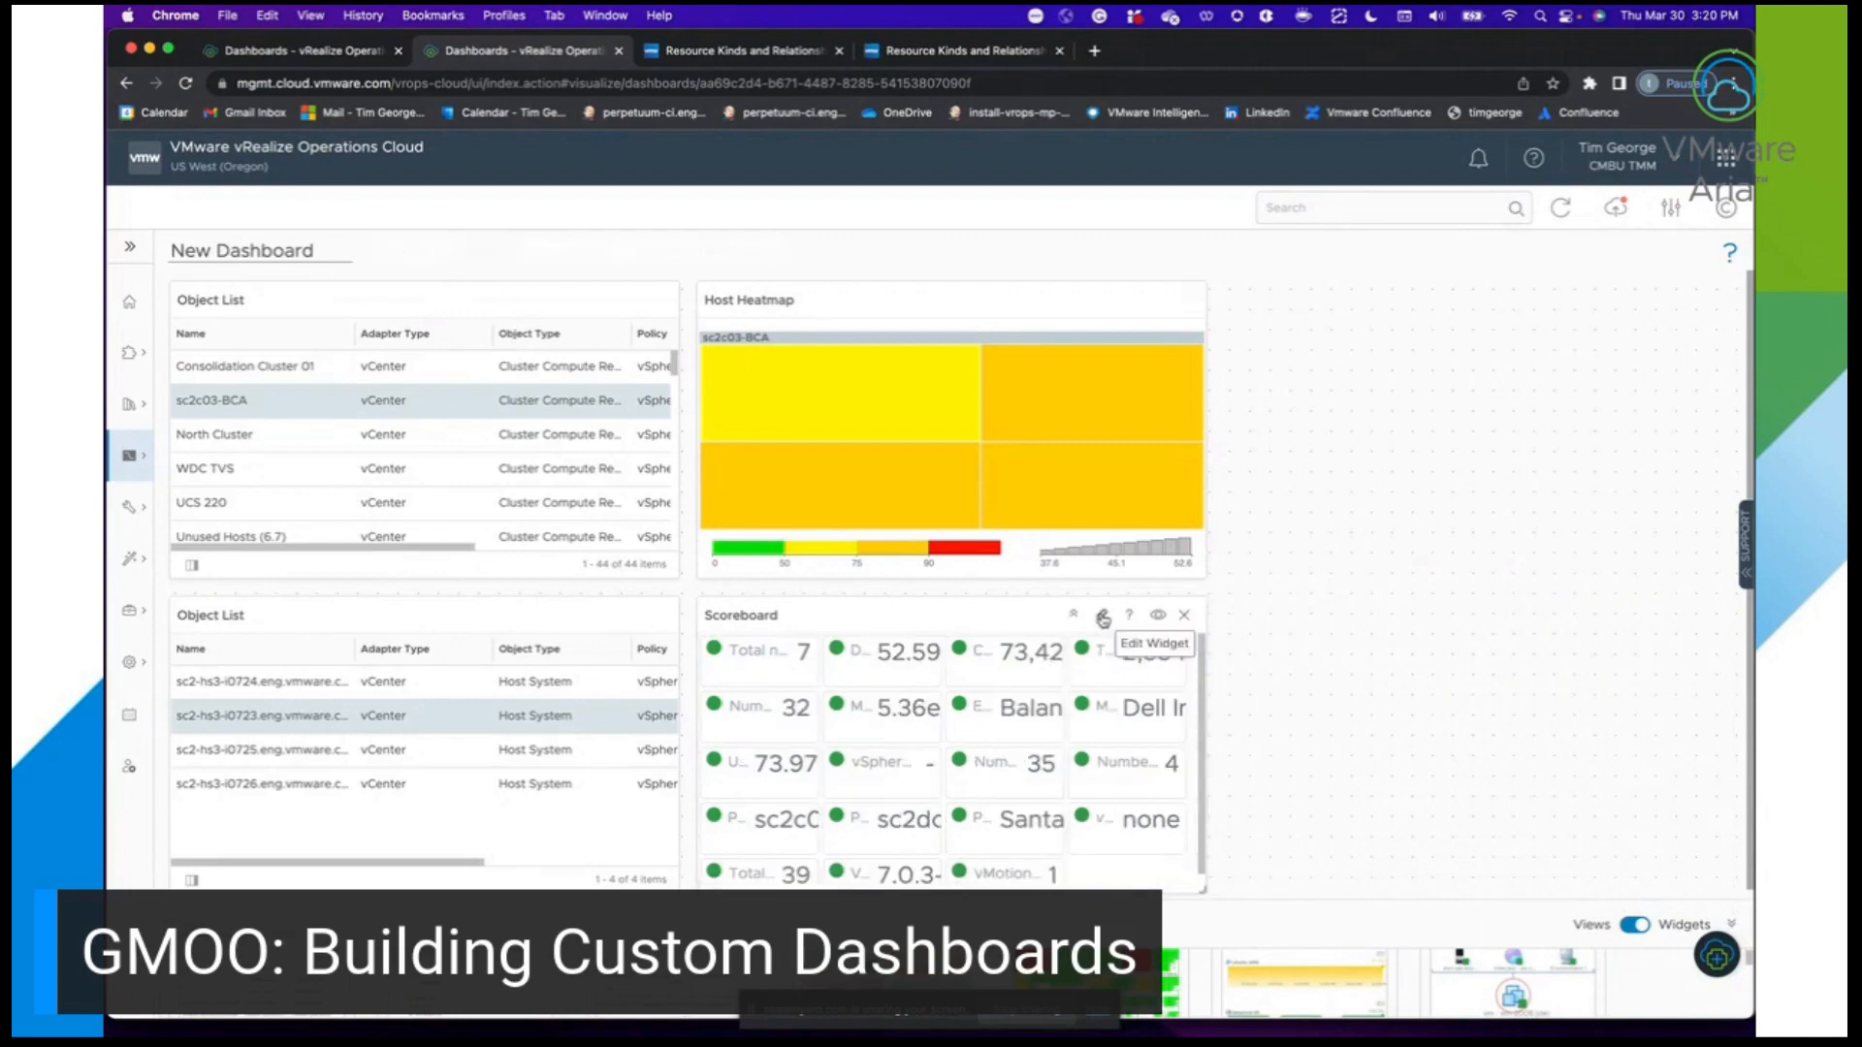
click(1103, 619)
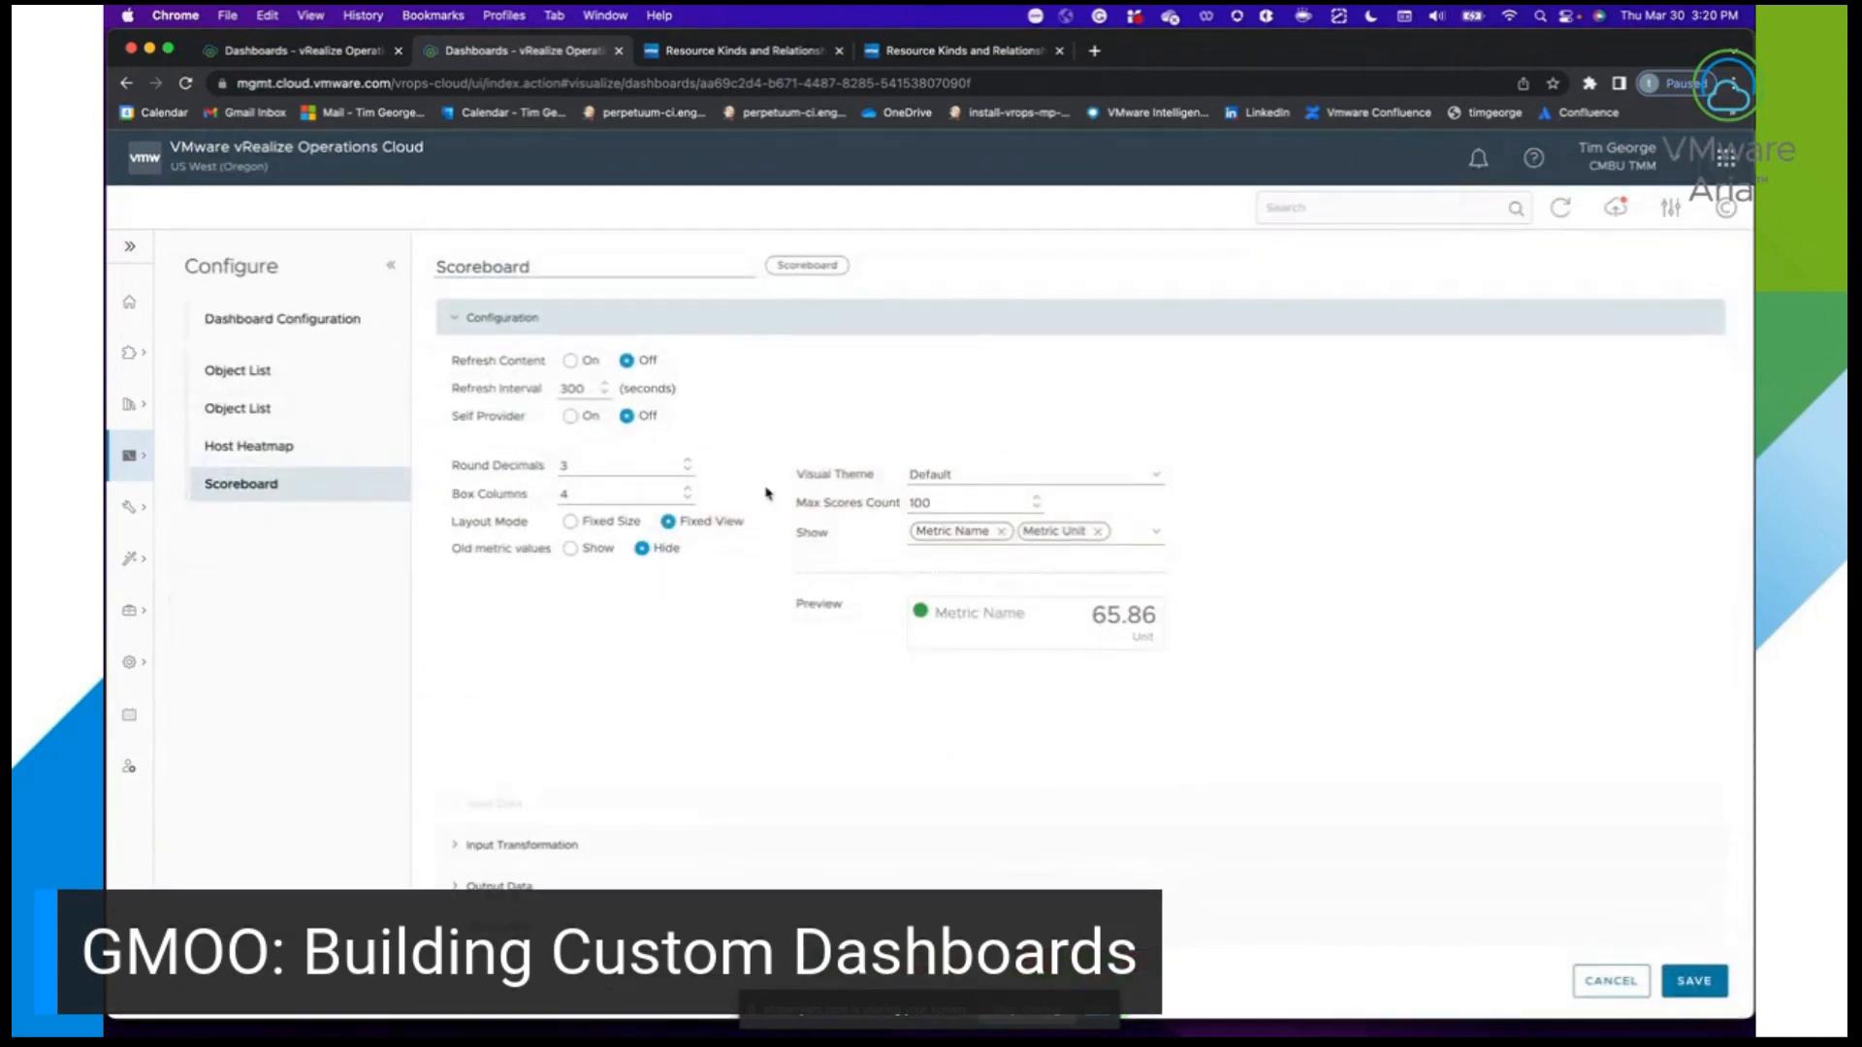
click(686, 500)
Try the Original, Solid and Pastel visual themes for the Scoreboard and settle on High Contrast.
click(1157, 479)
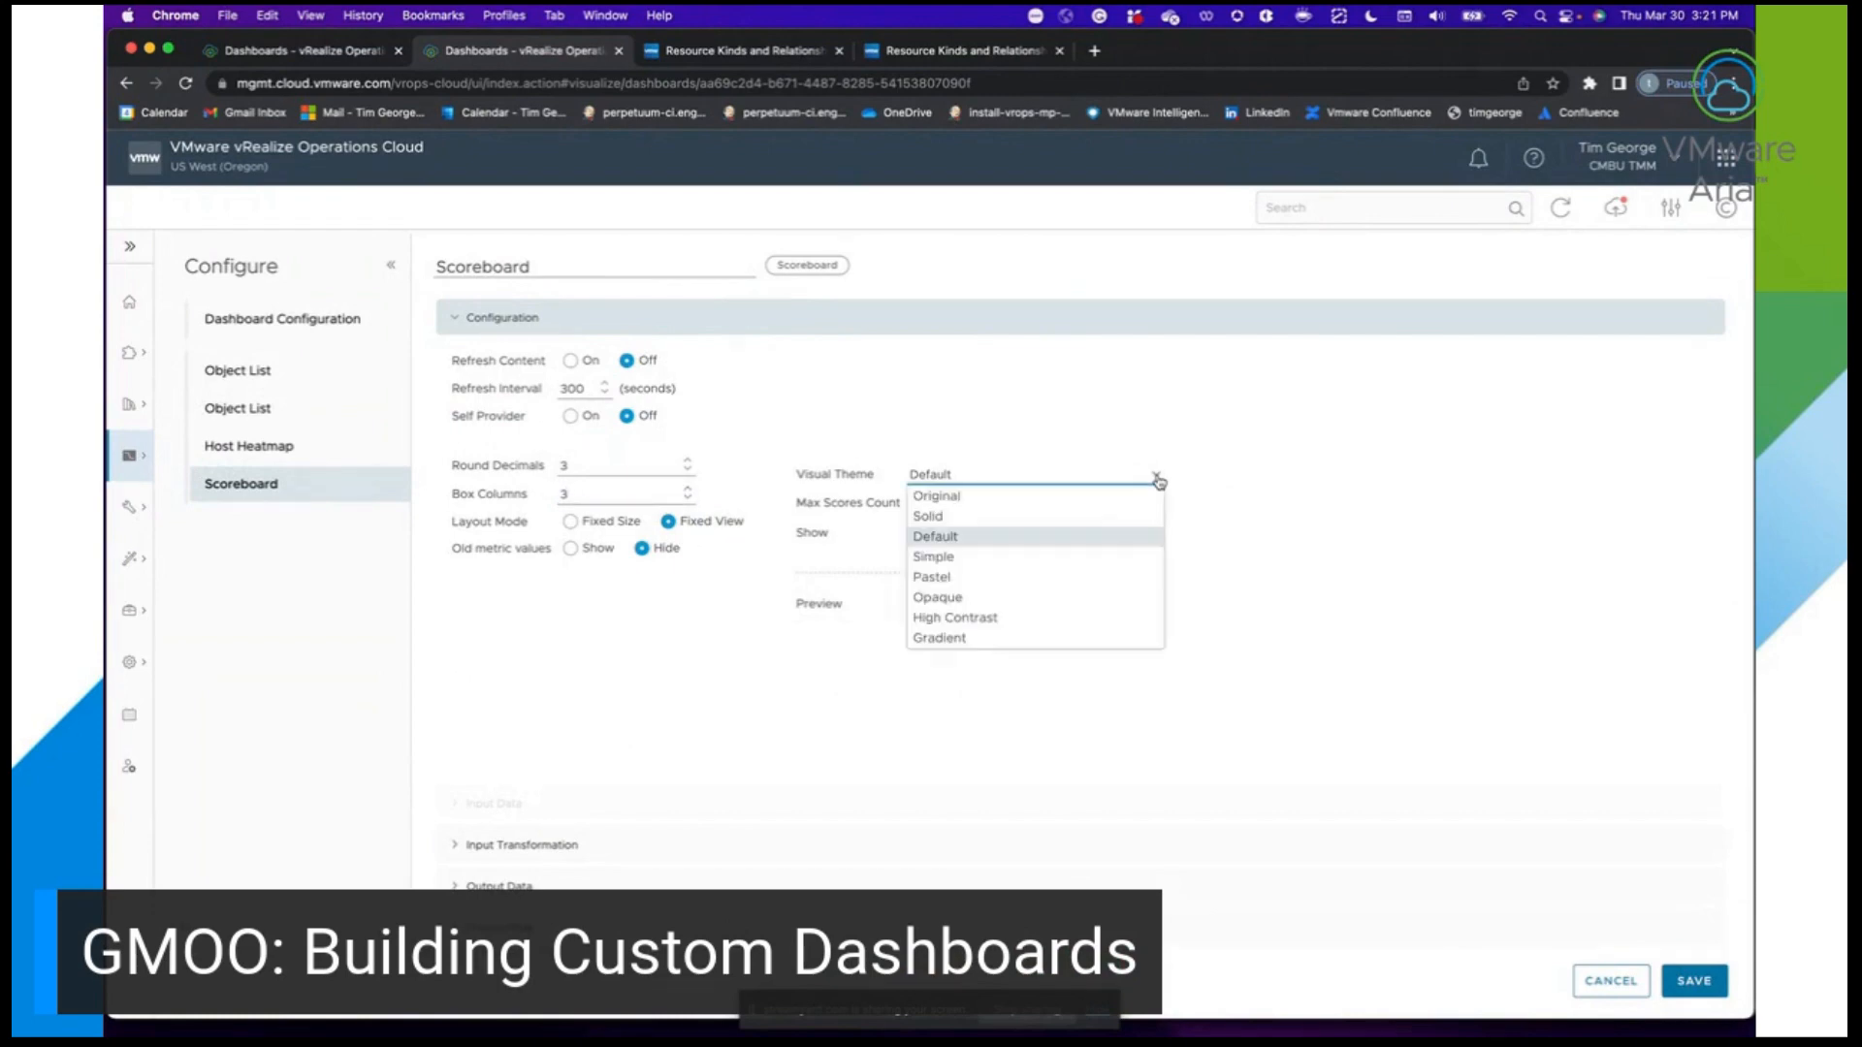
click(1056, 497)
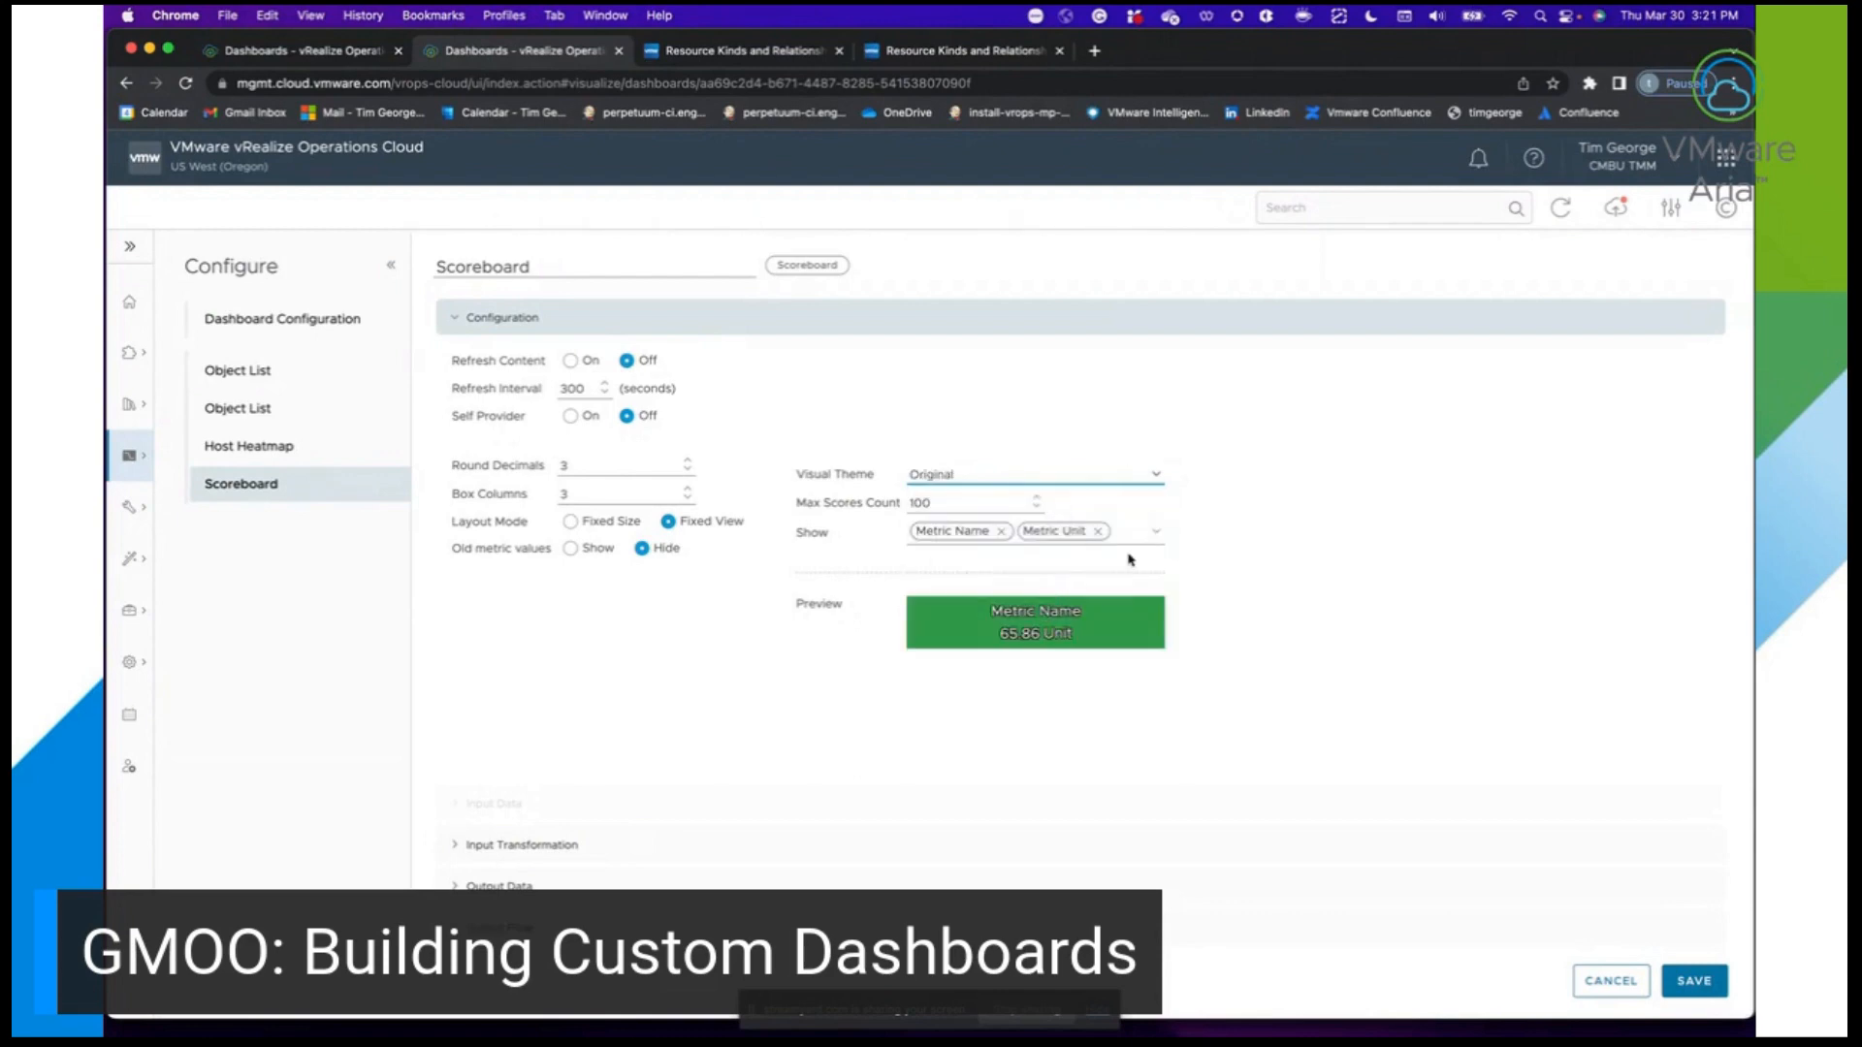
click(1154, 474)
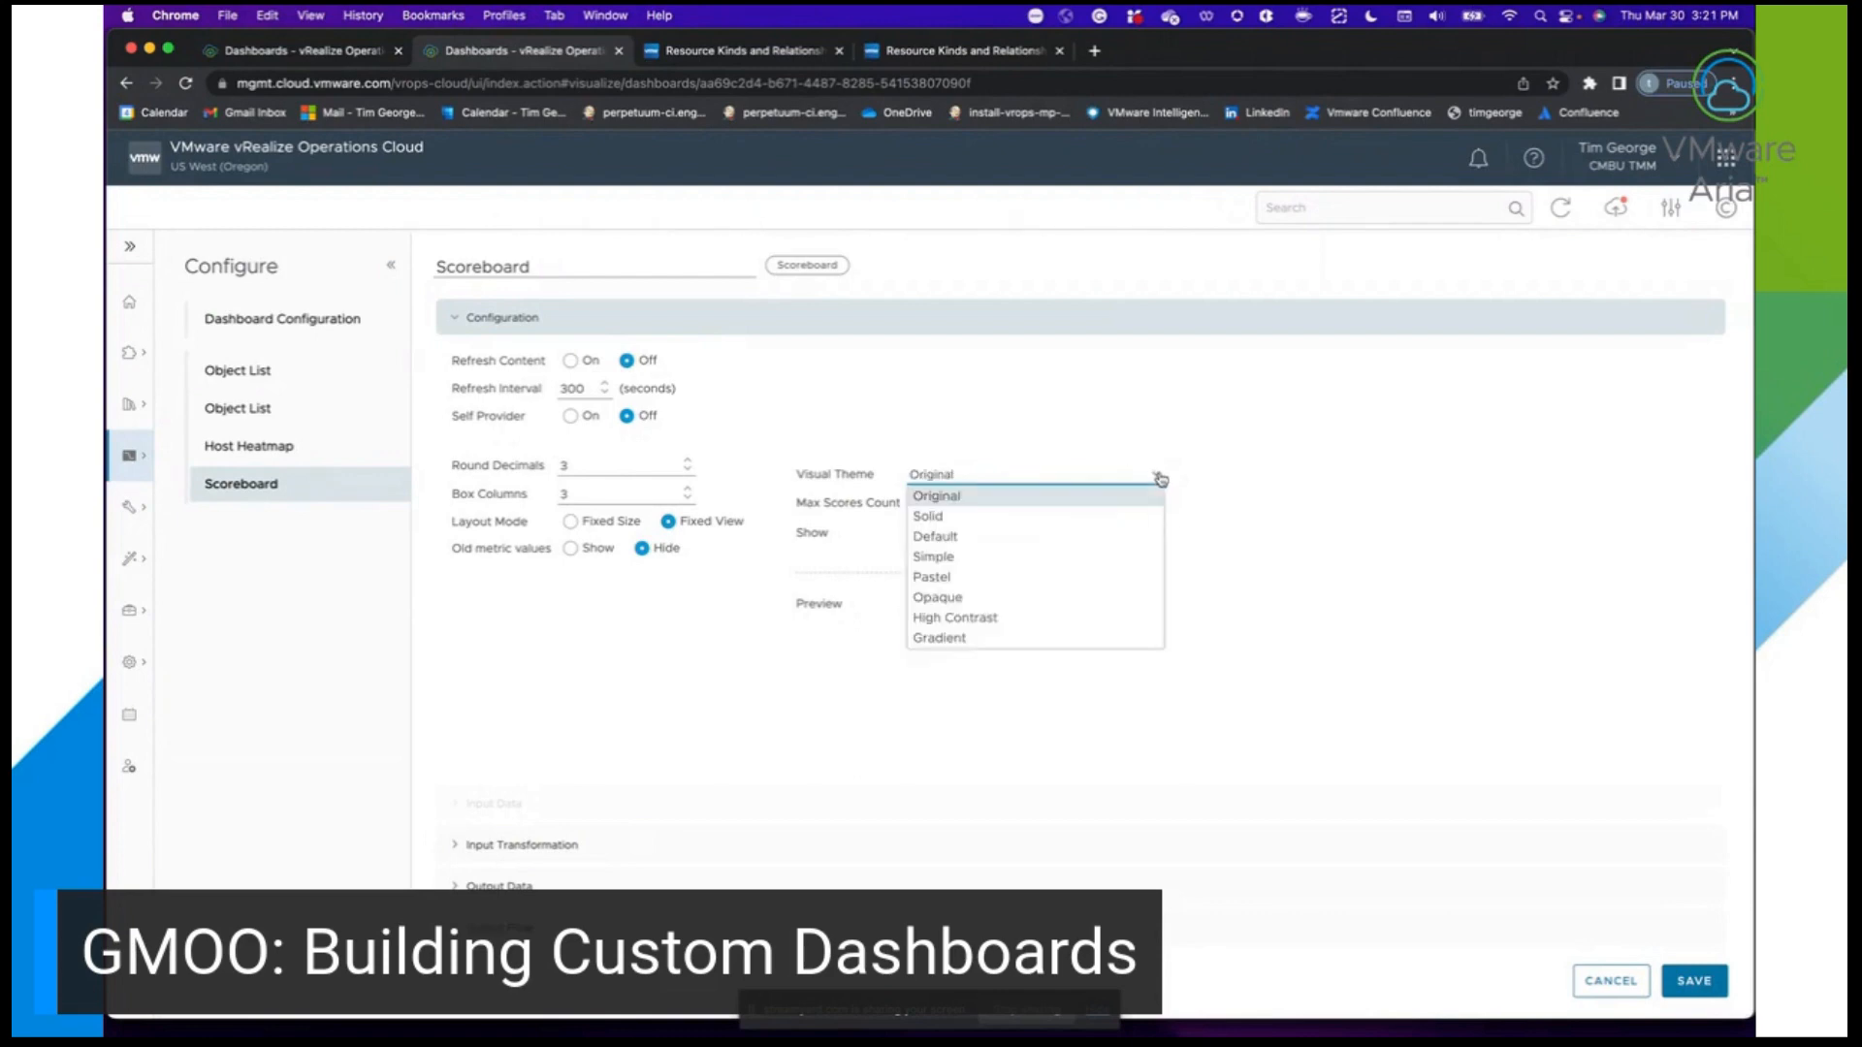
click(1086, 520)
click(1155, 475)
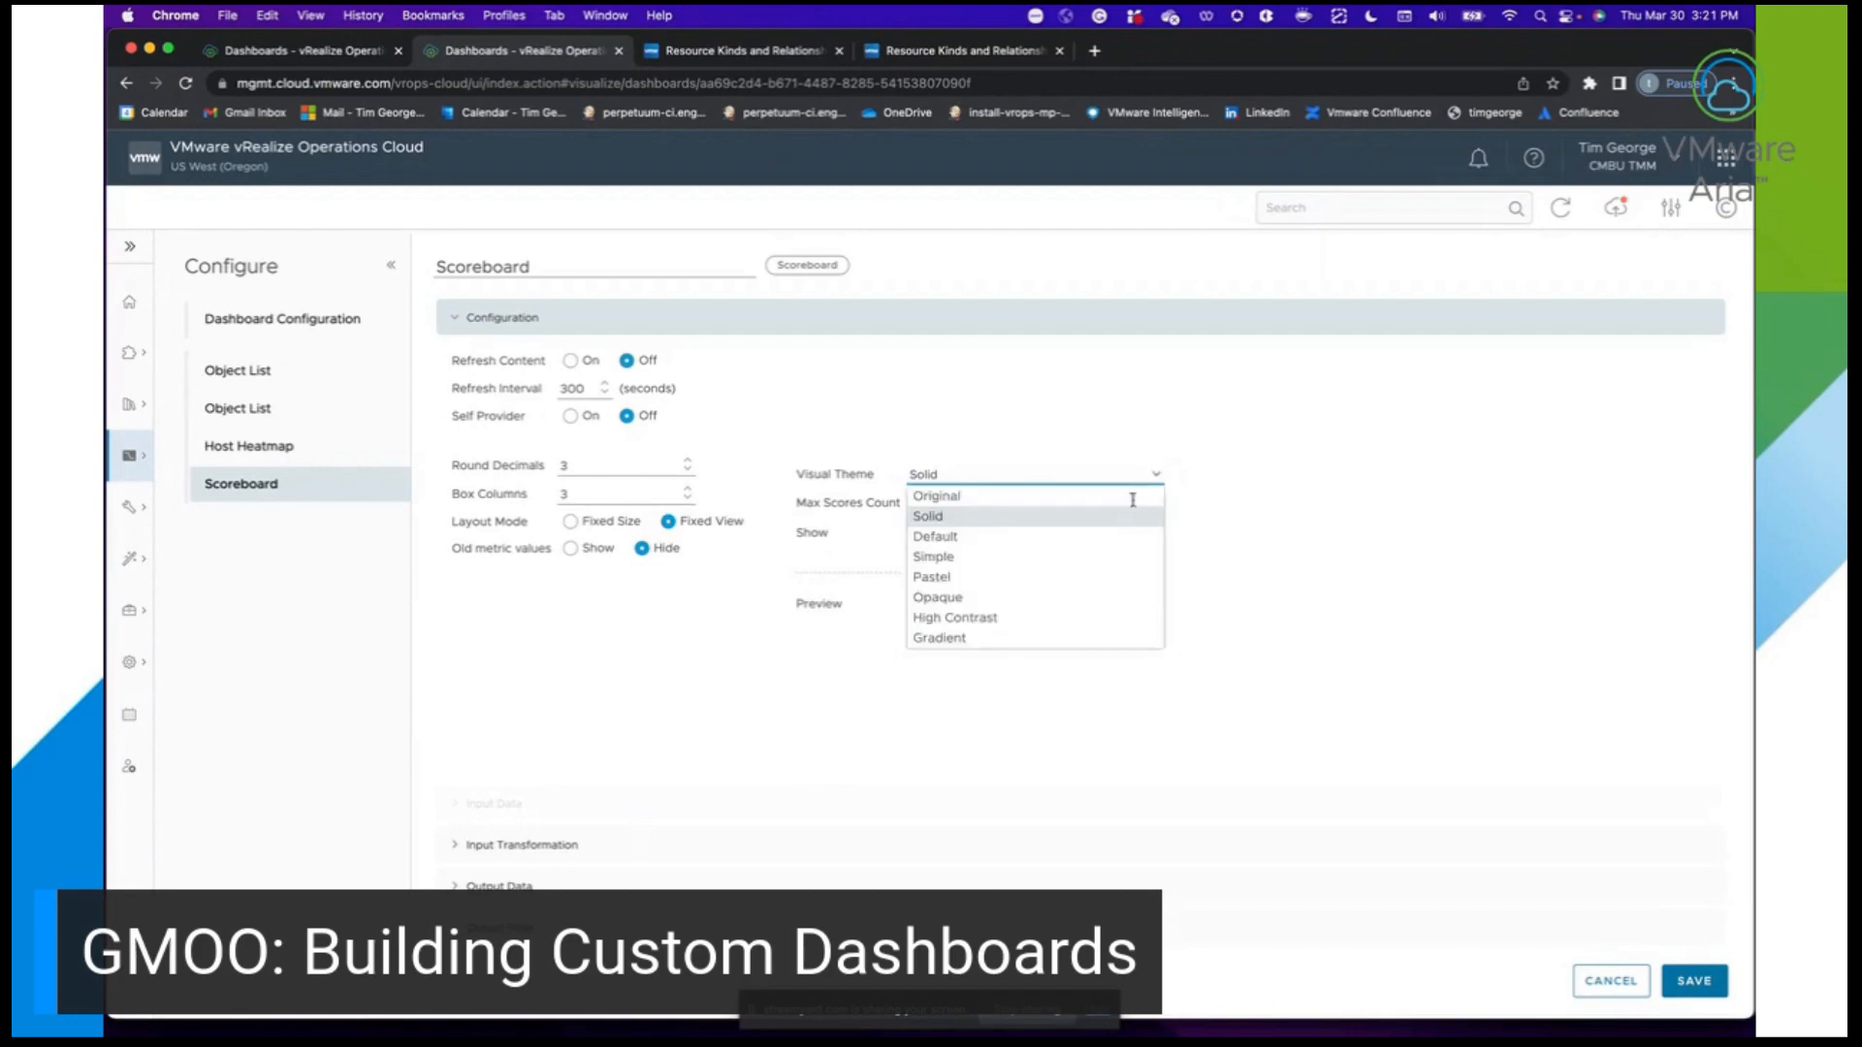
click(1090, 585)
click(1156, 475)
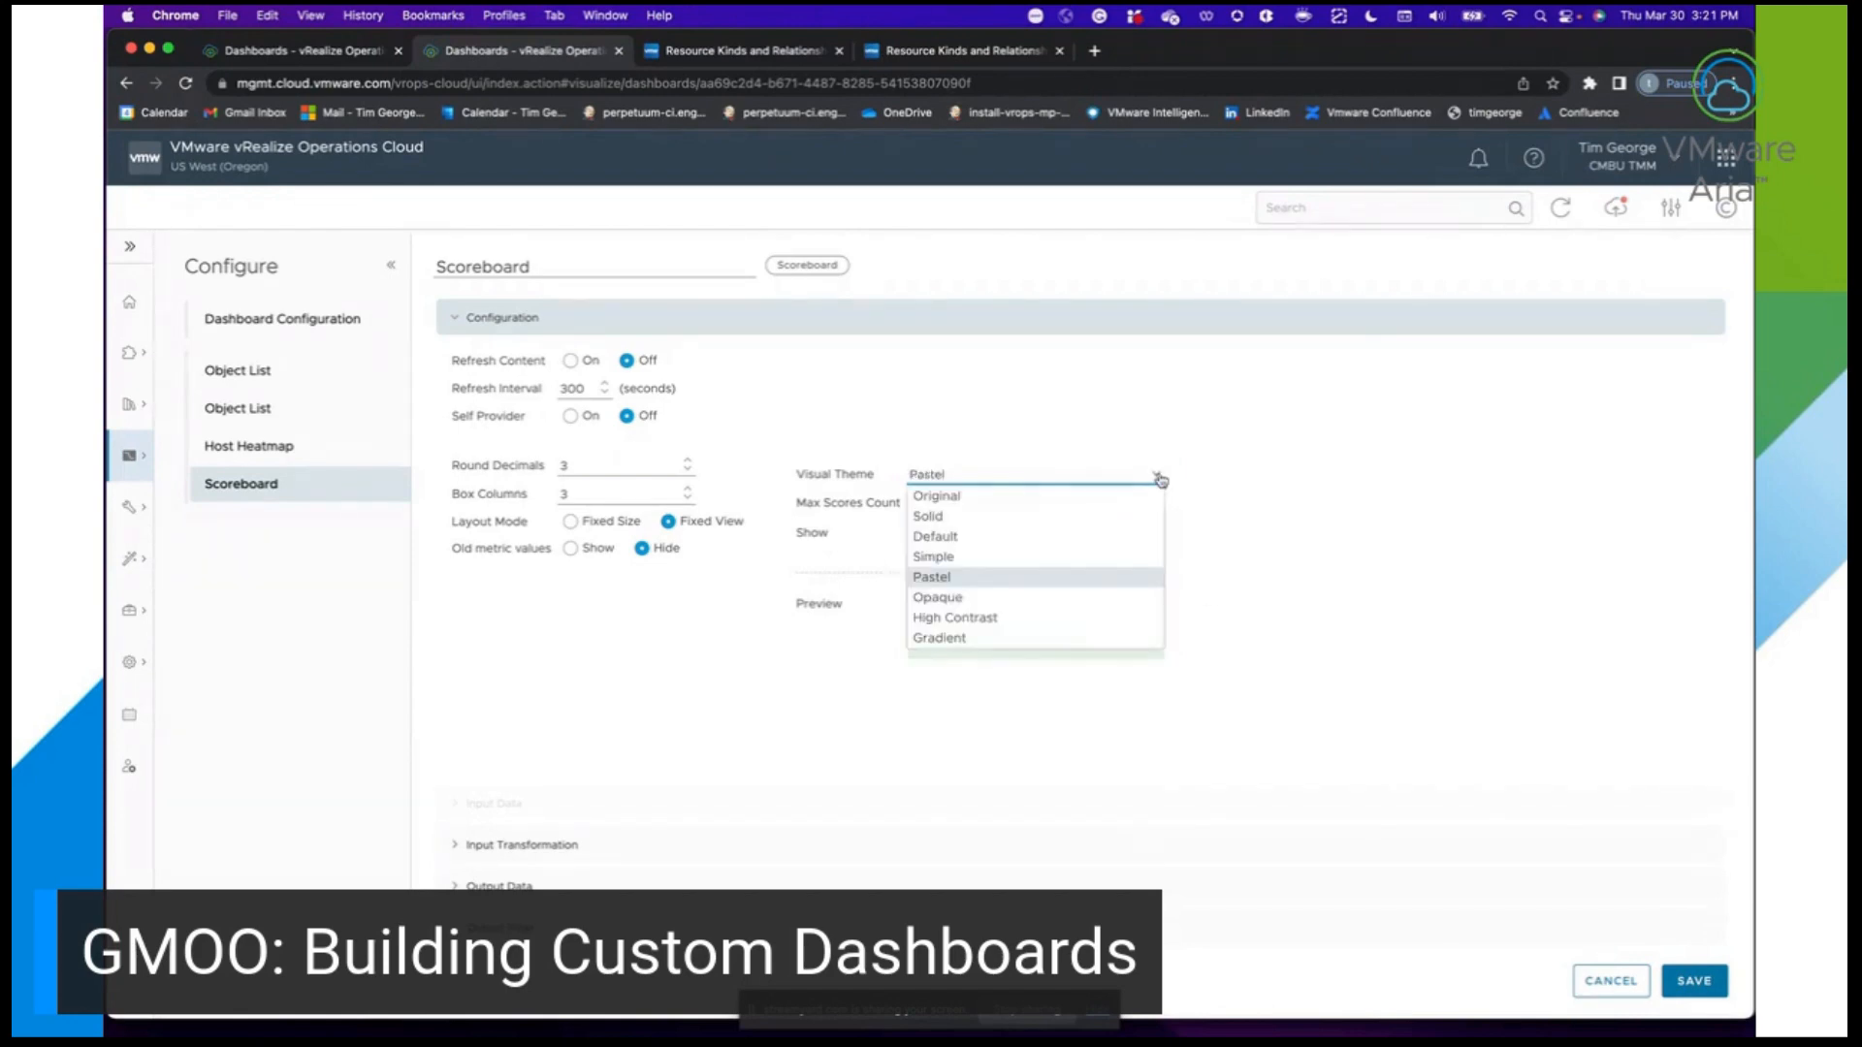
click(1077, 623)
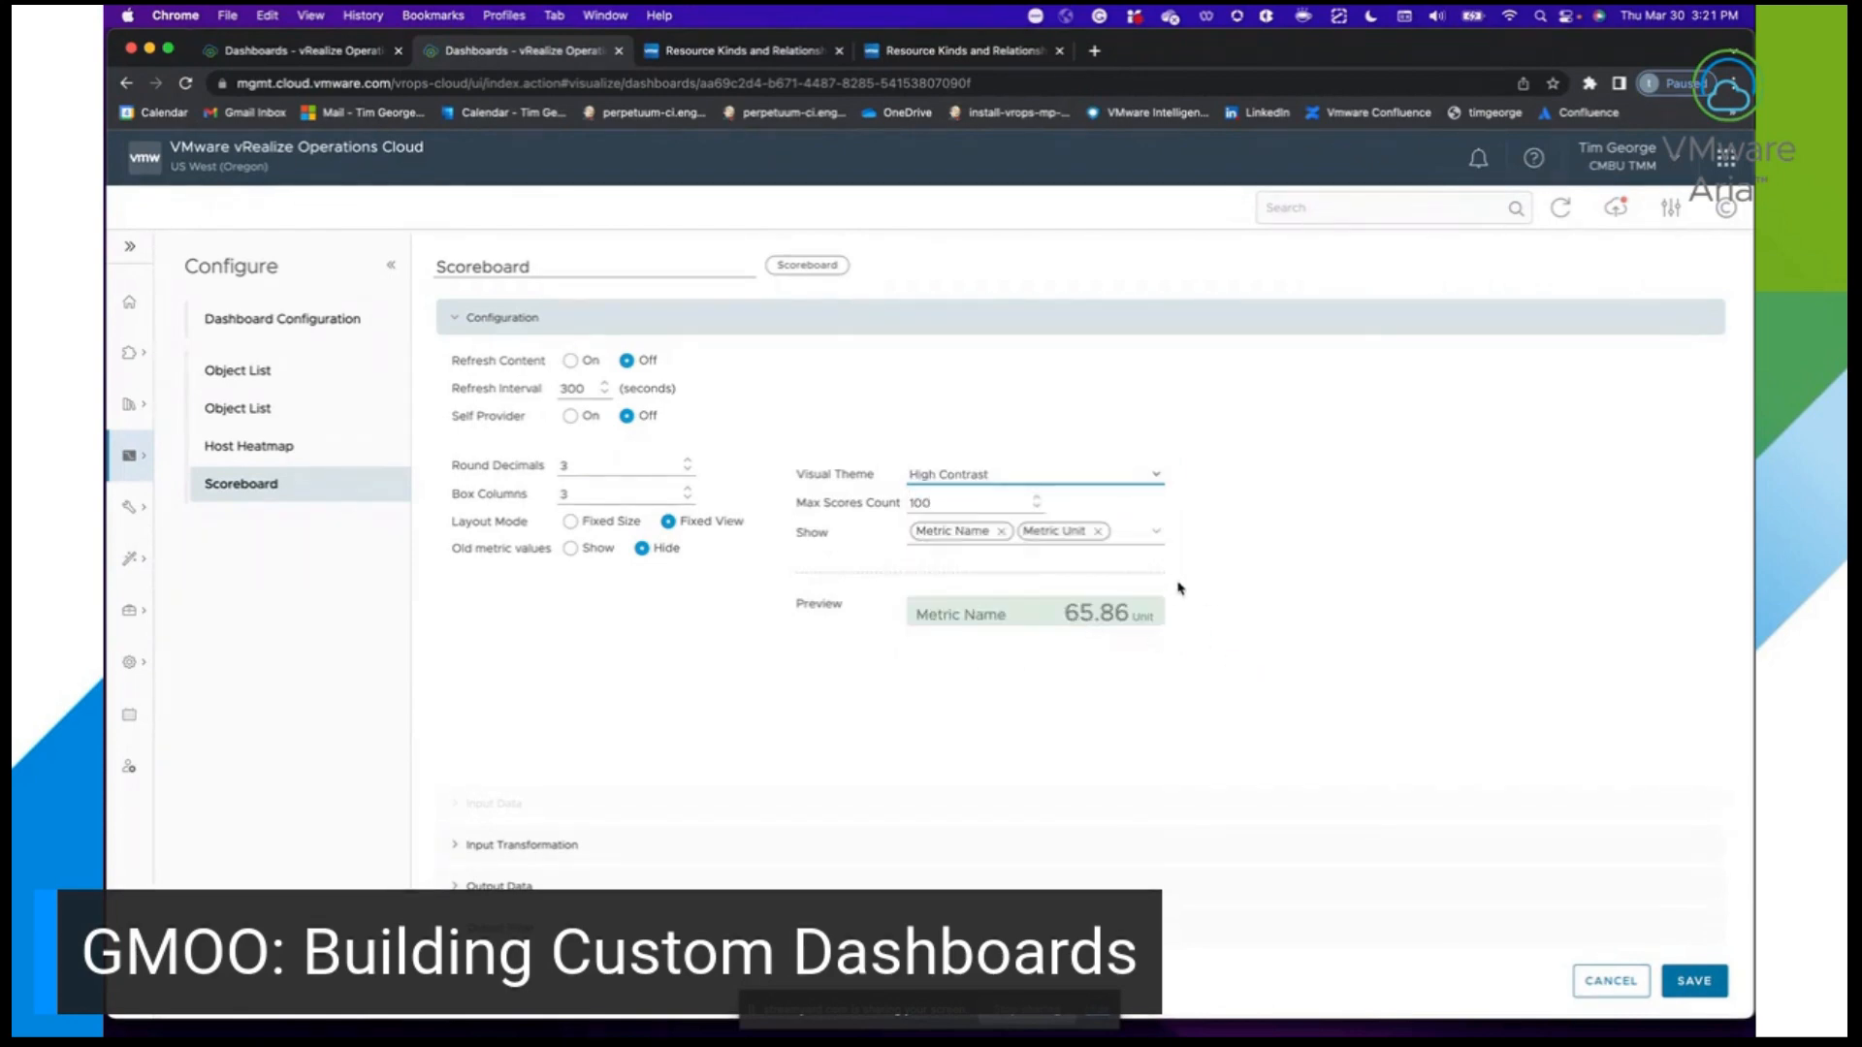
Show a sparkline in the Scoreboard boxes and set its period length to Dashboard Time.
click(1156, 531)
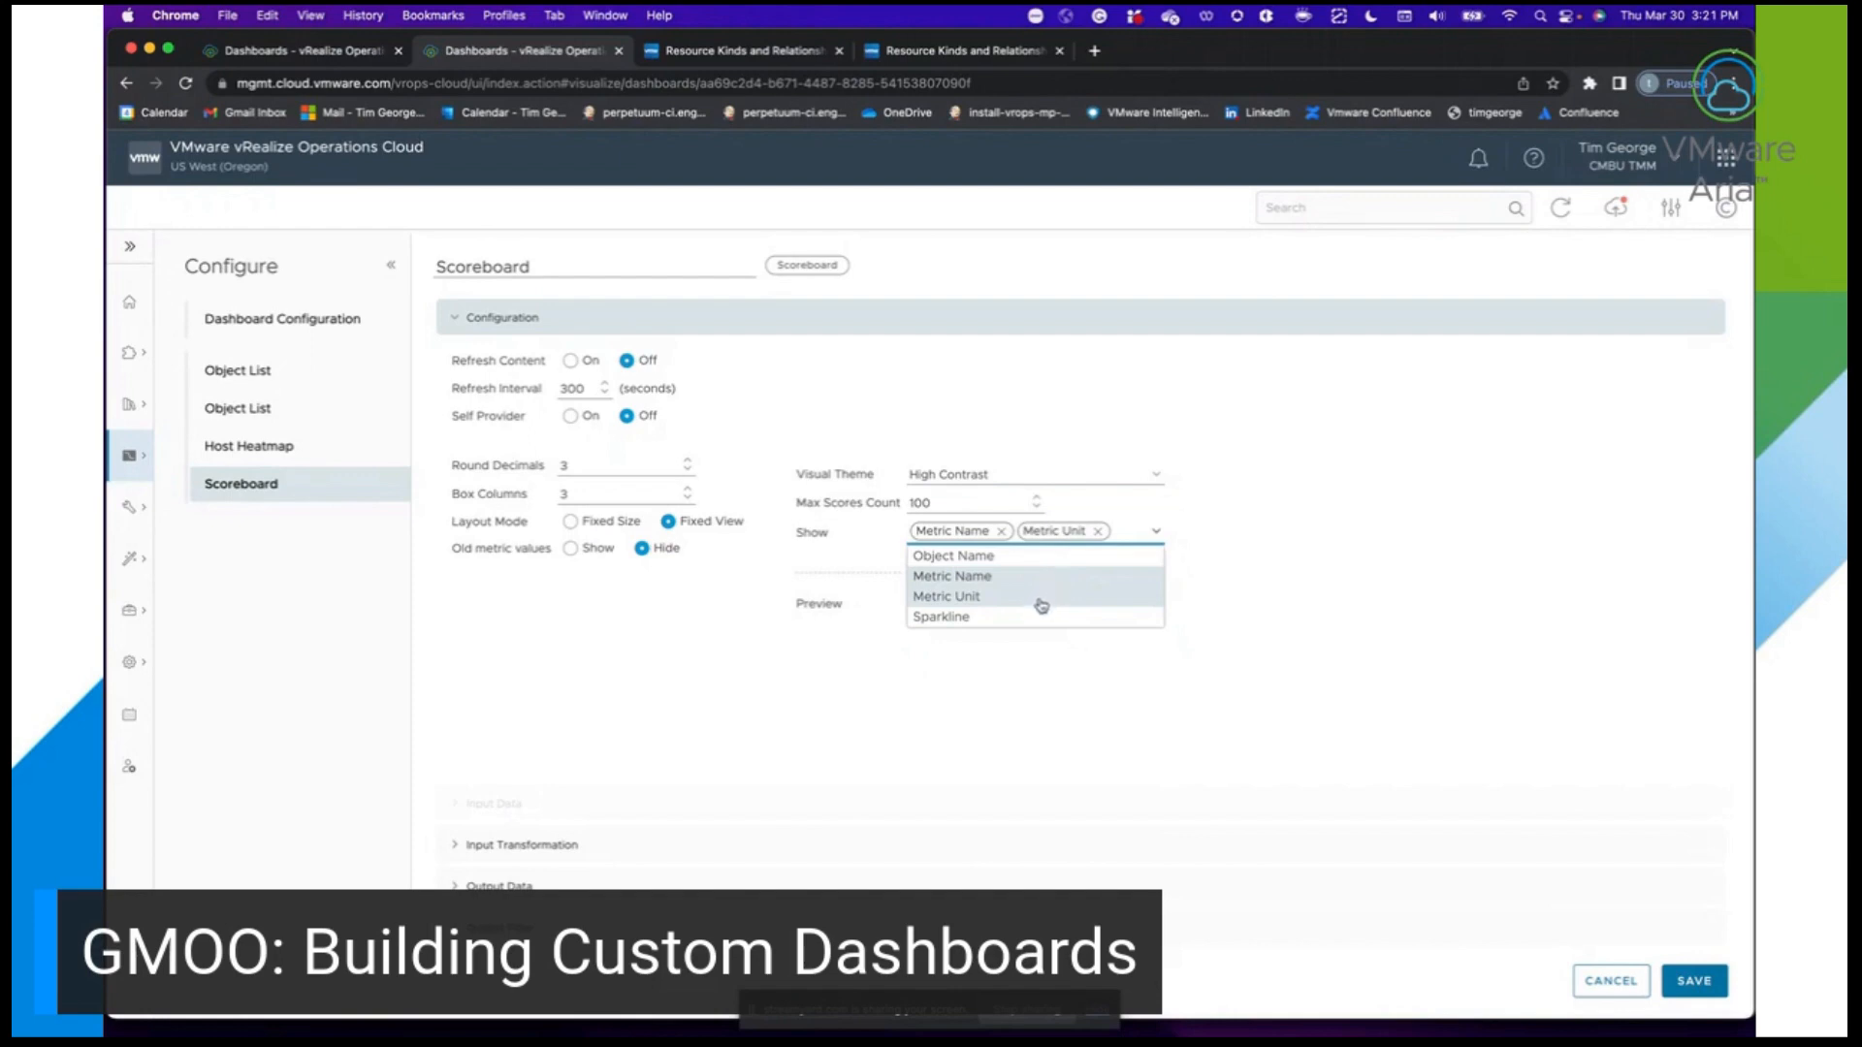
click(991, 618)
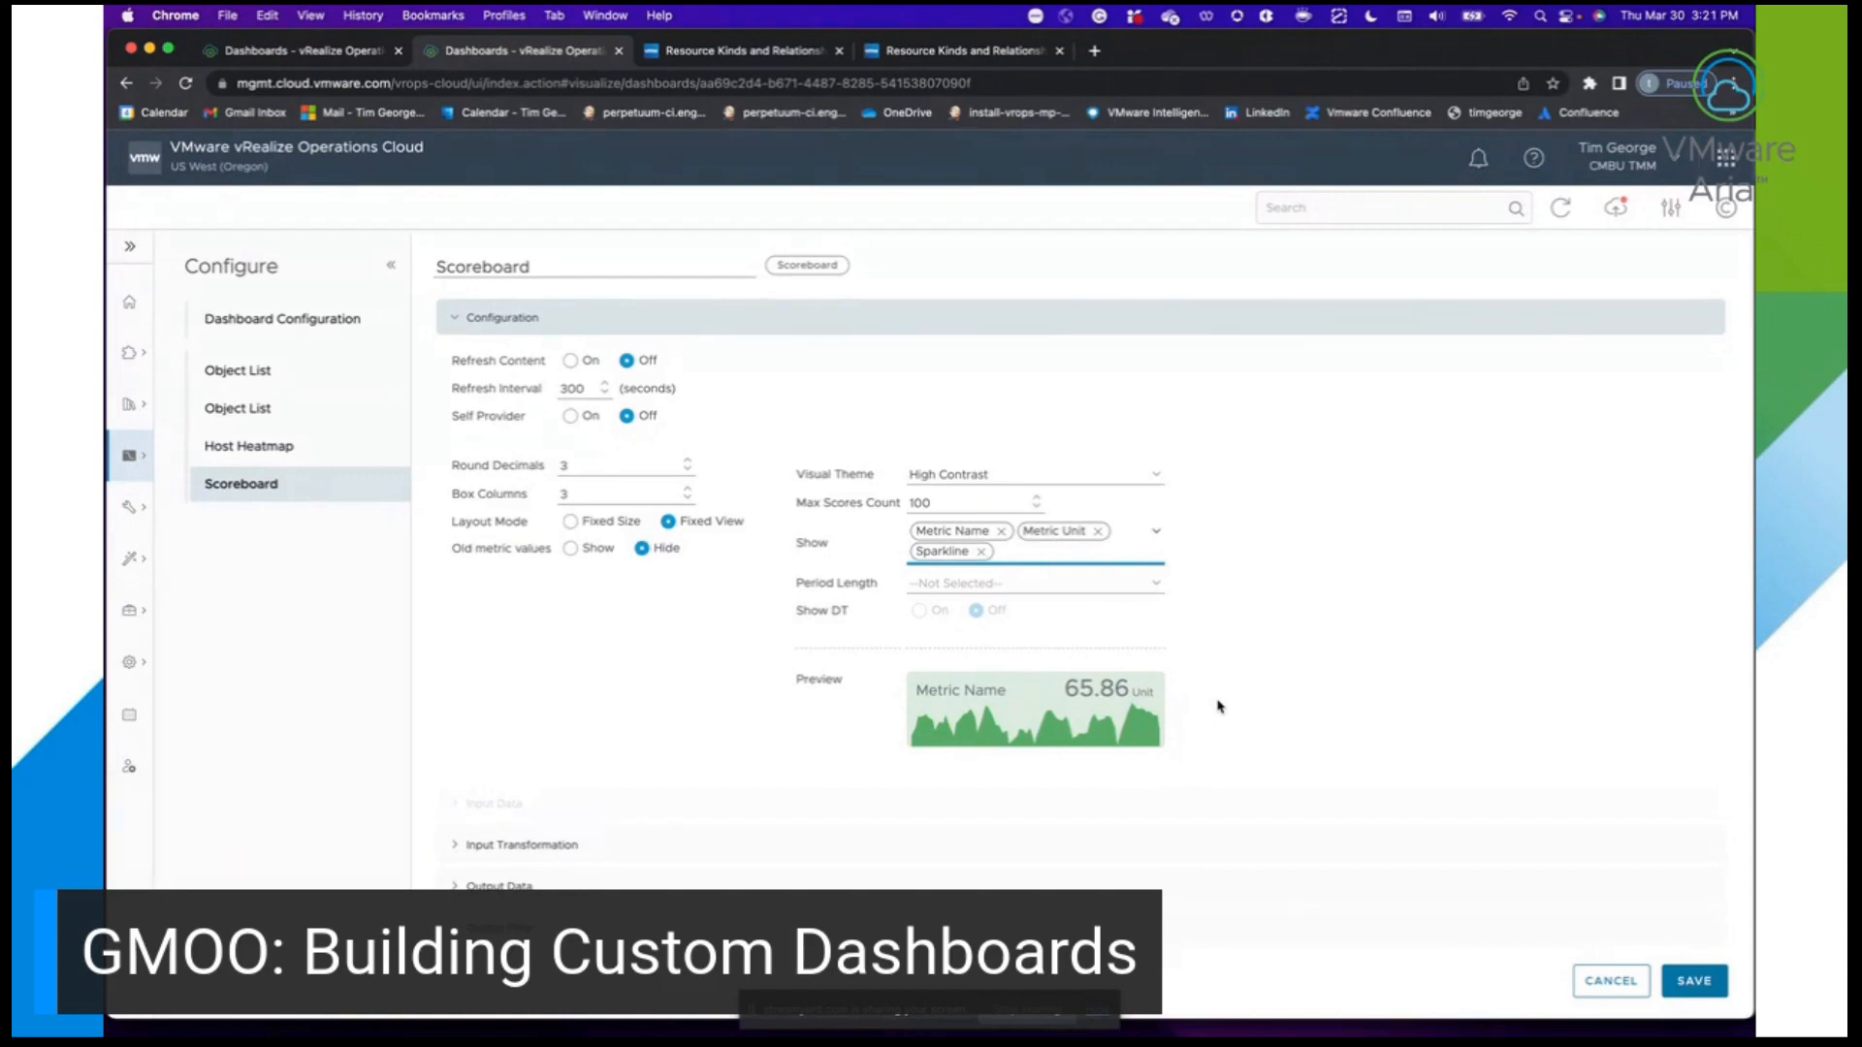
click(1156, 586)
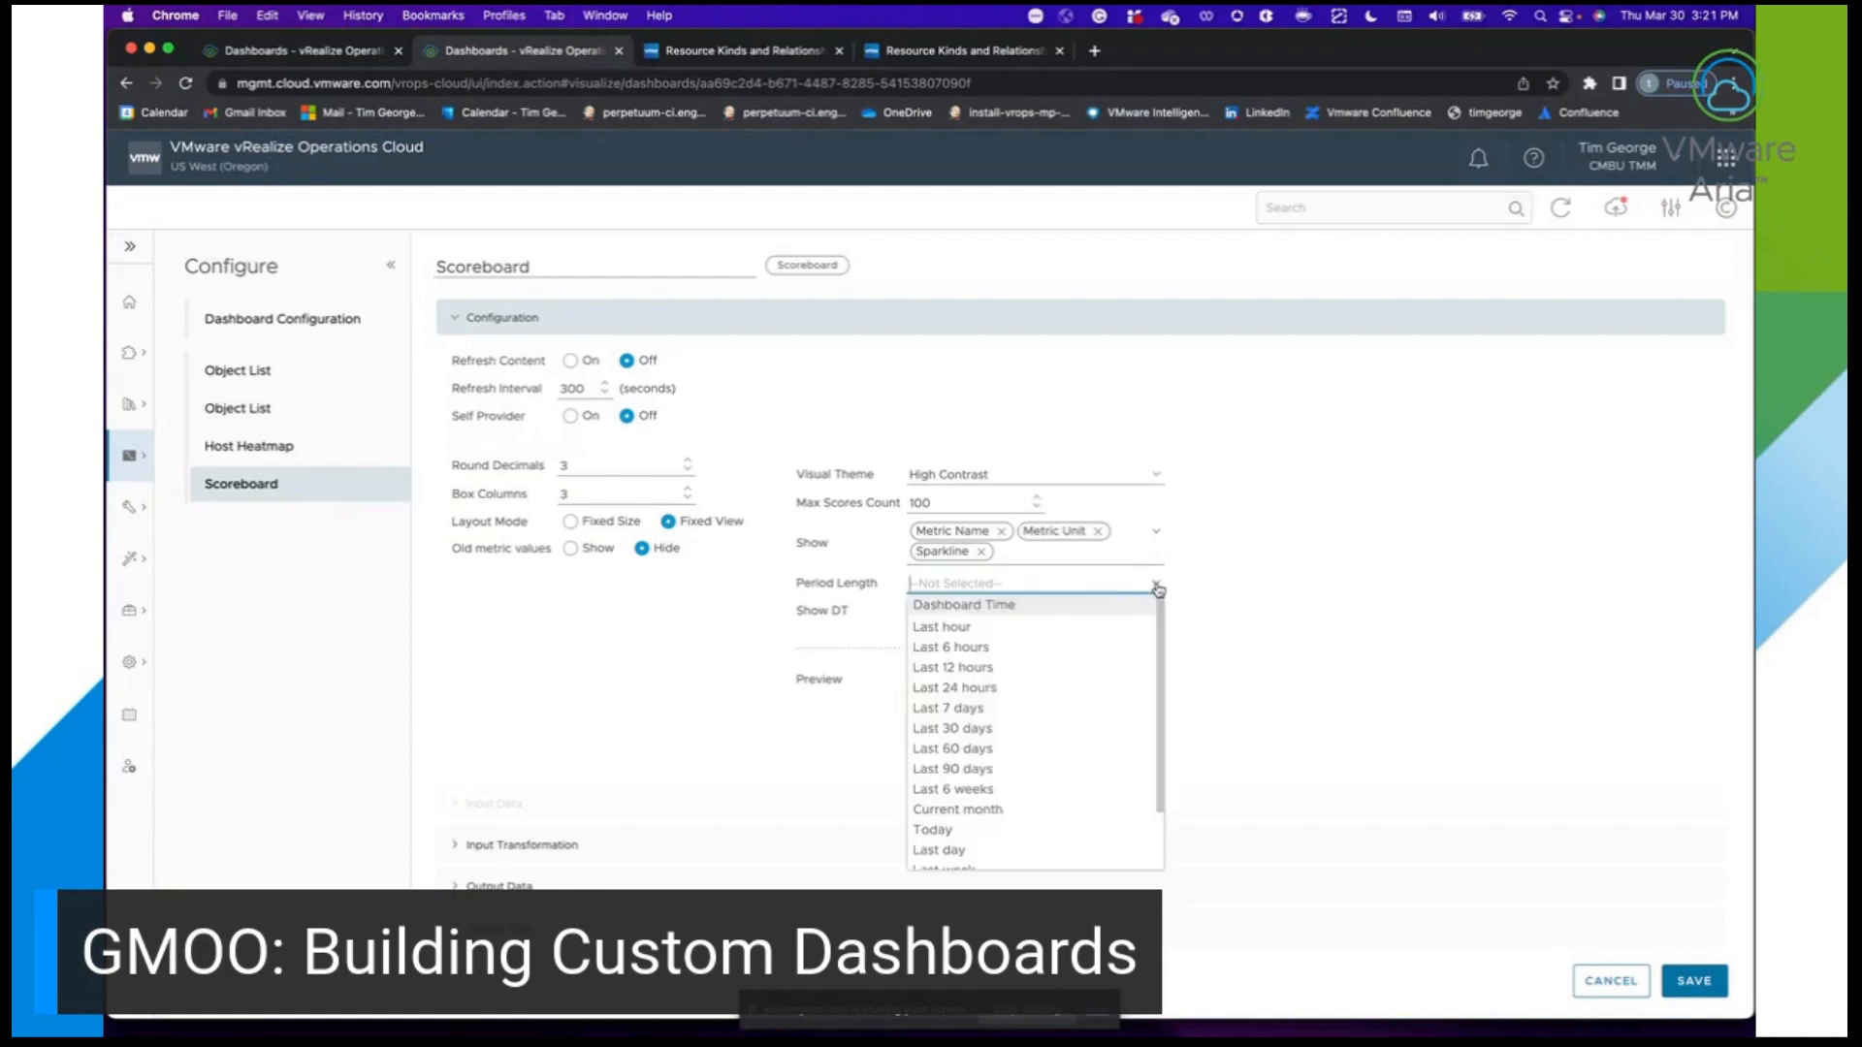
click(1029, 613)
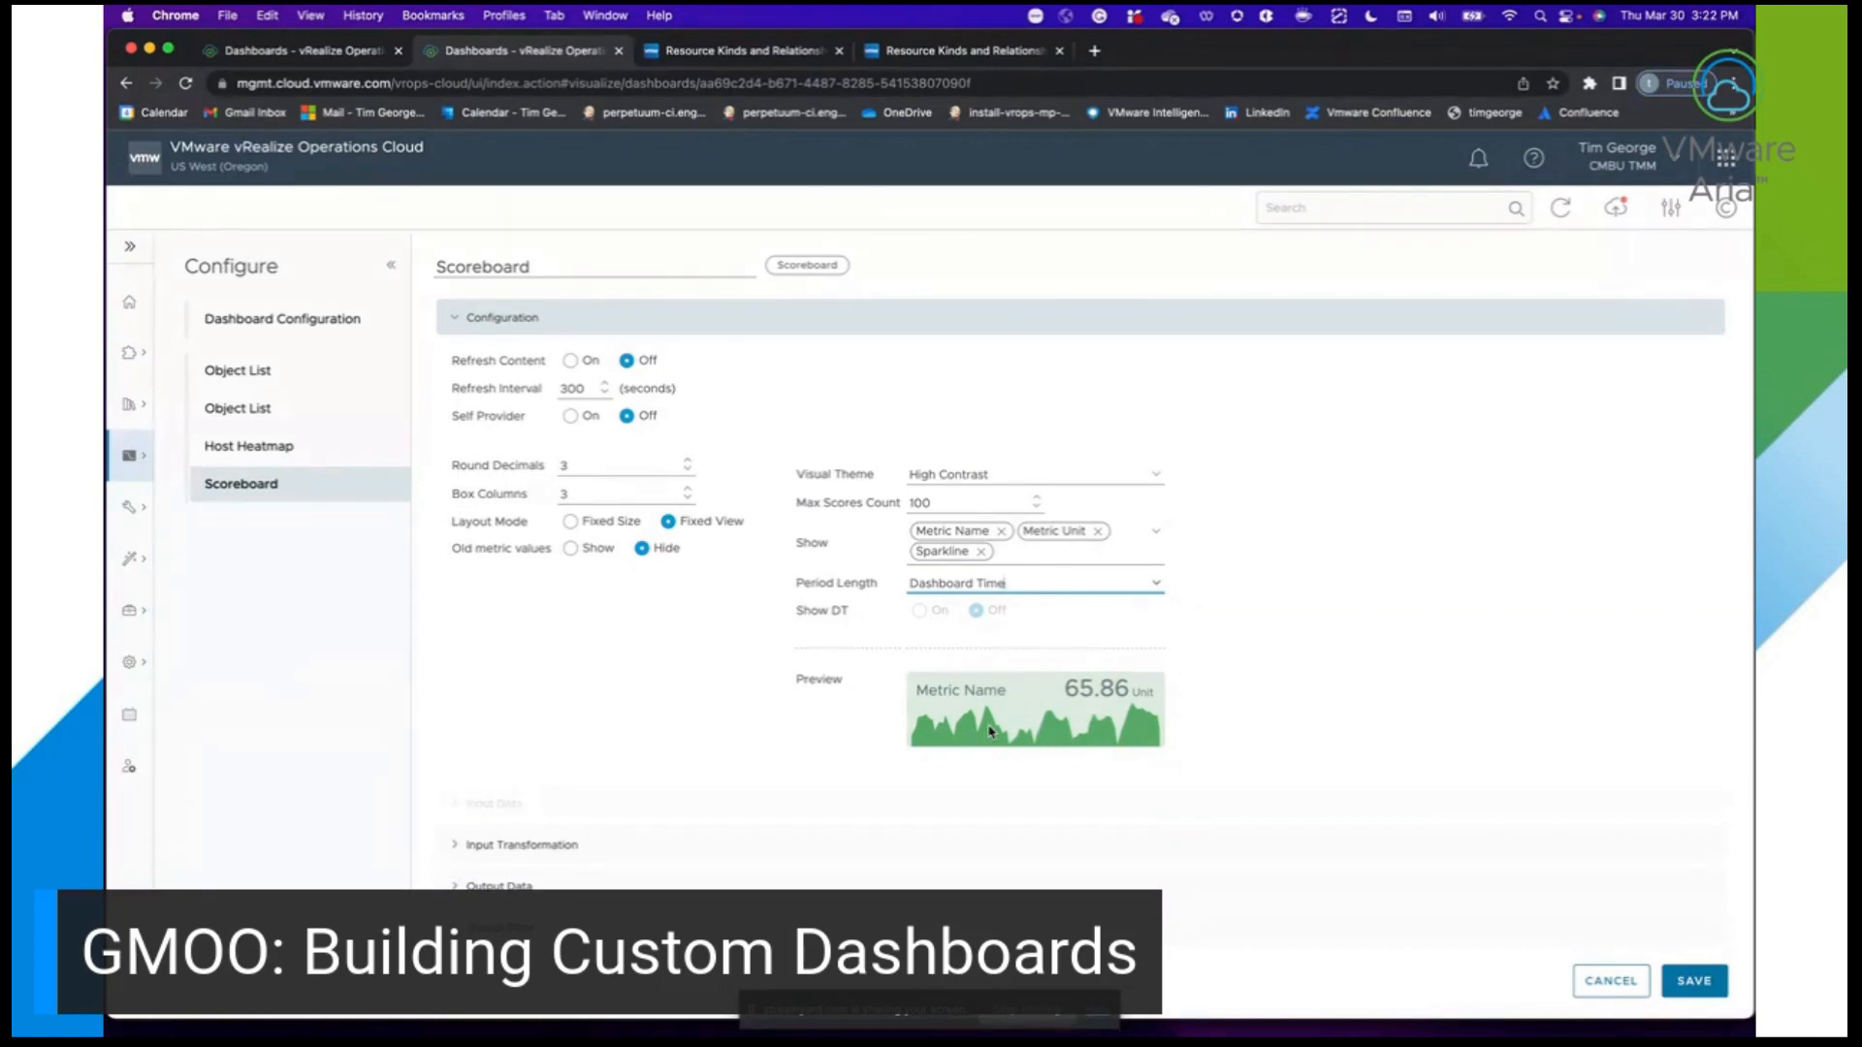
Set the Scoreboard's visual theme to Pastel, turn on Show DT and save the widget's configuration.
click(1155, 477)
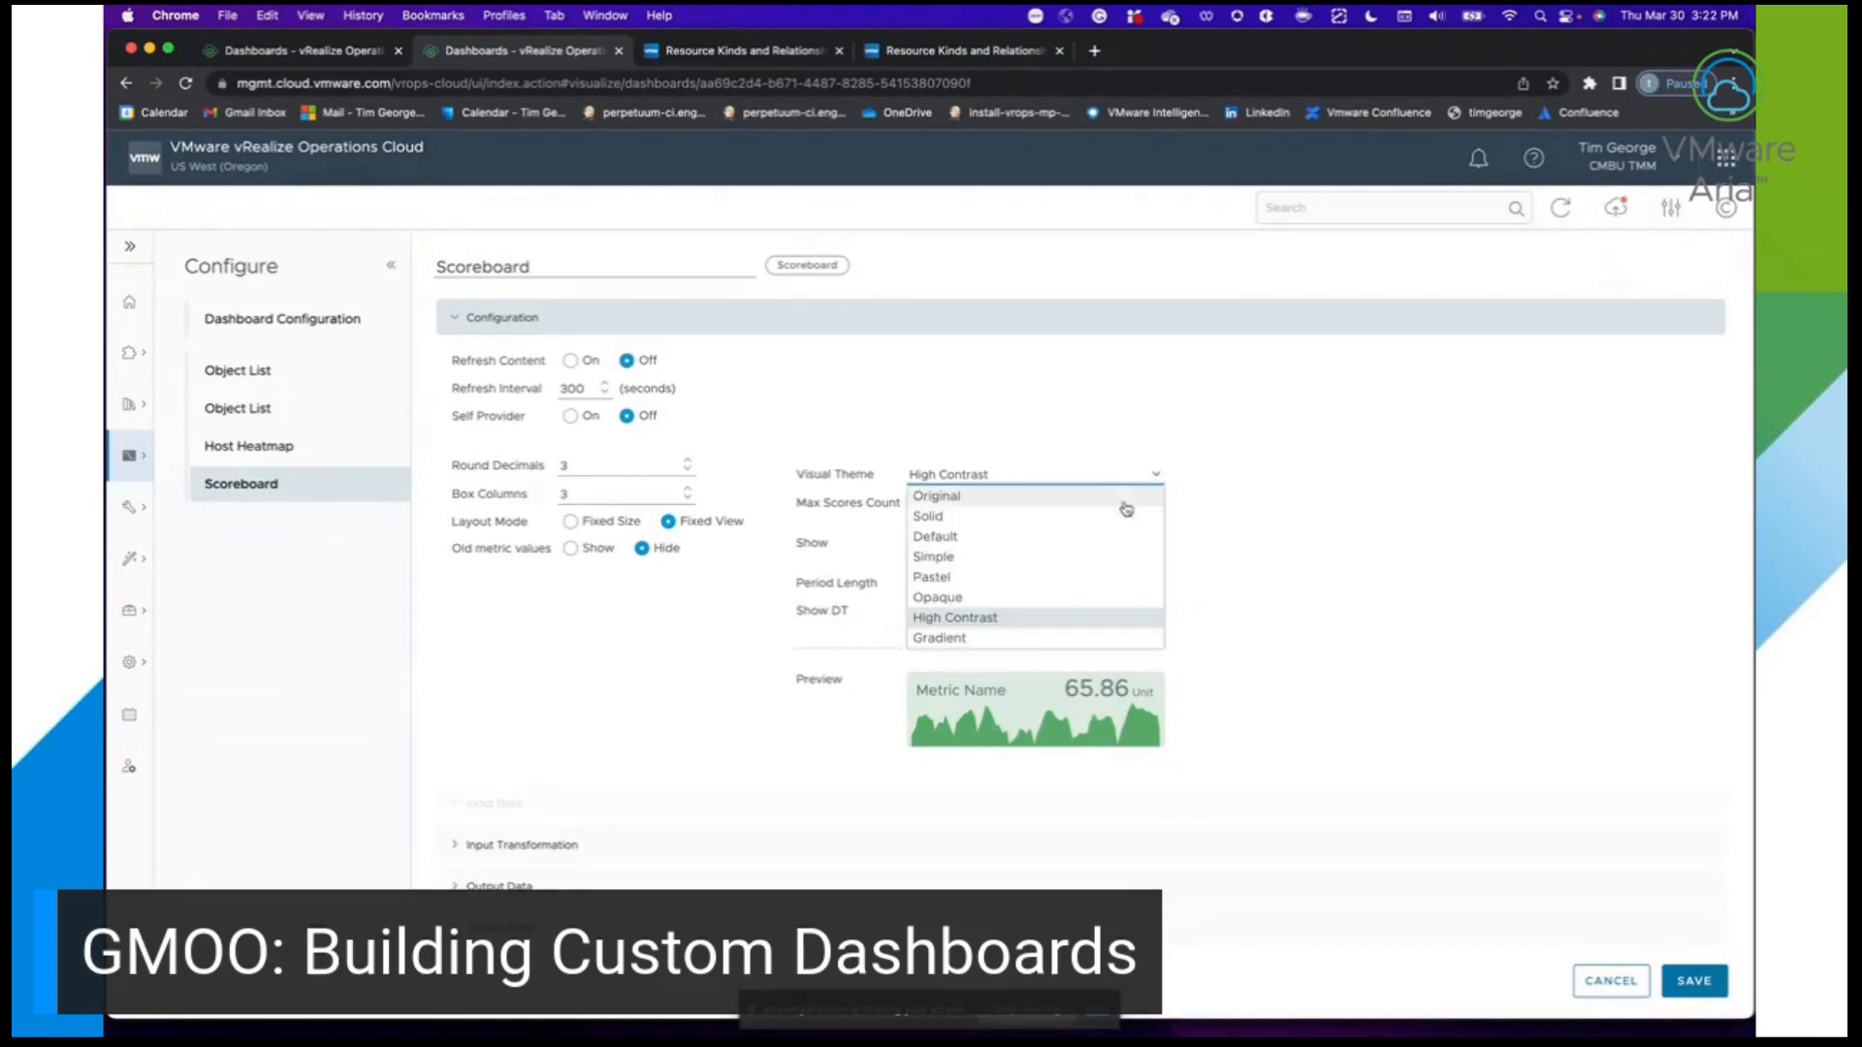
click(1088, 577)
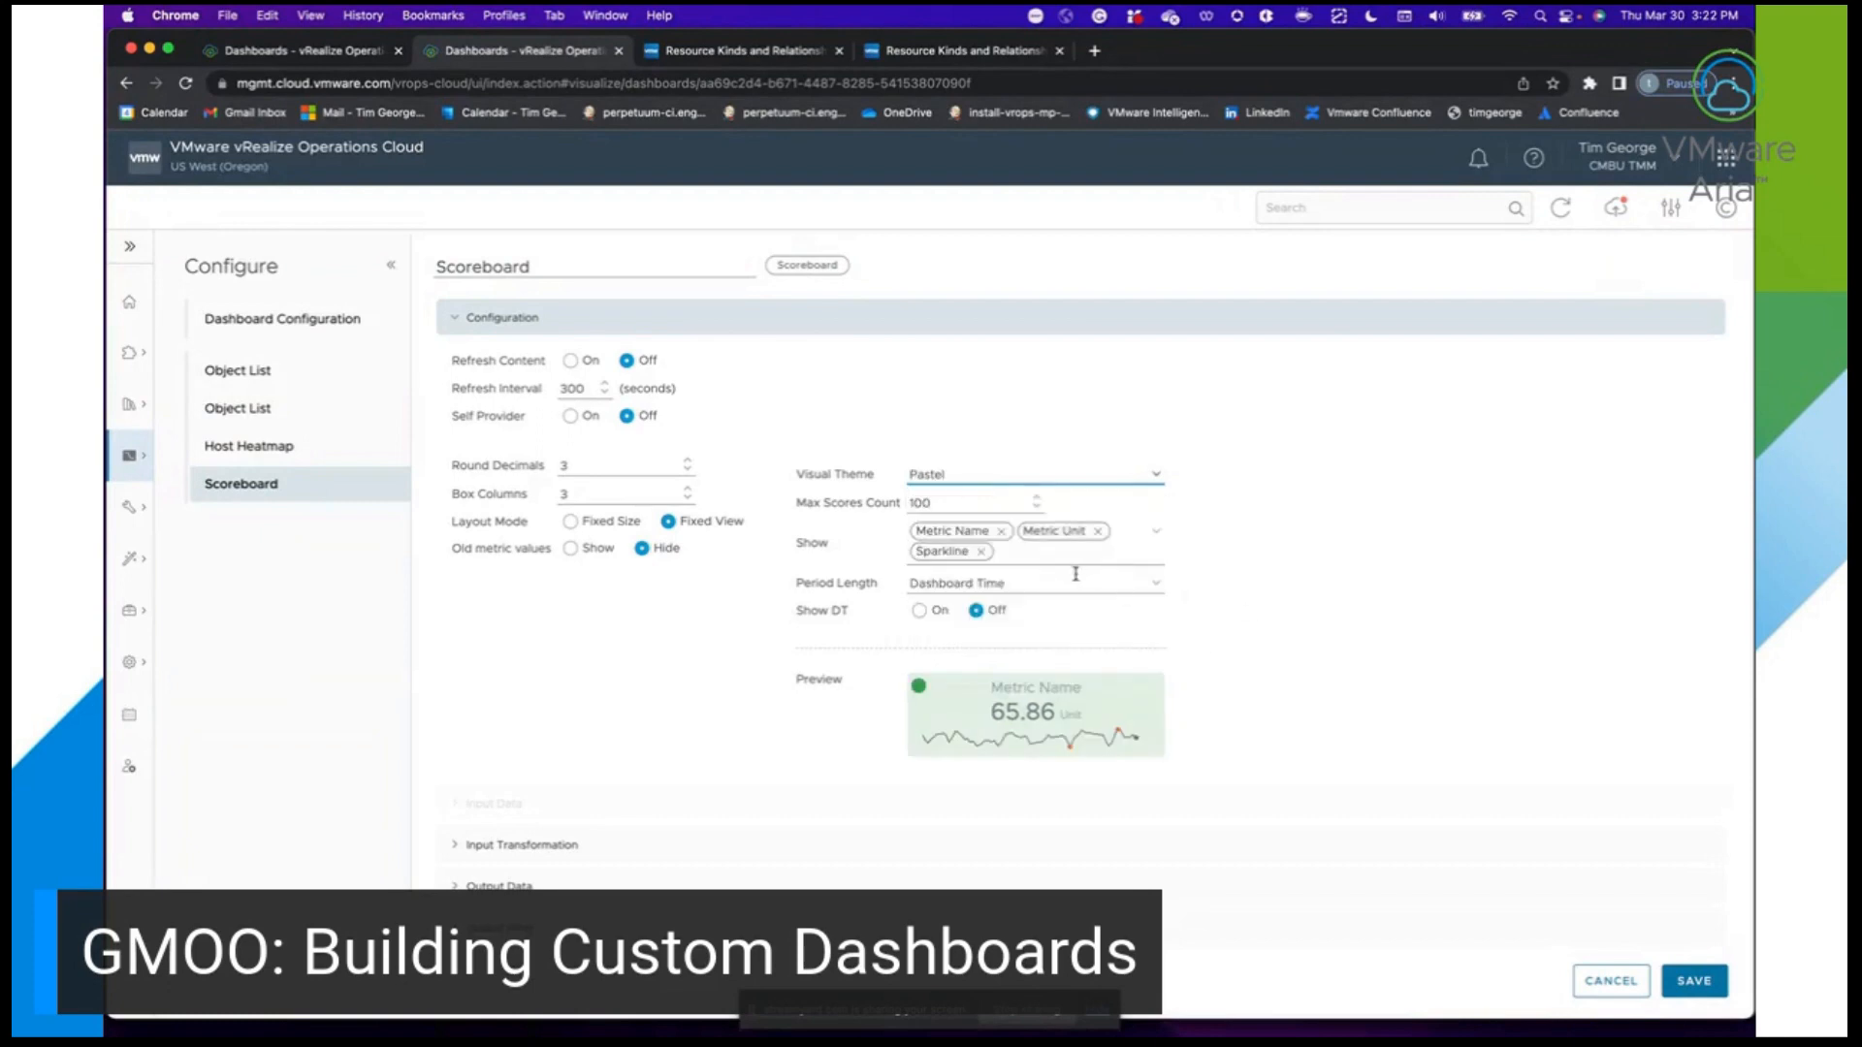
click(920, 611)
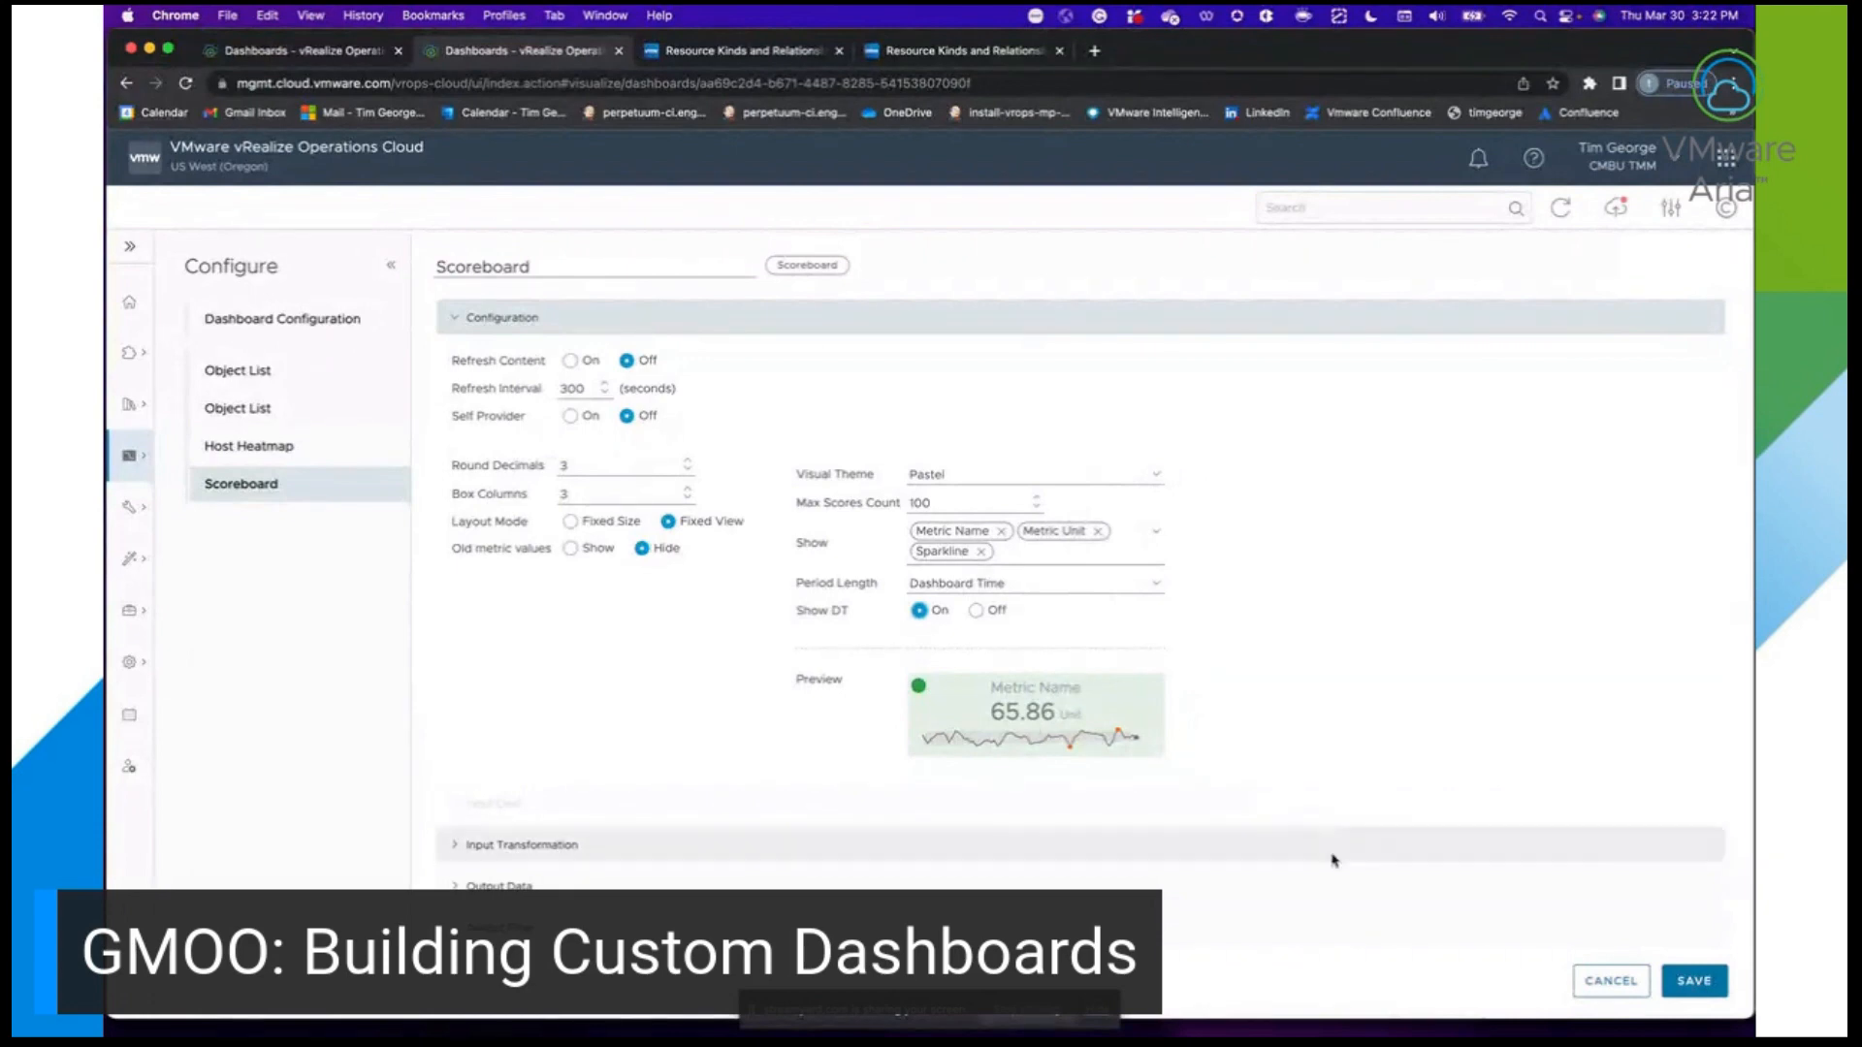
click(1692, 980)
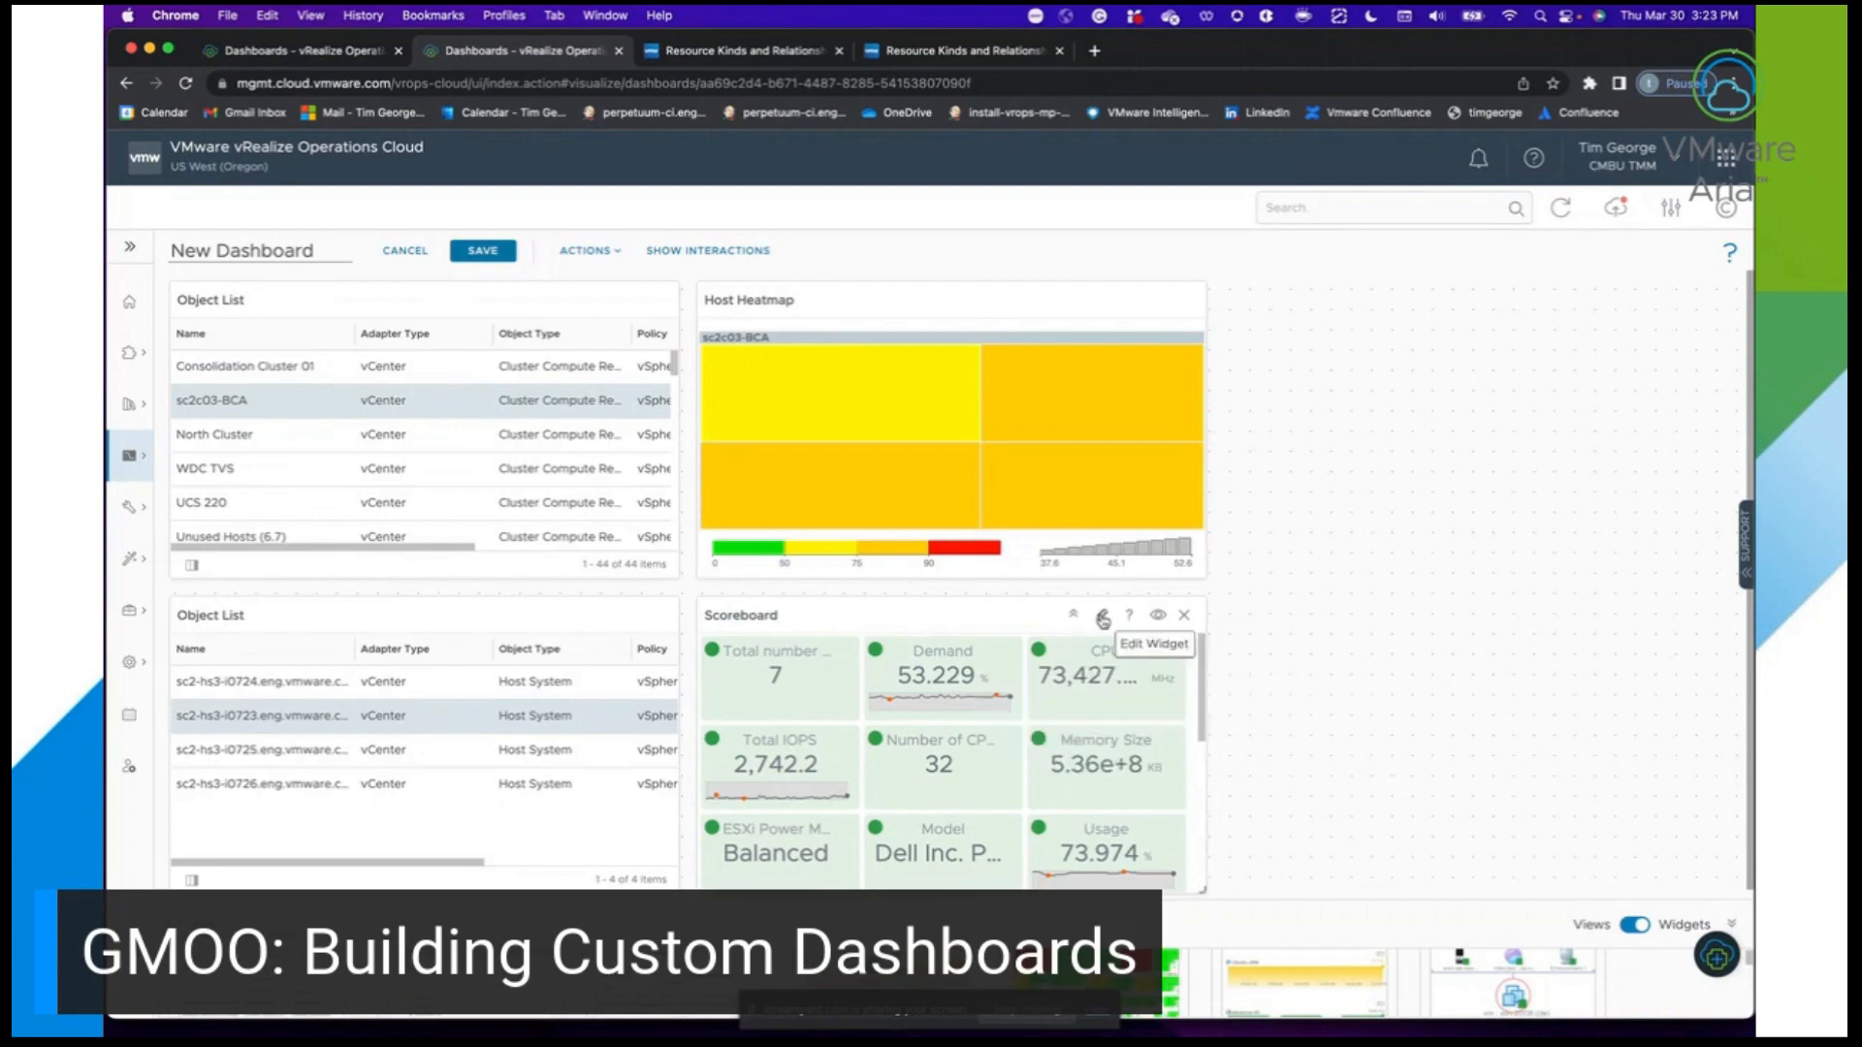
Look through the updated Scoreboard boxes and reopen the widget's configuration at its output data.
scroll(1009, 767, down, 5)
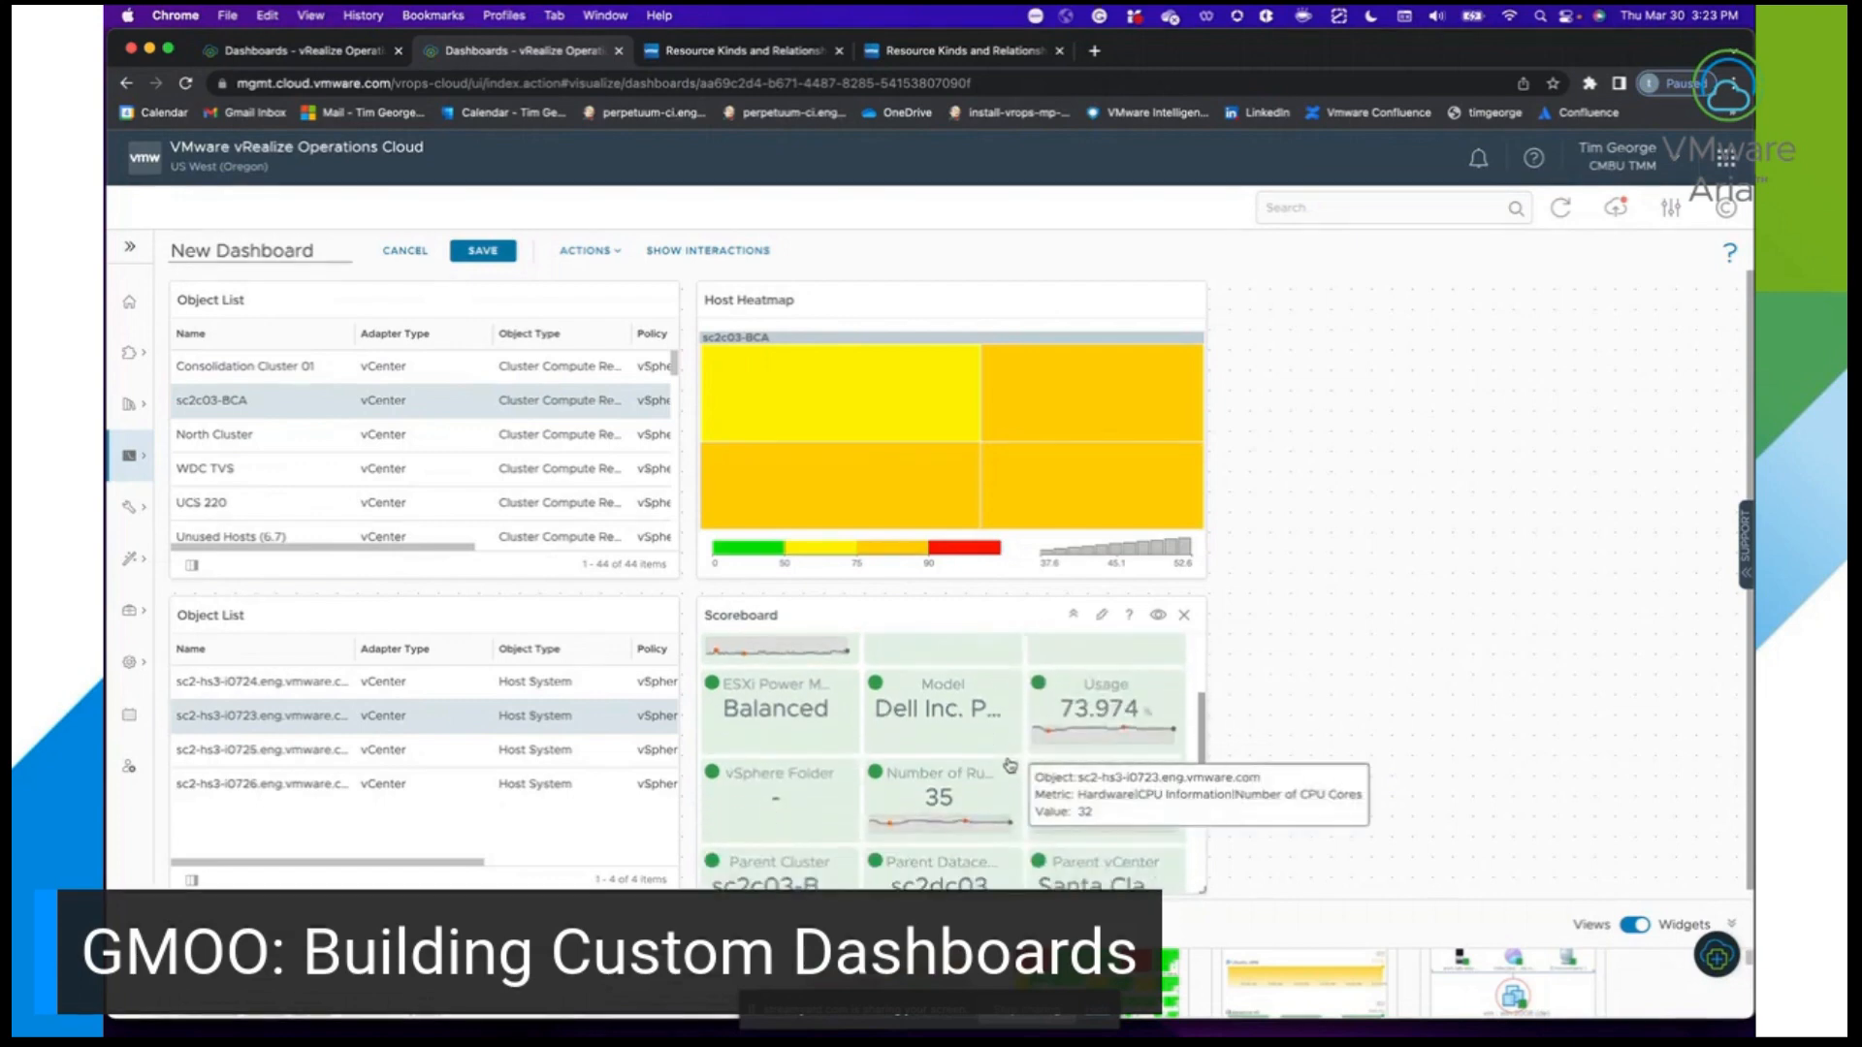
scroll(1010, 766, down, 3)
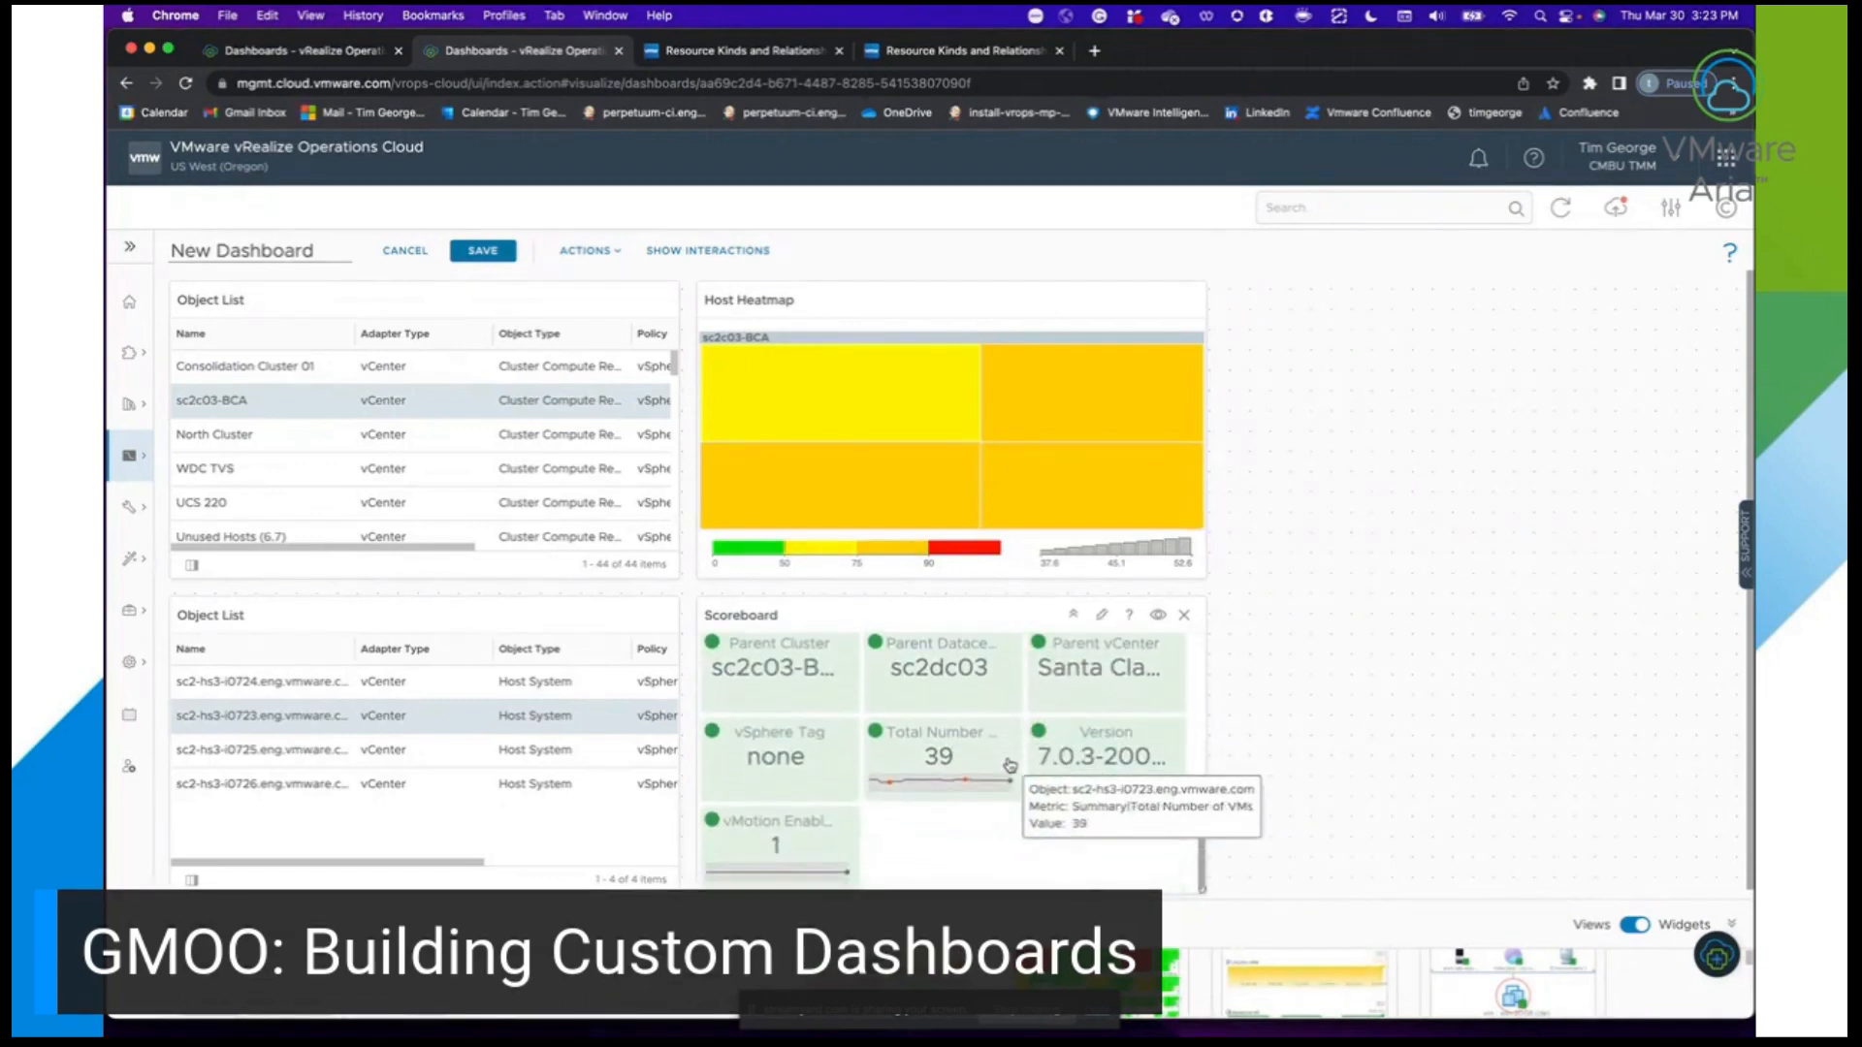
scroll(1010, 766, up, 8)
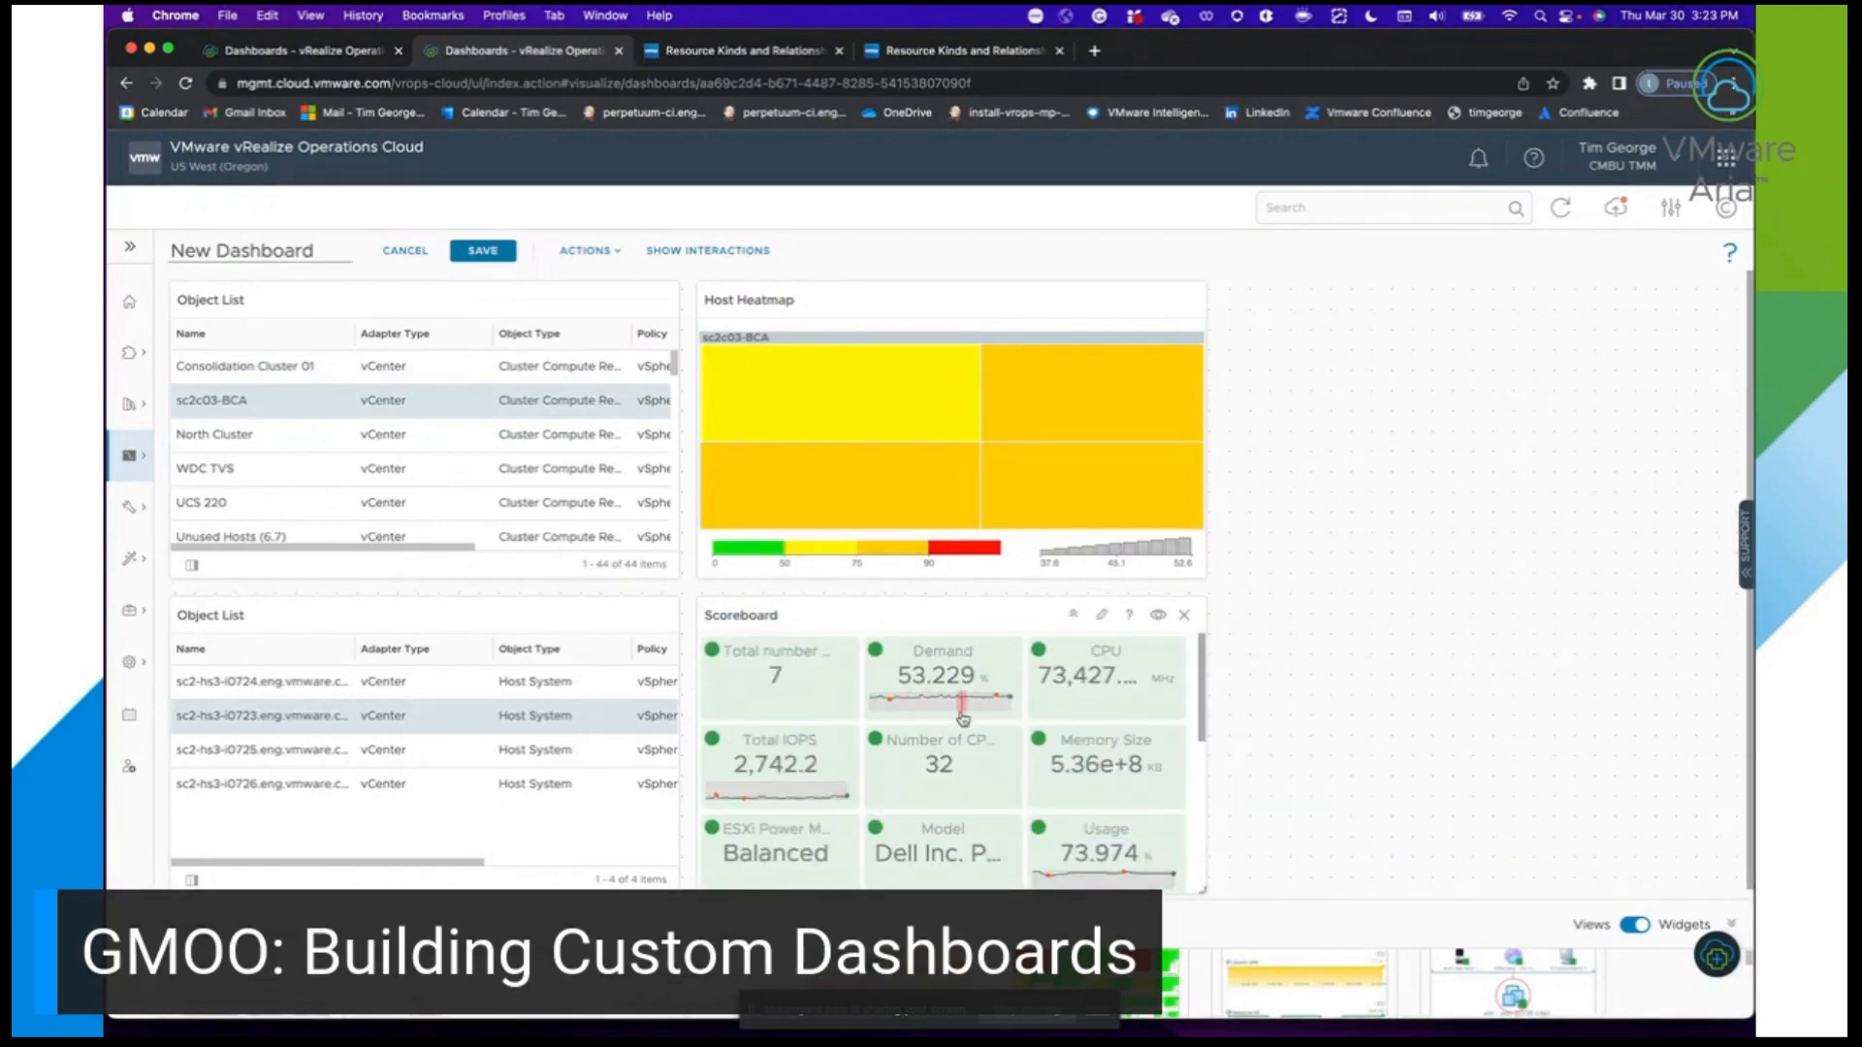
click(1105, 617)
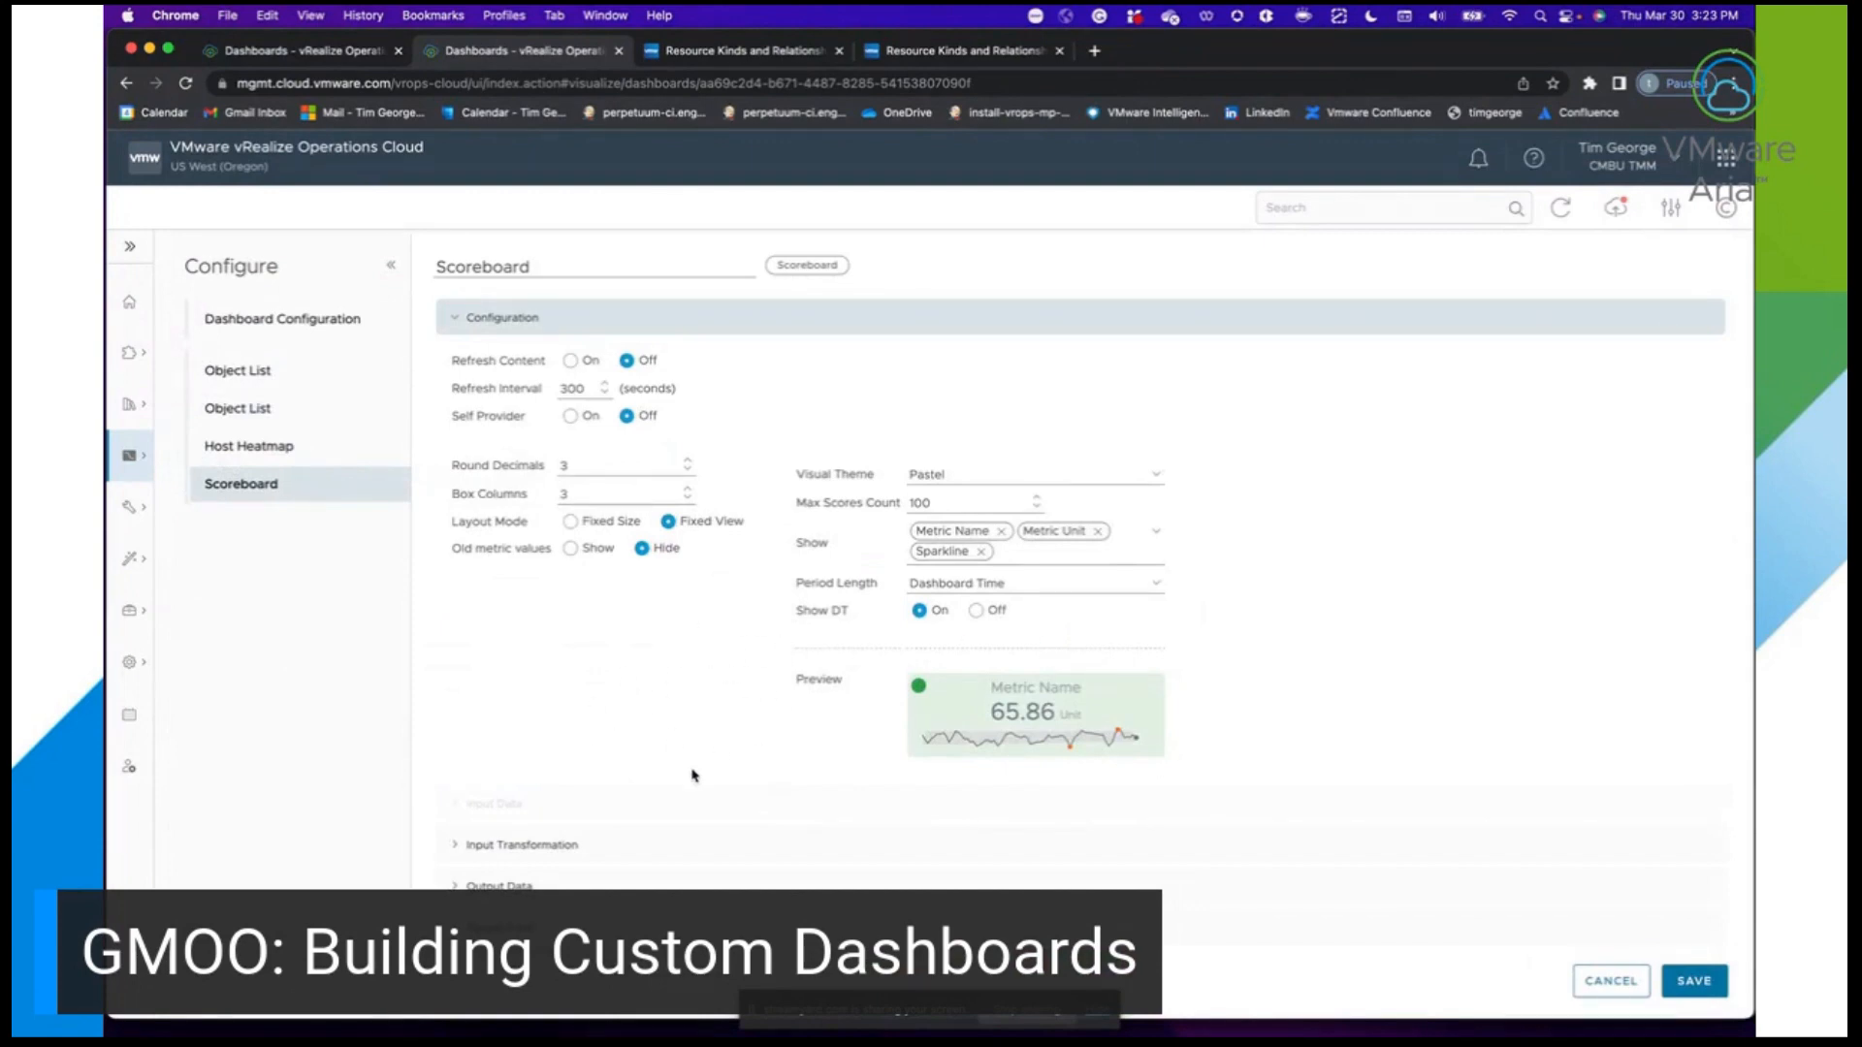
click(646, 845)
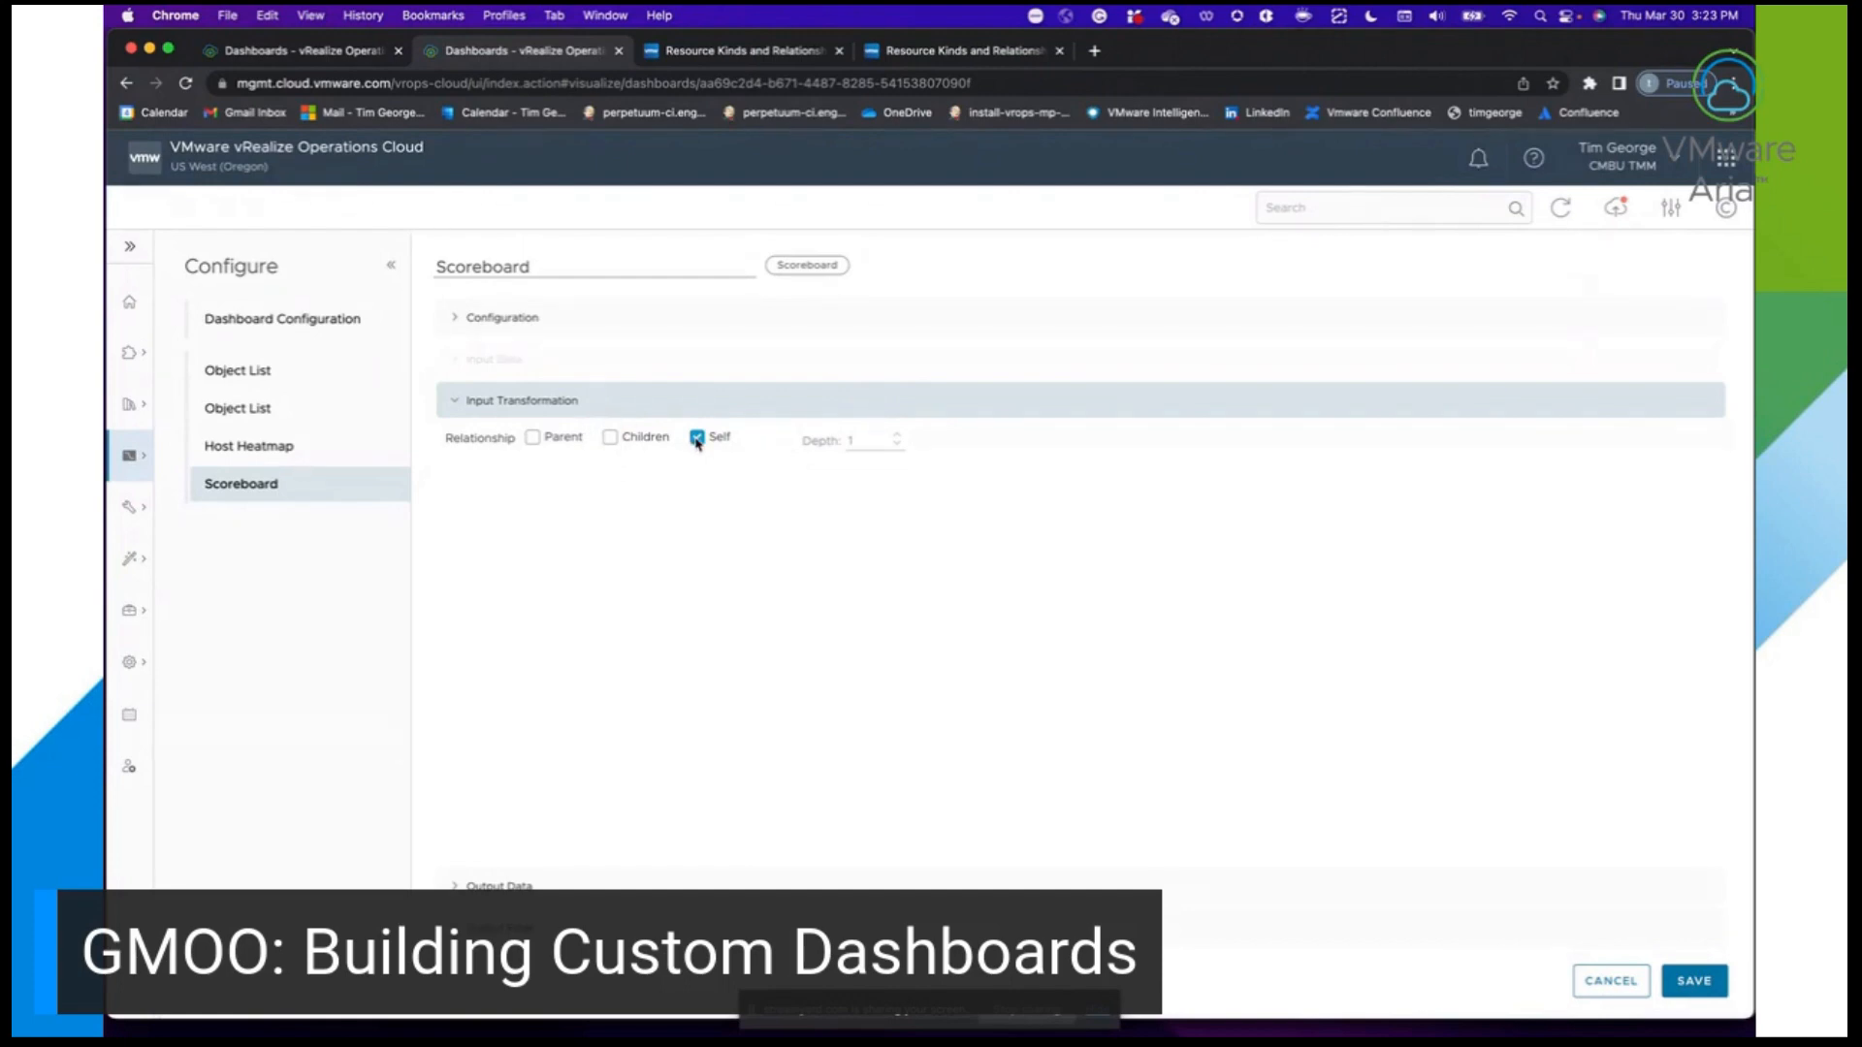
click(558, 884)
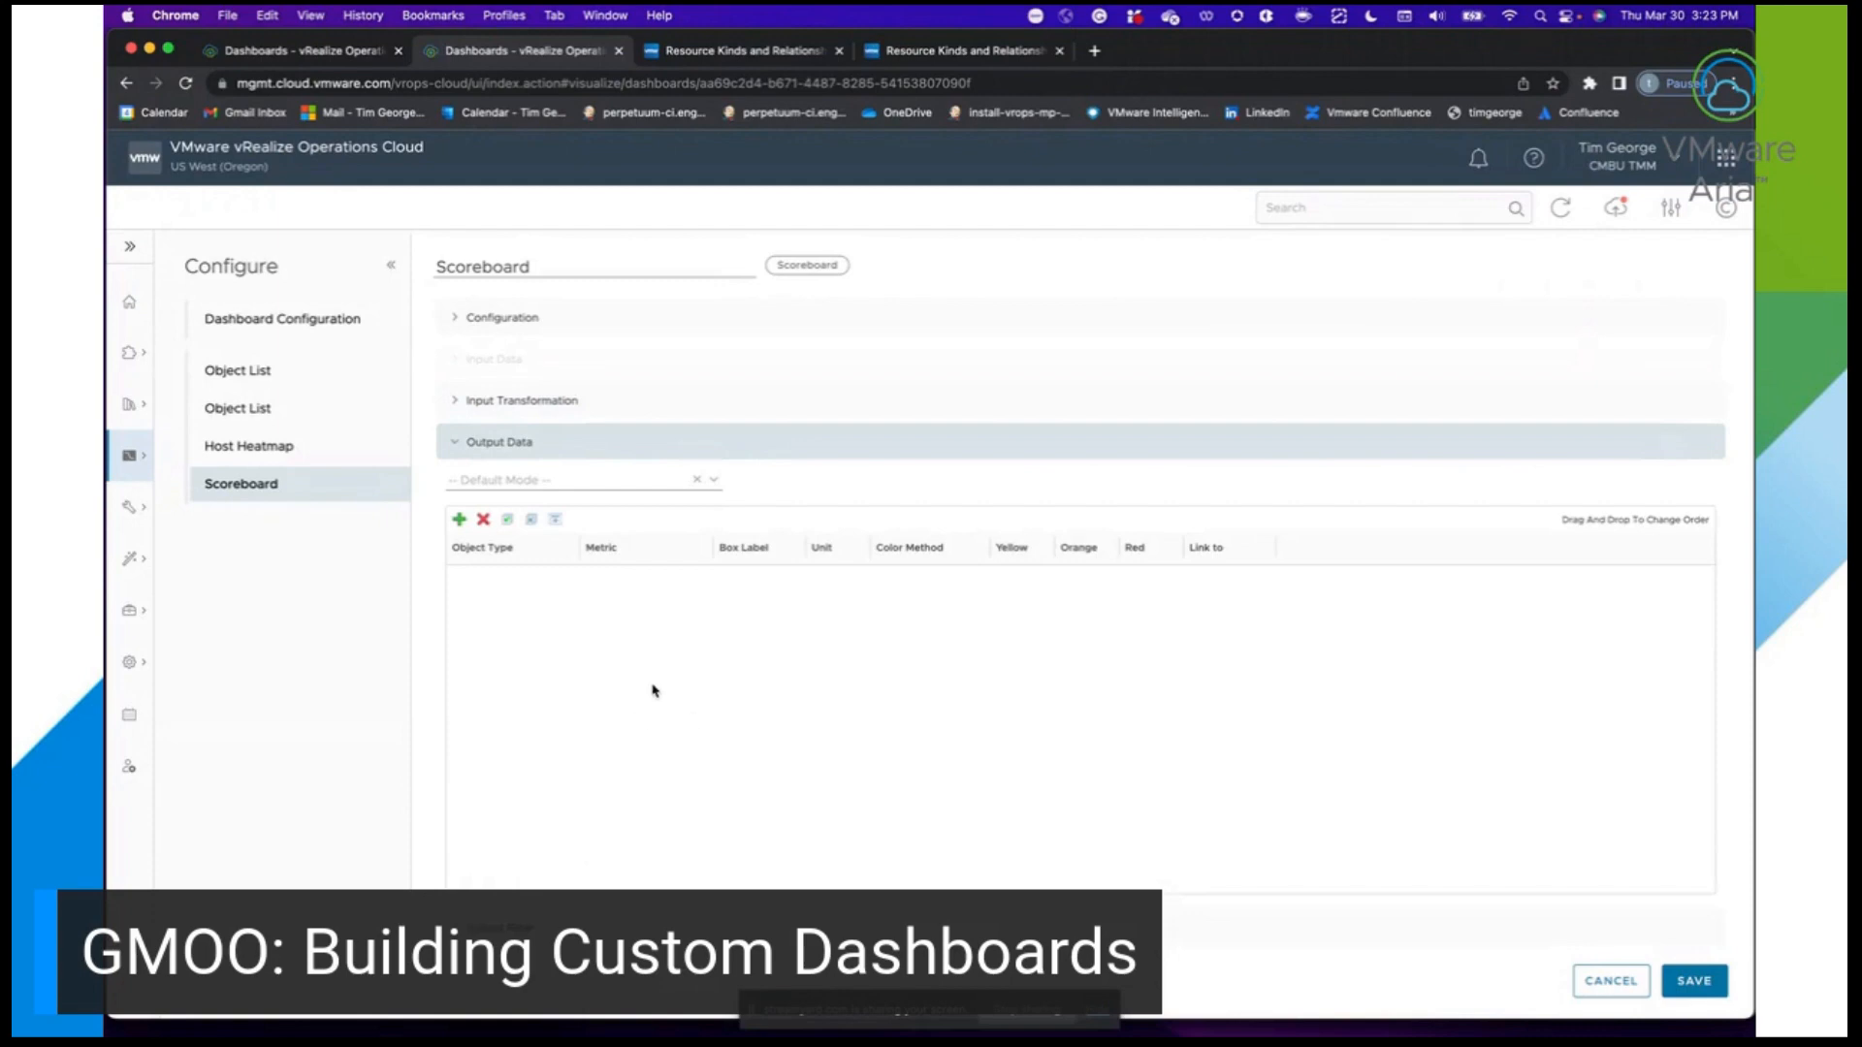
Start adding a Scoreboard output metric, choosing the vCenter adapter type and the Host System object type.
click(460, 520)
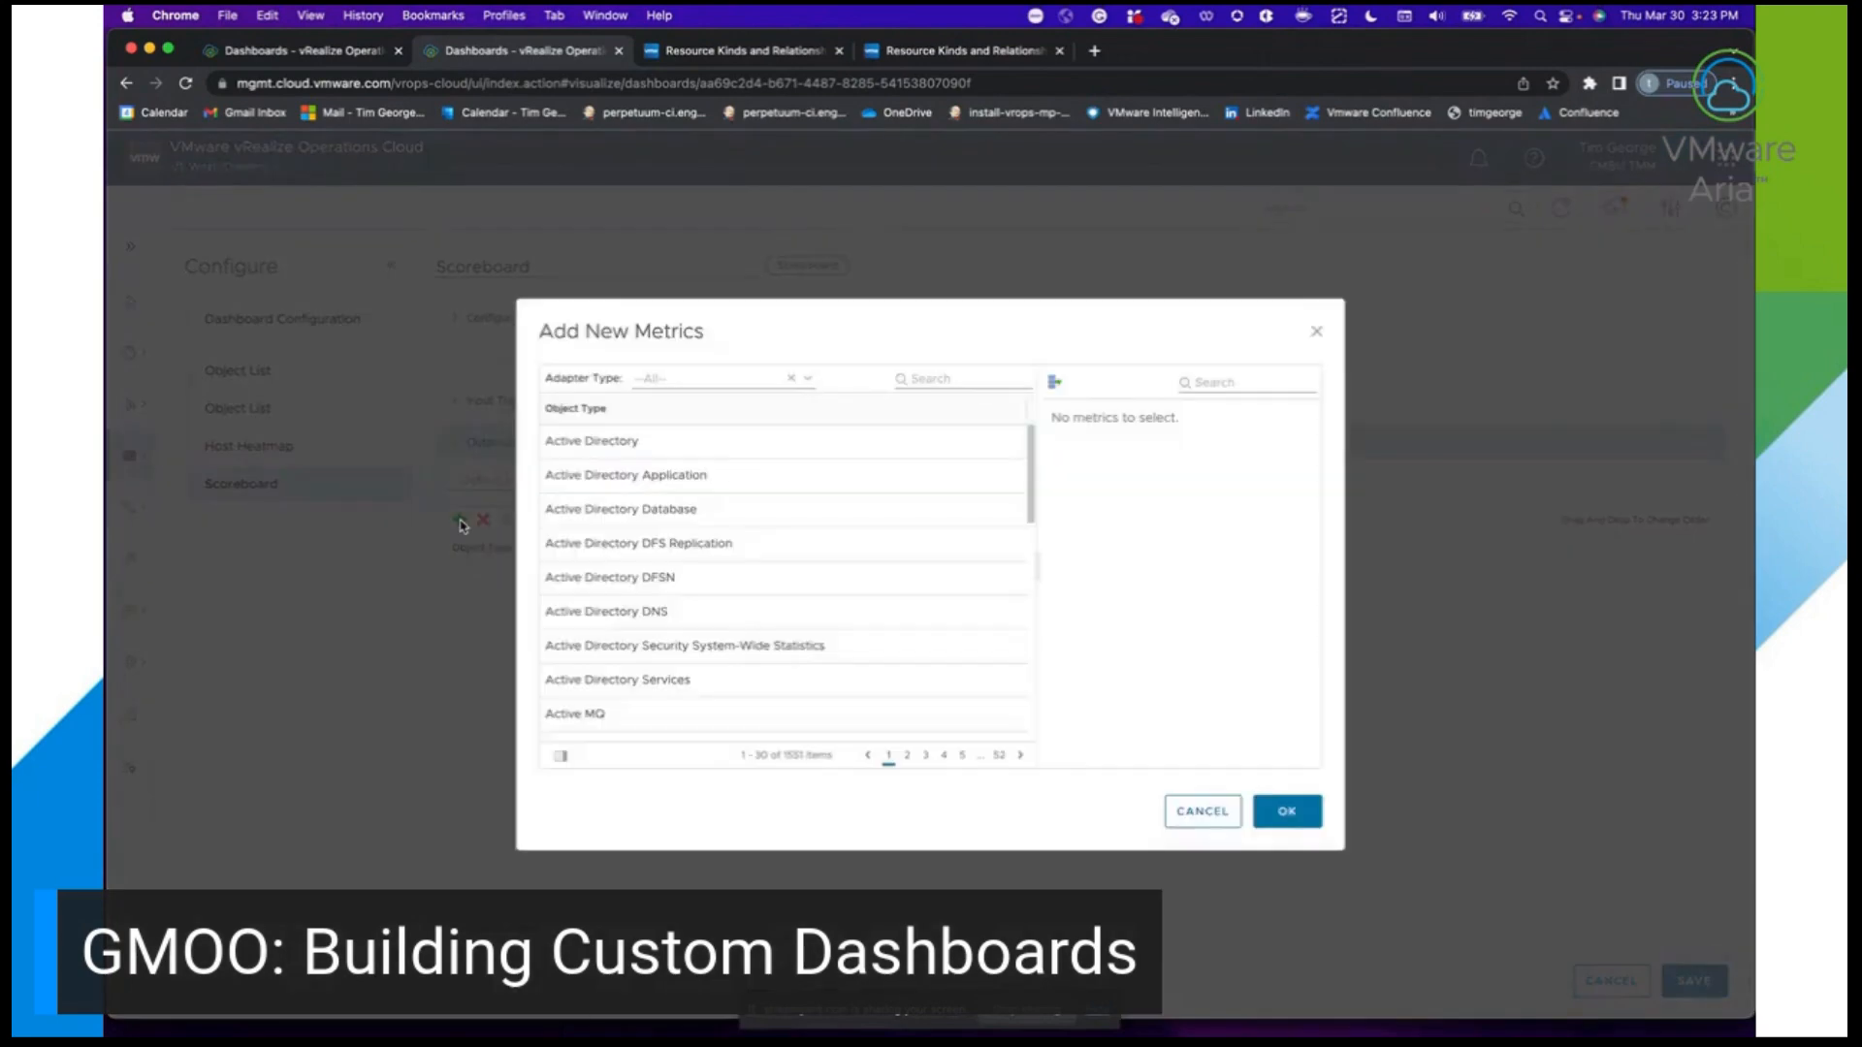
click(677, 378)
text(vc)
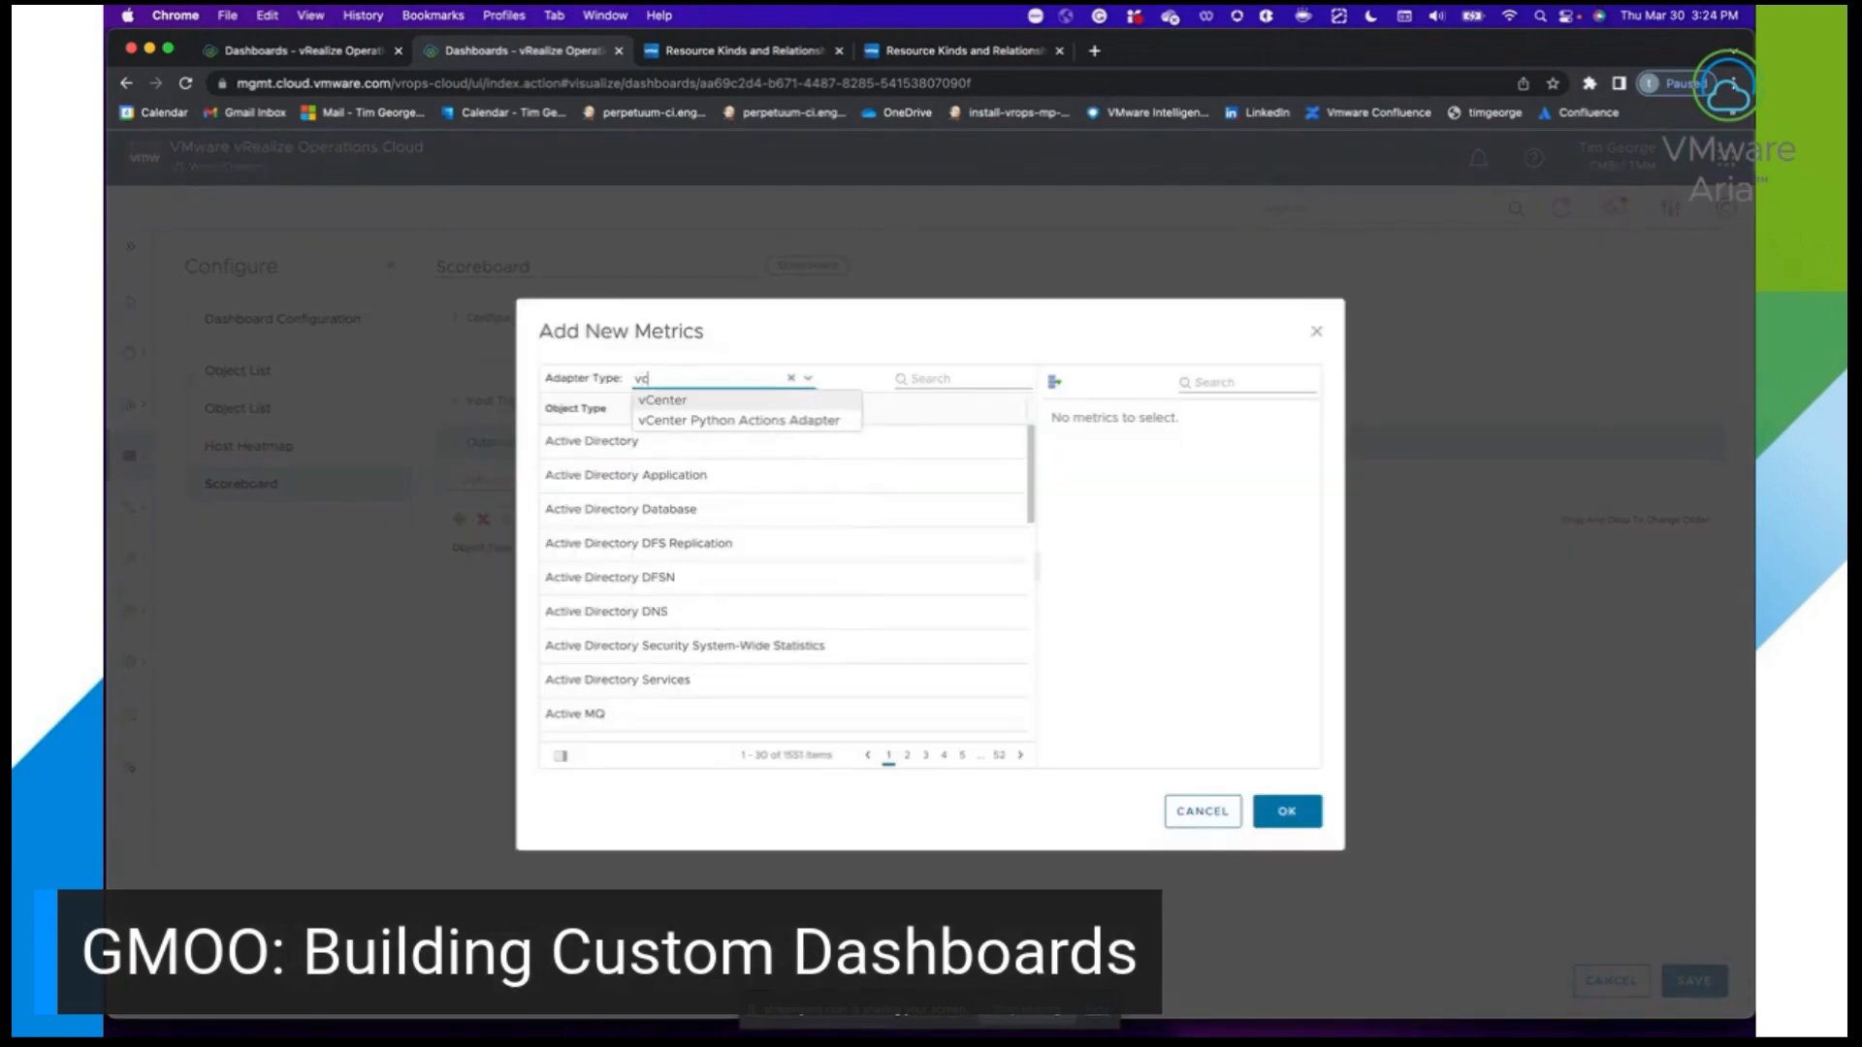
click(679, 400)
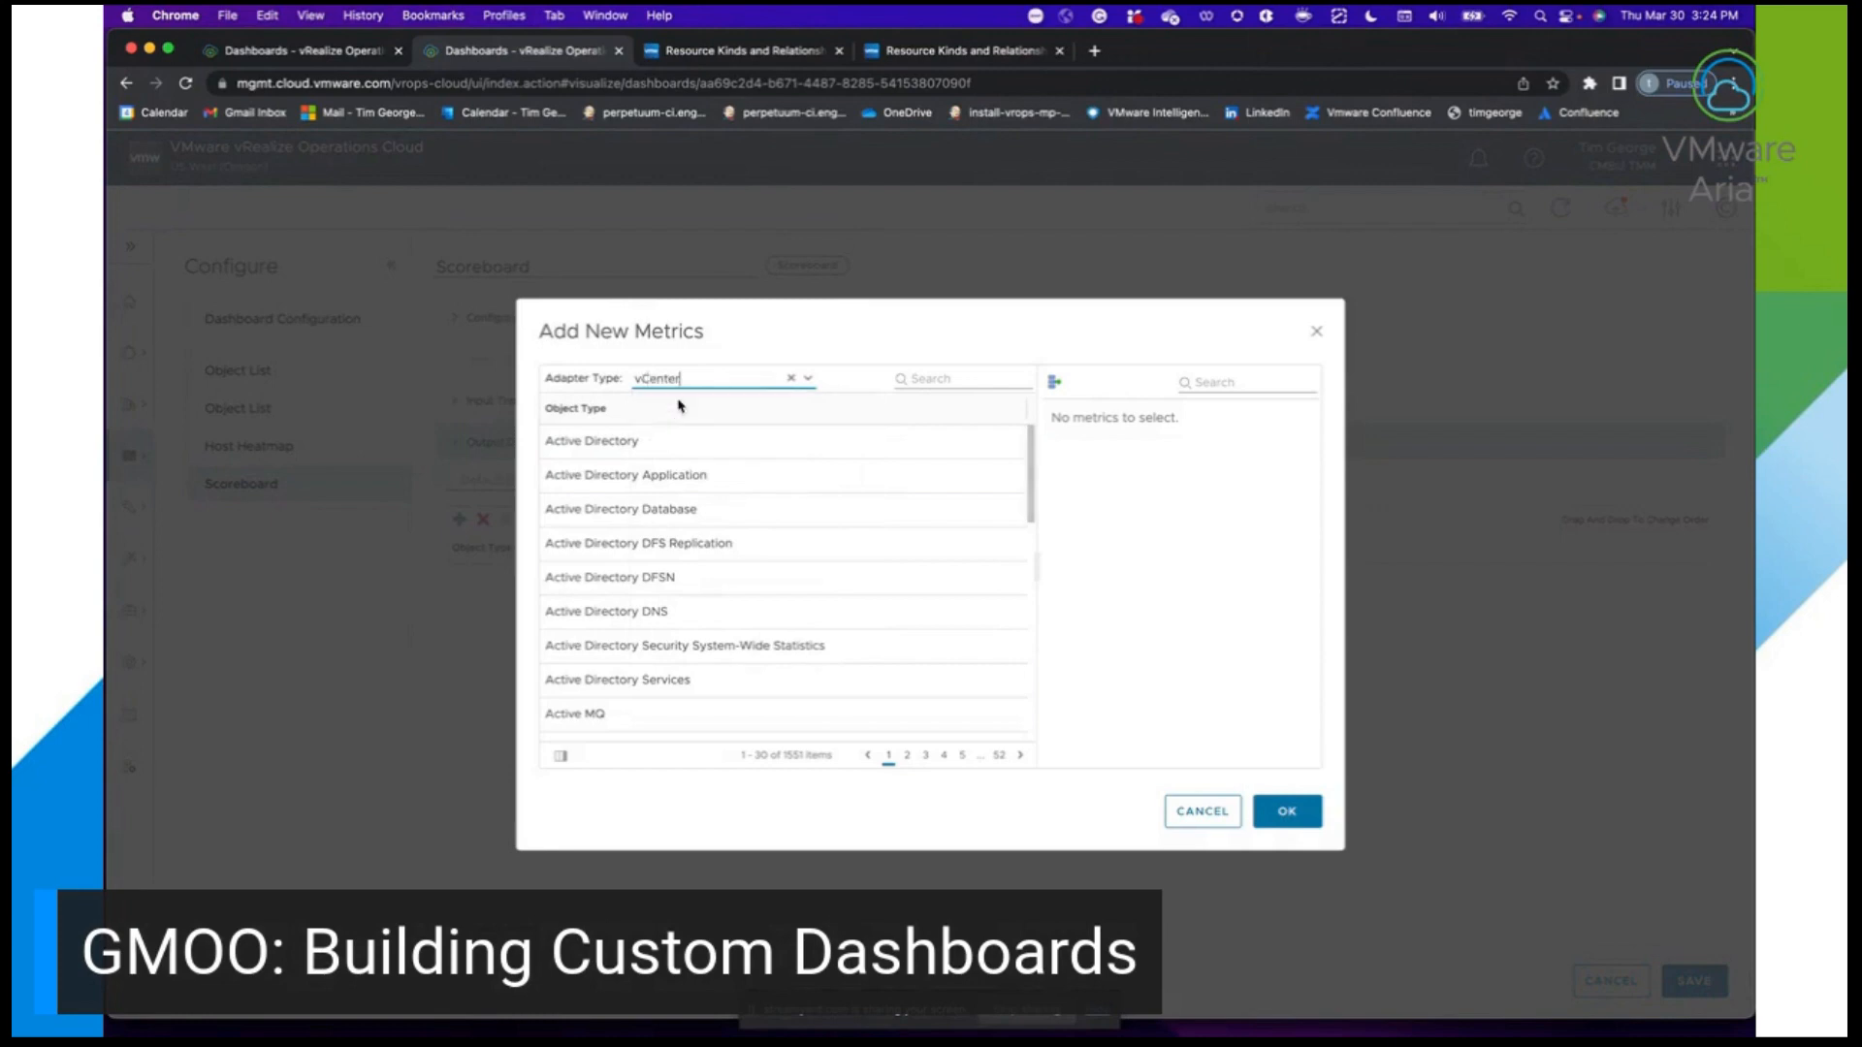
click(932, 379)
text(hos)
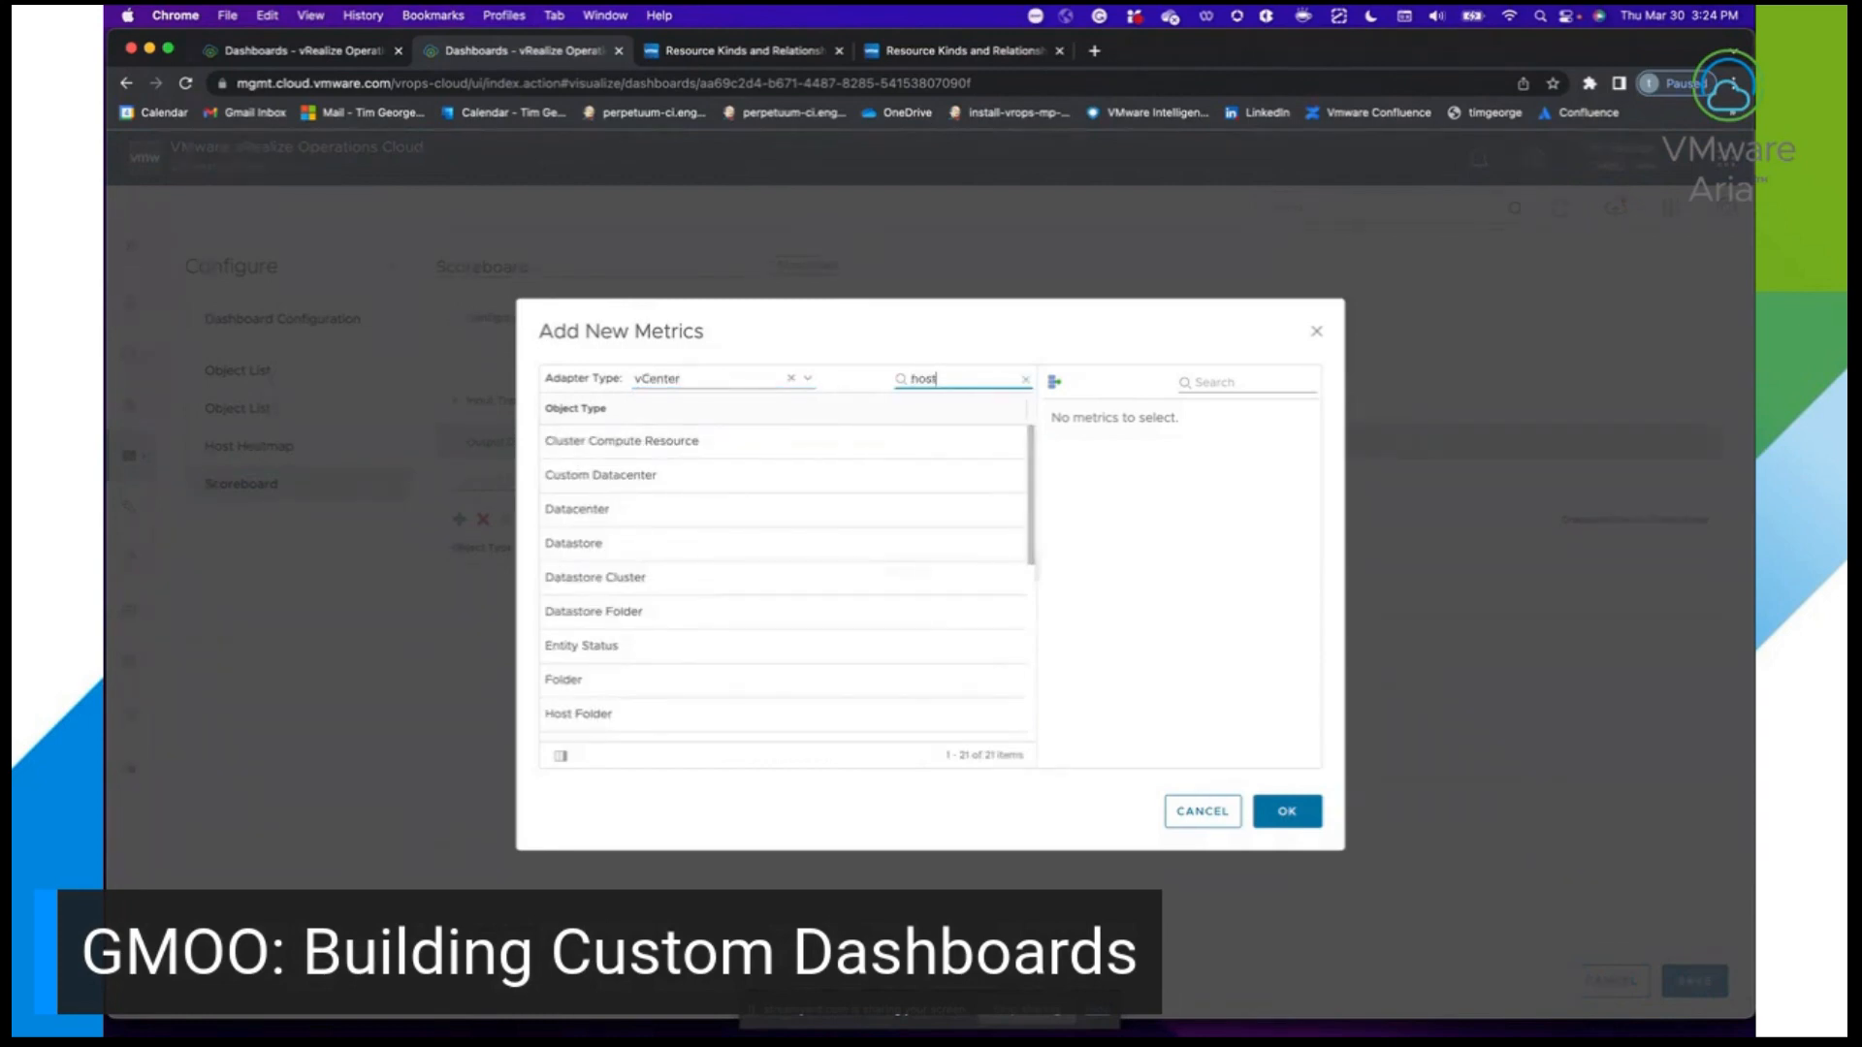
text(t)
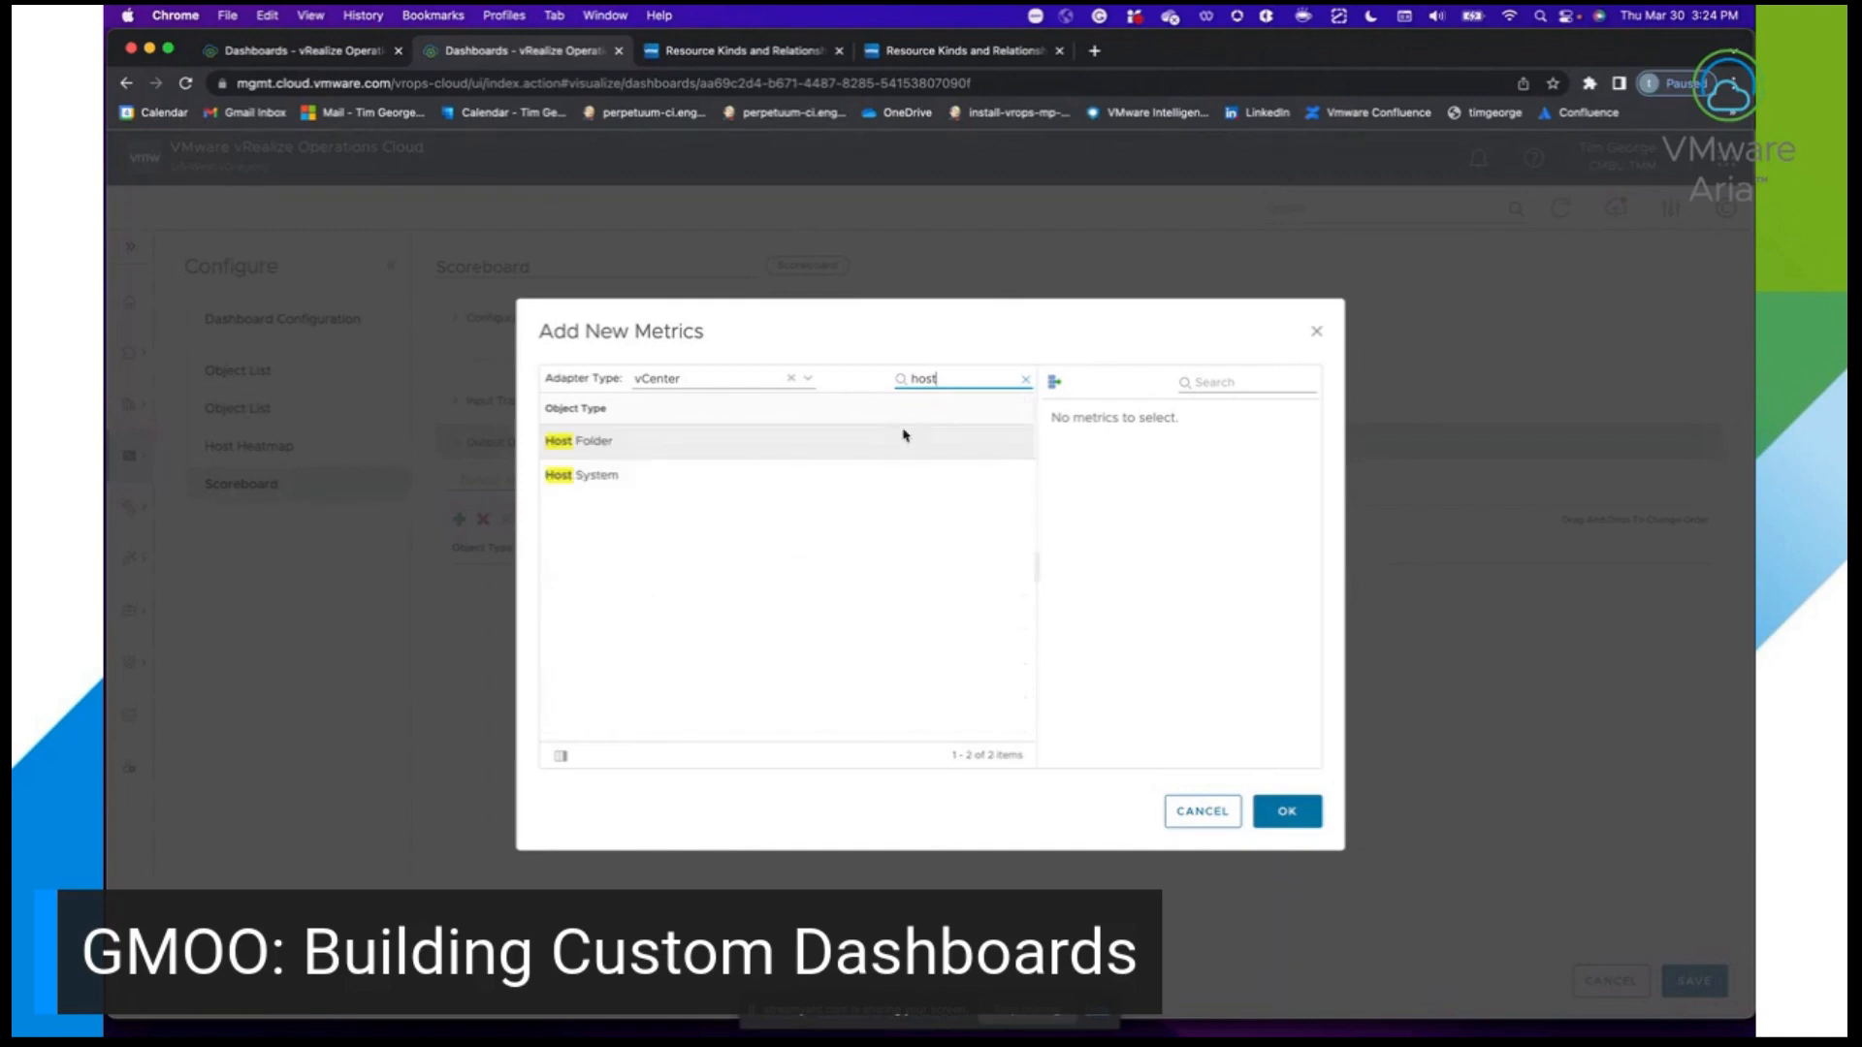
click(667, 485)
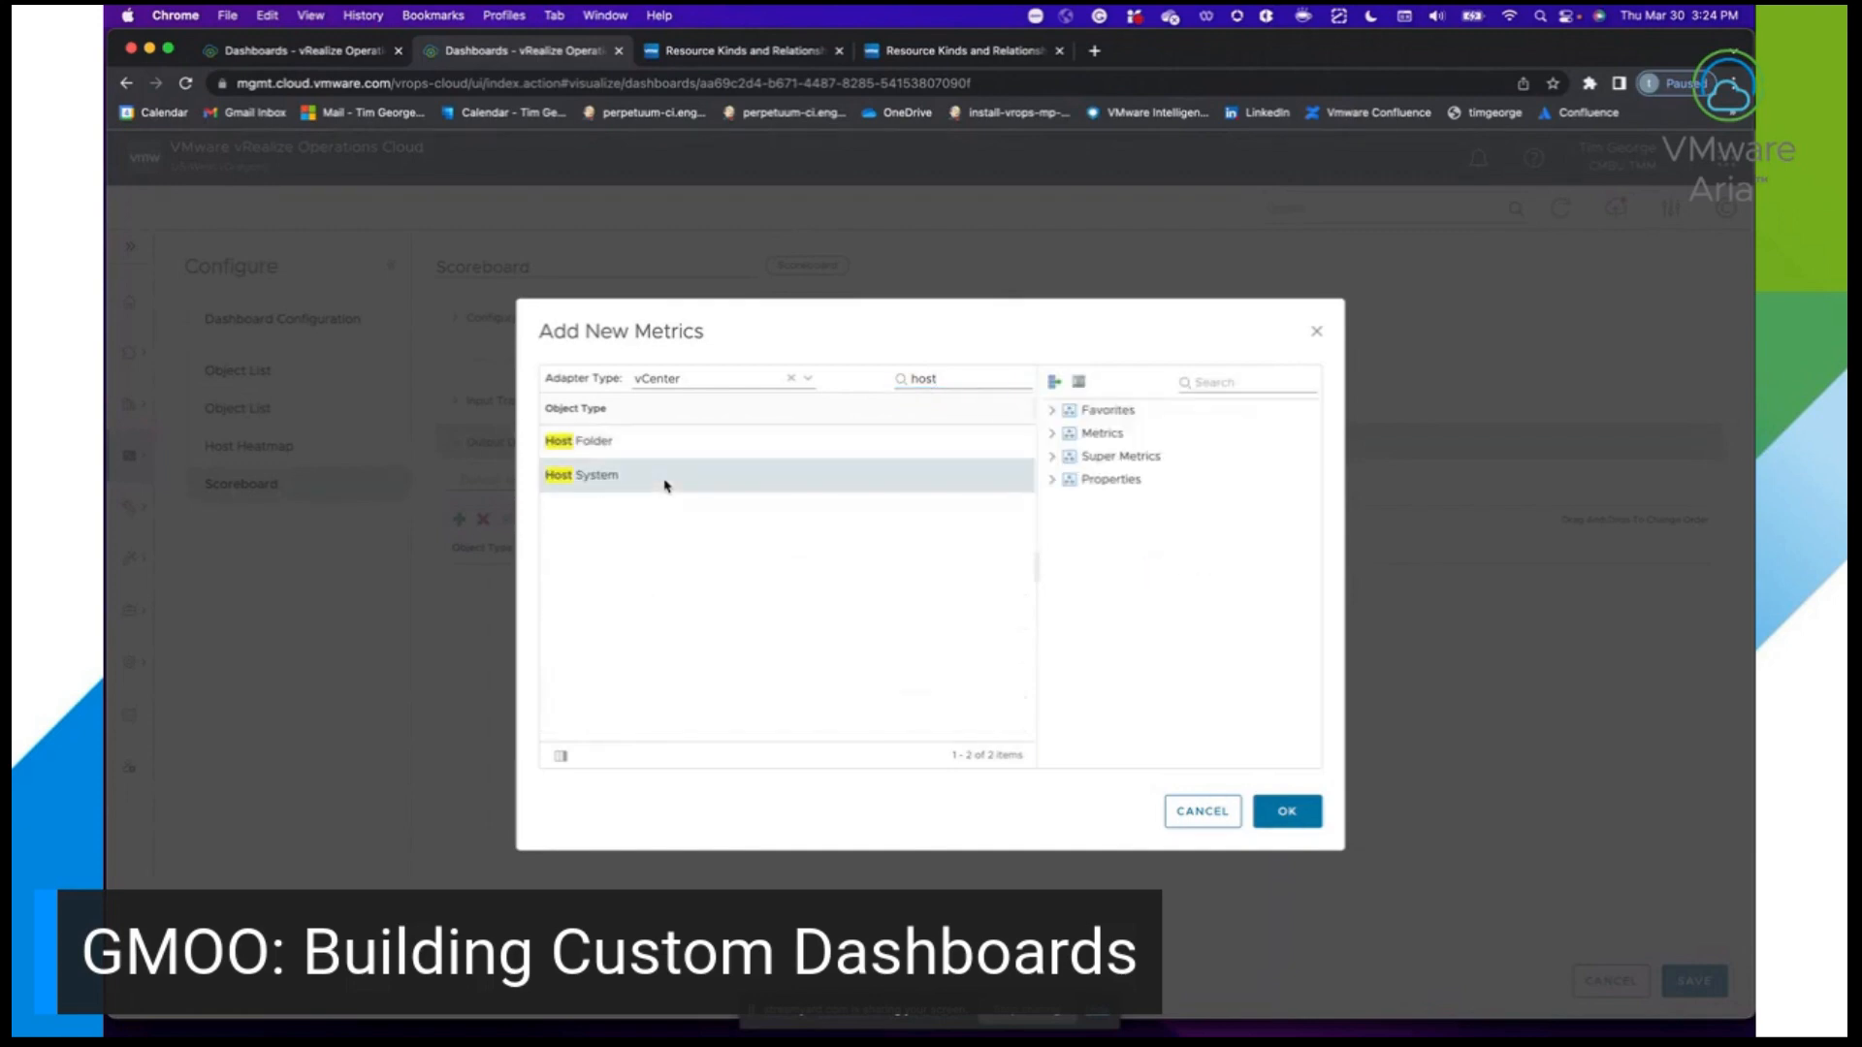
Check the Host System's super metrics, and add the CPU Usage (%) metric to the Scoreboard's output data.
click(1054, 460)
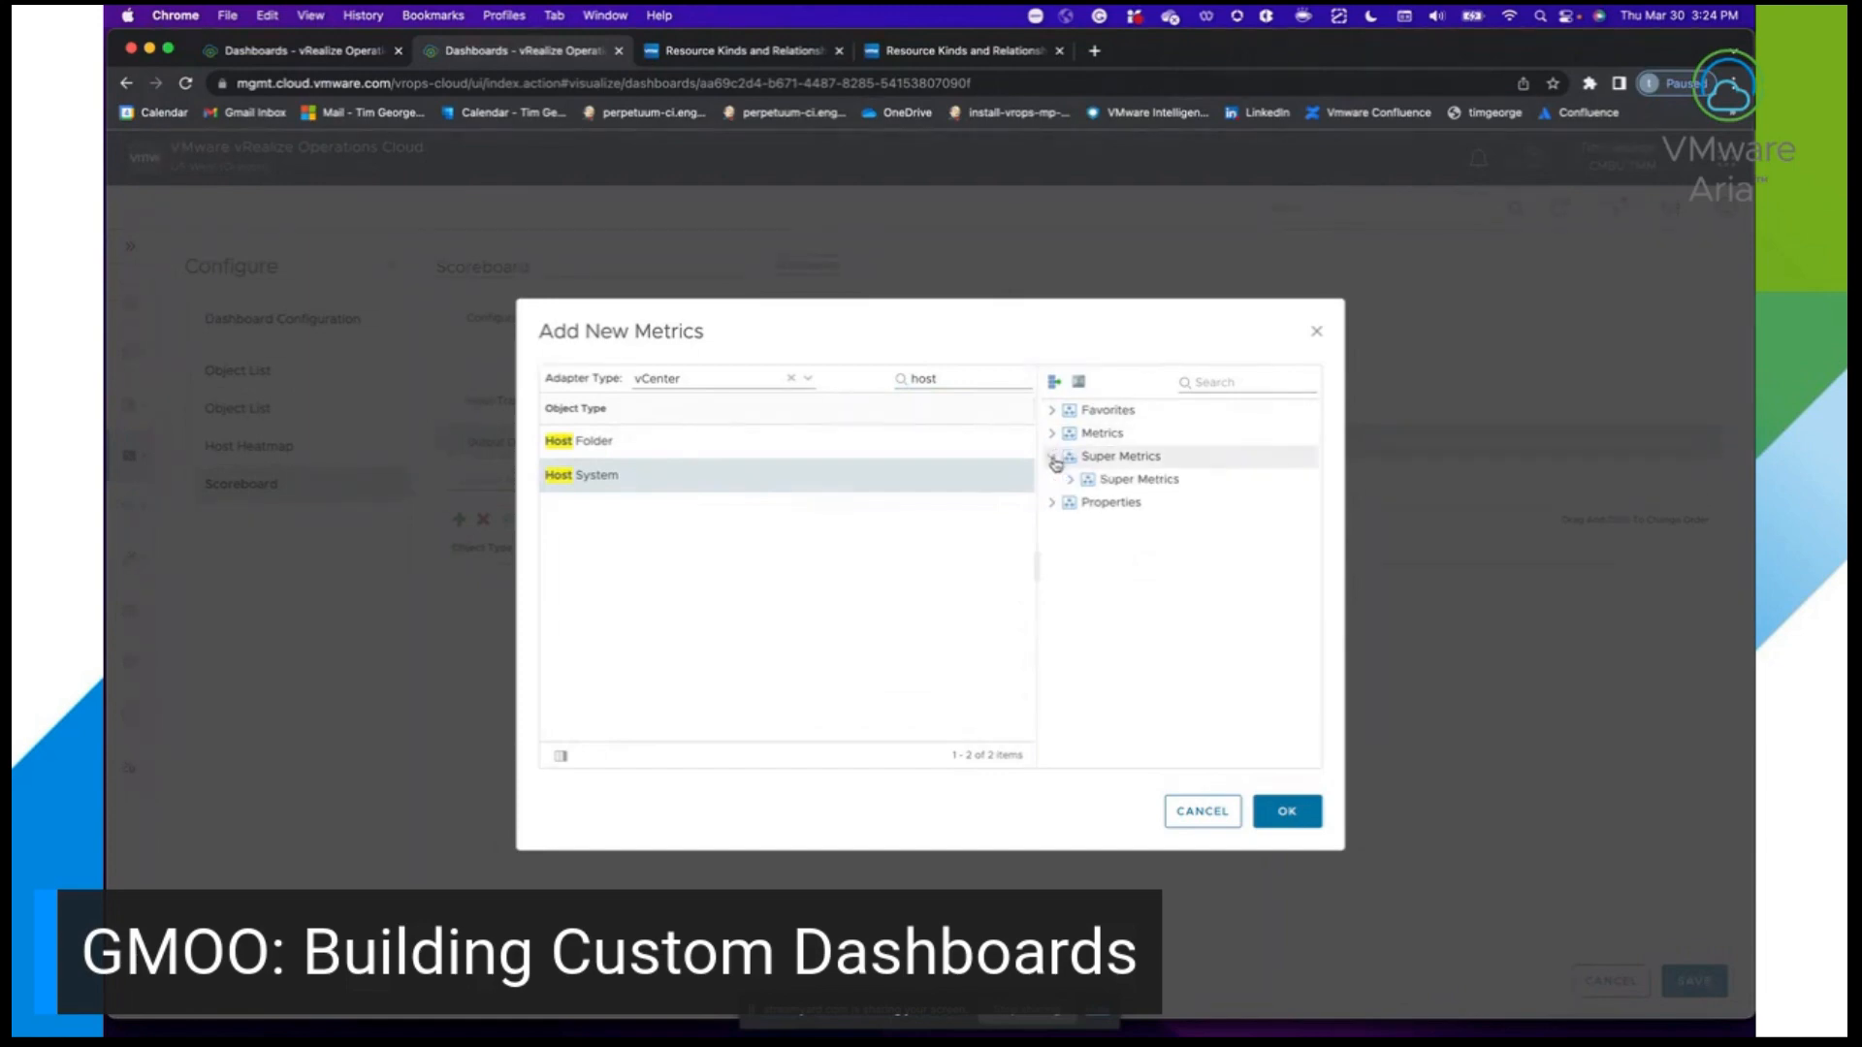
click(1071, 480)
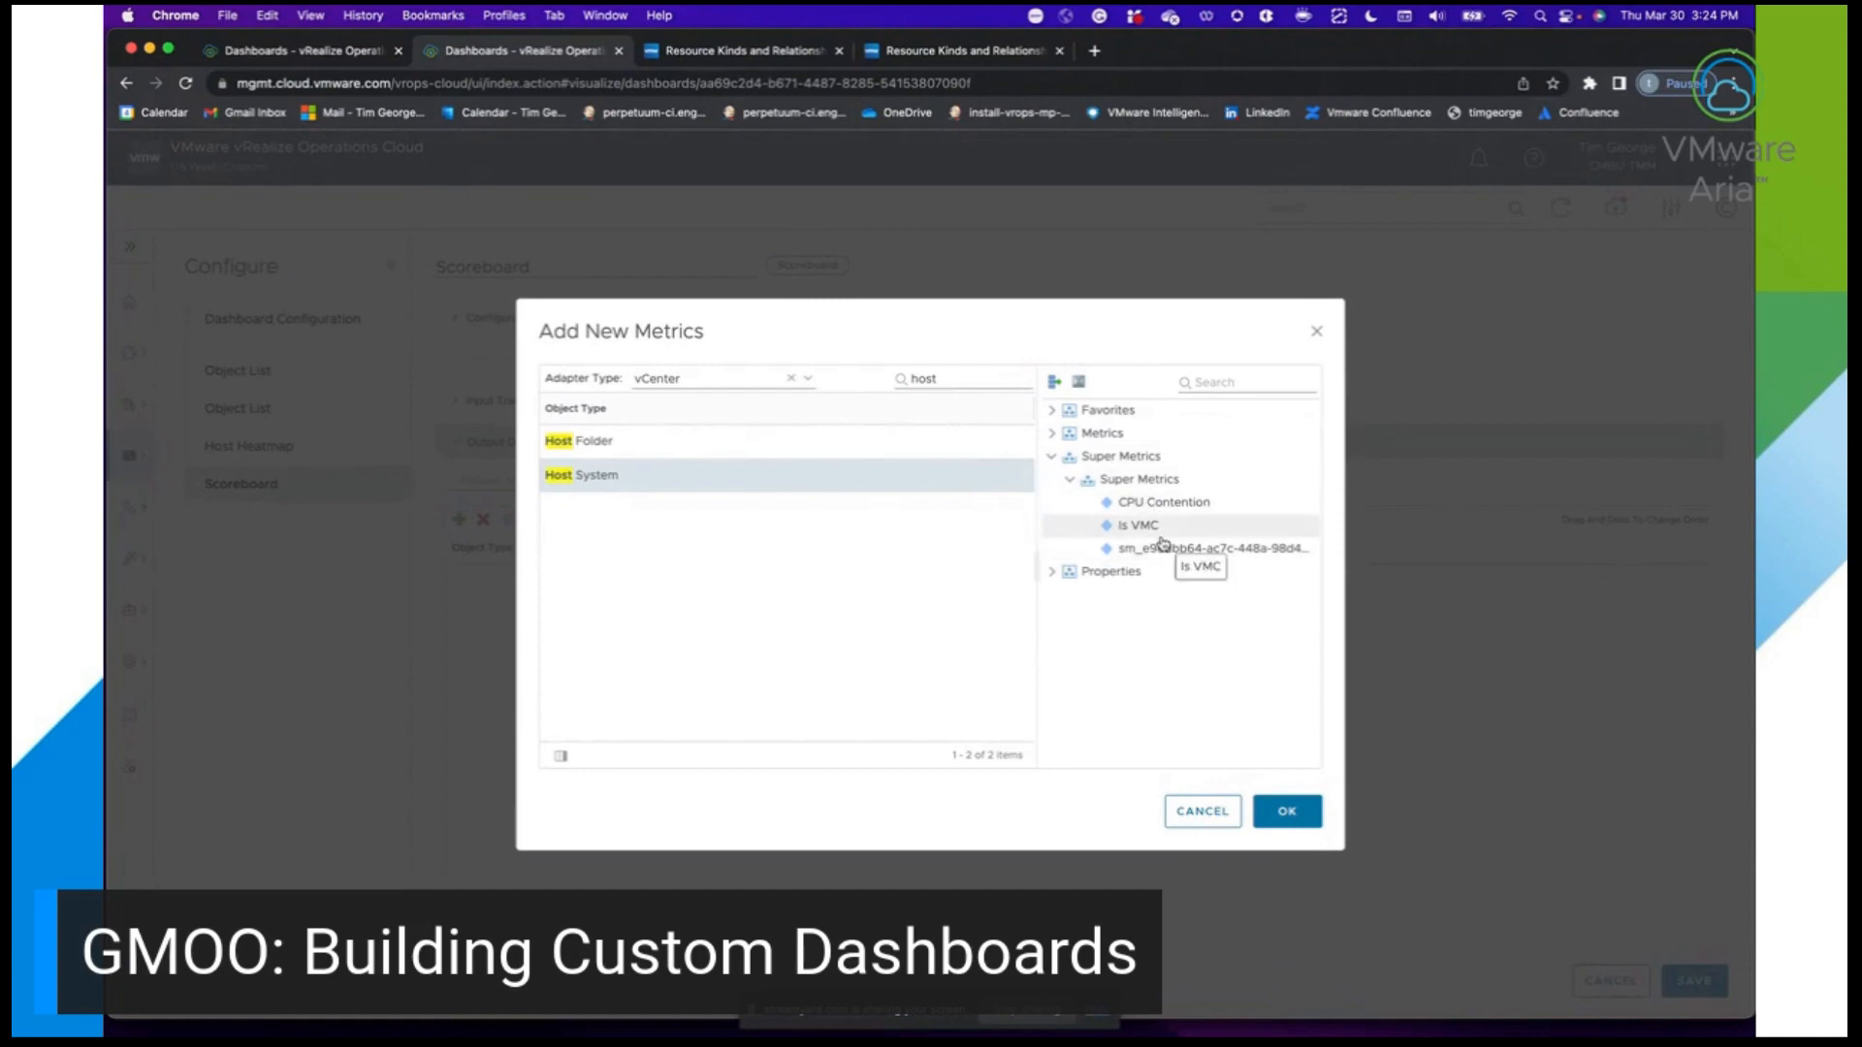
click(1051, 457)
click(1050, 434)
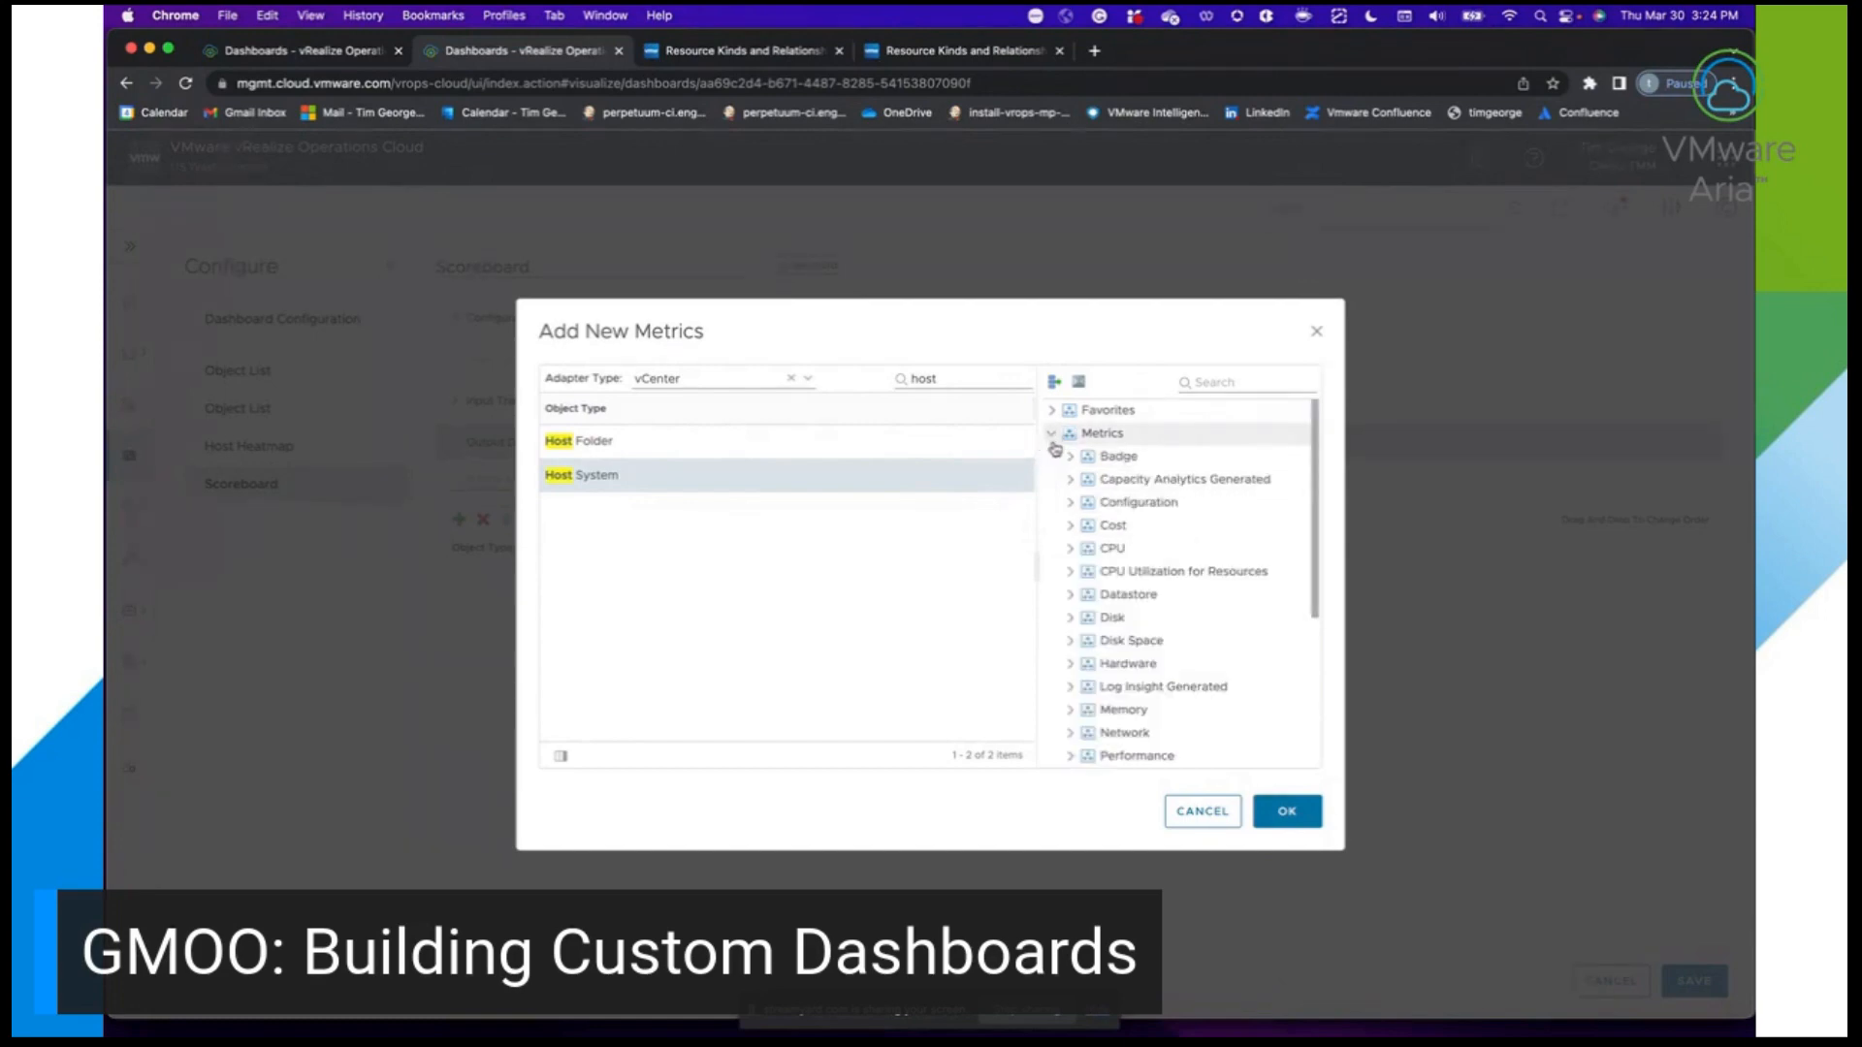
click(1069, 547)
scroll(1178, 701, down, 10)
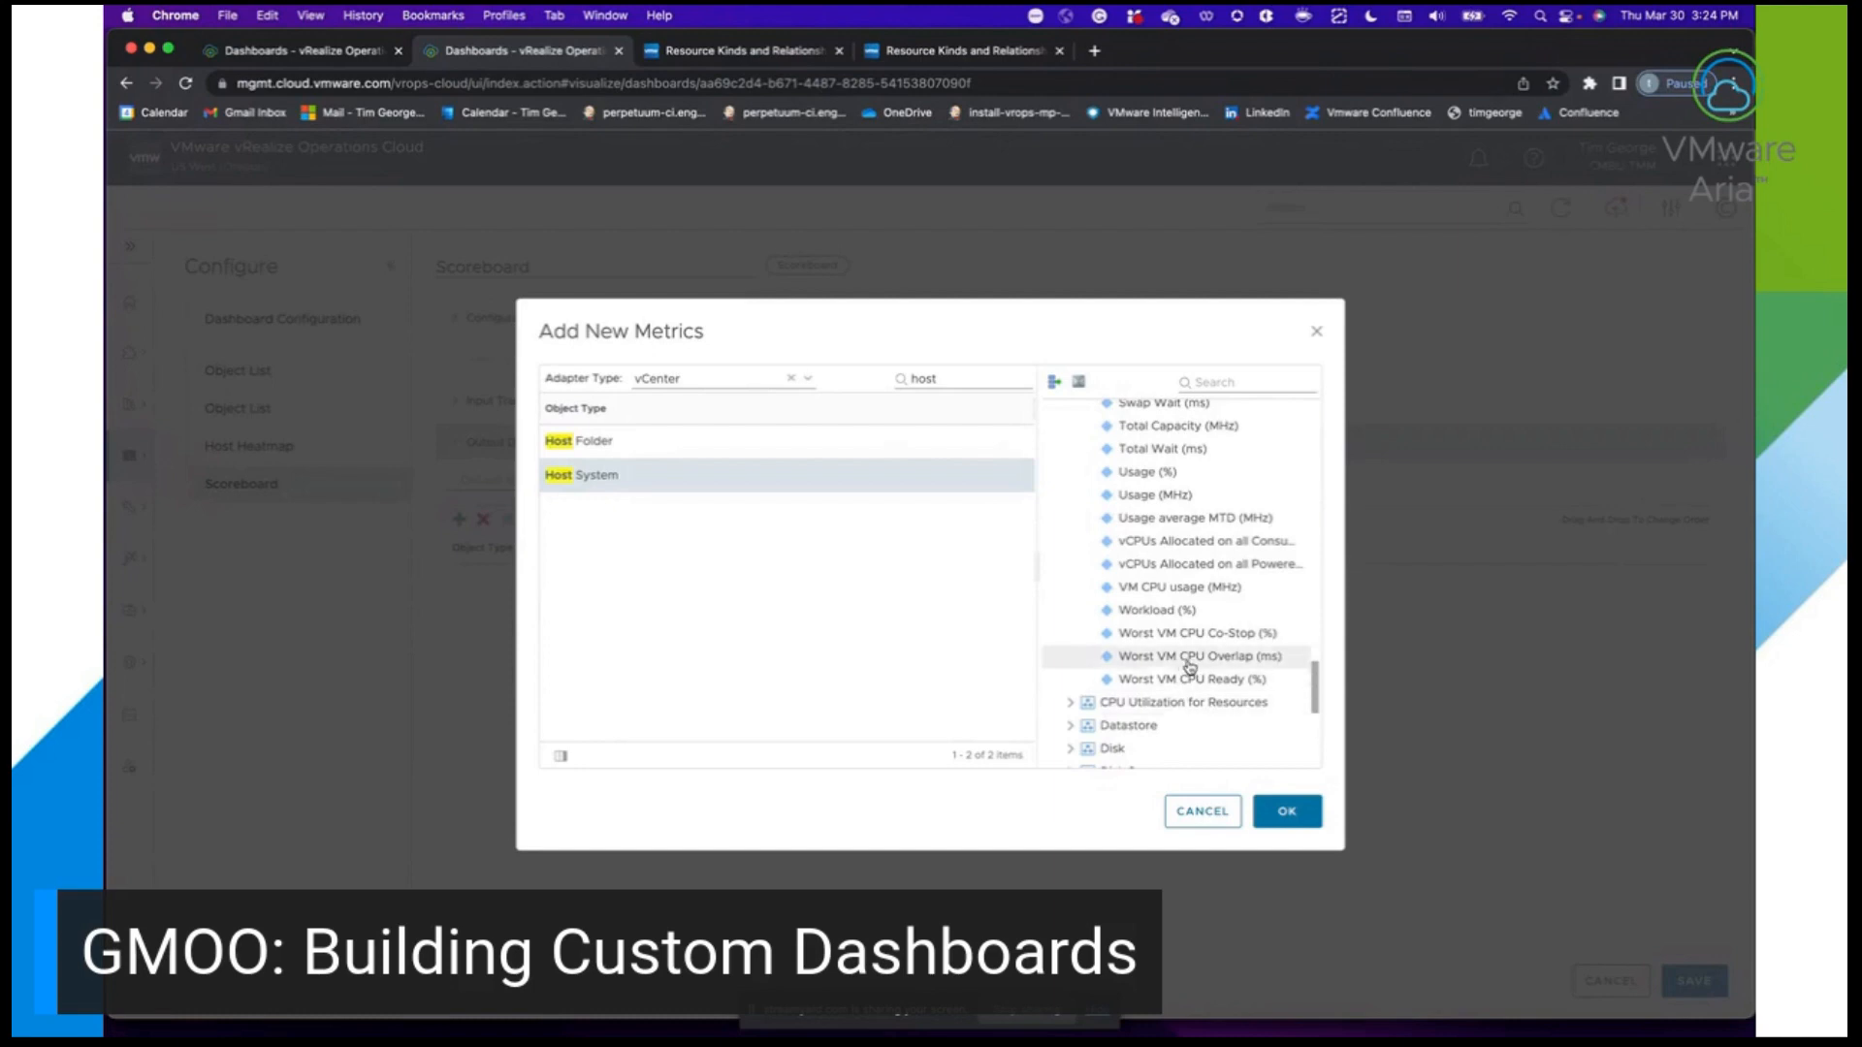
scroll(1188, 662, up, 1)
scroll(1188, 662, up, 2)
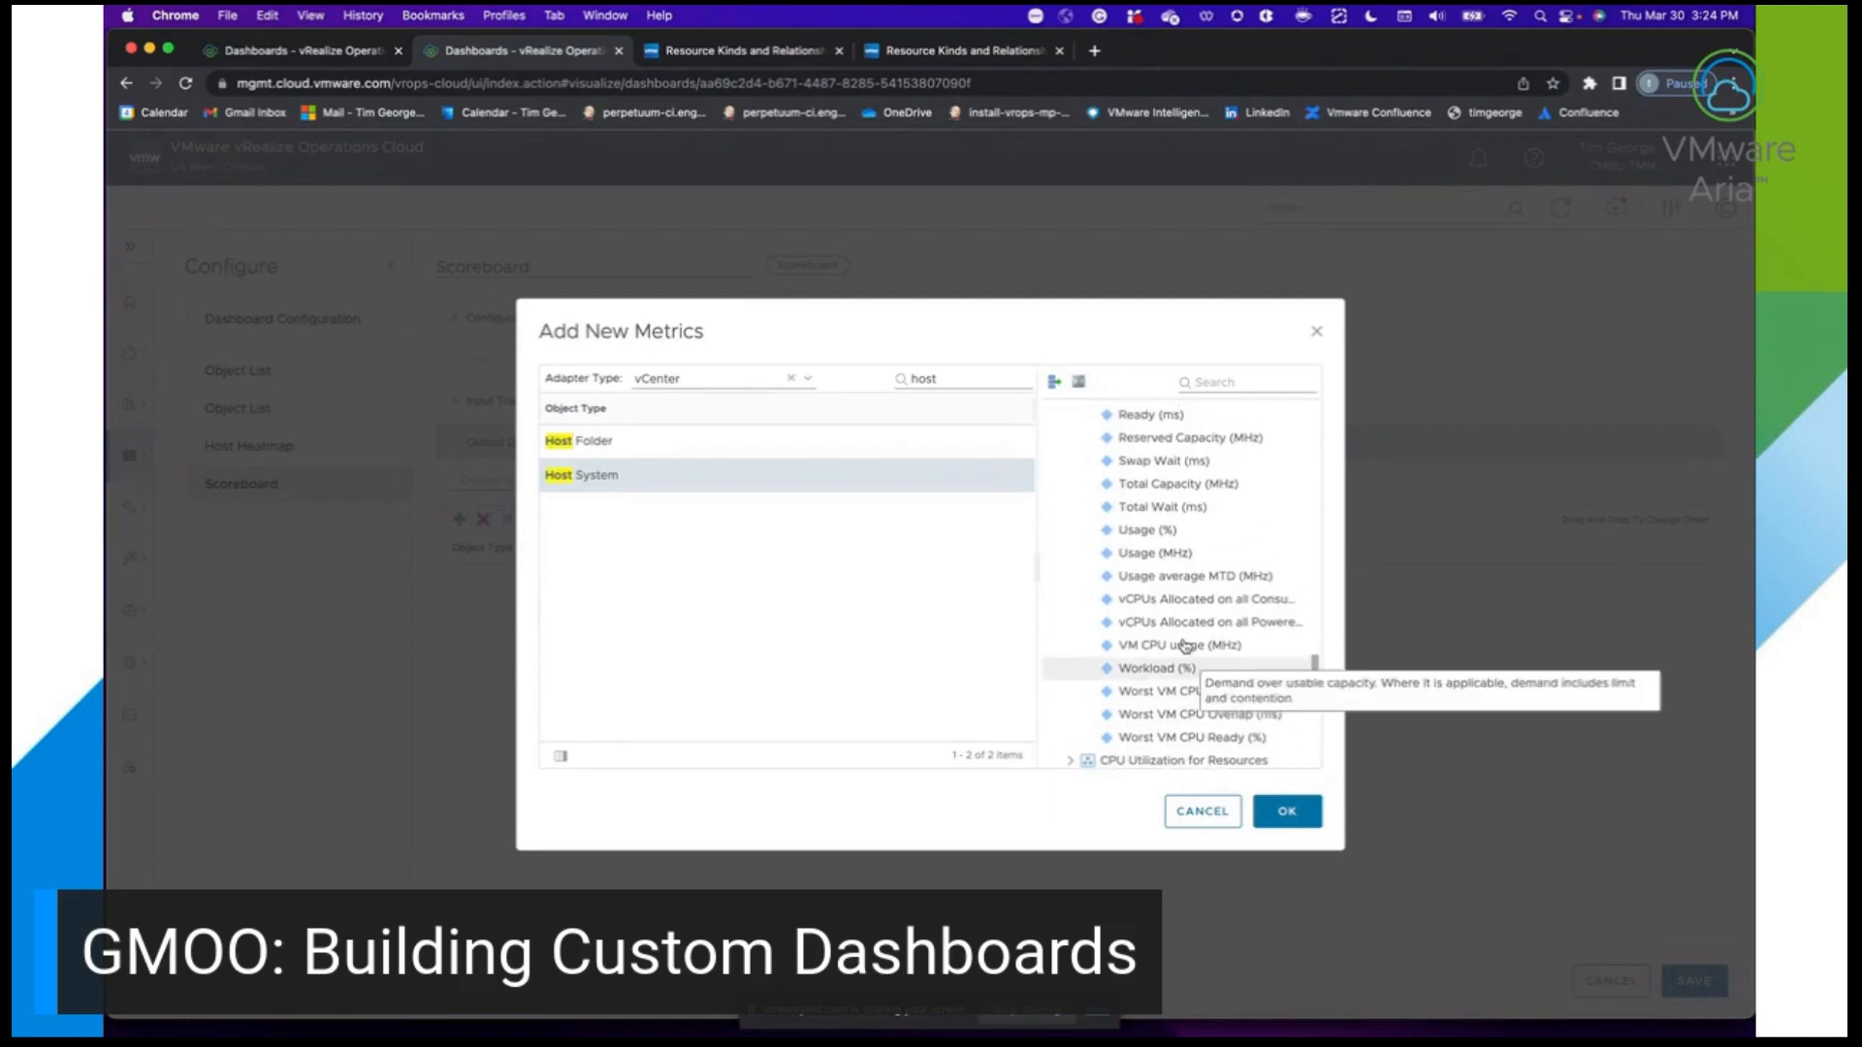
double_click(1159, 532)
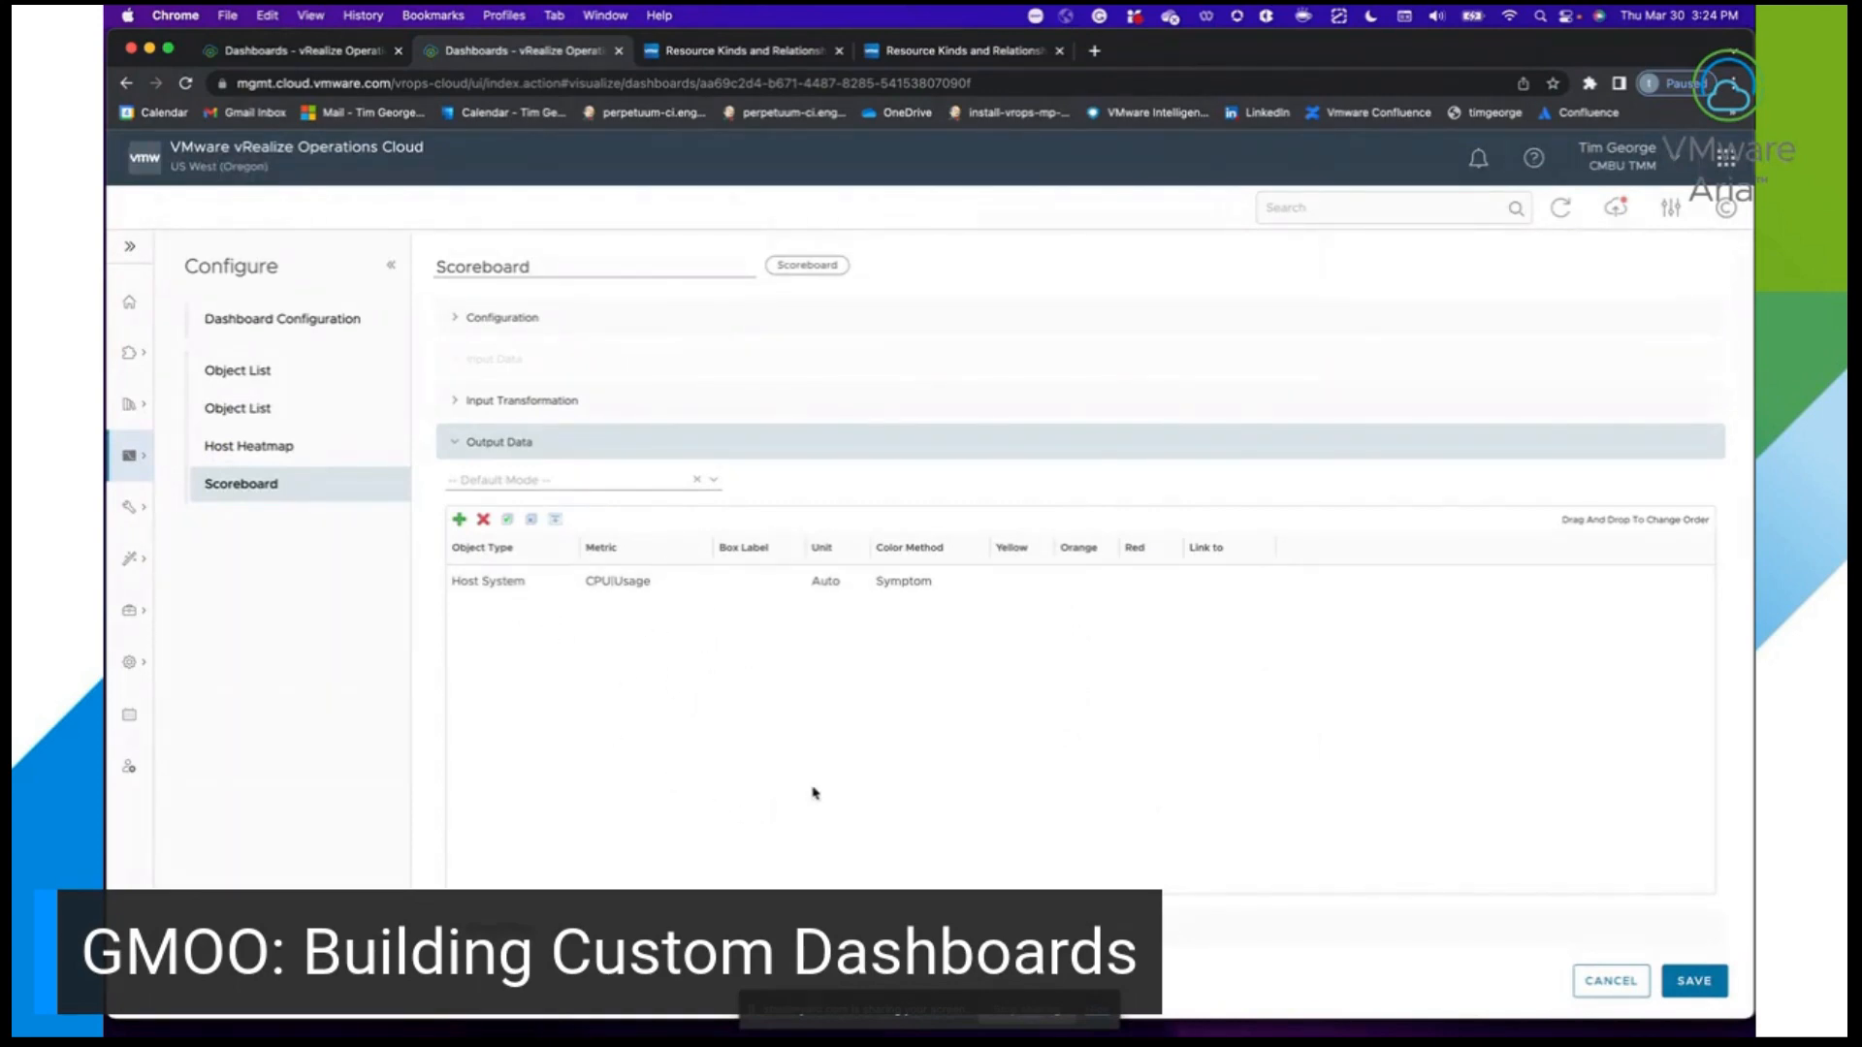
Add the Host System's CPU Demand (%) metric to the Scoreboard's output data, plus a second CPU Demand entry.
click(460, 520)
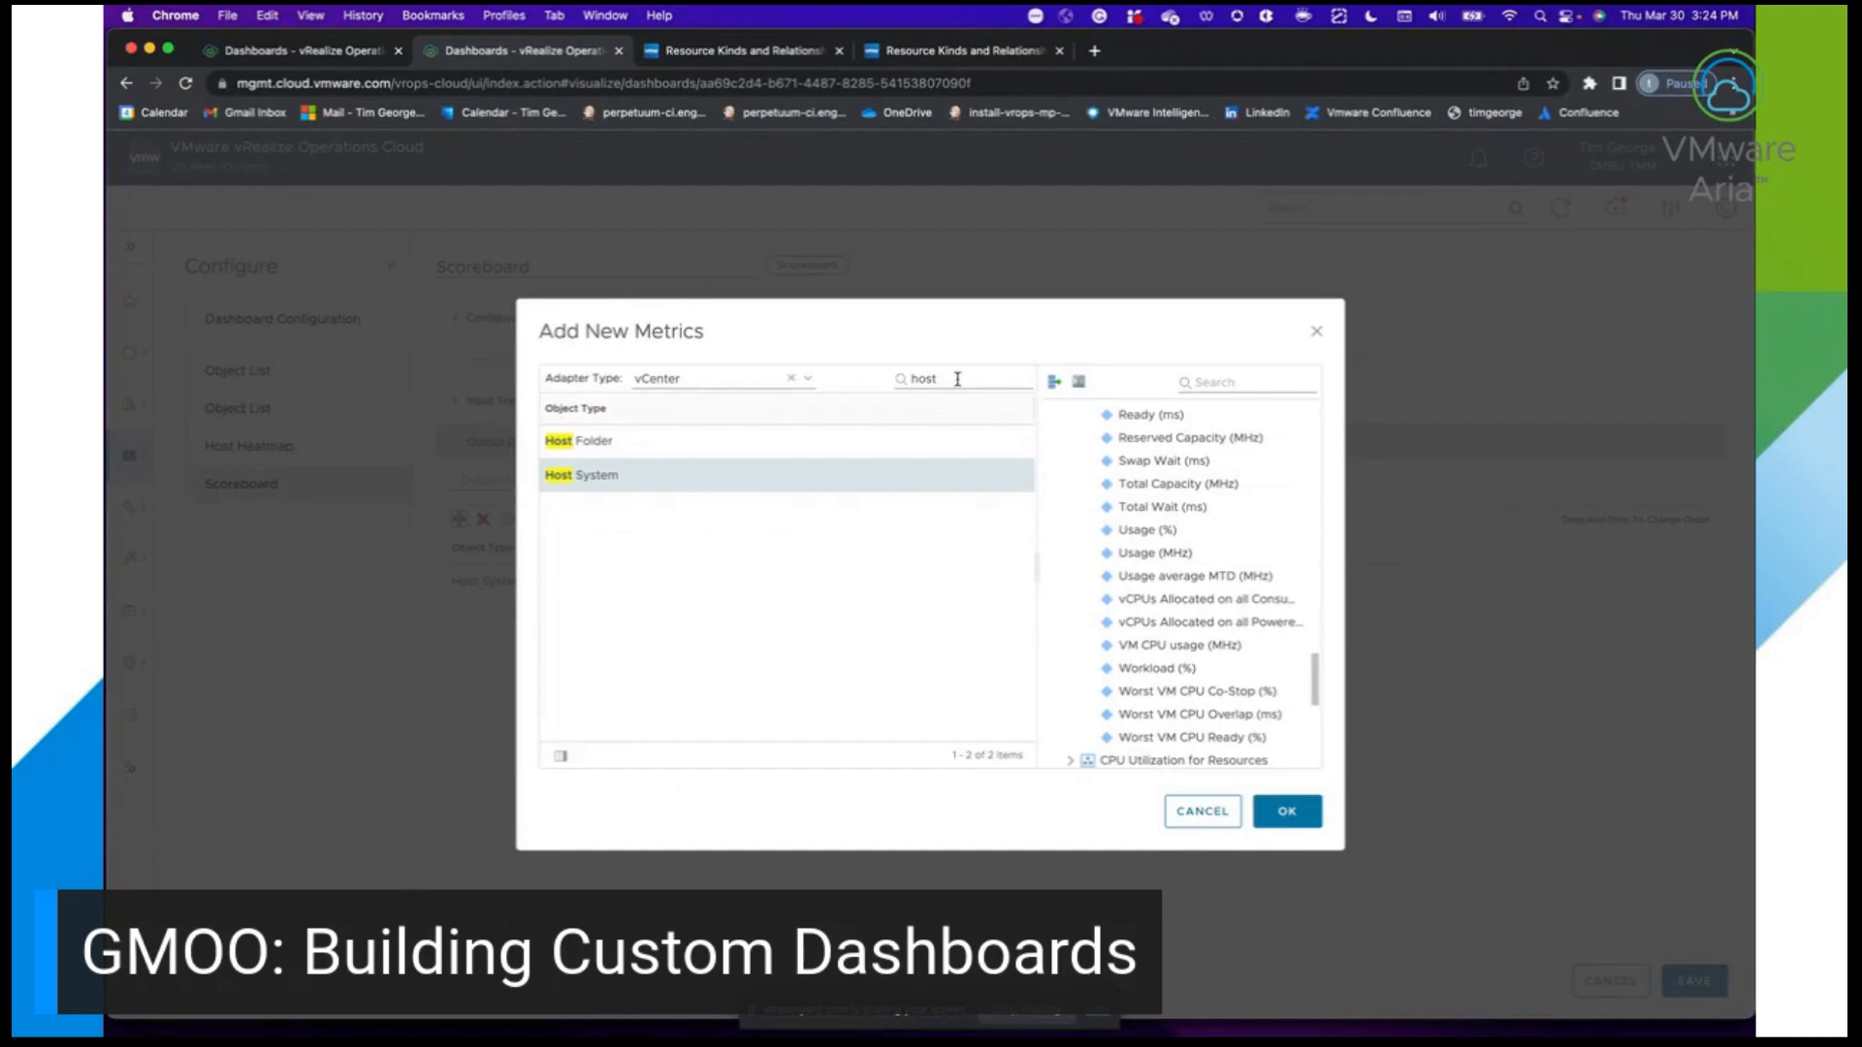
scroll(1207, 578, up, 1)
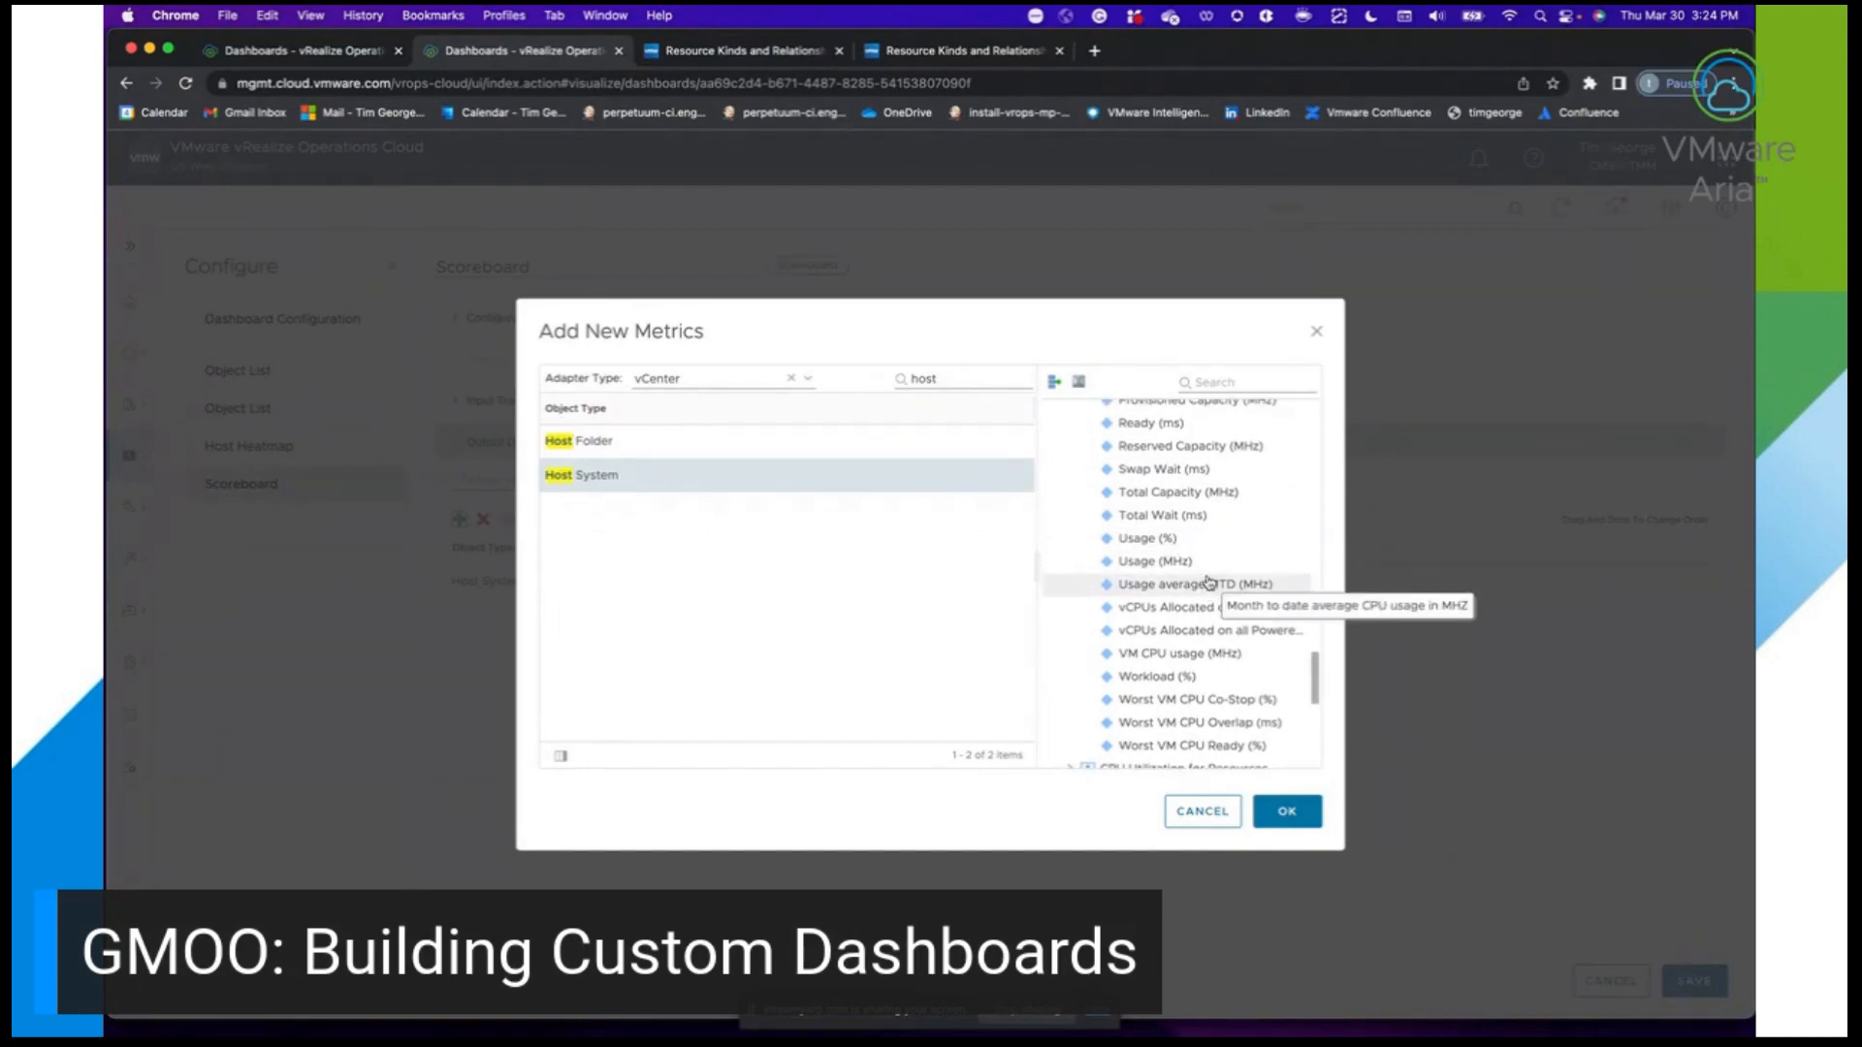
scroll(1209, 582, up, 1)
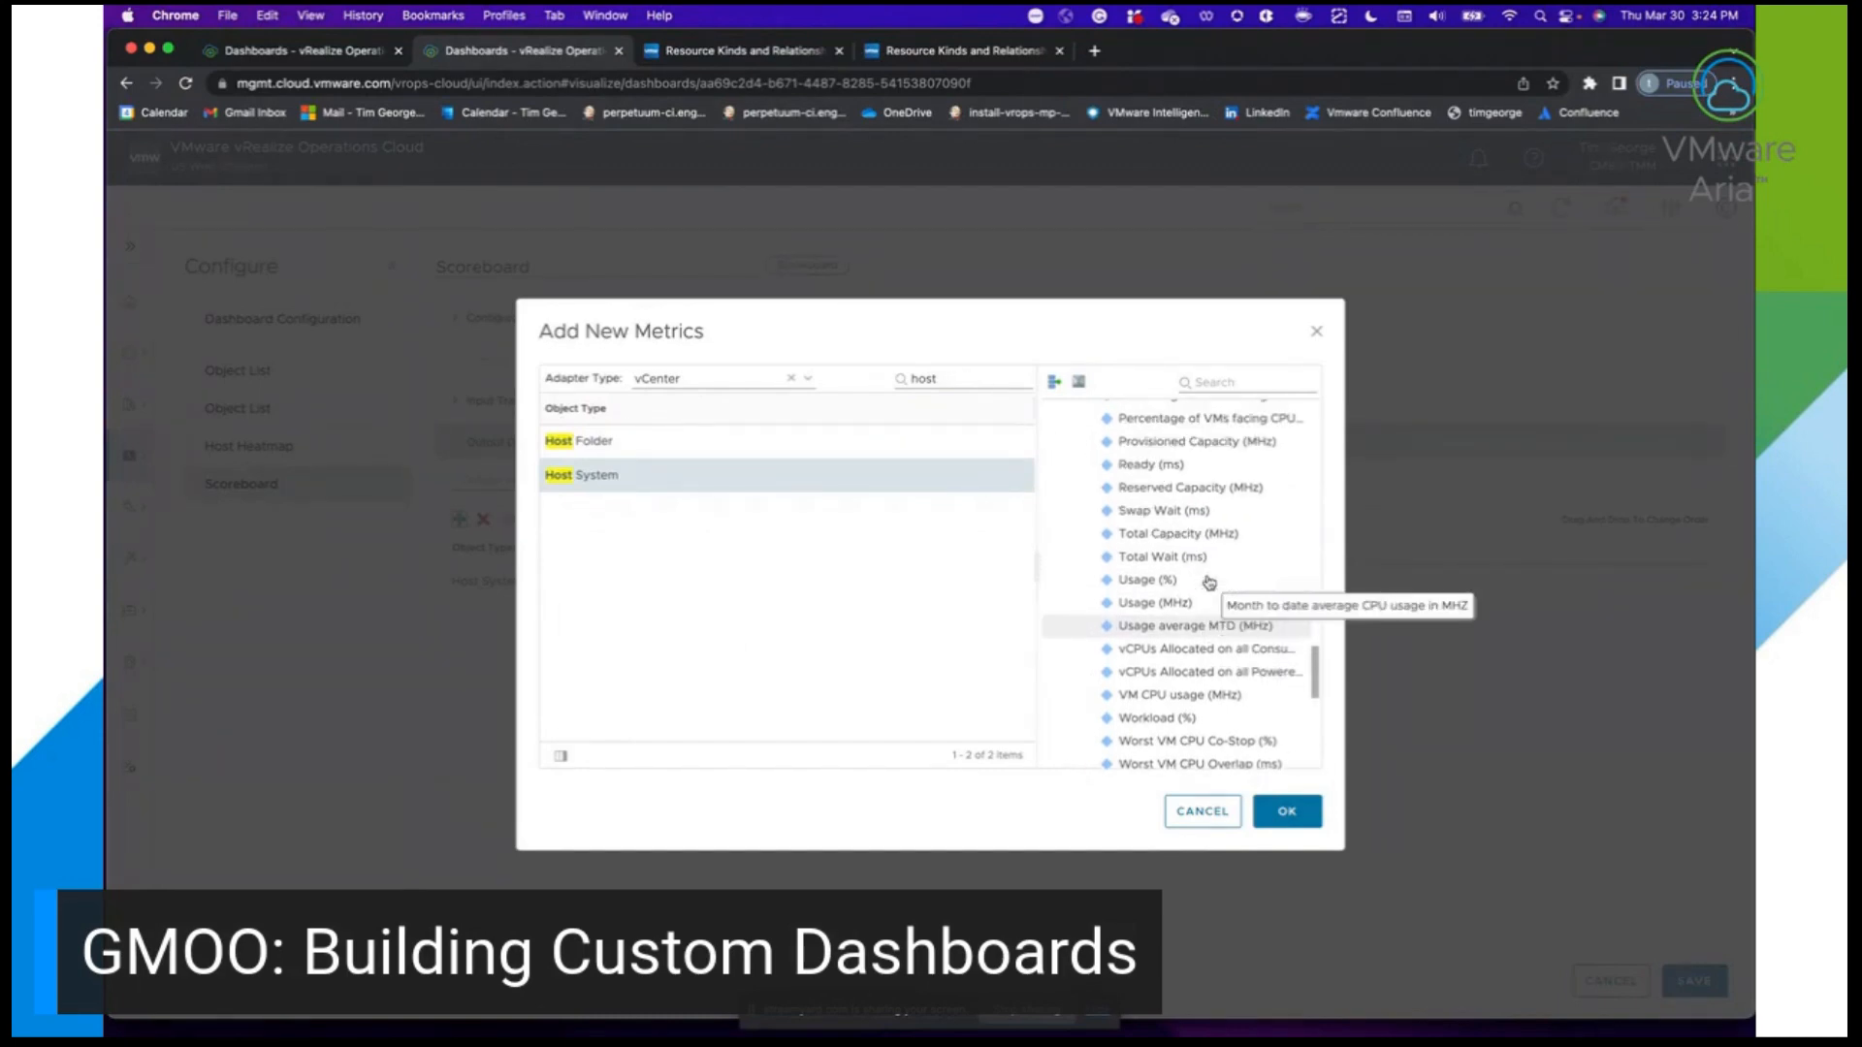
scroll(1209, 582, up, 5)
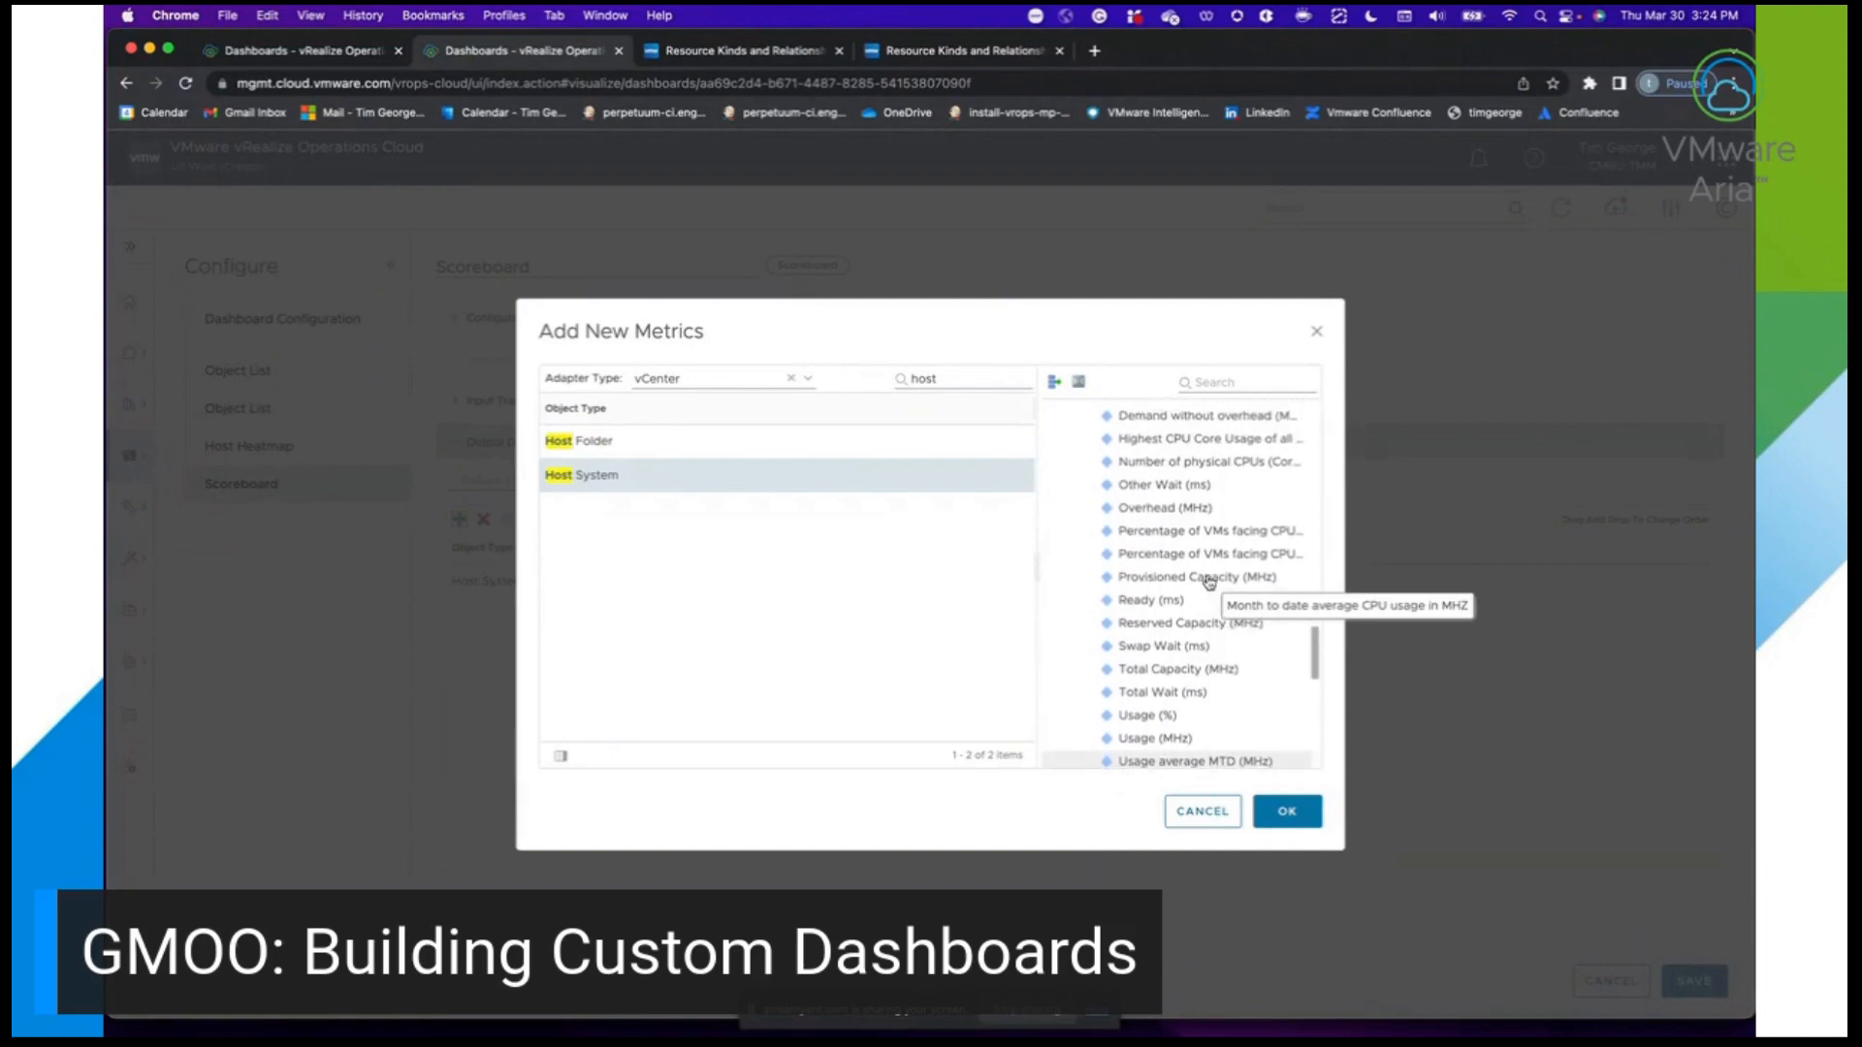
scroll(1208, 582, up, 5)
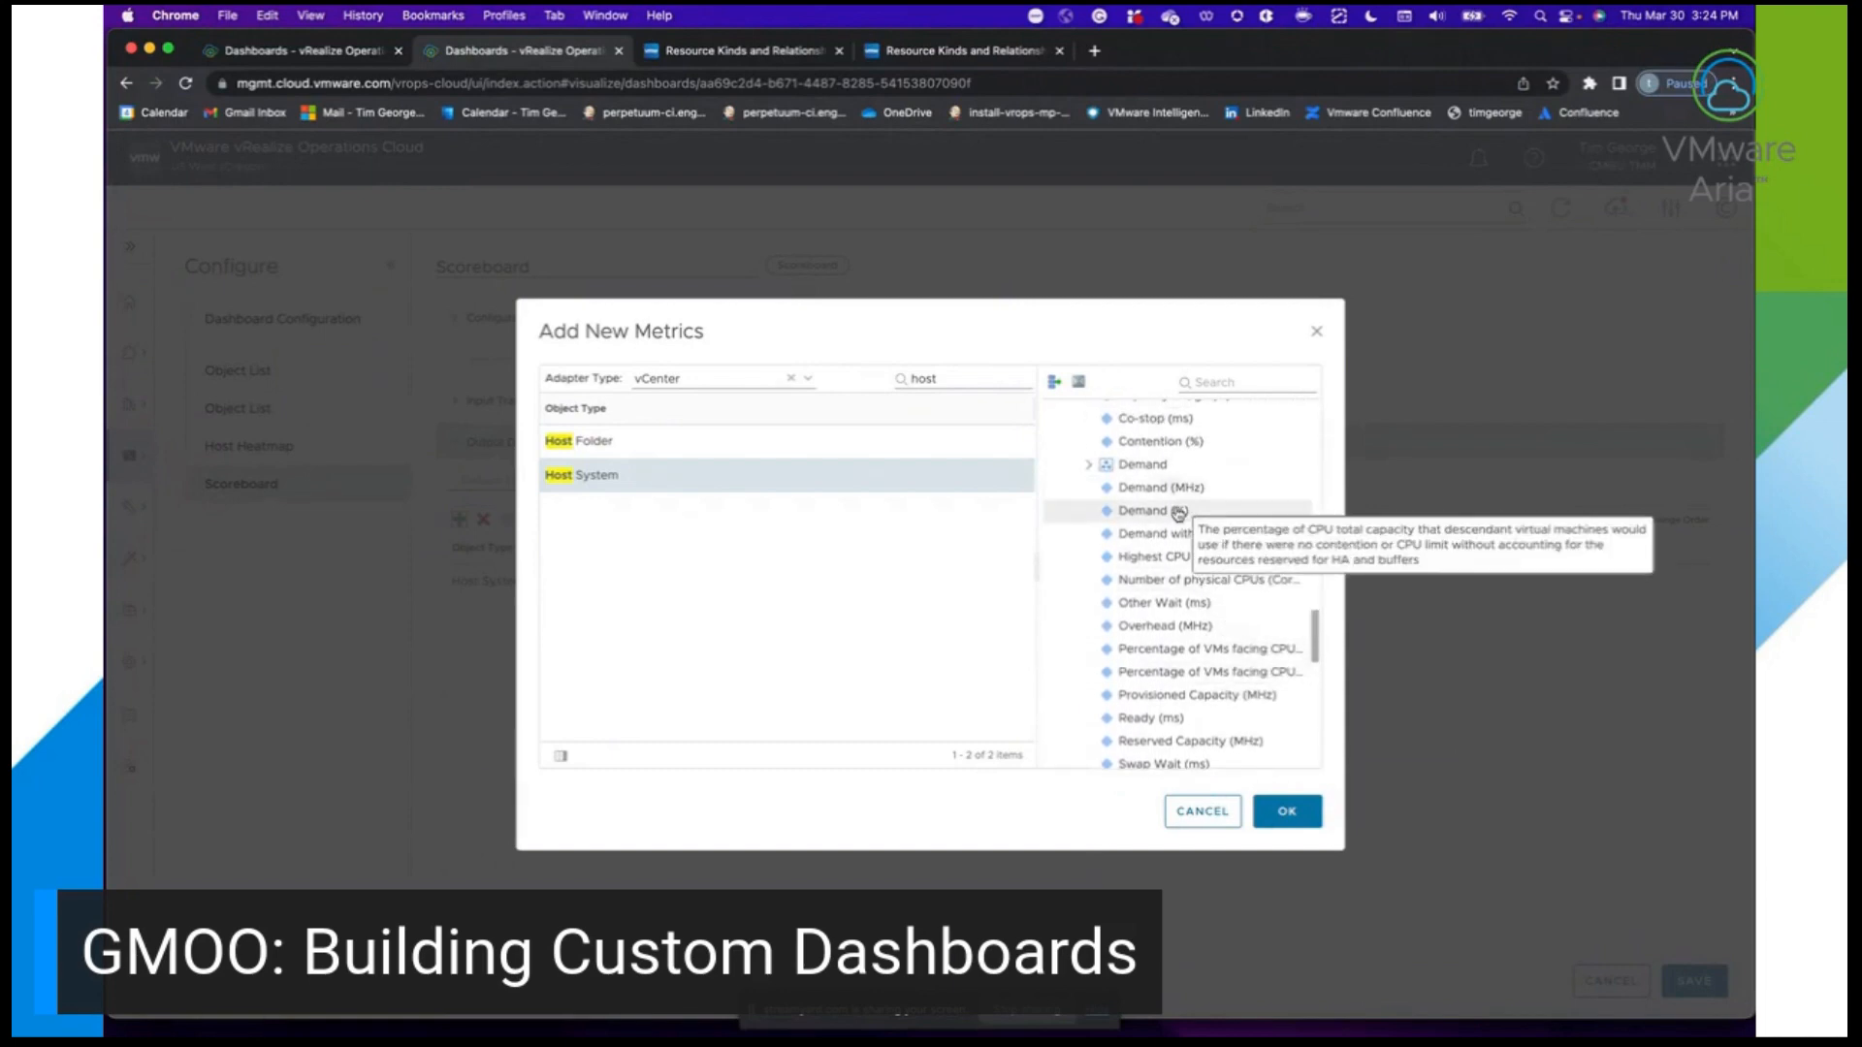
double_click(1179, 512)
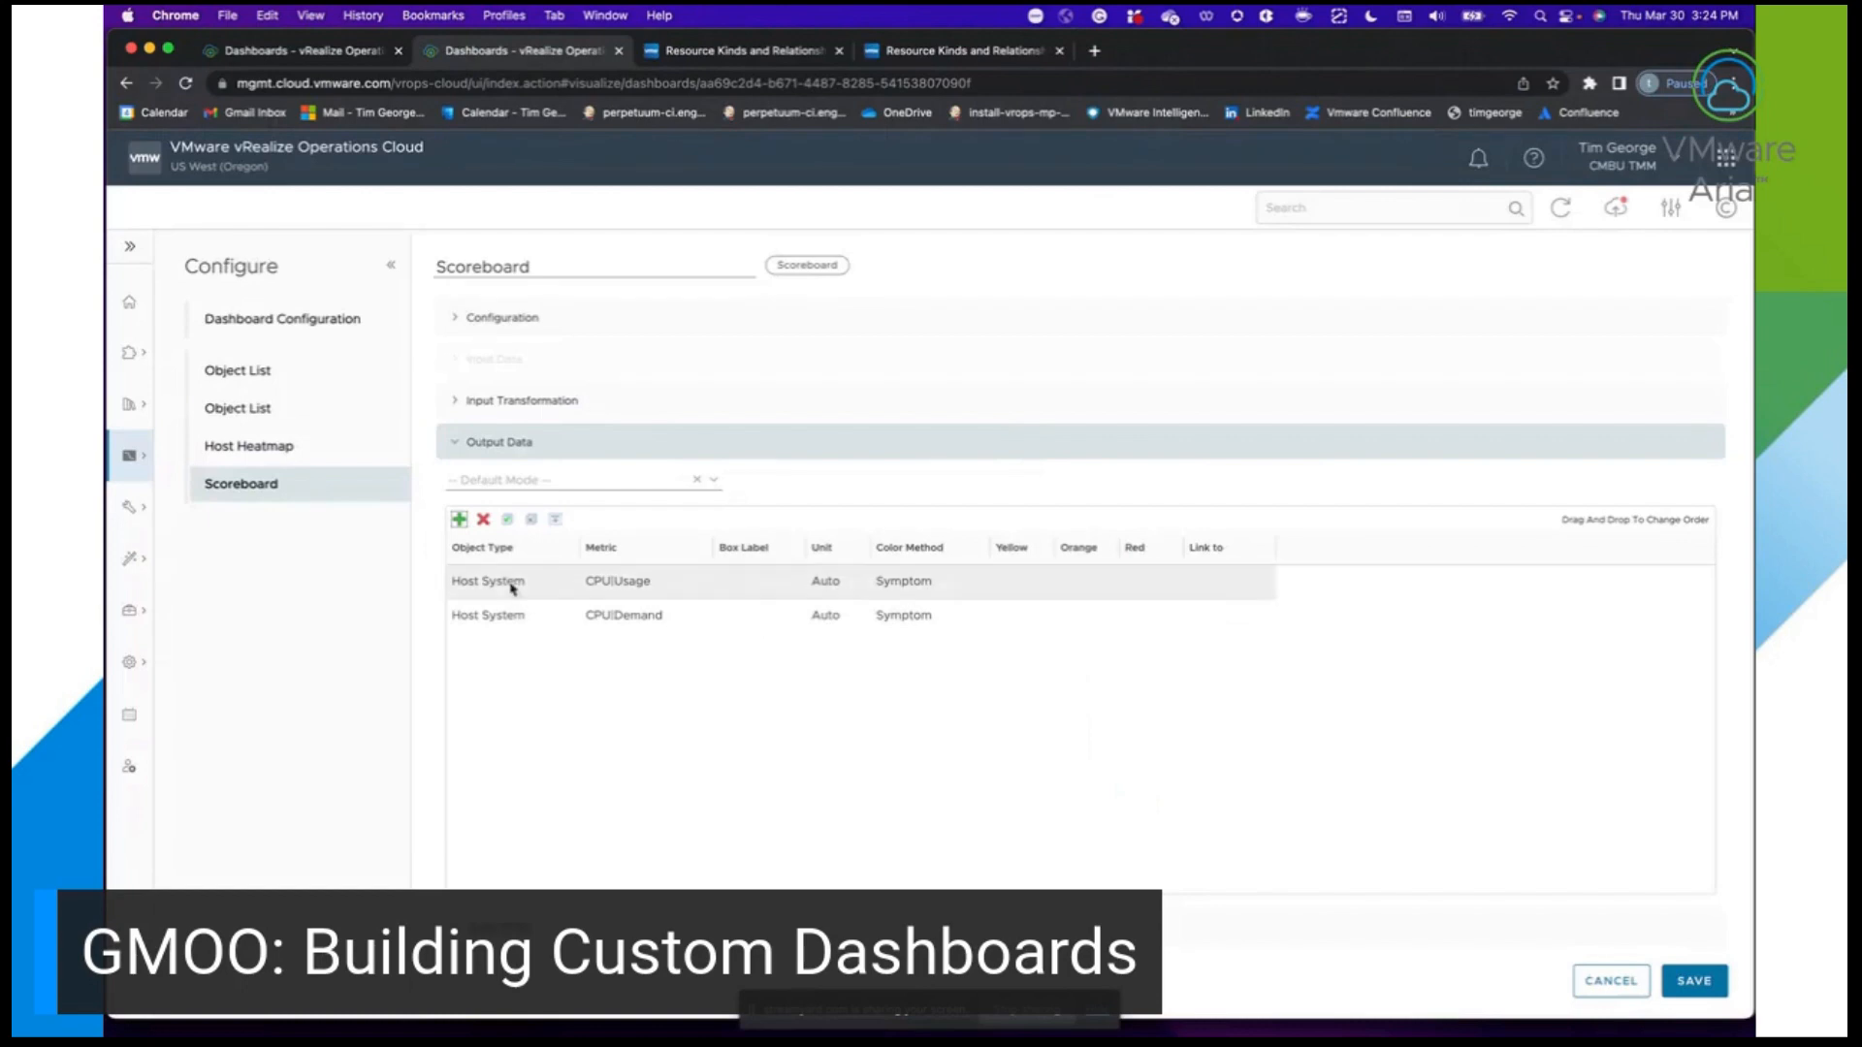
click(458, 520)
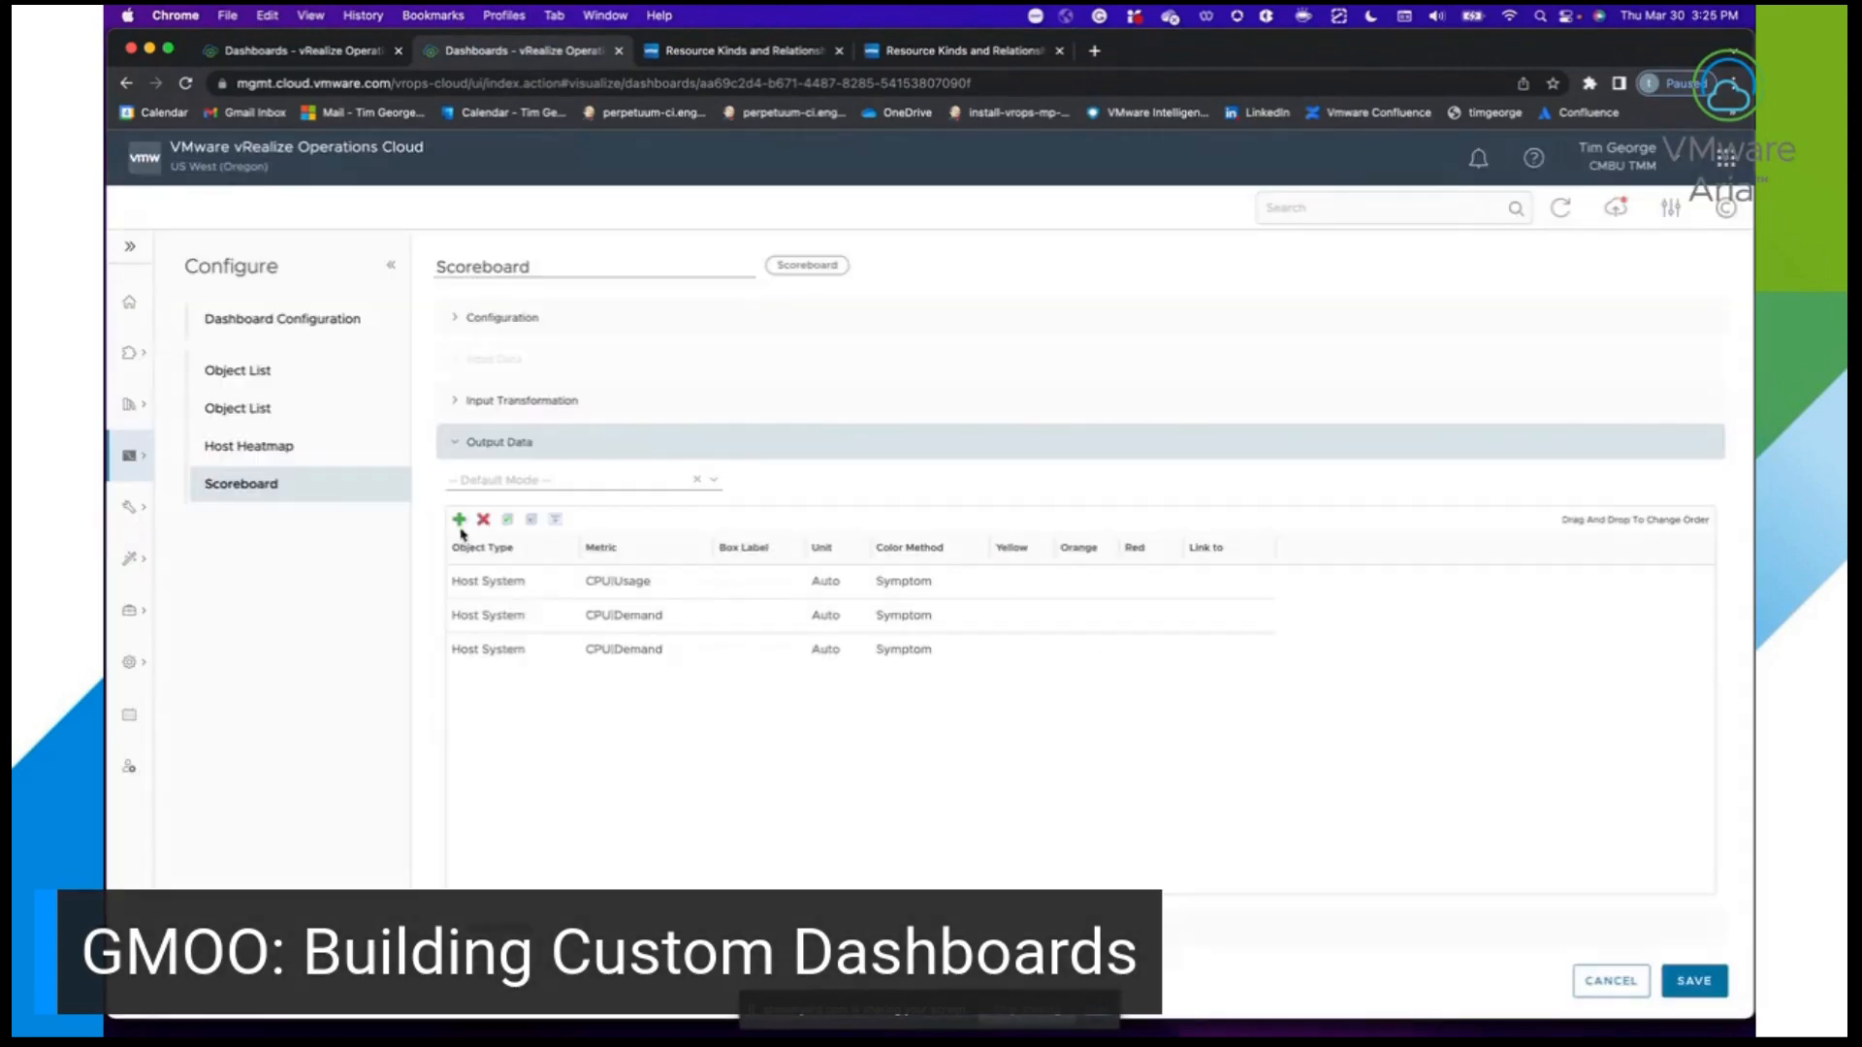
Add the Host System's Memory Usage (%) metric to the Scoreboard's output data.
click(456, 519)
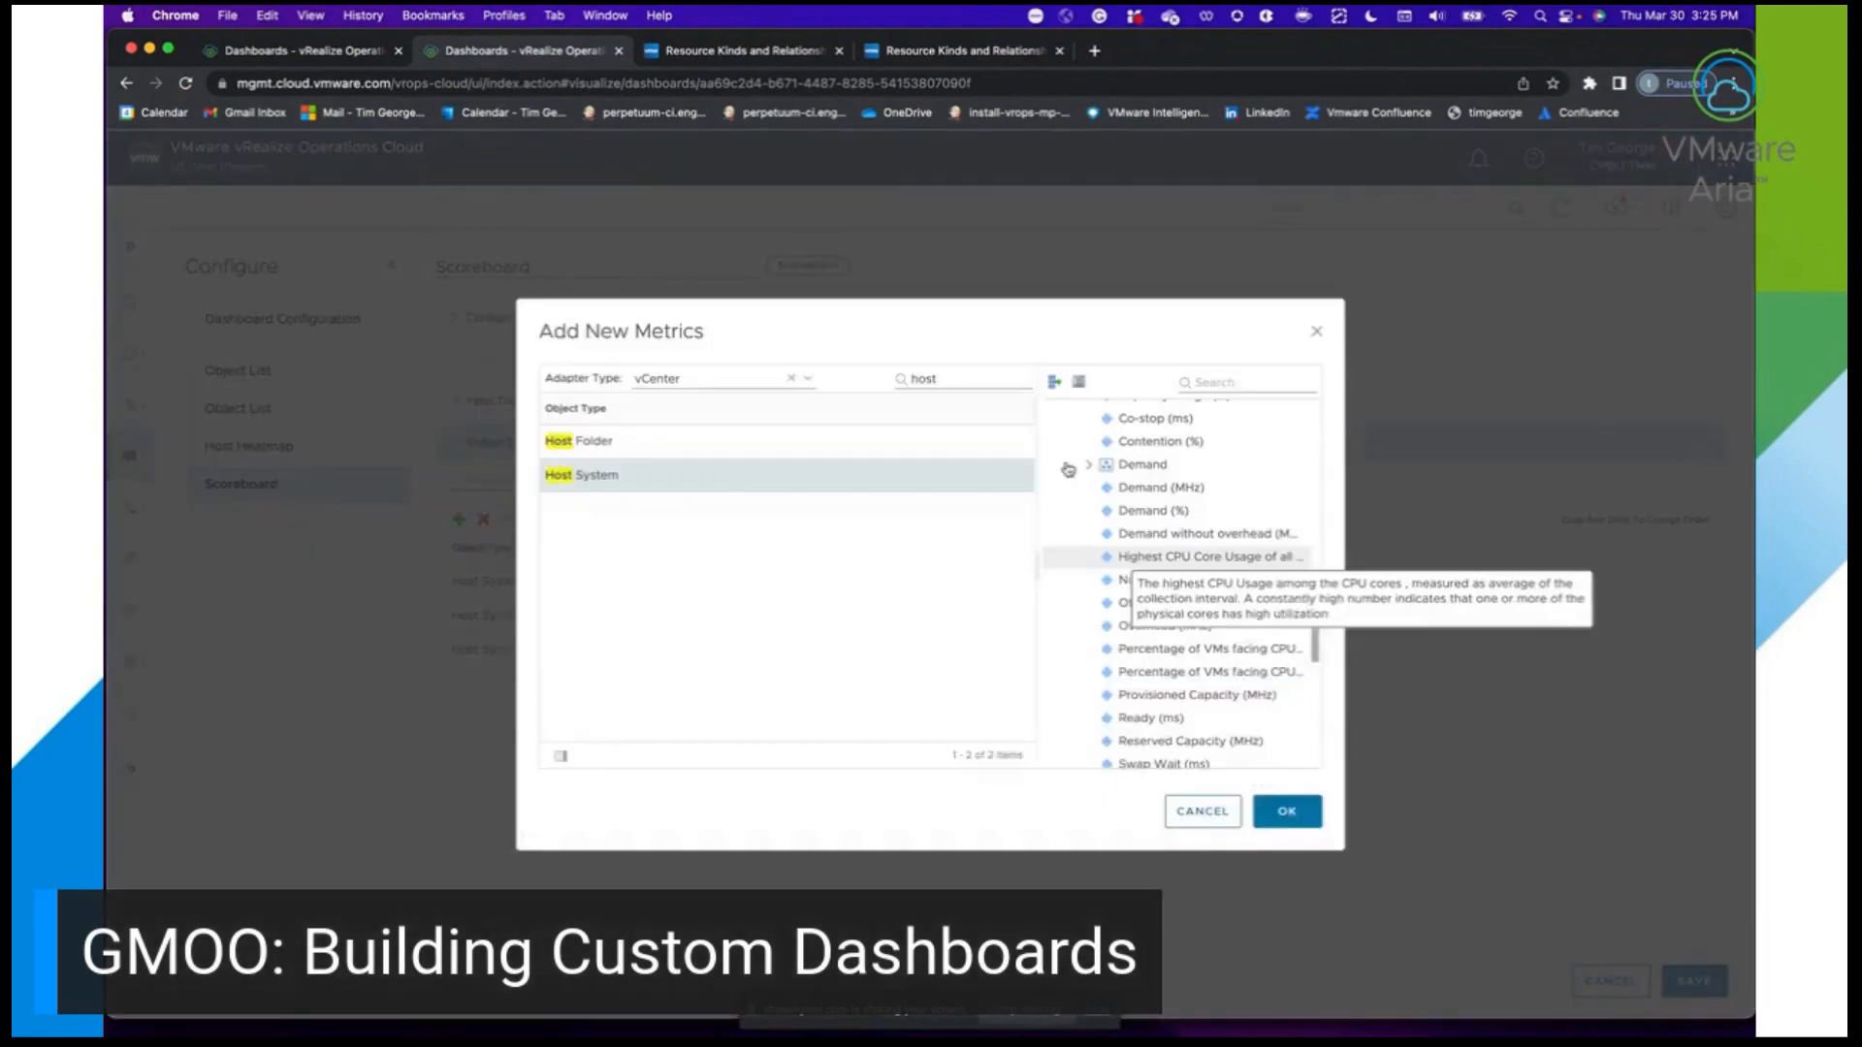
scroll(1063, 533, up, 10)
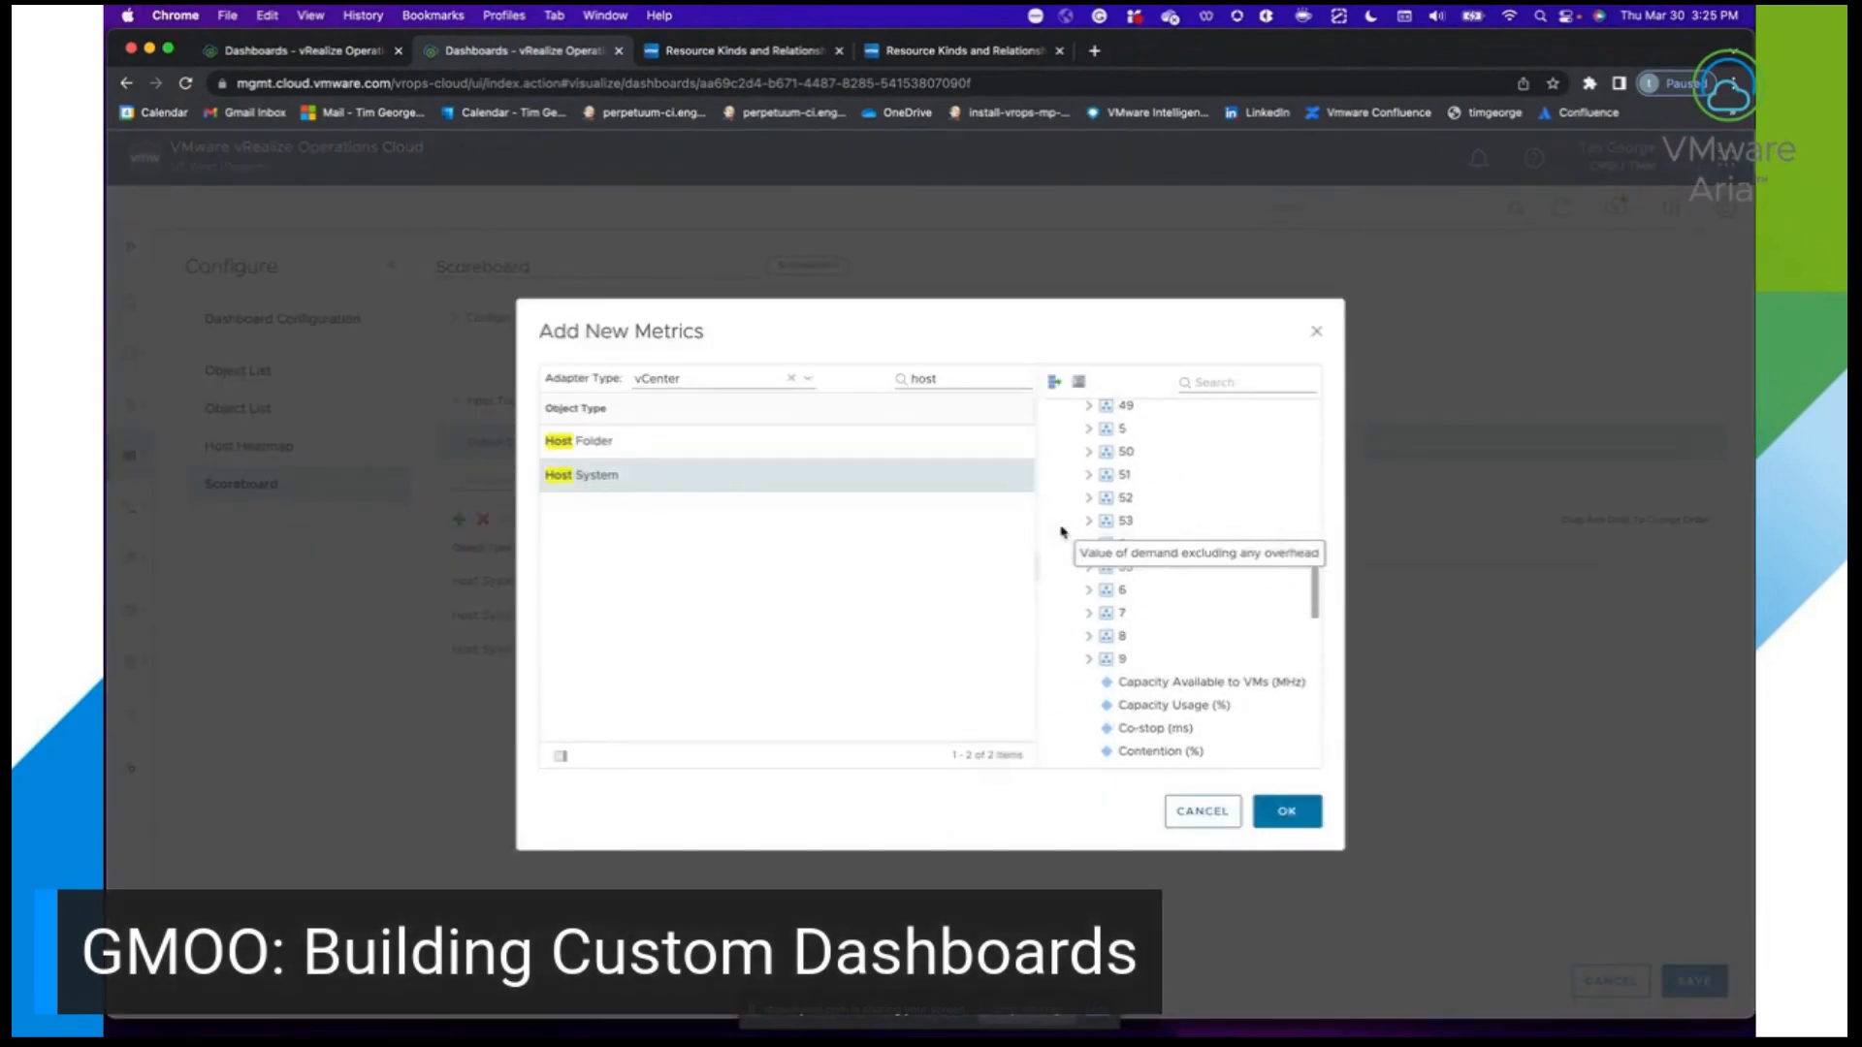
scroll(1066, 426, up, 10)
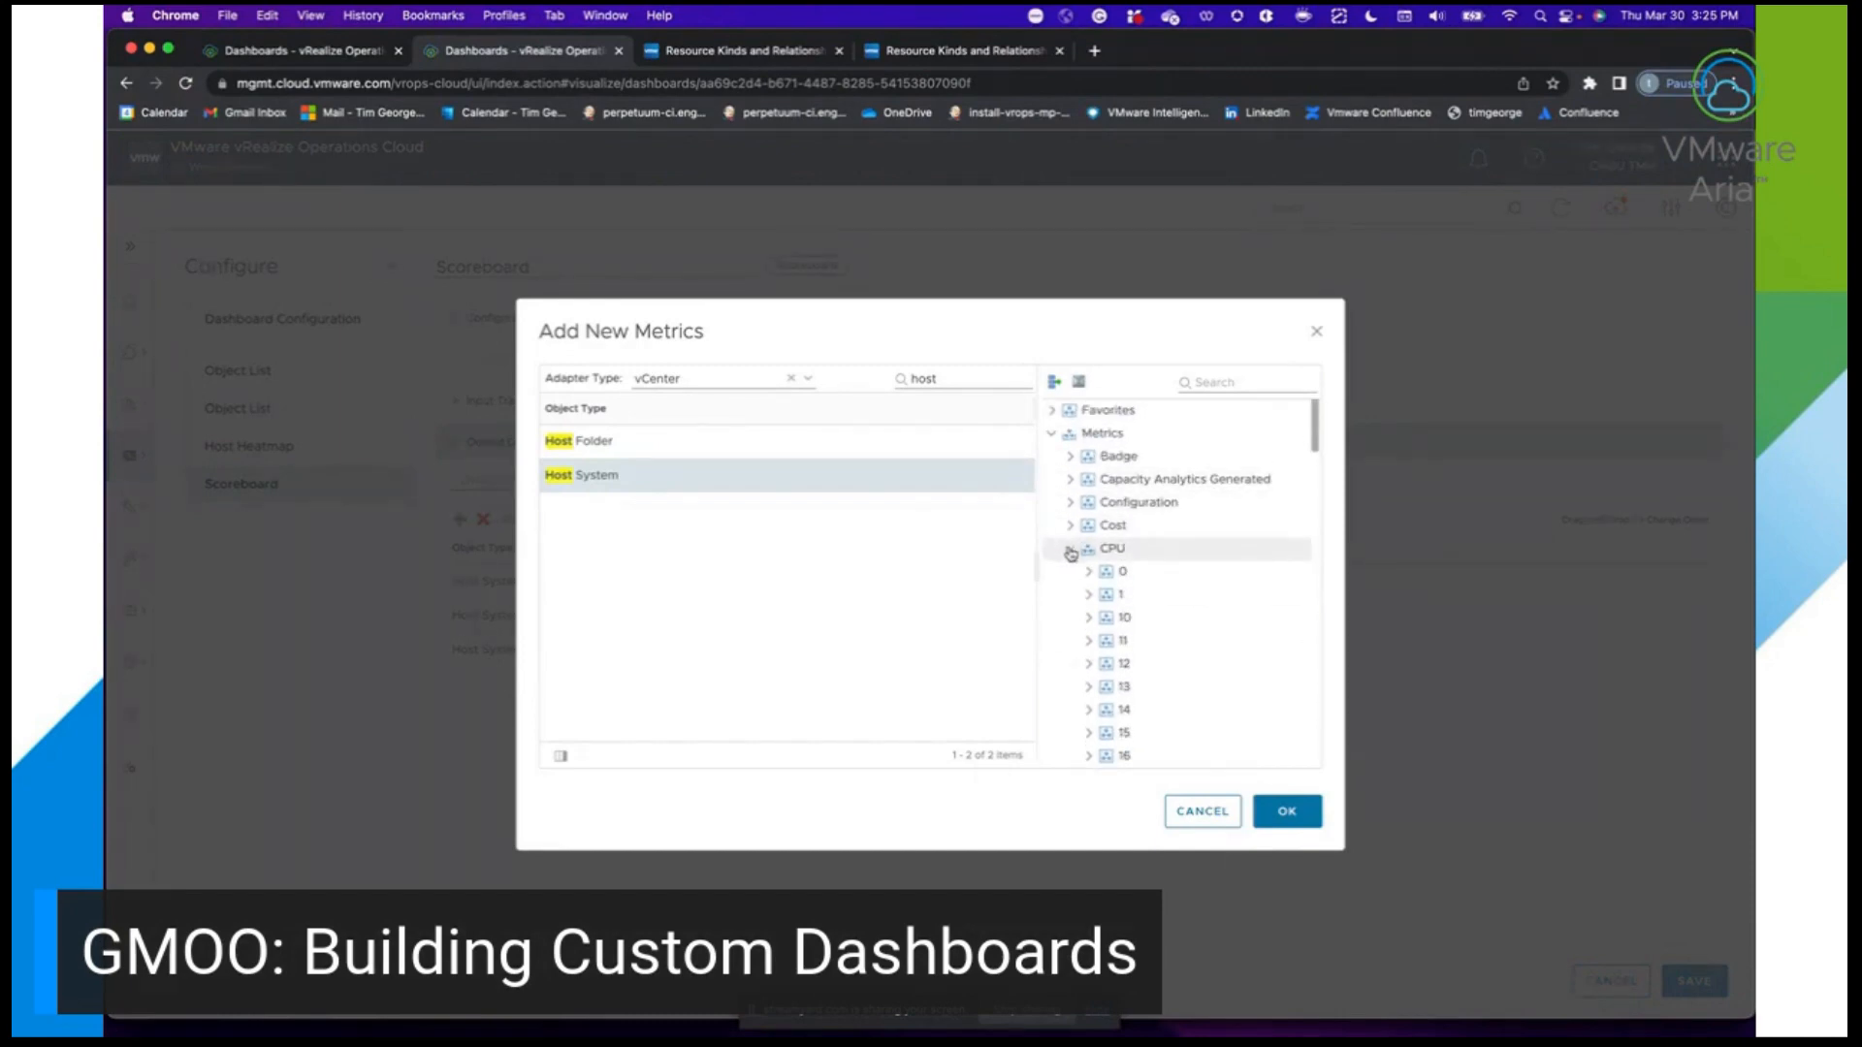
click(1069, 549)
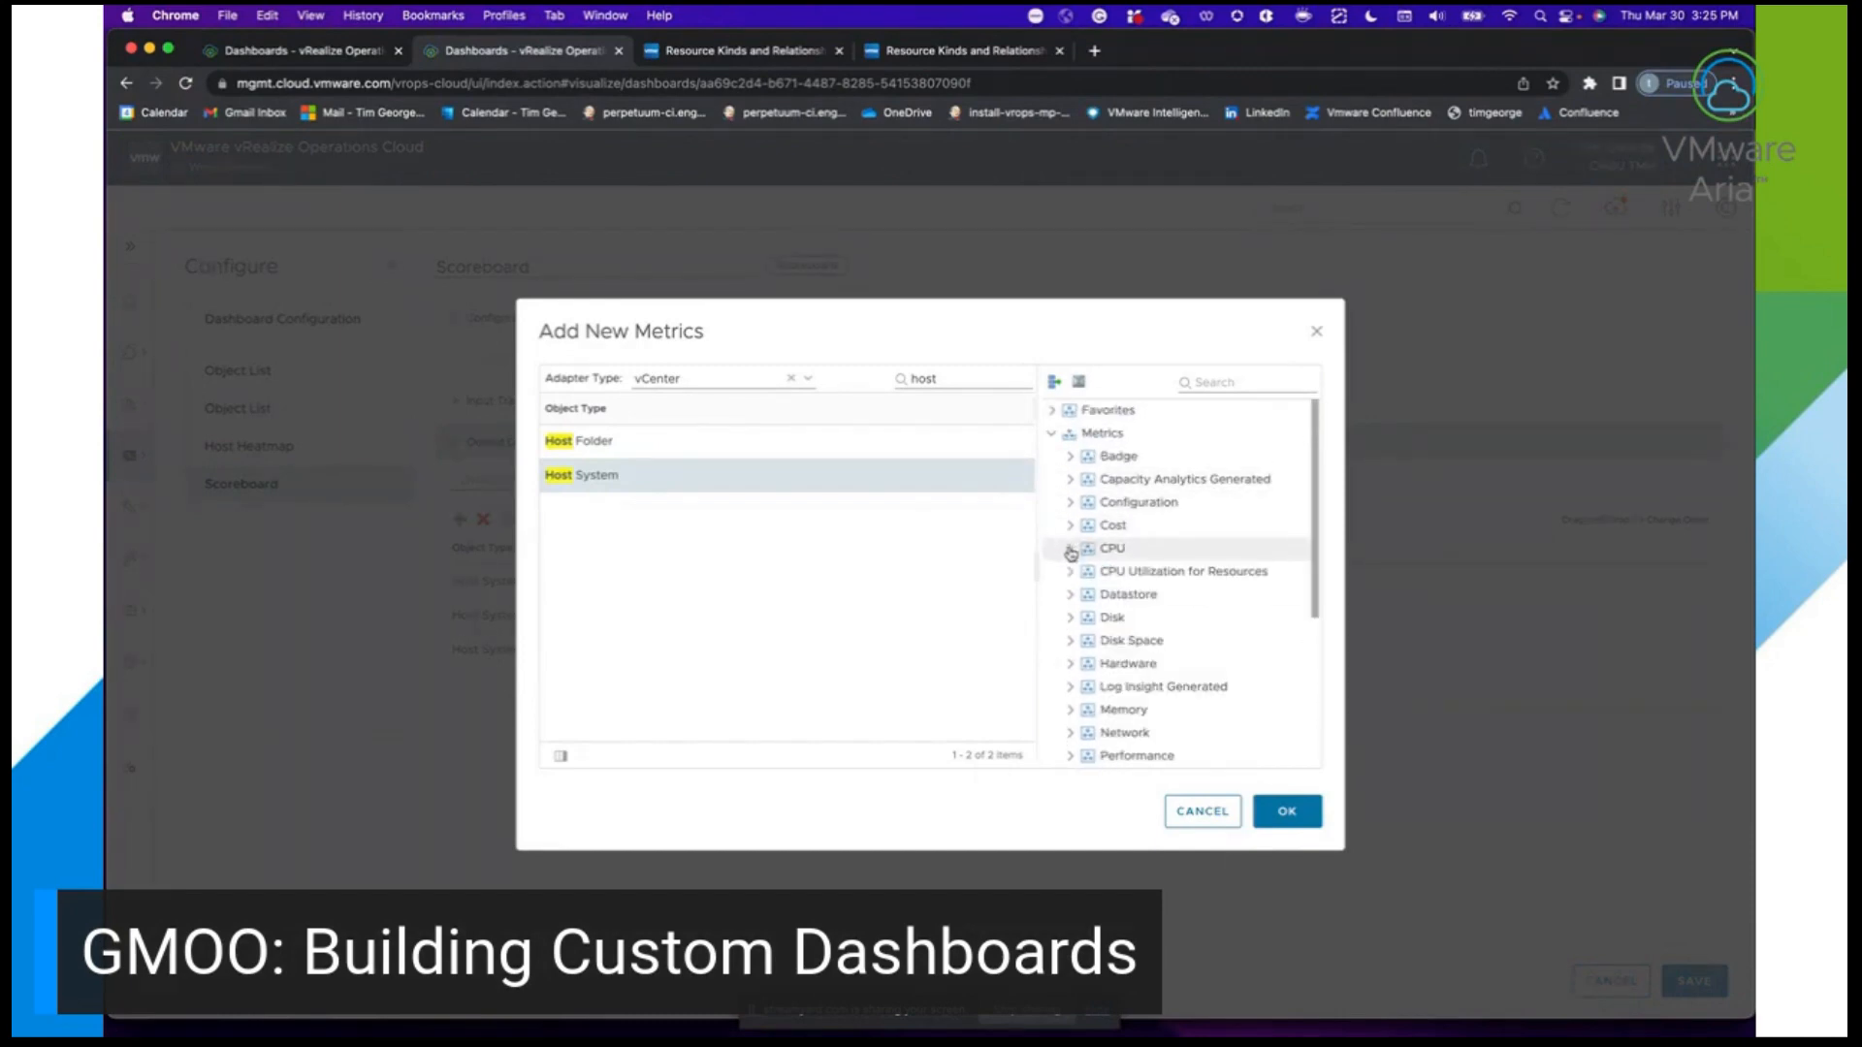
click(1070, 709)
scroll(1185, 675, down, 5)
scroll(1187, 676, down, 3)
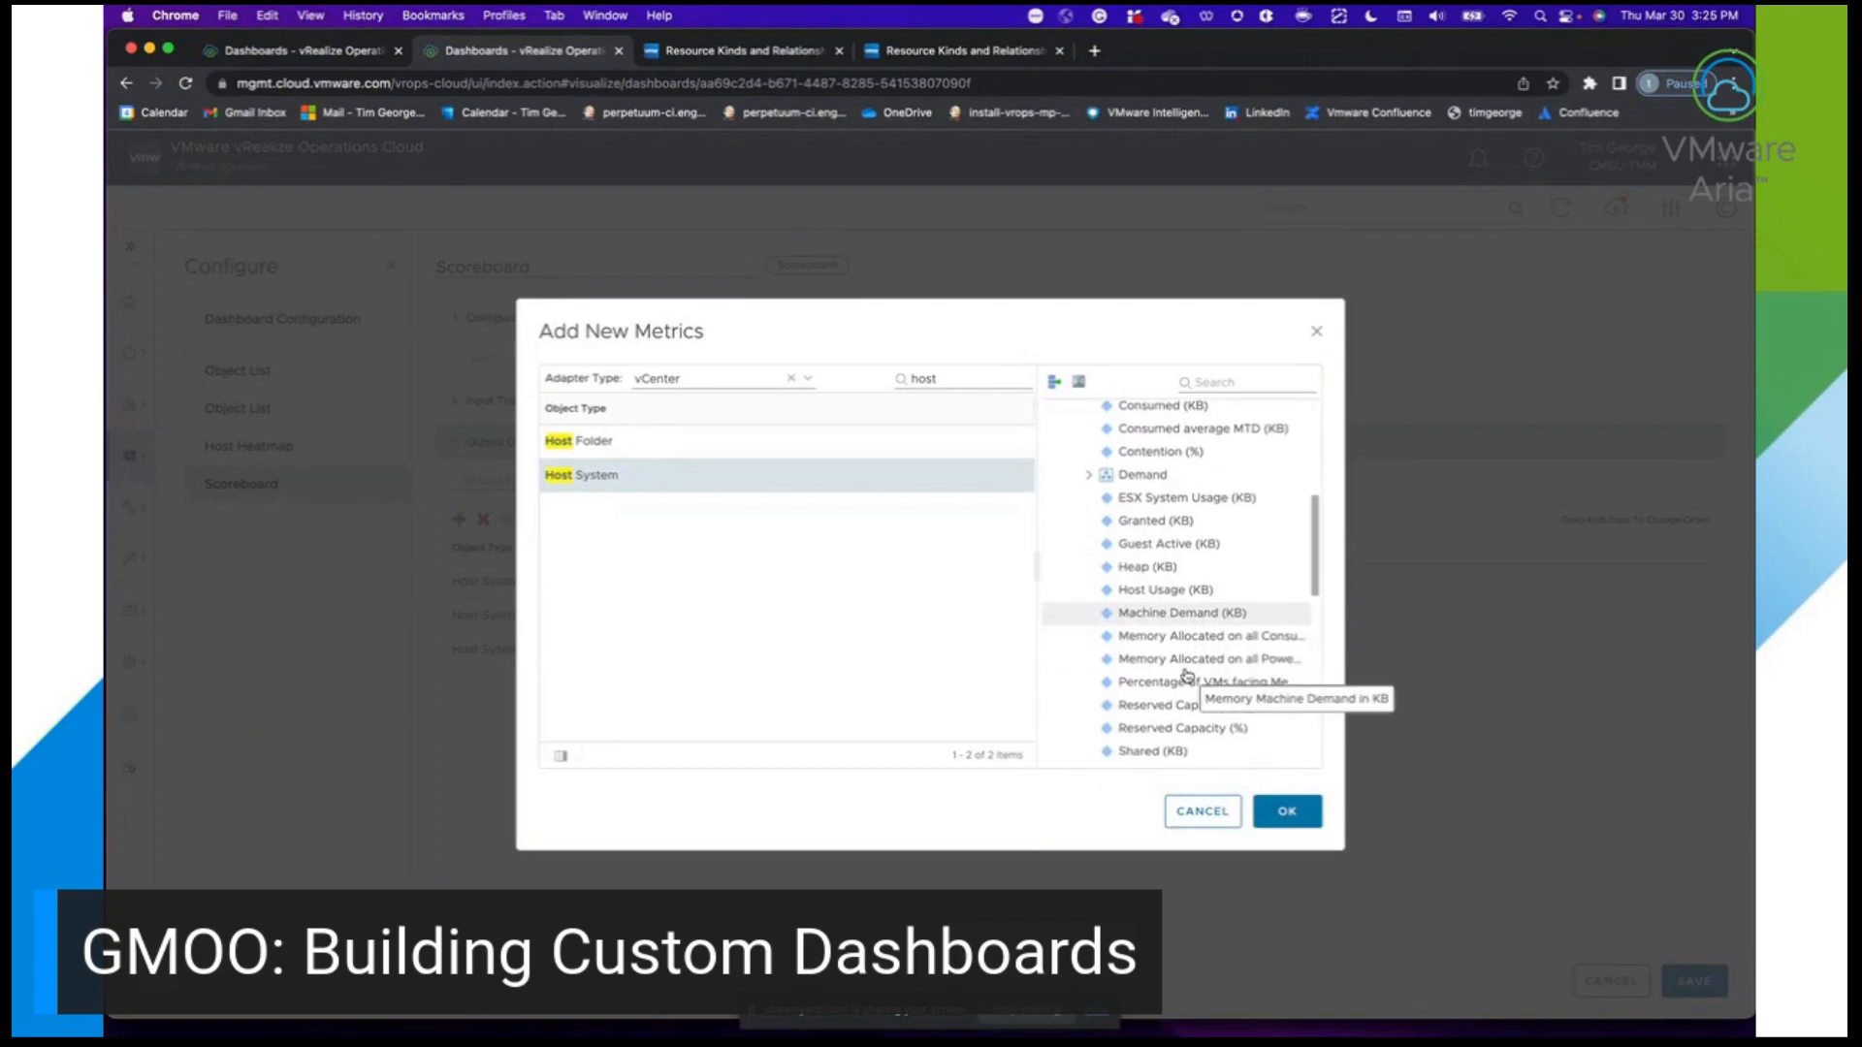
scroll(1187, 676, down, 6)
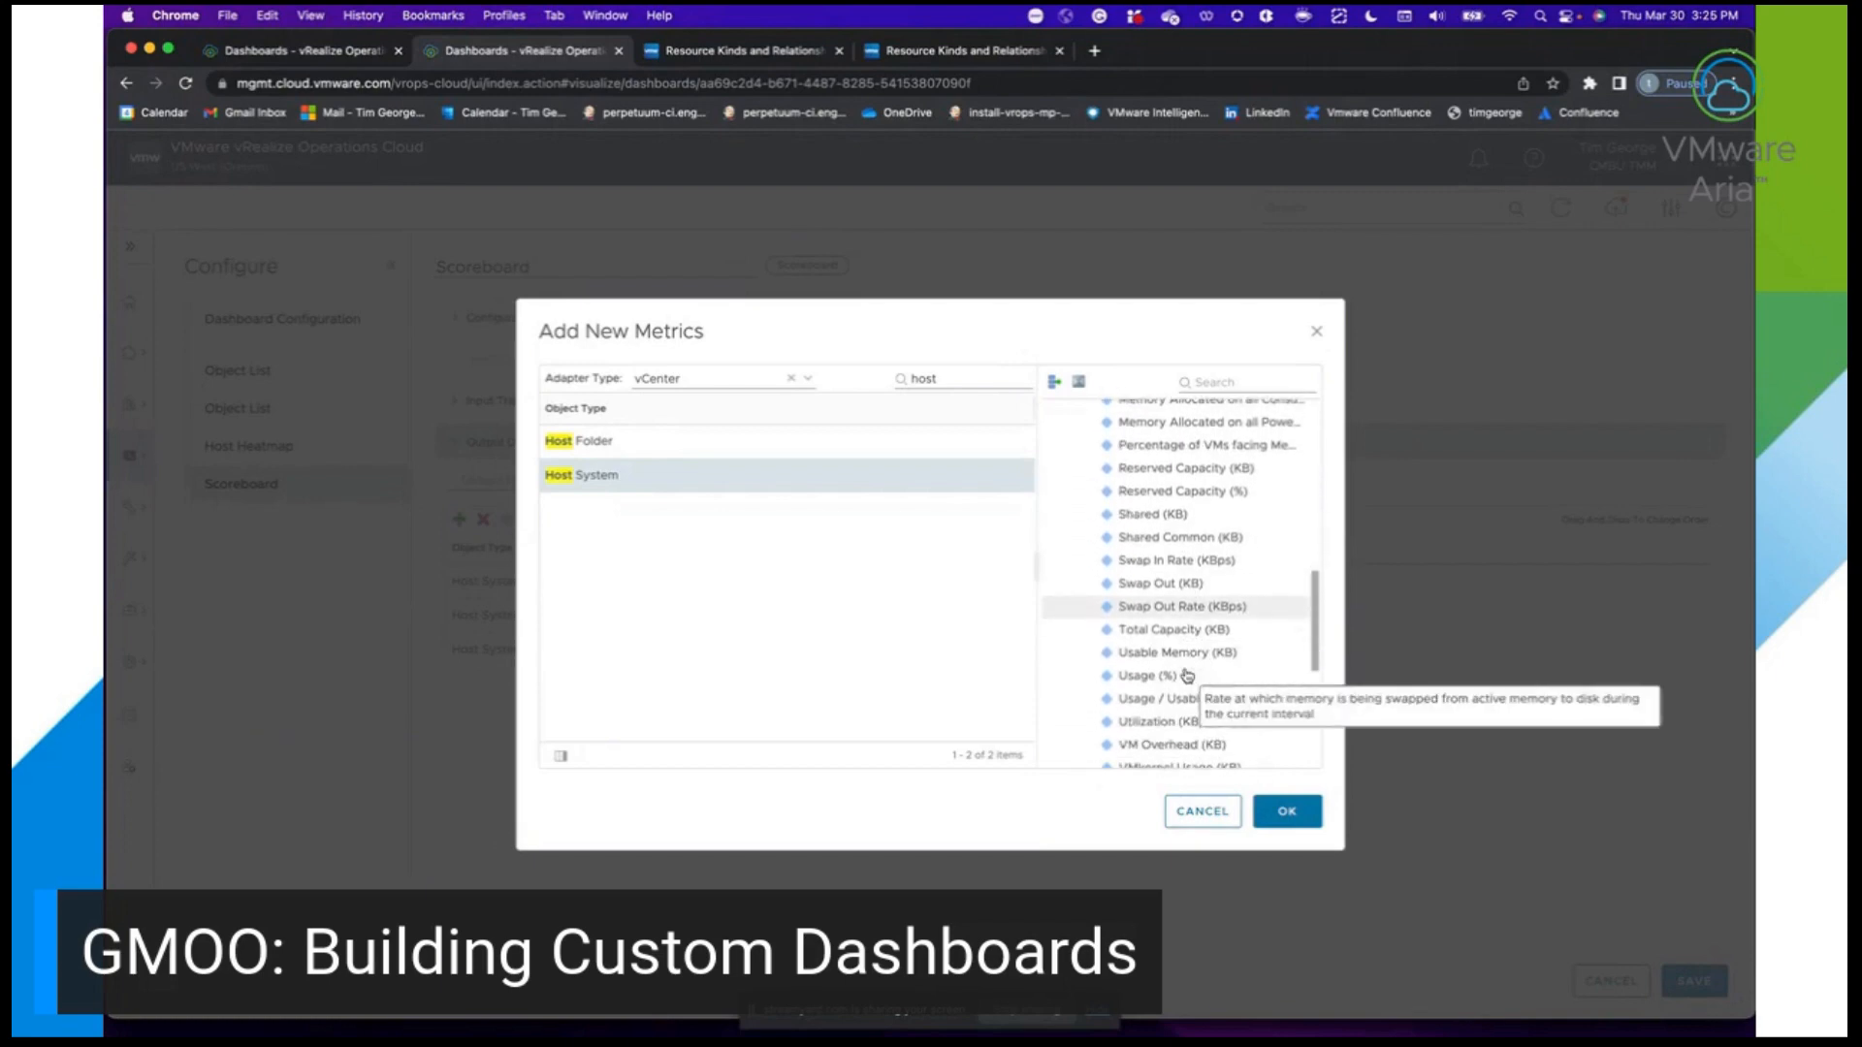
double_click(1143, 673)
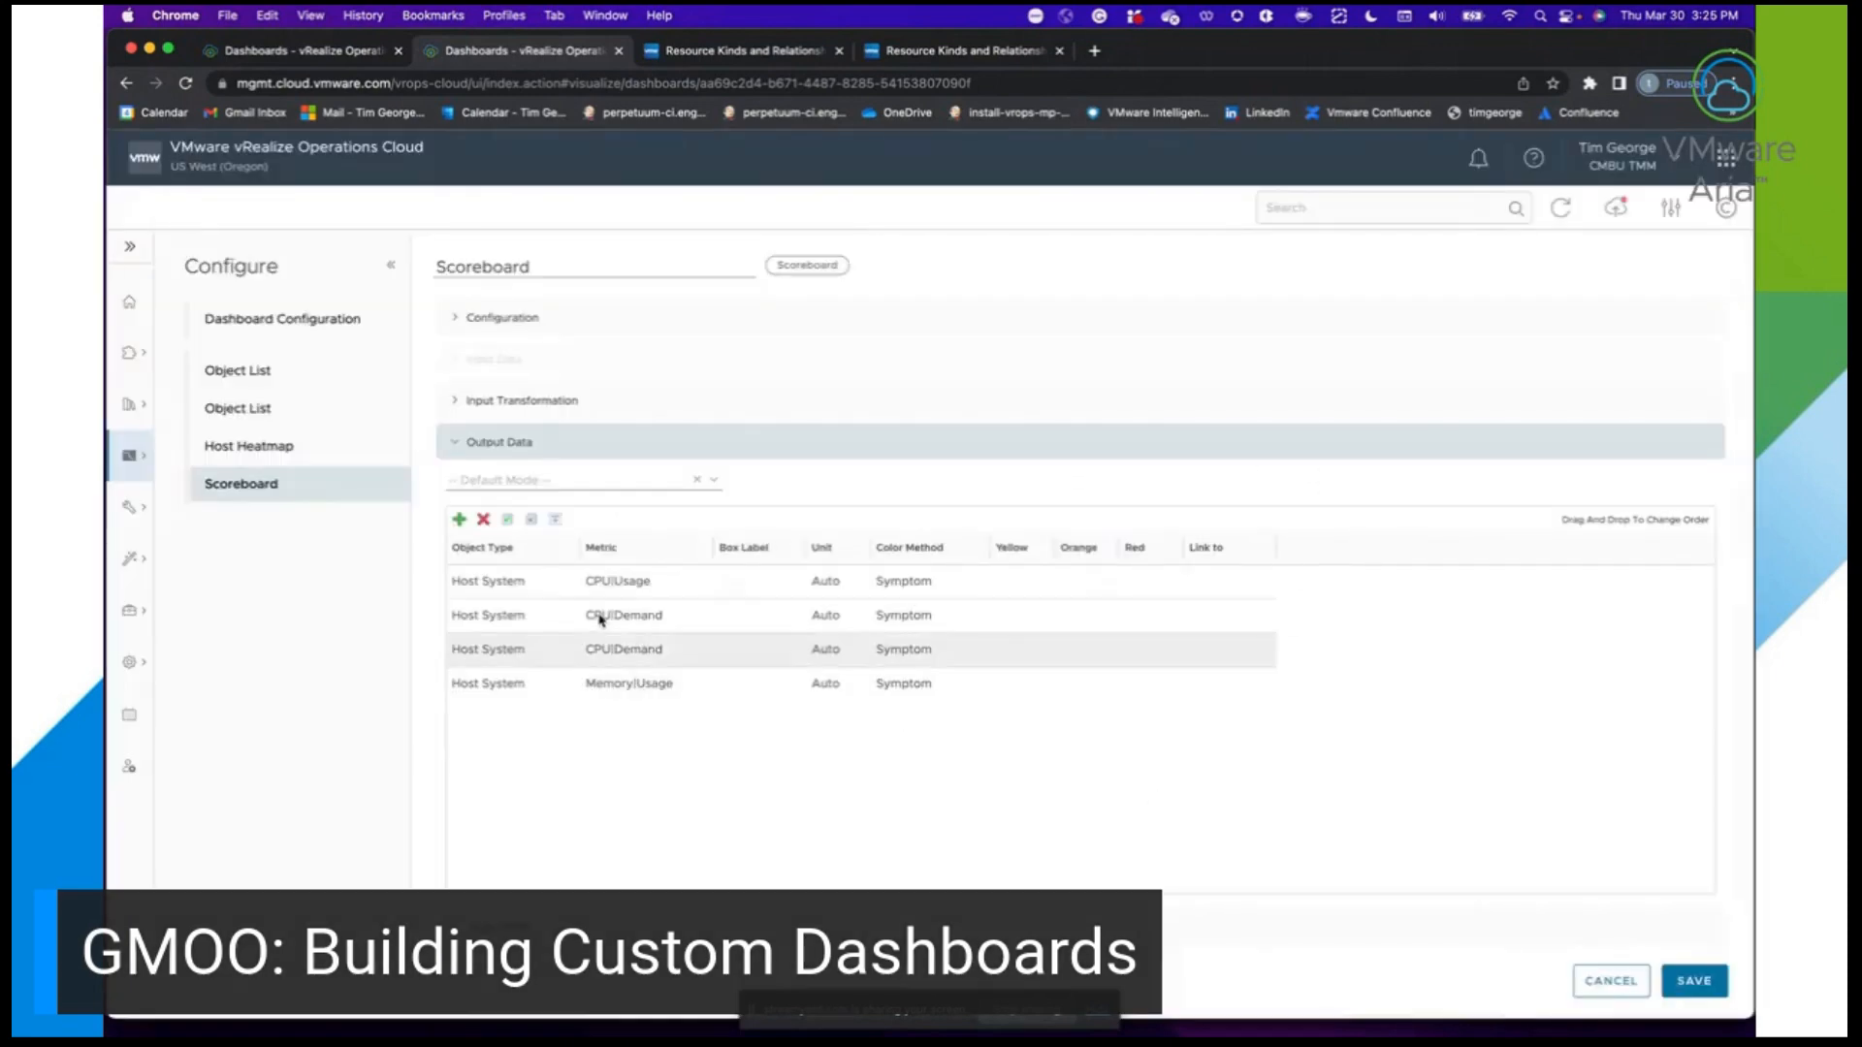
Add the Host System's Memory Swap Out (KB) and Total Capacity (KB) metrics to the output data, and save the Scoreboard configuration.
click(459, 521)
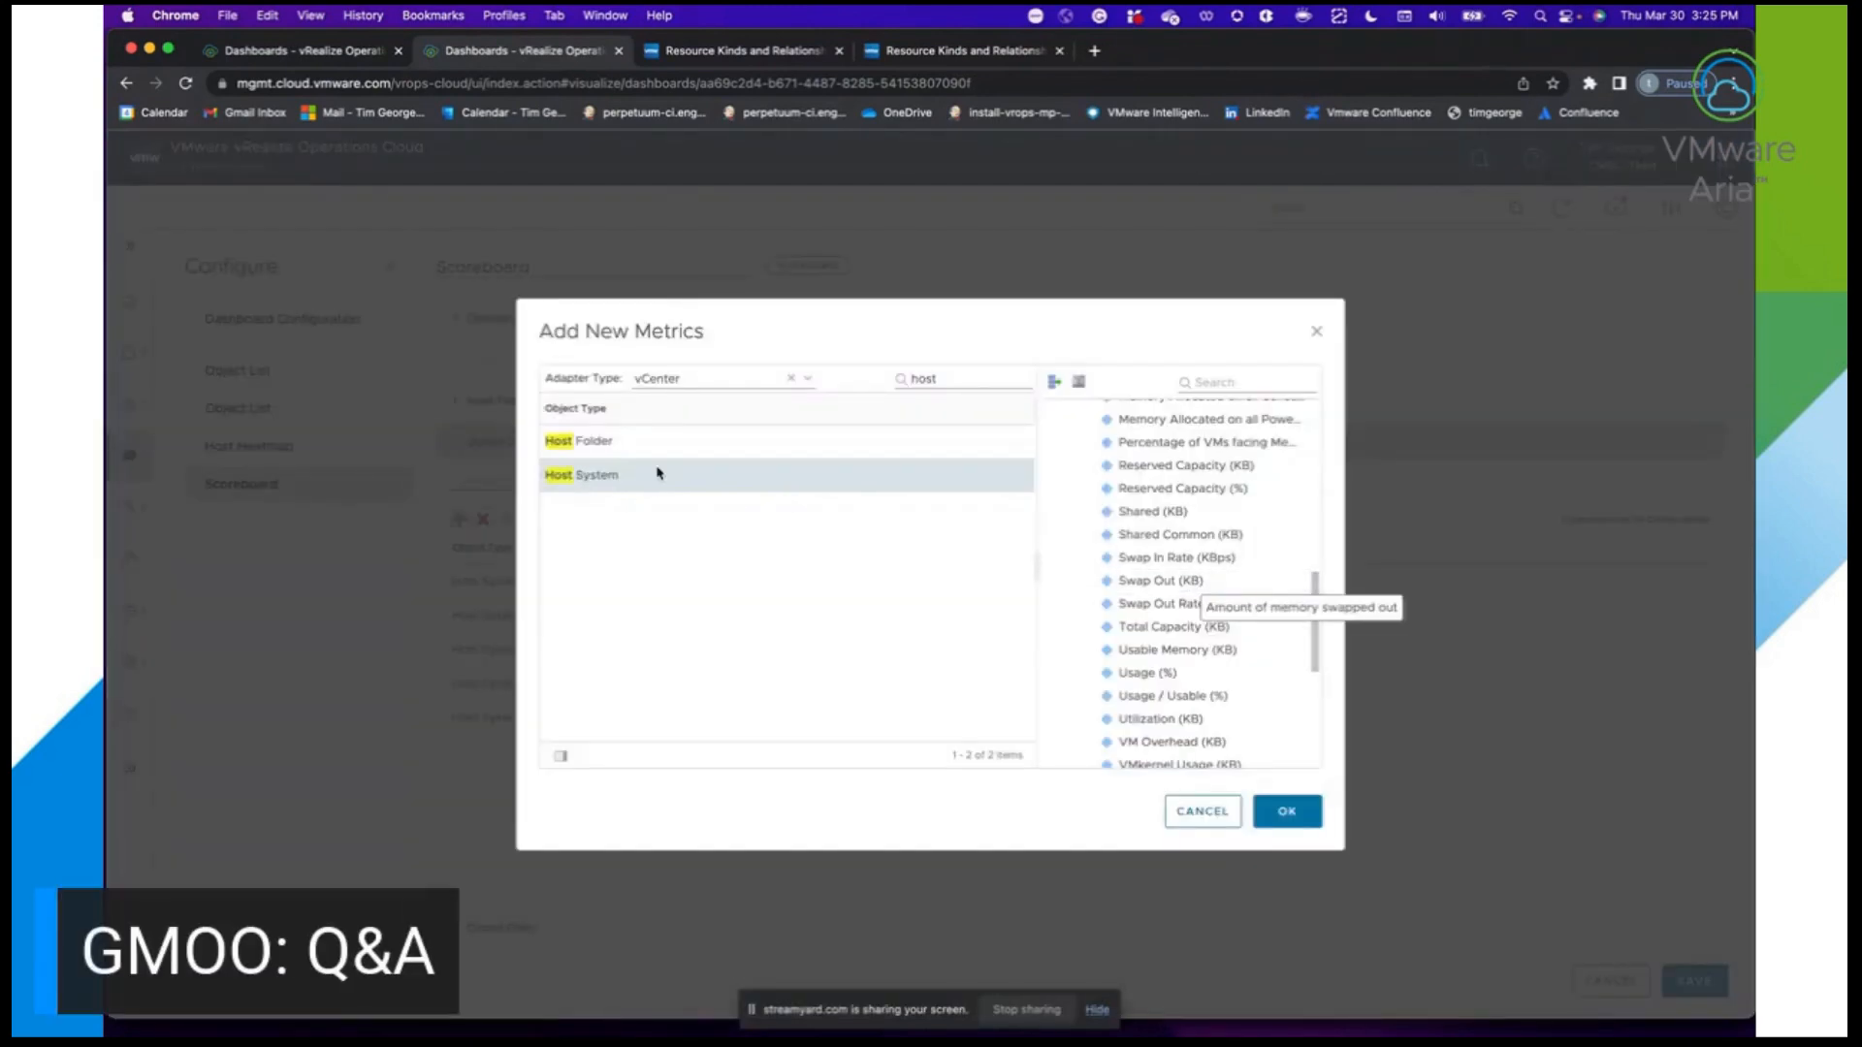
double_click(1161, 580)
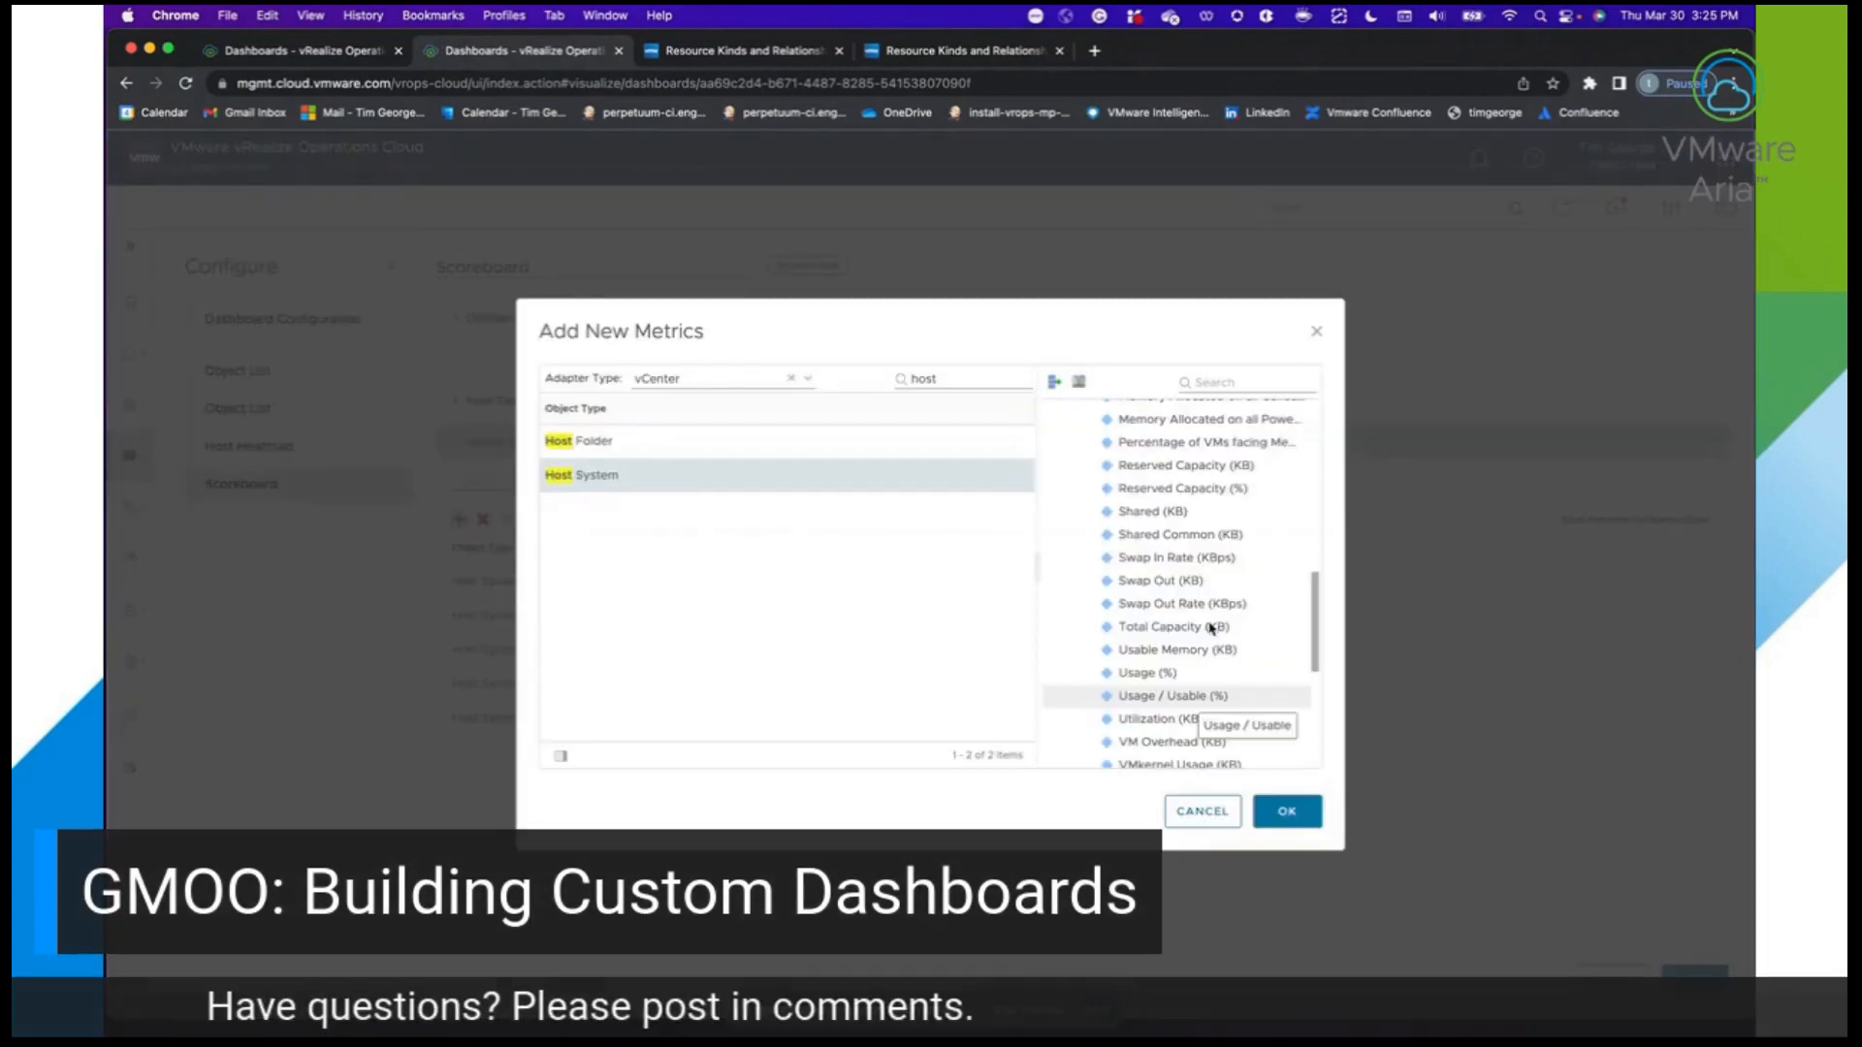
double_click(1206, 631)
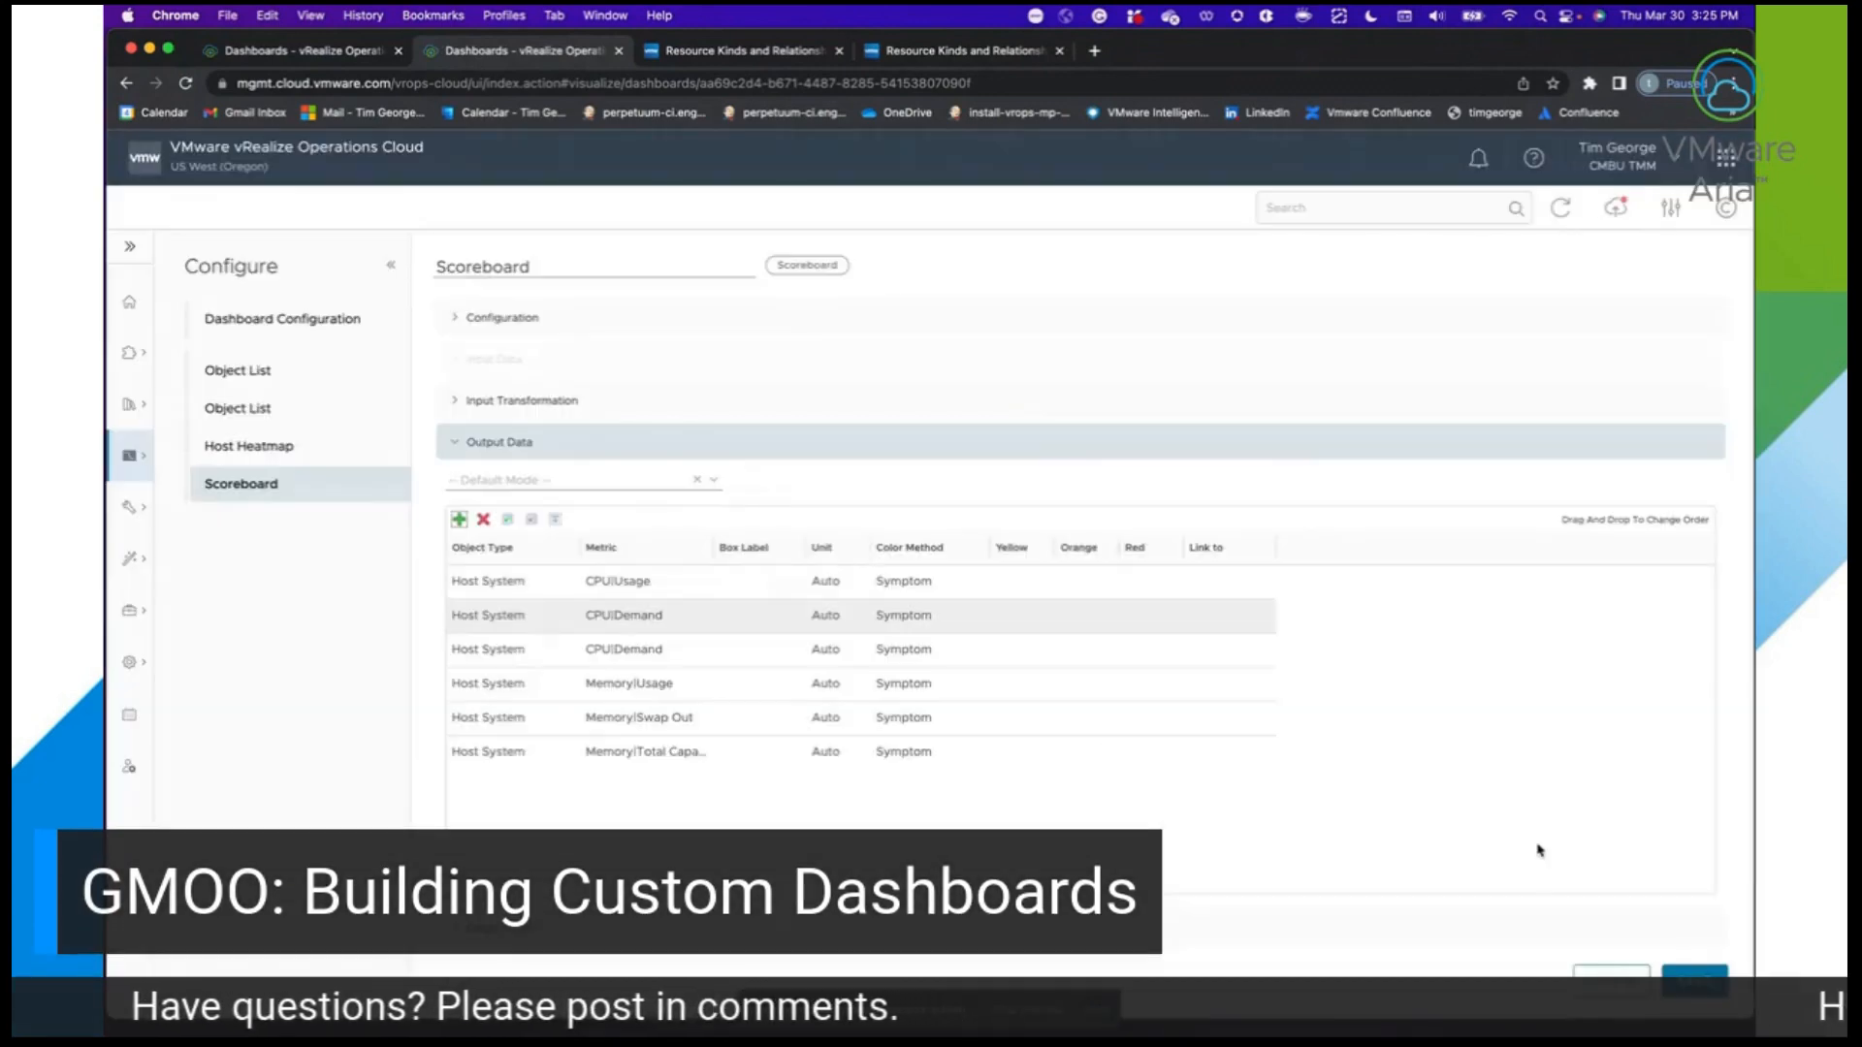
click(1697, 970)
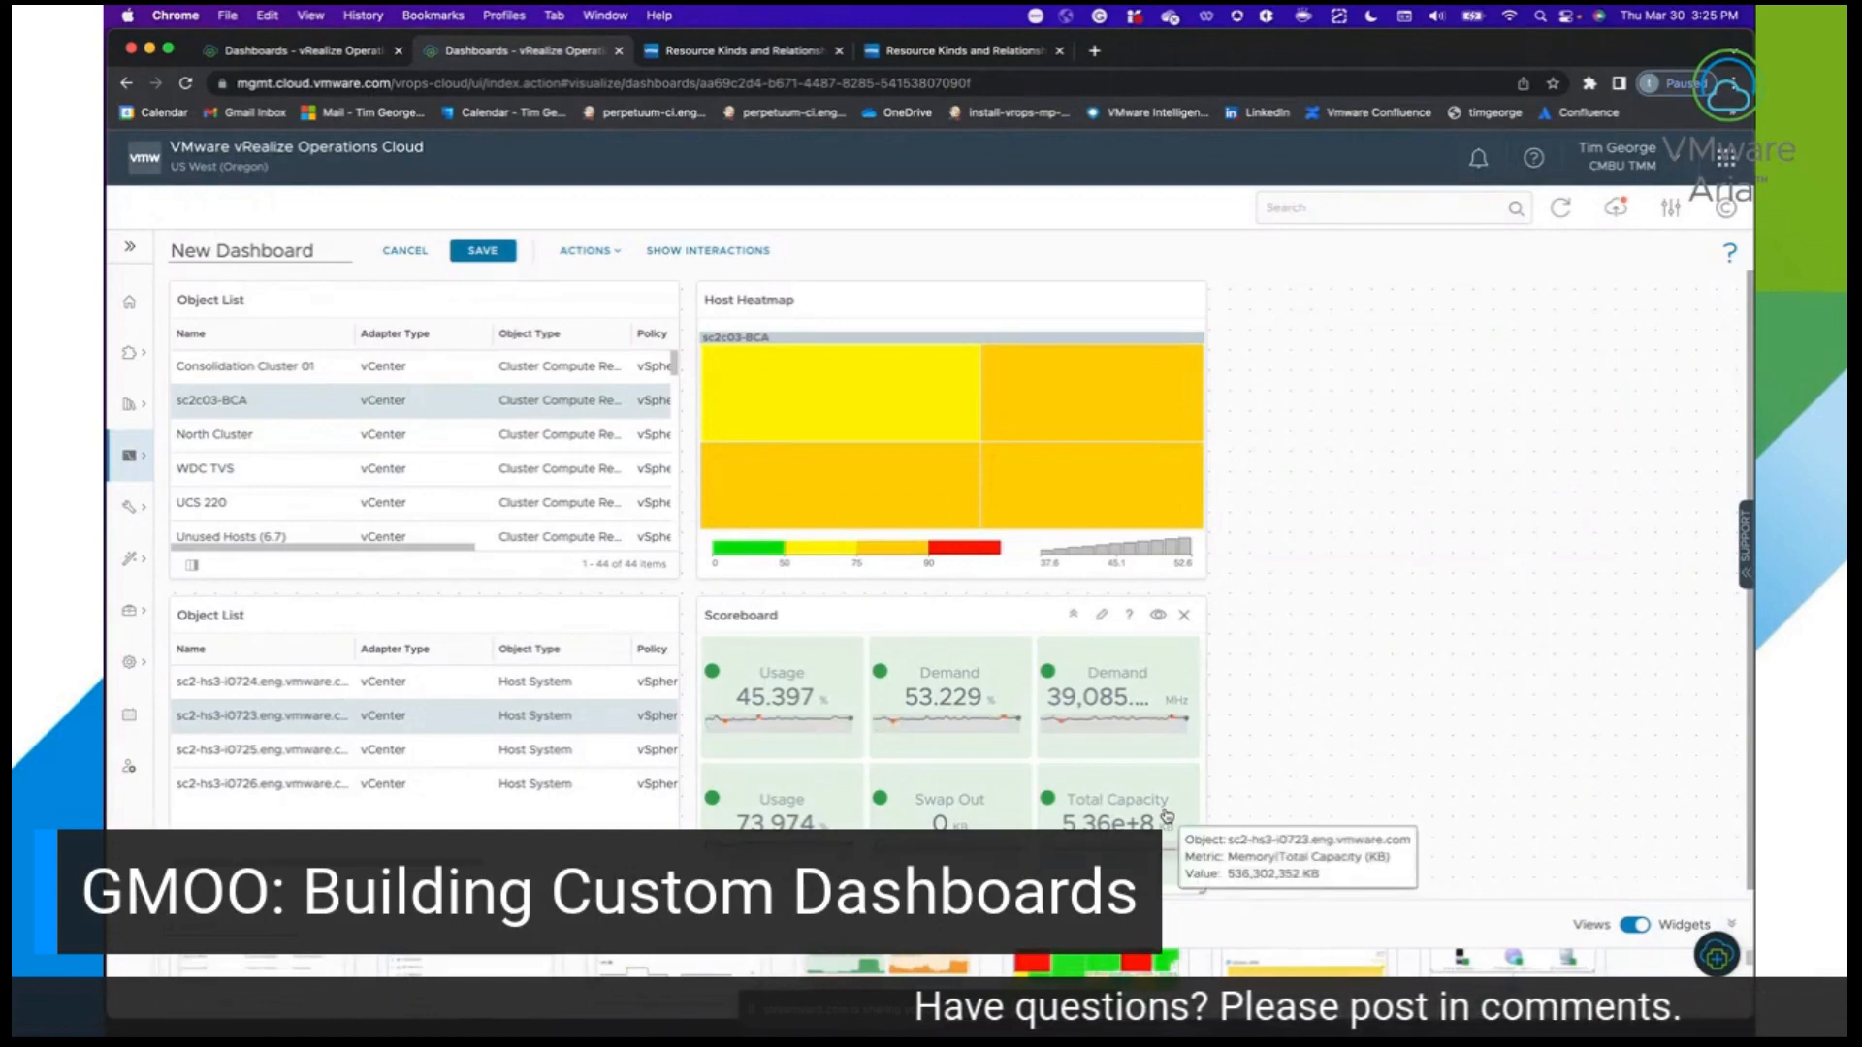
Examine the labels, values and sparklines of the Scoreboard's CPU and memory boxes.
scroll(970, 757, down, 1)
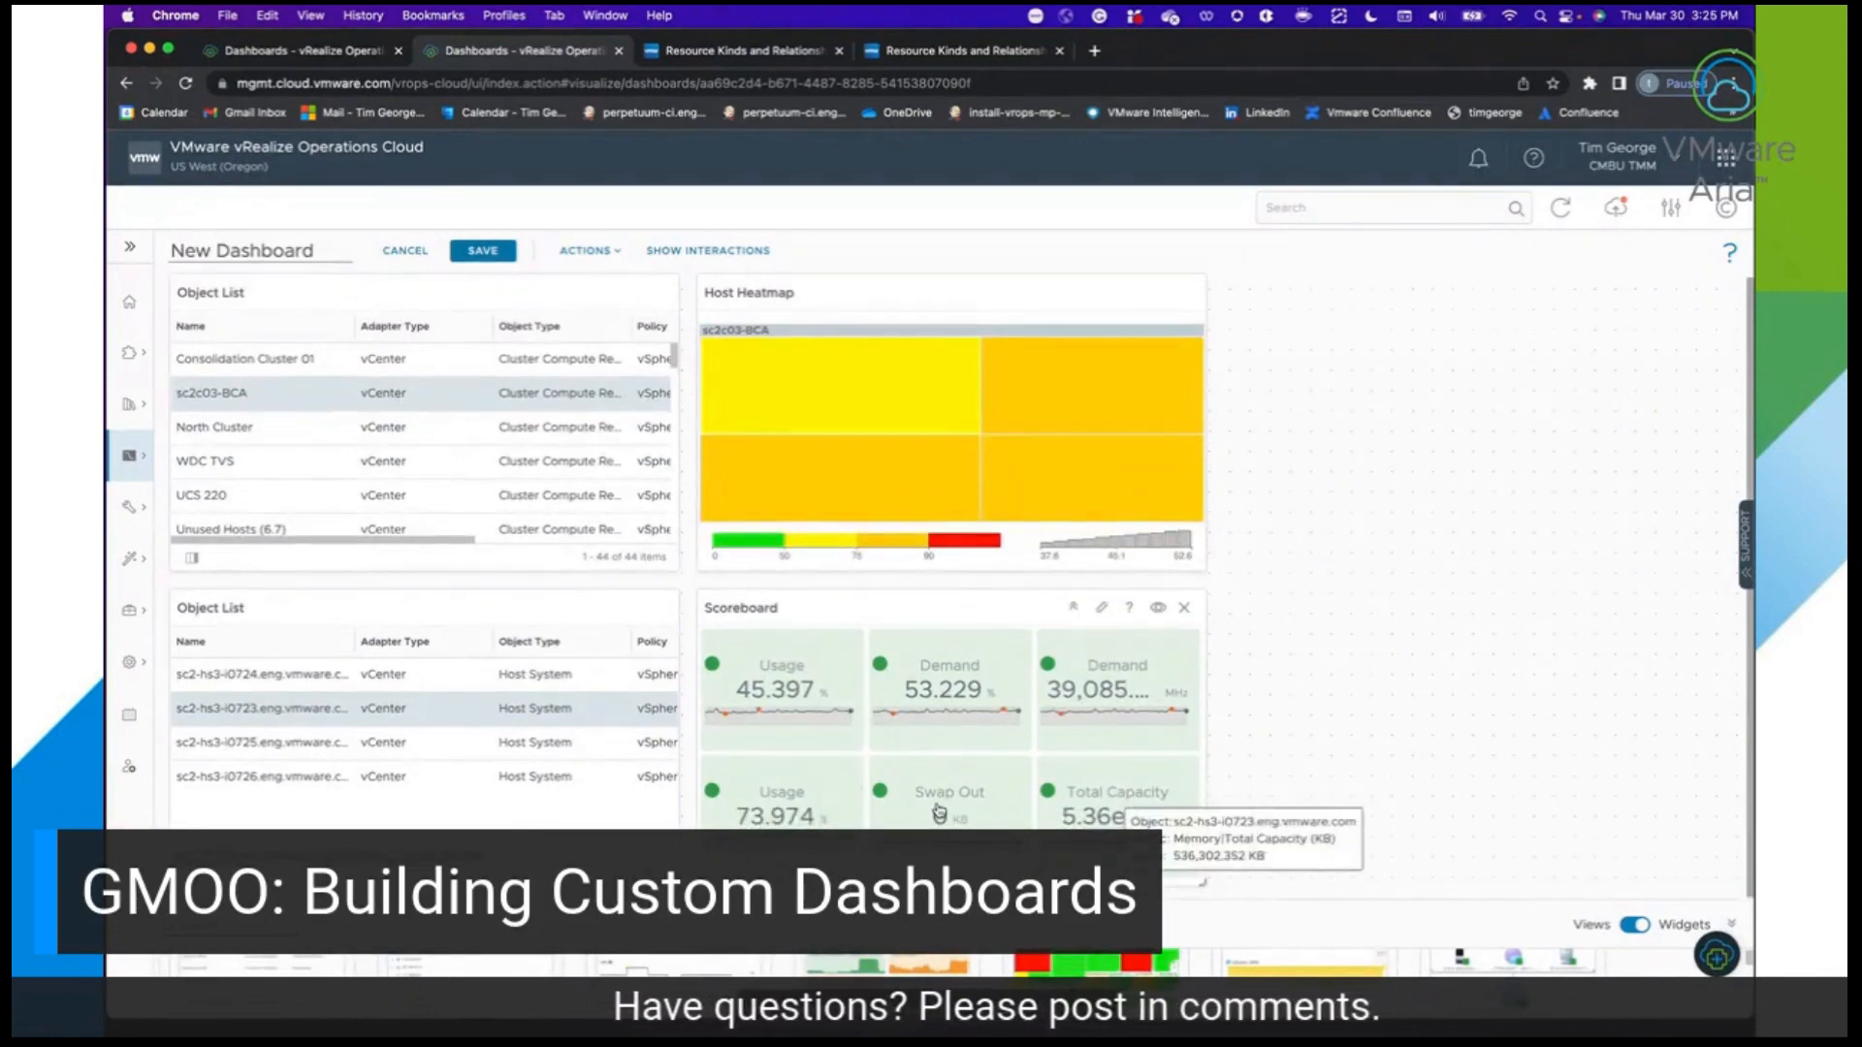
mouse_move(814, 770)
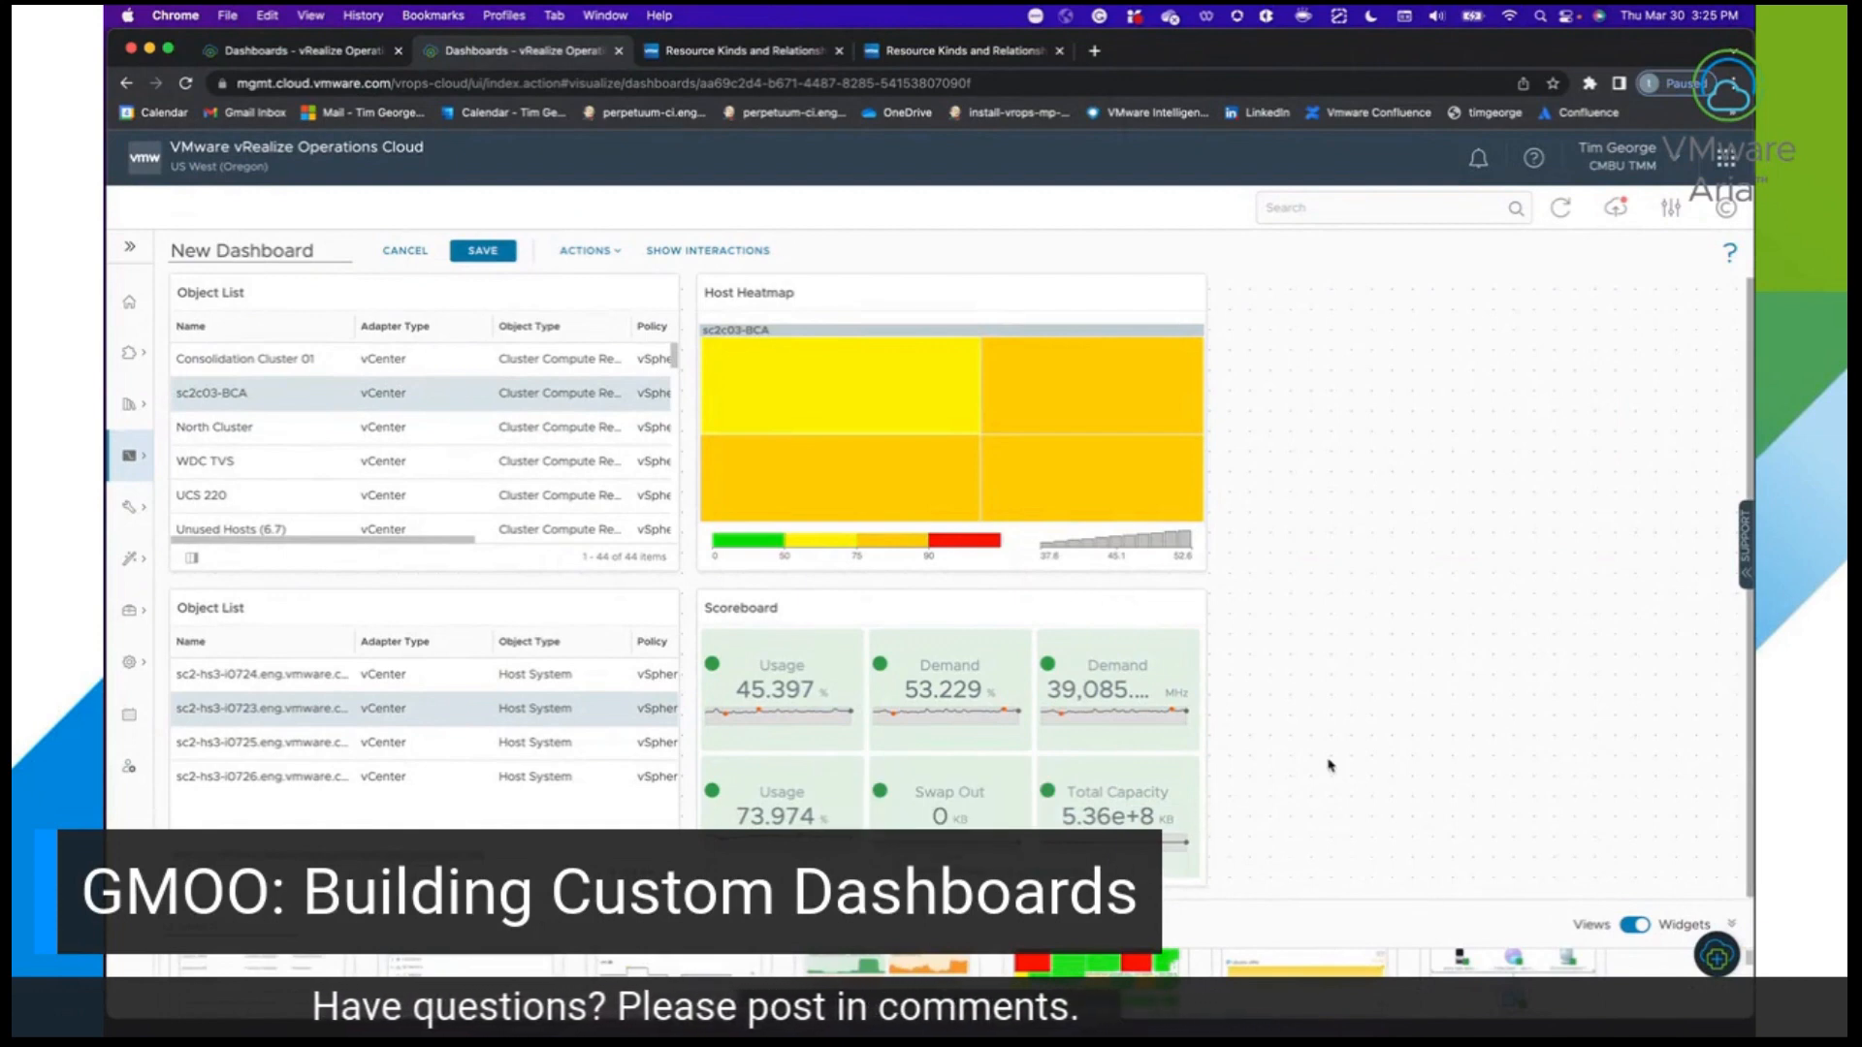
mouse_move(926, 713)
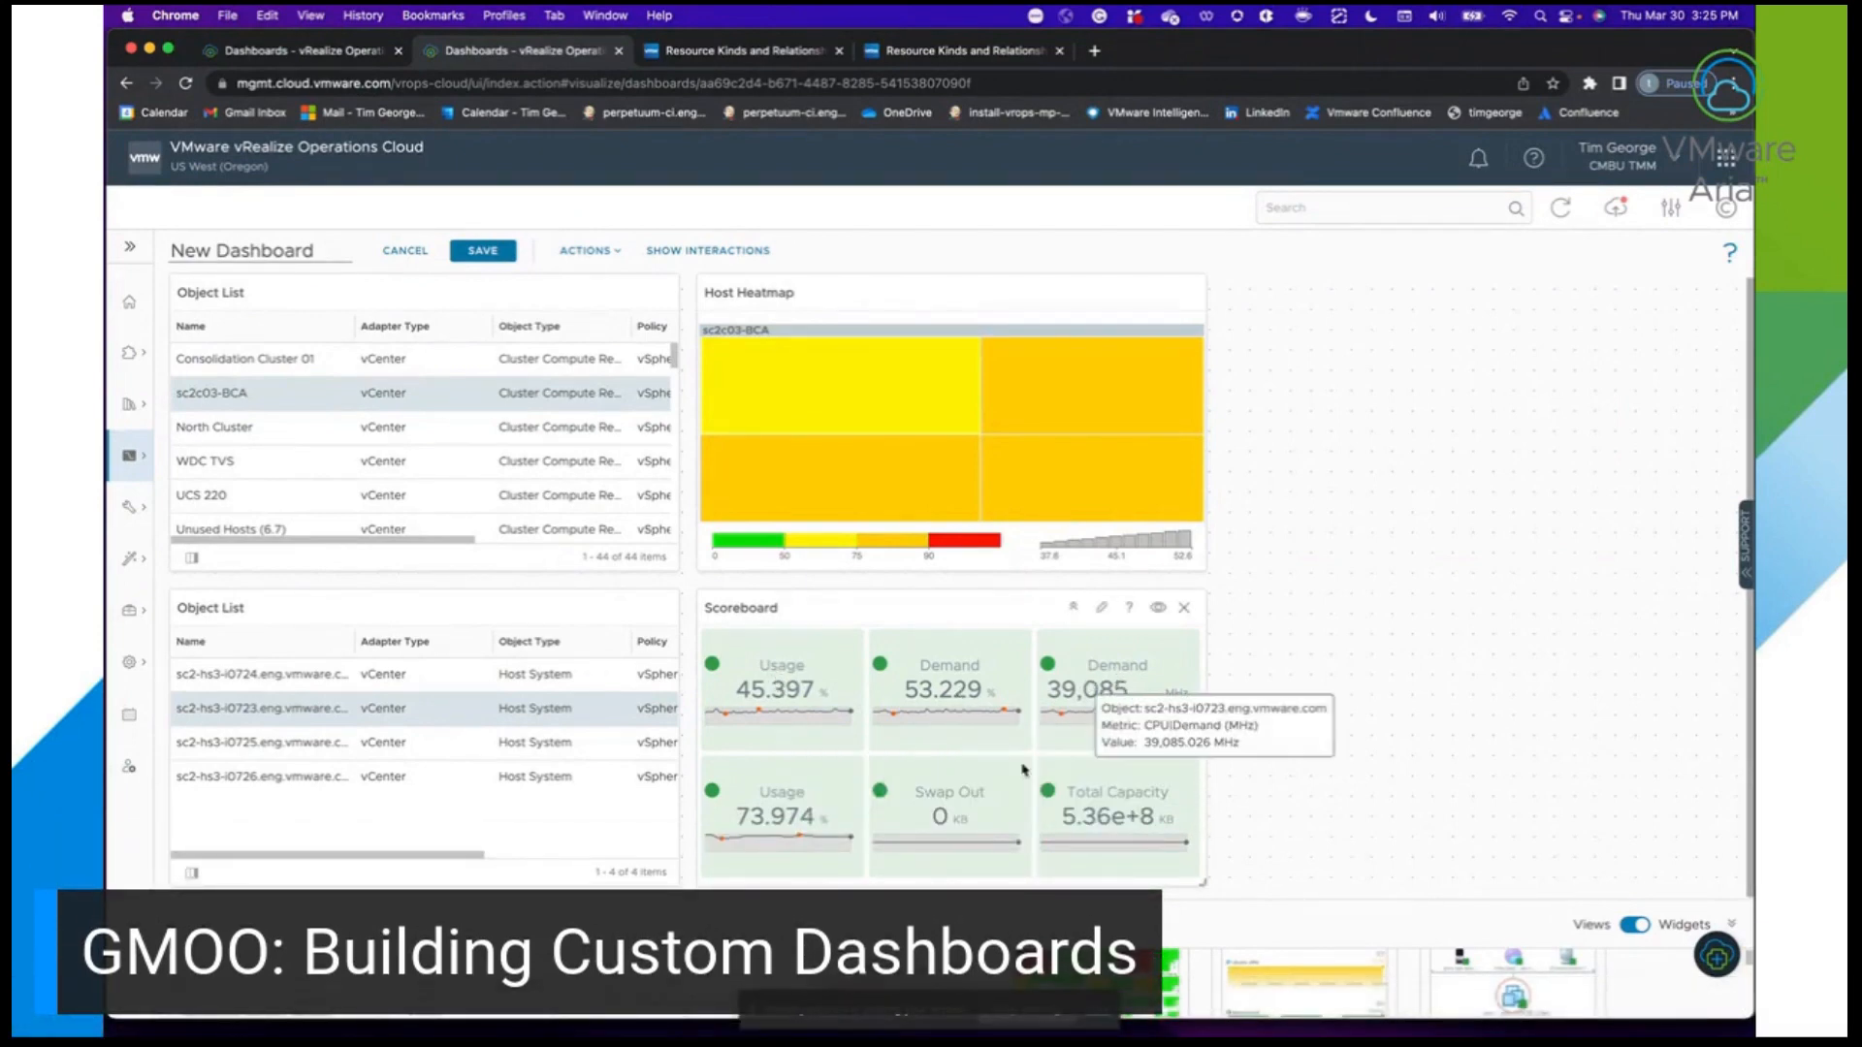
mouse_move(962, 795)
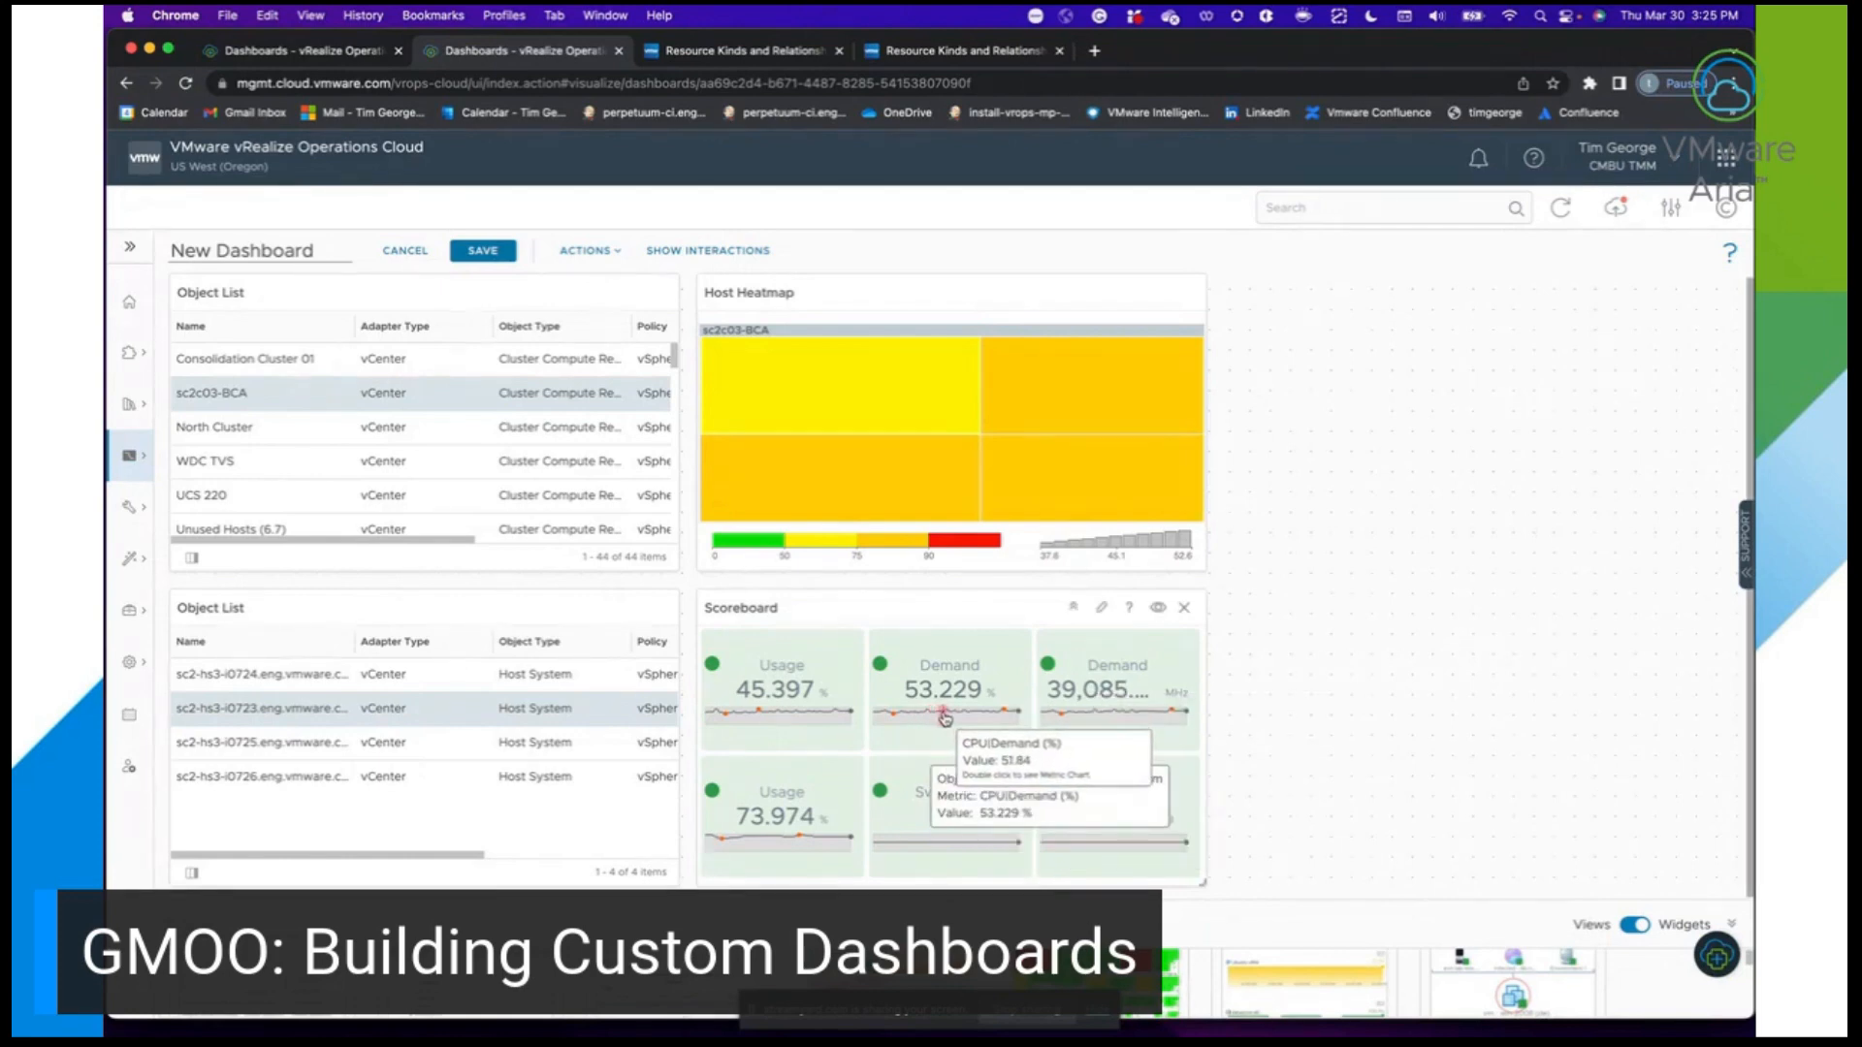
mouse_move(995, 704)
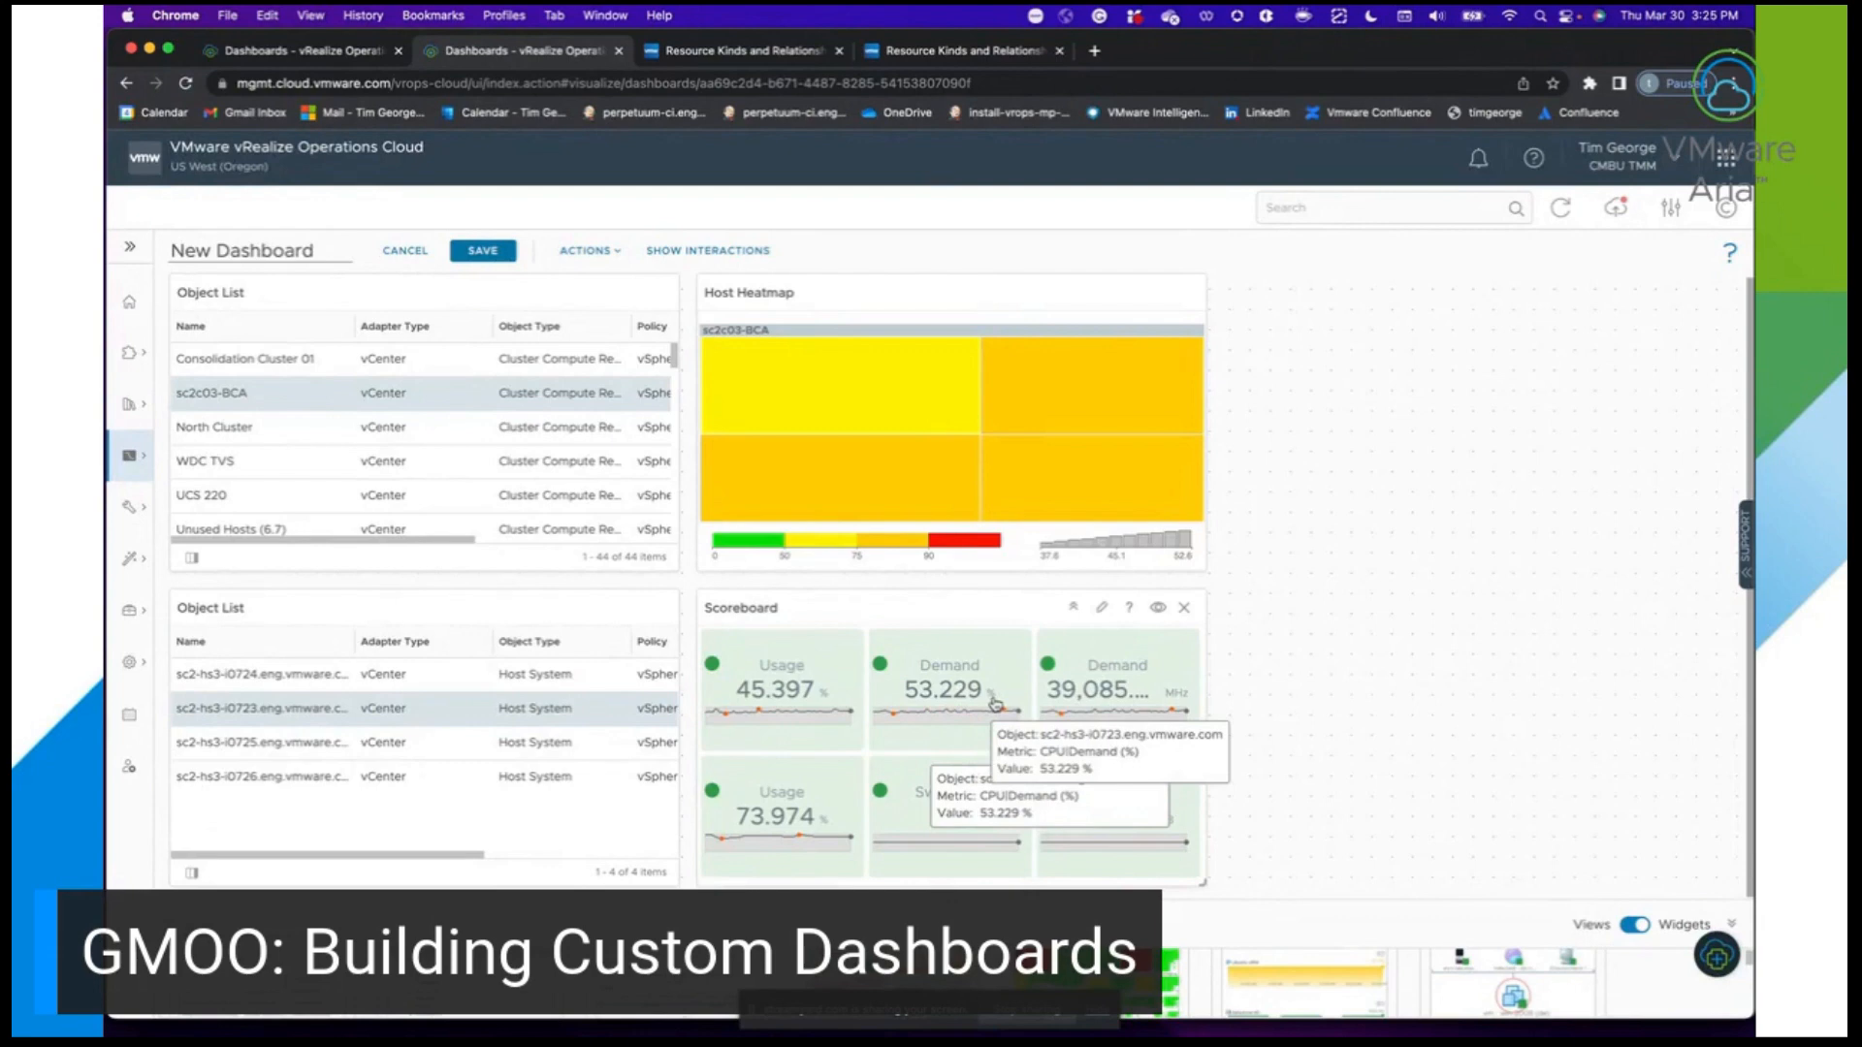
mouse_move(1089, 853)
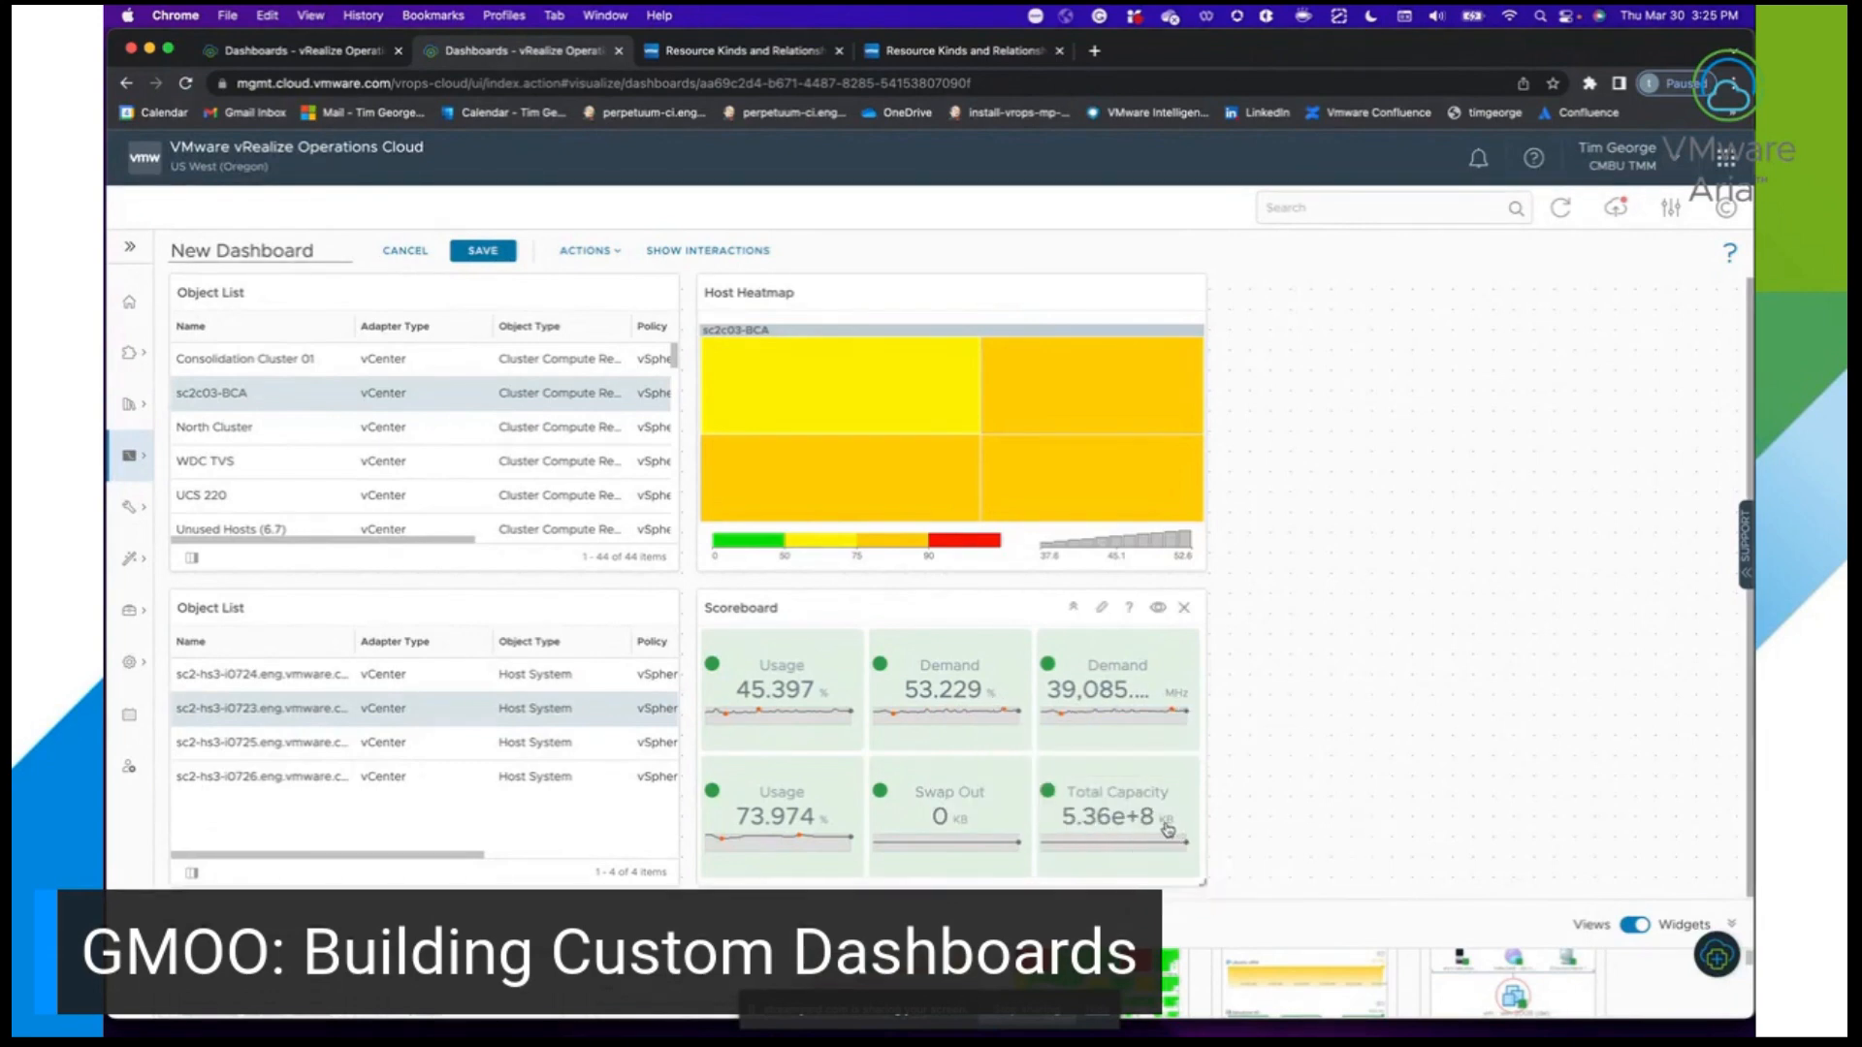
In the Scoreboard's output data, label the CPU|Usage box "CPU Usage %" and the first CPU|Demand box "CPU Demand %".
click(1102, 609)
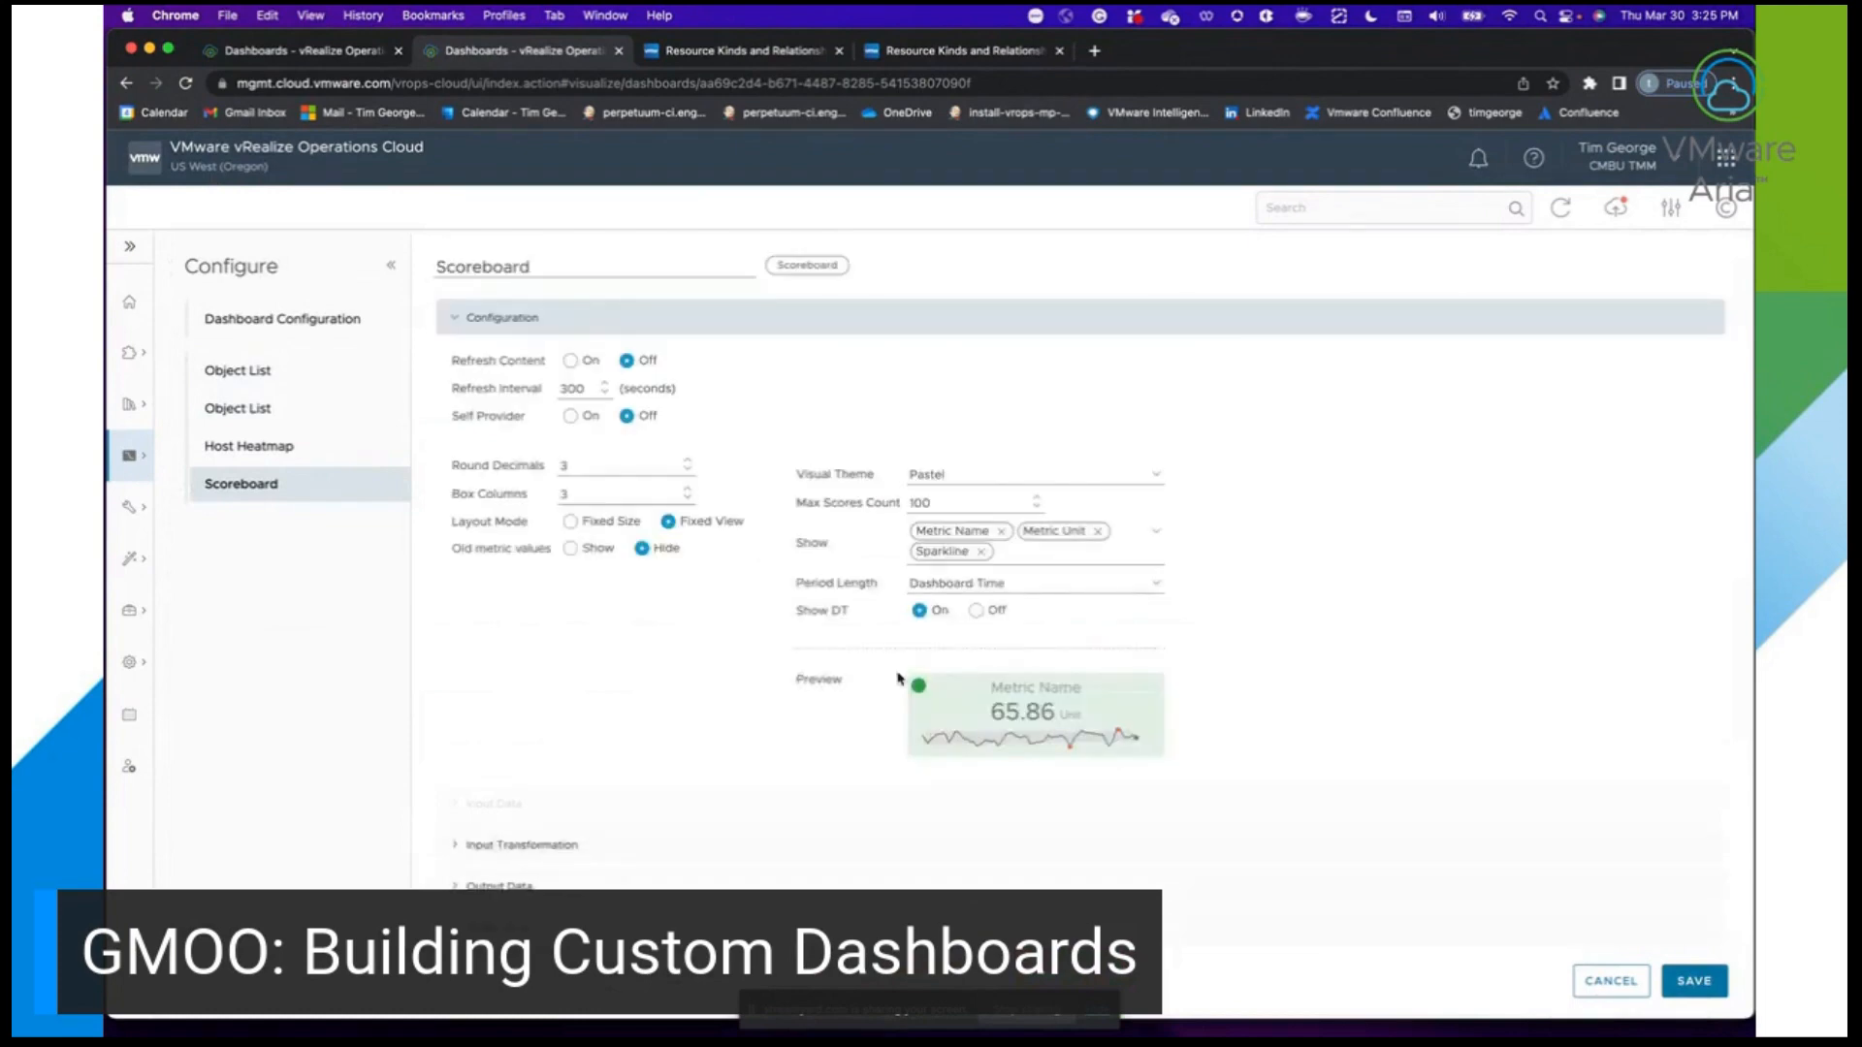
click(611, 885)
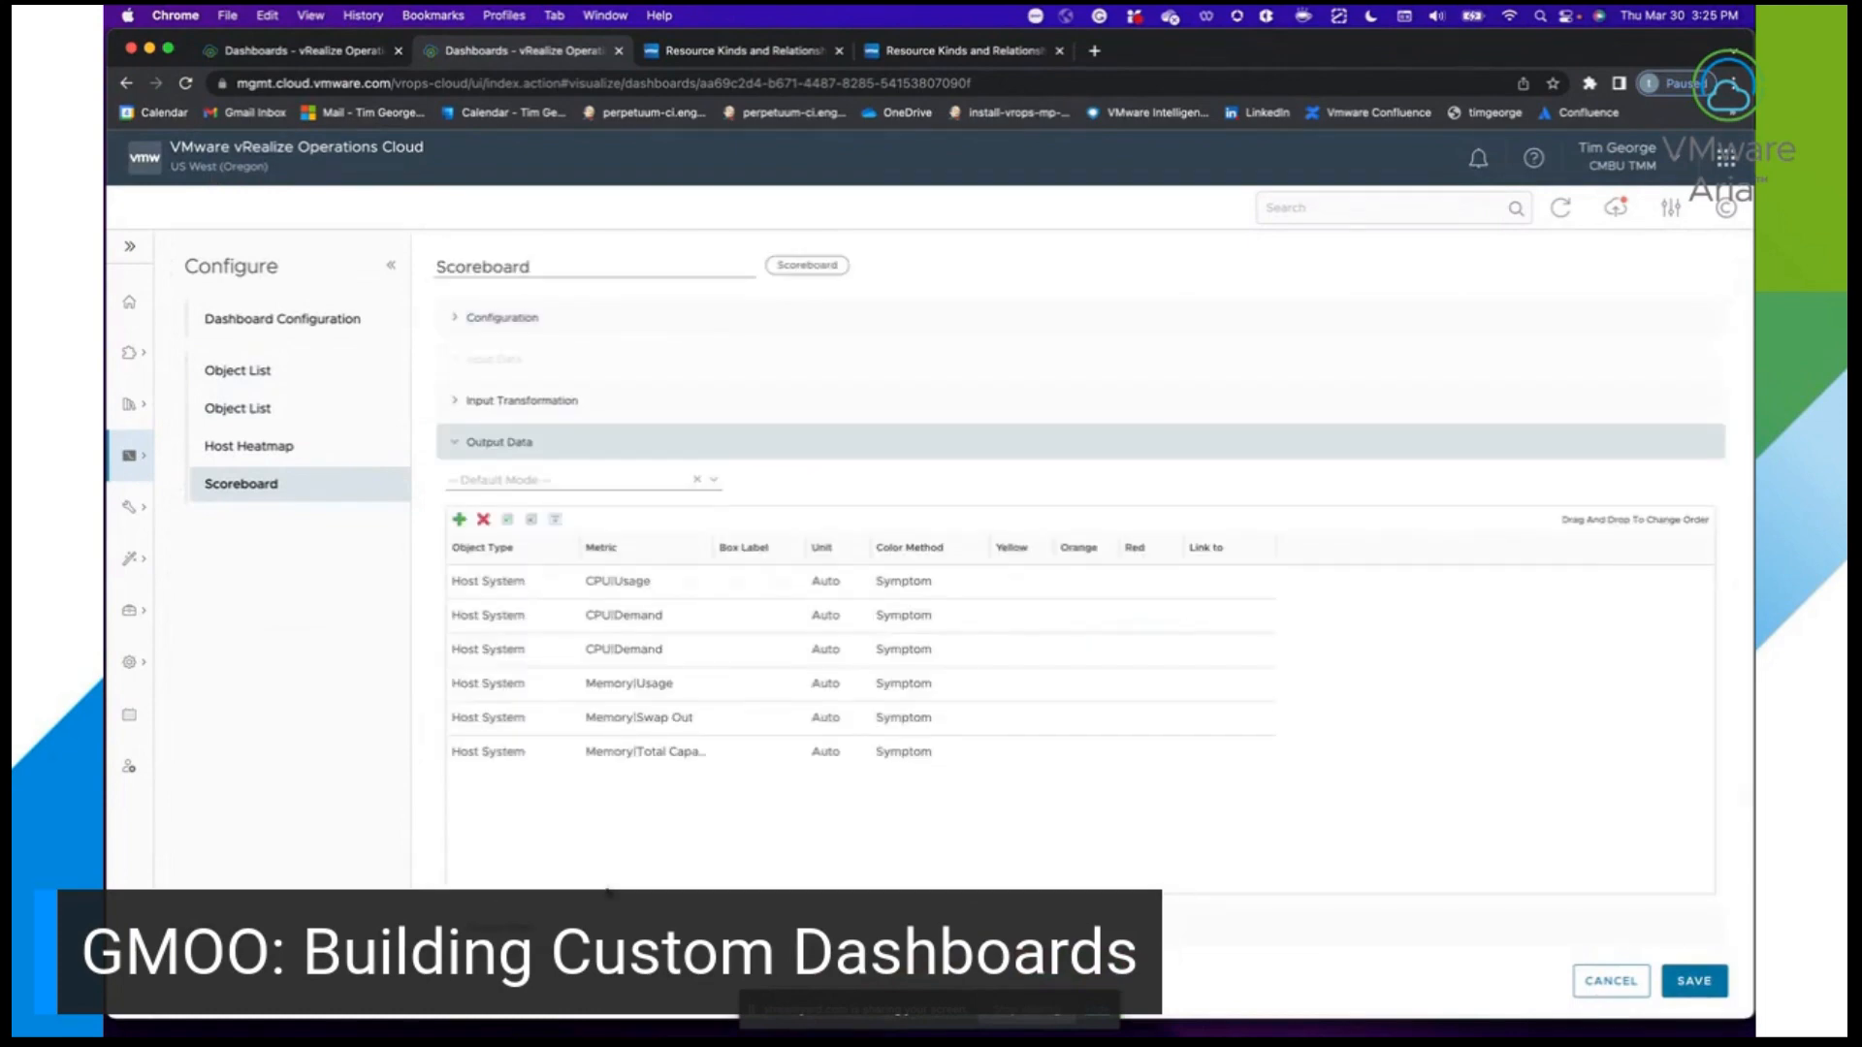
double_click(737, 582)
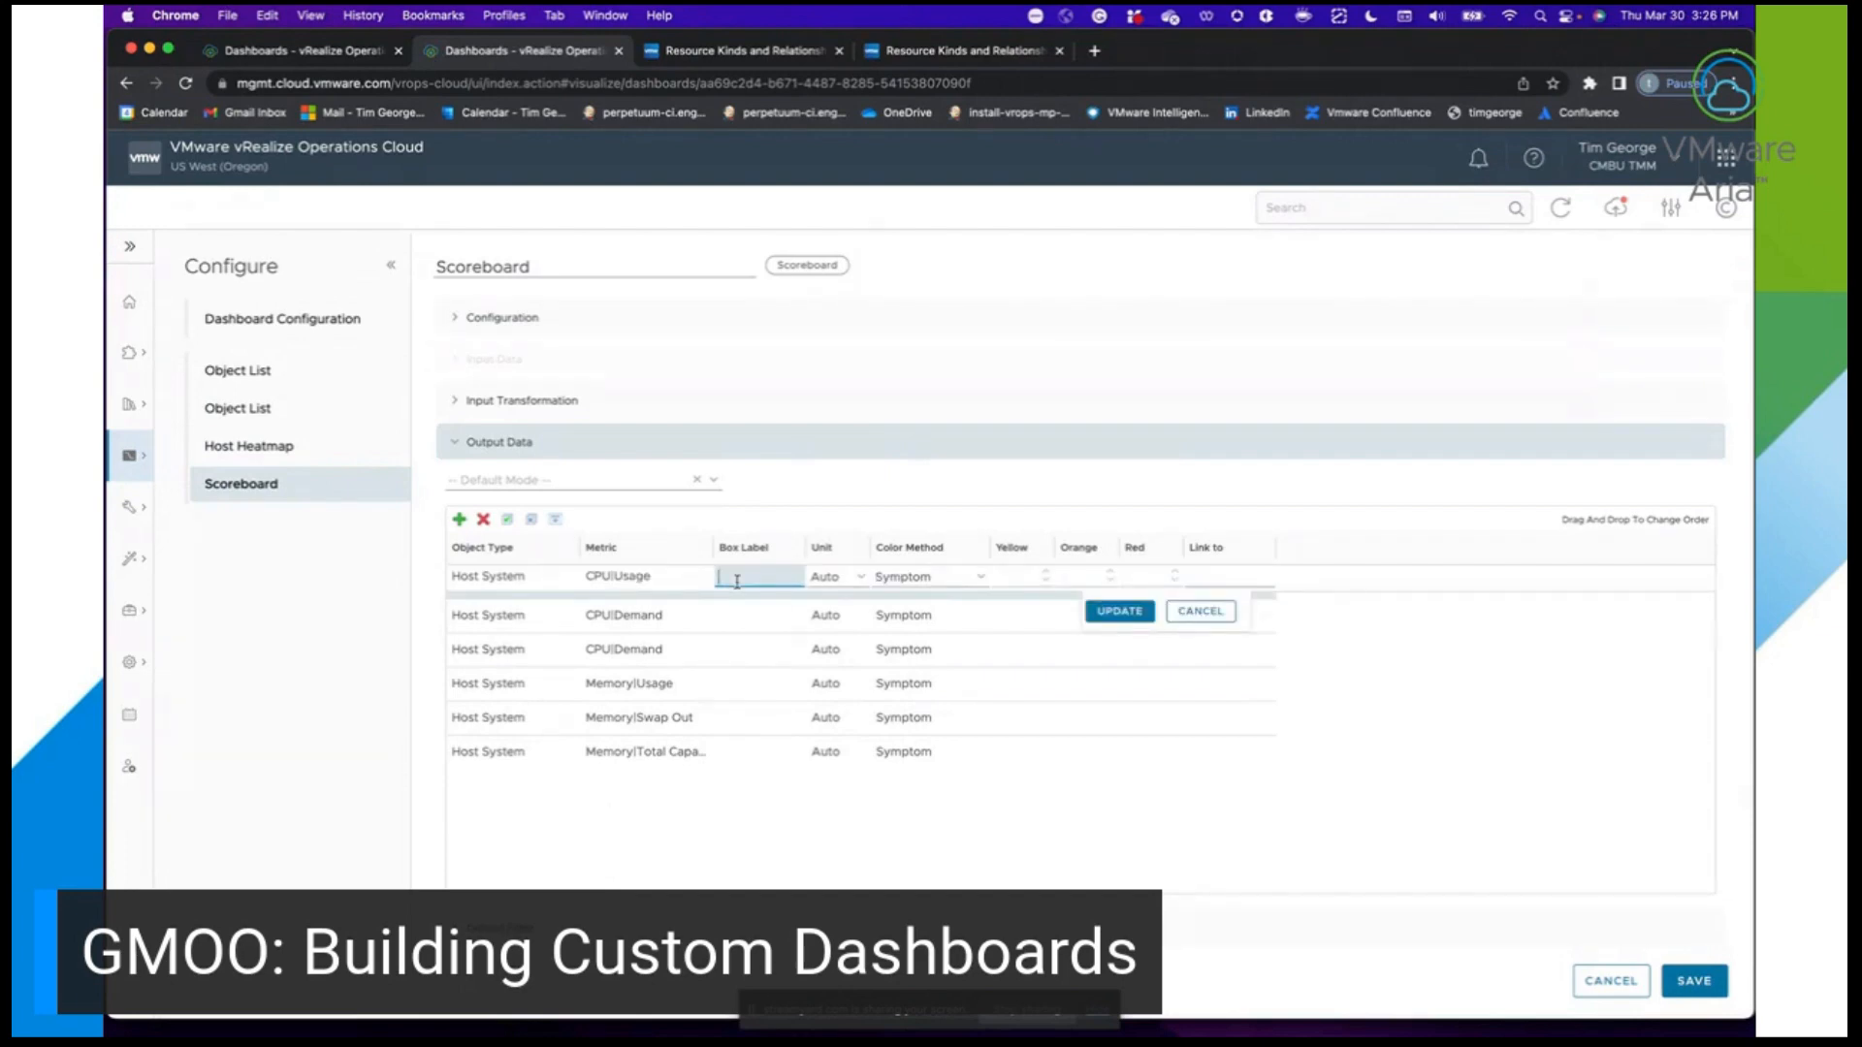
text(CPU Usage %)
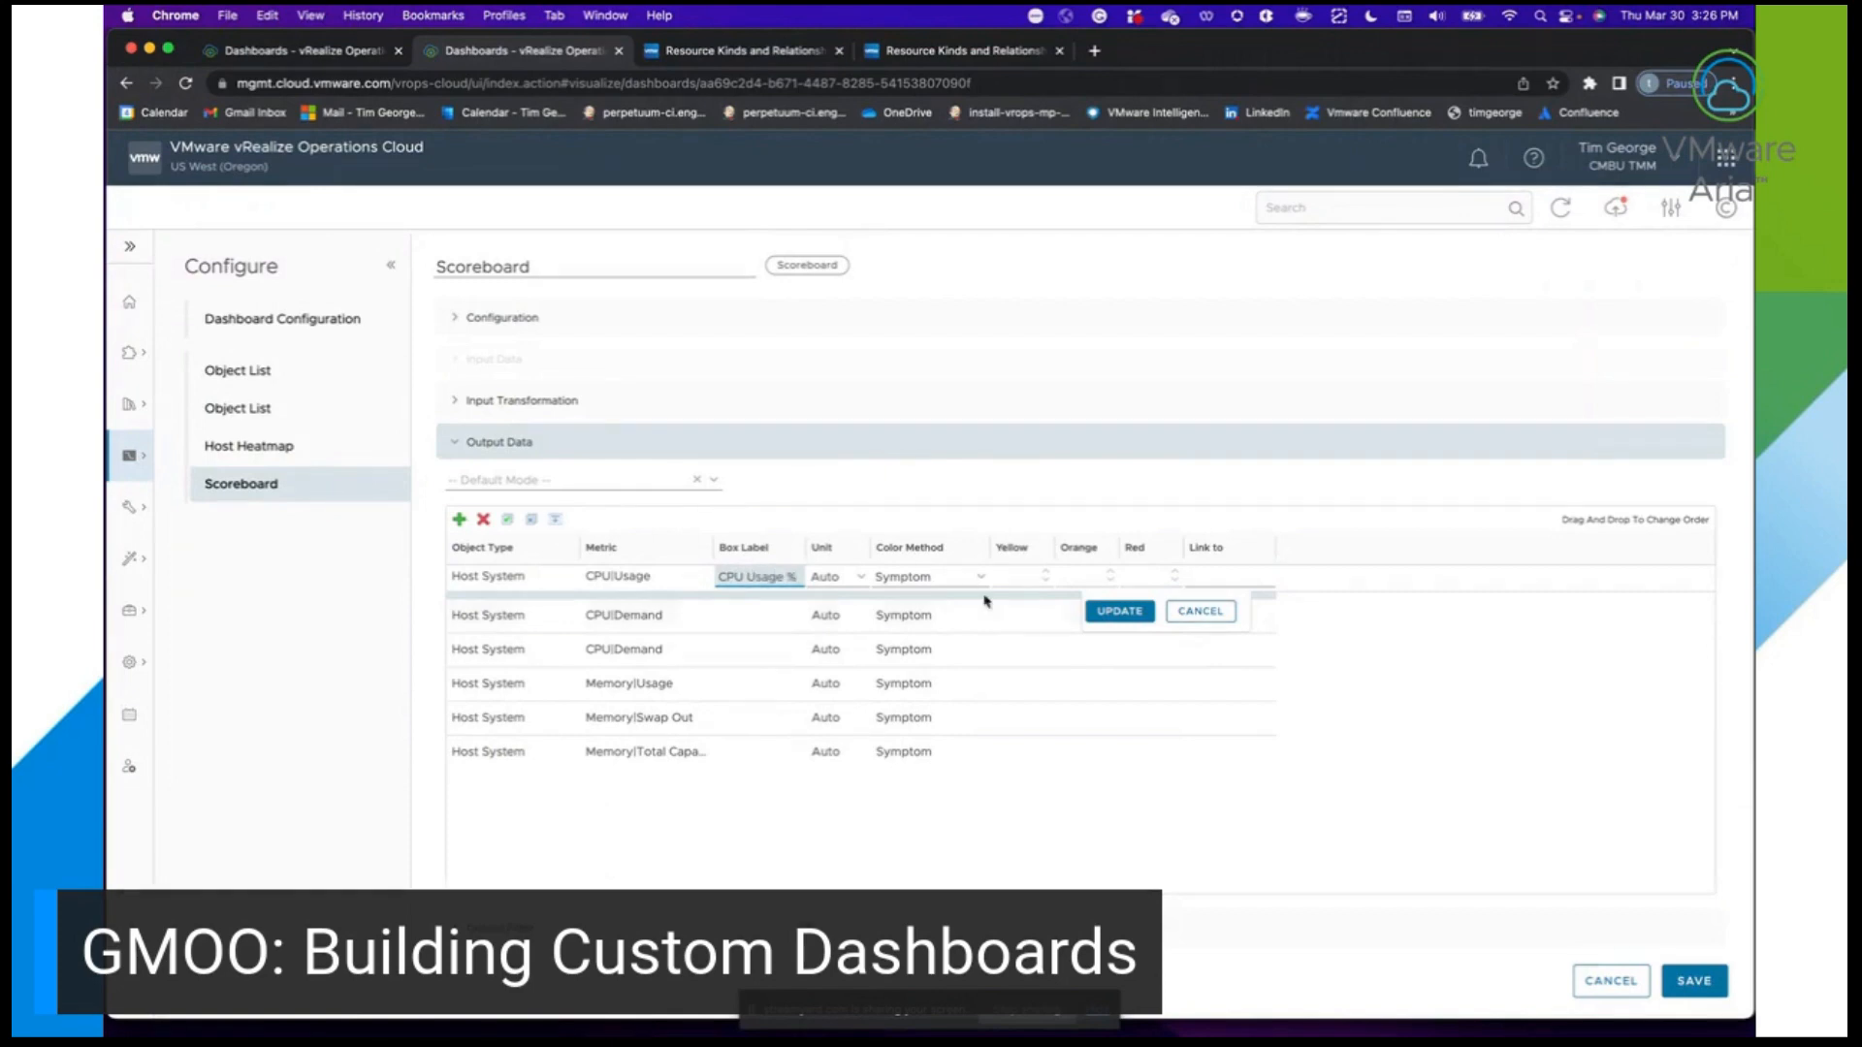
click(1119, 611)
double_click(742, 619)
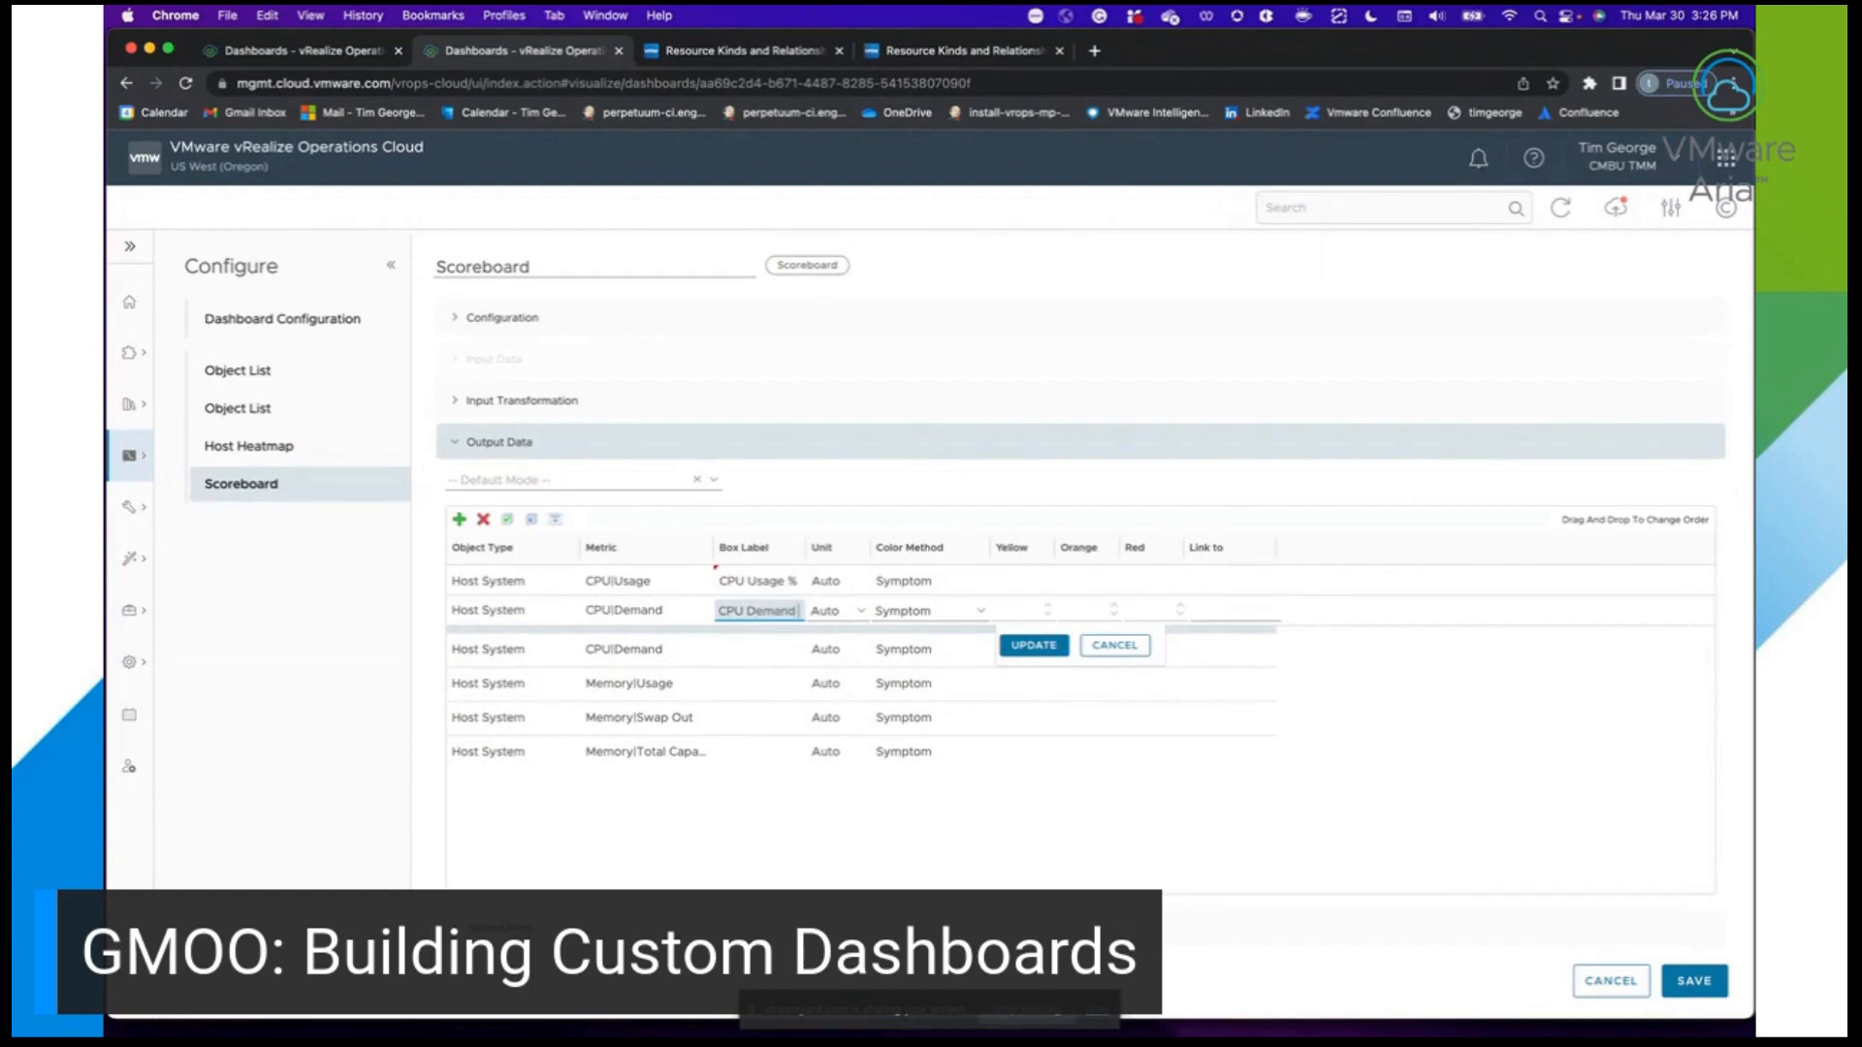
text(CPU Demand %)
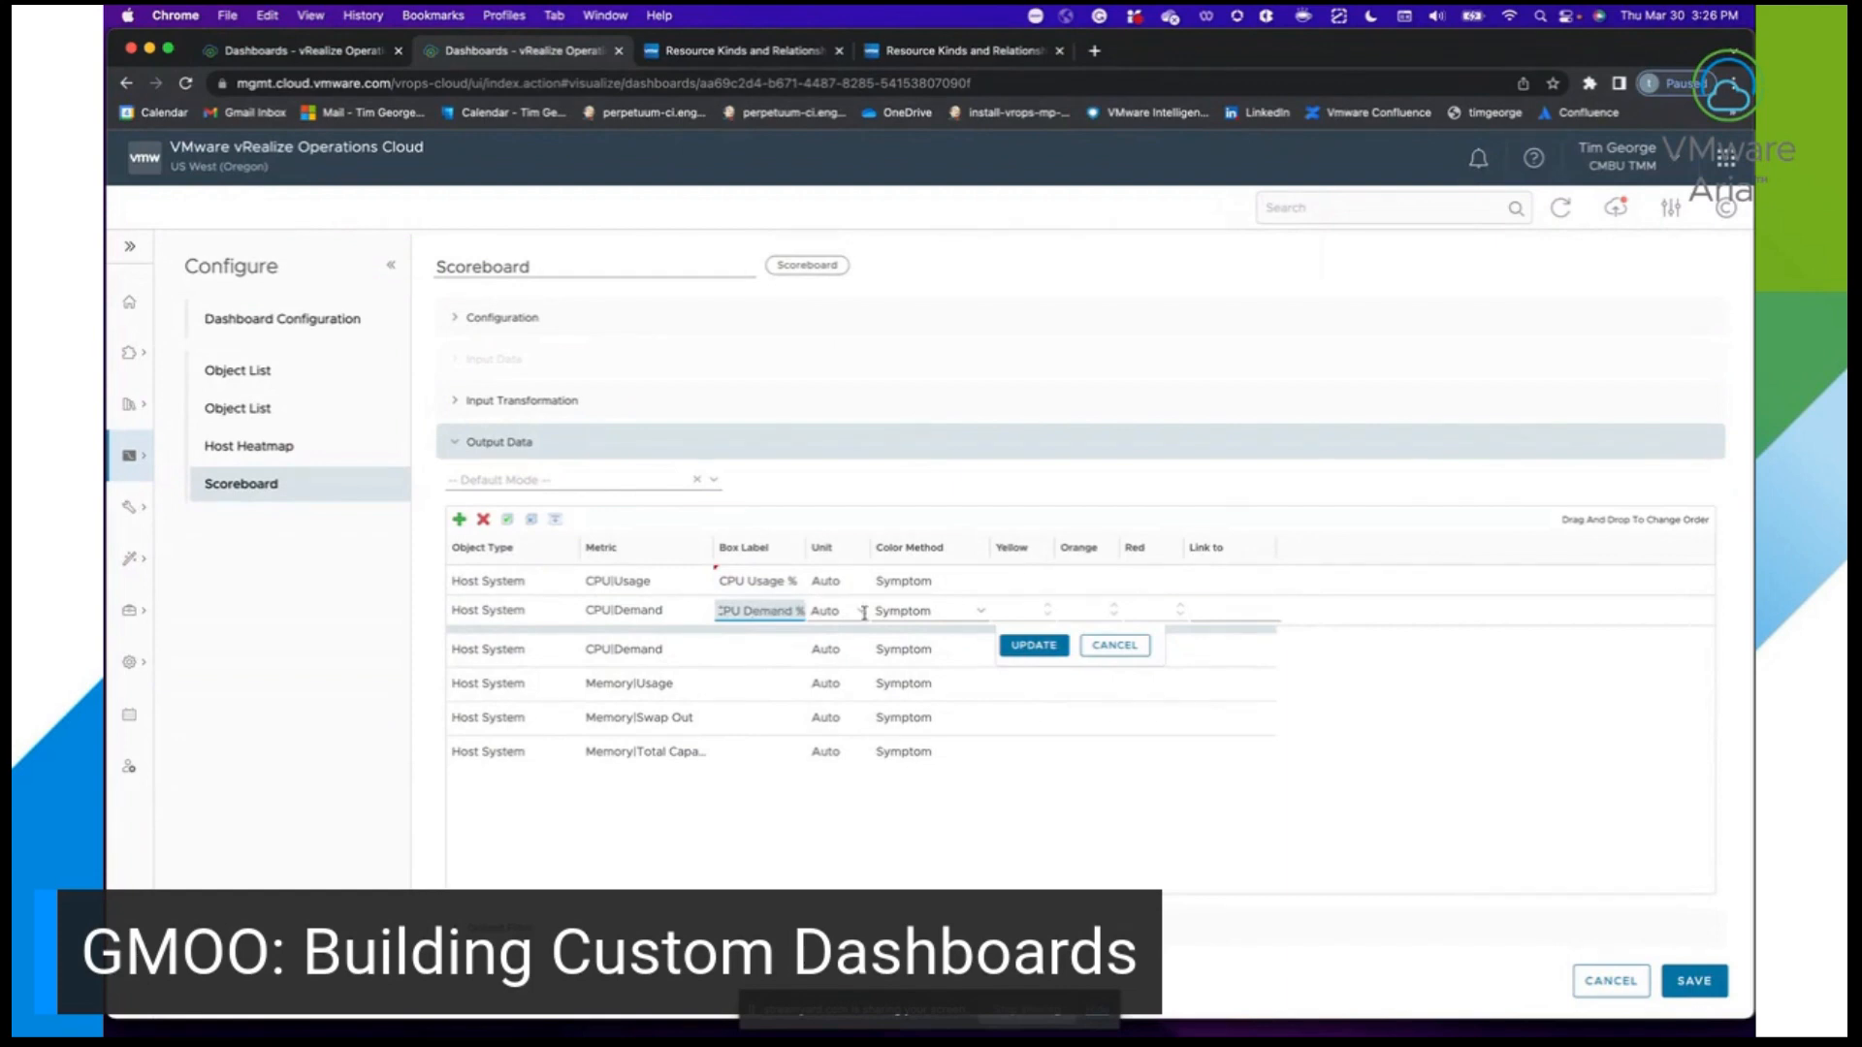
click(1030, 644)
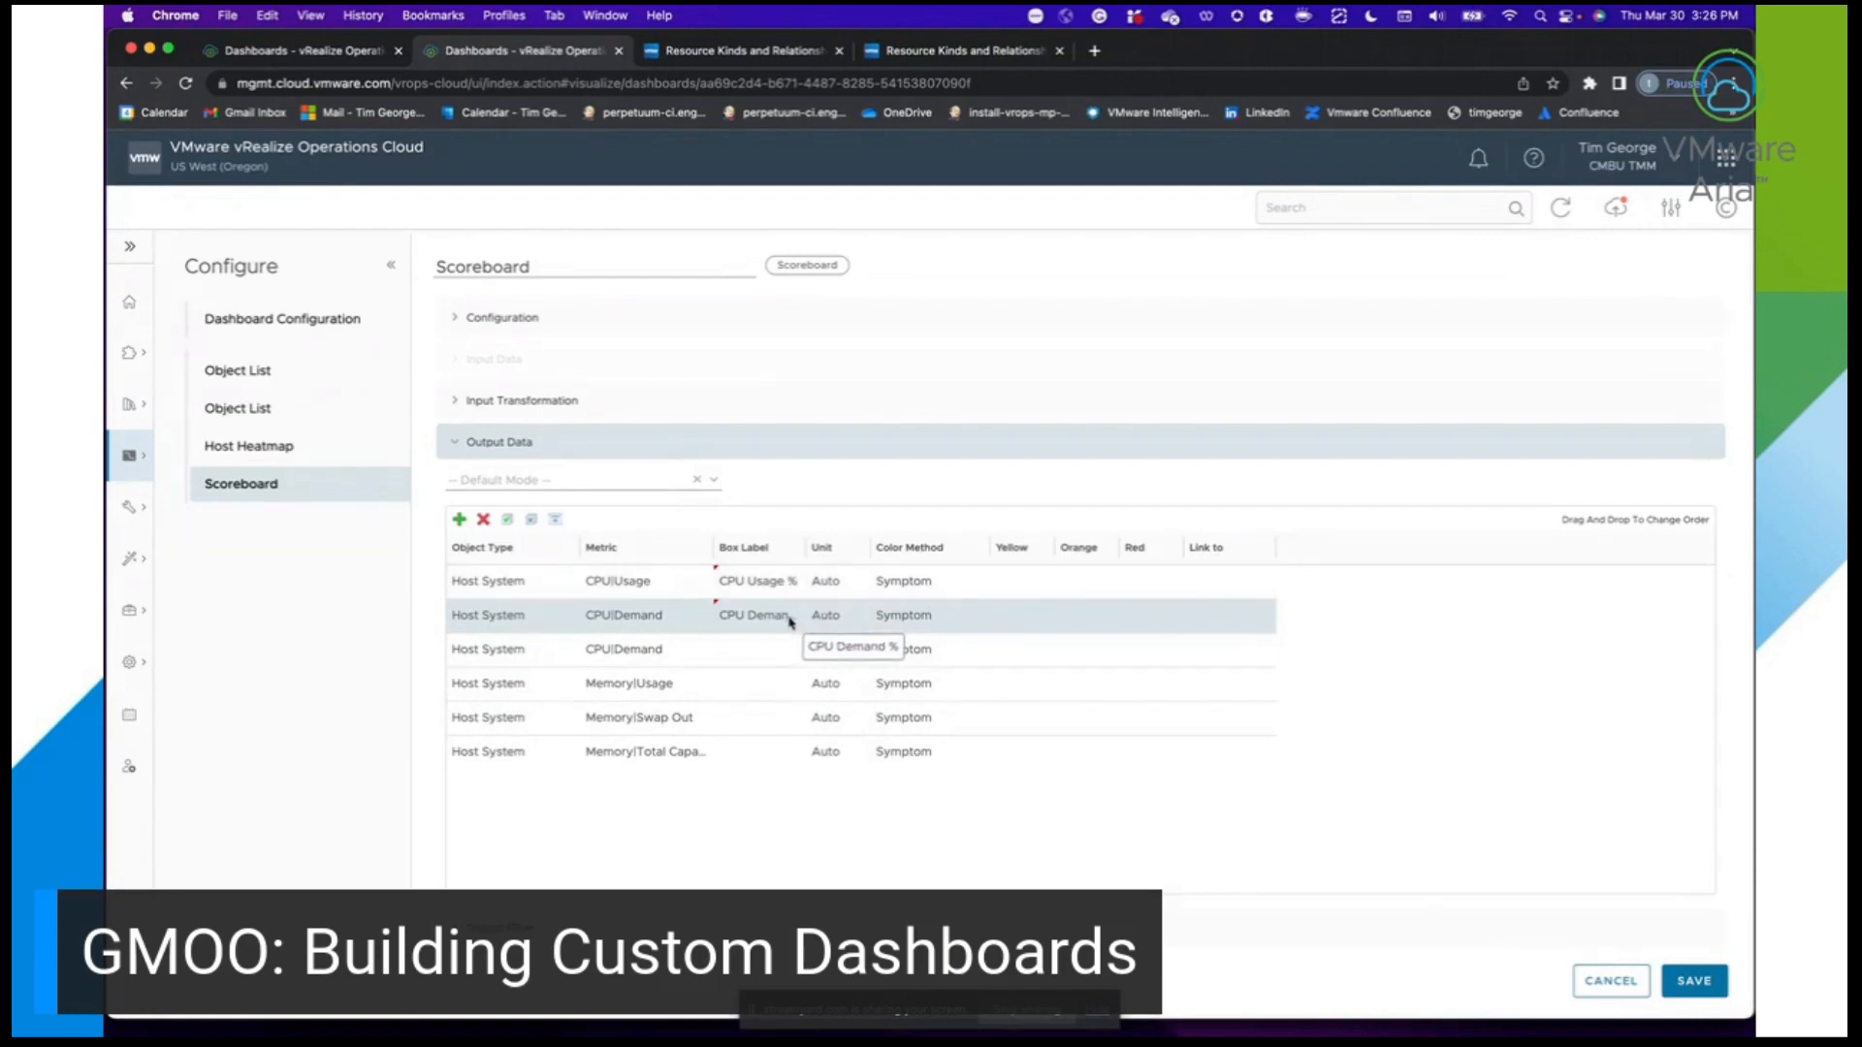
Change the CPU|Usage metric's color method to Custom after reviewing the available methods.
double_click(910, 581)
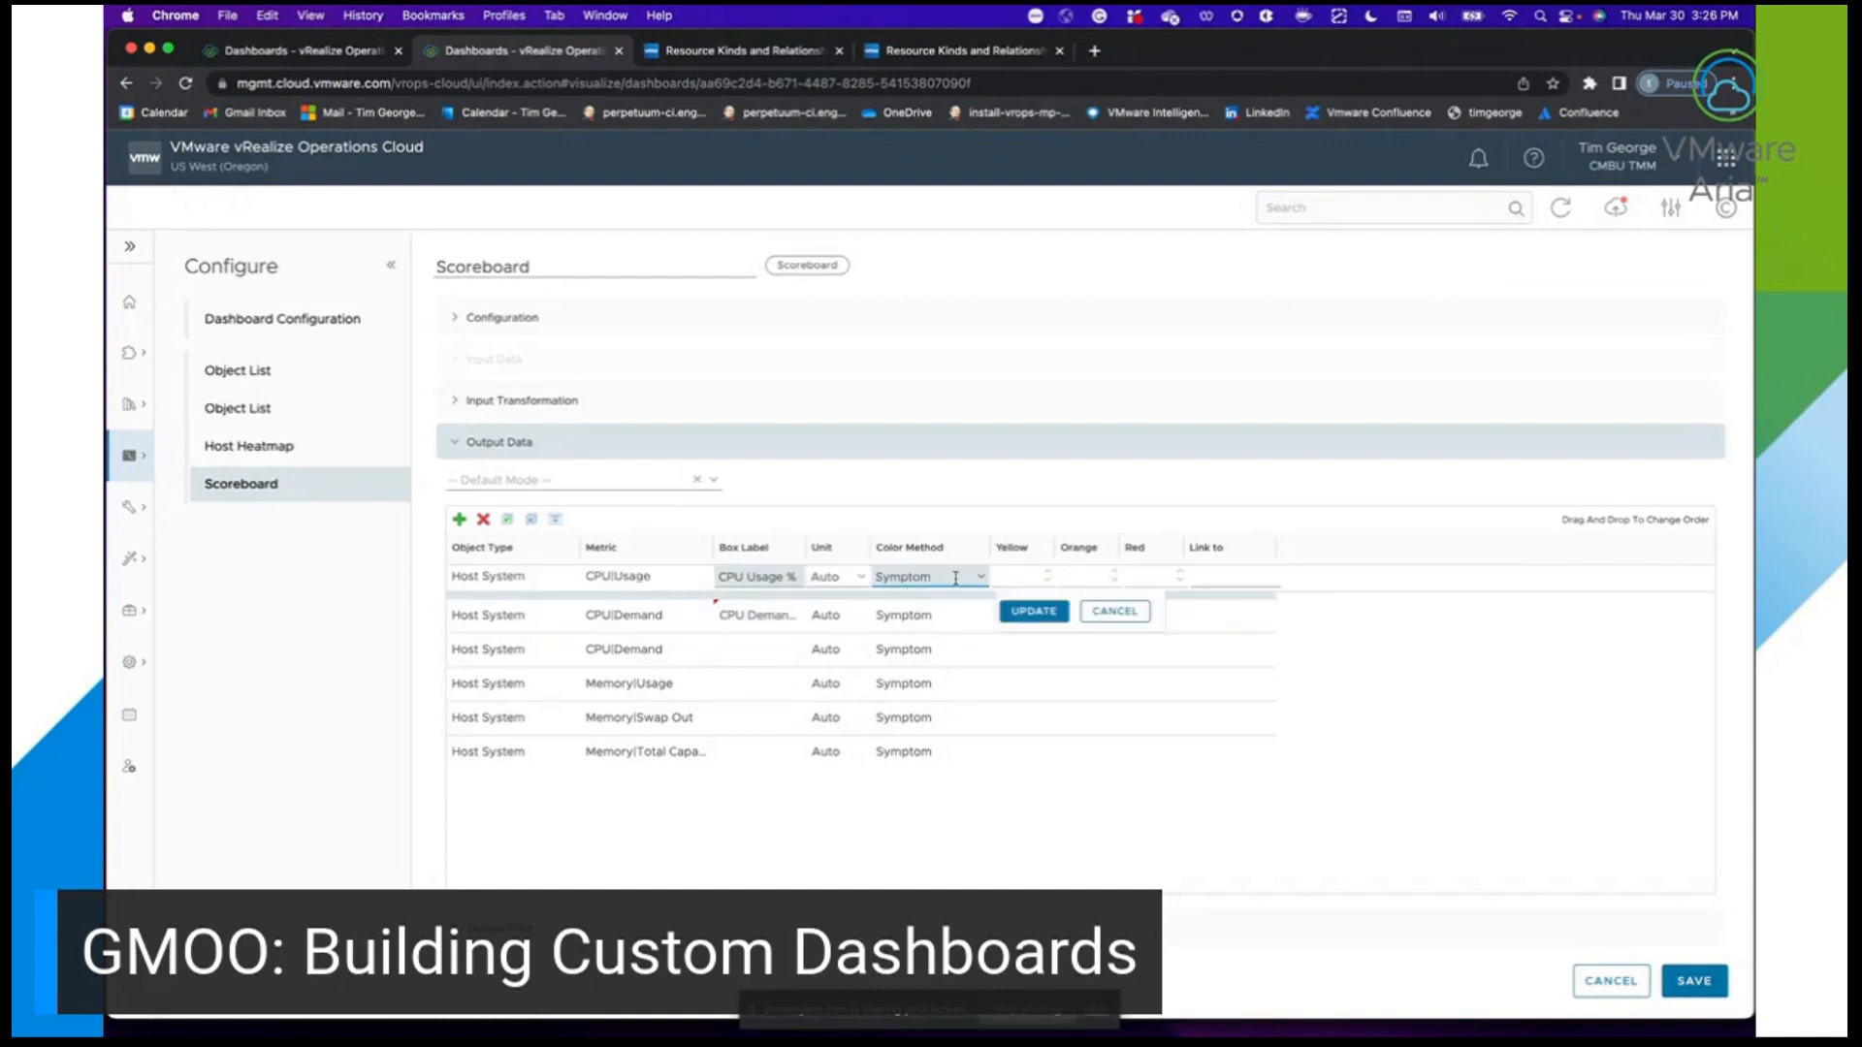
click(980, 579)
click(941, 640)
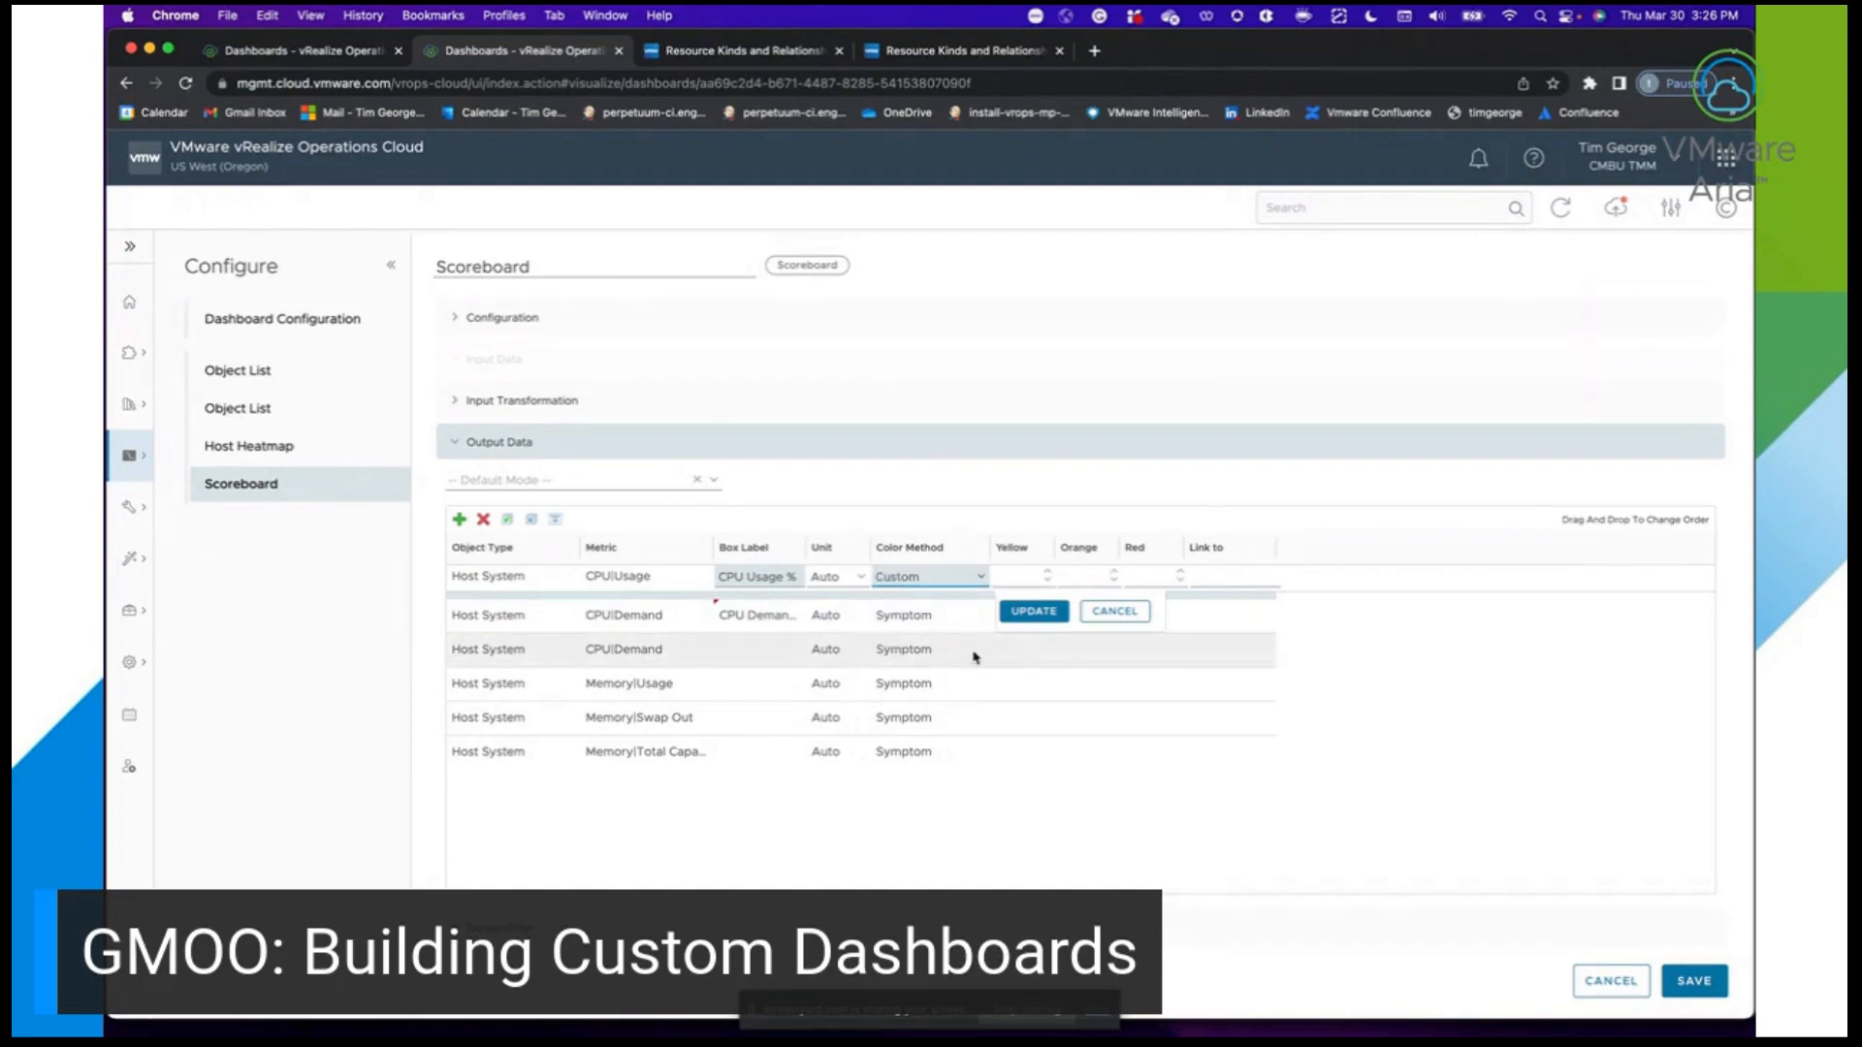
click(933, 578)
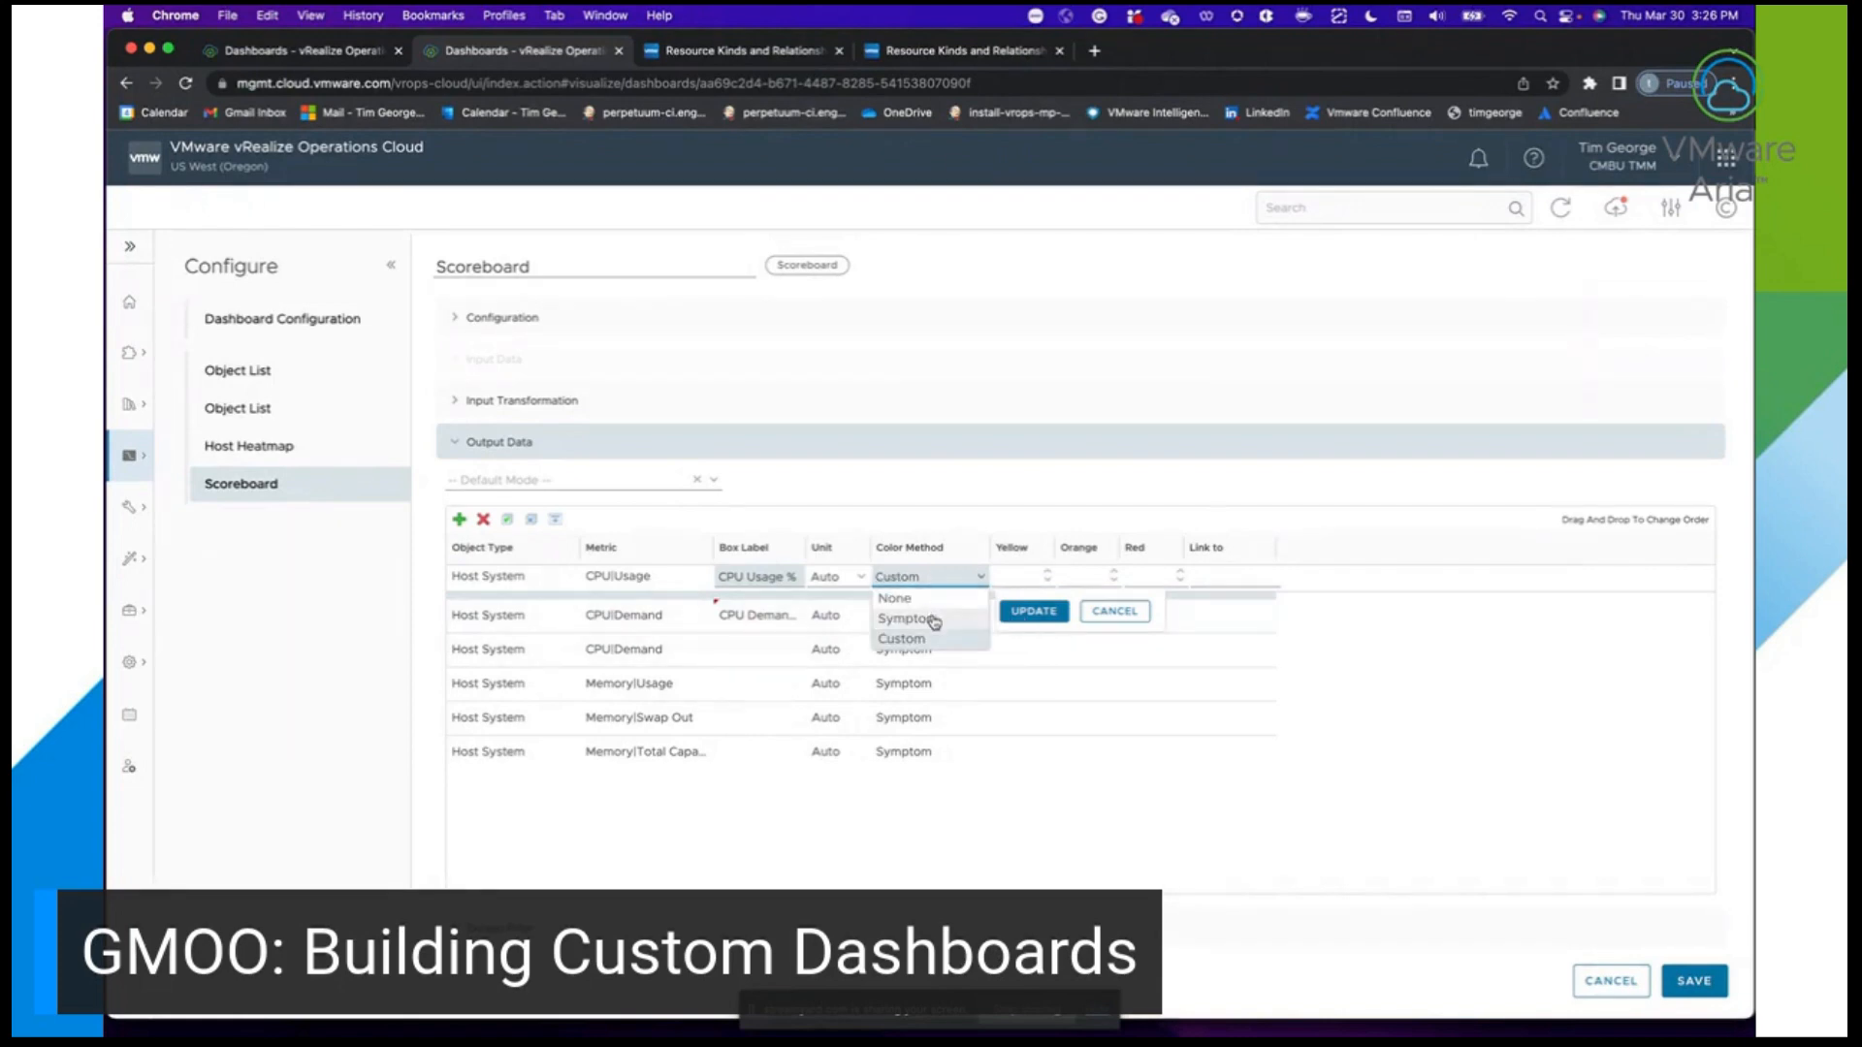
click(947, 575)
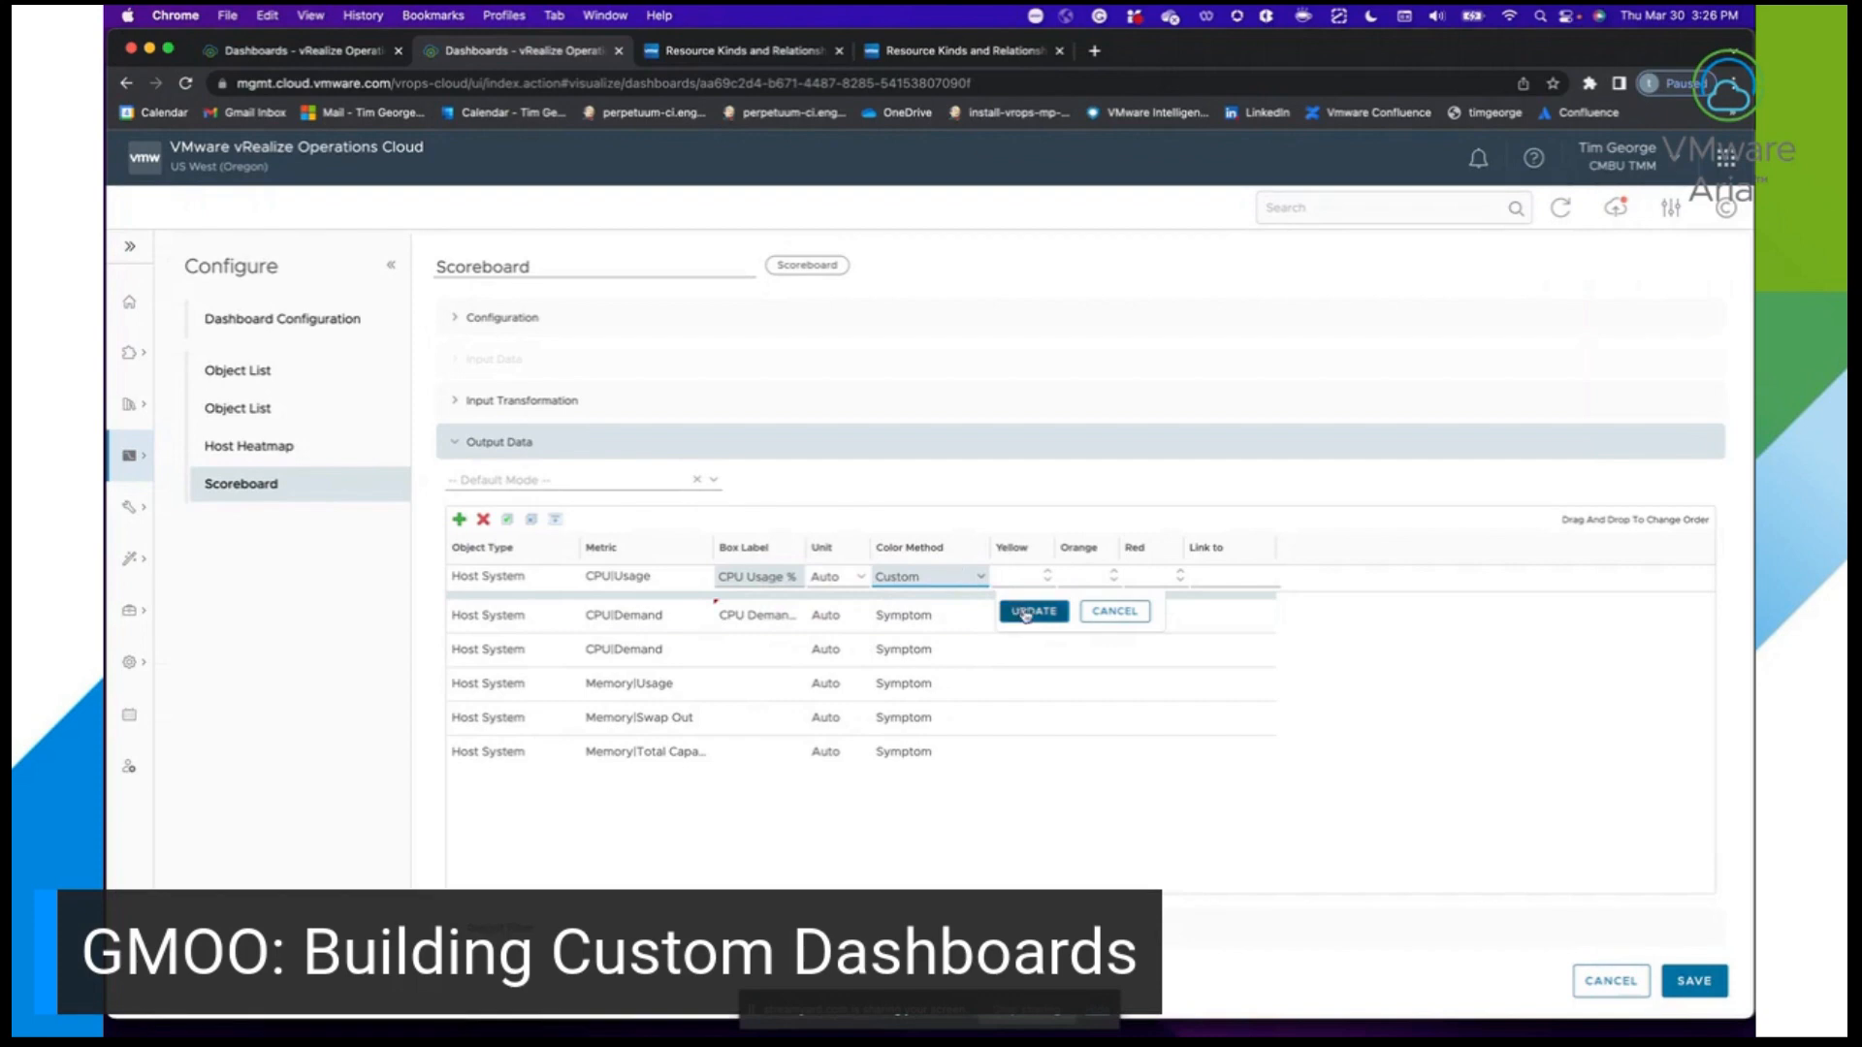
click(1052, 607)
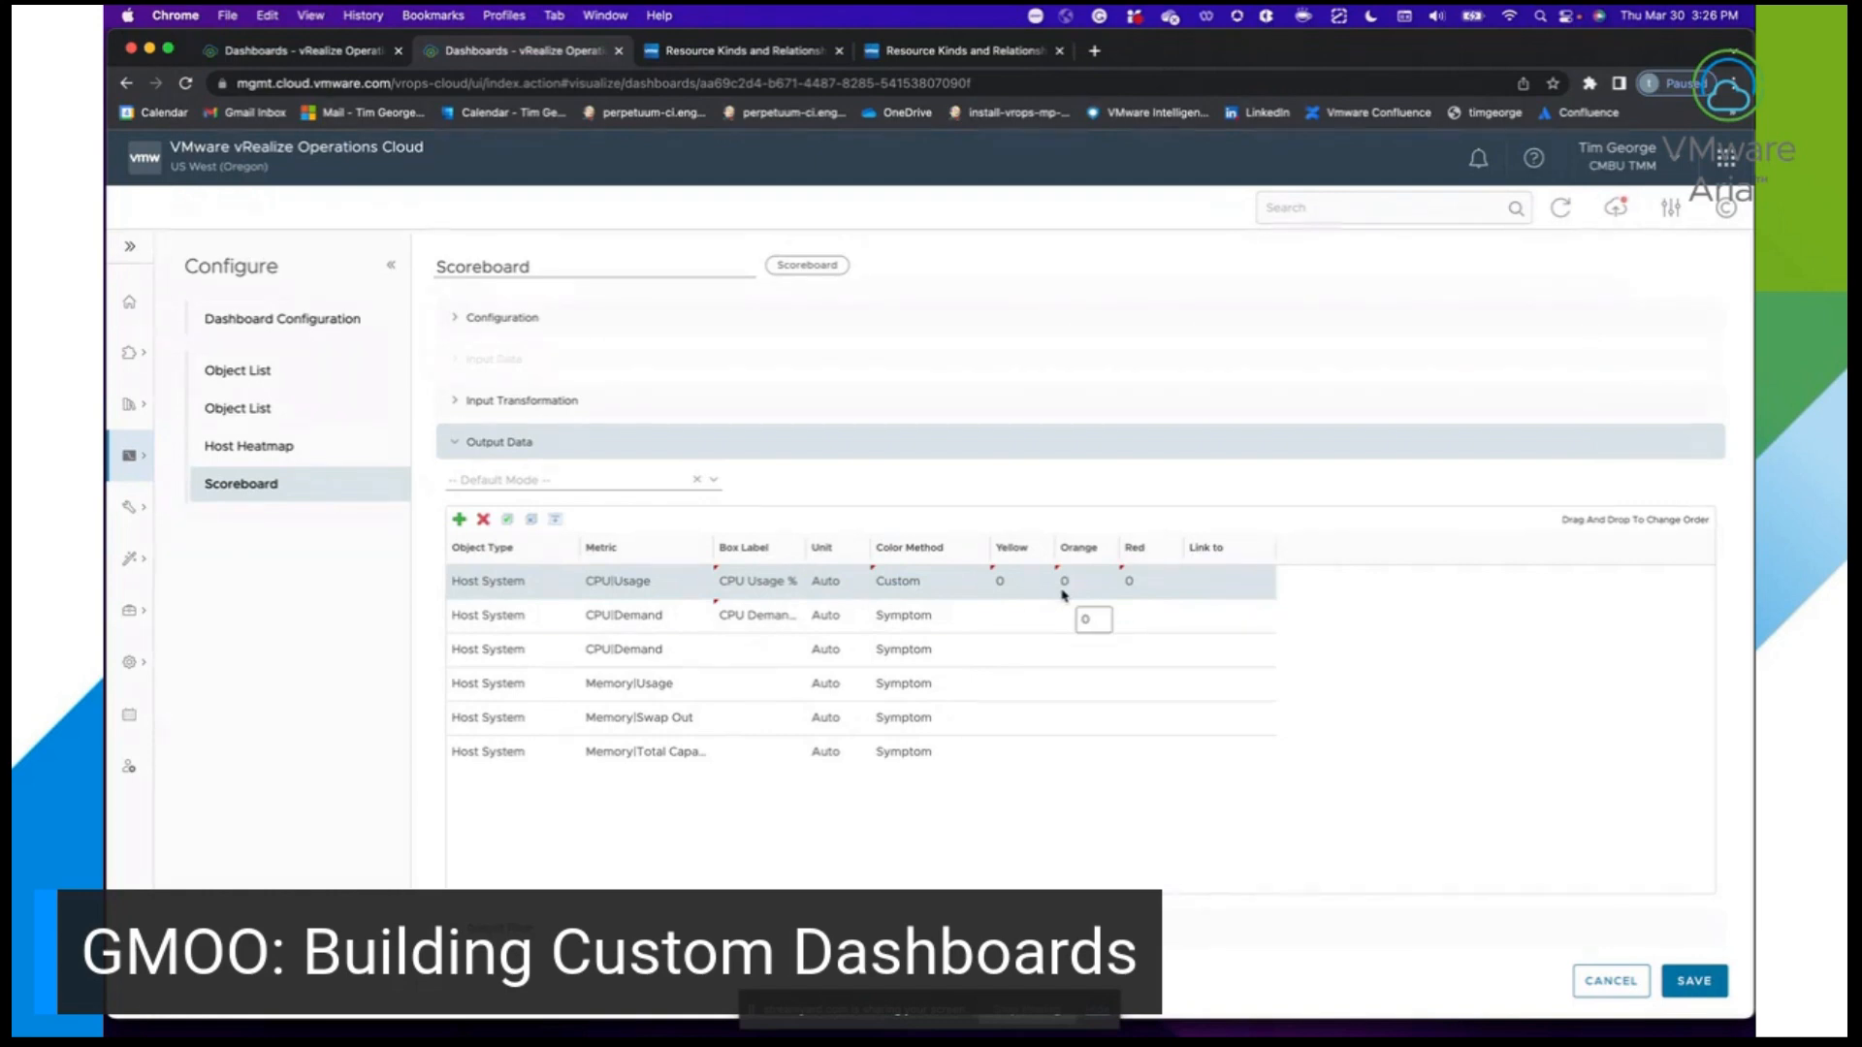
Set the CPU|Usage thresholds to 50 for yellow, 60 for orange and 80 for red, and save the Scoreboard configuration.
click(1000, 579)
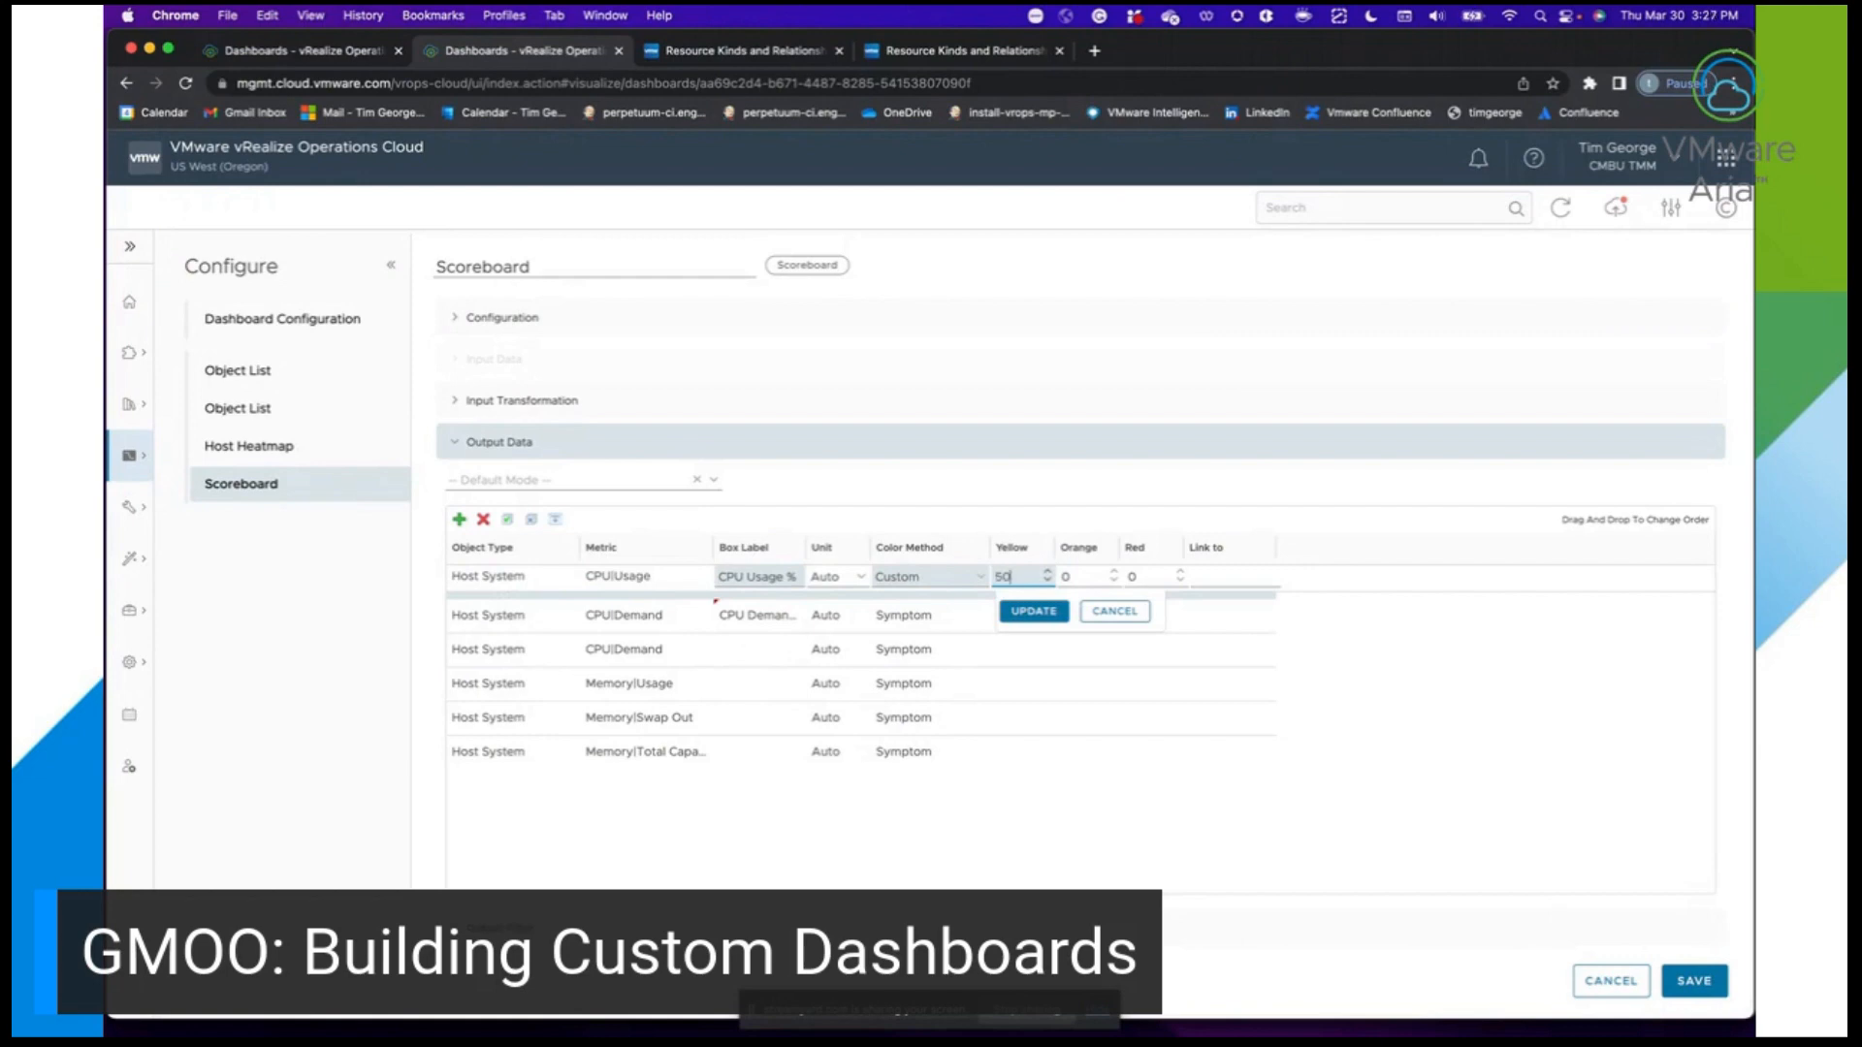
click(1066, 576)
click(1152, 579)
key(BackSpace)
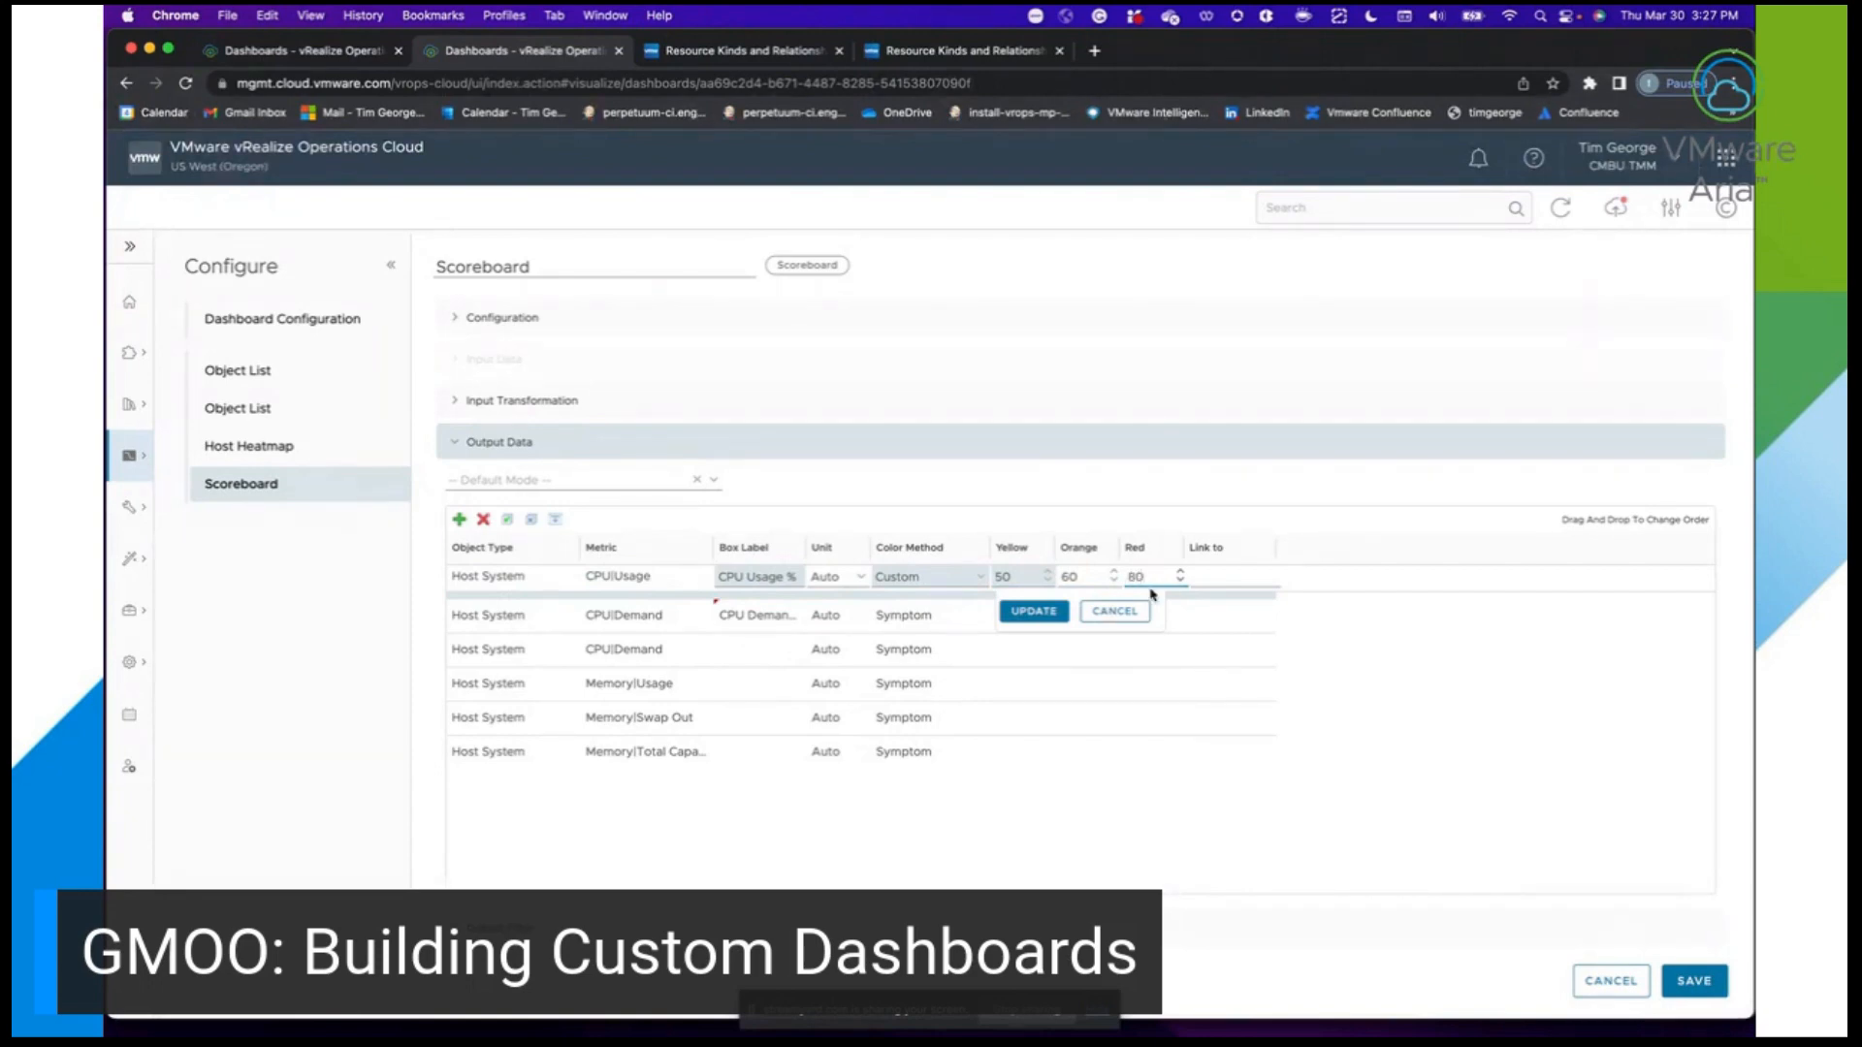
click(1036, 613)
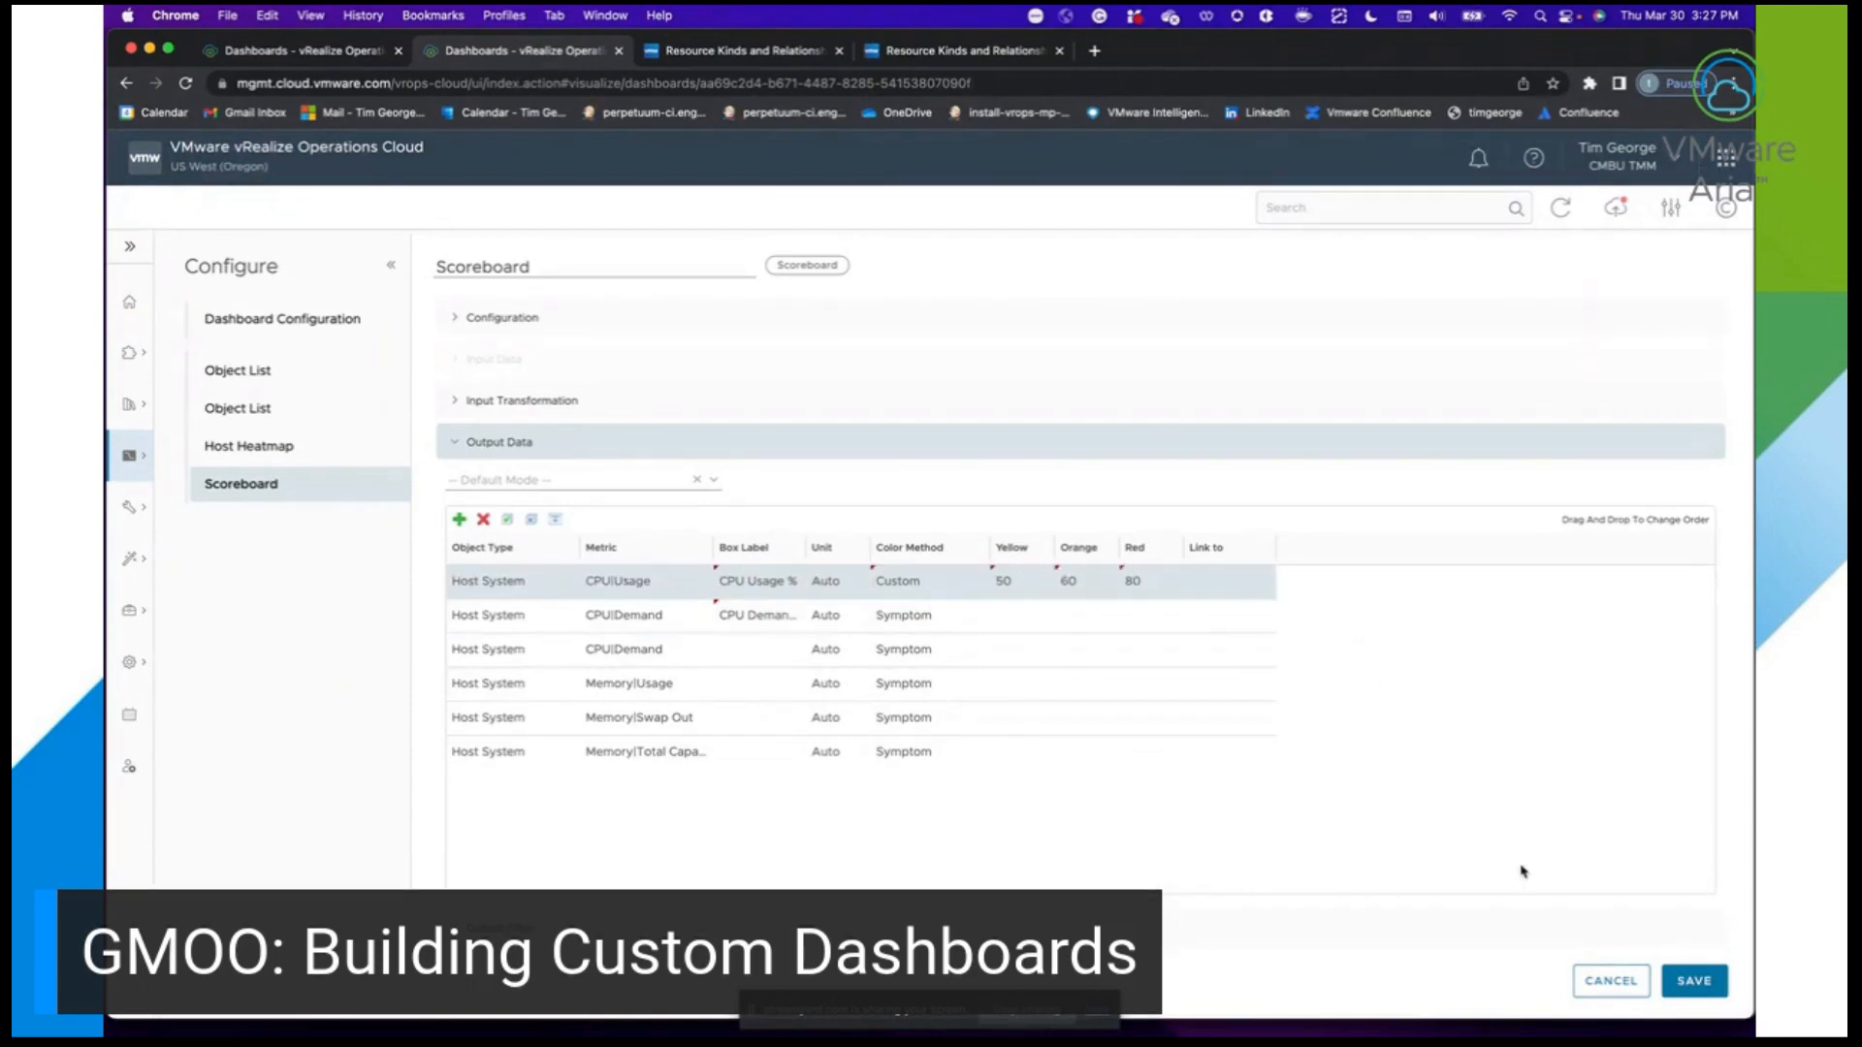
click(1694, 980)
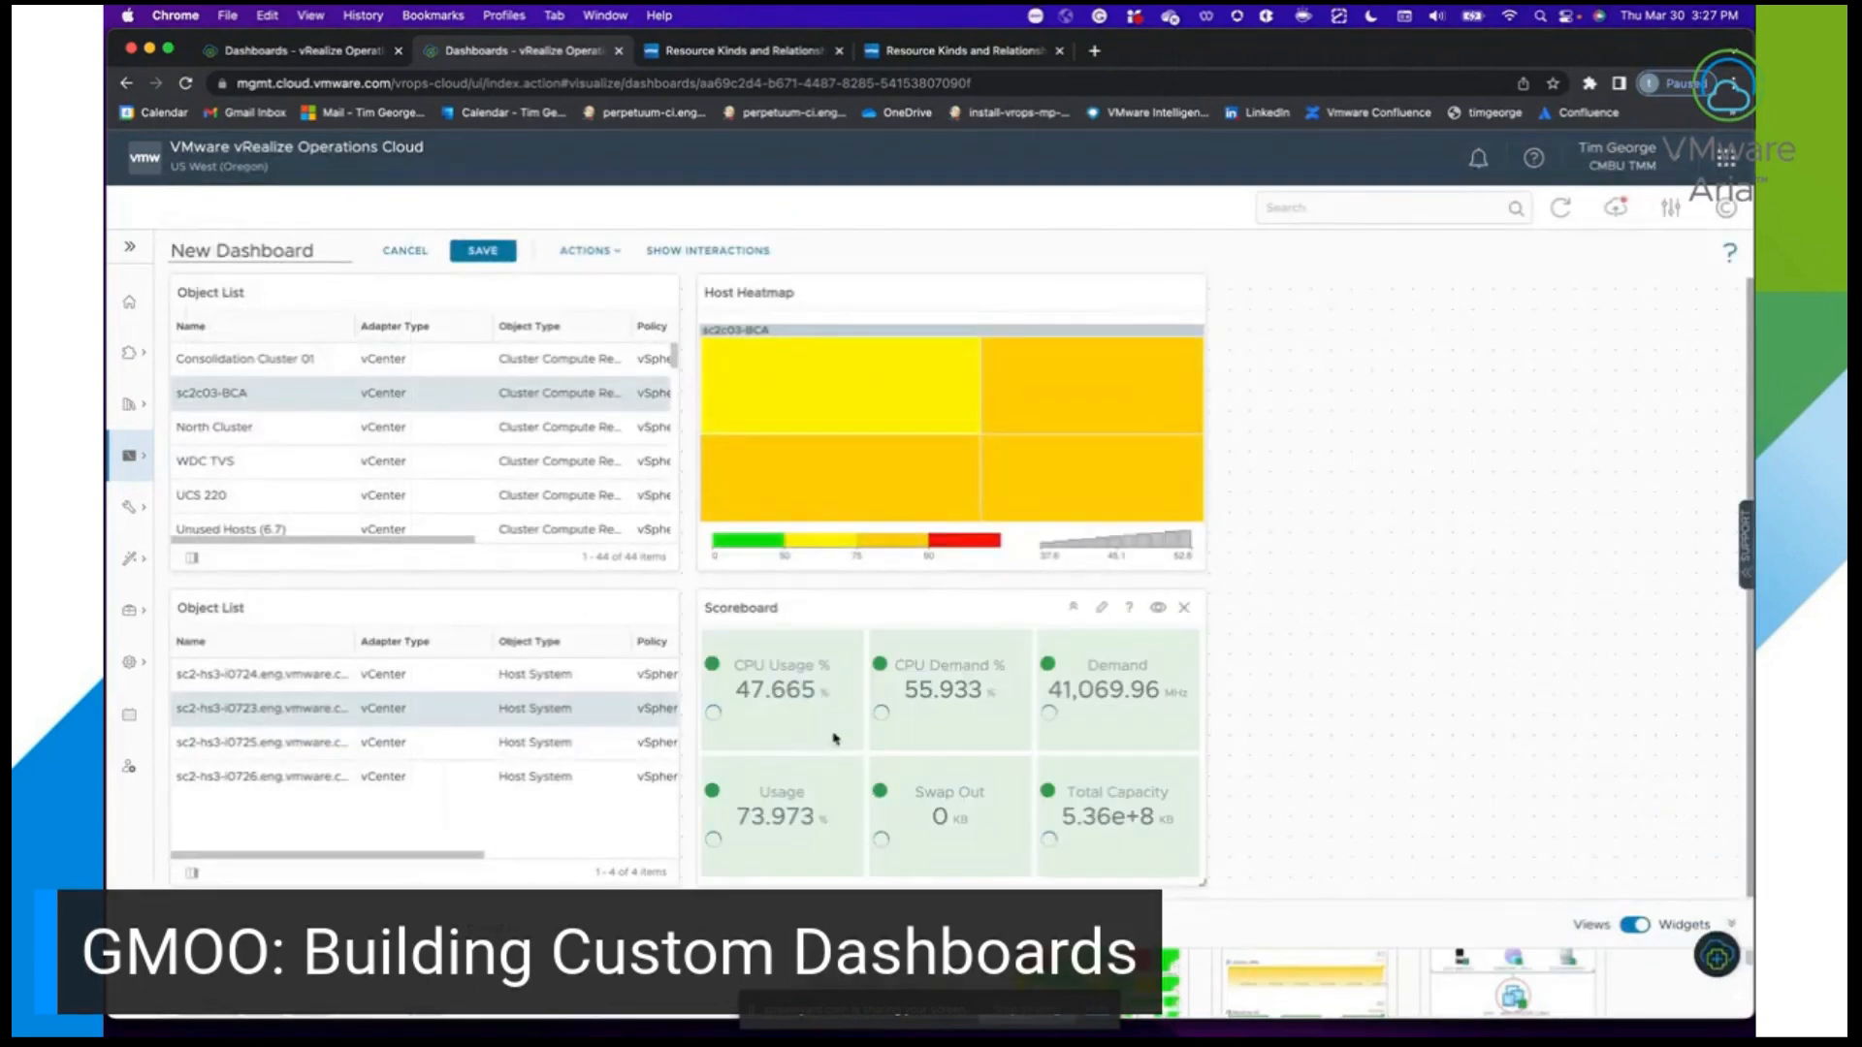
Select hosts sc2-hs3-i0724 and sc2-hs3-i0725 in turn in the host Object List and inspect their CPU boxes in the Scoreboard.
mouse_move(803, 714)
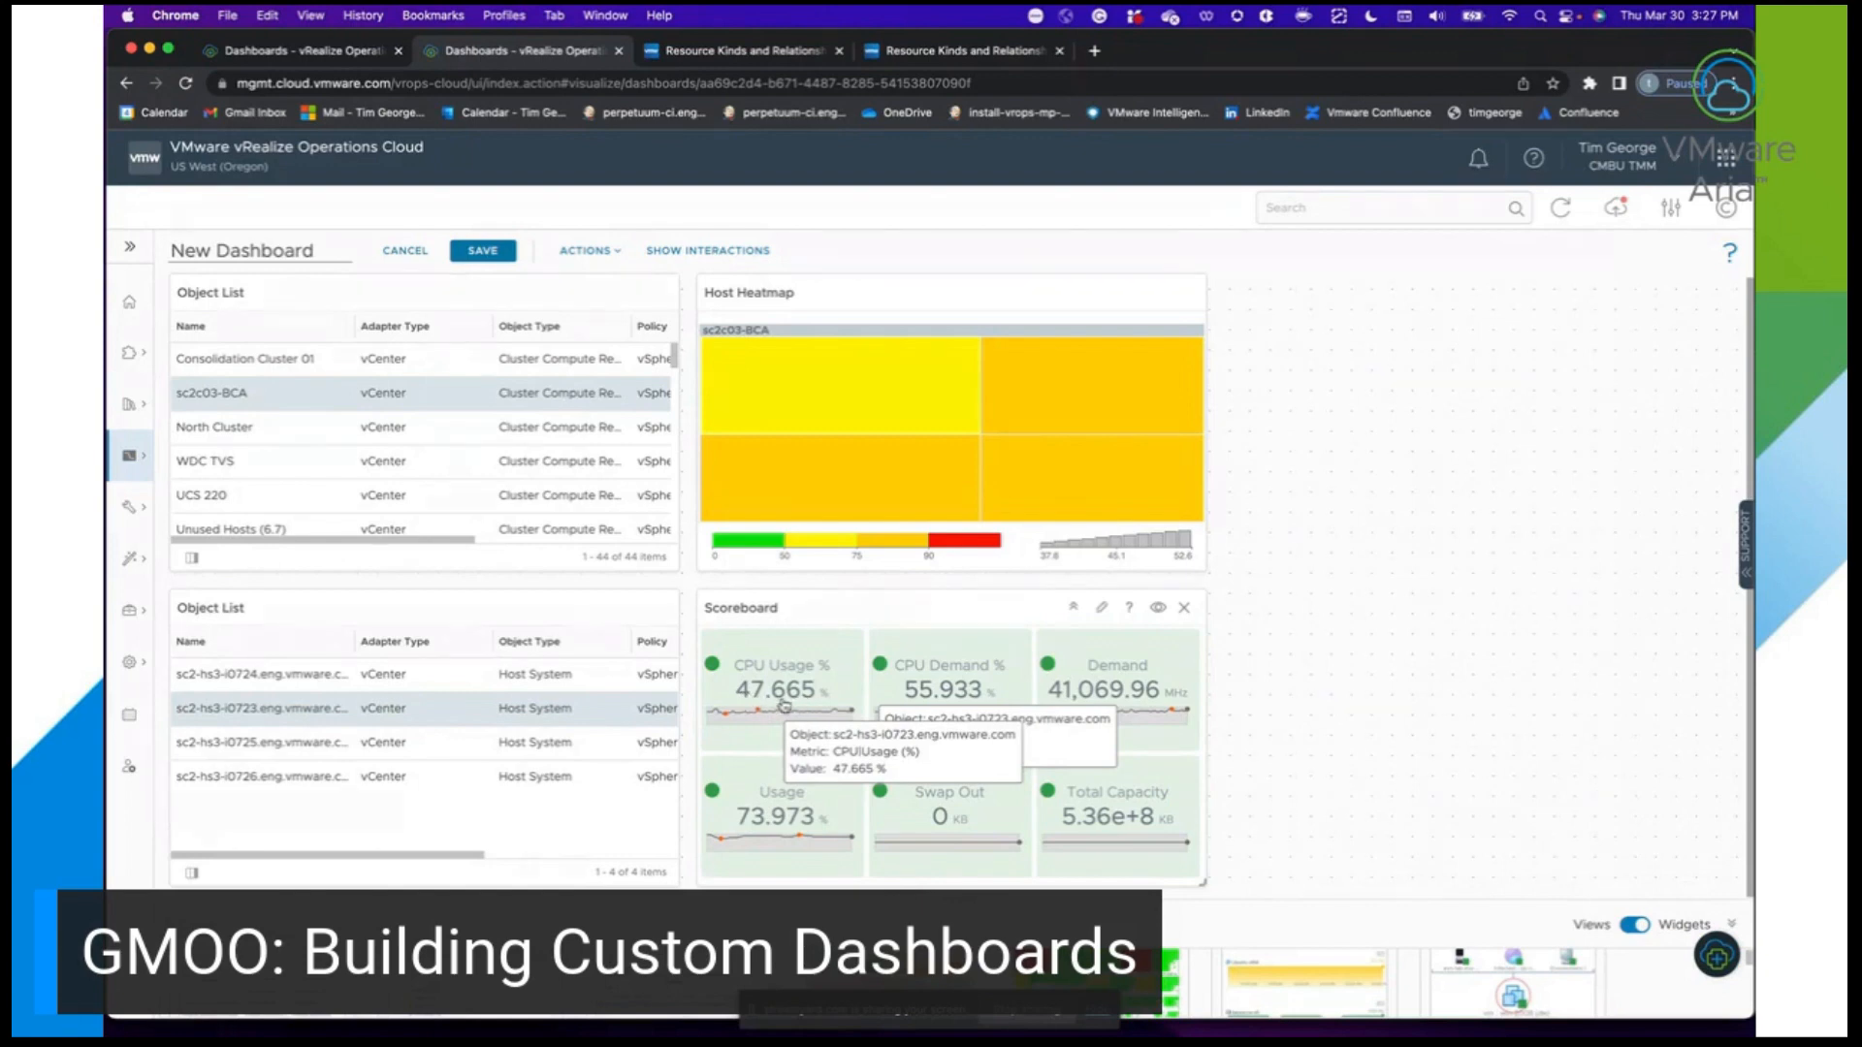
click(588, 685)
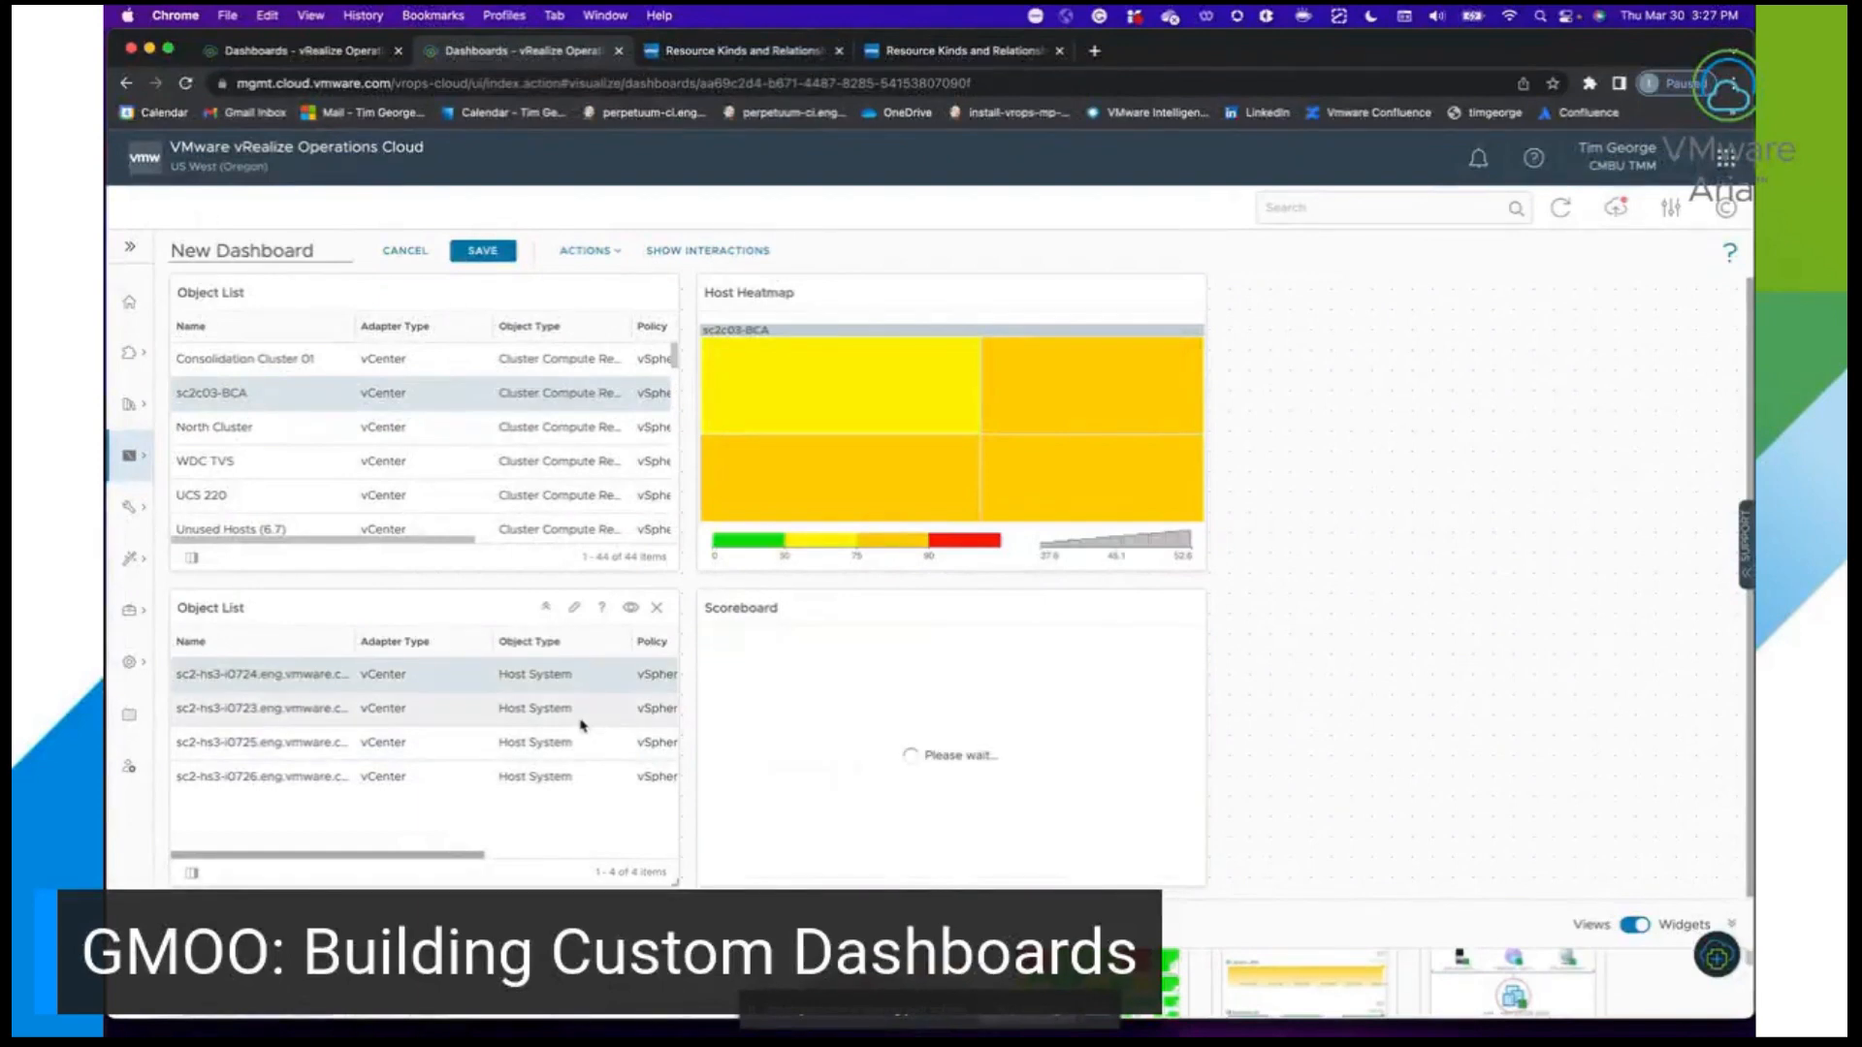
mouse_move(776, 713)
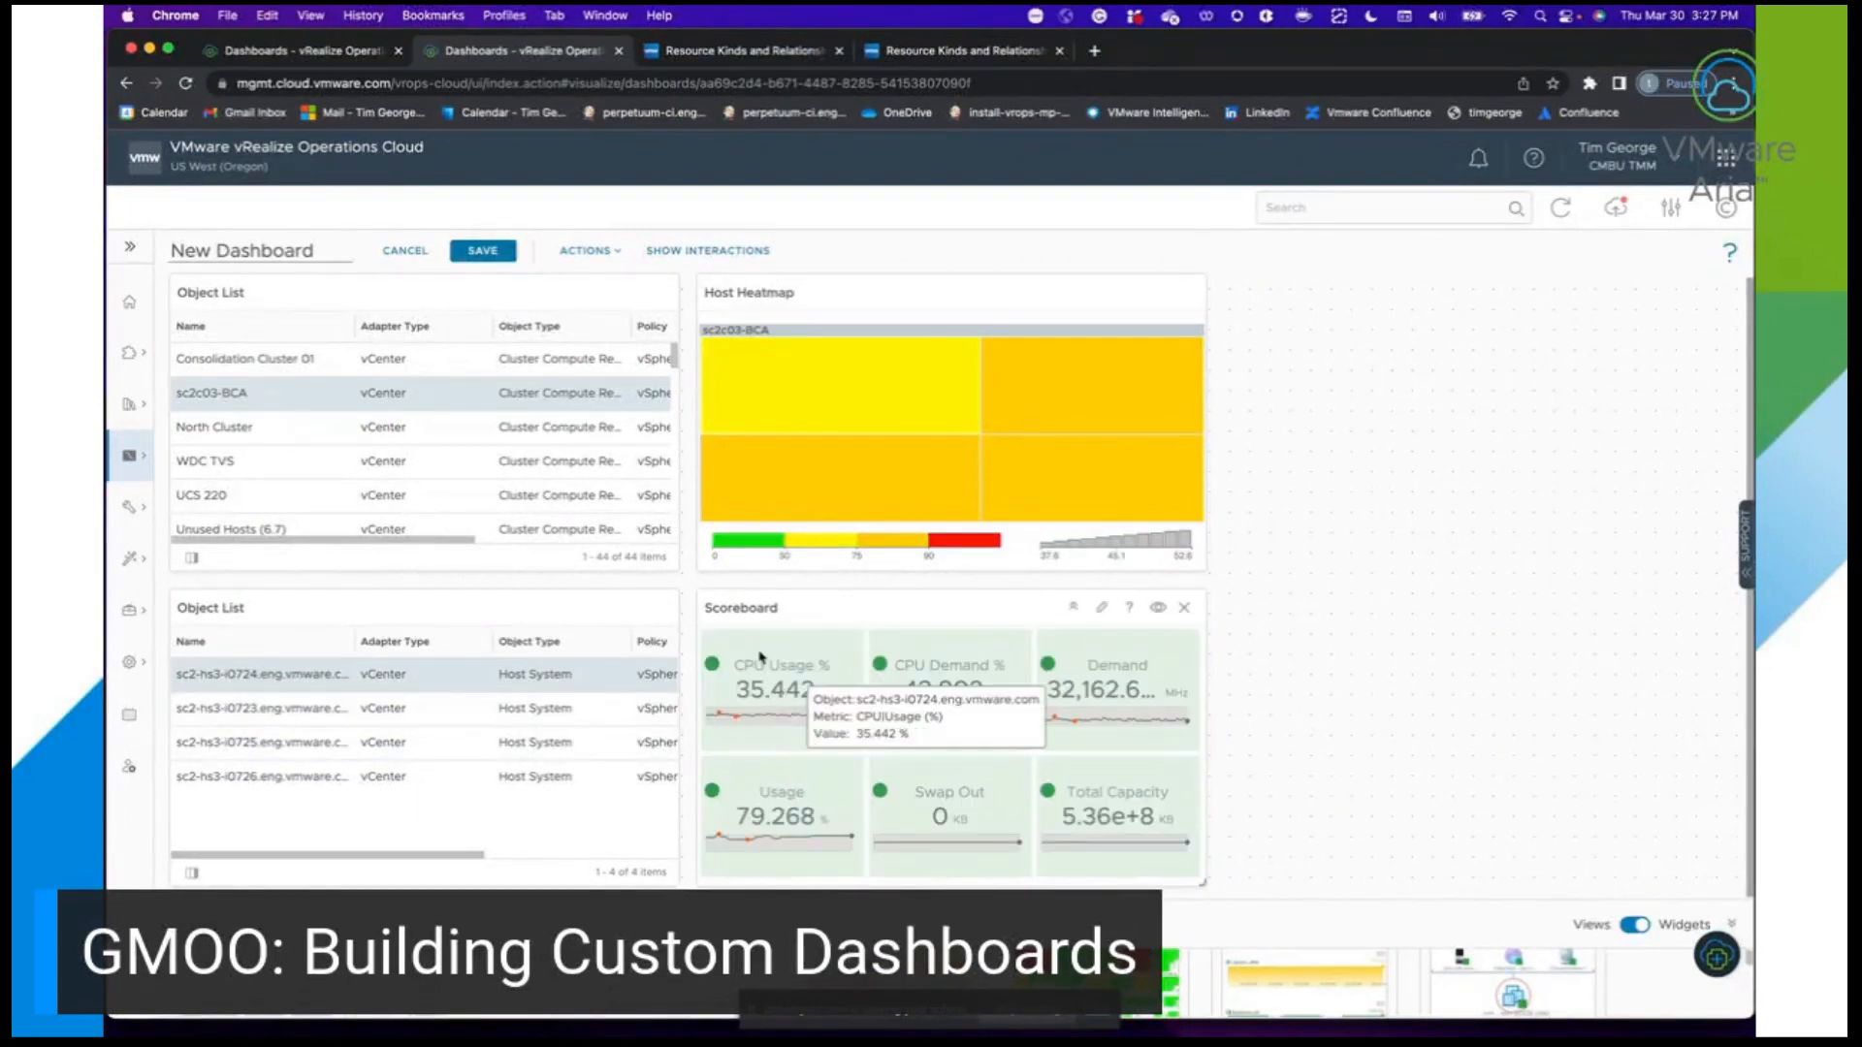
click(588, 747)
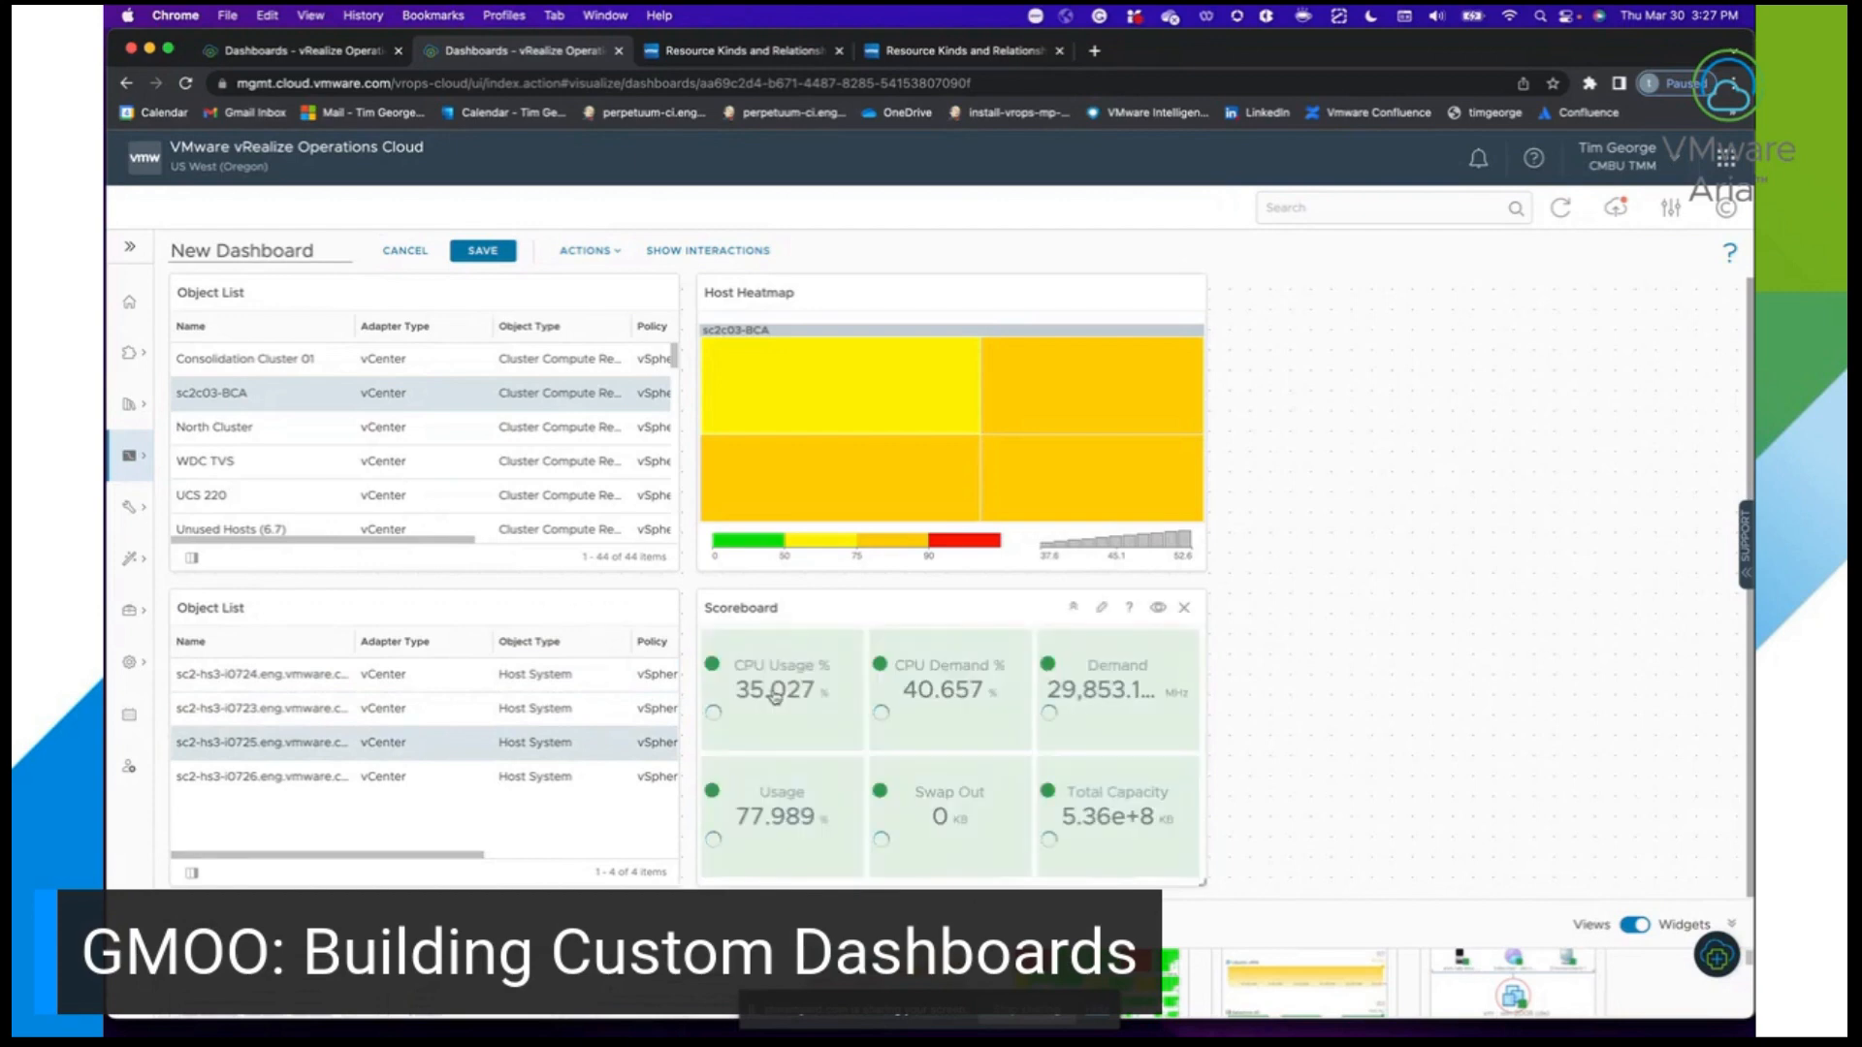
mouse_move(782, 711)
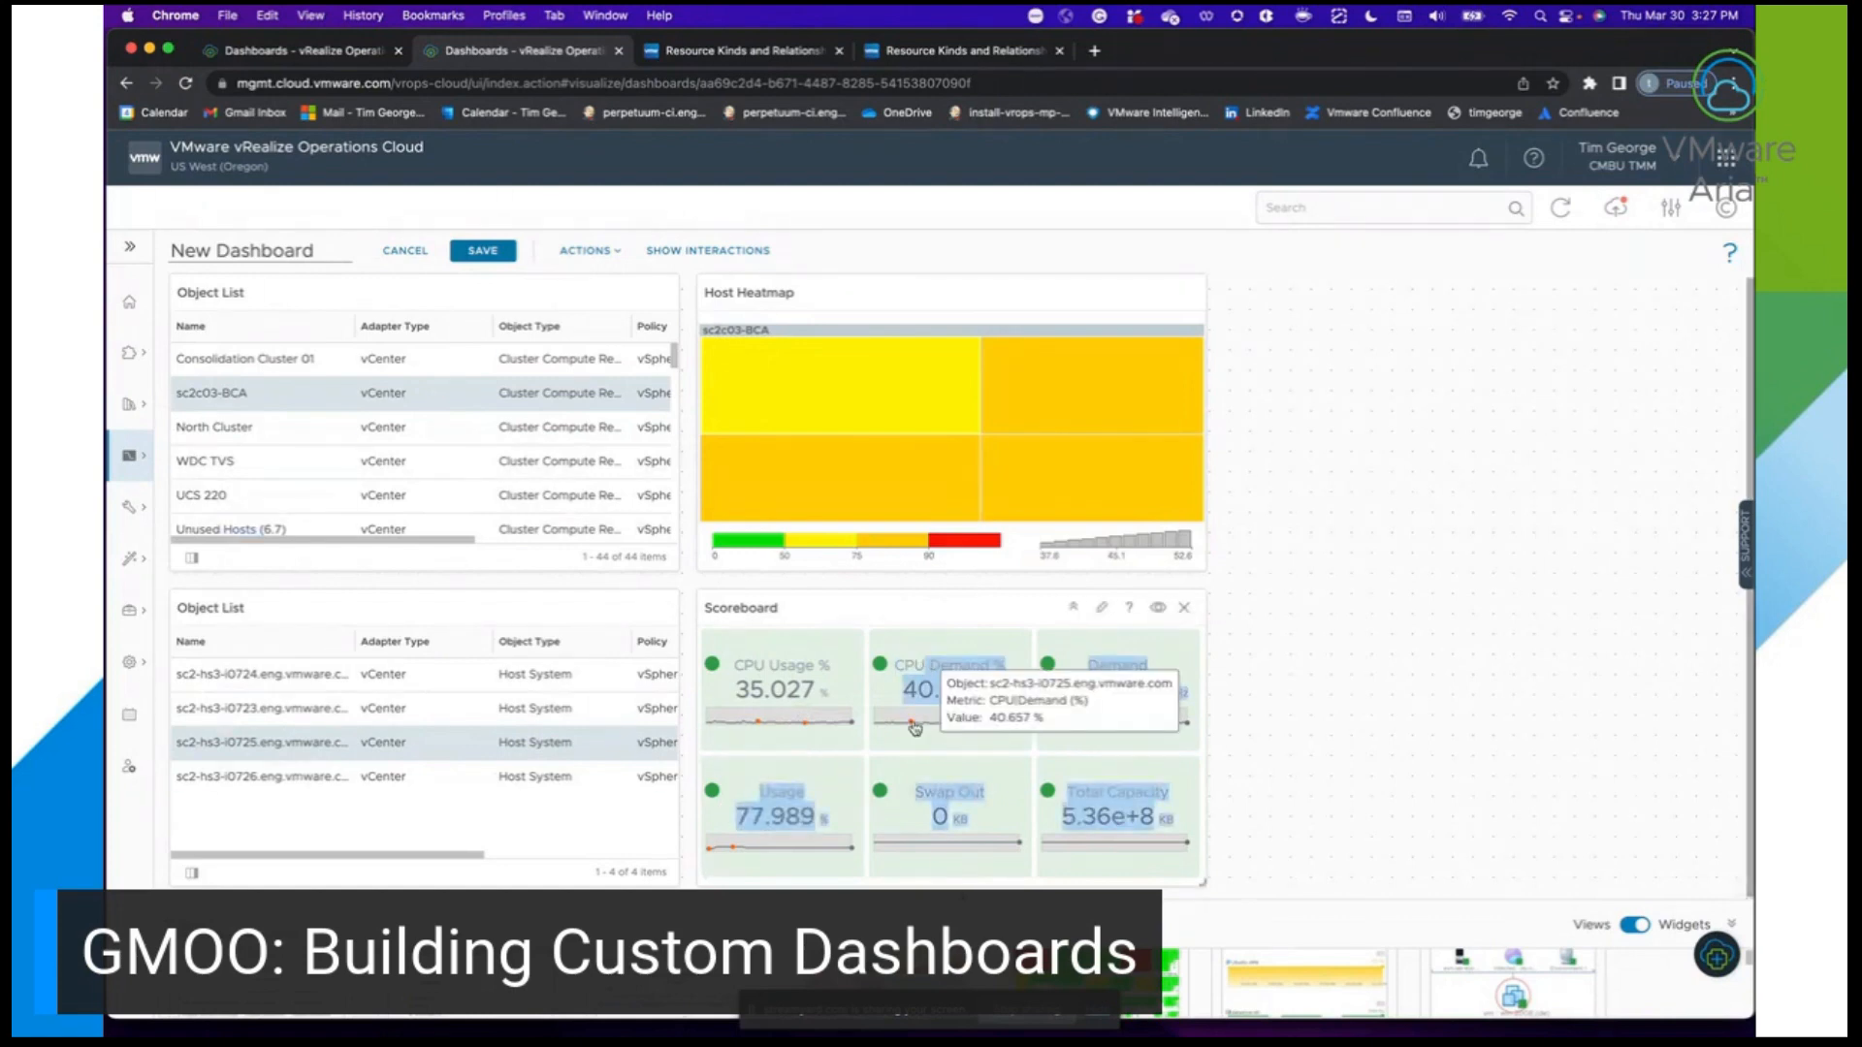
mouse_move(917, 727)
mouse_down()
mouse_move(922, 842)
mouse_move(949, 879)
mouse_move(938, 725)
mouse_up()
Add a Health Chart widget in the empty space beside the Host Heatmap and open its configuration.
click(938, 908)
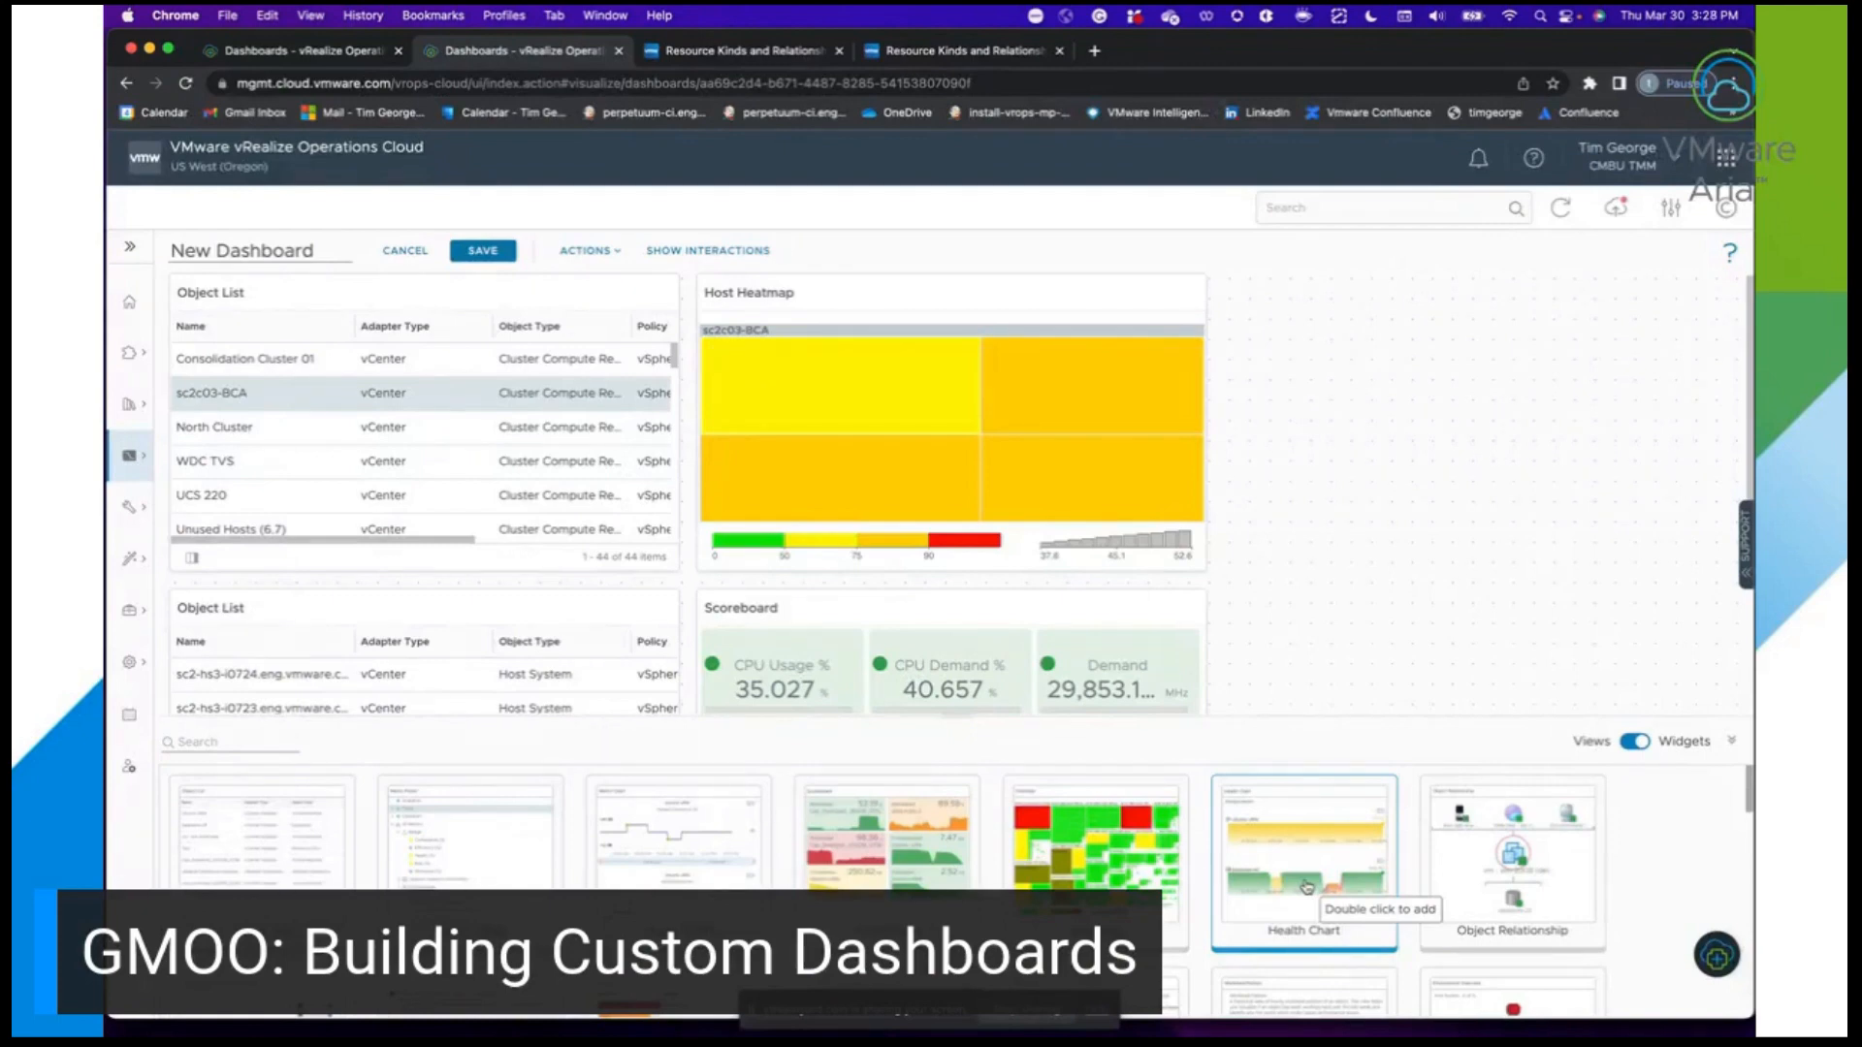
mouse_move(1307, 887)
mouse_down()
mouse_move(1300, 563)
mouse_move(1338, 358)
mouse_move(1334, 387)
mouse_up()
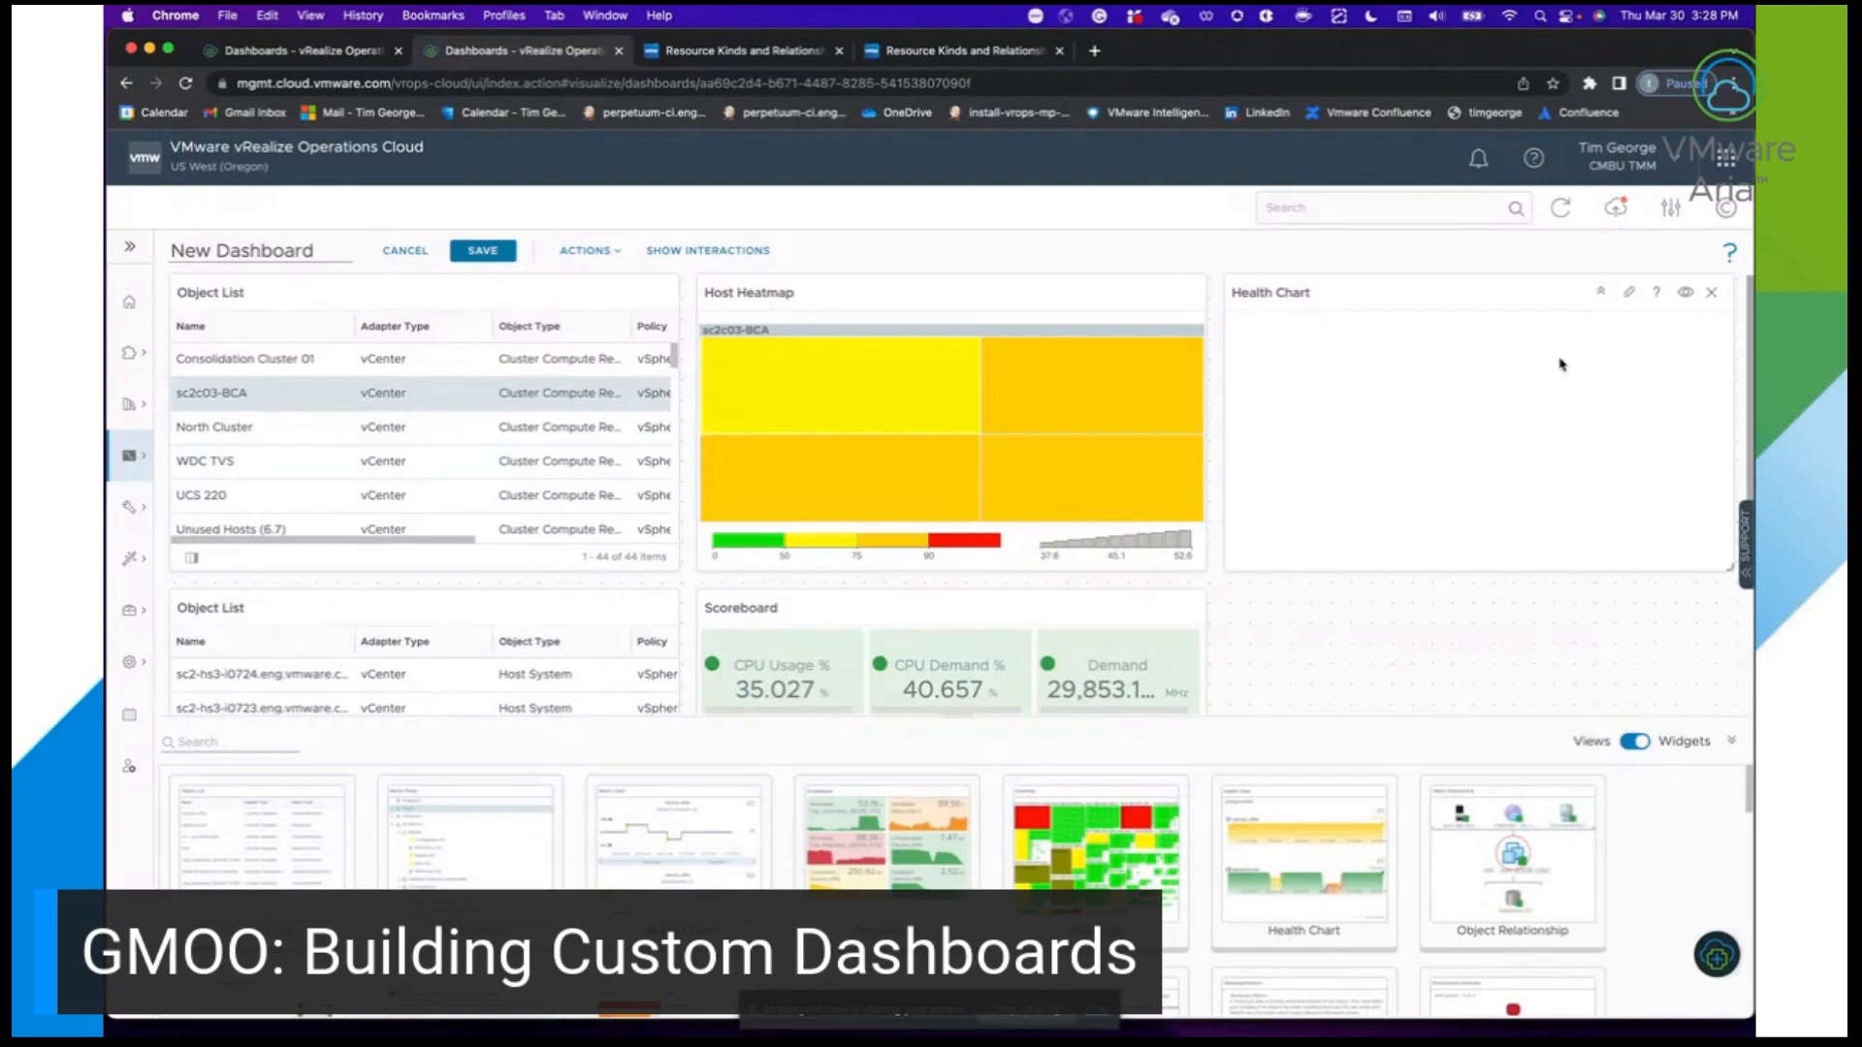
click(1630, 296)
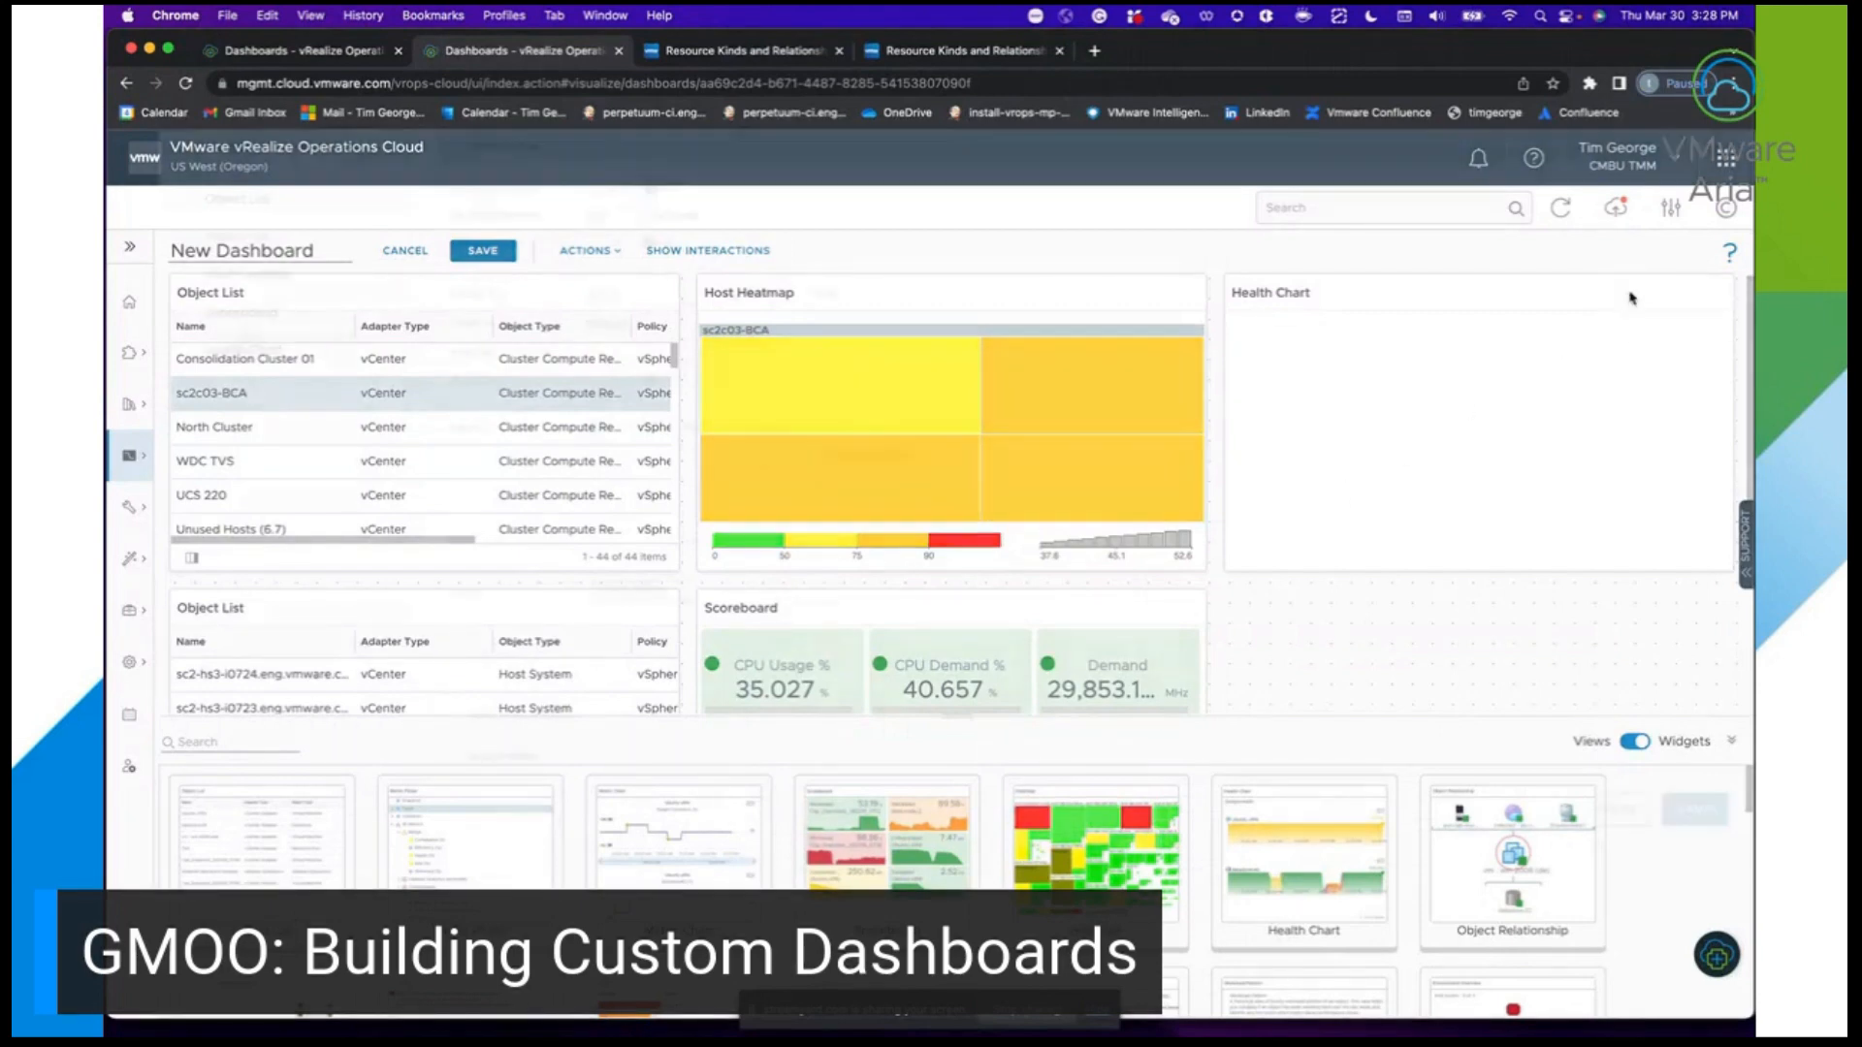
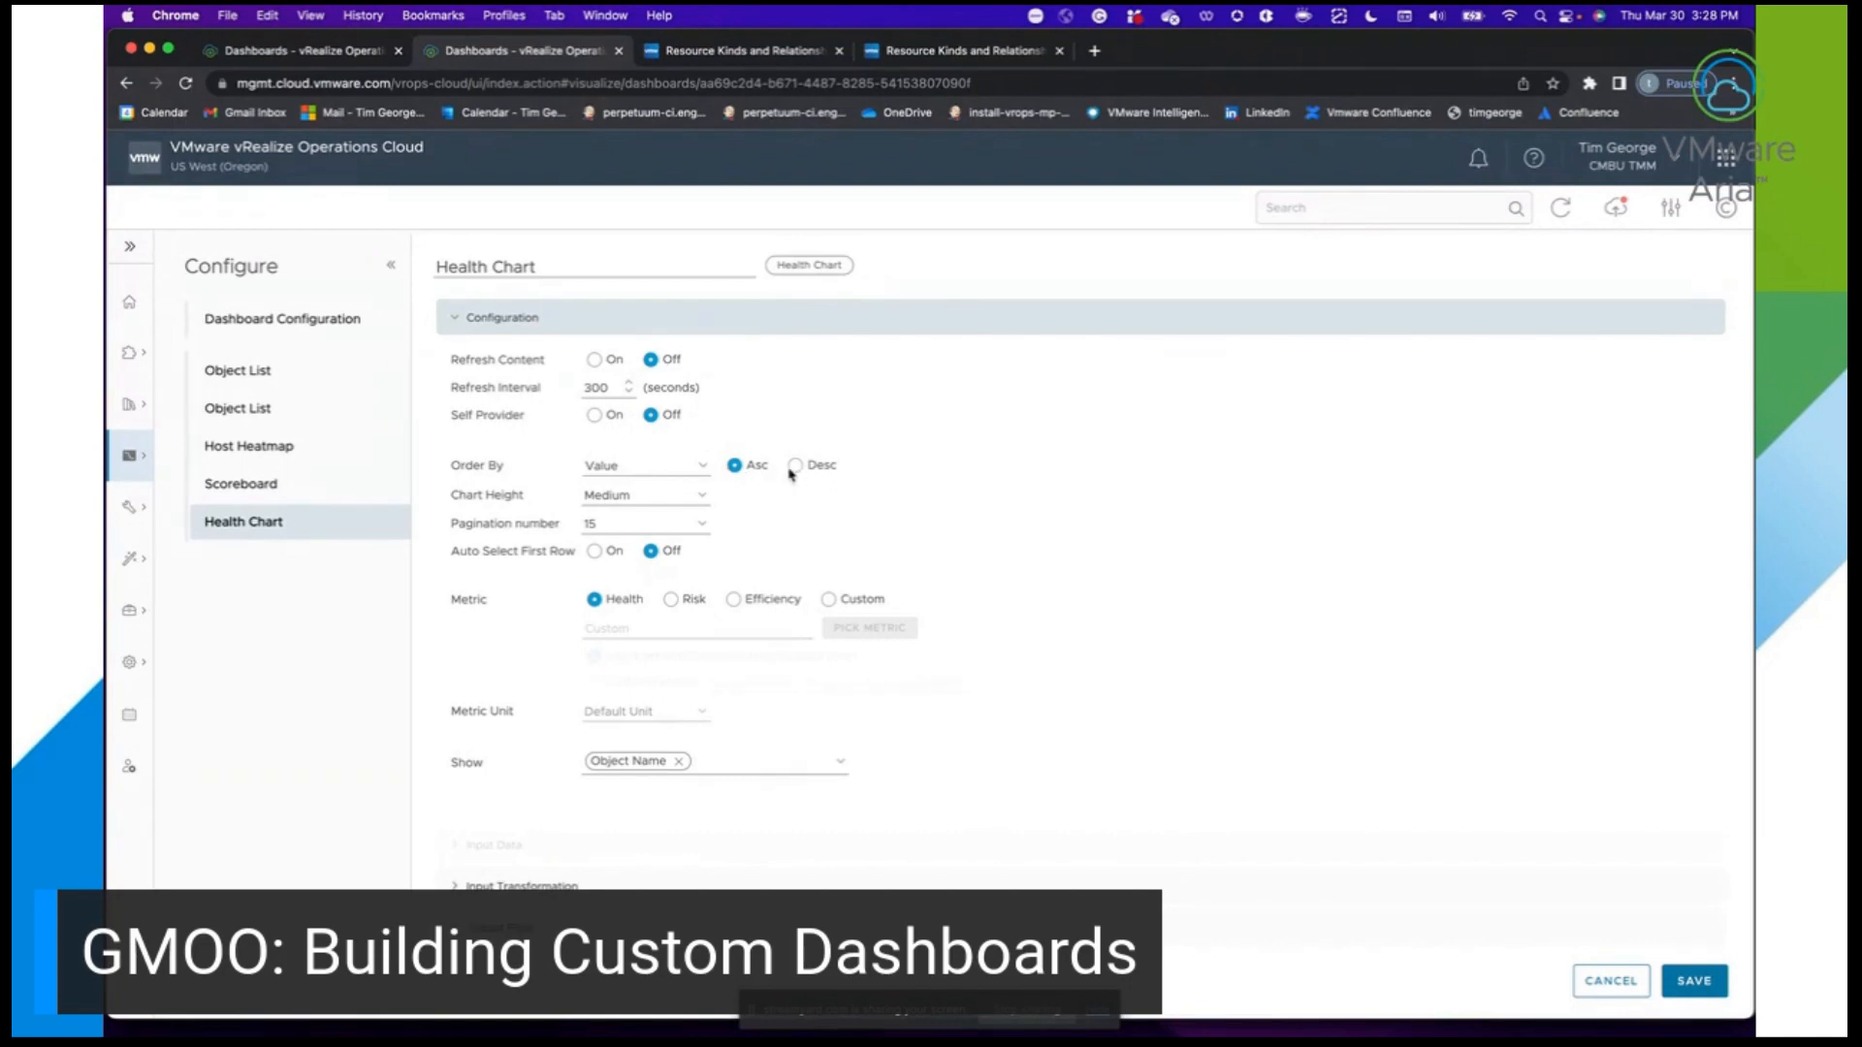
Review the Health Chart's height options, set its input transformation relationship to Children, and save the configuration.
click(702, 496)
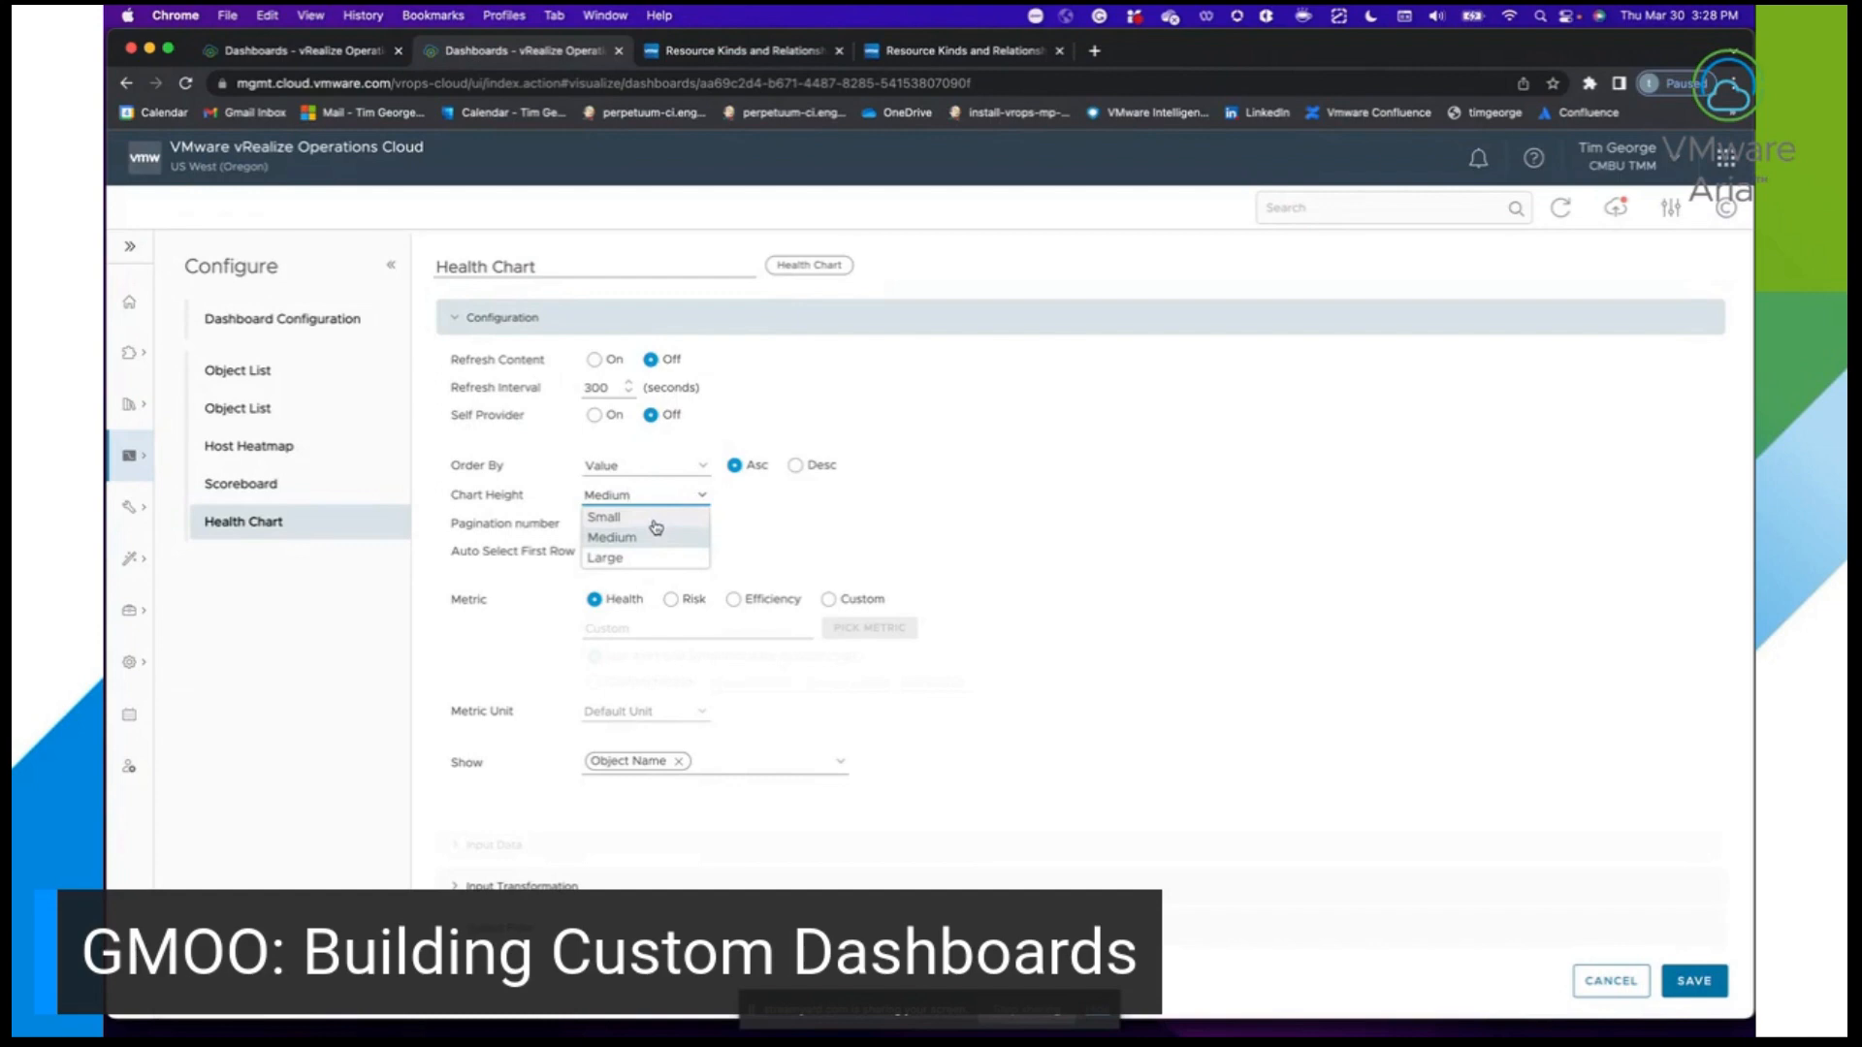
click(790, 511)
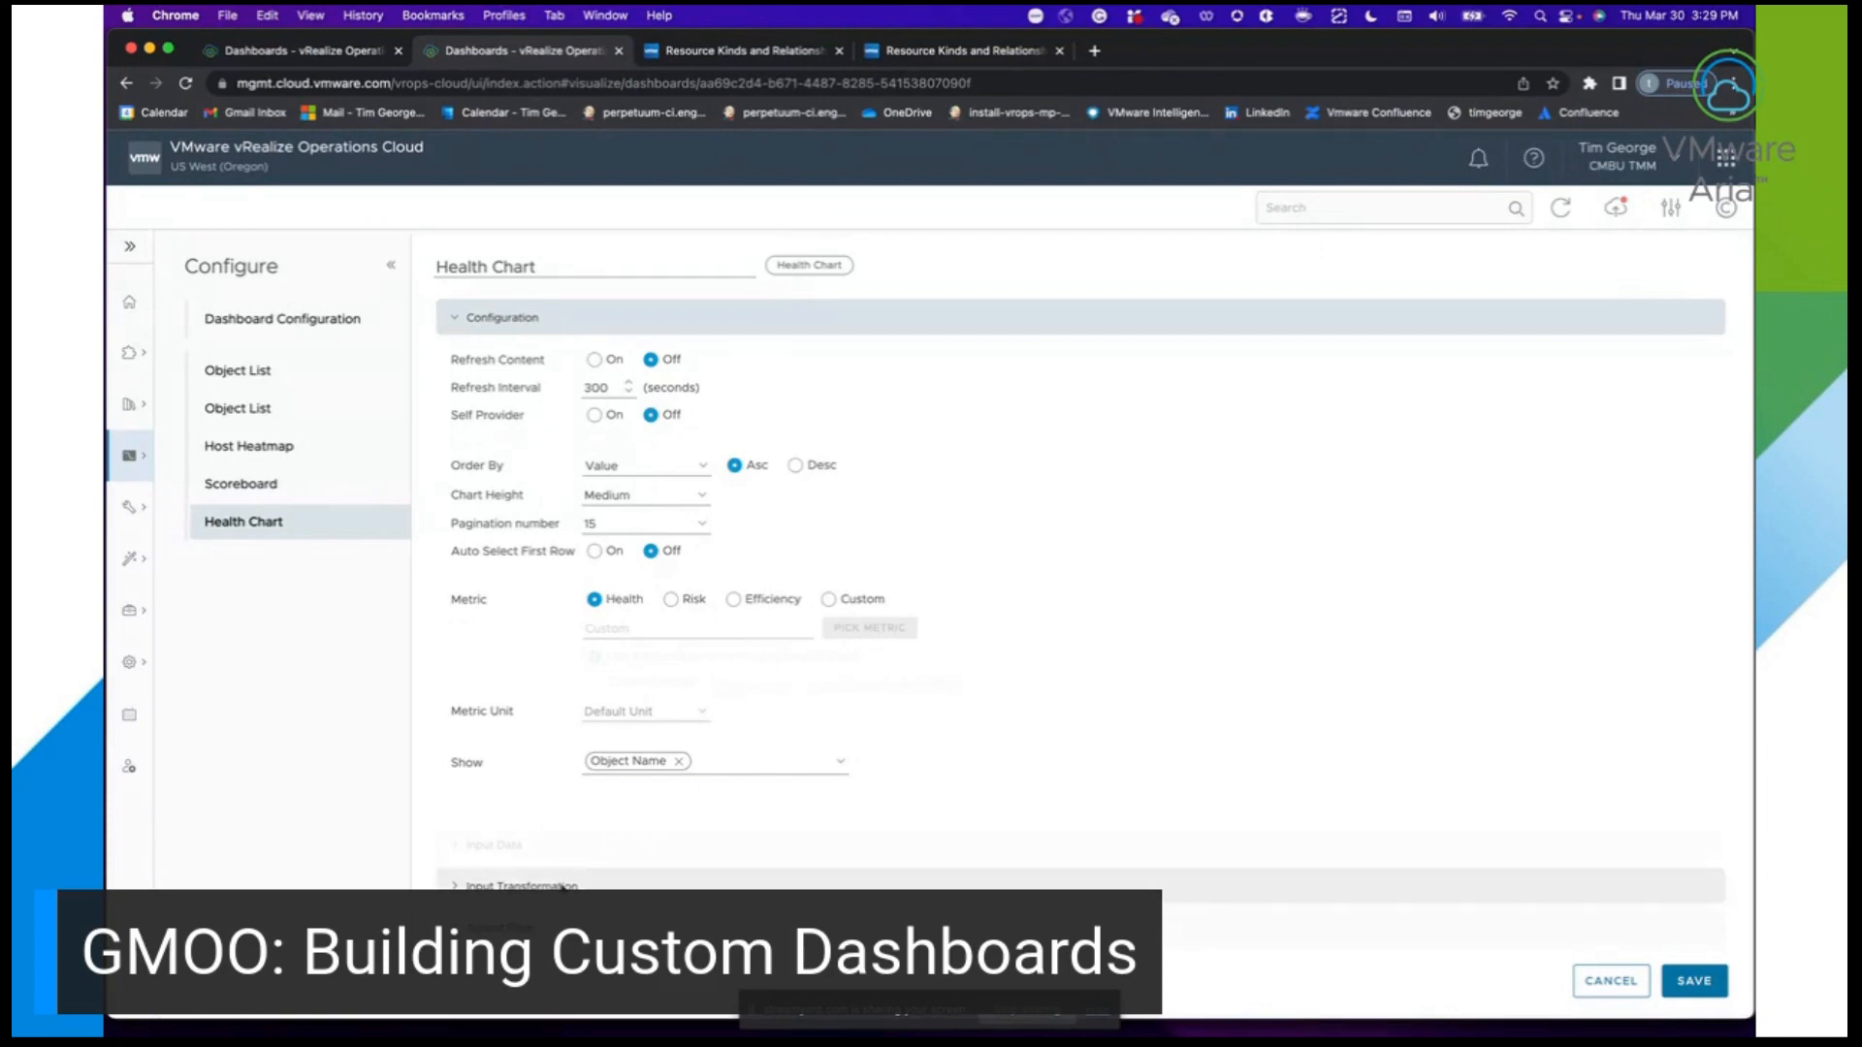
click(562, 885)
click(609, 438)
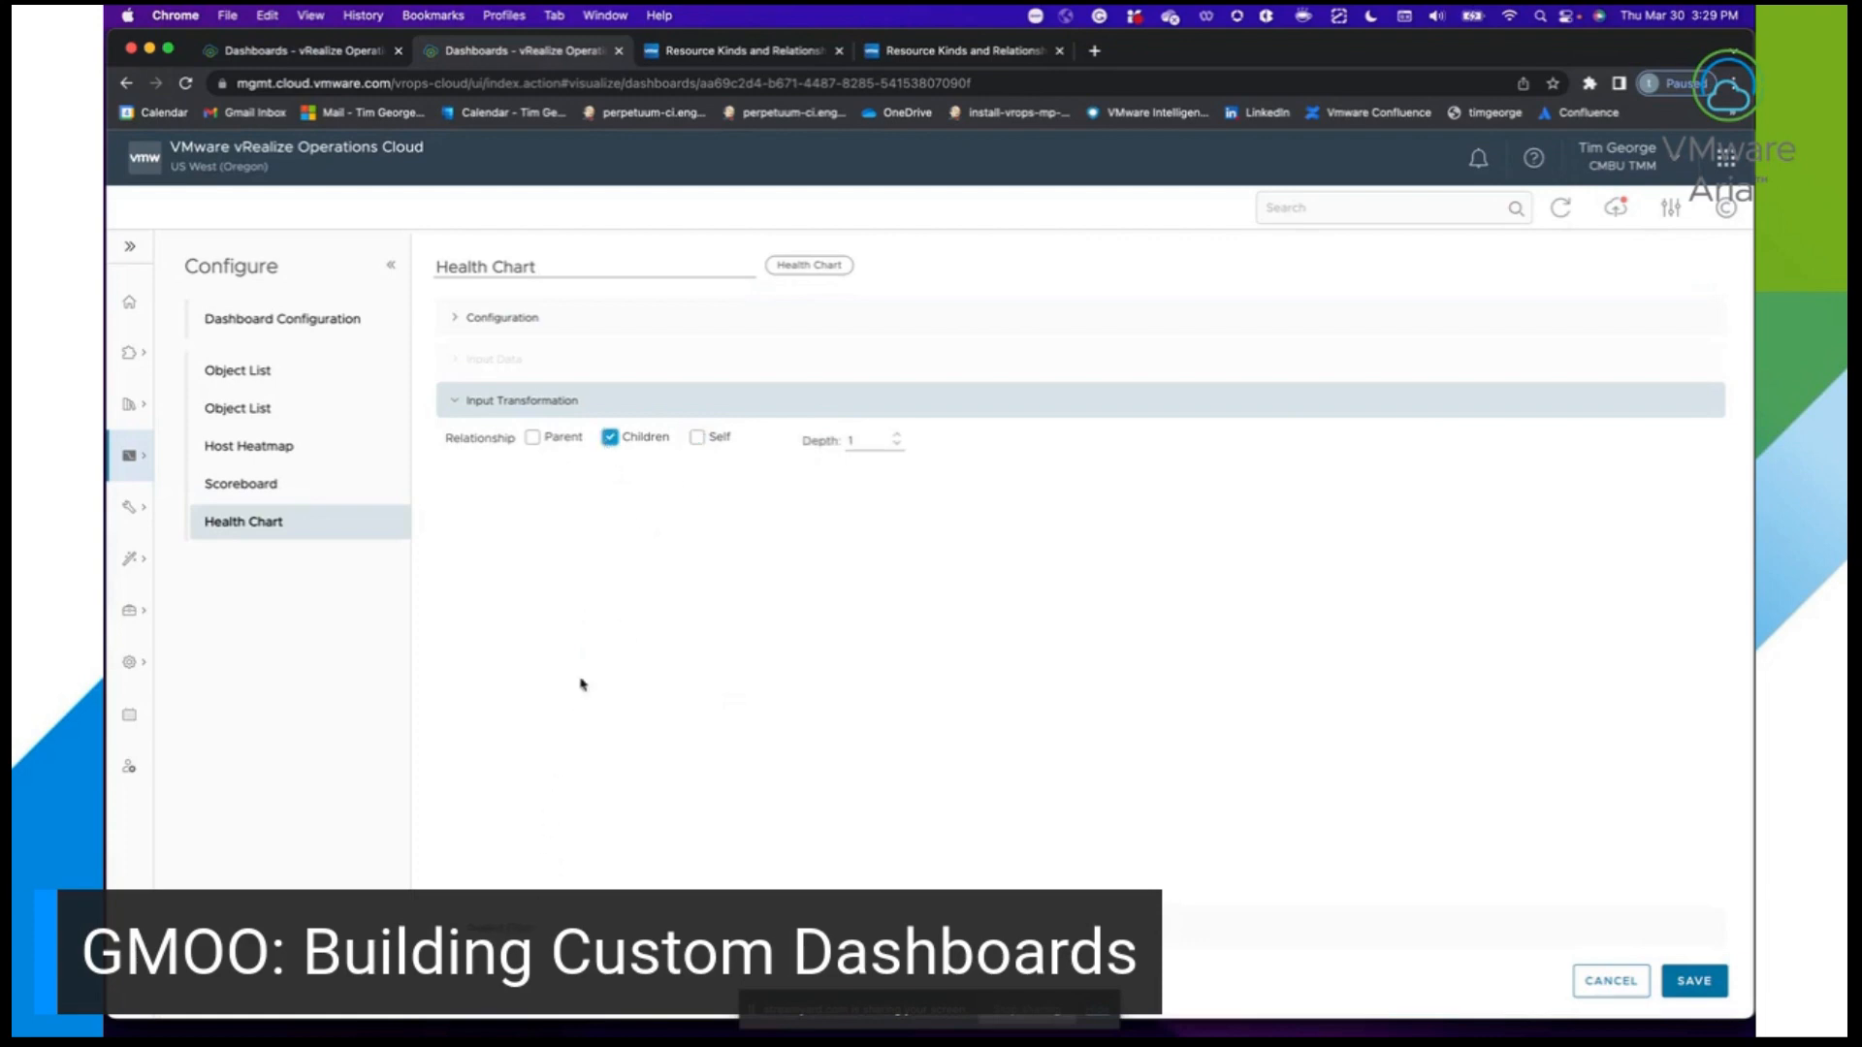
click(524, 317)
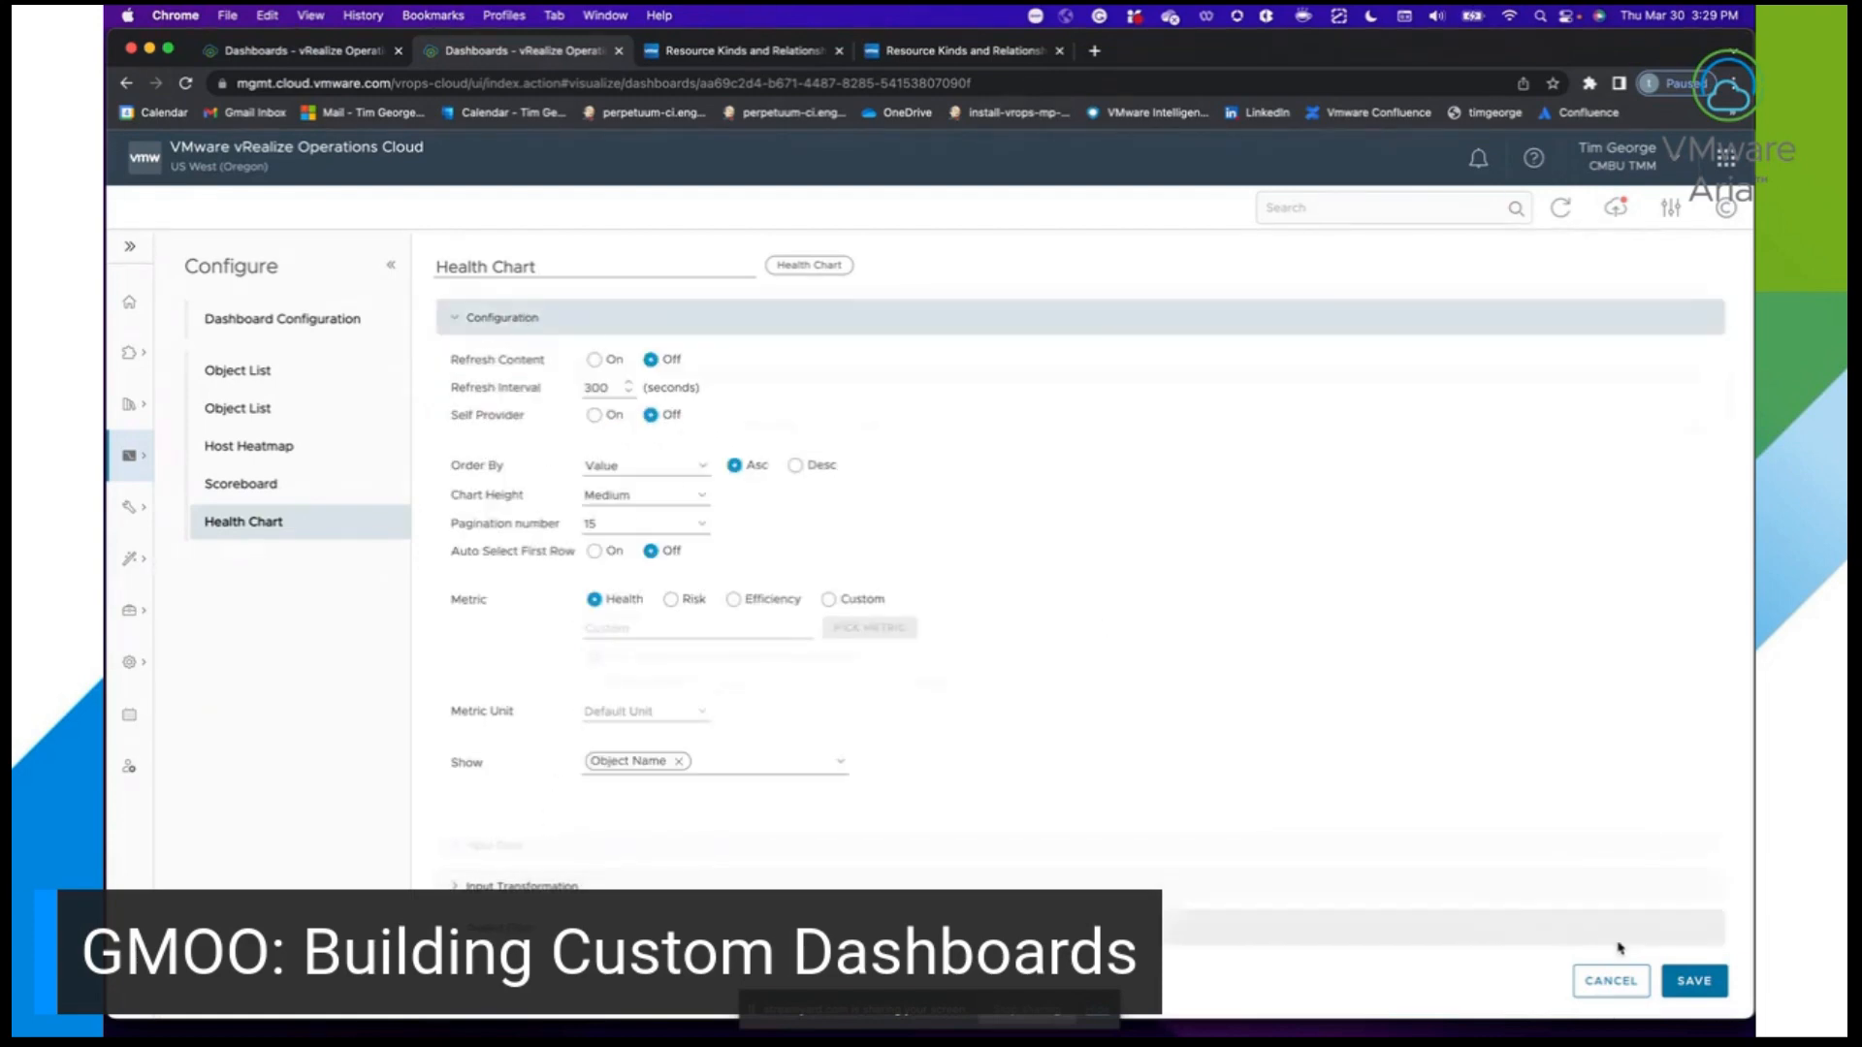
click(1694, 981)
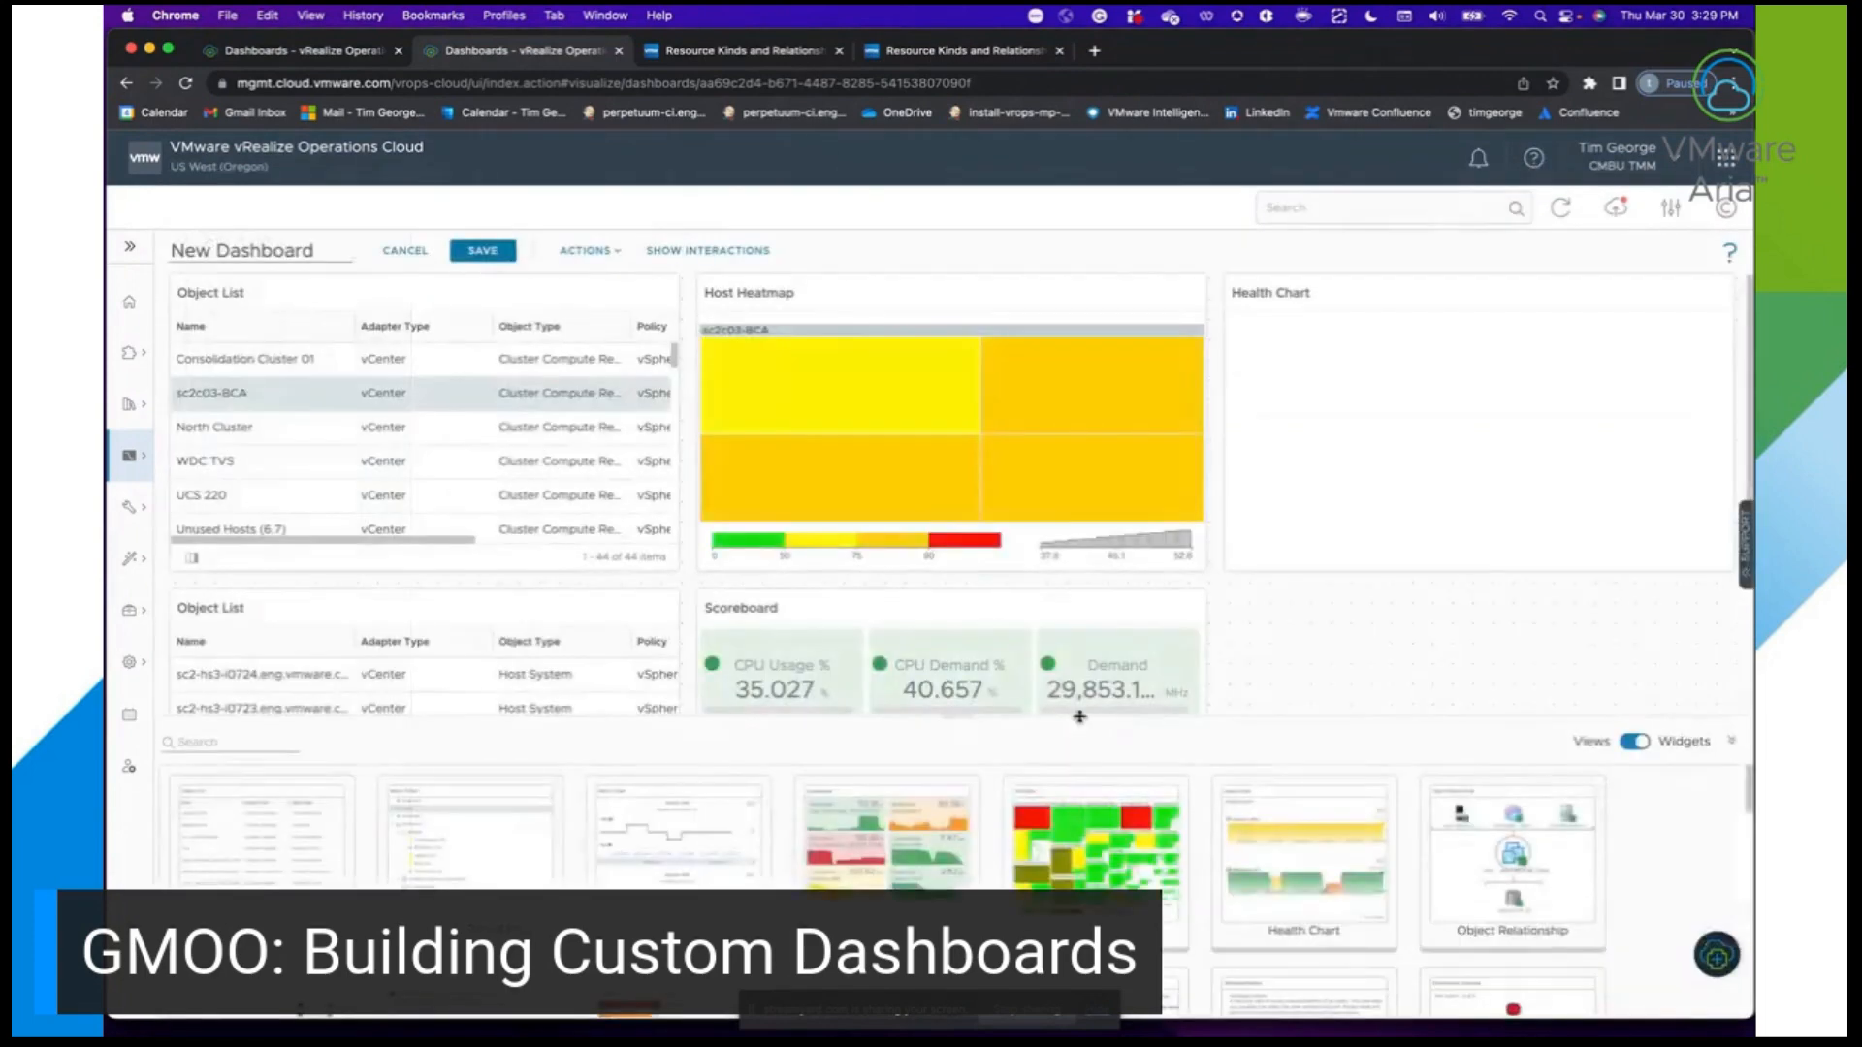
Link the cluster Object List's object output to the Health Chart's object input in the widget interactions.
click(679, 256)
mouse_move(473, 392)
mouse_down()
mouse_move(960, 437)
mouse_move(1109, 353)
mouse_up()
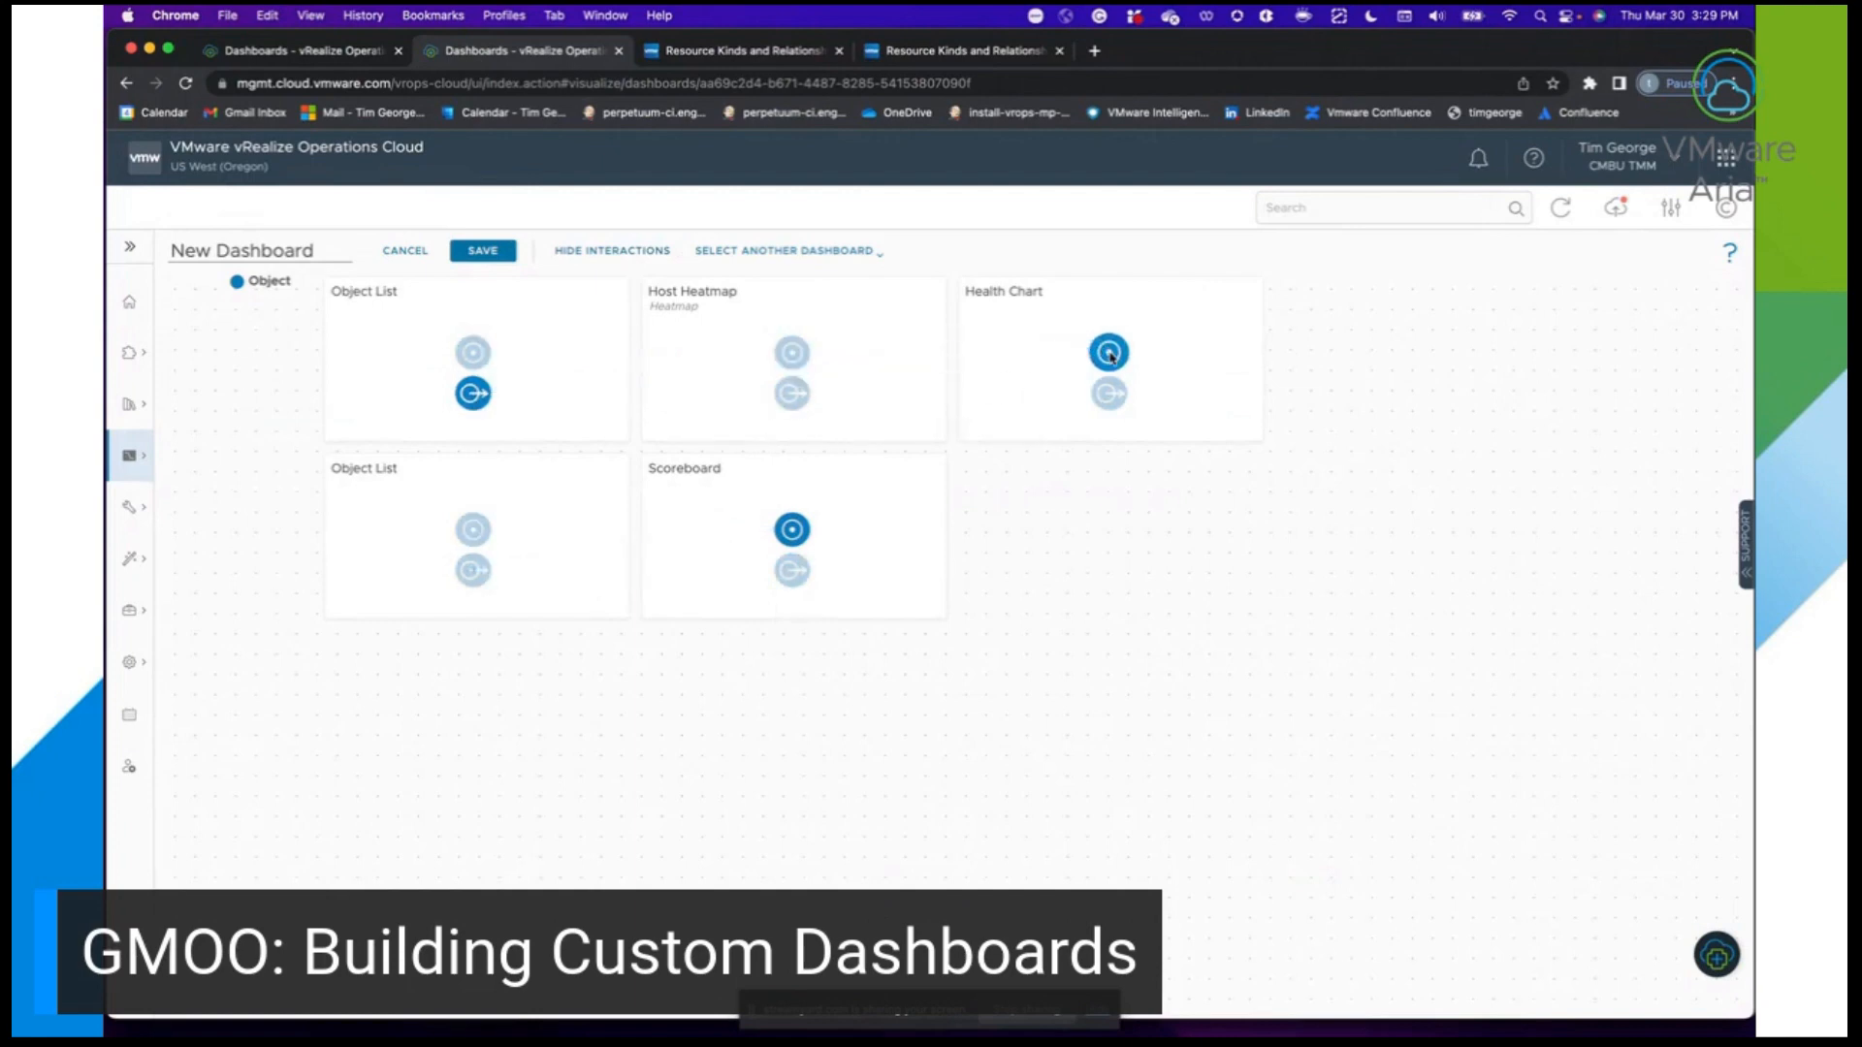
click(594, 254)
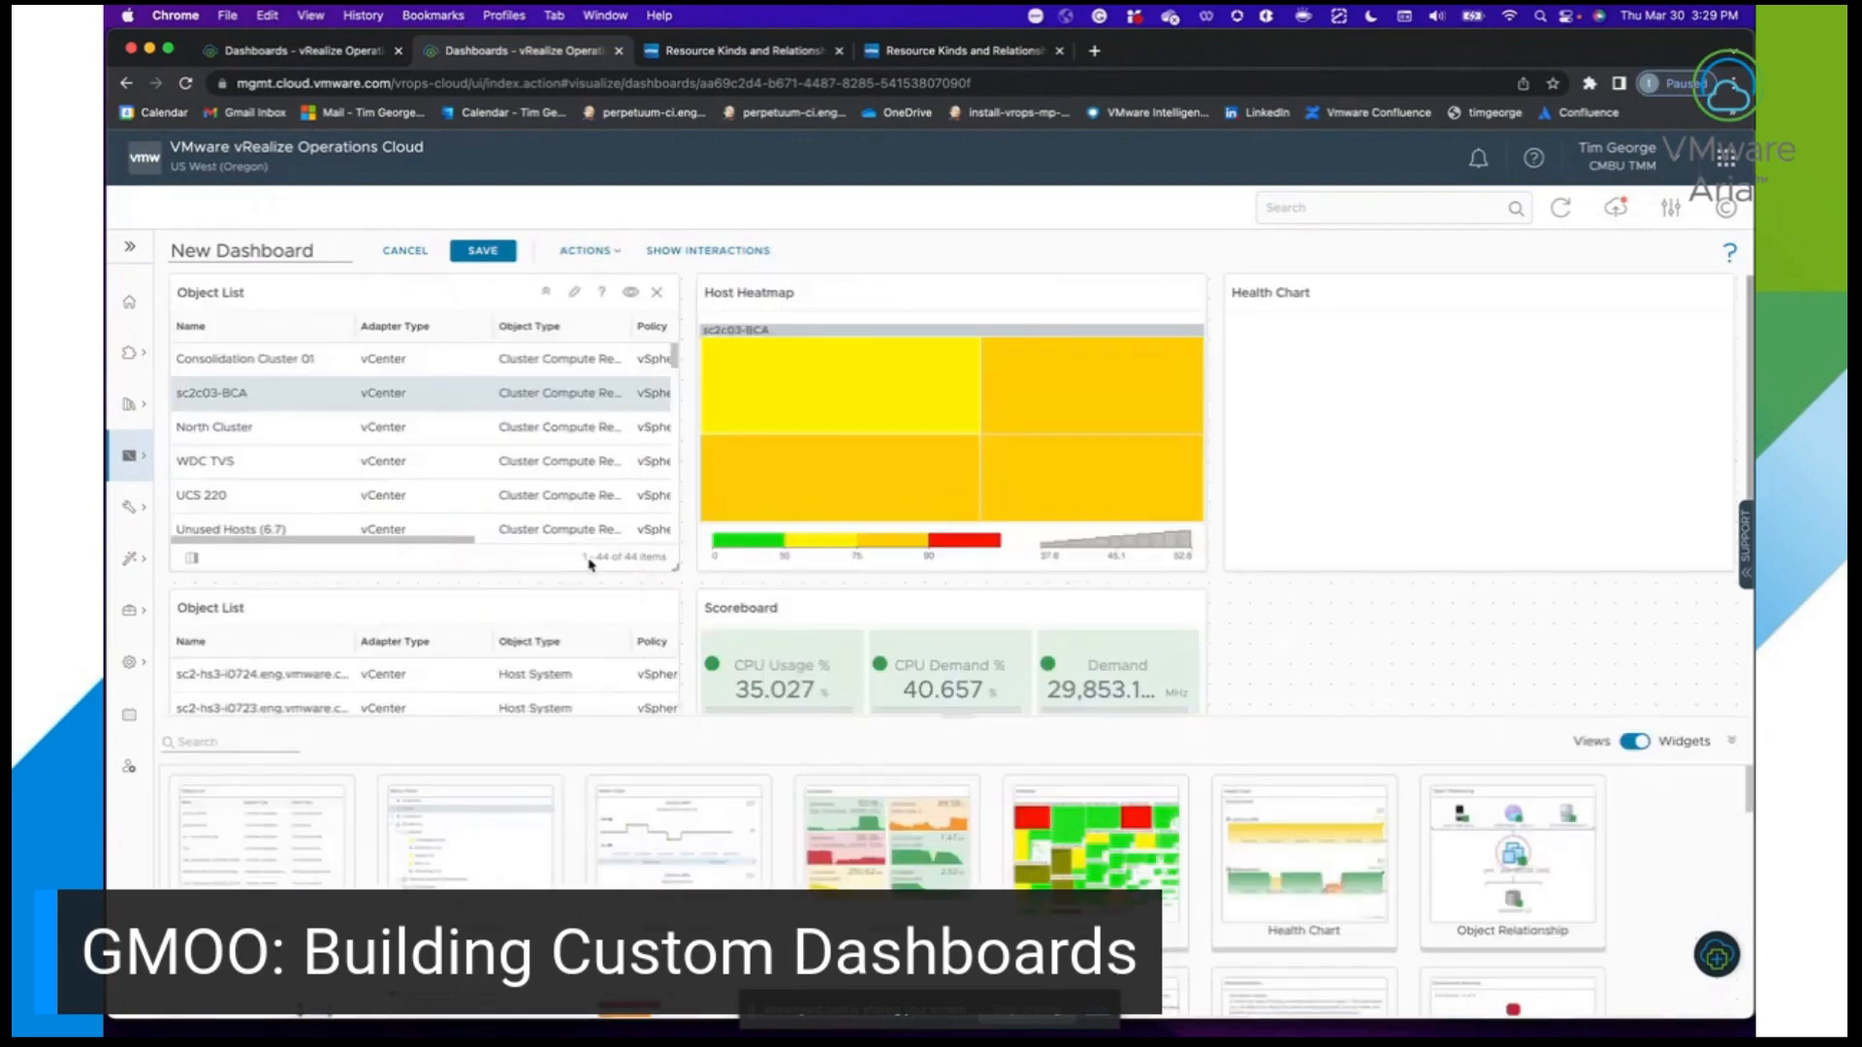
Select North Cluster in the cluster Object List and examine the health graphs of its child objects in the Health Chart.
click(481, 428)
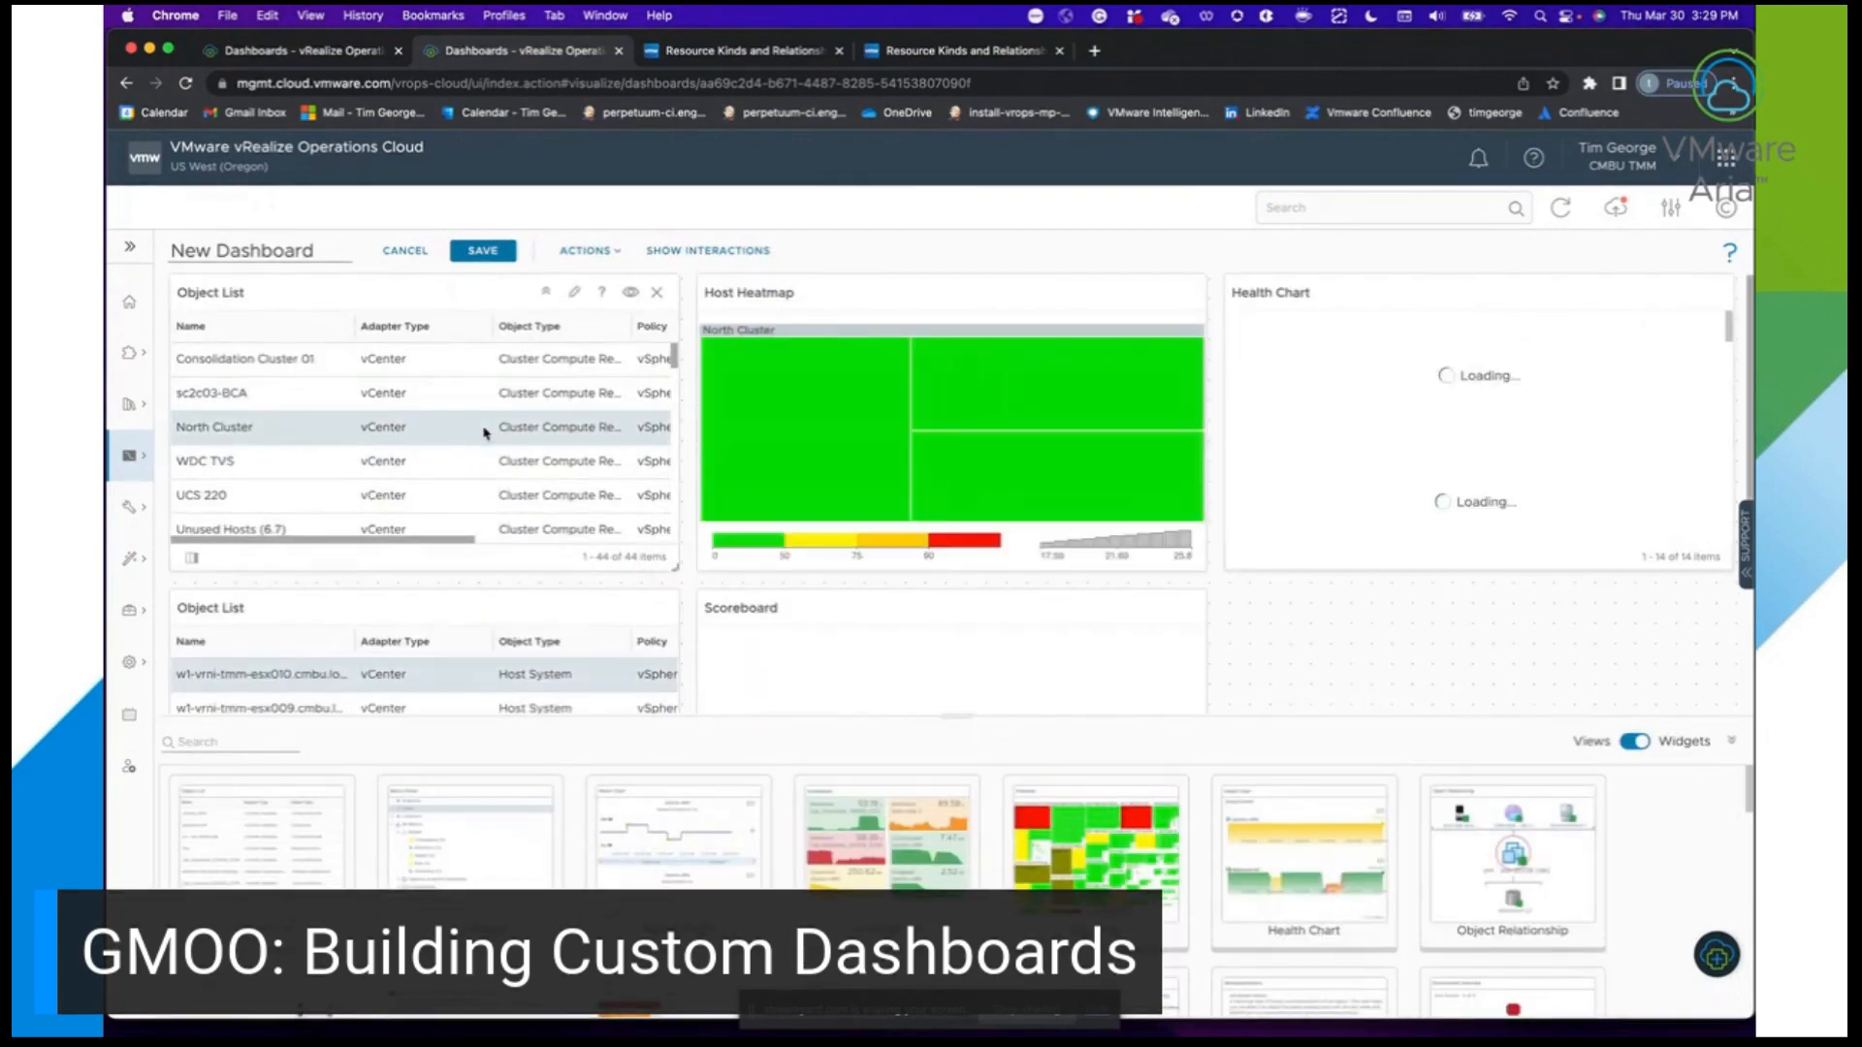
scroll(1438, 390, down, 4)
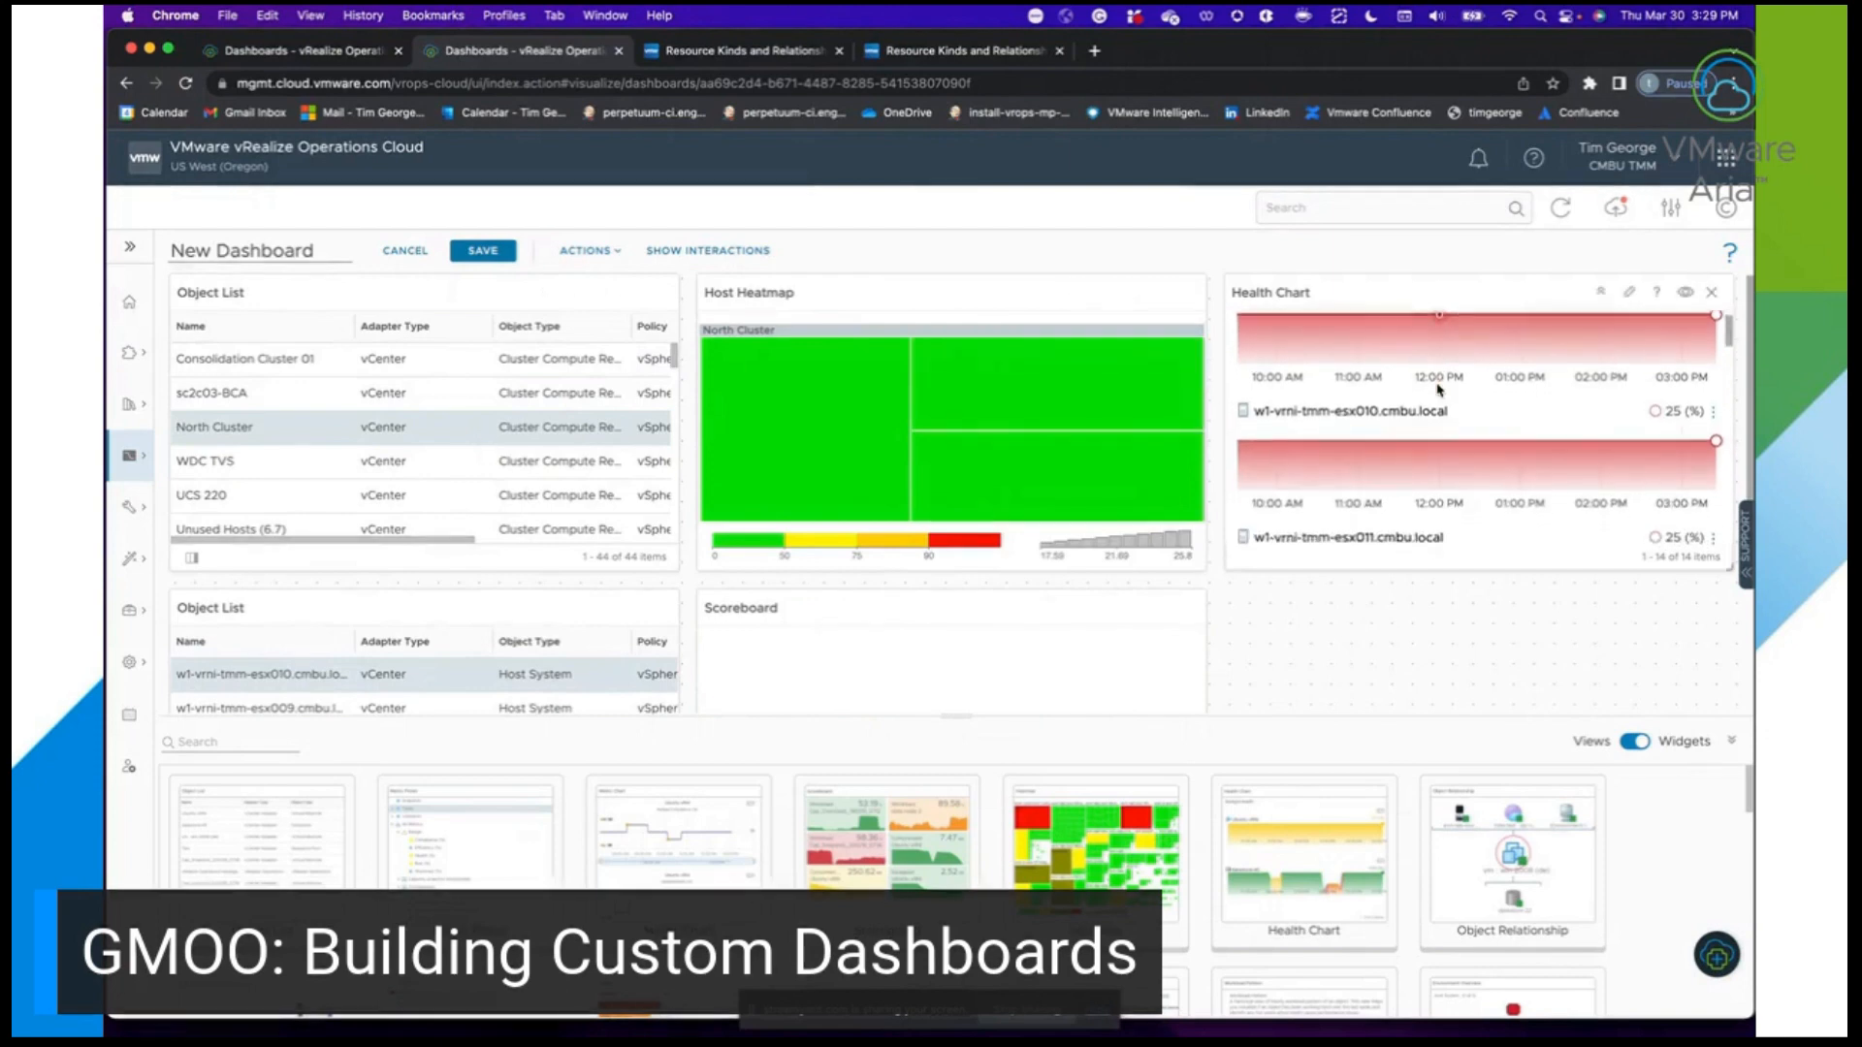
scroll(1438, 390, down, 3)
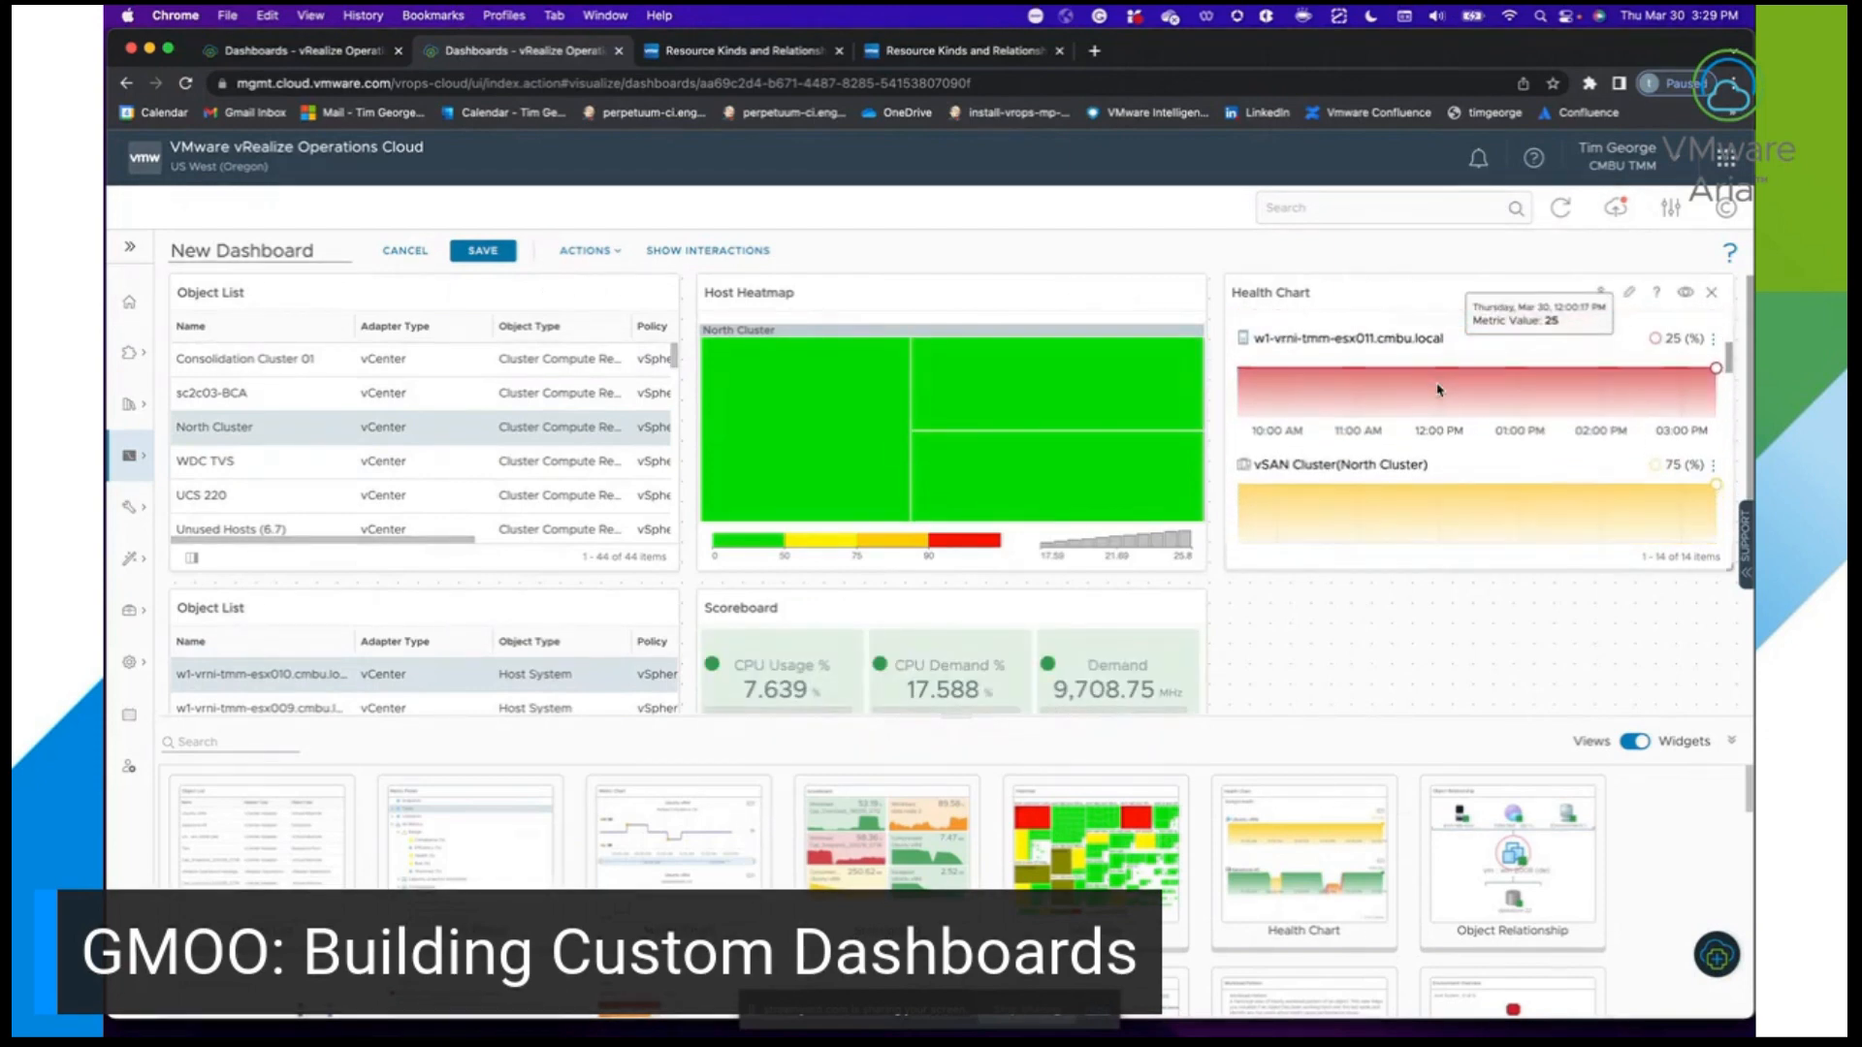
scroll(1439, 390, down, 3)
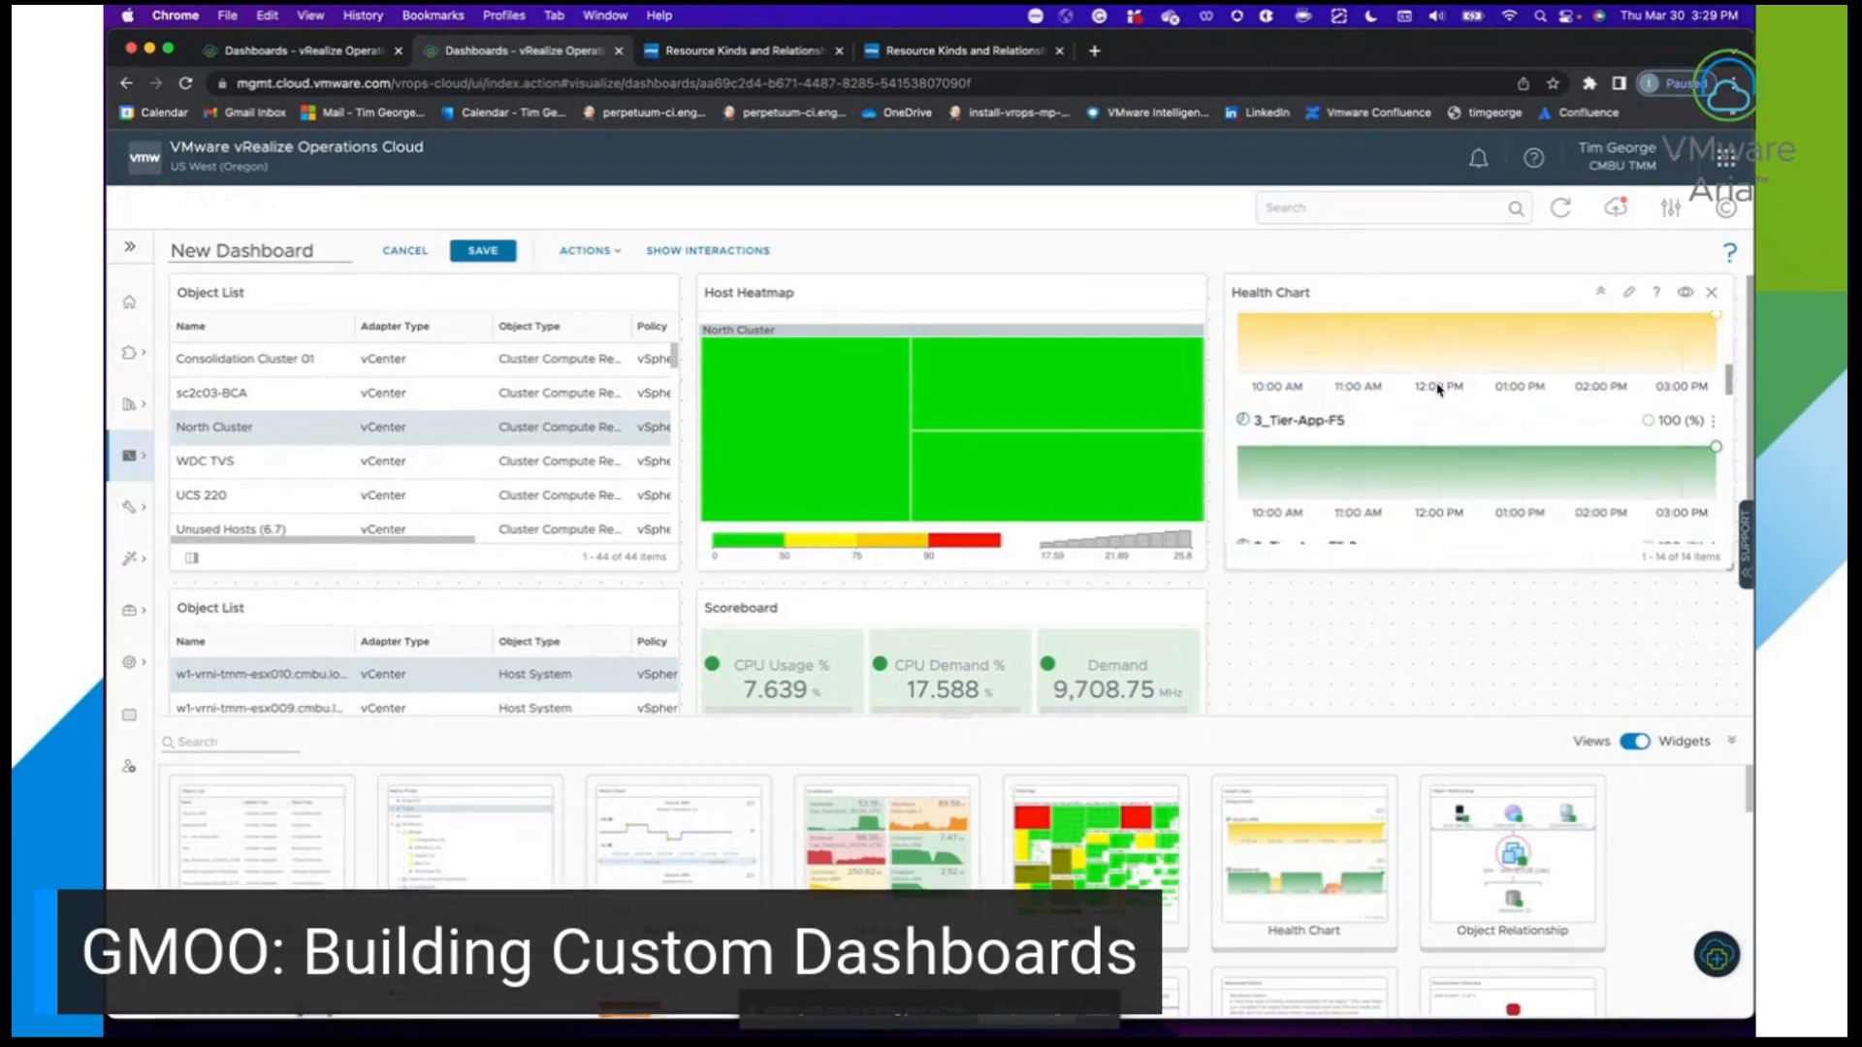
scroll(1438, 389, down, 2)
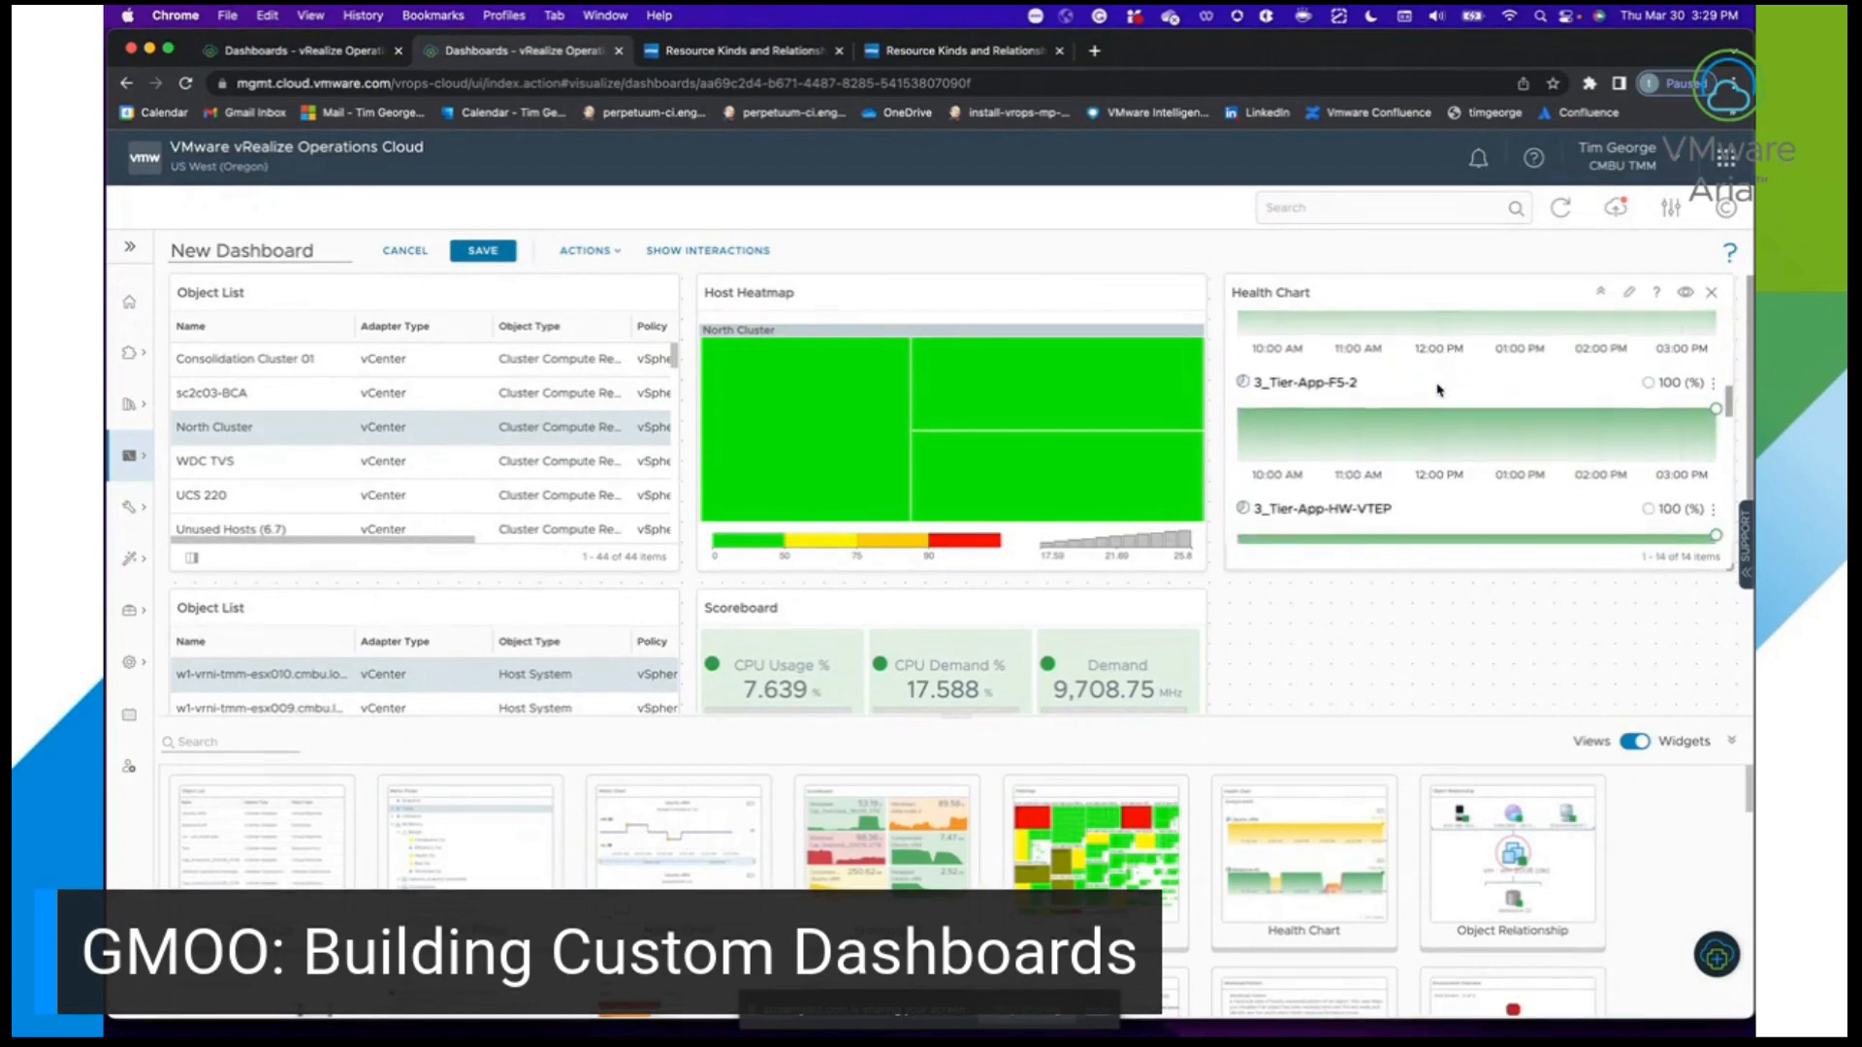
scroll(1439, 390, up, 3)
scroll(1438, 390, up, 5)
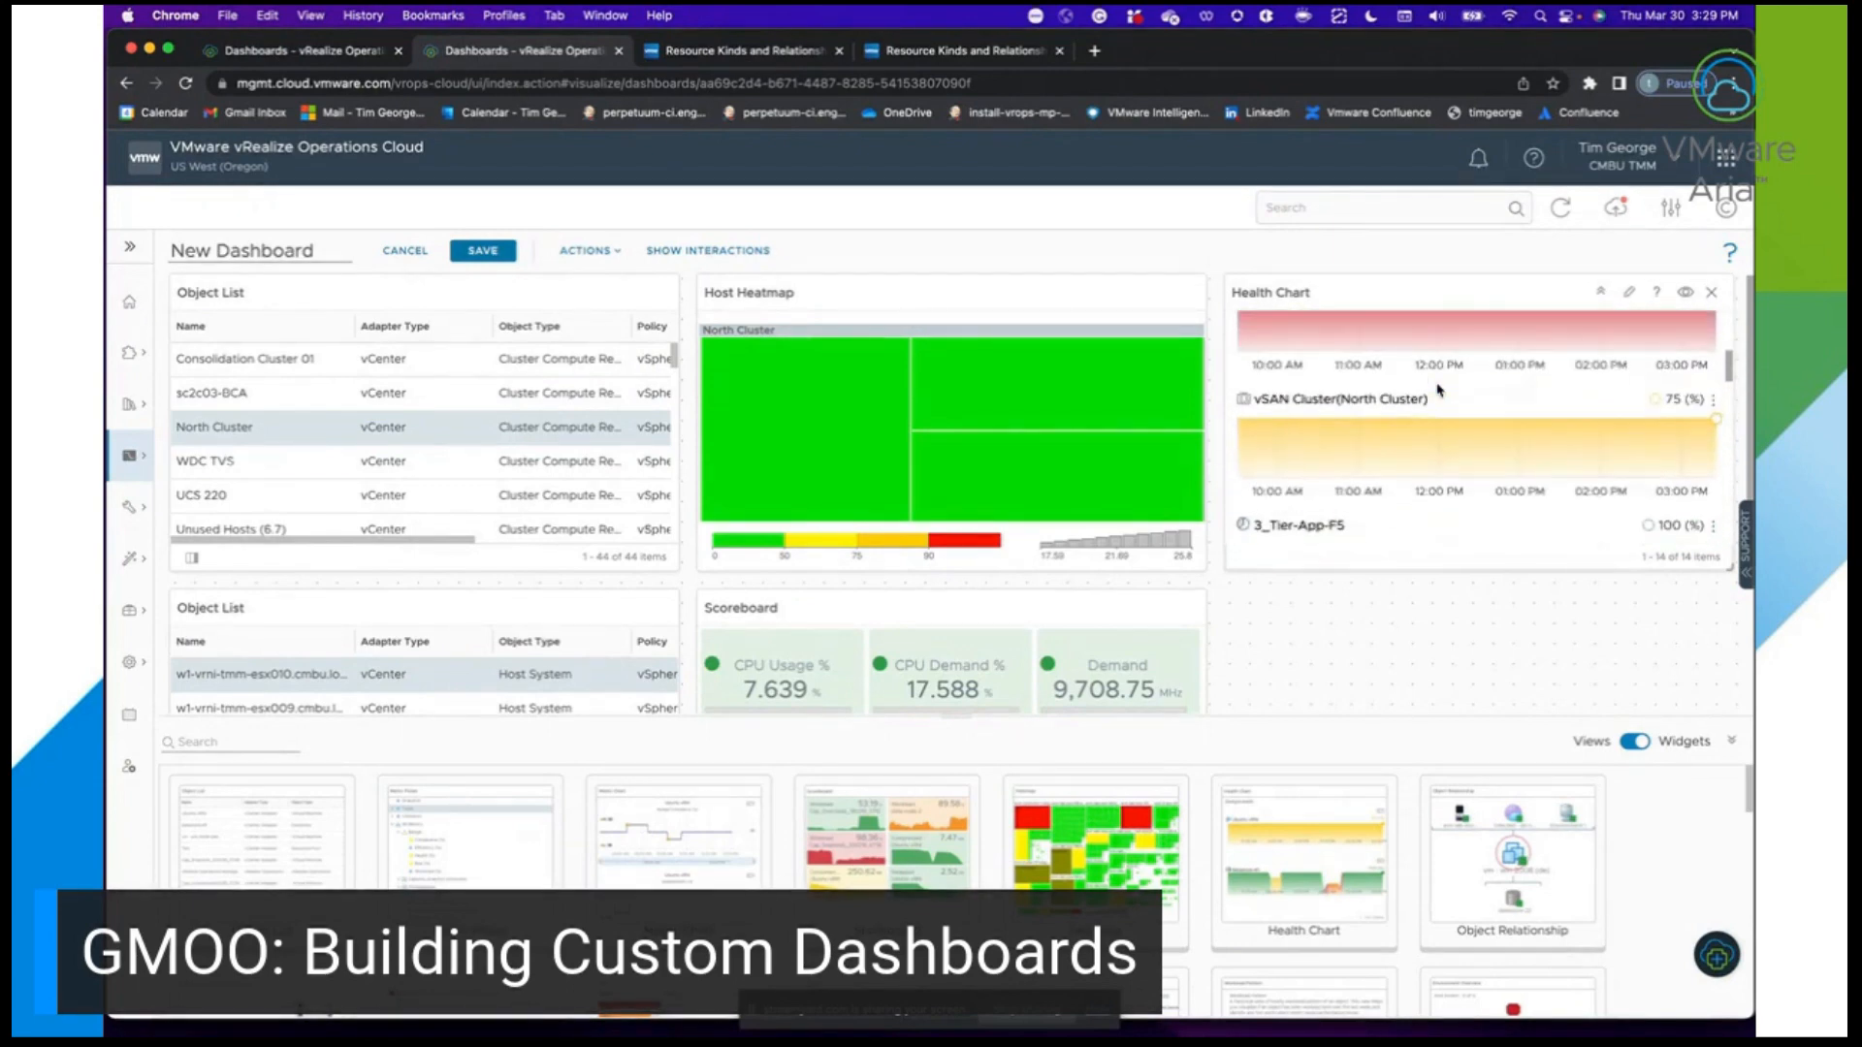
scroll(1438, 389, down, 7)
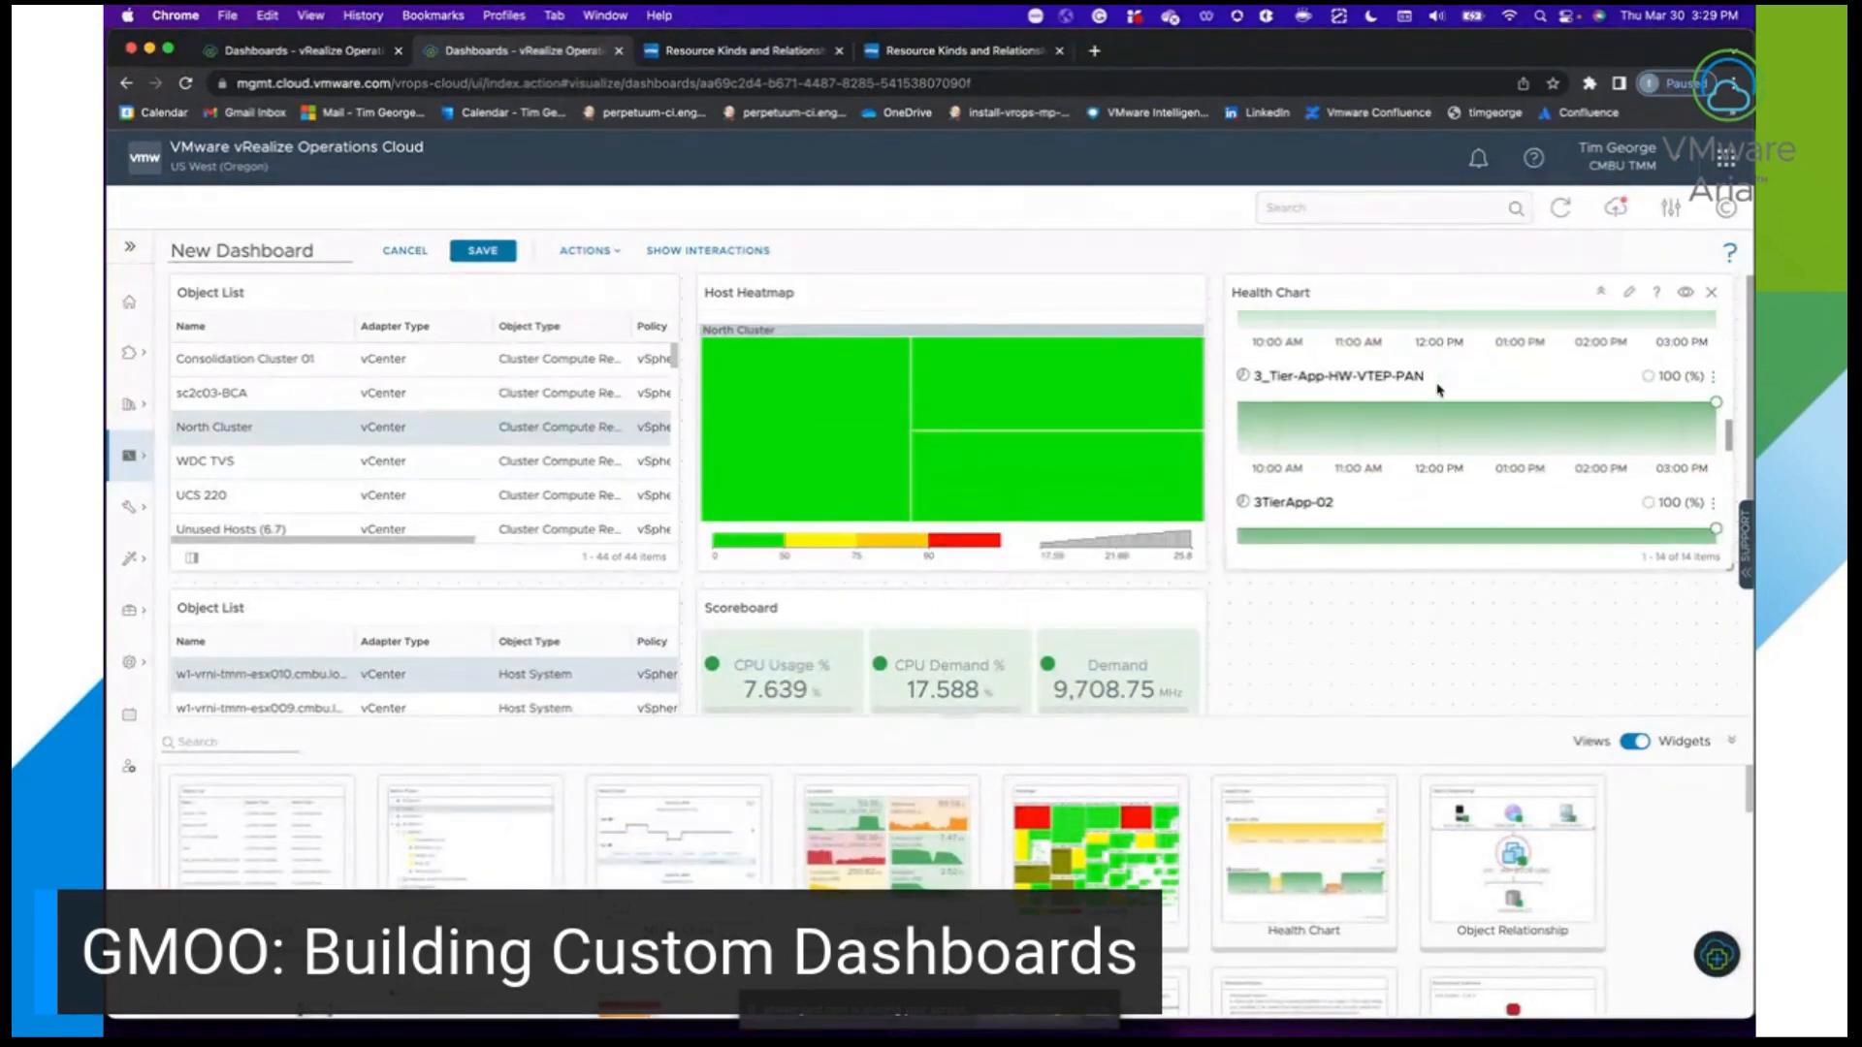
scroll(1438, 390, down, 2)
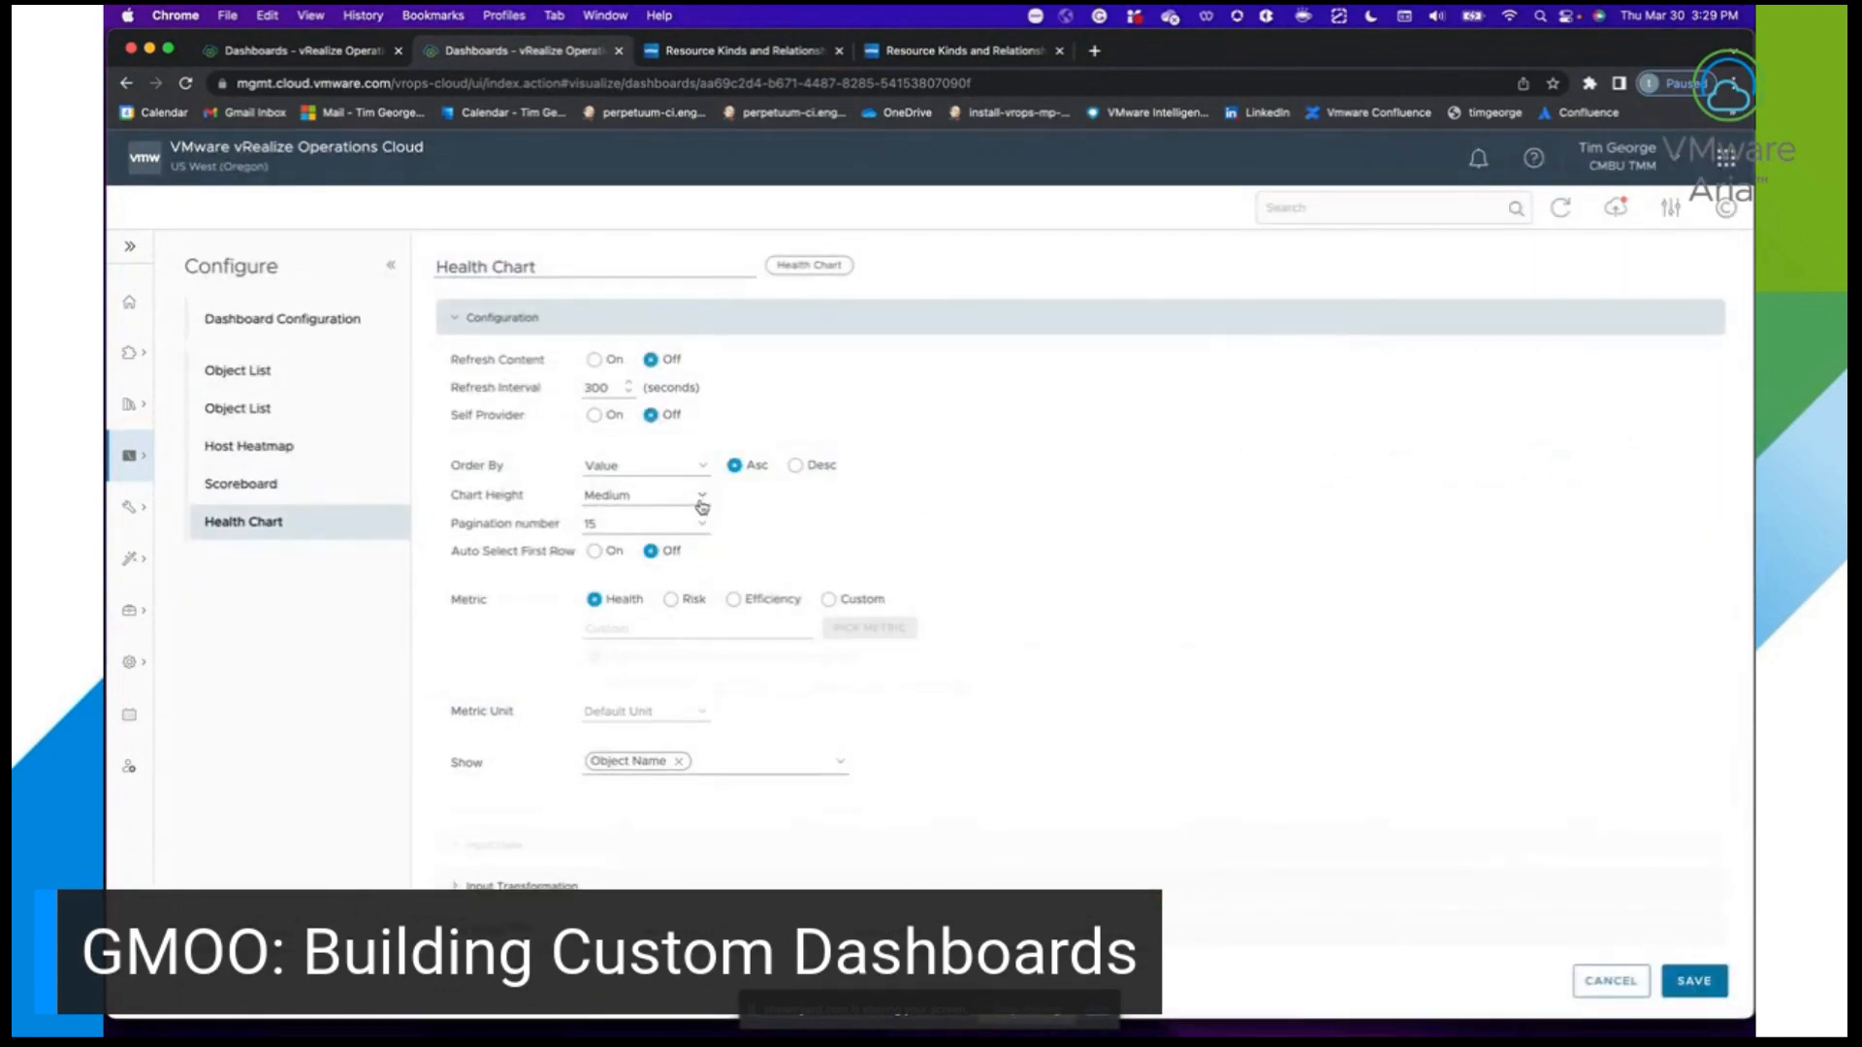
Set the Health Chart's chart height to Small and save the configuration.
click(702, 506)
click(674, 518)
click(1694, 981)
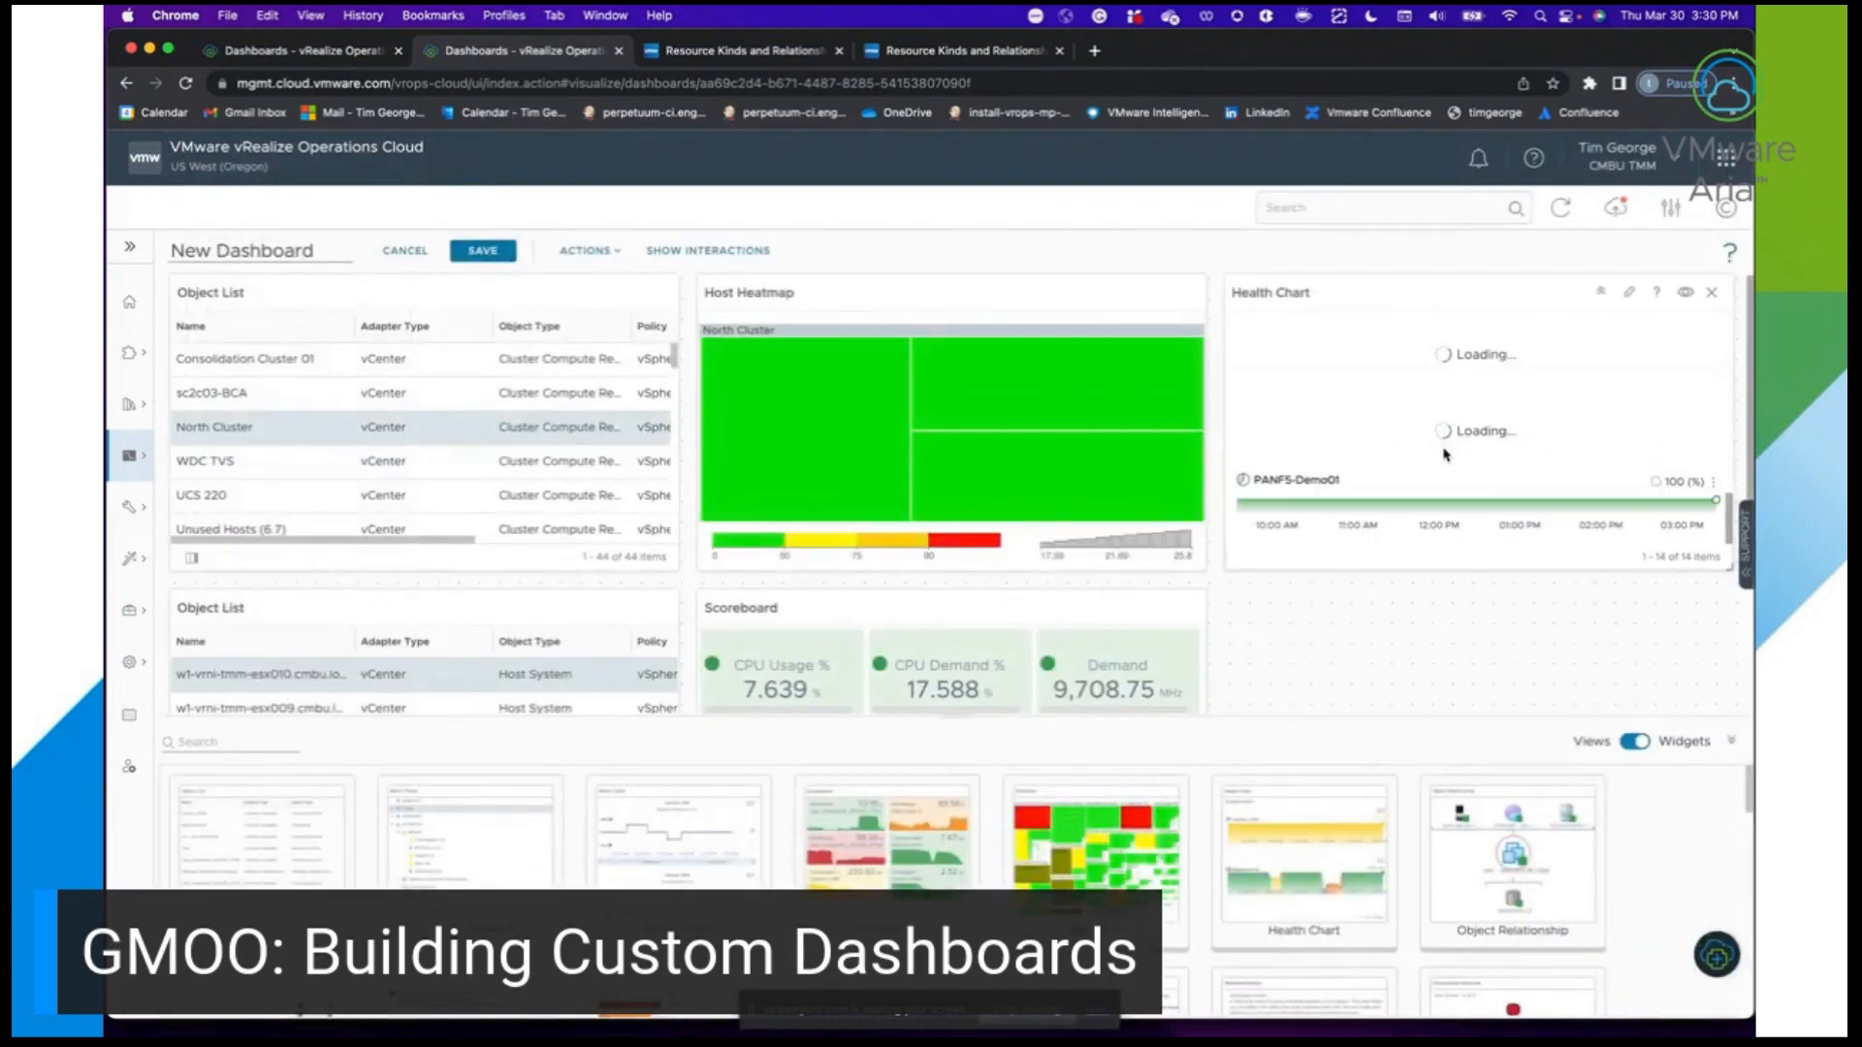
Examine the Health Chart's compact graphs from the end of the list back to the first hosts.
scroll(1455, 449, up, 5)
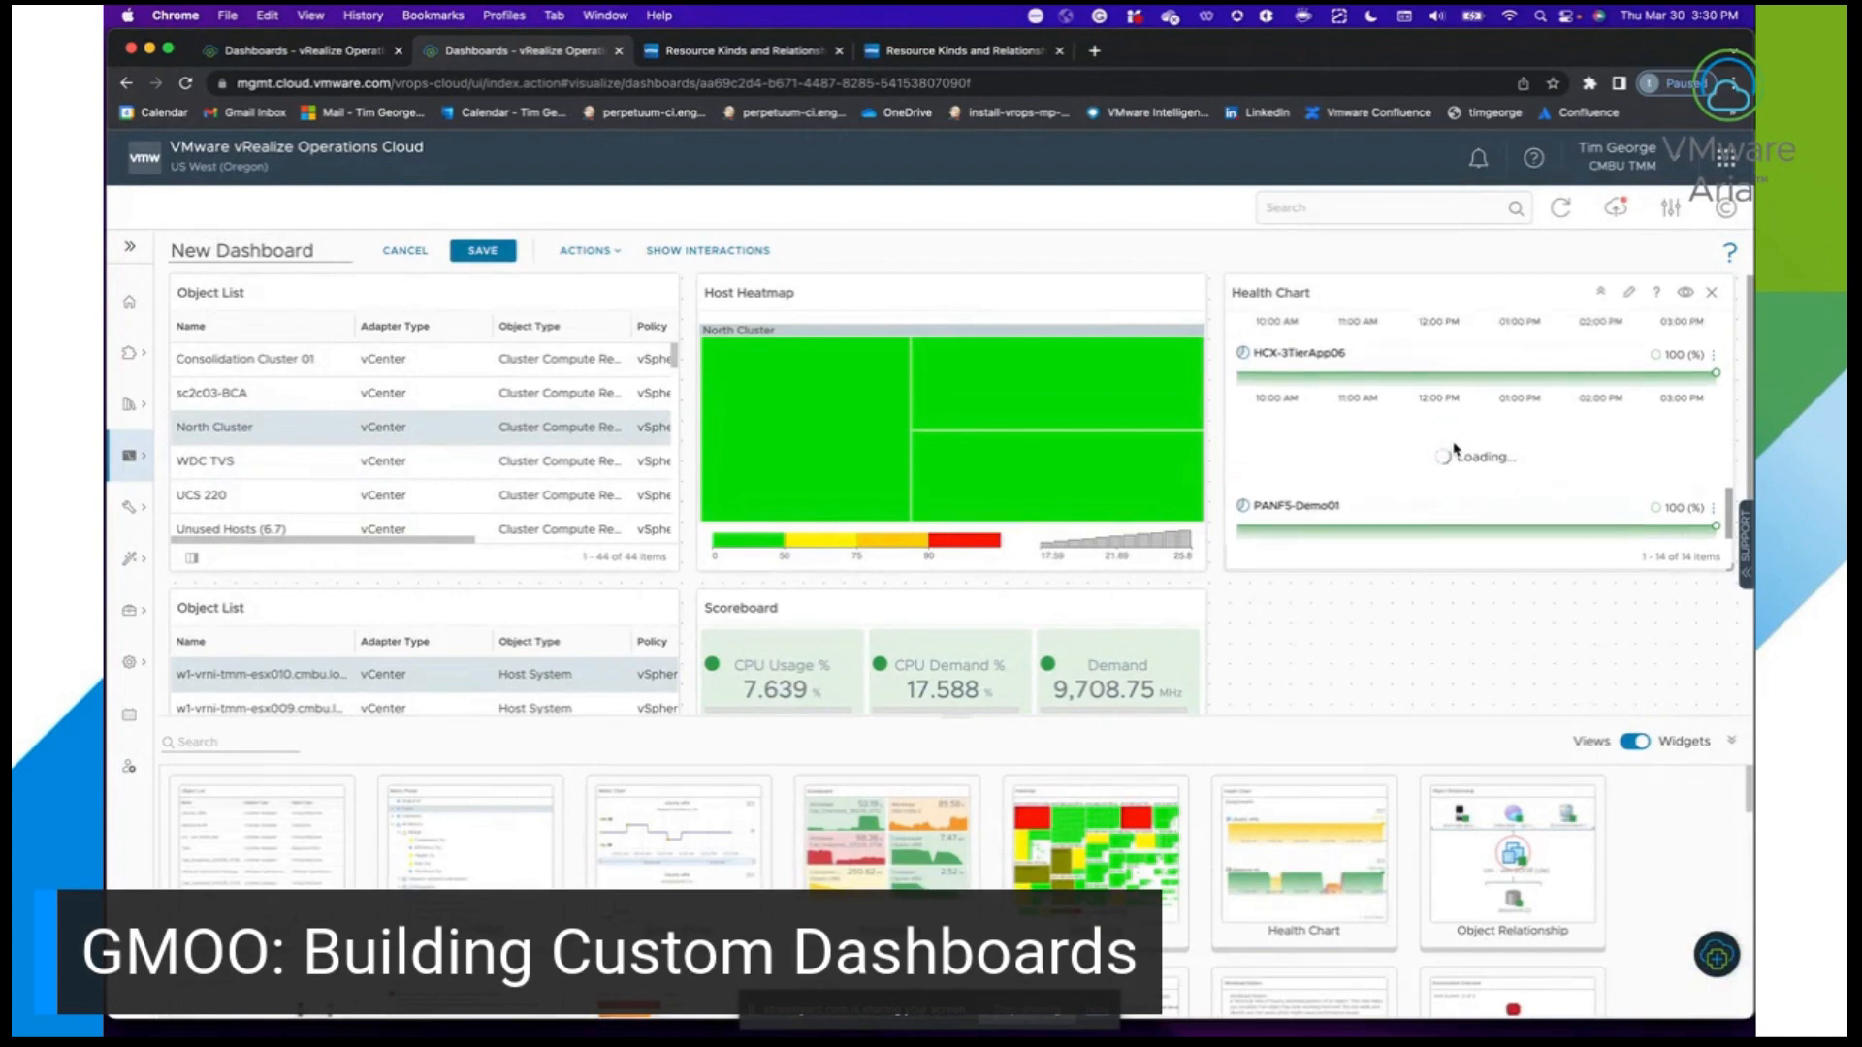
scroll(1454, 449, up, 5)
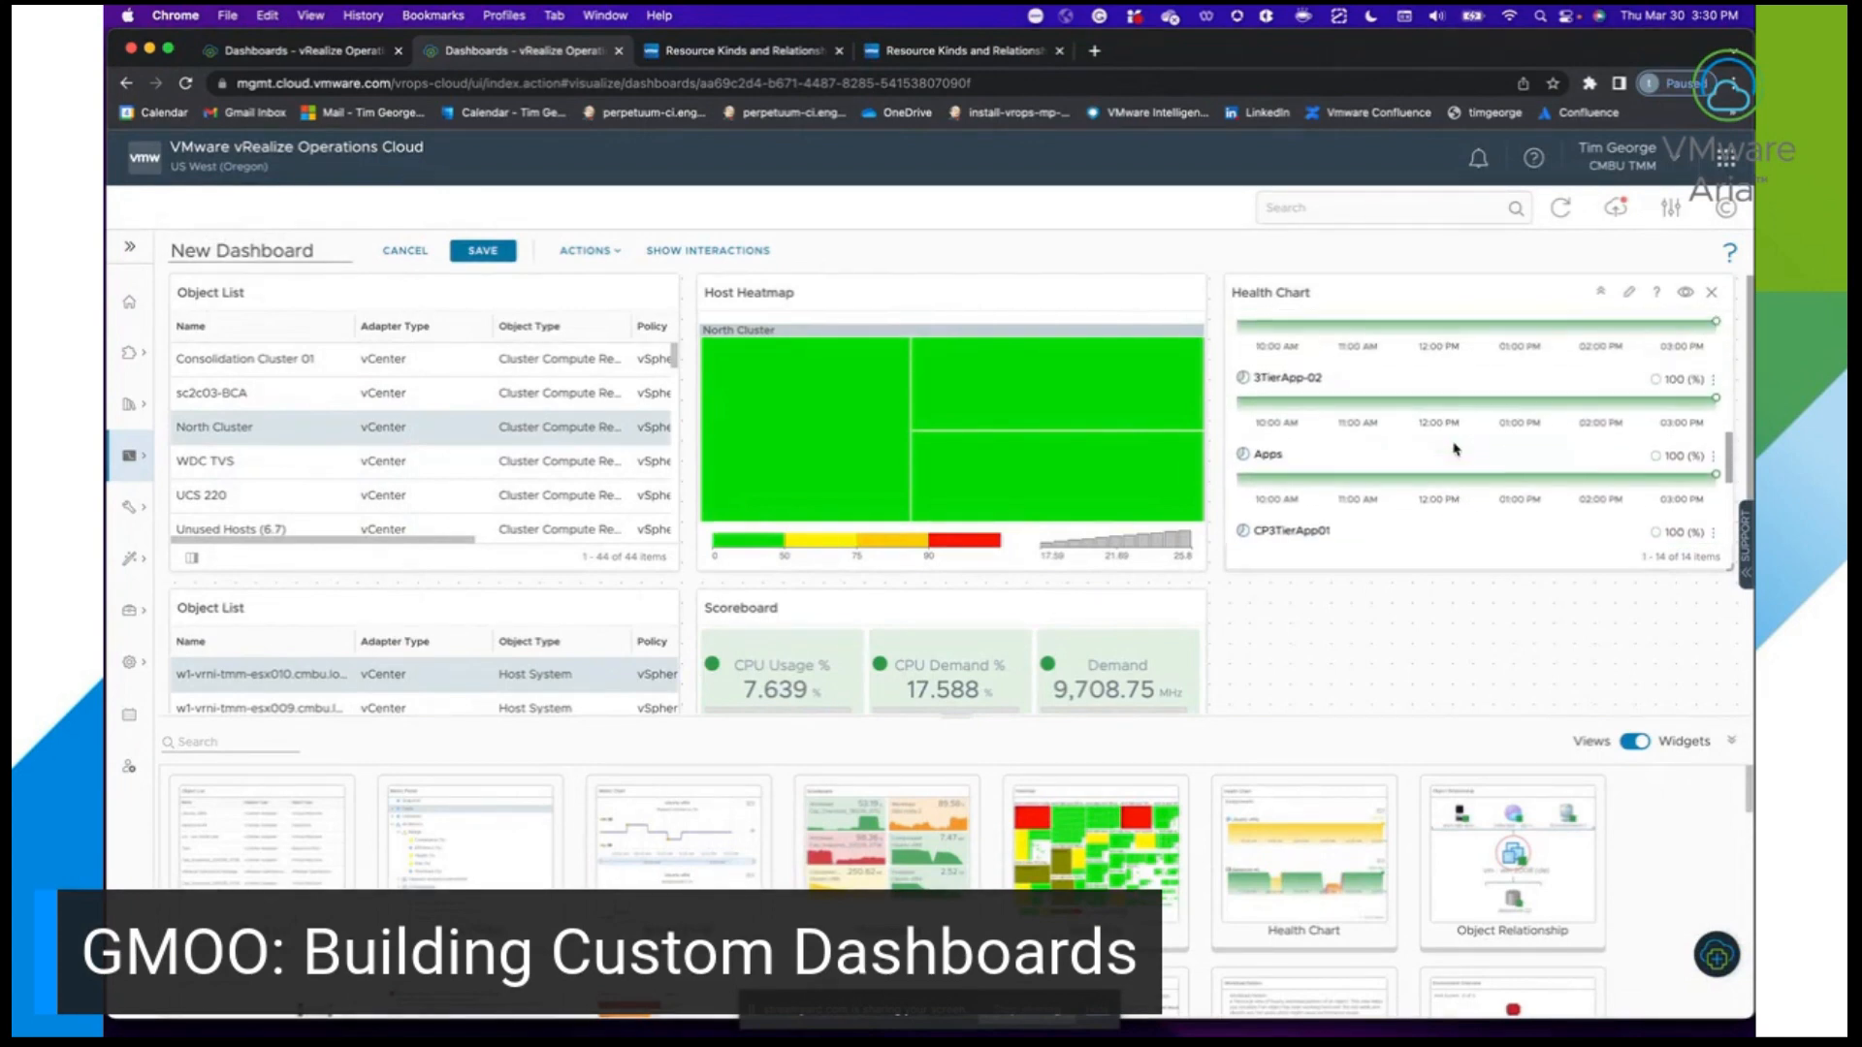
scroll(1455, 449, up, 5)
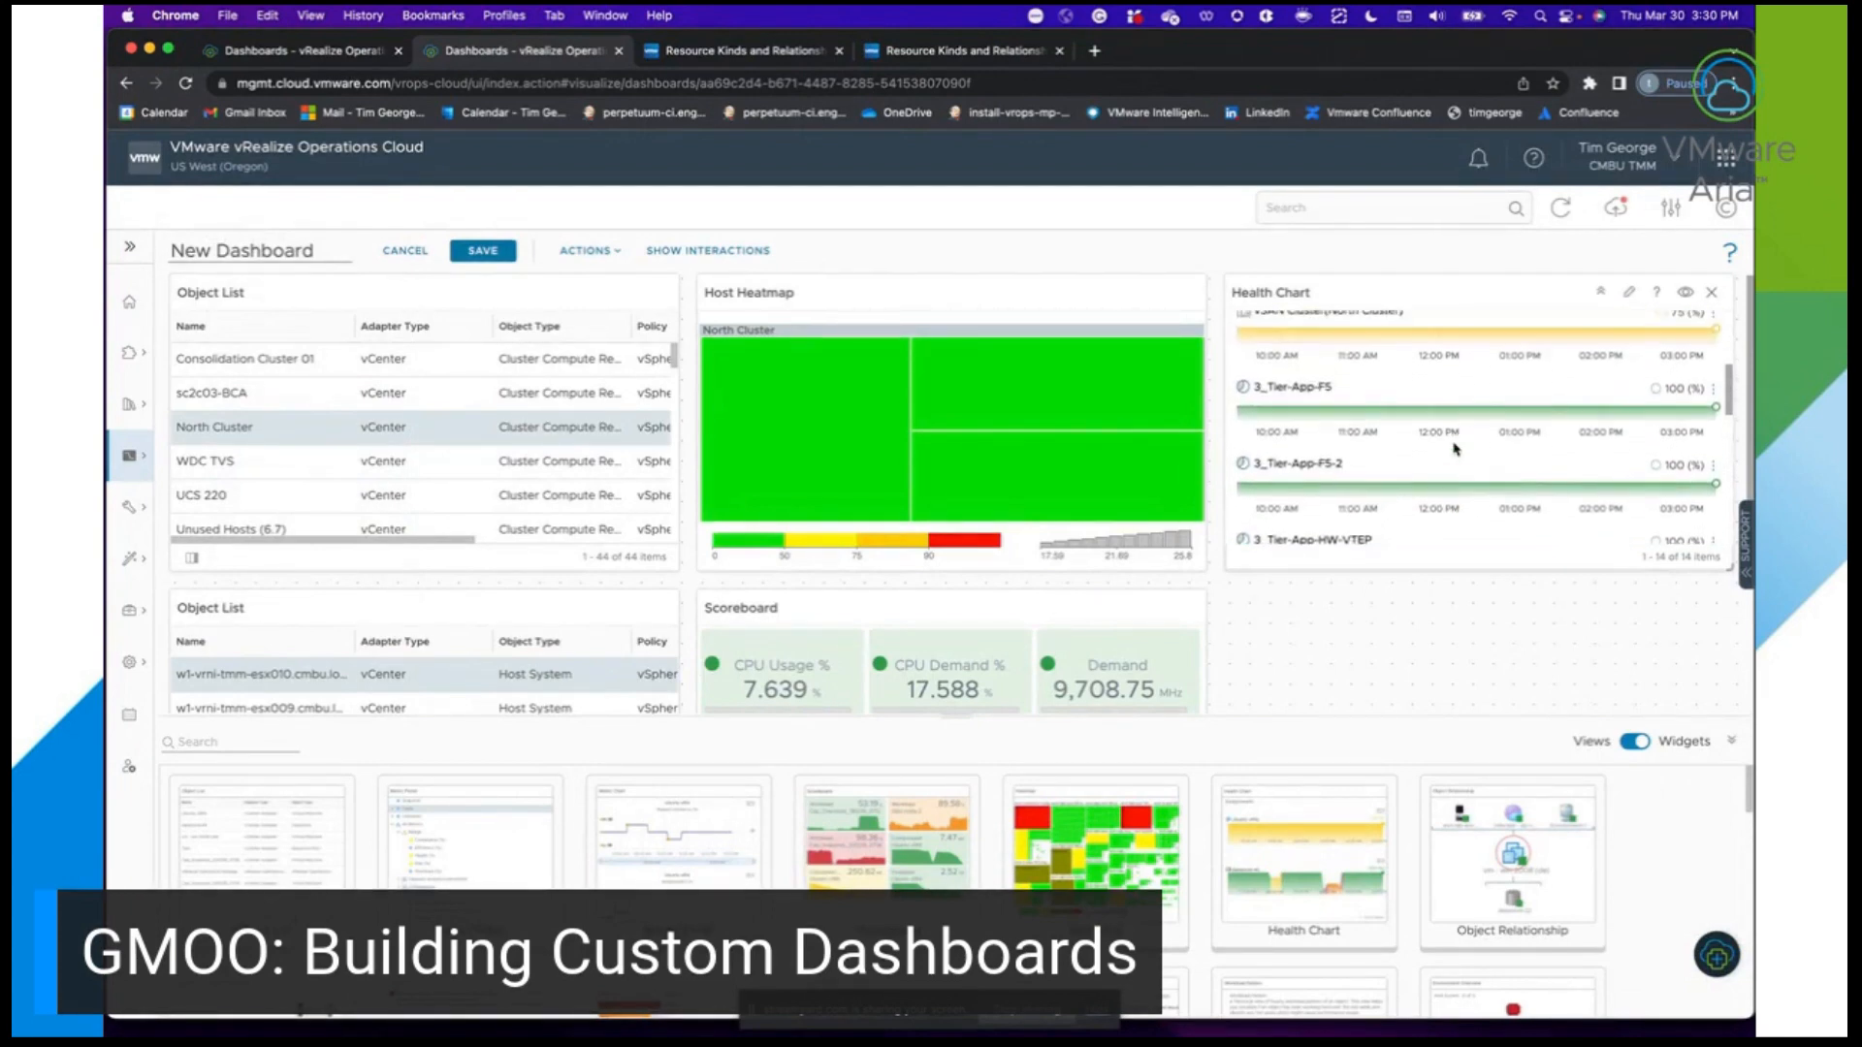
scroll(1455, 450, up, 1)
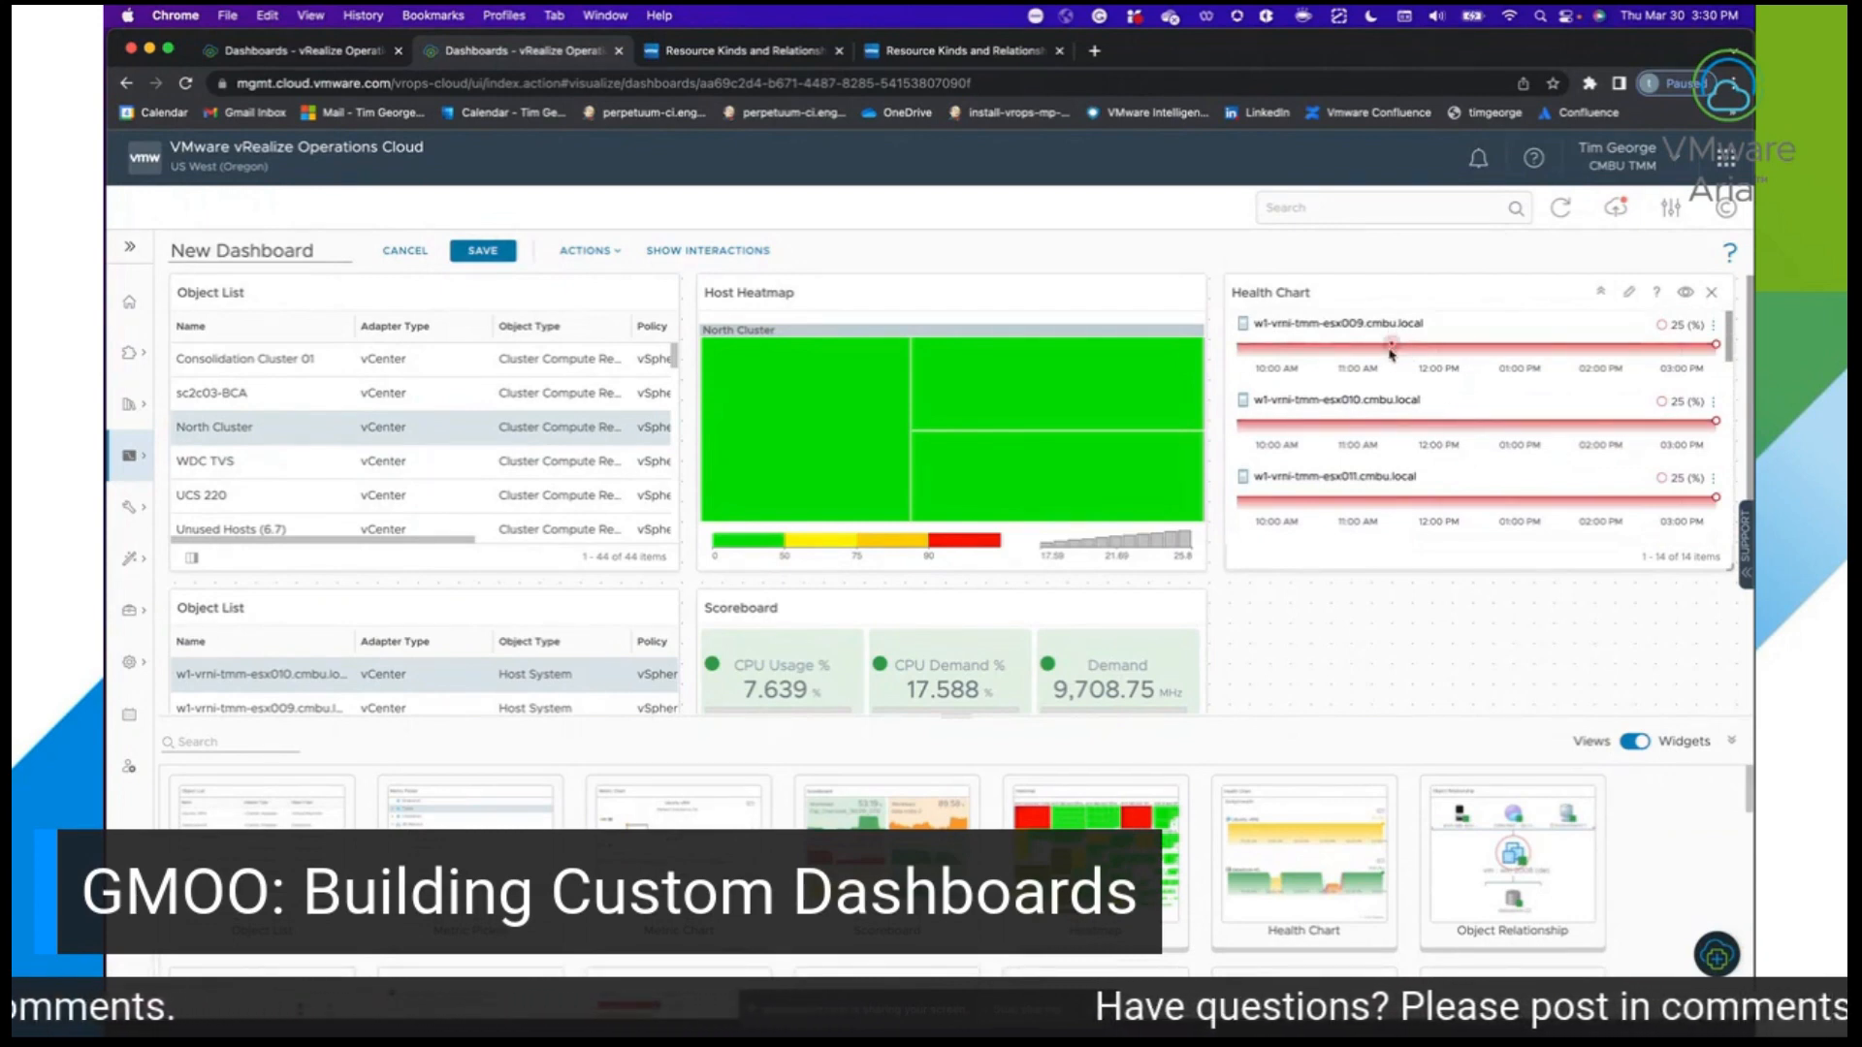
mouse_move(1368, 504)
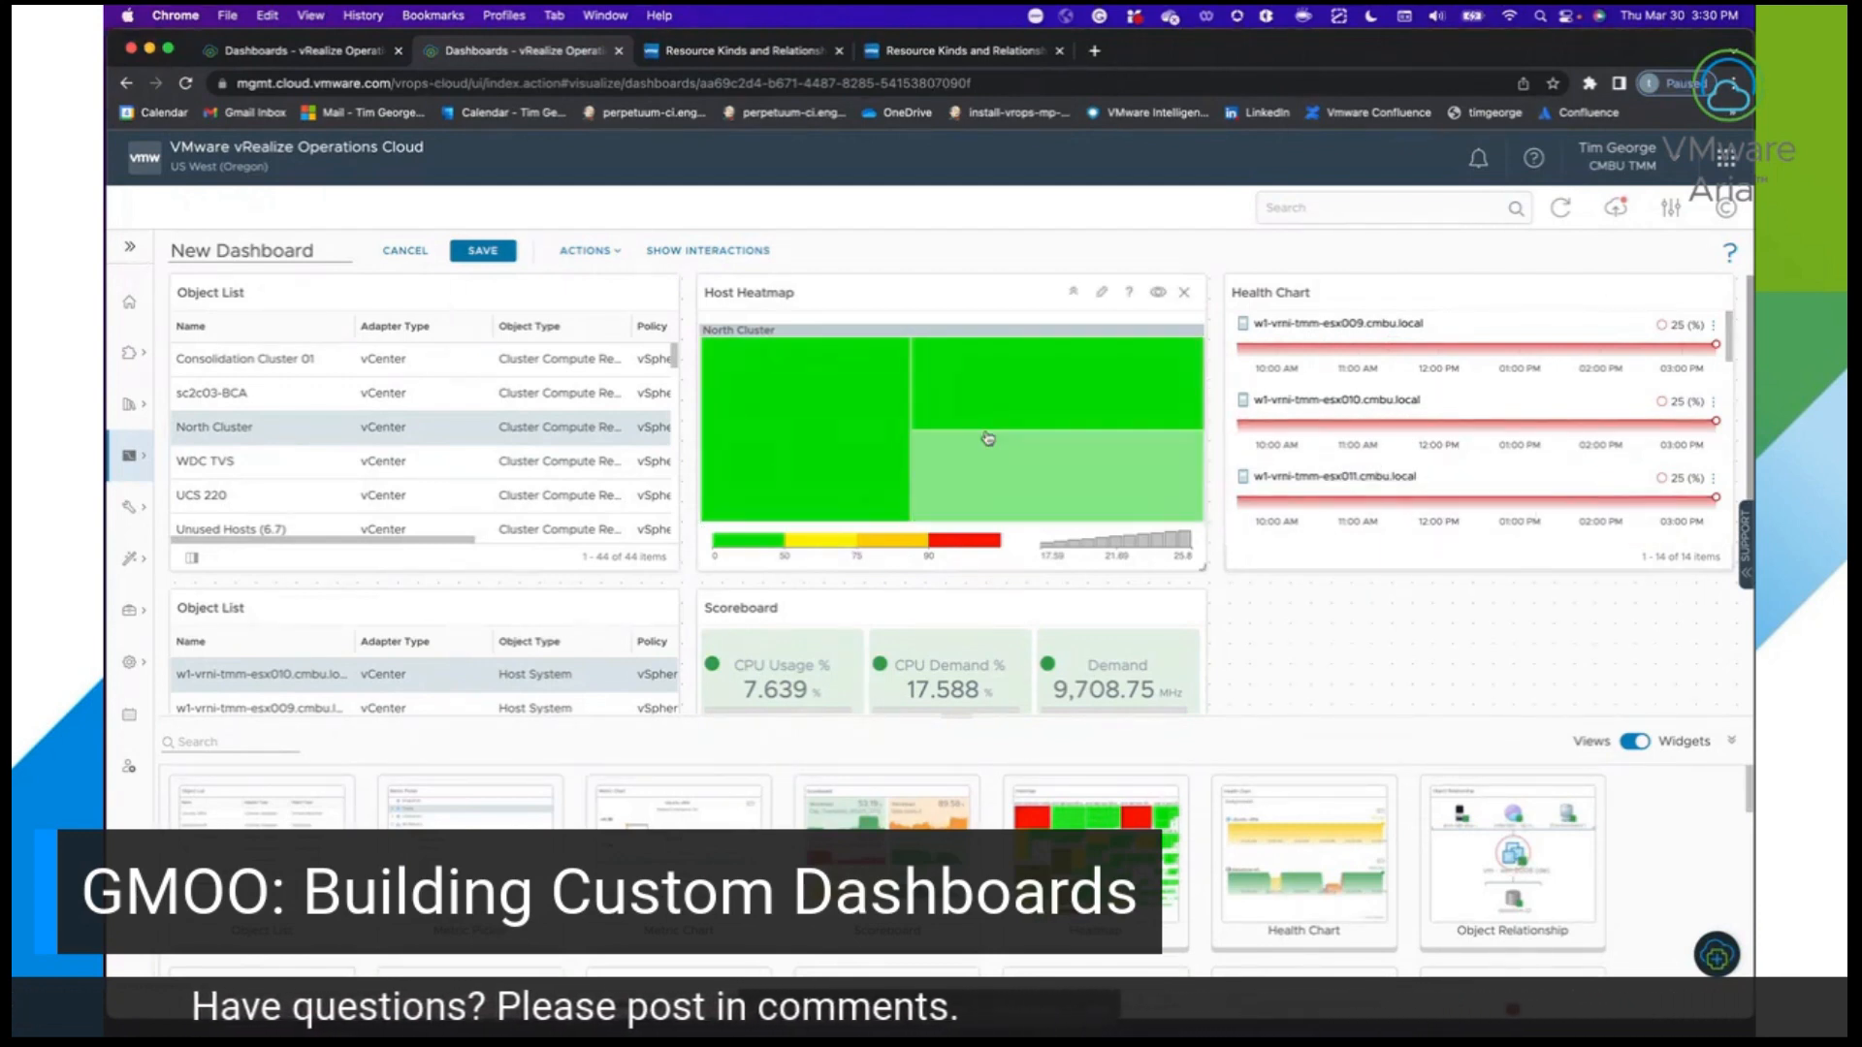
Select the esx009 host in the host Object List and compare its Scoreboard metrics with the host graphs in the Health Chart.
scroll(691, 562, down, 1)
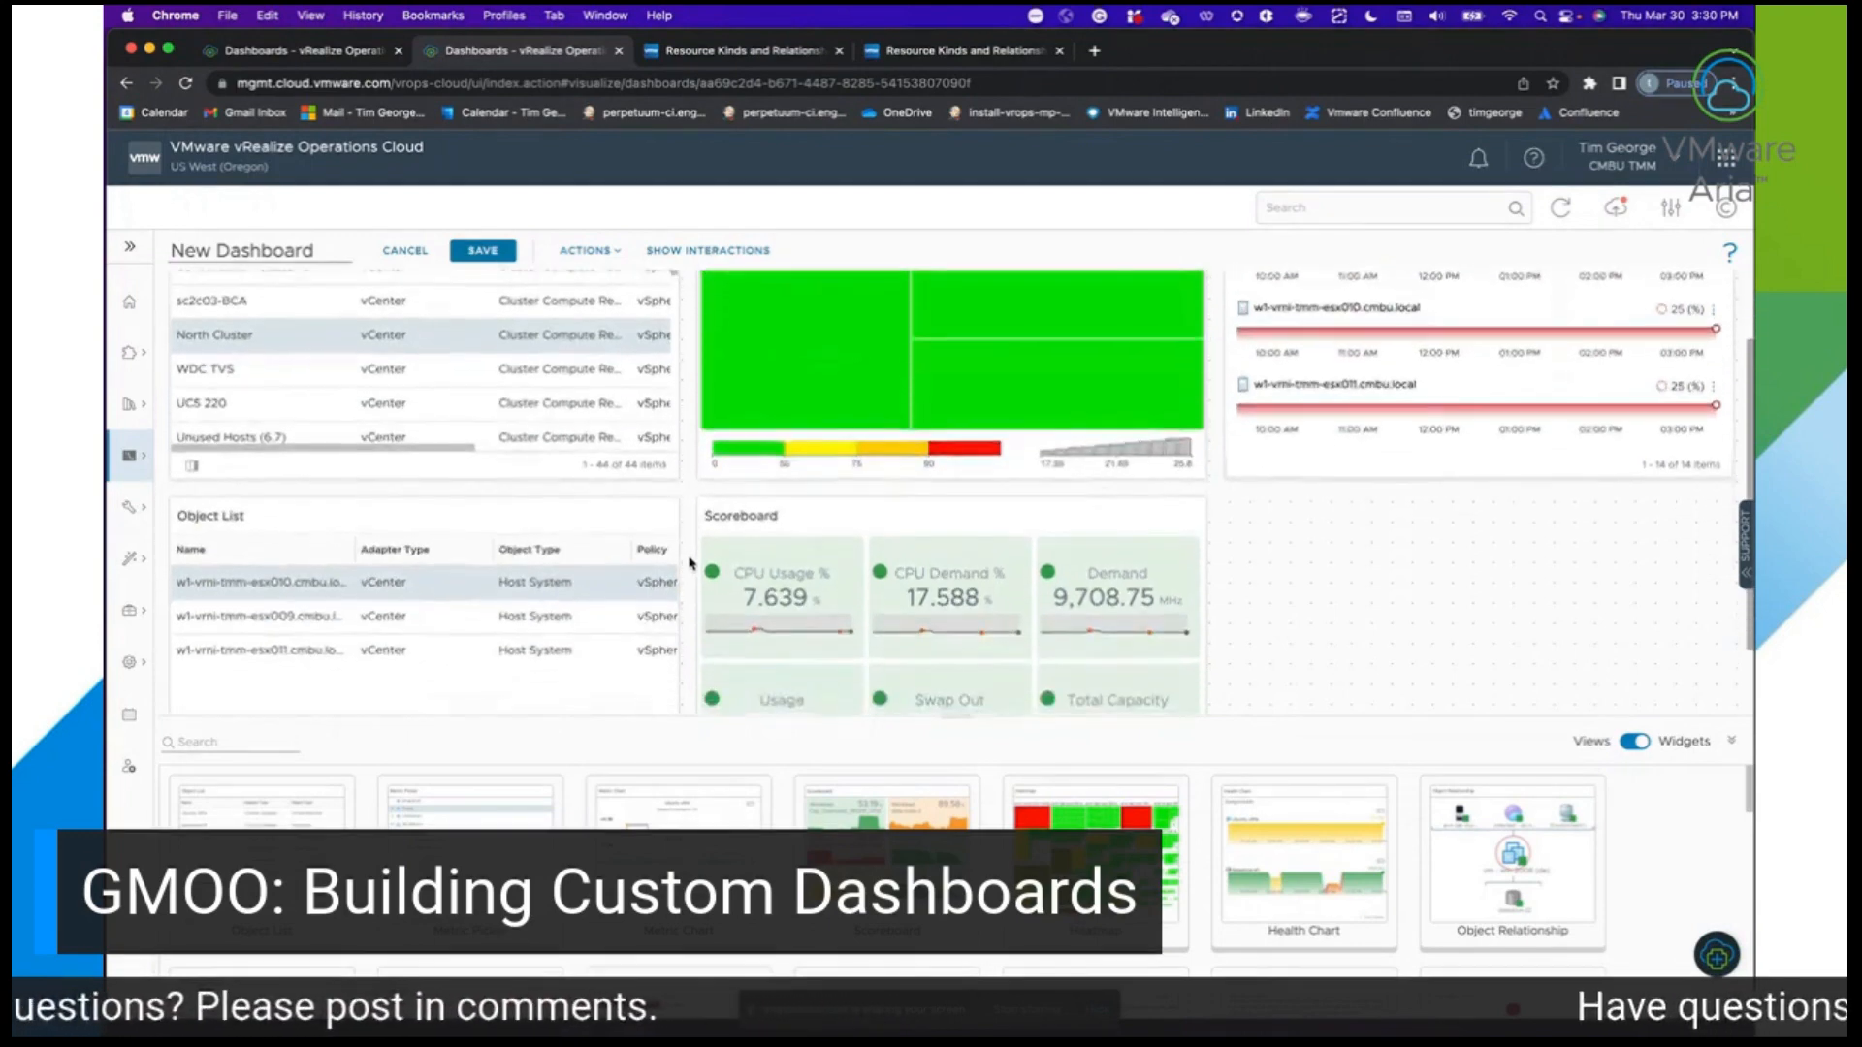
scroll(690, 563, down, 1)
scroll(669, 562, right, 3)
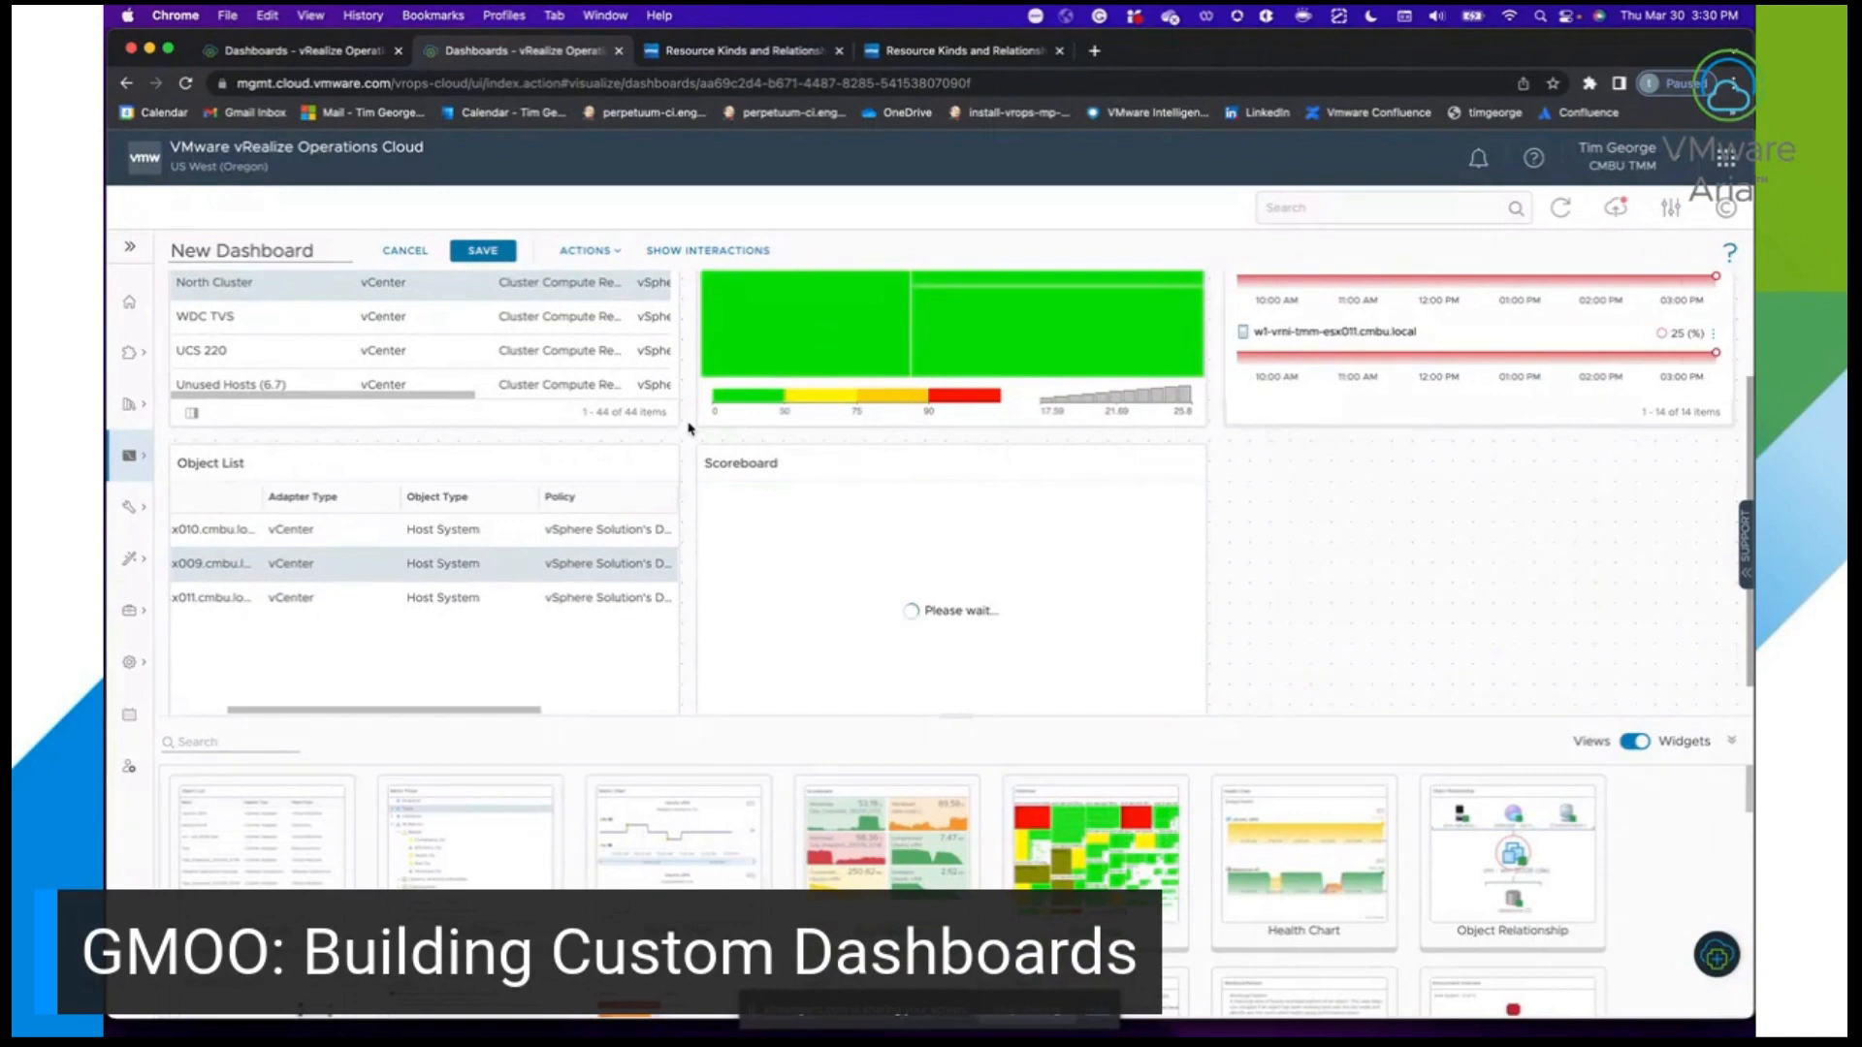
scroll(718, 429, up, 3)
mouse_move(817, 432)
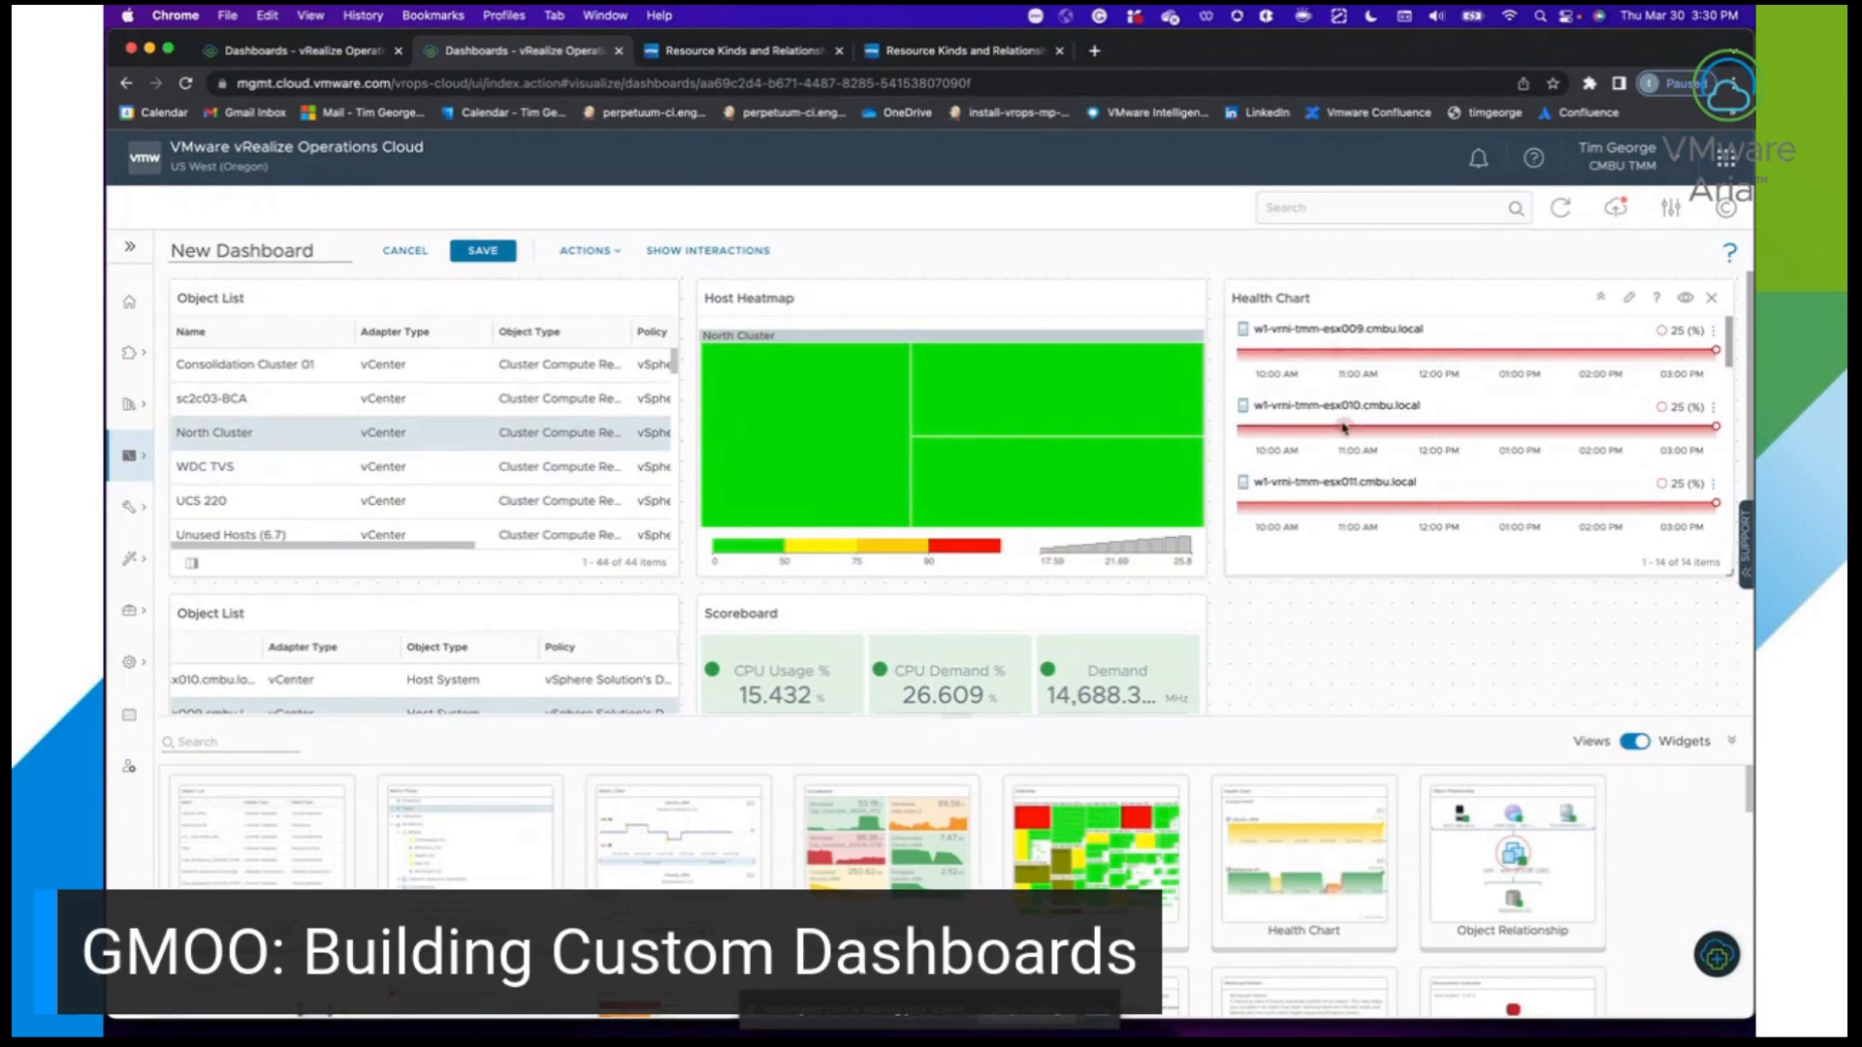
scroll(1344, 428, down, 1)
scroll(1343, 427, up, 1)
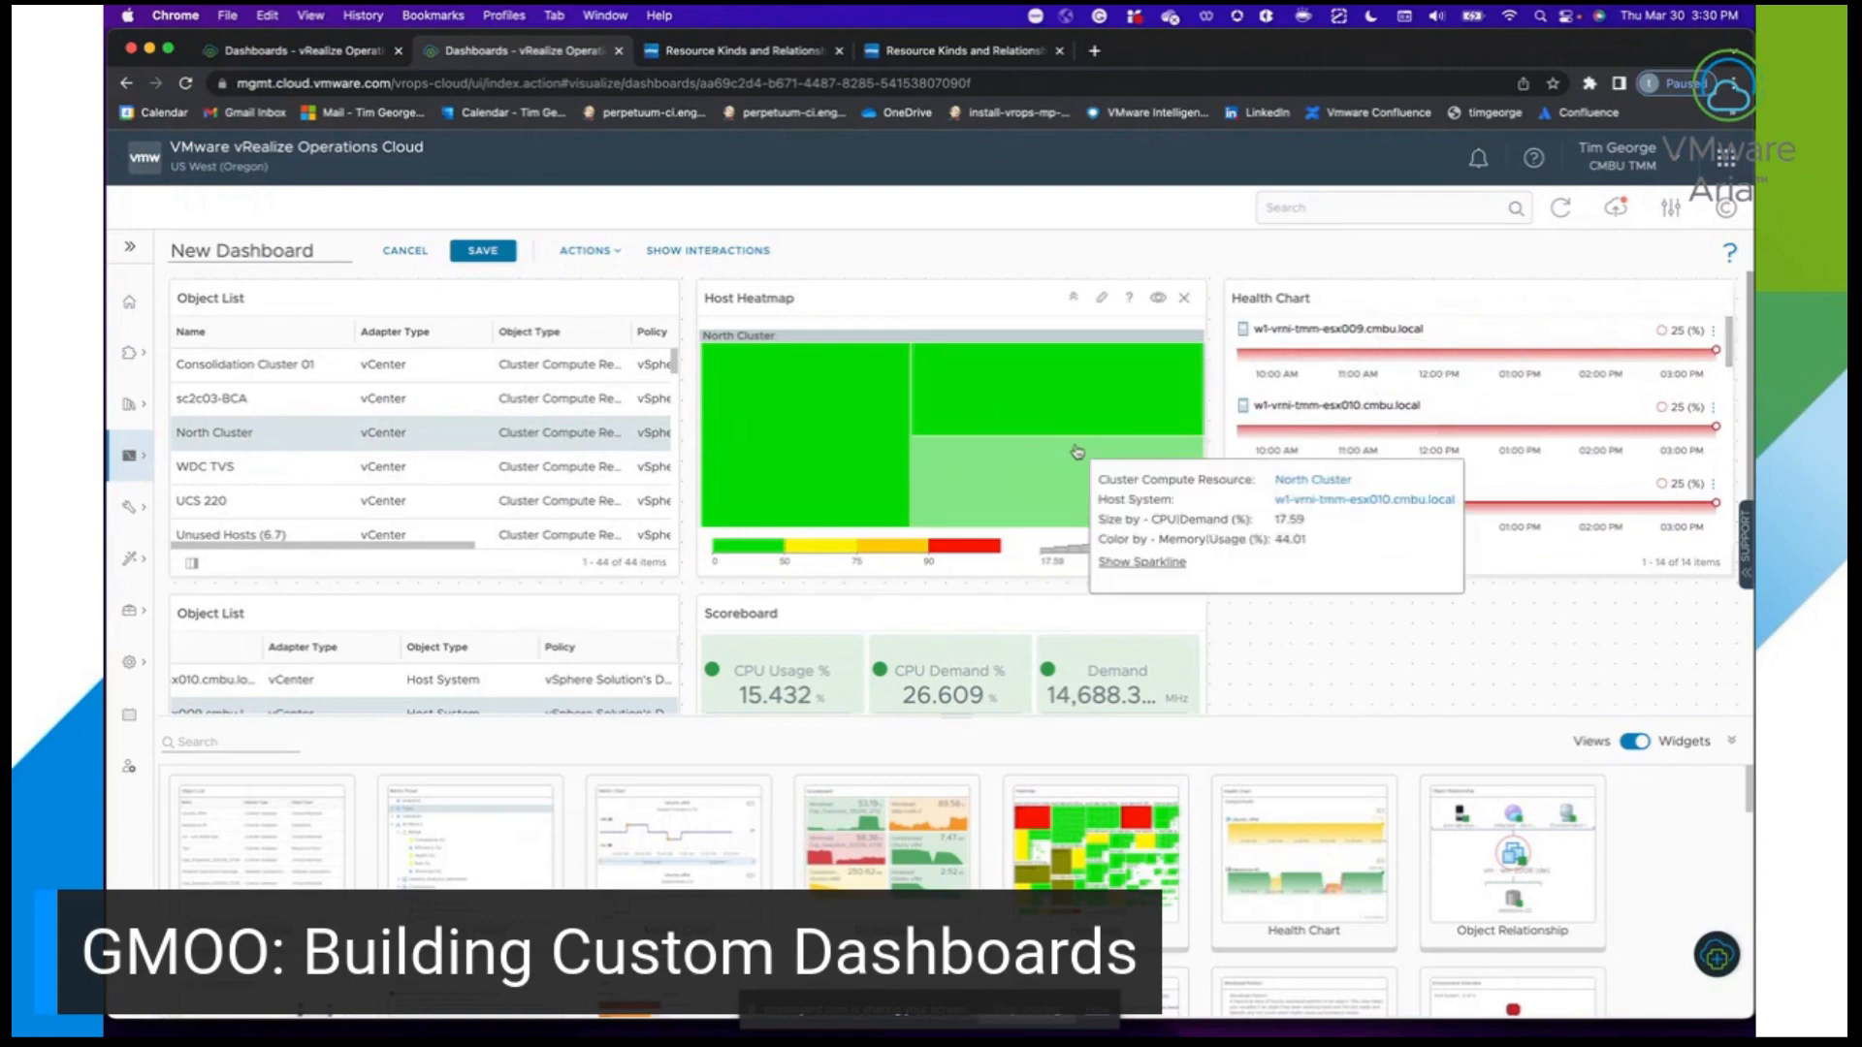
mouse_move(972, 471)
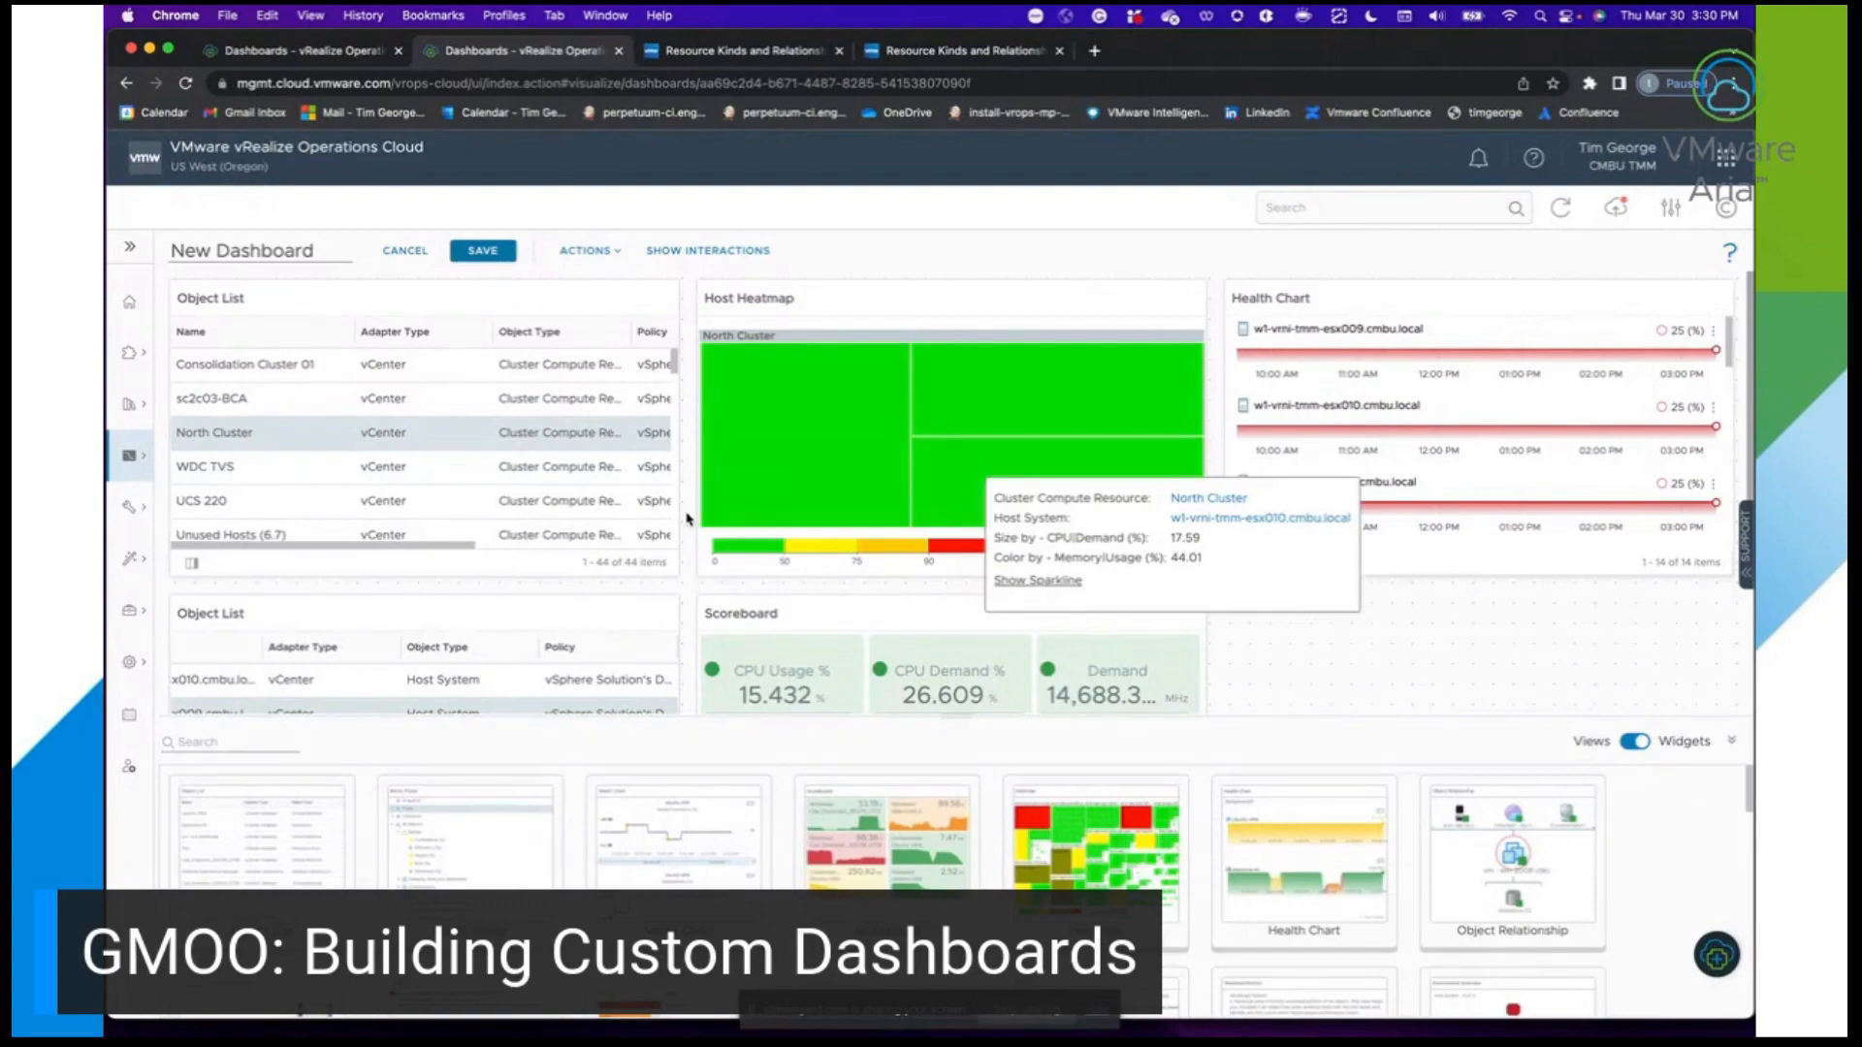
scroll(688, 519, down, 1)
scroll(687, 519, up, 1)
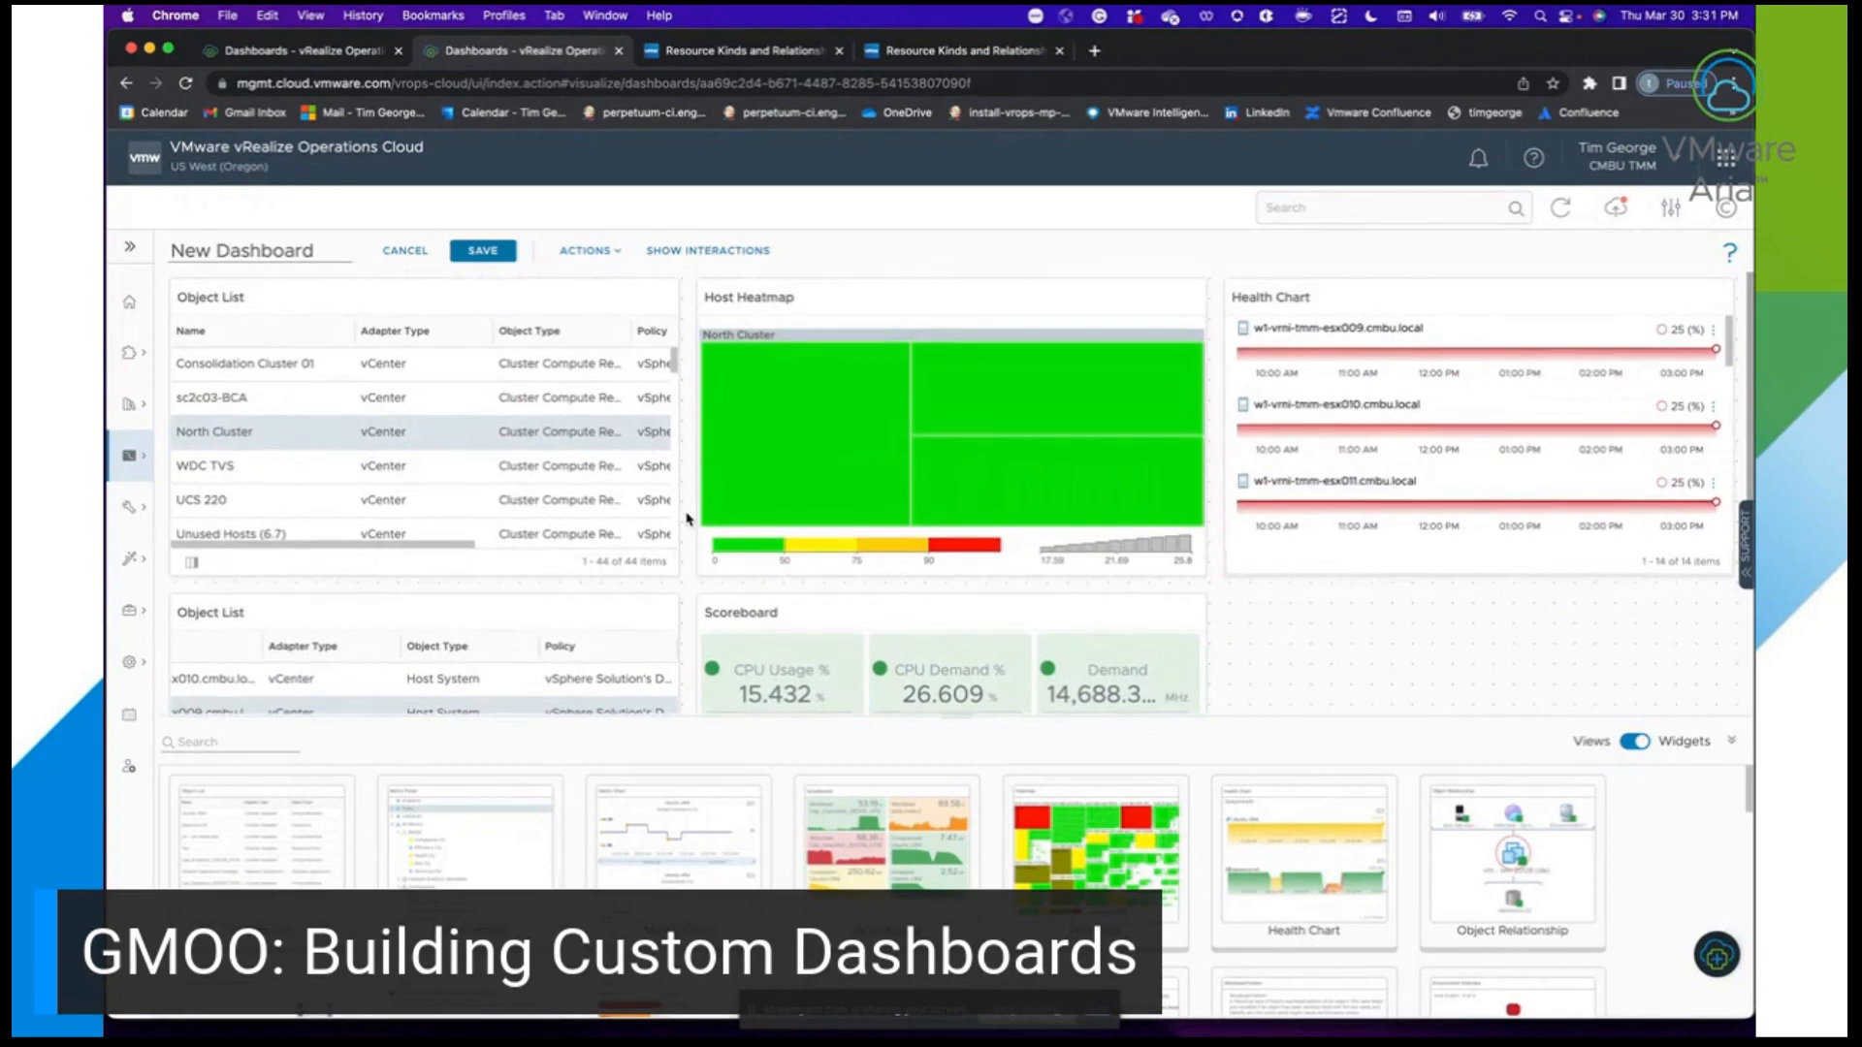
Open the Health Chart widget's configuration and try its Risk, Efficiency and Custom metric options.
mouse_move(1639, 299)
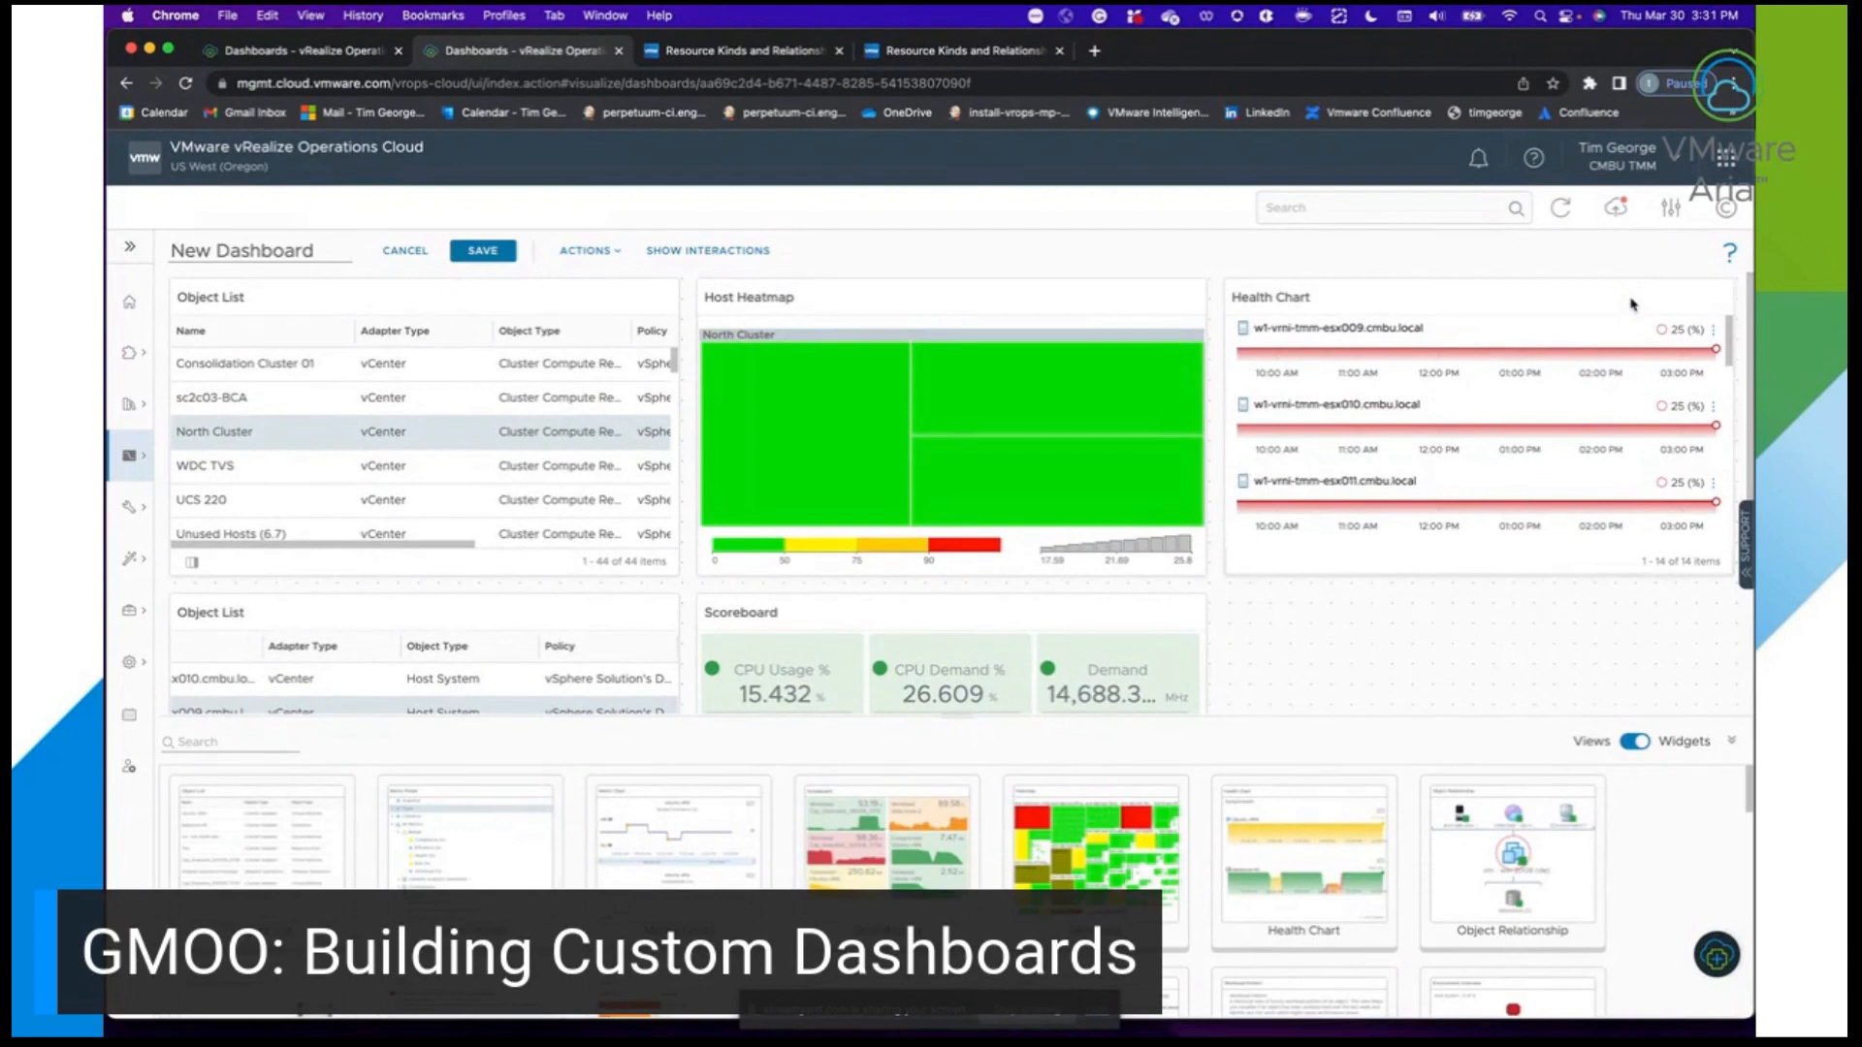
click(1633, 305)
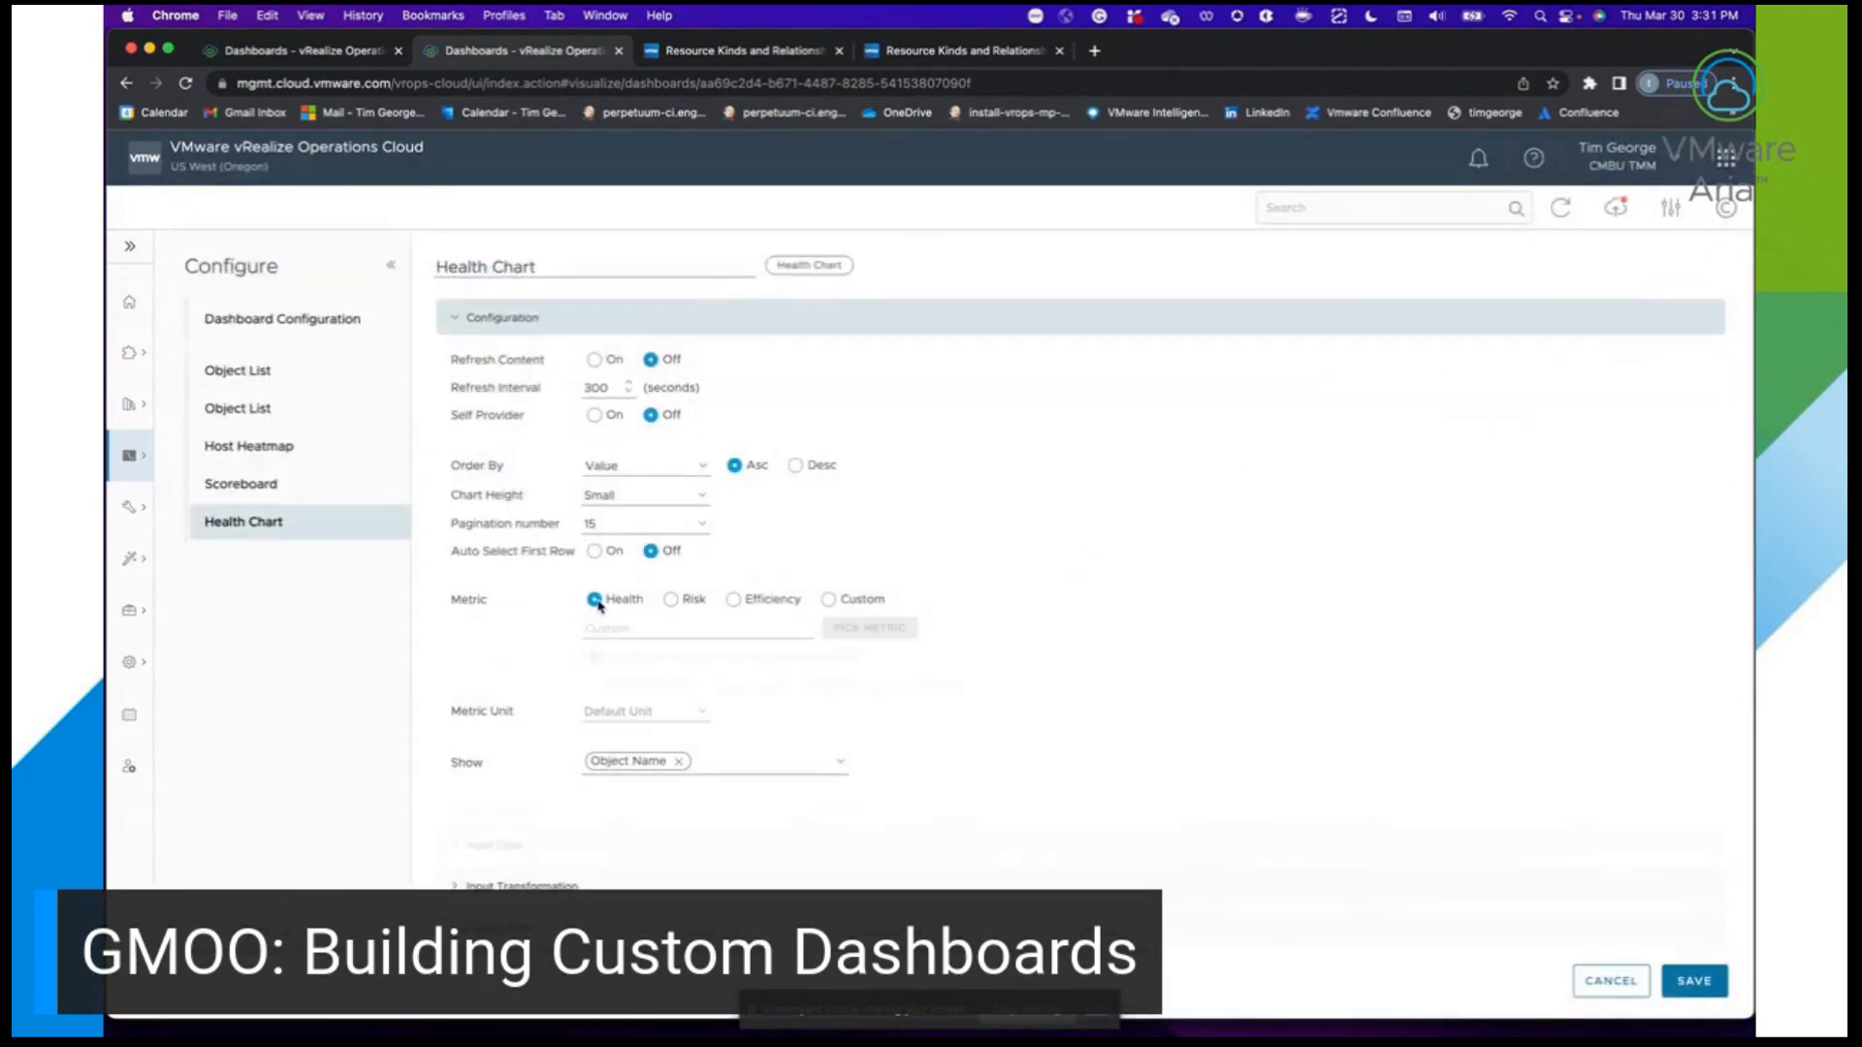
click(669, 602)
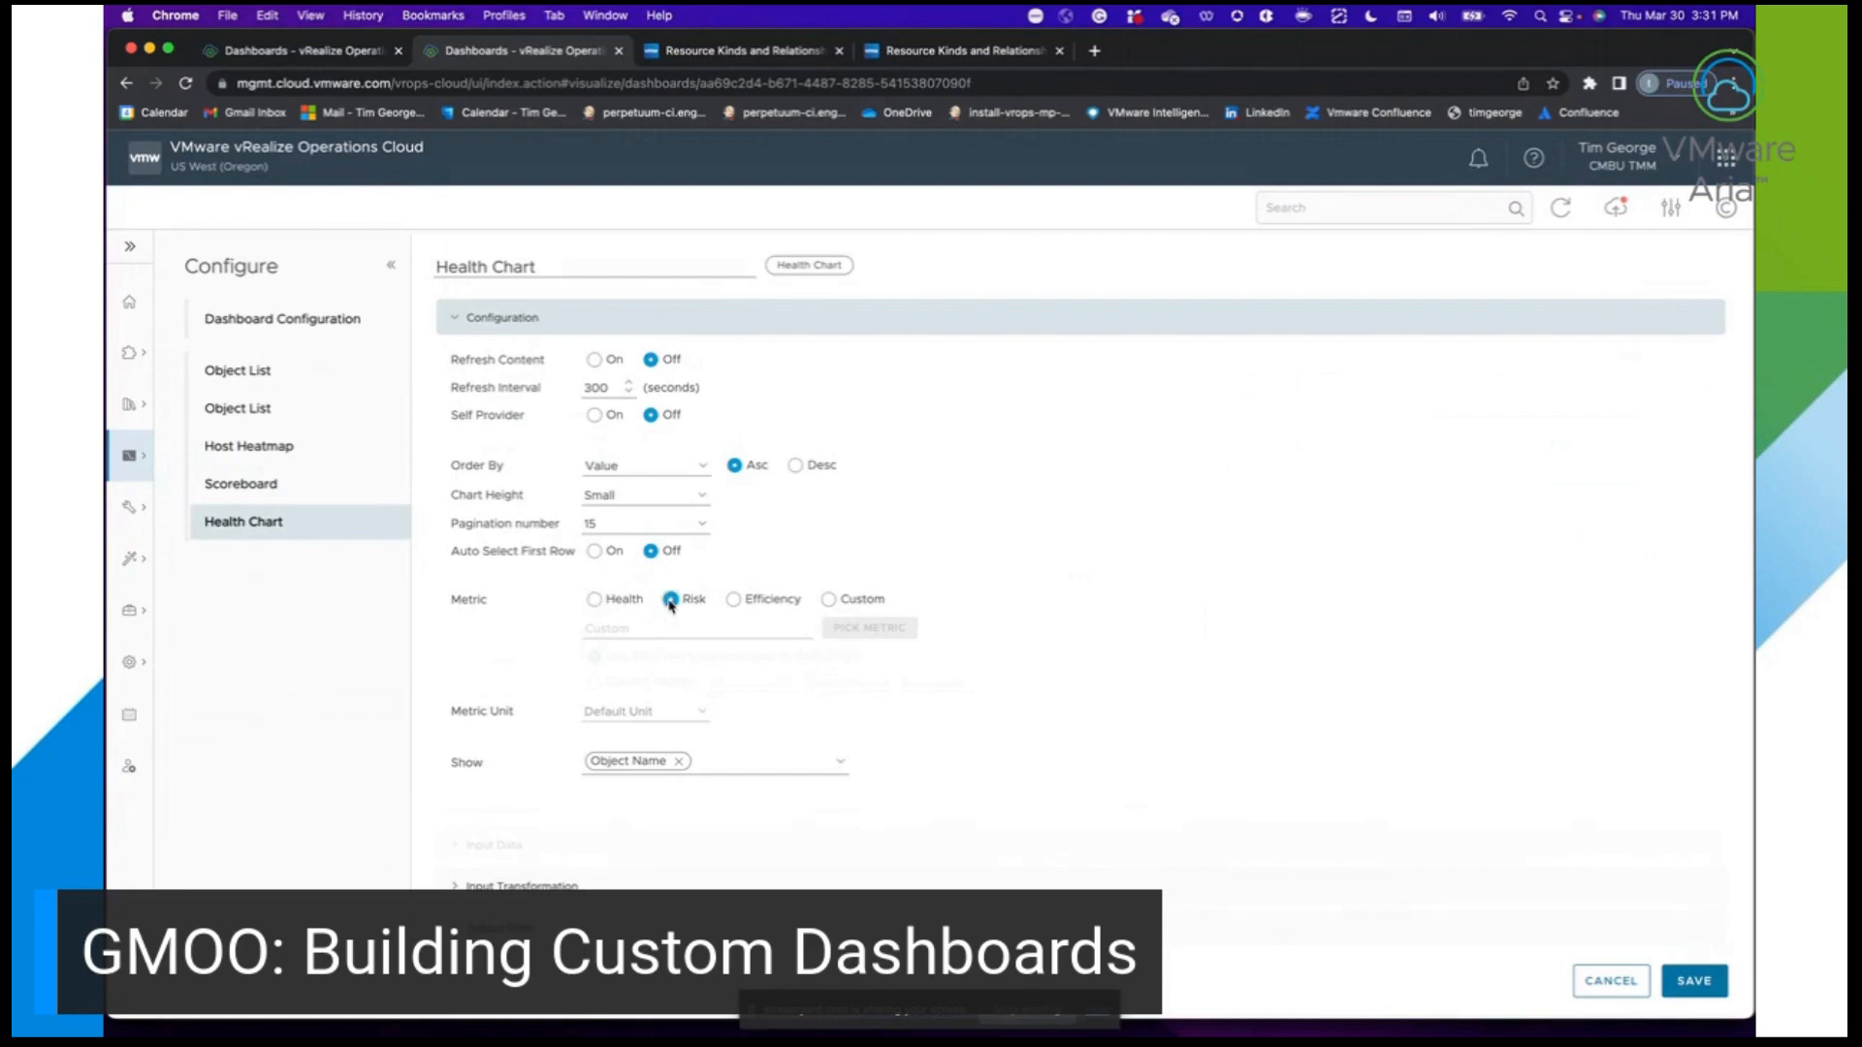
click(734, 602)
click(831, 602)
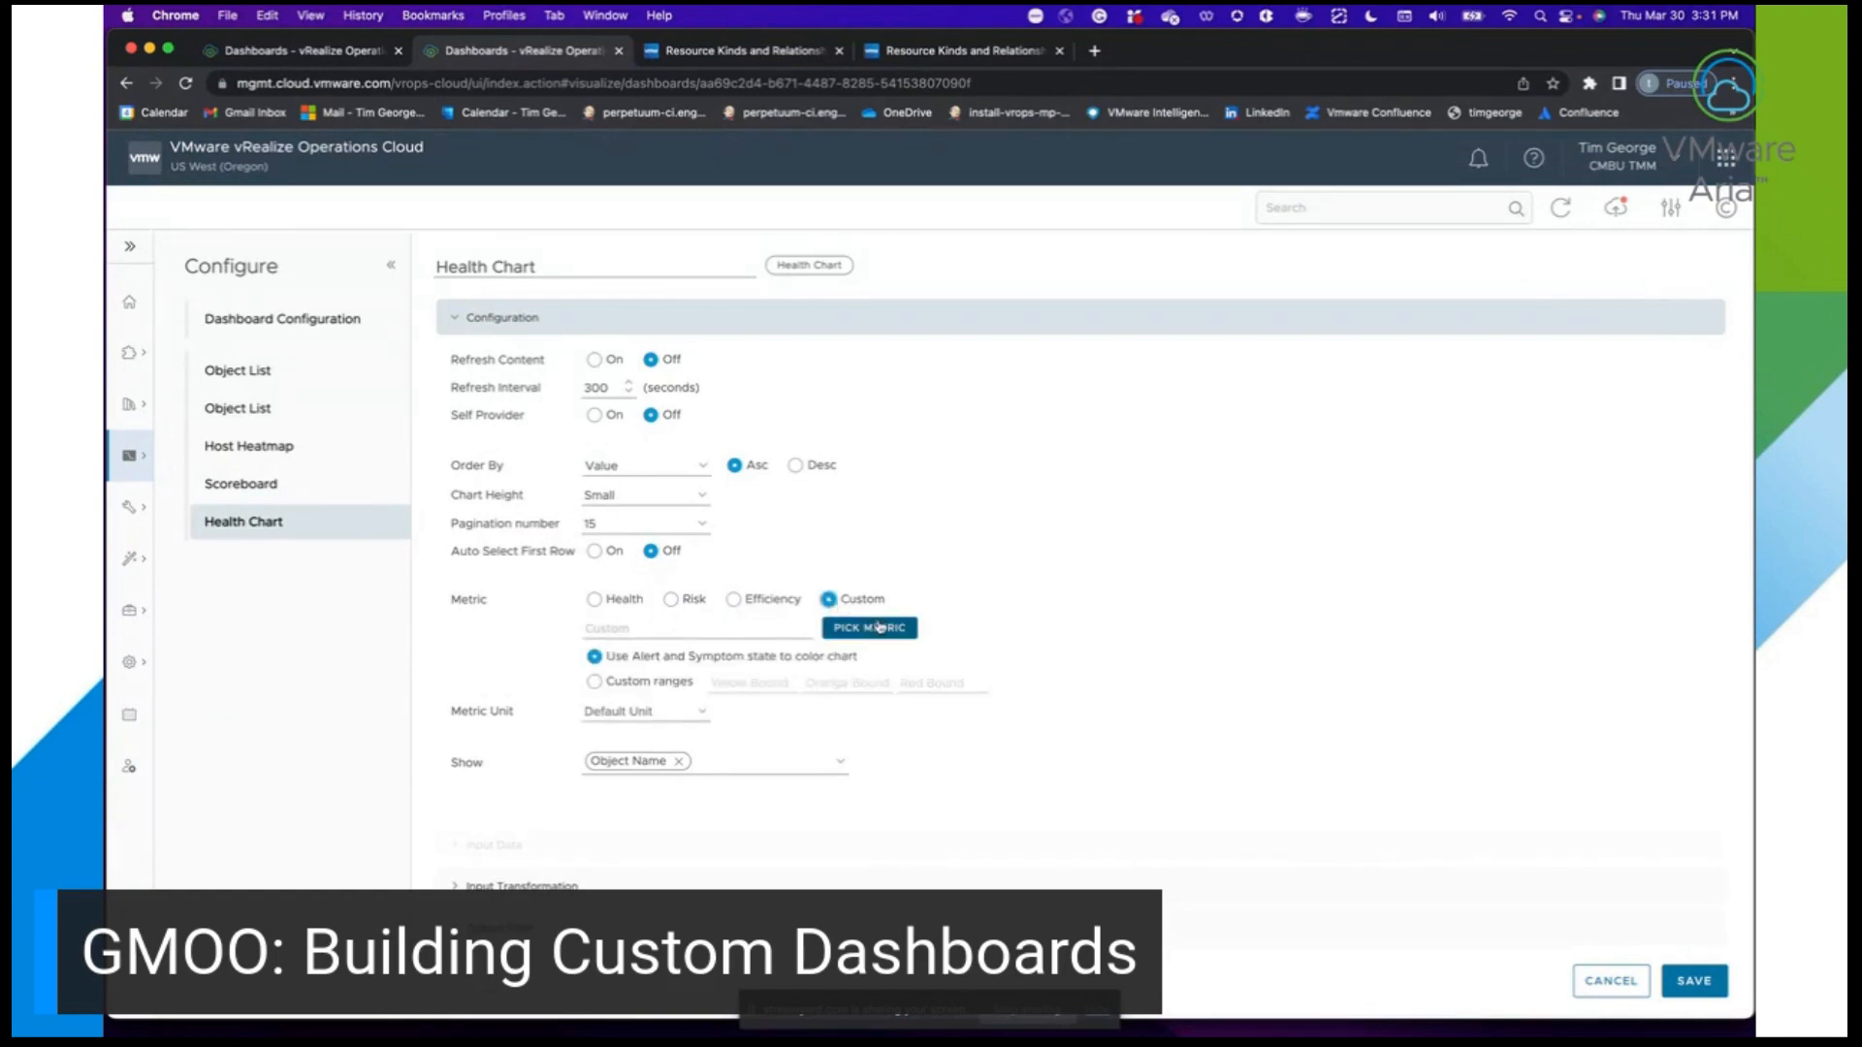
Try picking a custom metric for the Health Chart with adapter type vCenter and object type search "host", and cancel the selection.
click(887, 633)
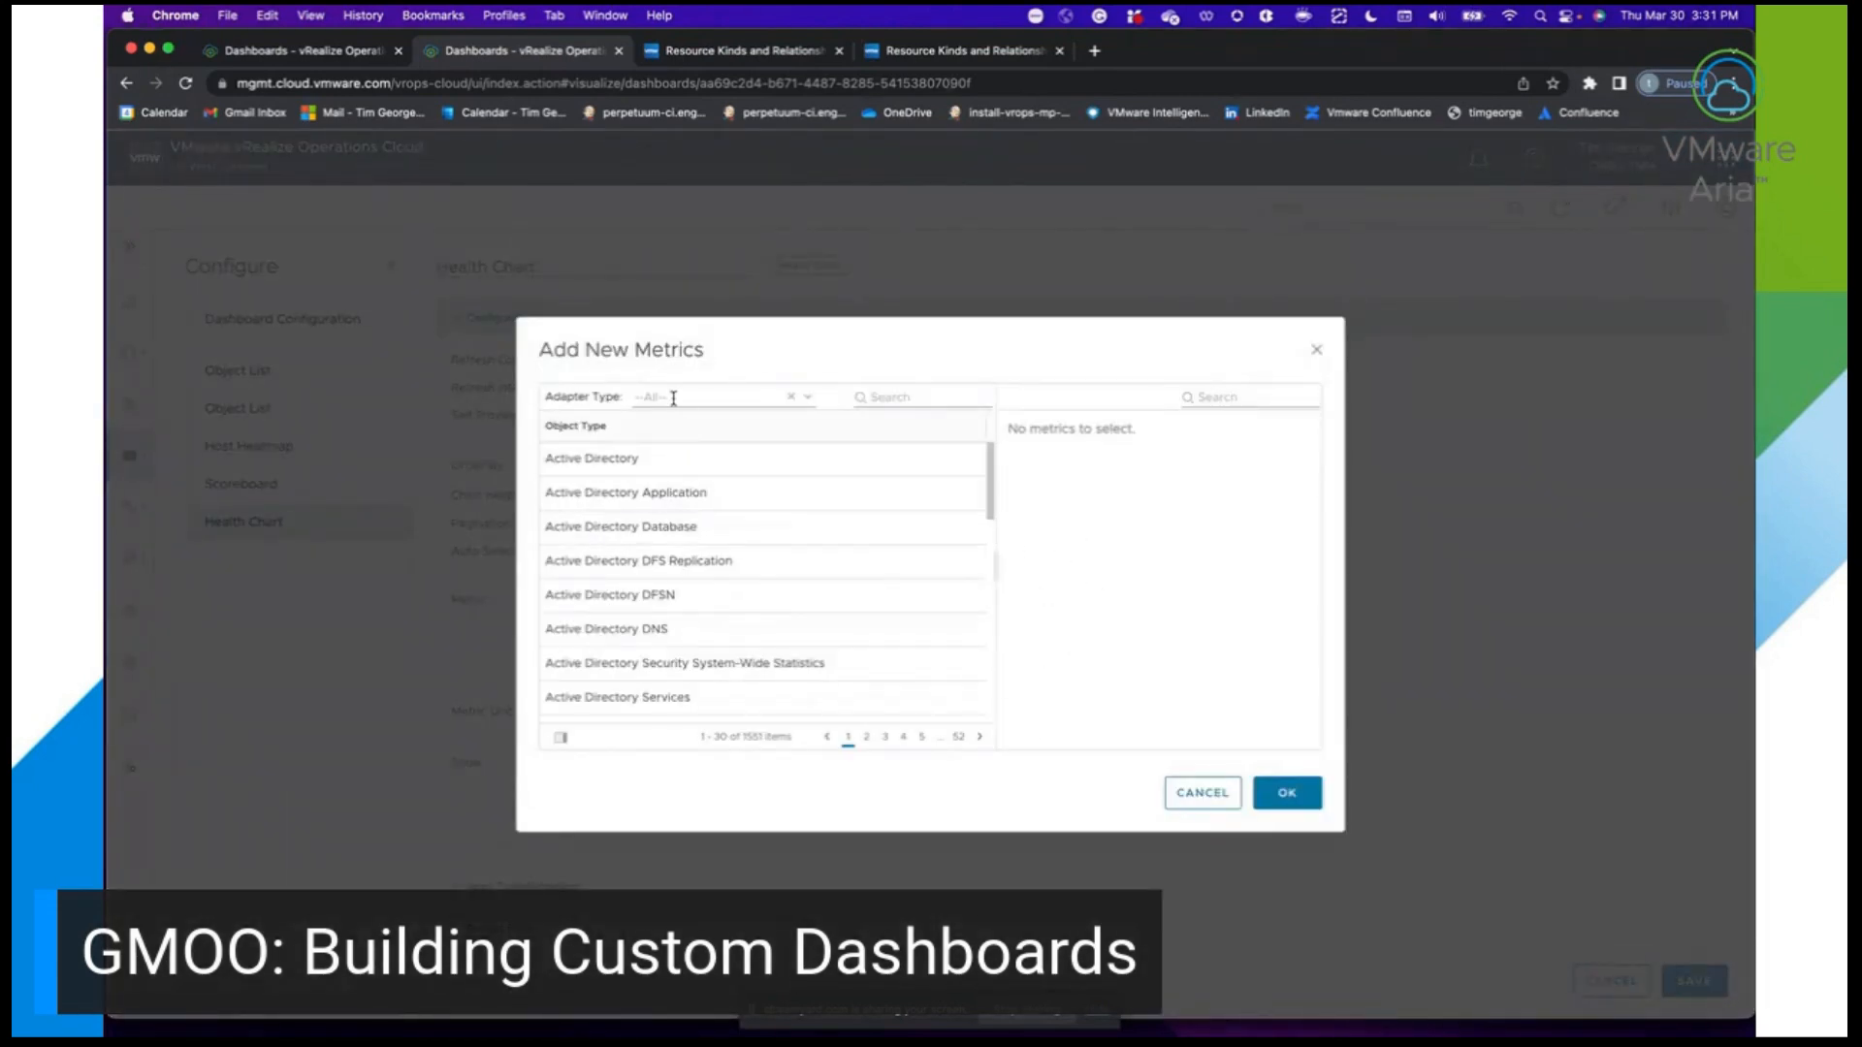
click(671, 397)
text(vc)
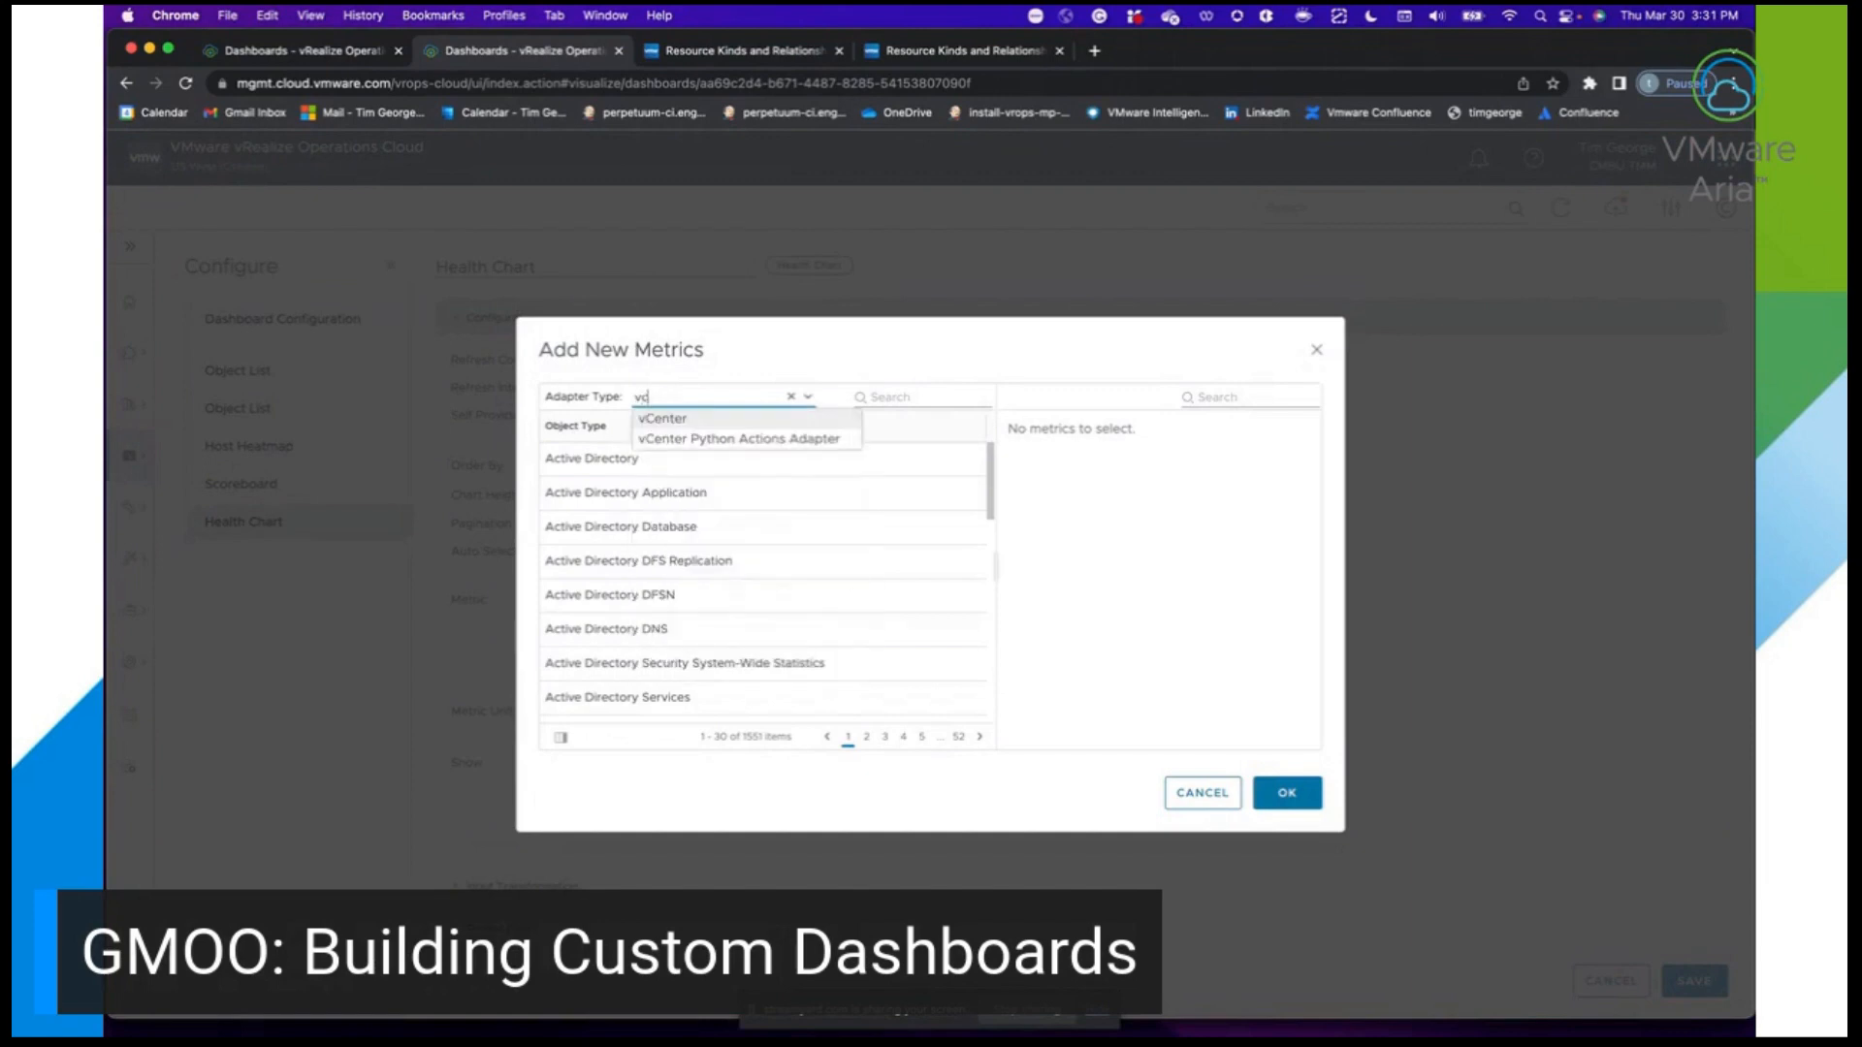
click(669, 419)
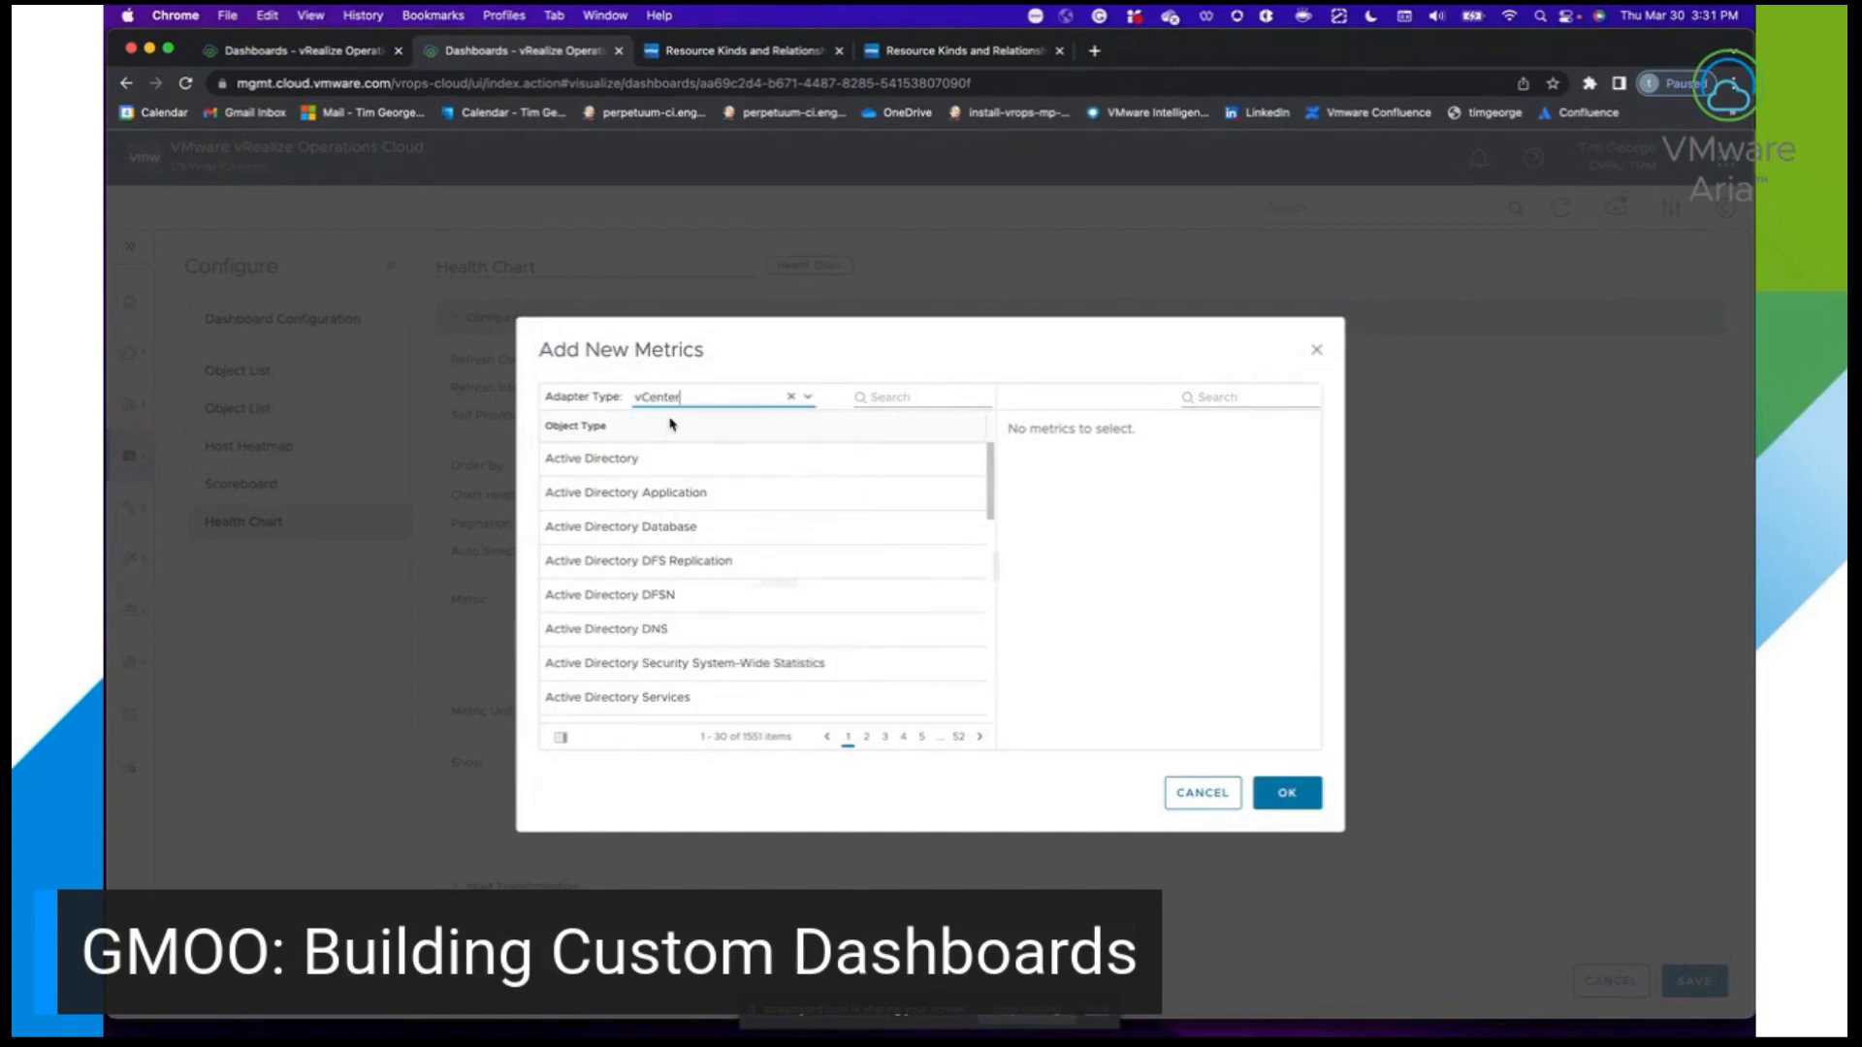
click(904, 390)
text(host)
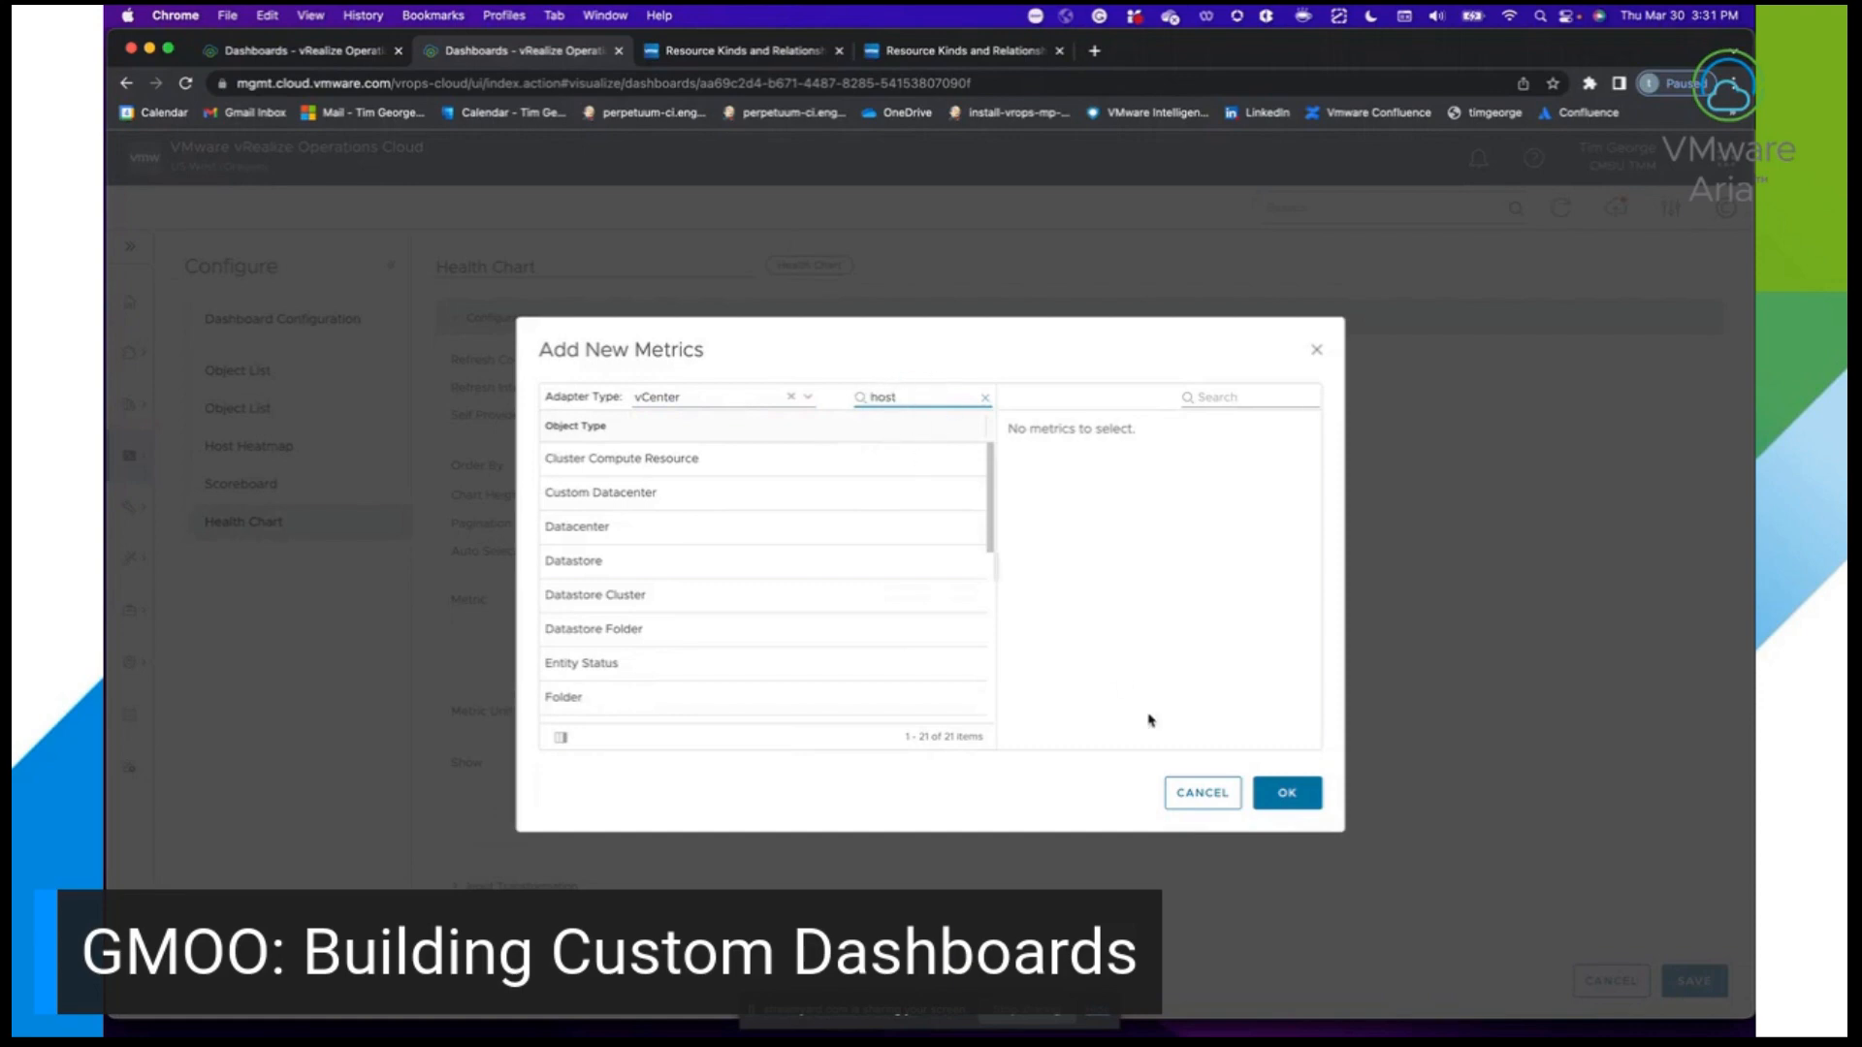
click(1202, 794)
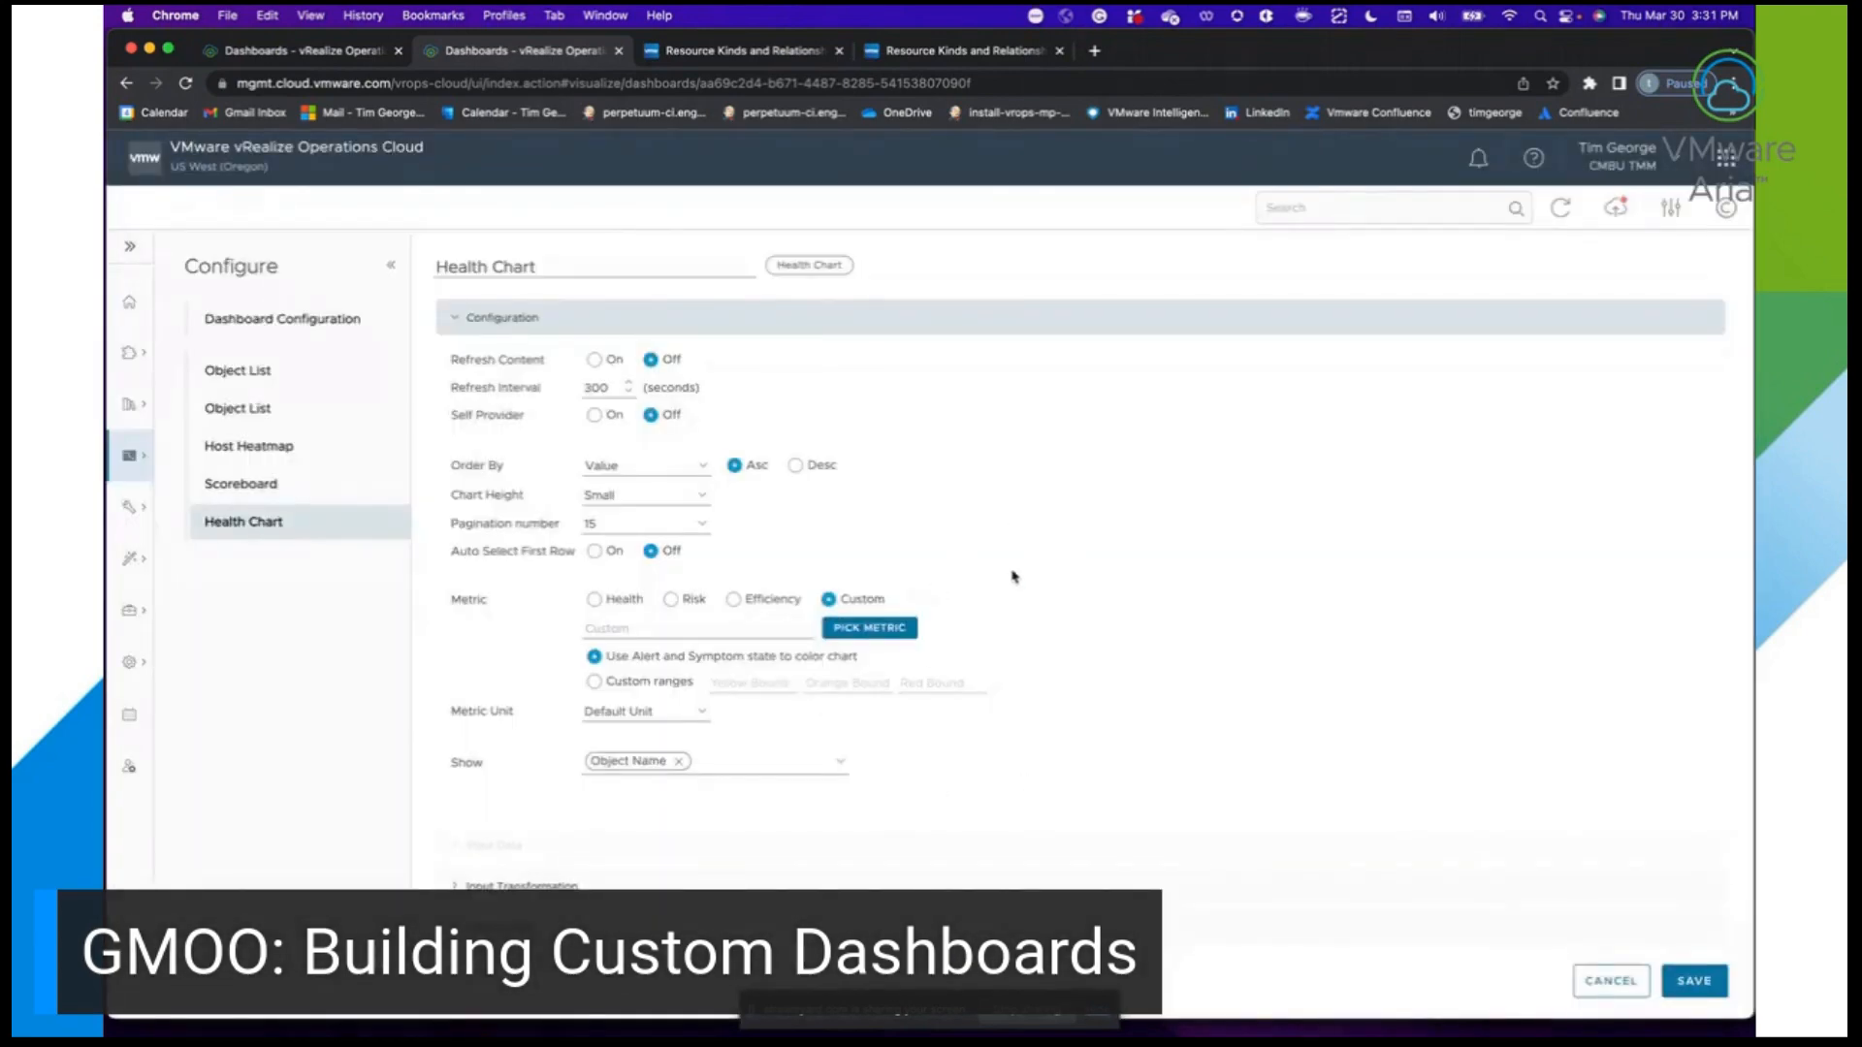
Try custom ranges and adding Metric Label to the shown items of the Health Chart, and discard the widget changes.
click(595, 681)
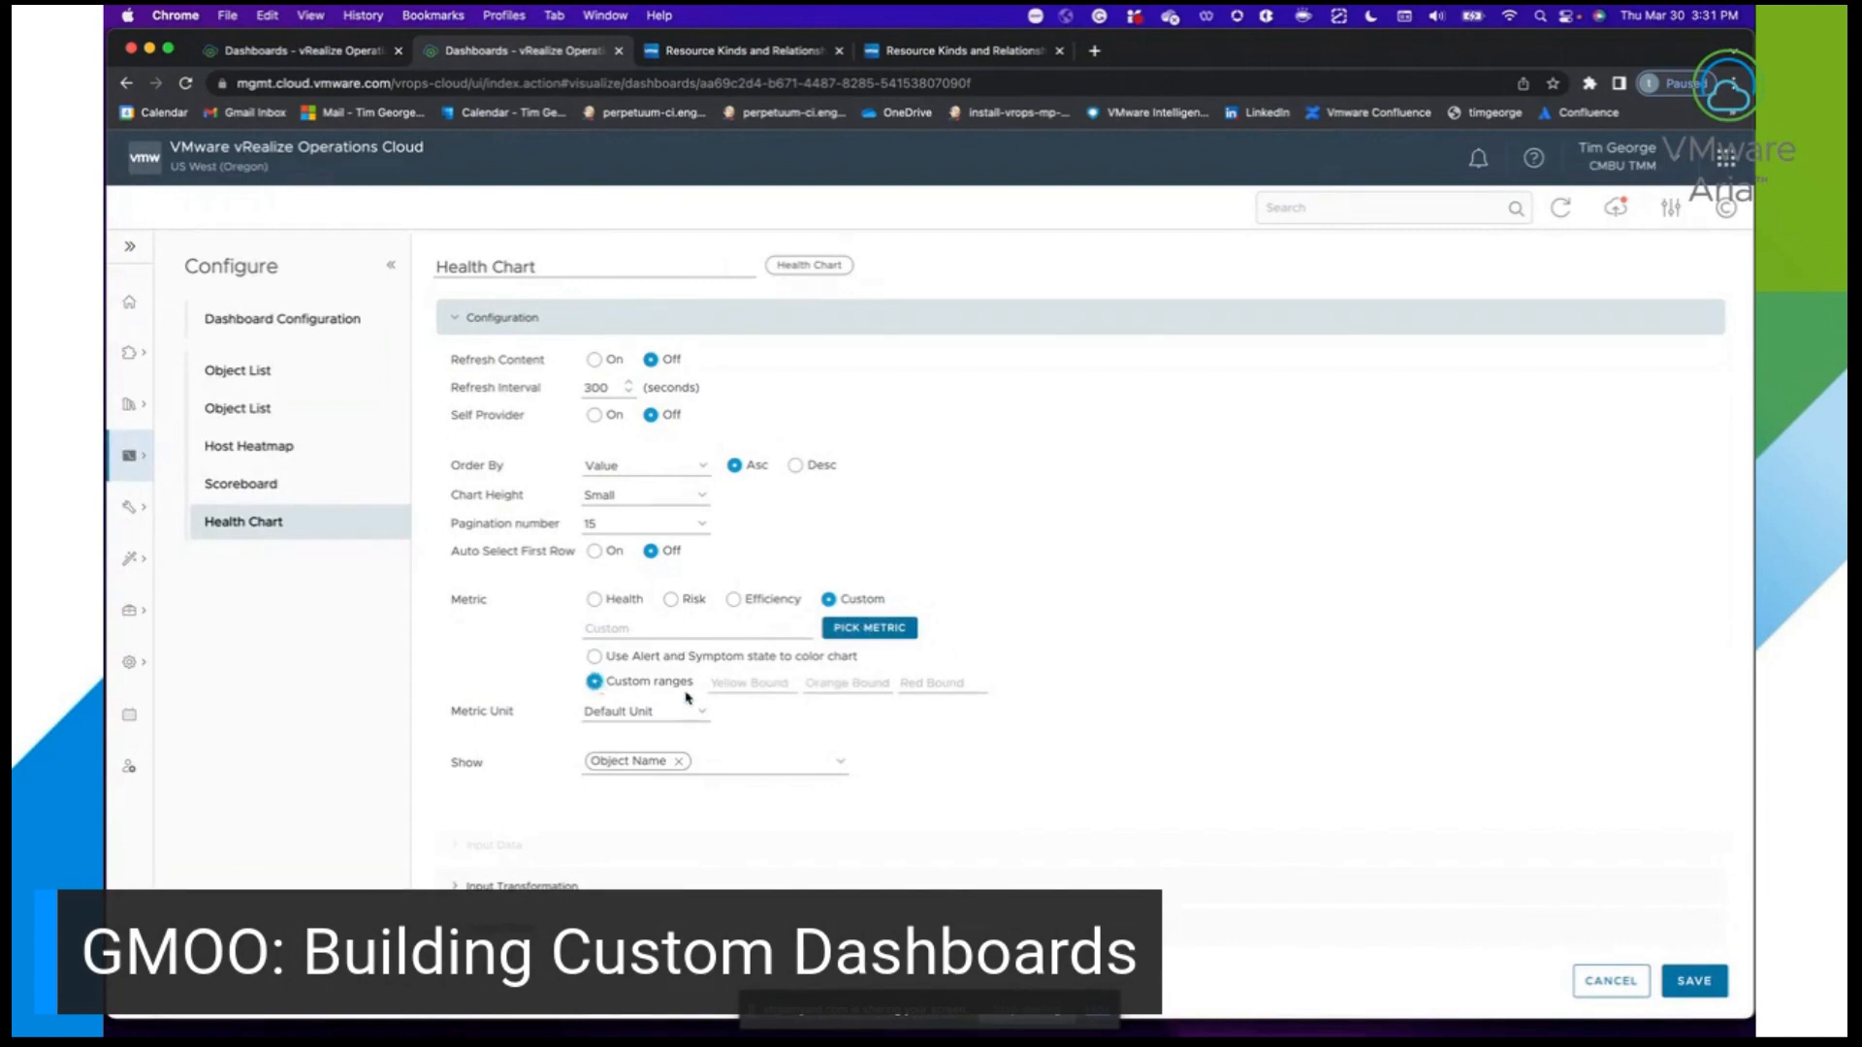
click(751, 686)
click(837, 766)
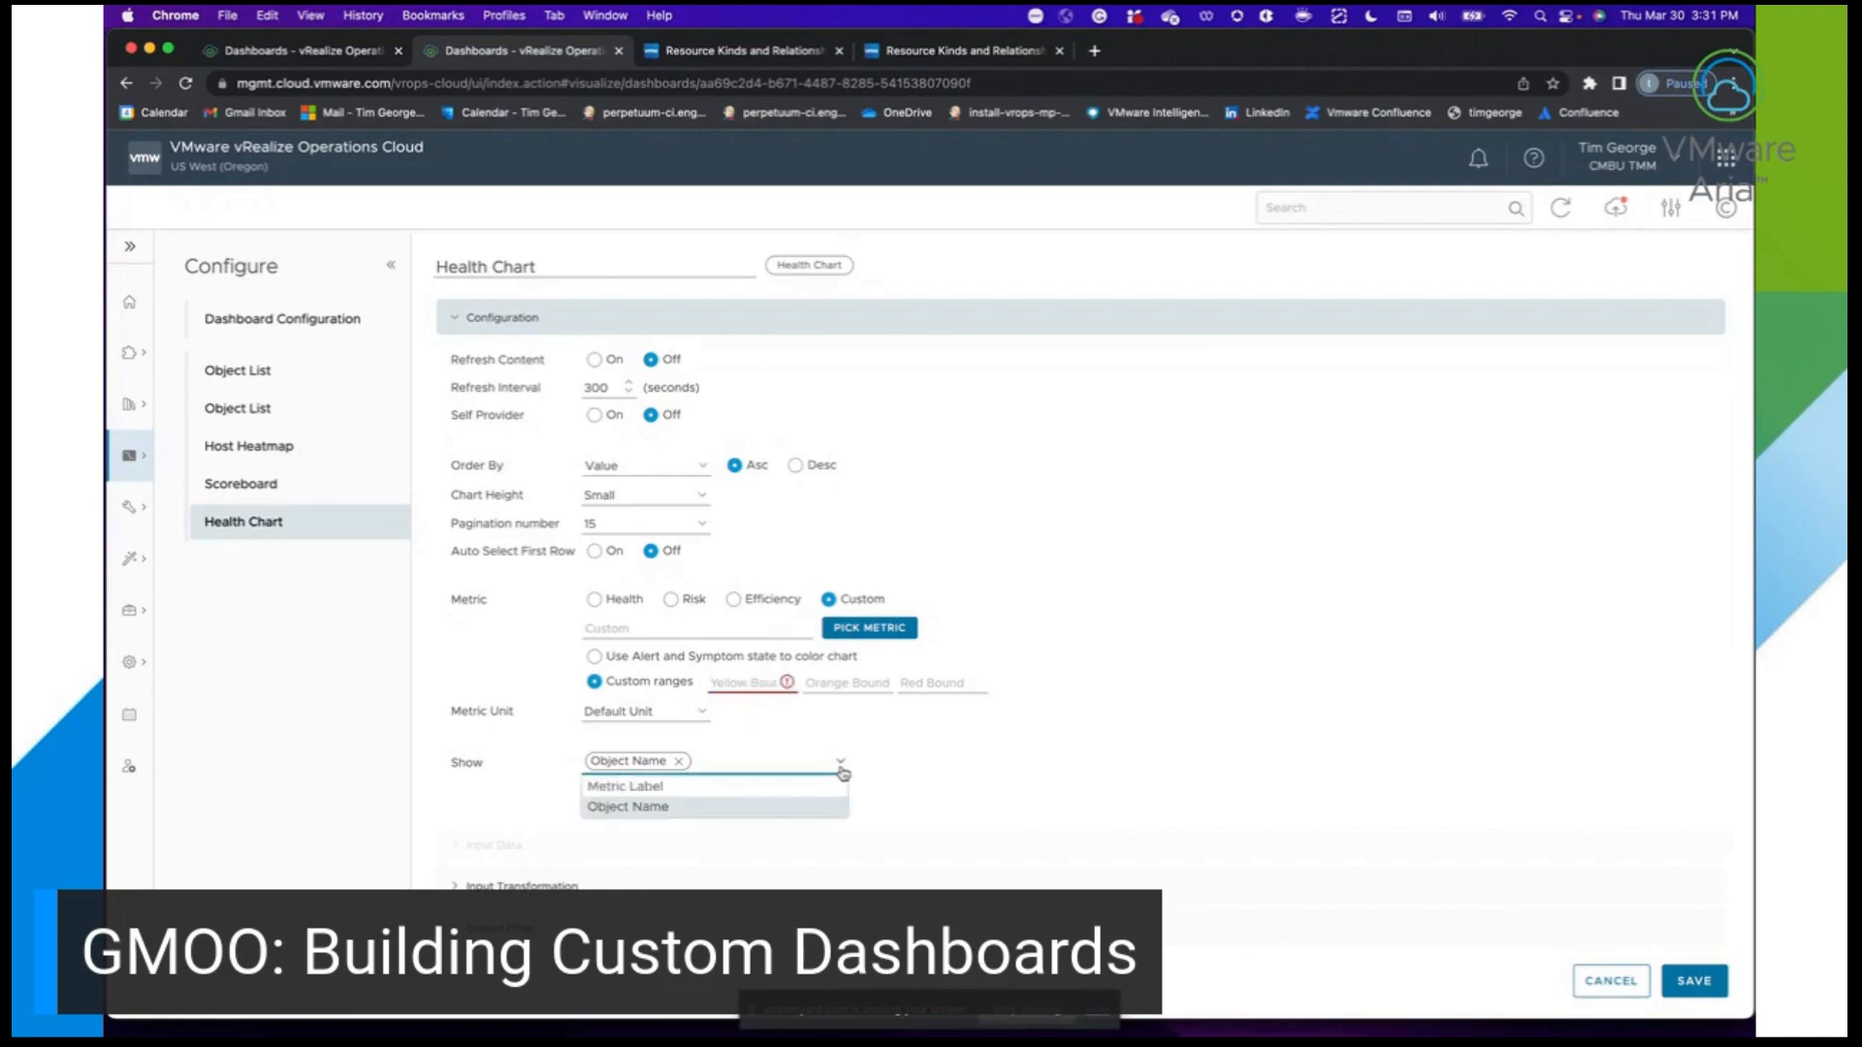
click(773, 787)
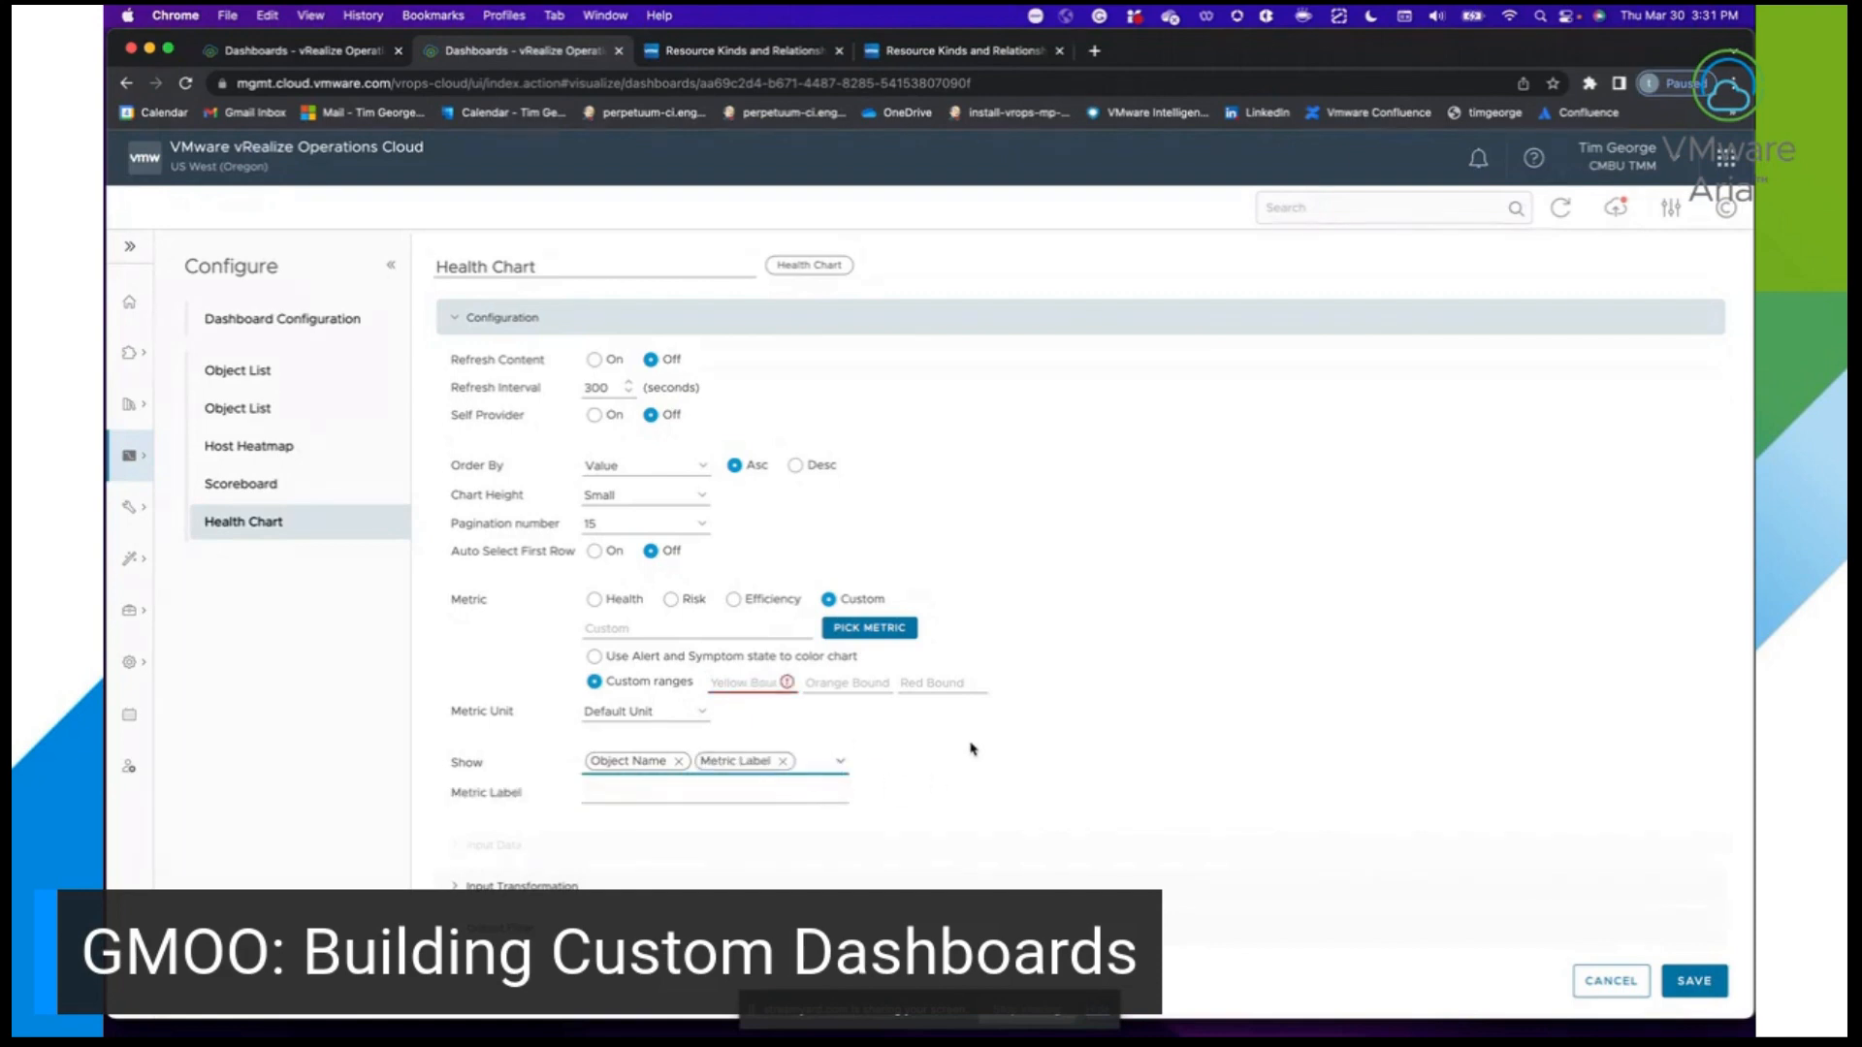
click(1611, 983)
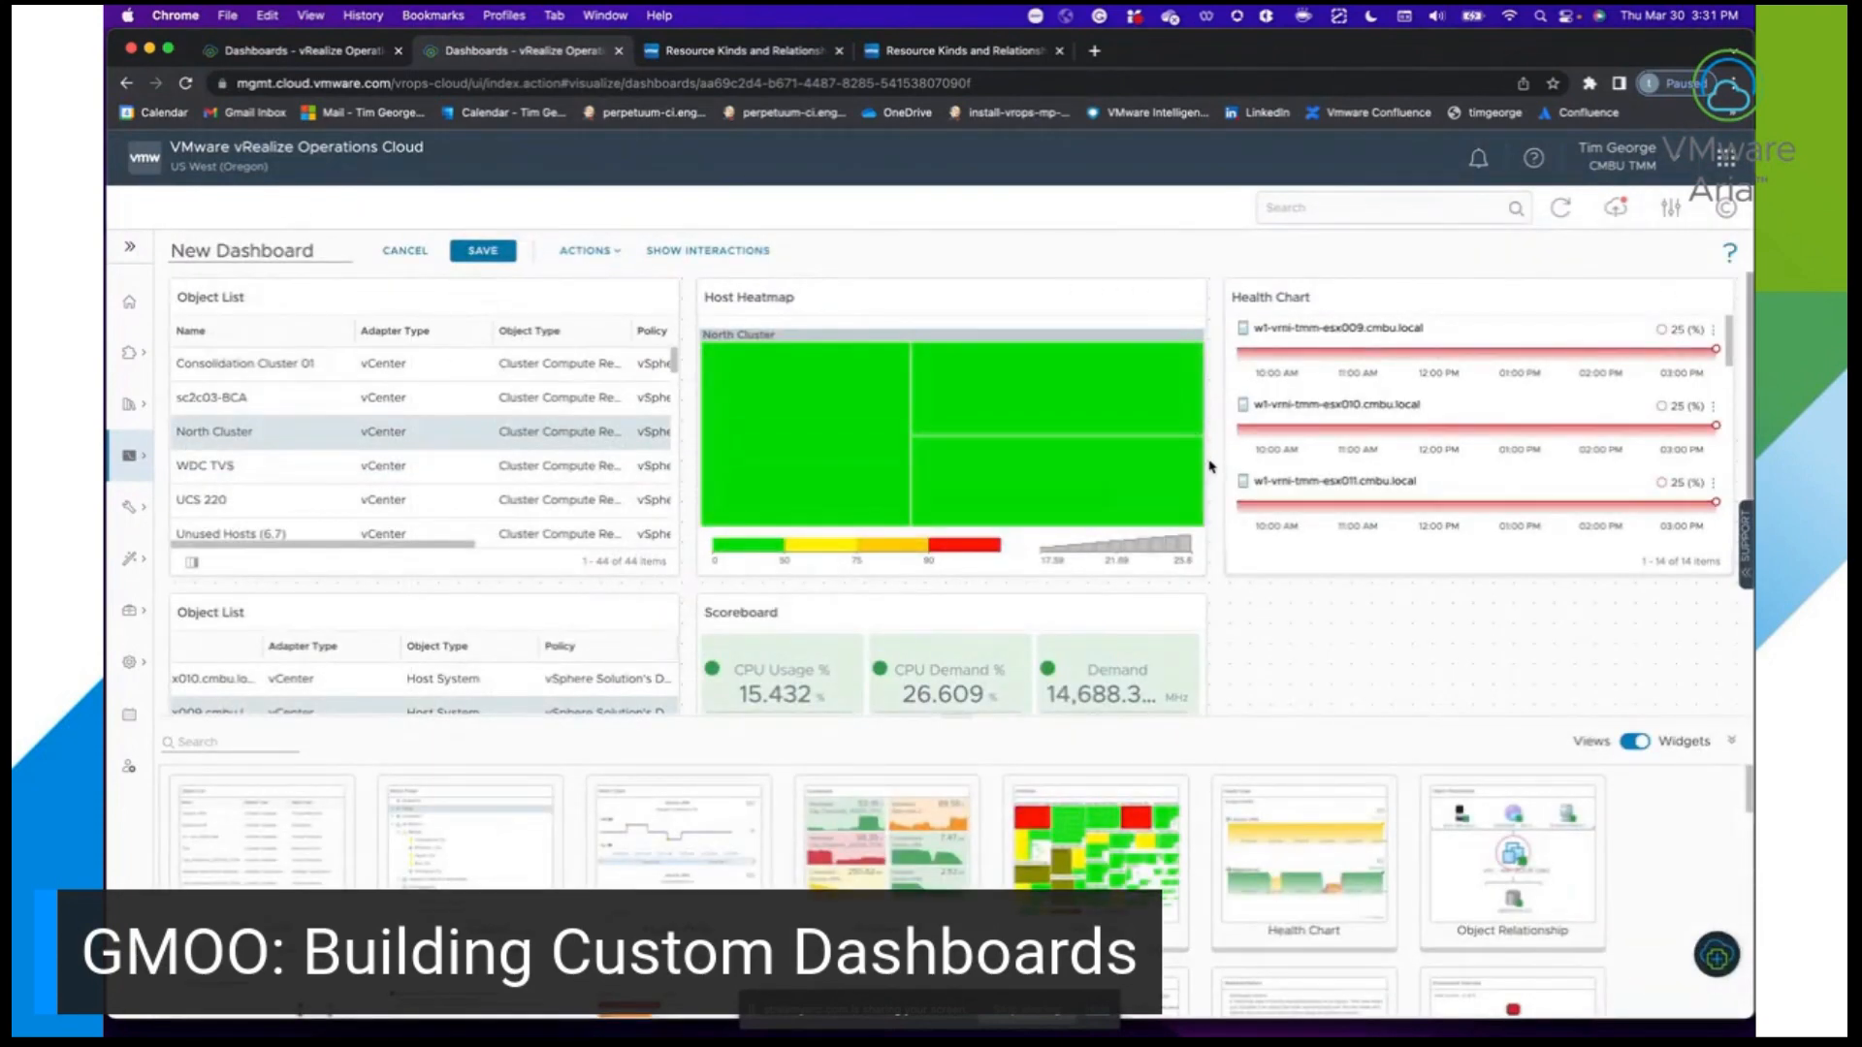
Rename the upper Object List widget, which lists the clusters, as "1. Select a Cluster" and save its configuration.
scroll(1211, 465, down, 5)
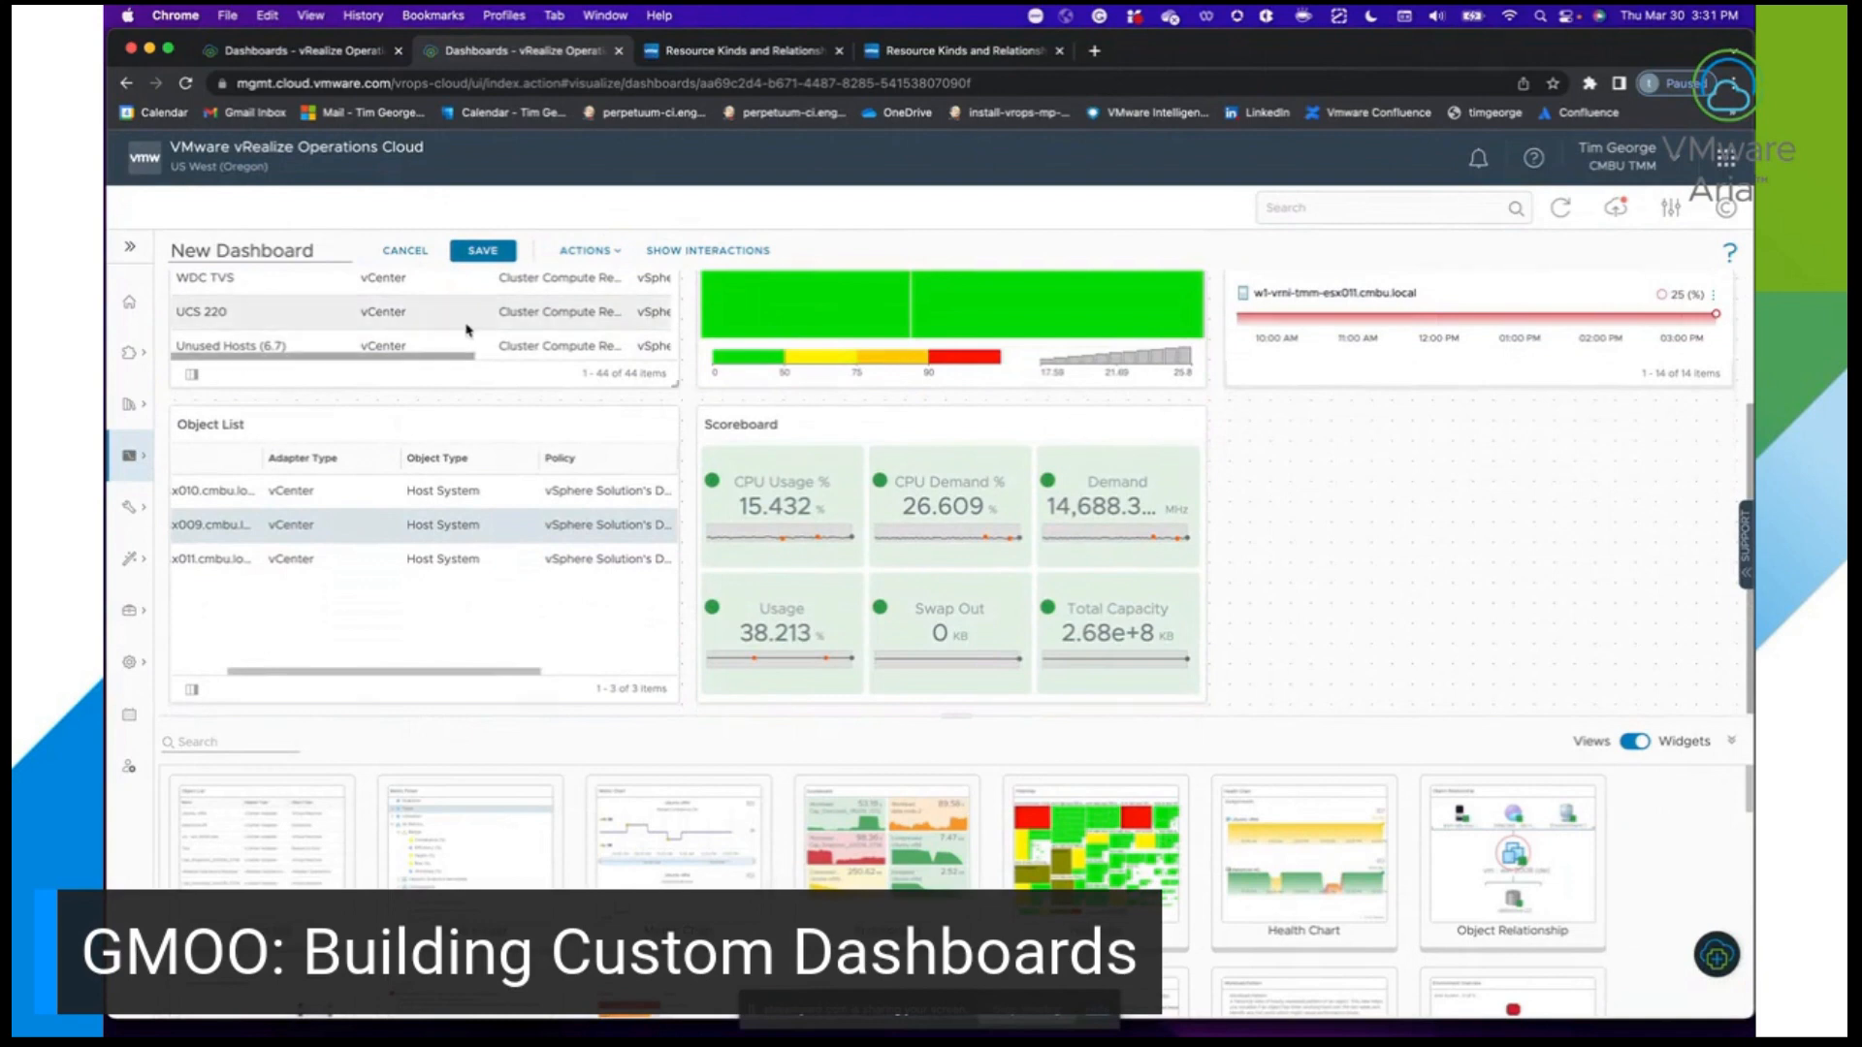
scroll(467, 328, up, 5)
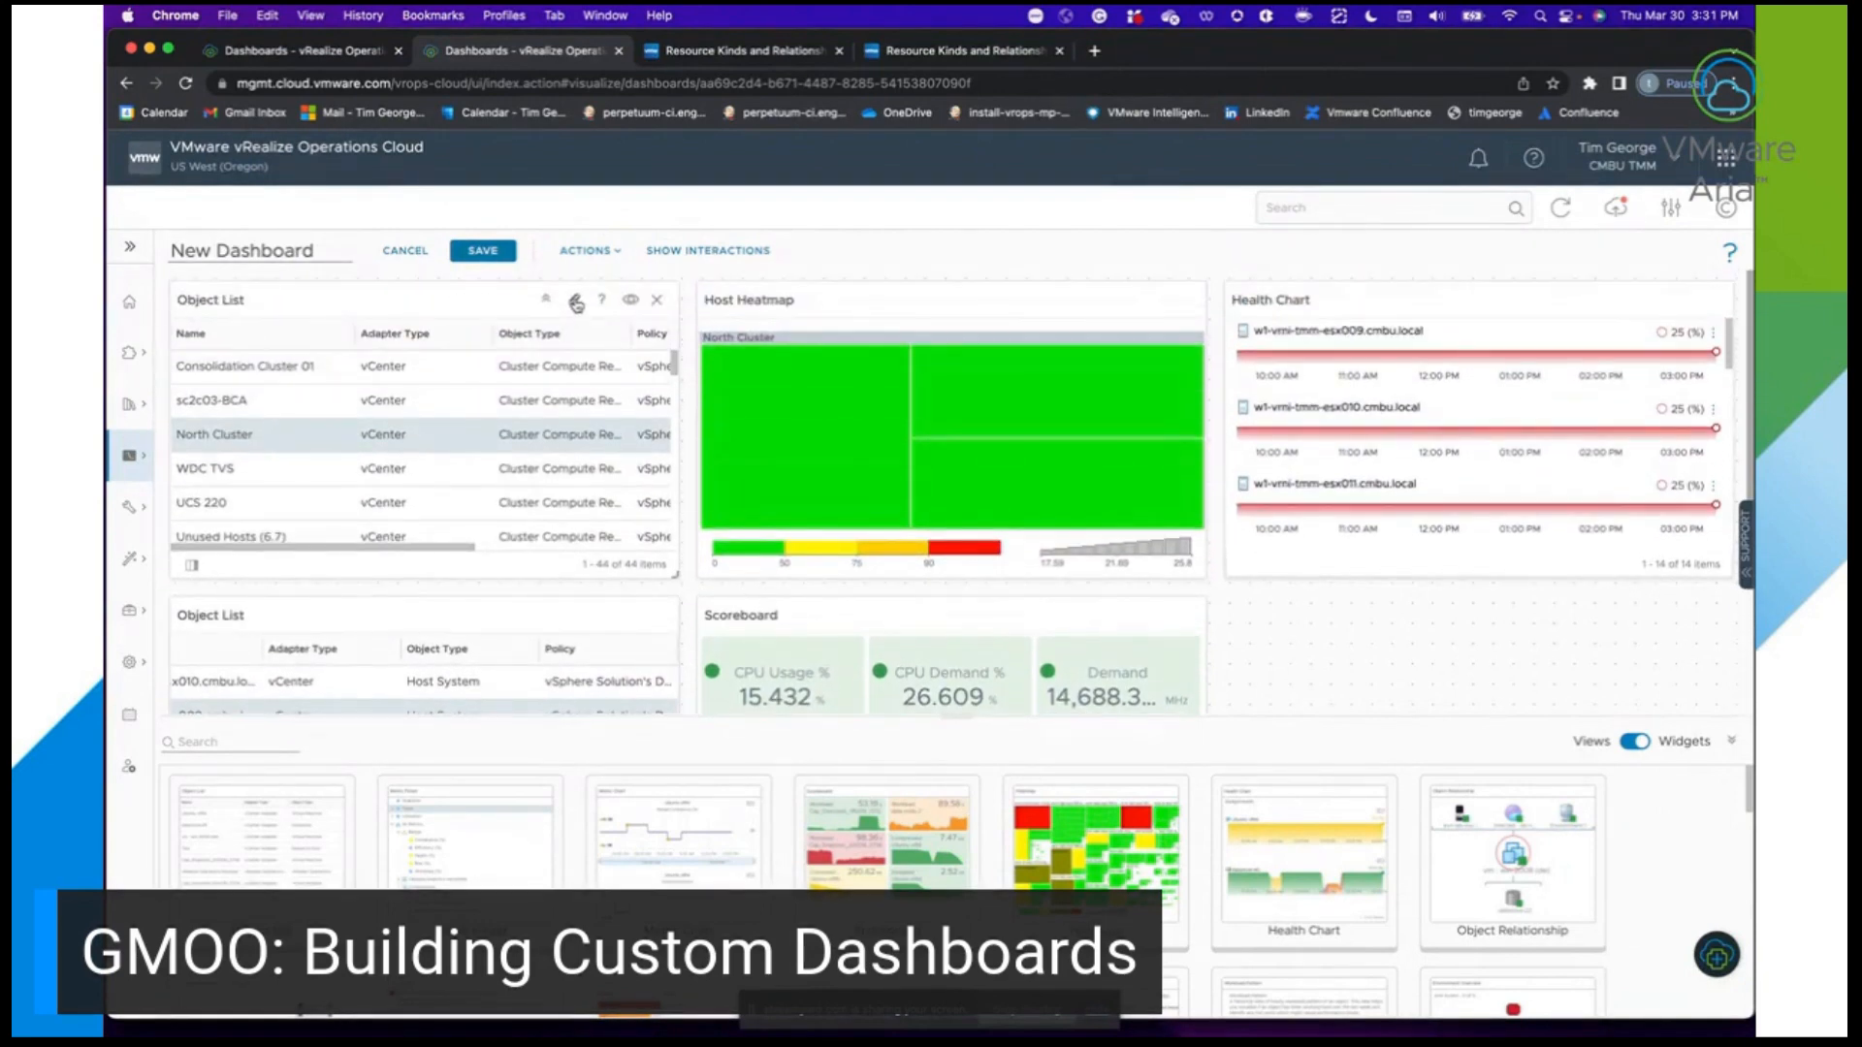
click(576, 304)
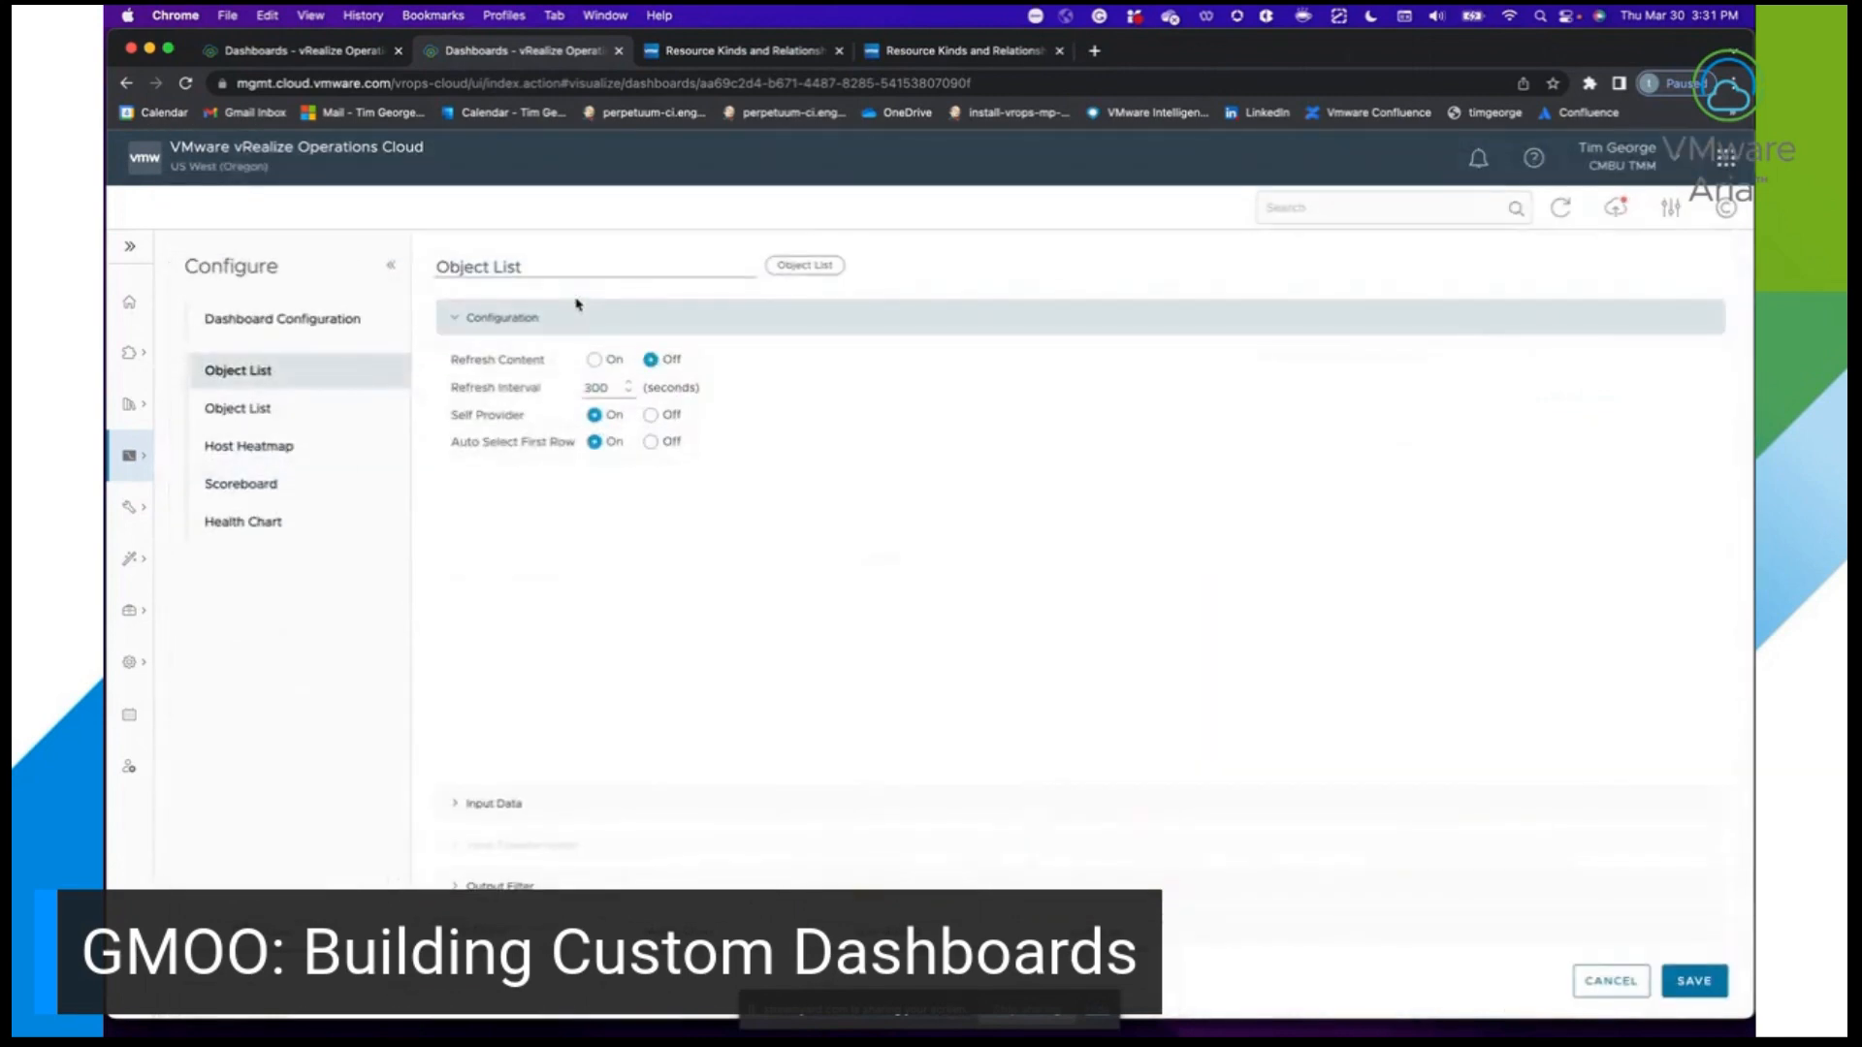
drag(531, 266, 425, 264)
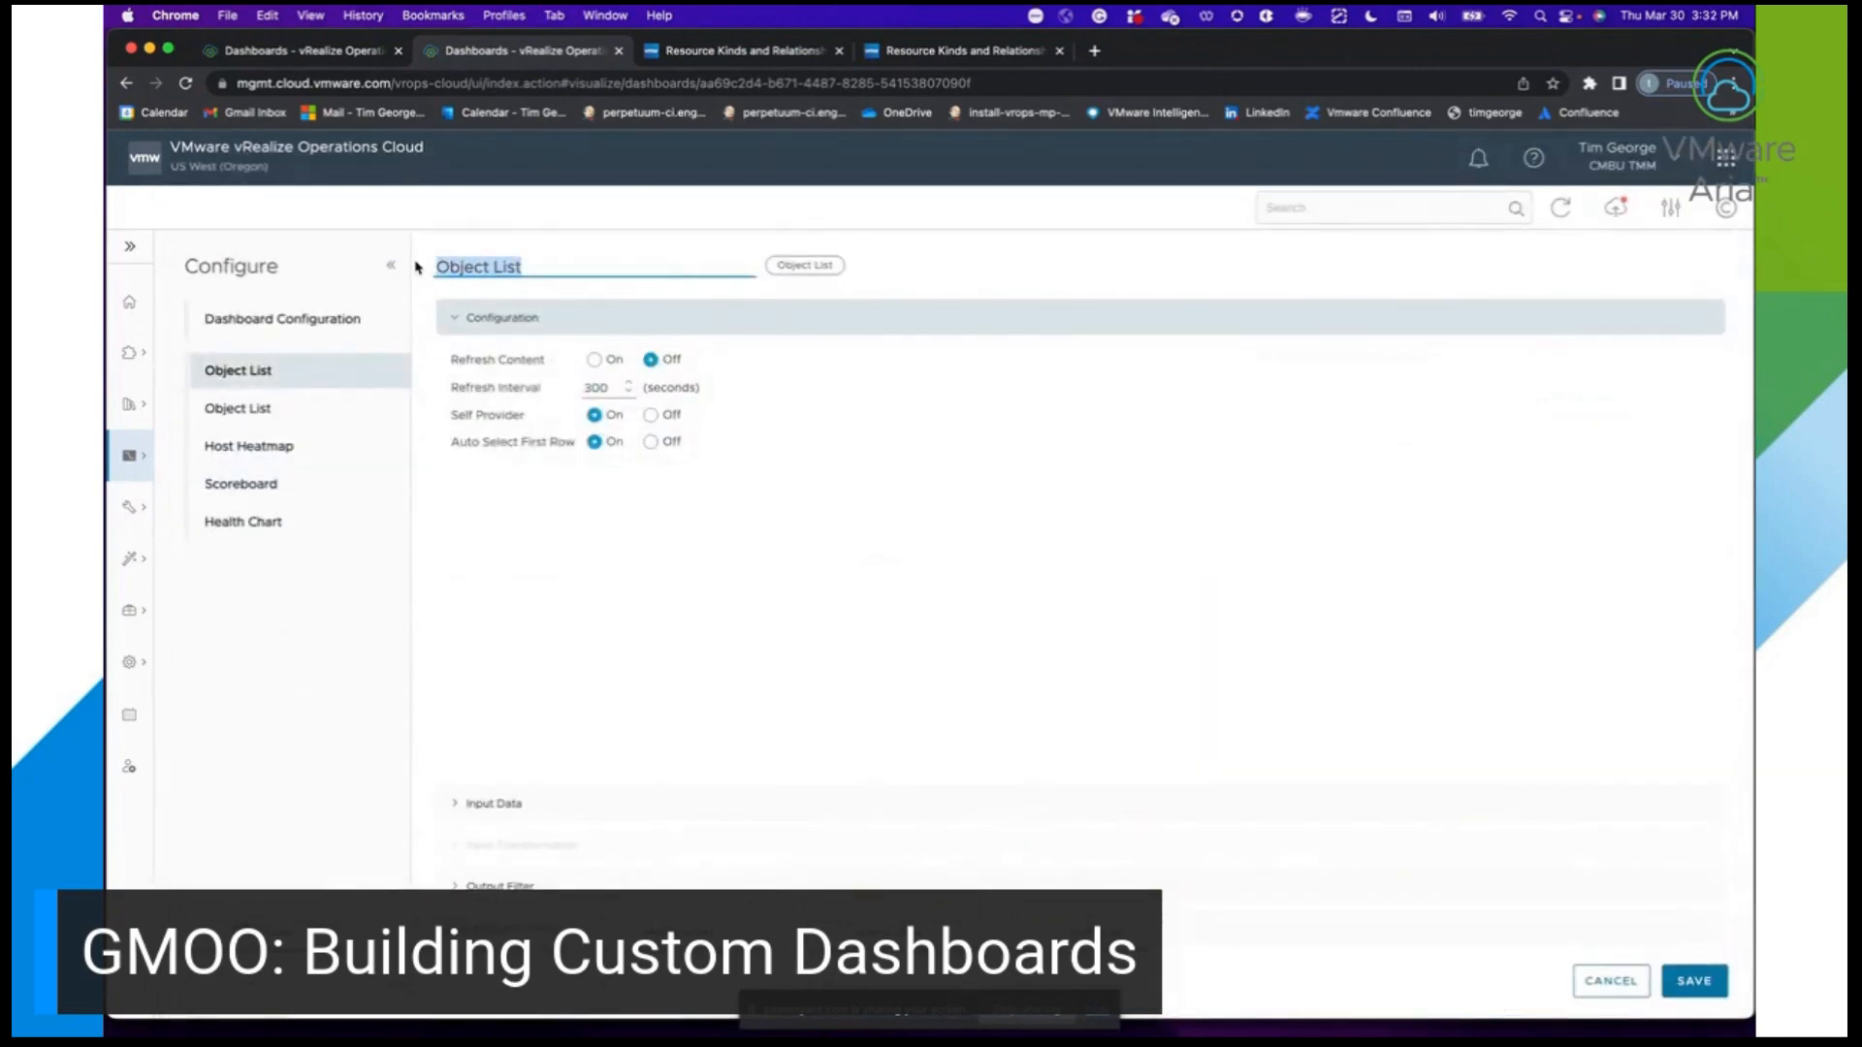
text(1 Selec)
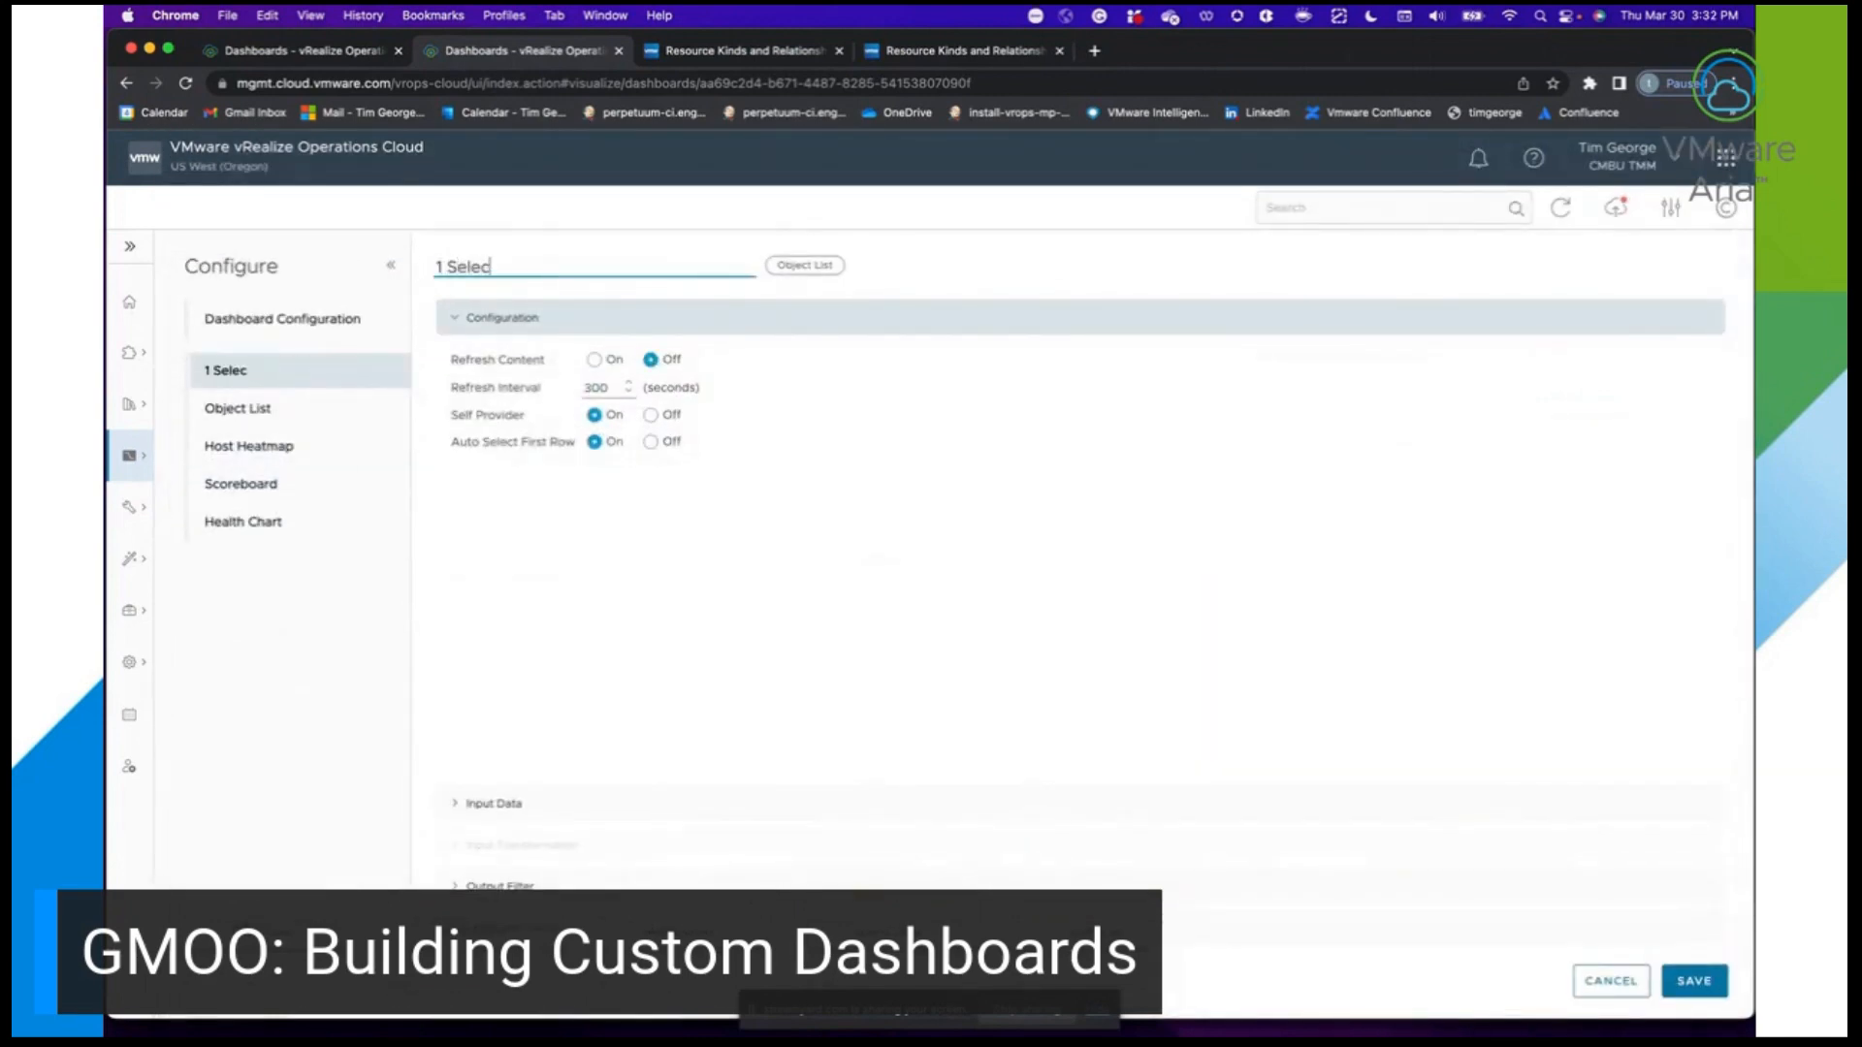
text(t a Cluster)
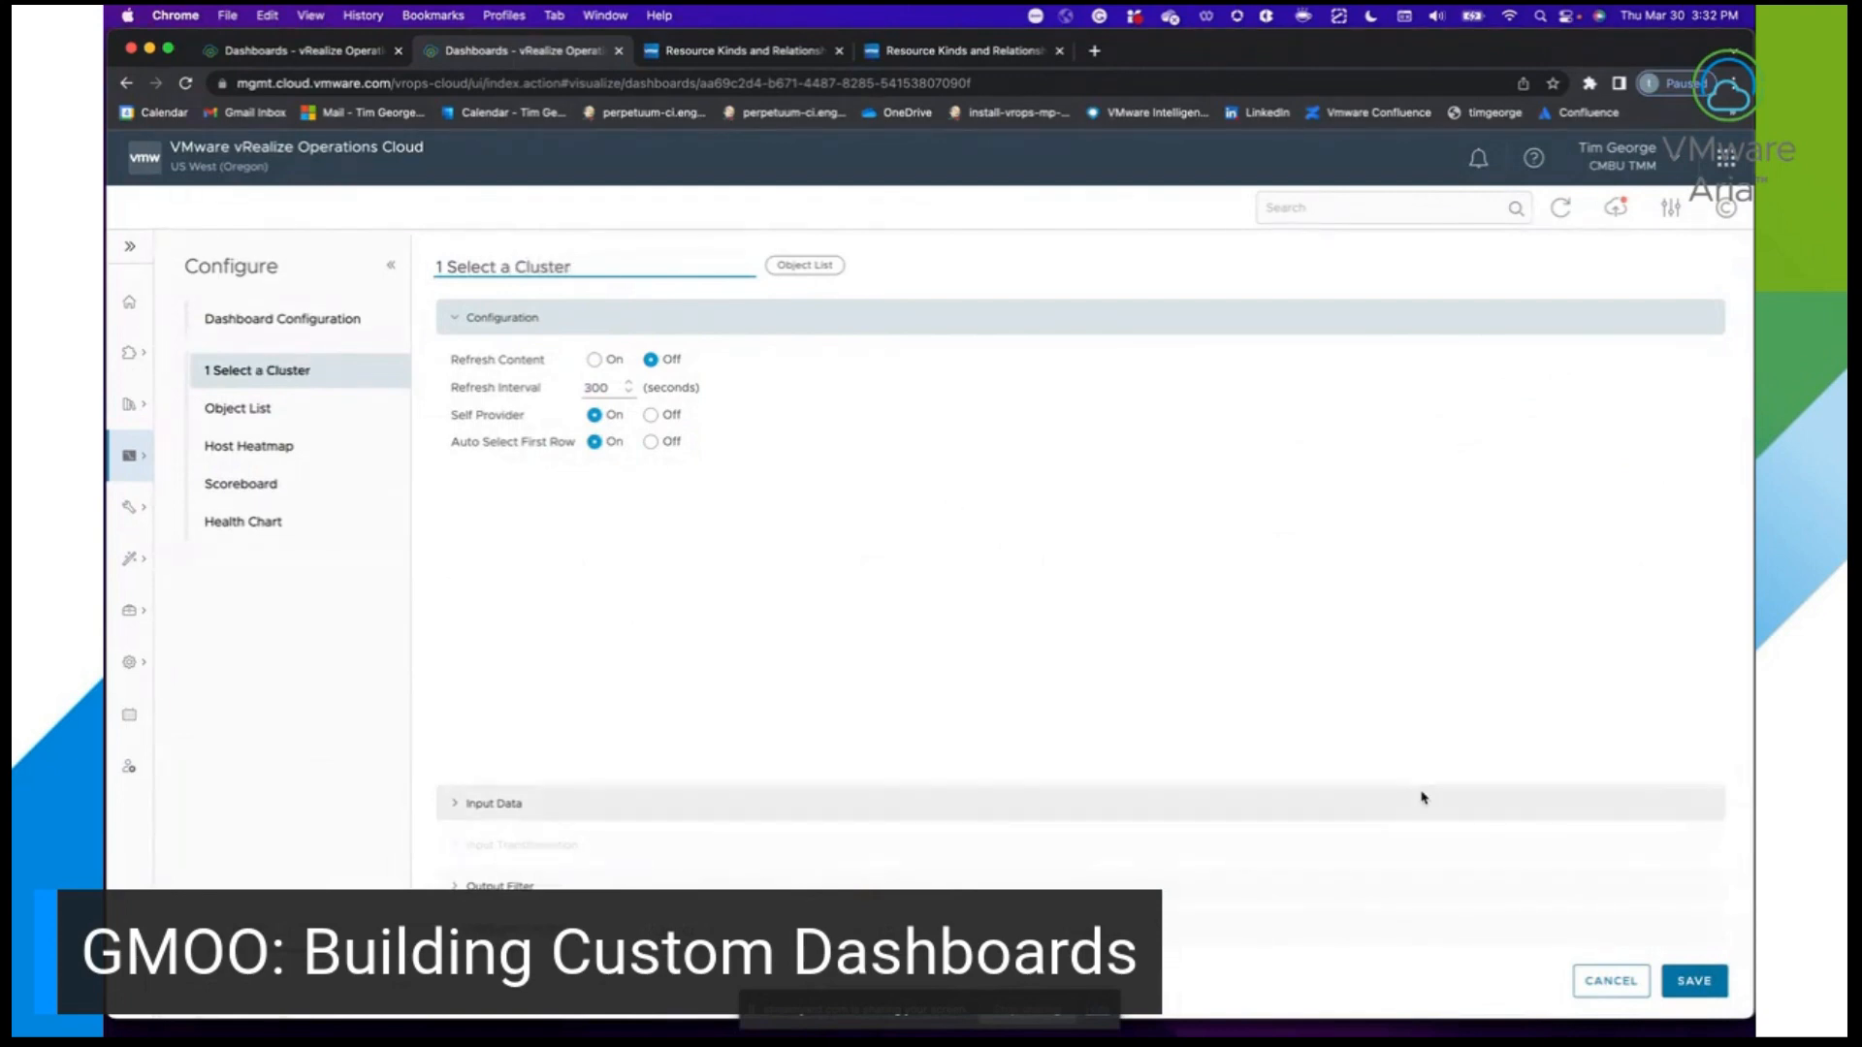
click(441, 266)
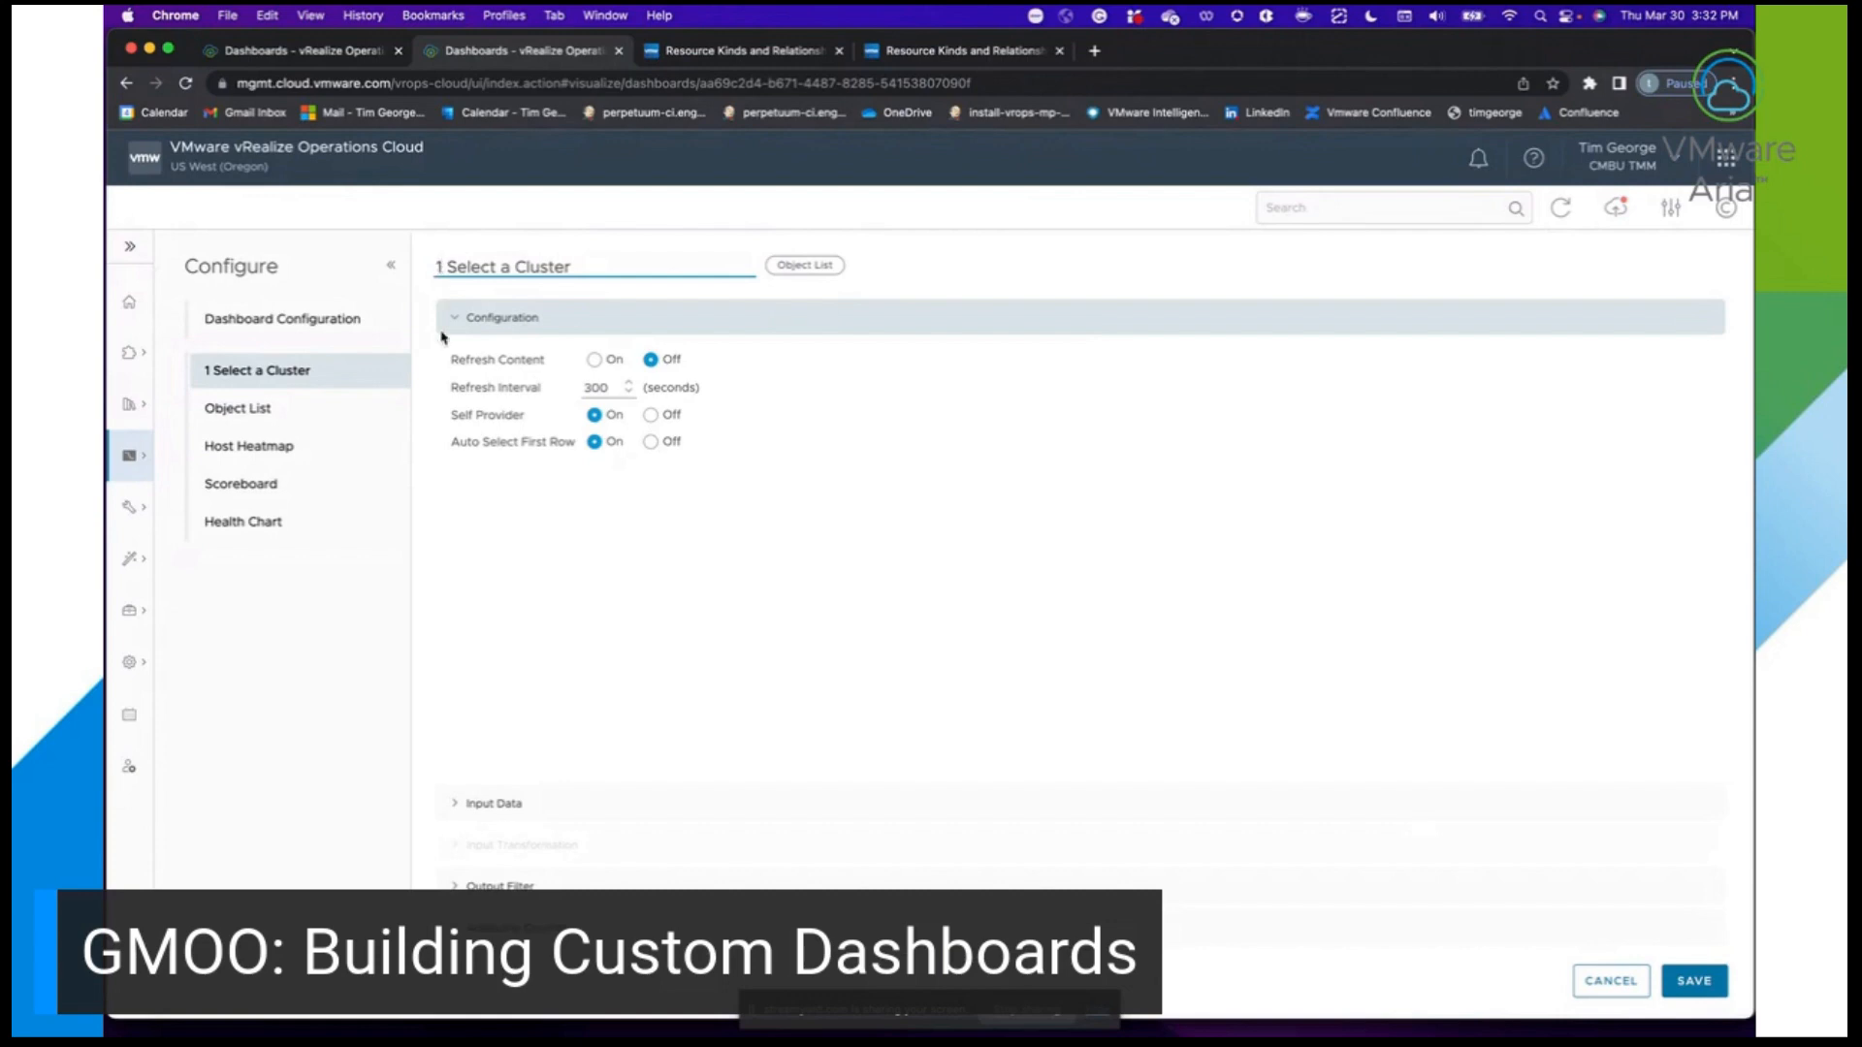
text(.)
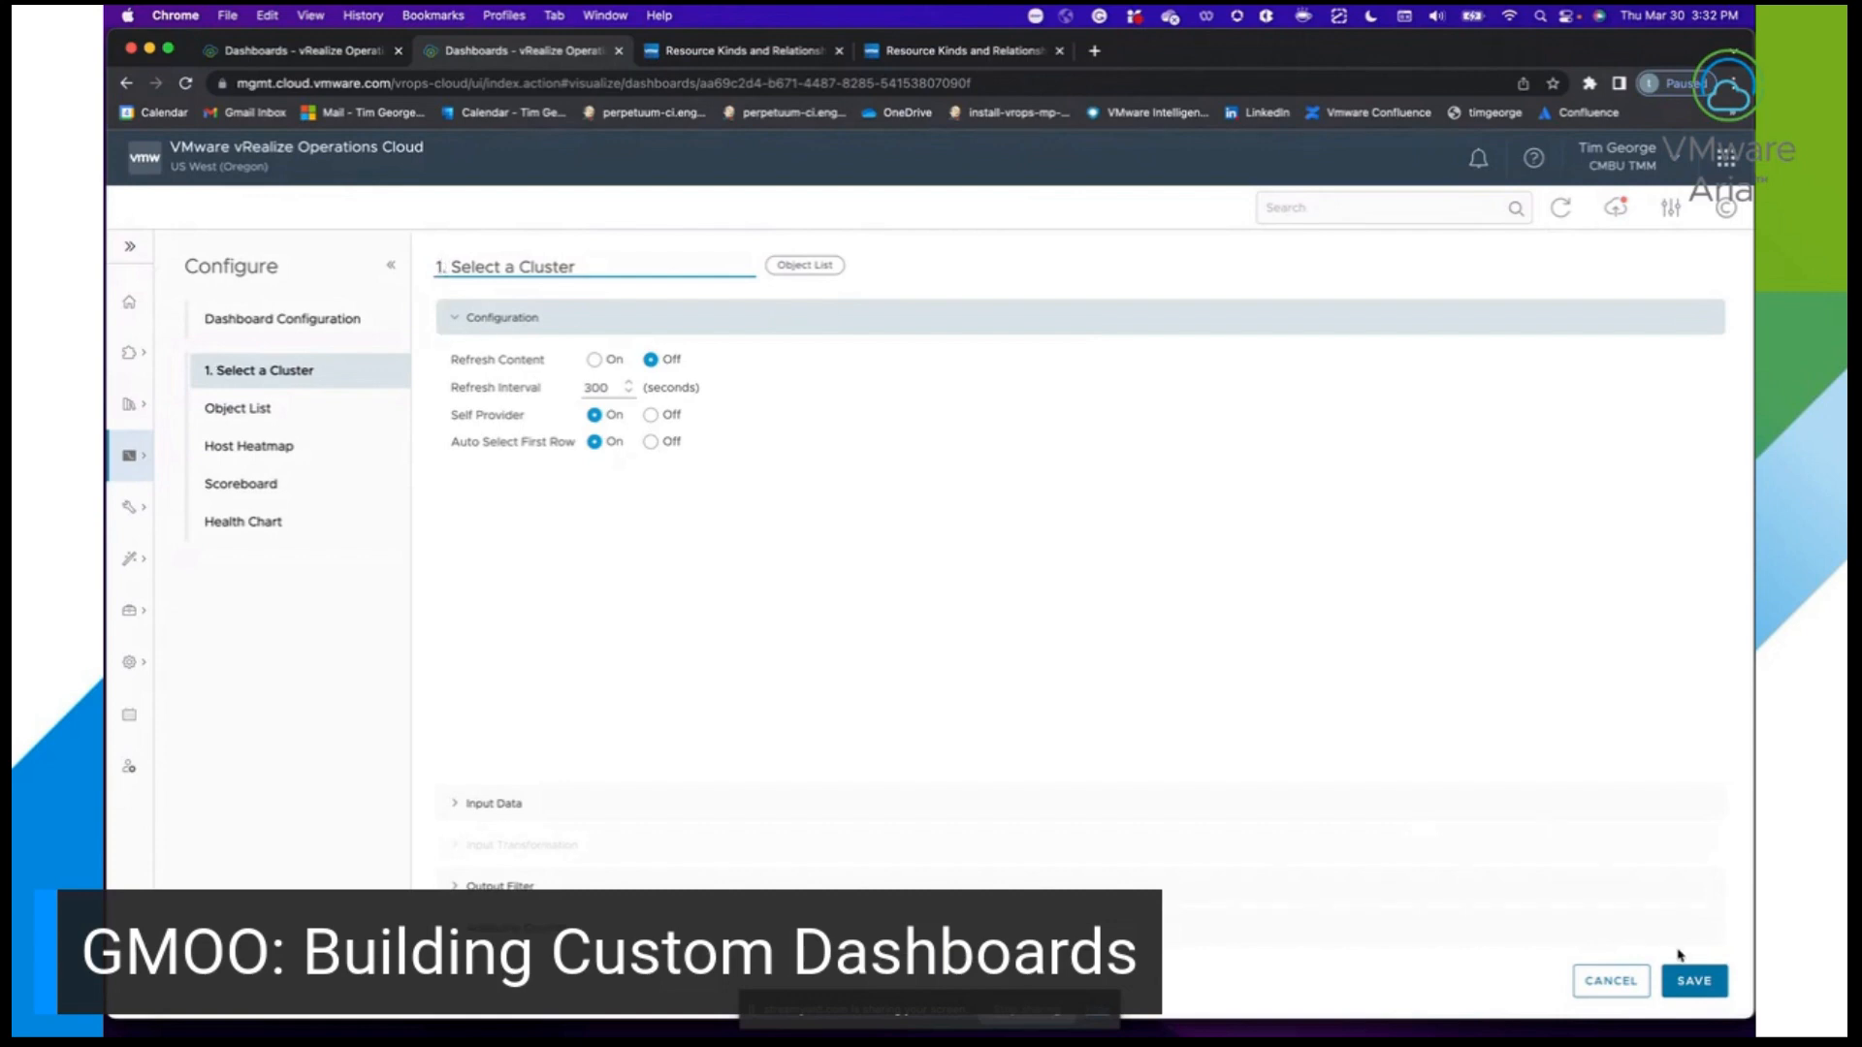
click(1692, 980)
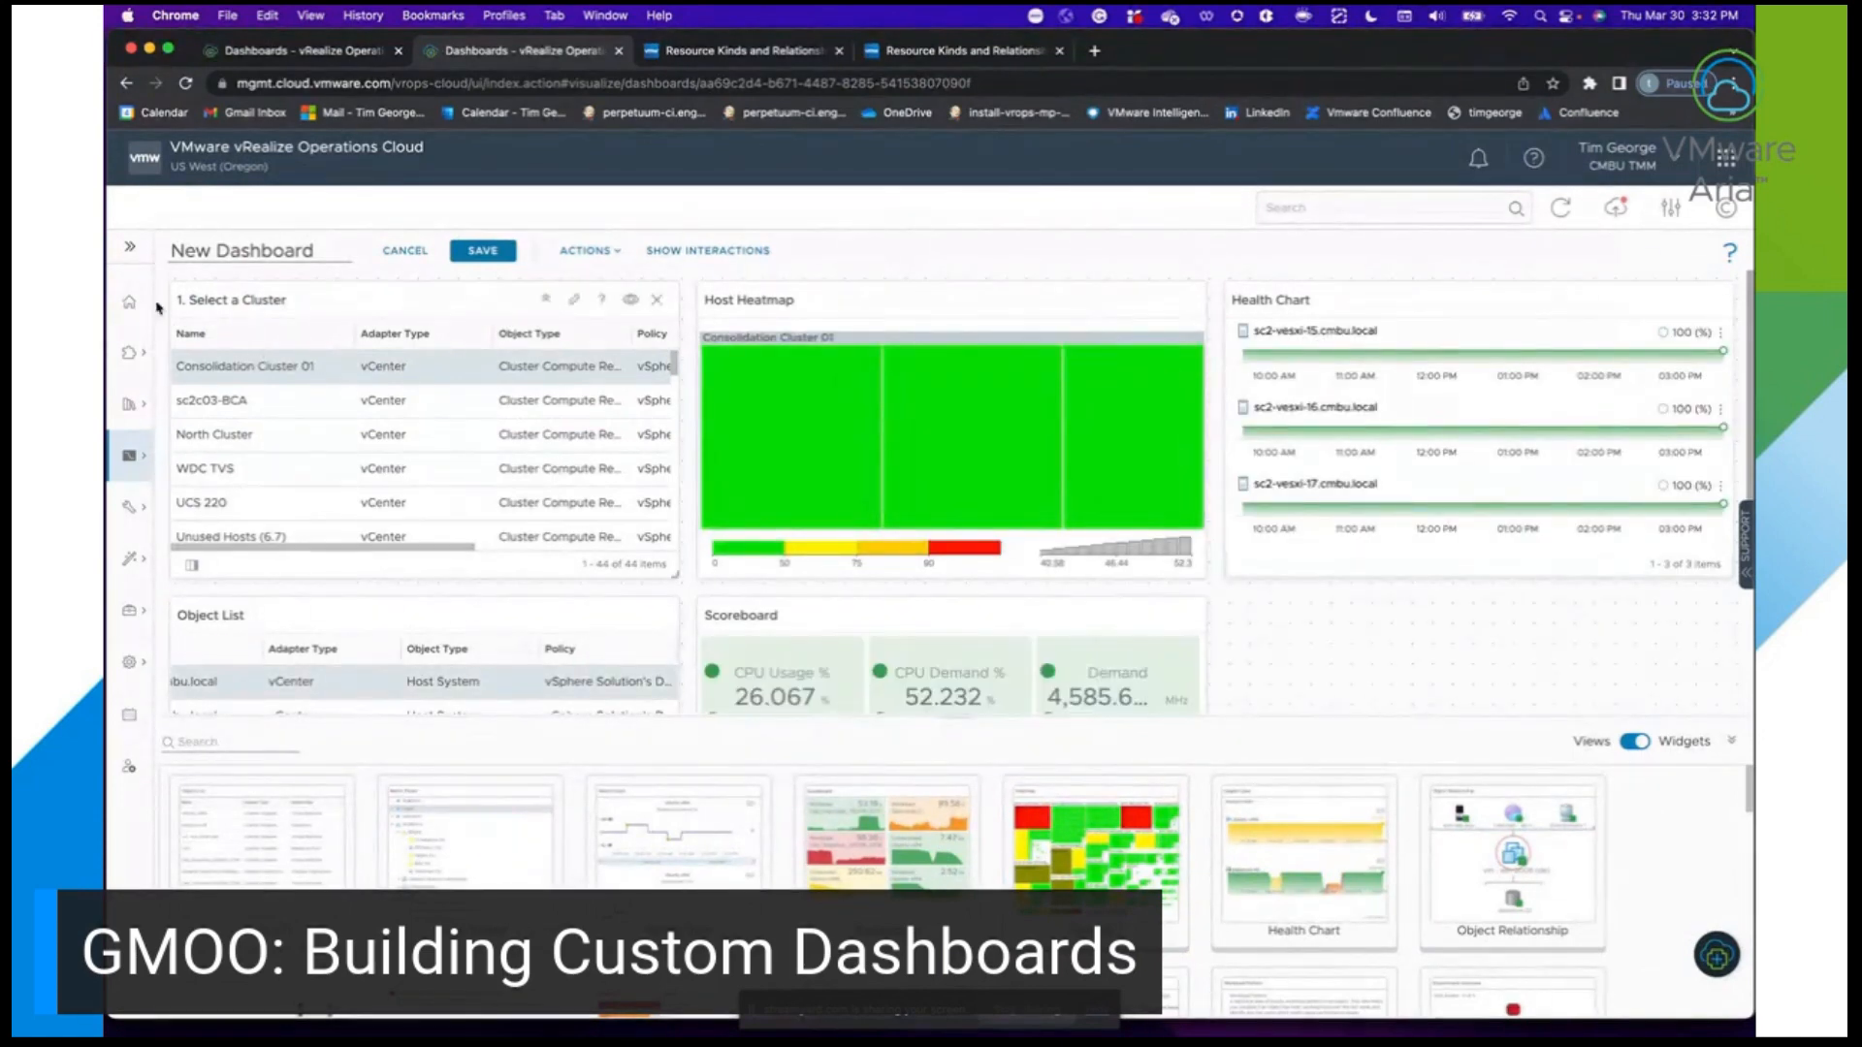
Rename the lower Object List widget, which lists the hosts, as "Hosts in Selected Cluster" and save its configuration.
click(573, 617)
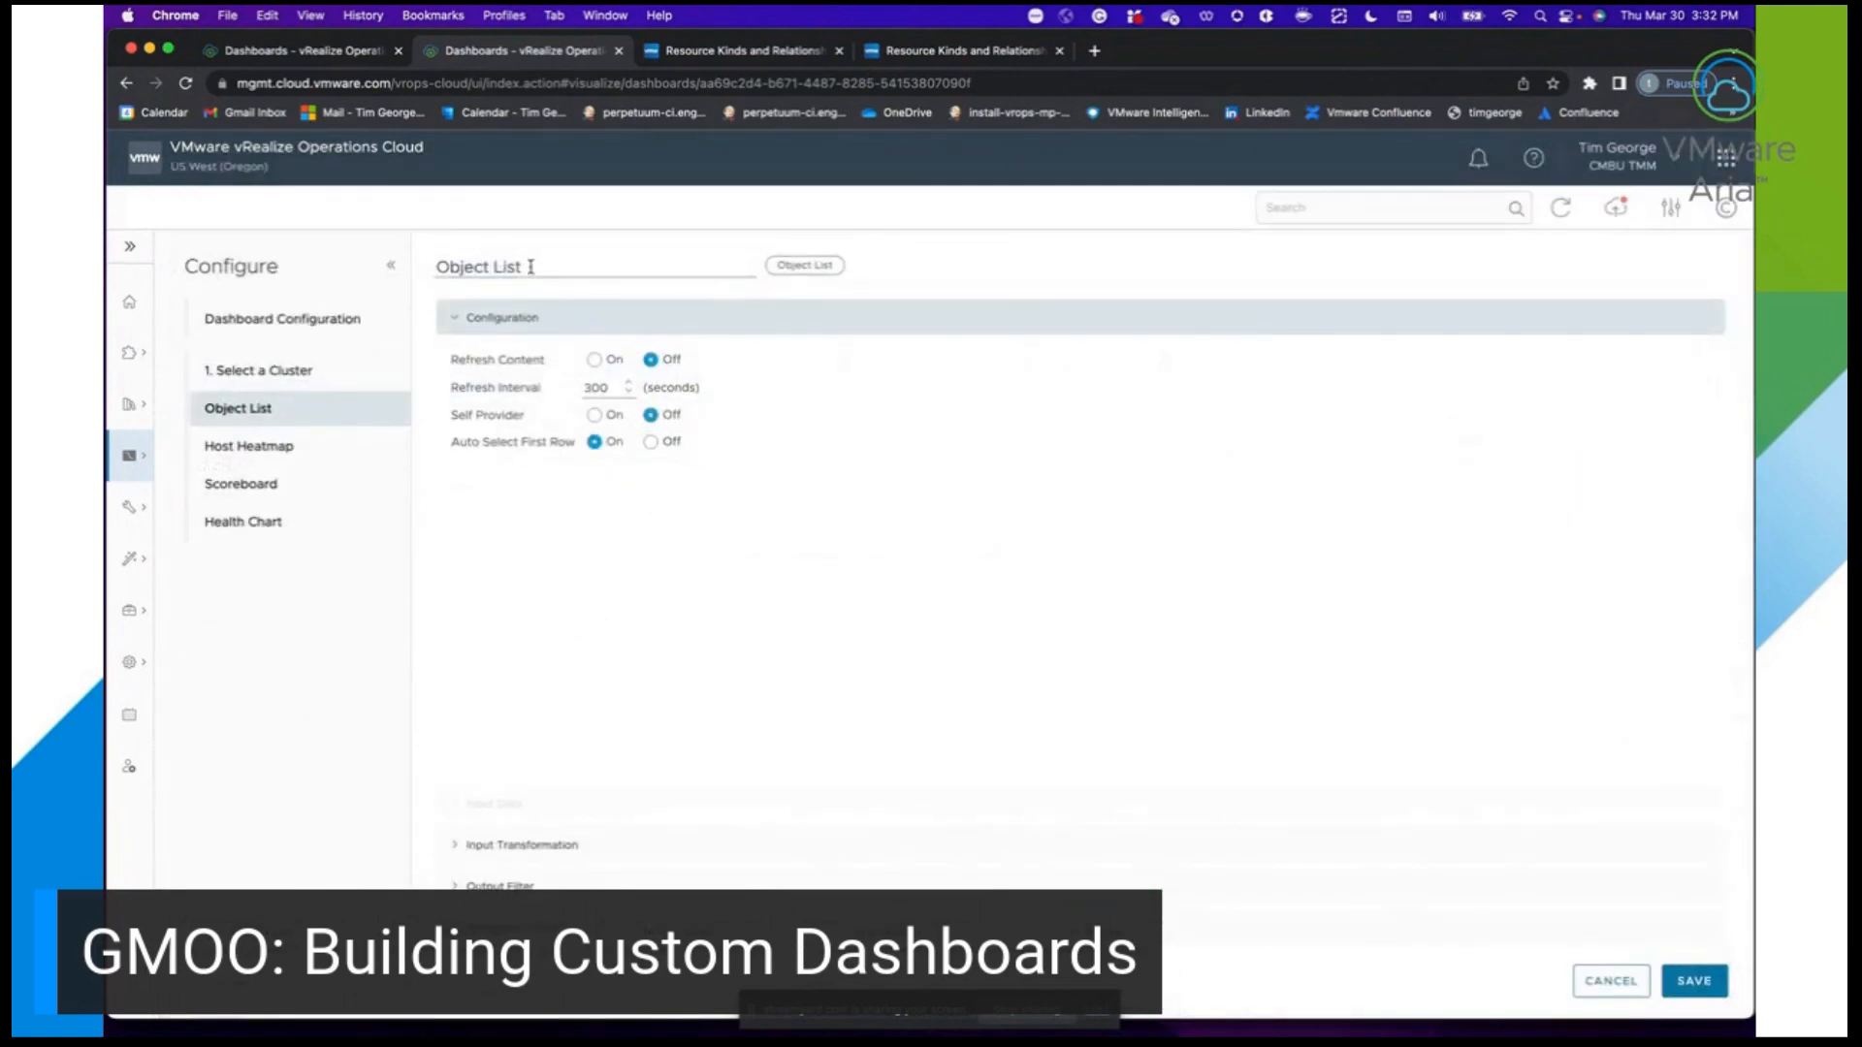
drag(533, 267, 429, 273)
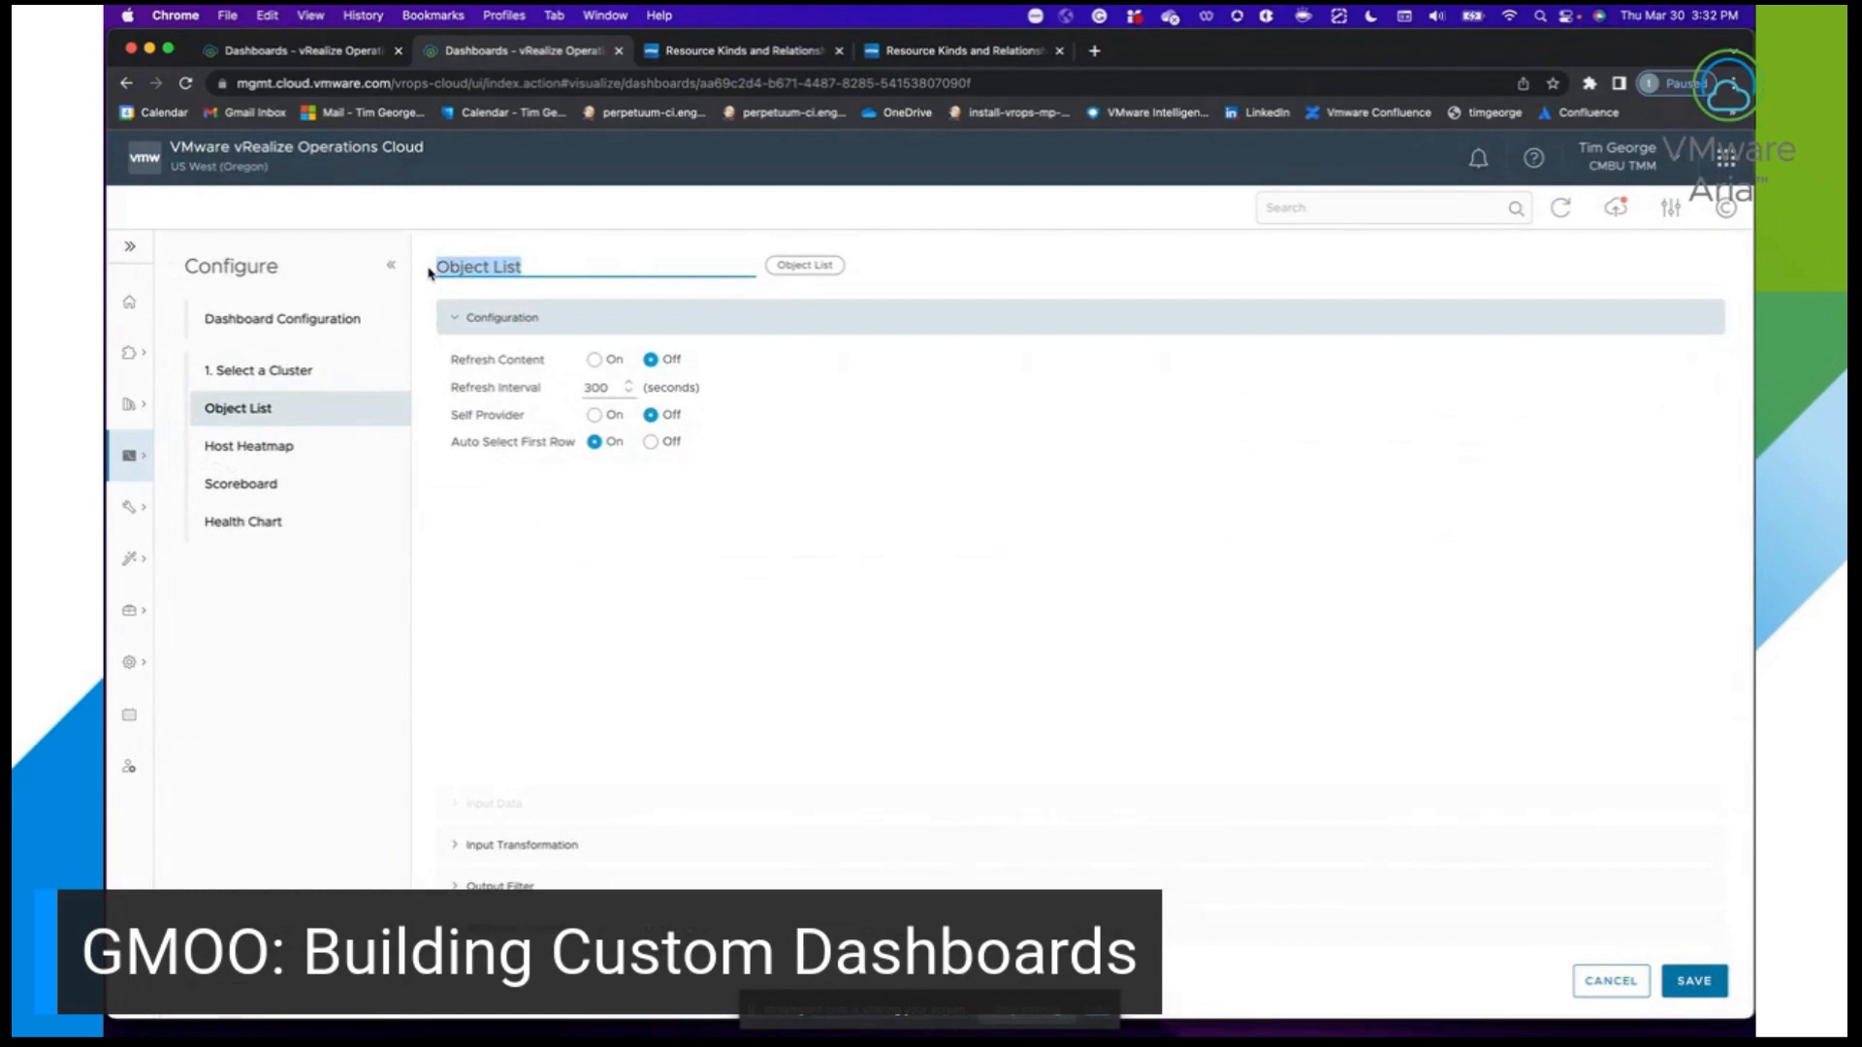
key(BackSpace)
text(Hos)
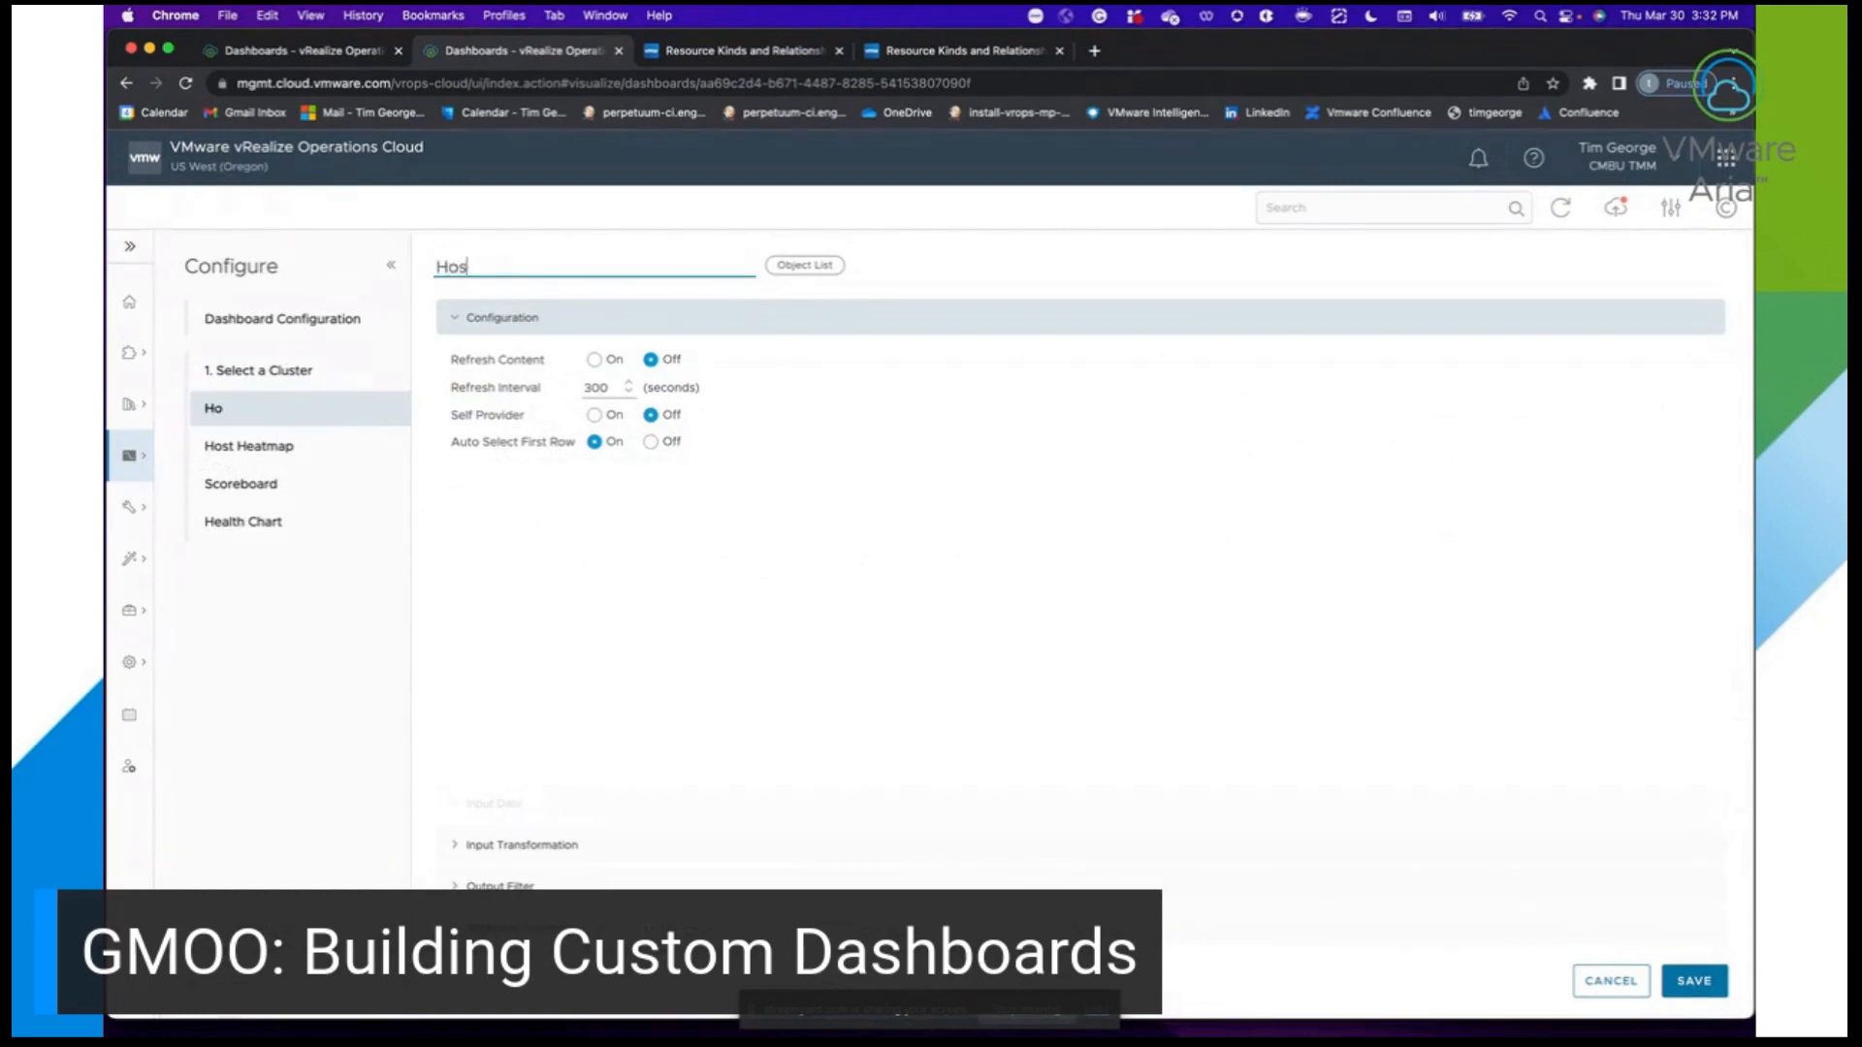
text(ts in Selected Cluster)
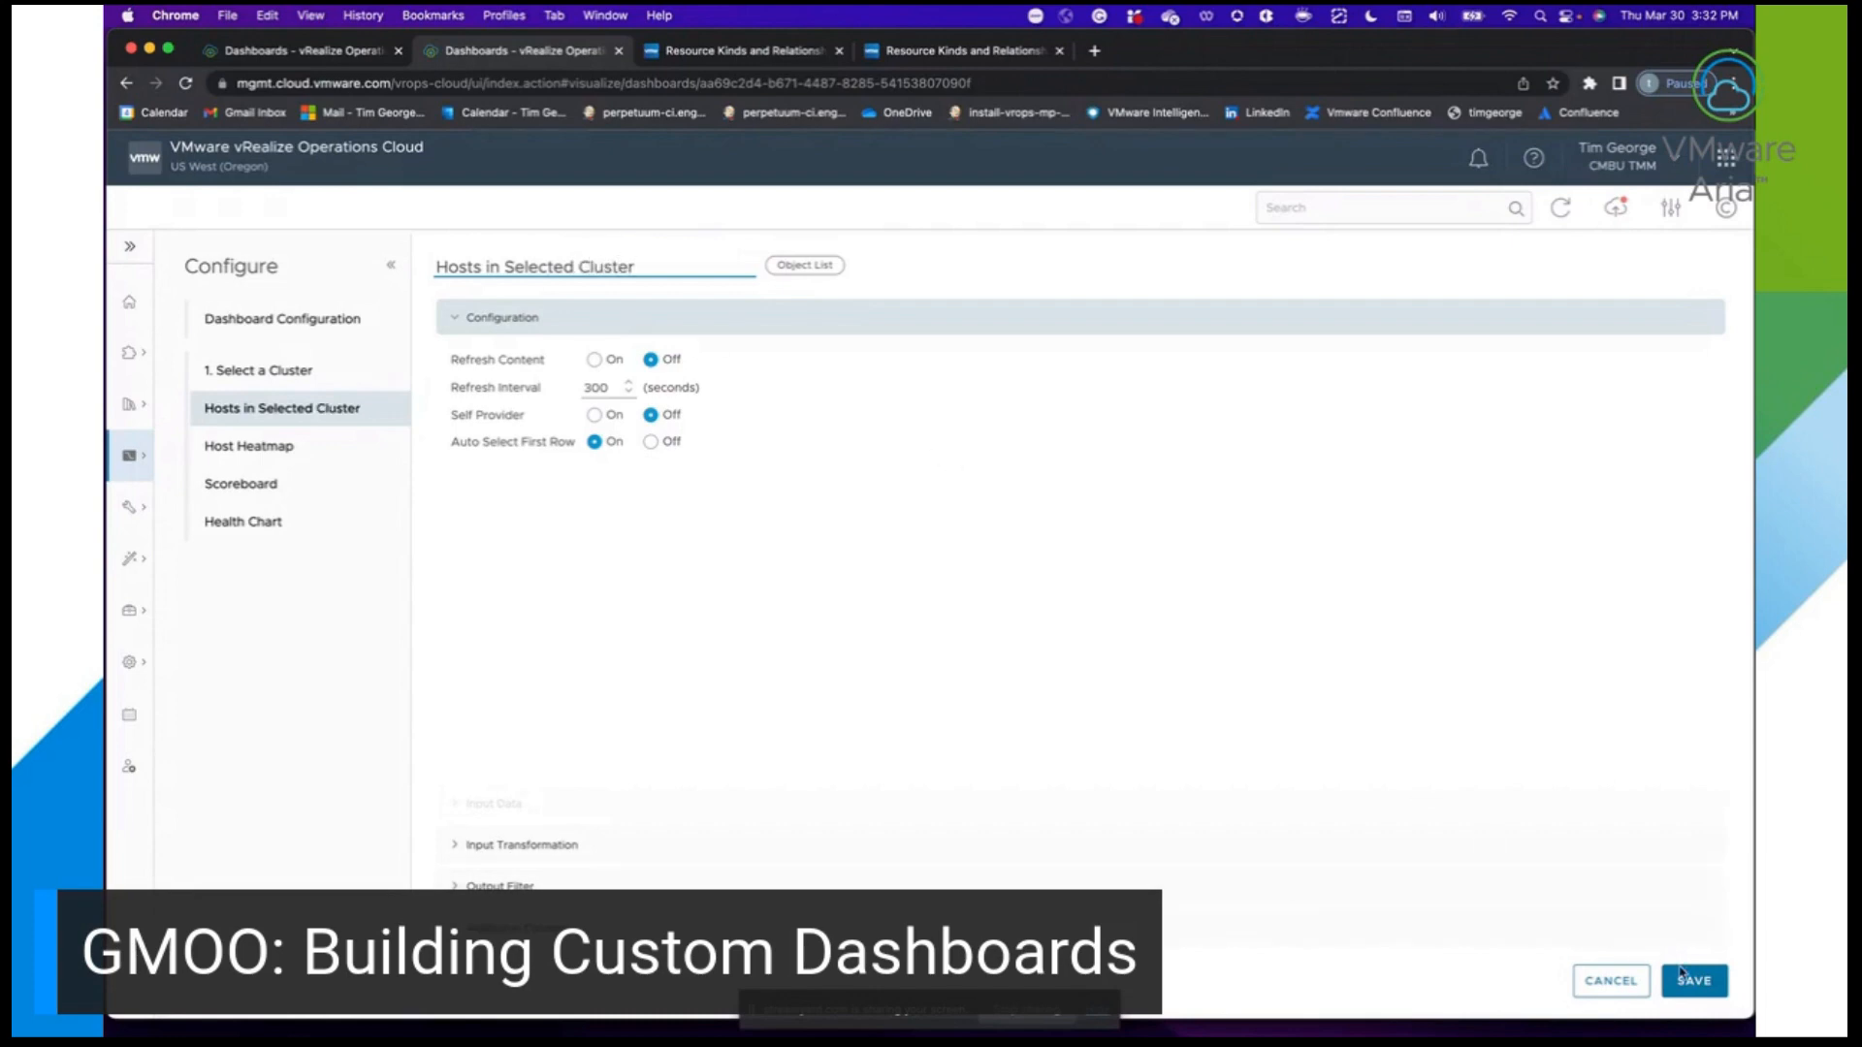
click(1695, 980)
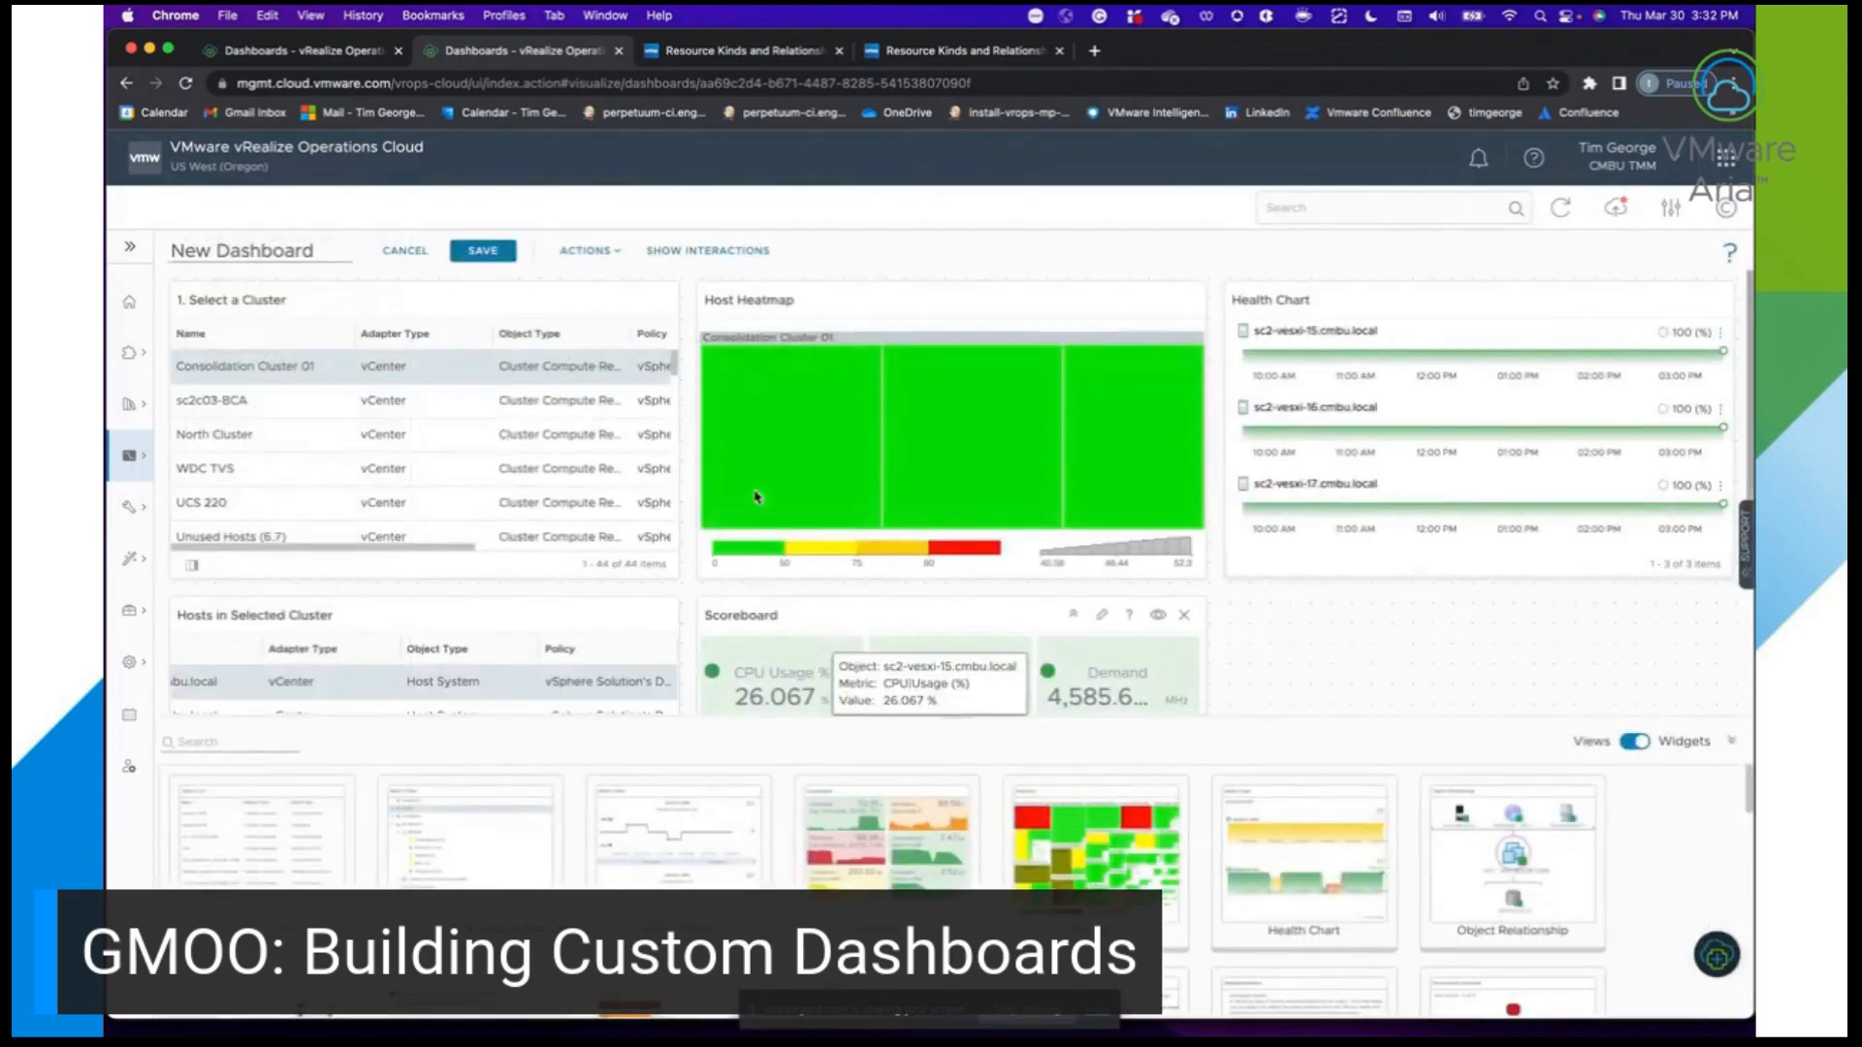
Check the interactions between the dashboard's widgets, and rename the Scoreboard widget as "Hosts Scoreboard".
click(687, 250)
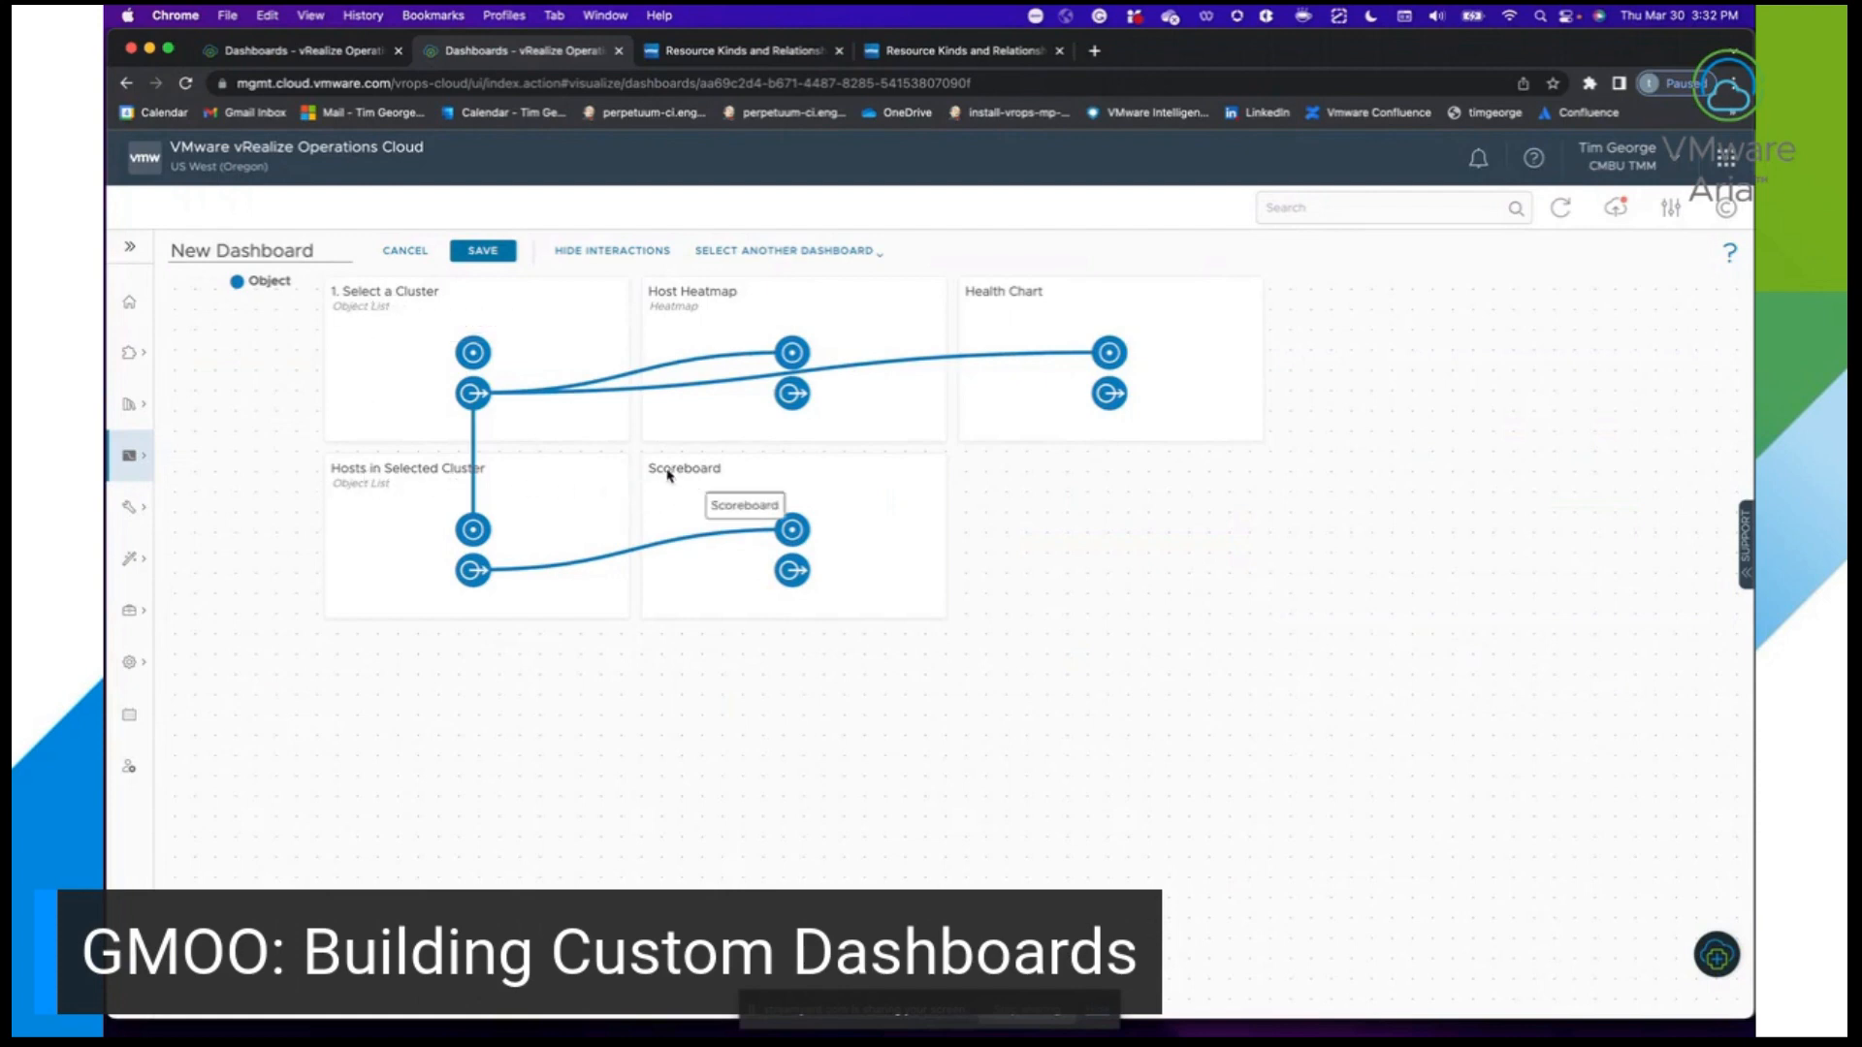
click(621, 252)
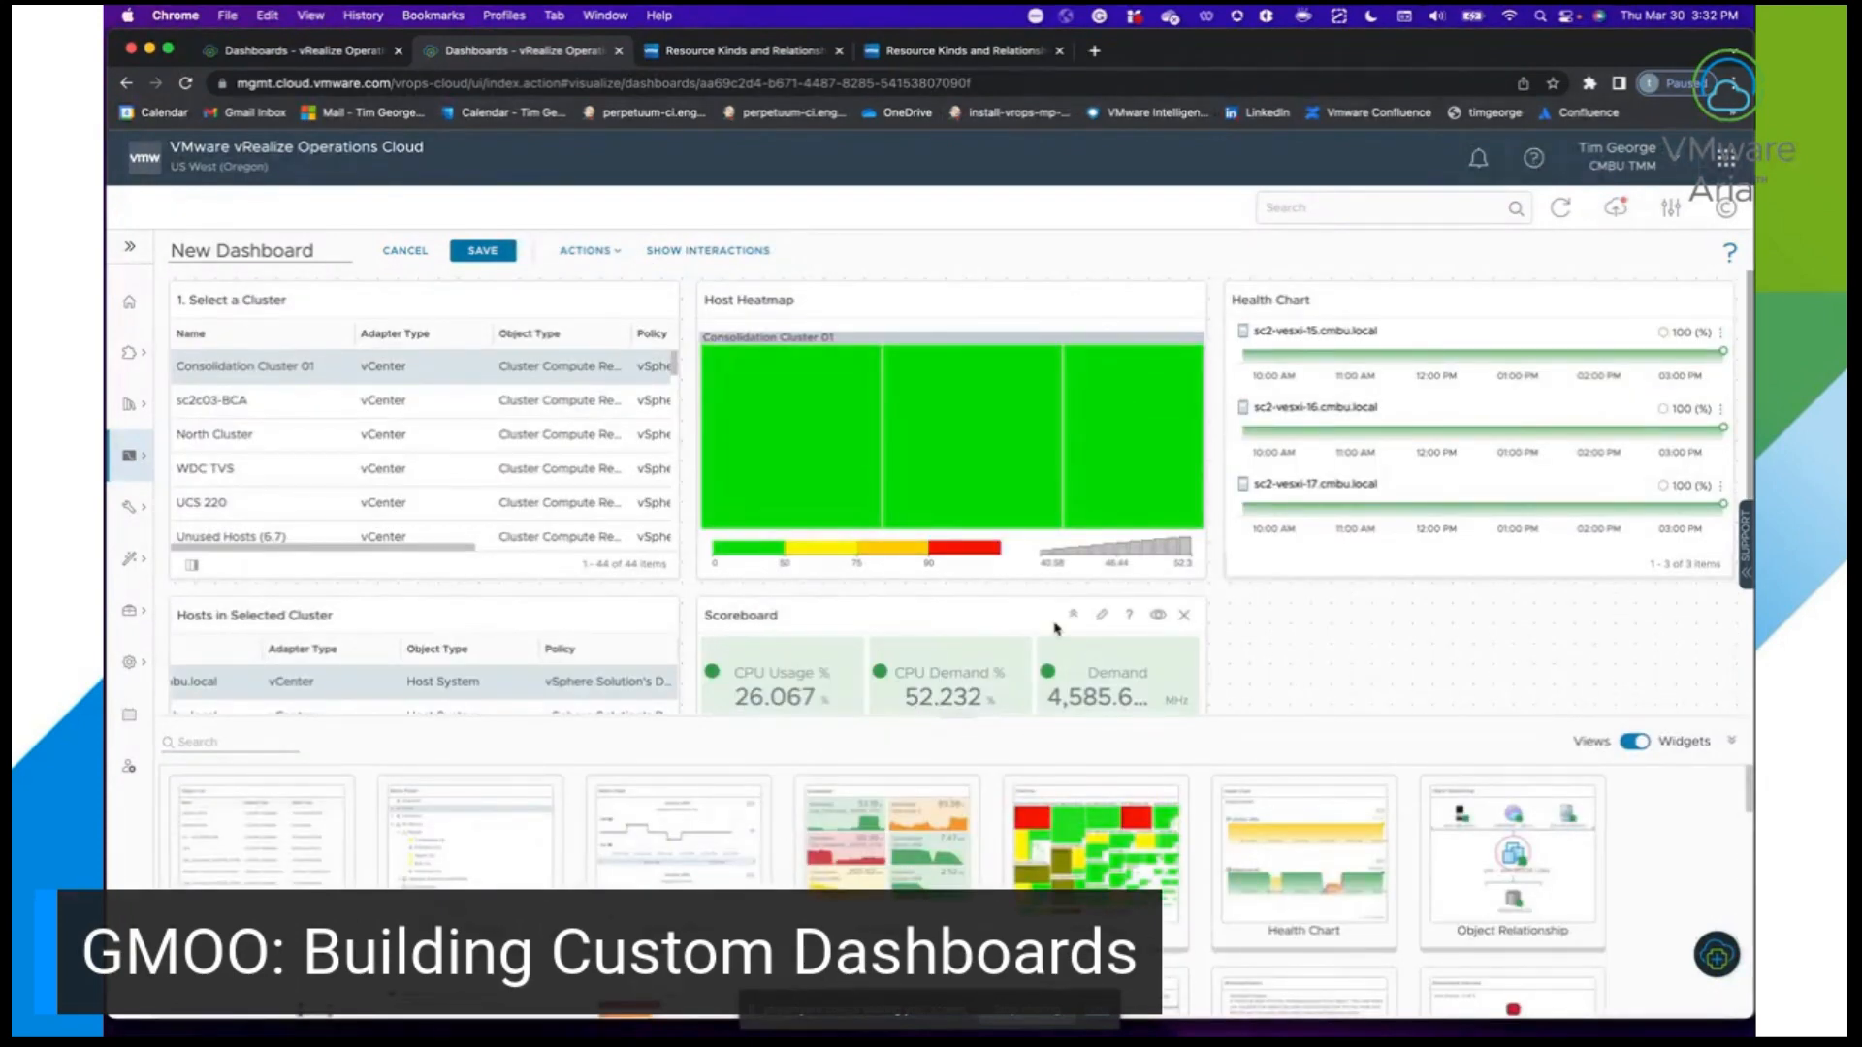
click(1102, 617)
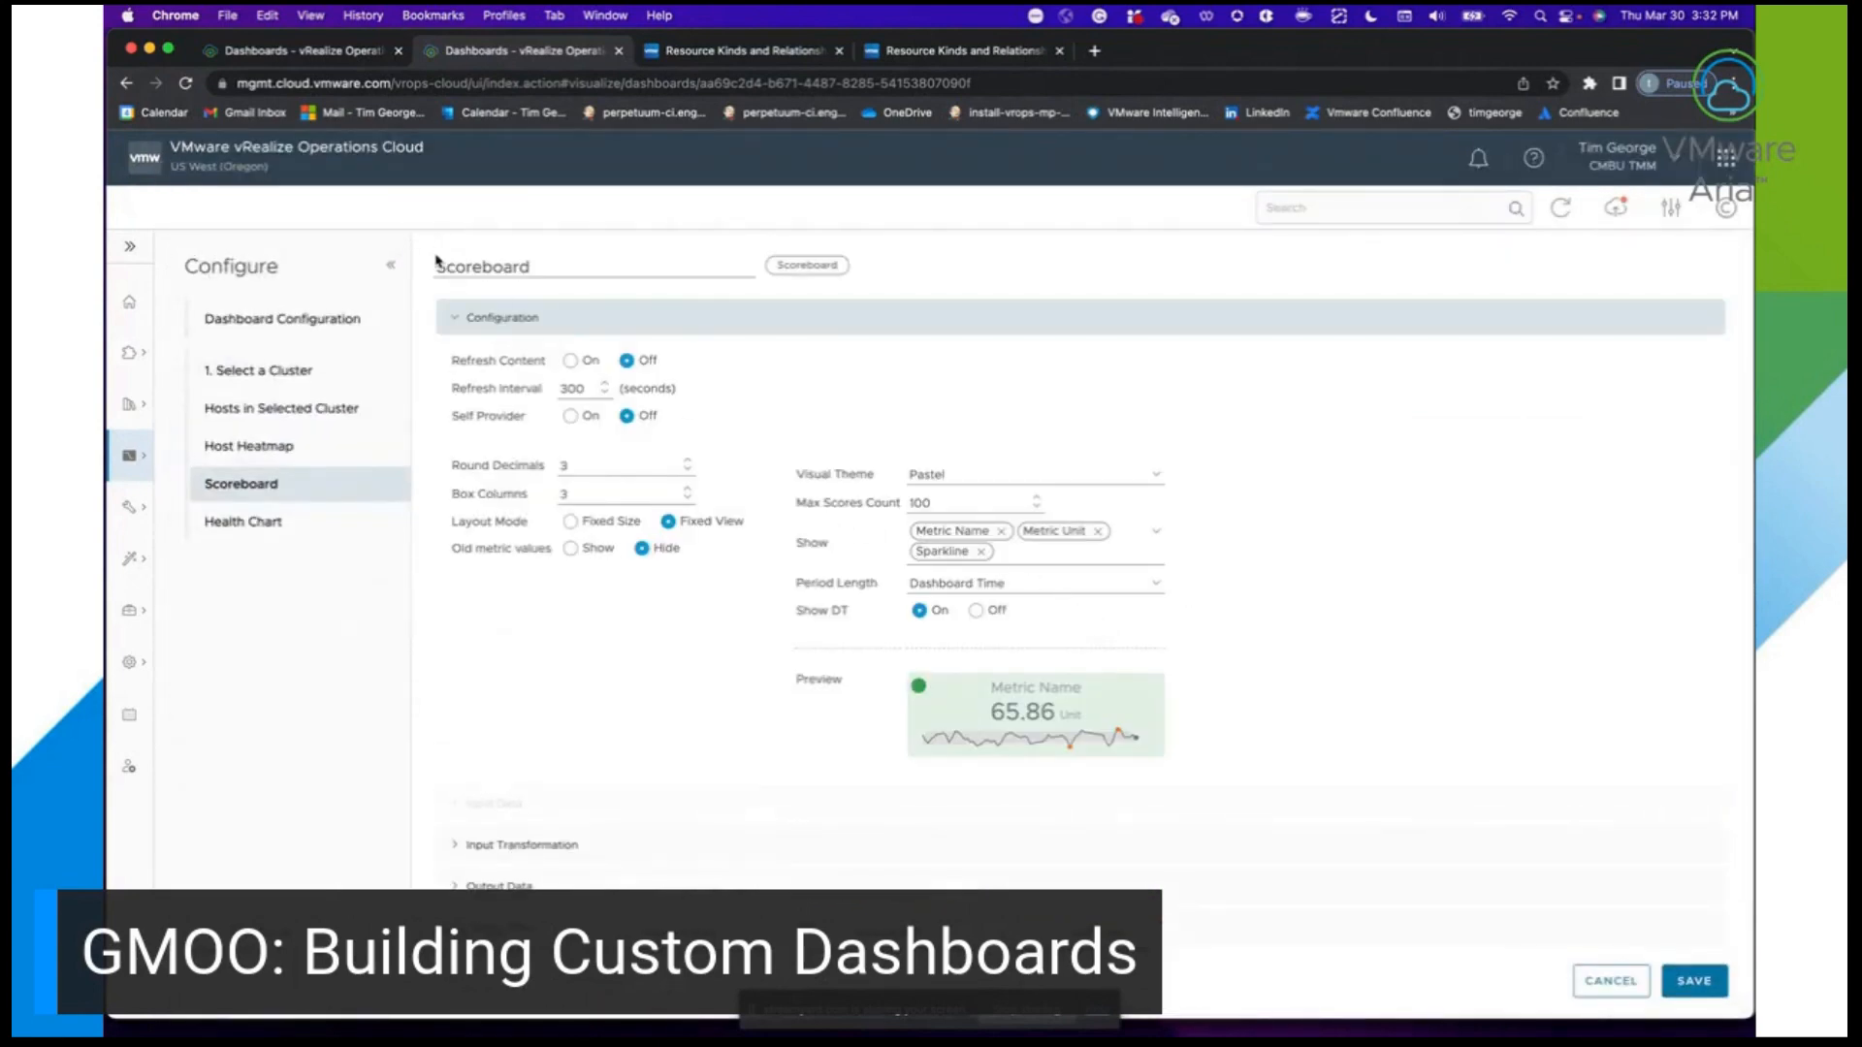
click(437, 264)
text(Hosts)
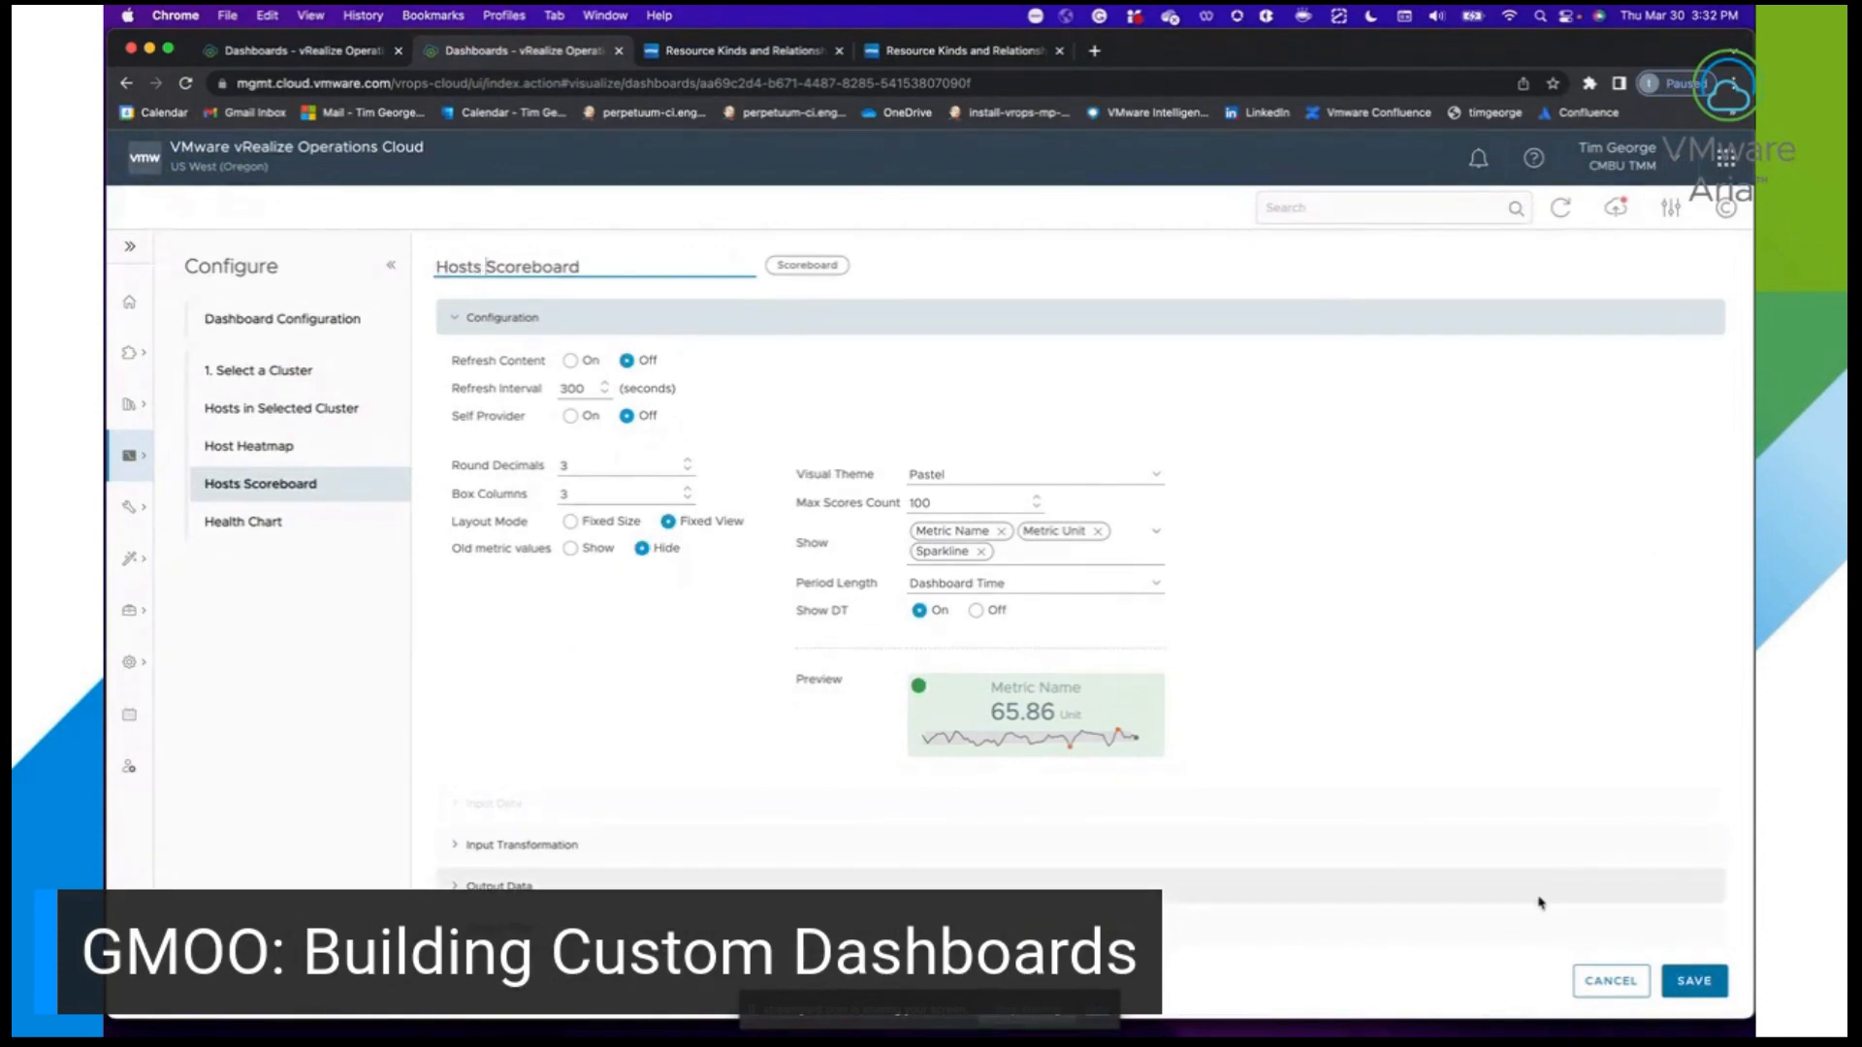
click(1697, 982)
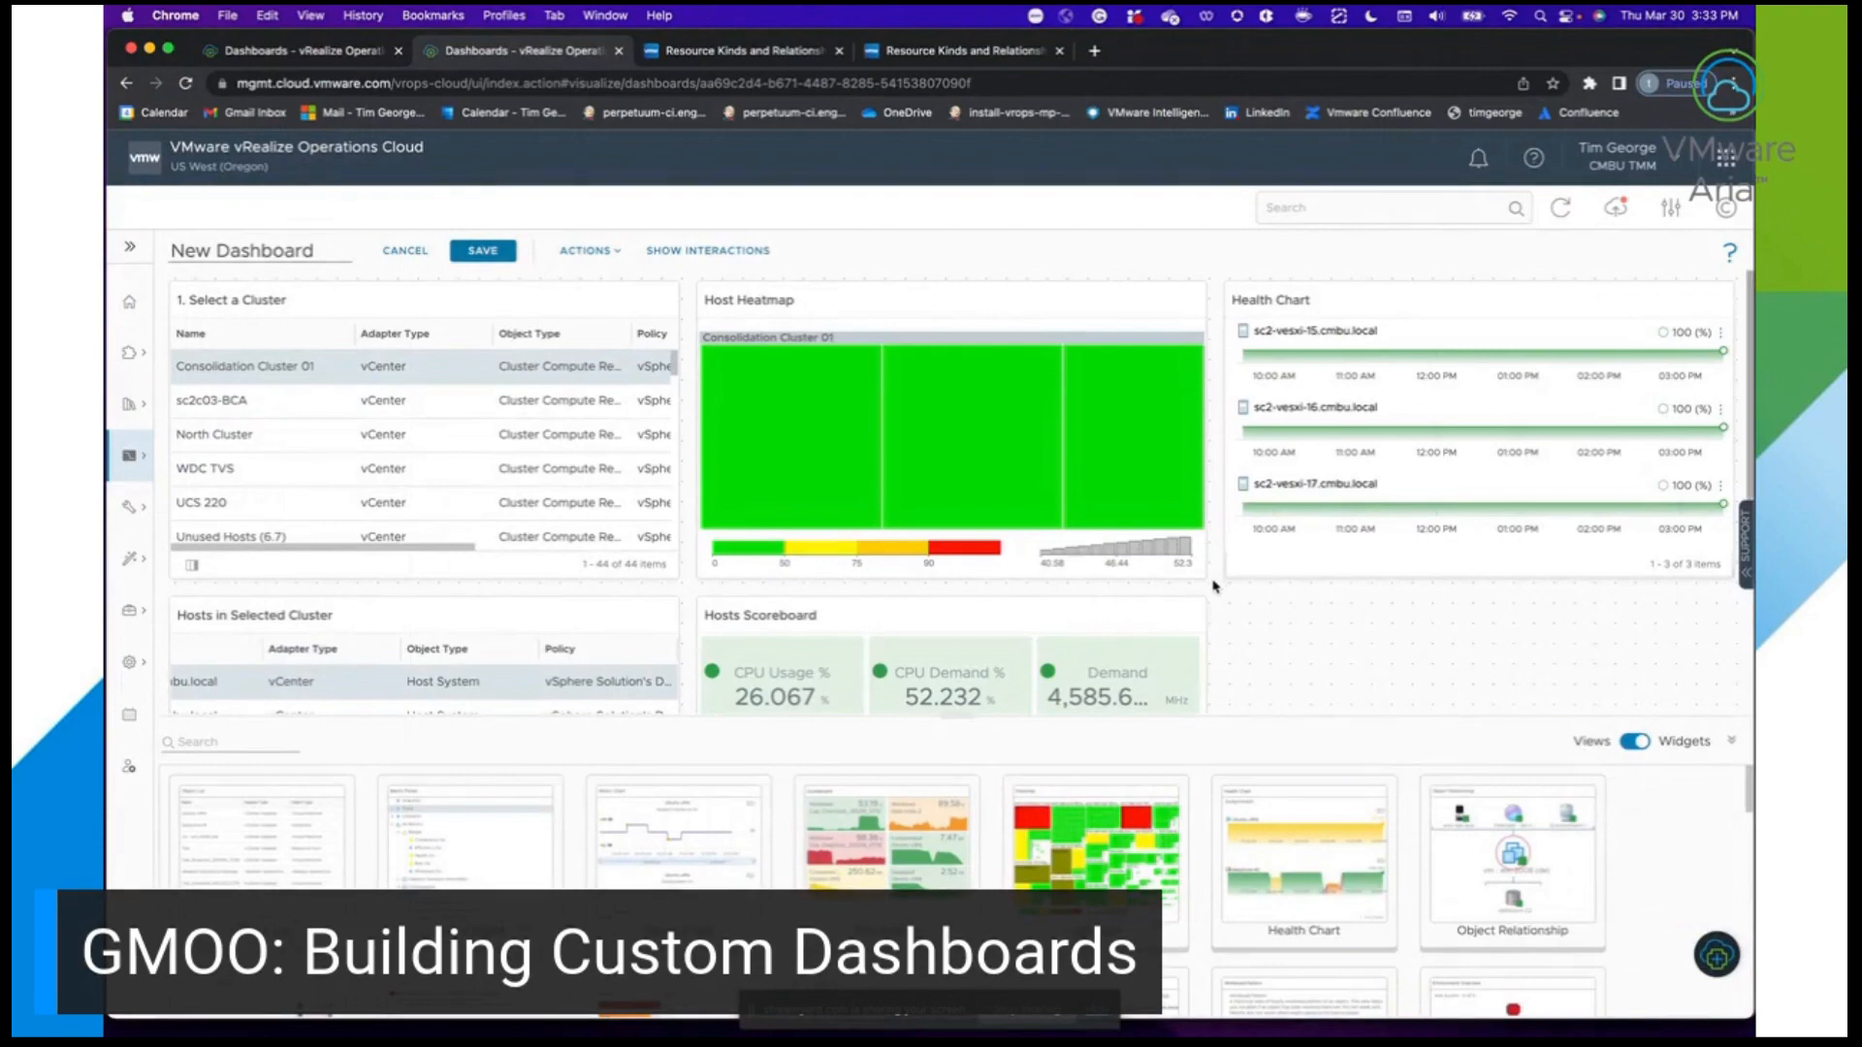
Select the WDC TVS and sc2c03-BCA clusters in turn to check how the heatmap, health chart and host list respond.
scroll(1212, 586, down, 4)
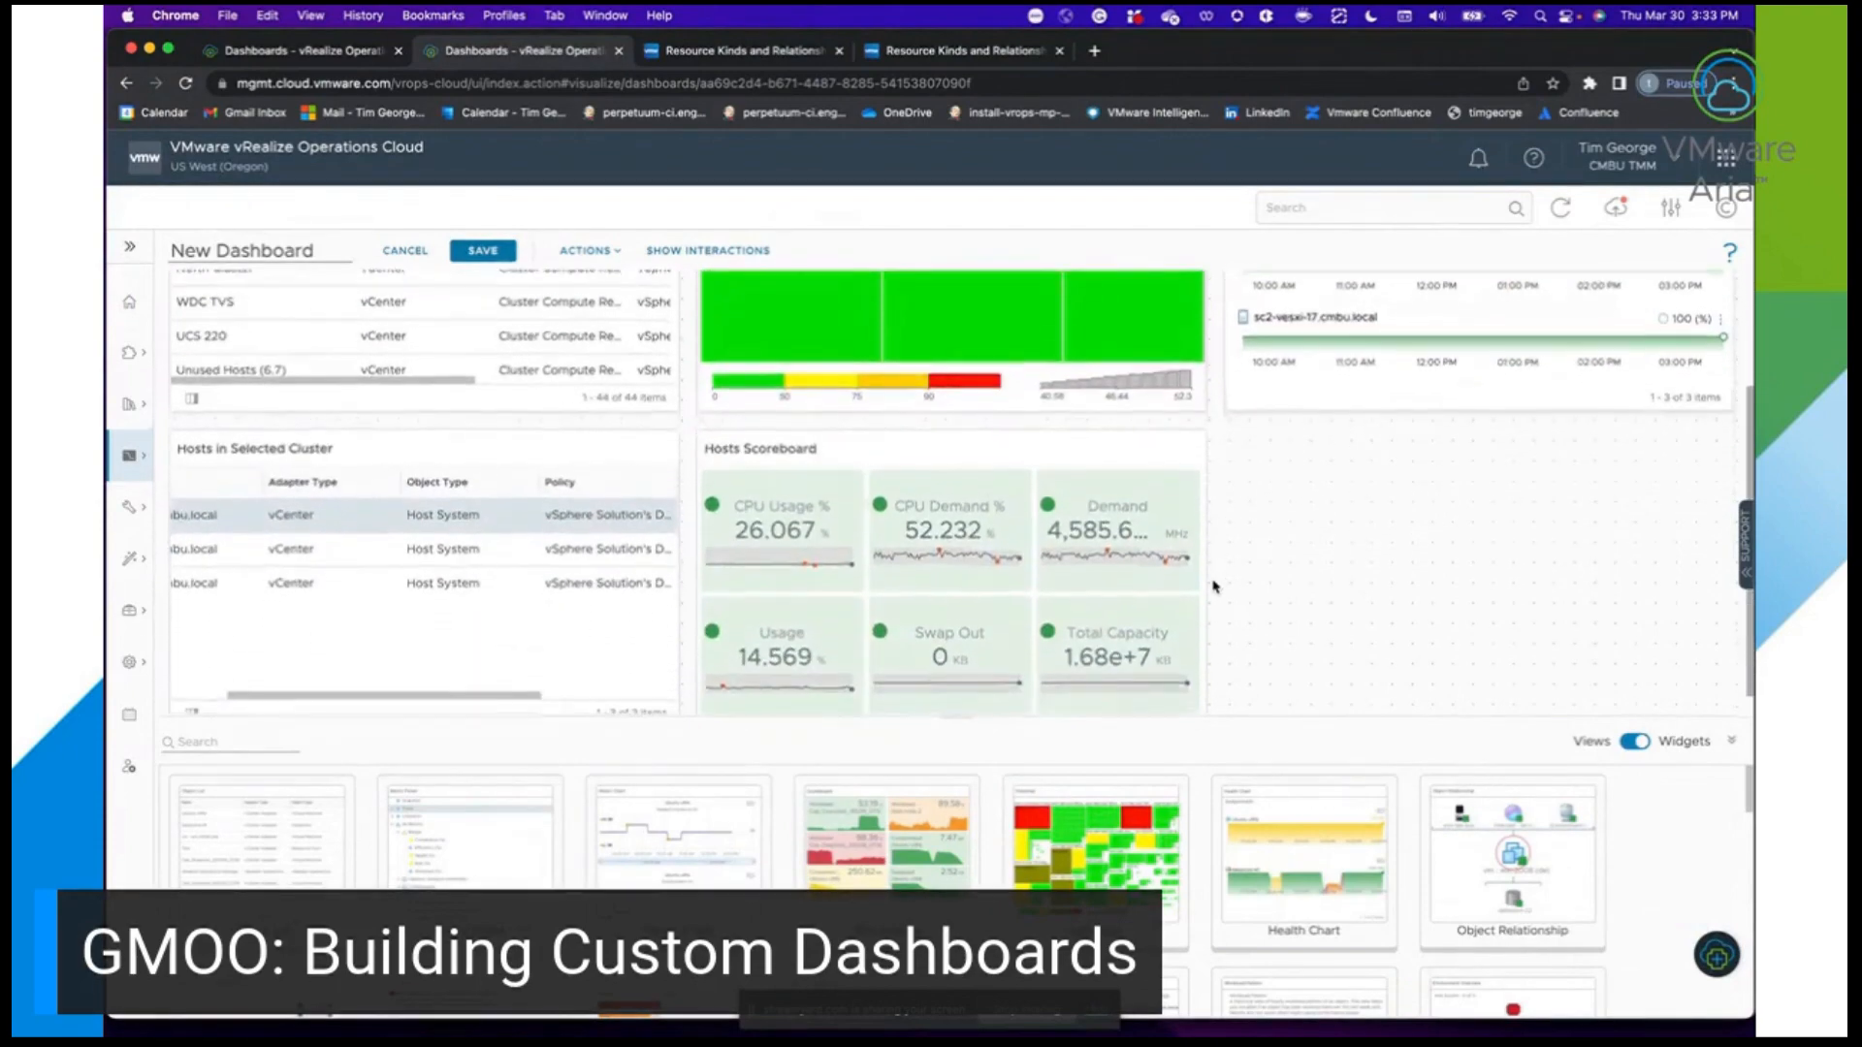
scroll(1212, 586, down, 1)
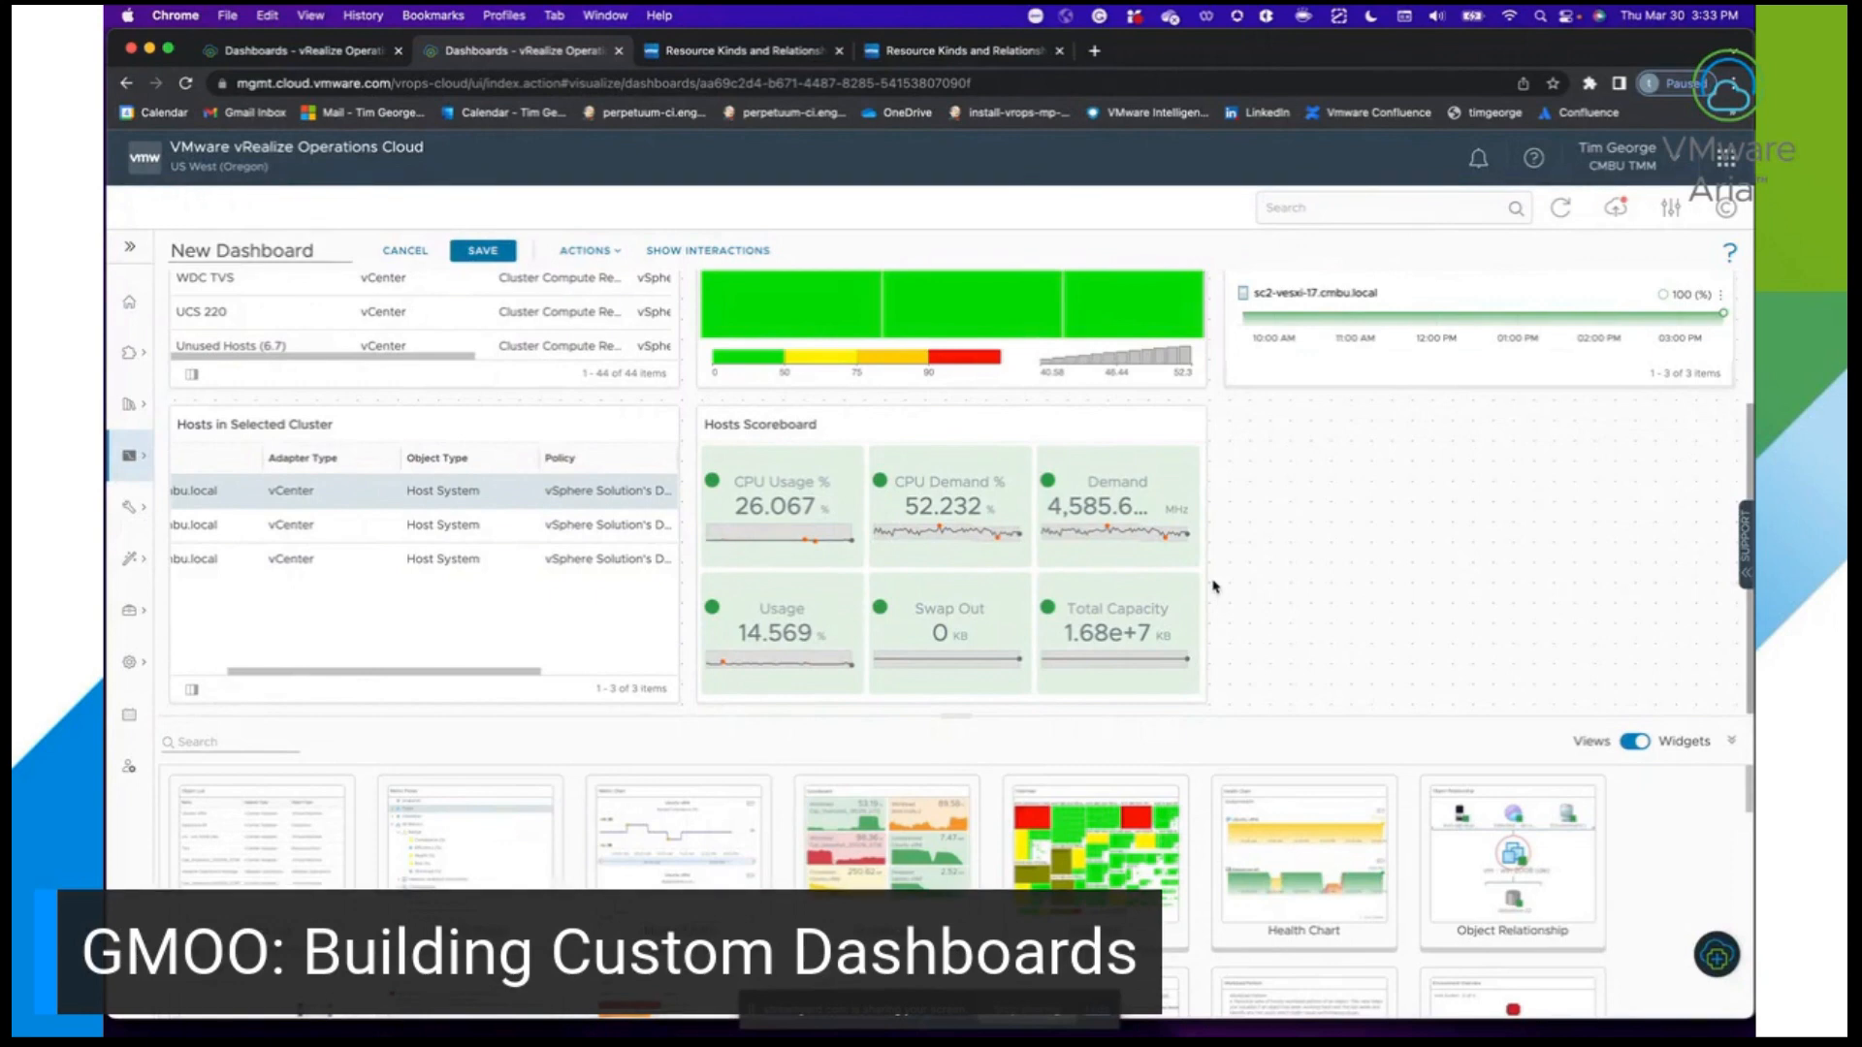
scroll(1213, 586, up, 4)
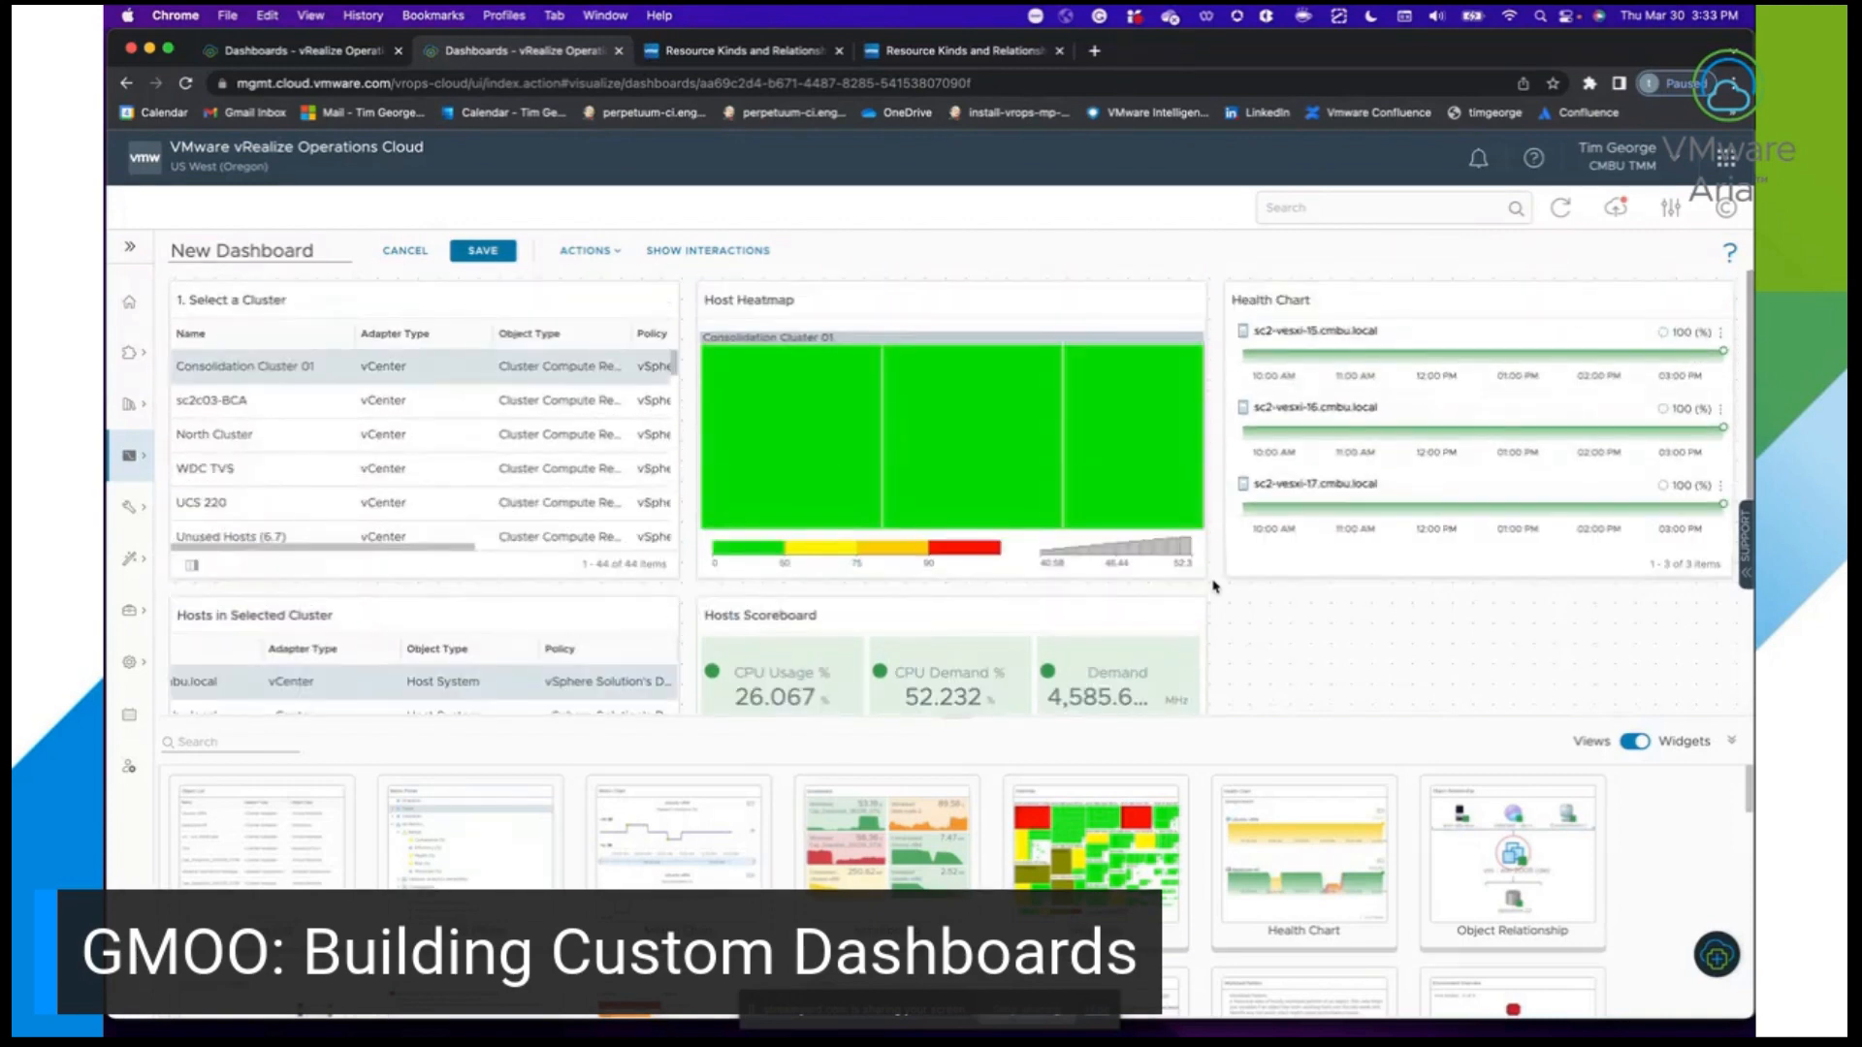
scroll(1214, 586, down, 2)
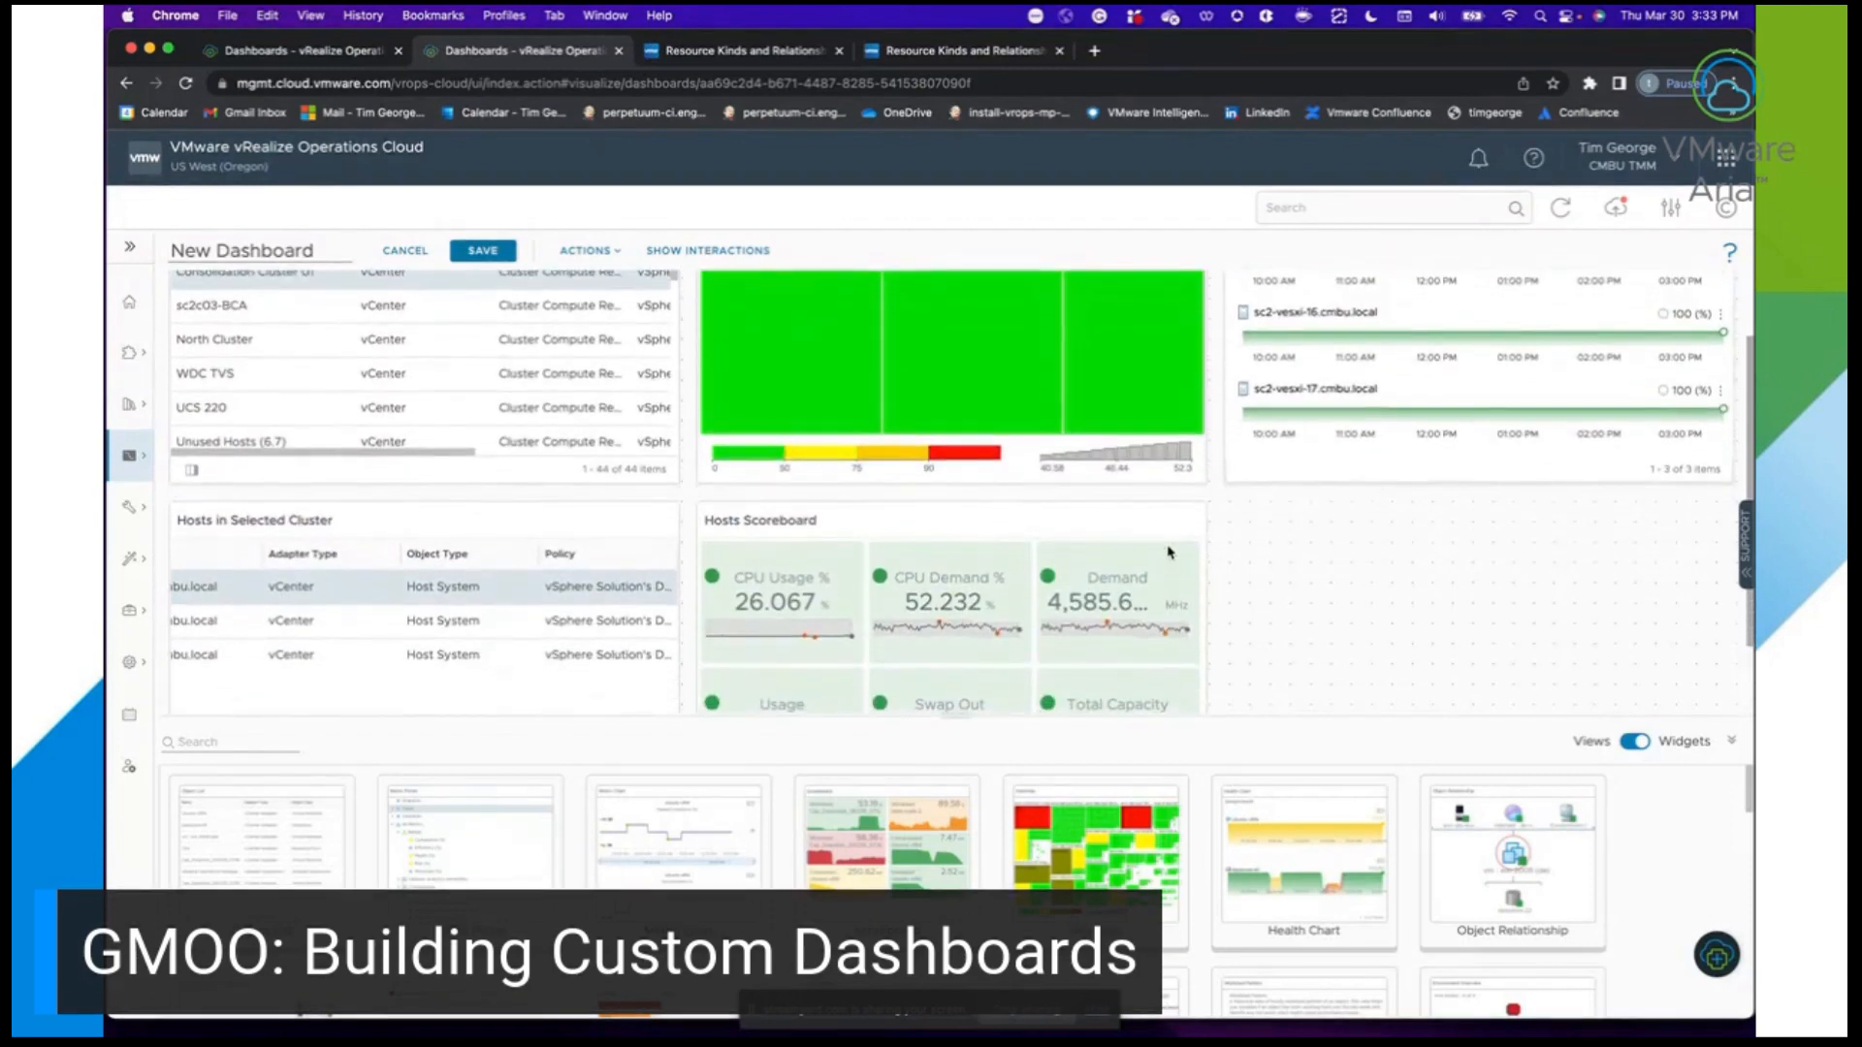
click(448, 372)
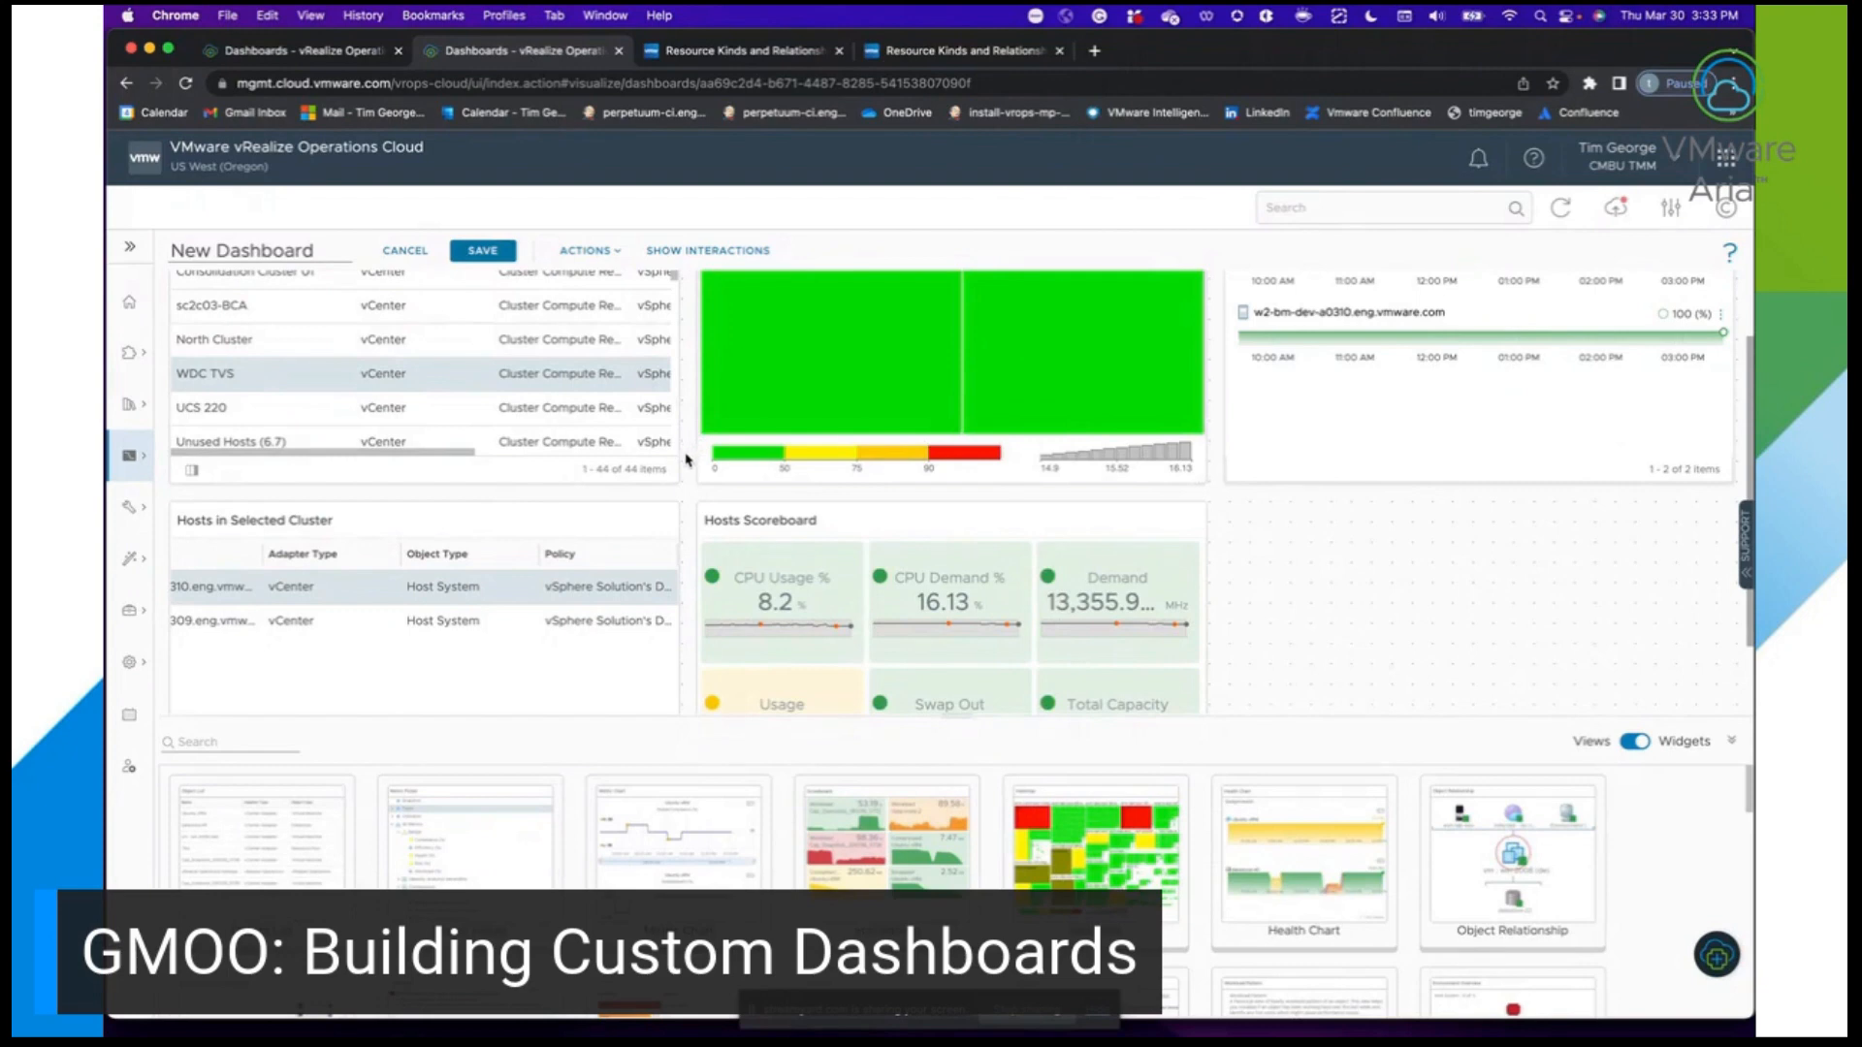
click(667, 306)
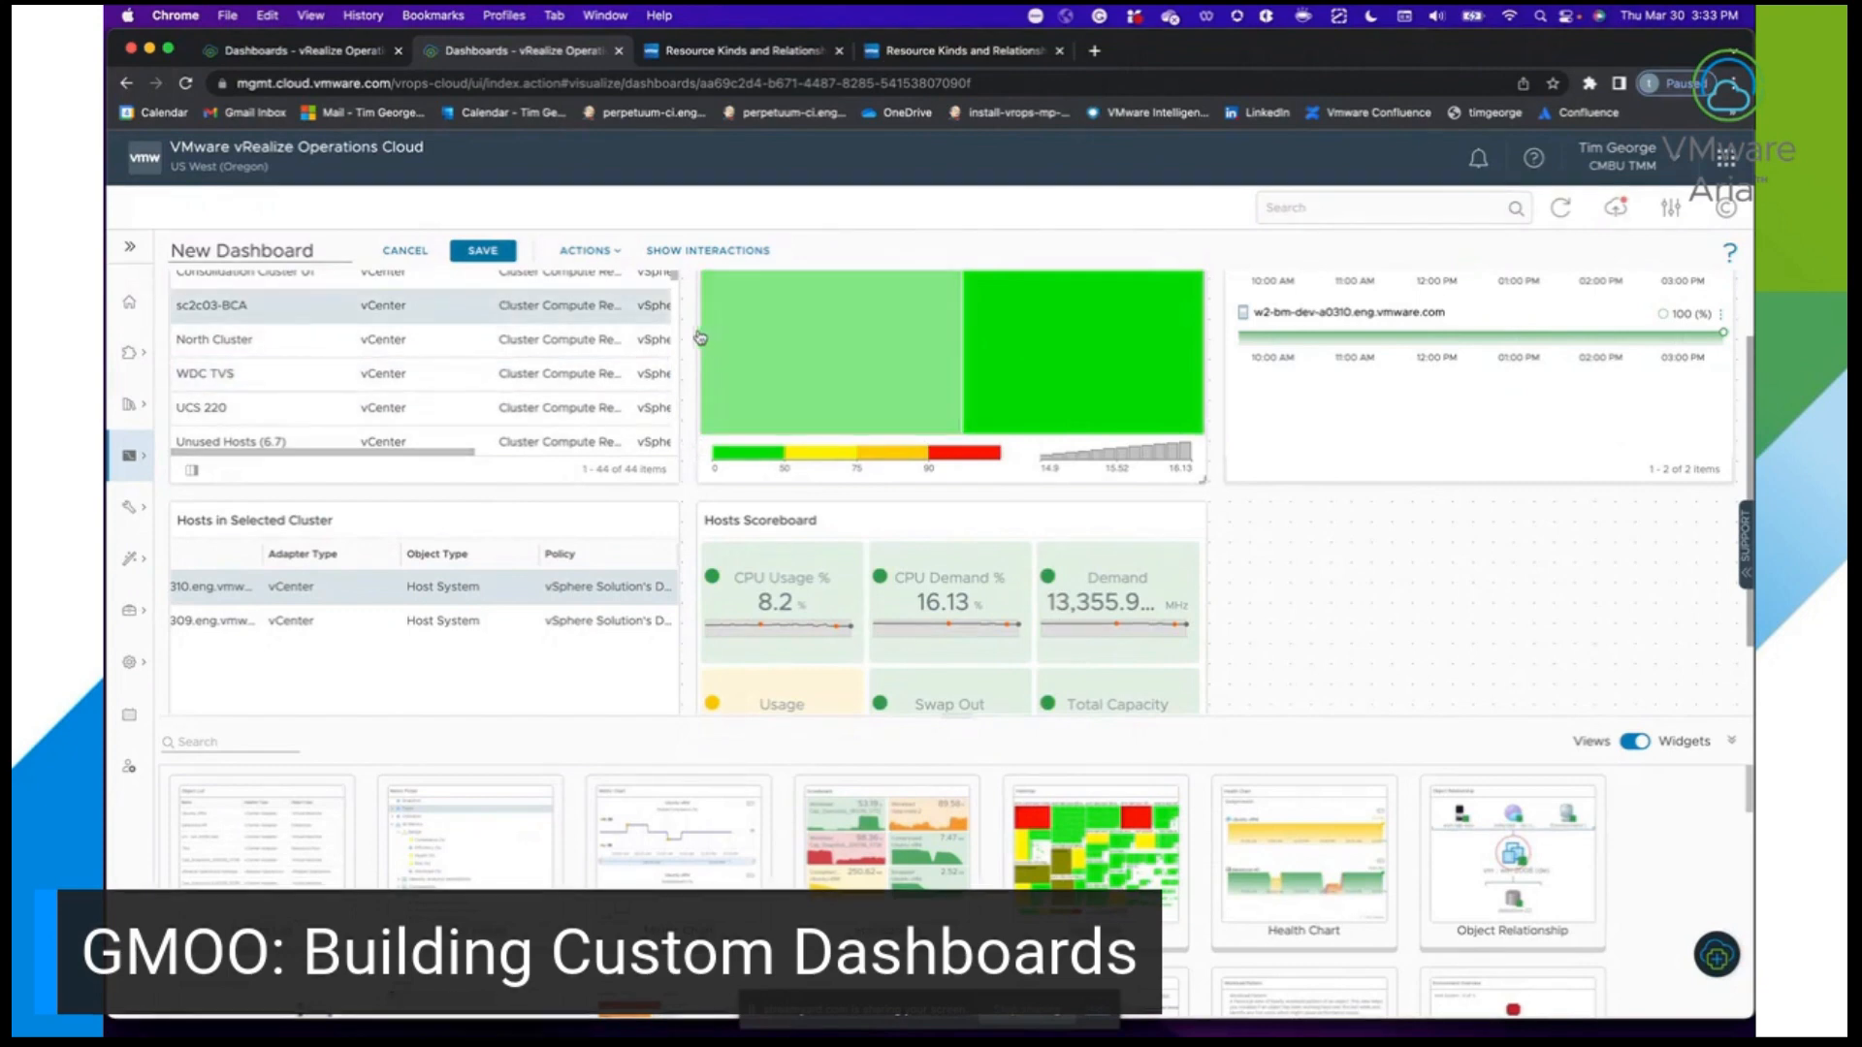
scroll(624, 536, down, 1)
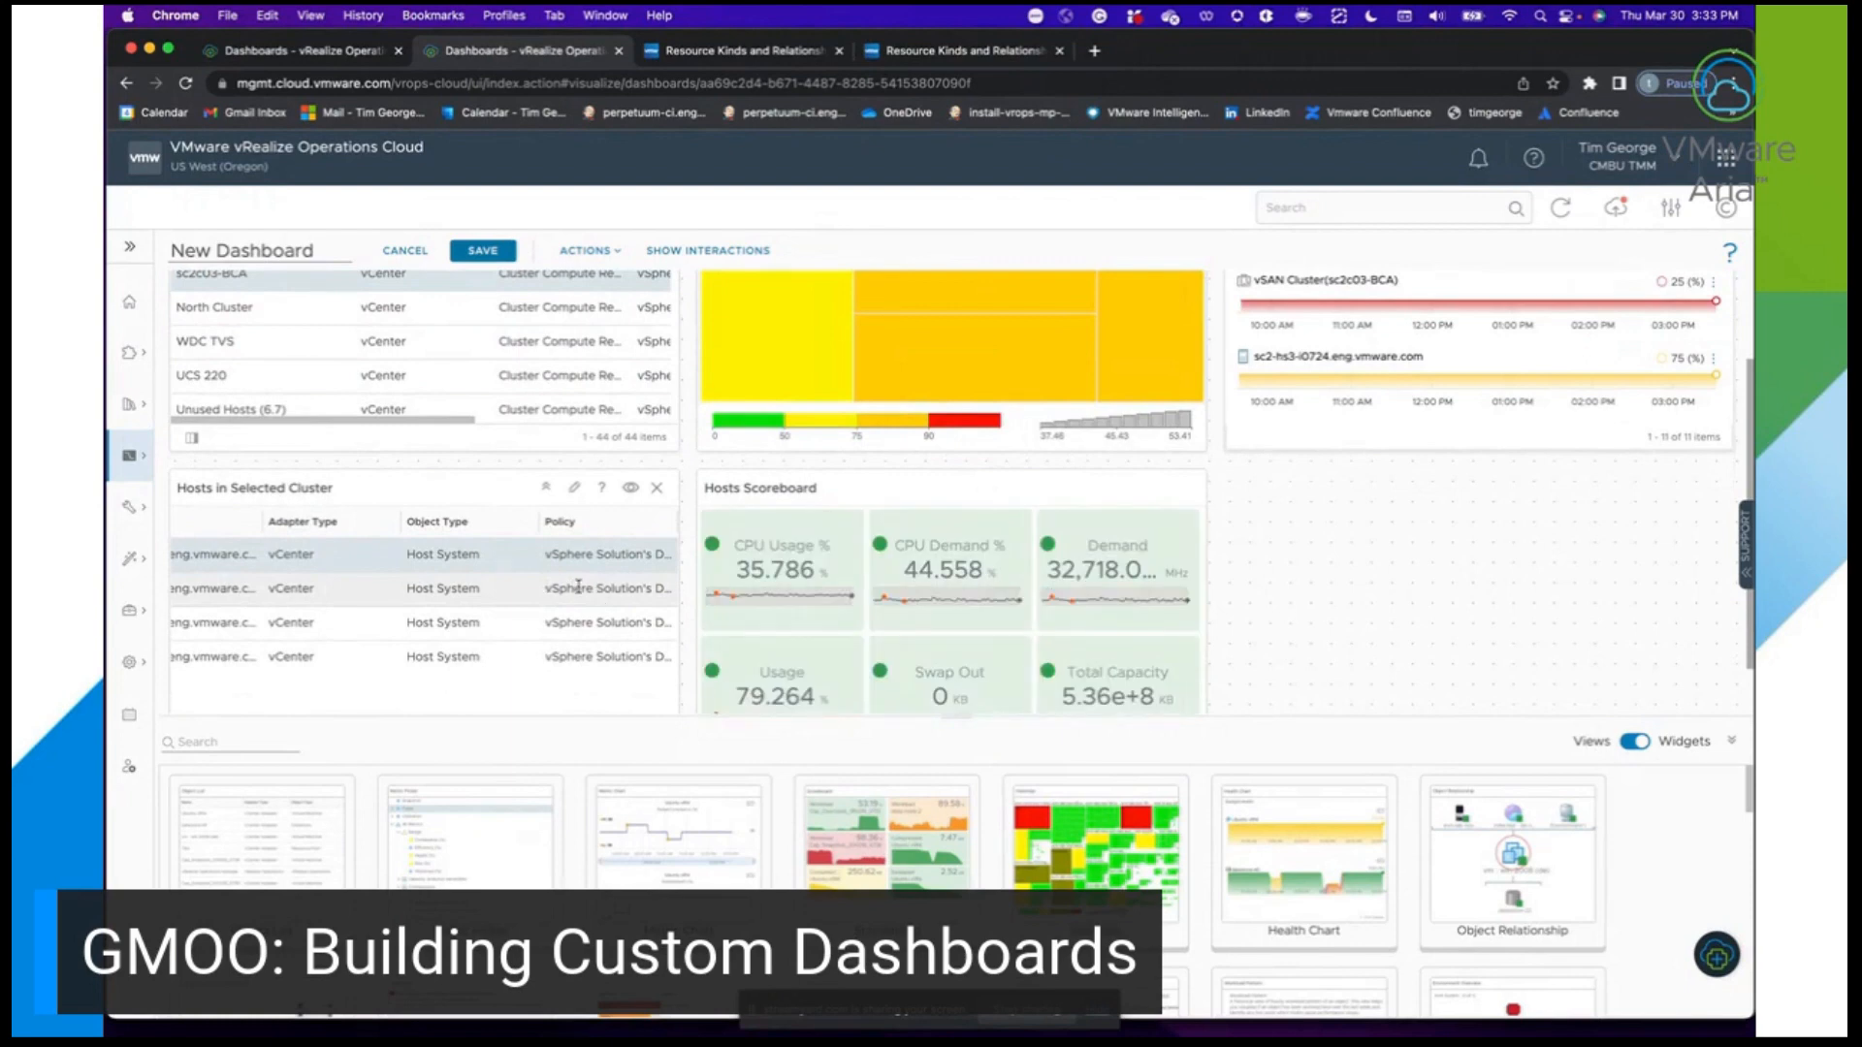
Select the second and third hosts of the sc2c03-BCA cluster to compare the Hosts Scoreboard with the Host Heatmap.
click(578, 588)
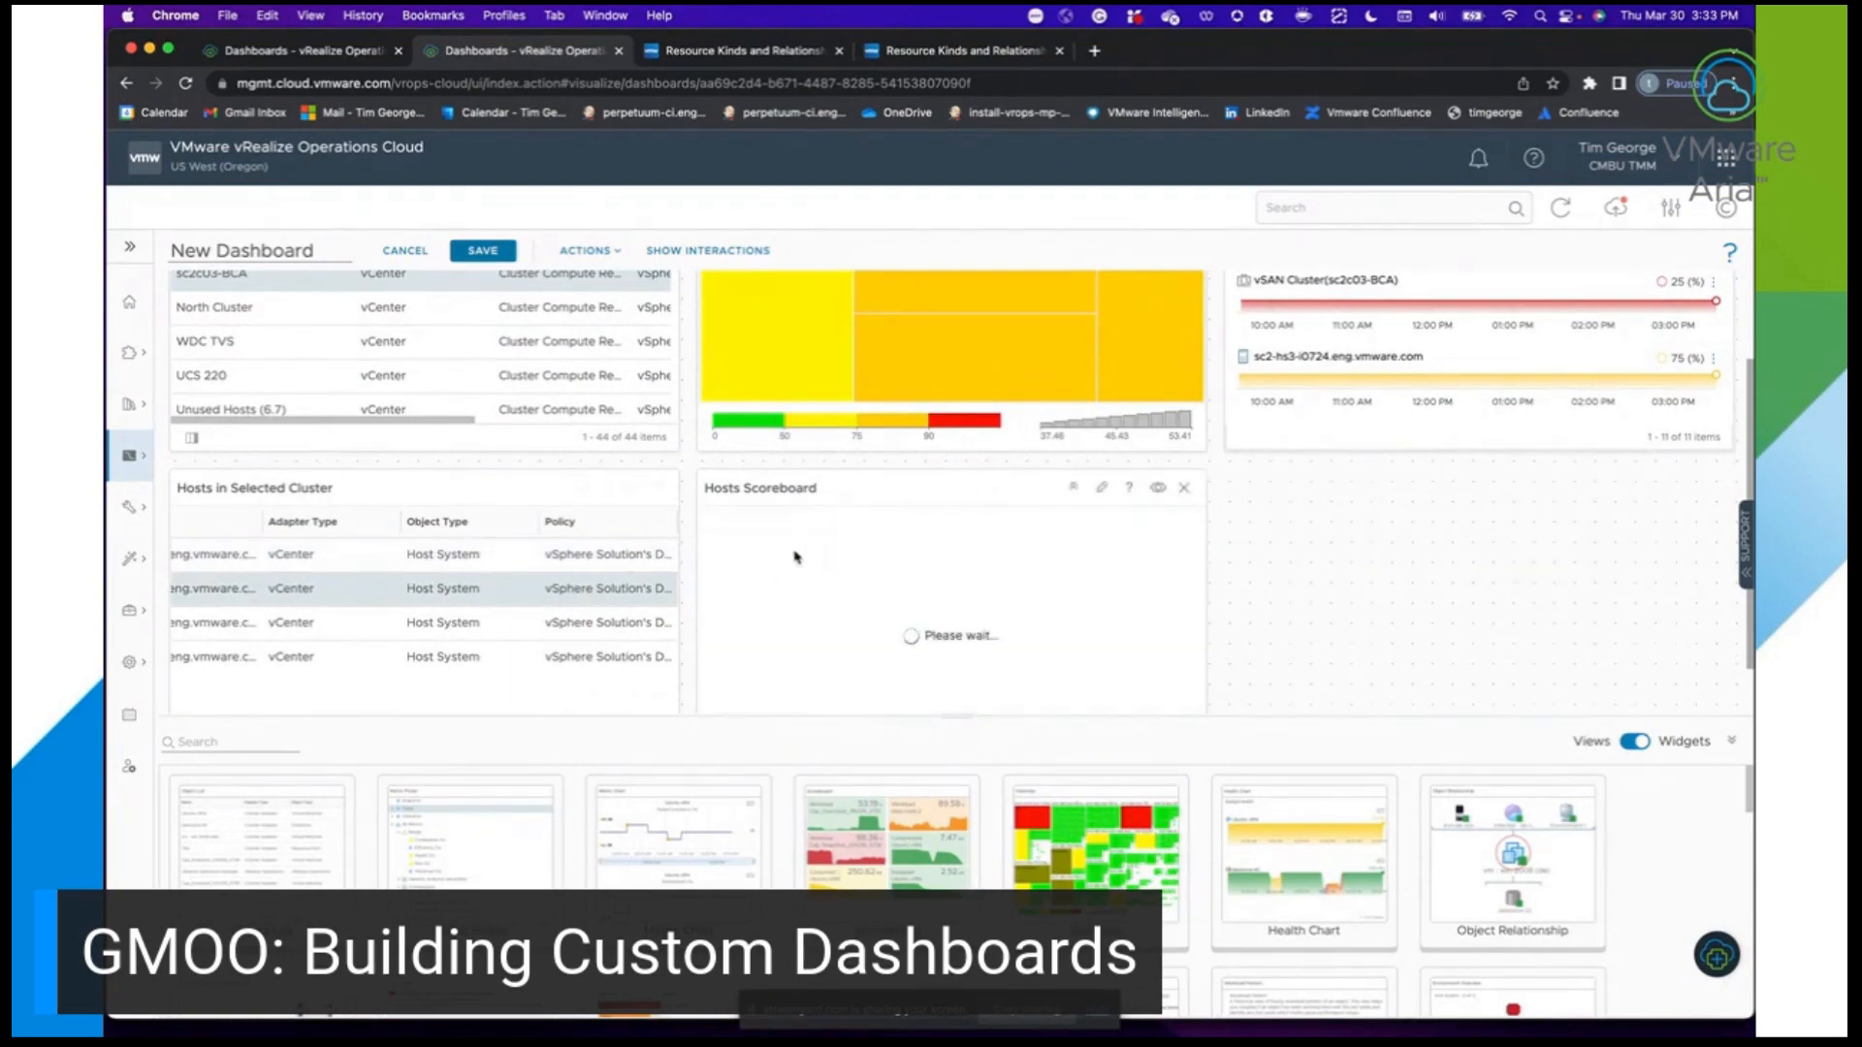
click(588, 625)
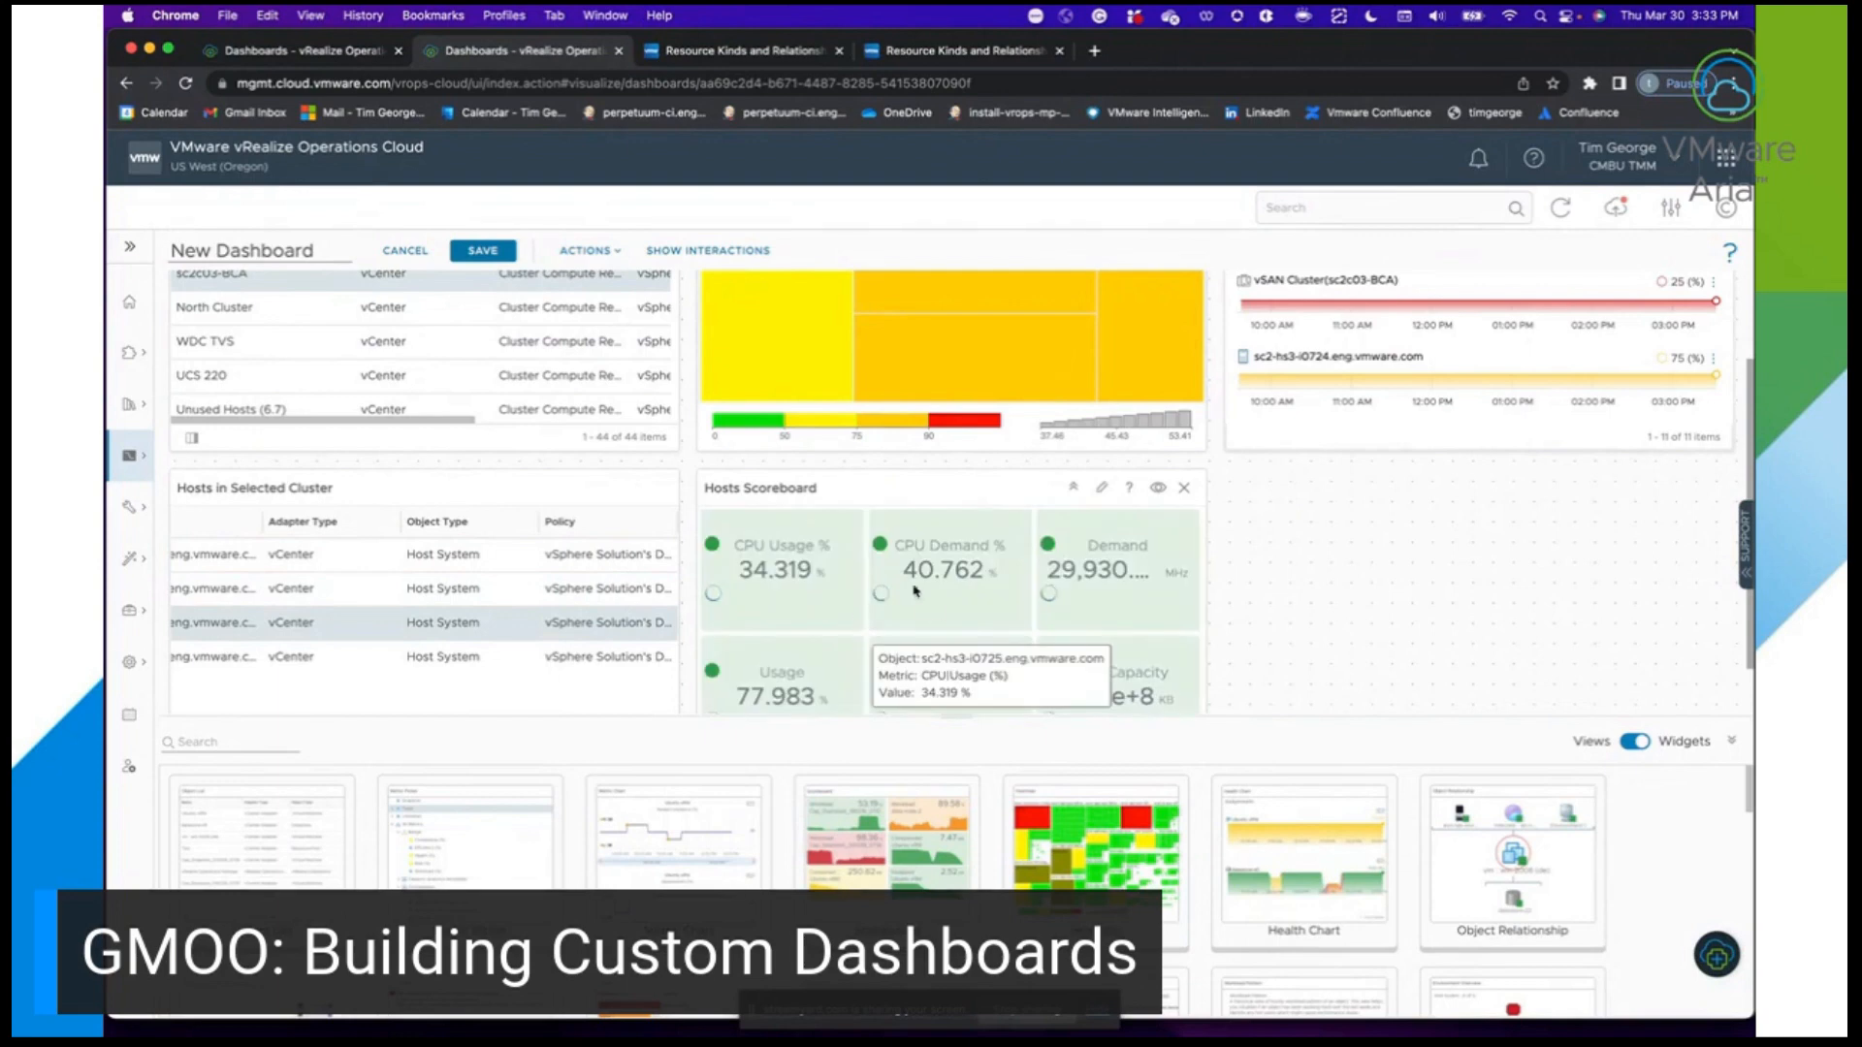
mouse_move(1116, 588)
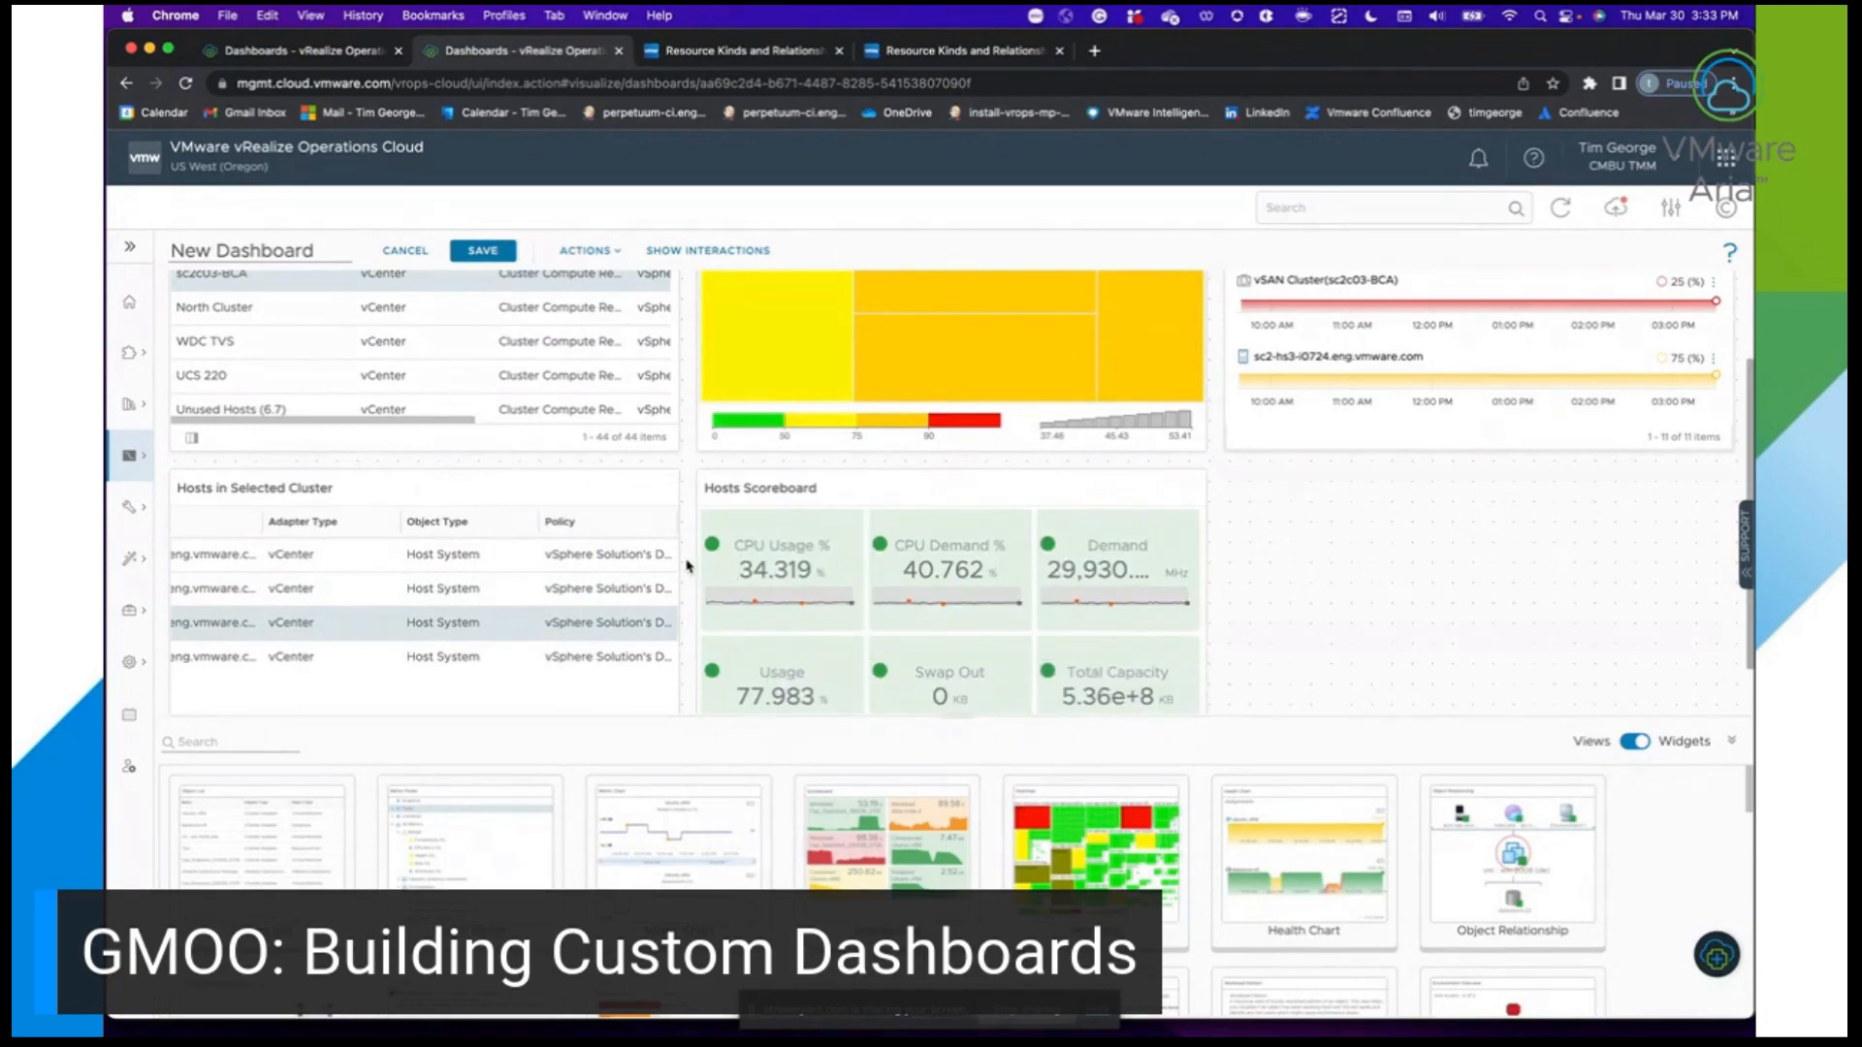
scroll(688, 566, up, 3)
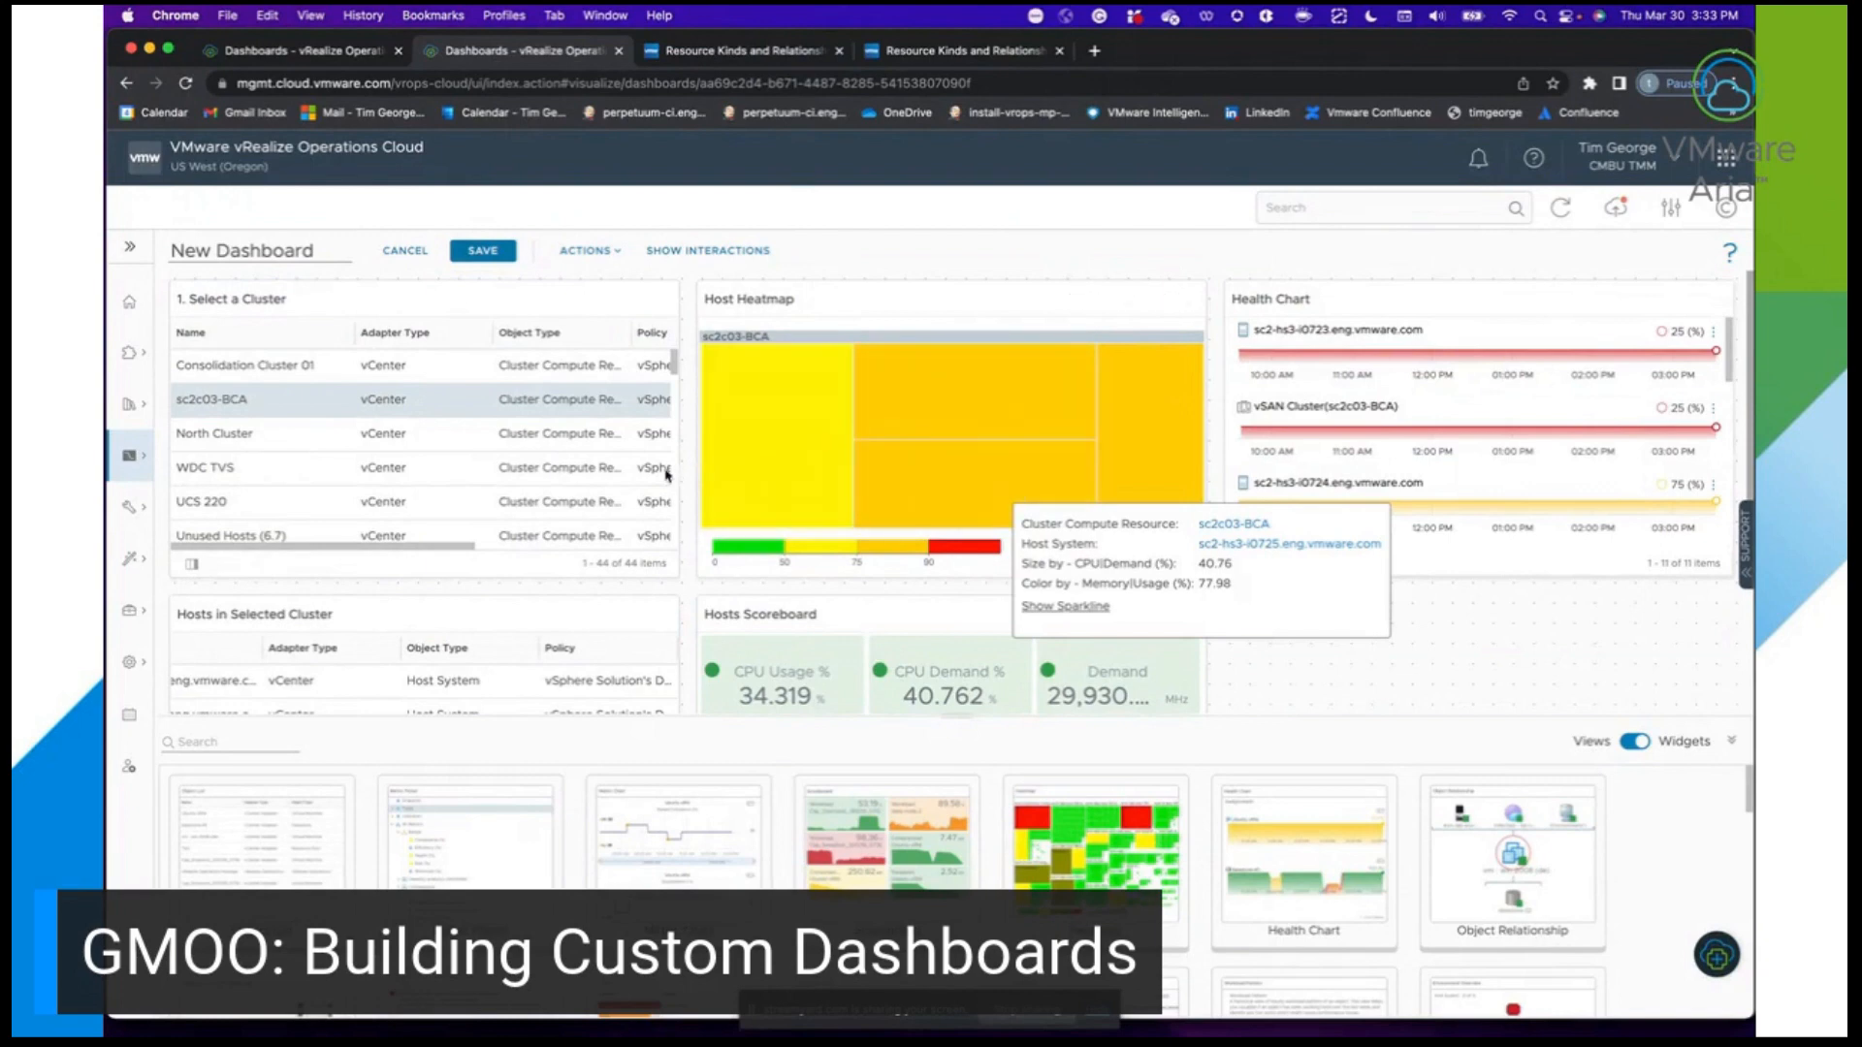
scroll(689, 465, down, 3)
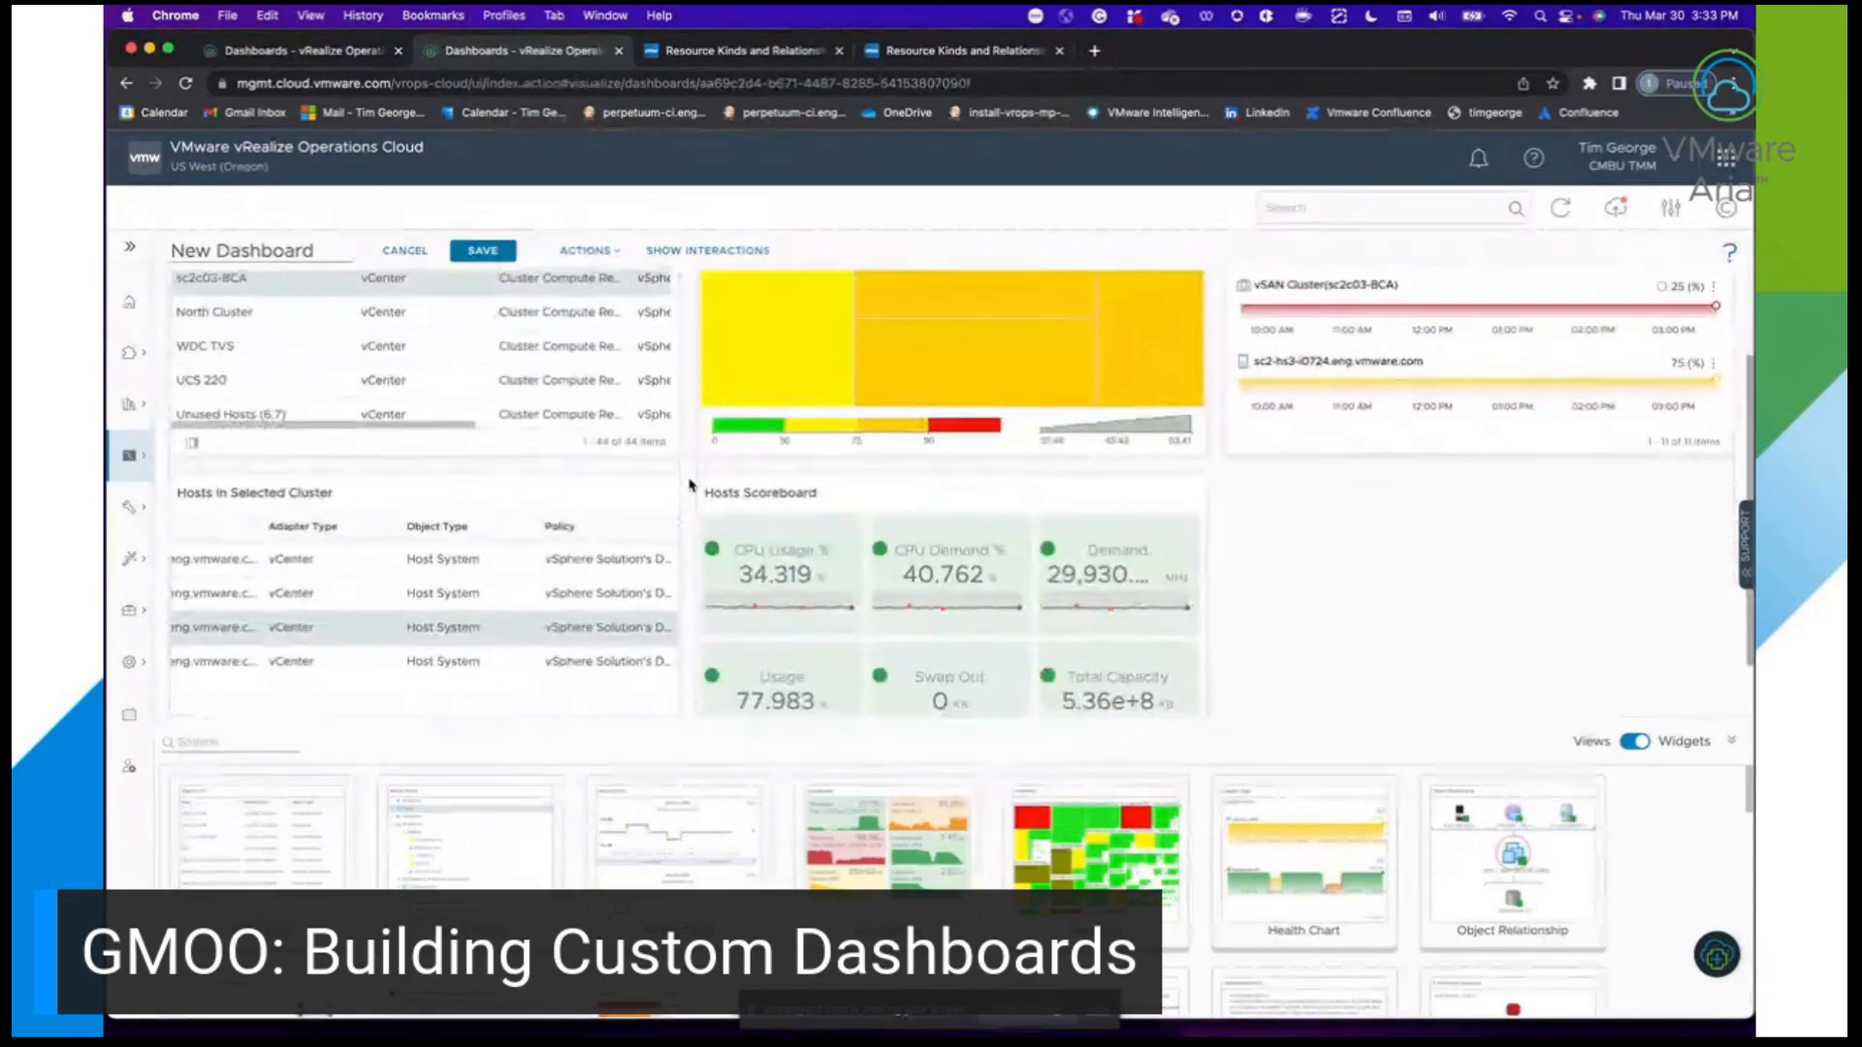
scroll(688, 437, up, 3)
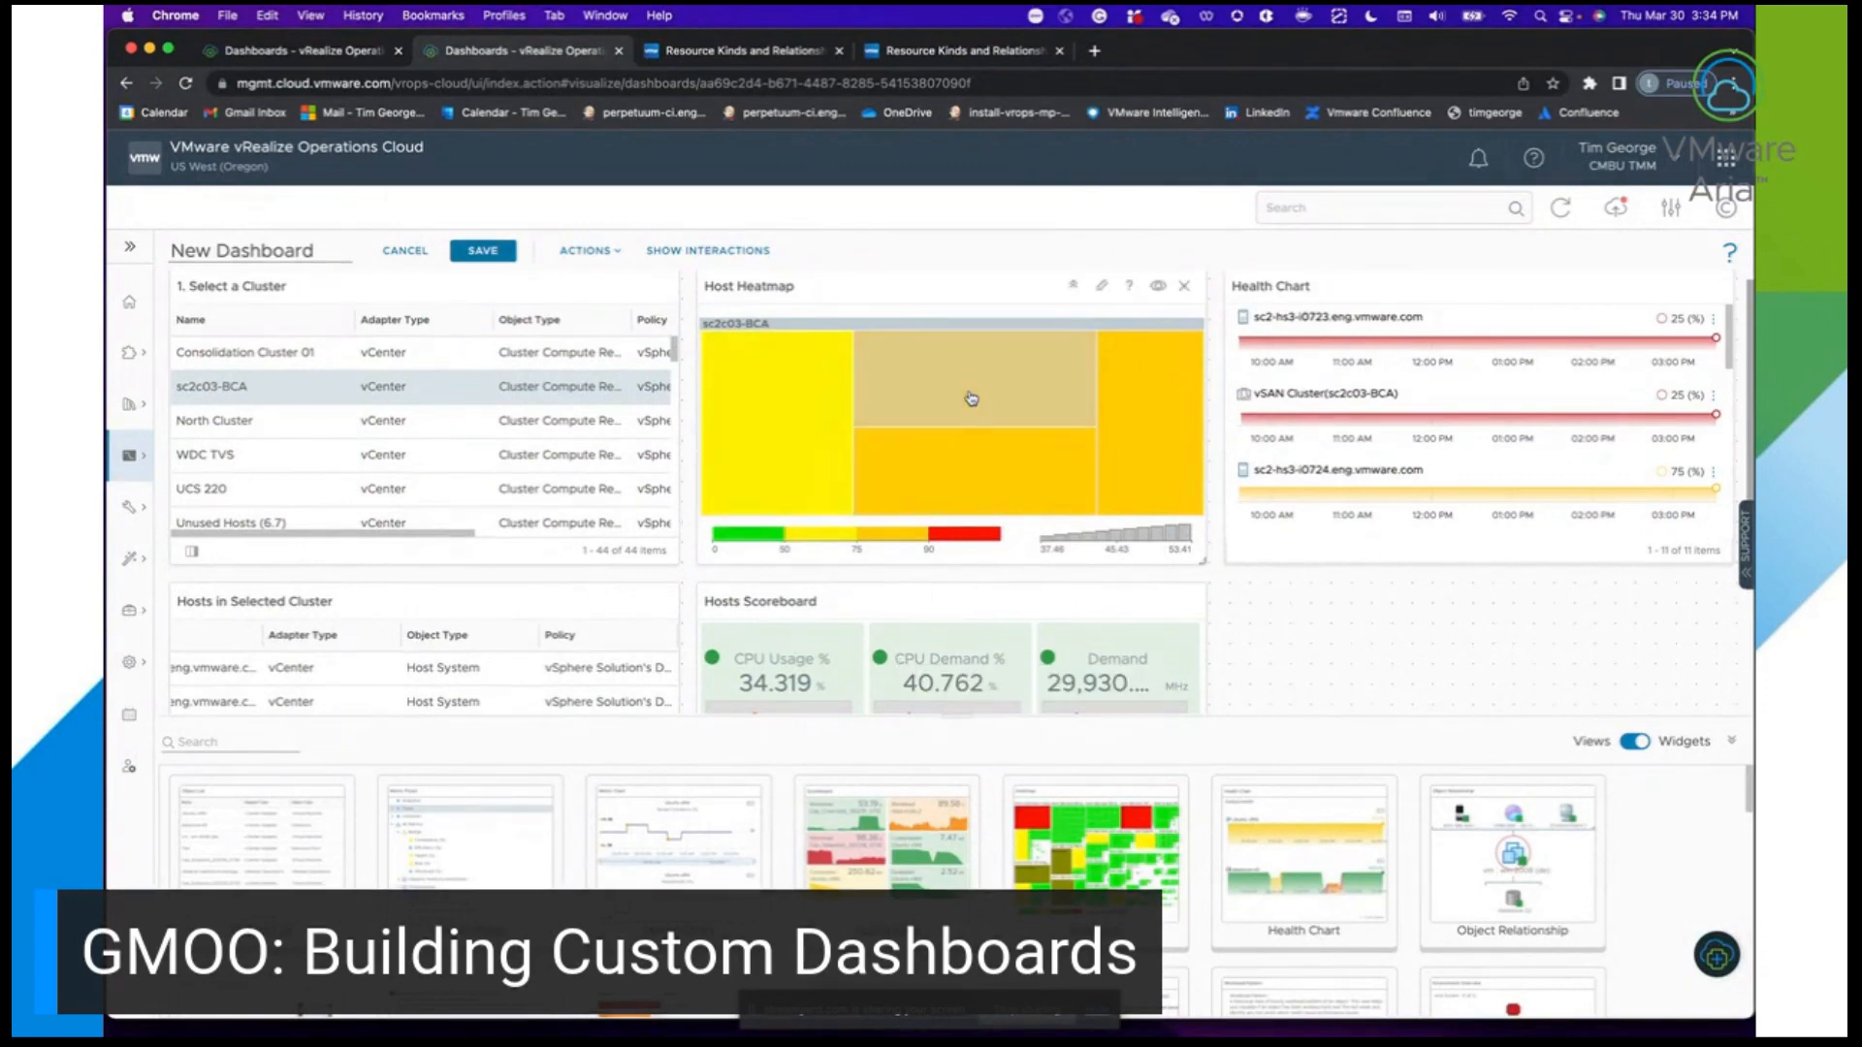
Add an interaction that passes the object selected in the Host Heatmap to the Hosts Scoreboard.
click(683, 254)
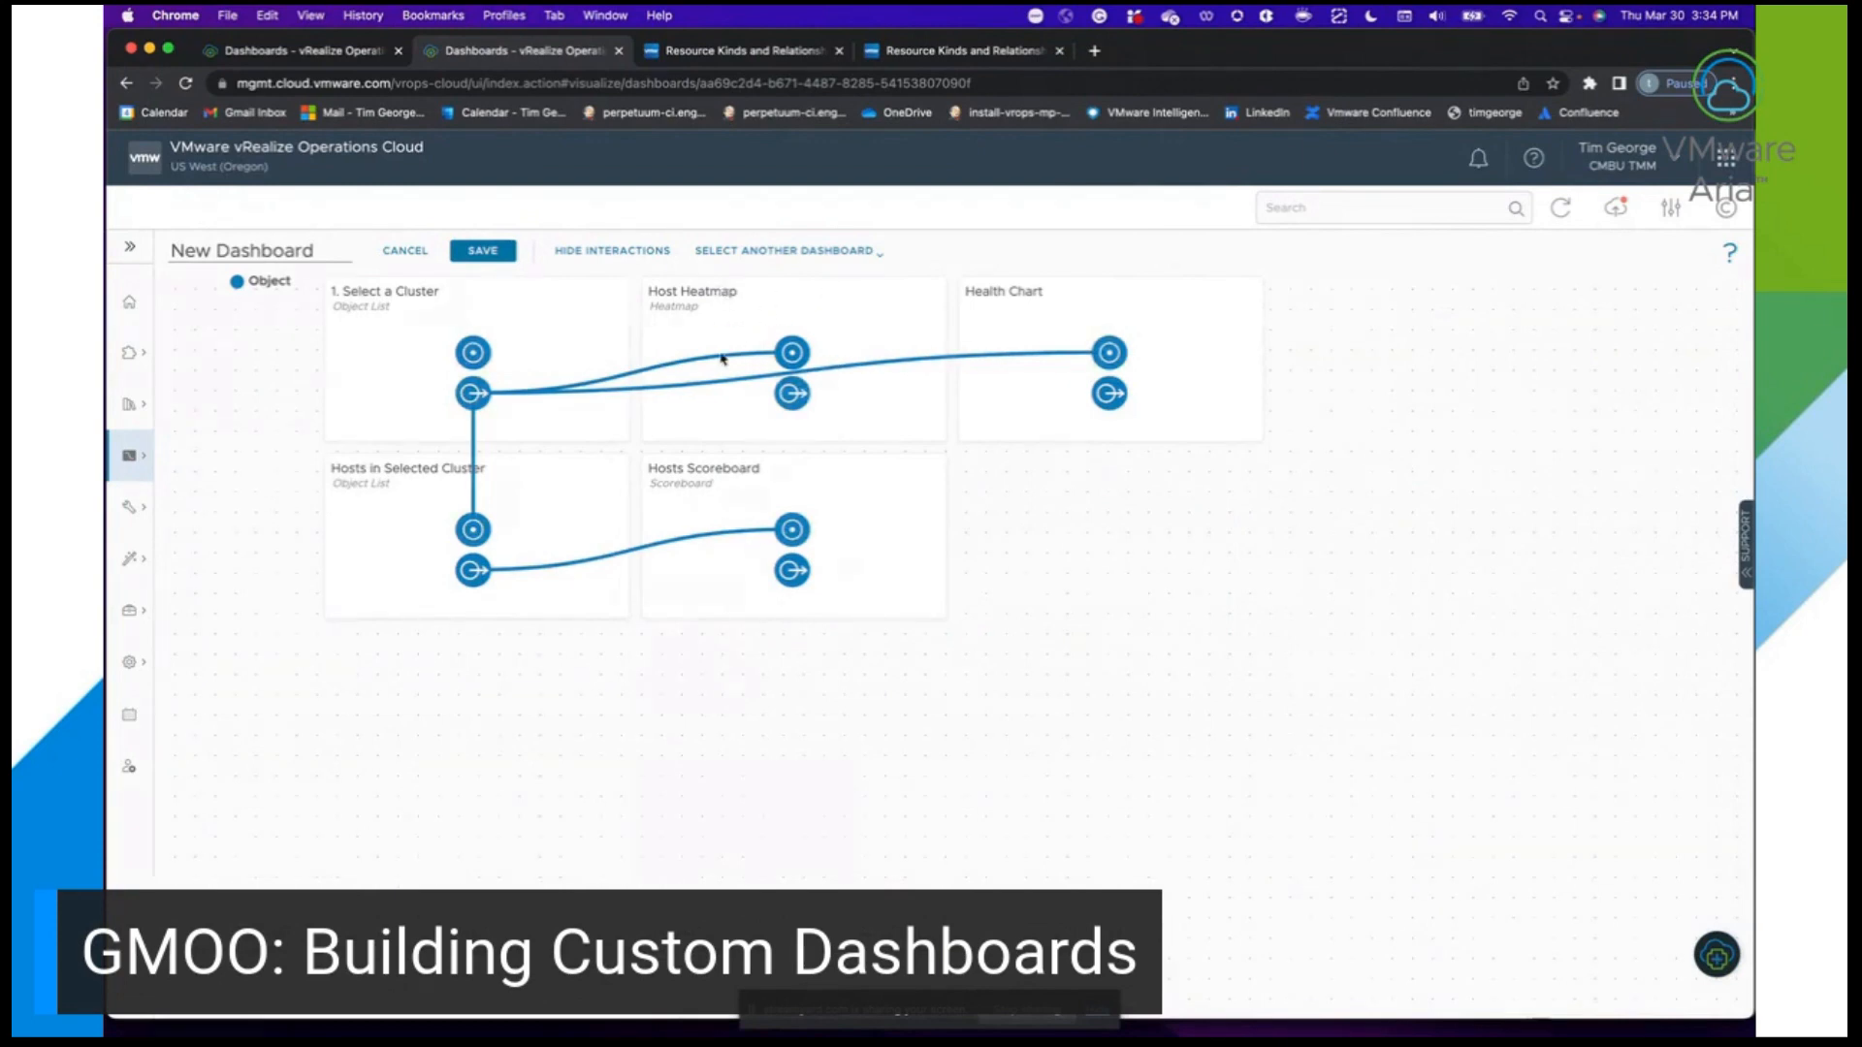
drag(794, 427, 795, 529)
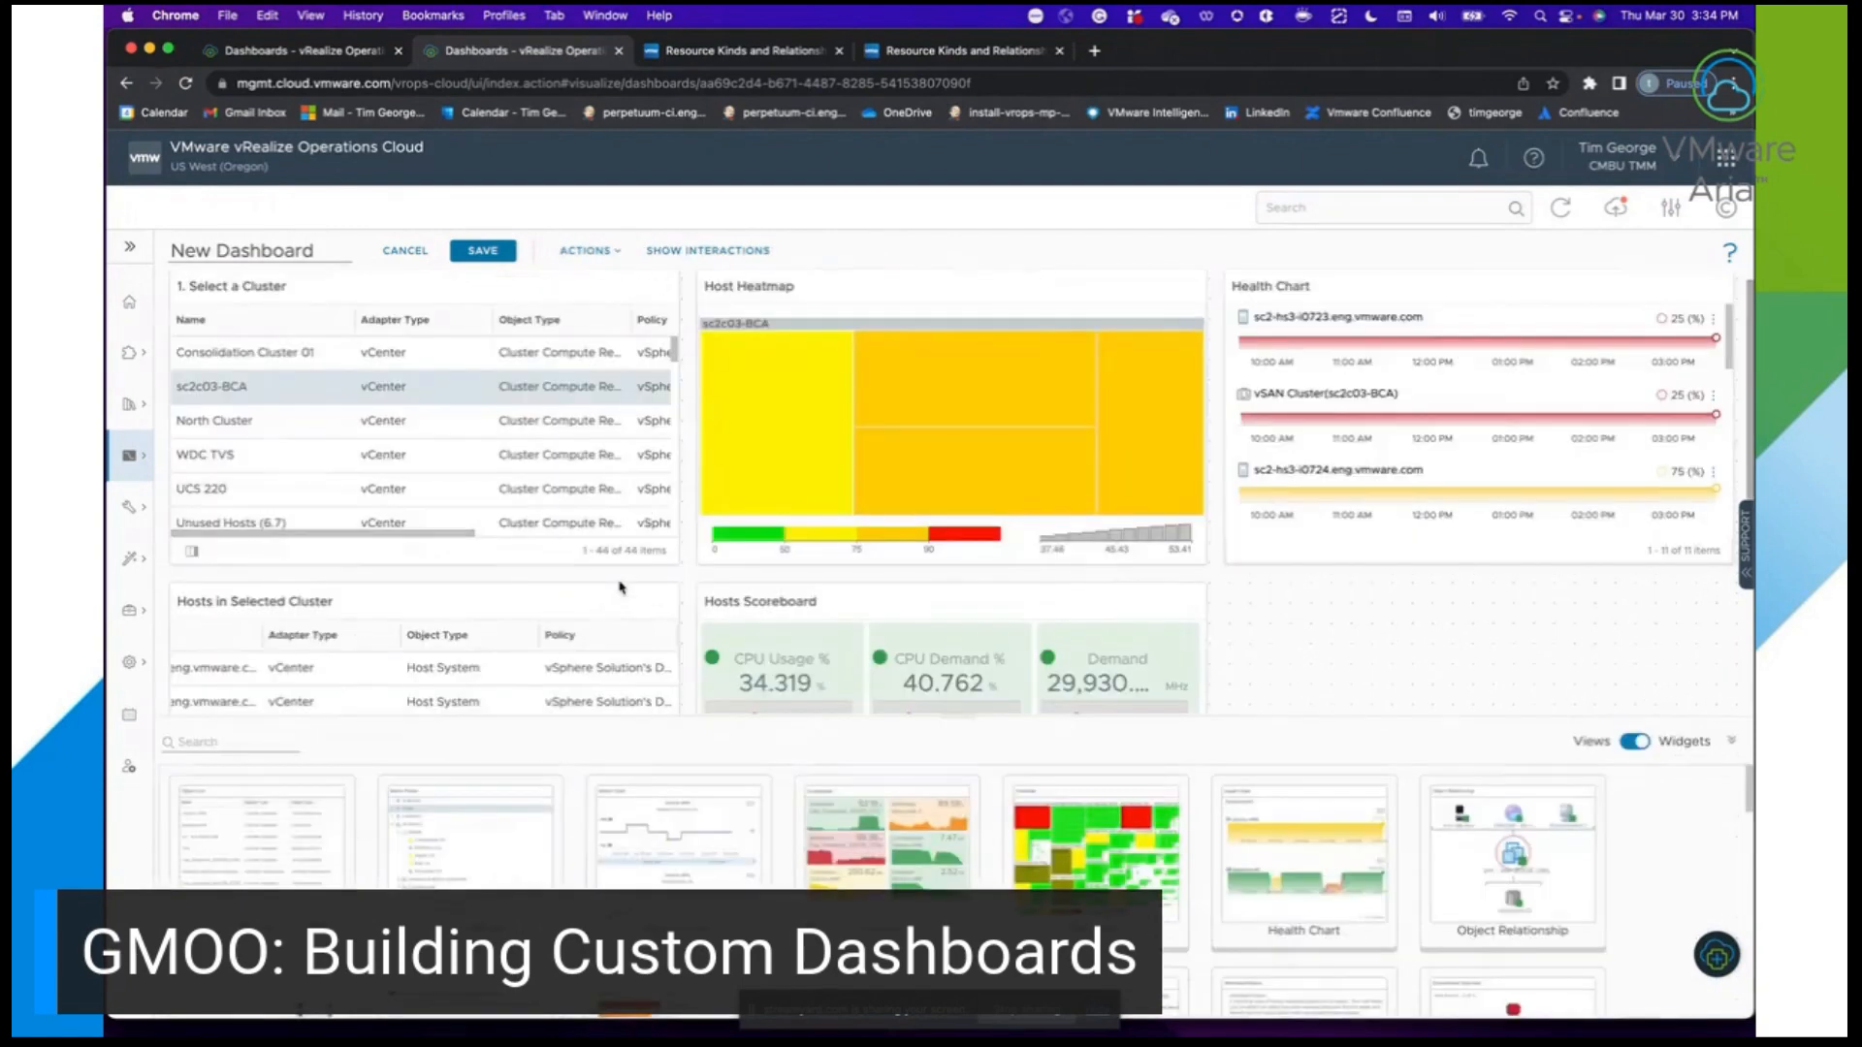
Enlarge the dashboard area and select hosts in both the host list and the heatmap to test the Hosts Scoreboard's response.
scroll(687, 574, down, 1)
scroll(686, 573, down, 1)
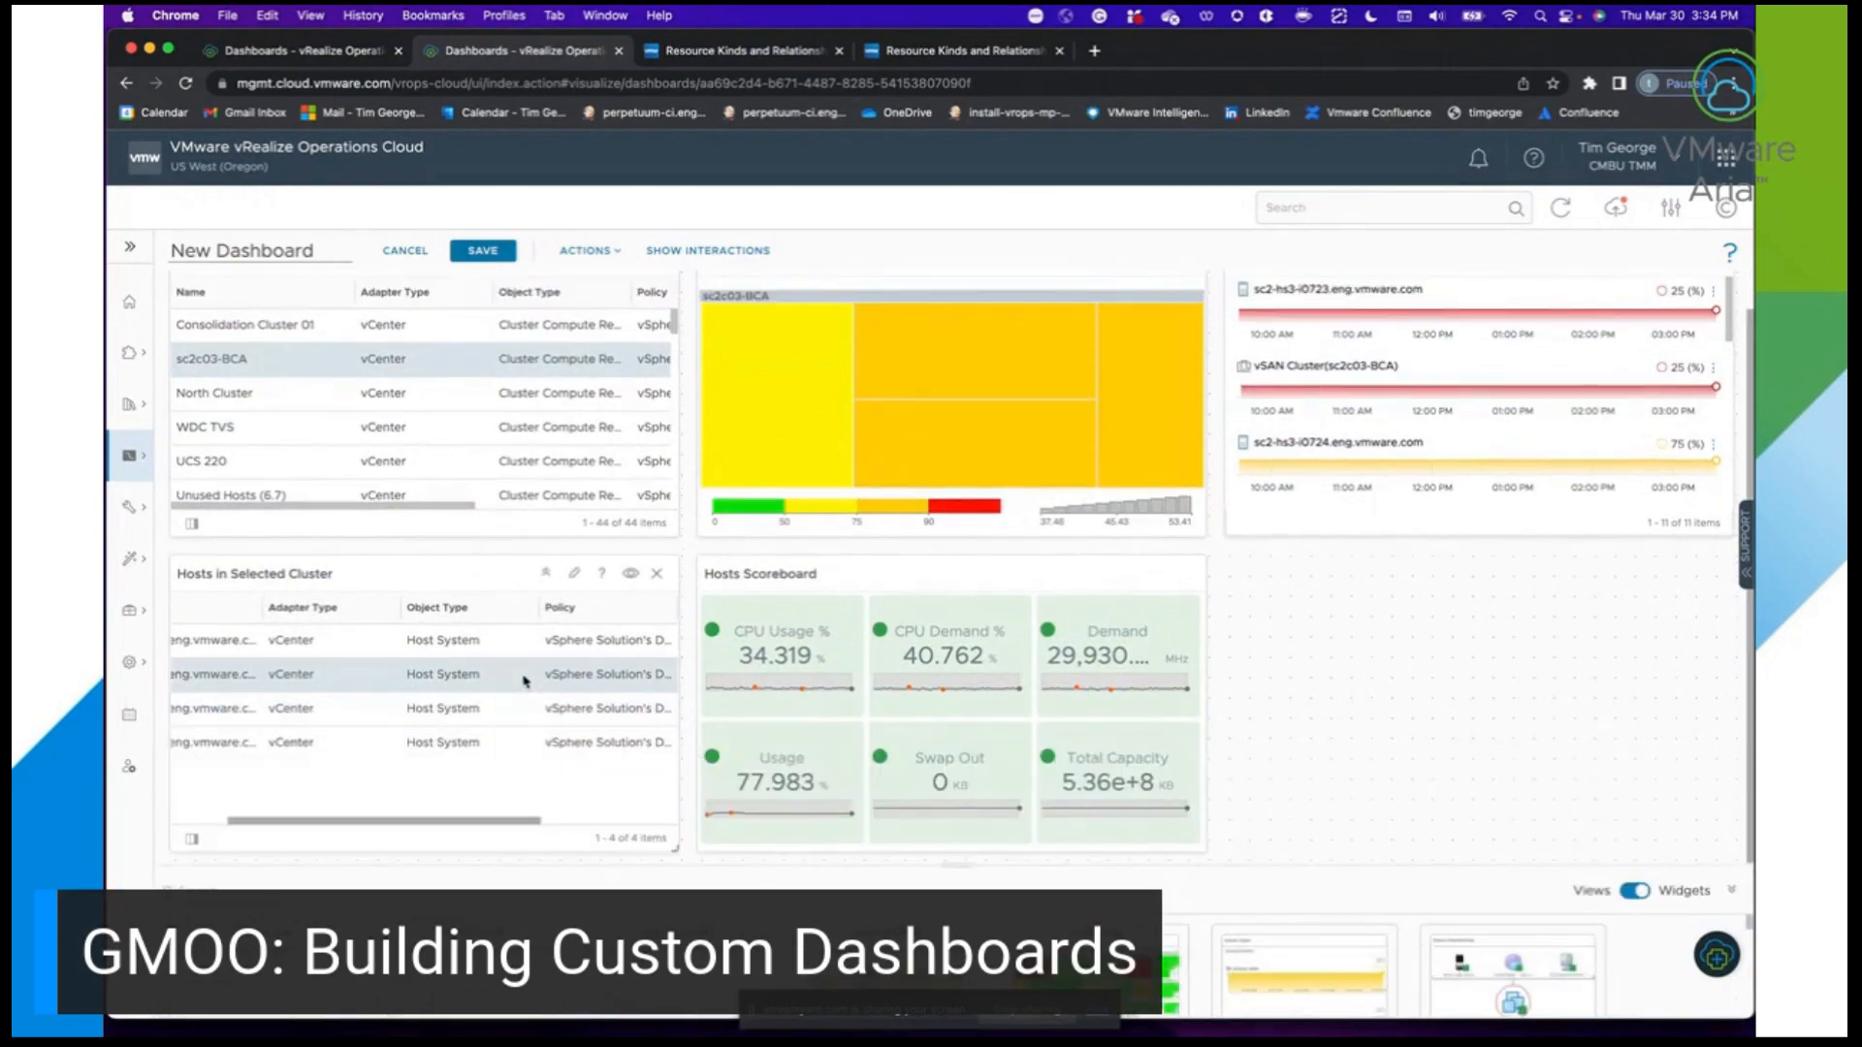
click(524, 681)
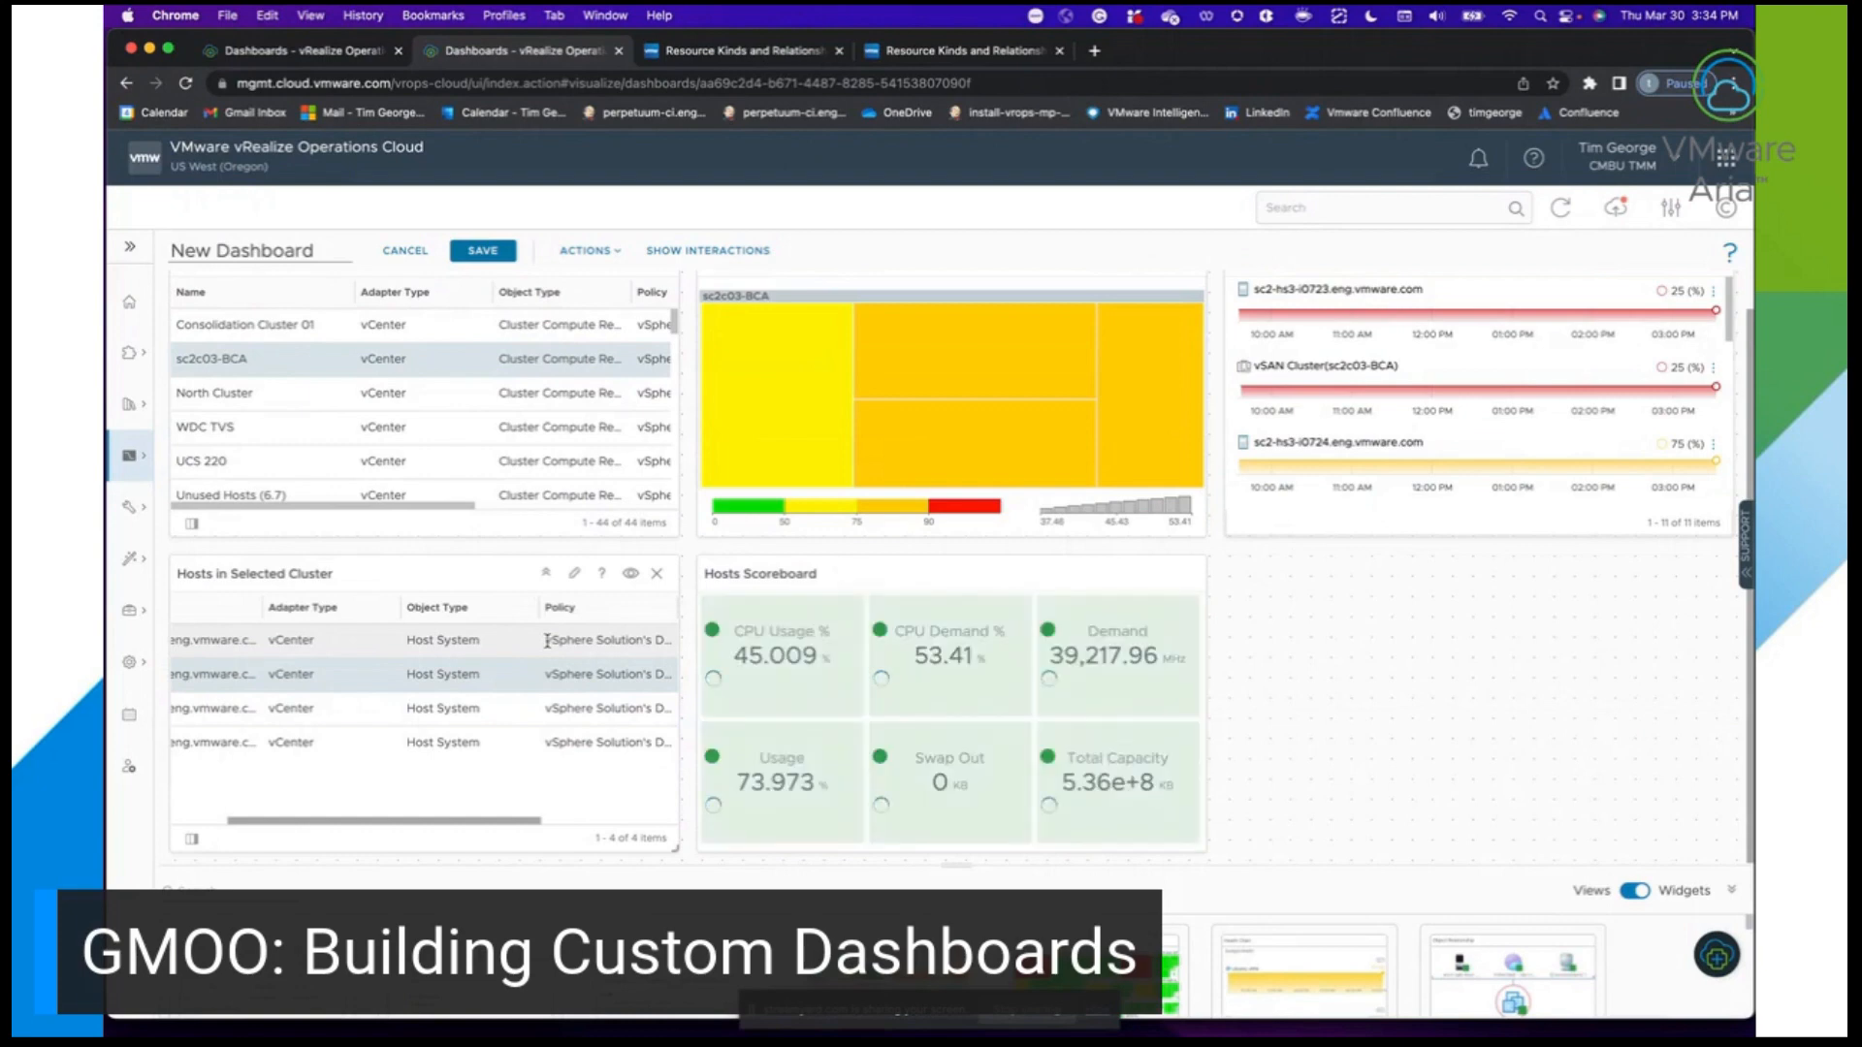
click(547, 641)
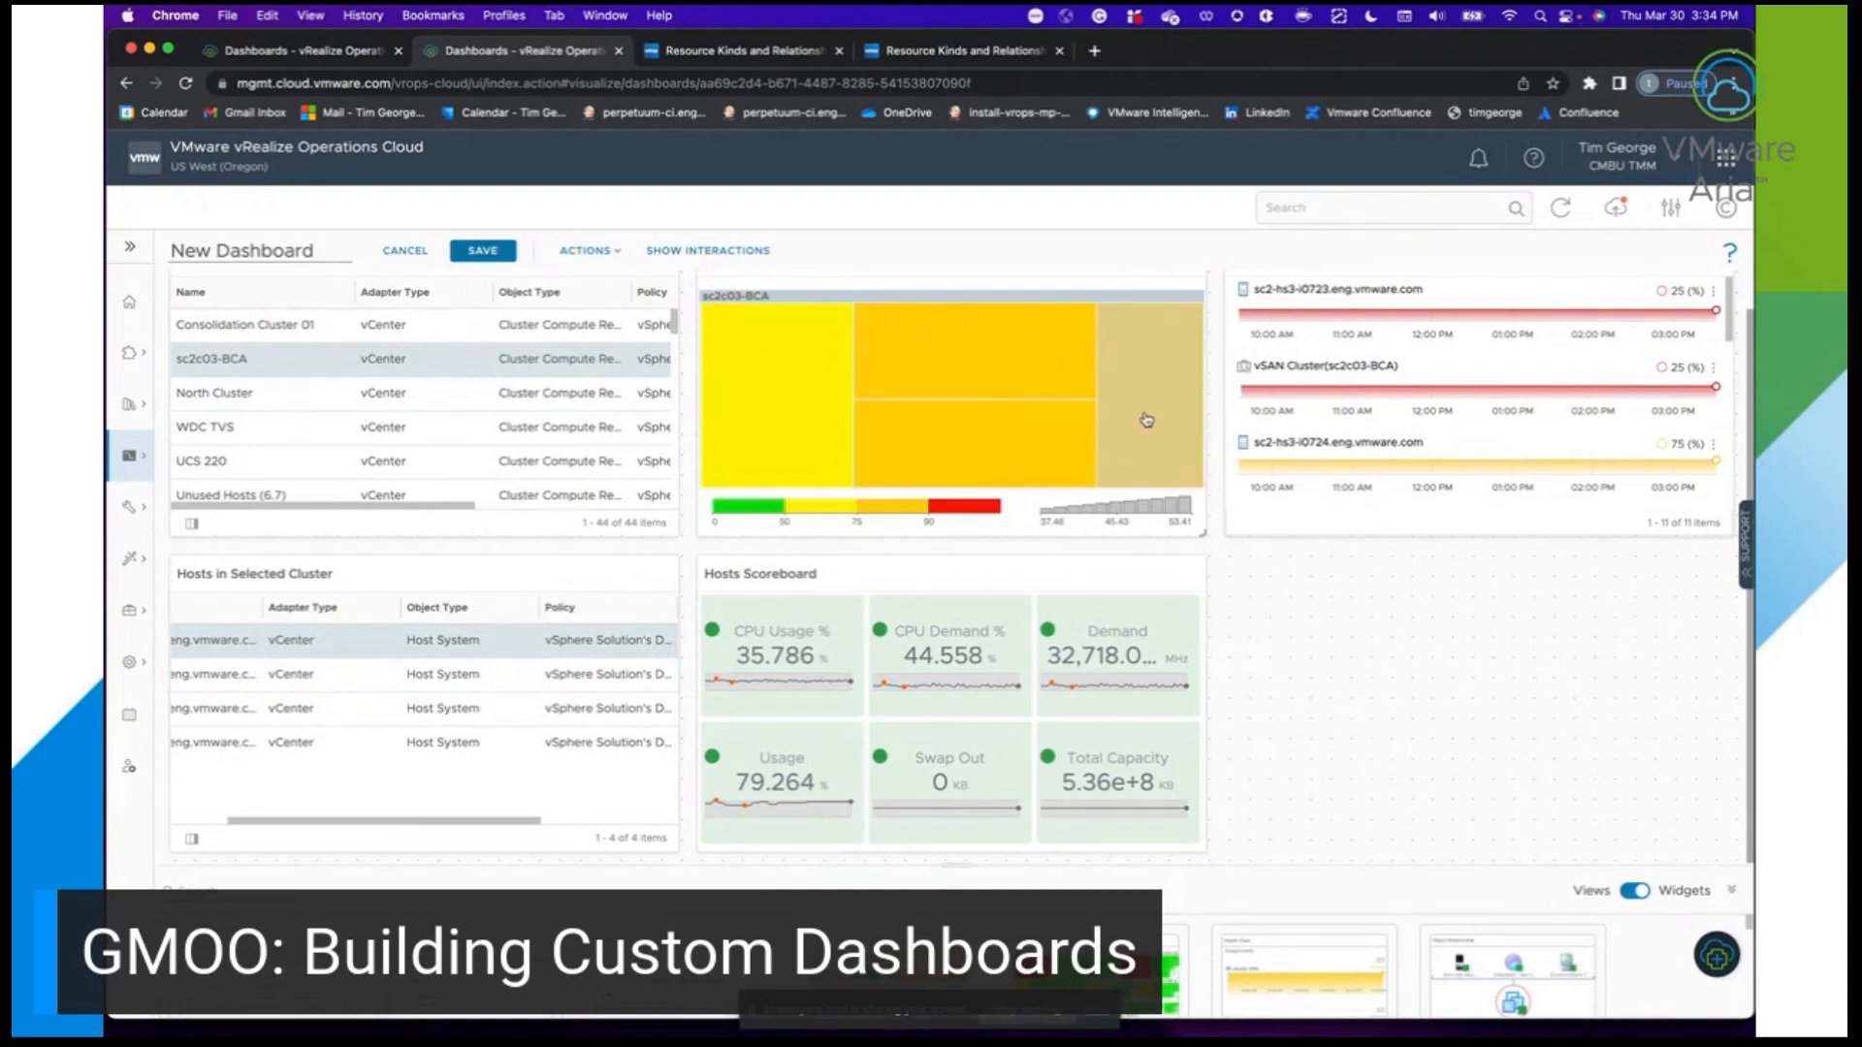
mouse_move(1147, 420)
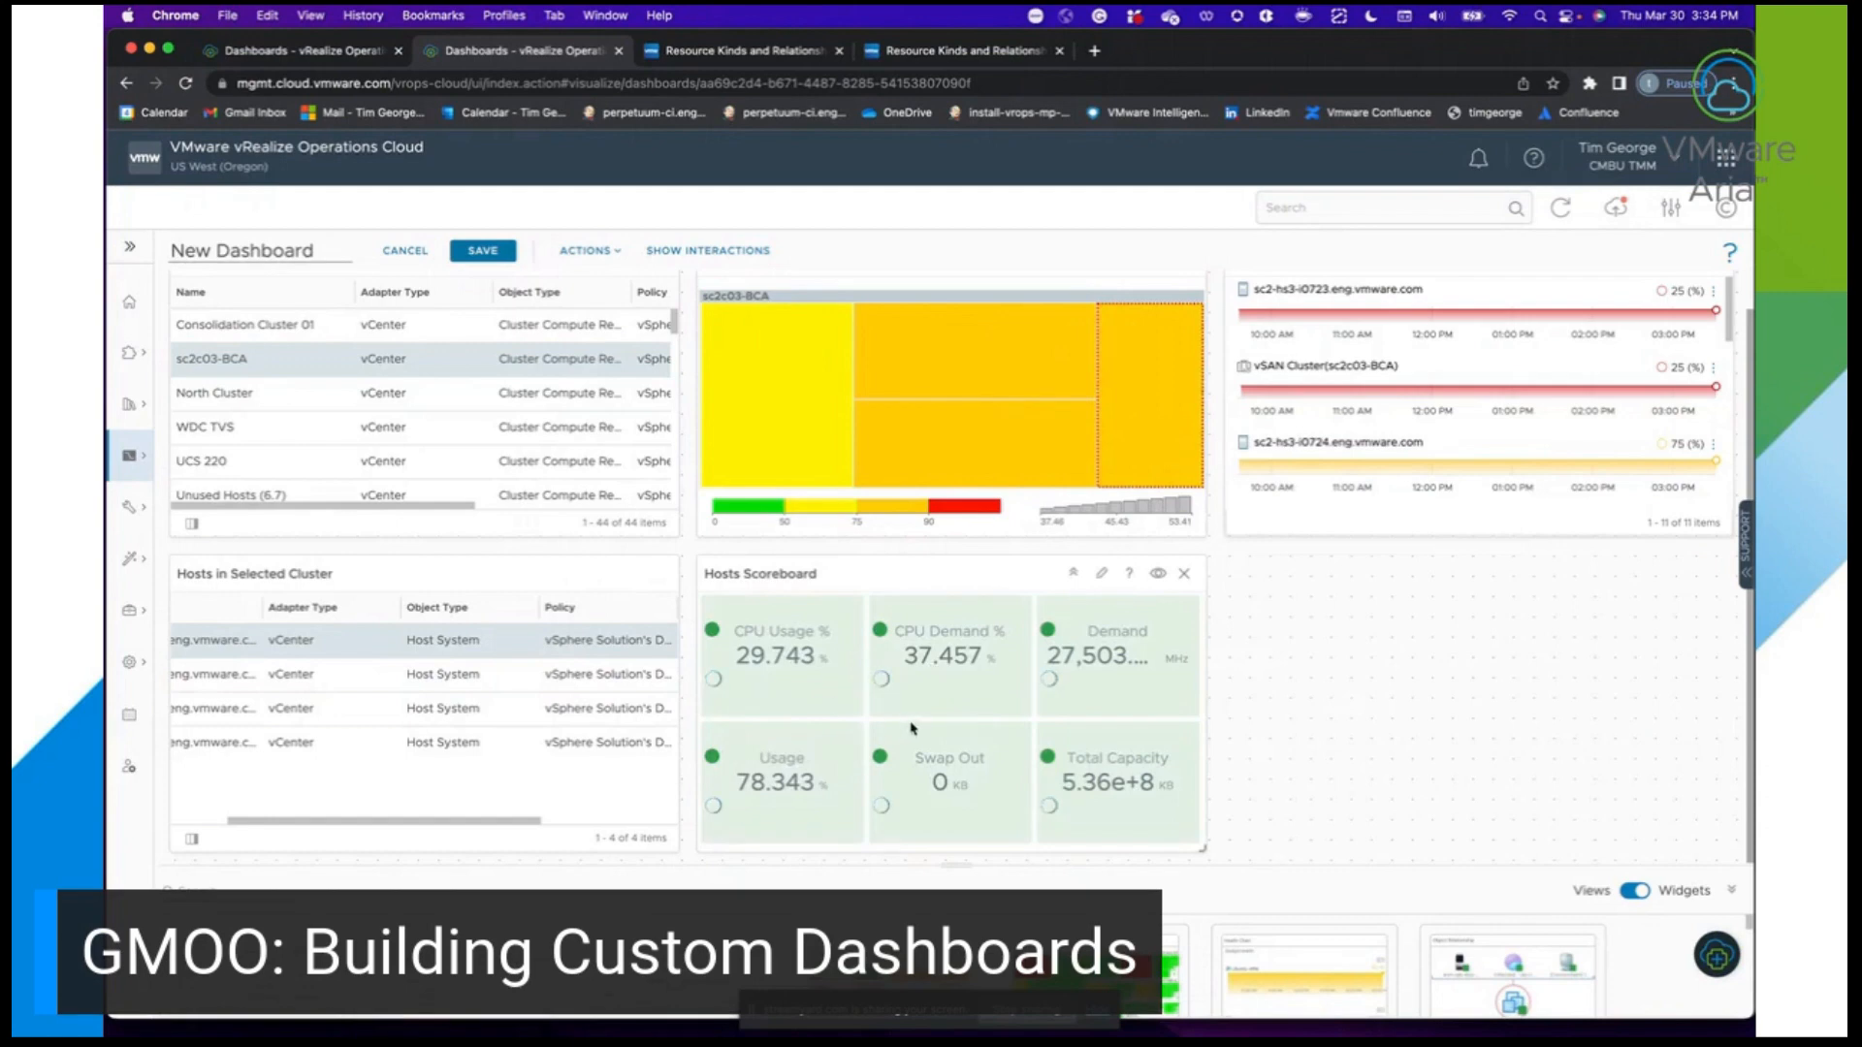
mouse_move(908, 731)
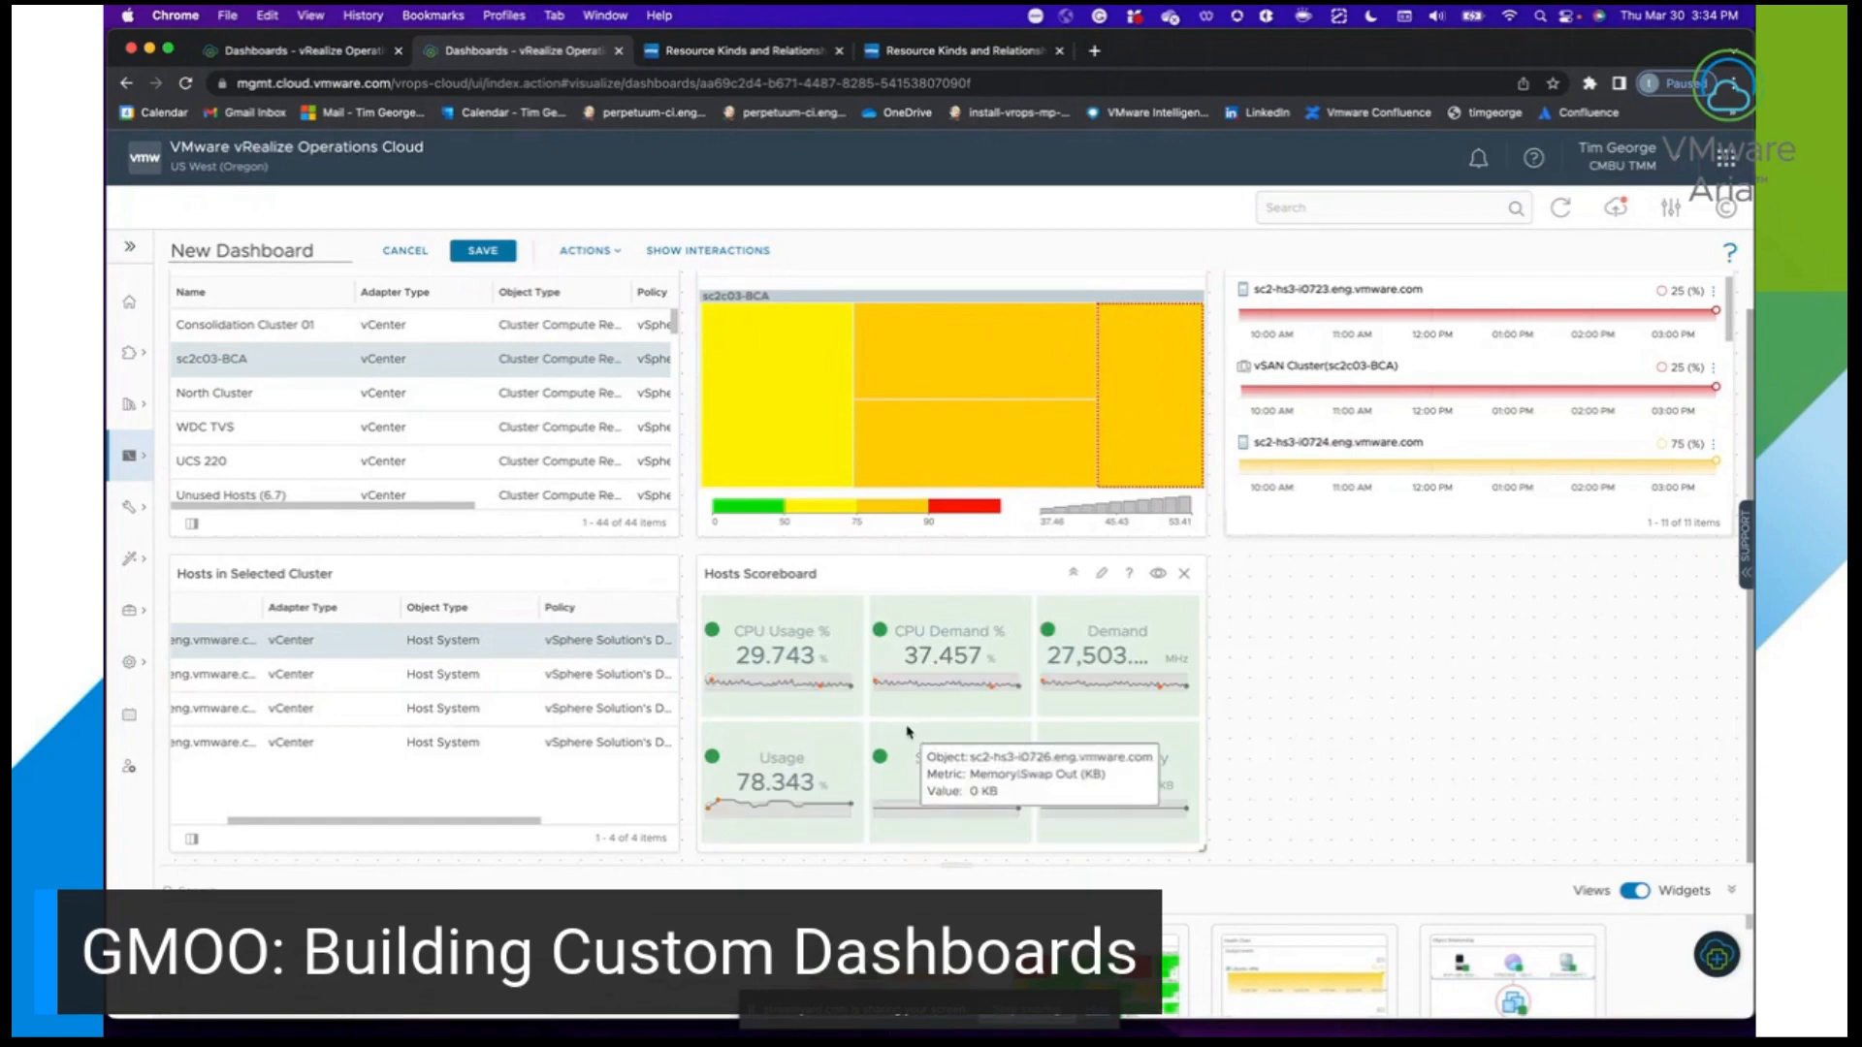
click(1025, 438)
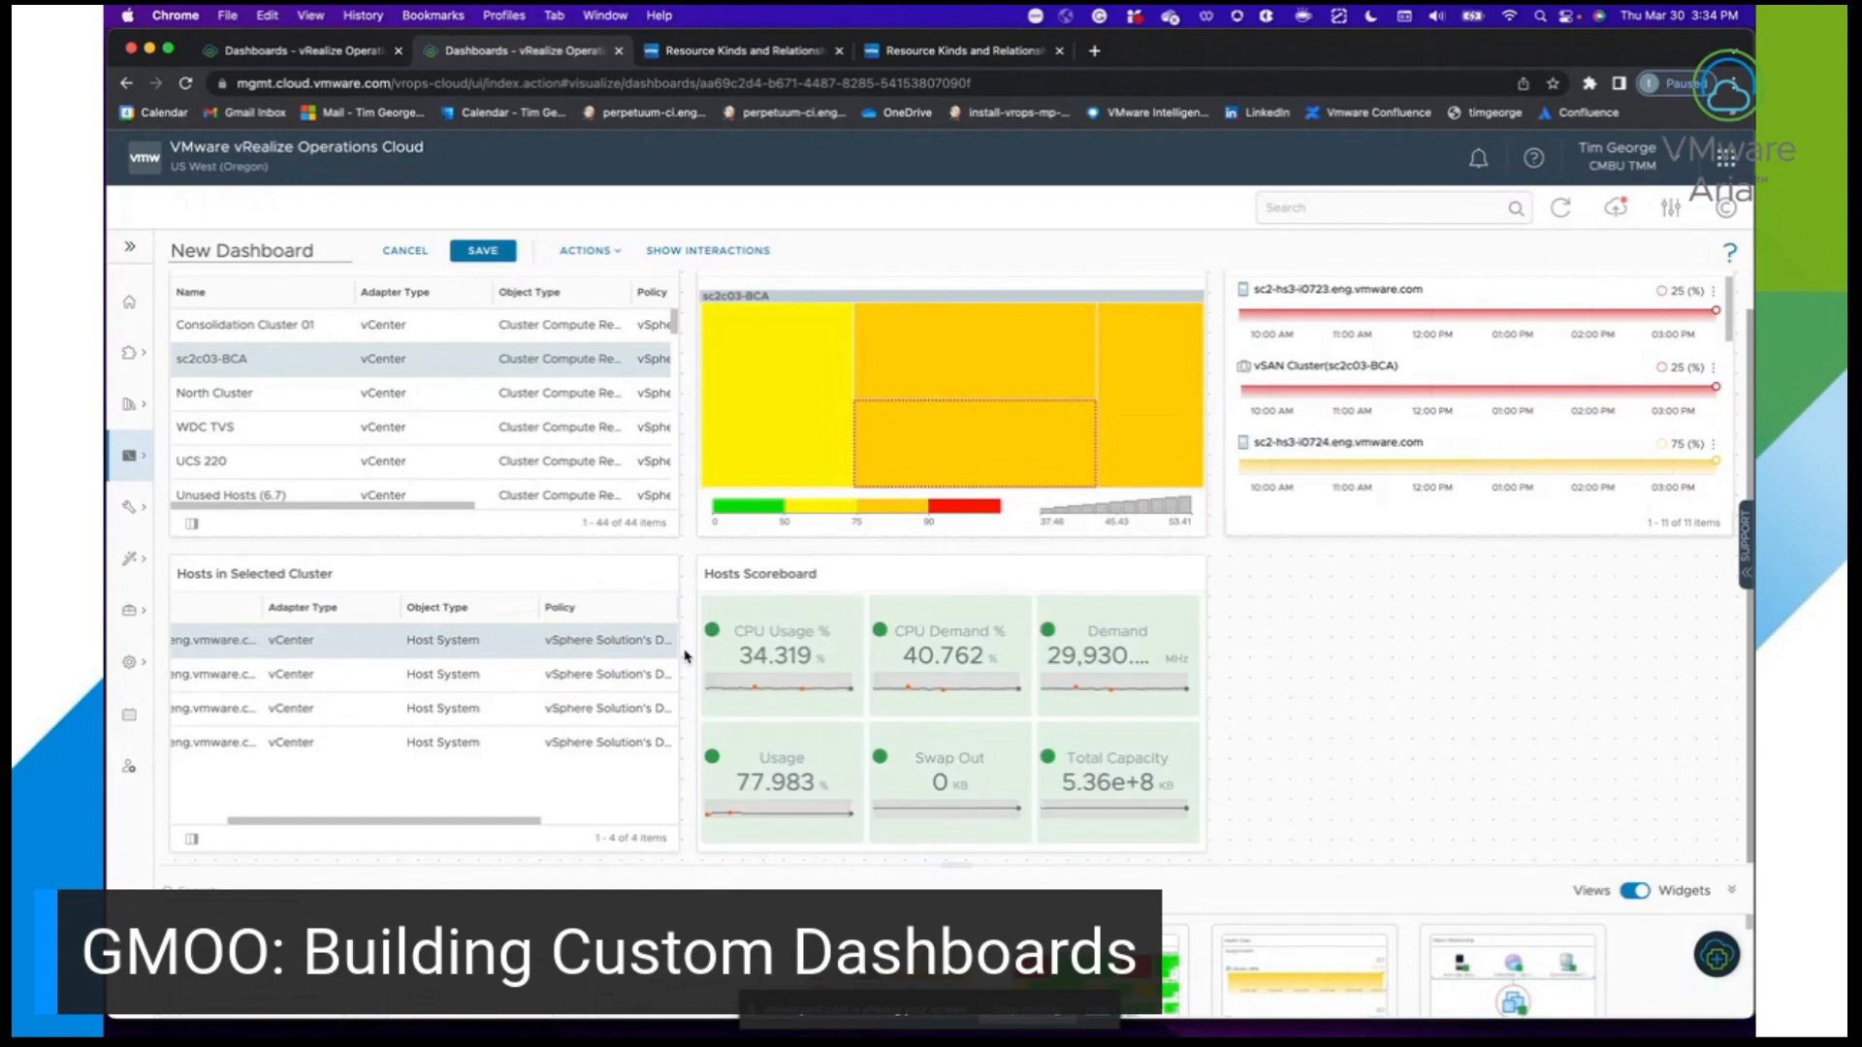
mouse_move(836, 655)
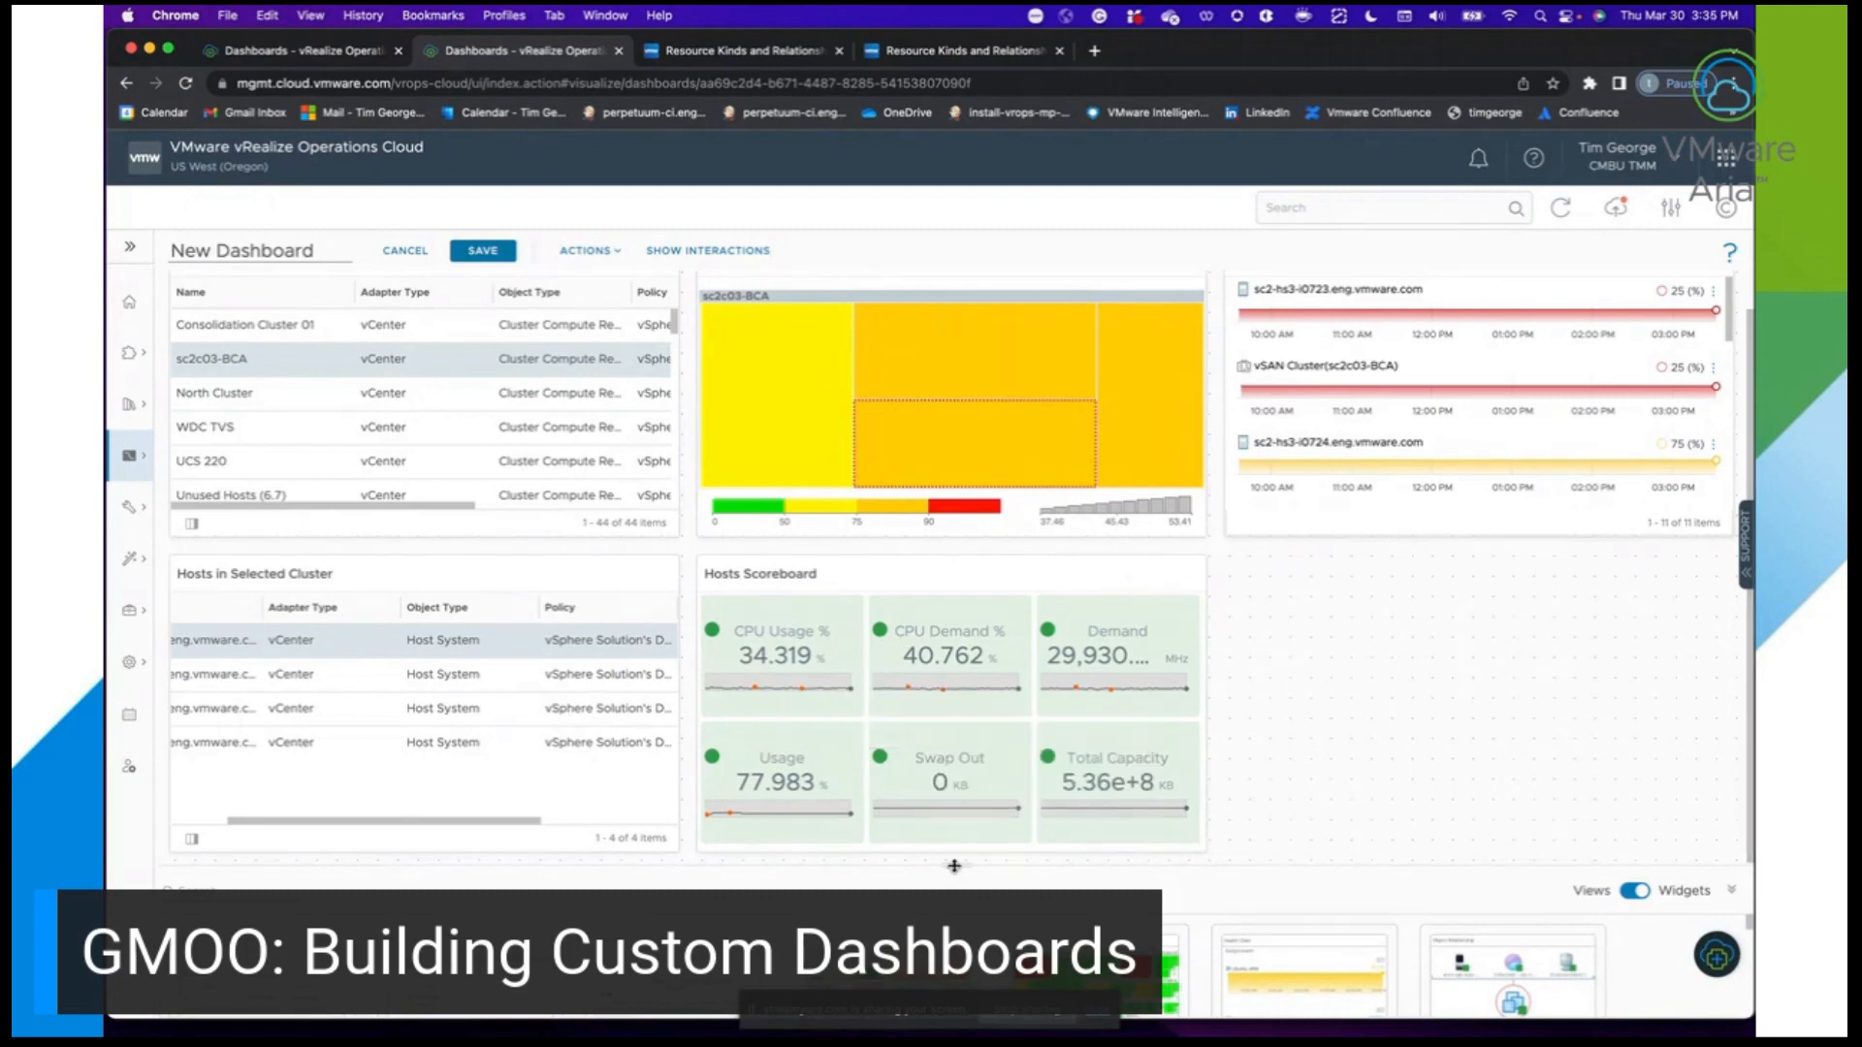
Add a Top-N widget in the empty space below the Health Chart and open the dashboard's widget interactions.
drag(955, 866, 925, 550)
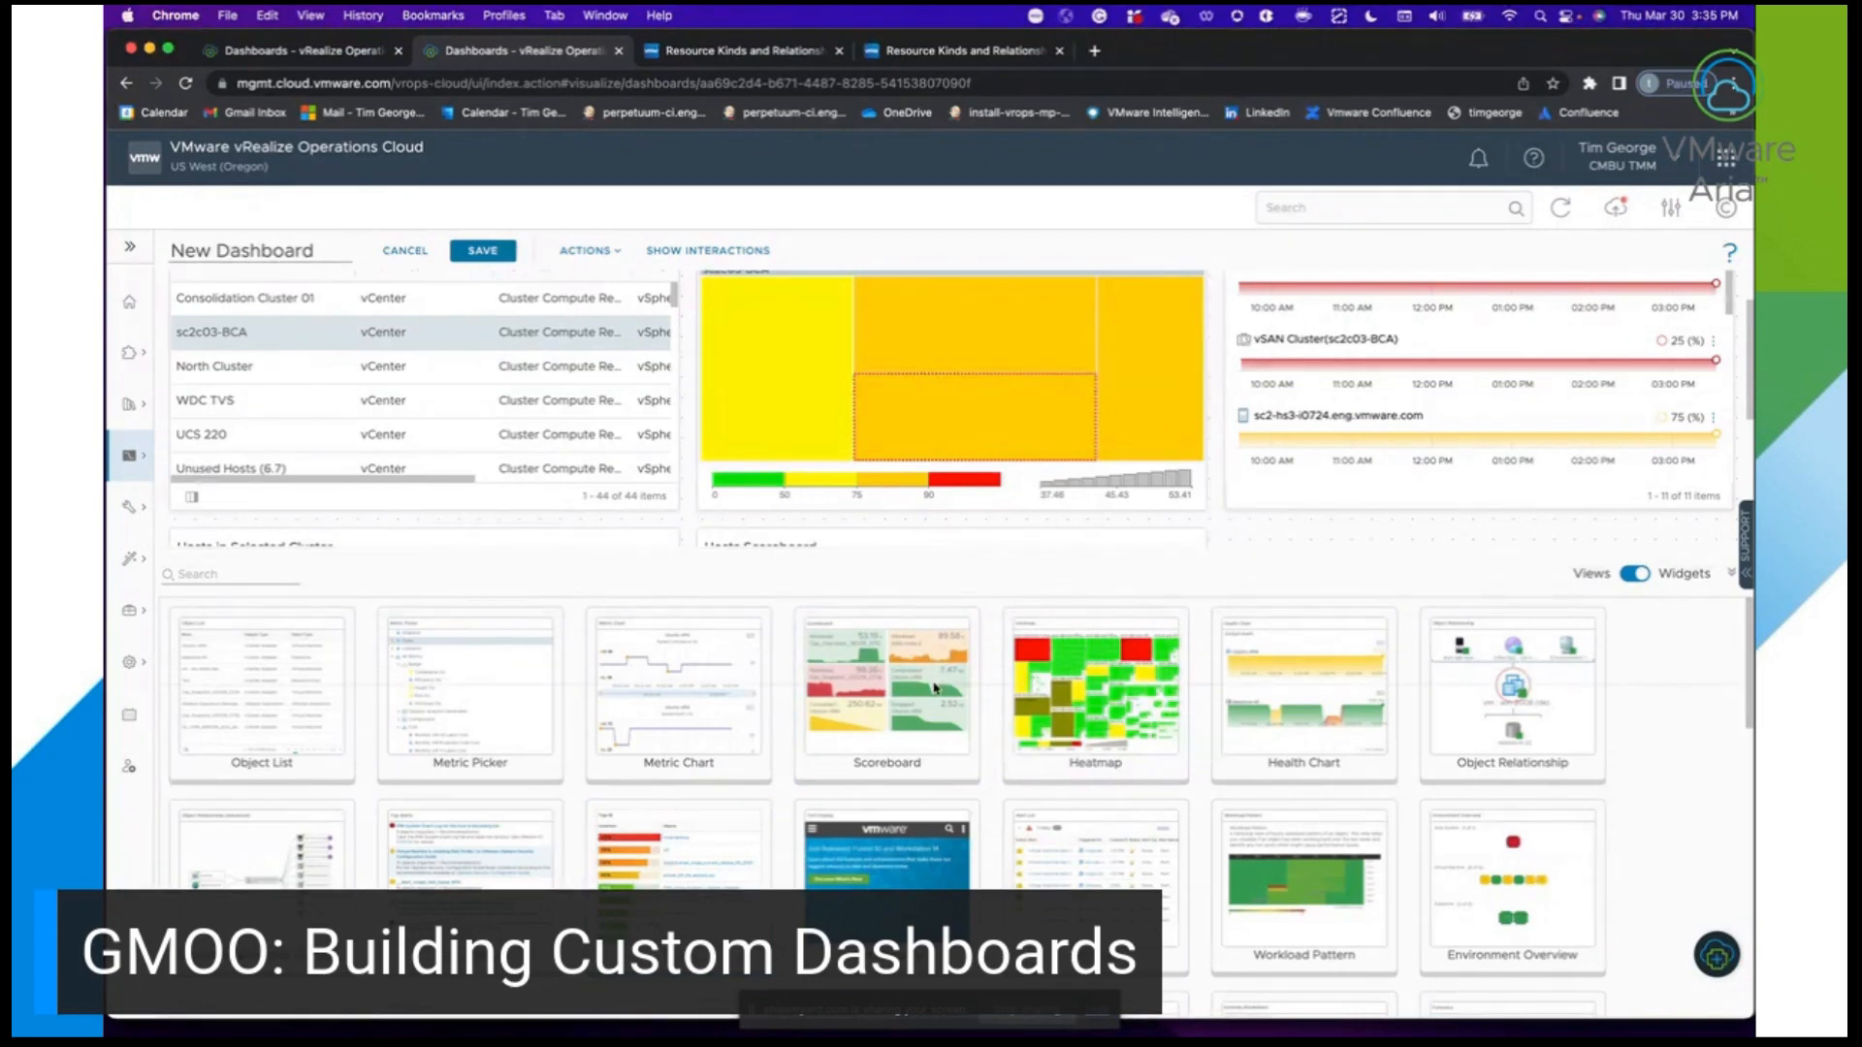
drag(936, 688, 939, 692)
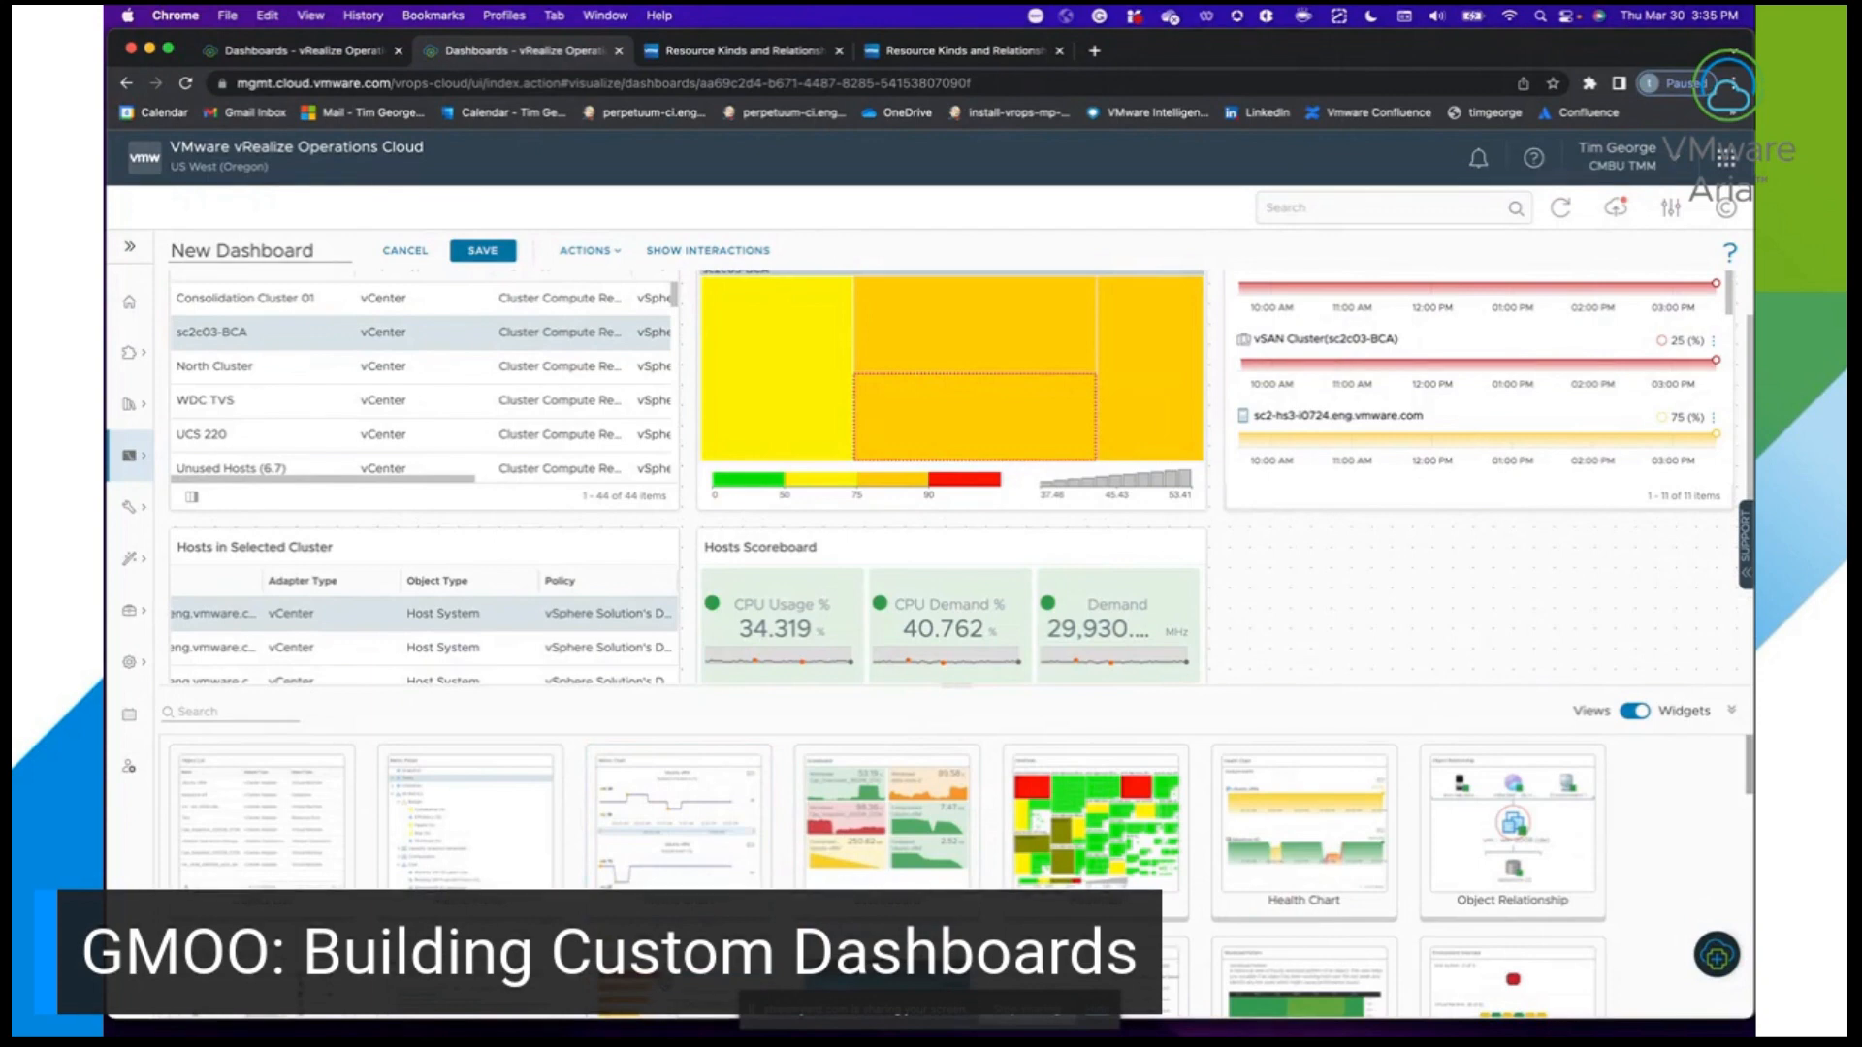
drag(679, 970, 1403, 582)
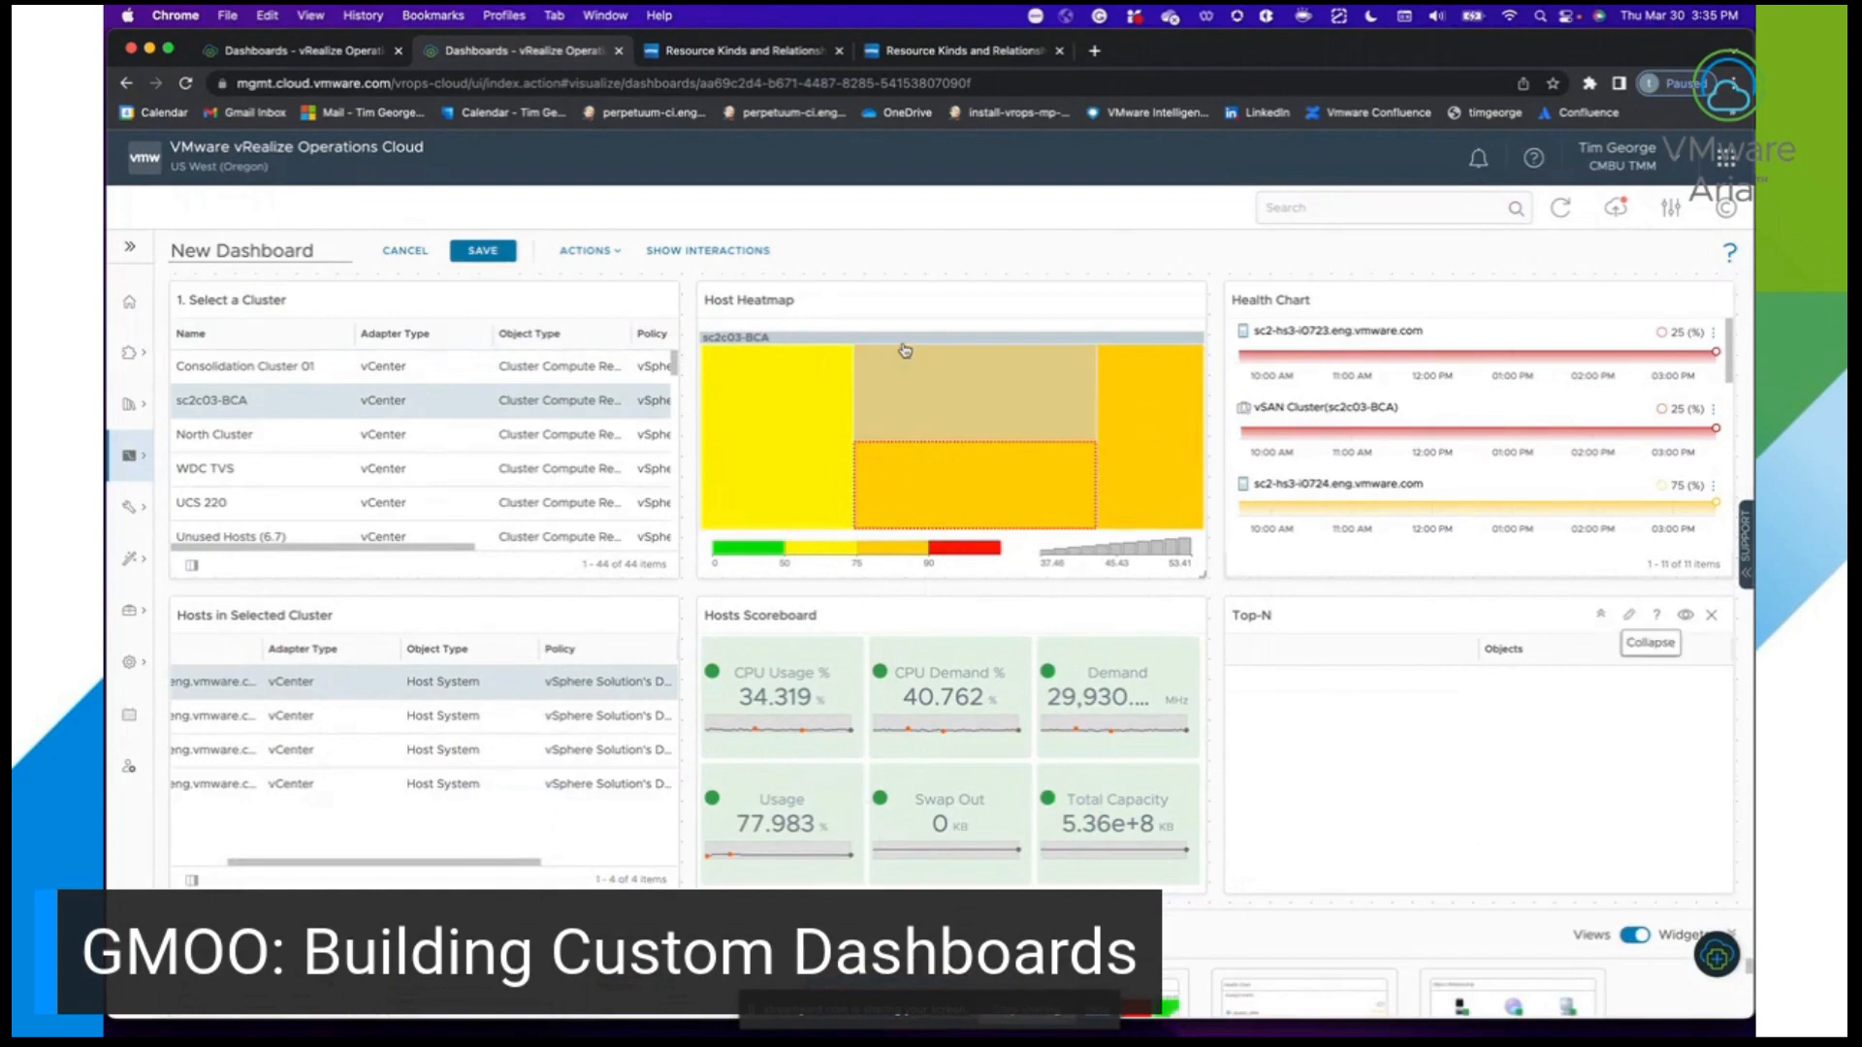
click(714, 254)
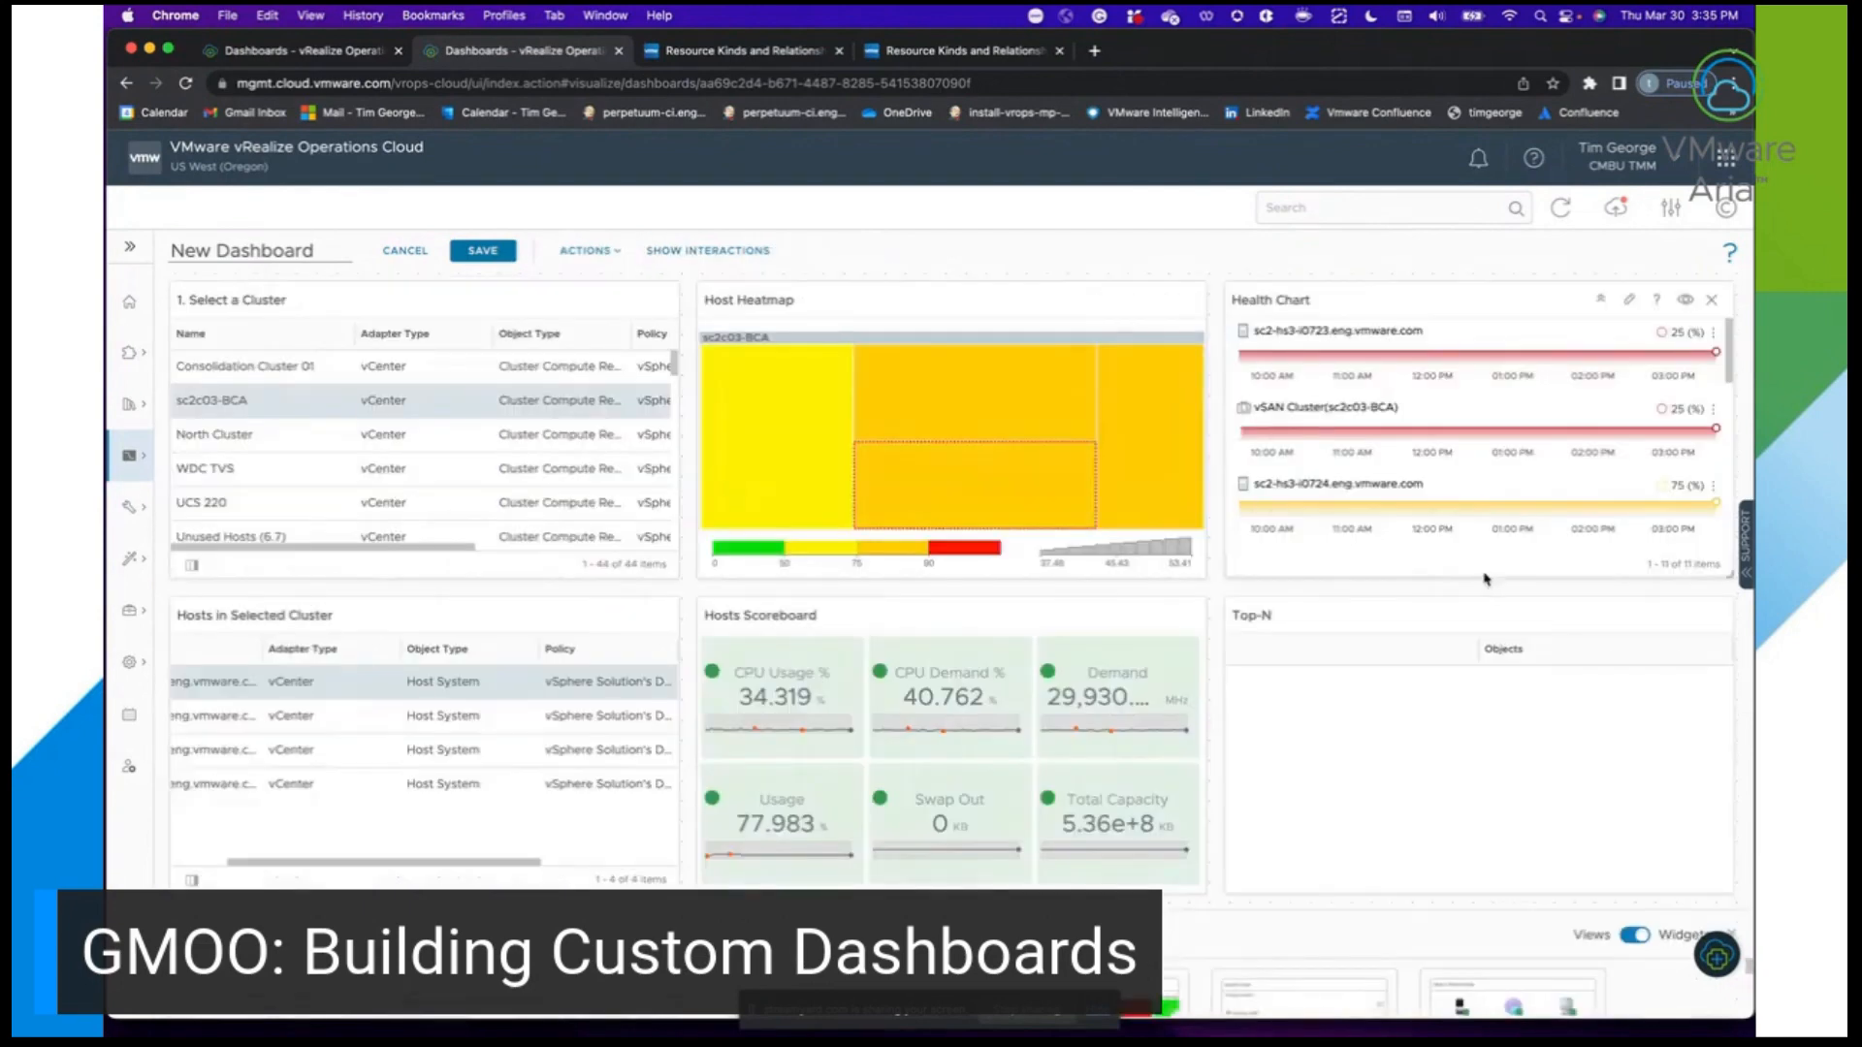
Edit the Top-N widget and set its bars count to 10 and round decimals to 2.
click(1630, 619)
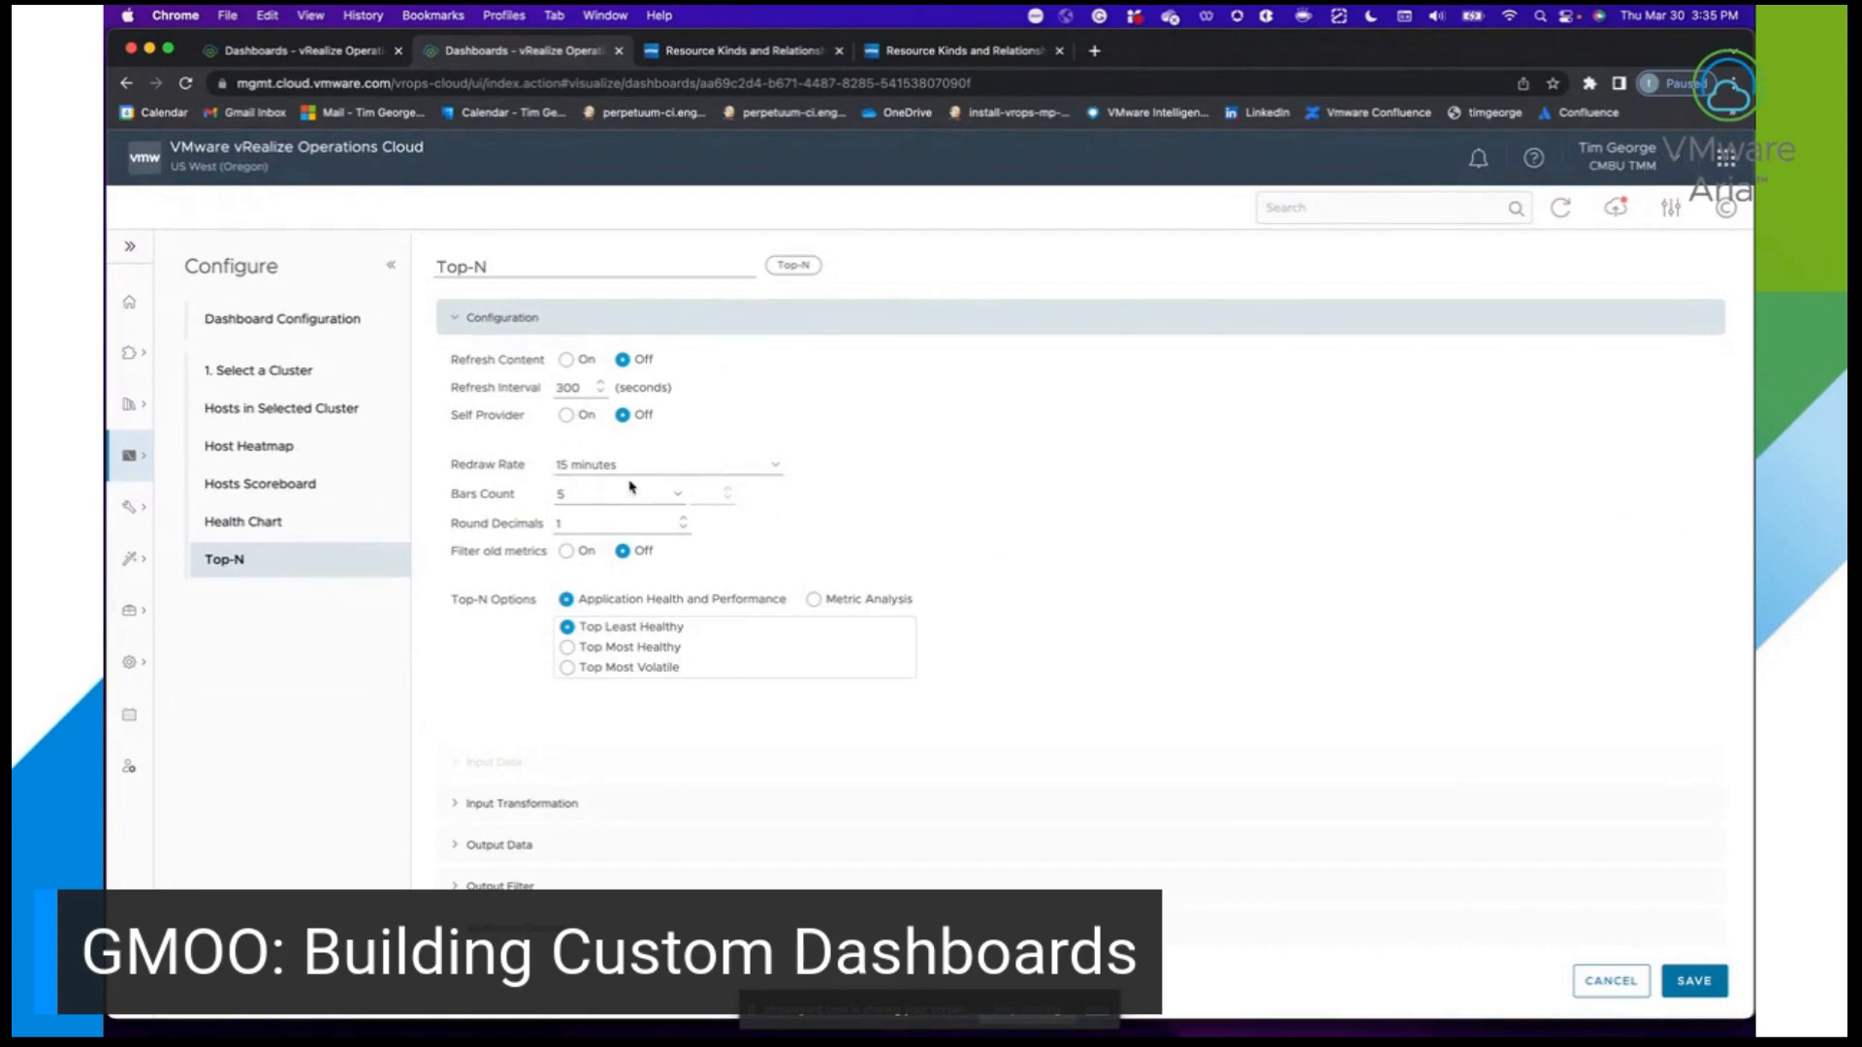
click(678, 496)
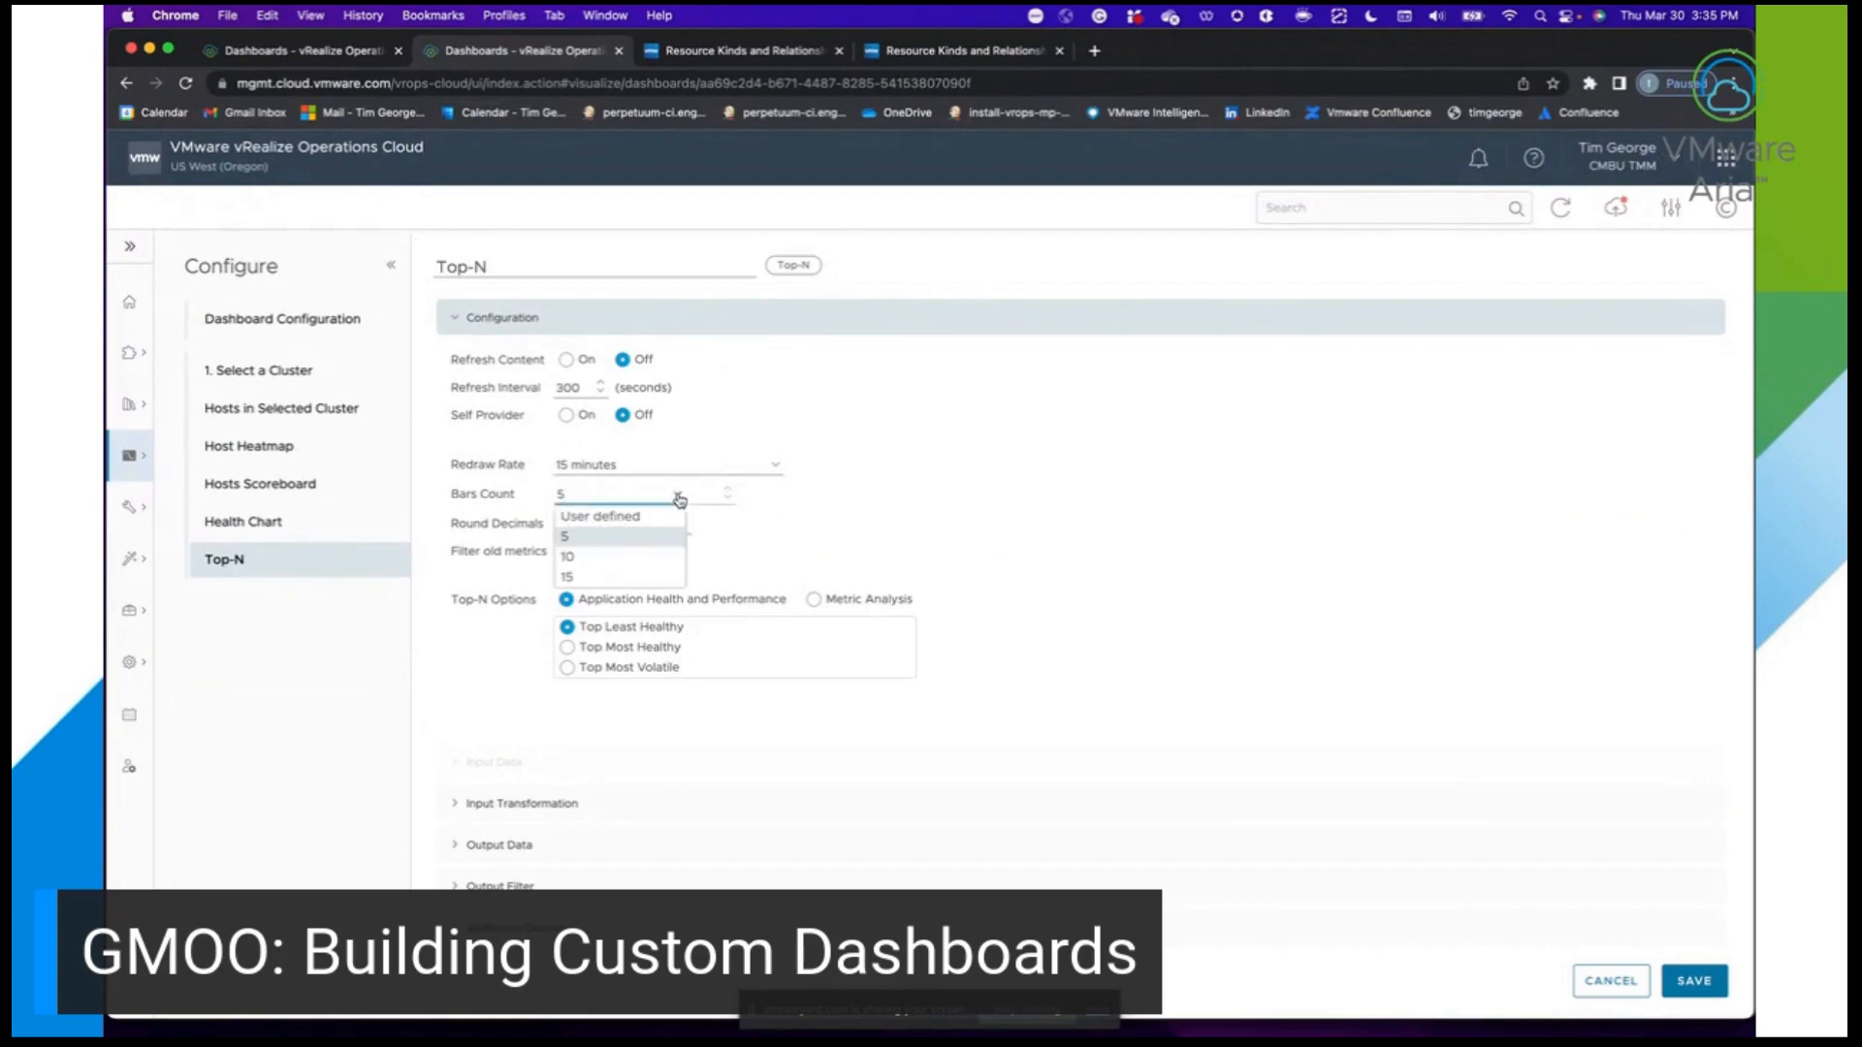
click(621, 559)
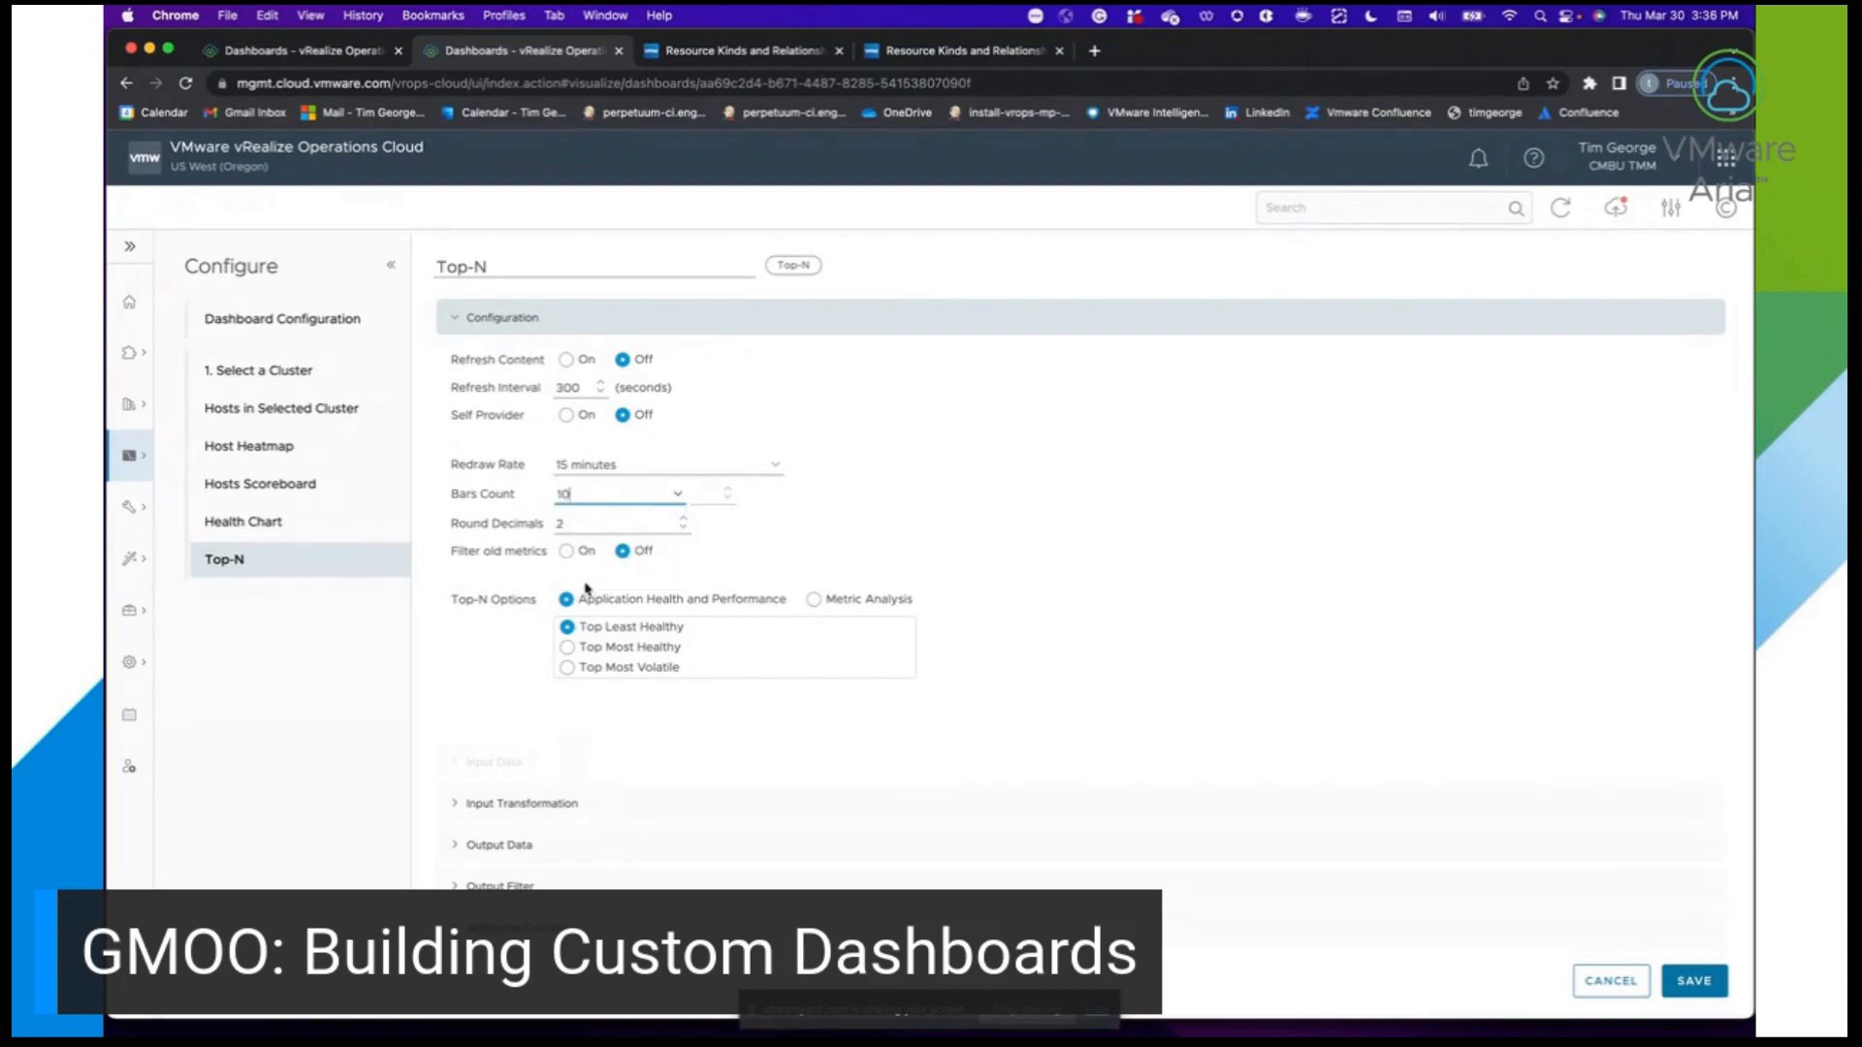
Try the Application Health and Performance choices, and set the Top-N options to Metric Analysis with Top Highest Utilization.
click(595, 649)
click(582, 628)
click(568, 669)
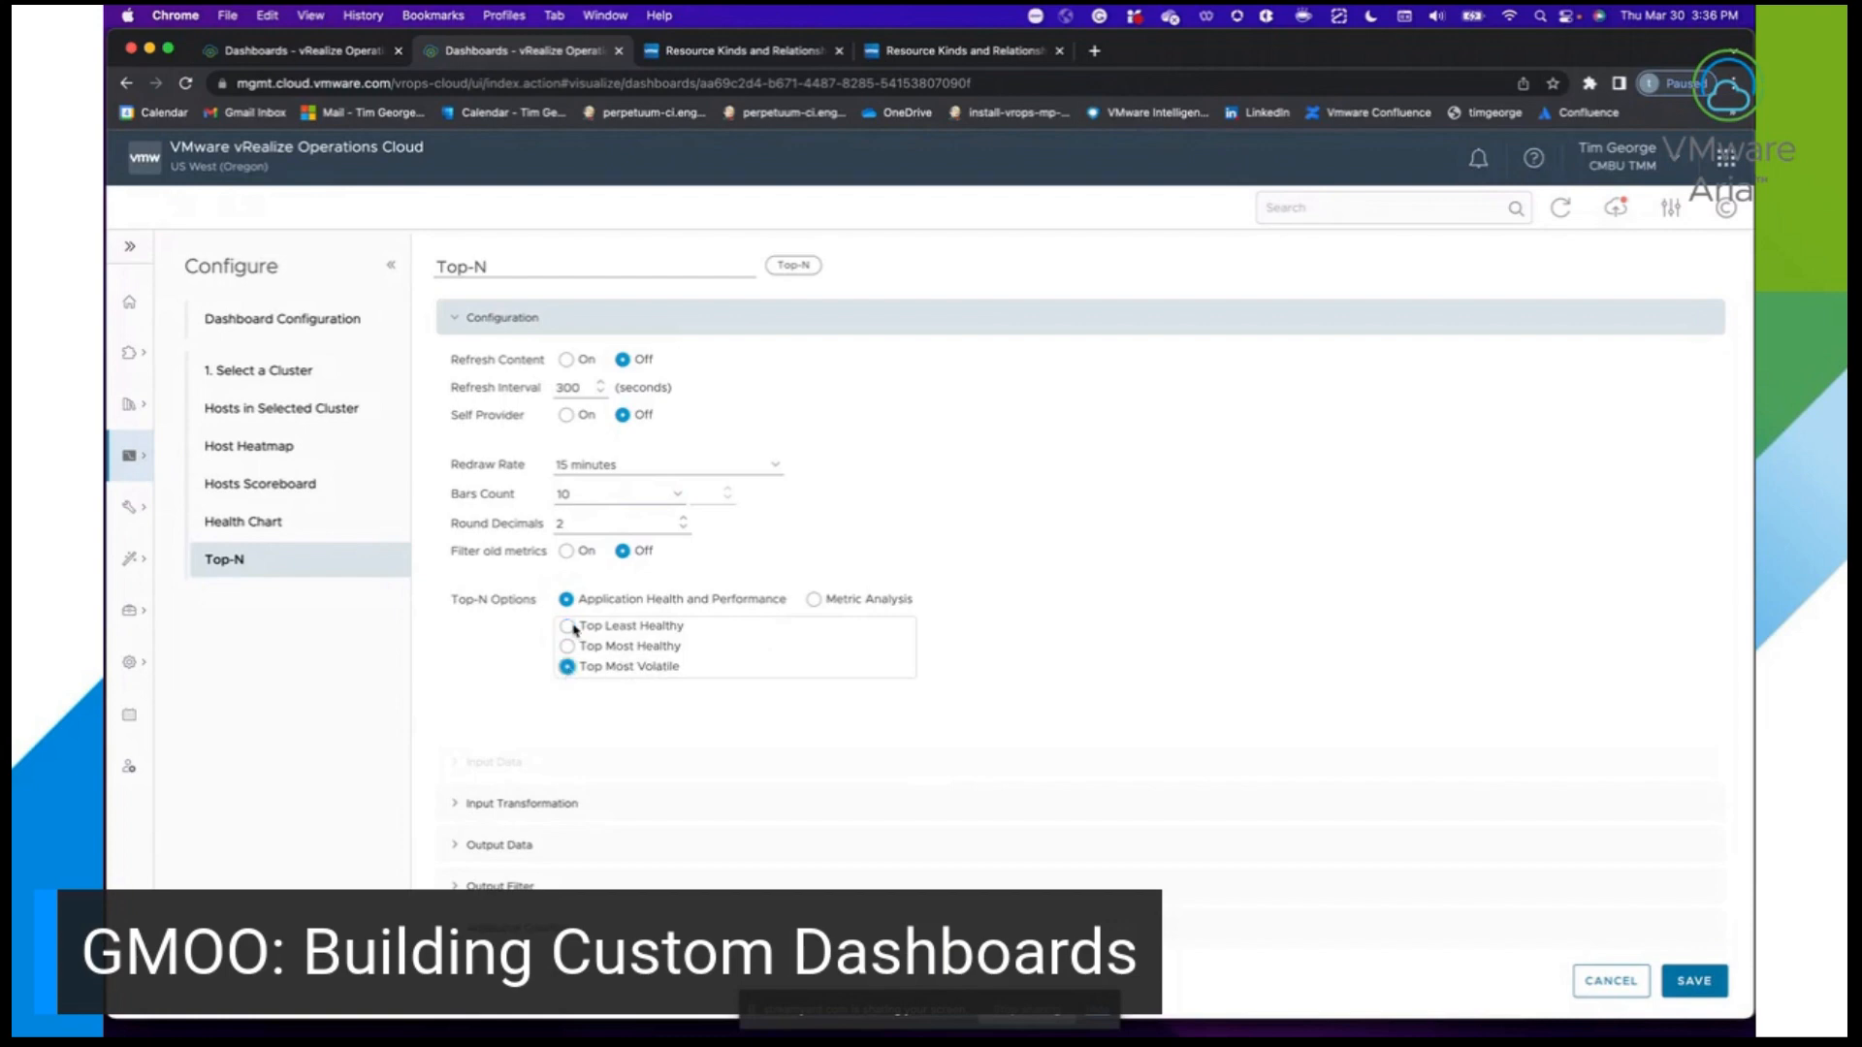
click(571, 629)
click(814, 600)
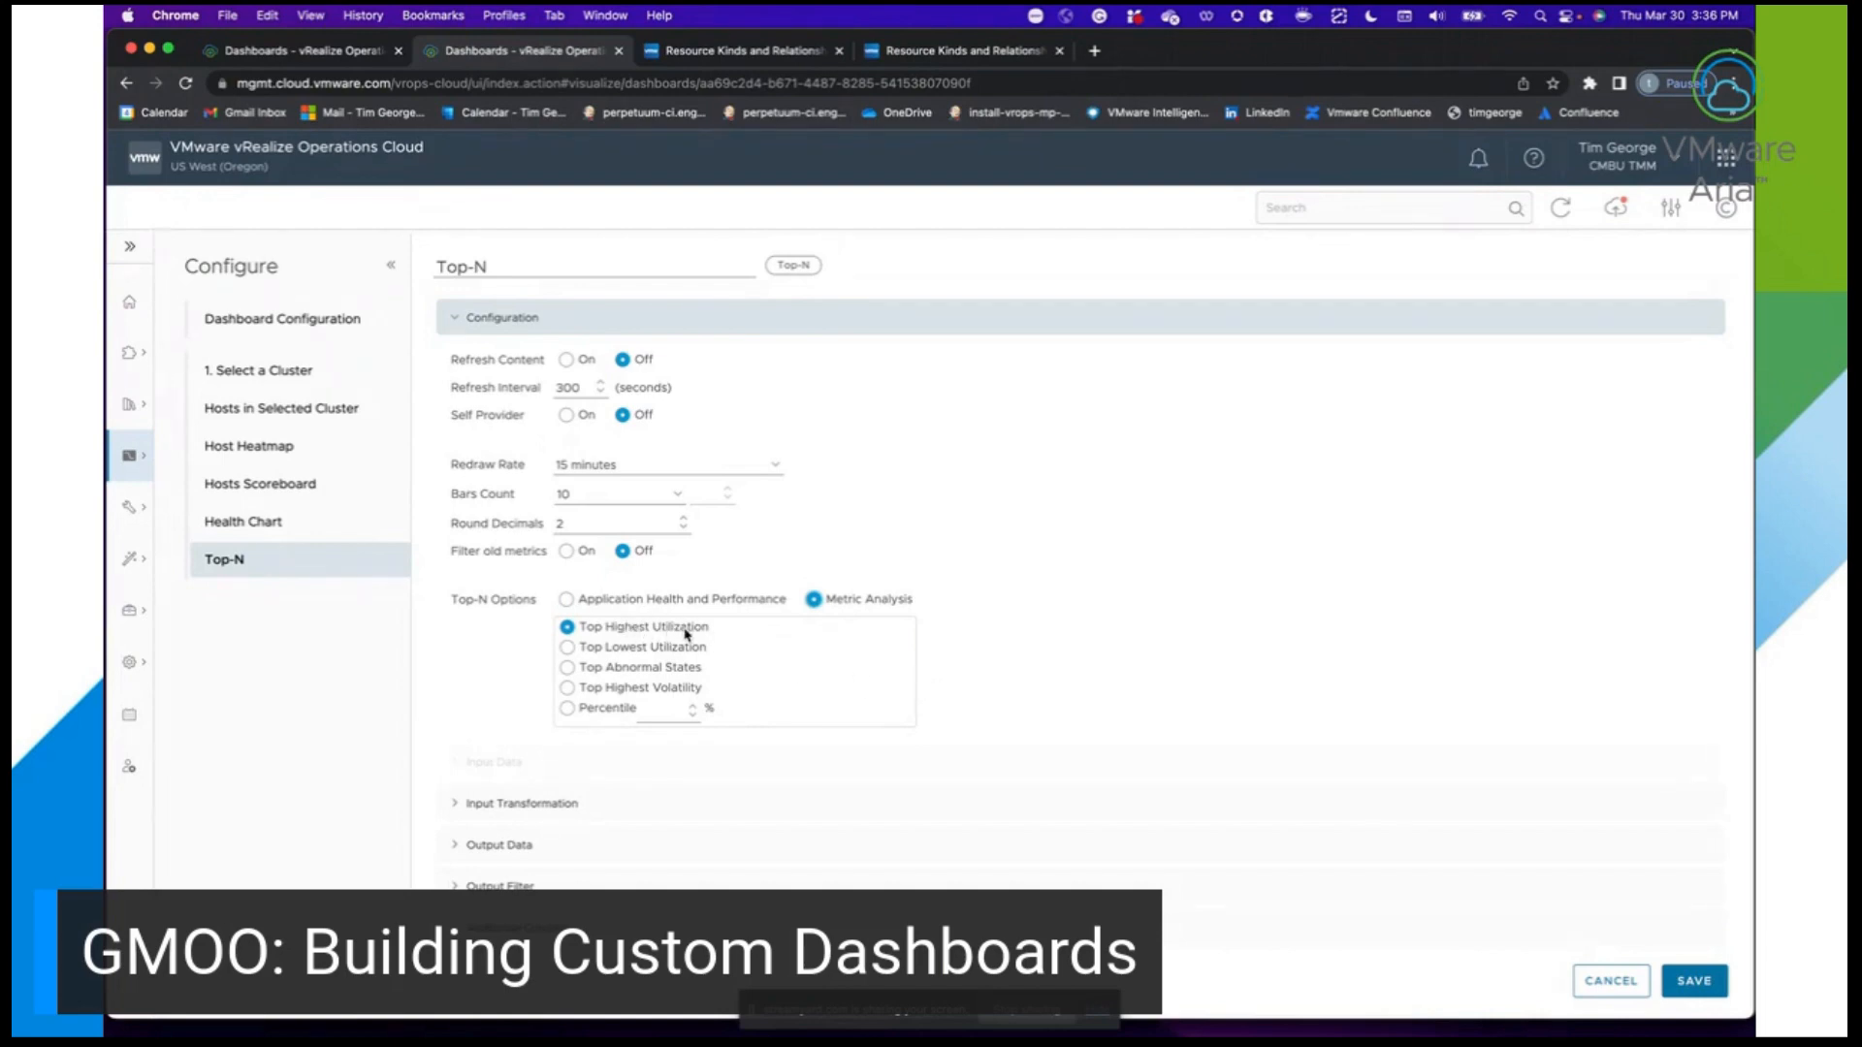
Exclude Self from the relationships in the Top-N widget's input transformation.
click(549, 804)
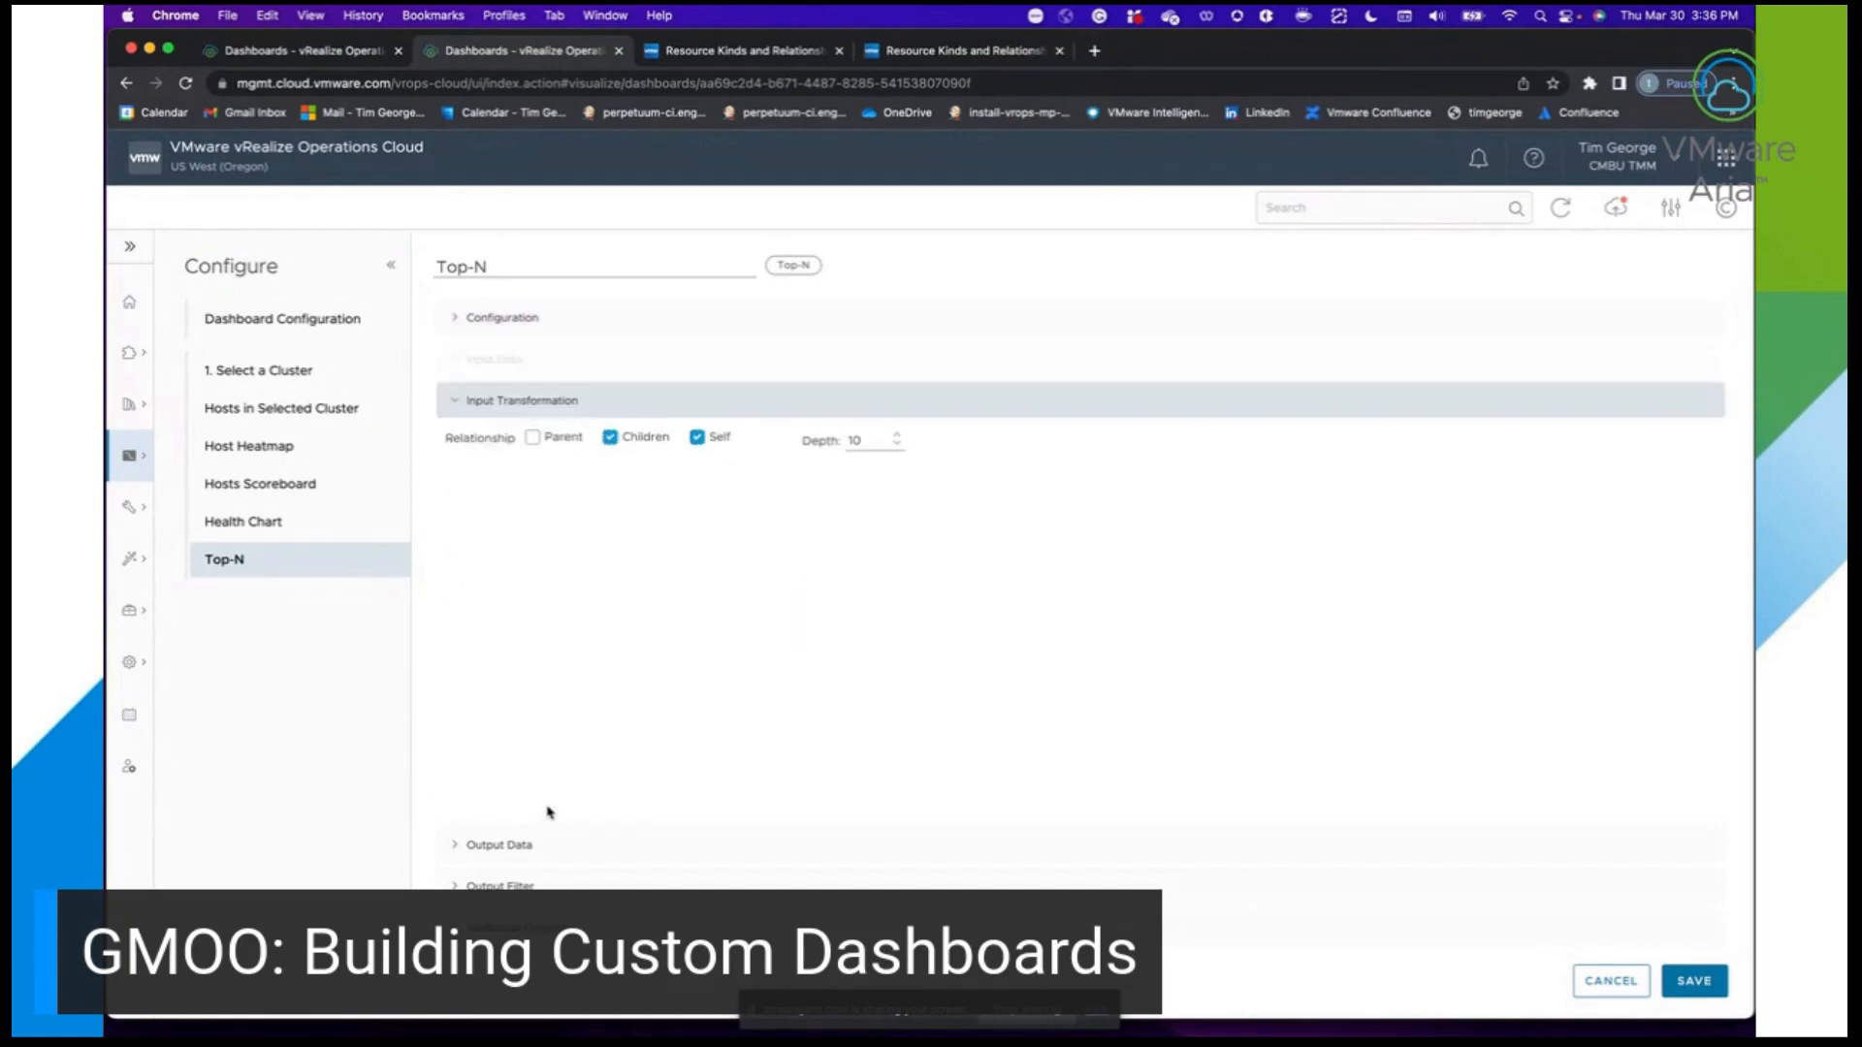
click(698, 438)
Add the vCenter adapter's Virtual Machine object type to the Top-N widget's output data.
click(529, 849)
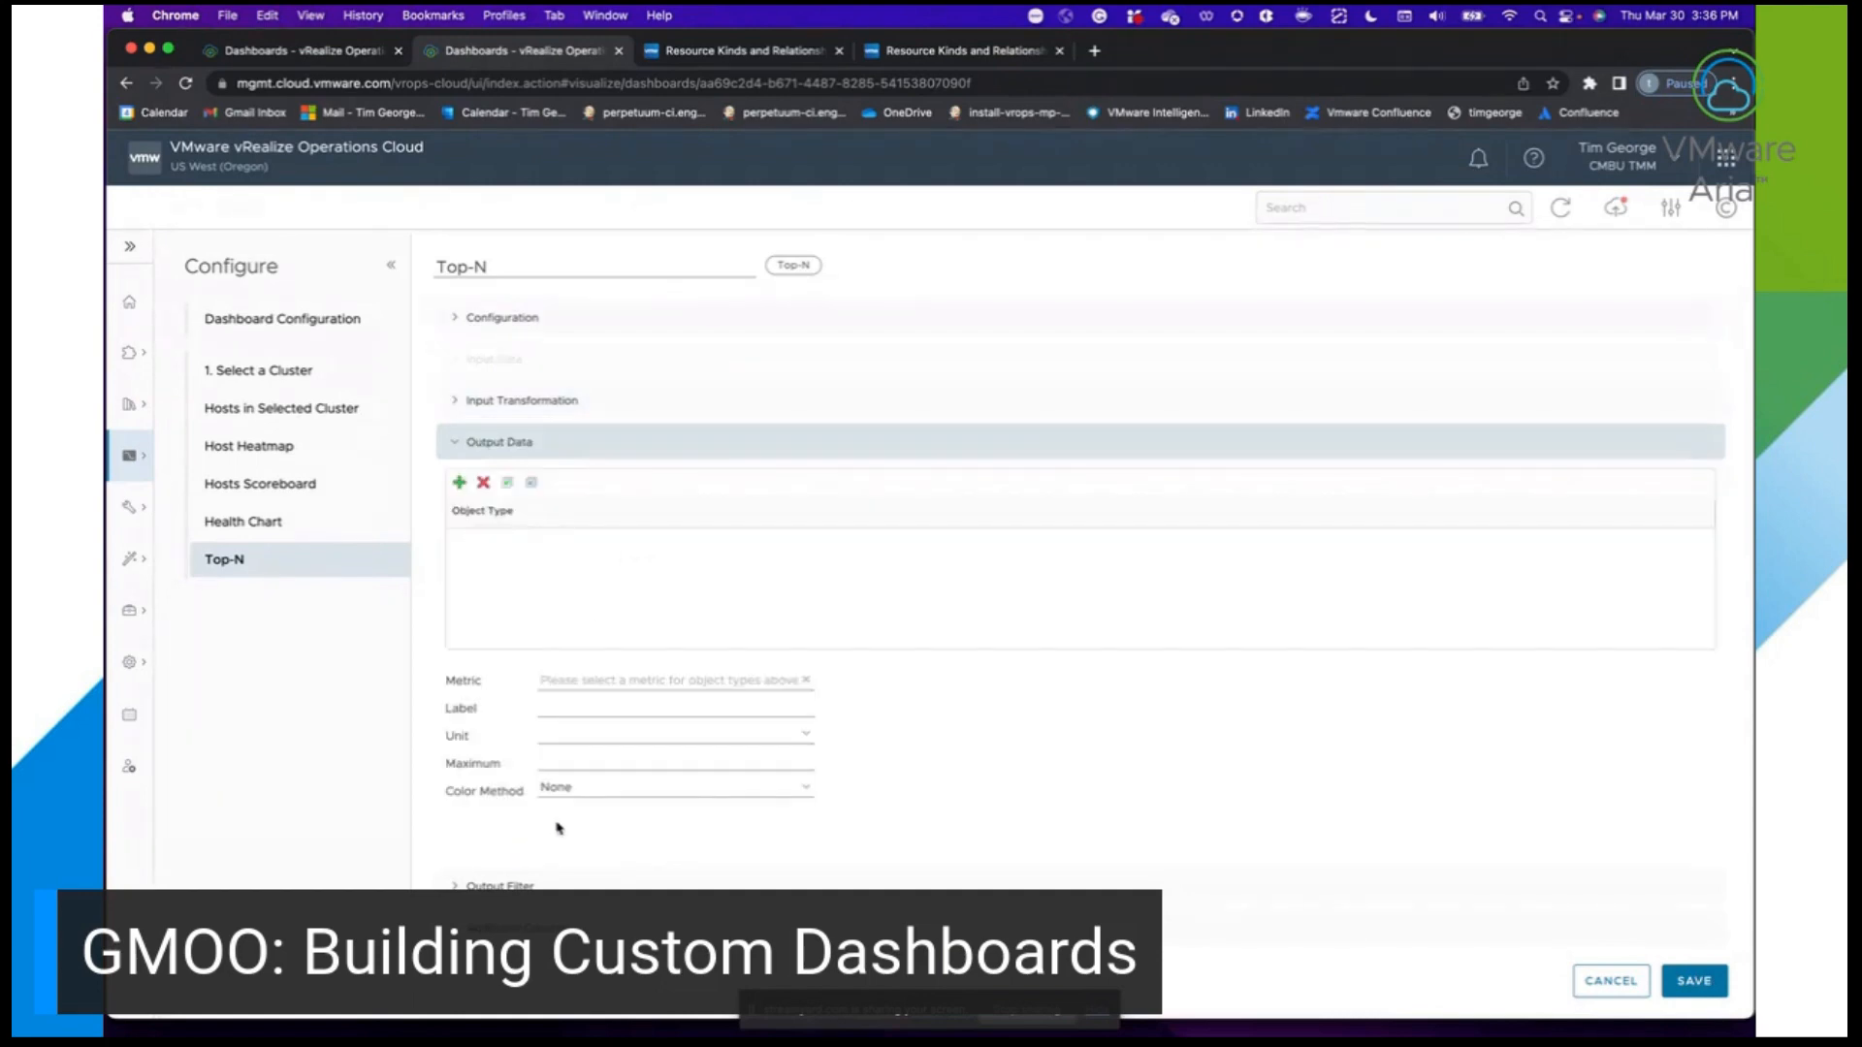
click(460, 485)
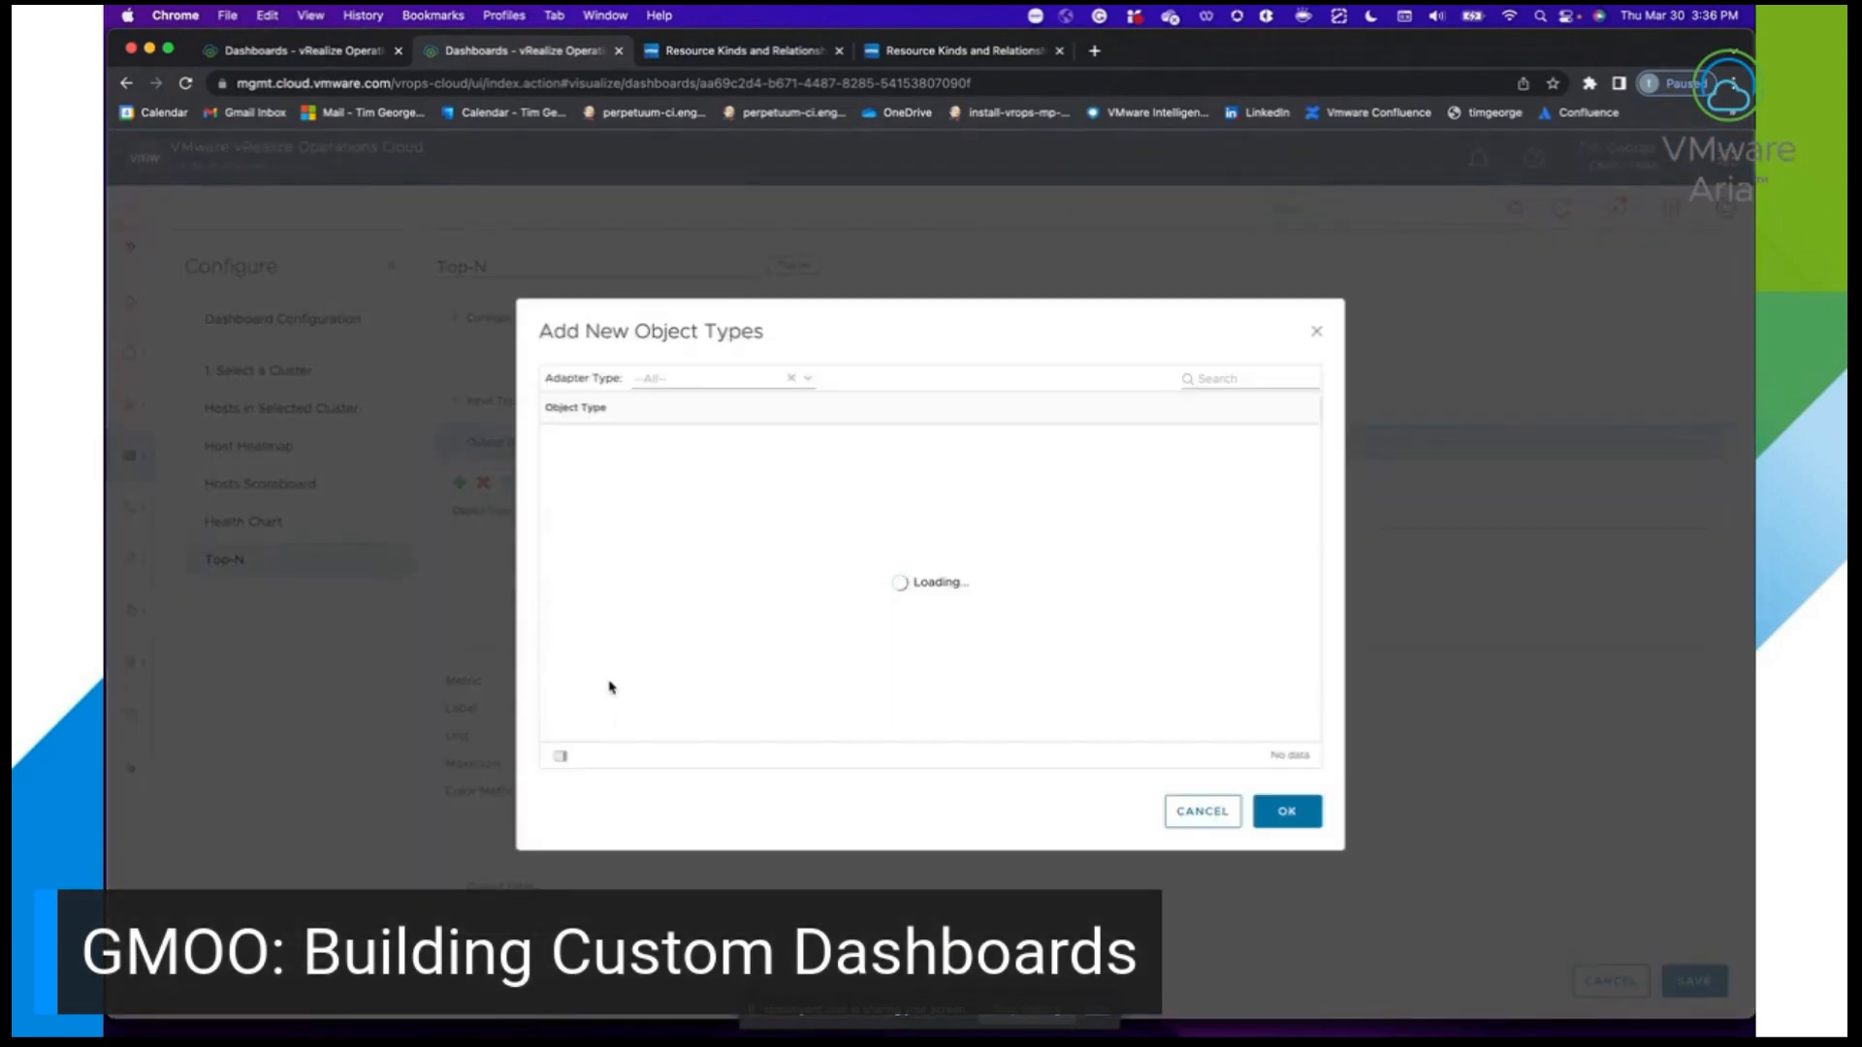
click(667, 379)
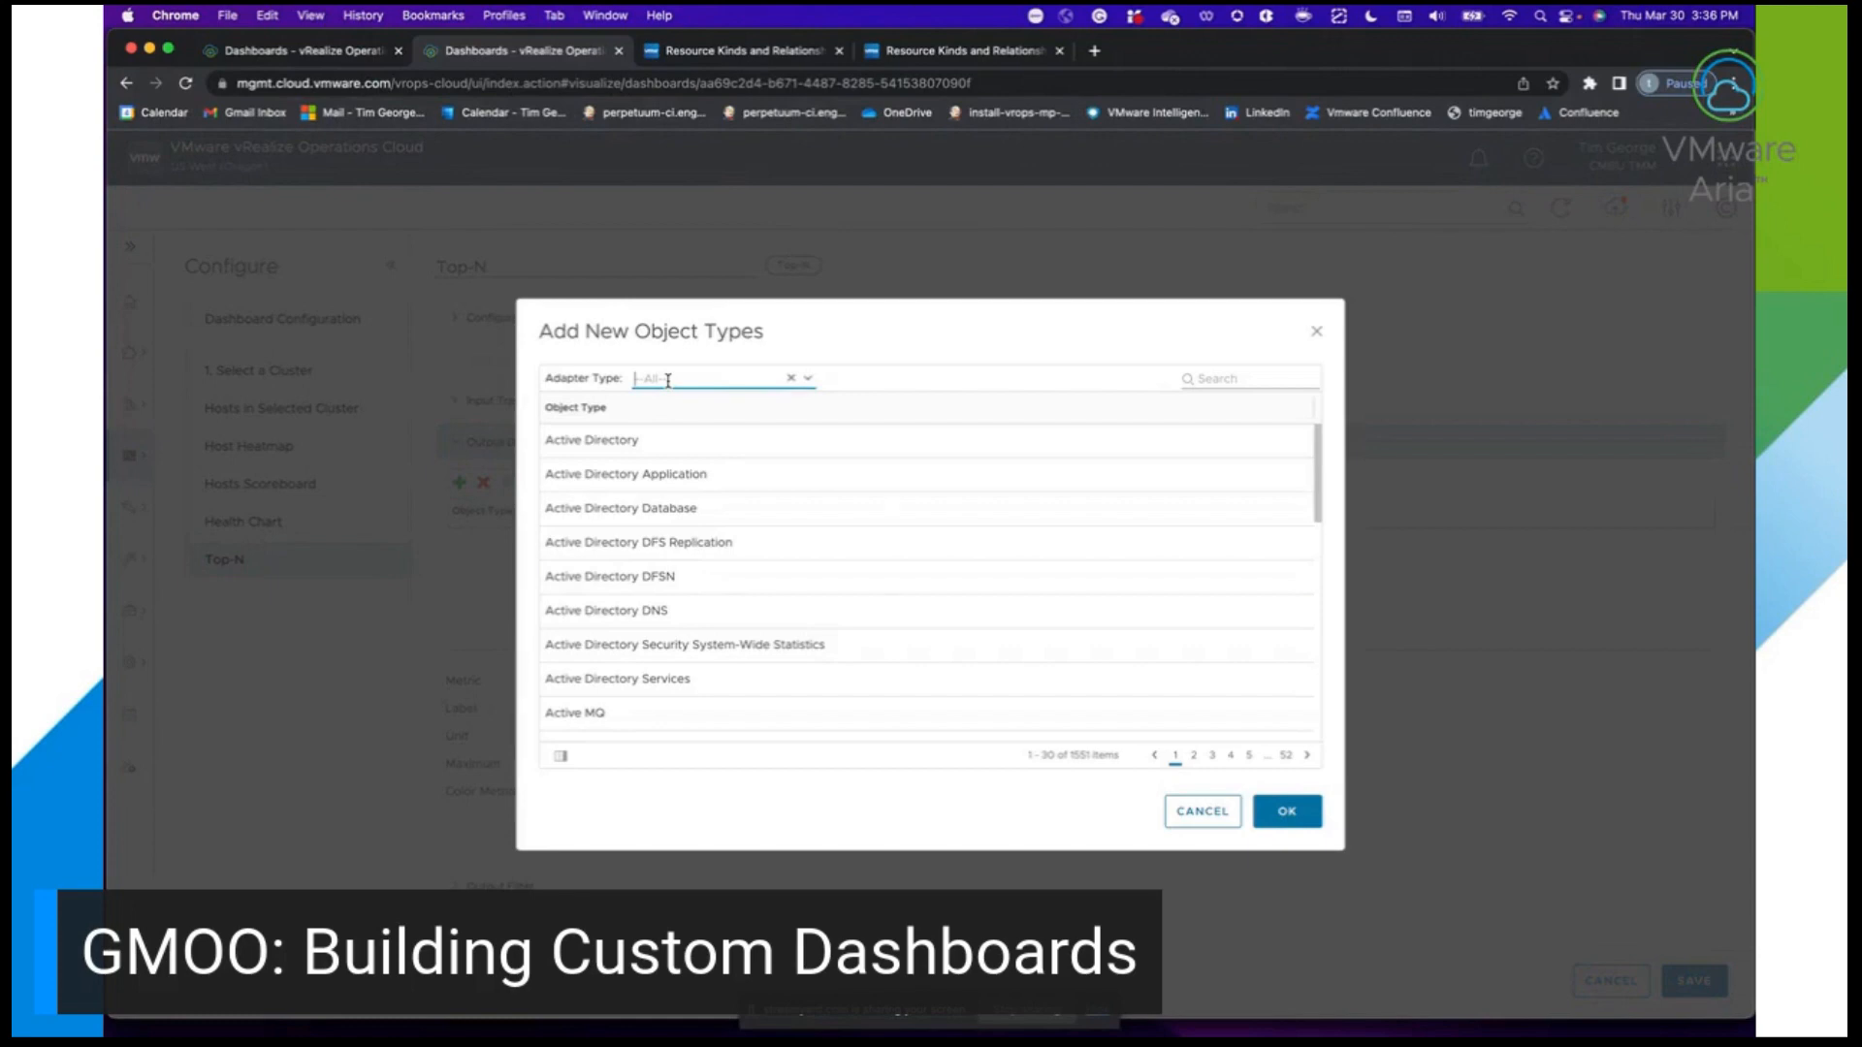
text(vcen)
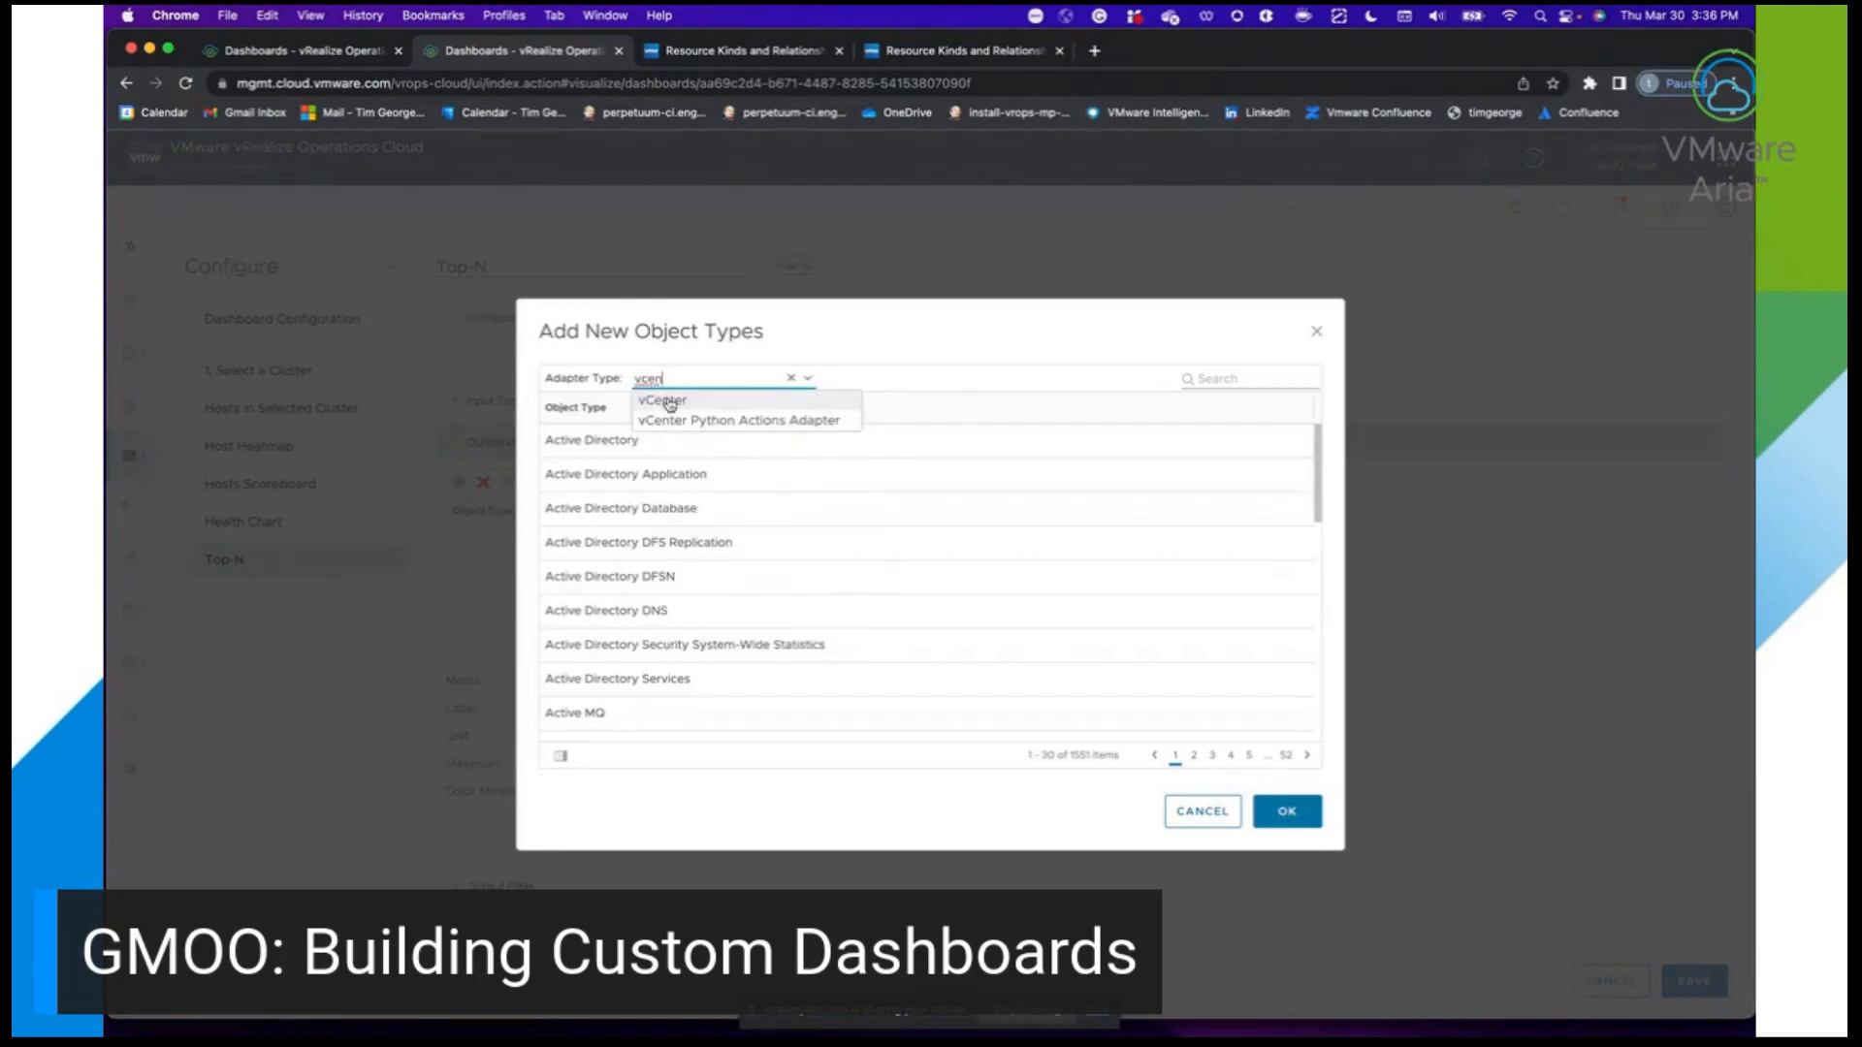
click(669, 400)
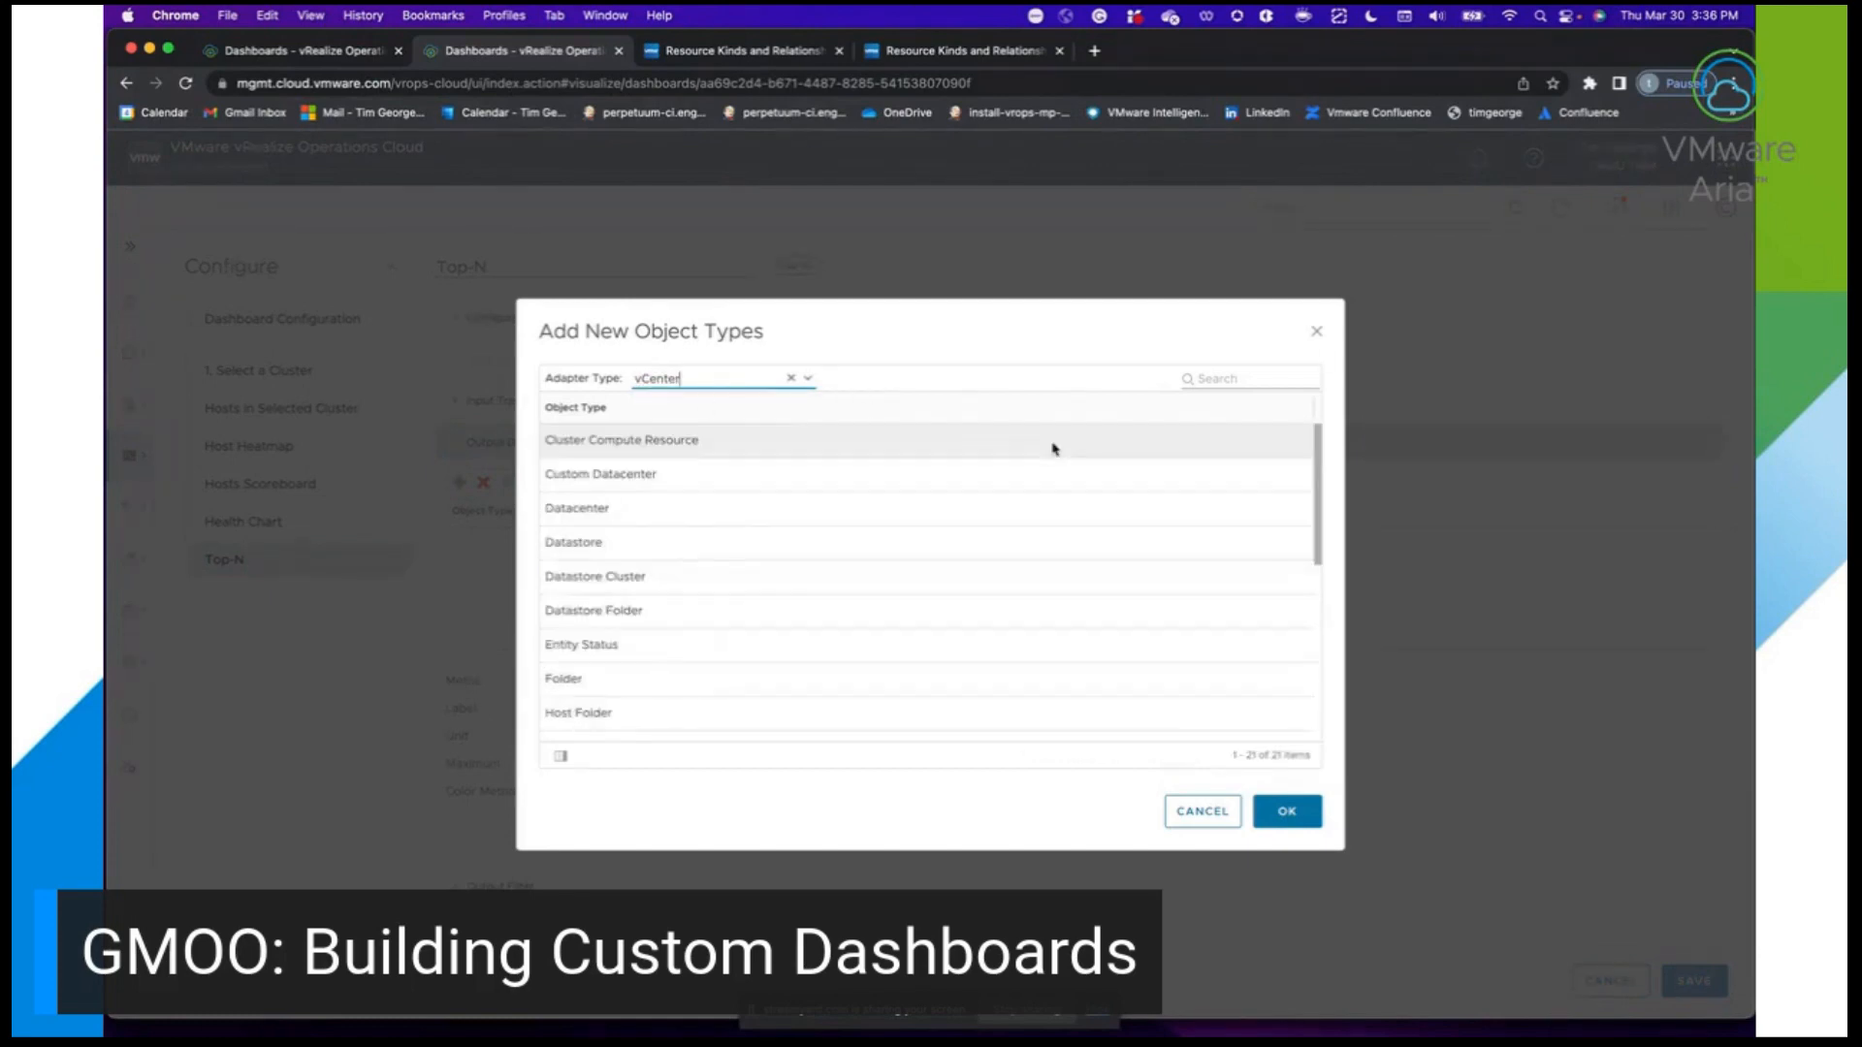
click(1217, 379)
text(v)
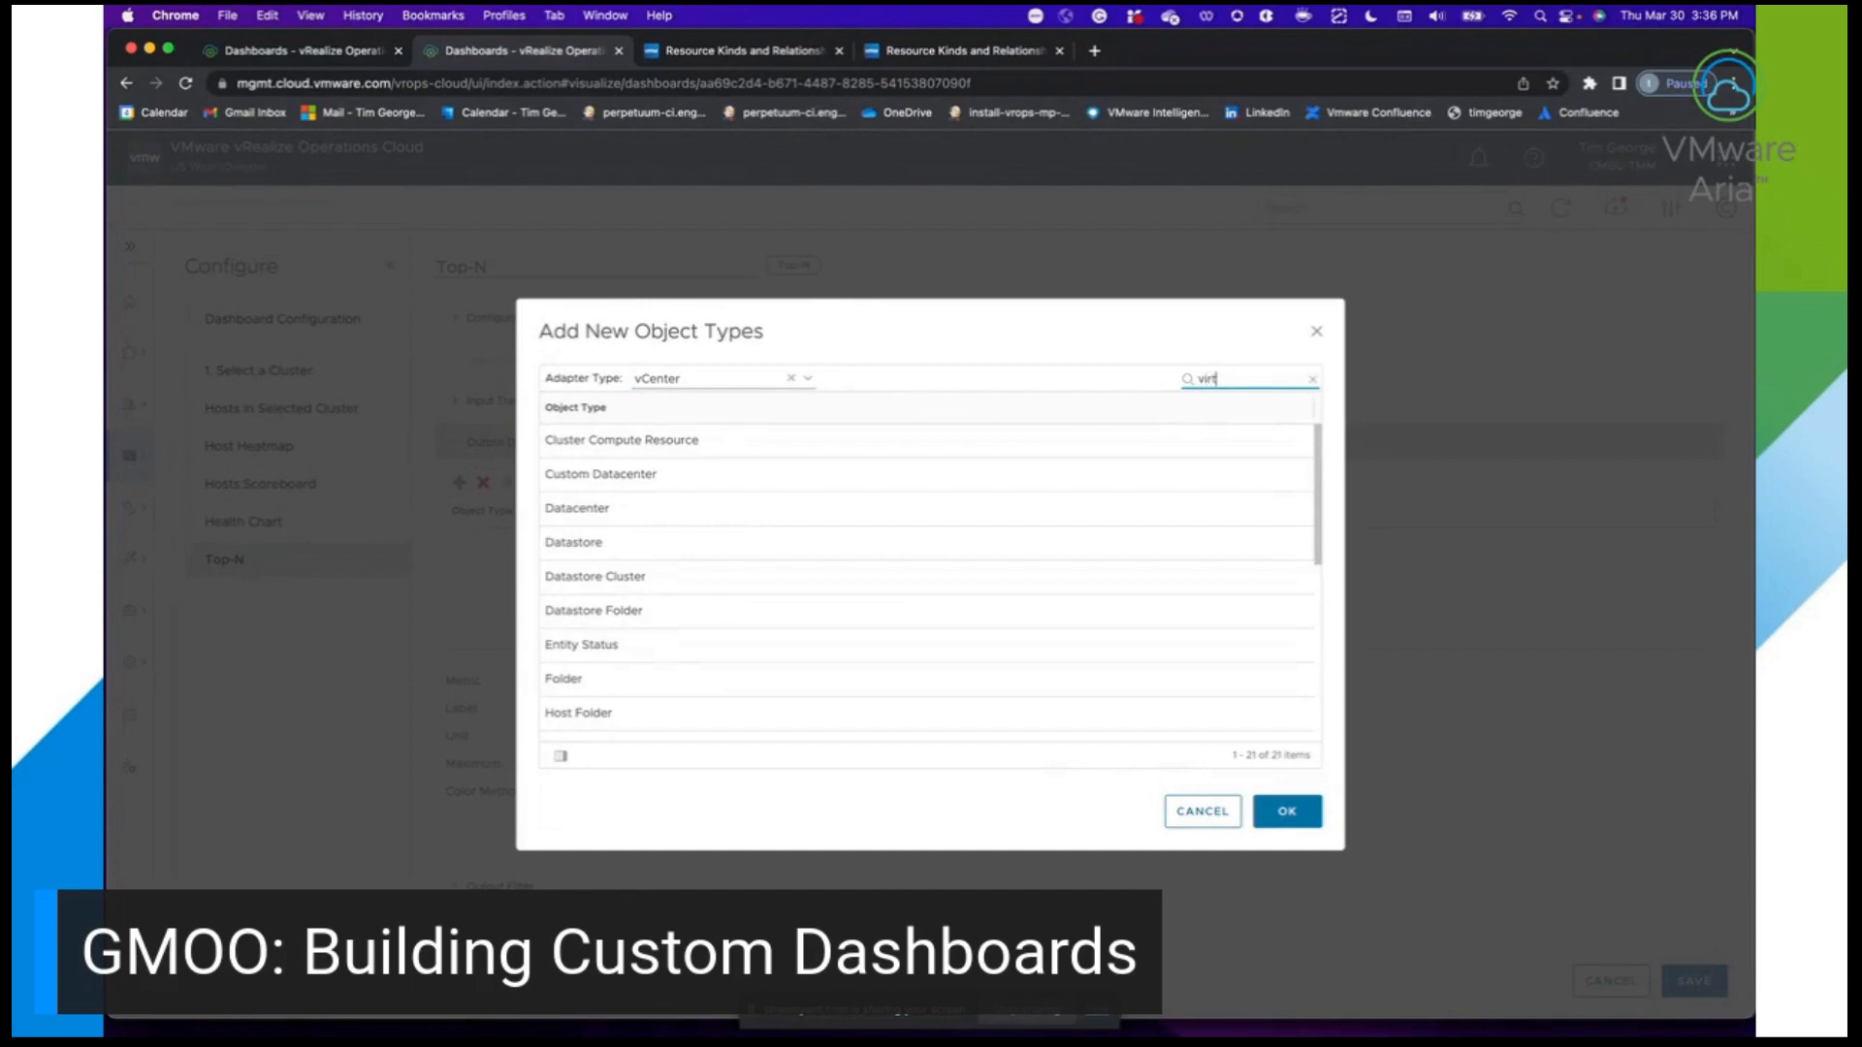
text(irt)
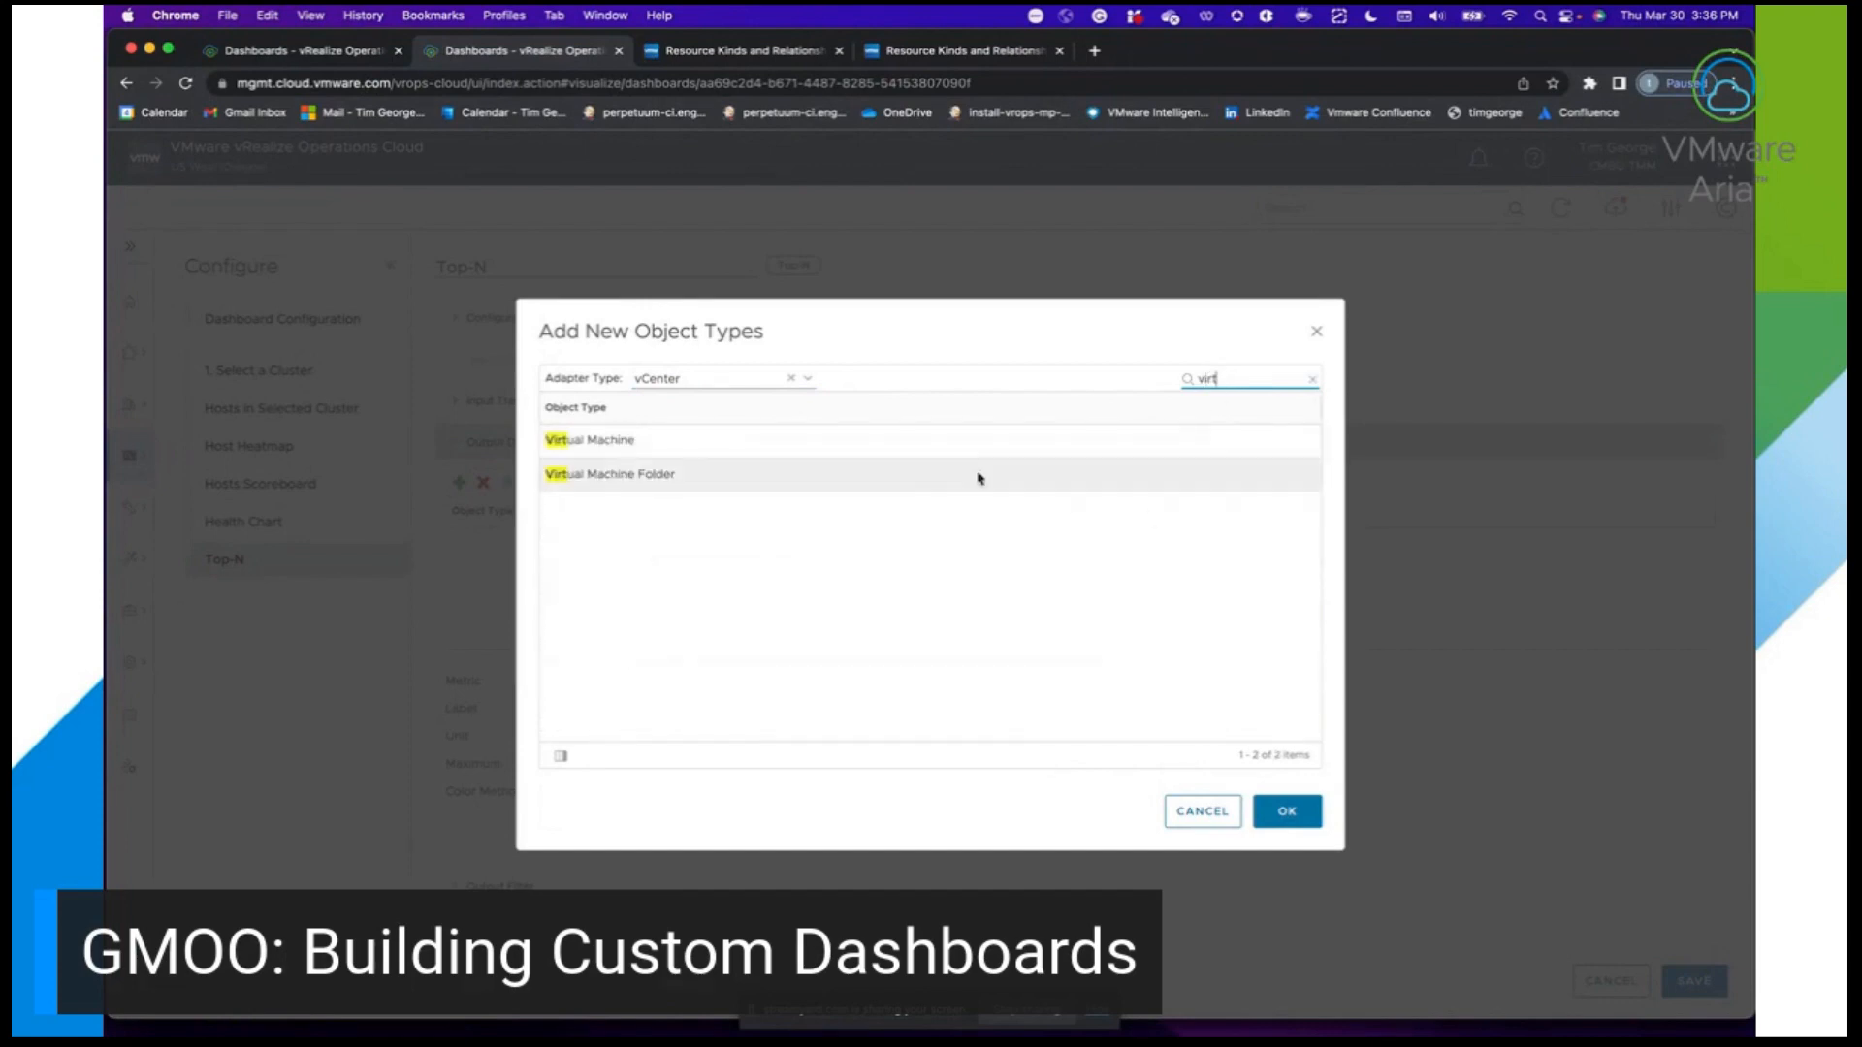
click(923, 449)
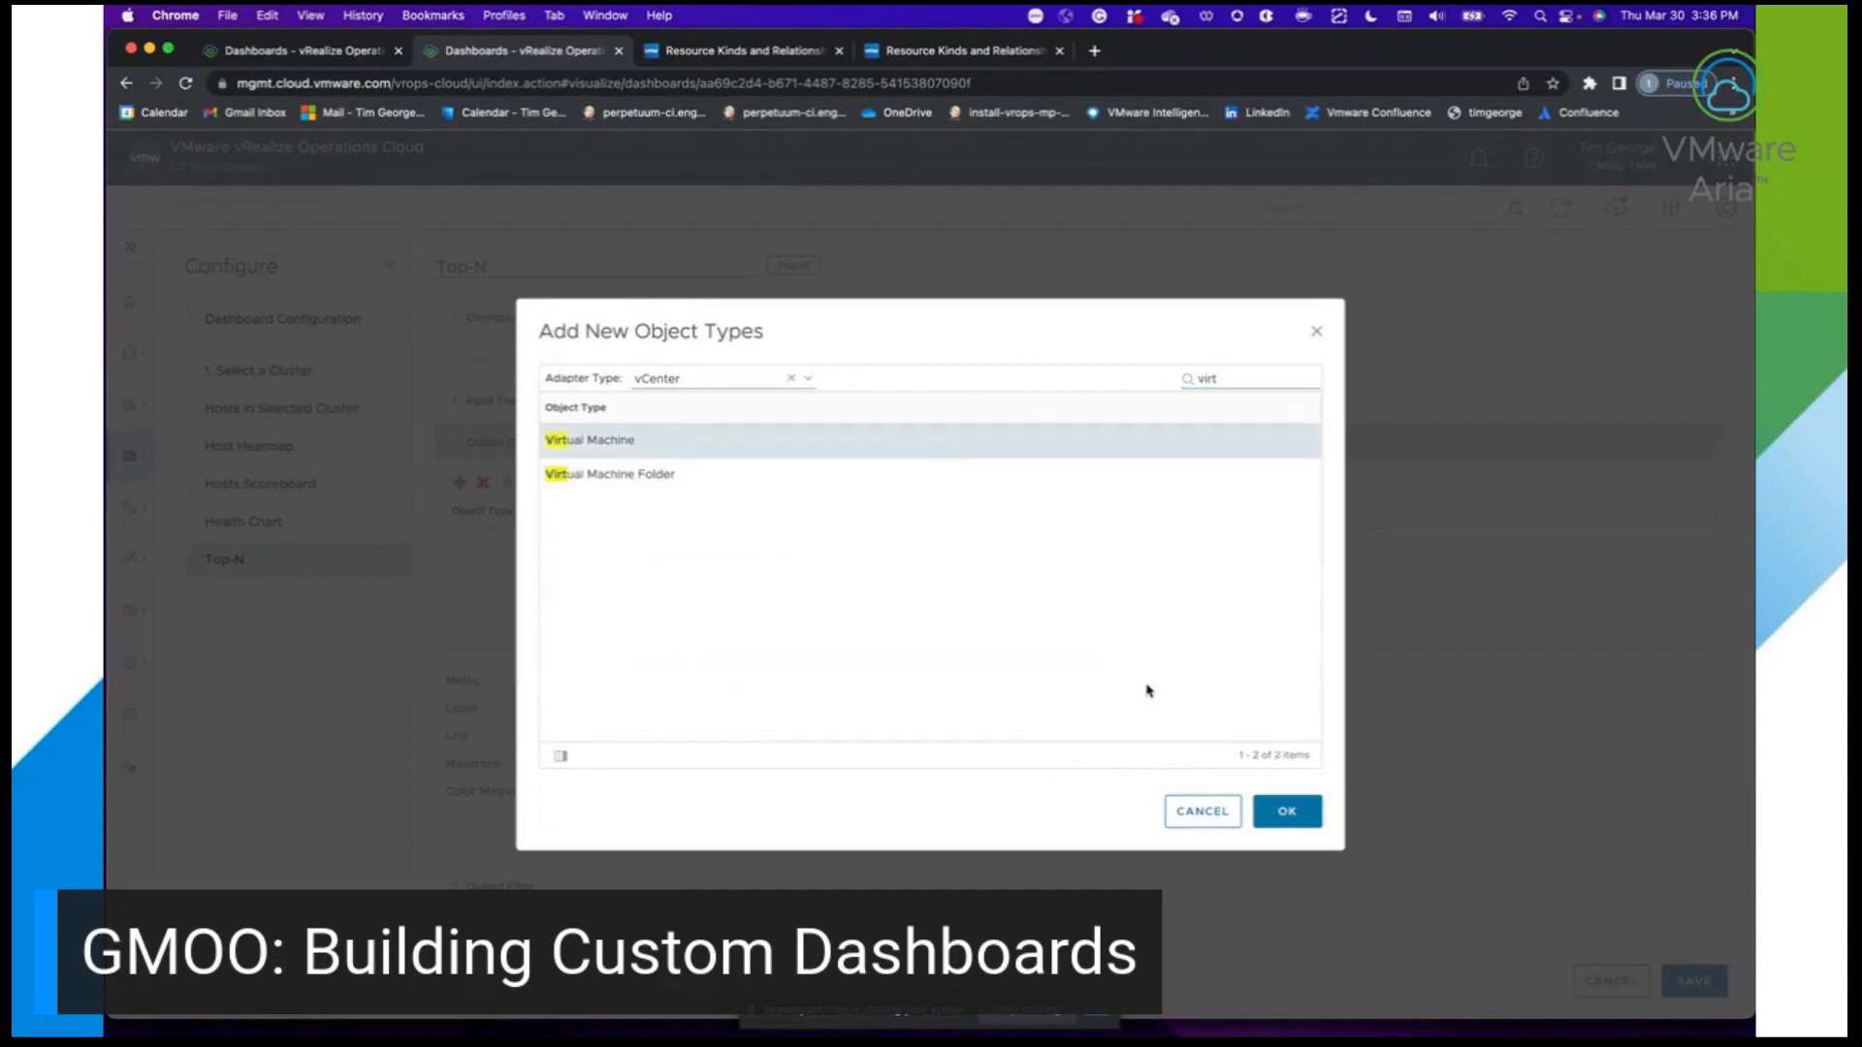
click(1282, 813)
Set the Top-N widget's metric for virtual machines to CPU|Usage (%).
click(677, 679)
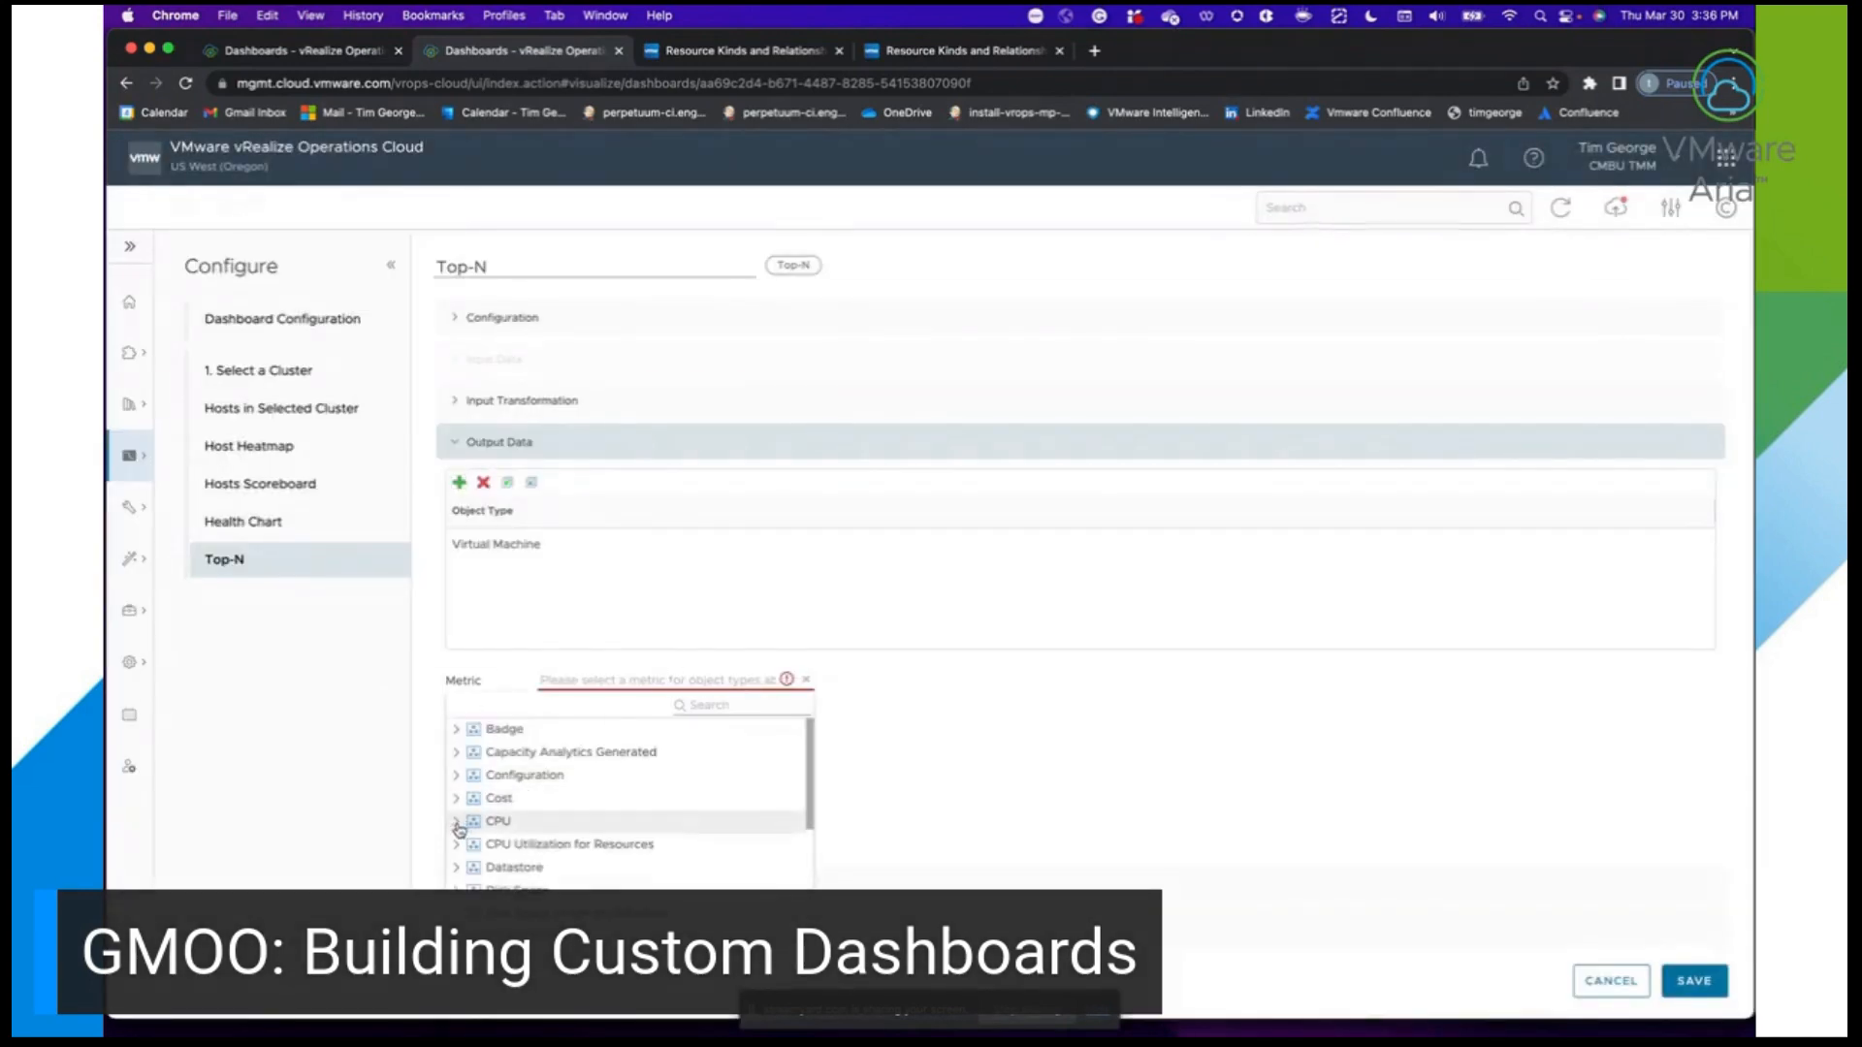
click(457, 820)
scroll(596, 865, down, 3)
scroll(596, 865, down, 3)
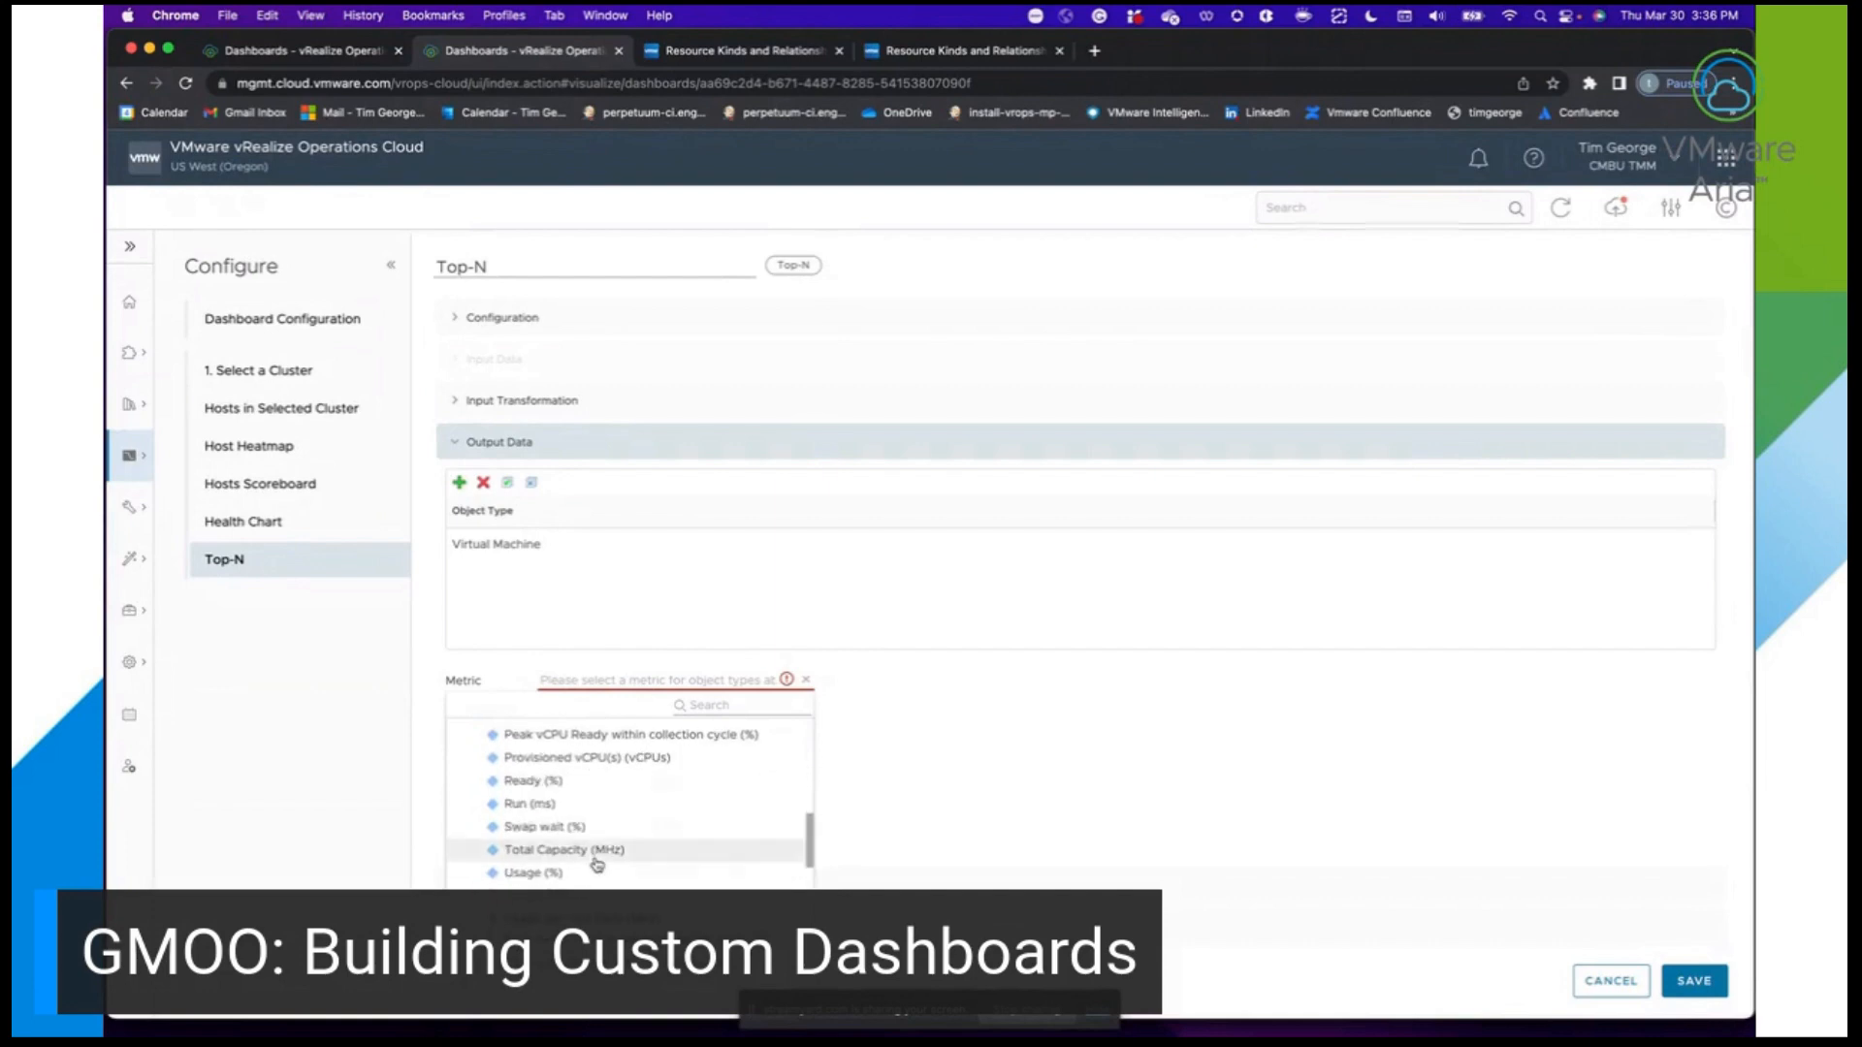
click(528, 855)
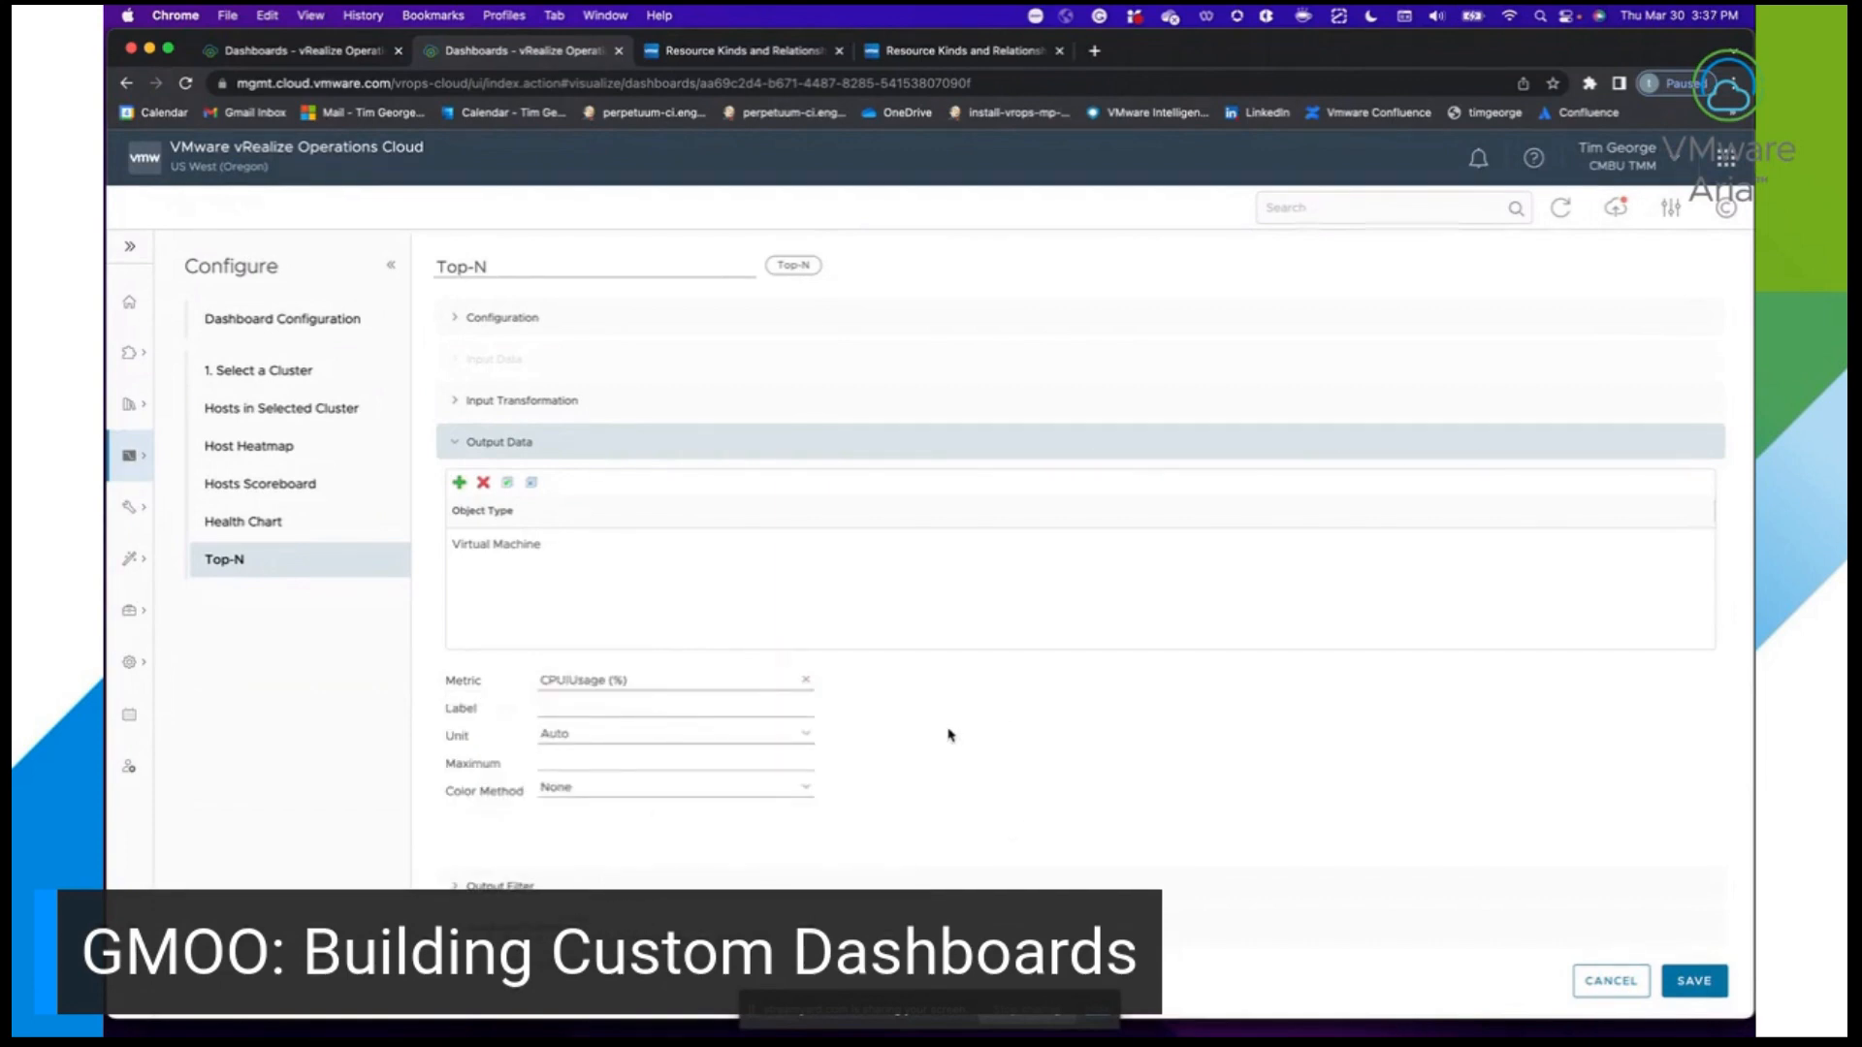
Label the Top-N metric "CPU Usage %" and save the widget configuration.
click(808, 793)
click(806, 792)
click(785, 709)
text(CPU Usage %)
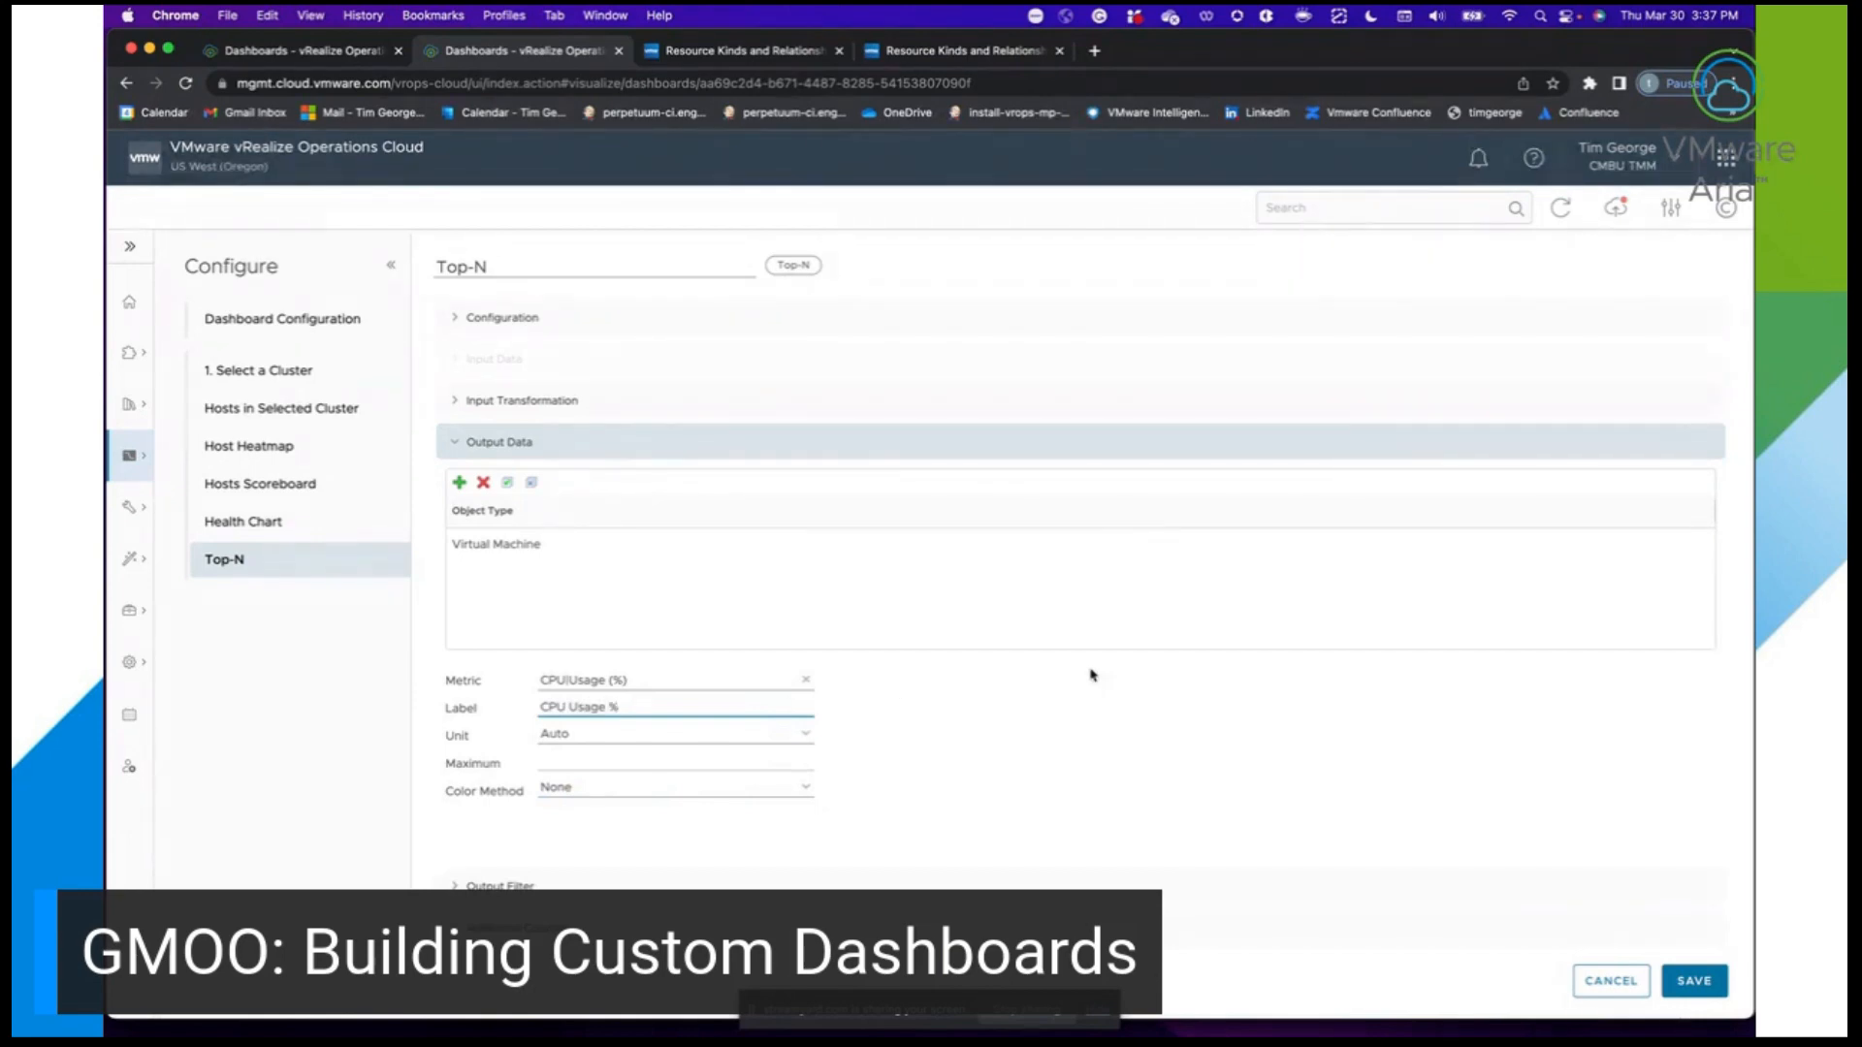
click(1685, 981)
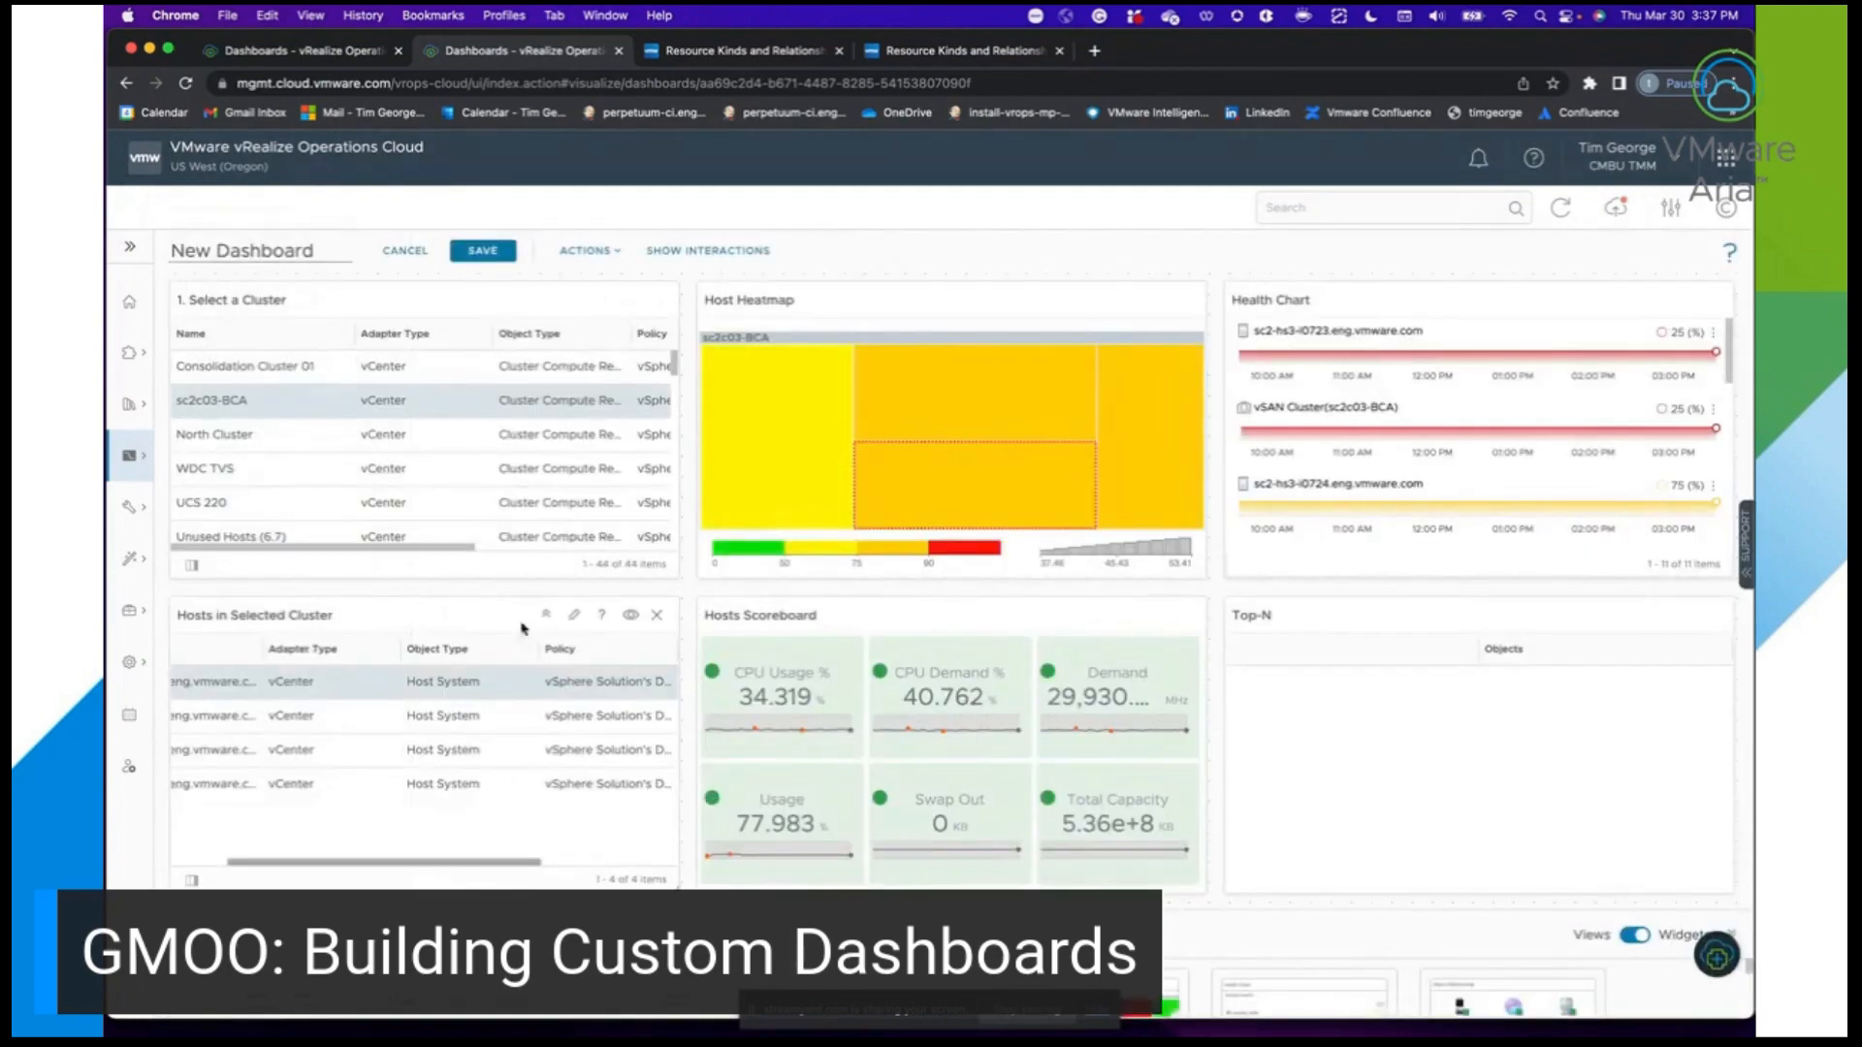
Select North Cluster and its second listed host, and examine the virtual machines ranked in the Top-N widget.
click(532, 432)
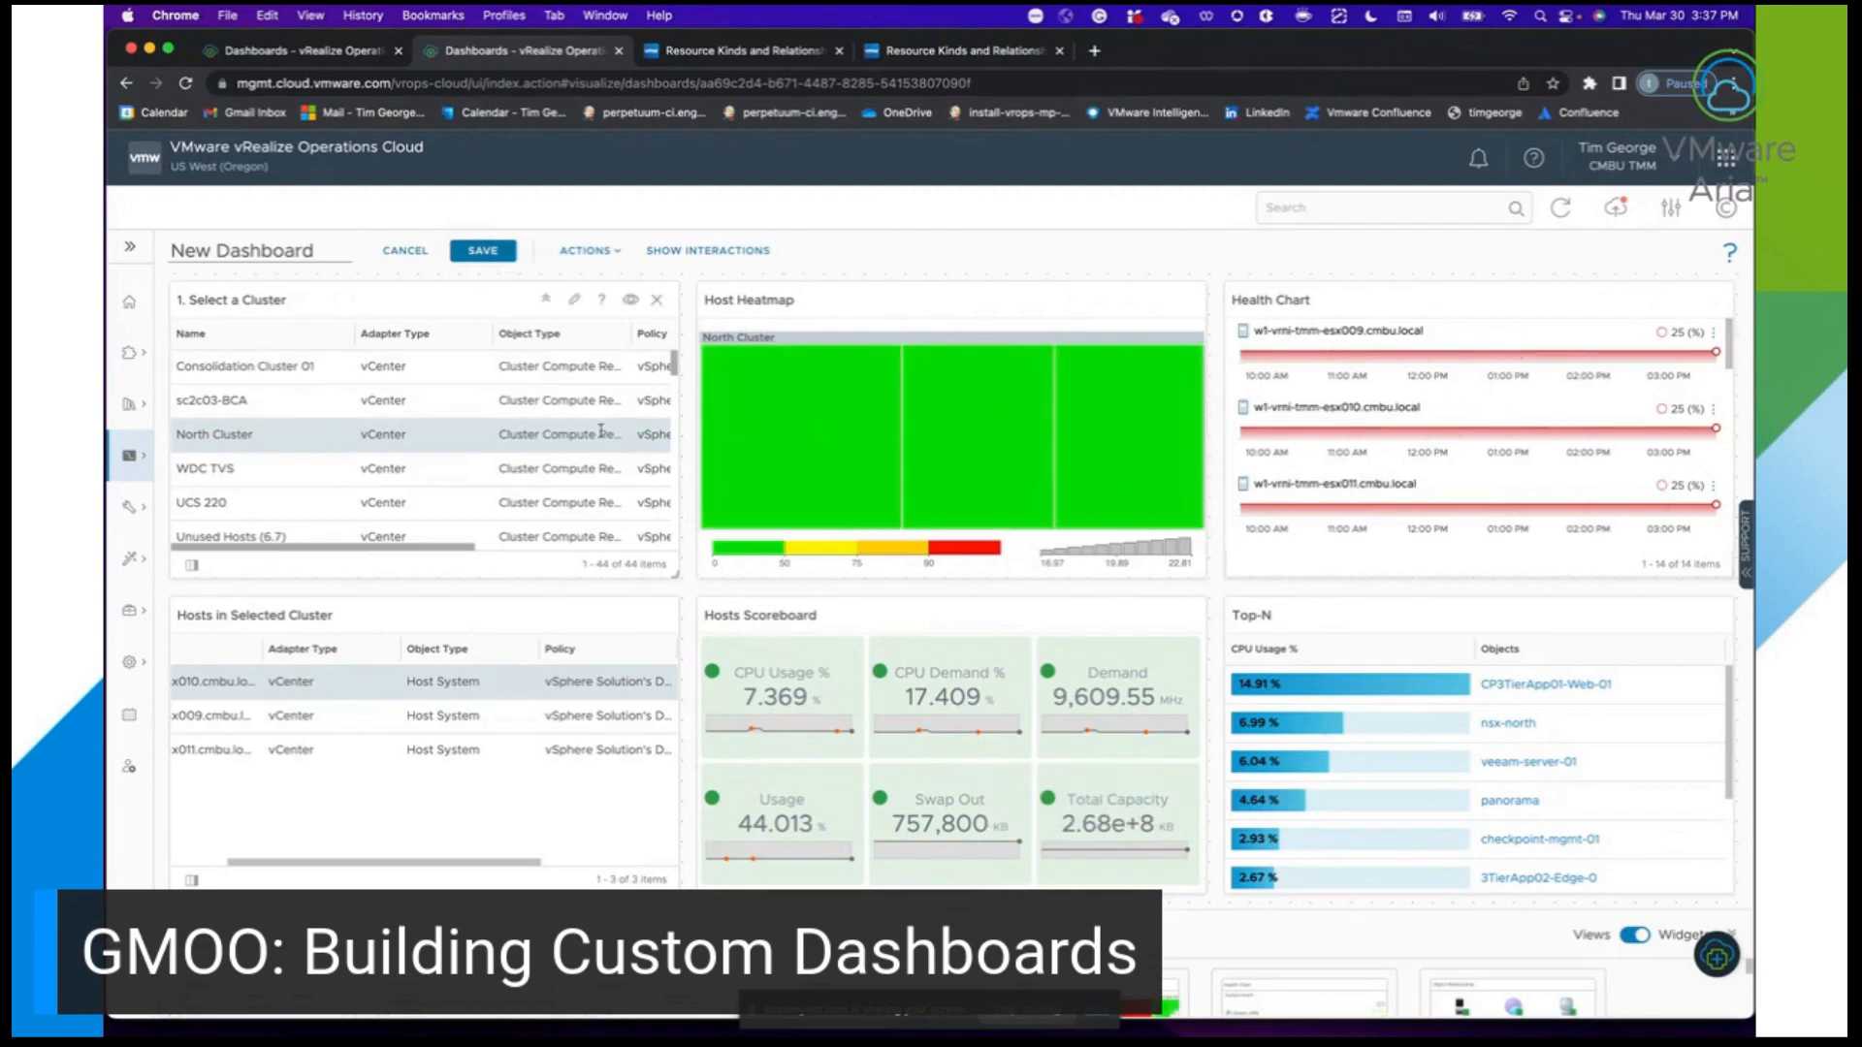
click(570, 720)
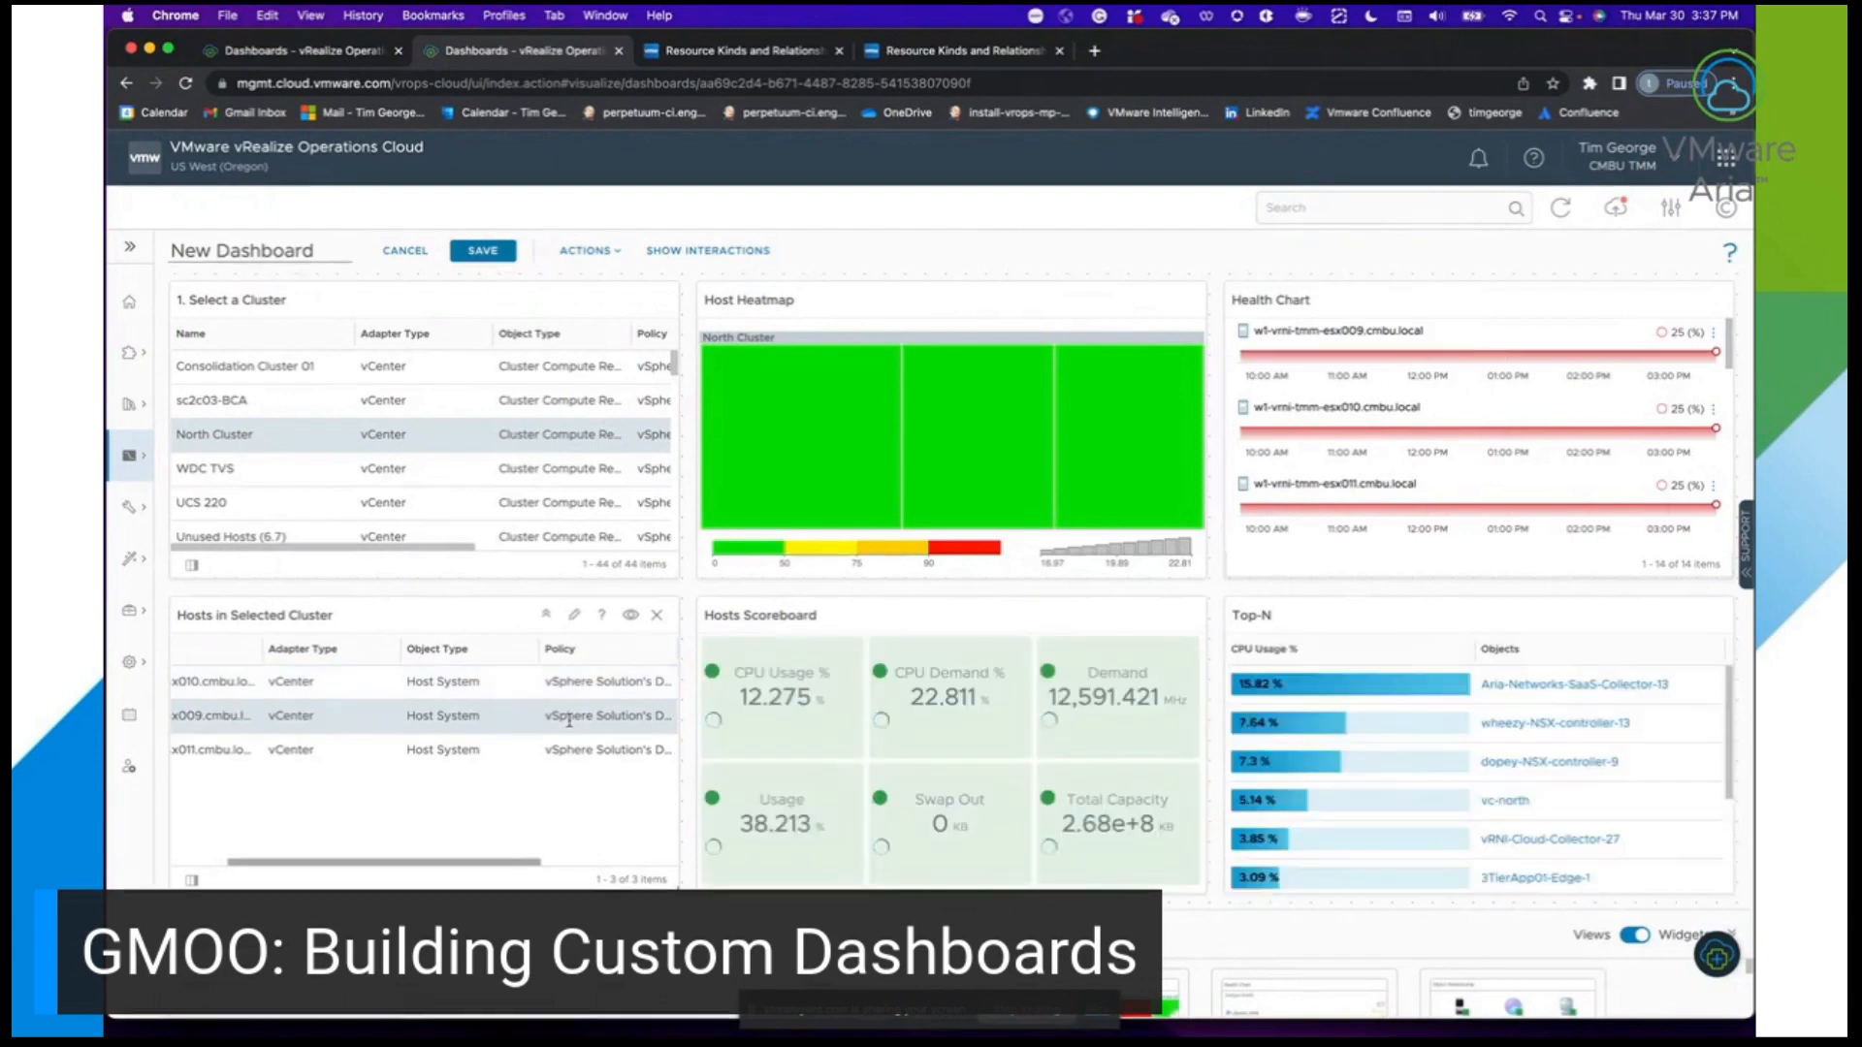
mouse_move(1208, 726)
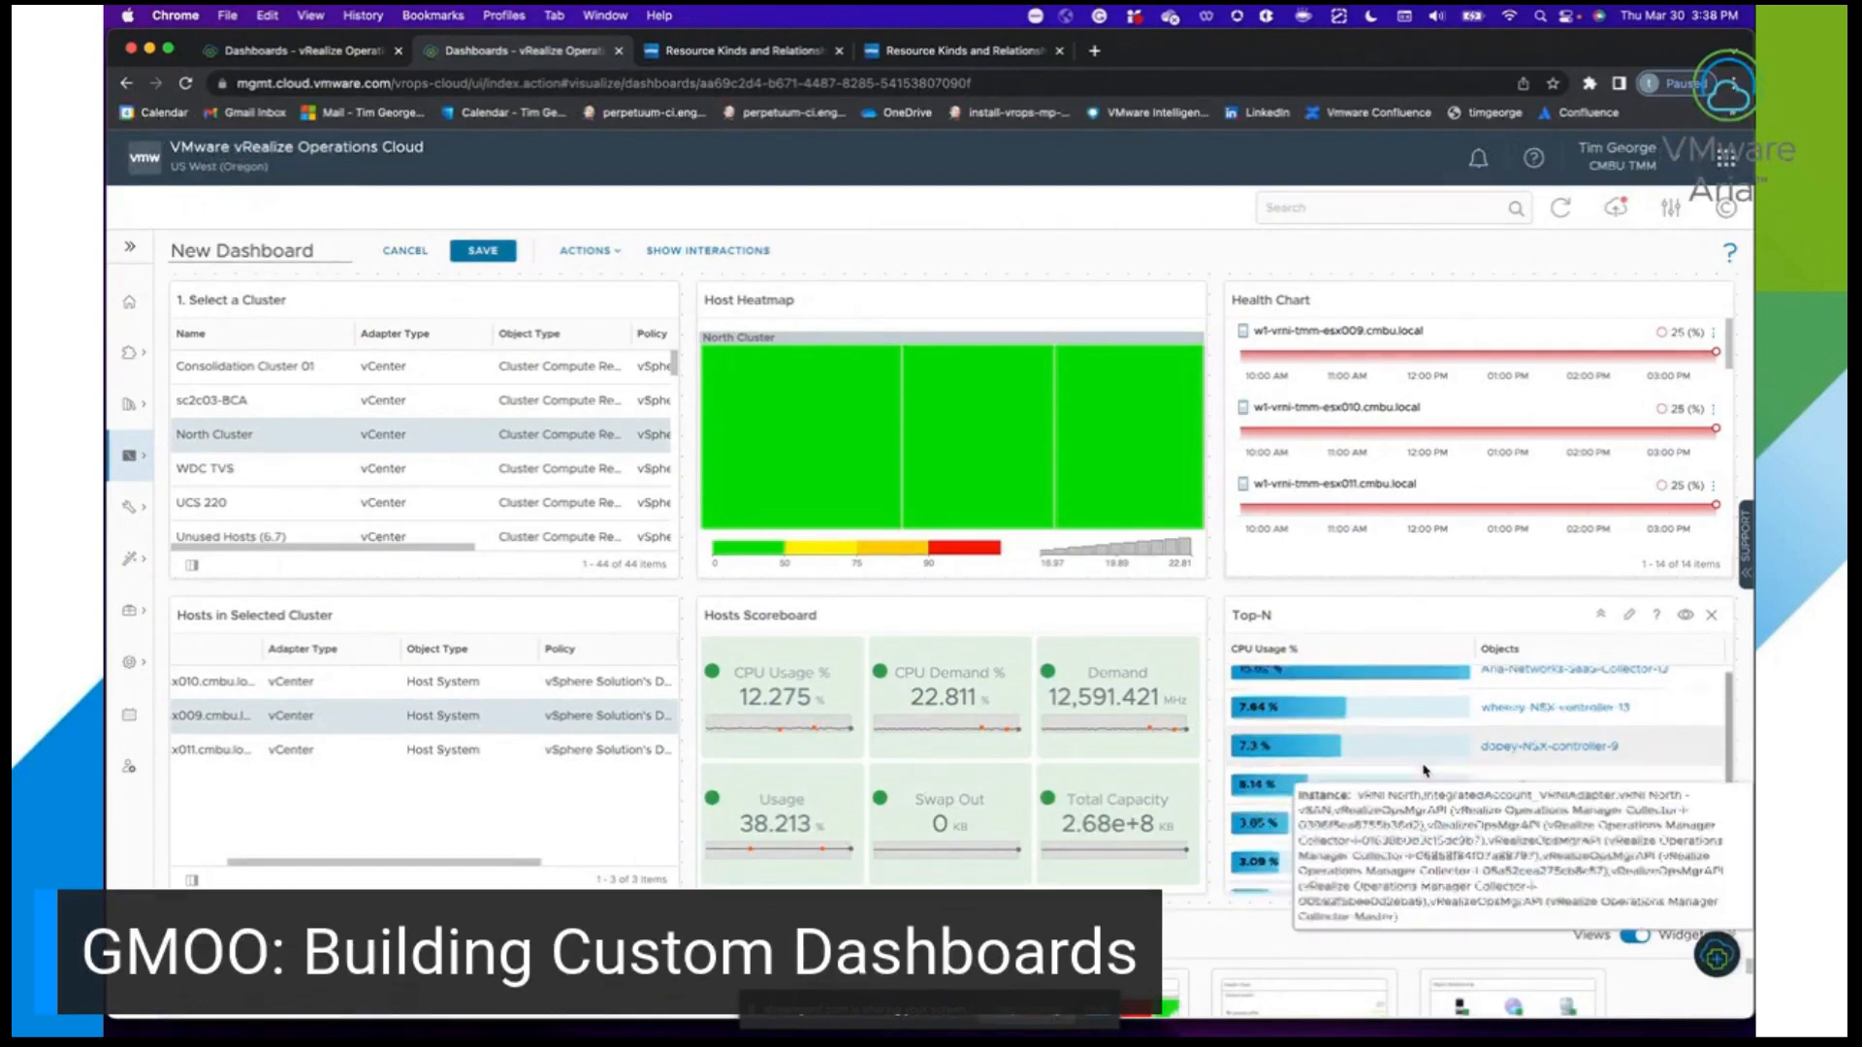
scroll(1423, 771, down, 2)
scroll(1424, 771, up, 2)
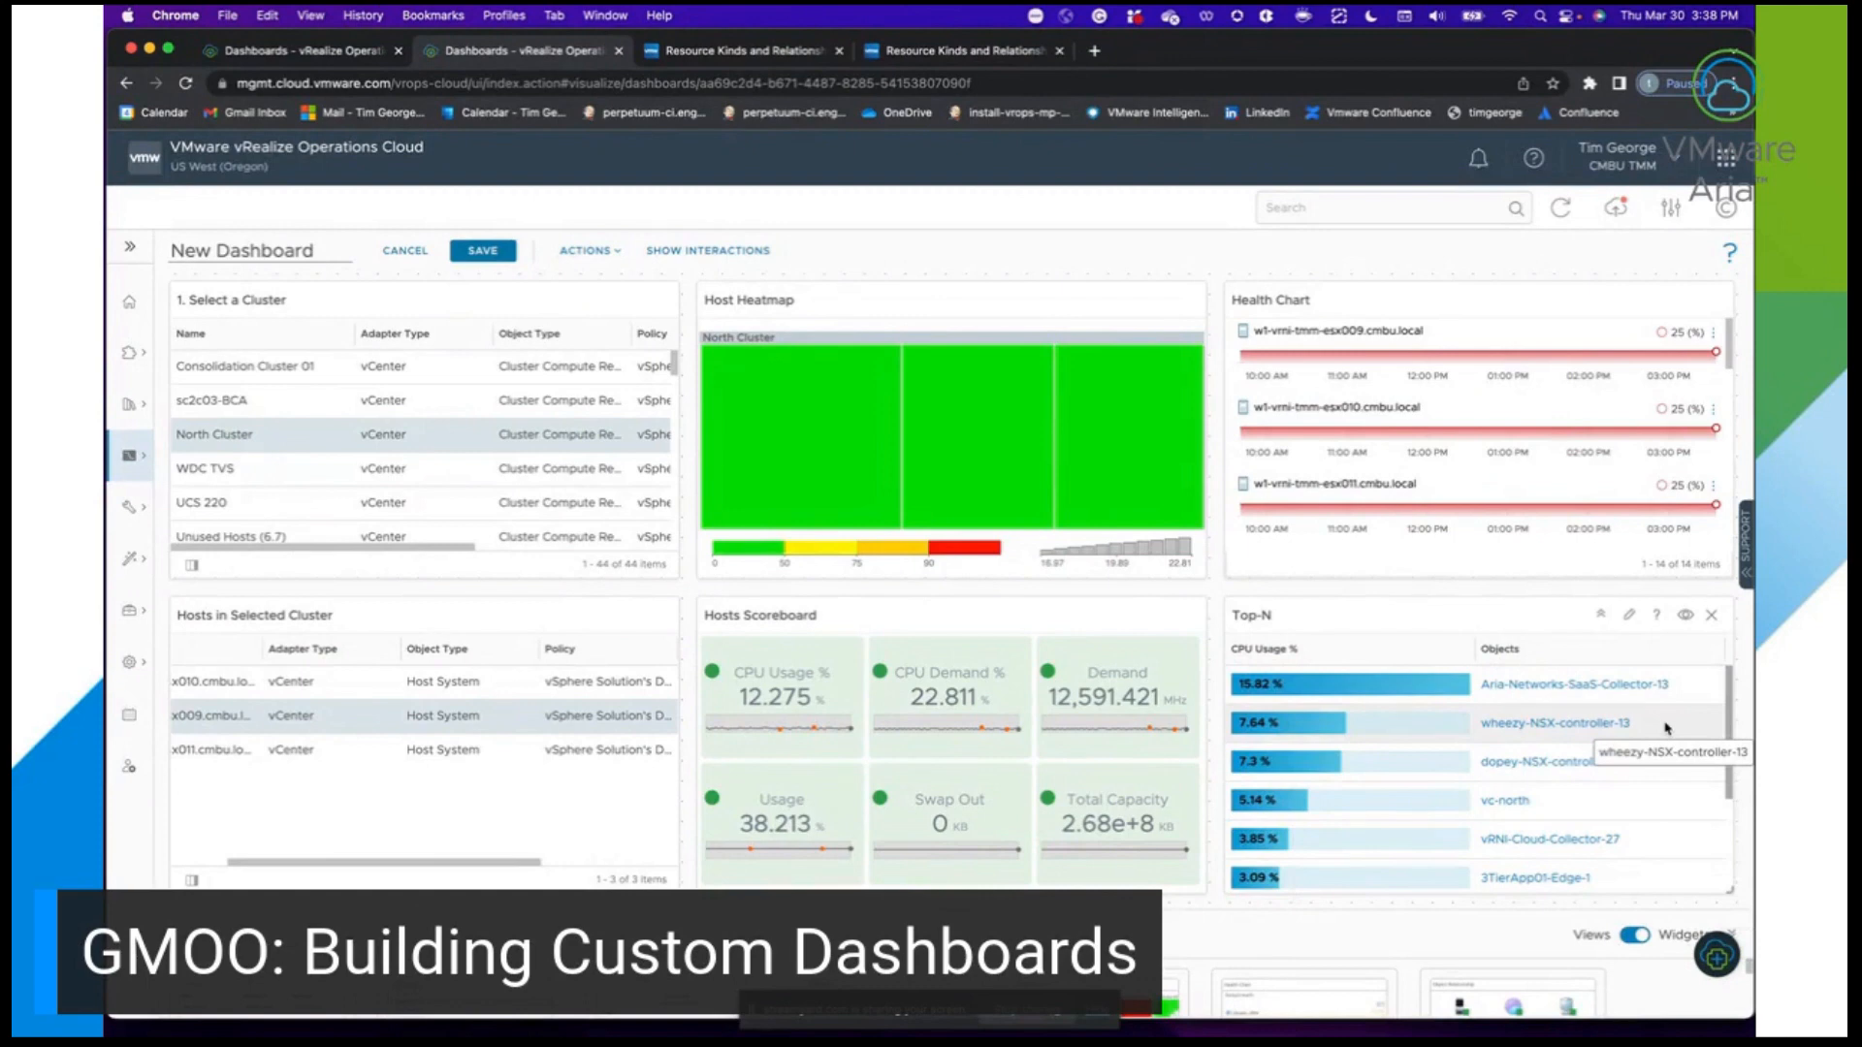
scroll(1666, 729, down, 2)
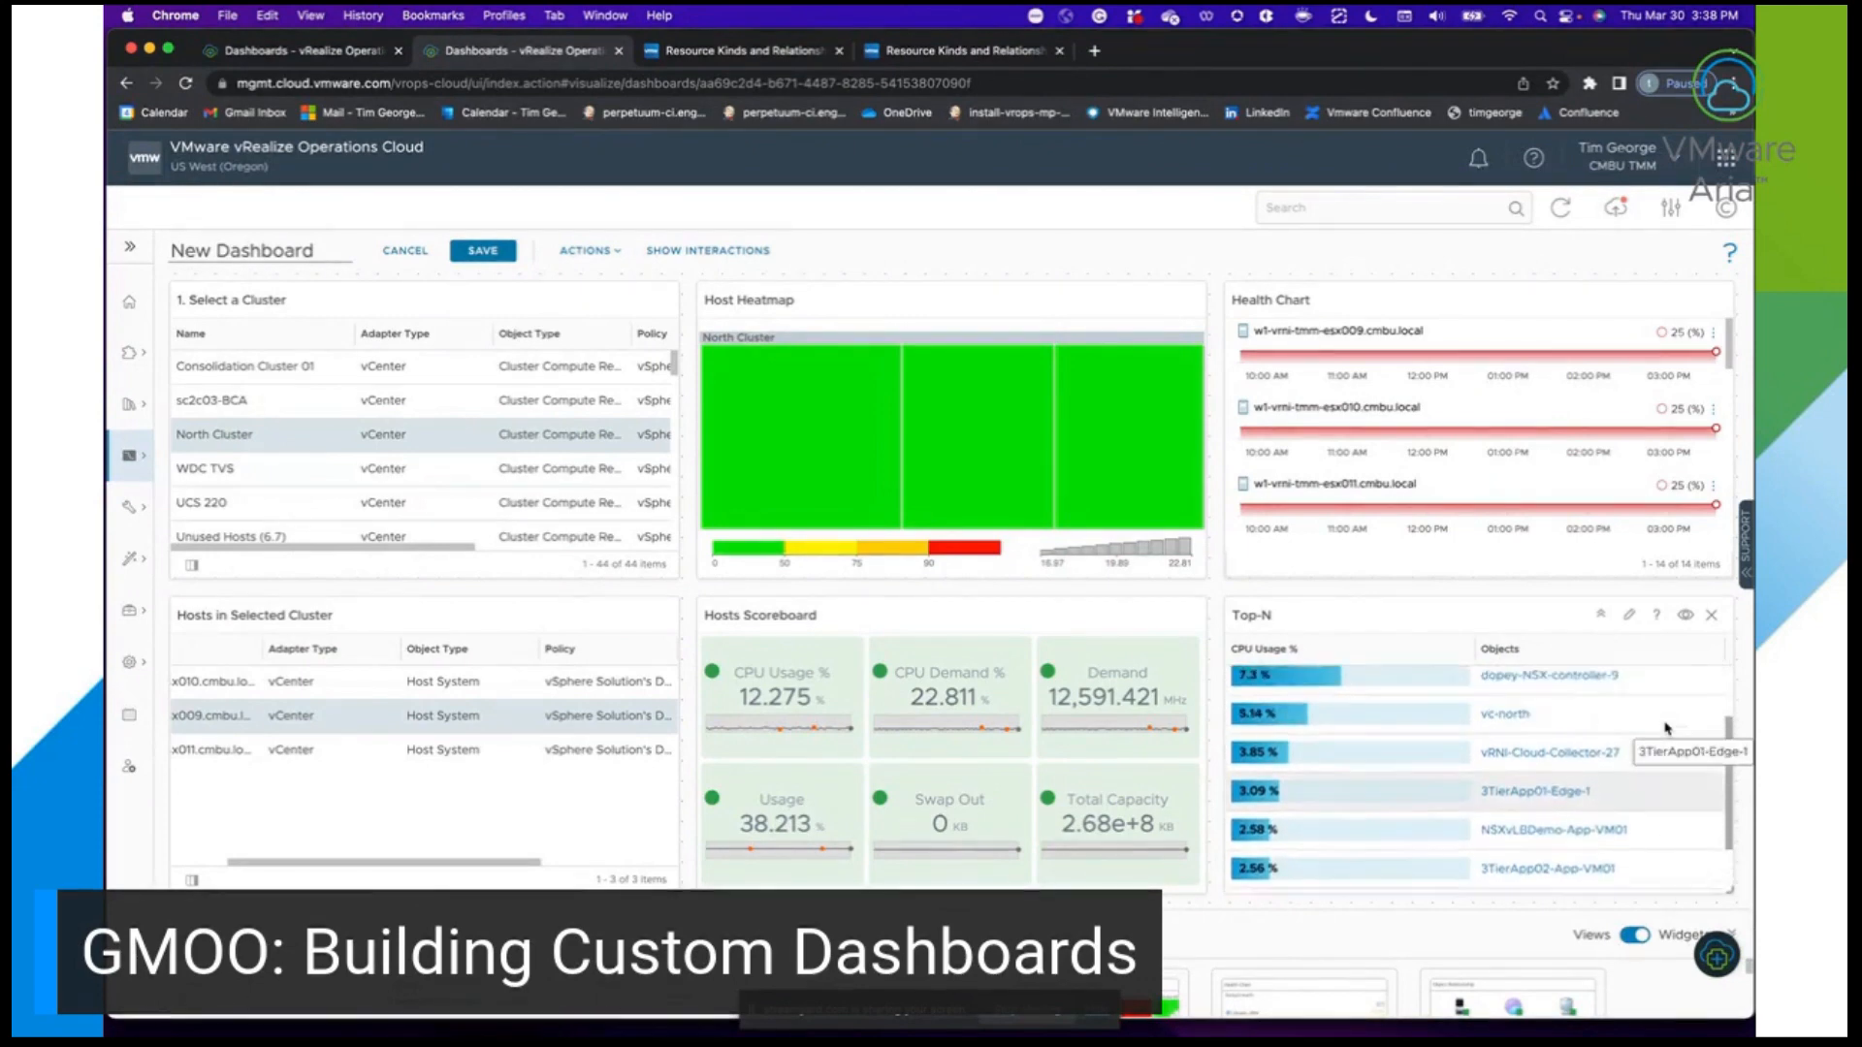
scroll(1666, 728, up, 2)
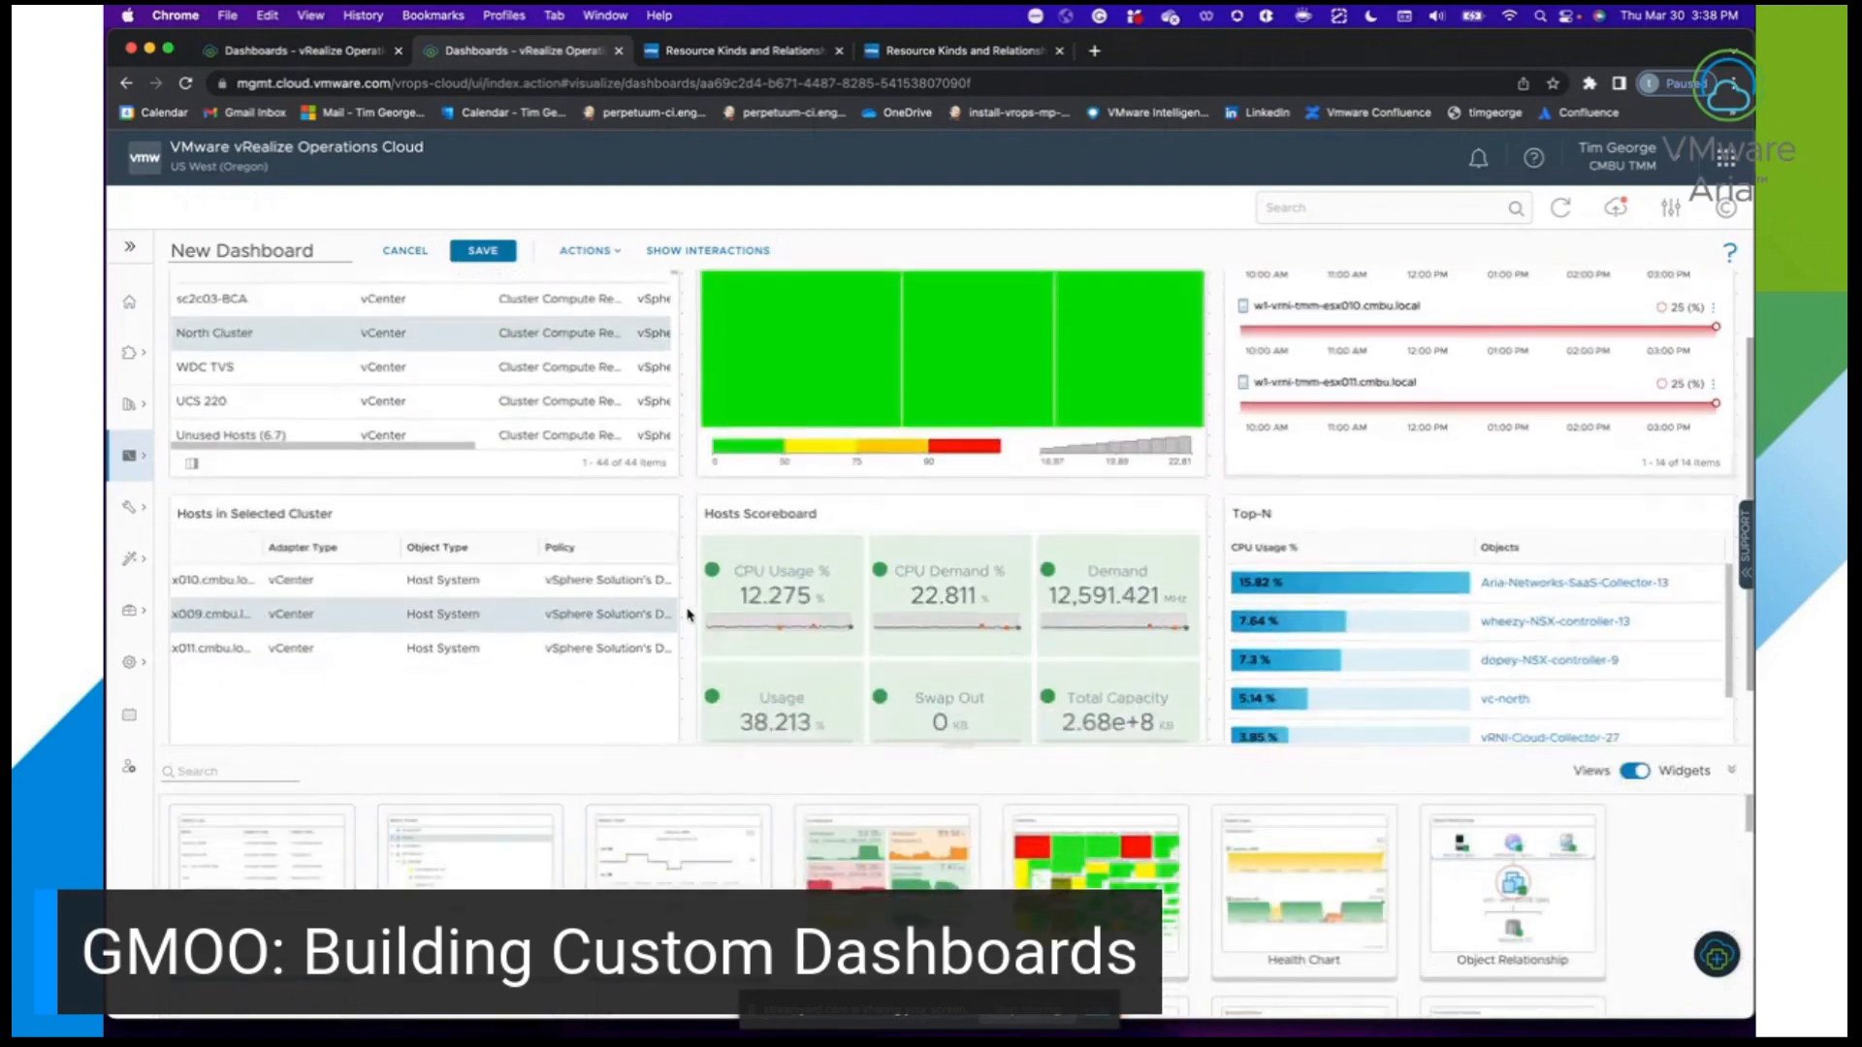
Add an Object List widget to the dashboard below Hosts in Selected Cluster.
scroll(693, 616, down, 3)
drag(316, 820, 317, 742)
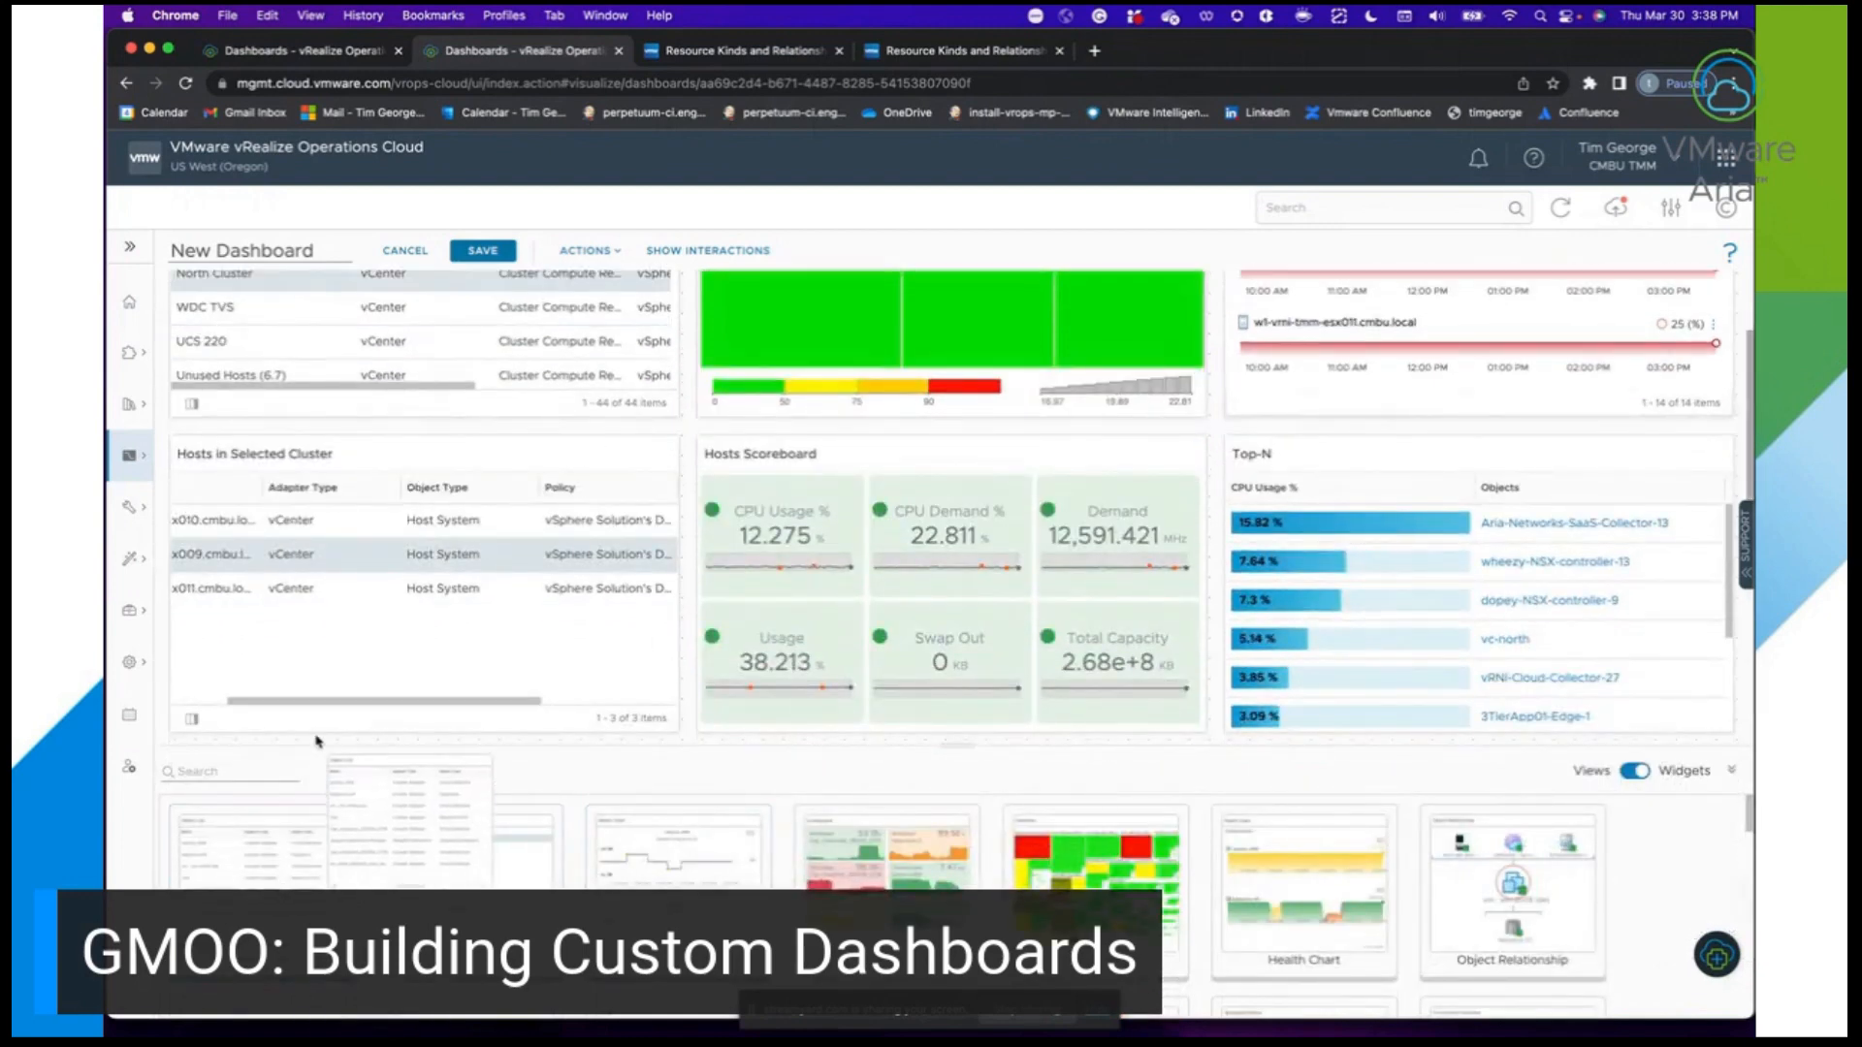
drag(529, 721, 685, 623)
scroll(685, 621, down, 5)
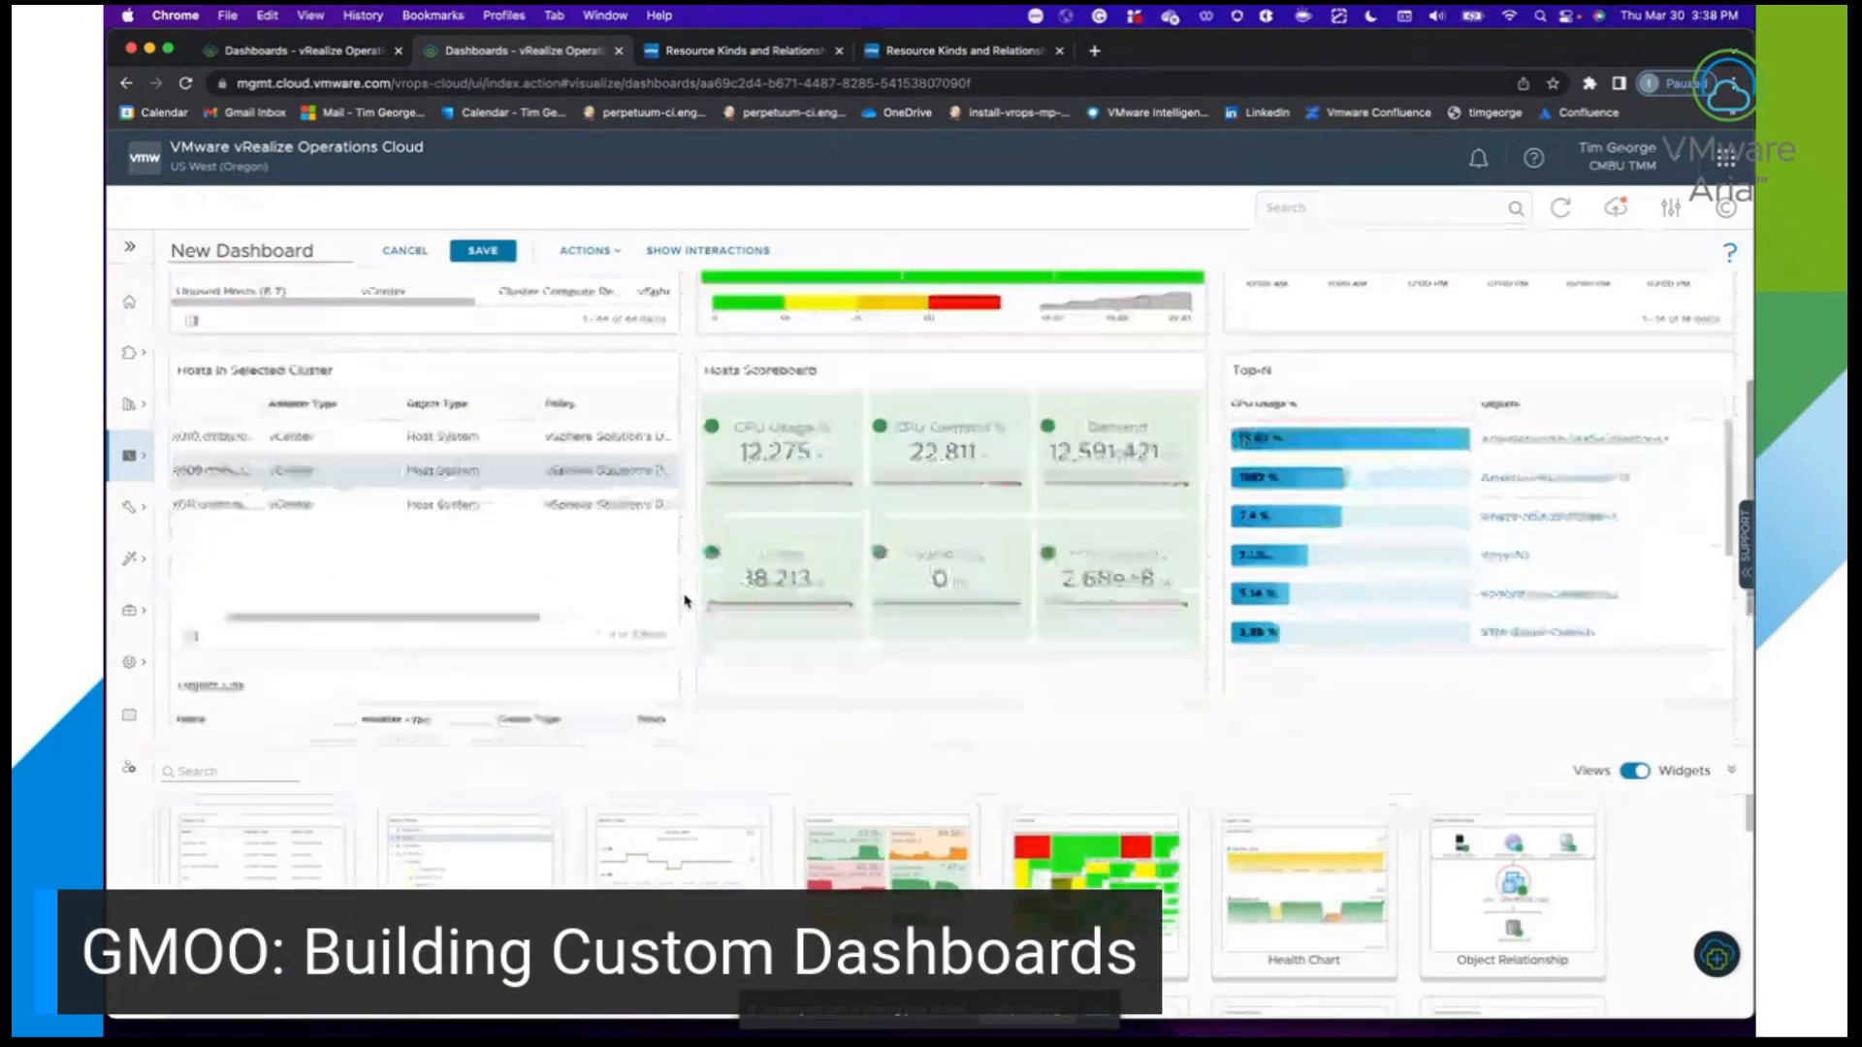
Edit the new Object List widget, turning on Auto Select First Row and including Children in its input transformation relationships.
mouse_move(576, 497)
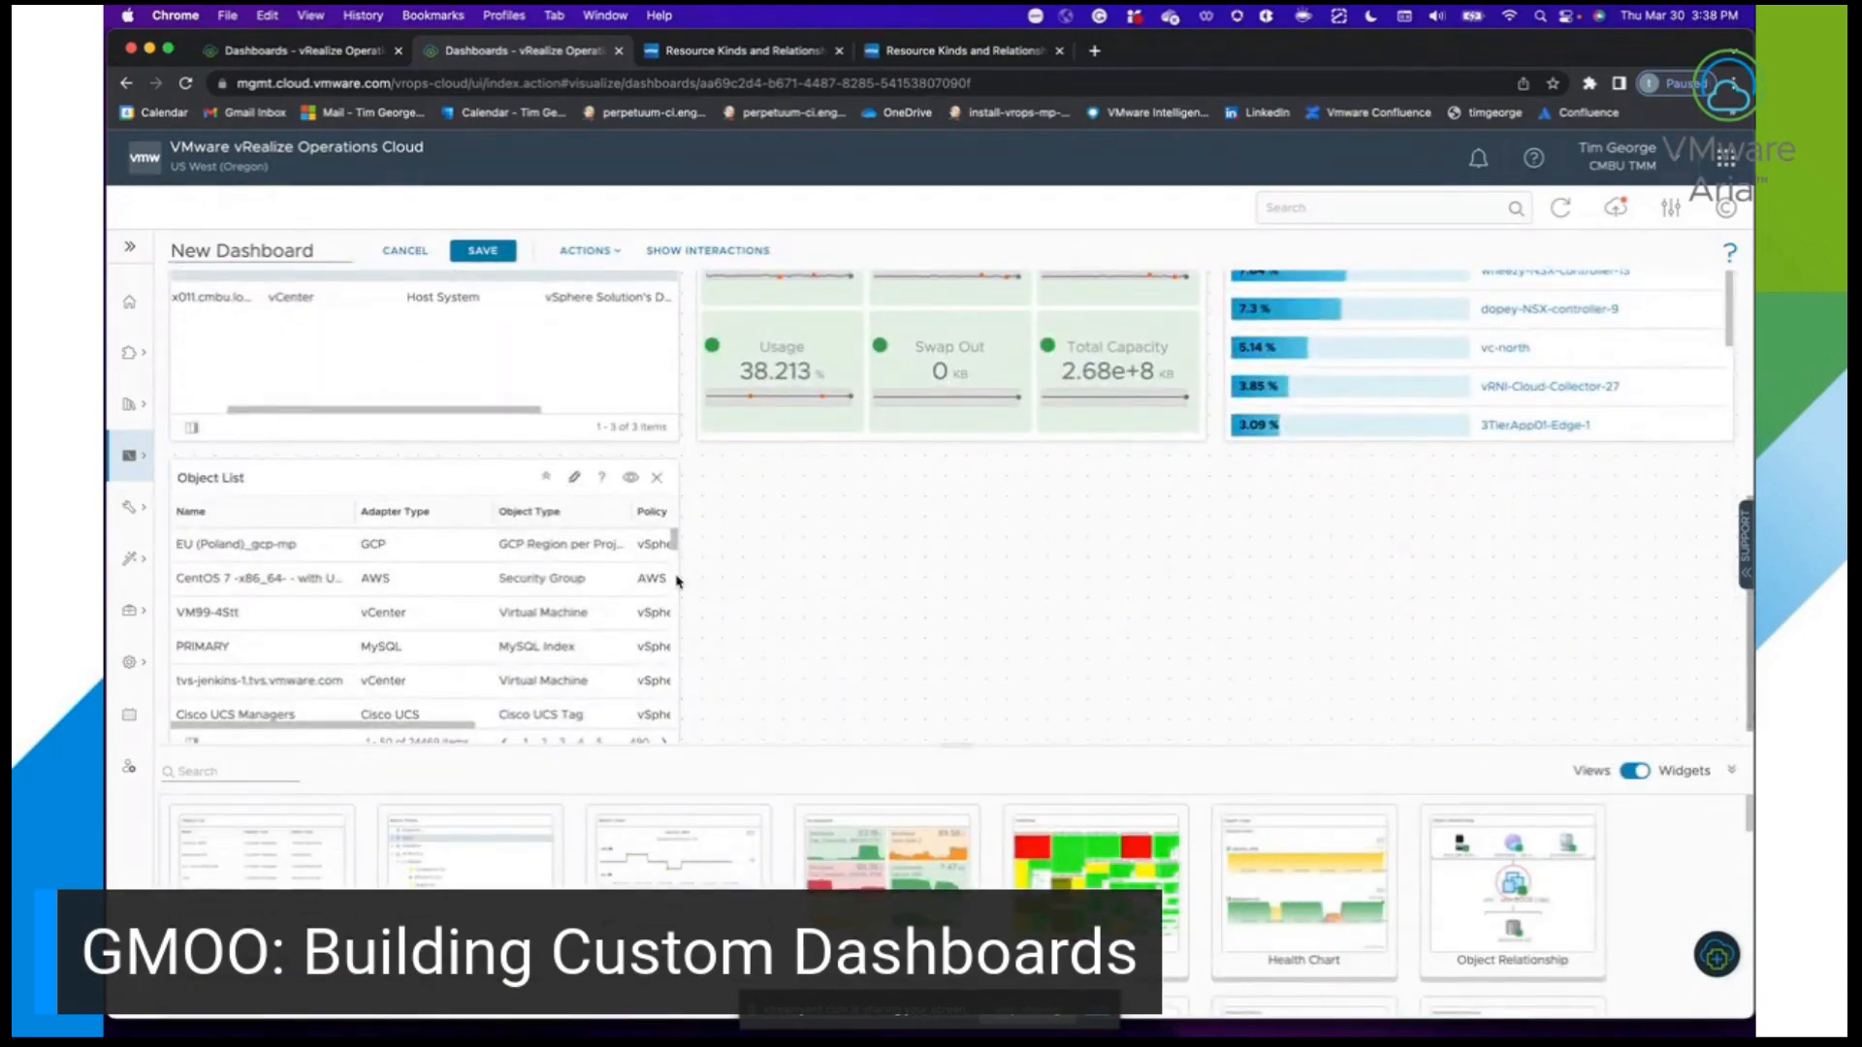
click(574, 478)
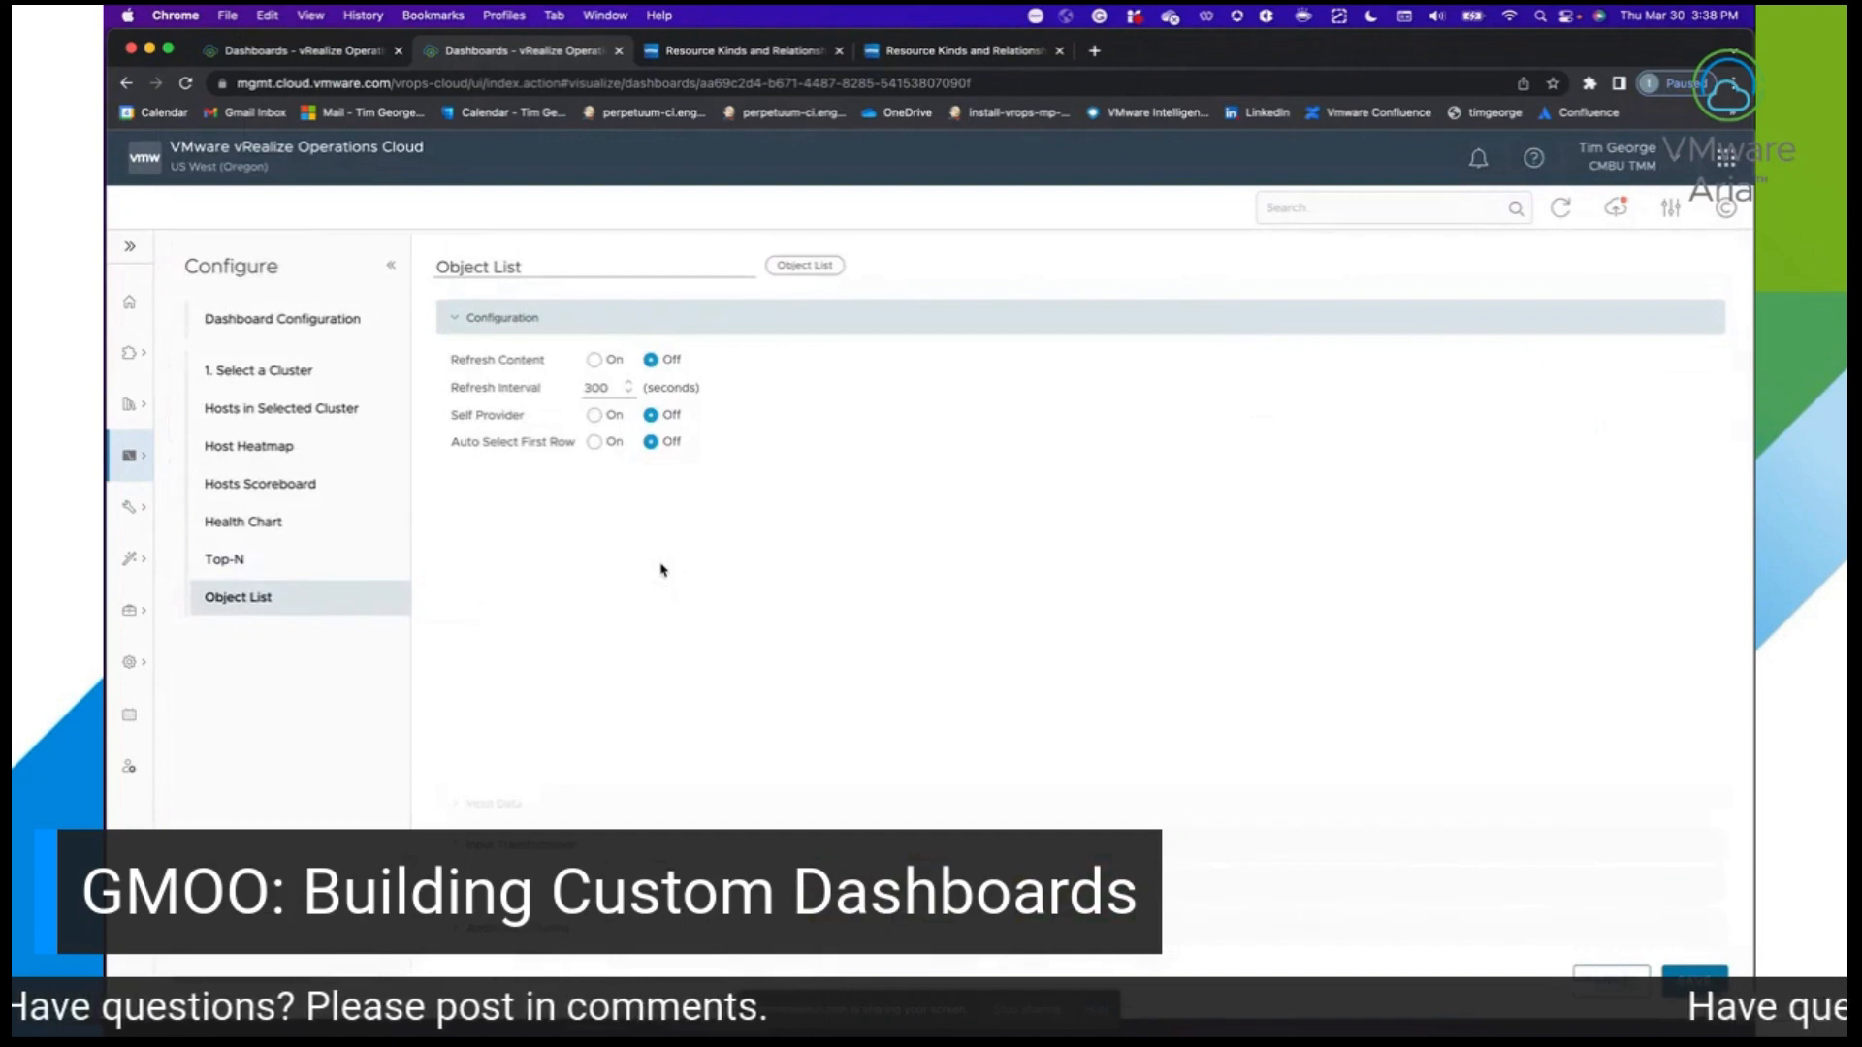
click(595, 441)
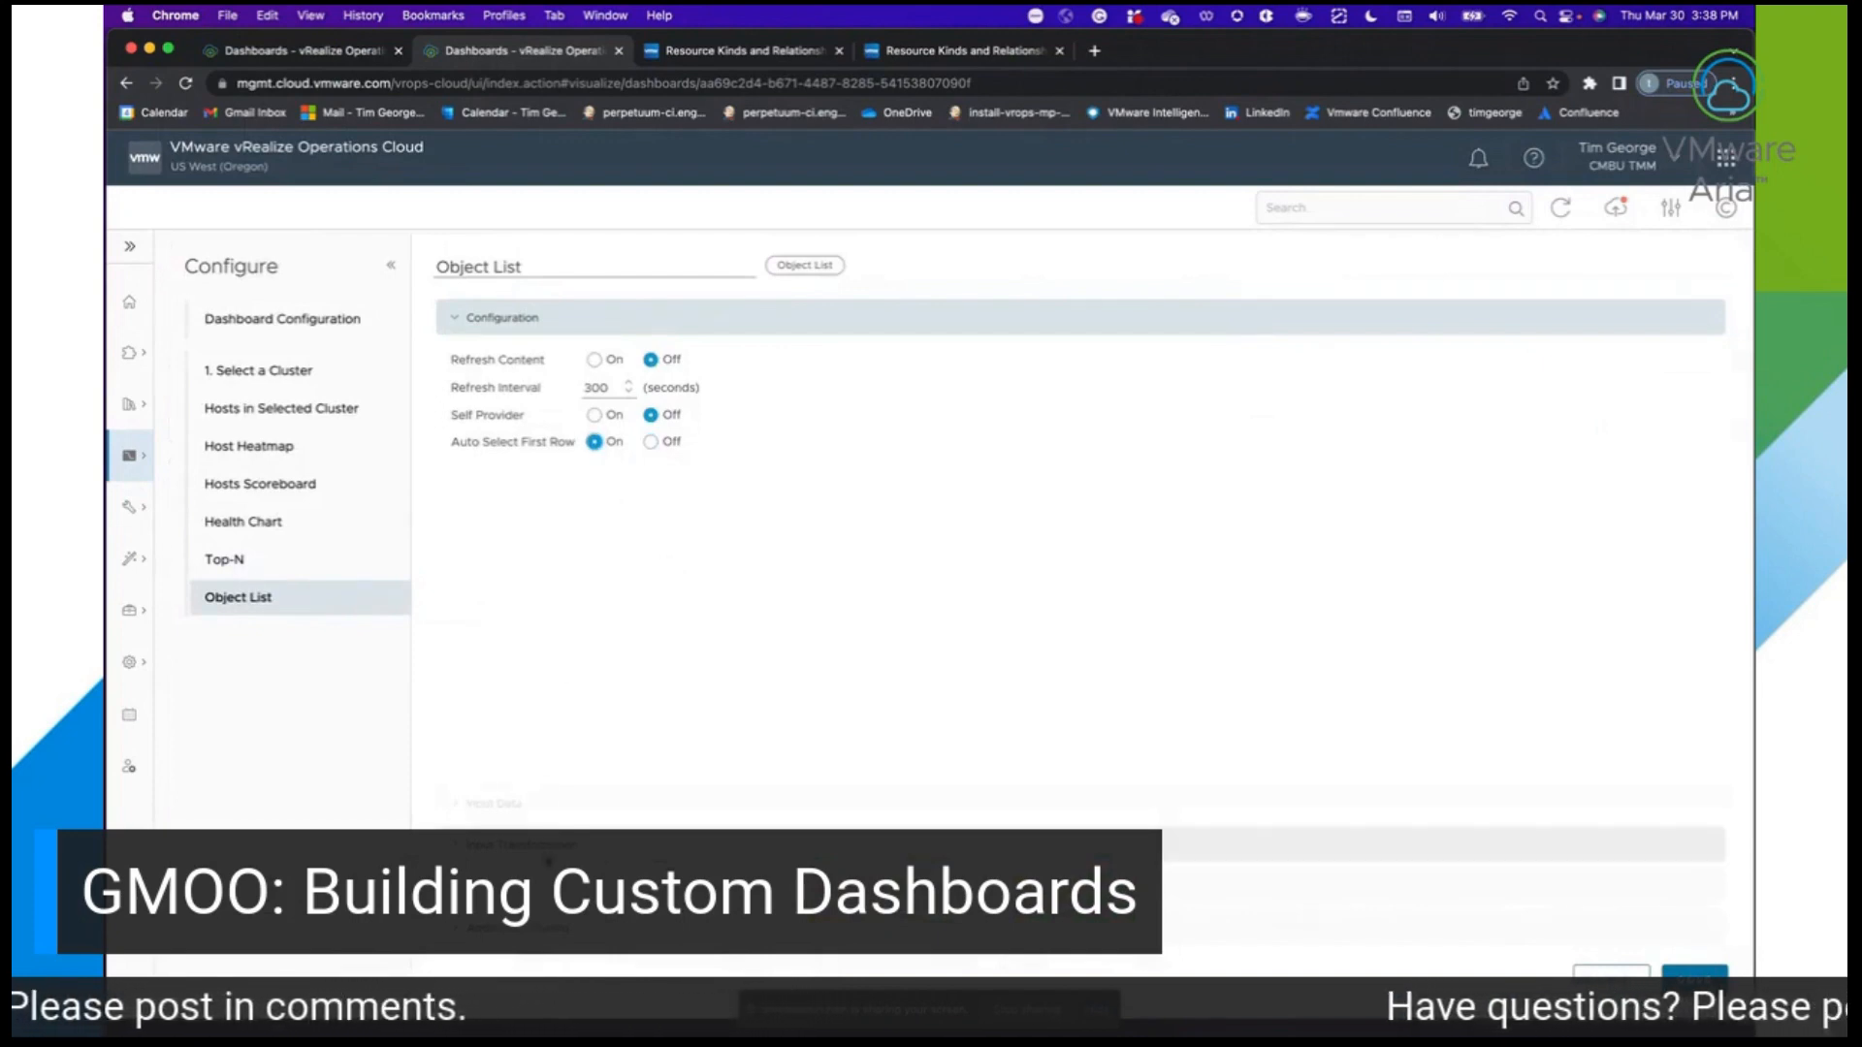
click(547, 853)
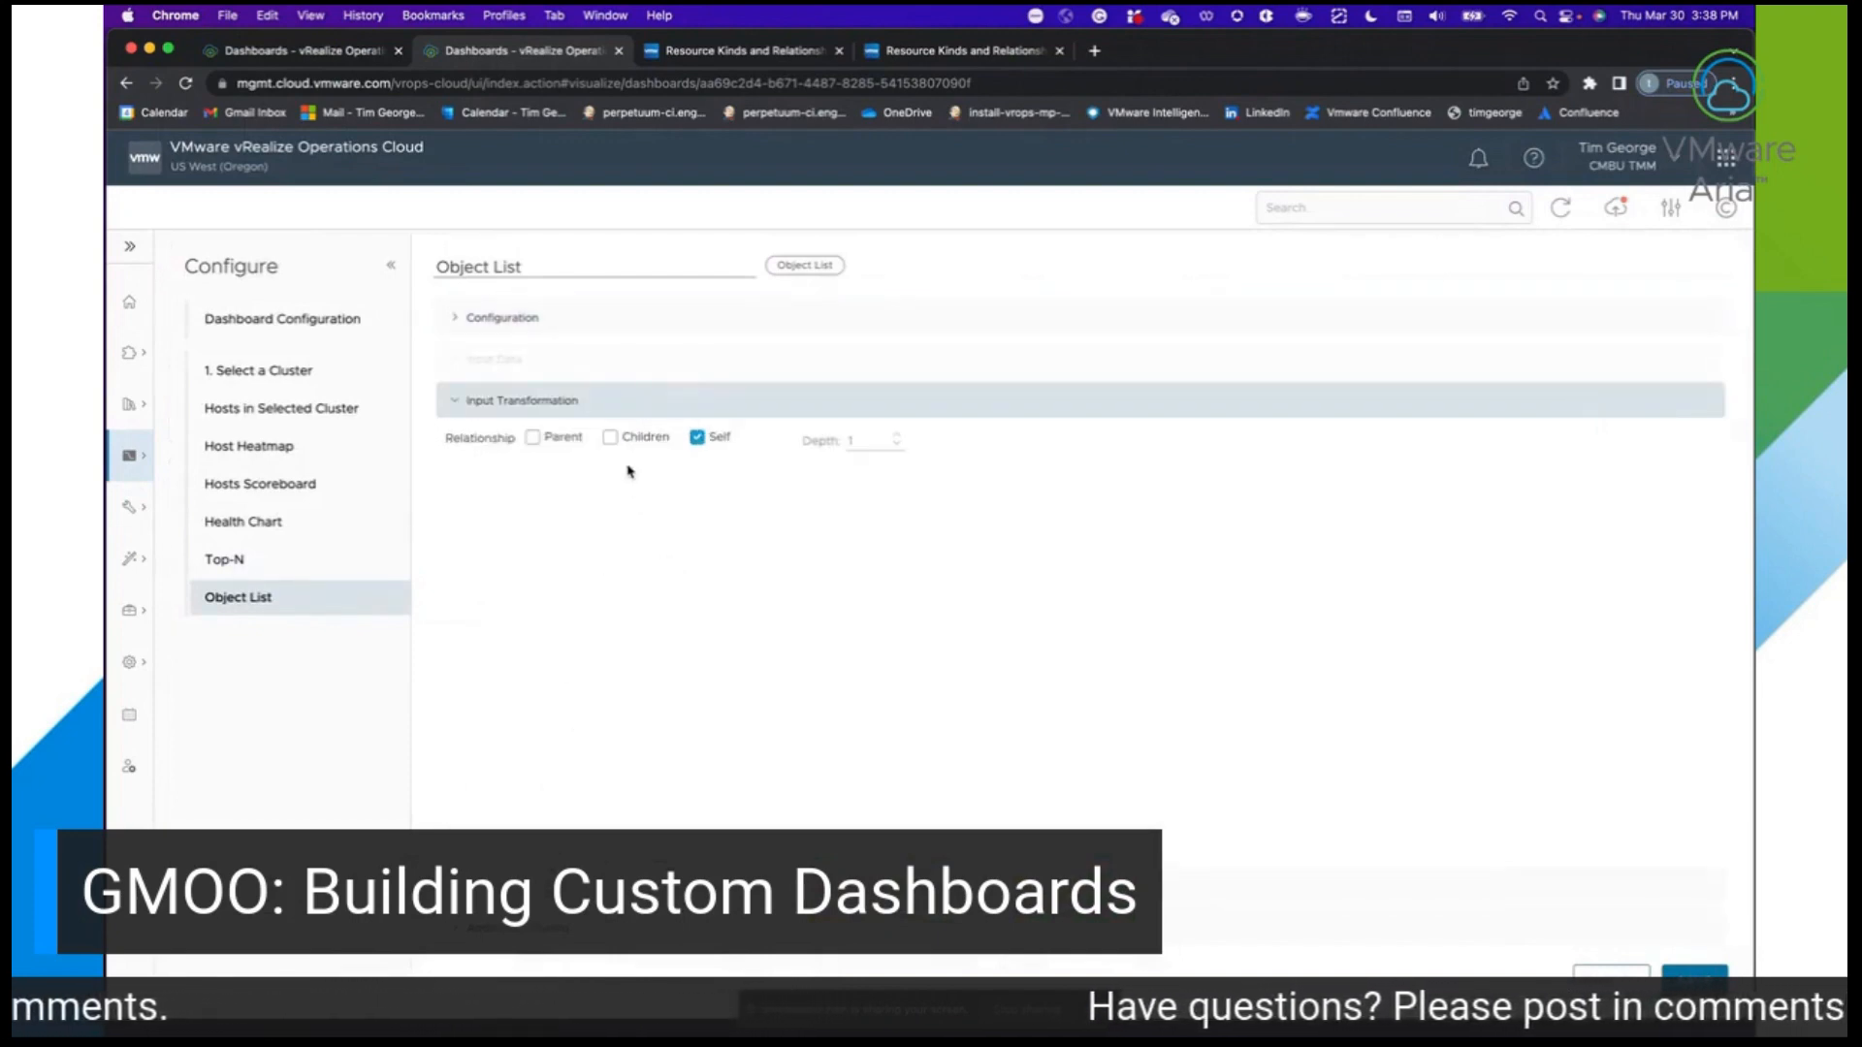
click(609, 437)
Filter the new Object List widget's output to the Virtual Machine object type and save its configuration.
click(500, 885)
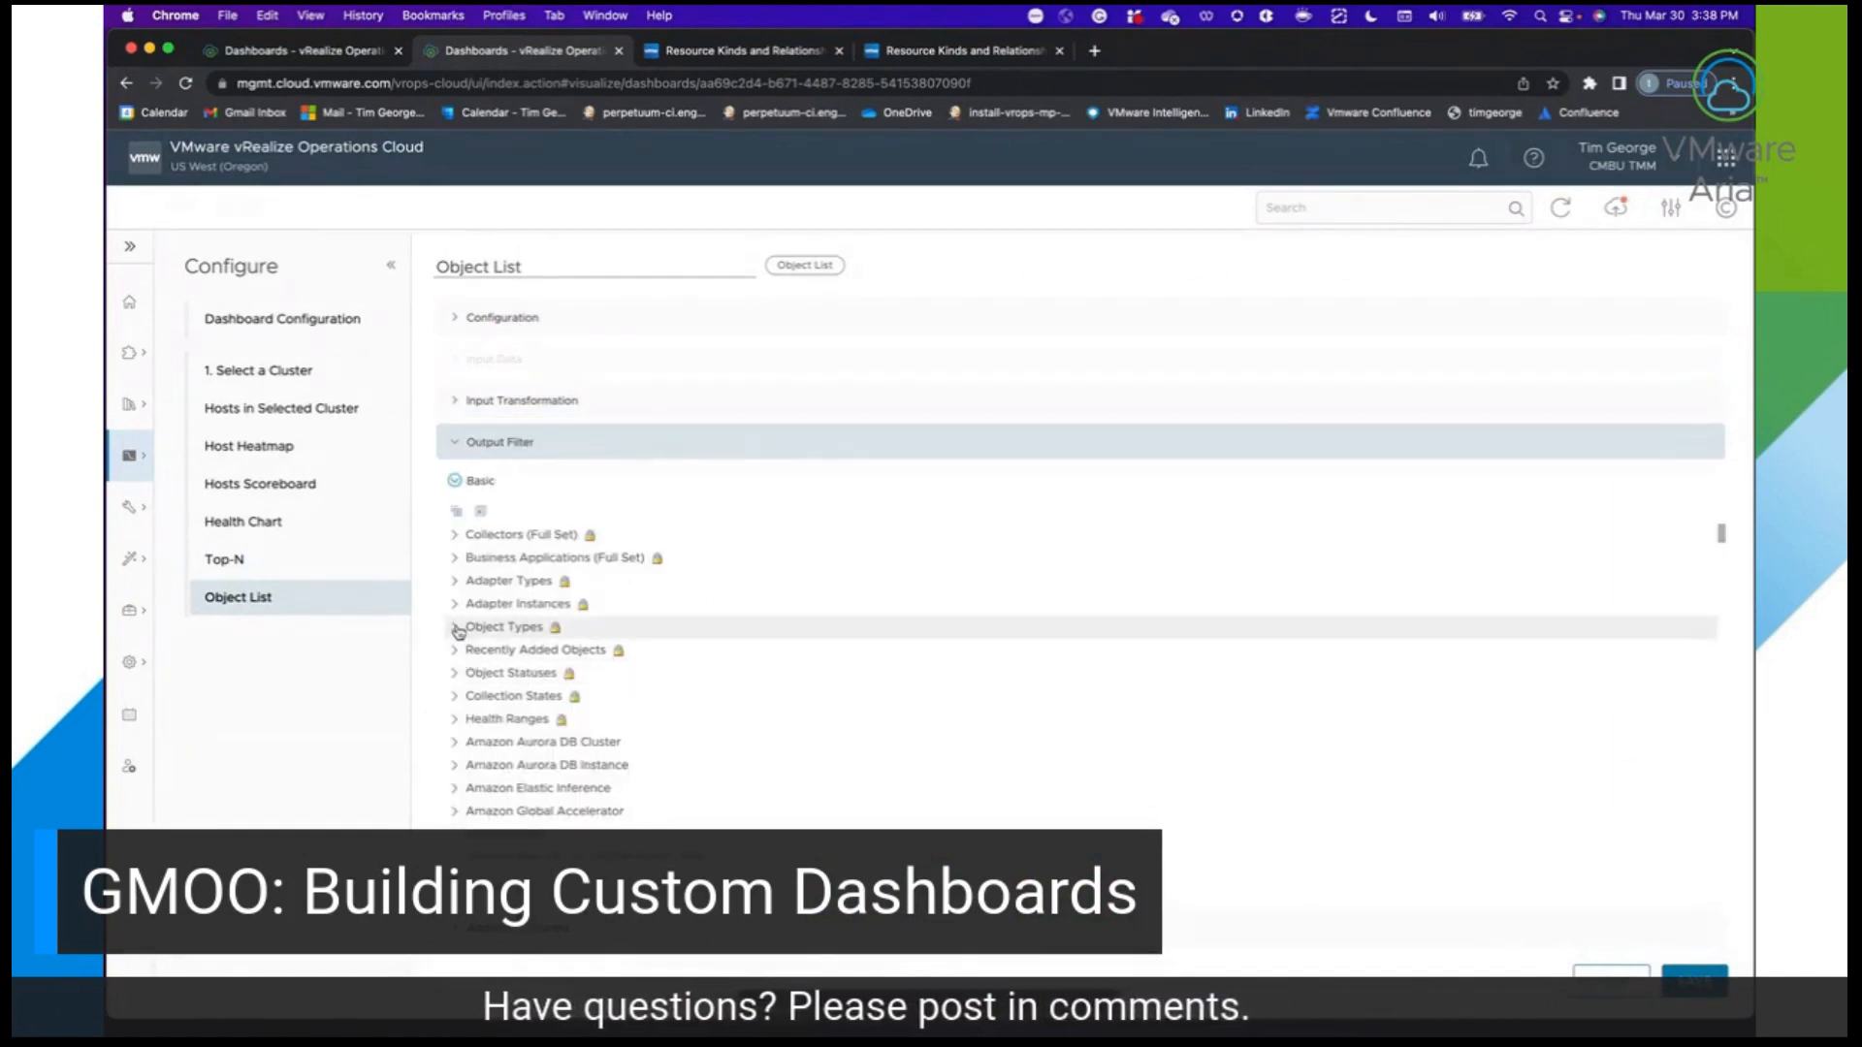
click(729, 638)
scroll(732, 741, down, 1)
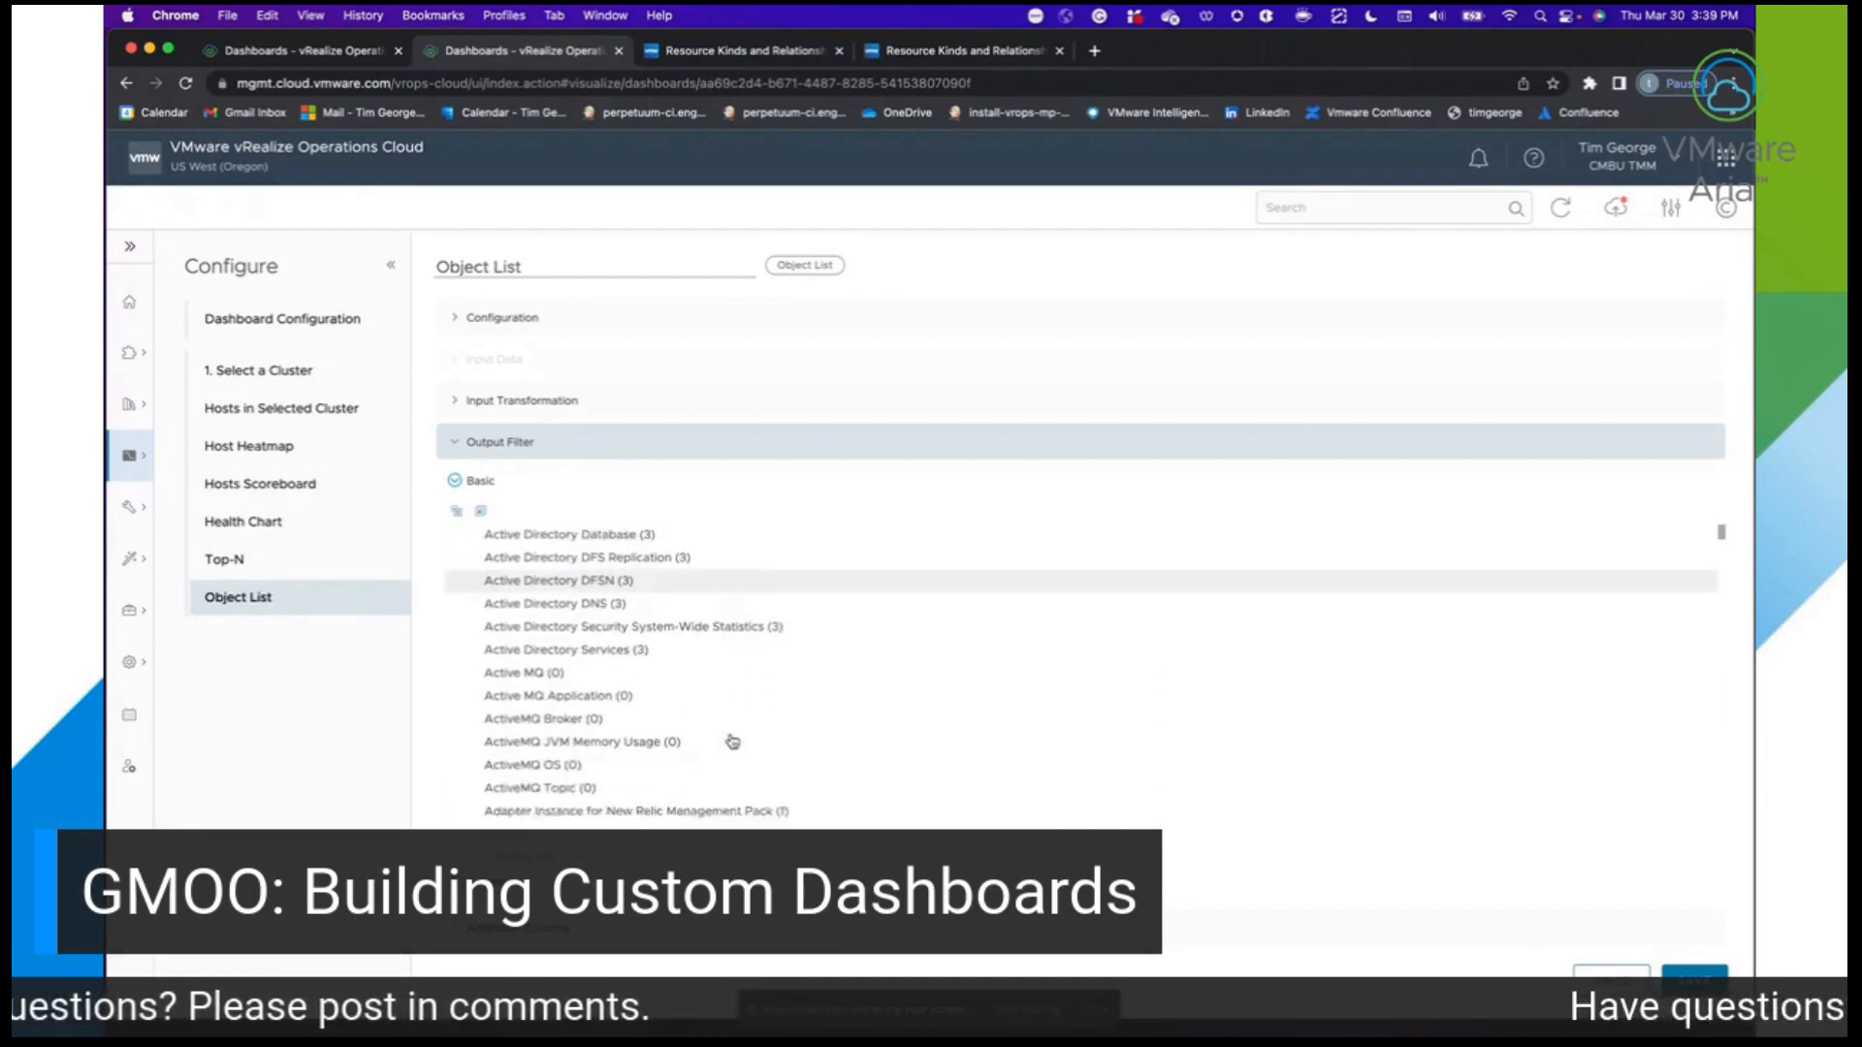
scroll(732, 741, down, 10)
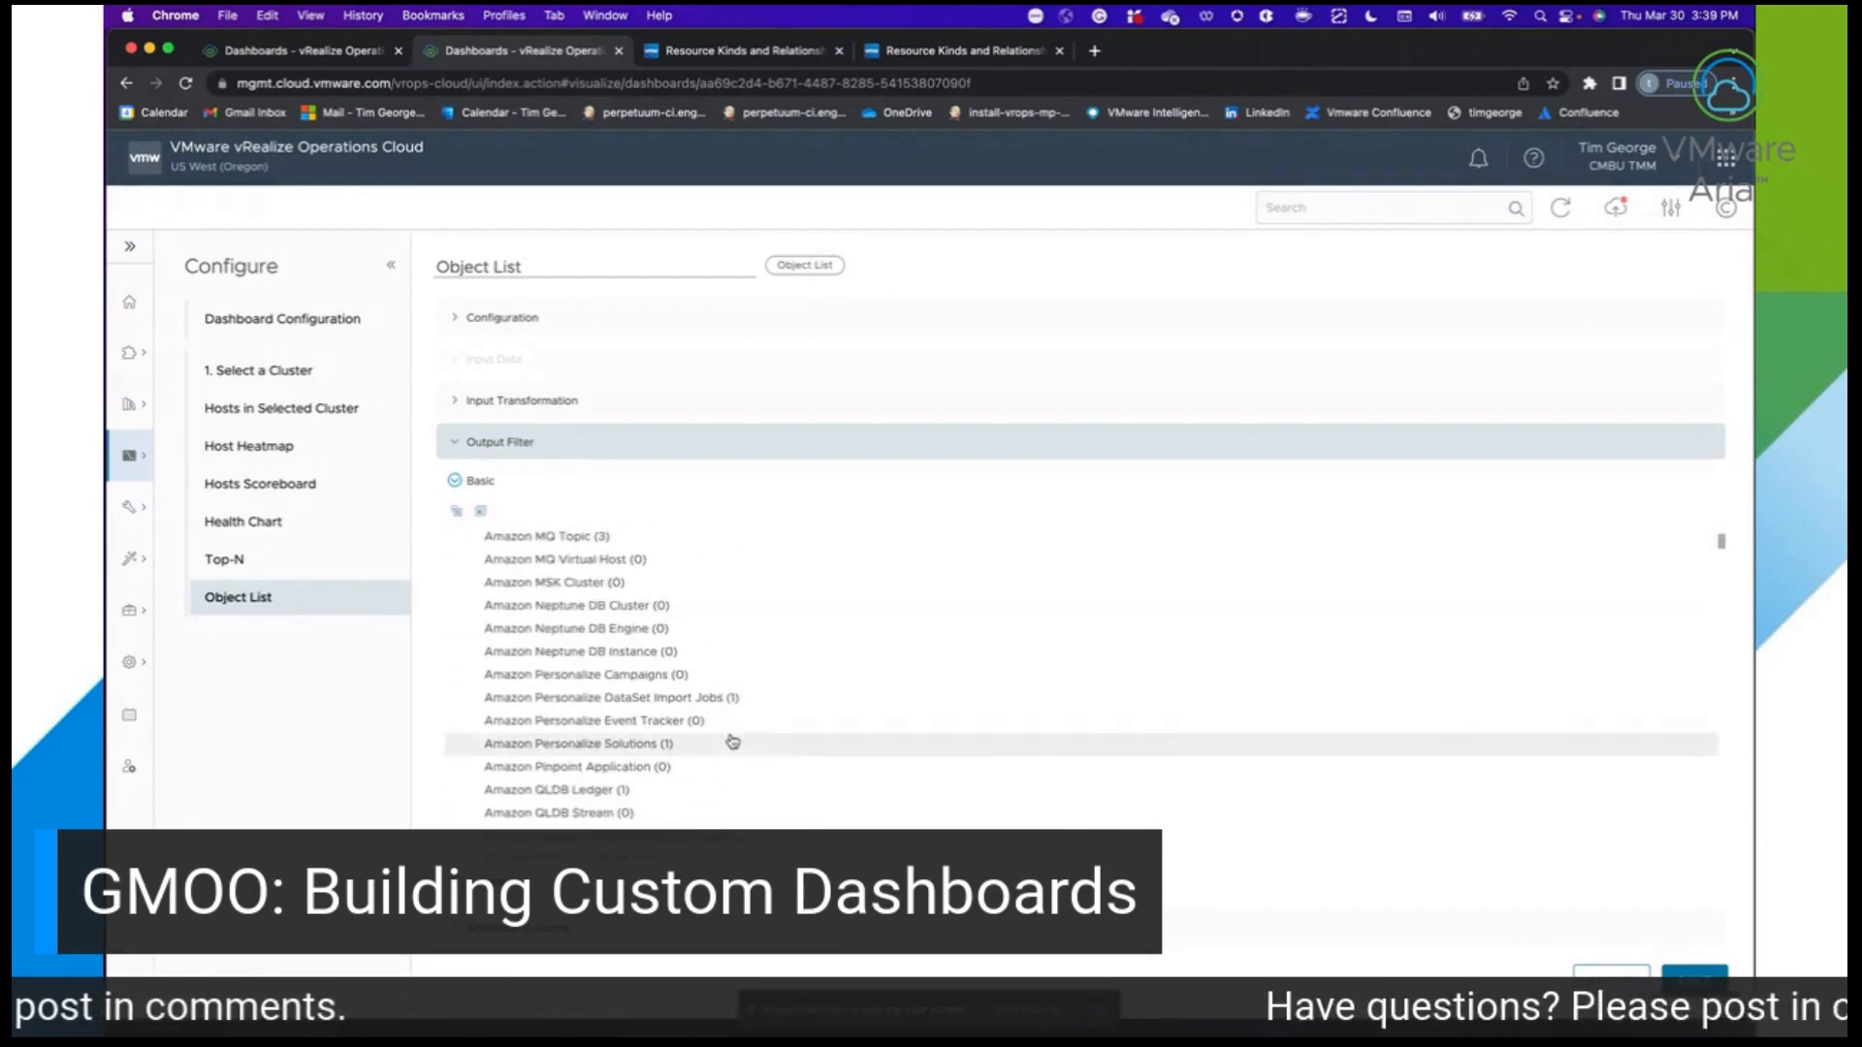
scroll(732, 741, down, 10)
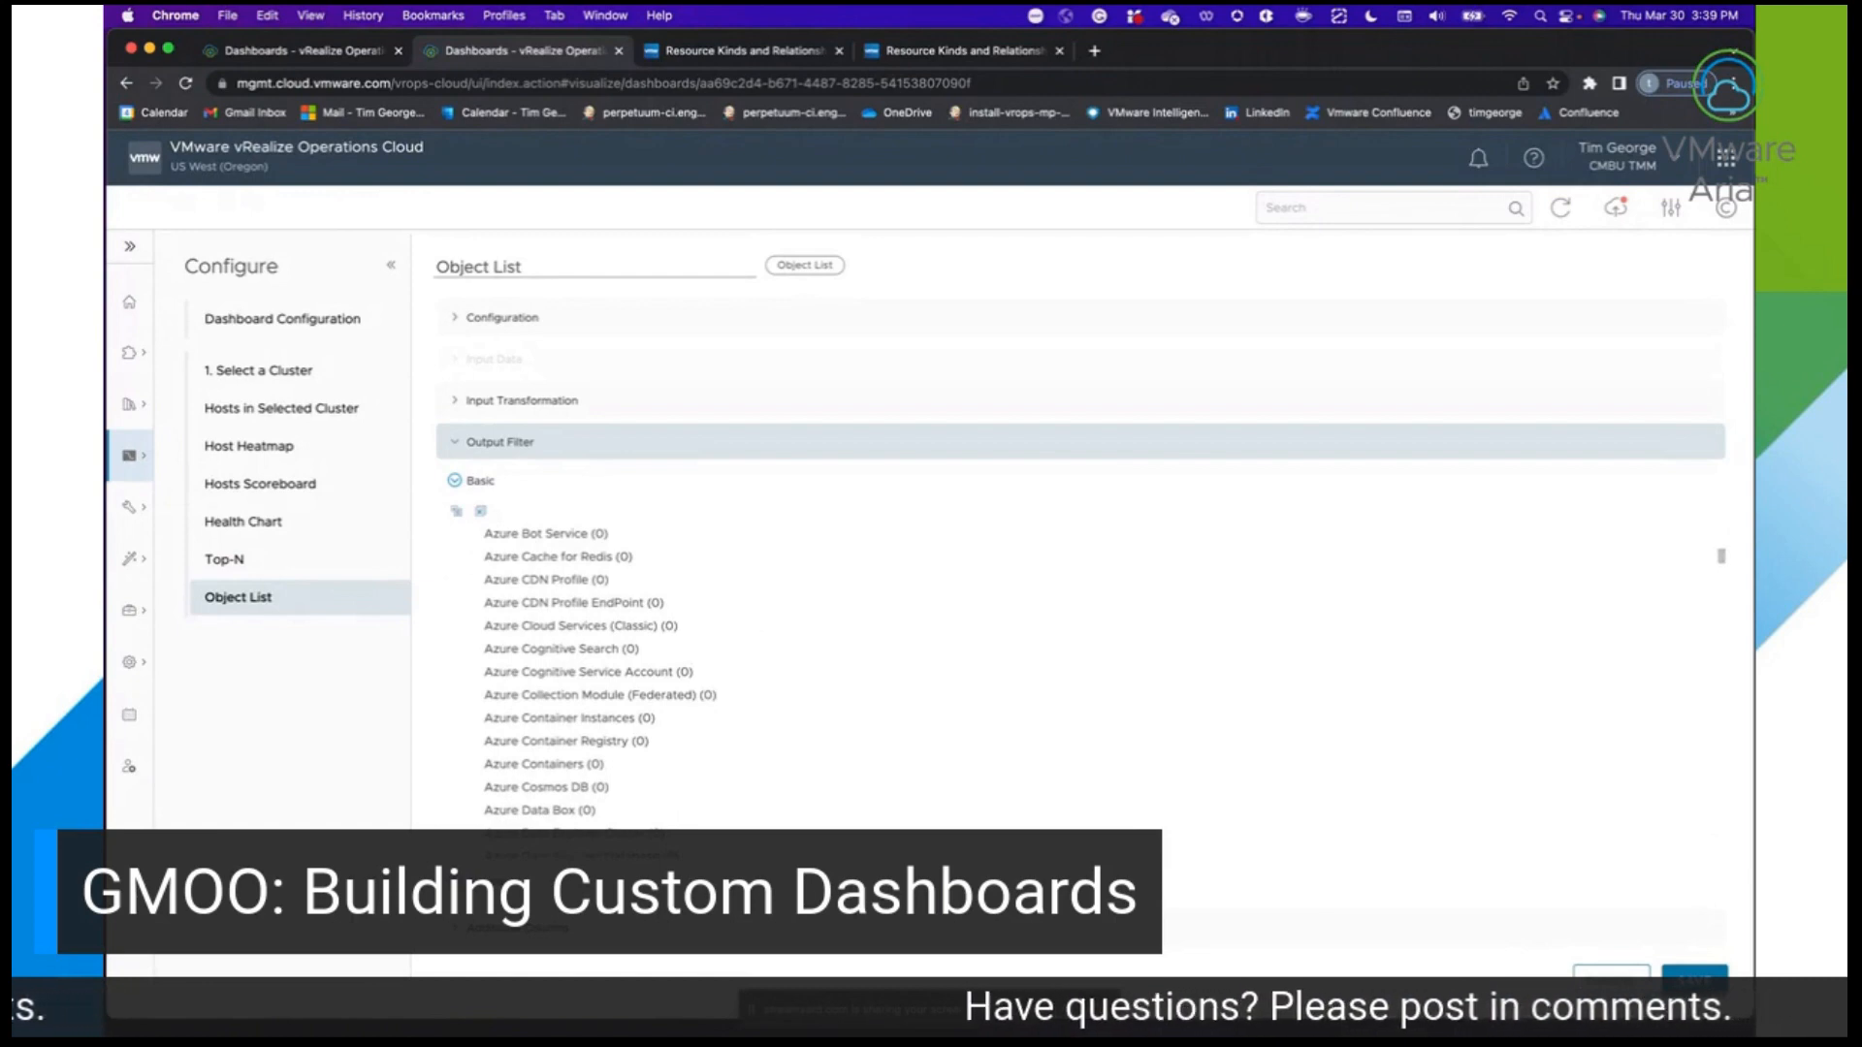
scroll(1131, 746, down, 15)
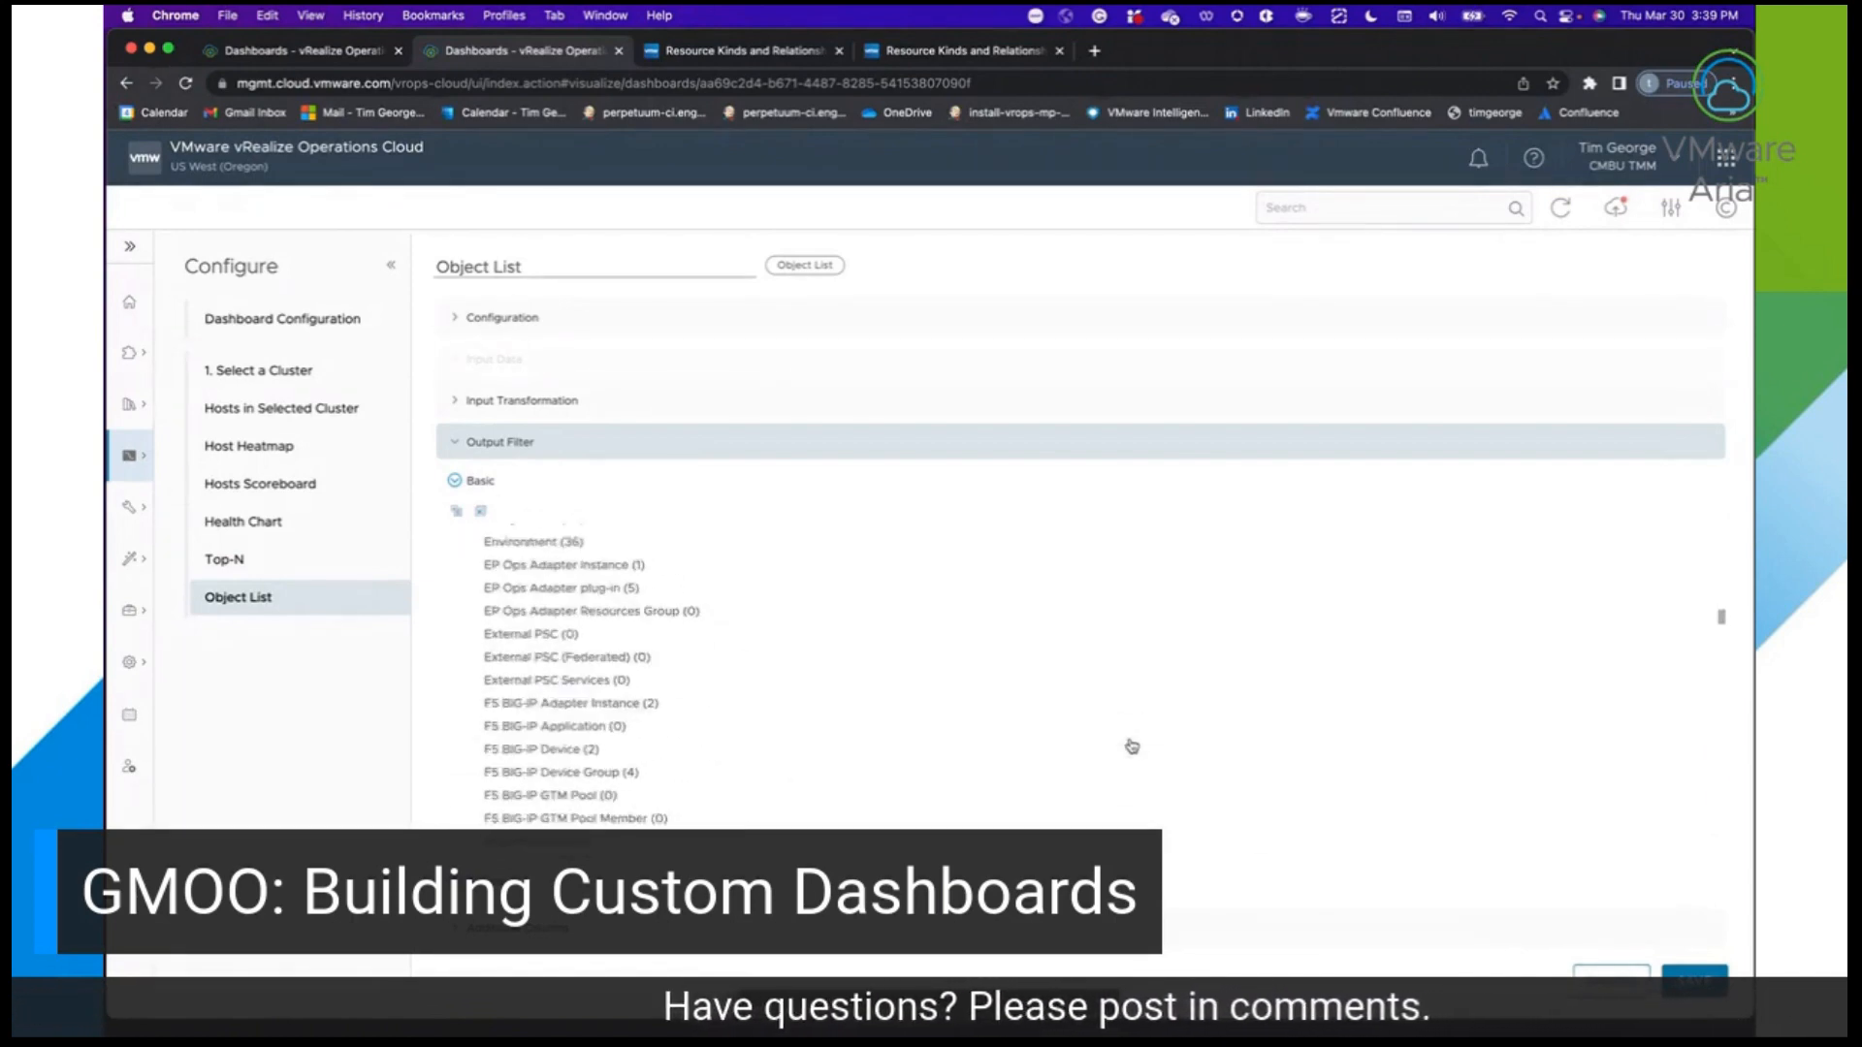
scroll(1132, 745, down, 20)
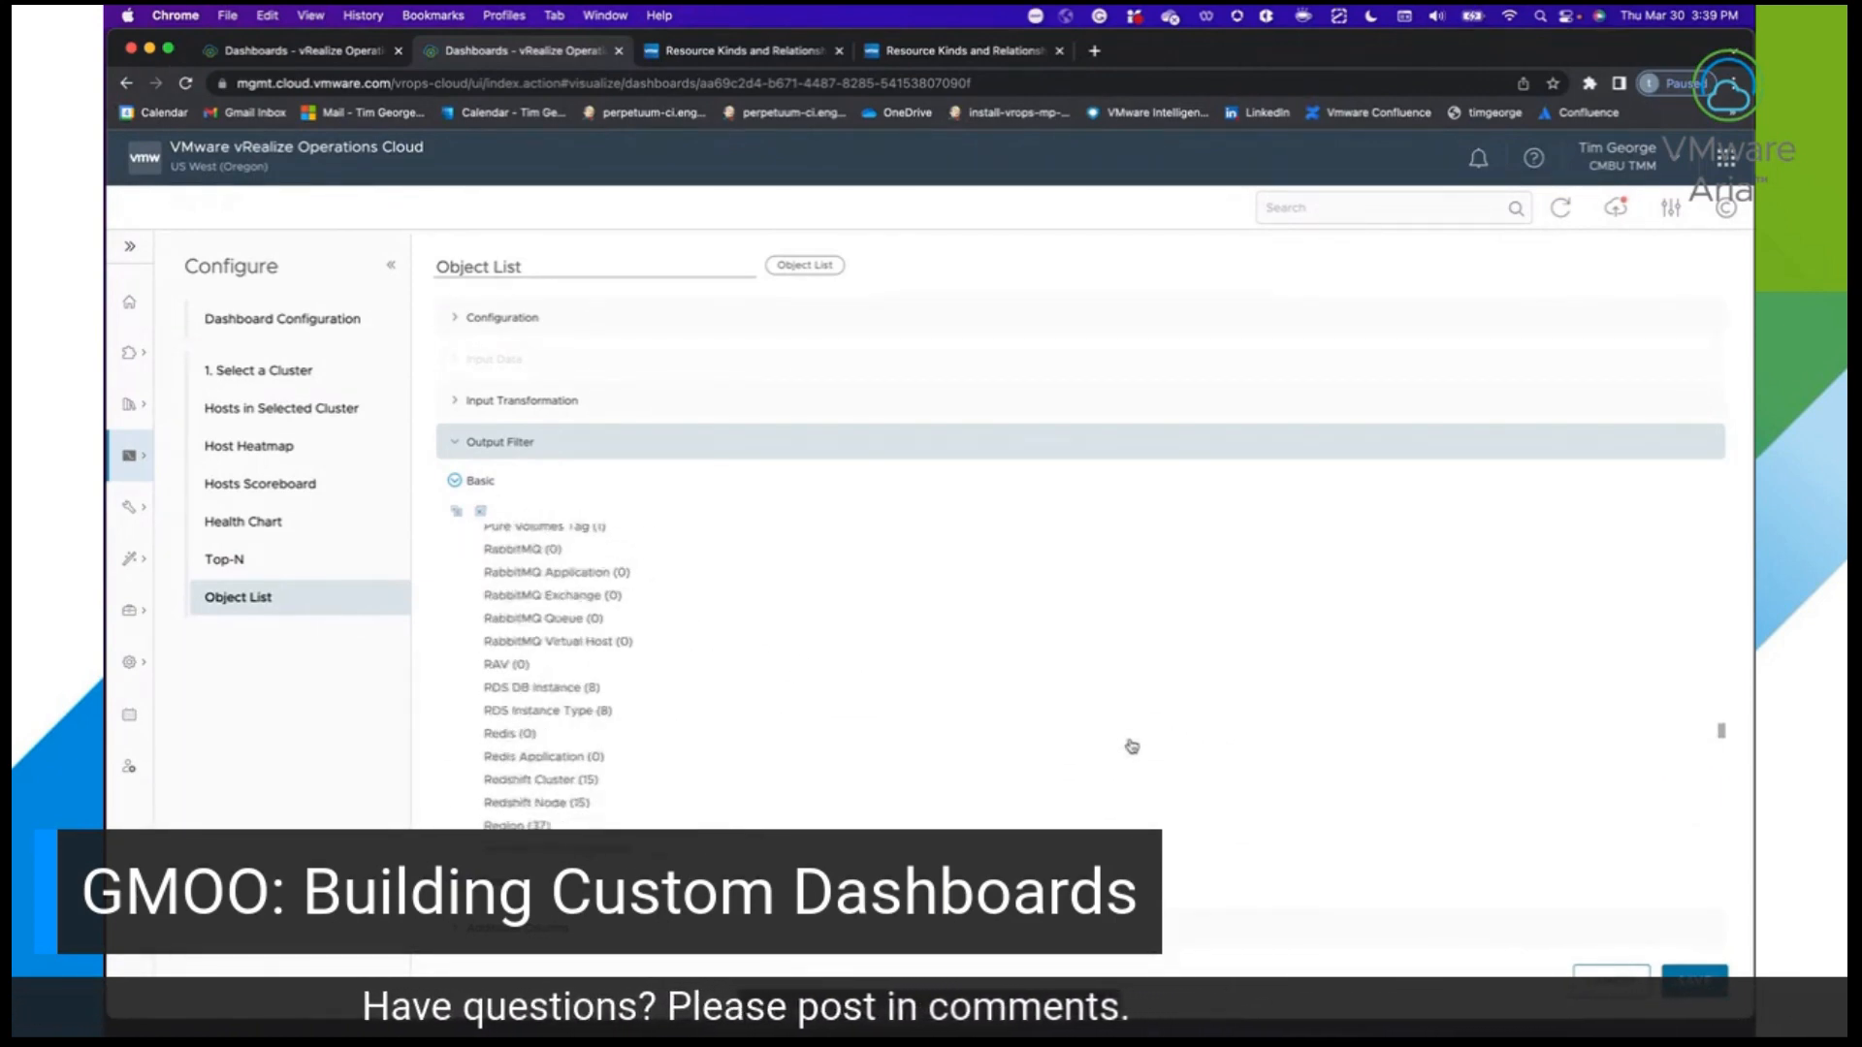
scroll(1132, 746, down, 20)
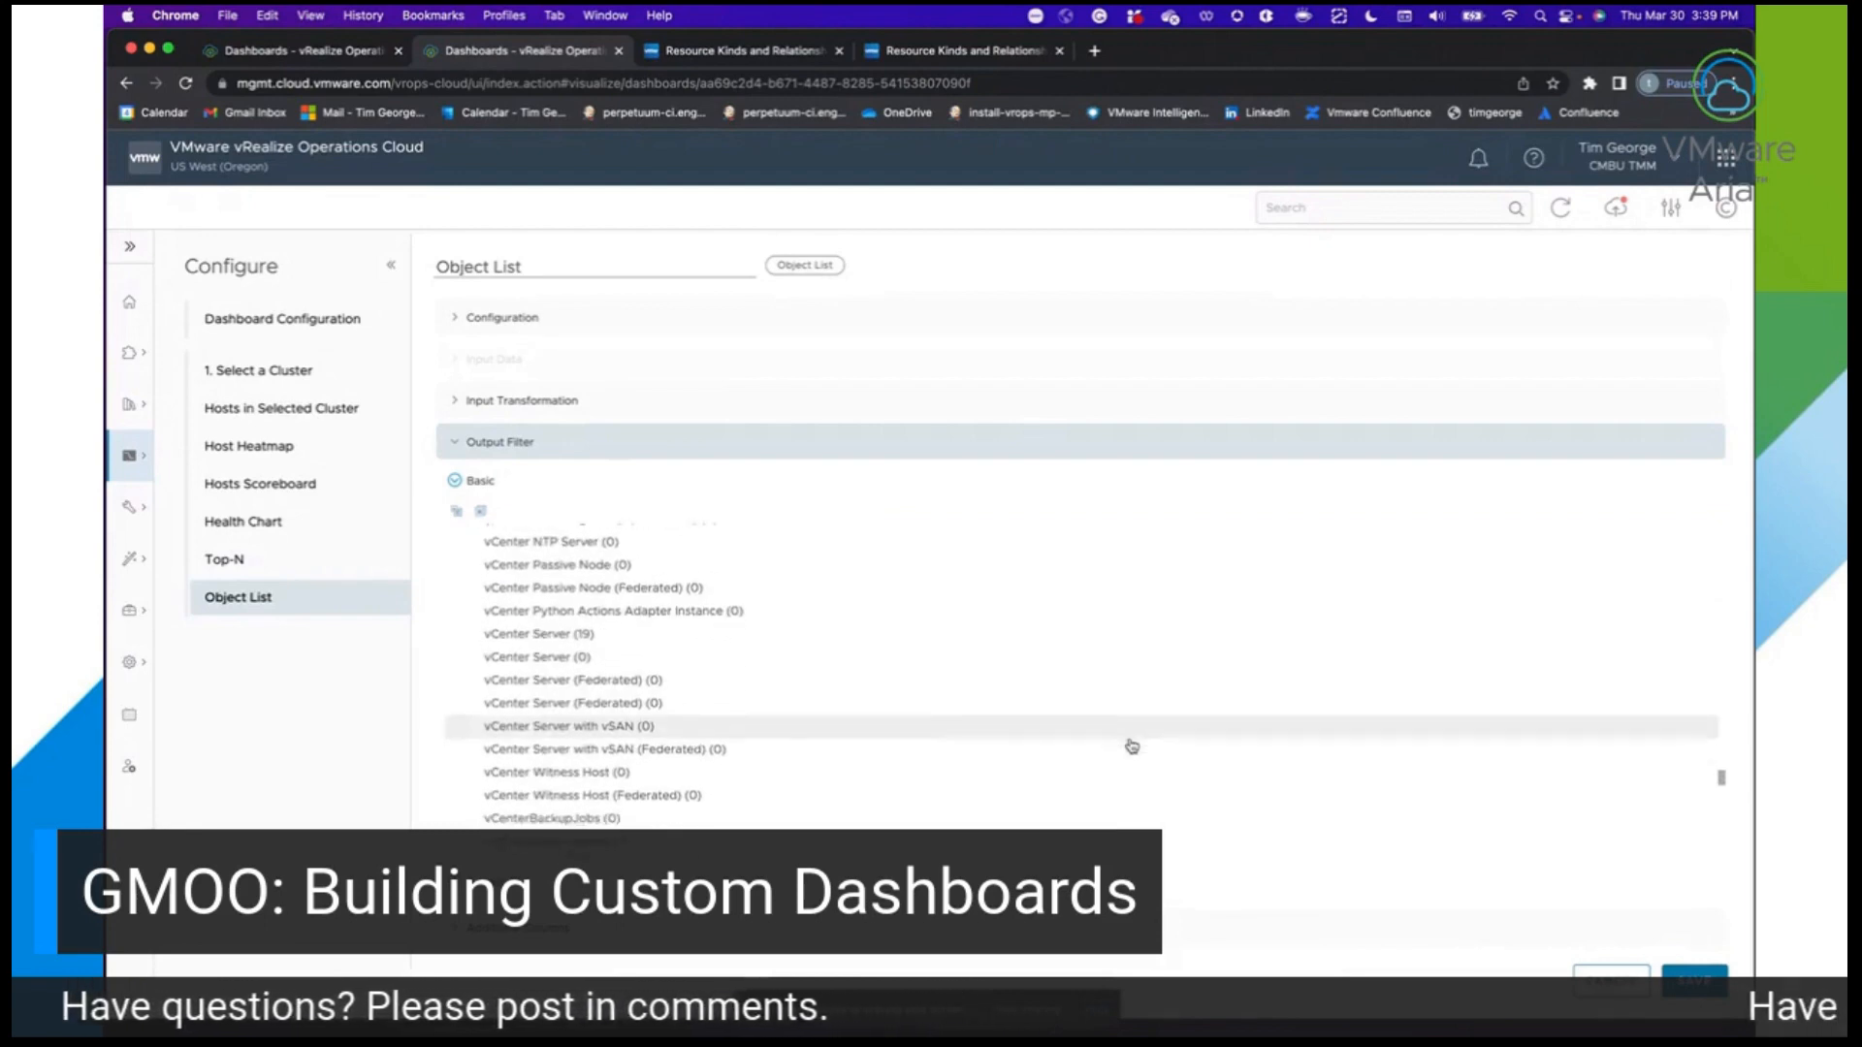
scroll(1132, 746, down, 10)
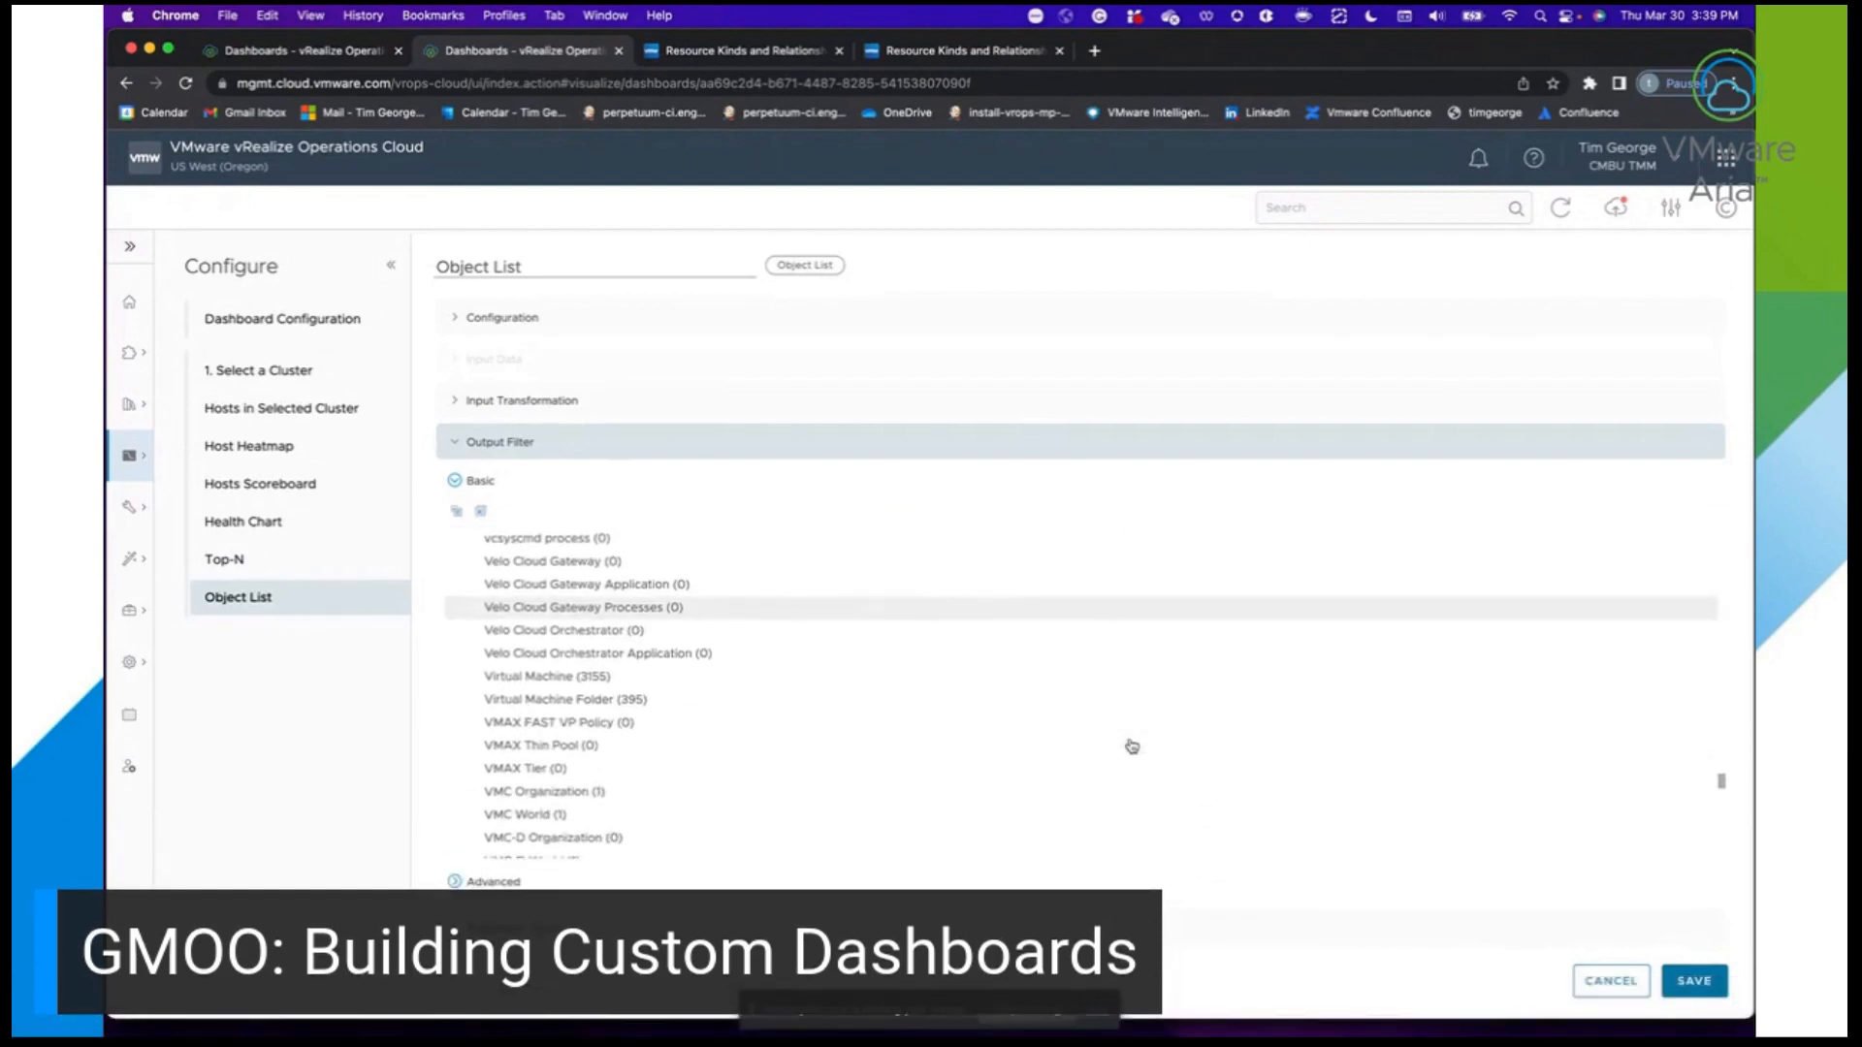
scroll(1131, 745, down, 2)
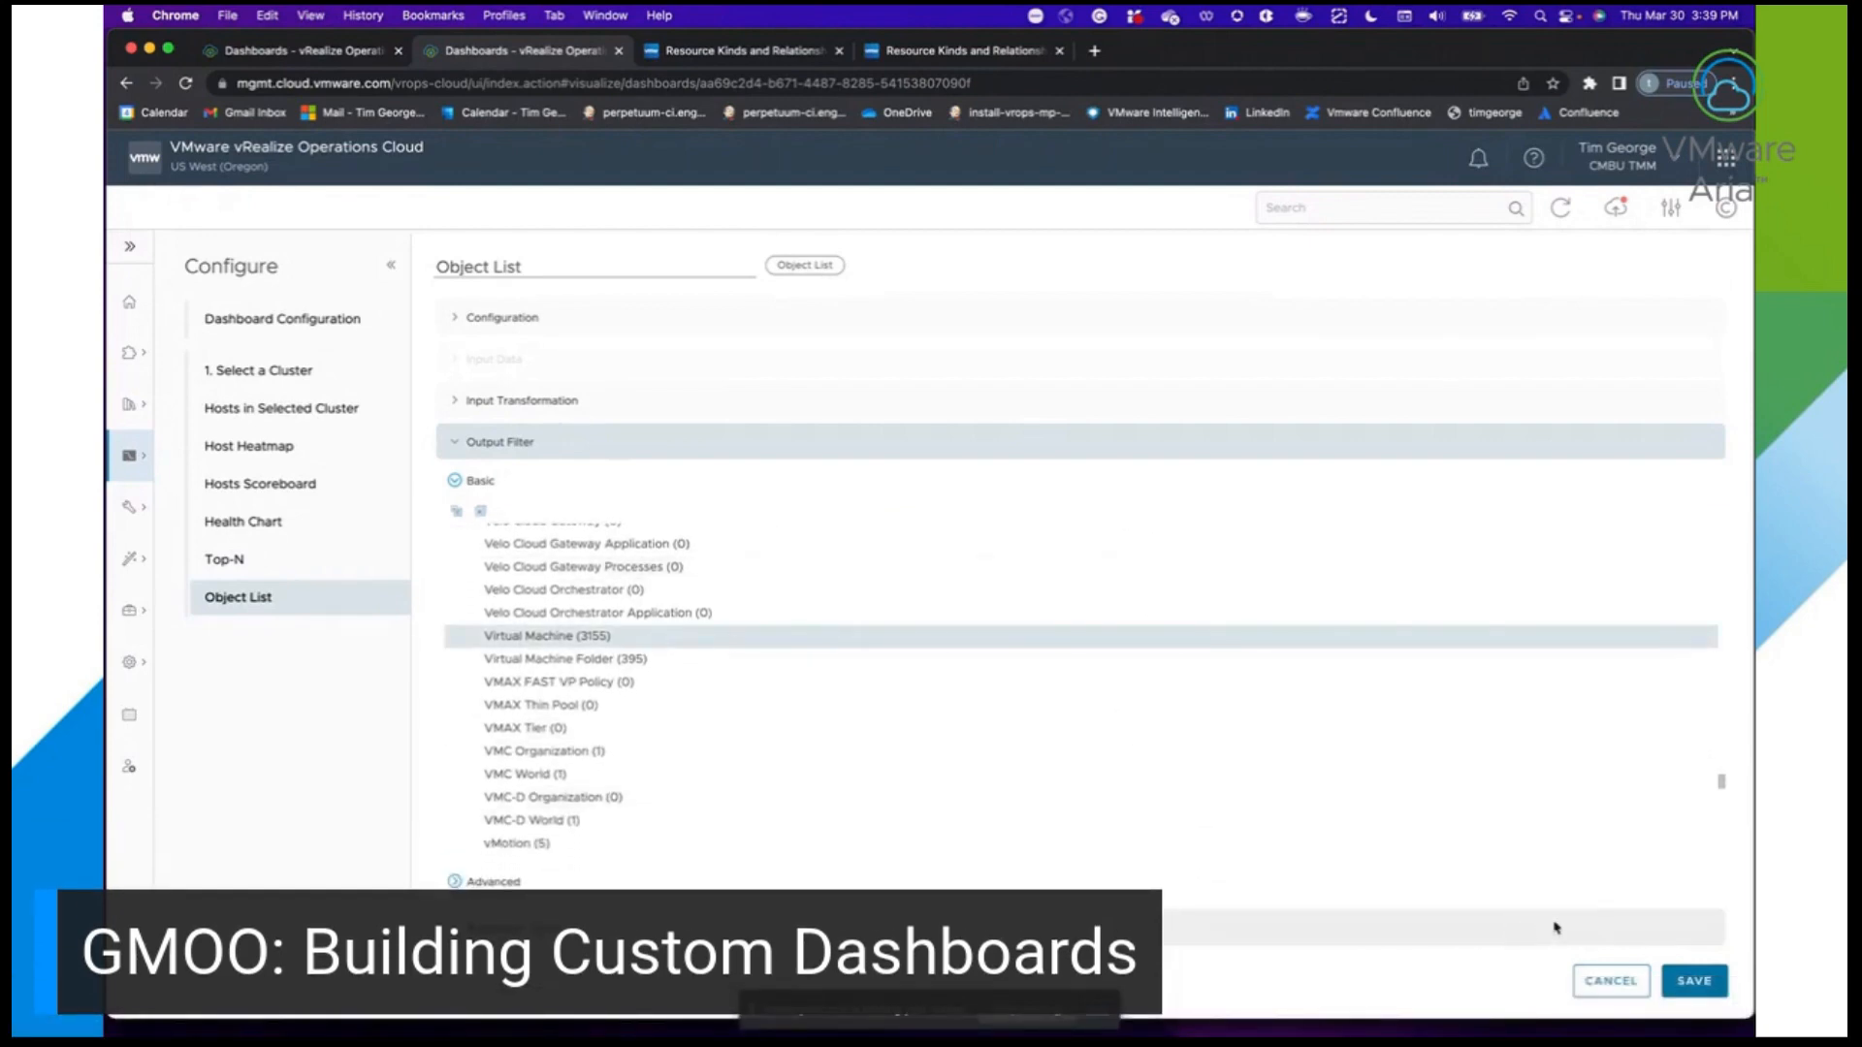
click(1694, 980)
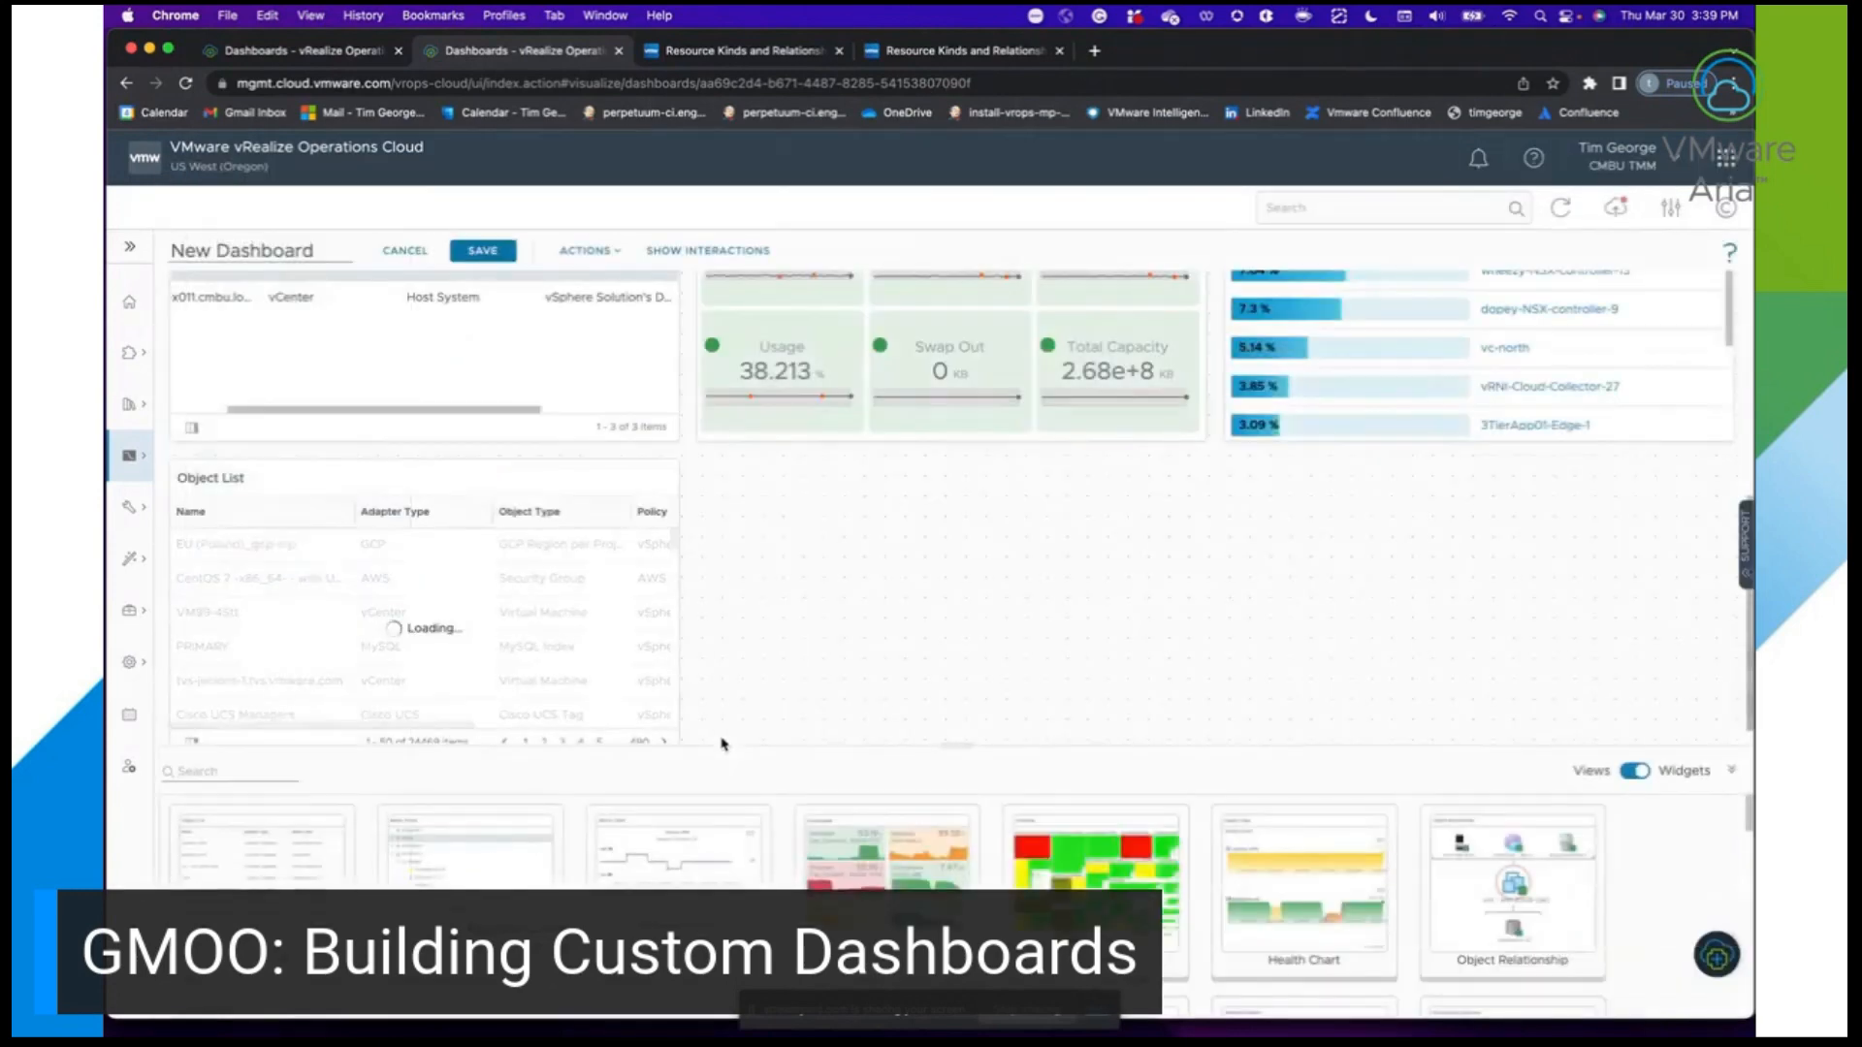
Link the Hosts in Selected Cluster widget's output to the new Object List widget in the dashboard interactions.
scroll(691, 448, up, 3)
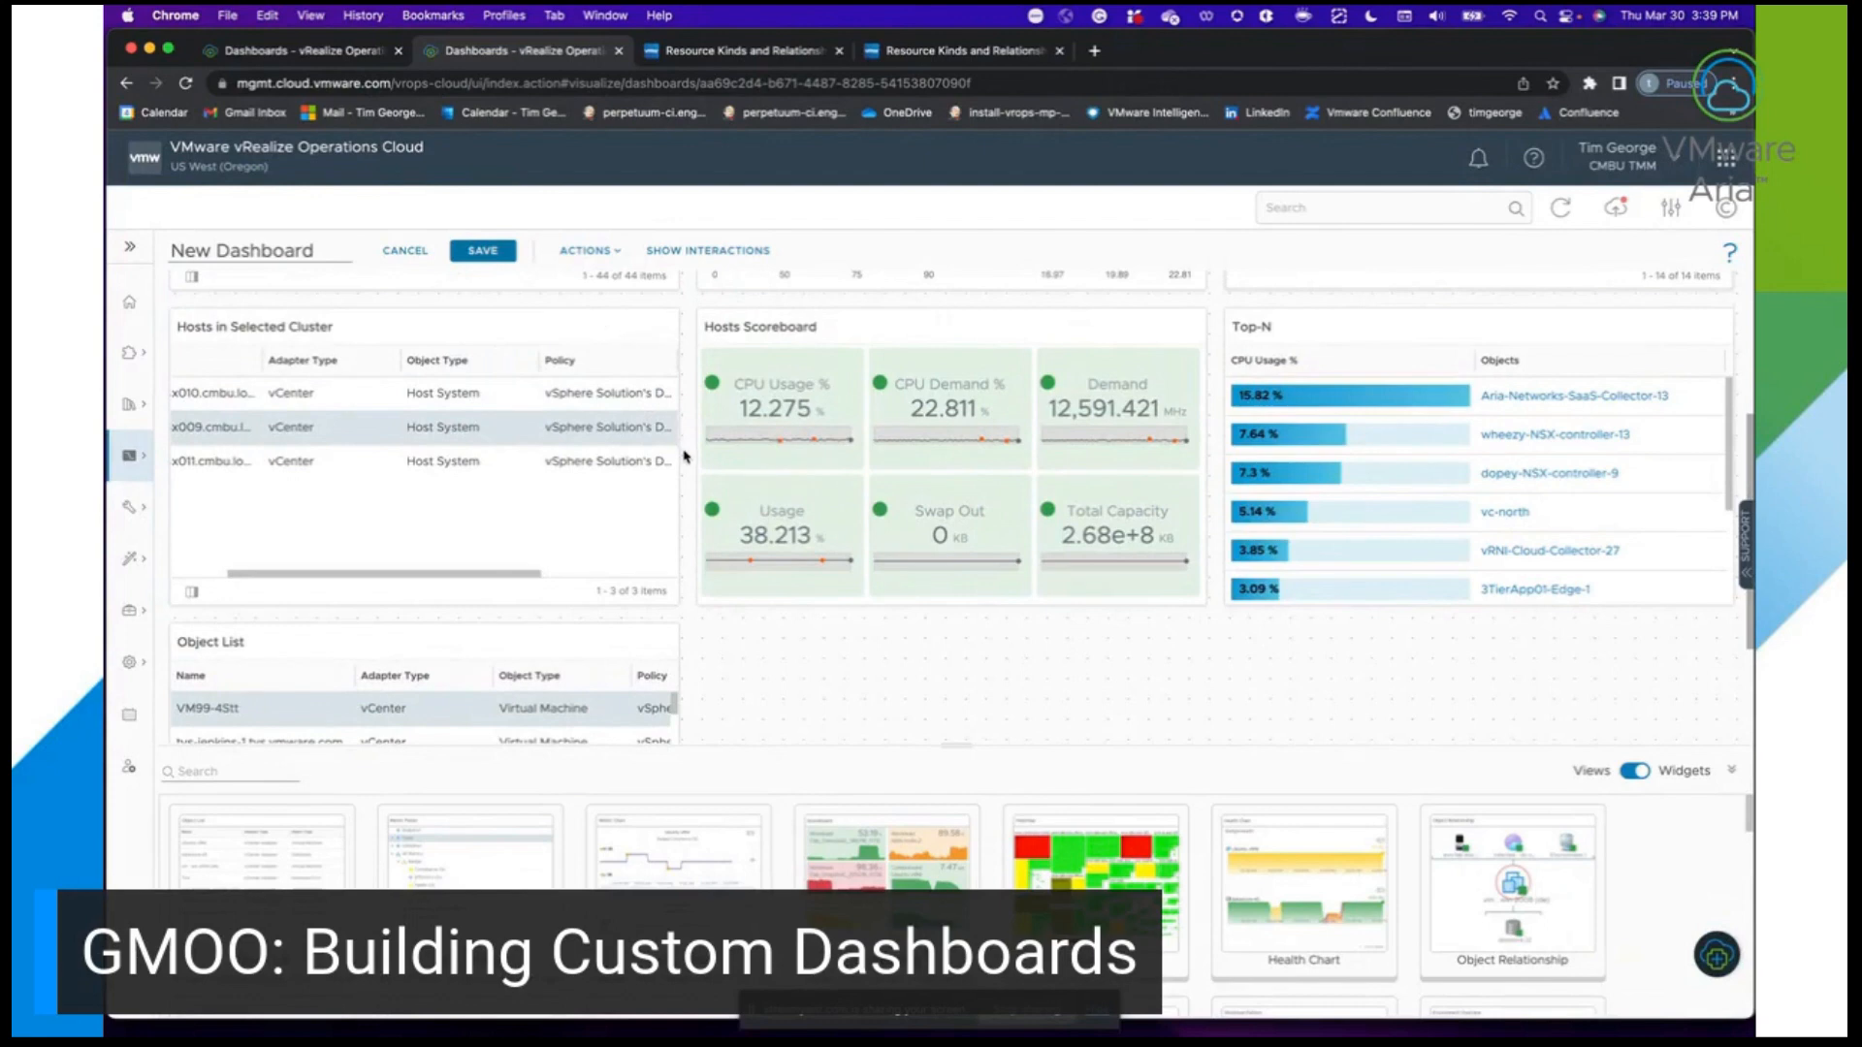
scroll(686, 457, down, 3)
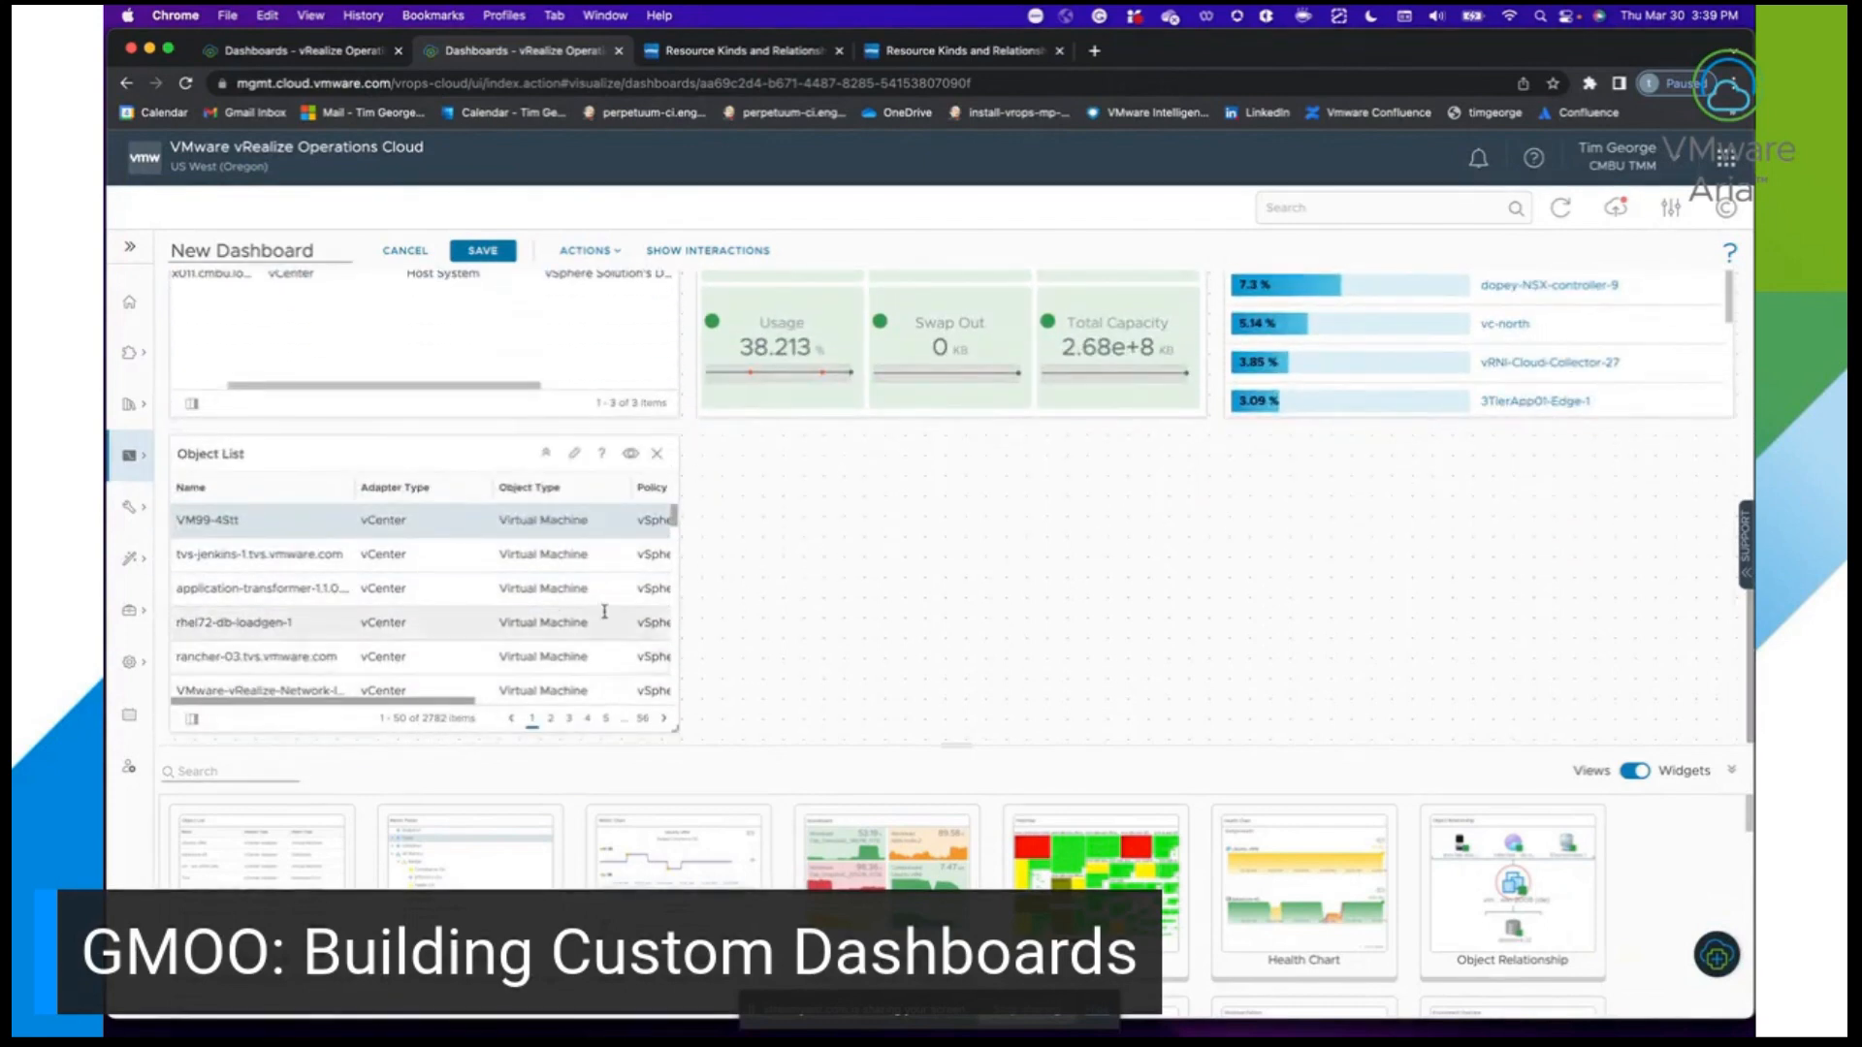
scroll(693, 533, up, 3)
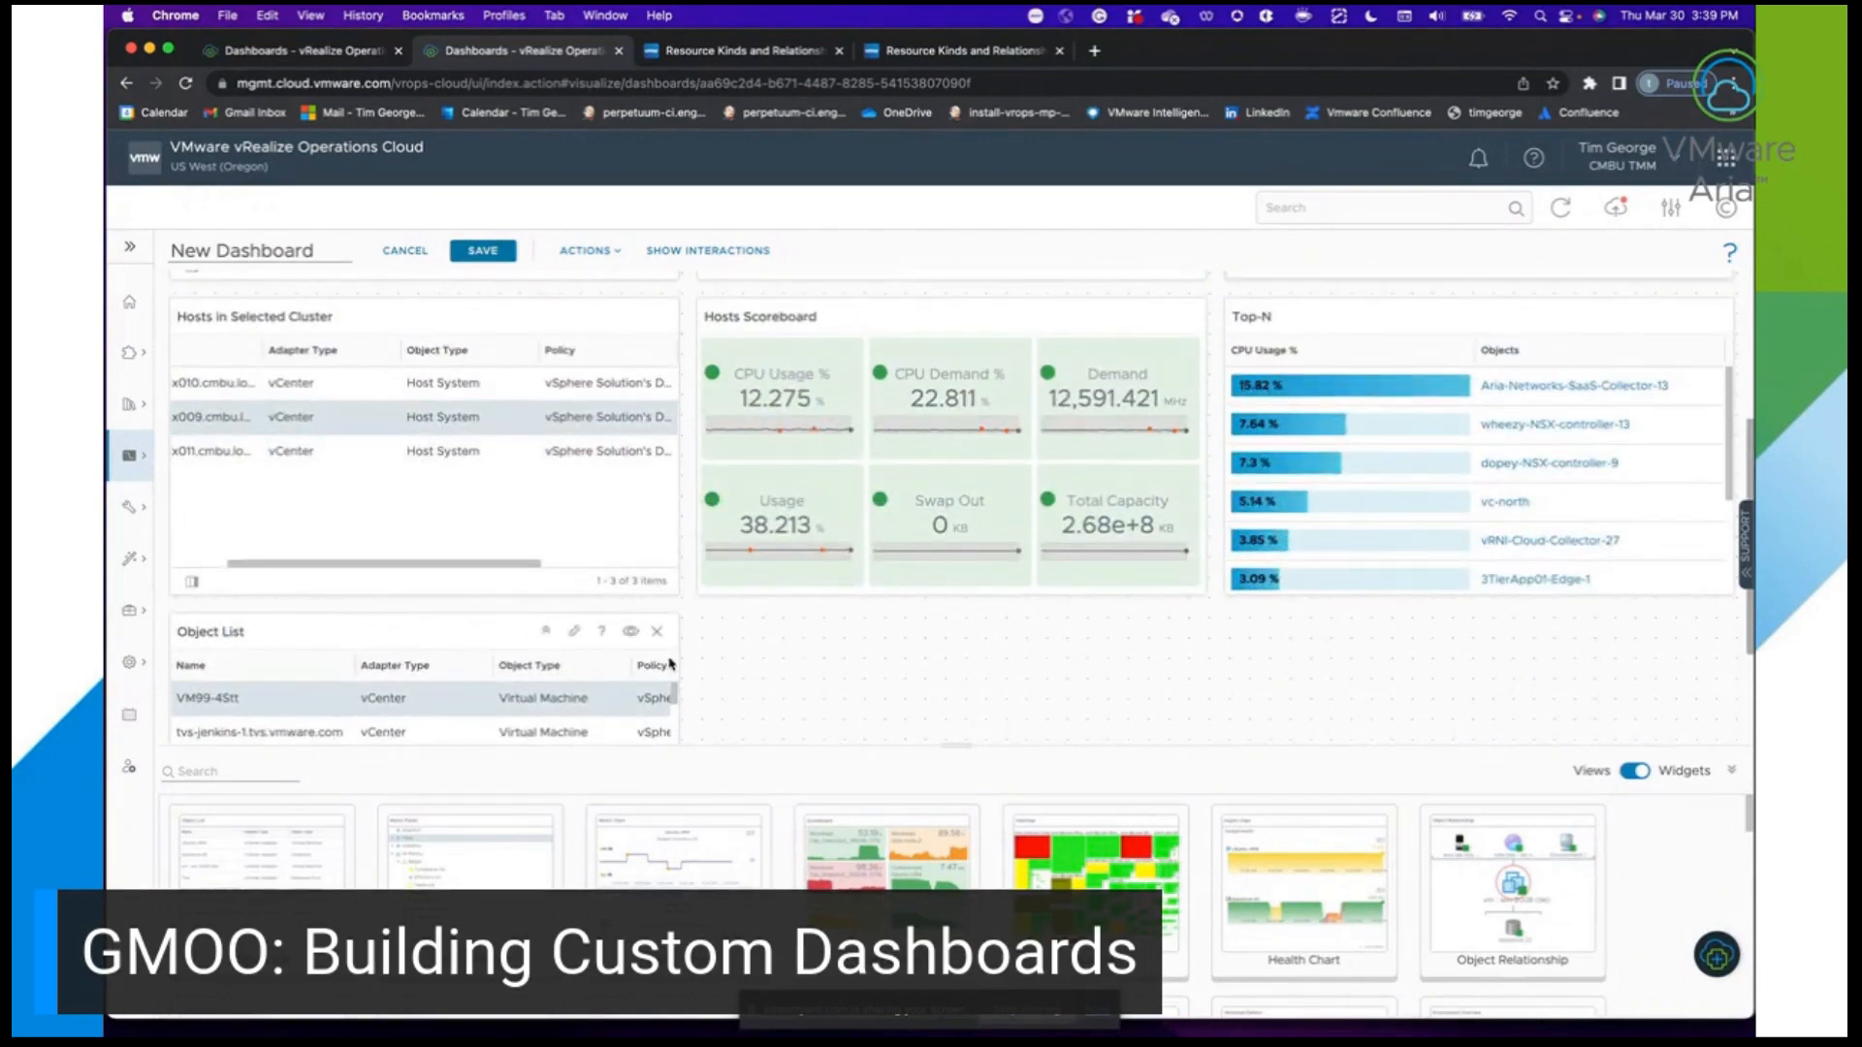
scroll(690, 656, down, 2)
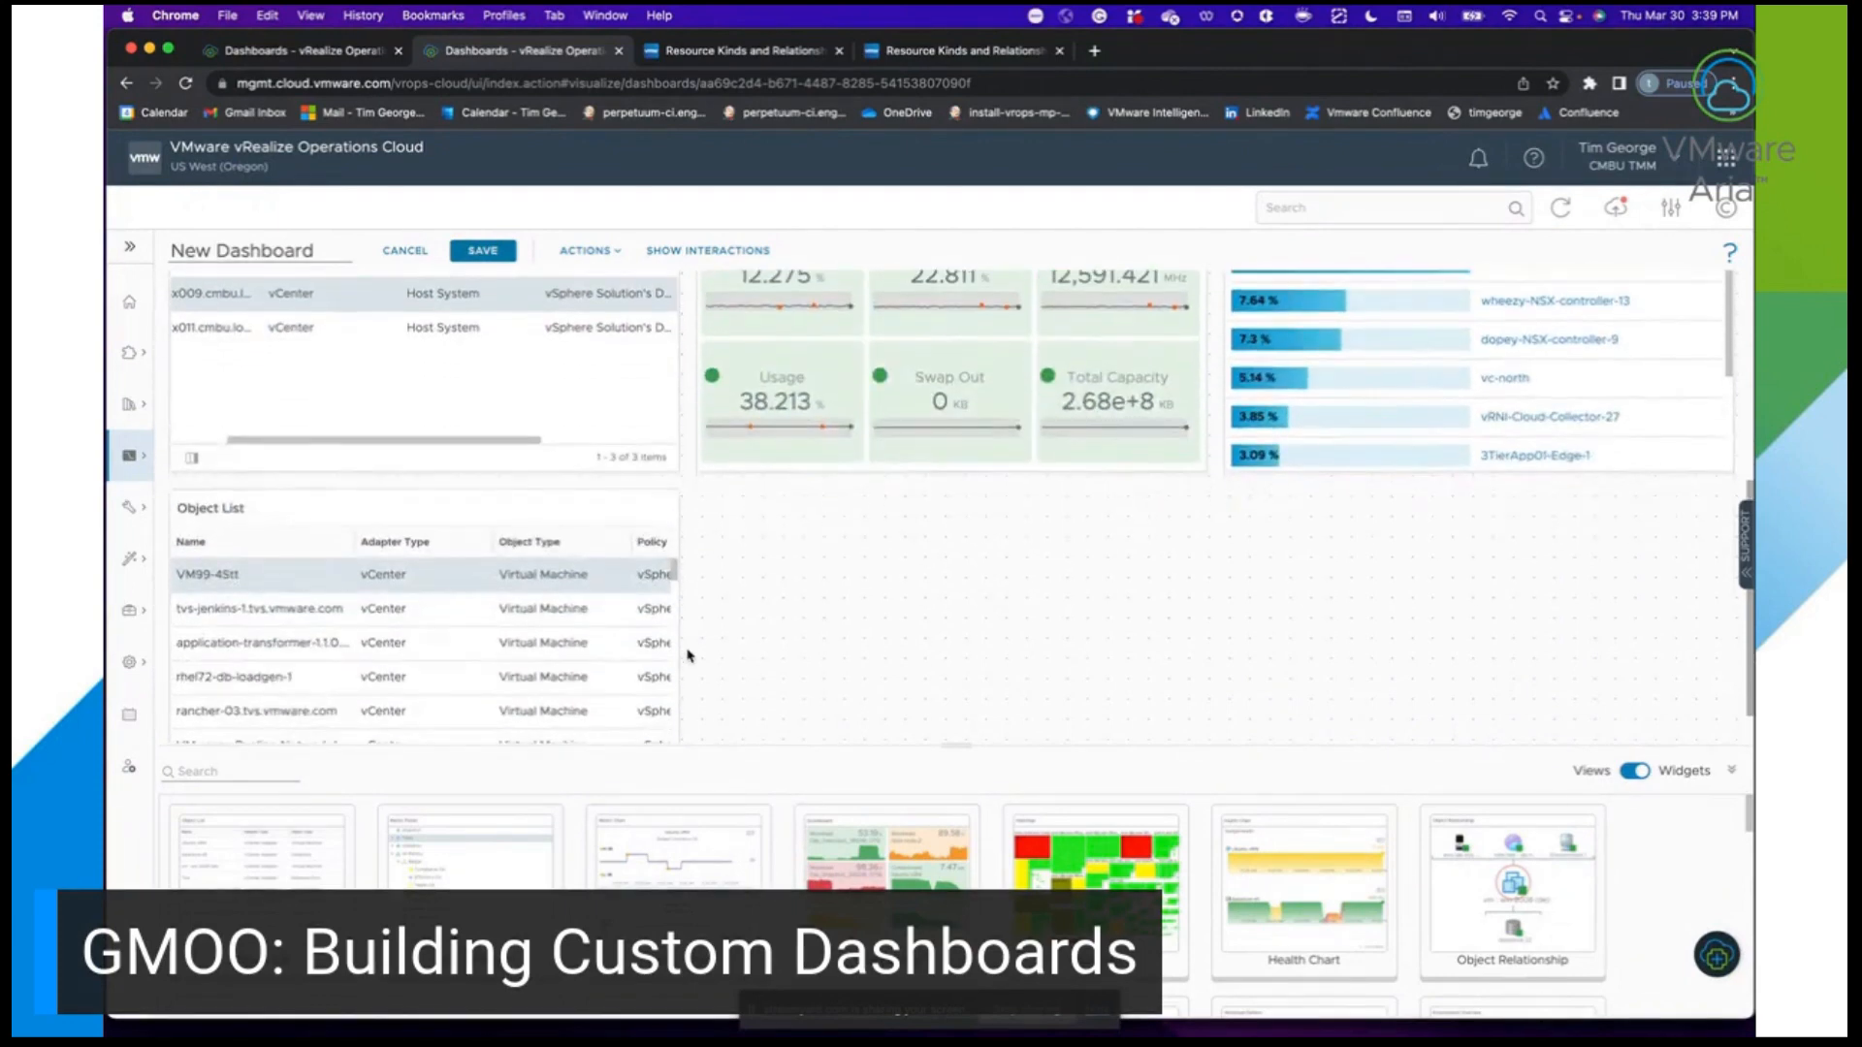
click(670, 251)
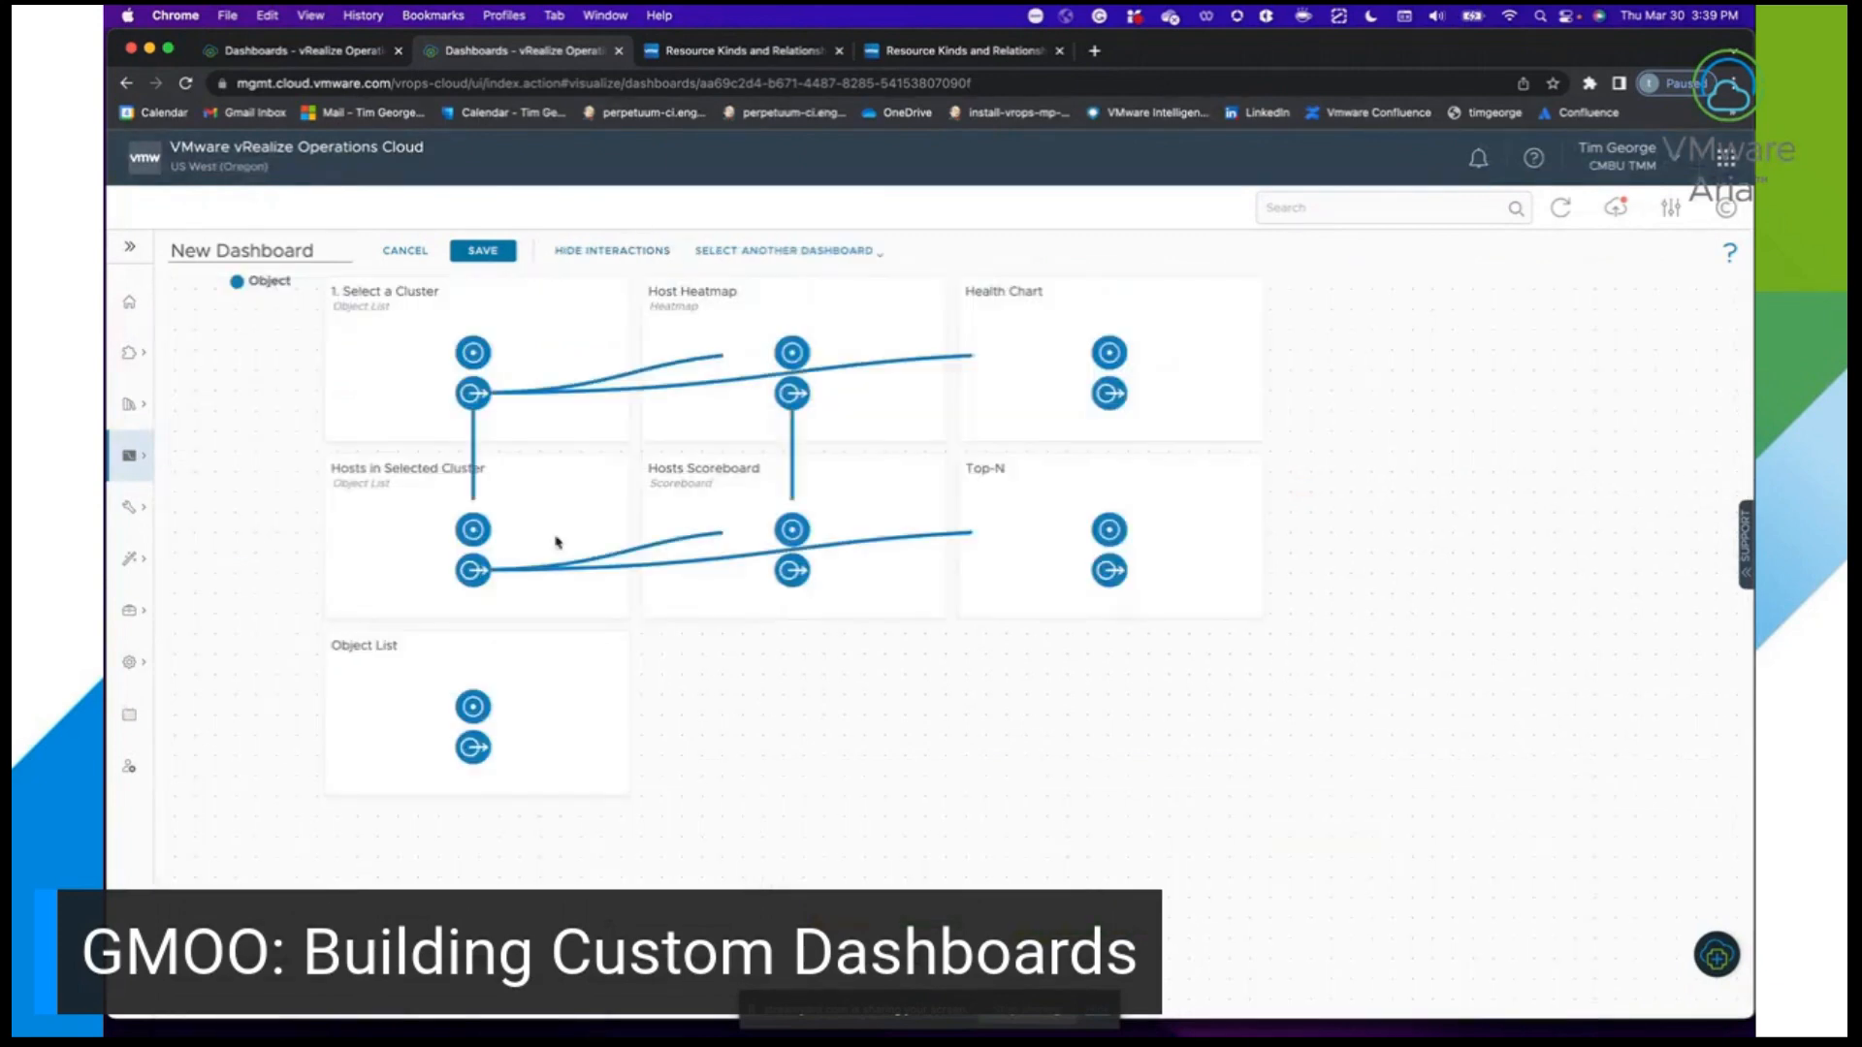
drag(473, 570, 473, 707)
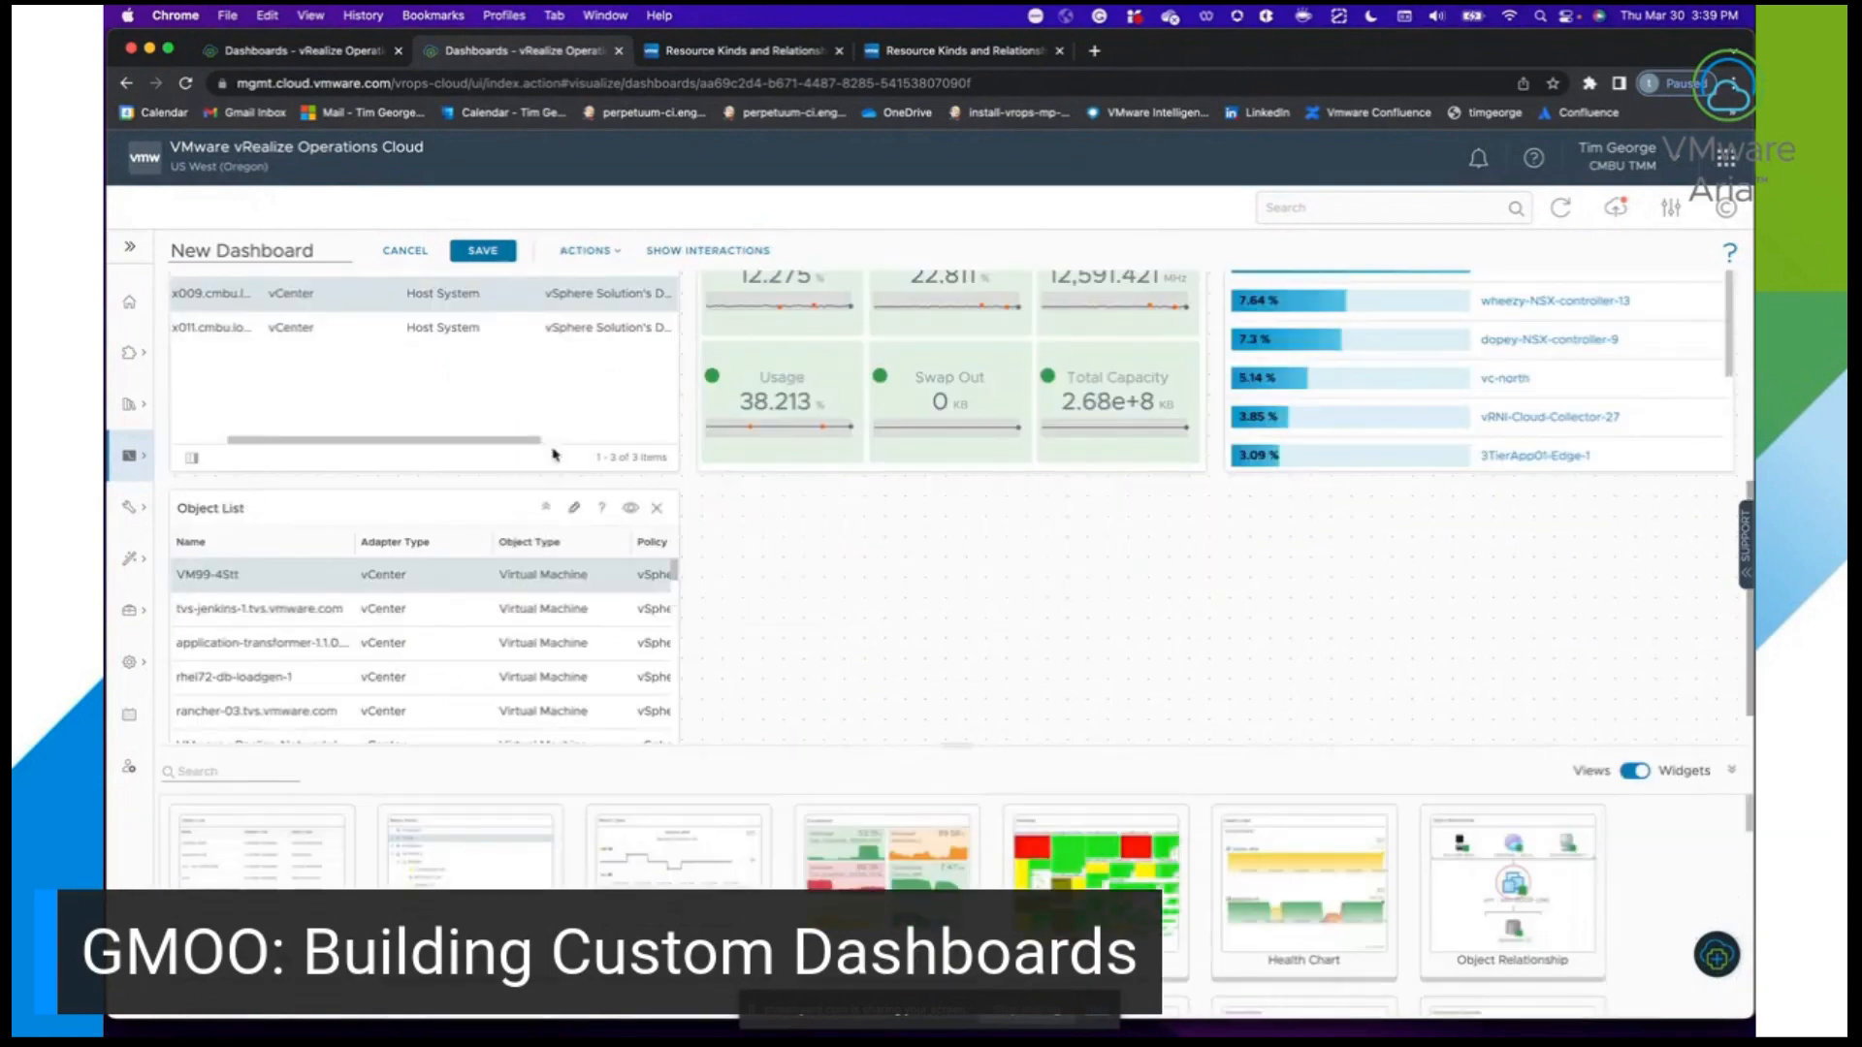
Select the third host in Hosts in Selected Cluster and compare its virtual machines in the Top-N and Object List widgets.
click(543, 331)
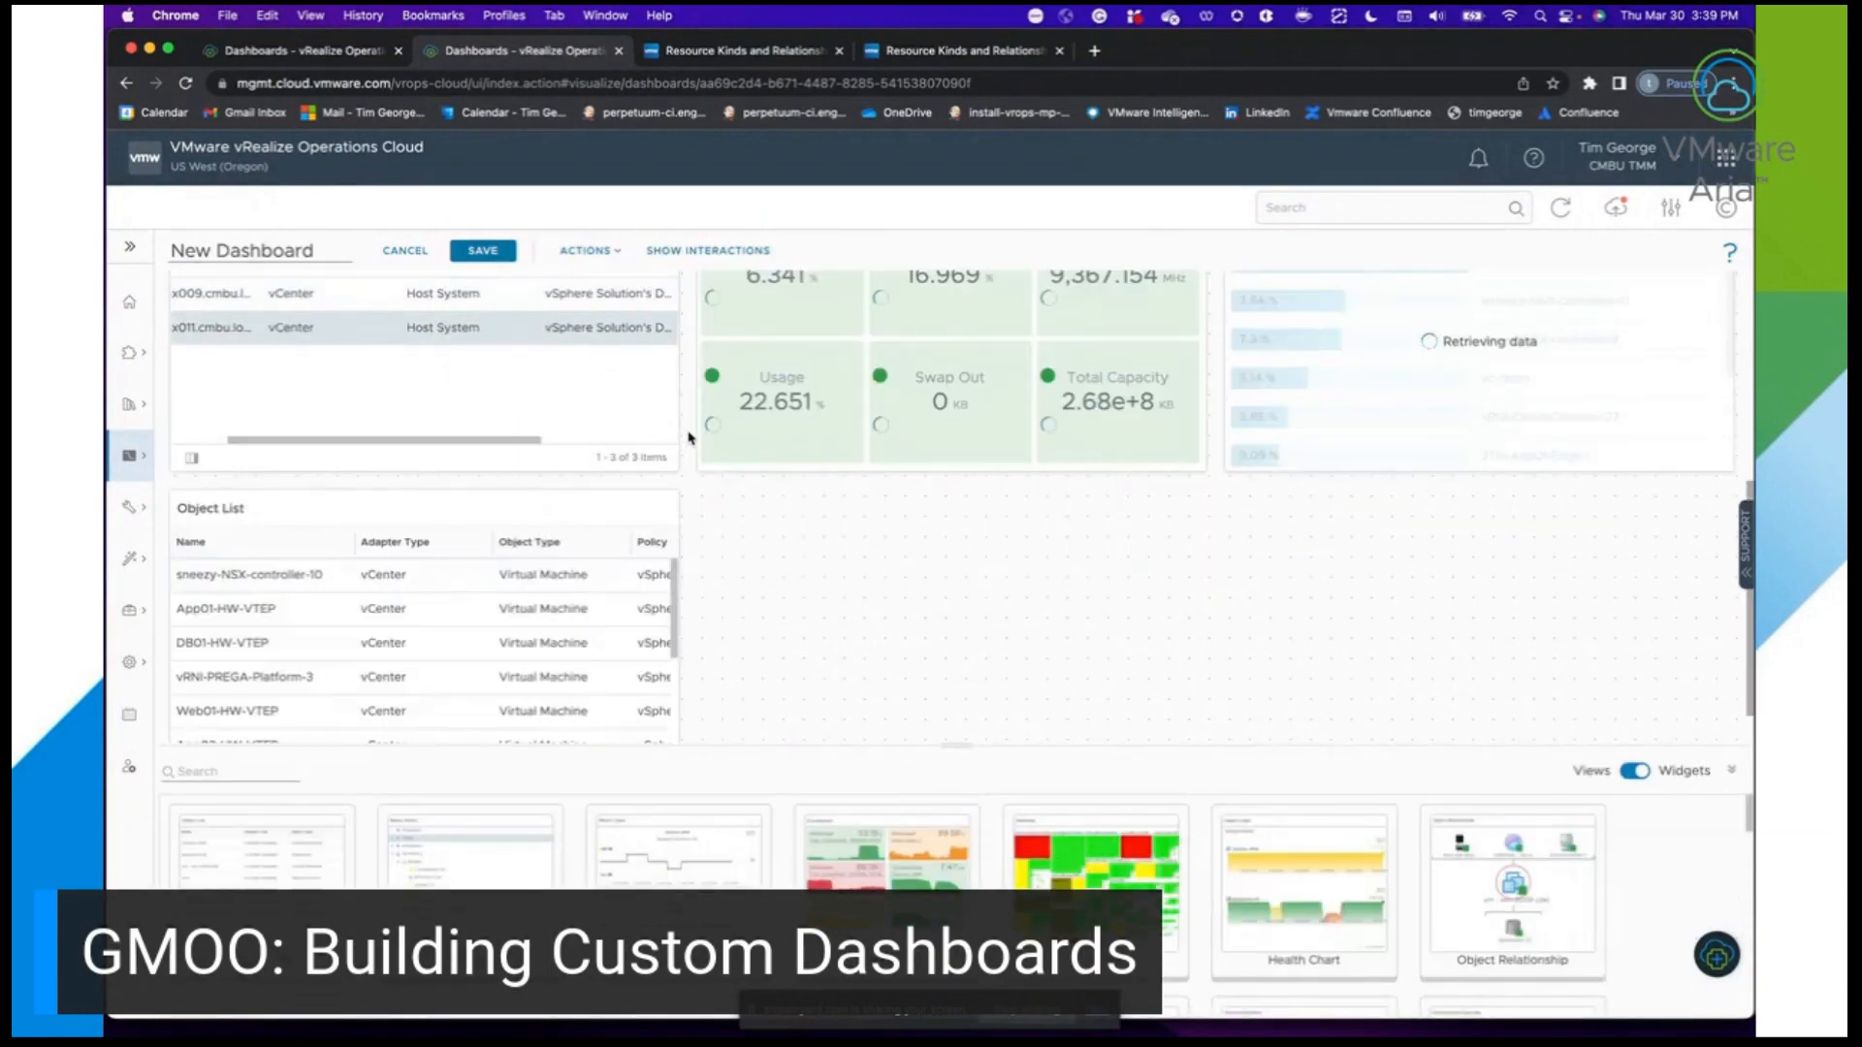
scroll(690, 438, up, 4)
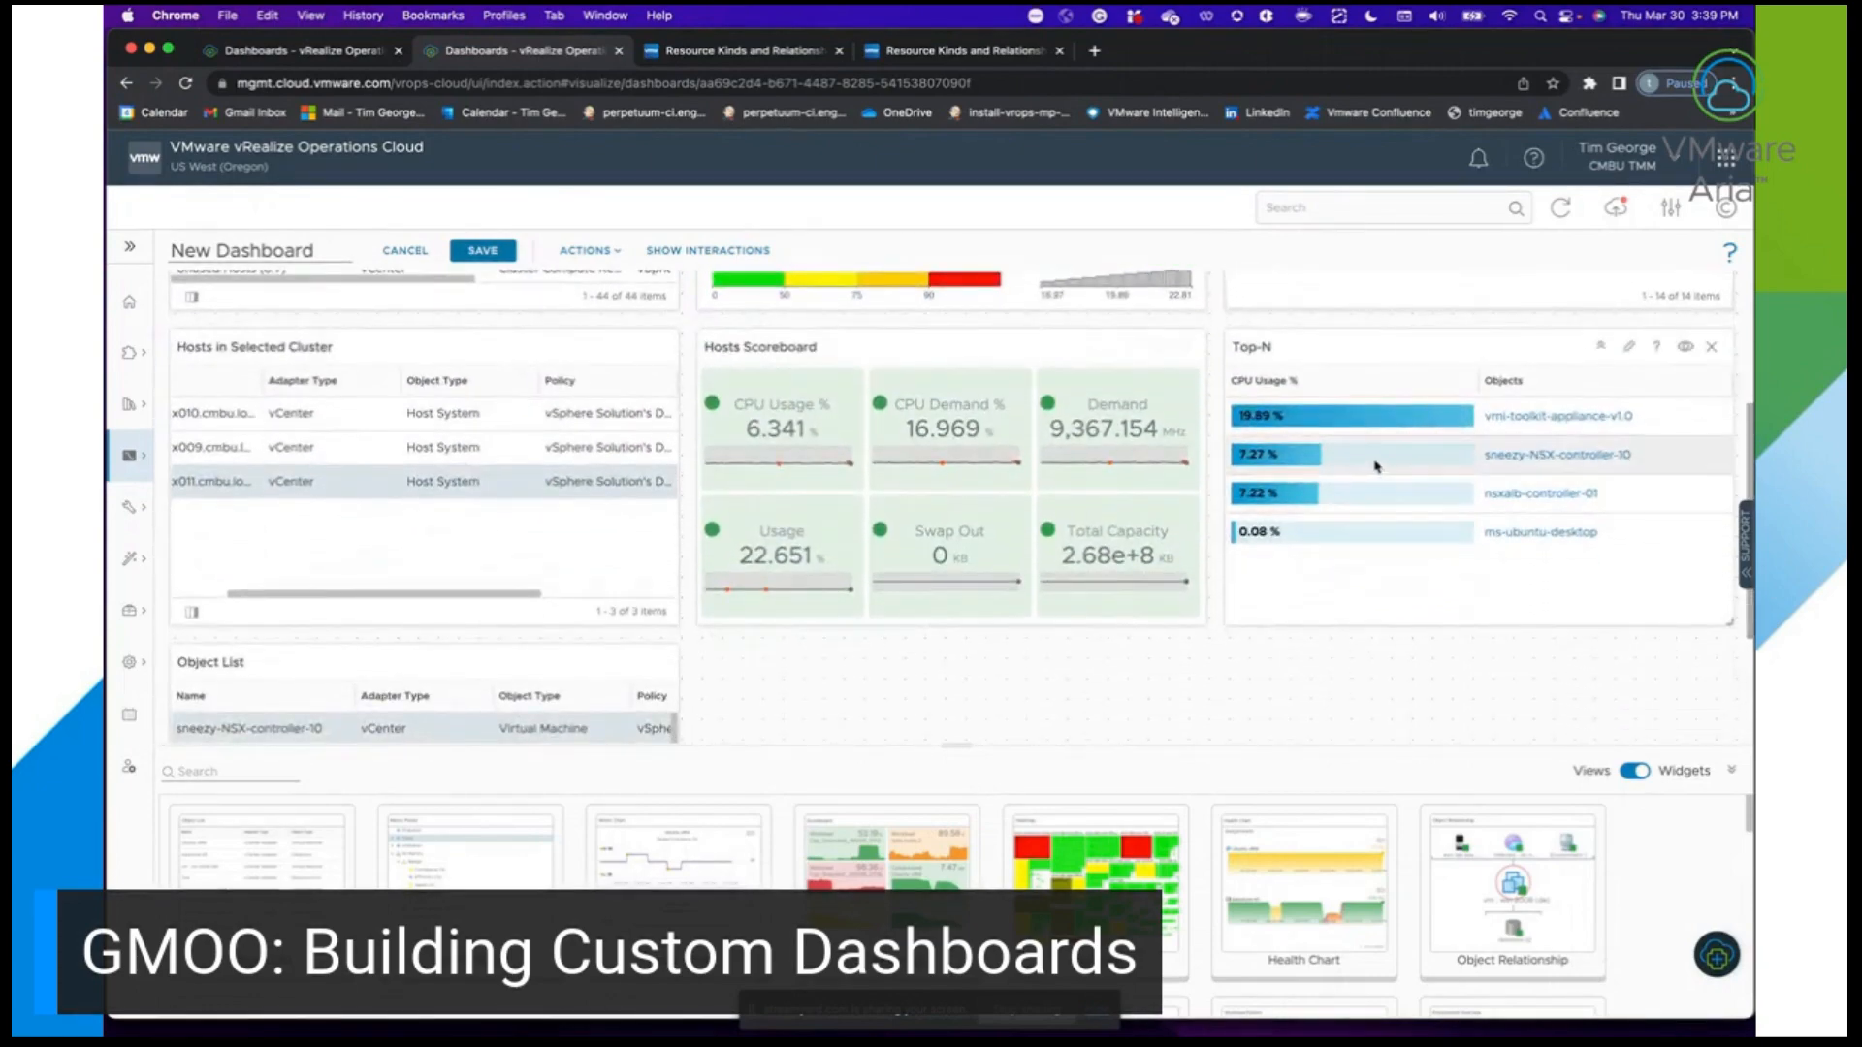
scroll(717, 638, down, 3)
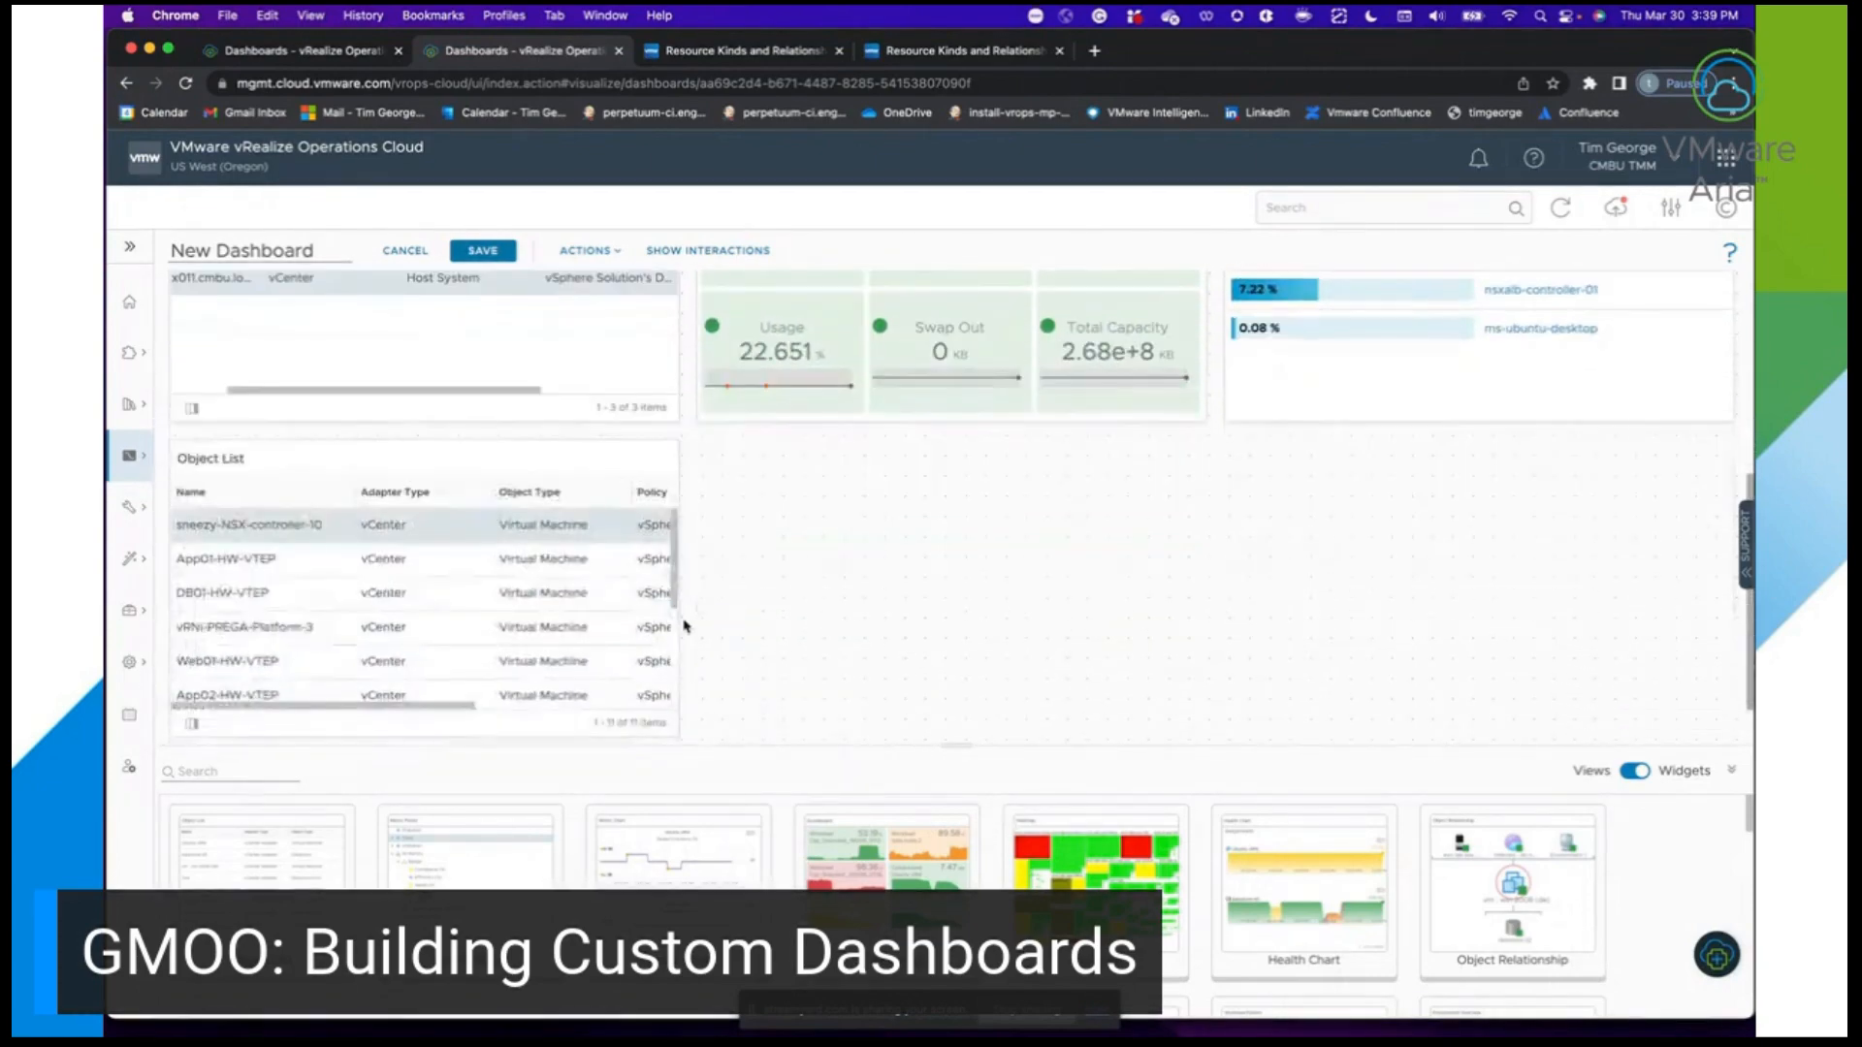
scroll(504, 599, down, 3)
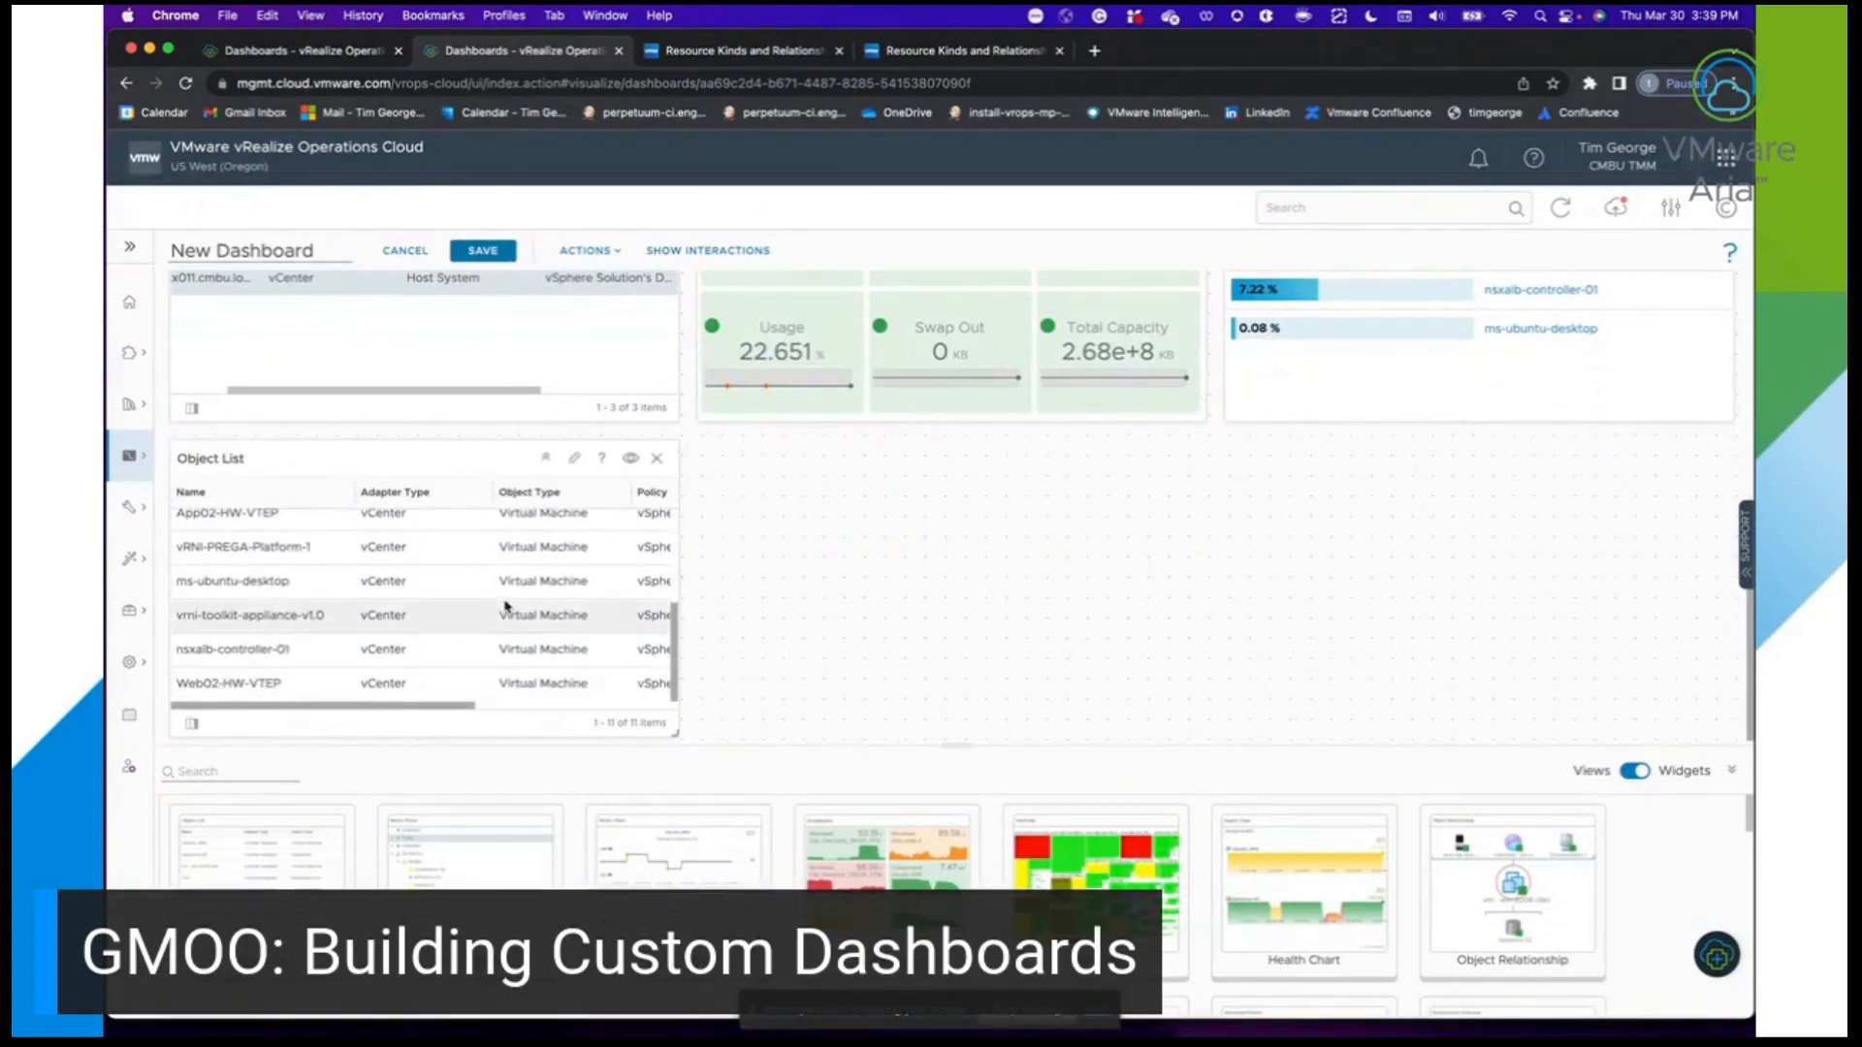
scroll(506, 602, up, 2)
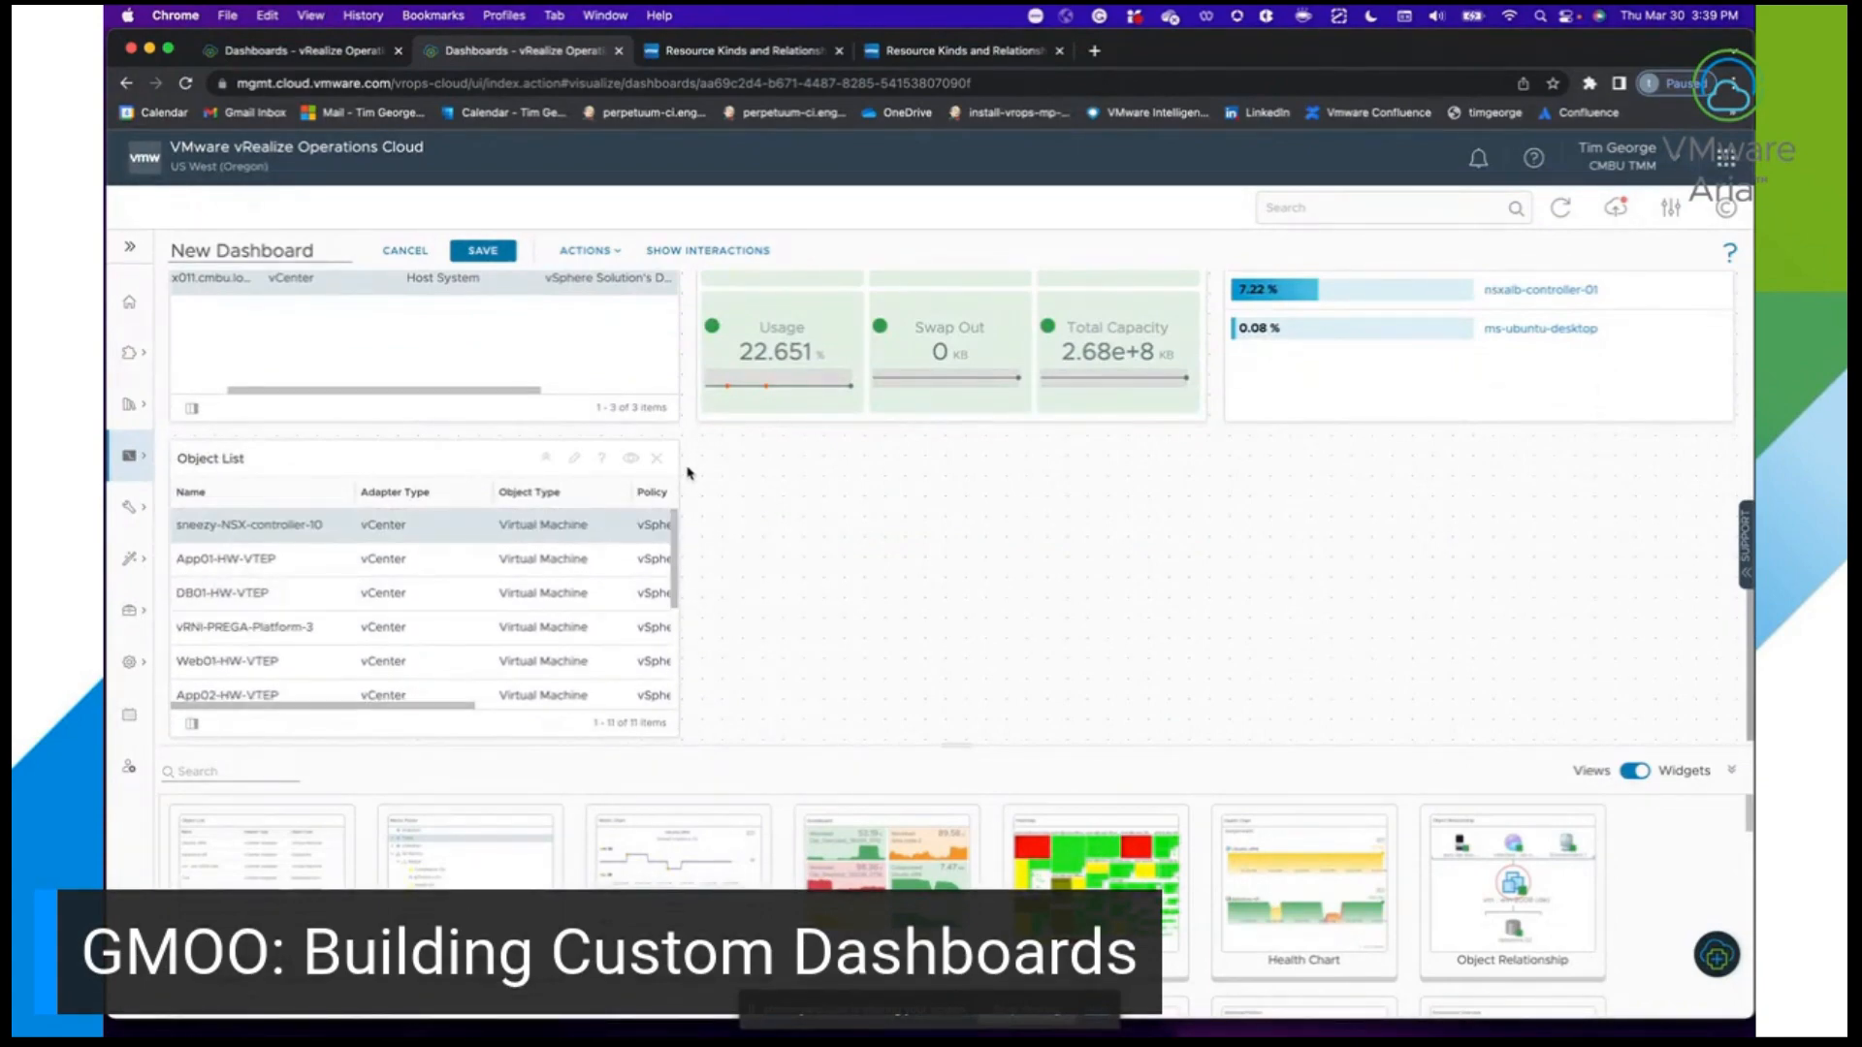
Select the sc2c03-BCA cluster and examine its hosts, scoreboard, Top-N ranking and virtual machine list.
scroll(689, 474, up, 6)
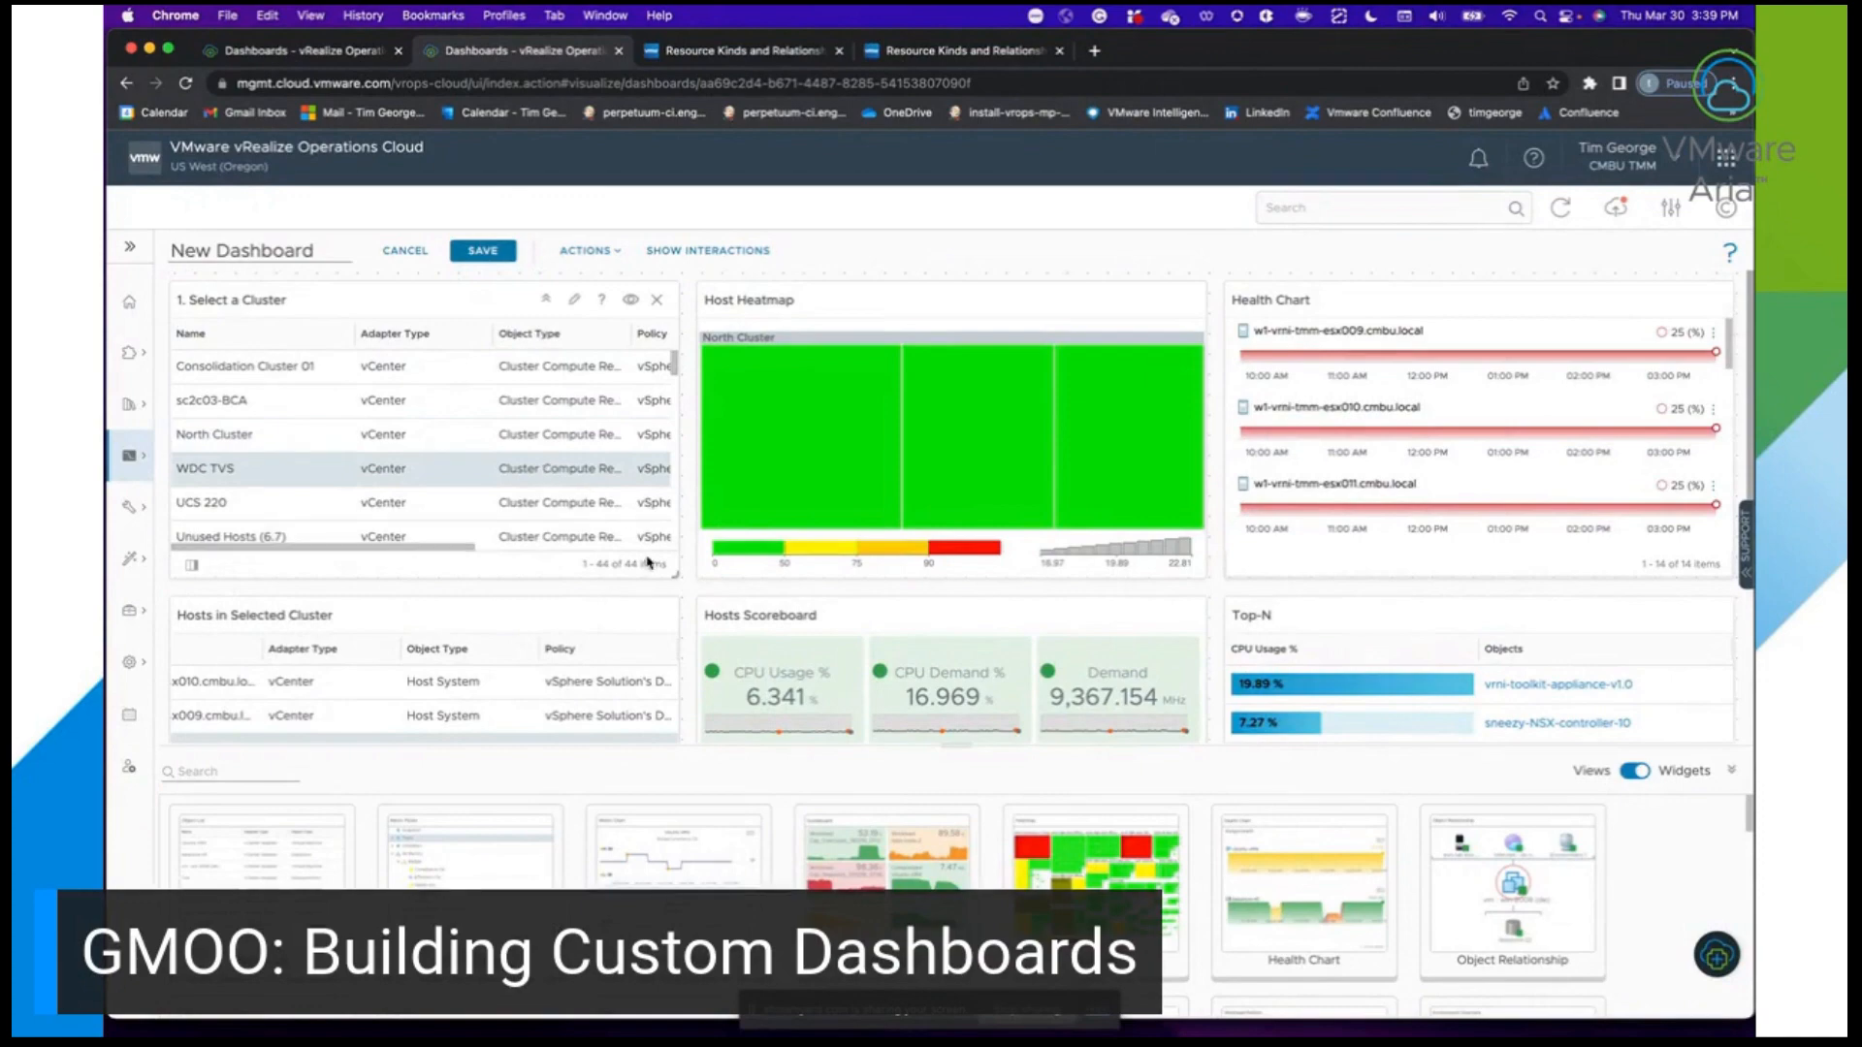
click(620, 400)
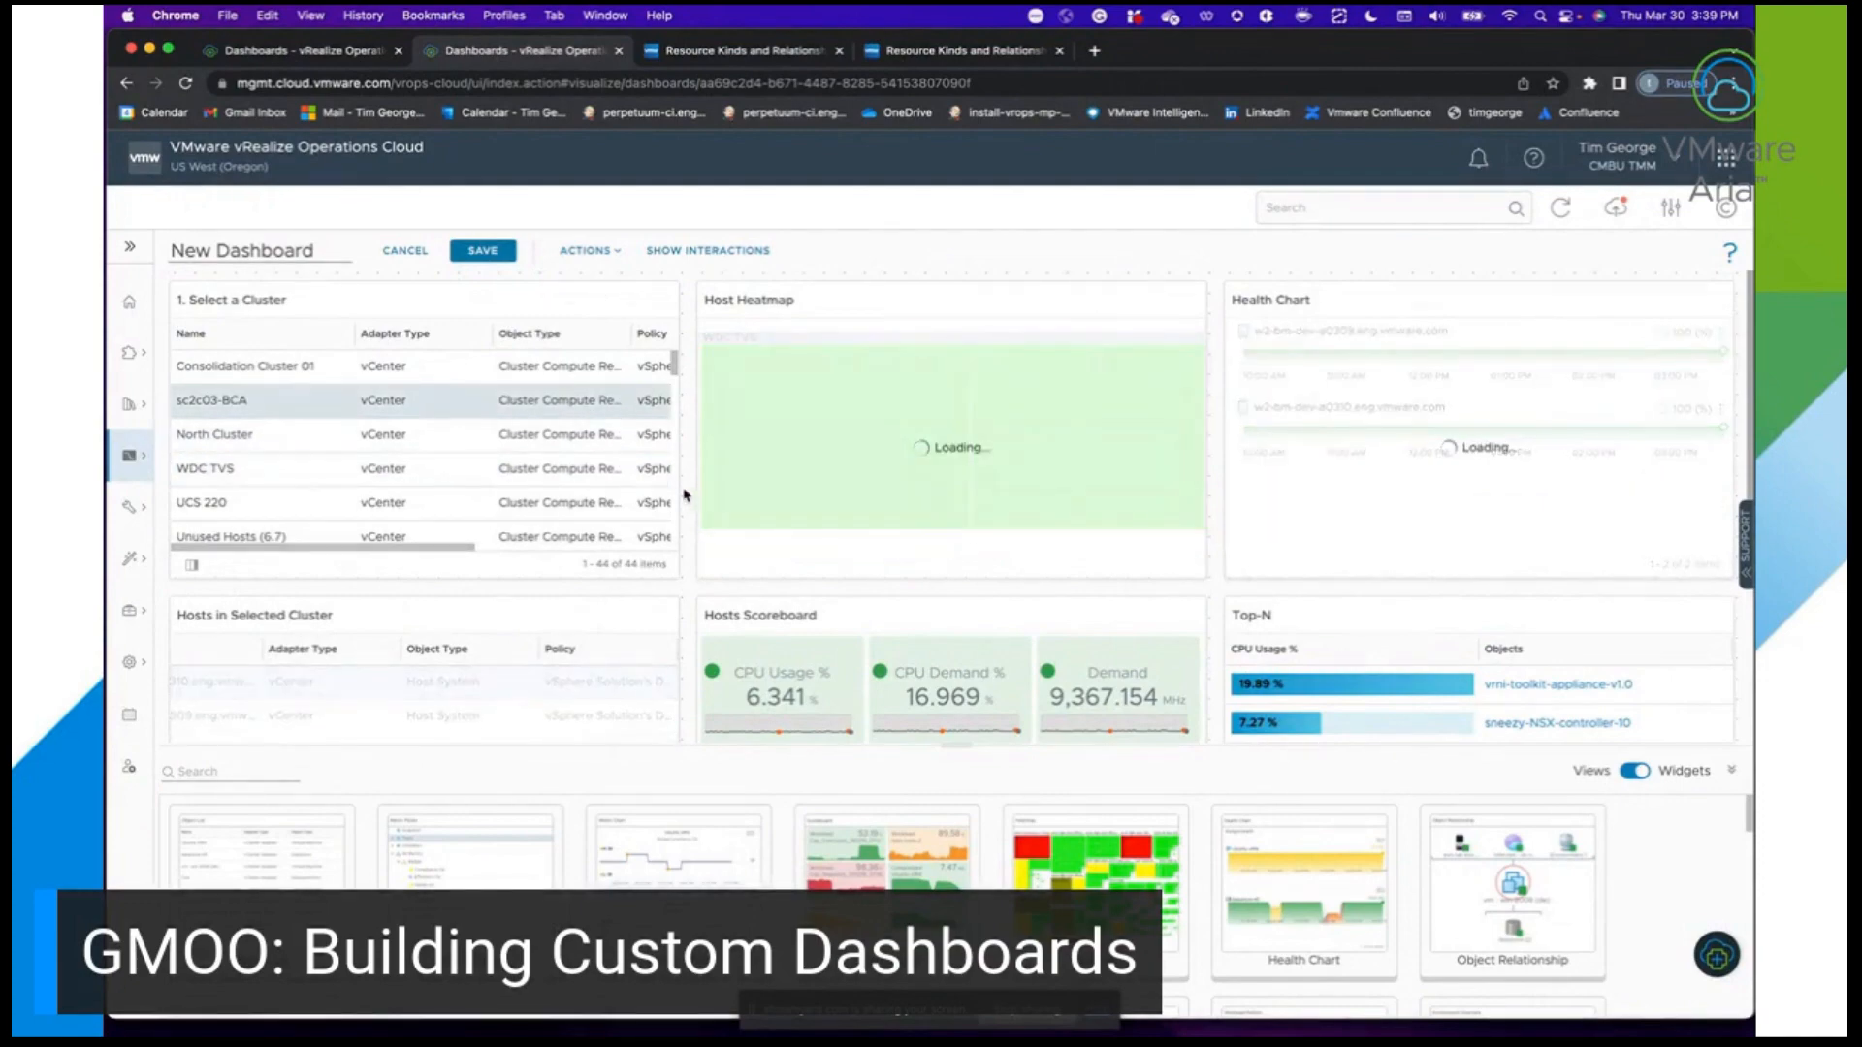
scroll(684, 494, down, 2)
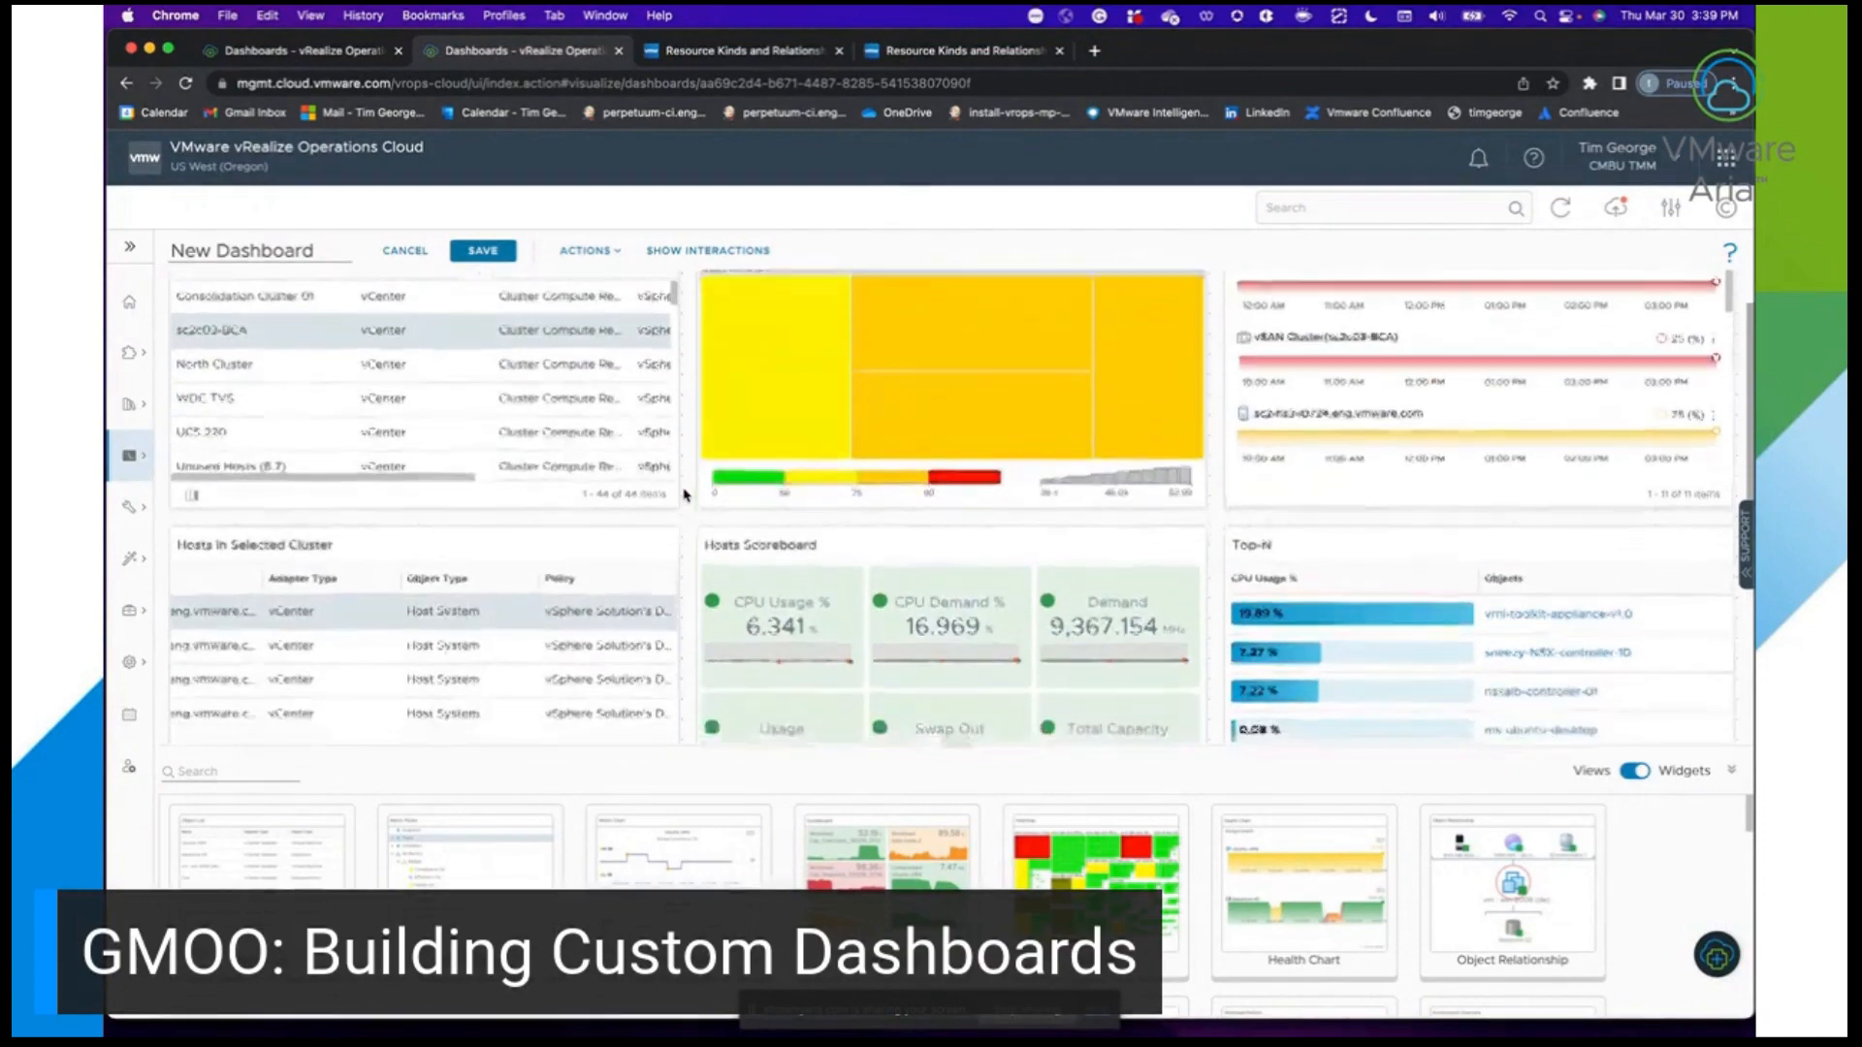
scroll(684, 495, down, 3)
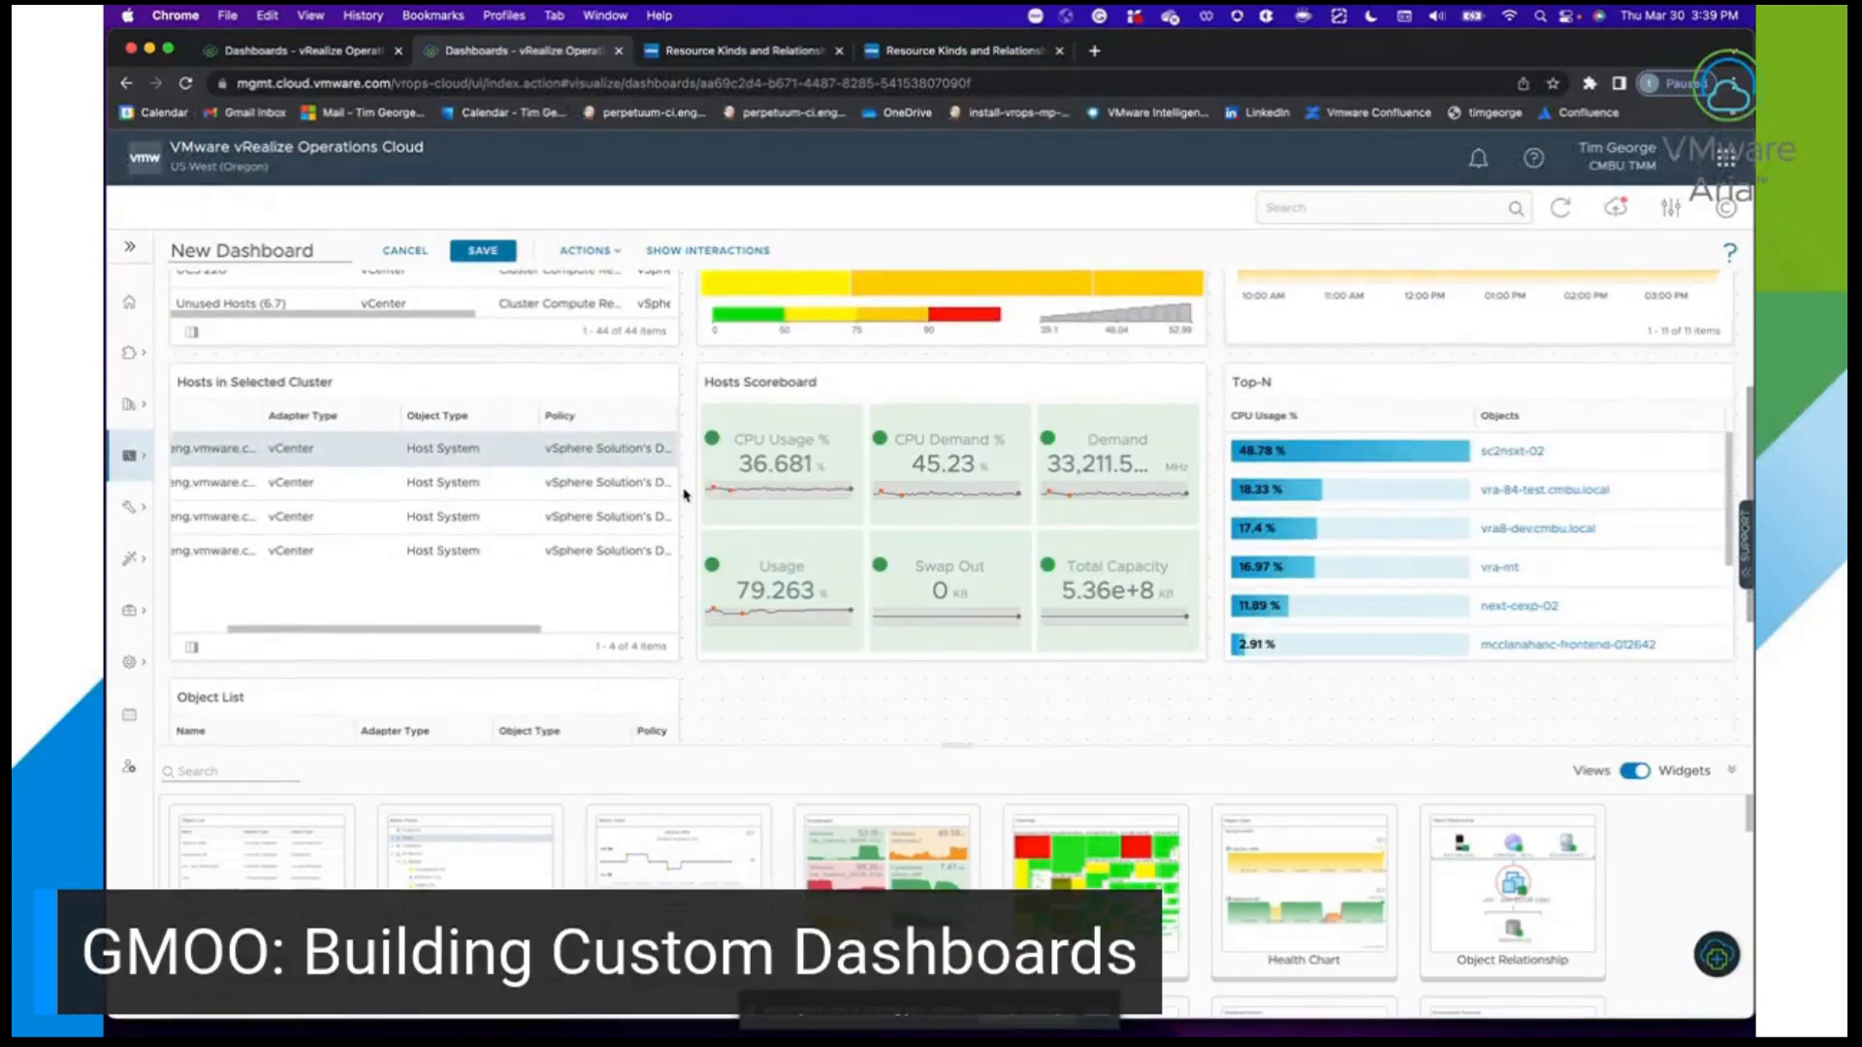
scroll(684, 495, down, 3)
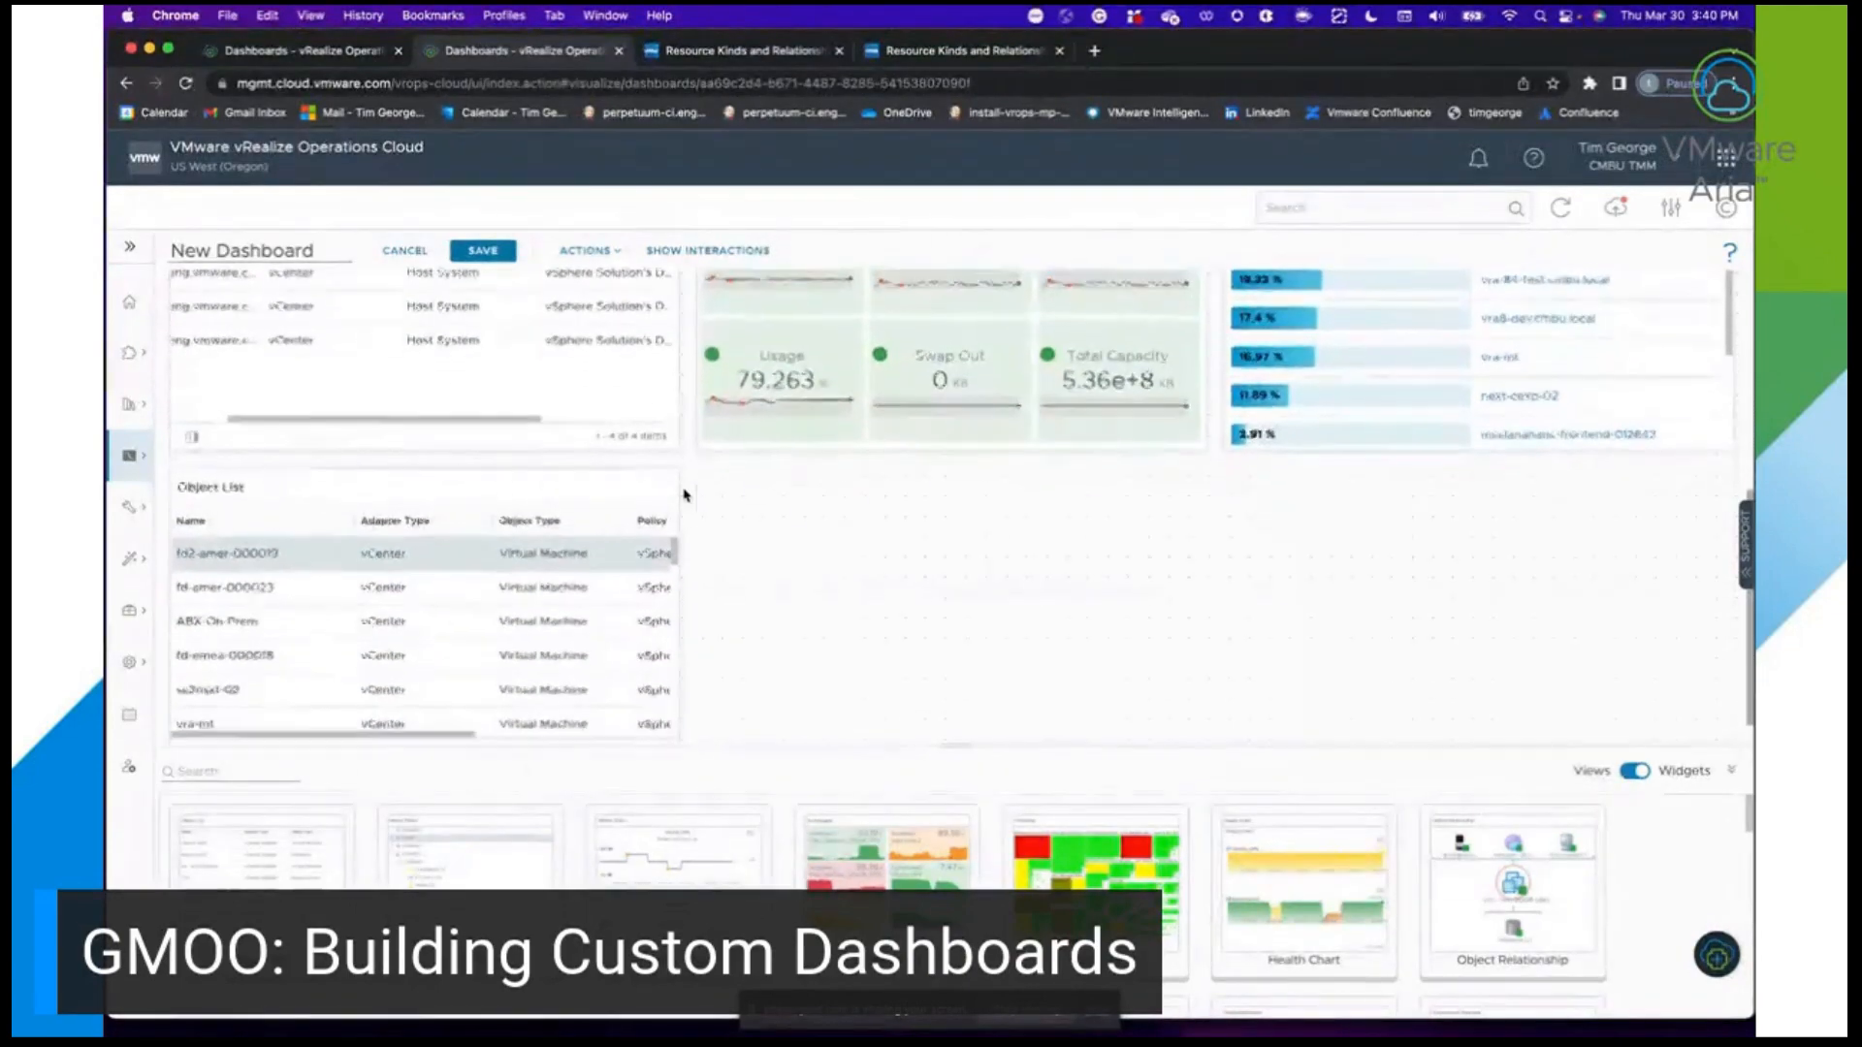
scroll(684, 495, down, 1)
scroll(484, 596, down, 3)
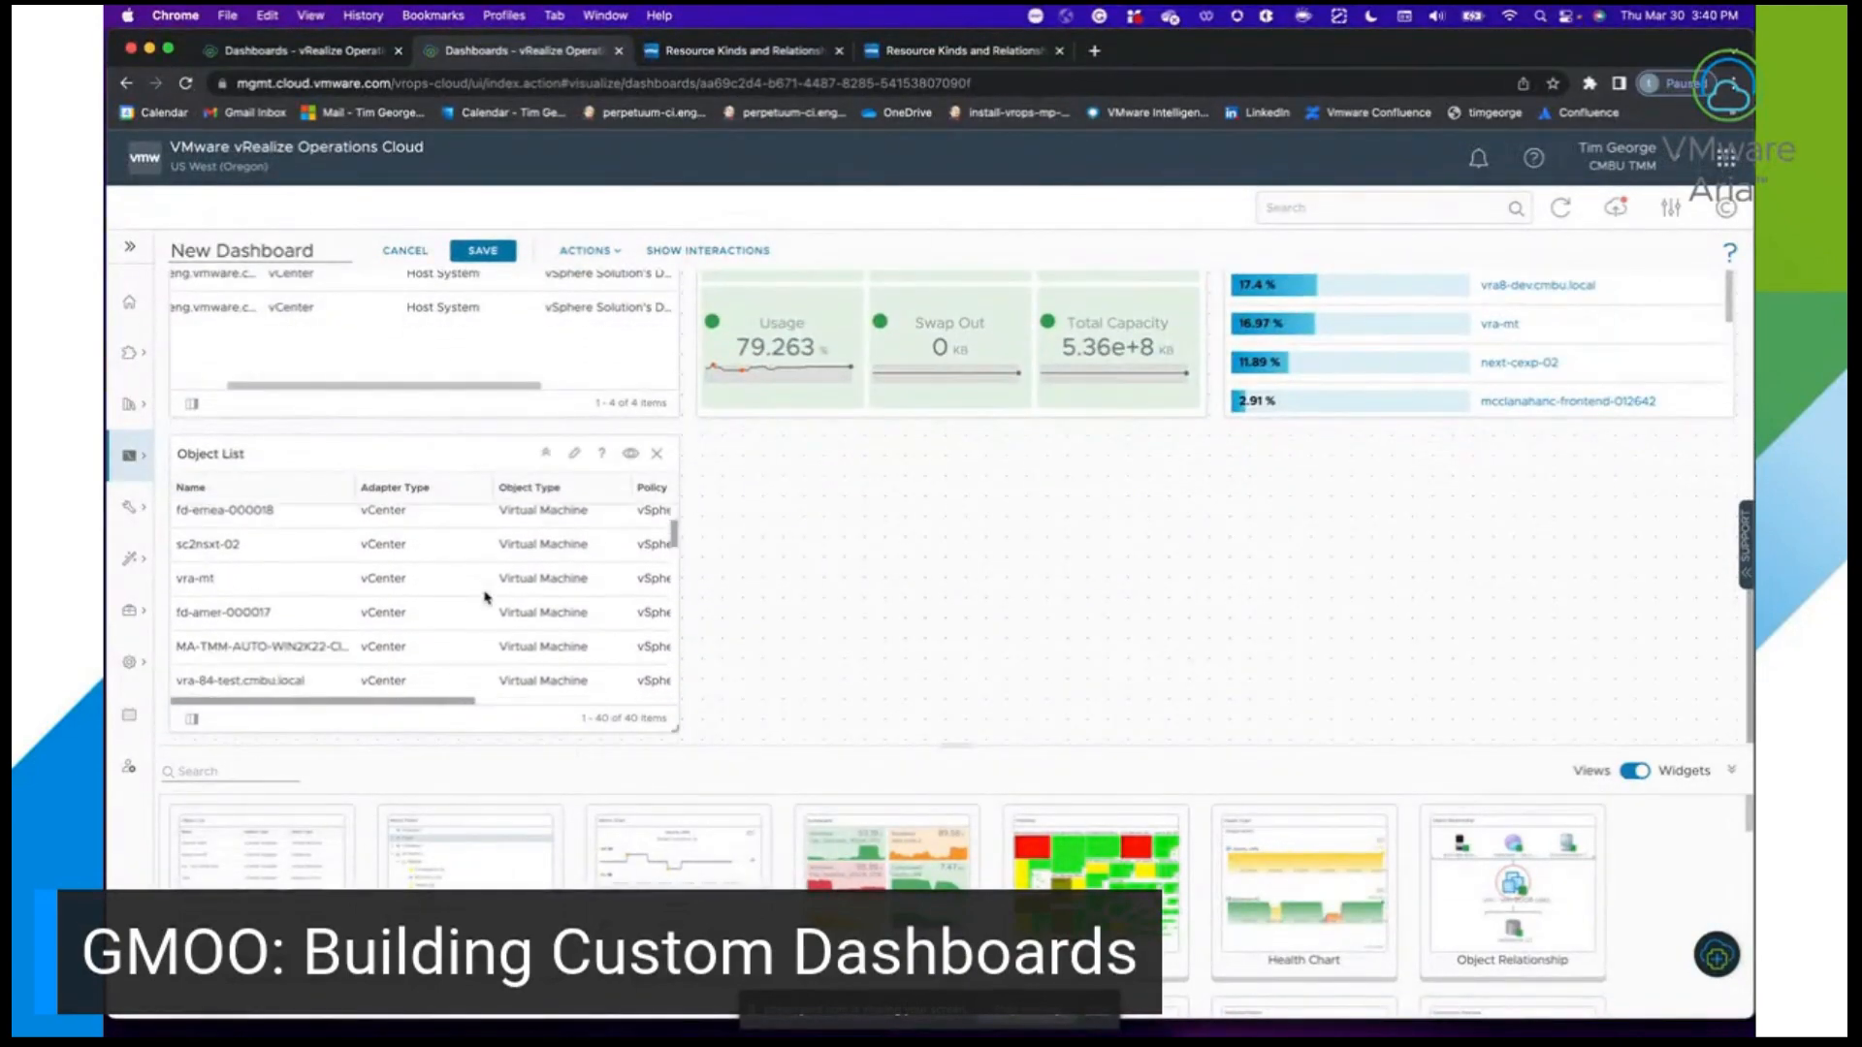
scroll(485, 597, down, 10)
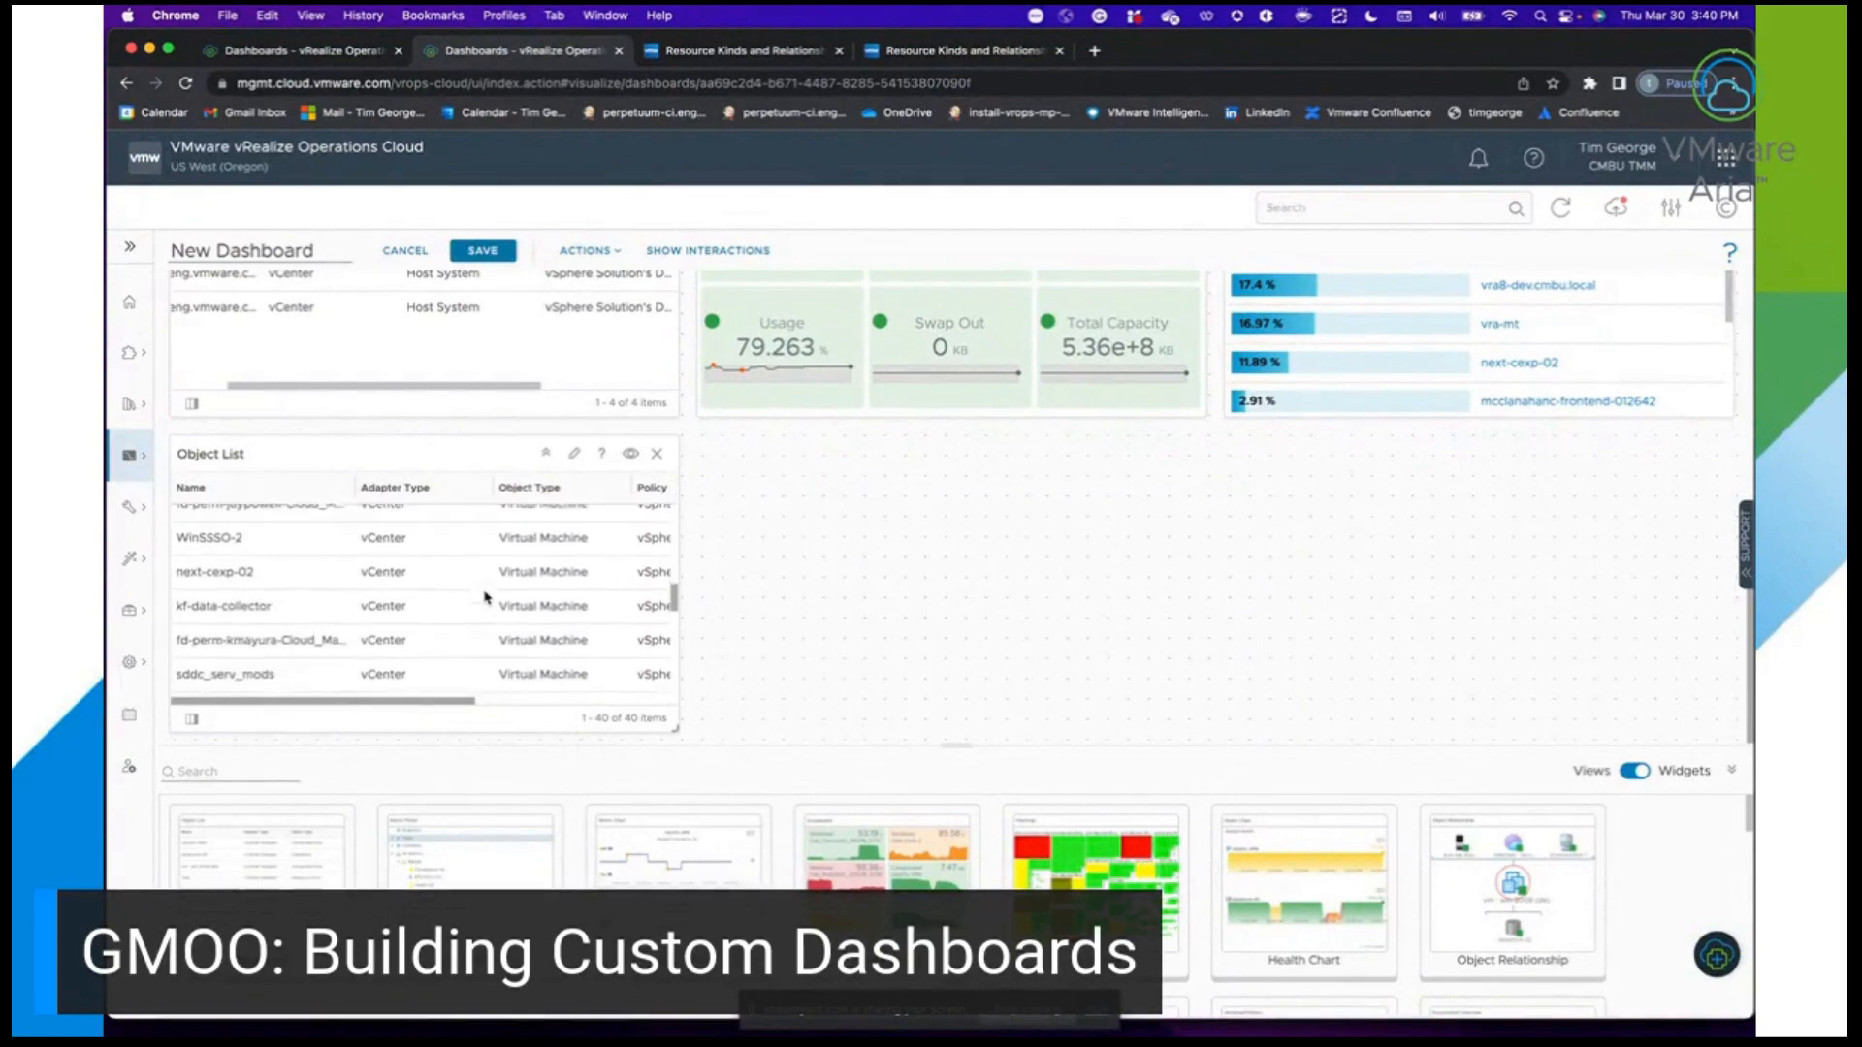
scroll(485, 597, up, 10)
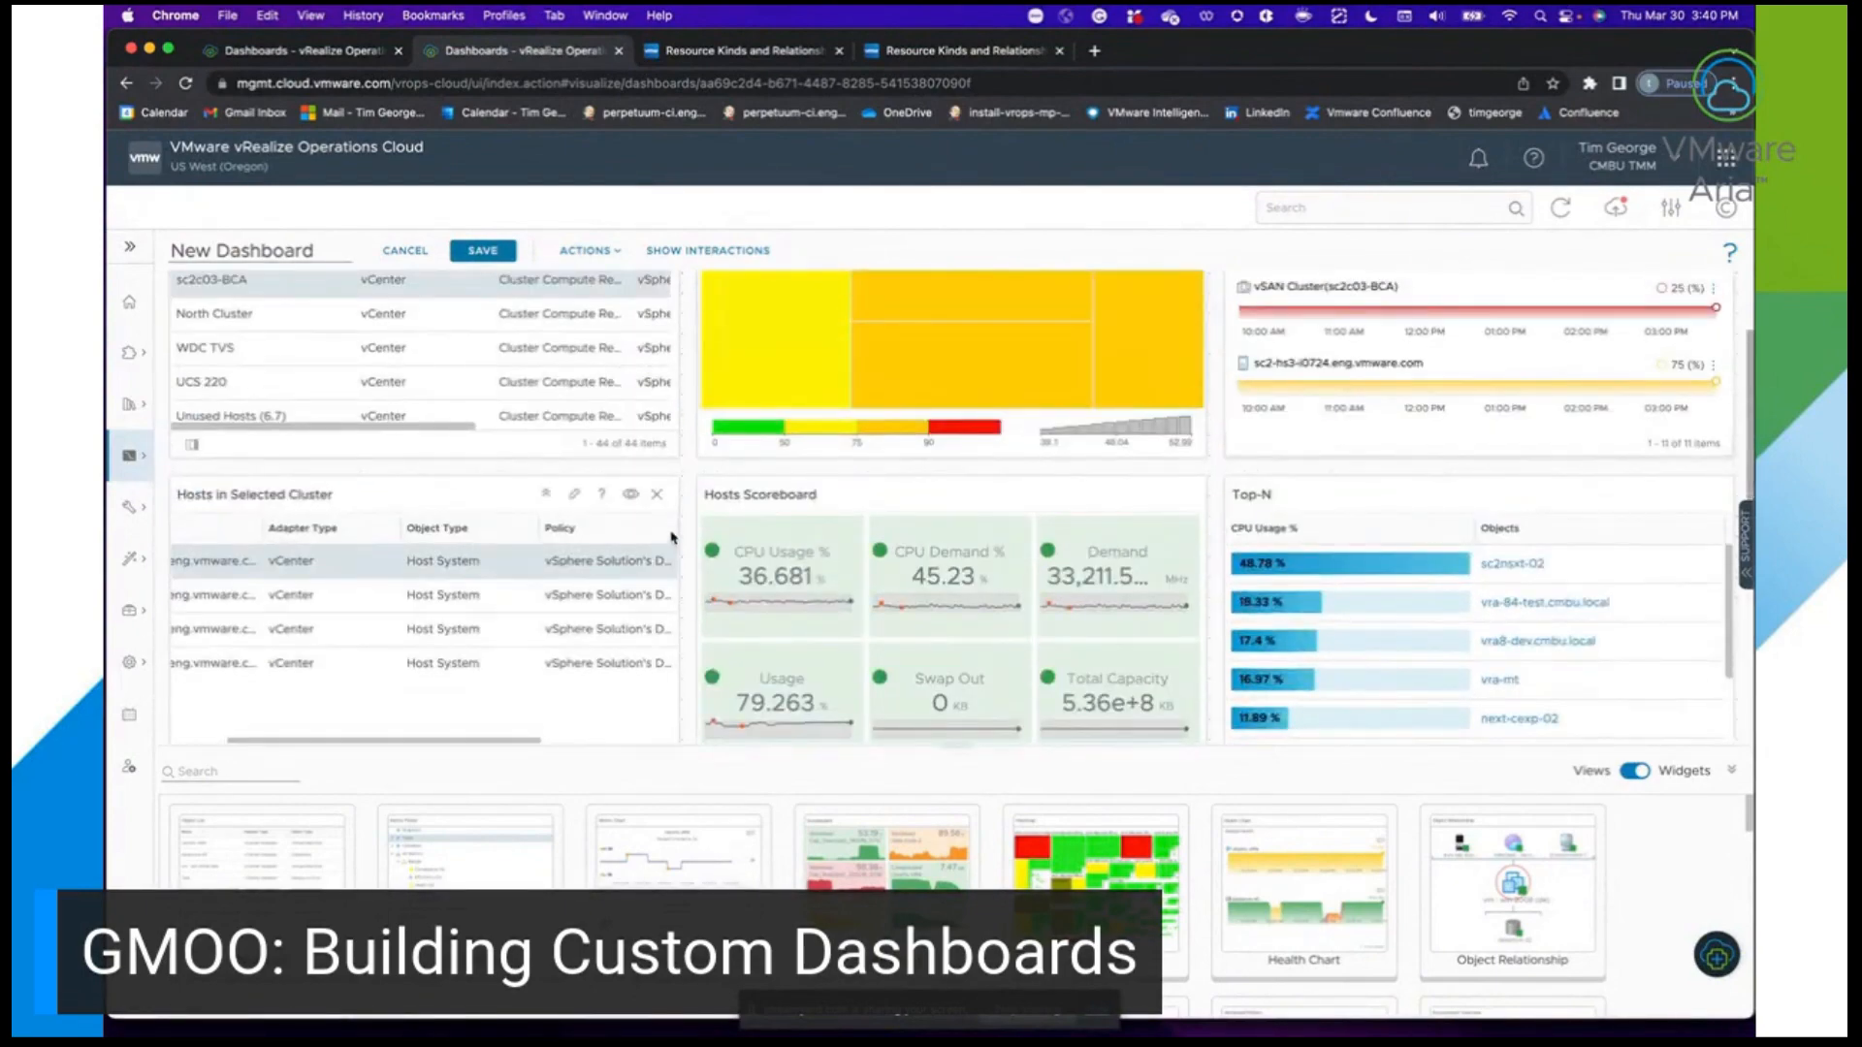
Bring the Name column of Hosts in Selected Cluster into view and review the cluster's host names.
scroll(687, 524, up, 3)
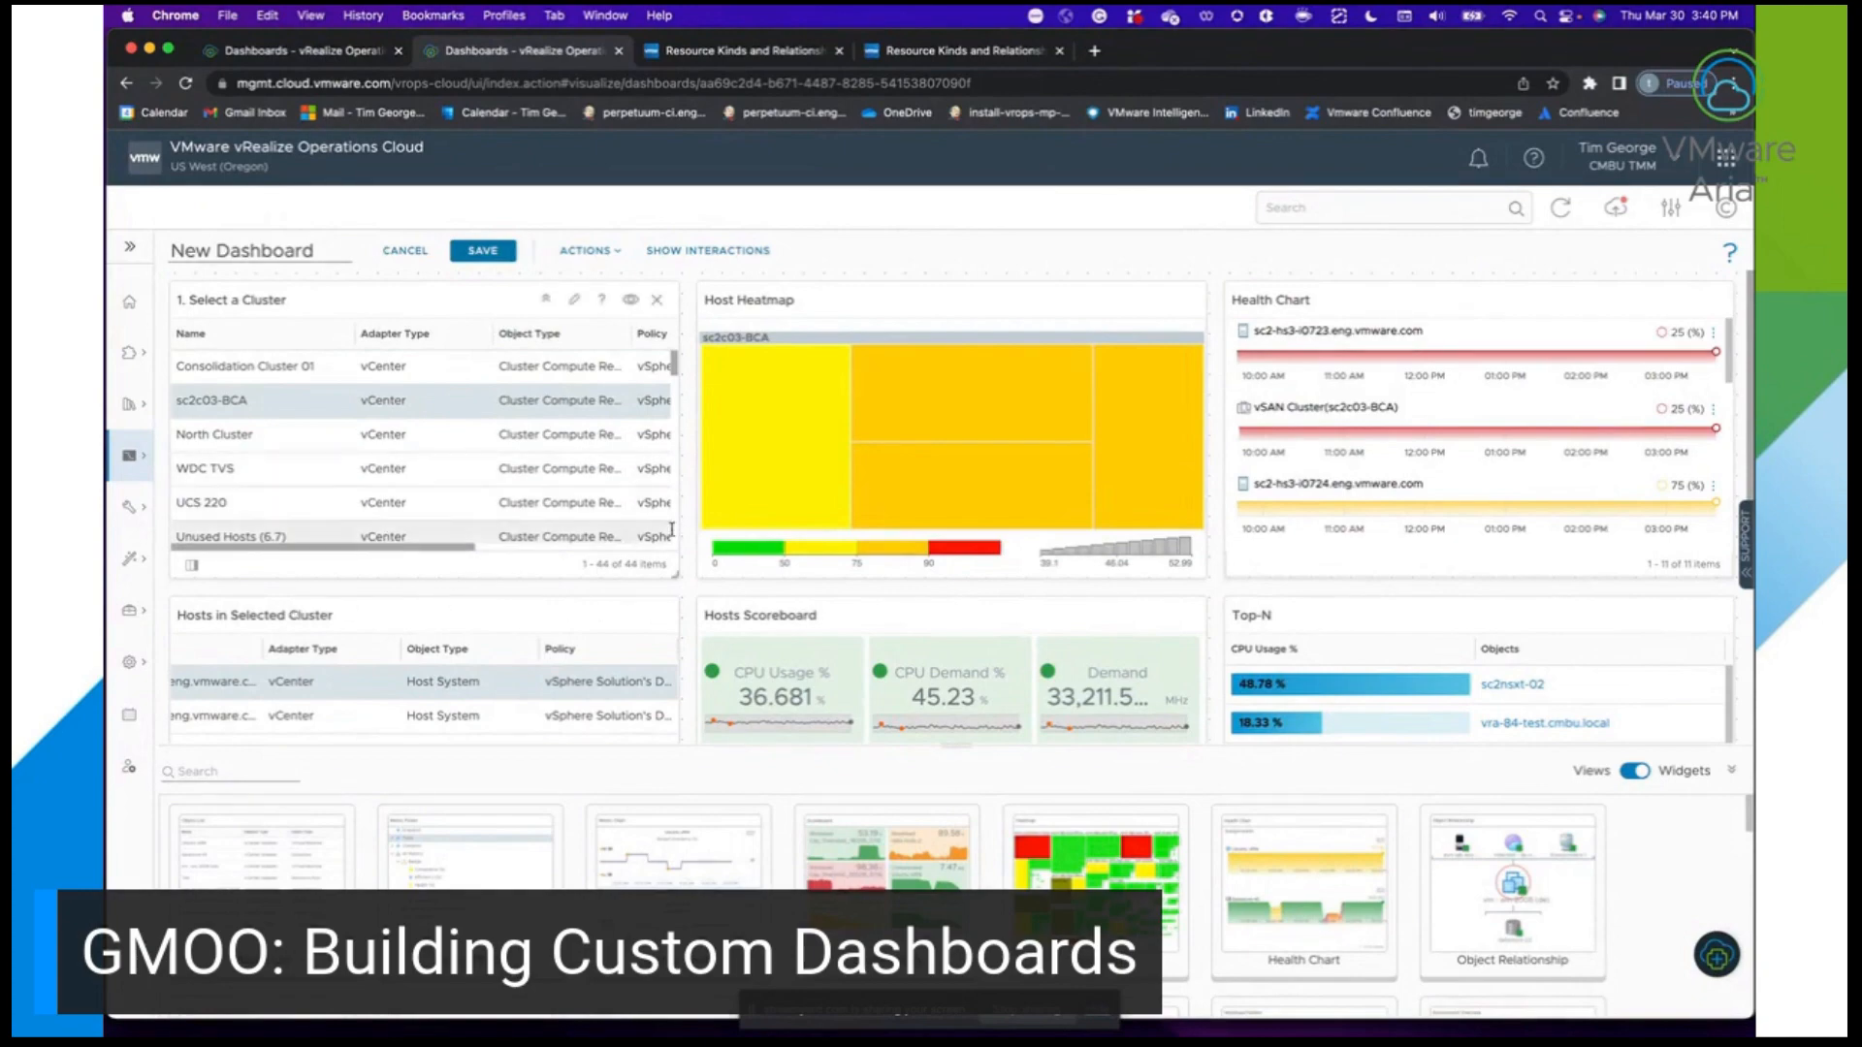
scroll(684, 534, down, 3)
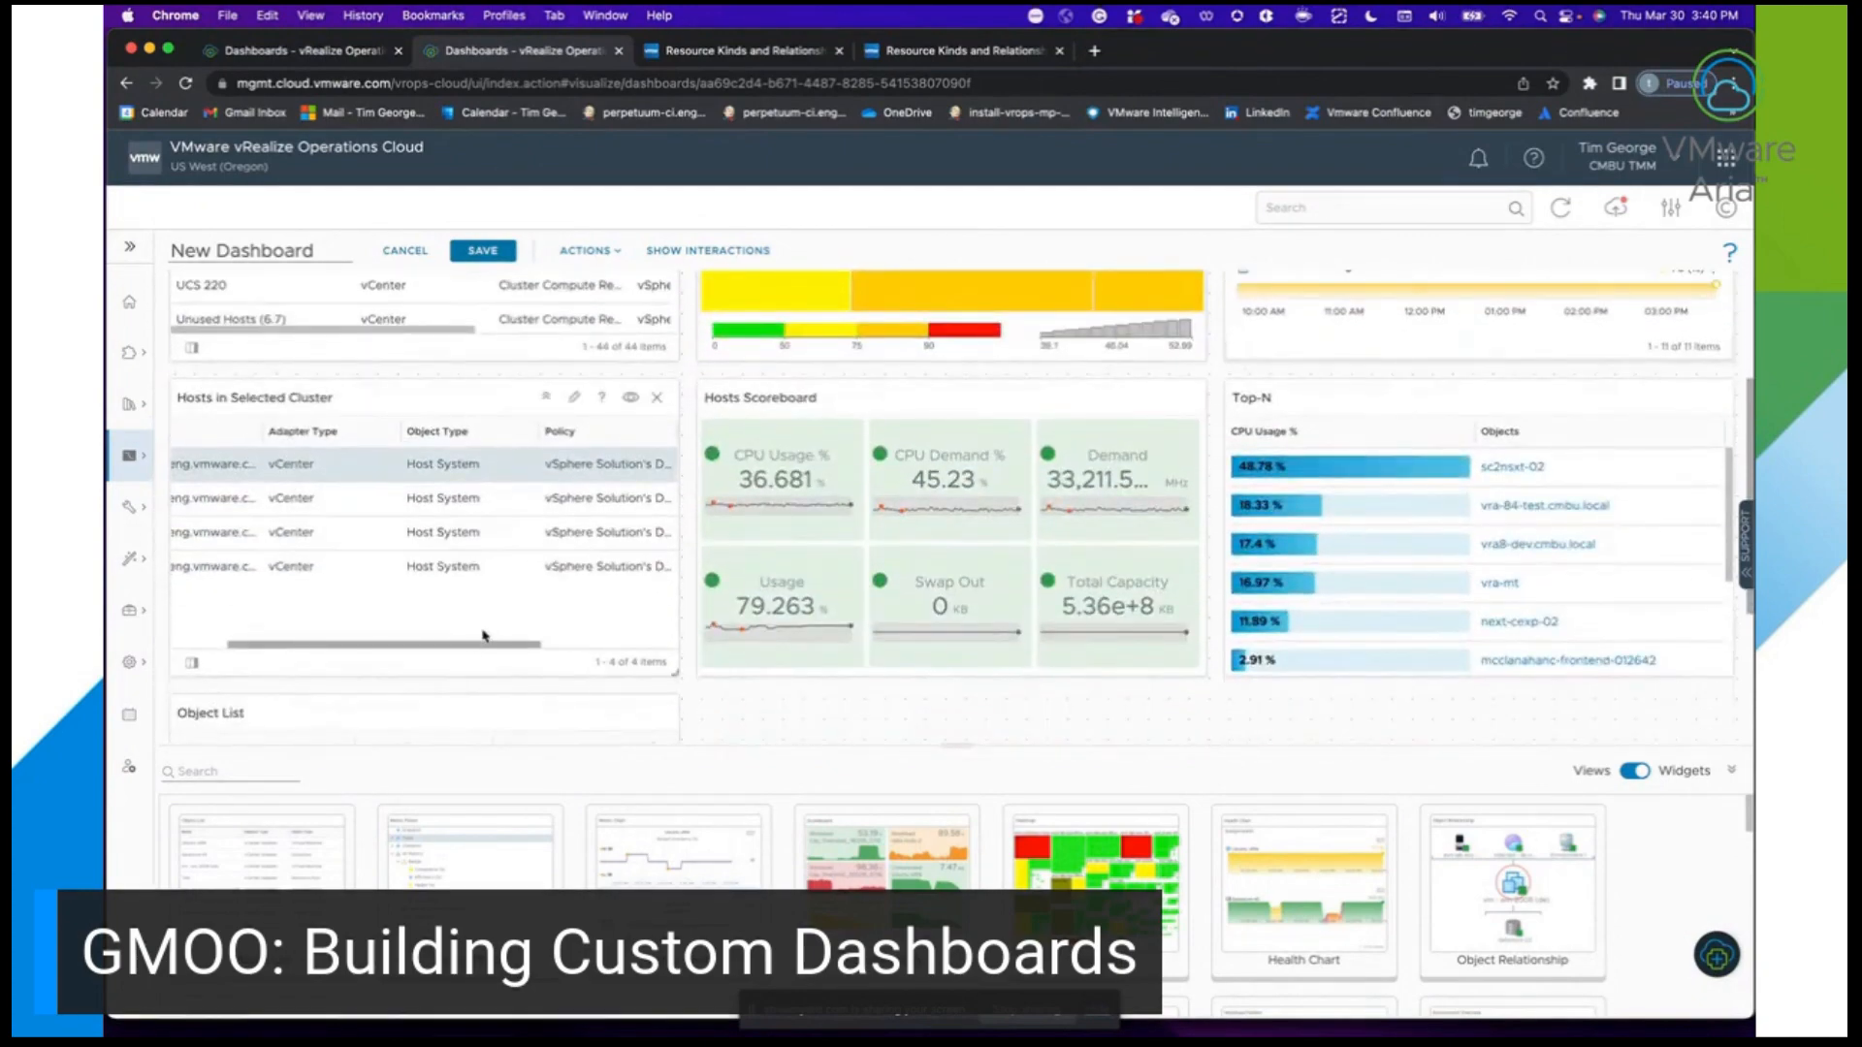
drag(472, 649, 358, 632)
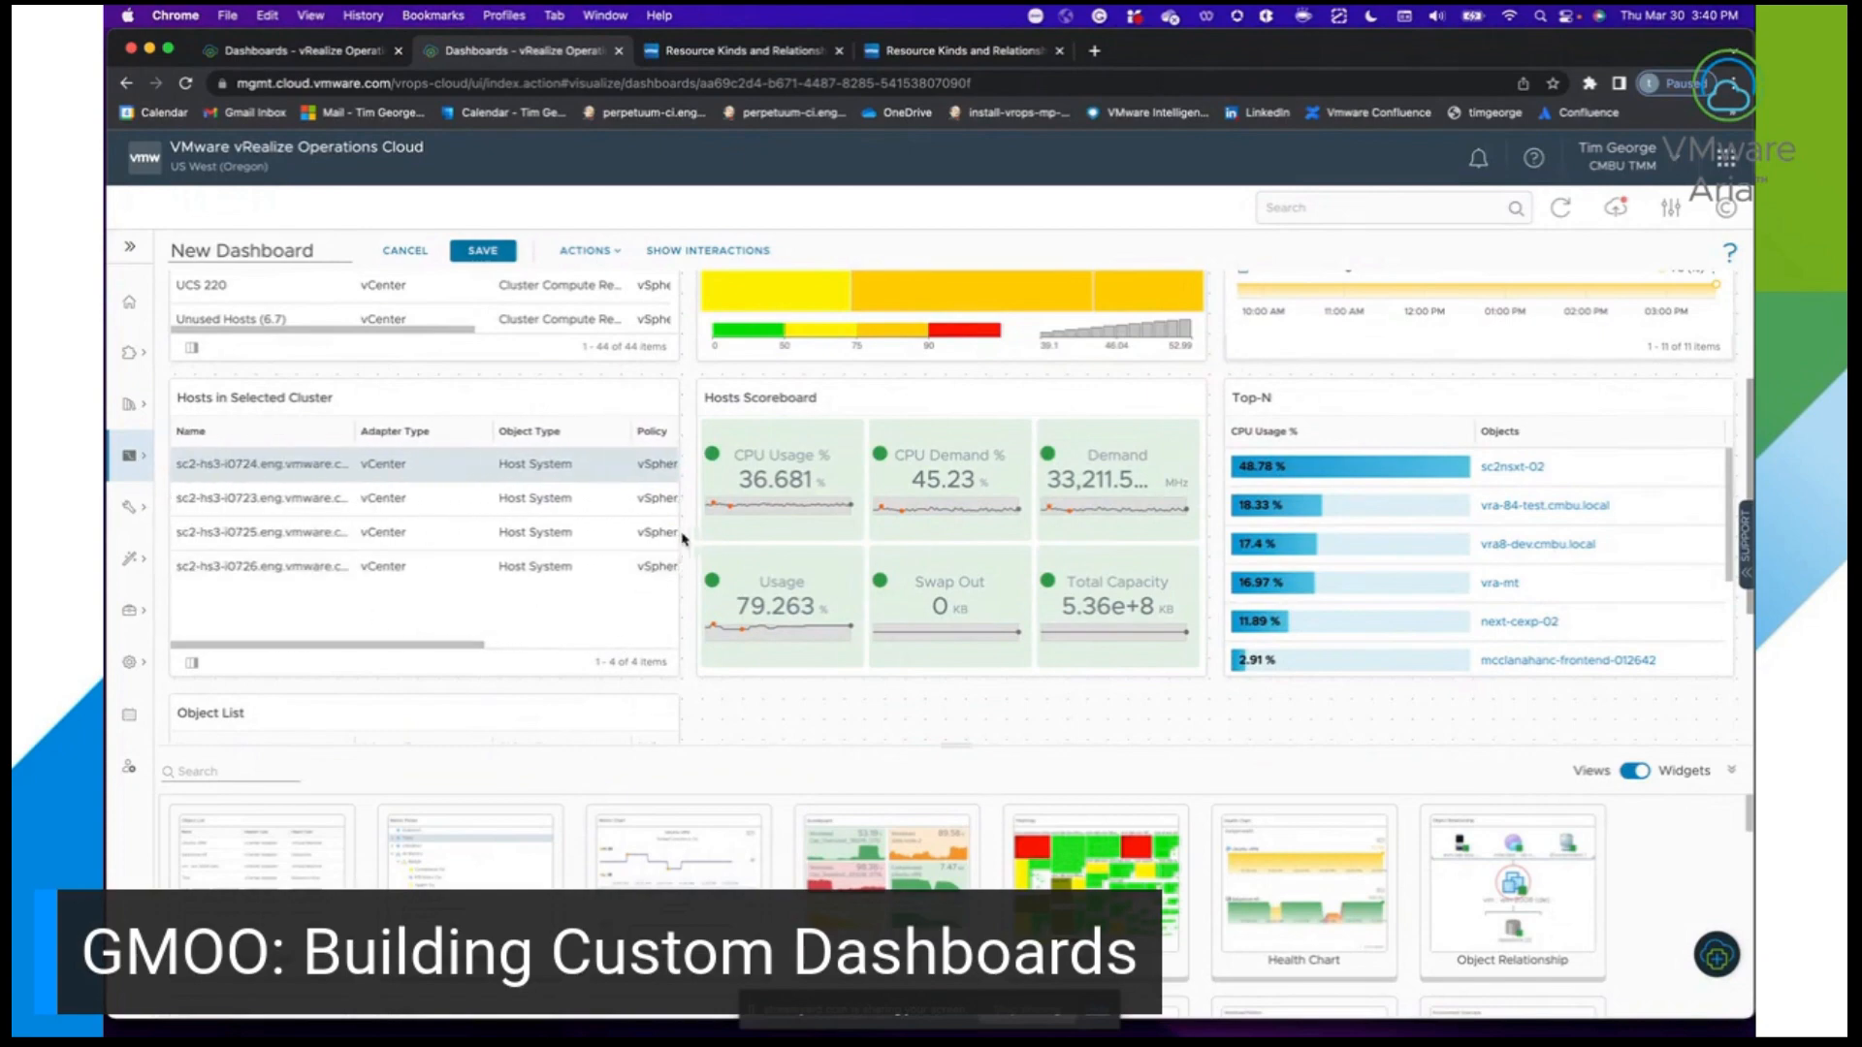
scroll(691, 442, up, 3)
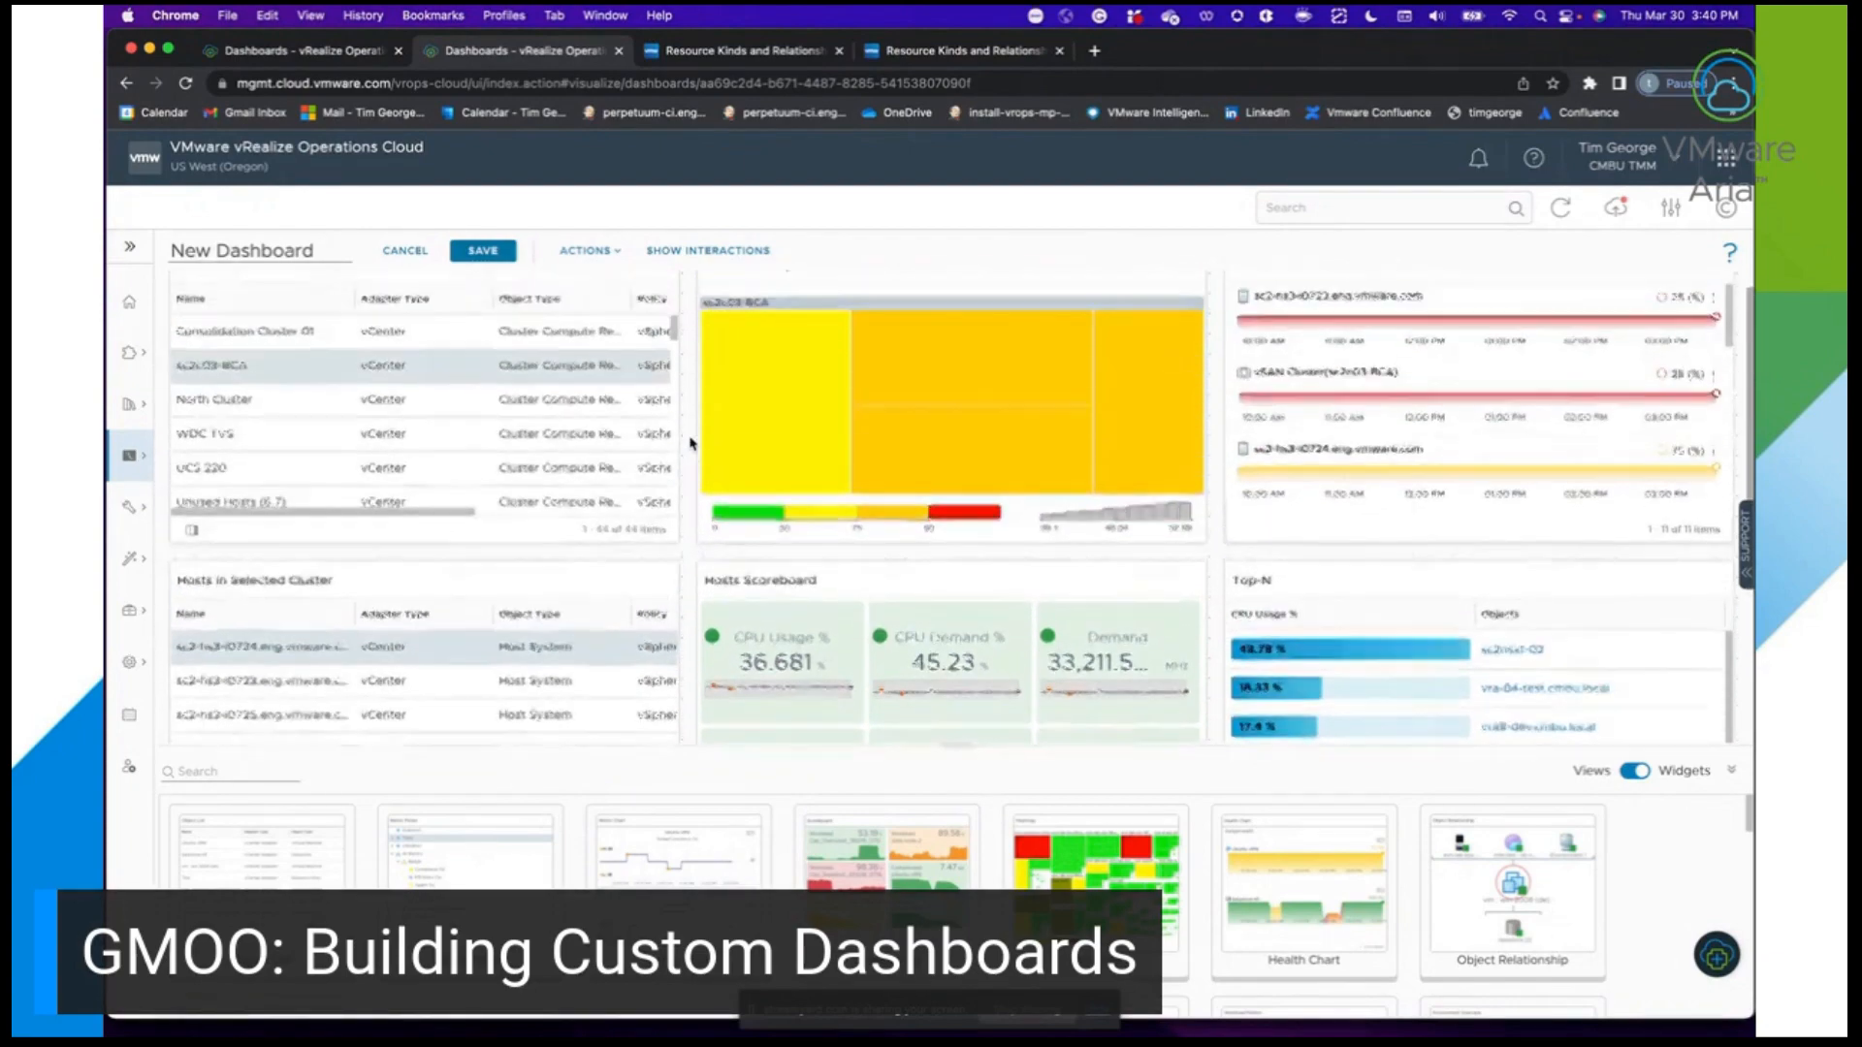
right_click(691, 442)
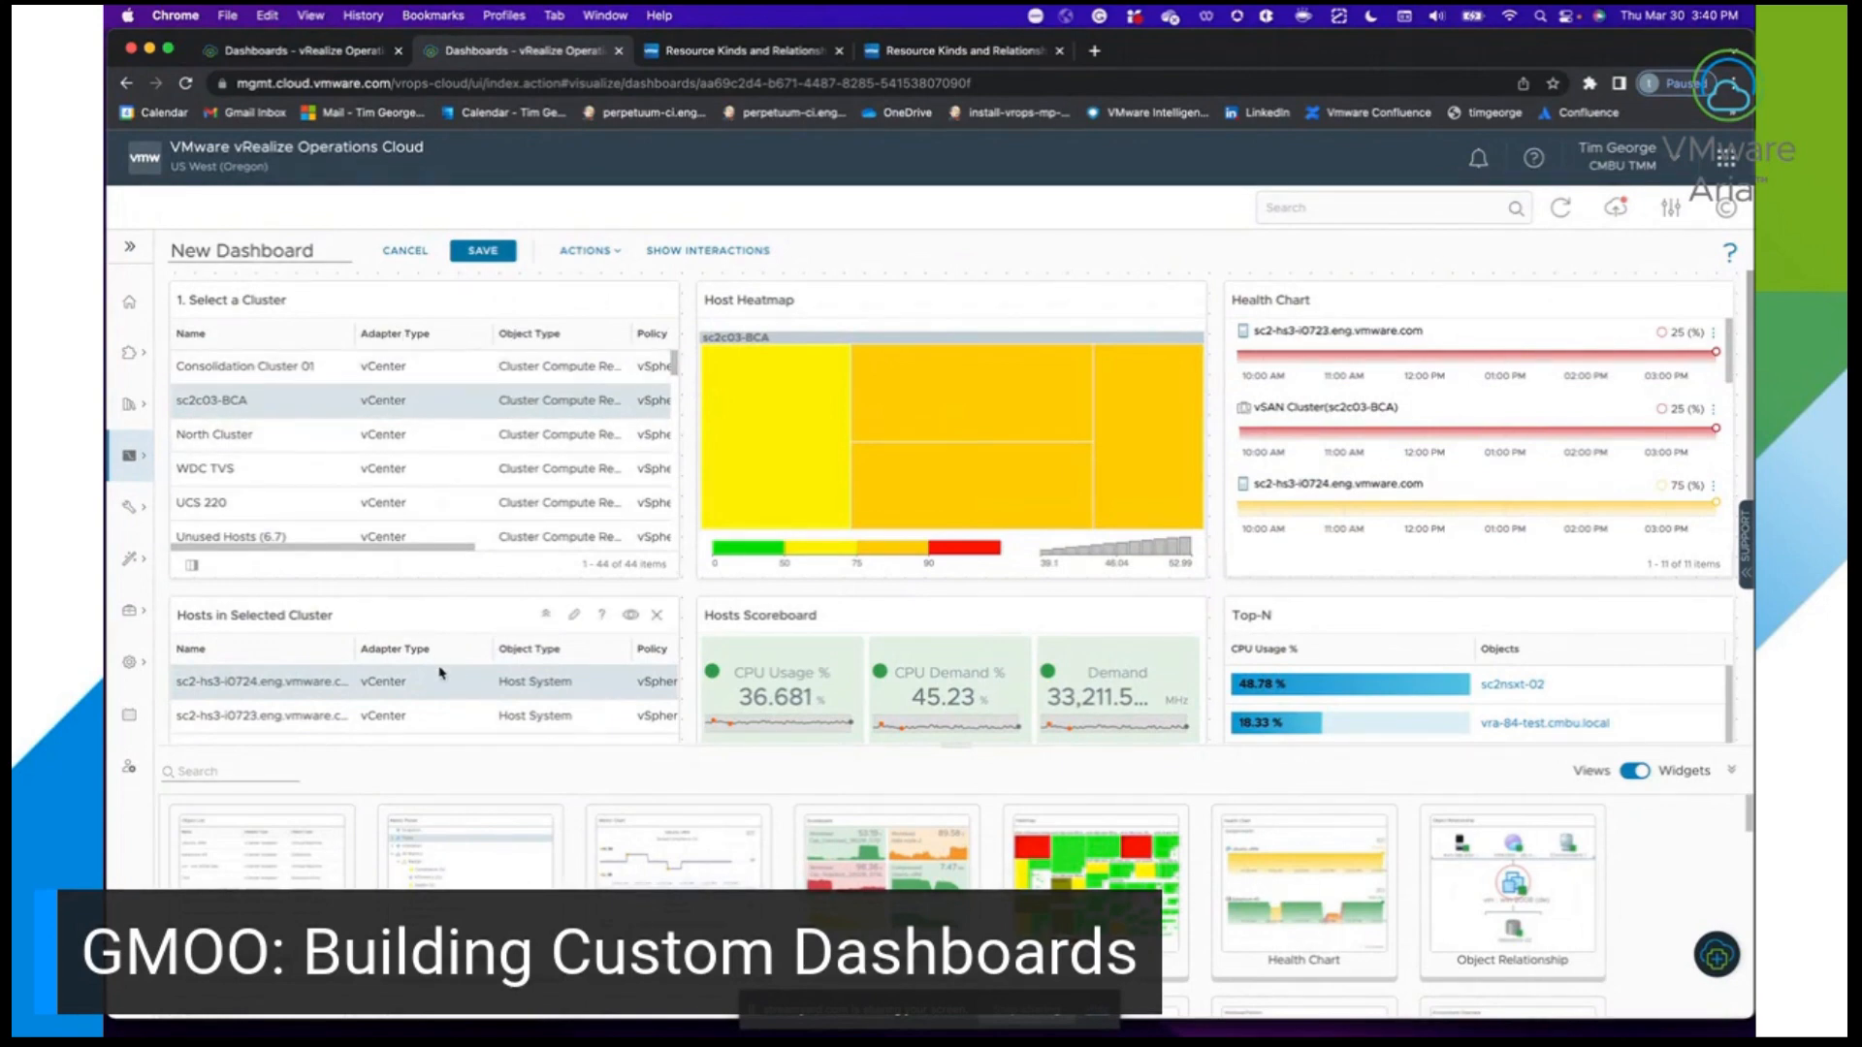
Show only the Name column in the 1. Select a Cluster widget, and try a narrower widget before restoring its width.
scroll(686, 578, down, 2)
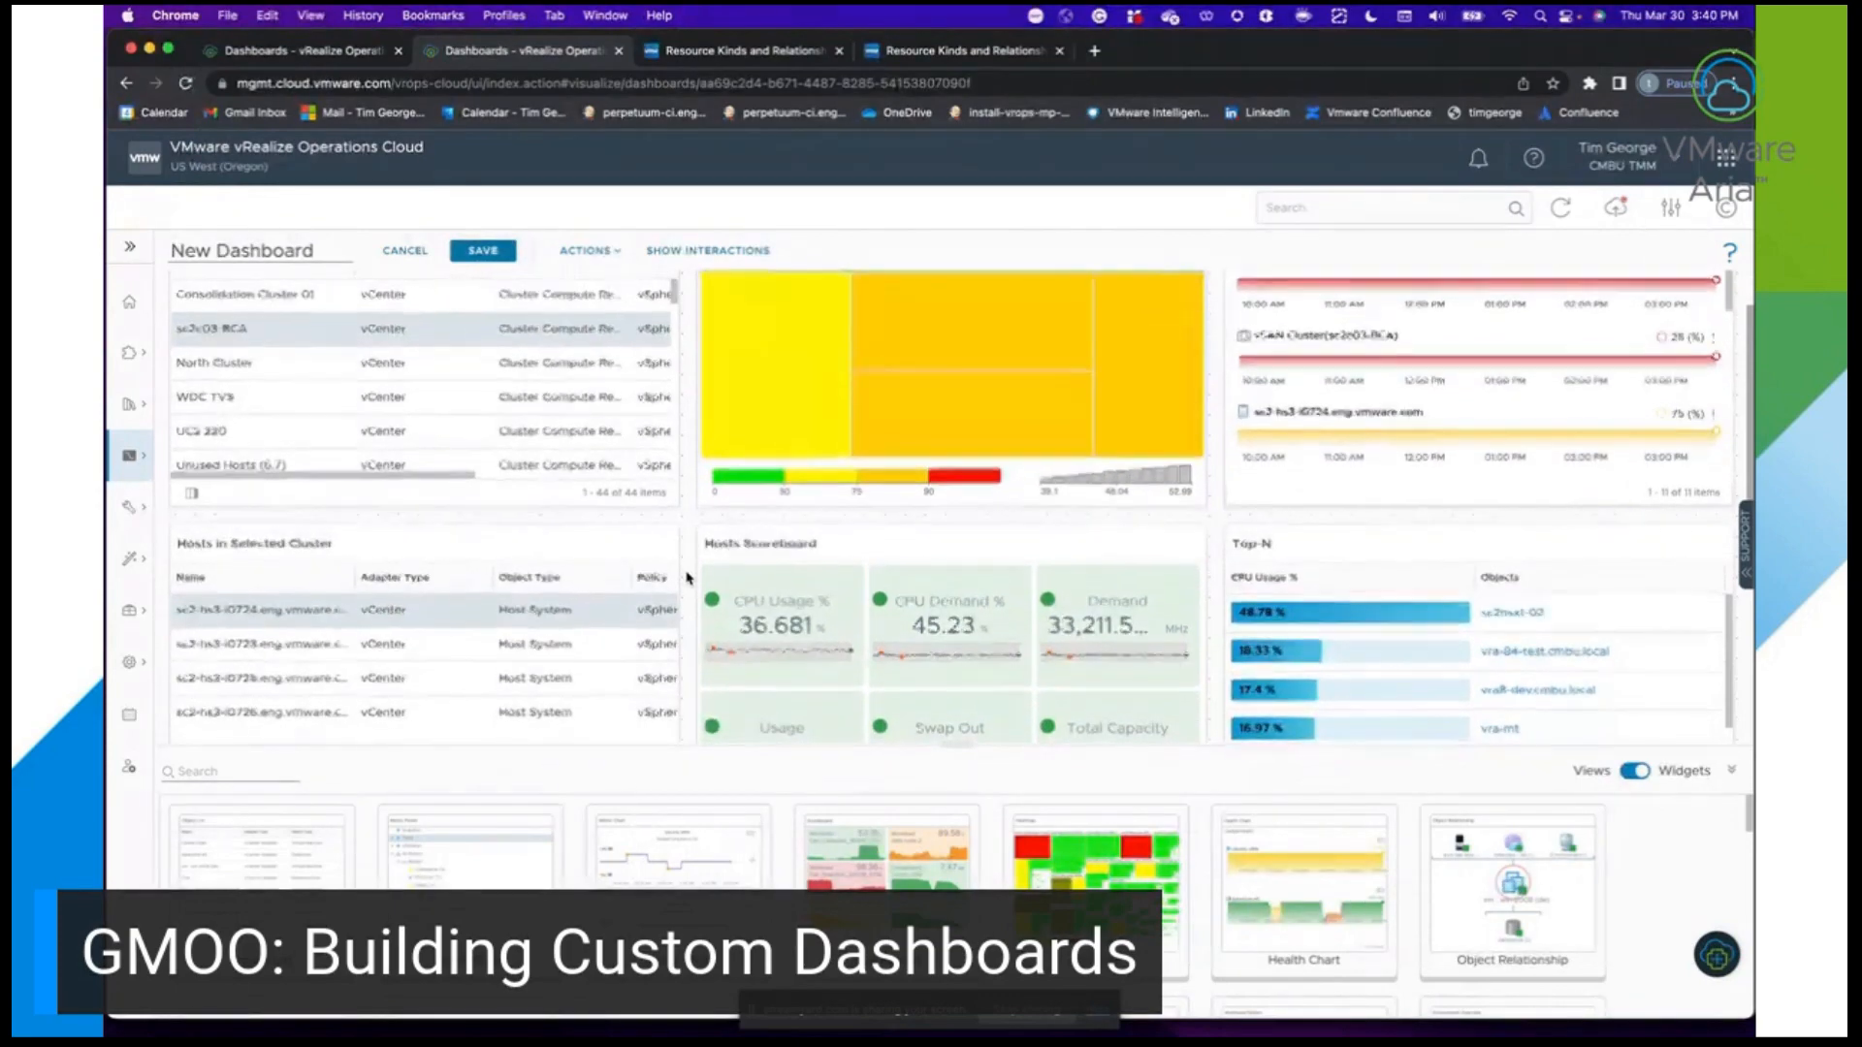
scroll(687, 578, down, 1)
scroll(687, 578, up, 3)
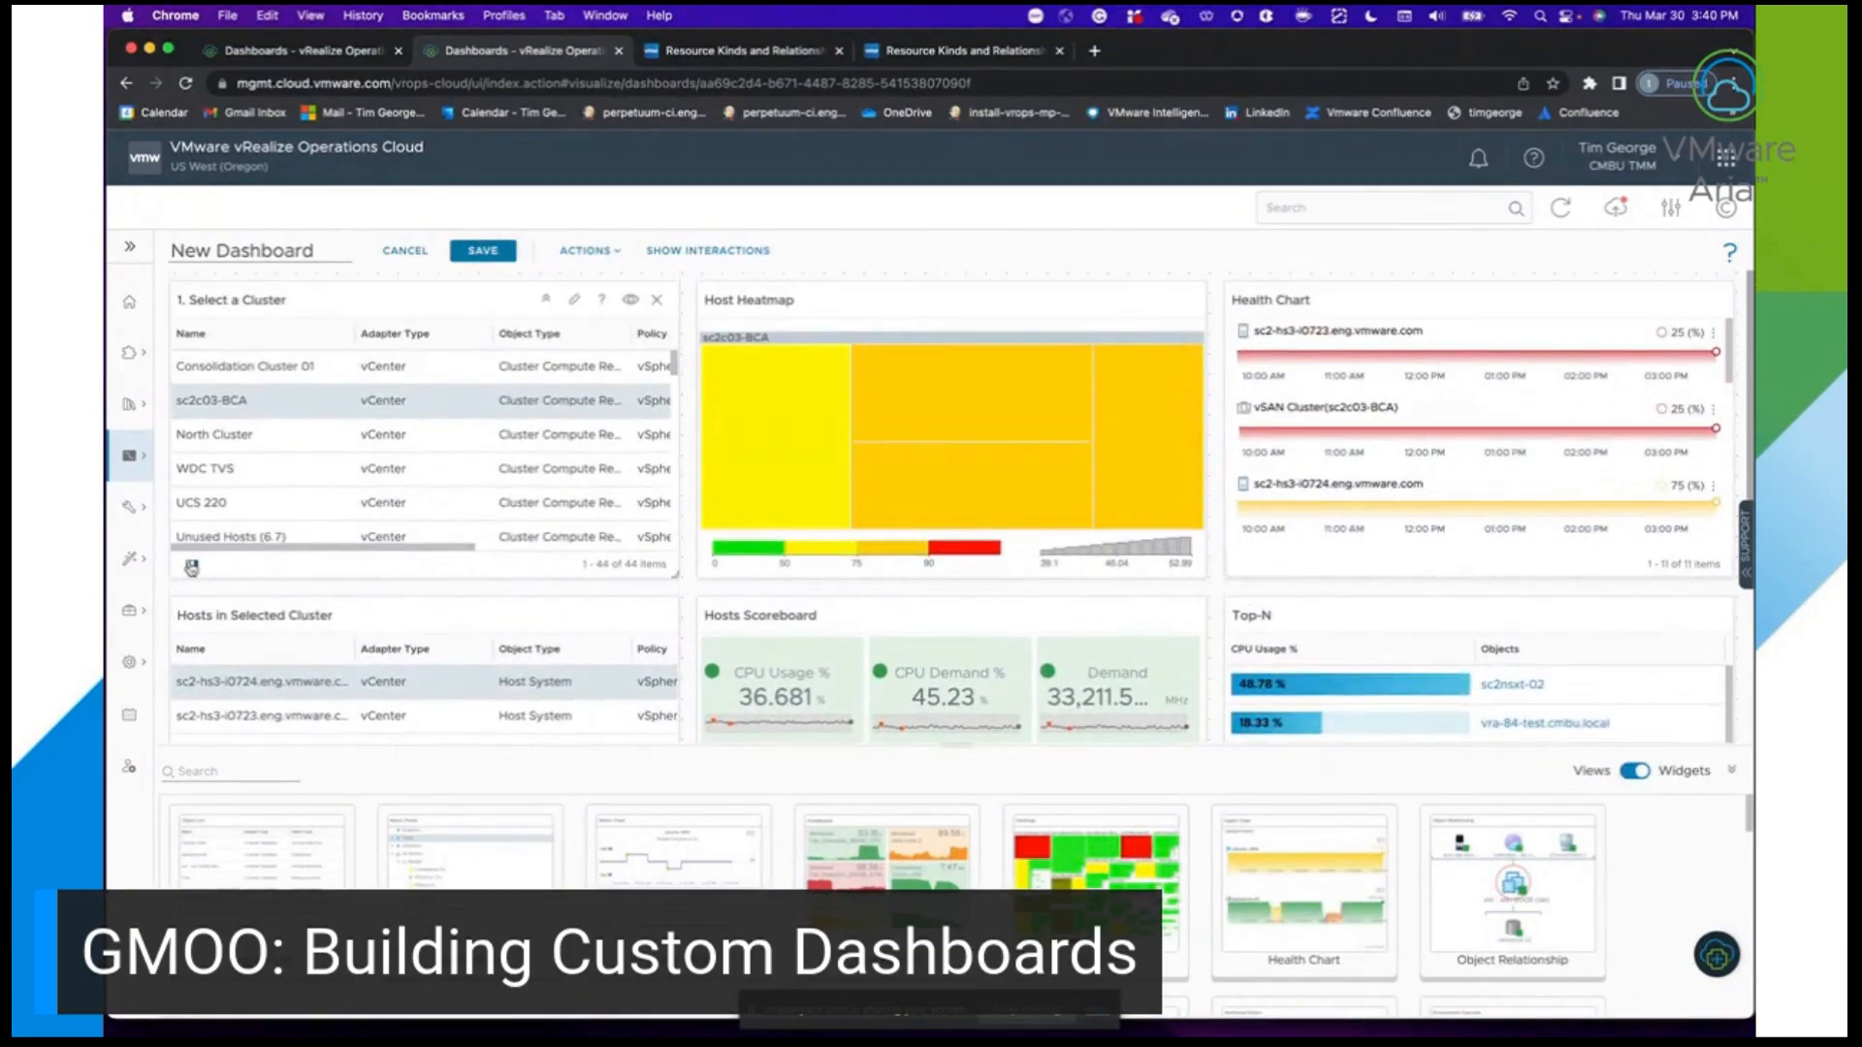
click(192, 568)
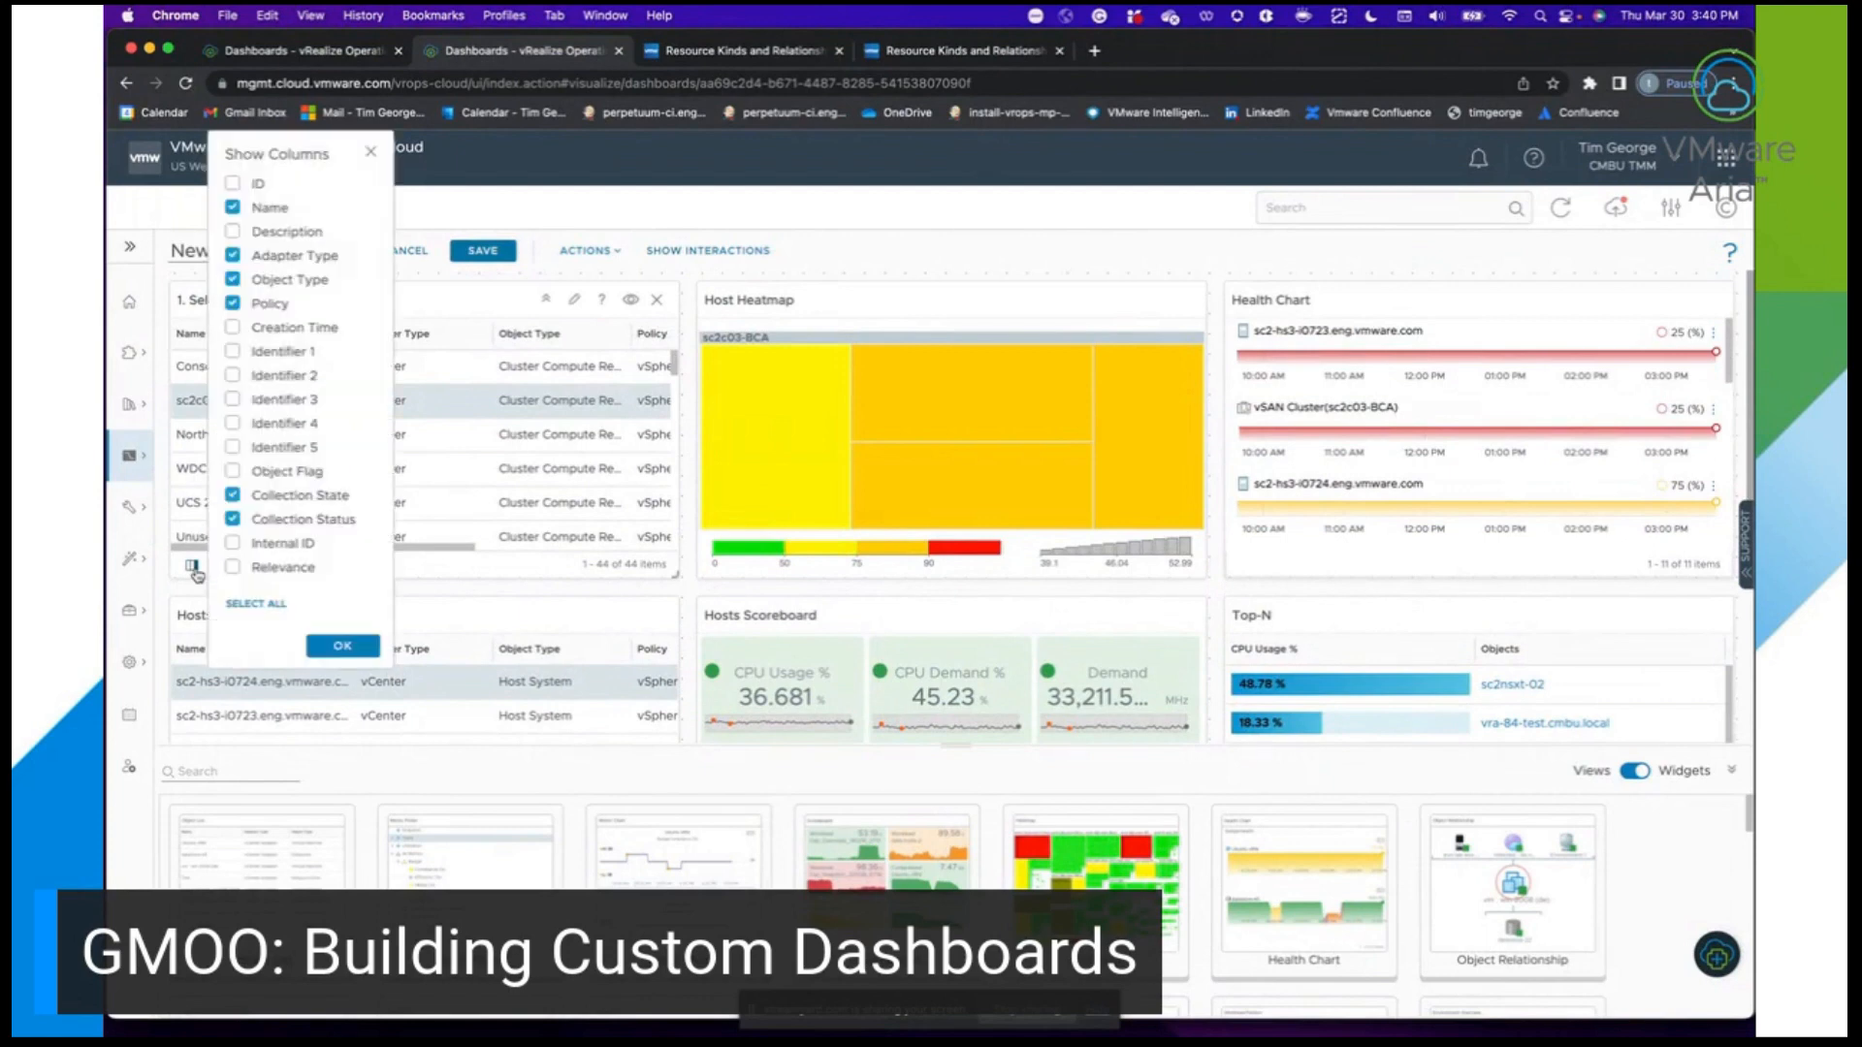
click(276, 520)
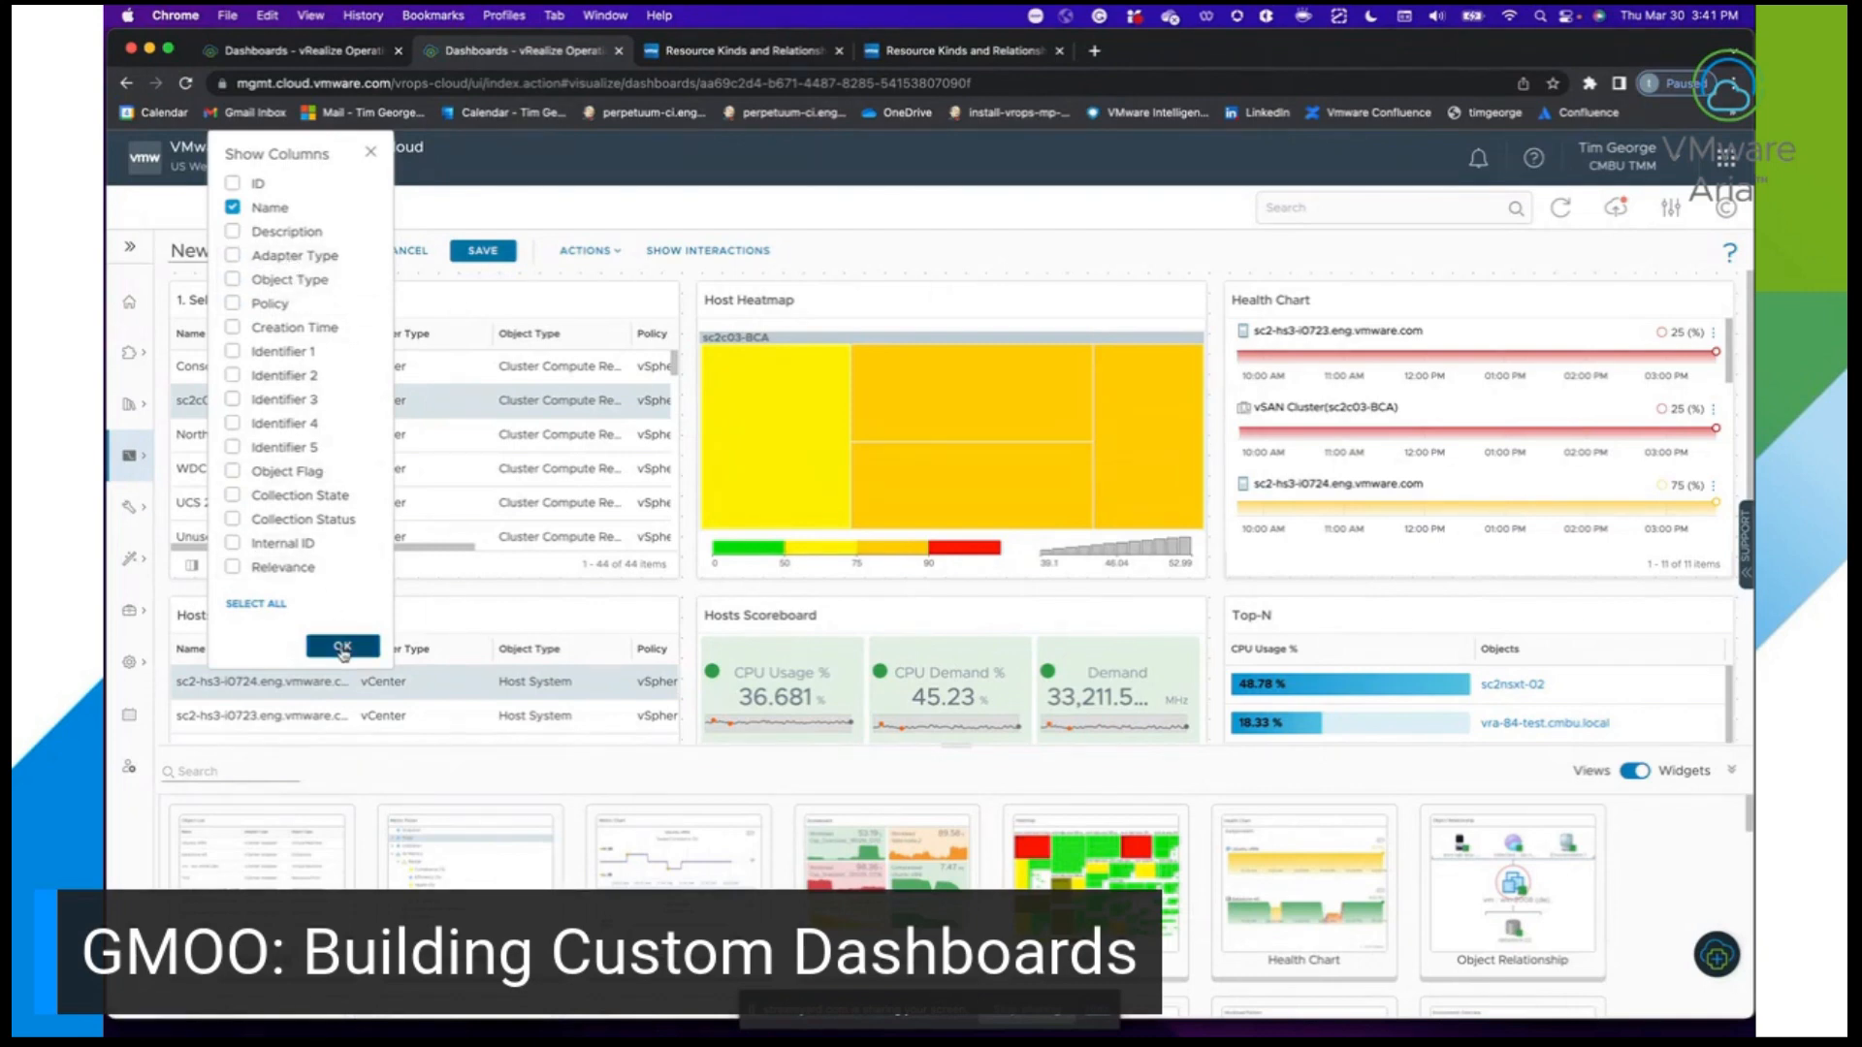
click(342, 647)
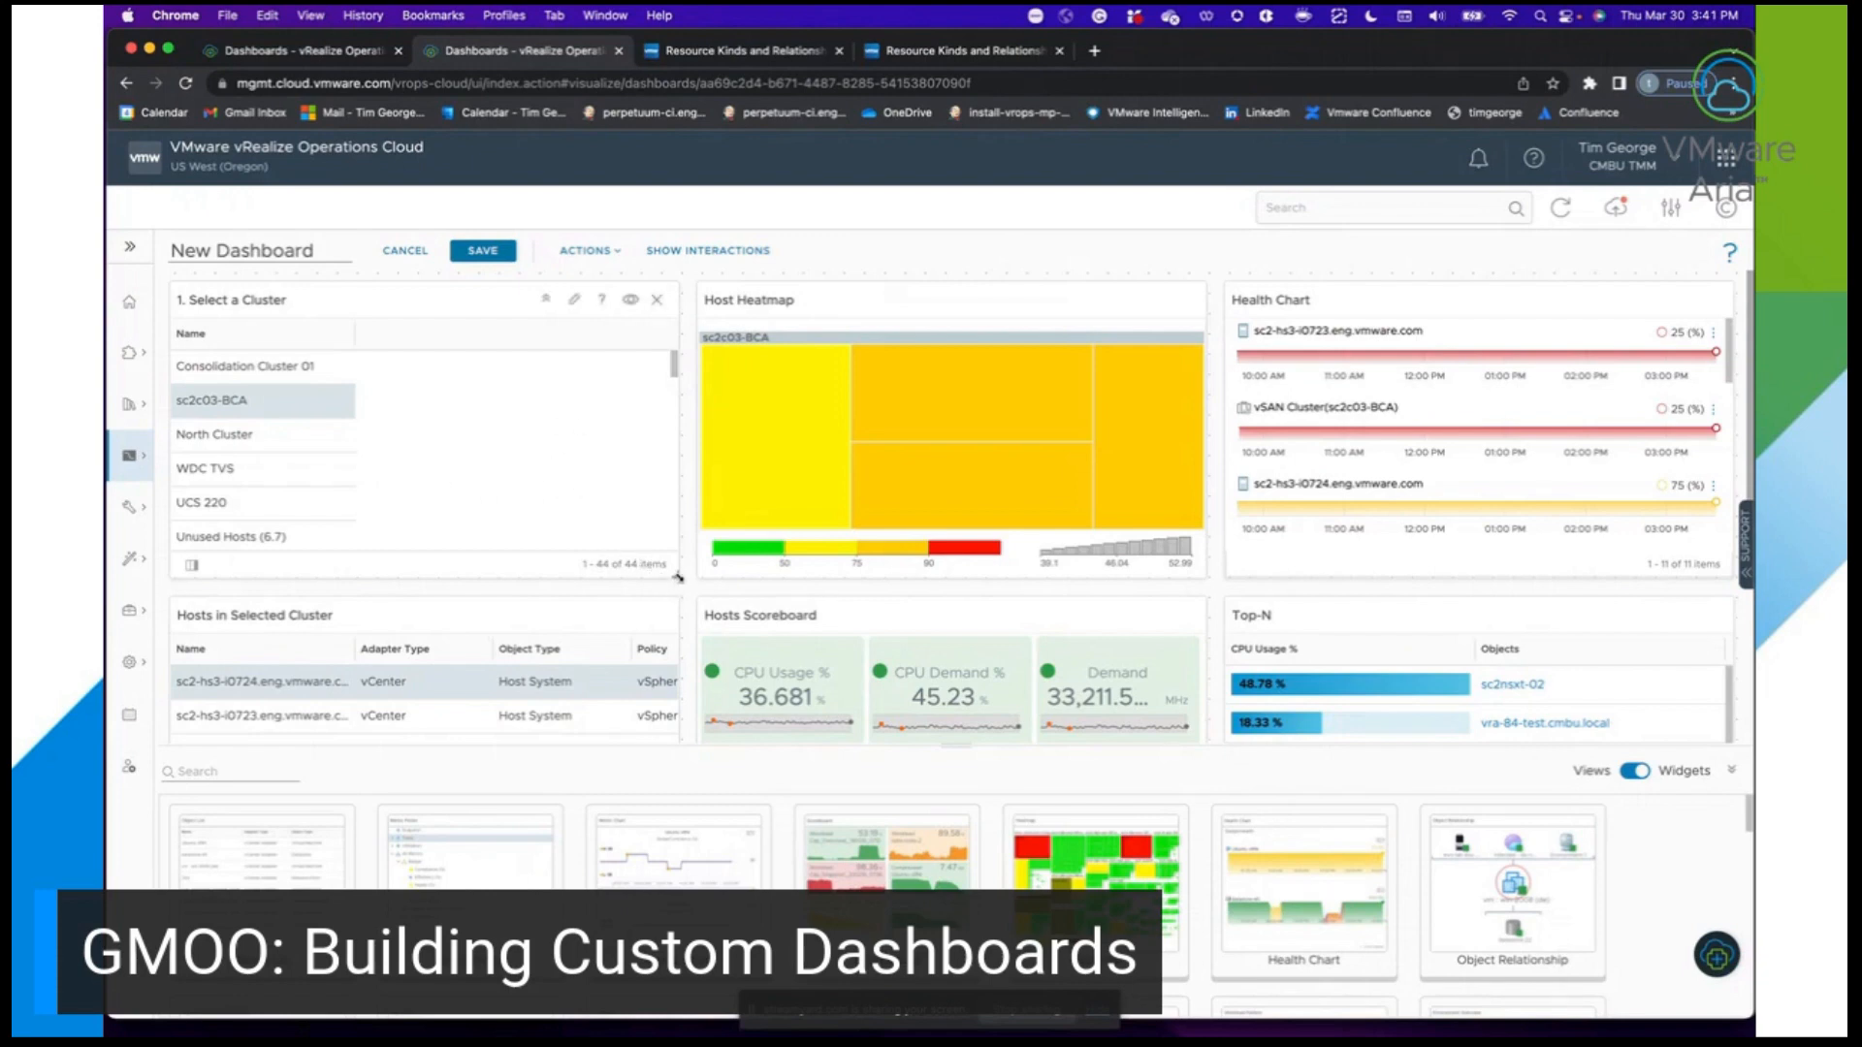
drag(676, 576, 355, 571)
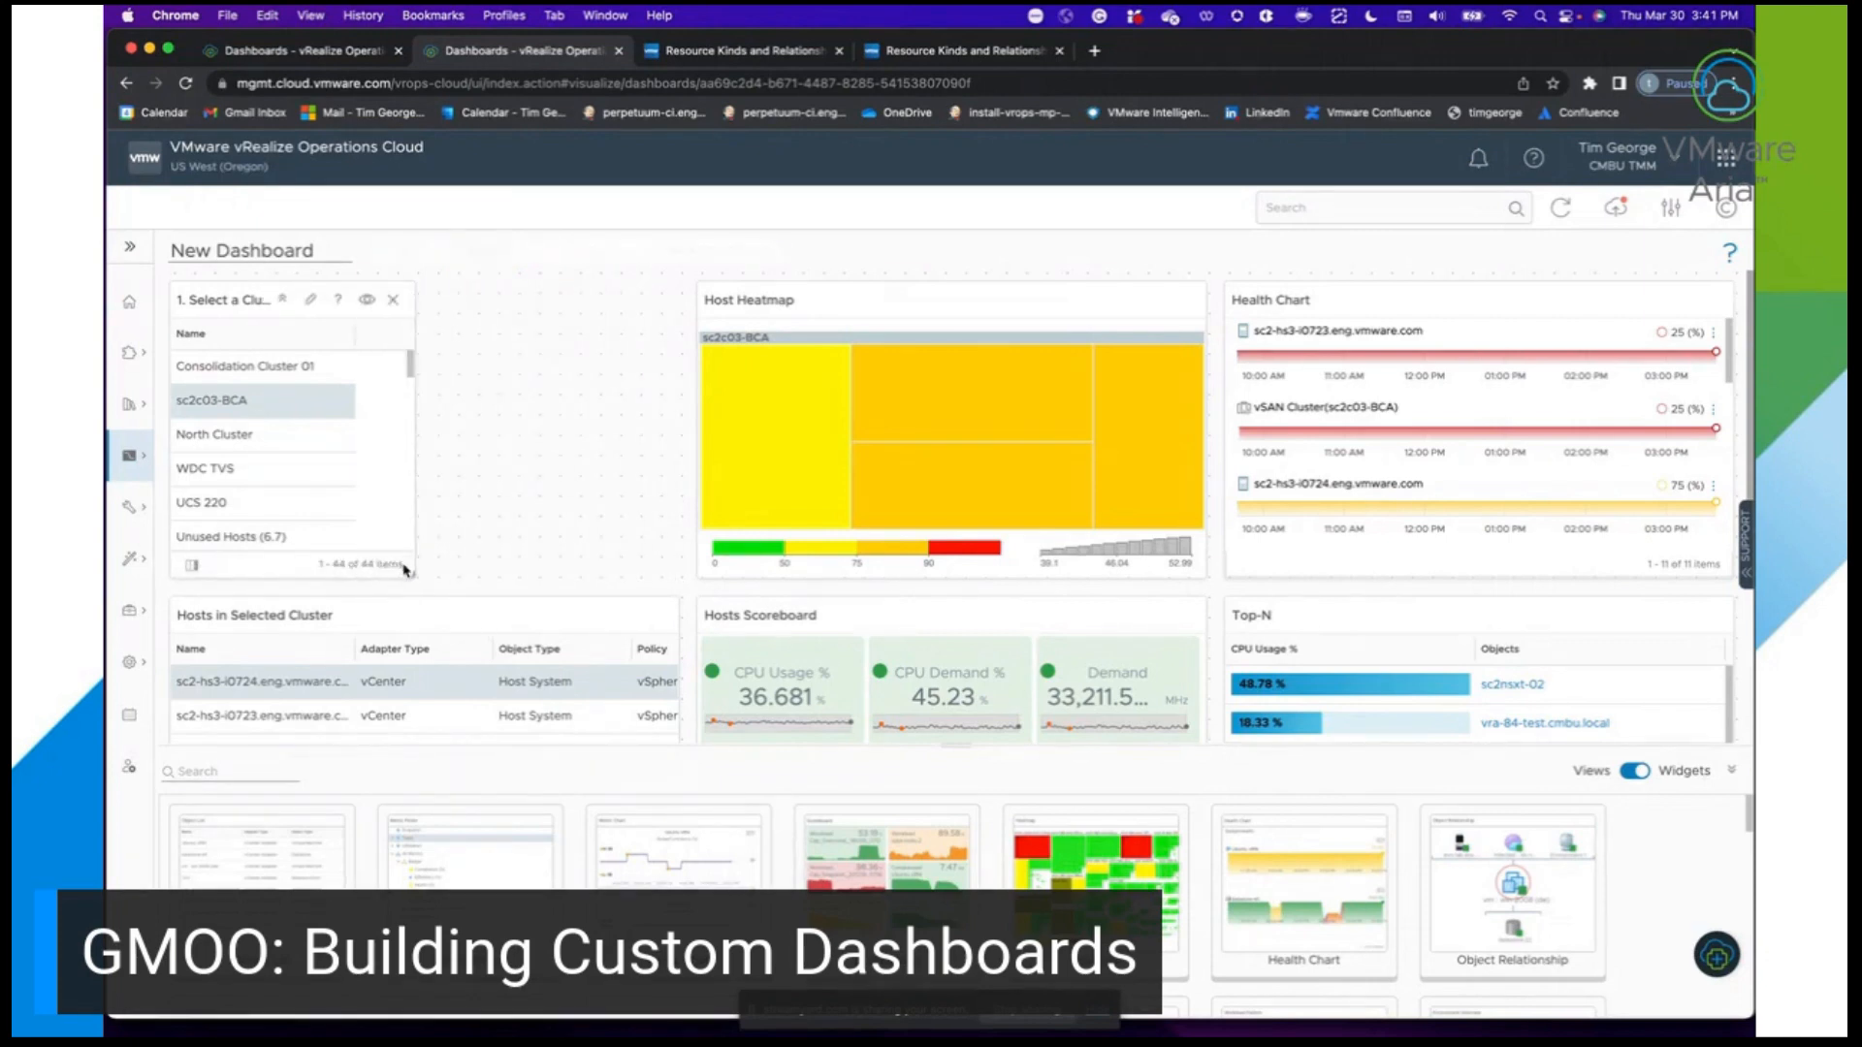
drag(492, 572, 676, 582)
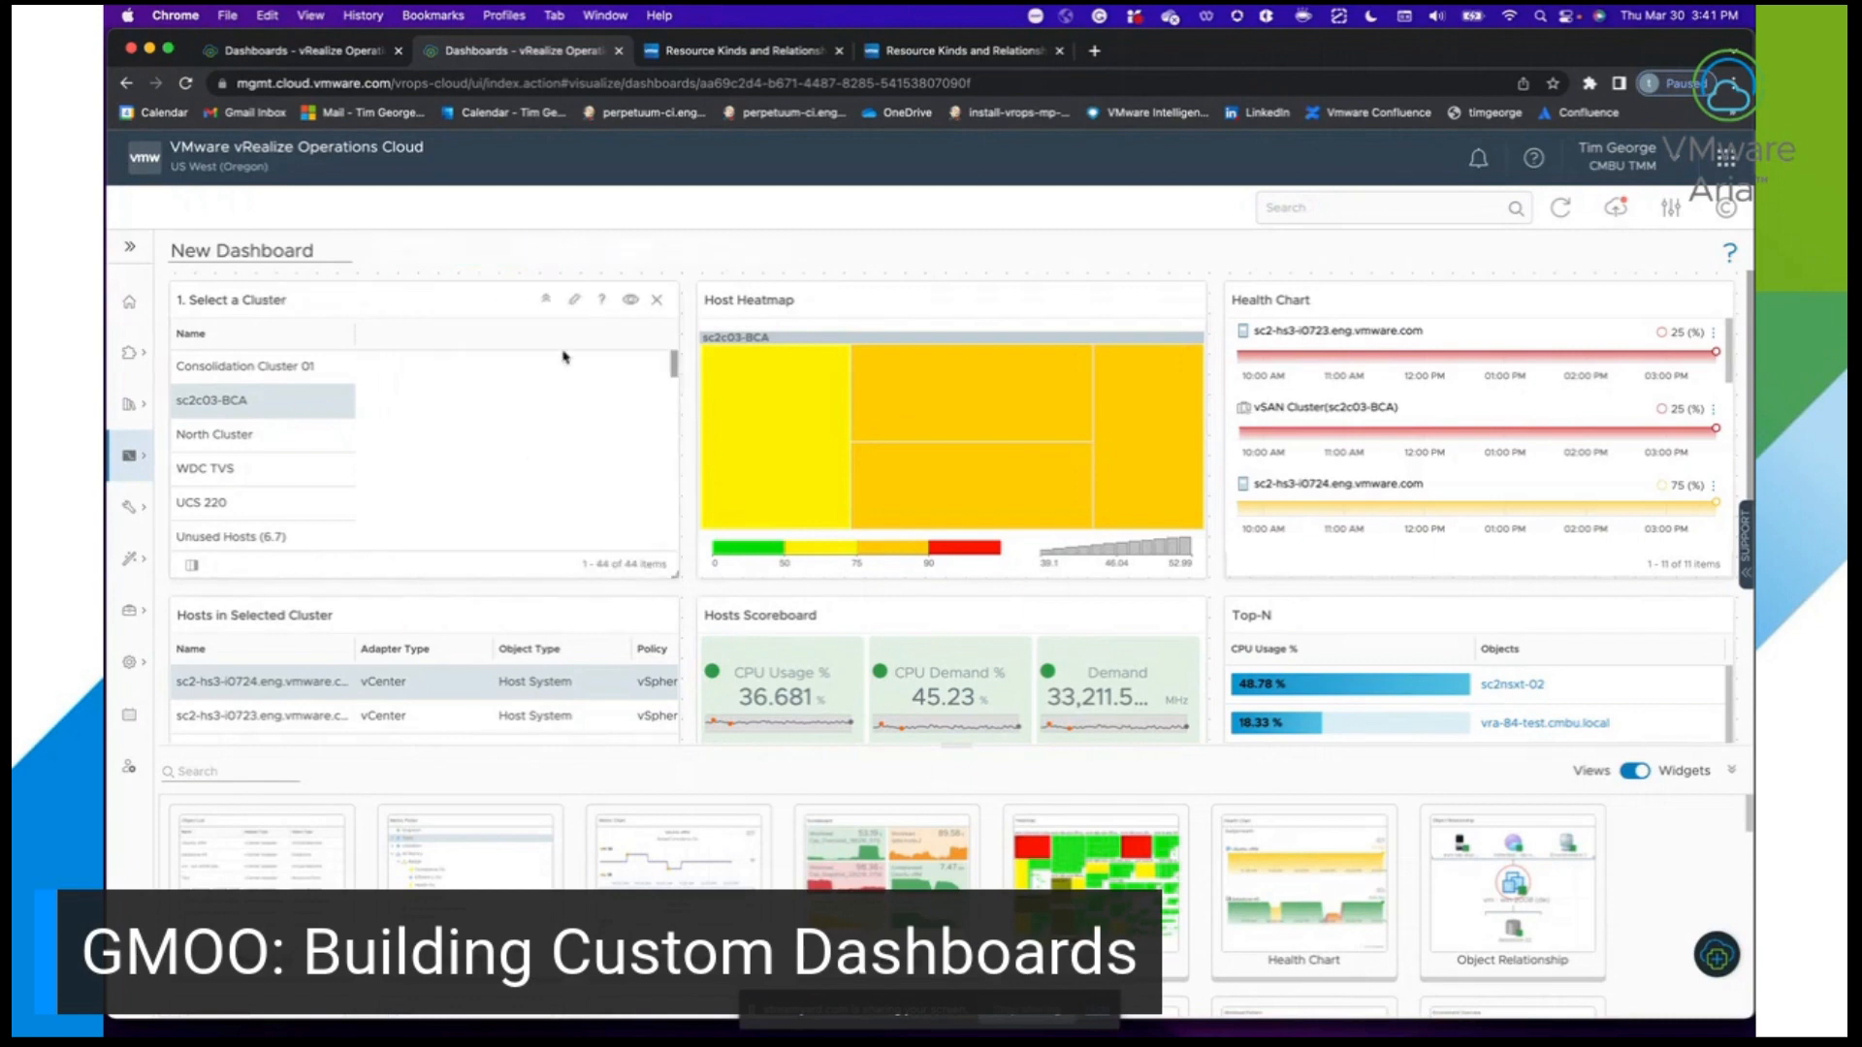
Begin adding a metric column to the 1. Select a Cluster widget, choosing the vCenter adapter type and the Cluster Compute Resource object type.
click(575, 306)
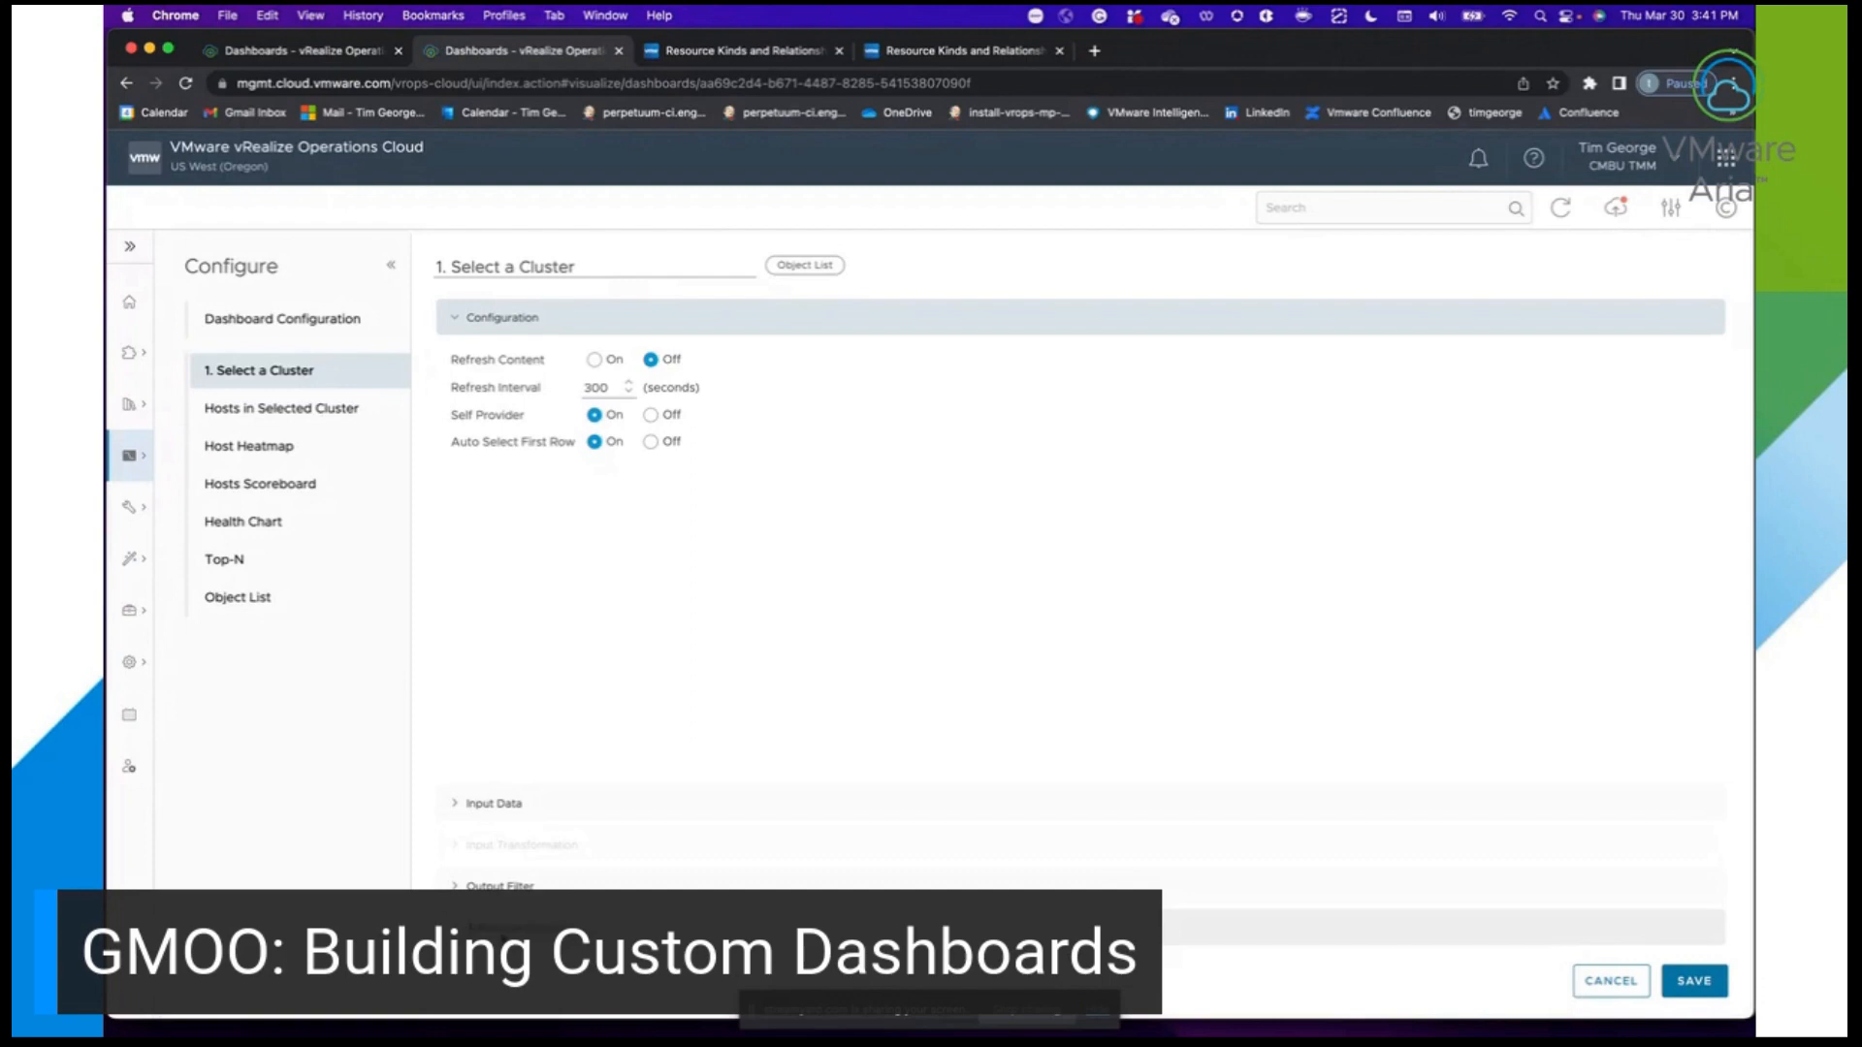
click(518, 927)
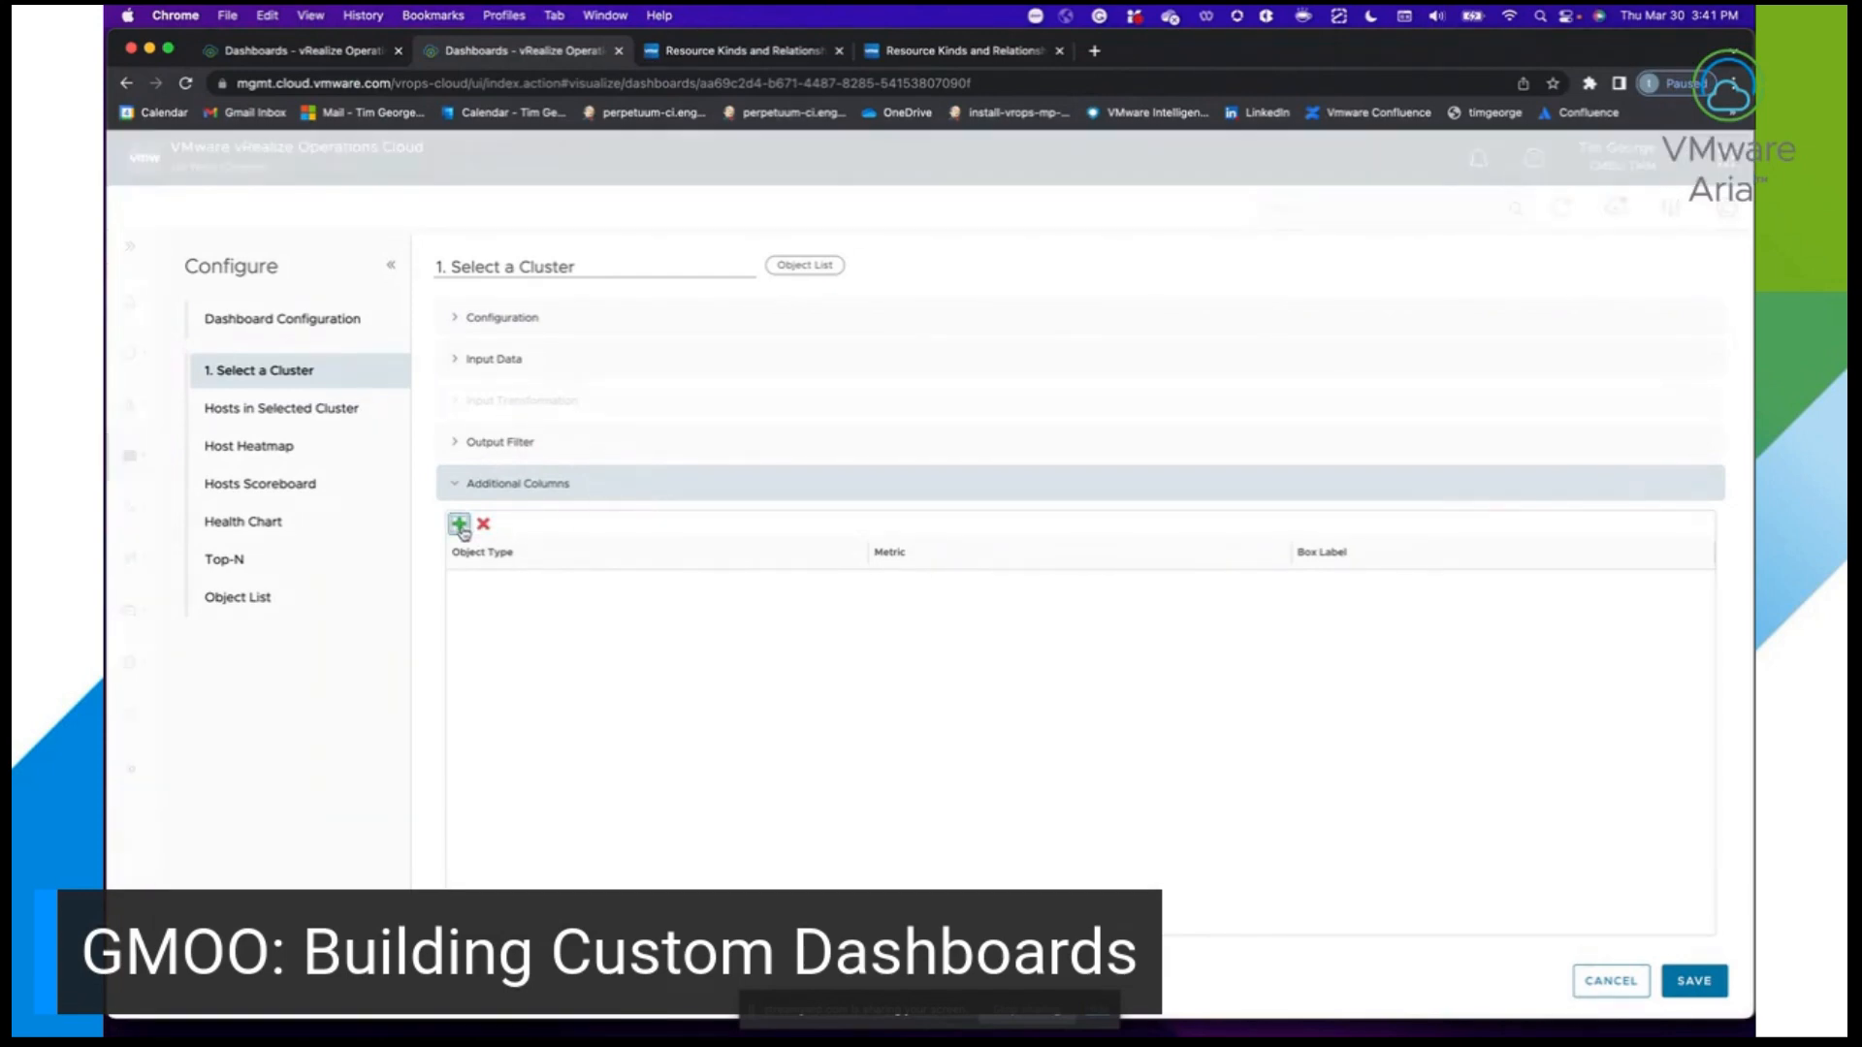
click(460, 526)
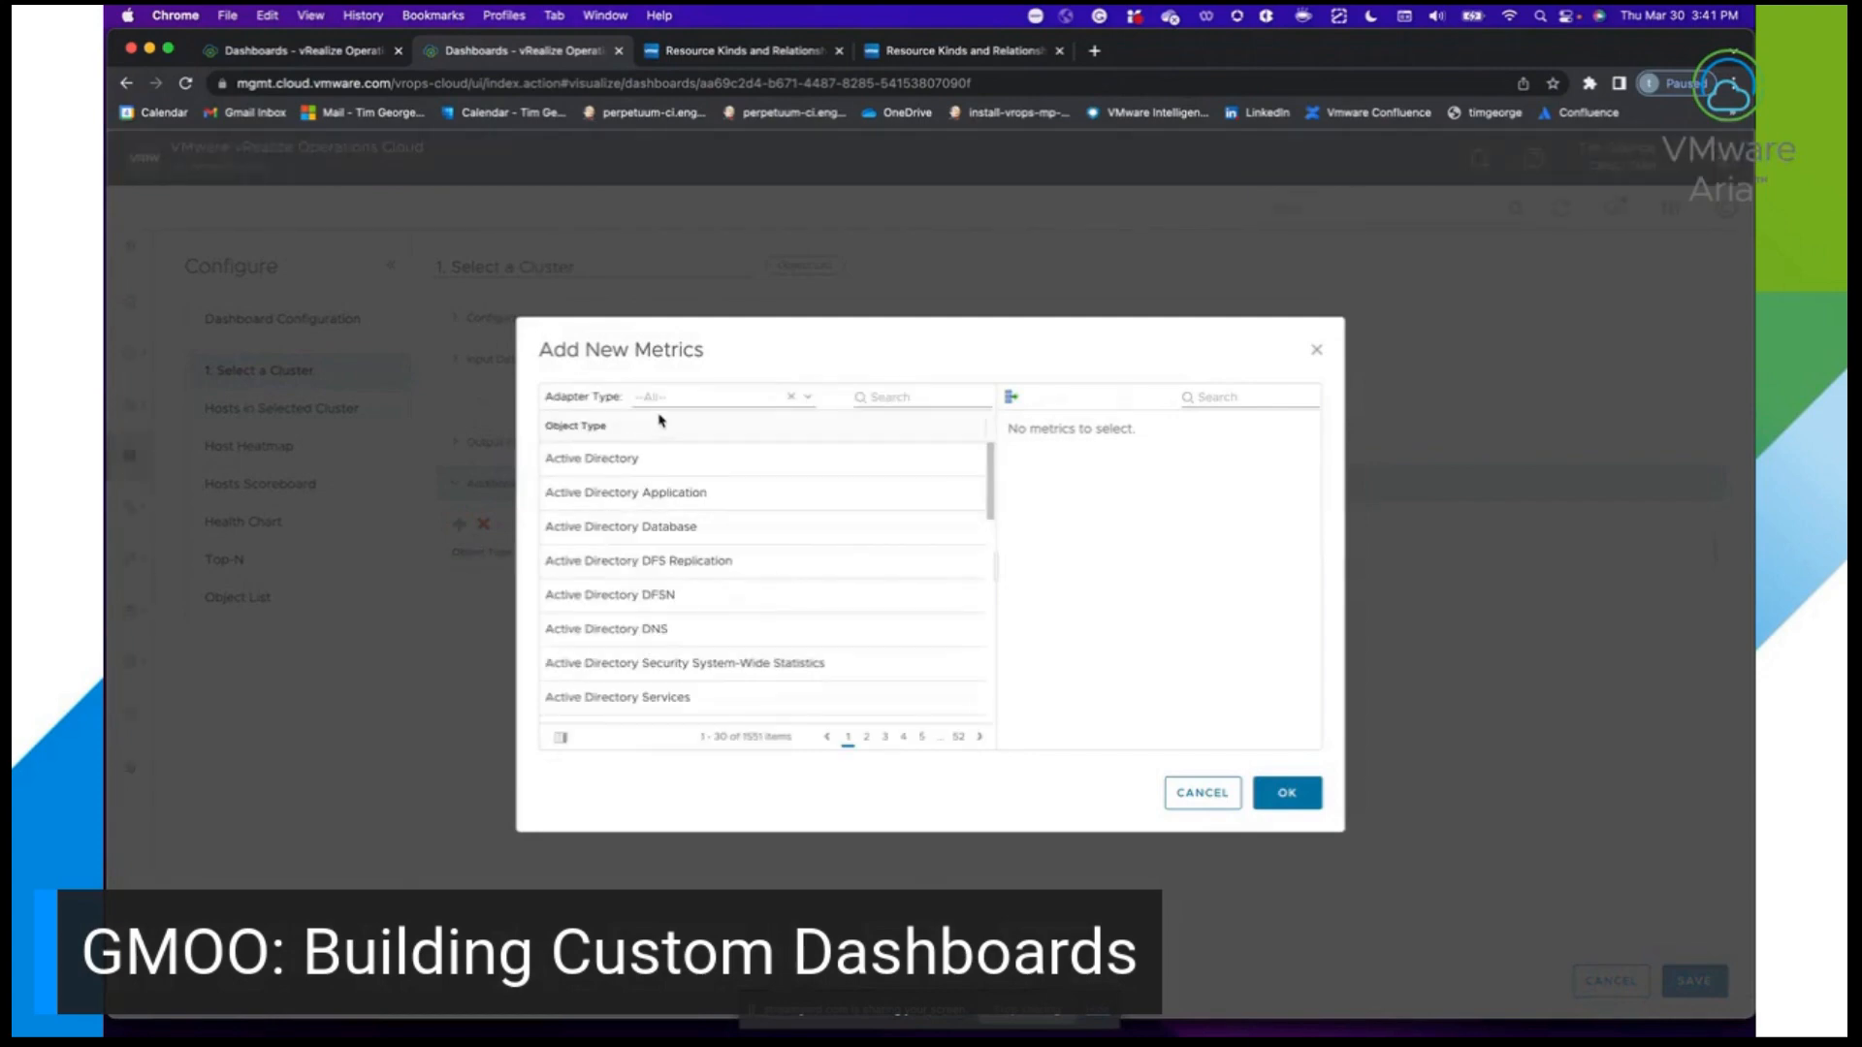
click(666, 399)
text(vc)
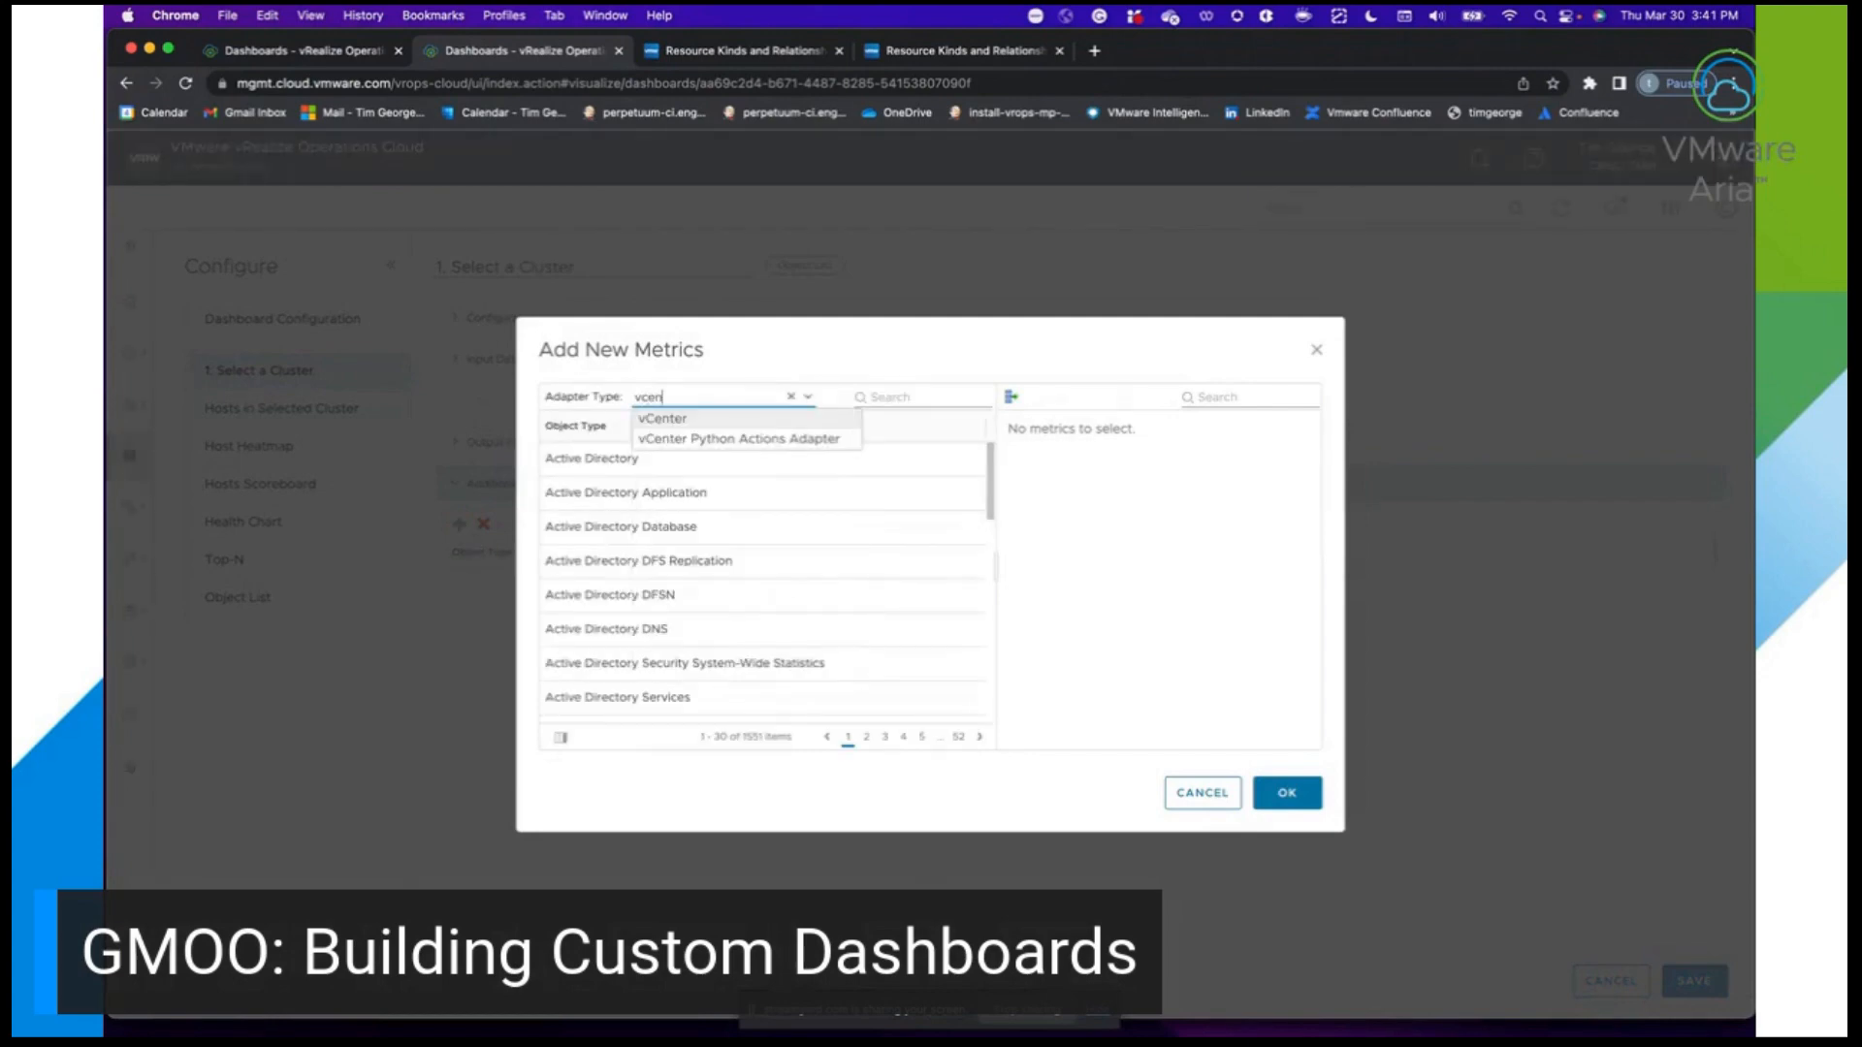
text(en)
click(678, 418)
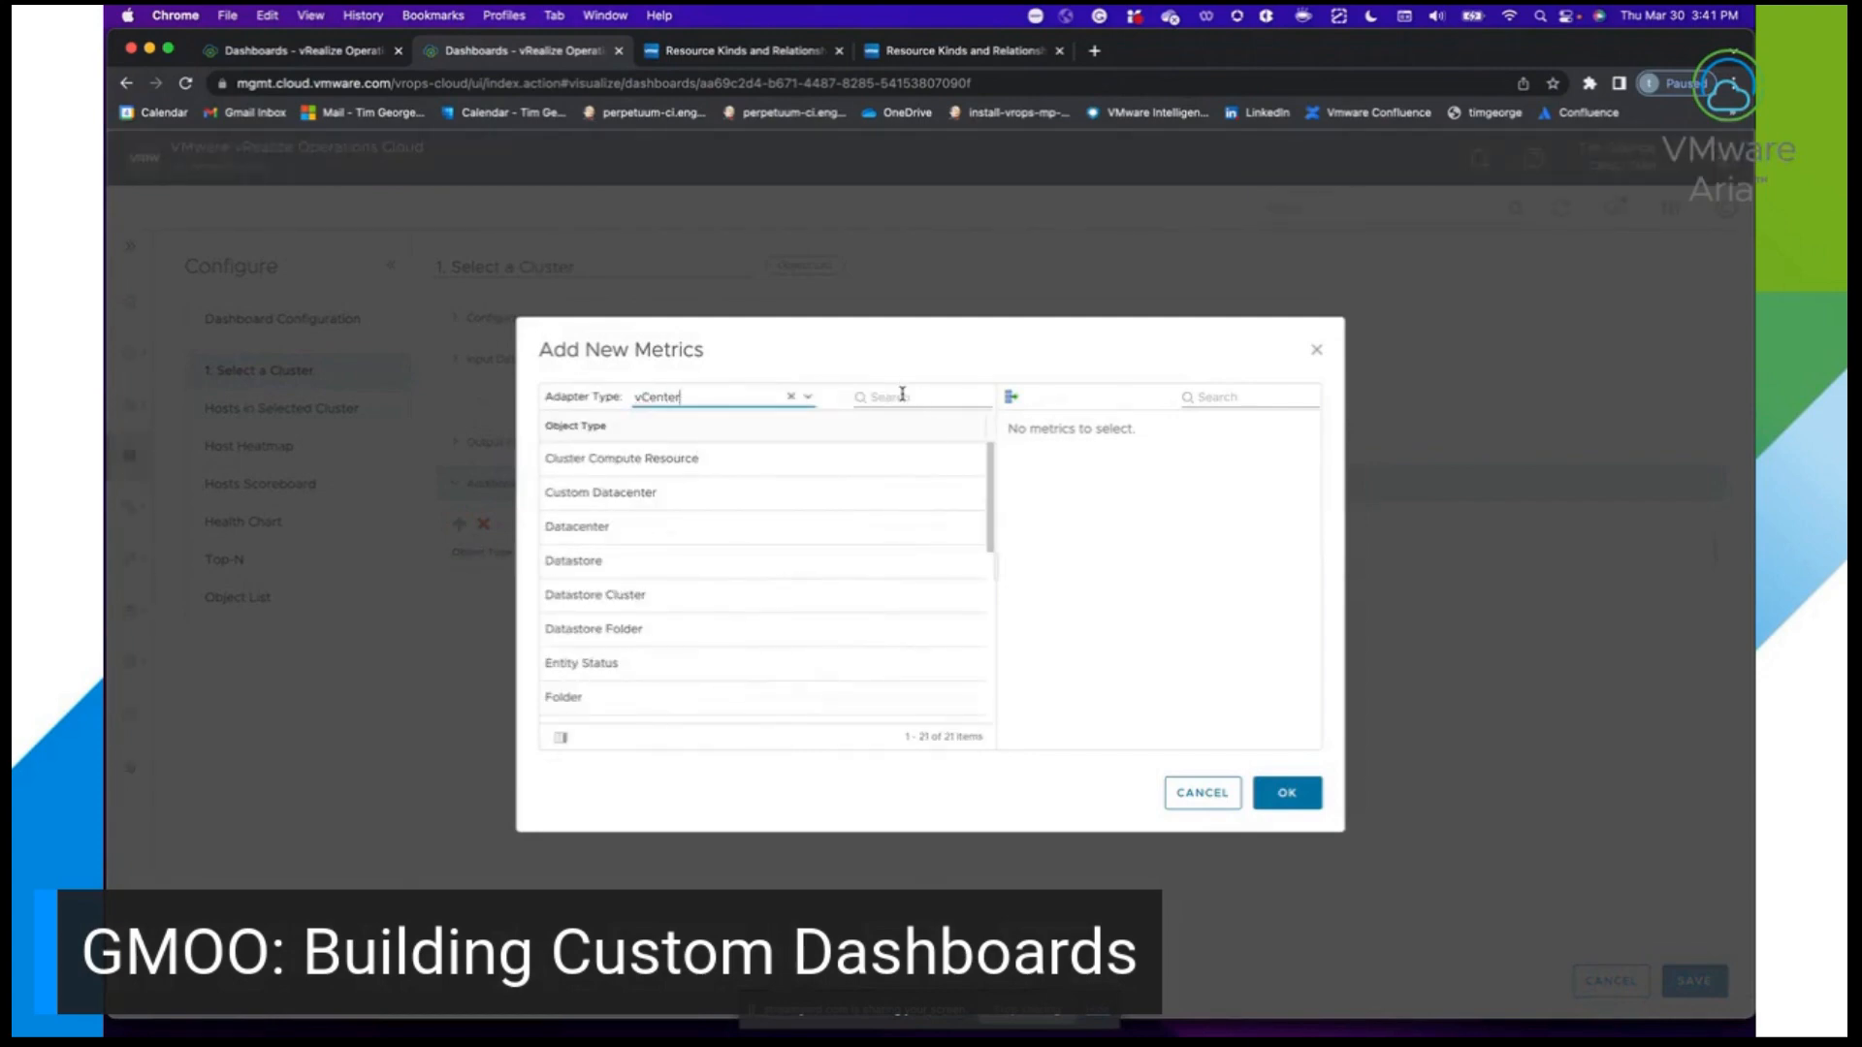
click(902, 396)
text(cluster)
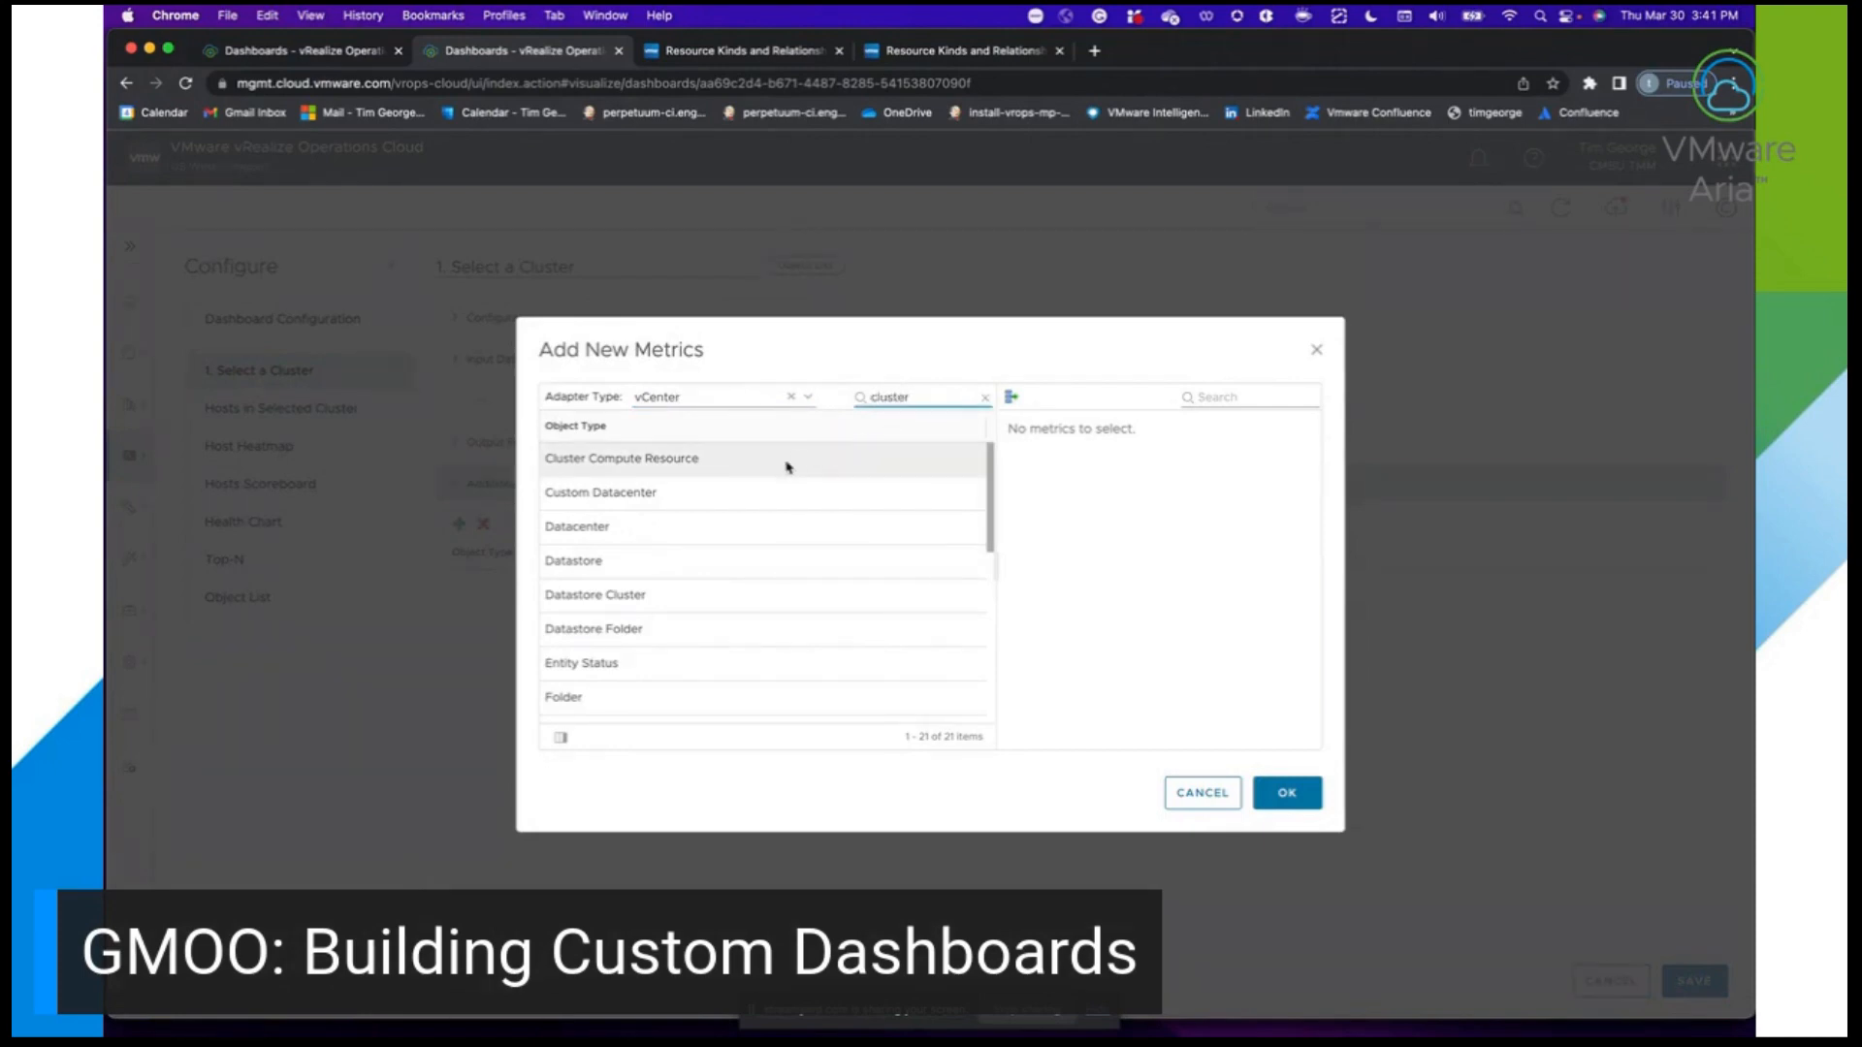
click(744, 458)
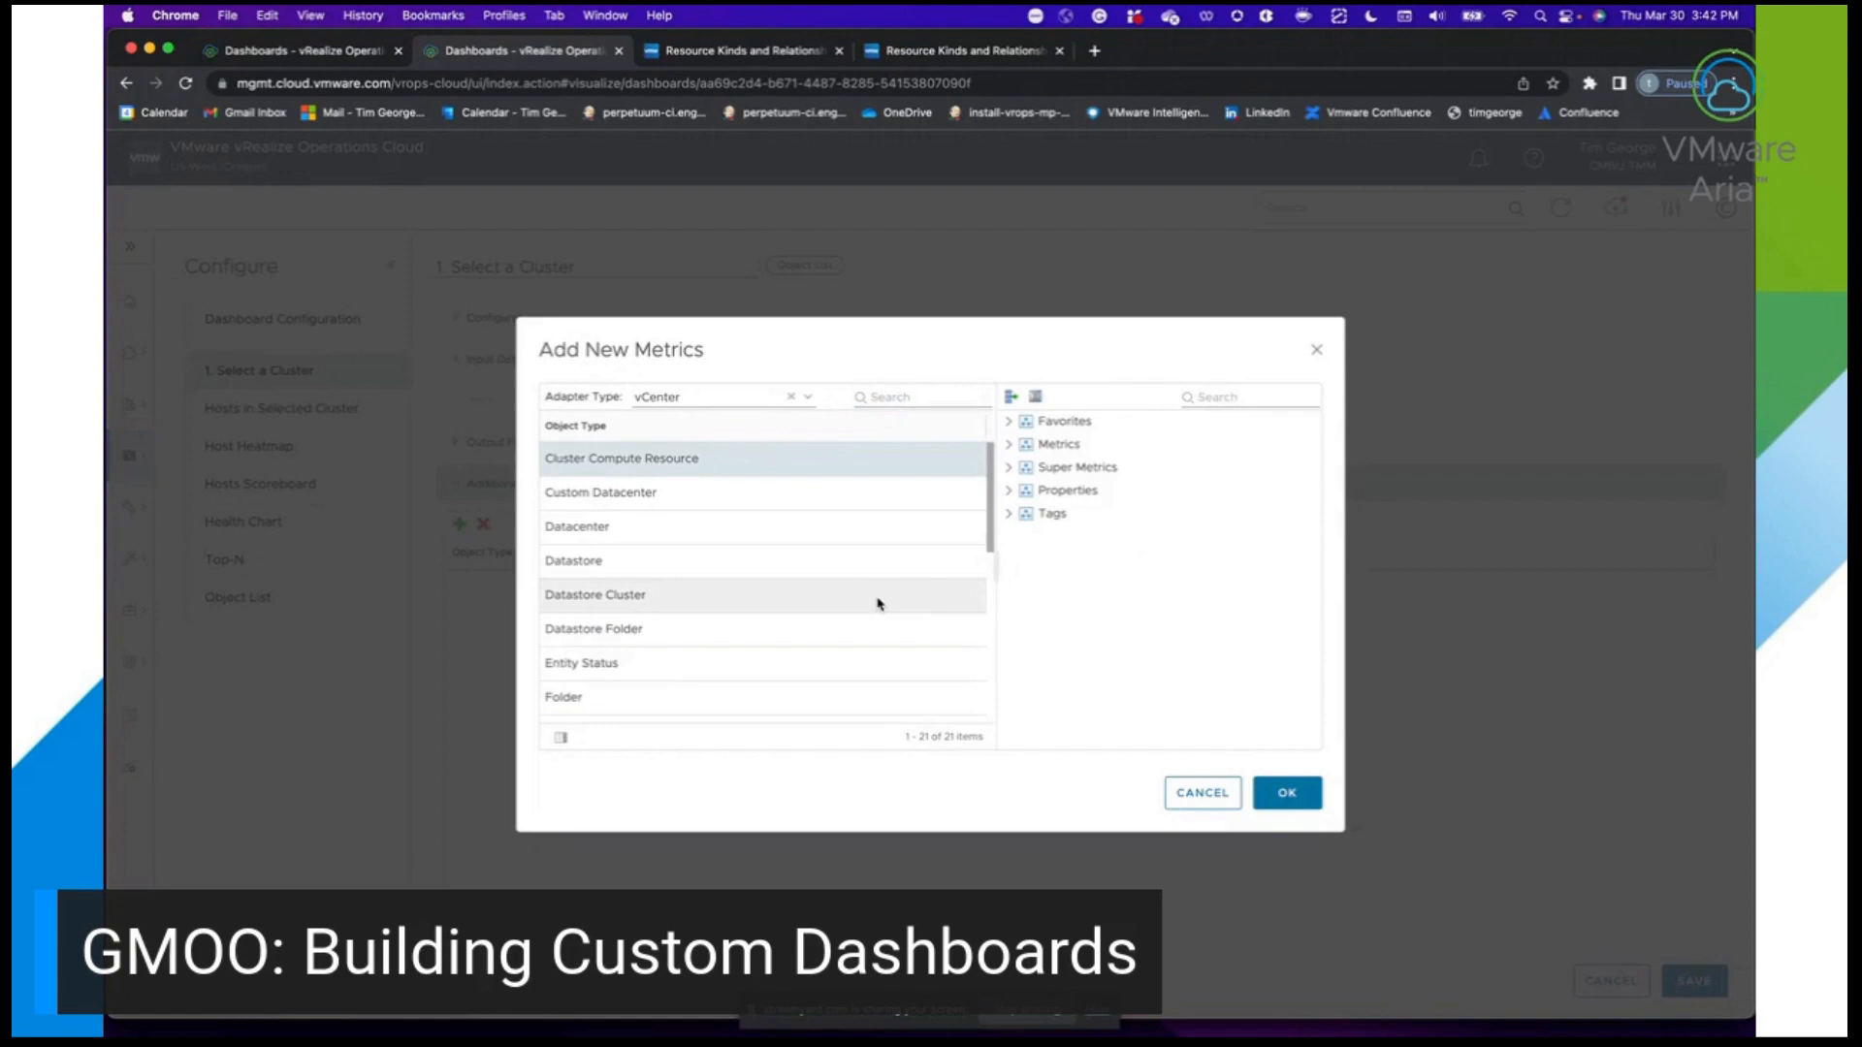
Examine the metric categories available for Cluster Compute Resource, including the Configuration and Summary groups under Properties.
click(1011, 445)
click(1013, 448)
click(1009, 470)
click(1008, 469)
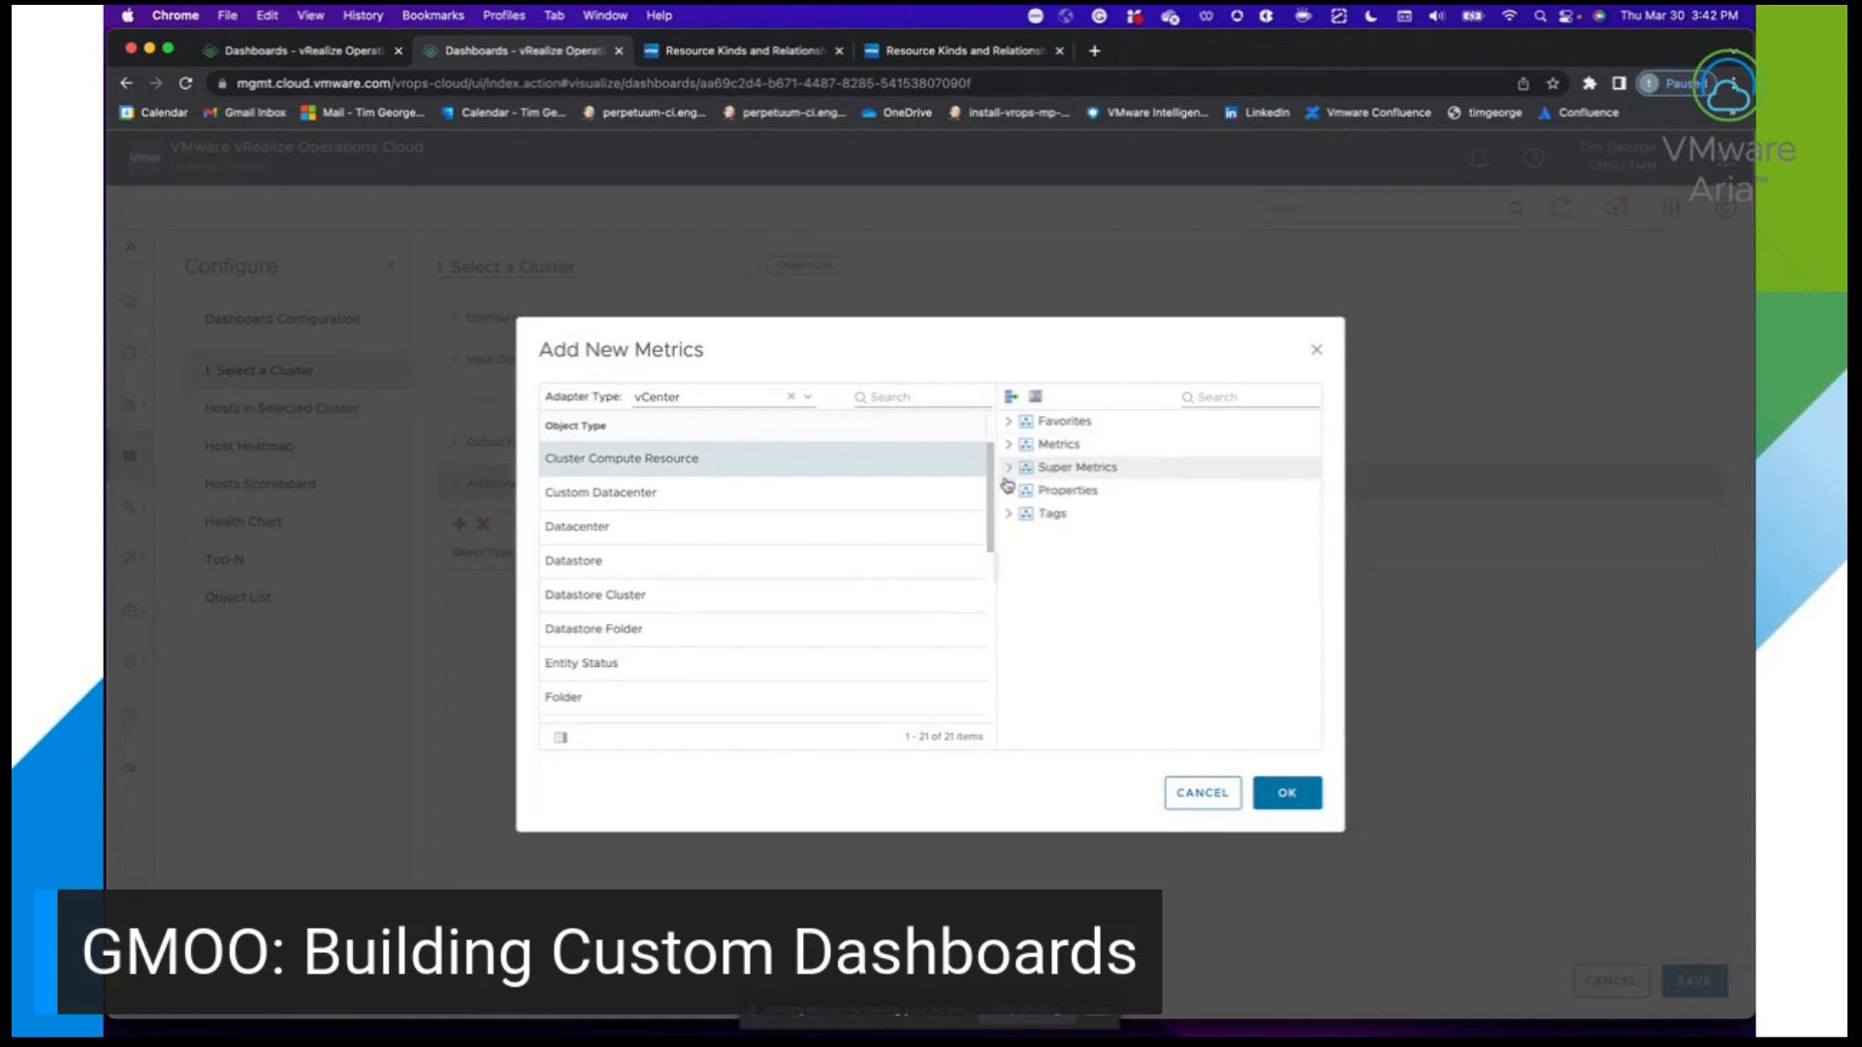
click(1008, 492)
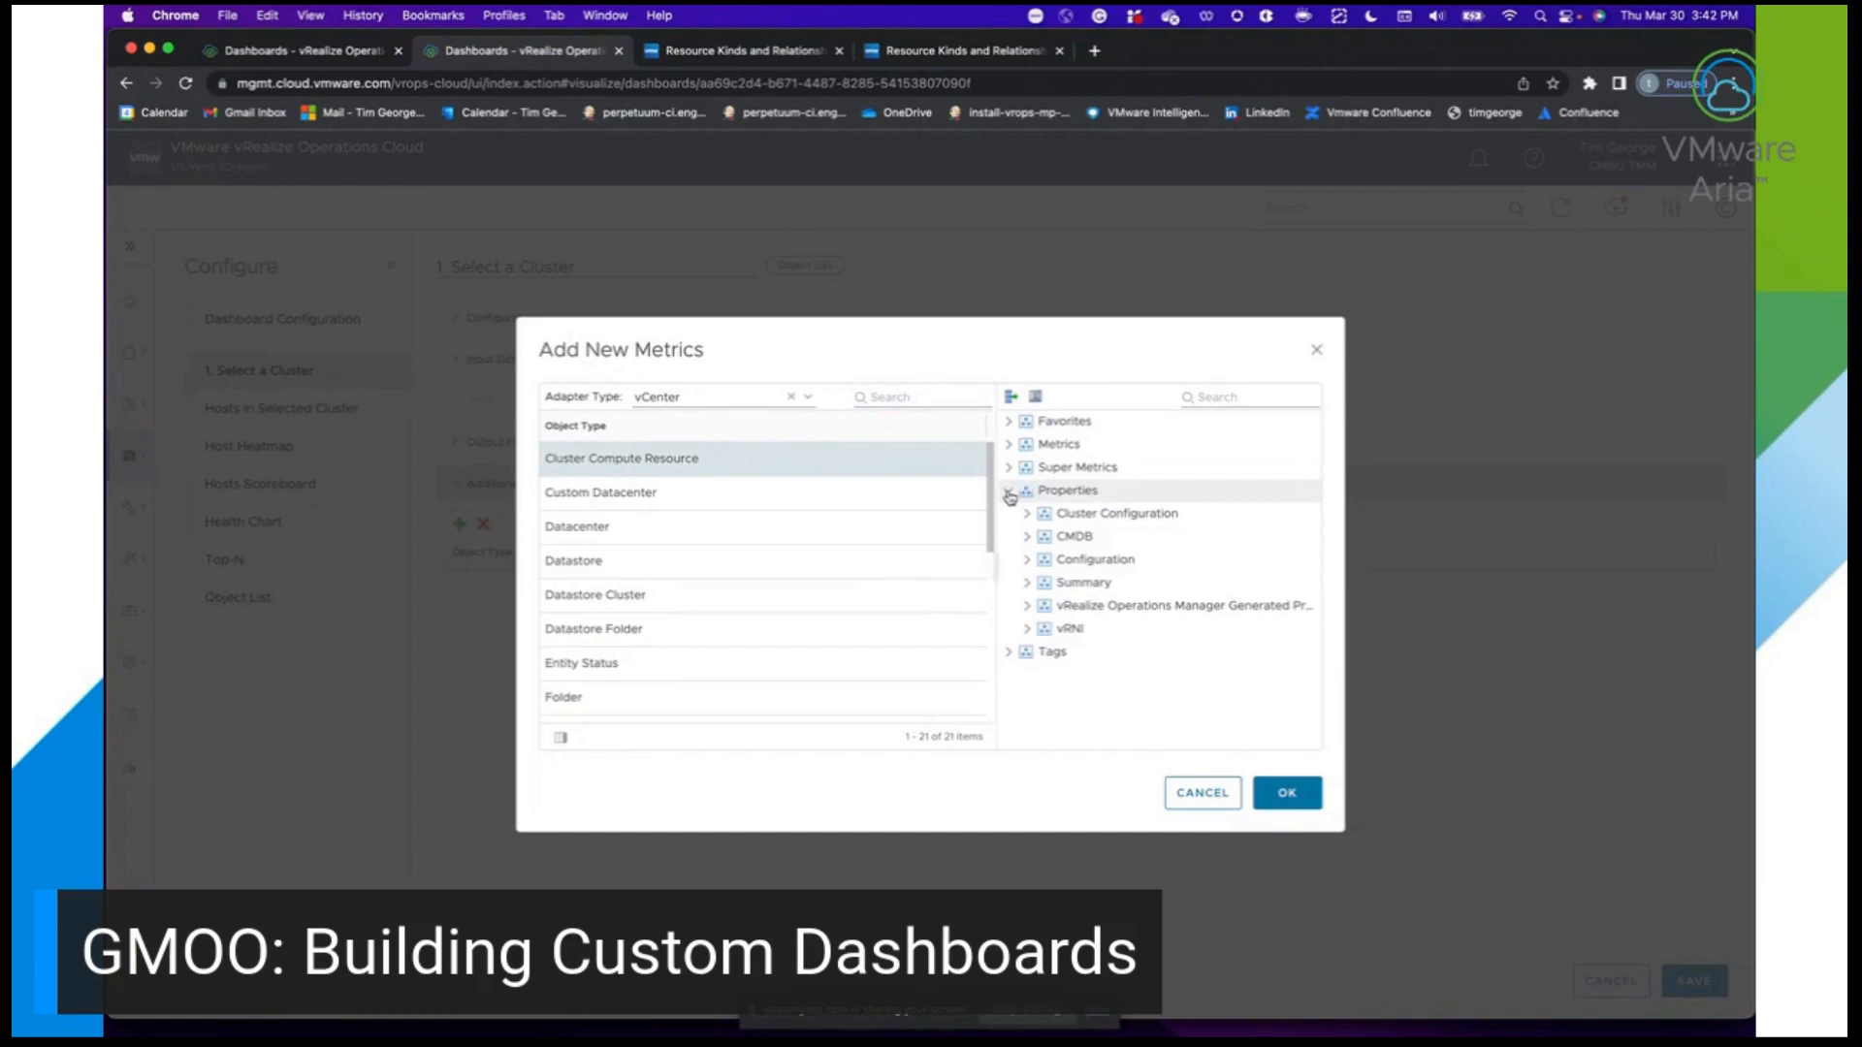
click(1025, 561)
click(1025, 561)
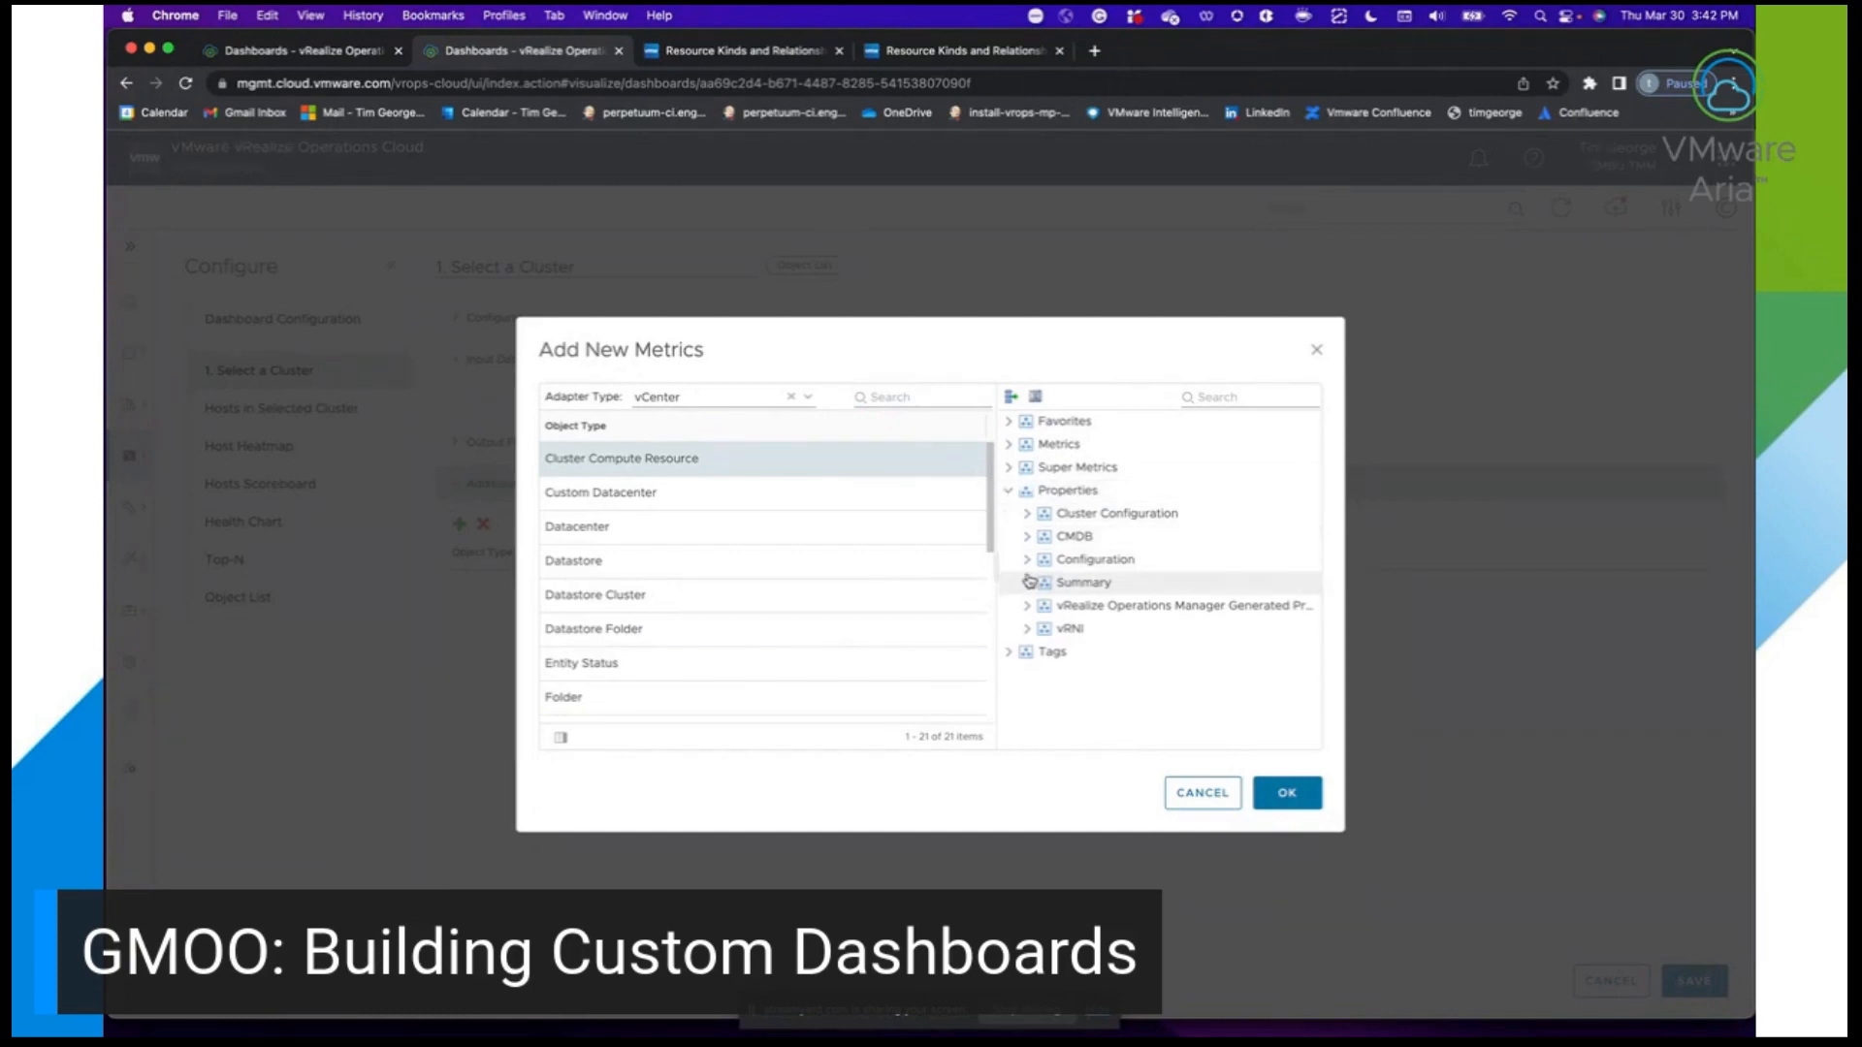
click(1028, 583)
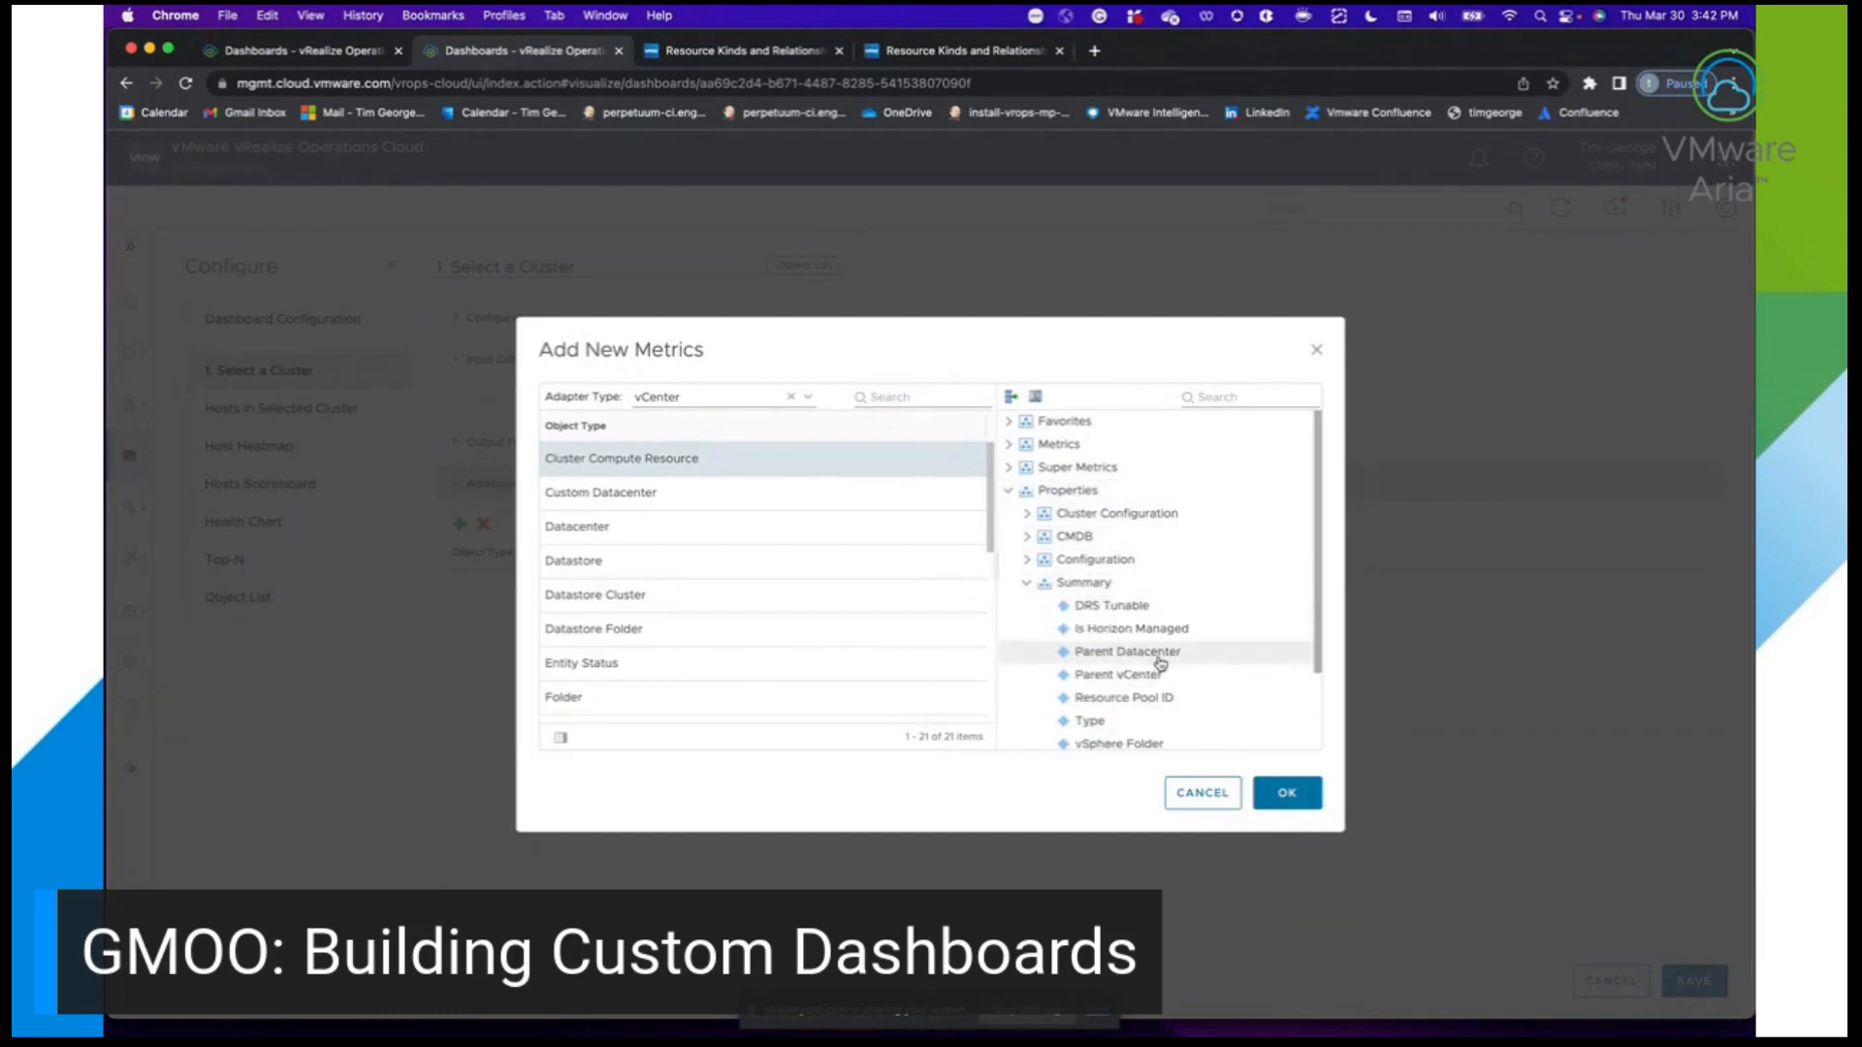
scroll(1161, 663, down, 2)
scroll(1161, 663, up, 2)
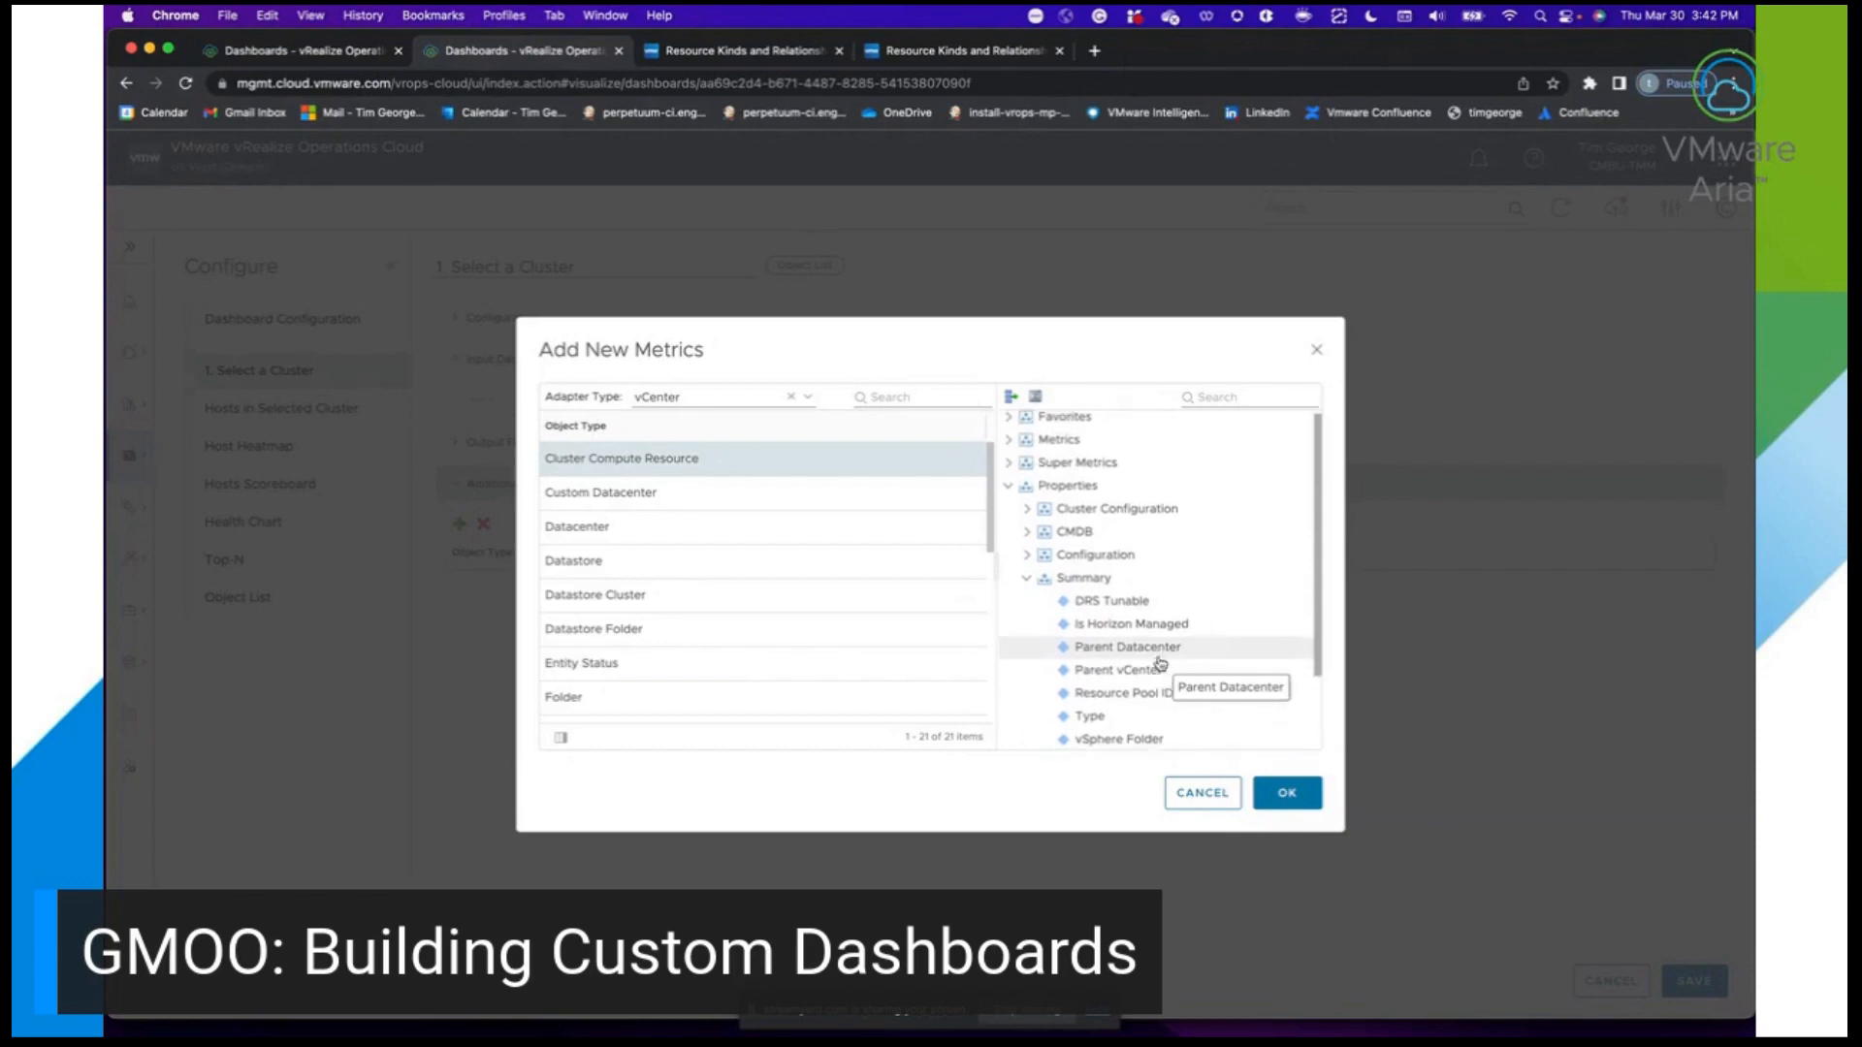
click(1025, 585)
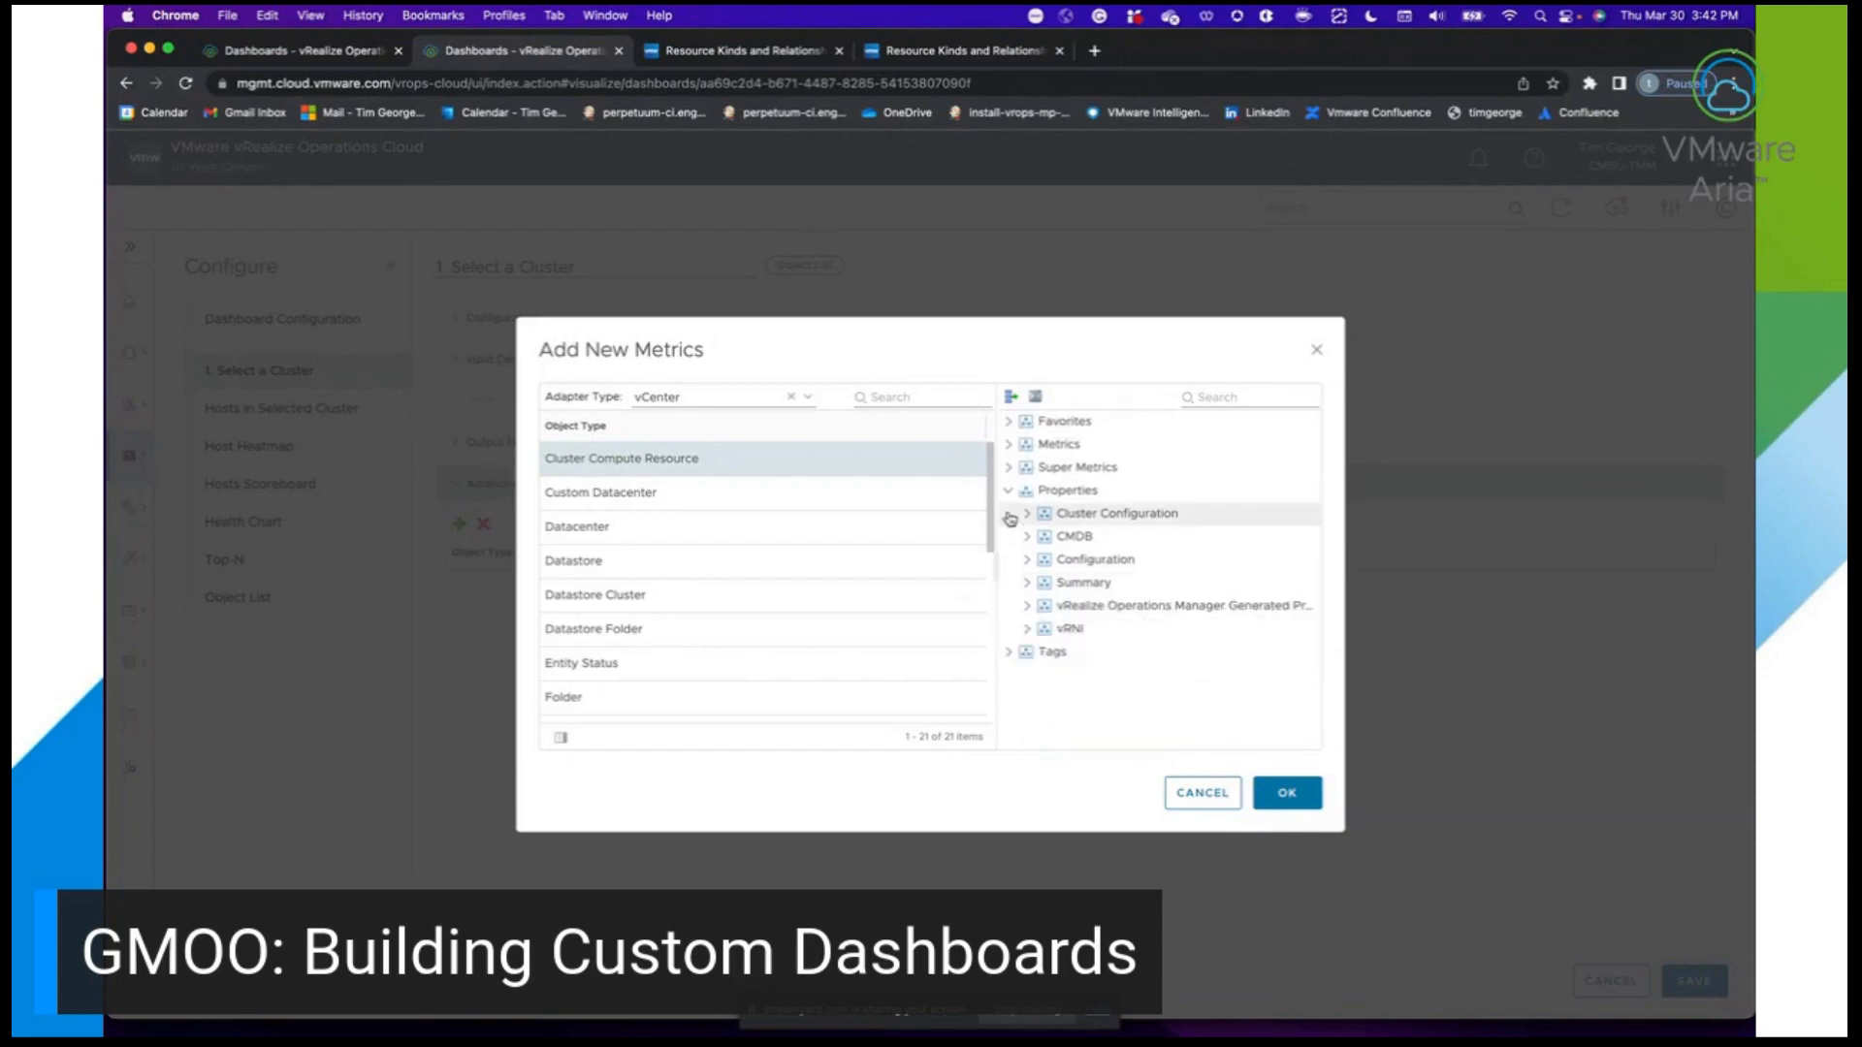
Add Average Running VM Count per Running Host from the Summary metrics as an additional column.
click(1009, 444)
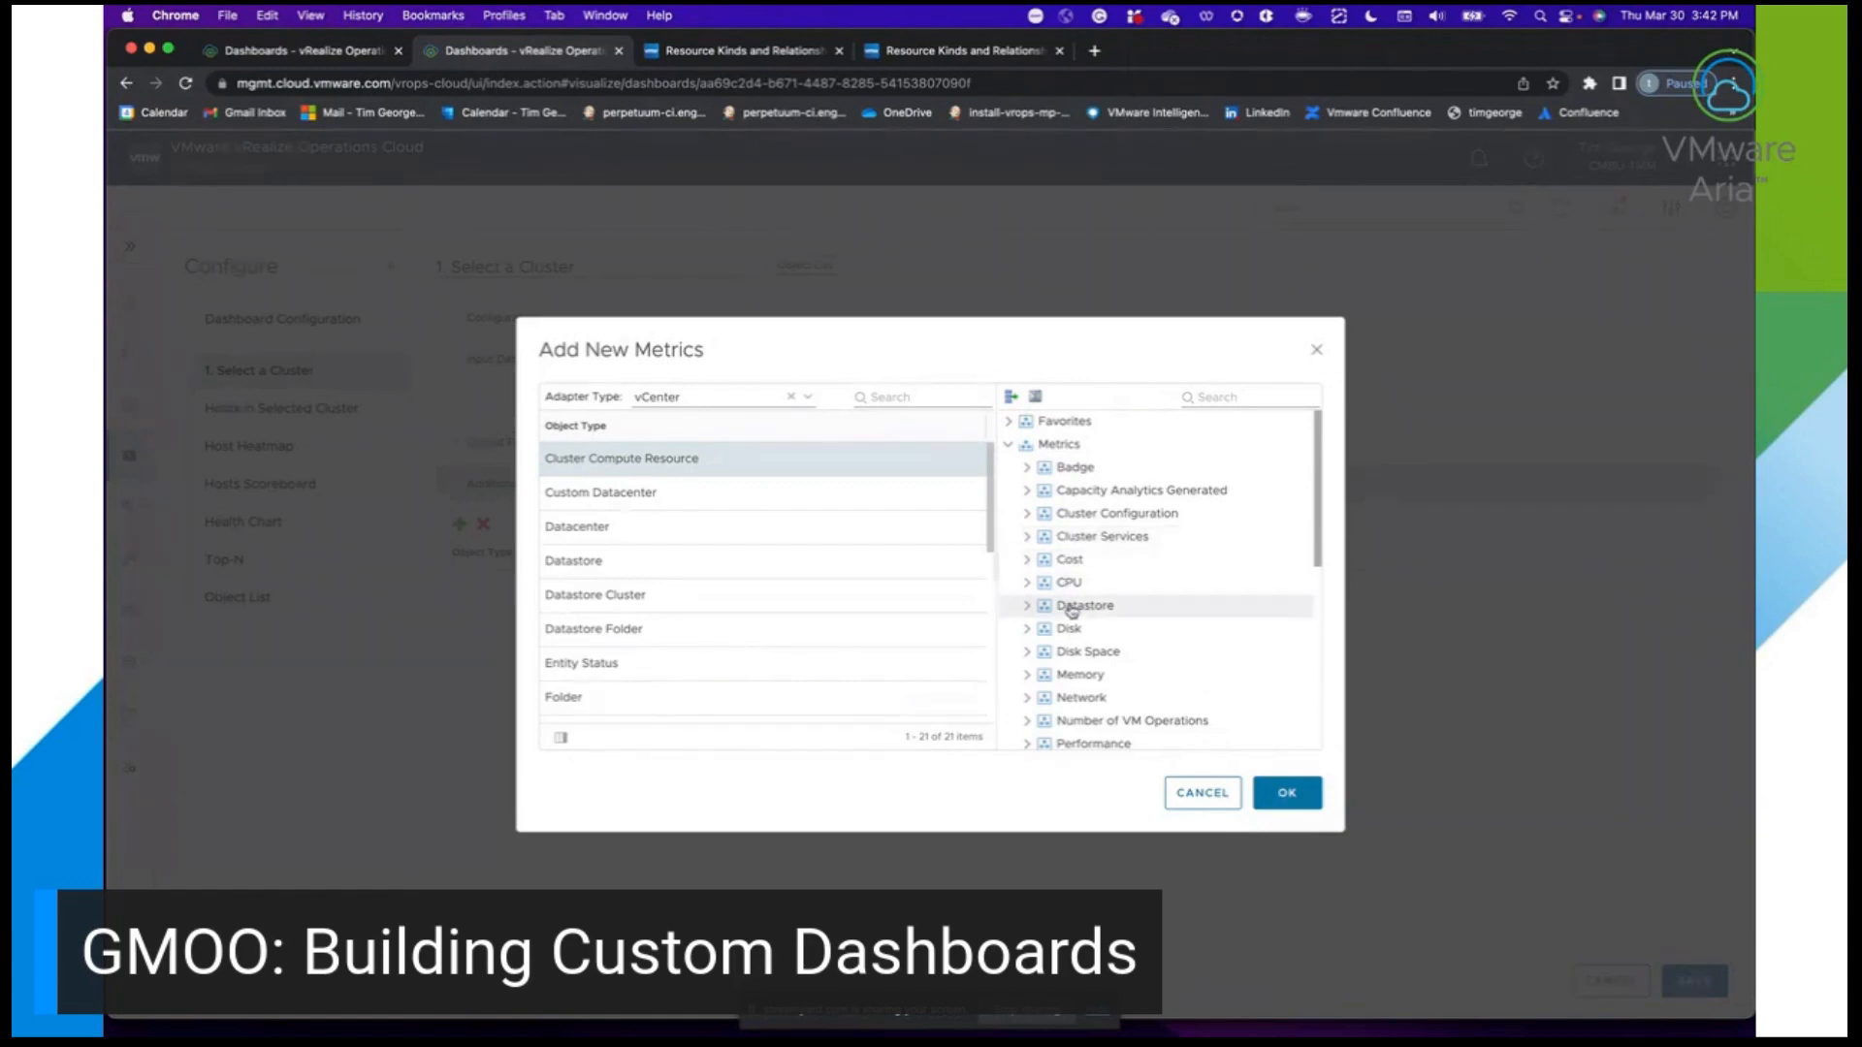
scroll(1071, 611, down, 3)
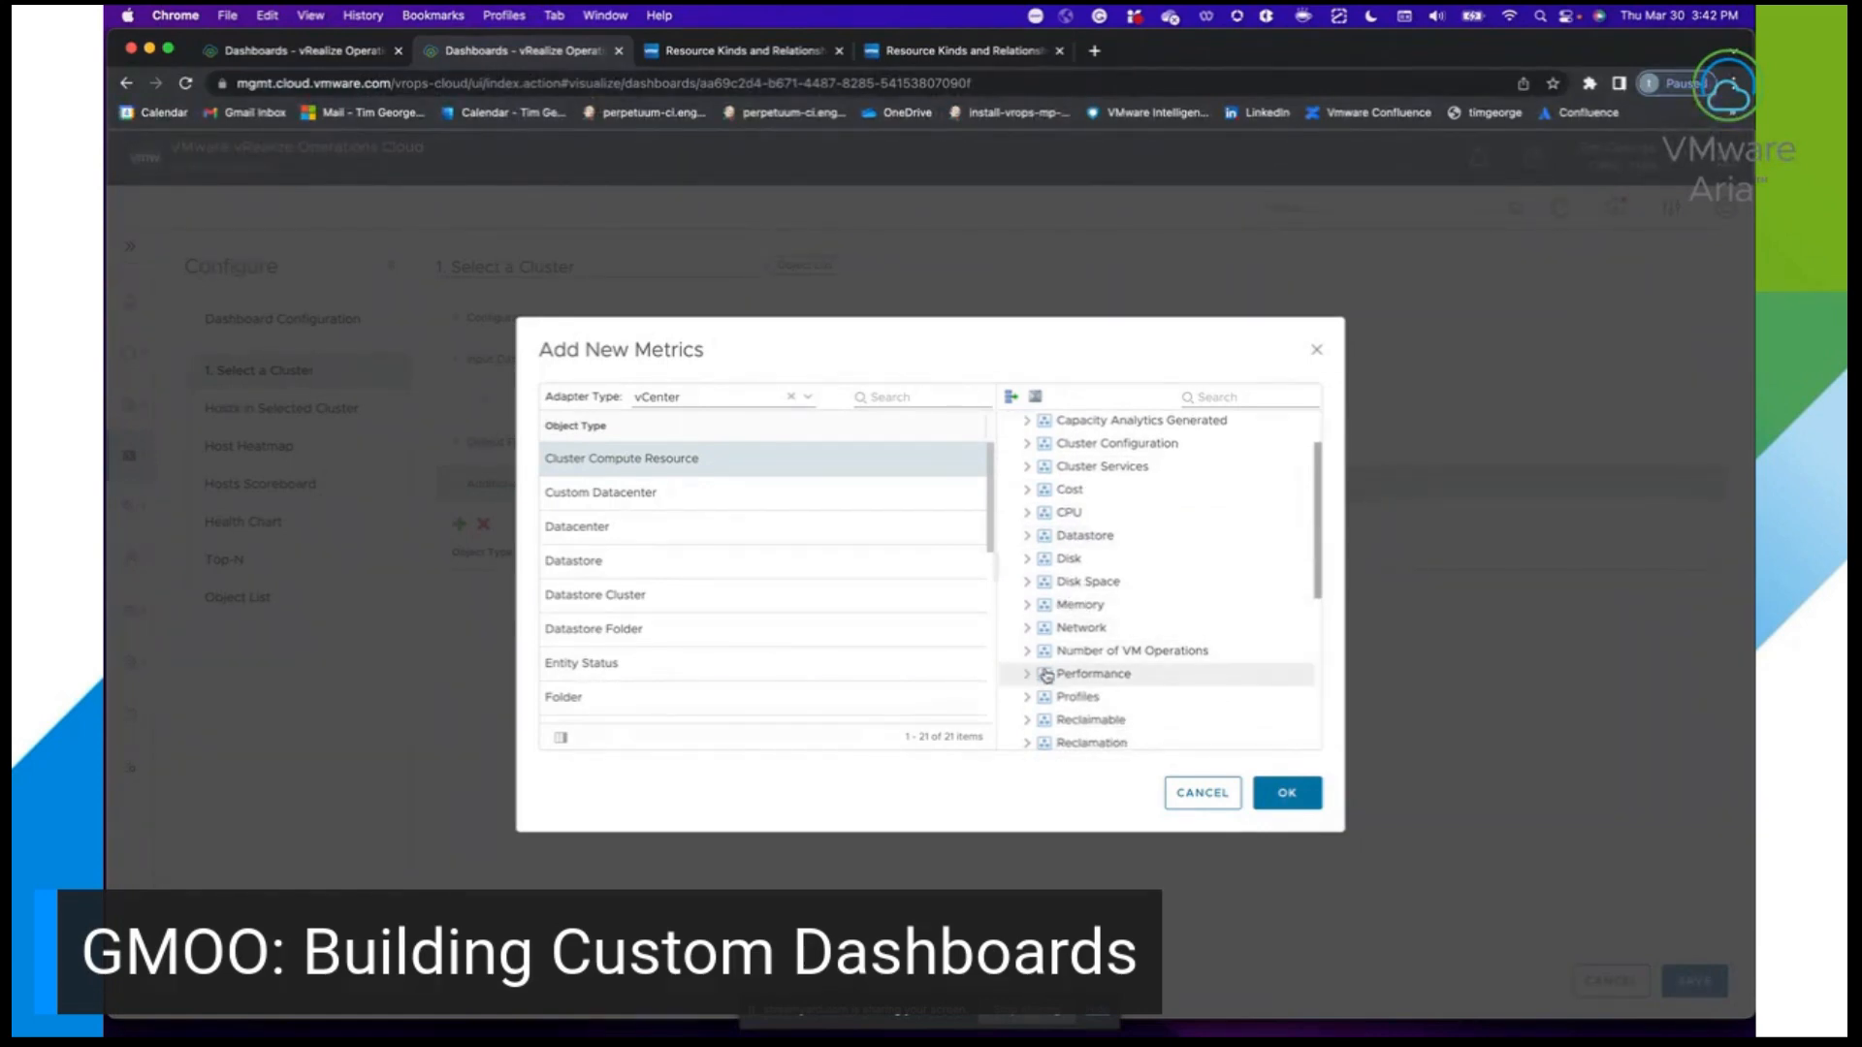
scroll(1043, 674, down, 5)
scroll(1057, 669, down, 2)
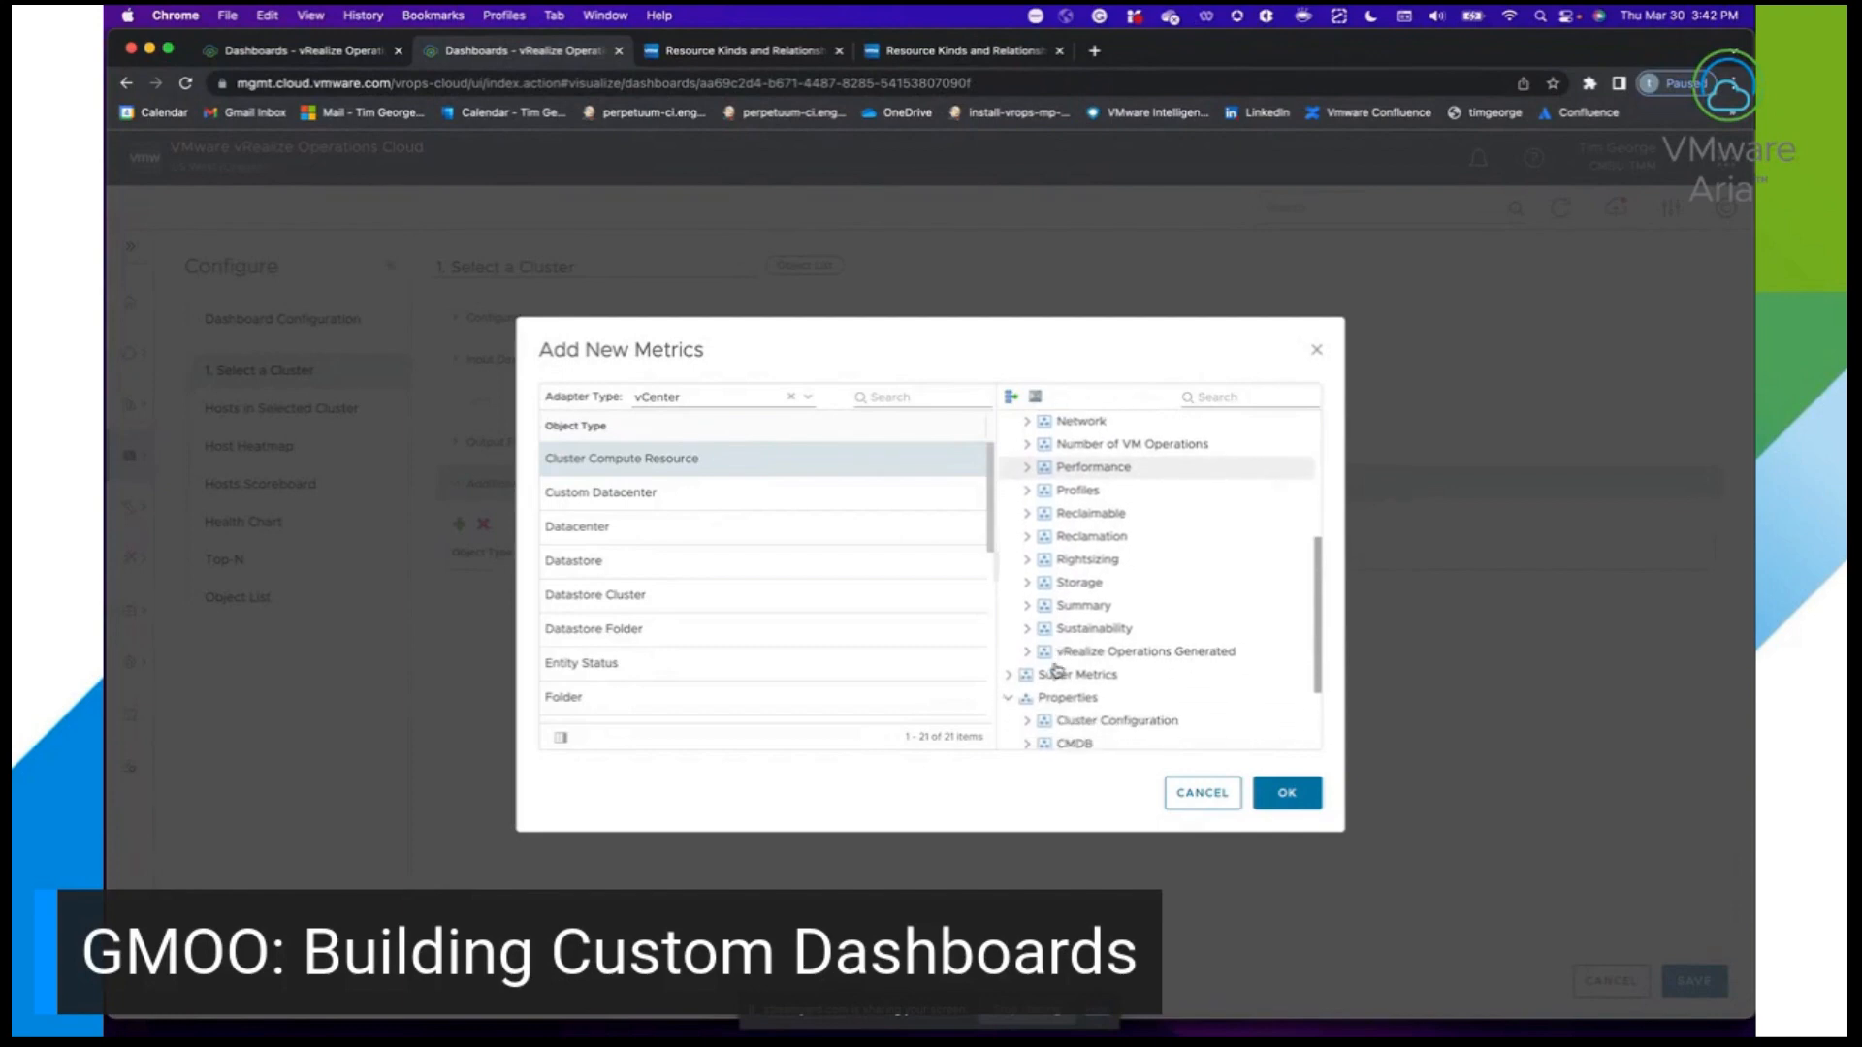
click(1026, 607)
scroll(1173, 657, down, 3)
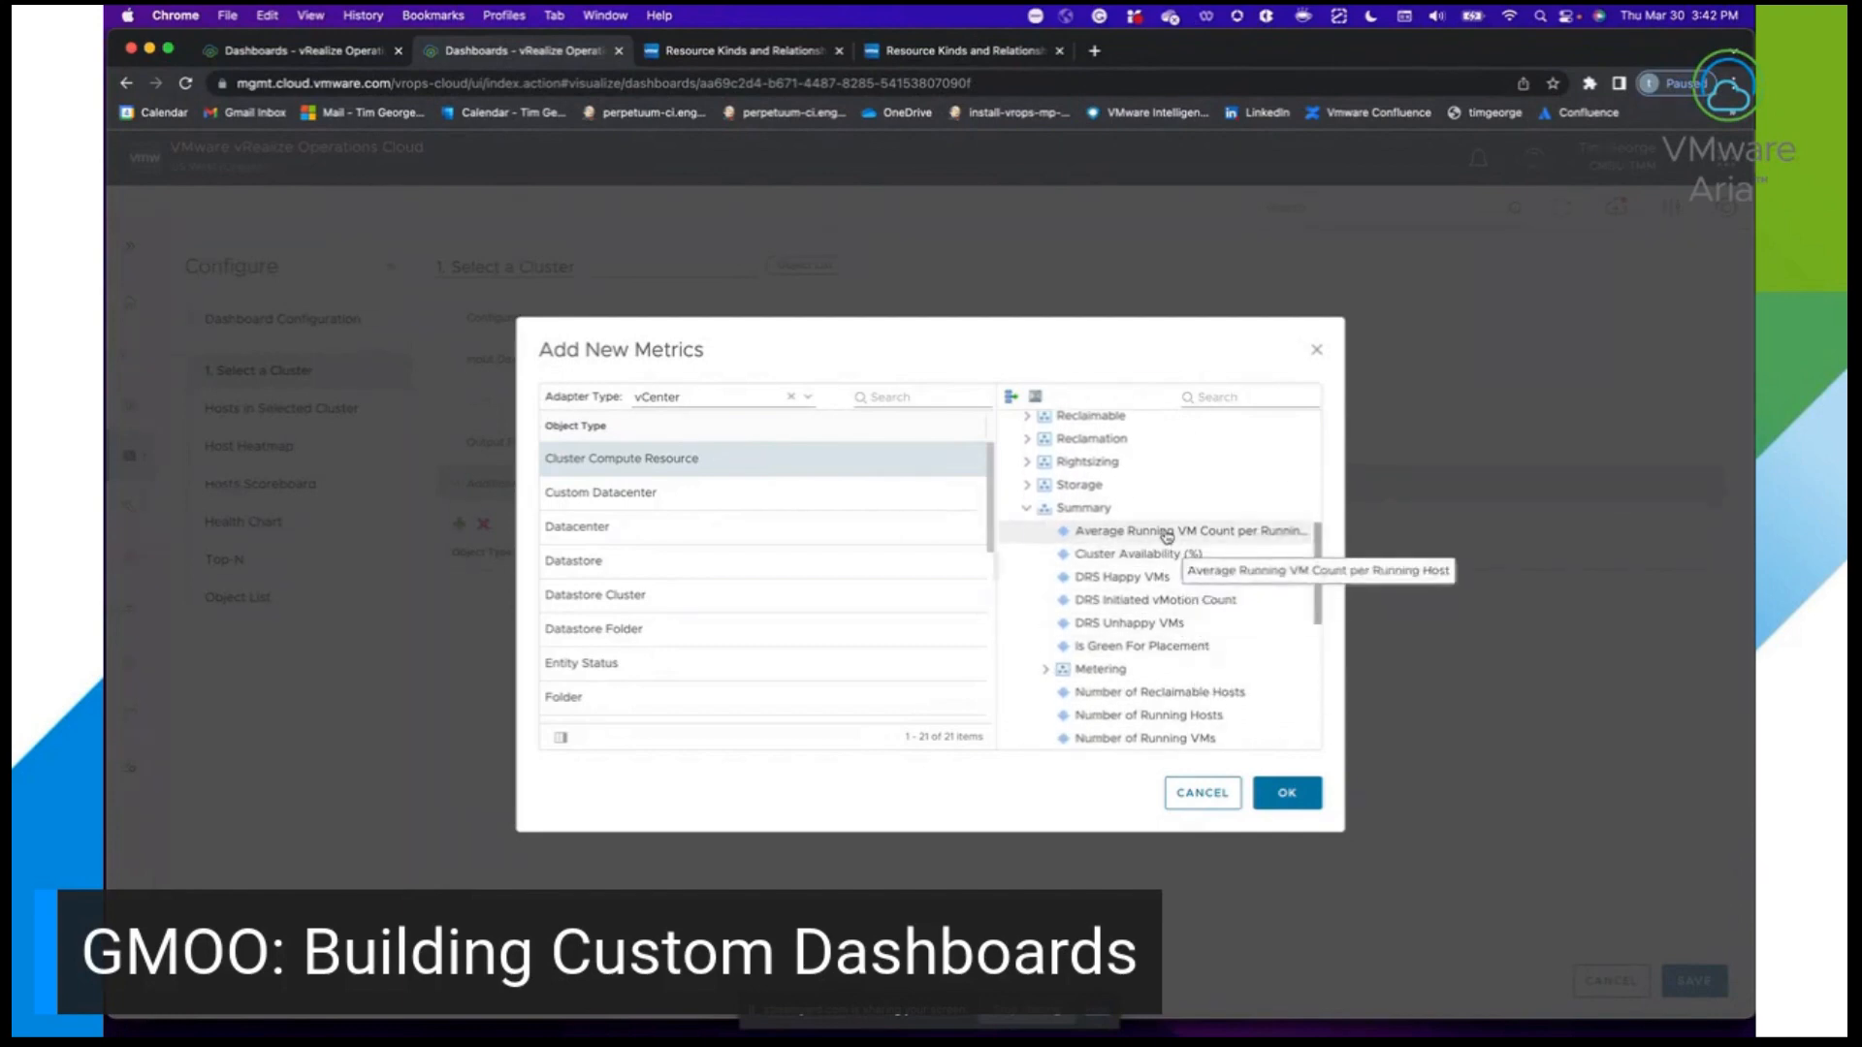
double_click(1165, 534)
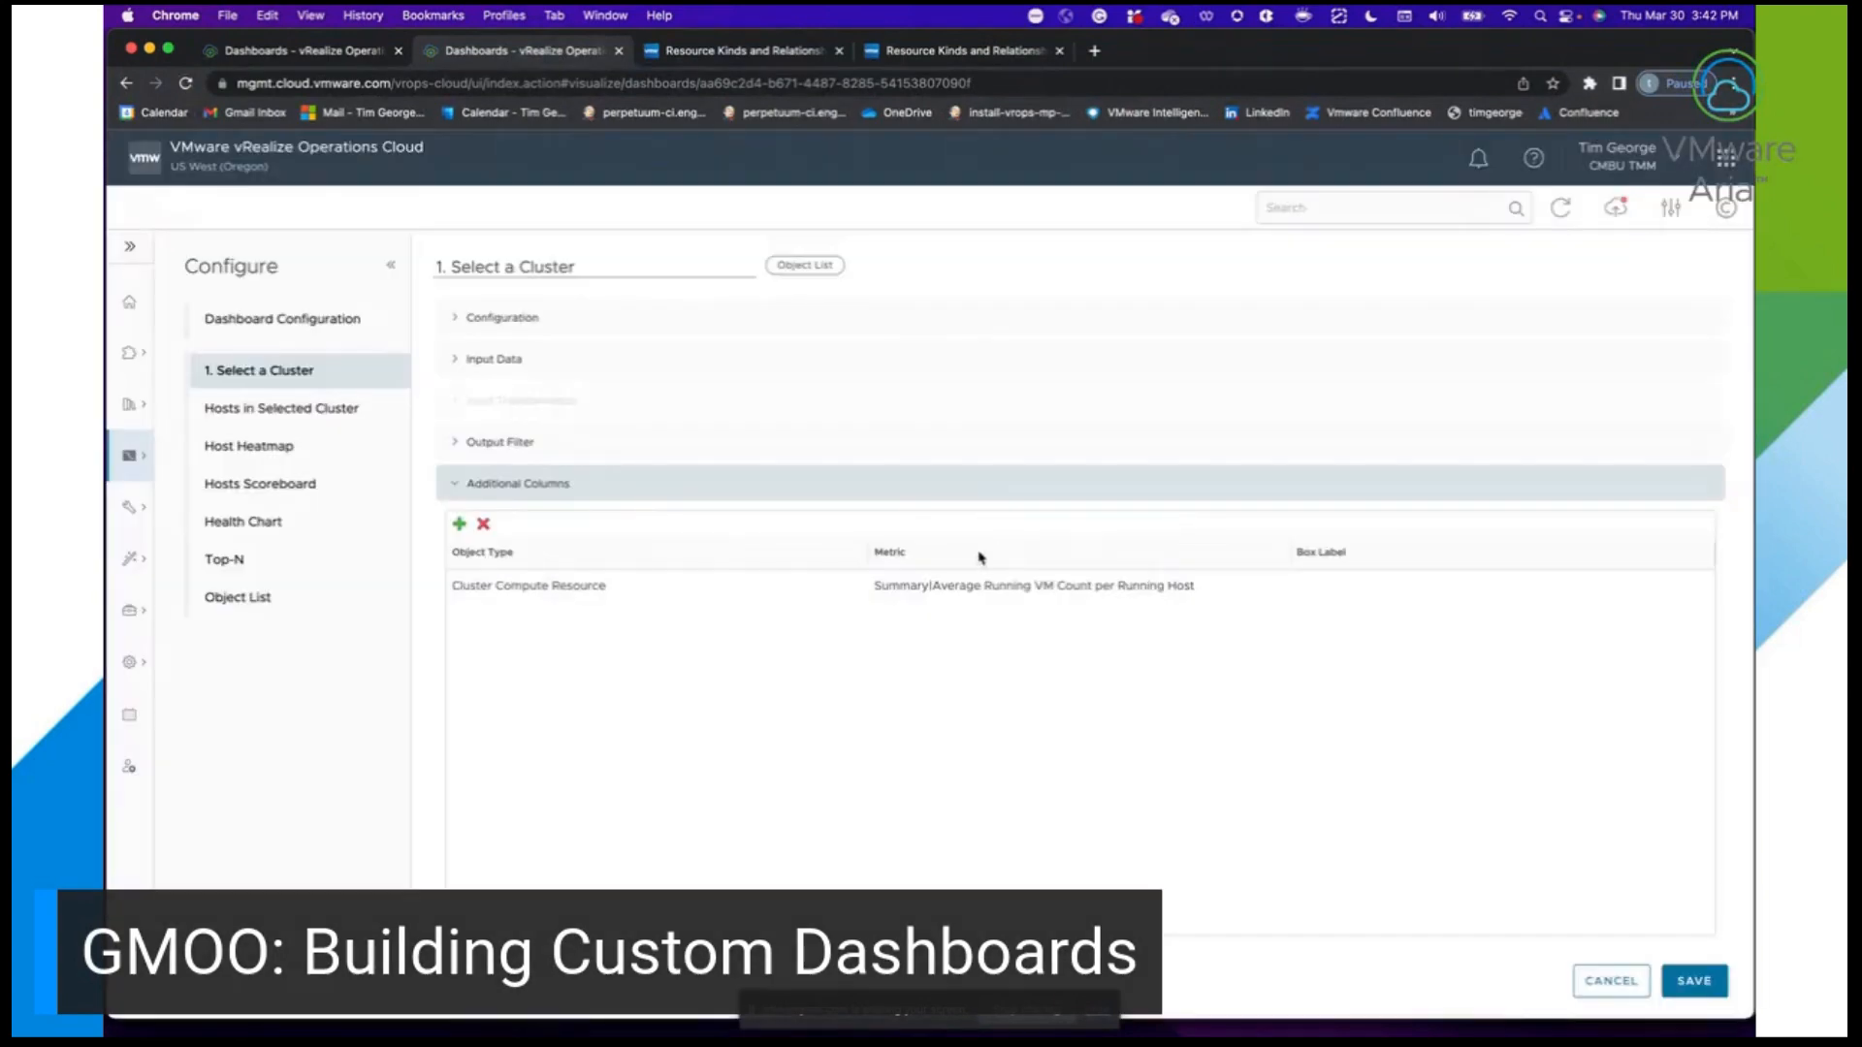
Add the Storage metric Total Throughput (KBps) as another additional column and save the widget configuration.
click(459, 524)
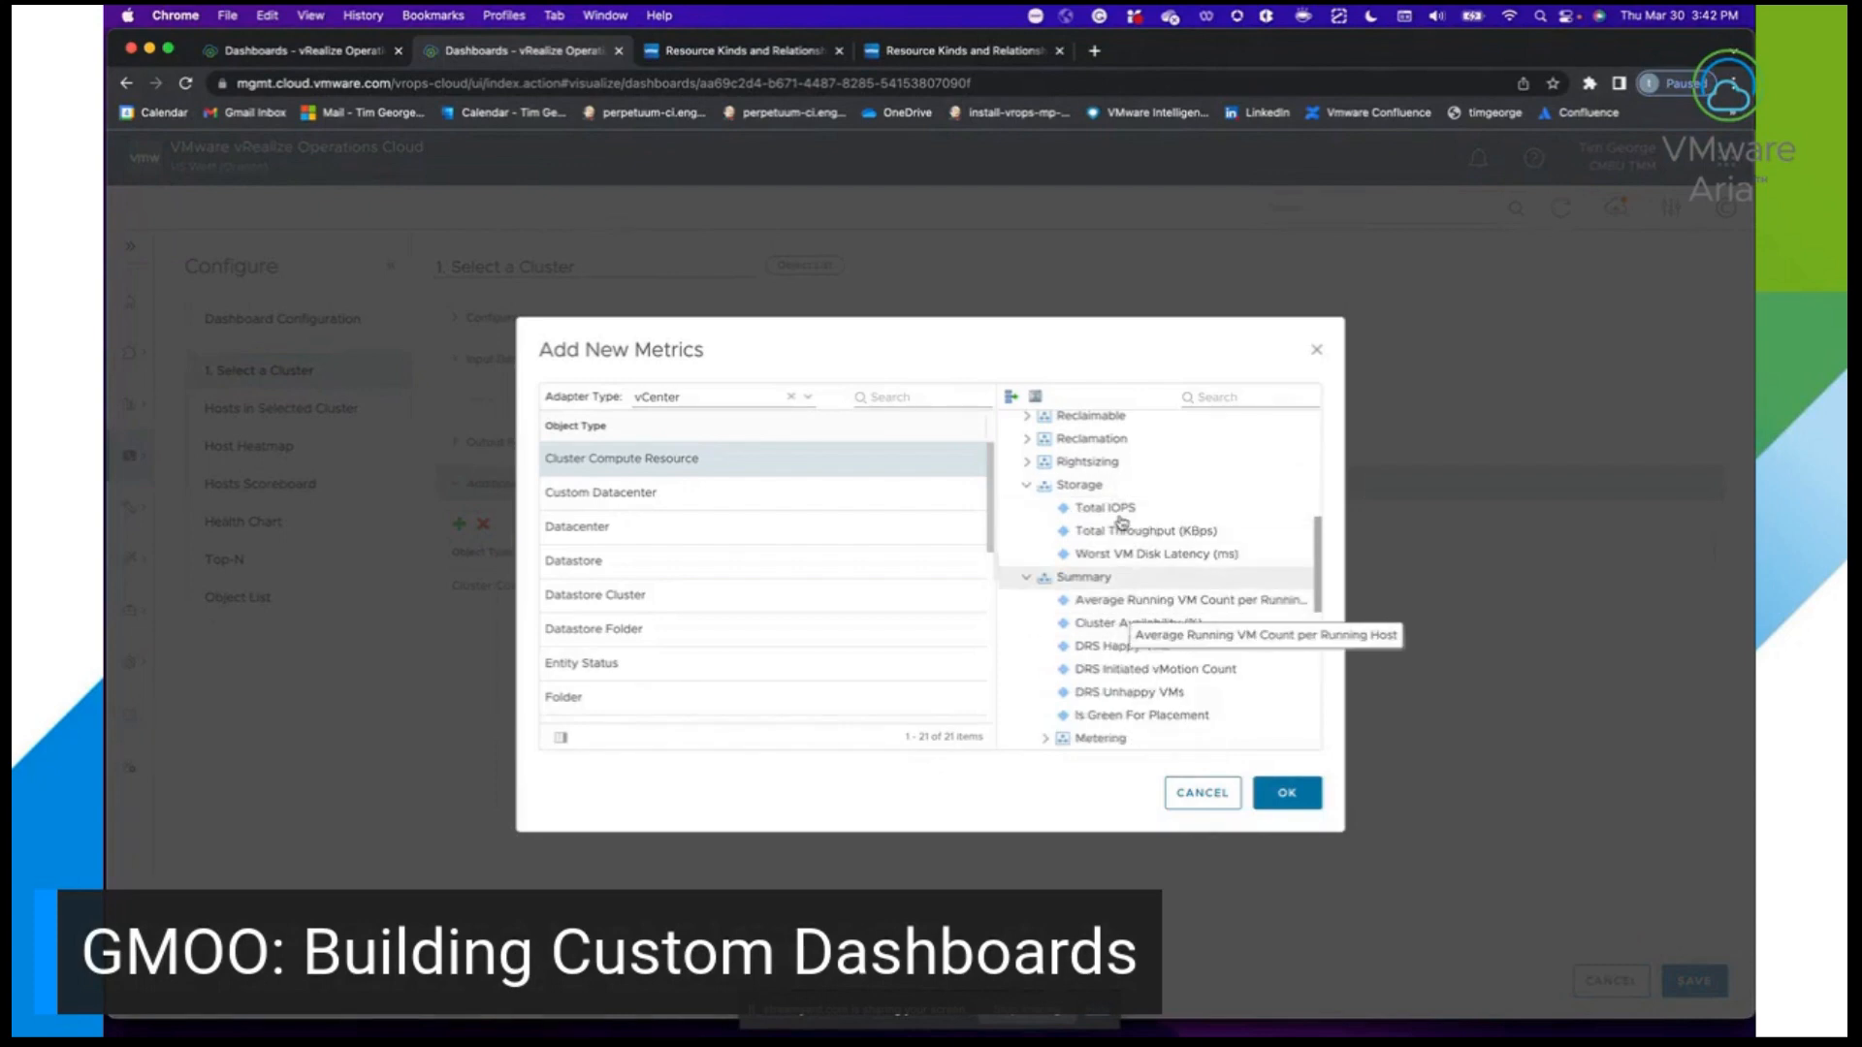
double_click(1122, 536)
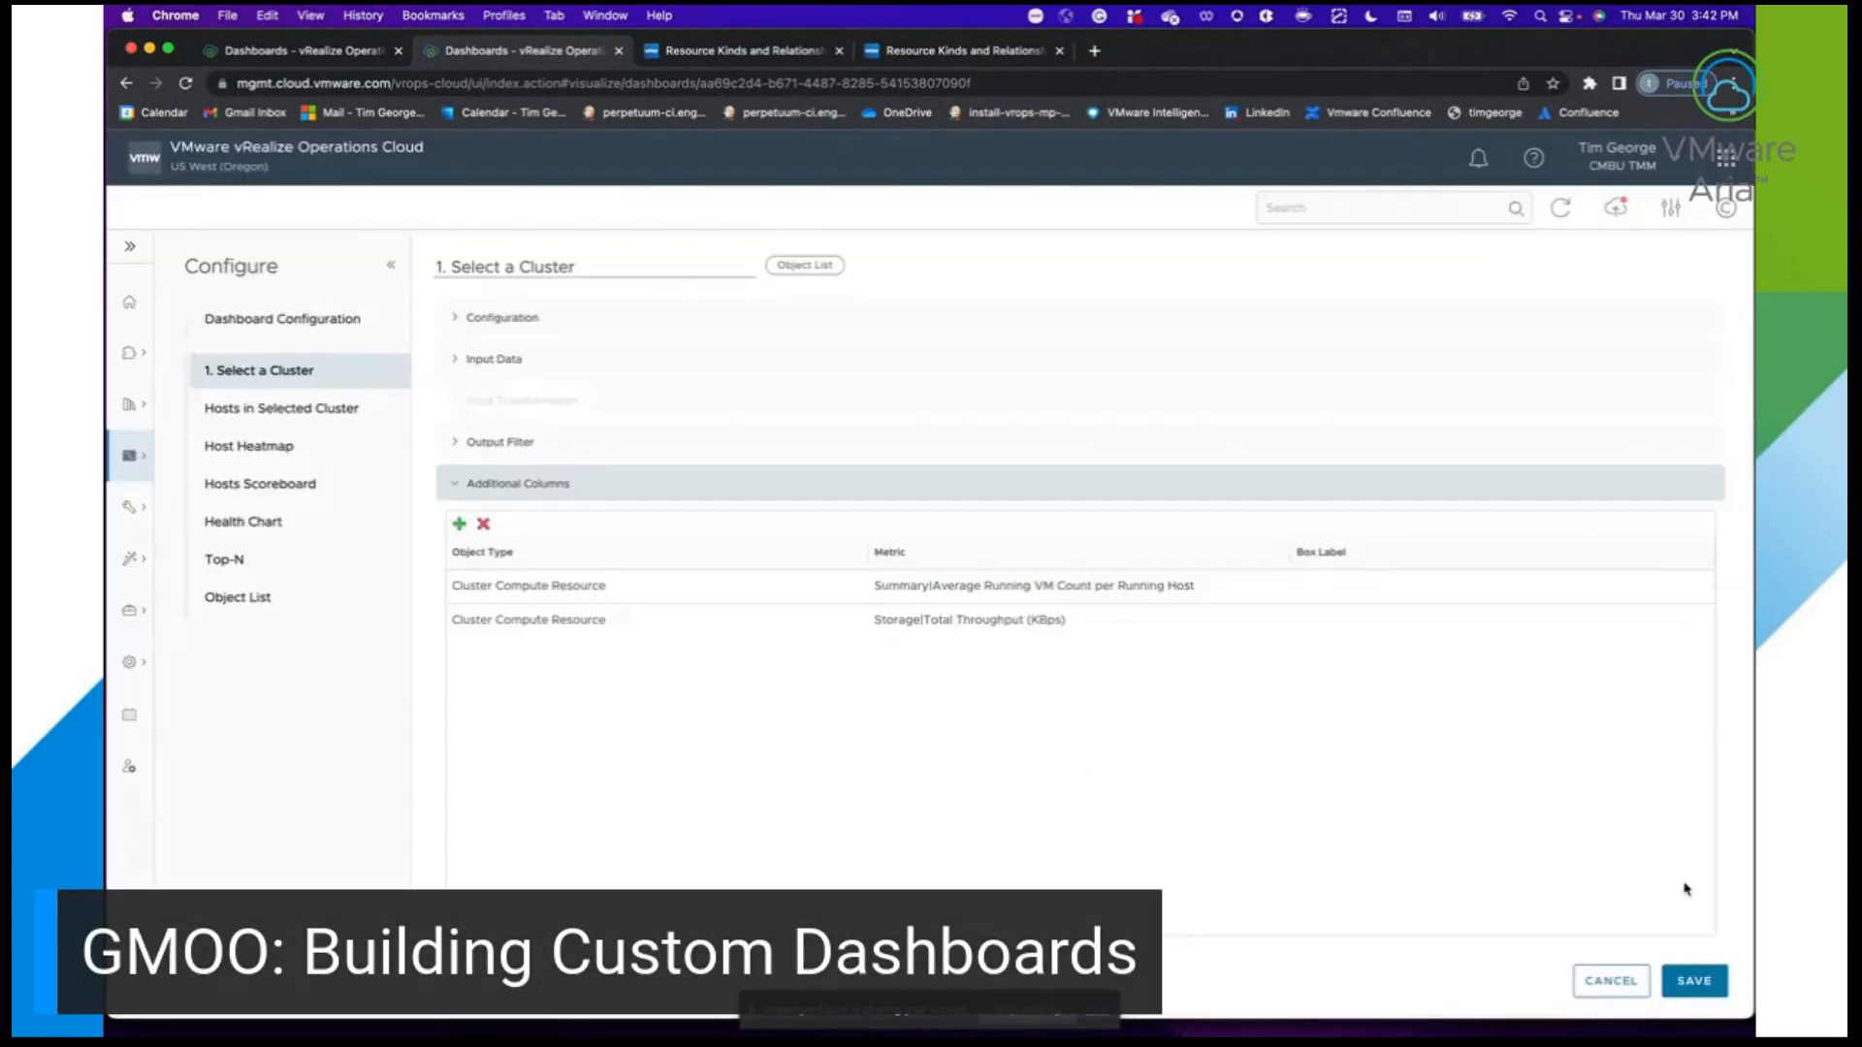
click(1694, 980)
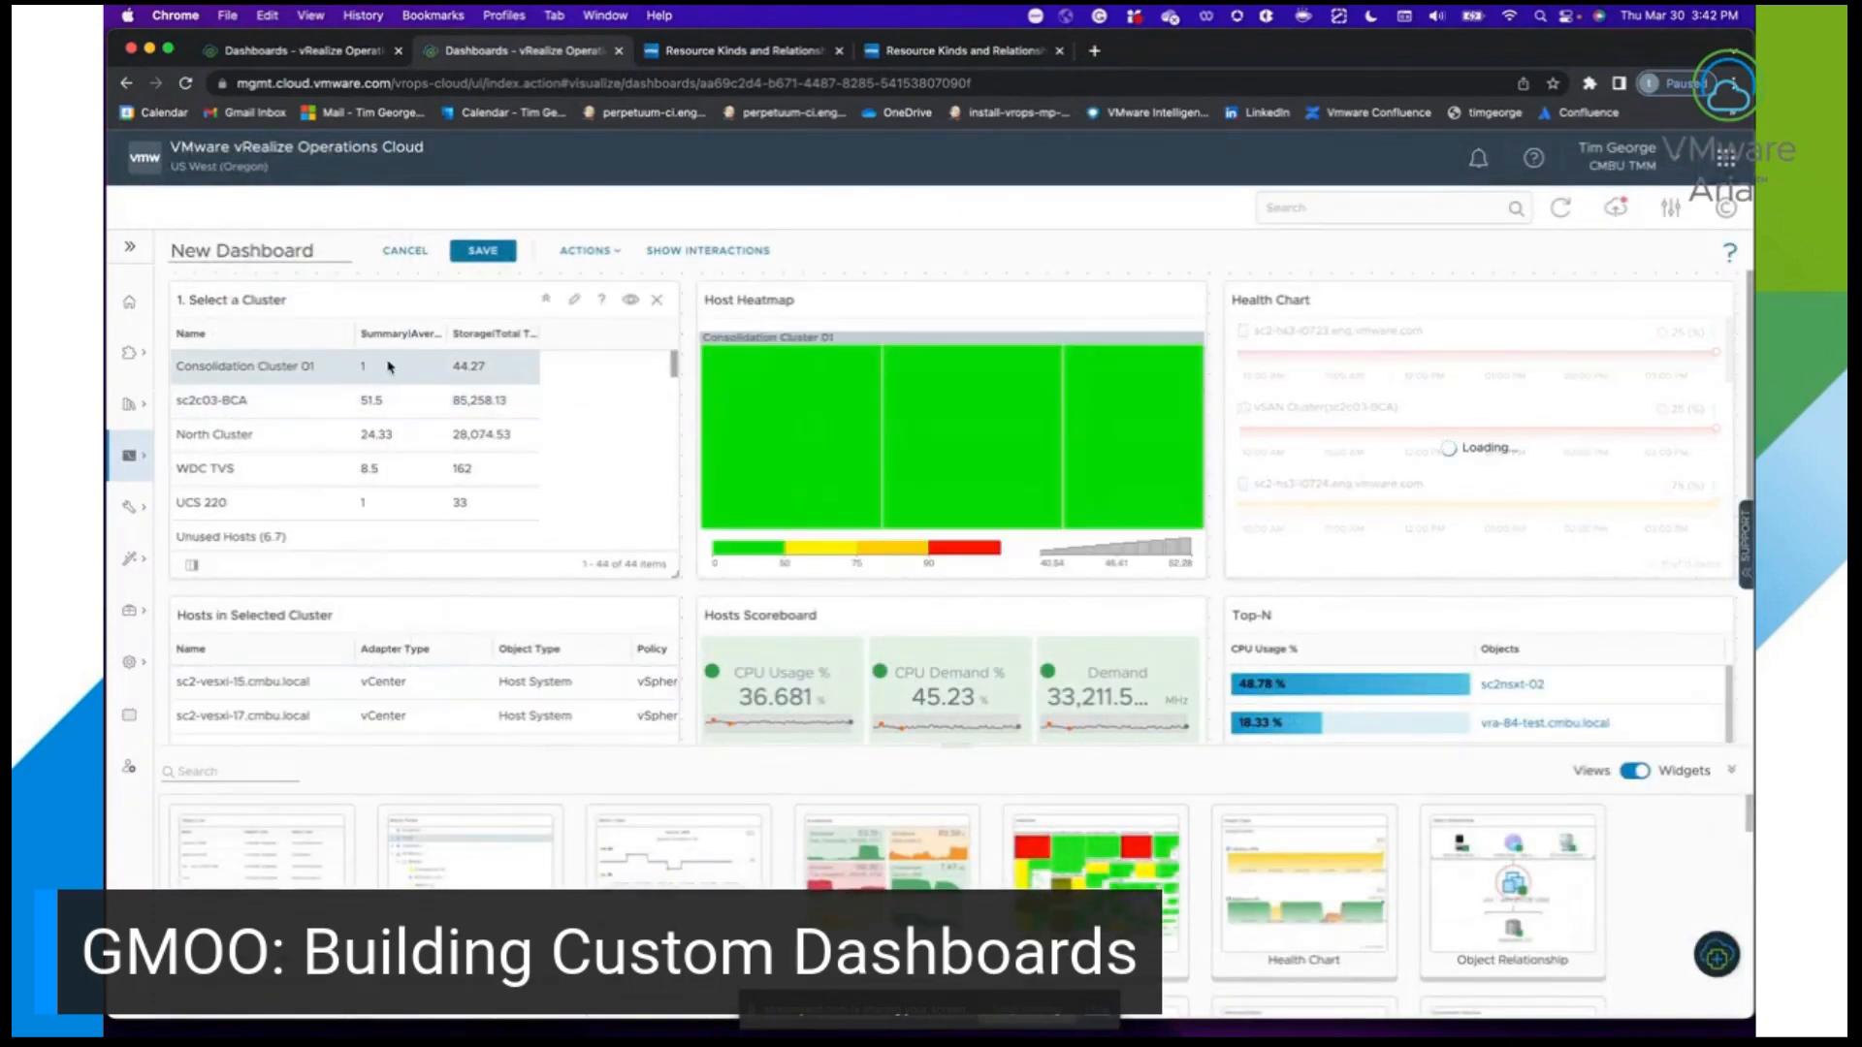
Widen the two metric columns in the 1. Select a Cluster widget and select the sc2c03-BCA cluster.
drag(449, 332, 504, 333)
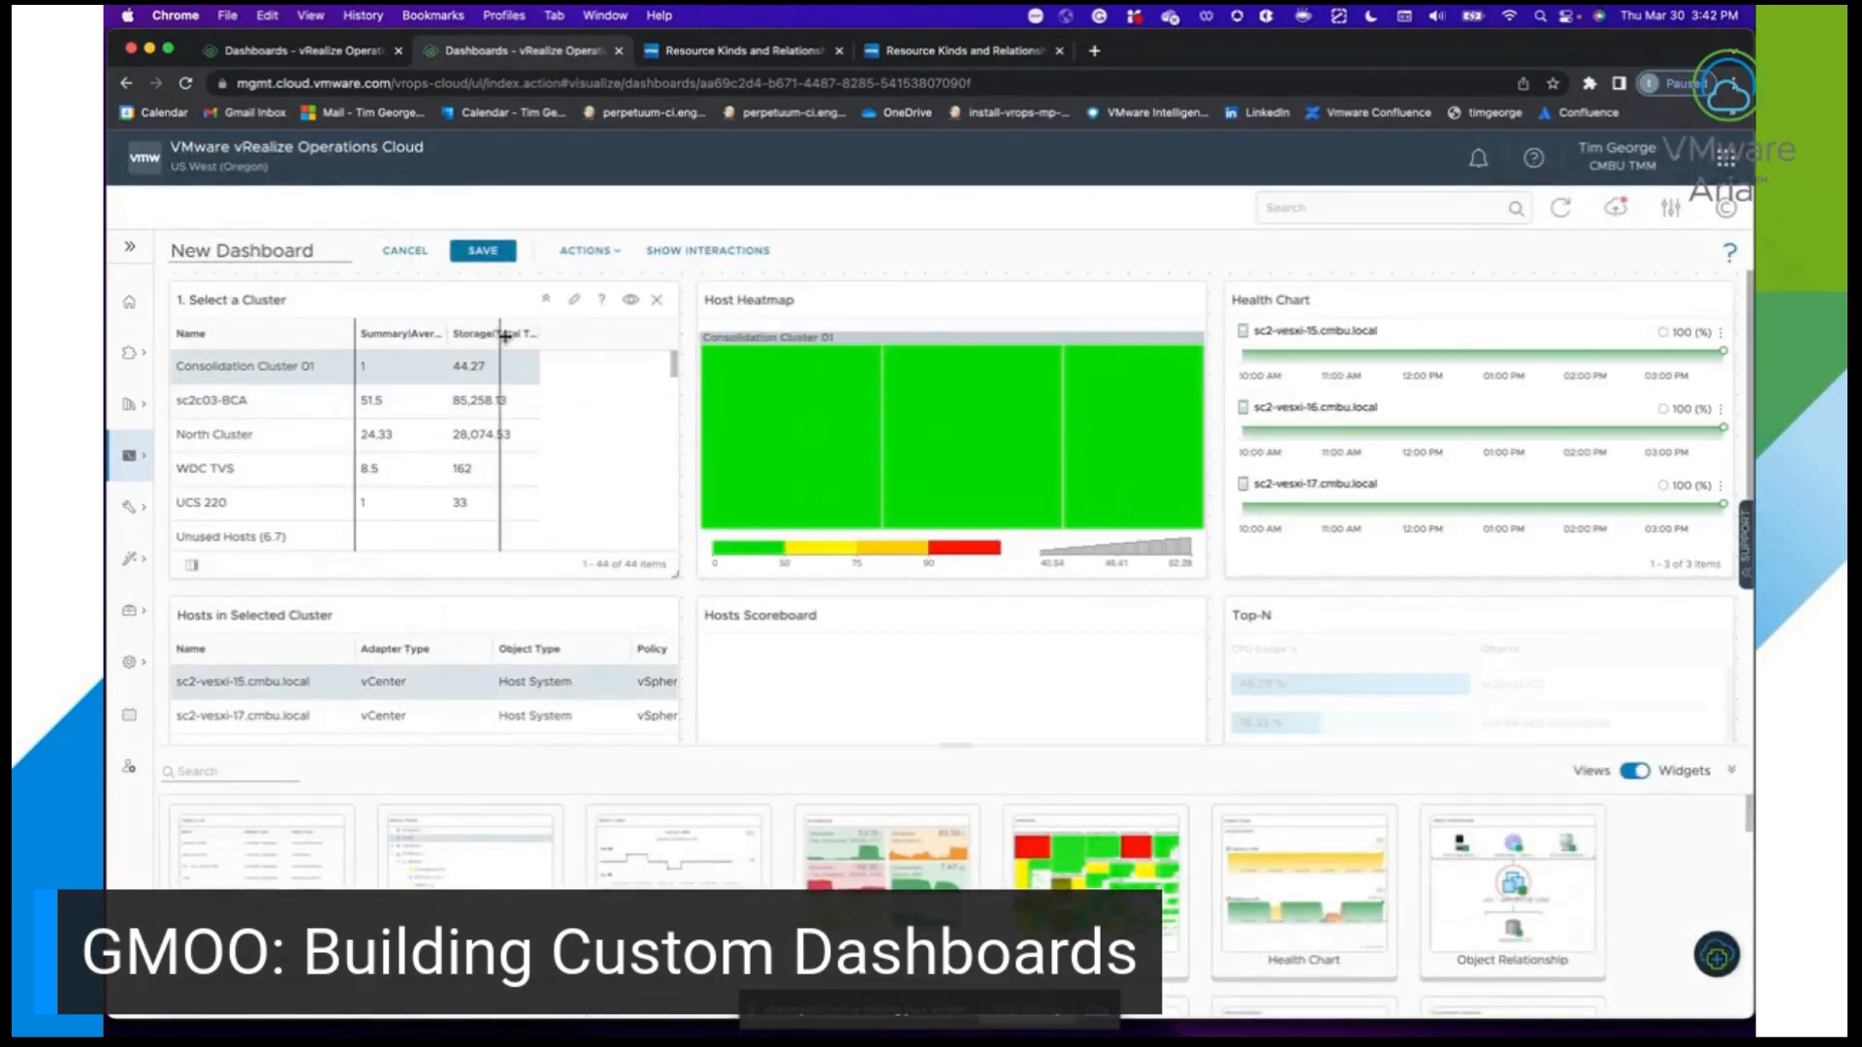
click(406, 414)
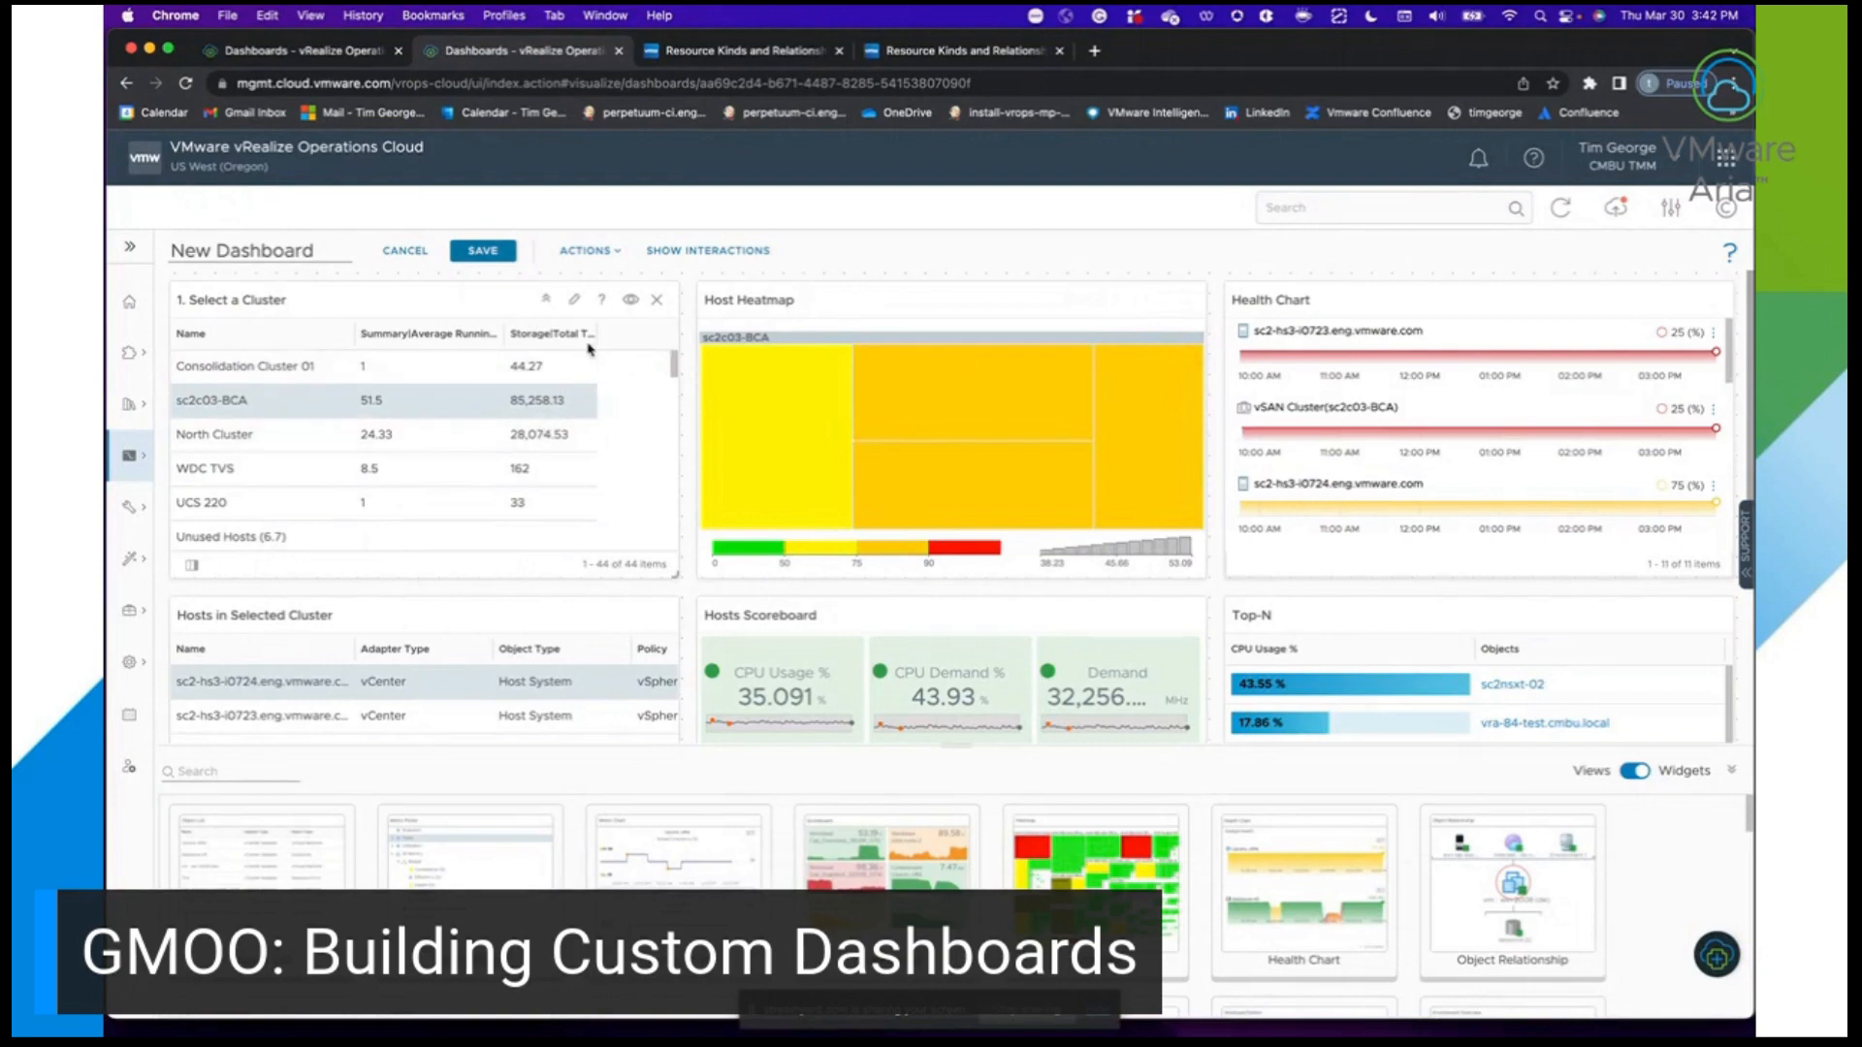
drag(595, 332, 656, 331)
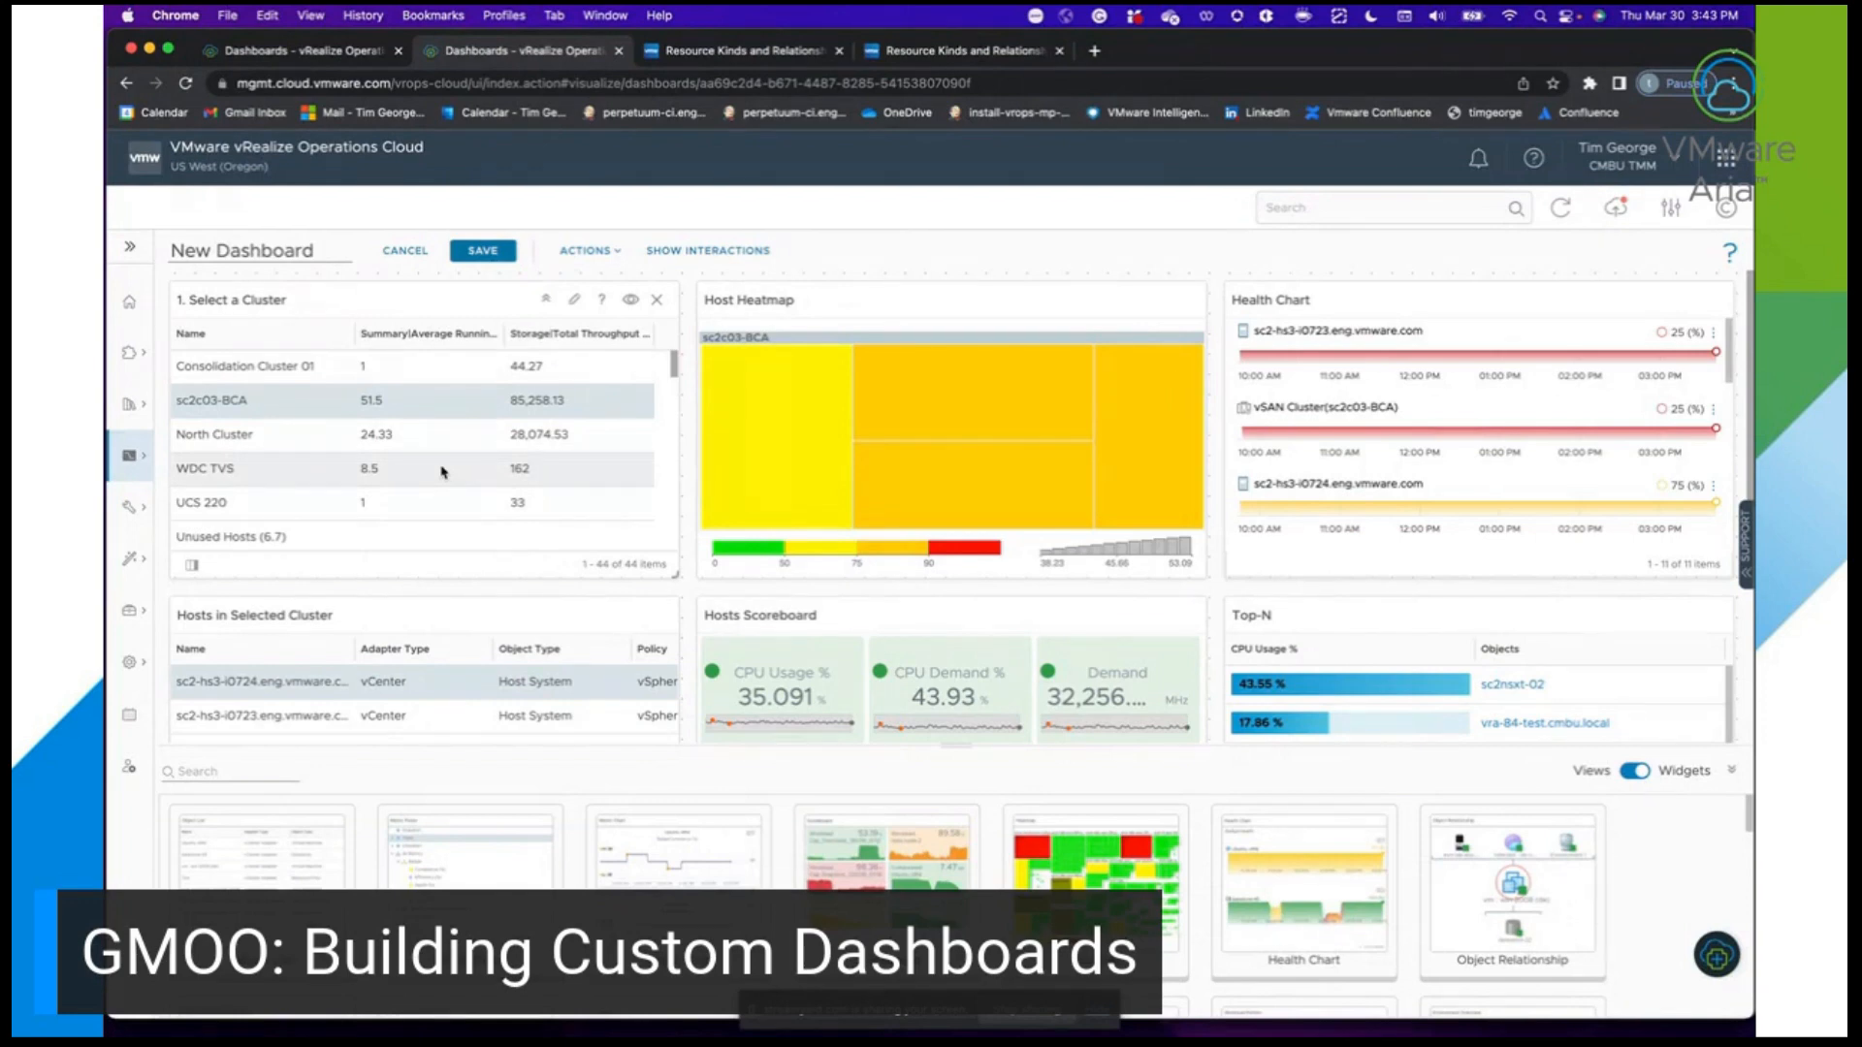
Remove the Hosts Scoreboard and Top-N widgets from the dashboard.
scroll(682, 422, down, 5)
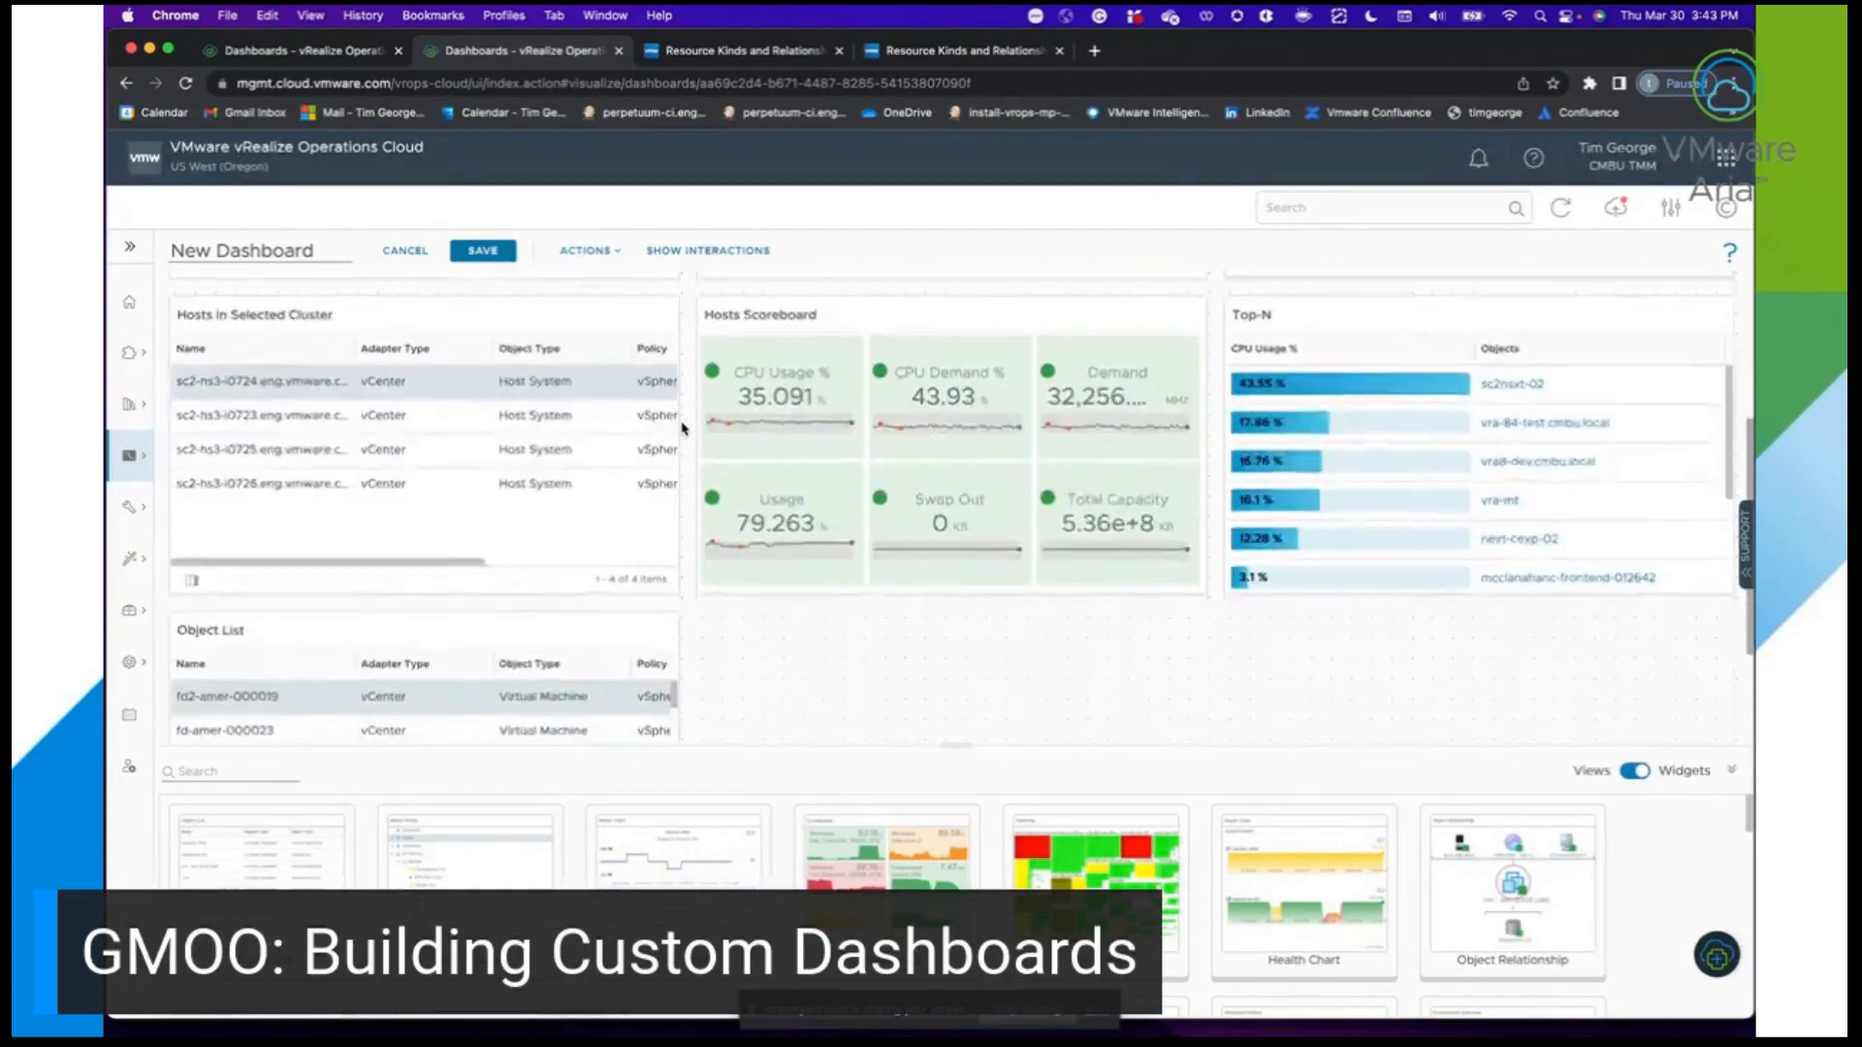
scroll(681, 426, up, 1)
mouse_move(1108, 373)
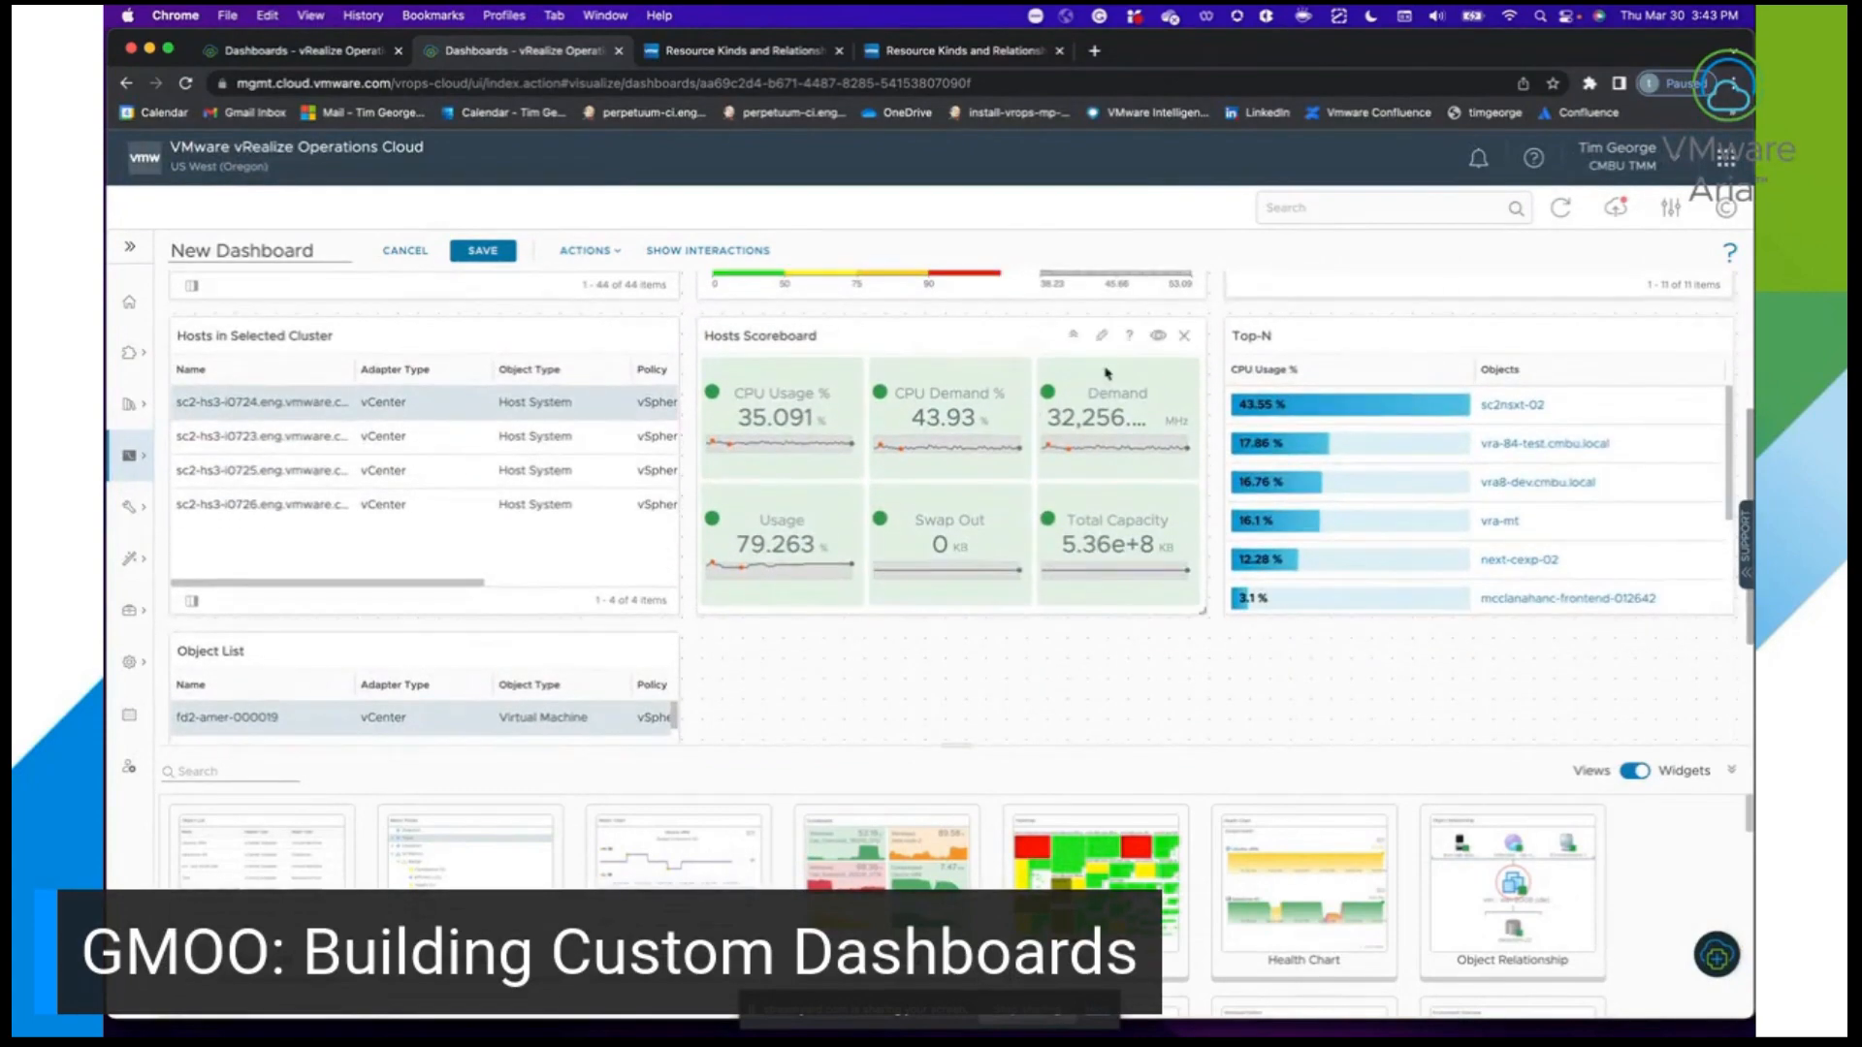
click(1185, 339)
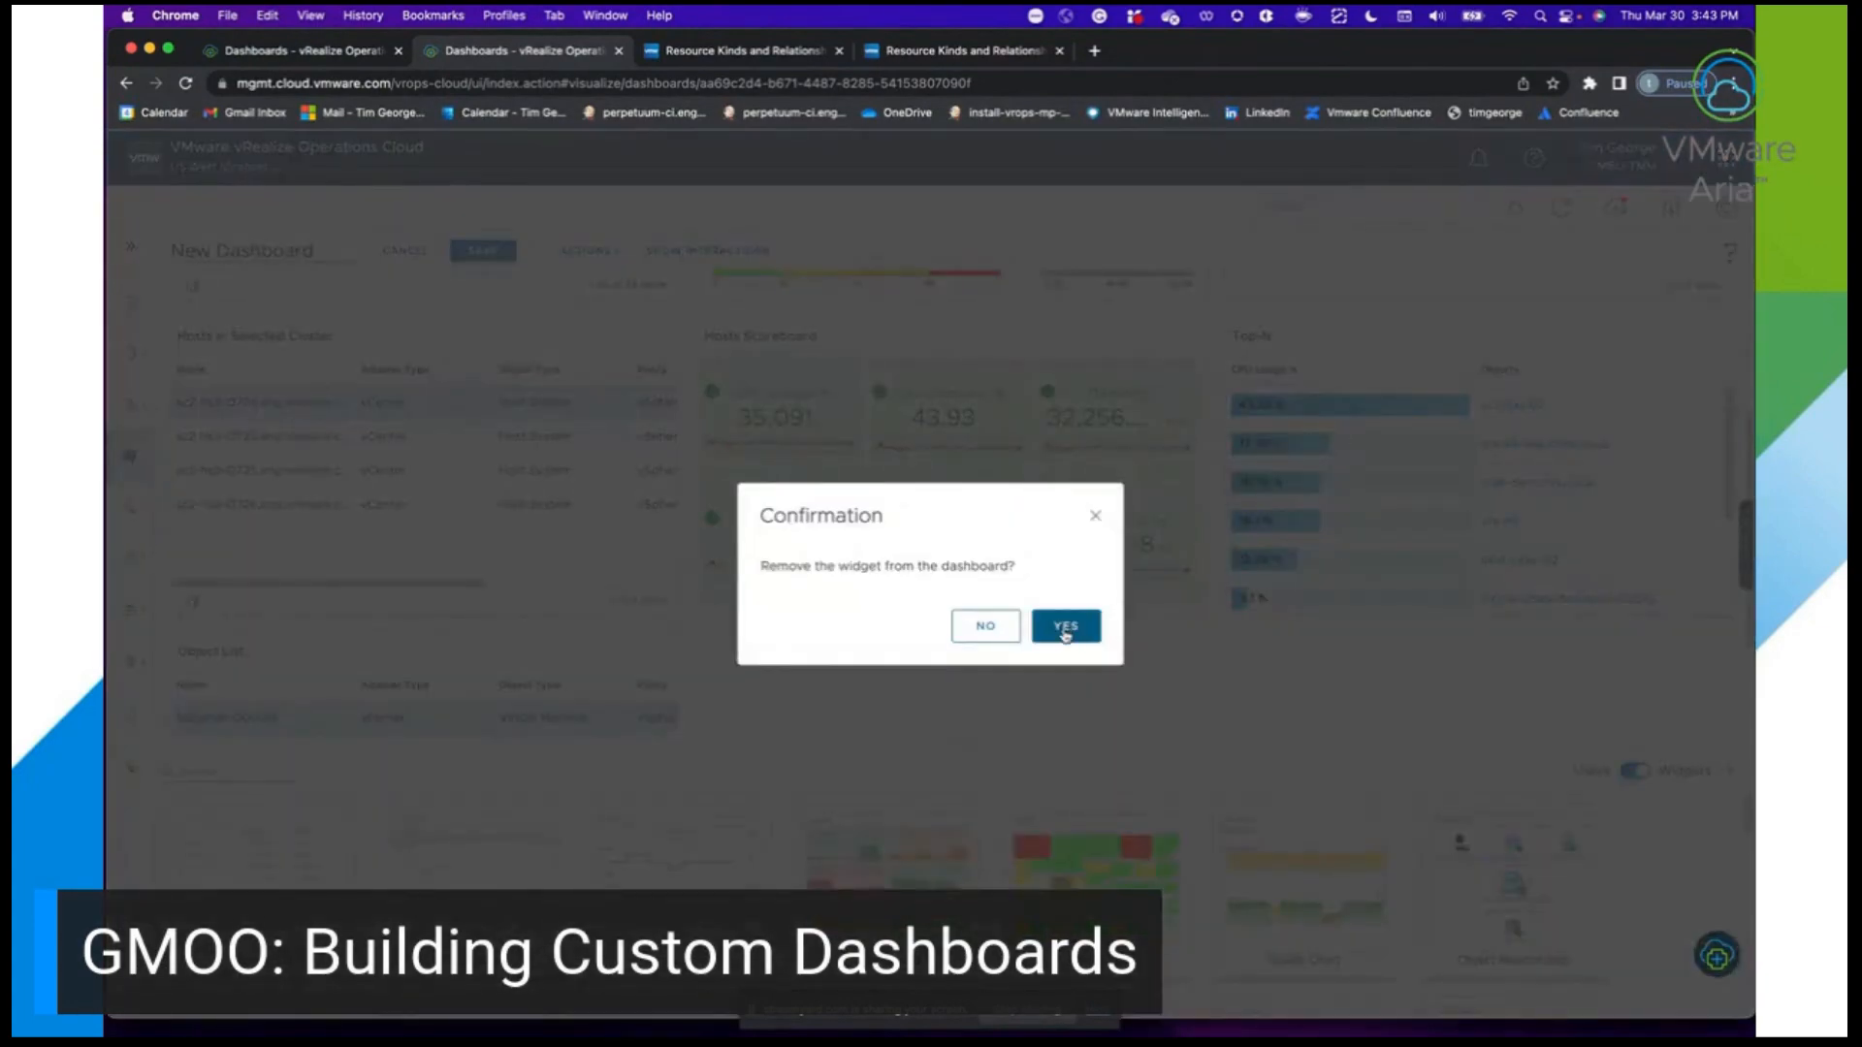
click(1067, 625)
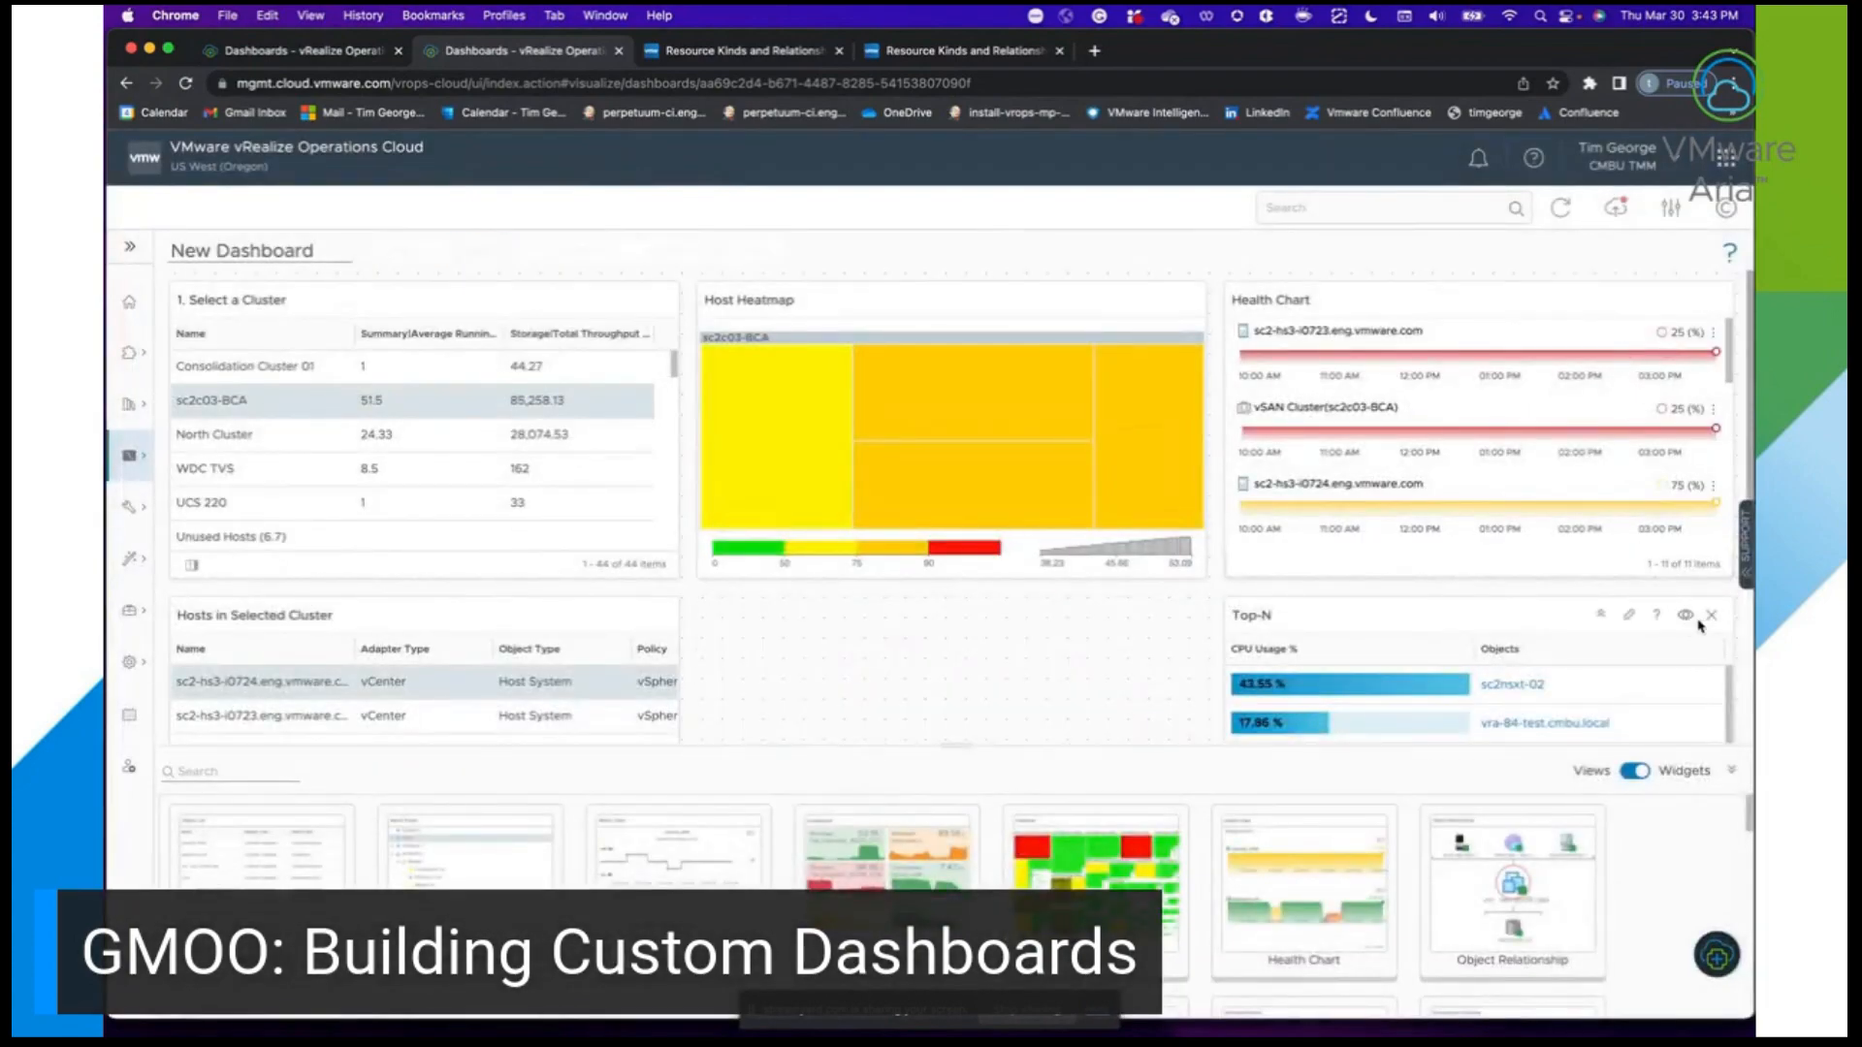
click(1712, 621)
click(1067, 624)
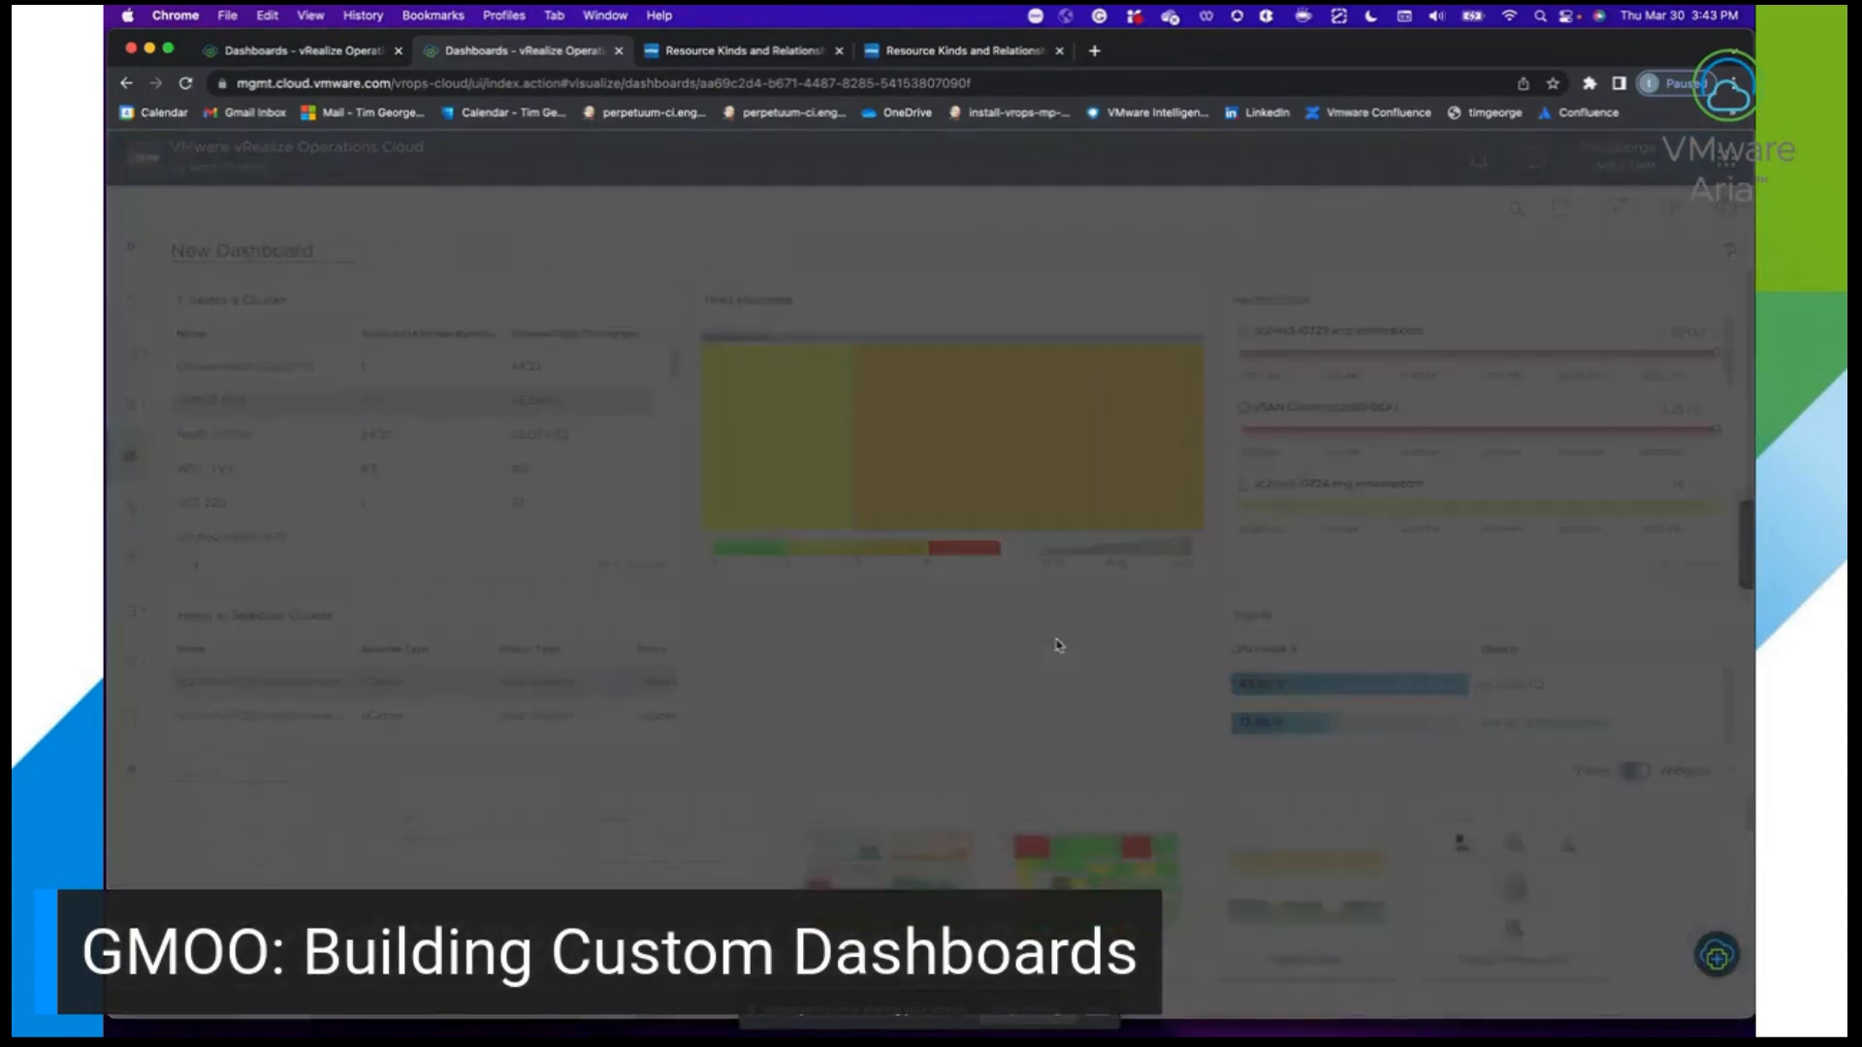
Add a Capacity Remaining widget beside Hosts in Selected Cluster and a Time Remaining widget below the Health Chart.
scroll(1078, 911, down, 3)
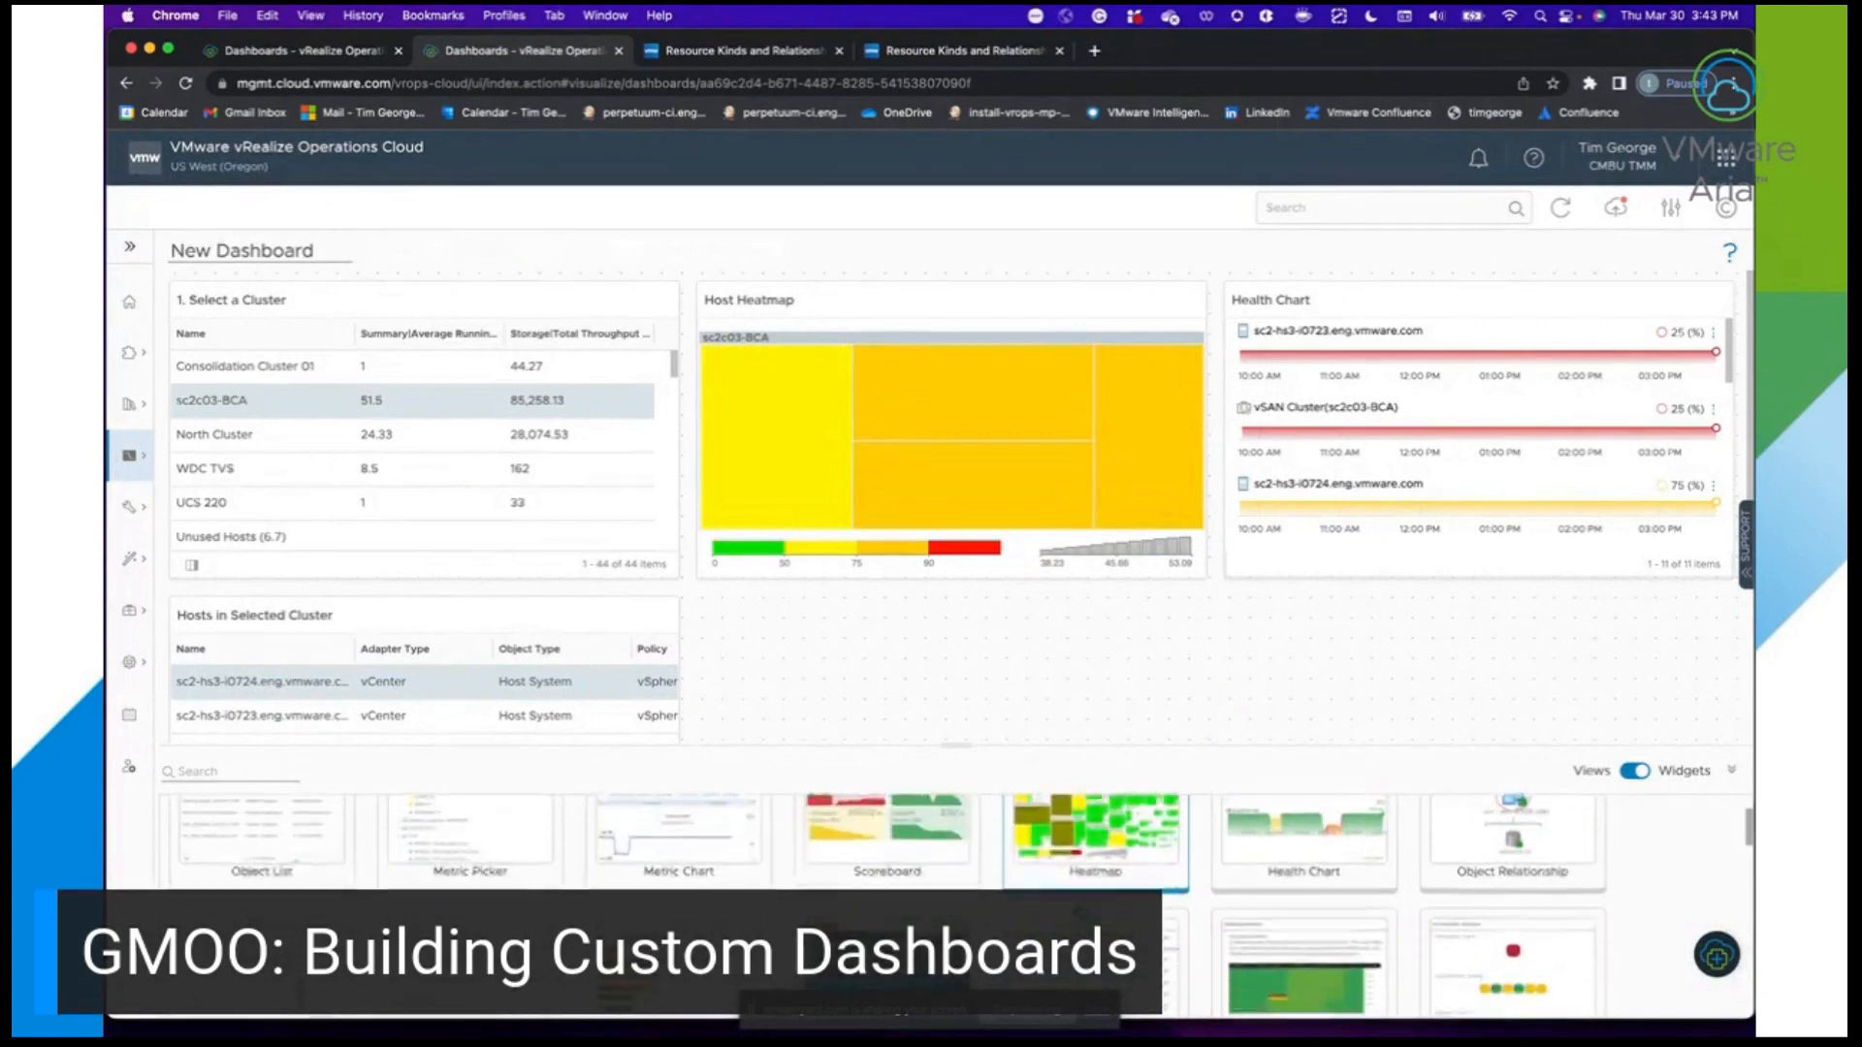
scroll(1078, 912, down, 5)
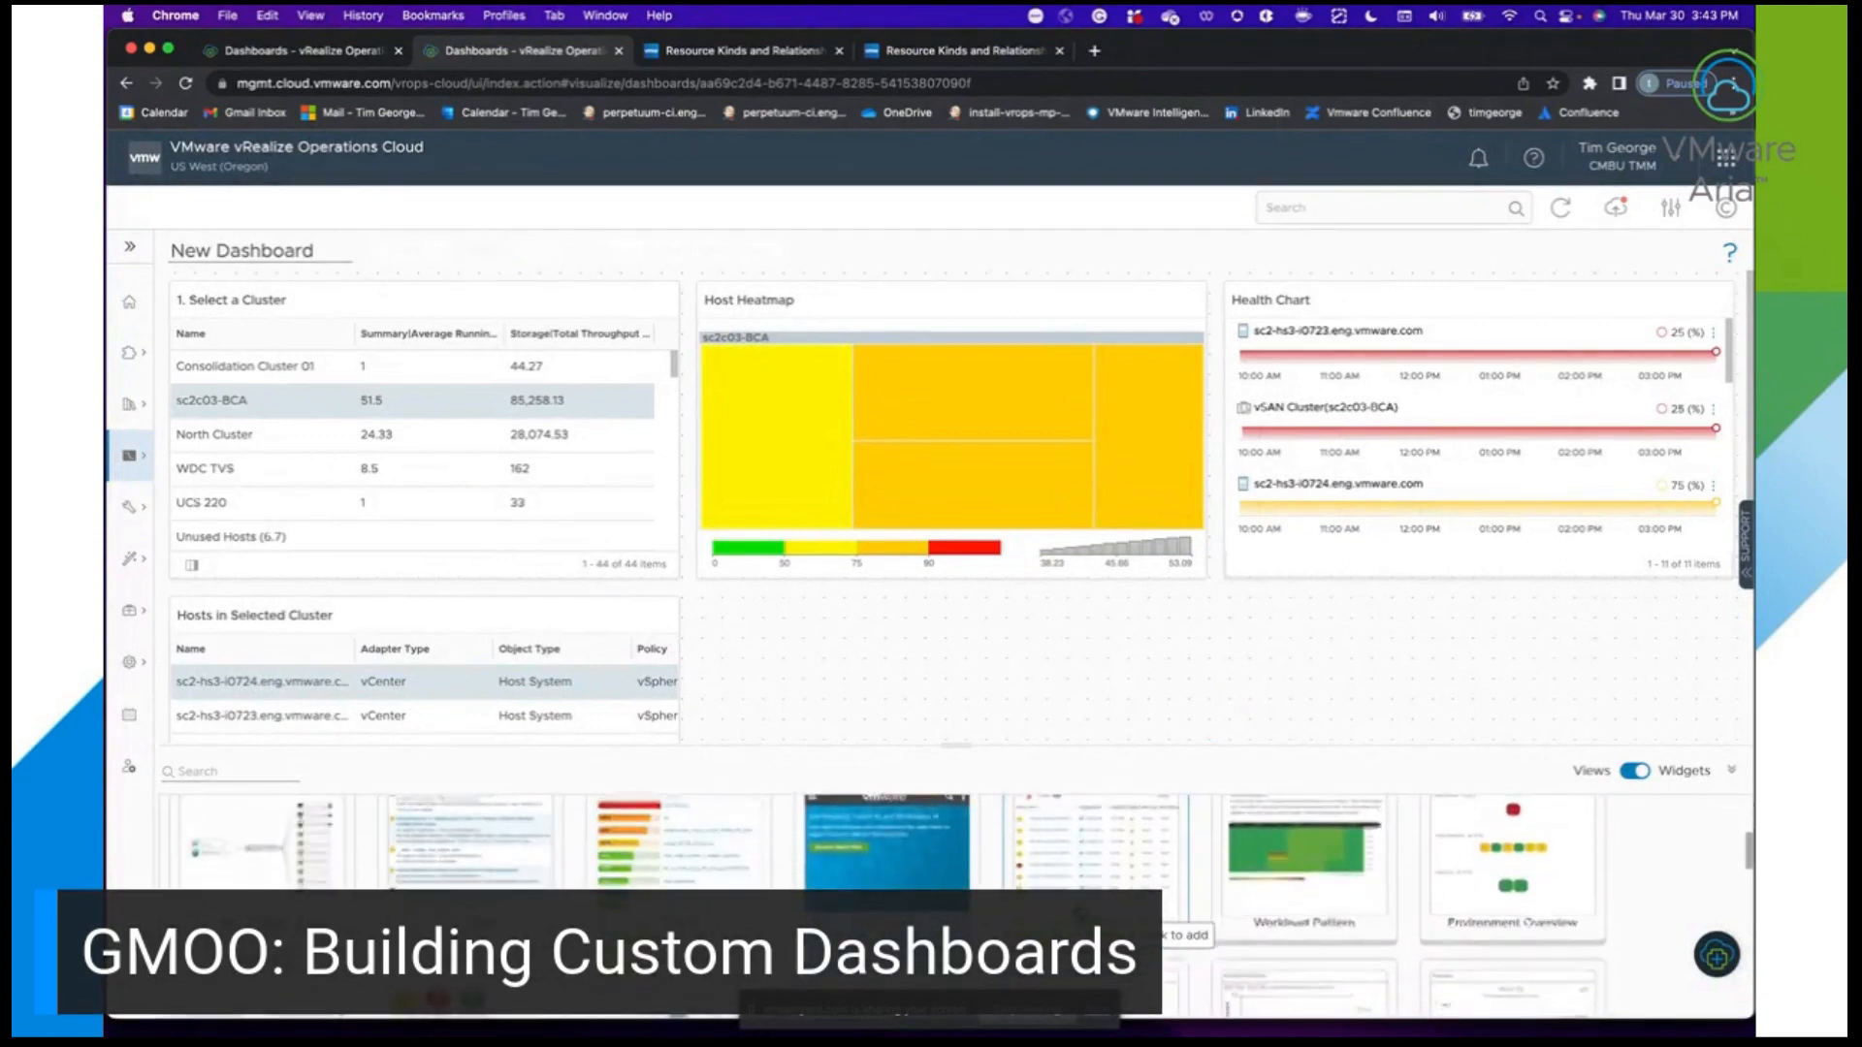
scroll(1078, 912, down, 5)
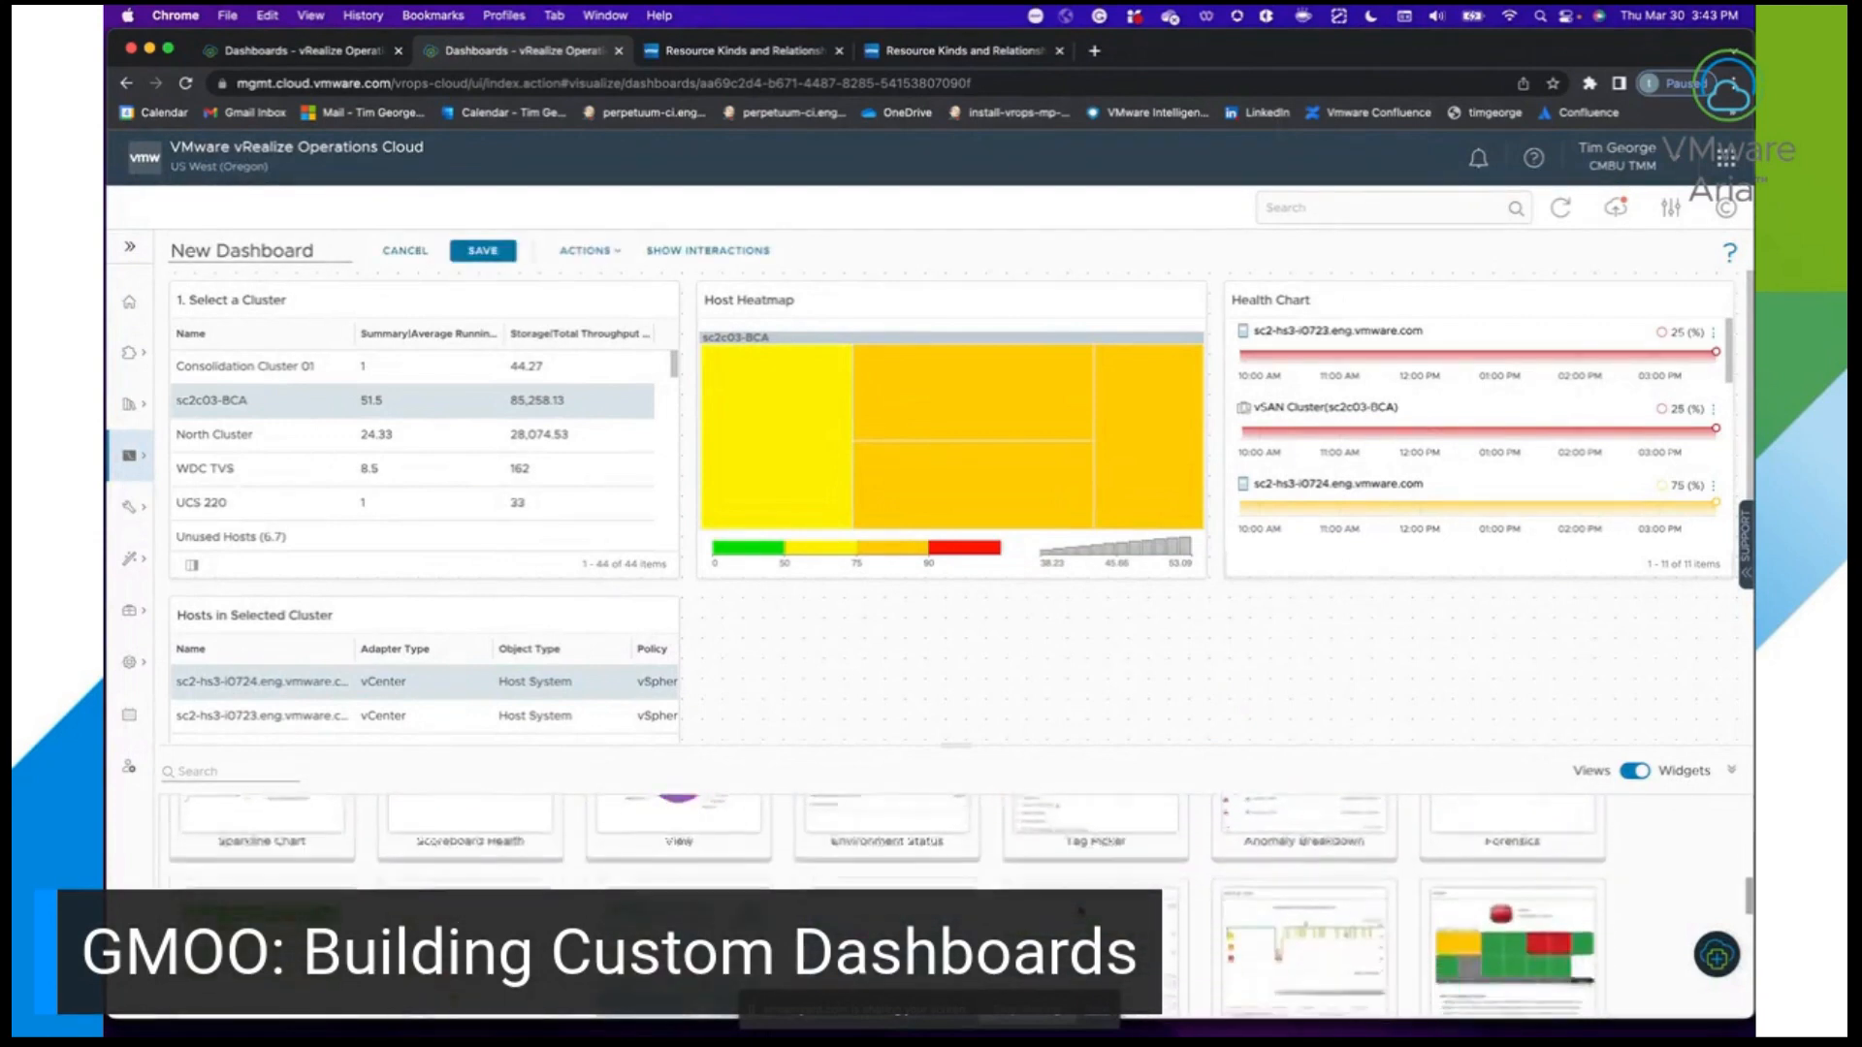
scroll(1078, 912, down, 5)
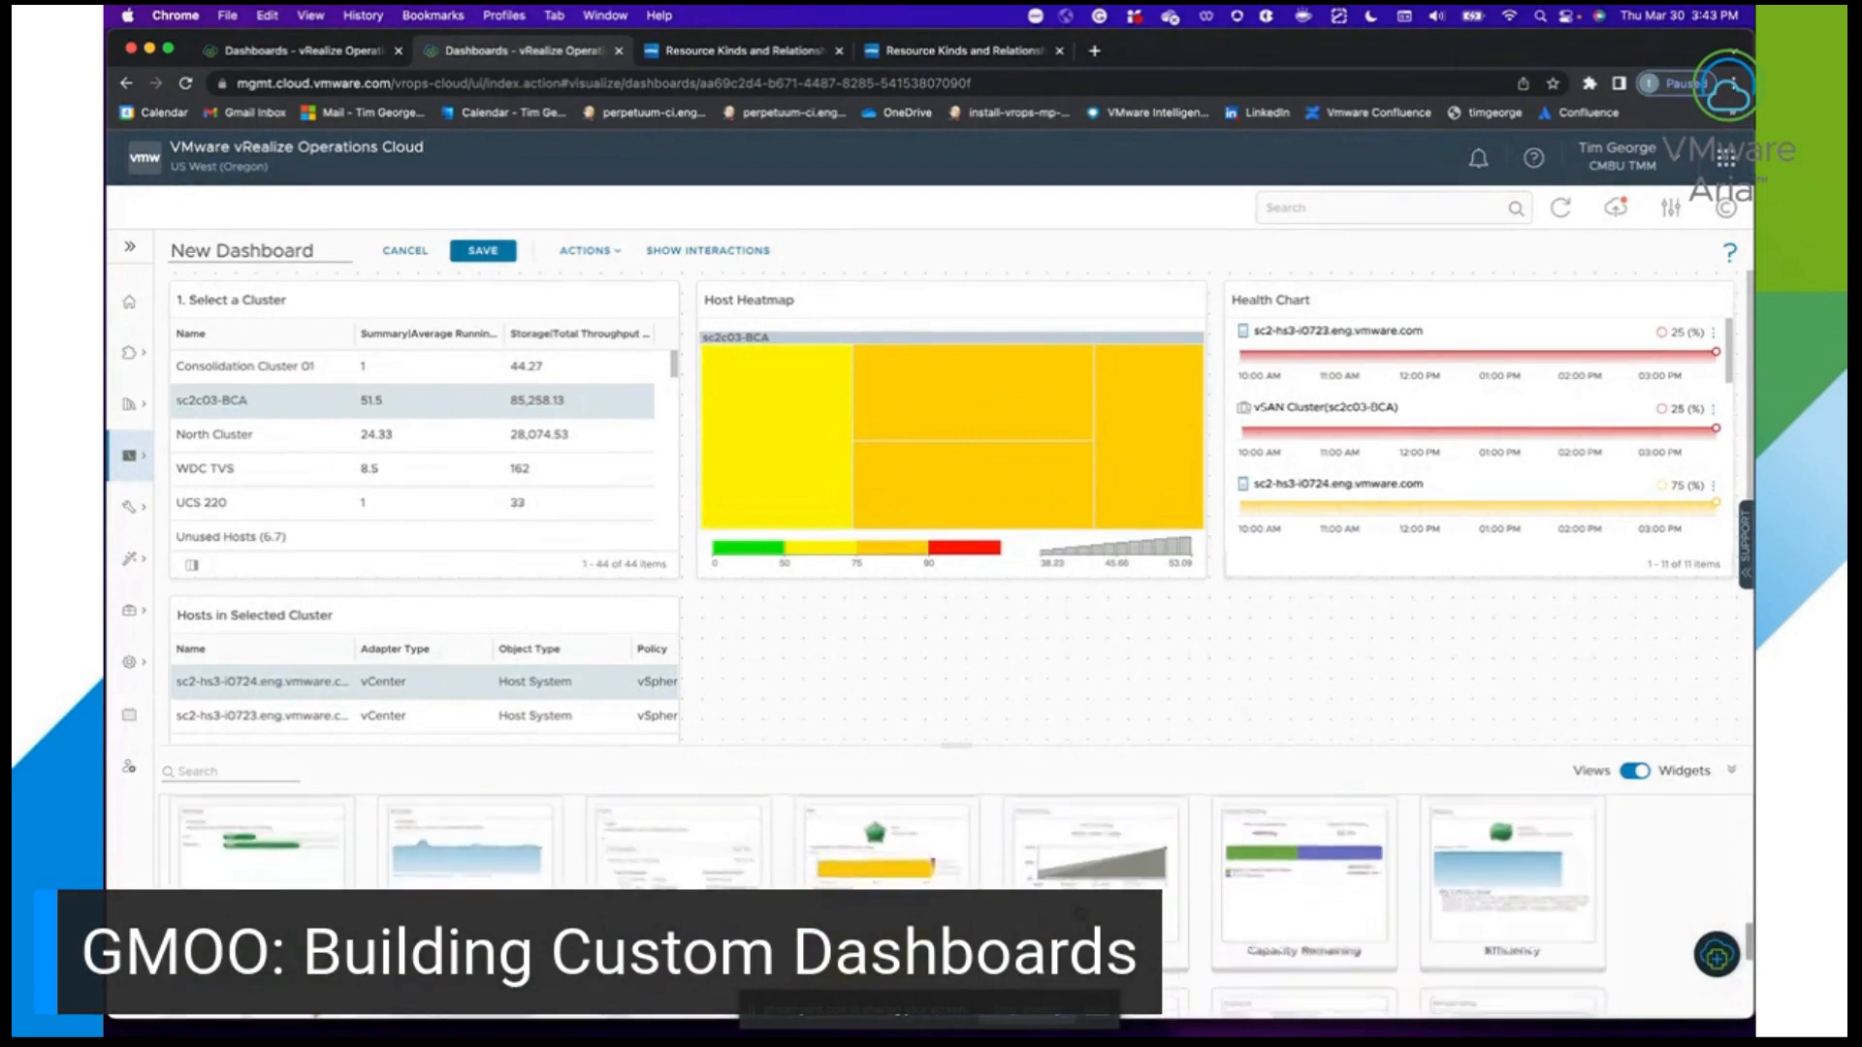
drag(1256, 897, 818, 645)
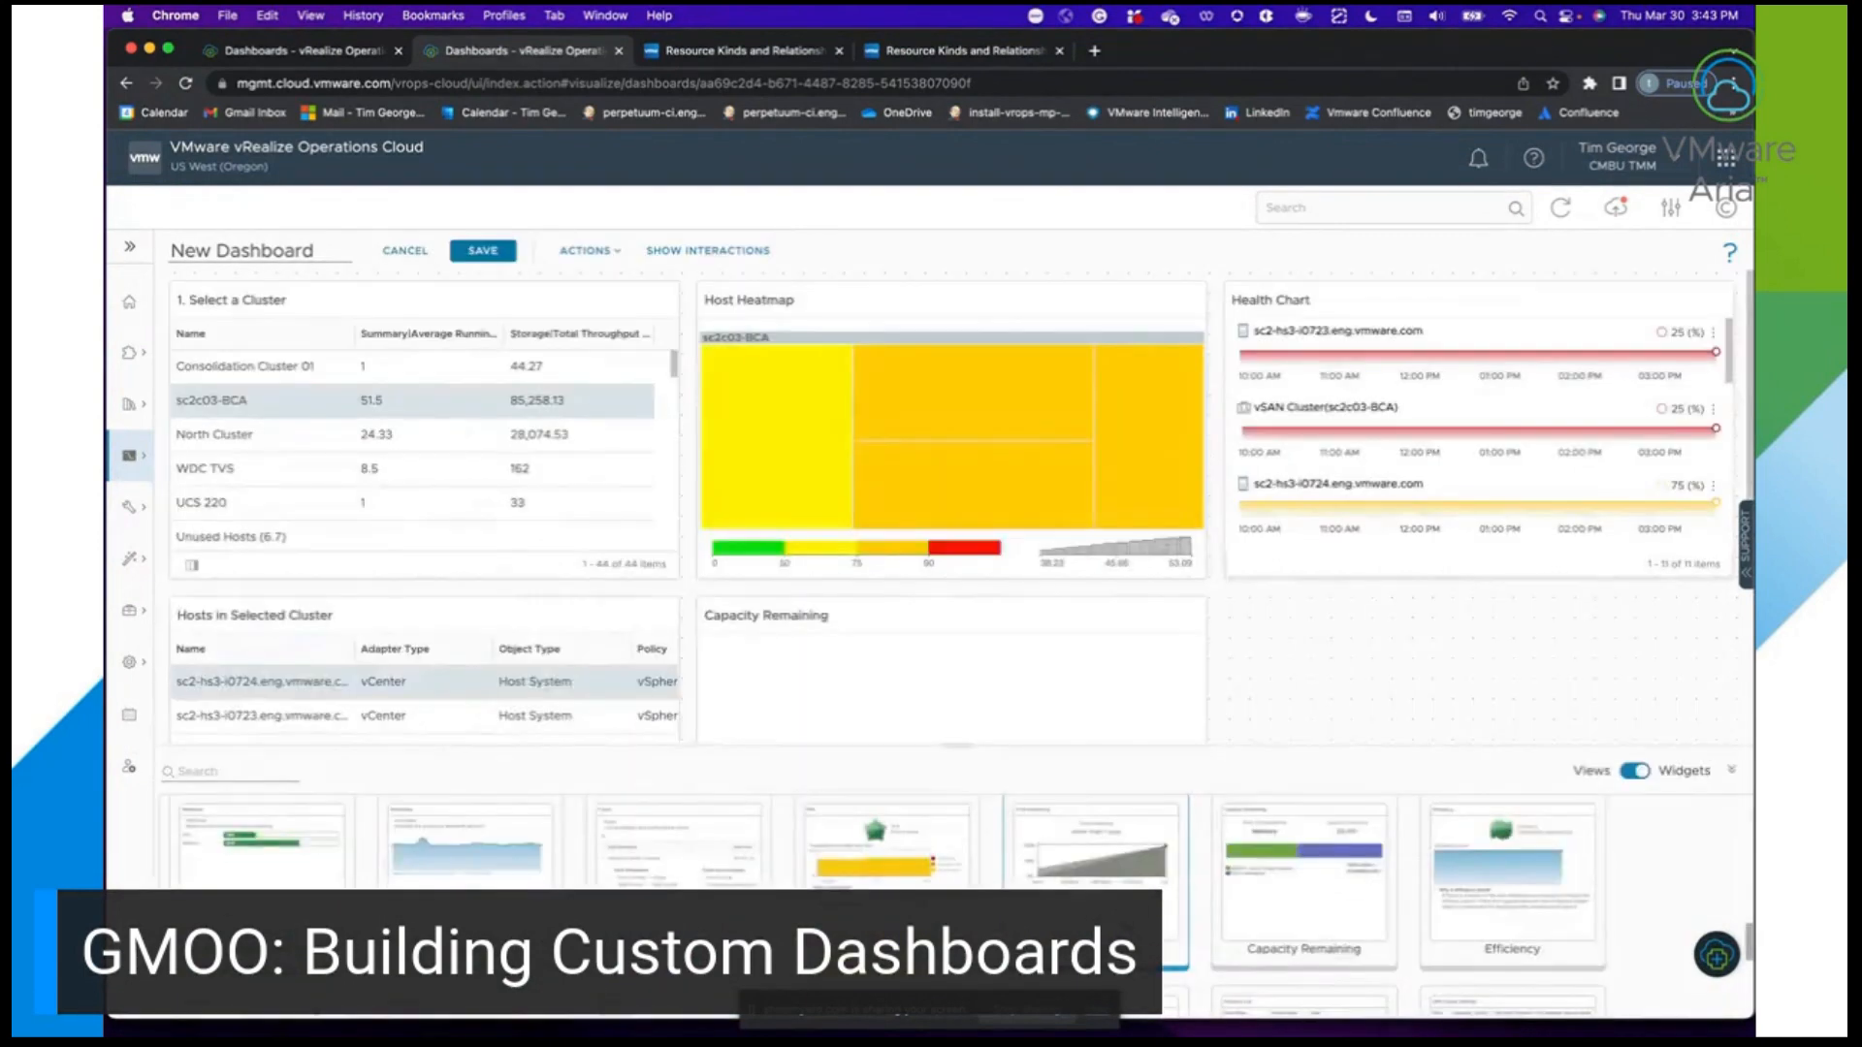
drag(1162, 868, 1406, 638)
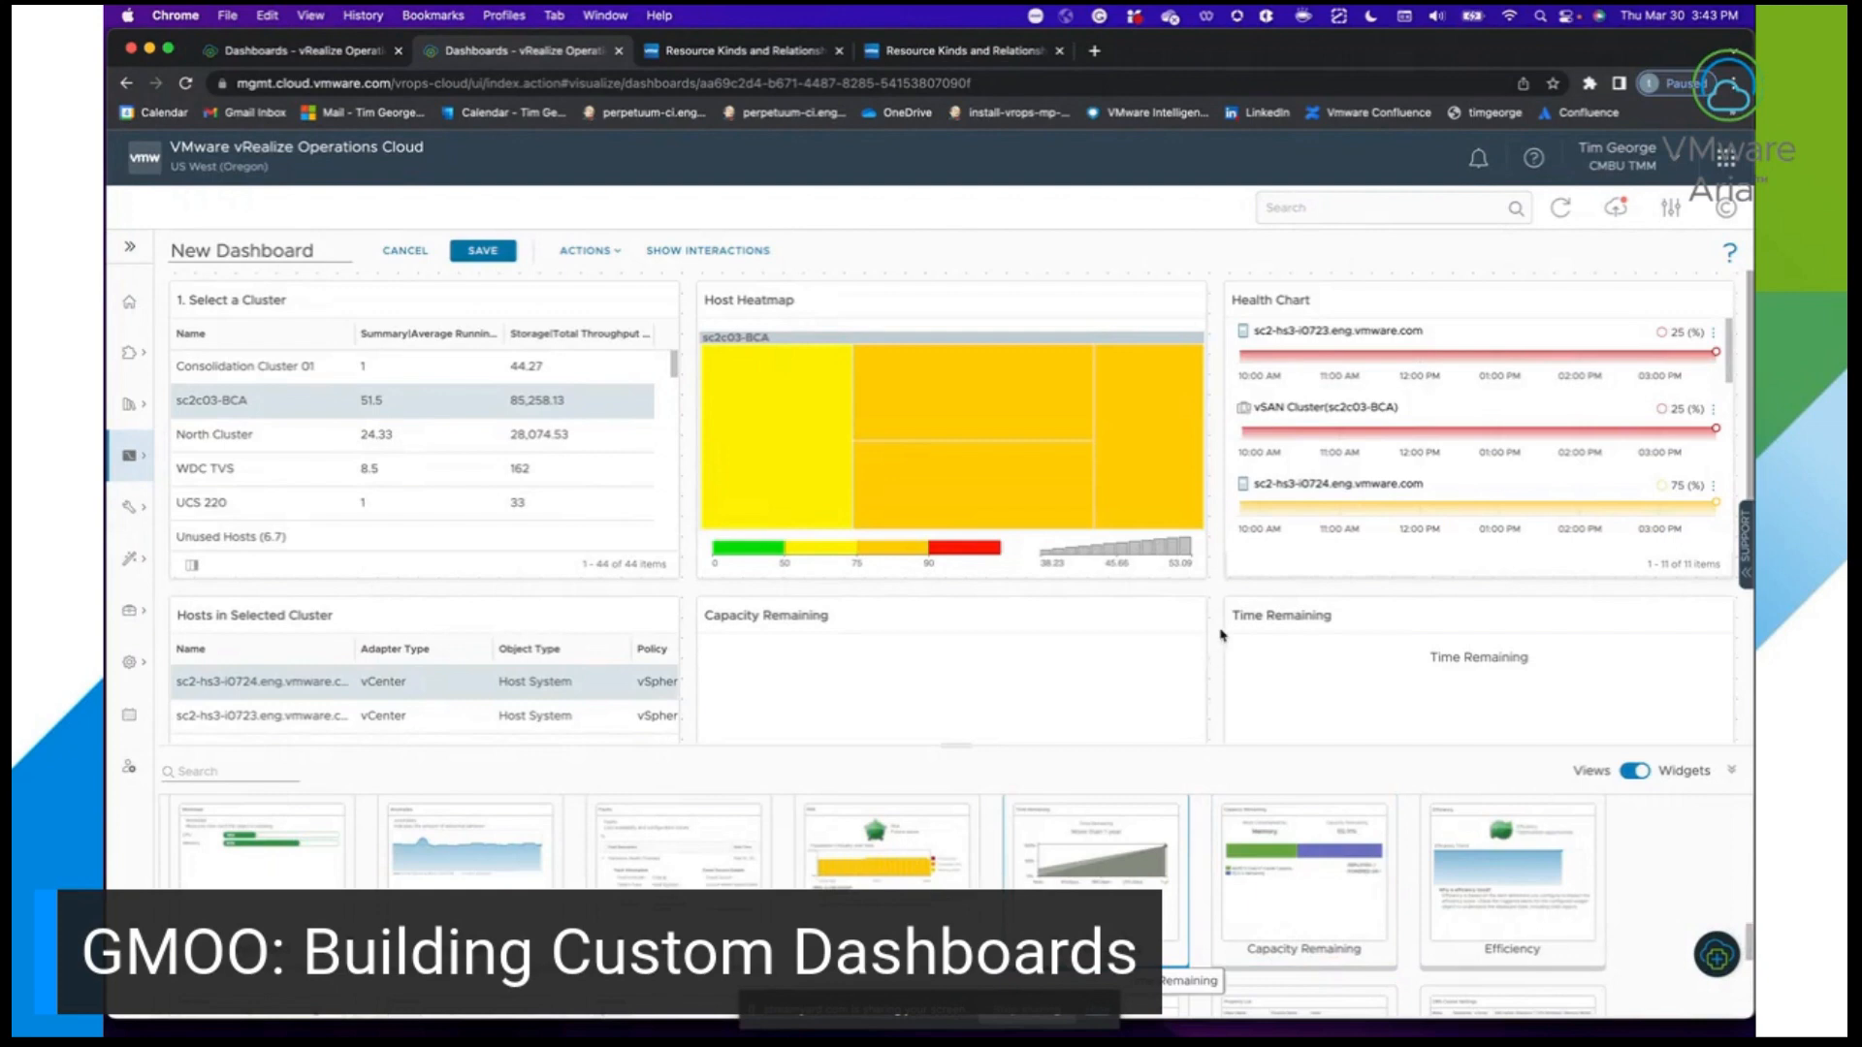
Link Hosts in Selected Cluster as the provider for the Capacity Remaining and Time Remaining widgets in the dashboard interactions.
scroll(1218, 586, down, 3)
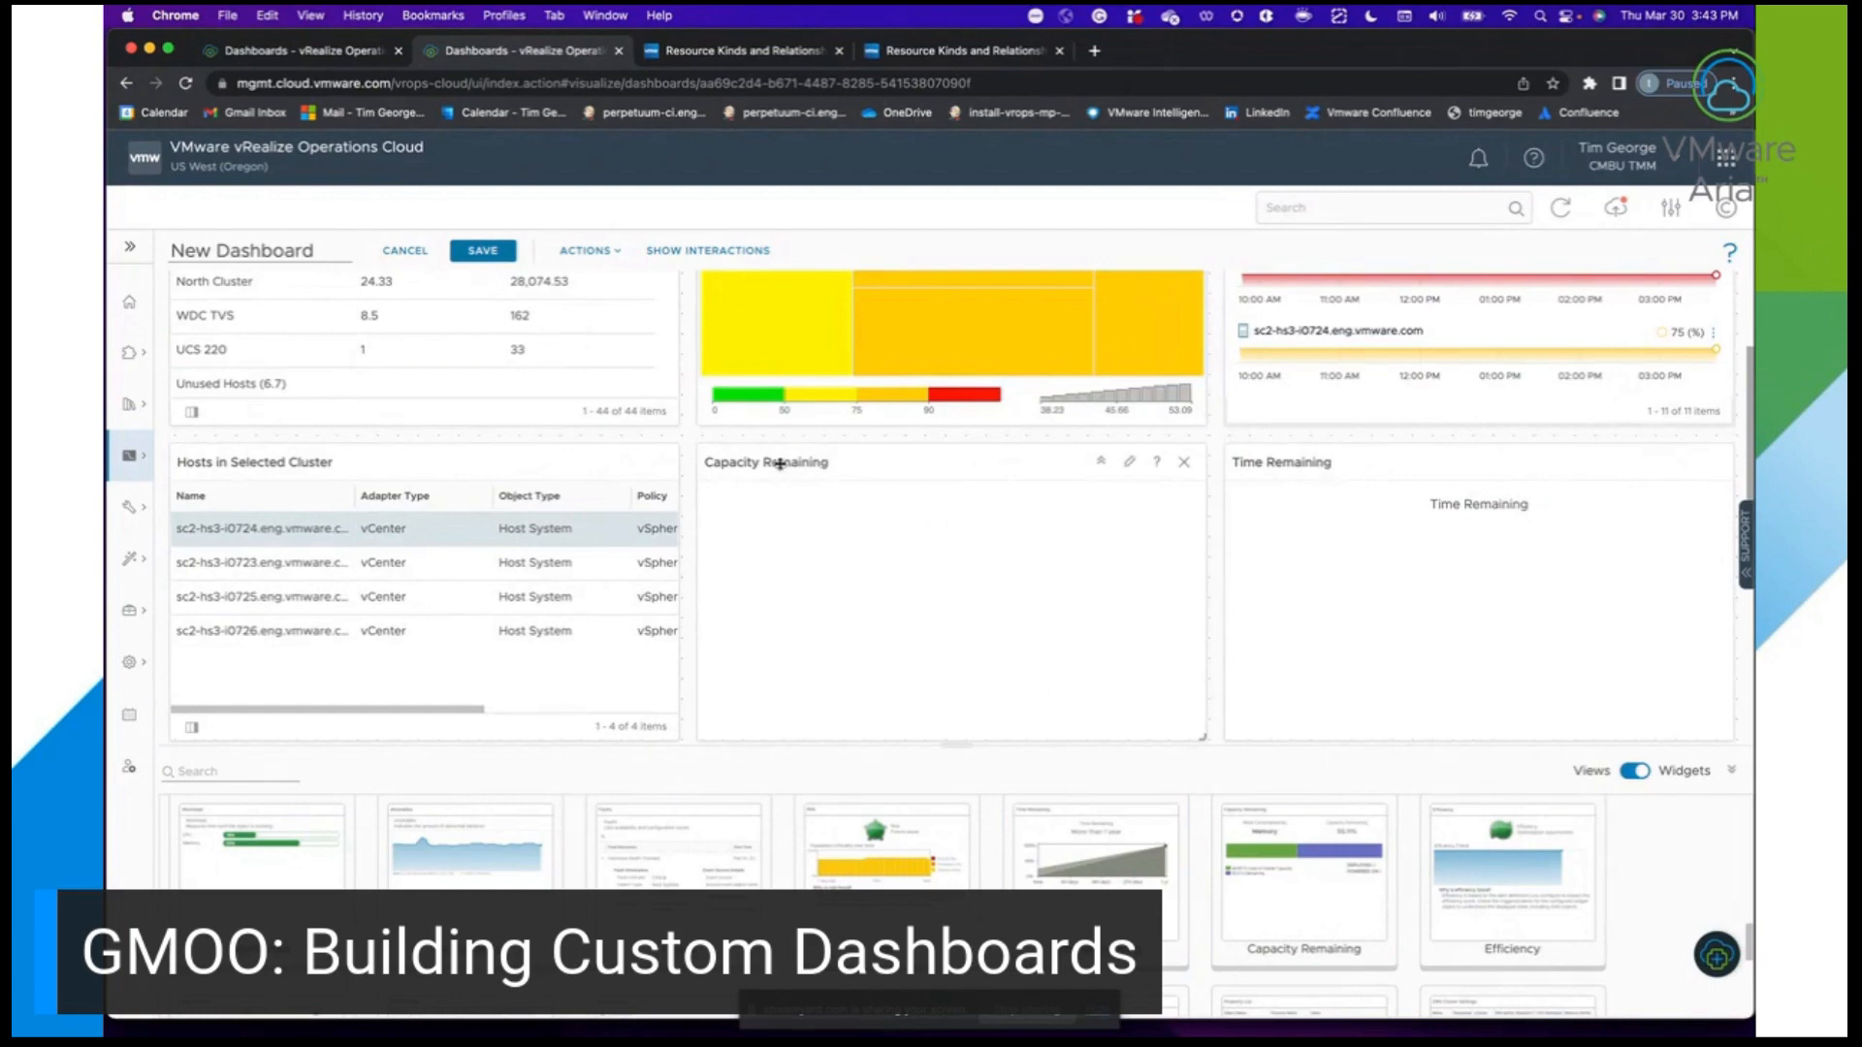
click(727, 251)
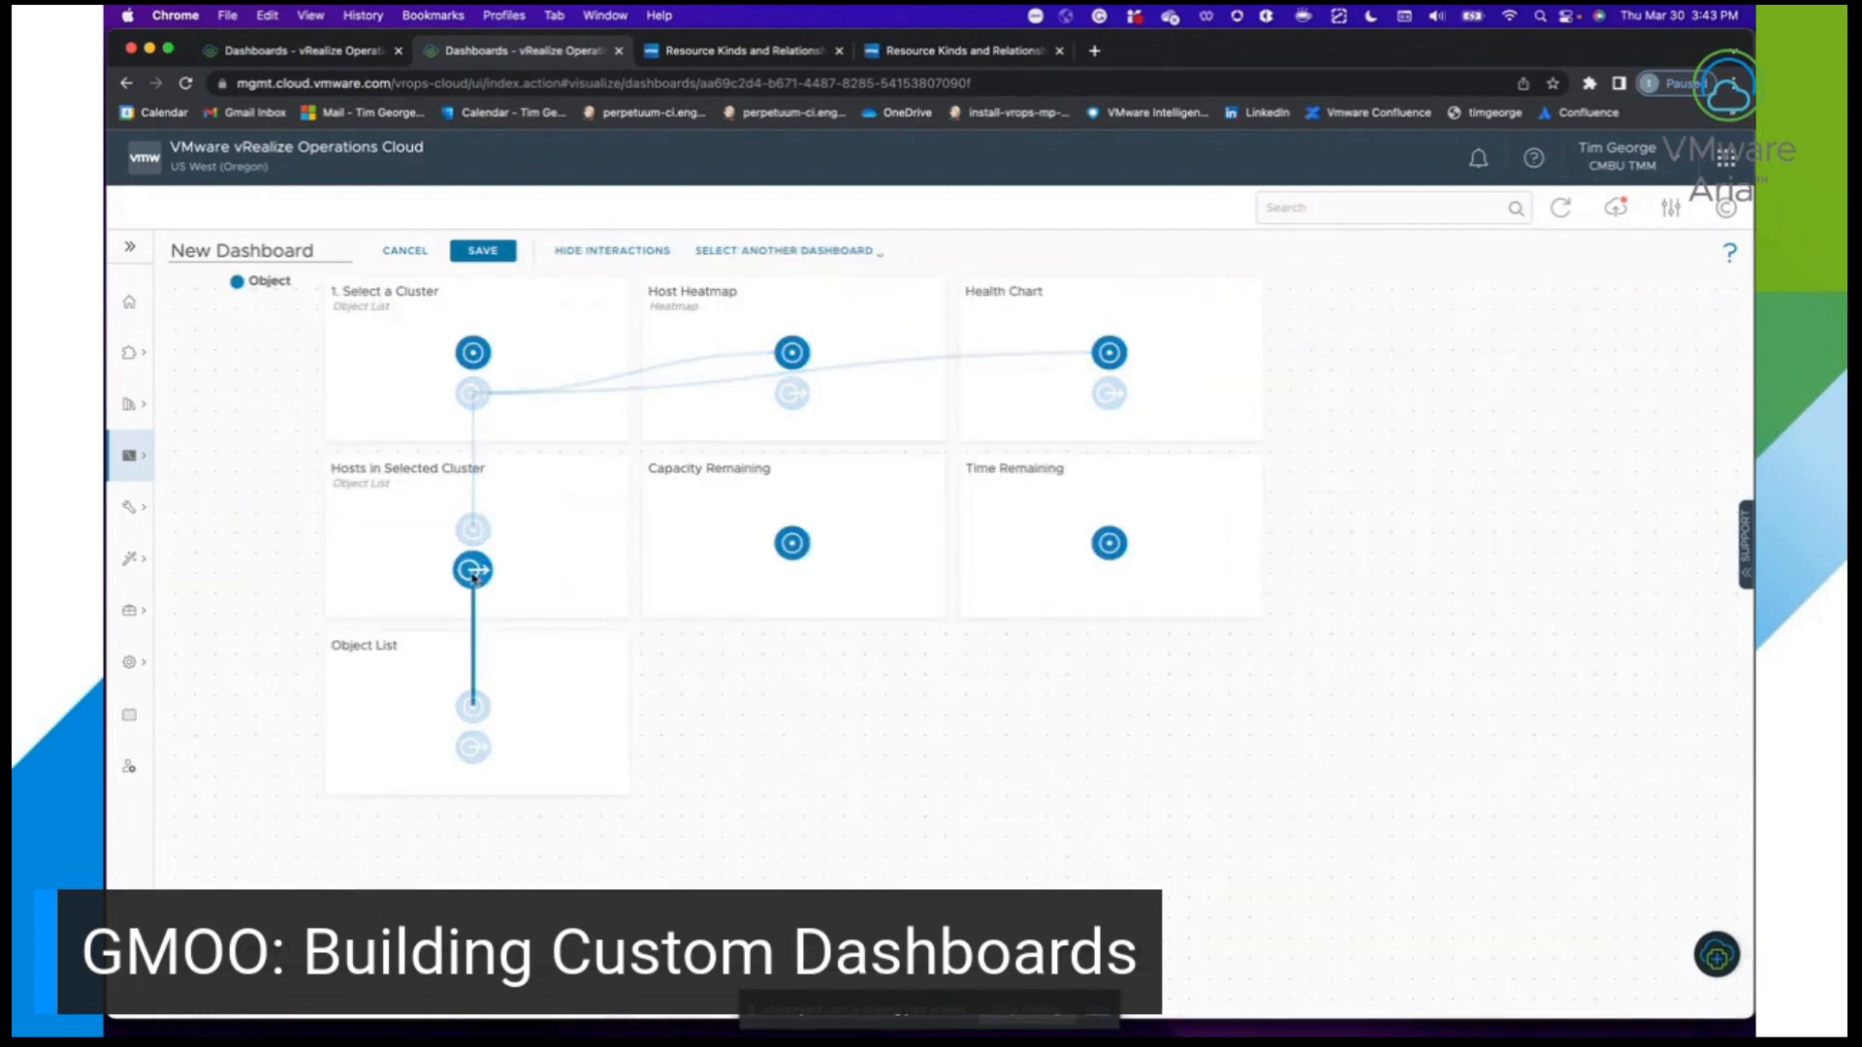
drag(473, 571, 791, 543)
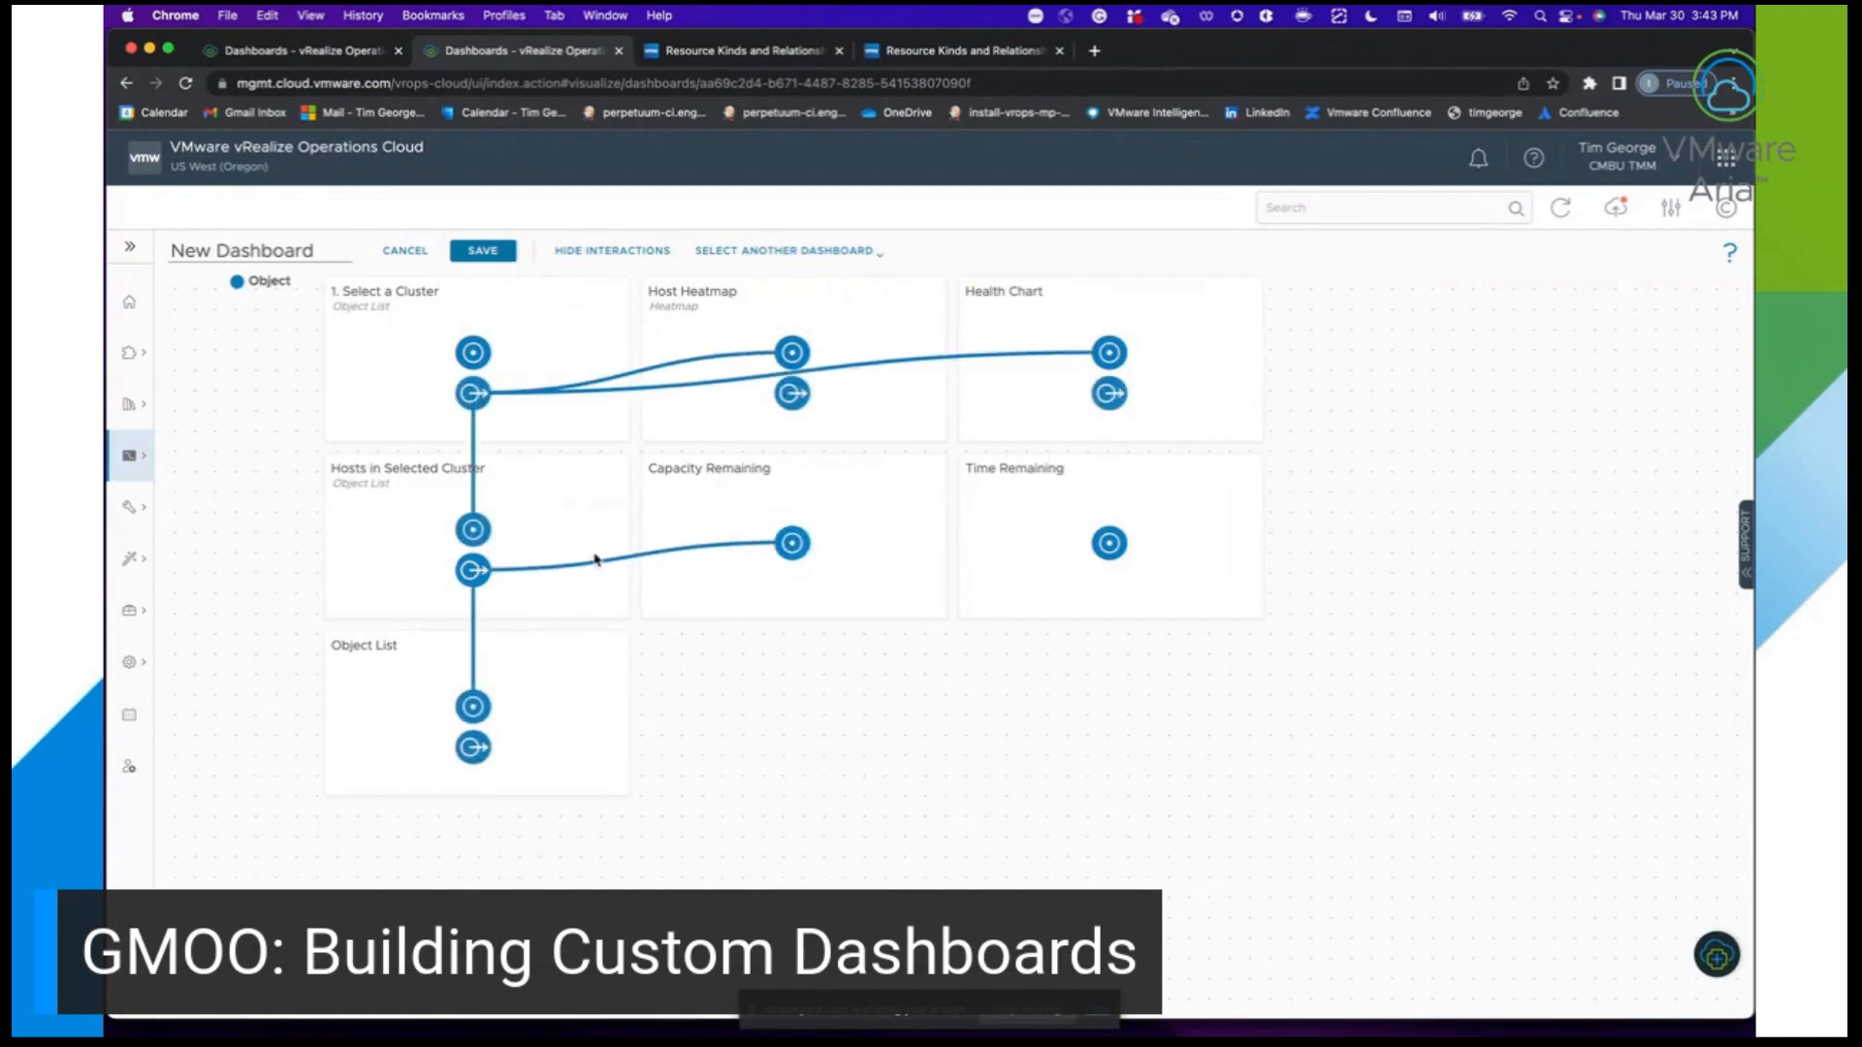
drag(474, 579, 1110, 543)
click(625, 254)
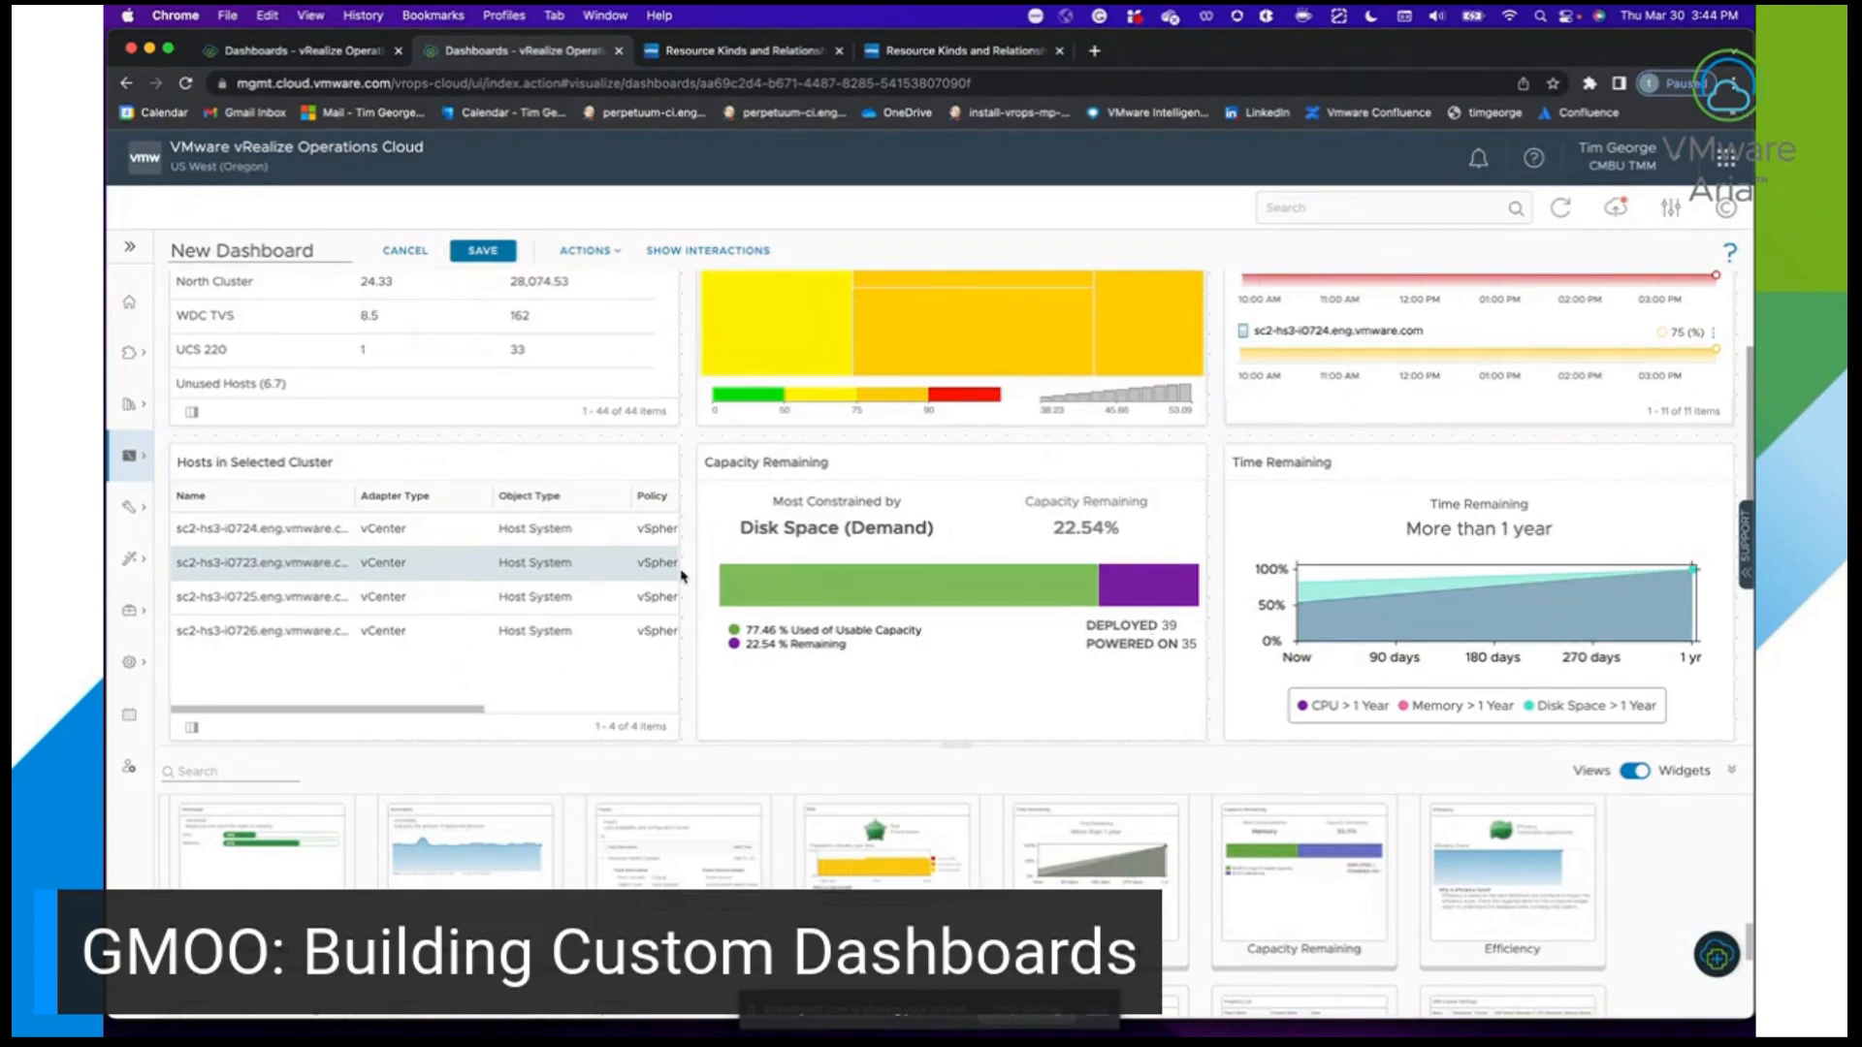
Select host sc2-hs3-i0725 and compare its deployed and powered-on VM counts with the number of items in Object List.
click(628, 596)
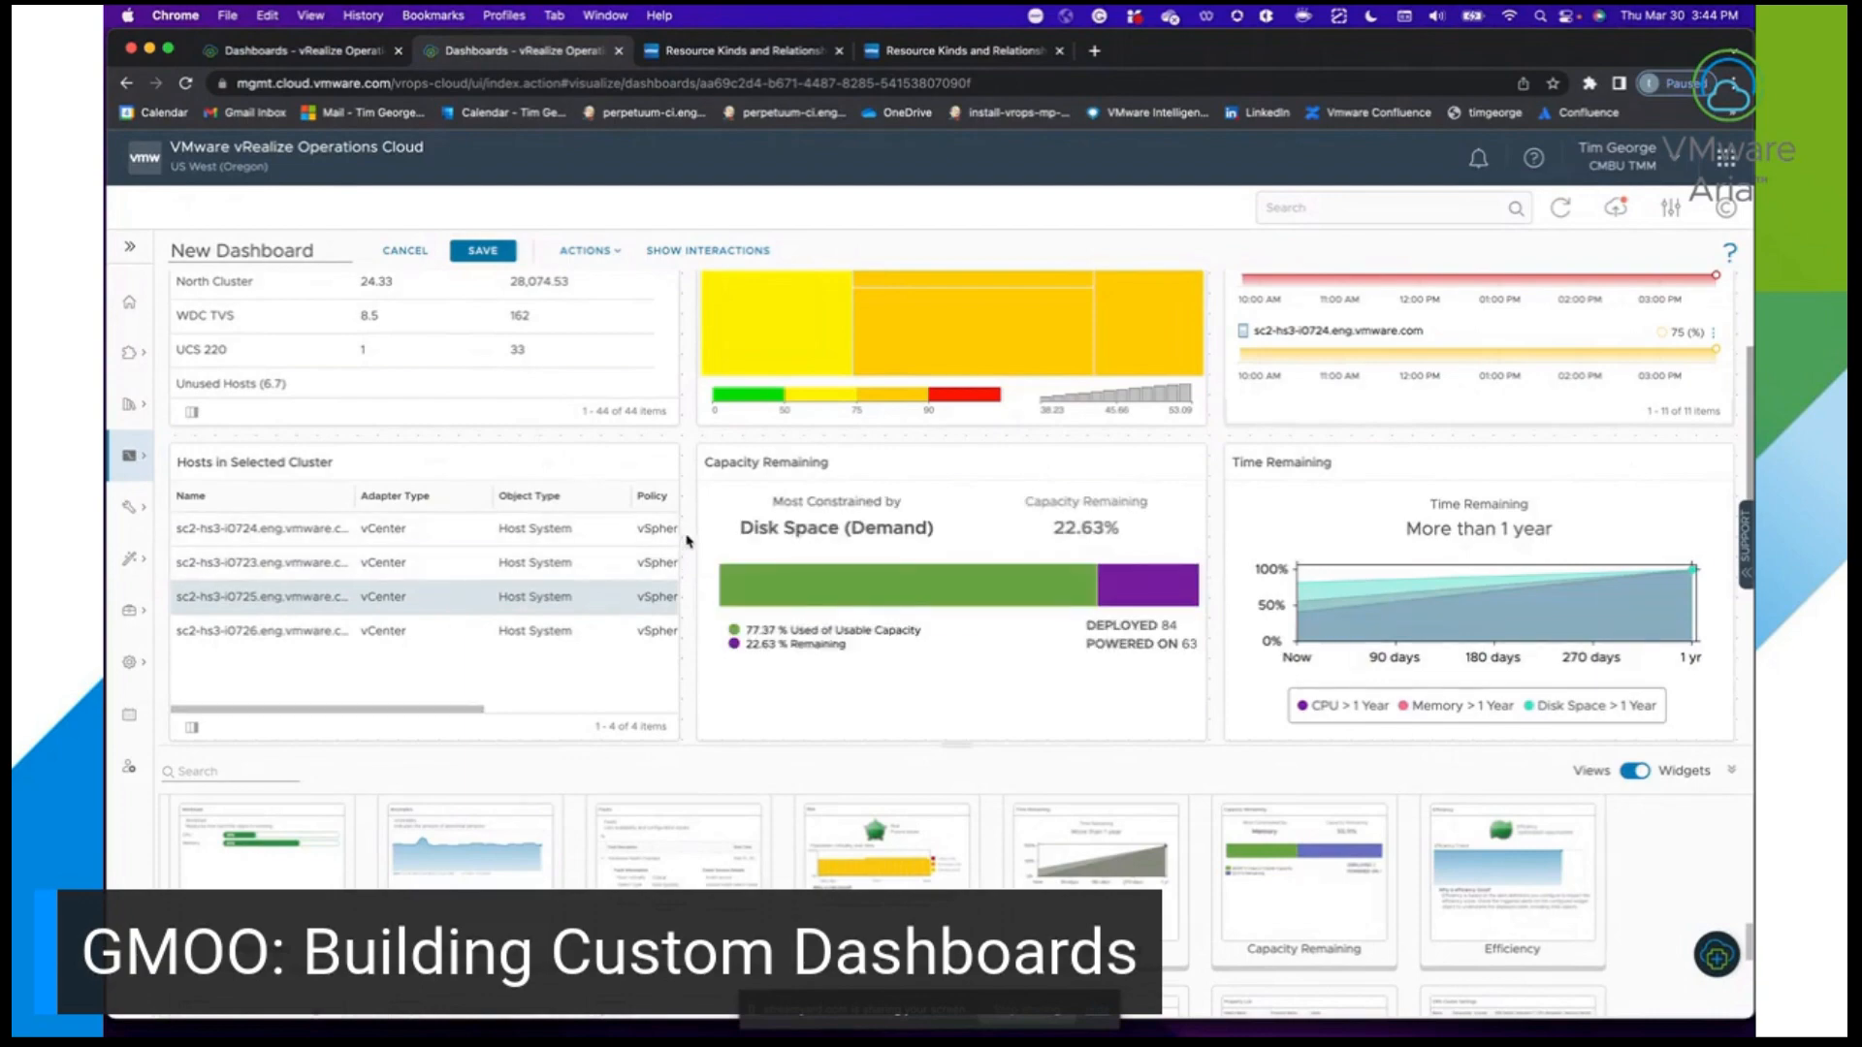
scroll(689, 543, down, 2)
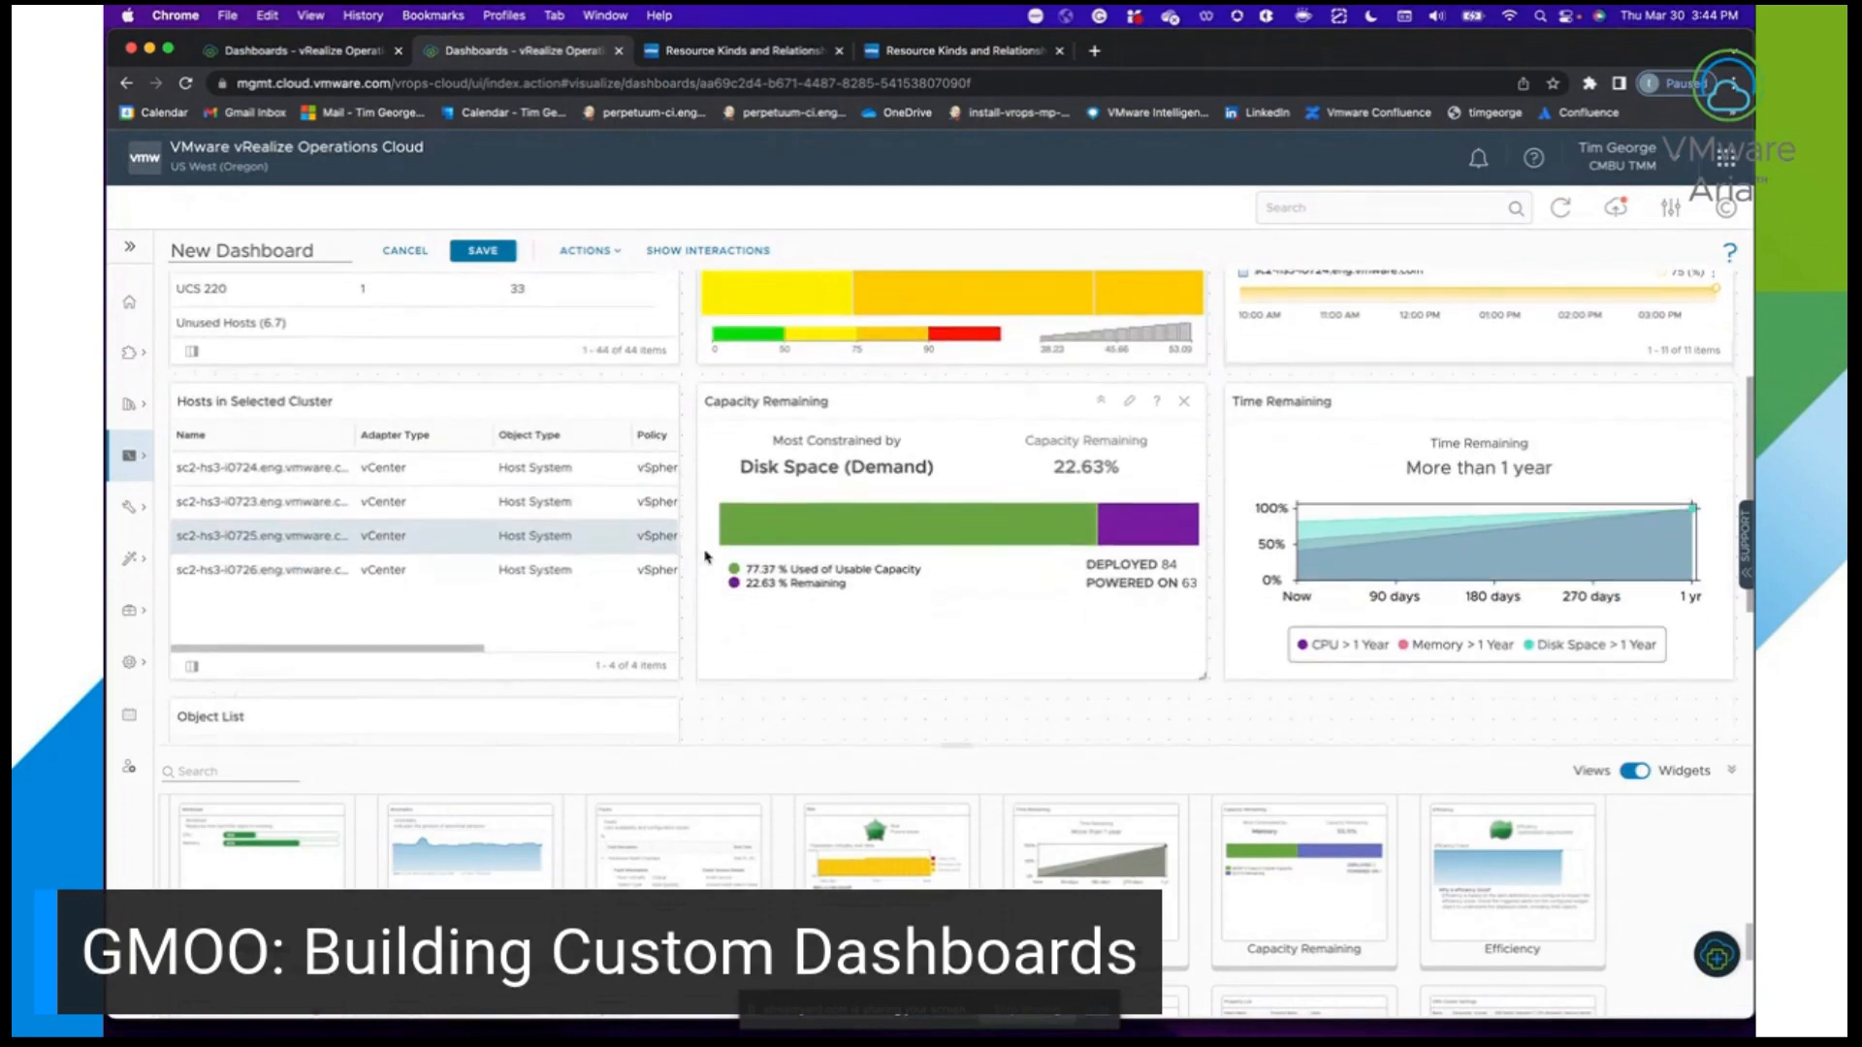
scroll(684, 570, down, 1)
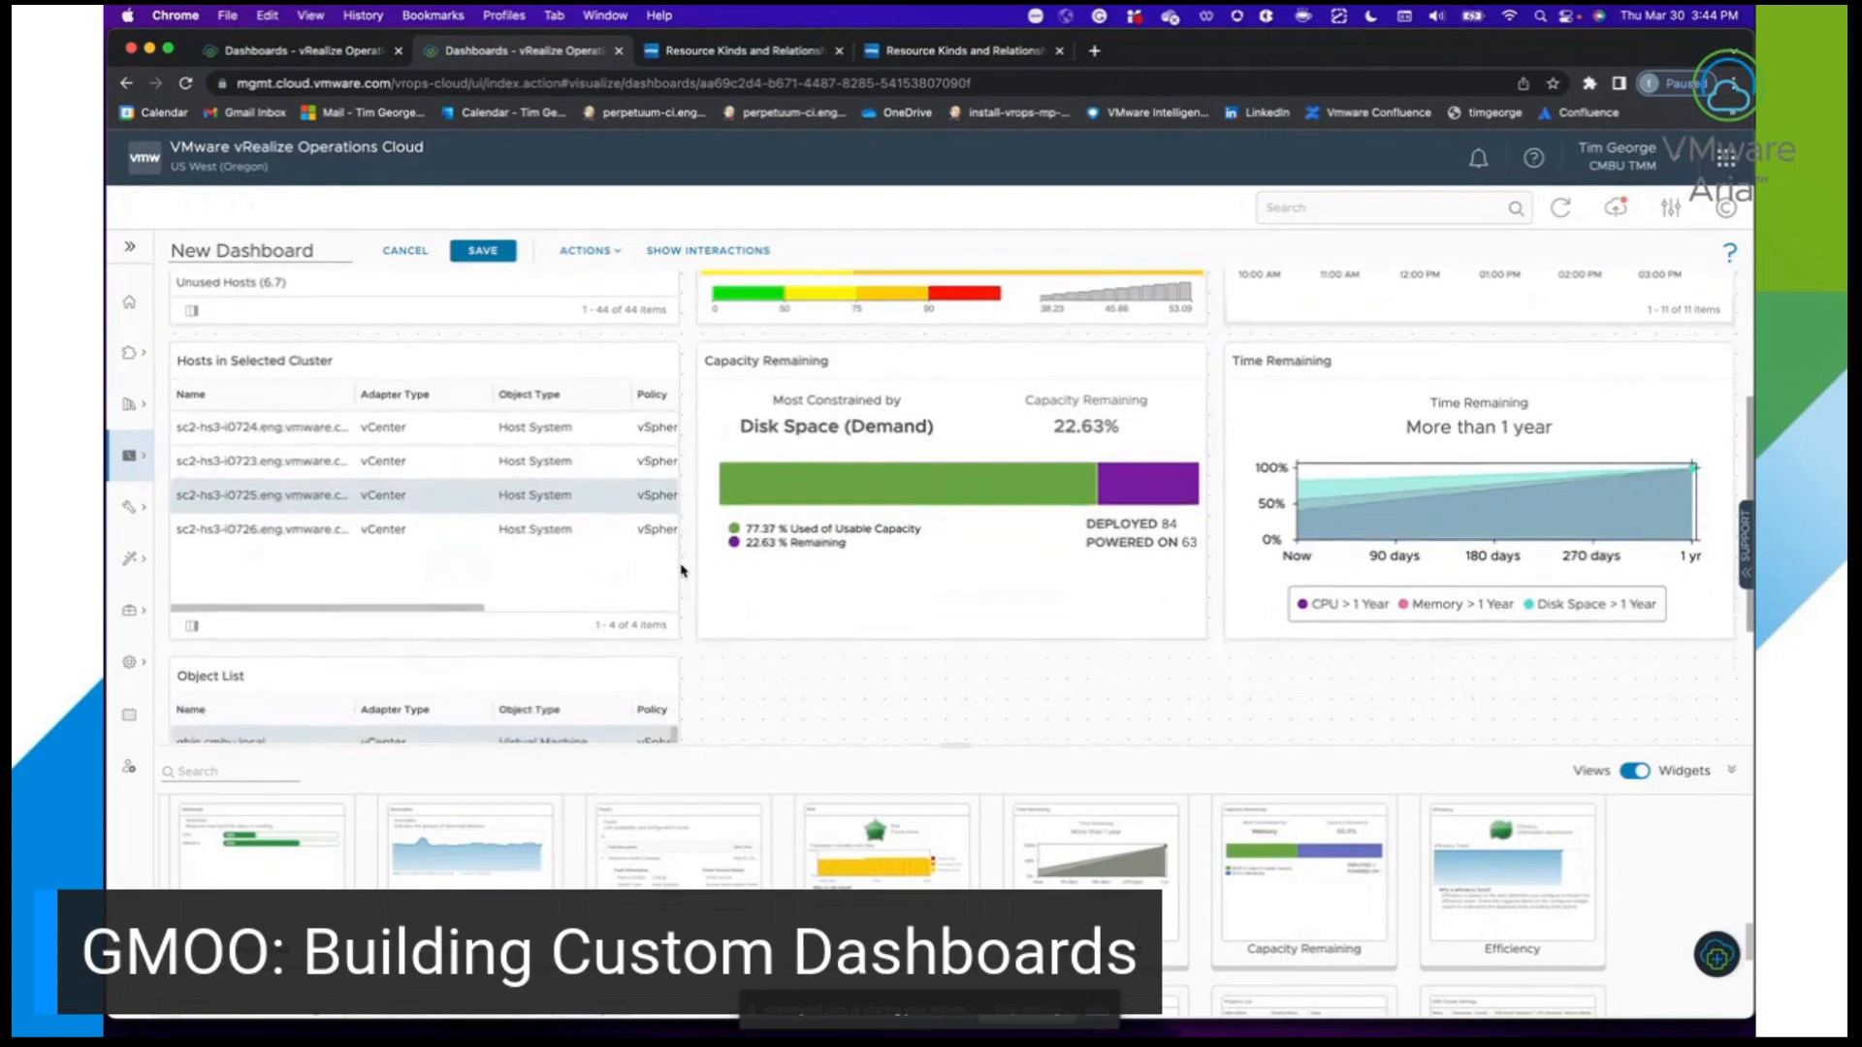
scroll(682, 570, down, 1)
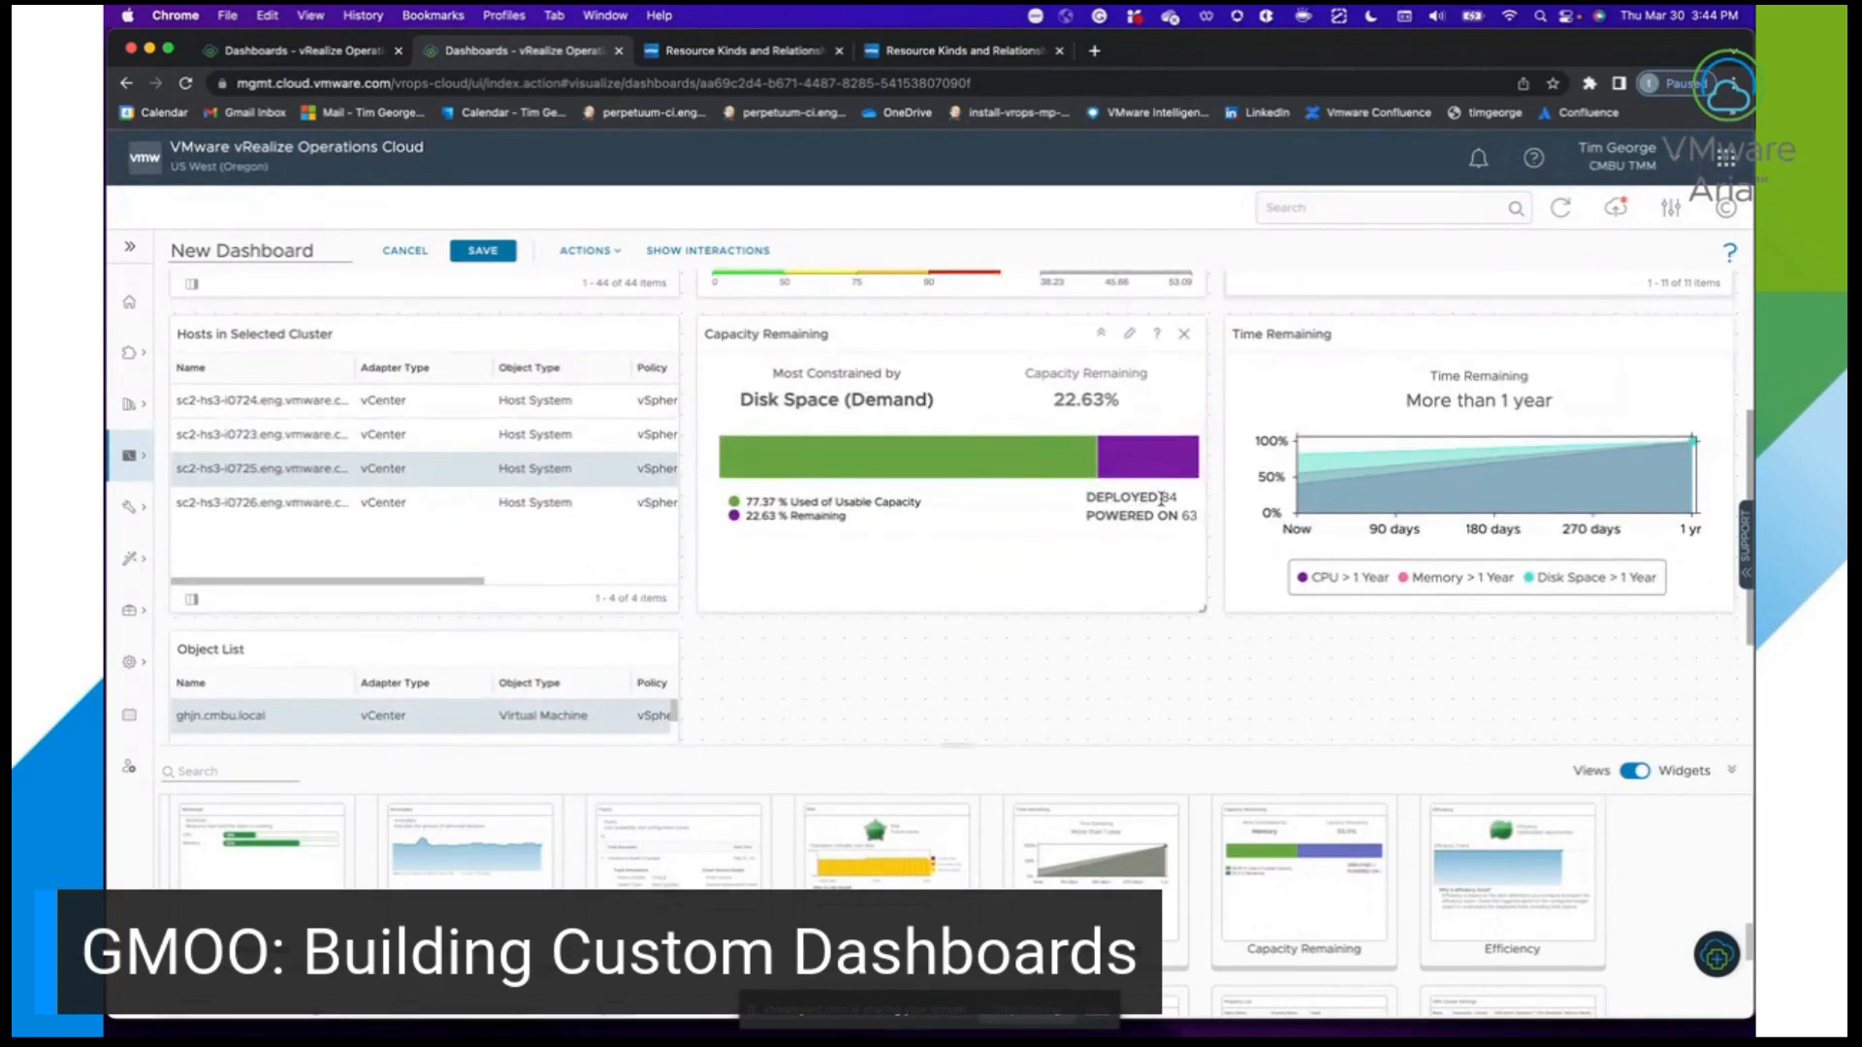
drag(1163, 497, 1194, 516)
scroll(690, 594, down, 1)
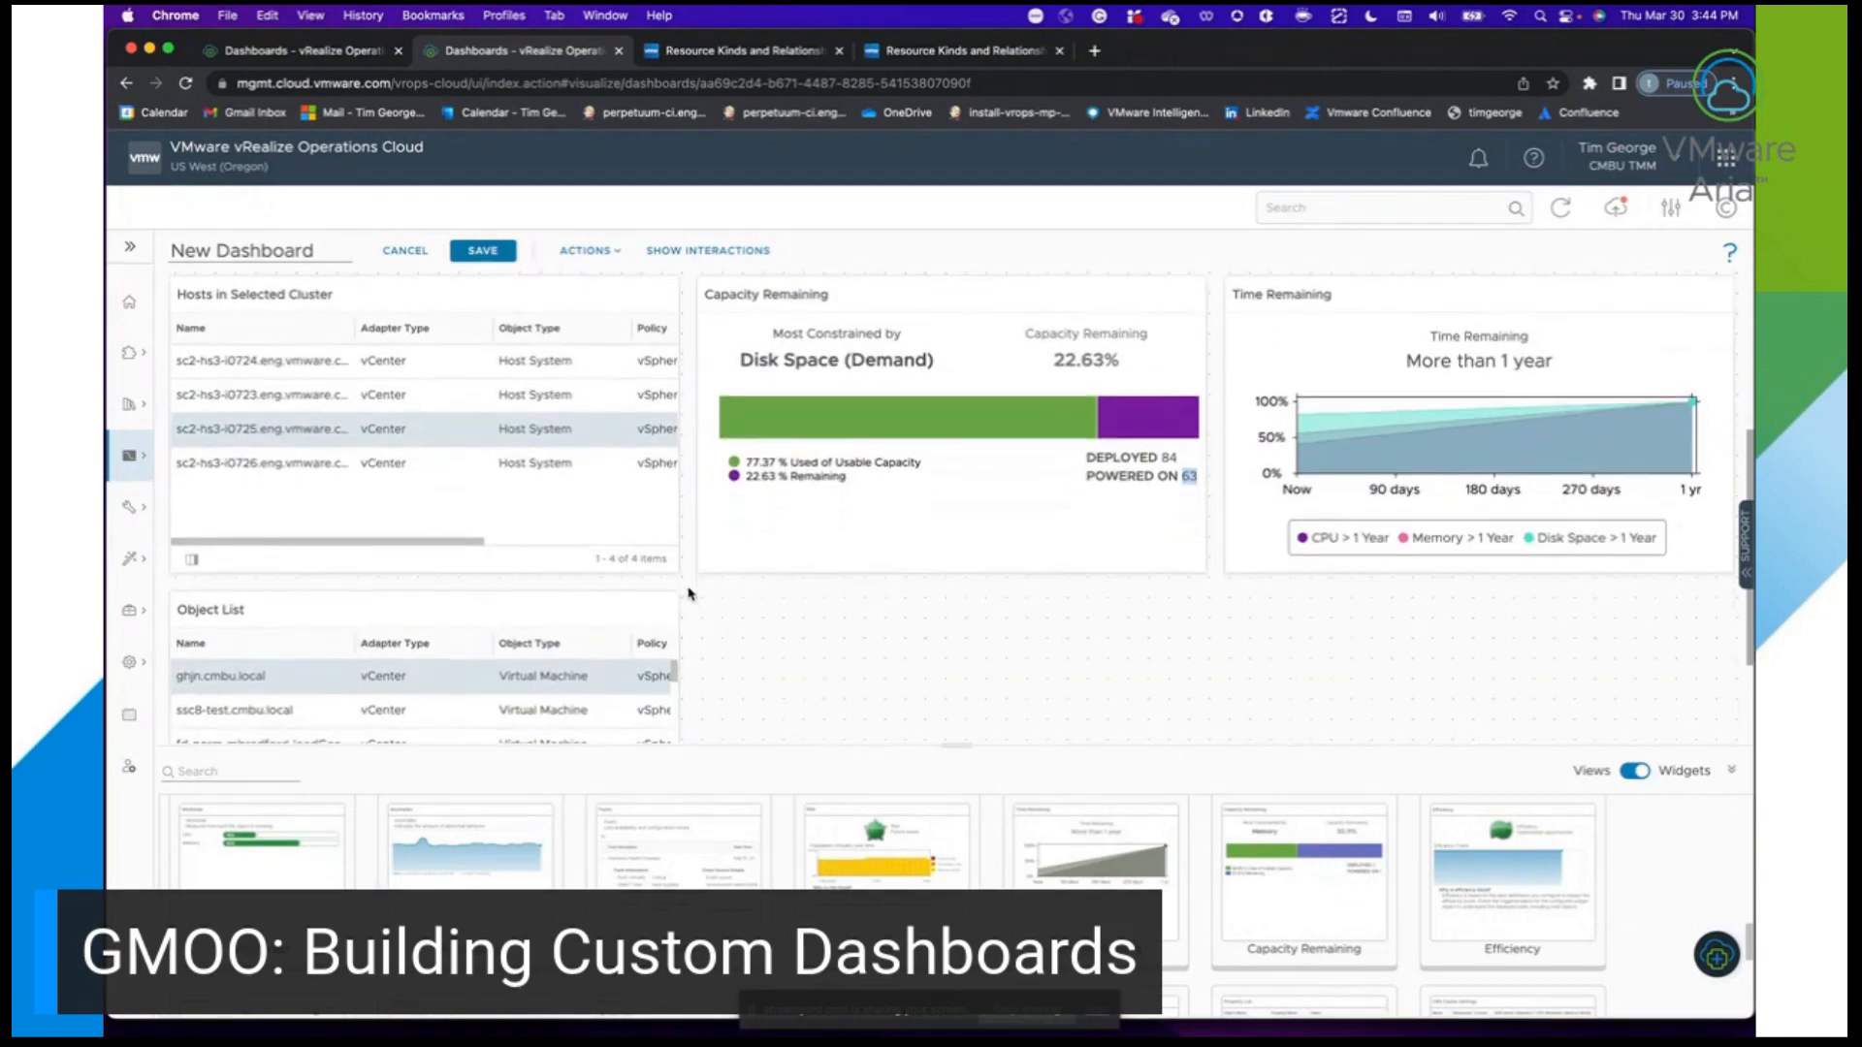
scroll(690, 594, down, 4)
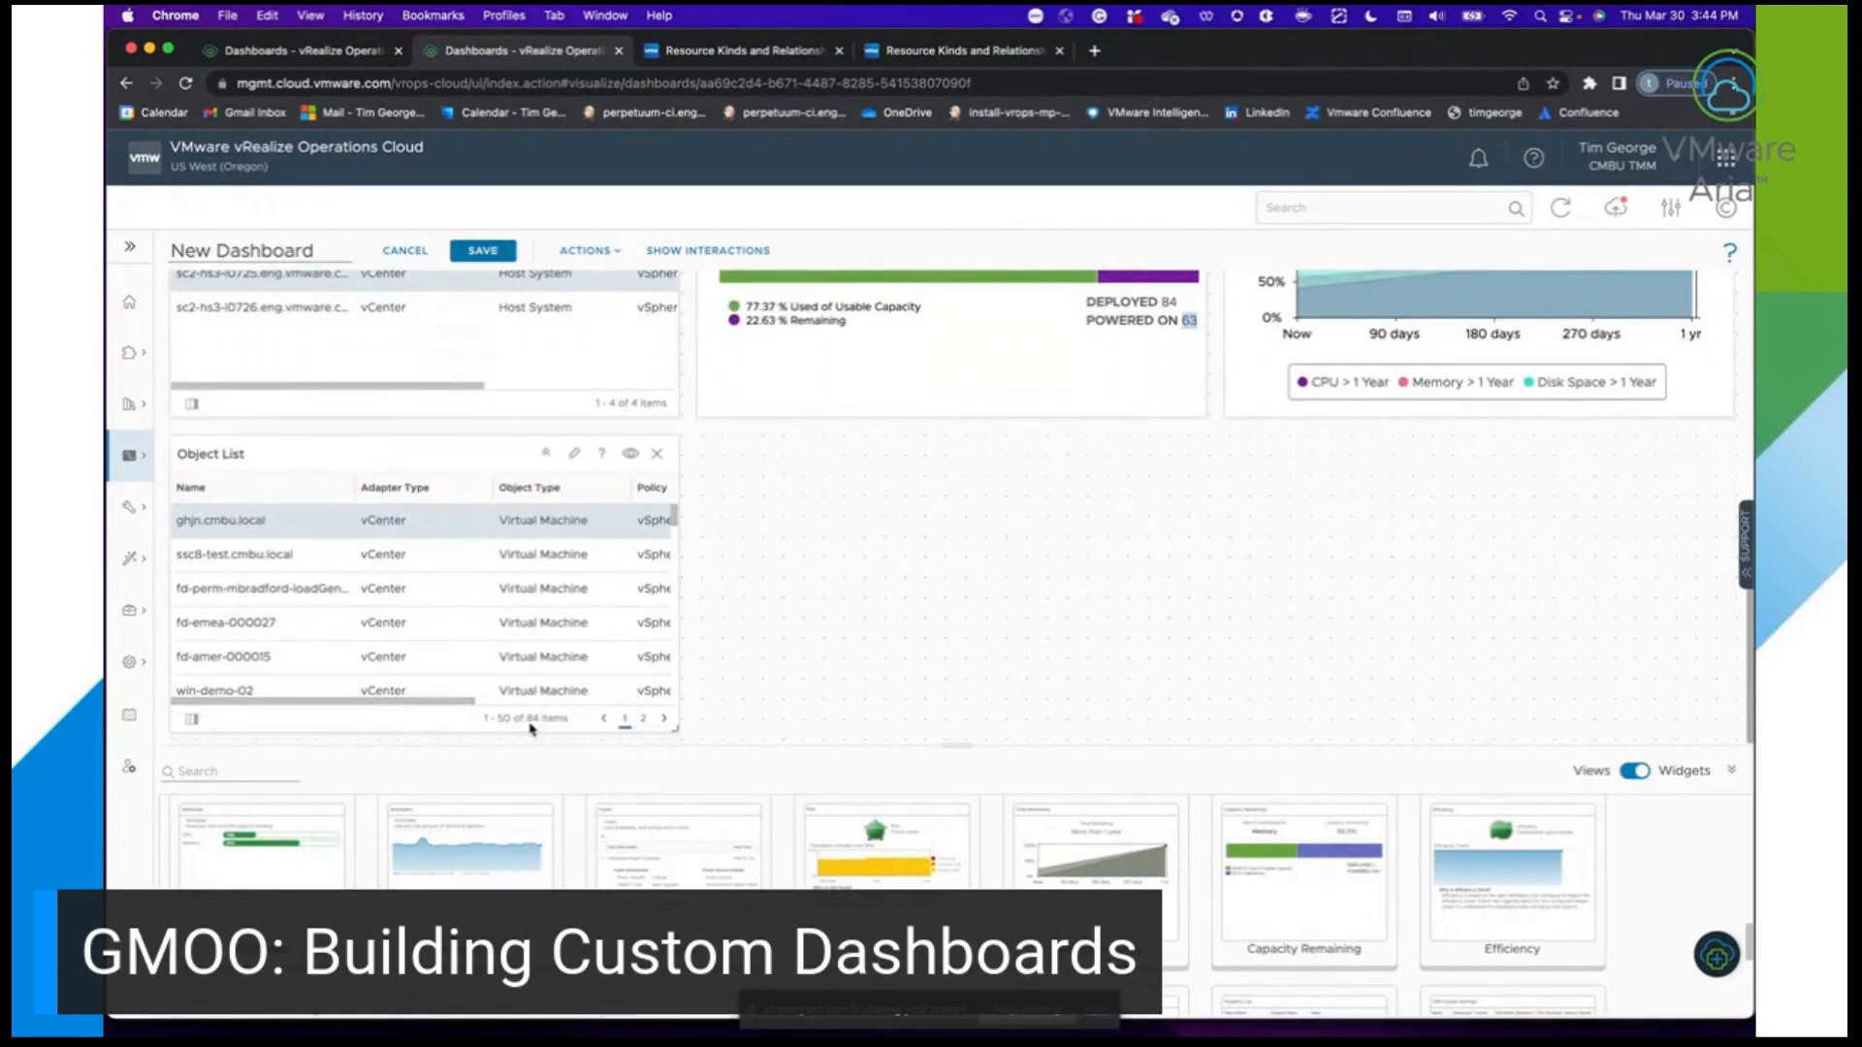
scroll(786, 555, up, 2)
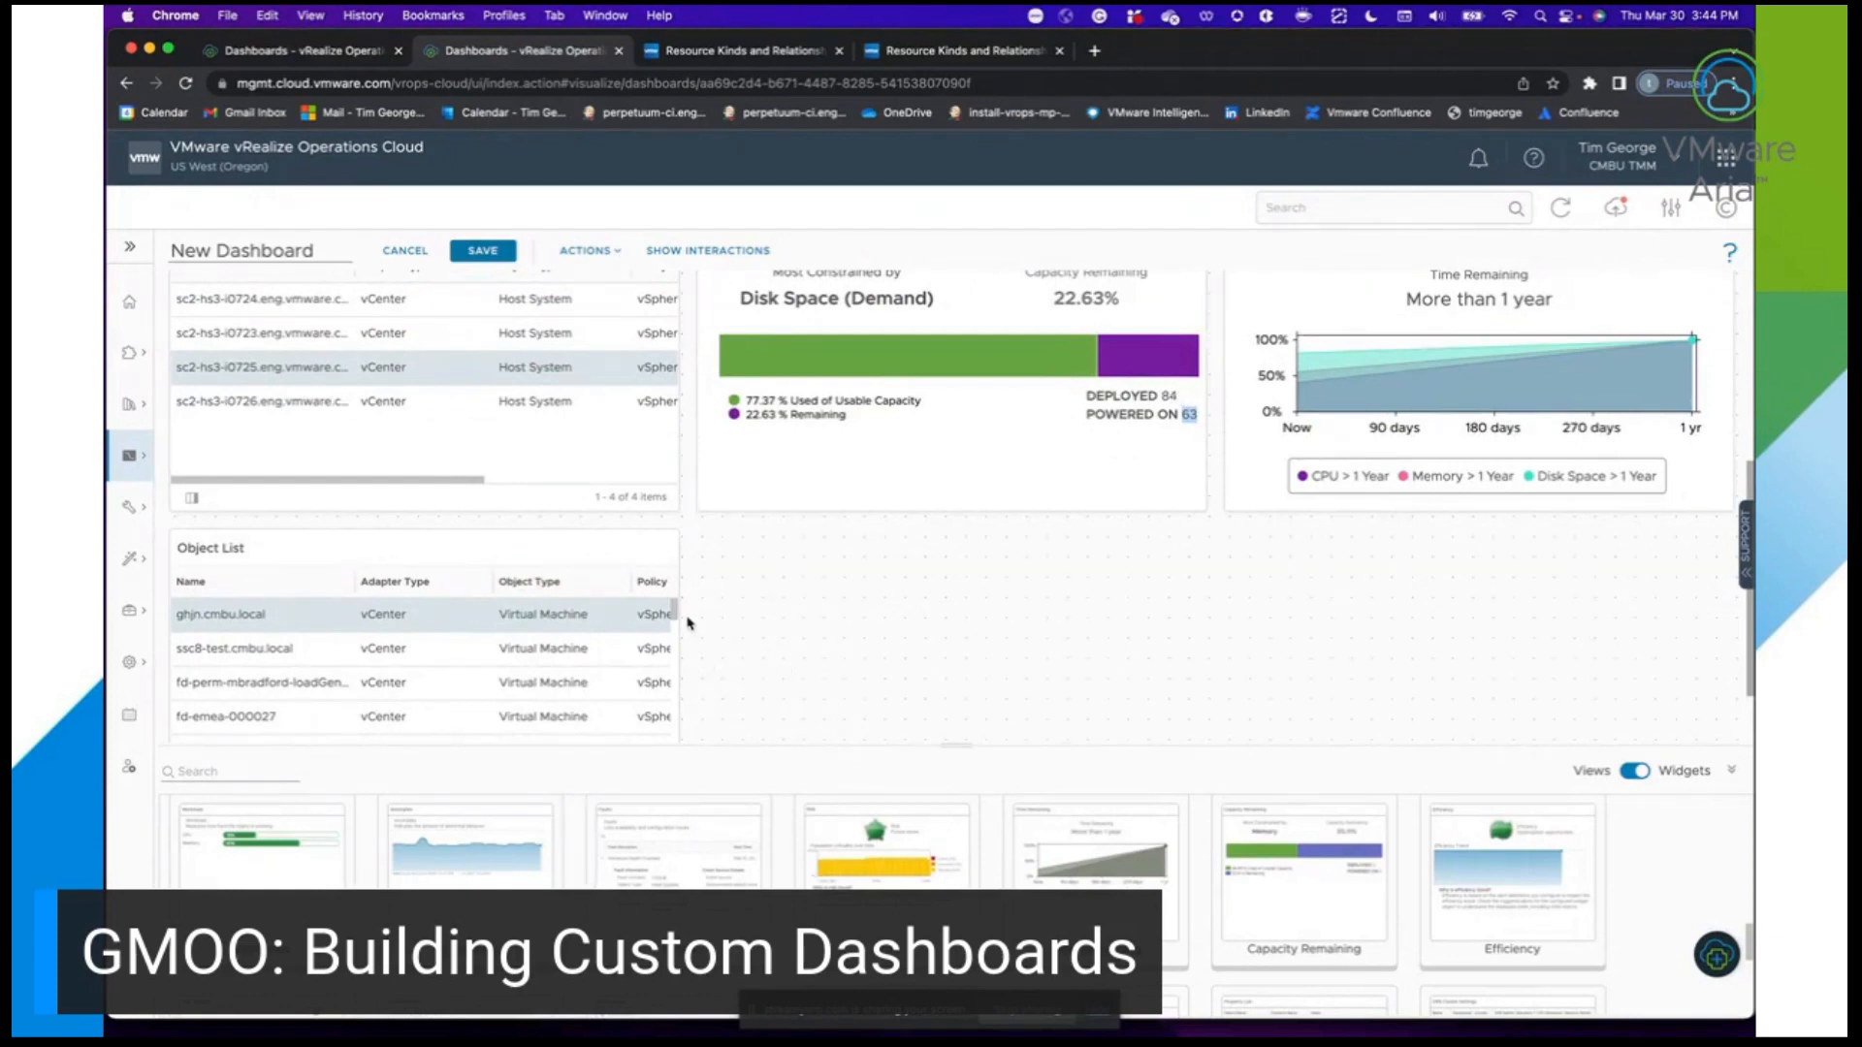
scroll(689, 623, down, 2)
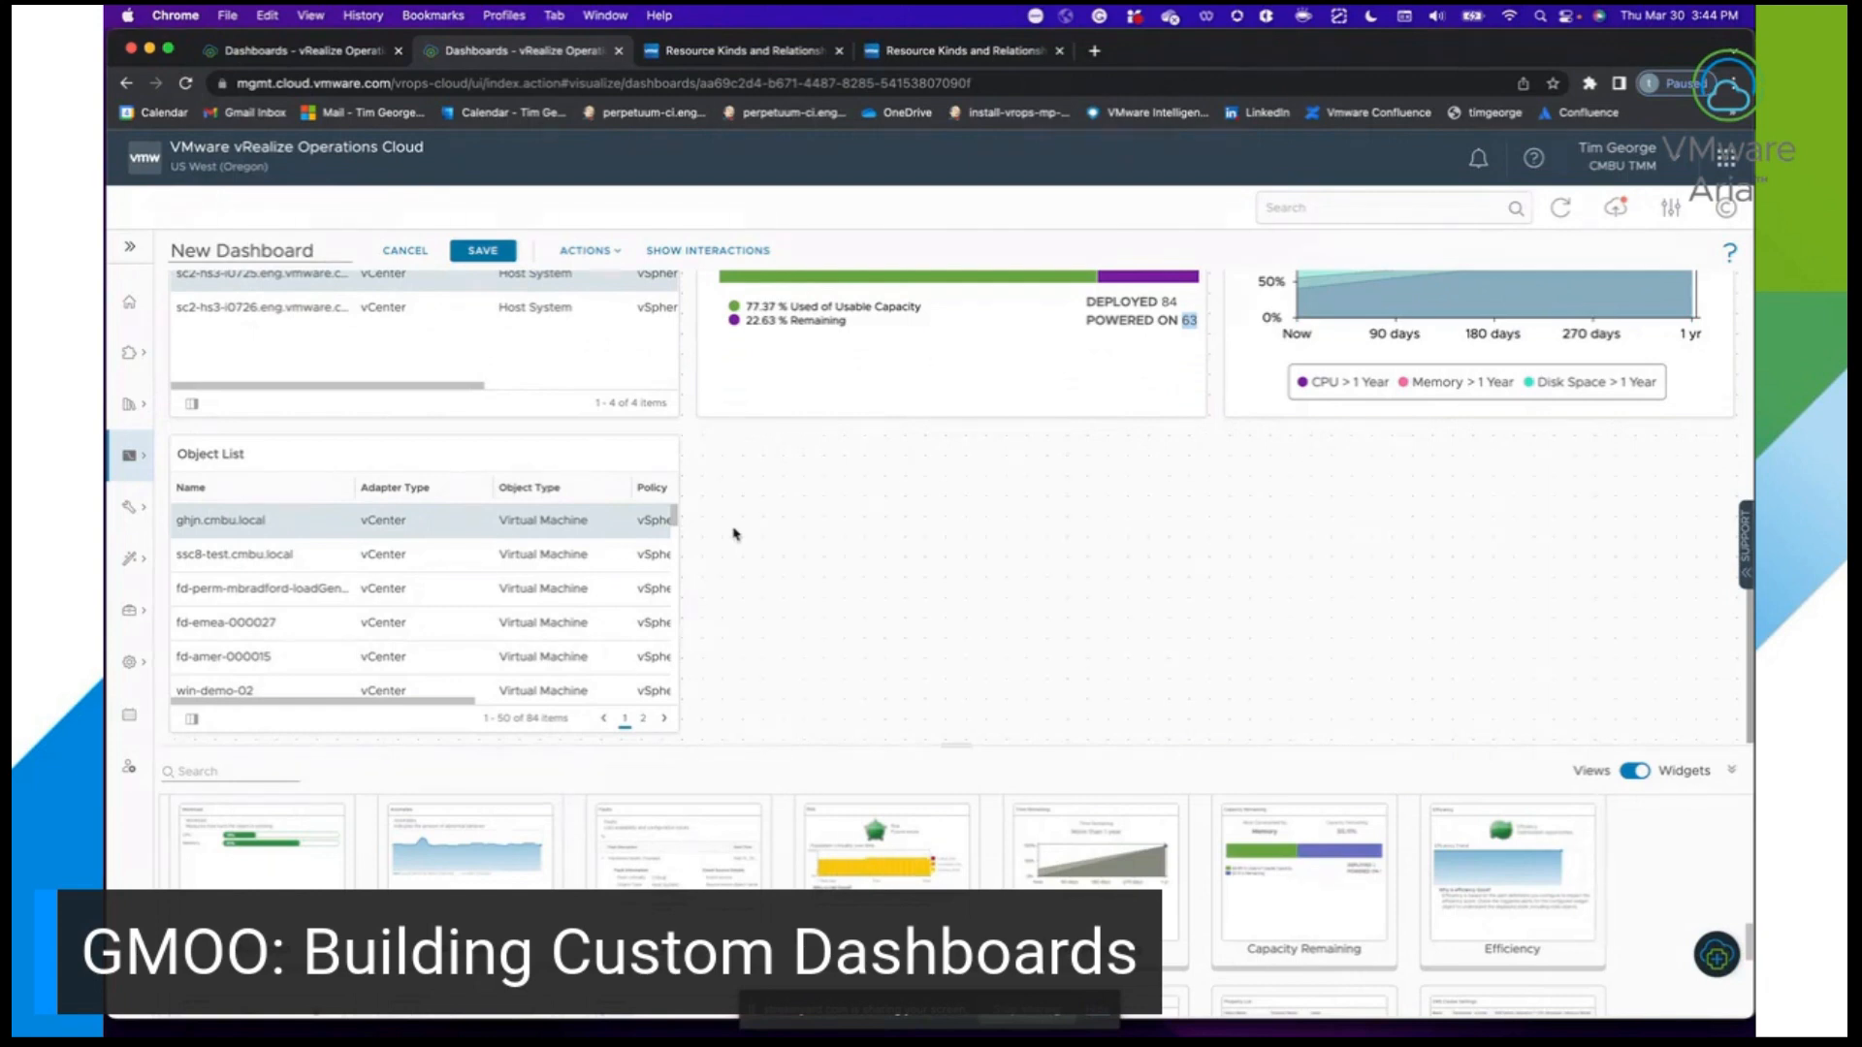
Edit the Object List widget and set its advanced output filter to the vCenter object type Virtual Machine.
mouse_move(652, 457)
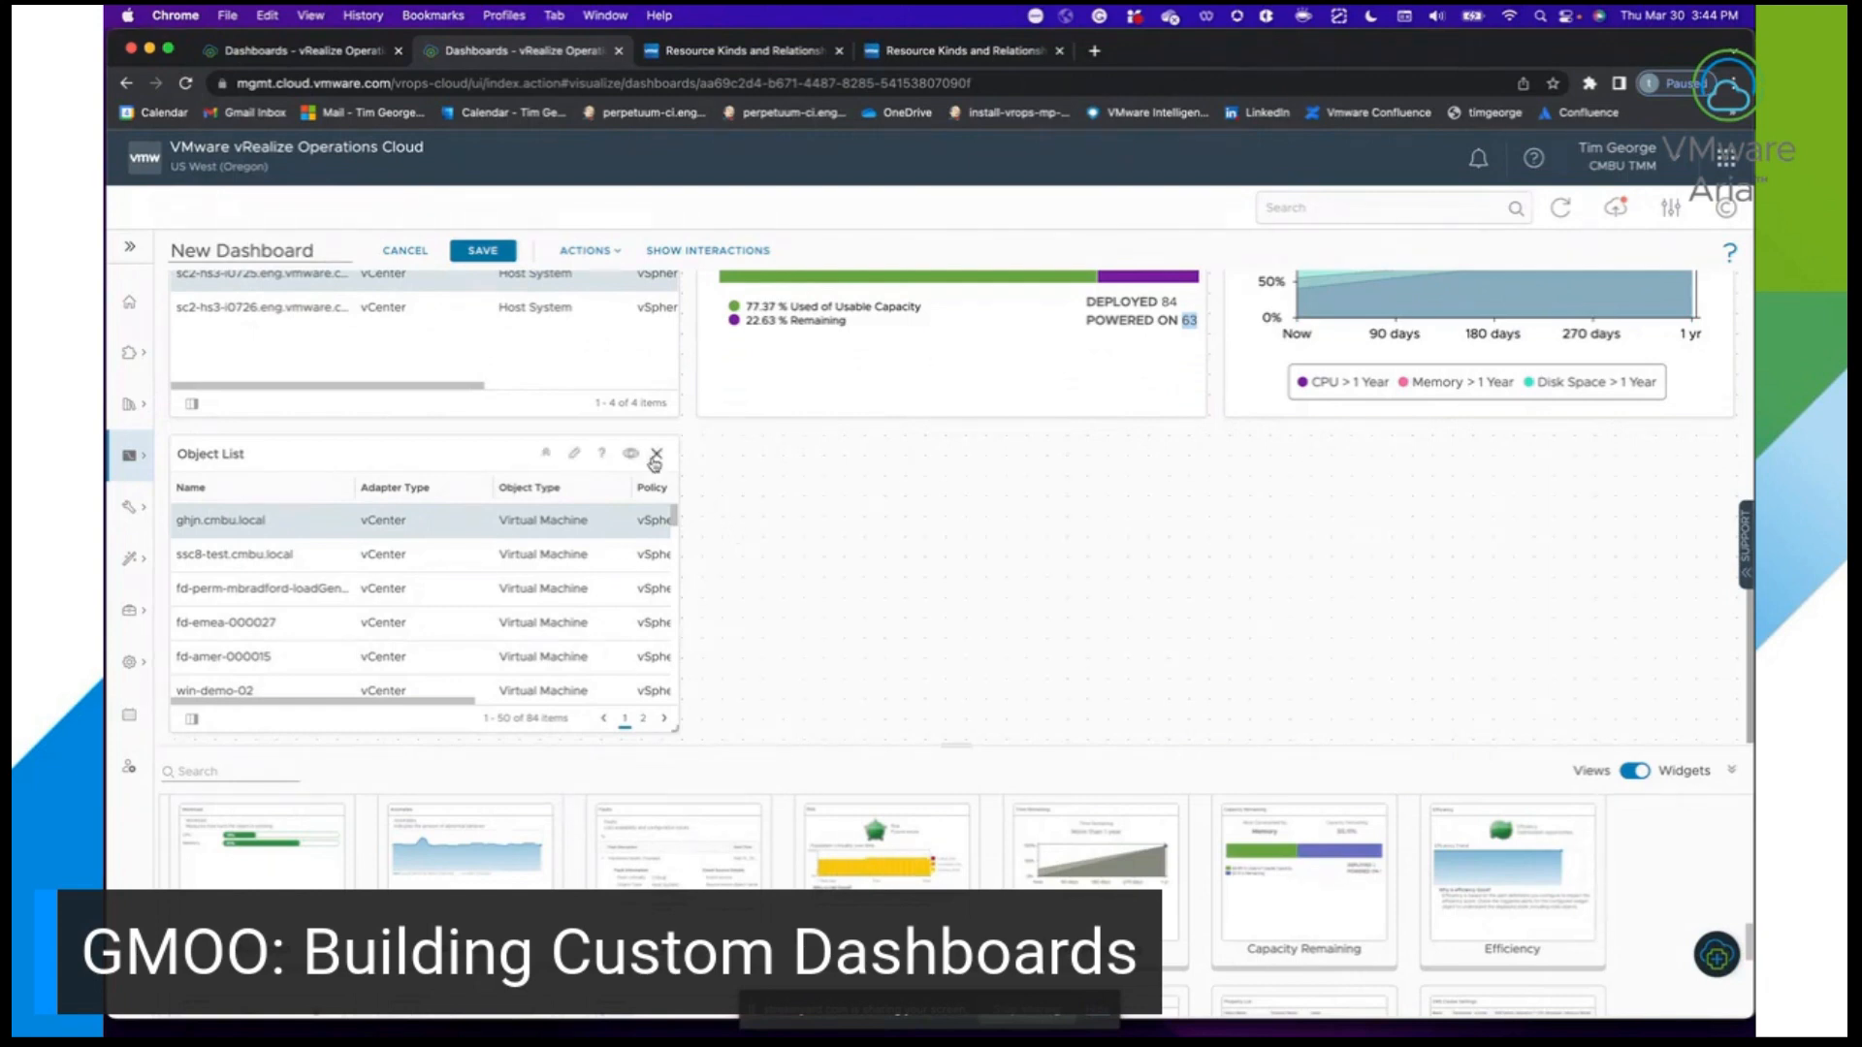
click(573, 458)
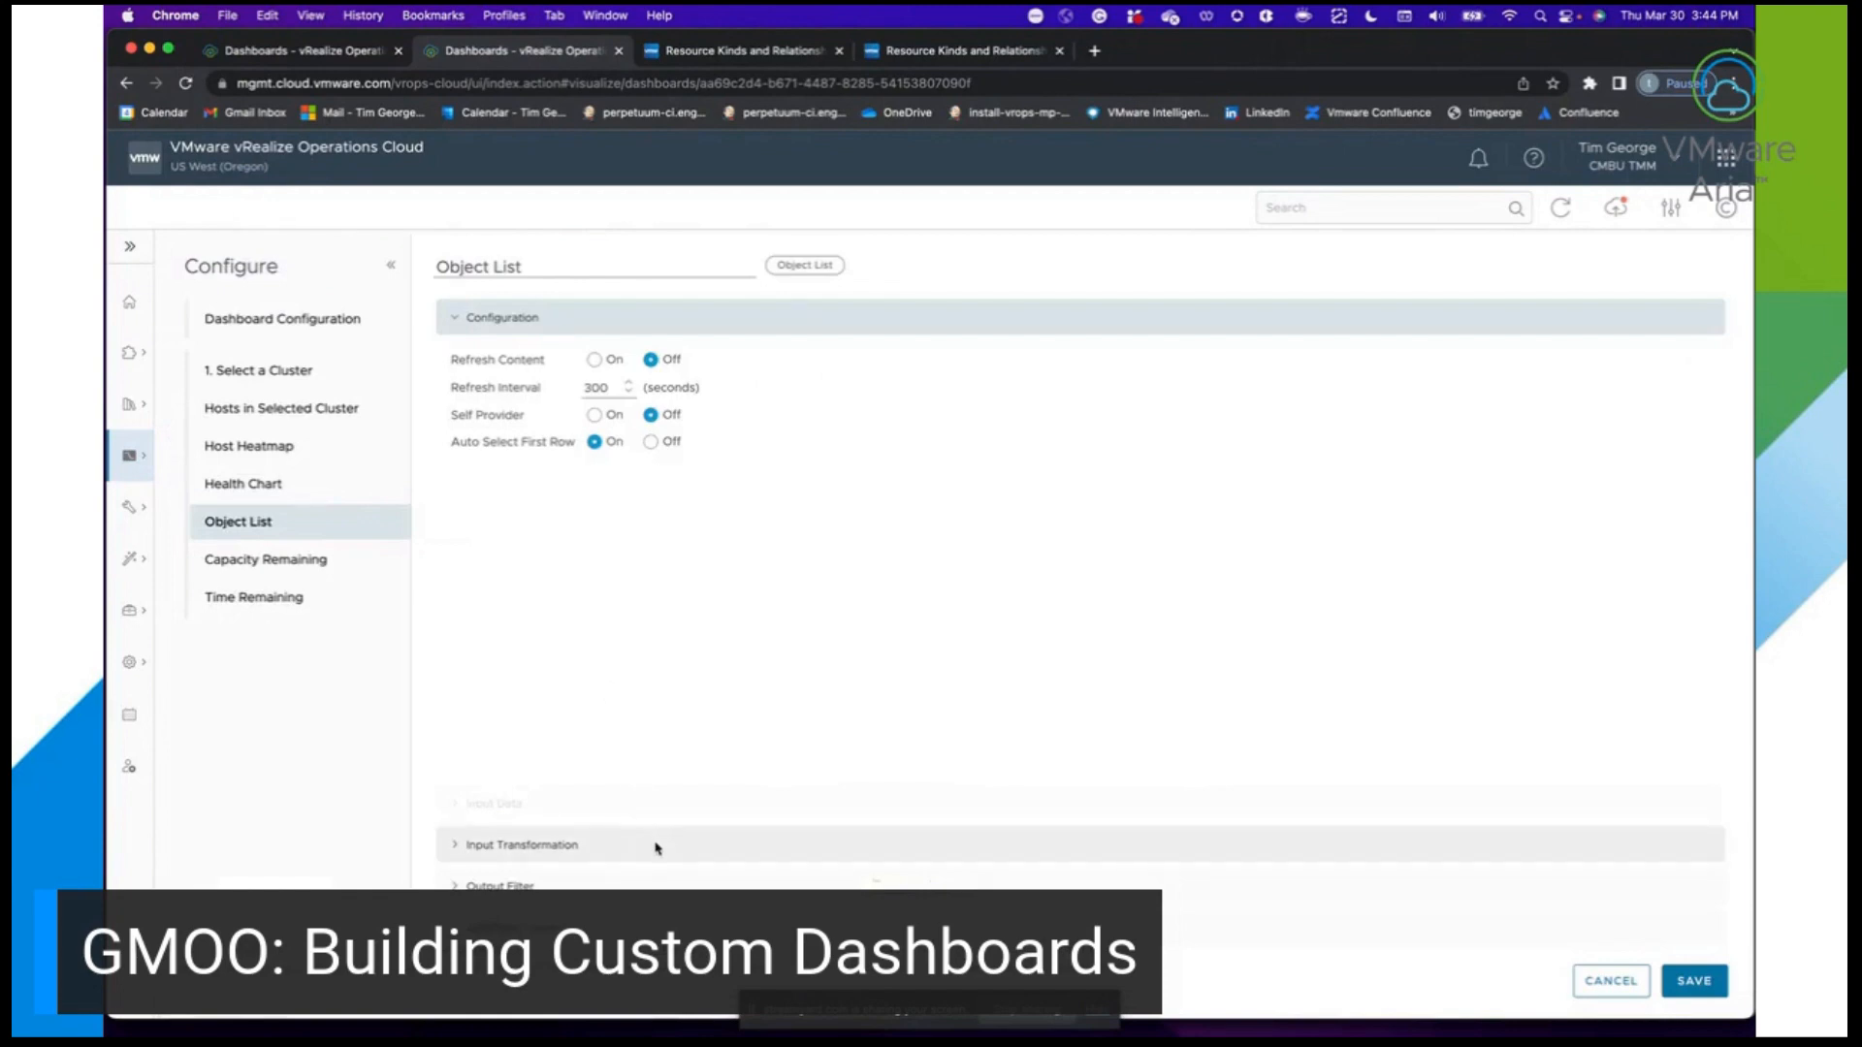
click(578, 885)
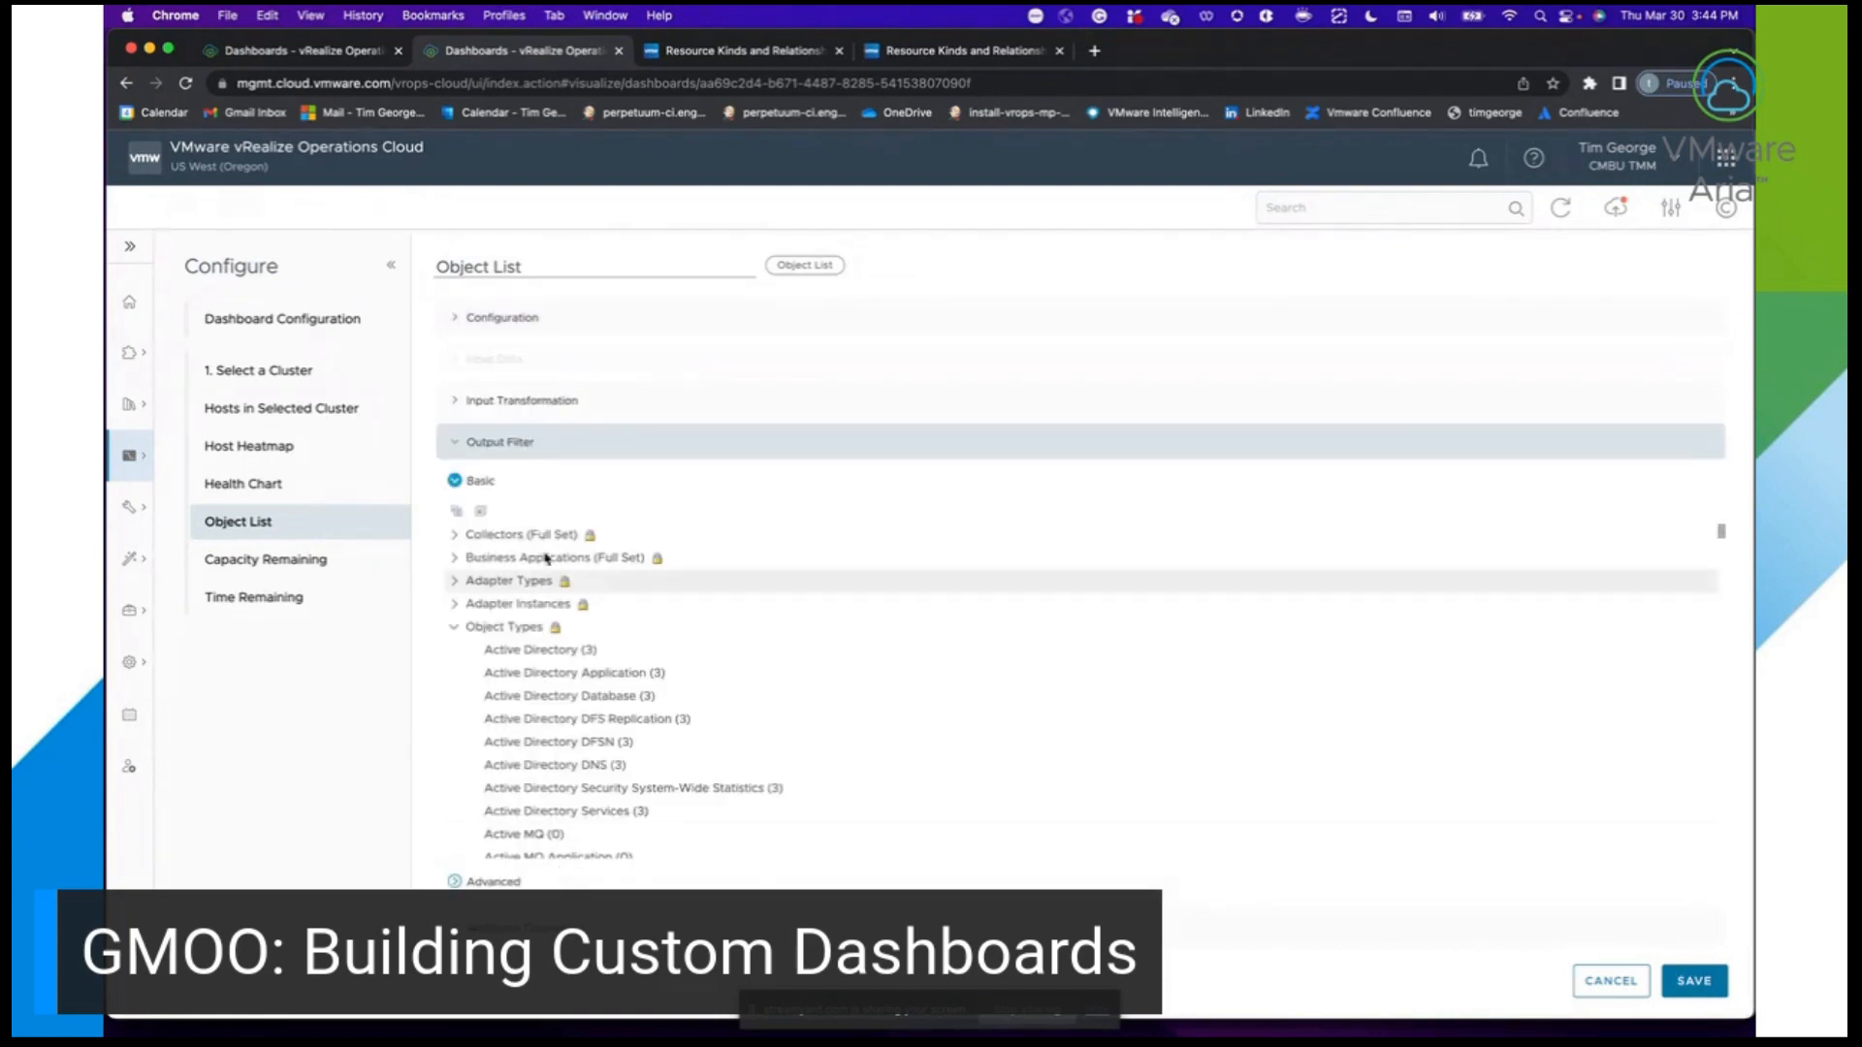
scroll(715, 711, down, 3)
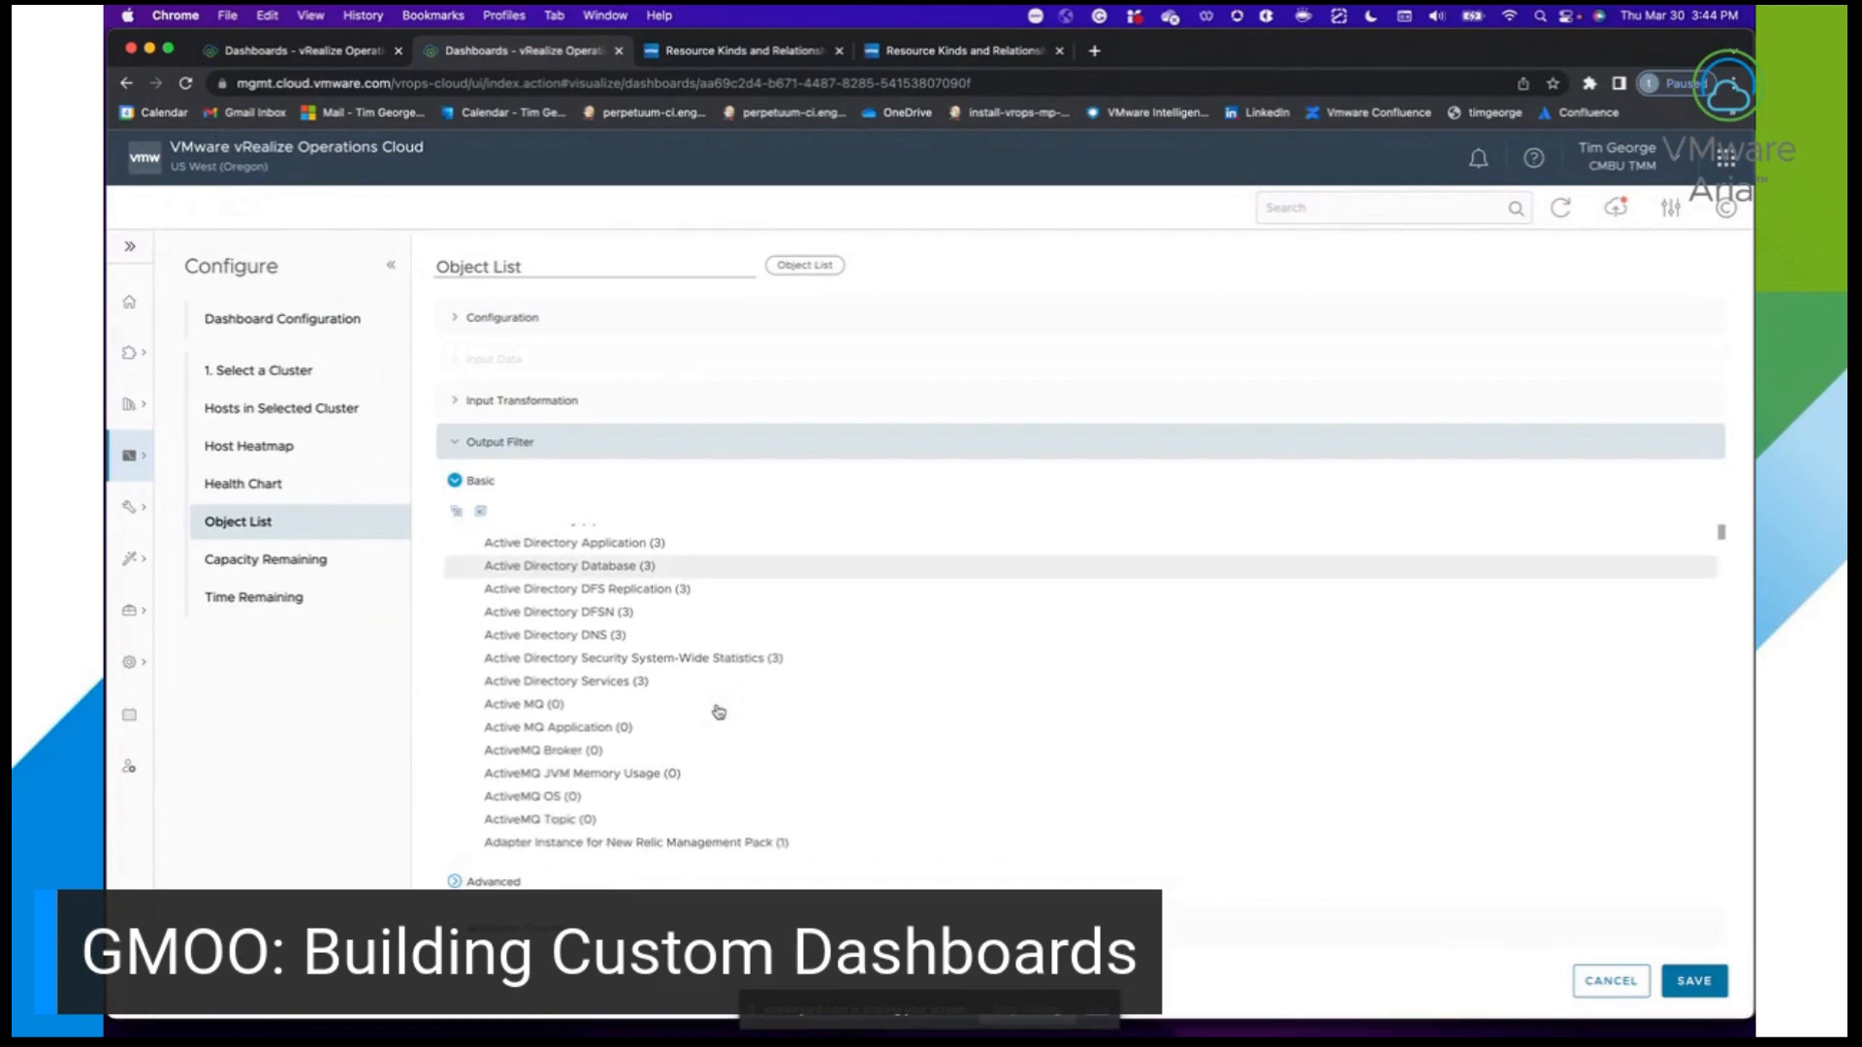
scroll(719, 713, up, 2)
scroll(719, 713, up, 2)
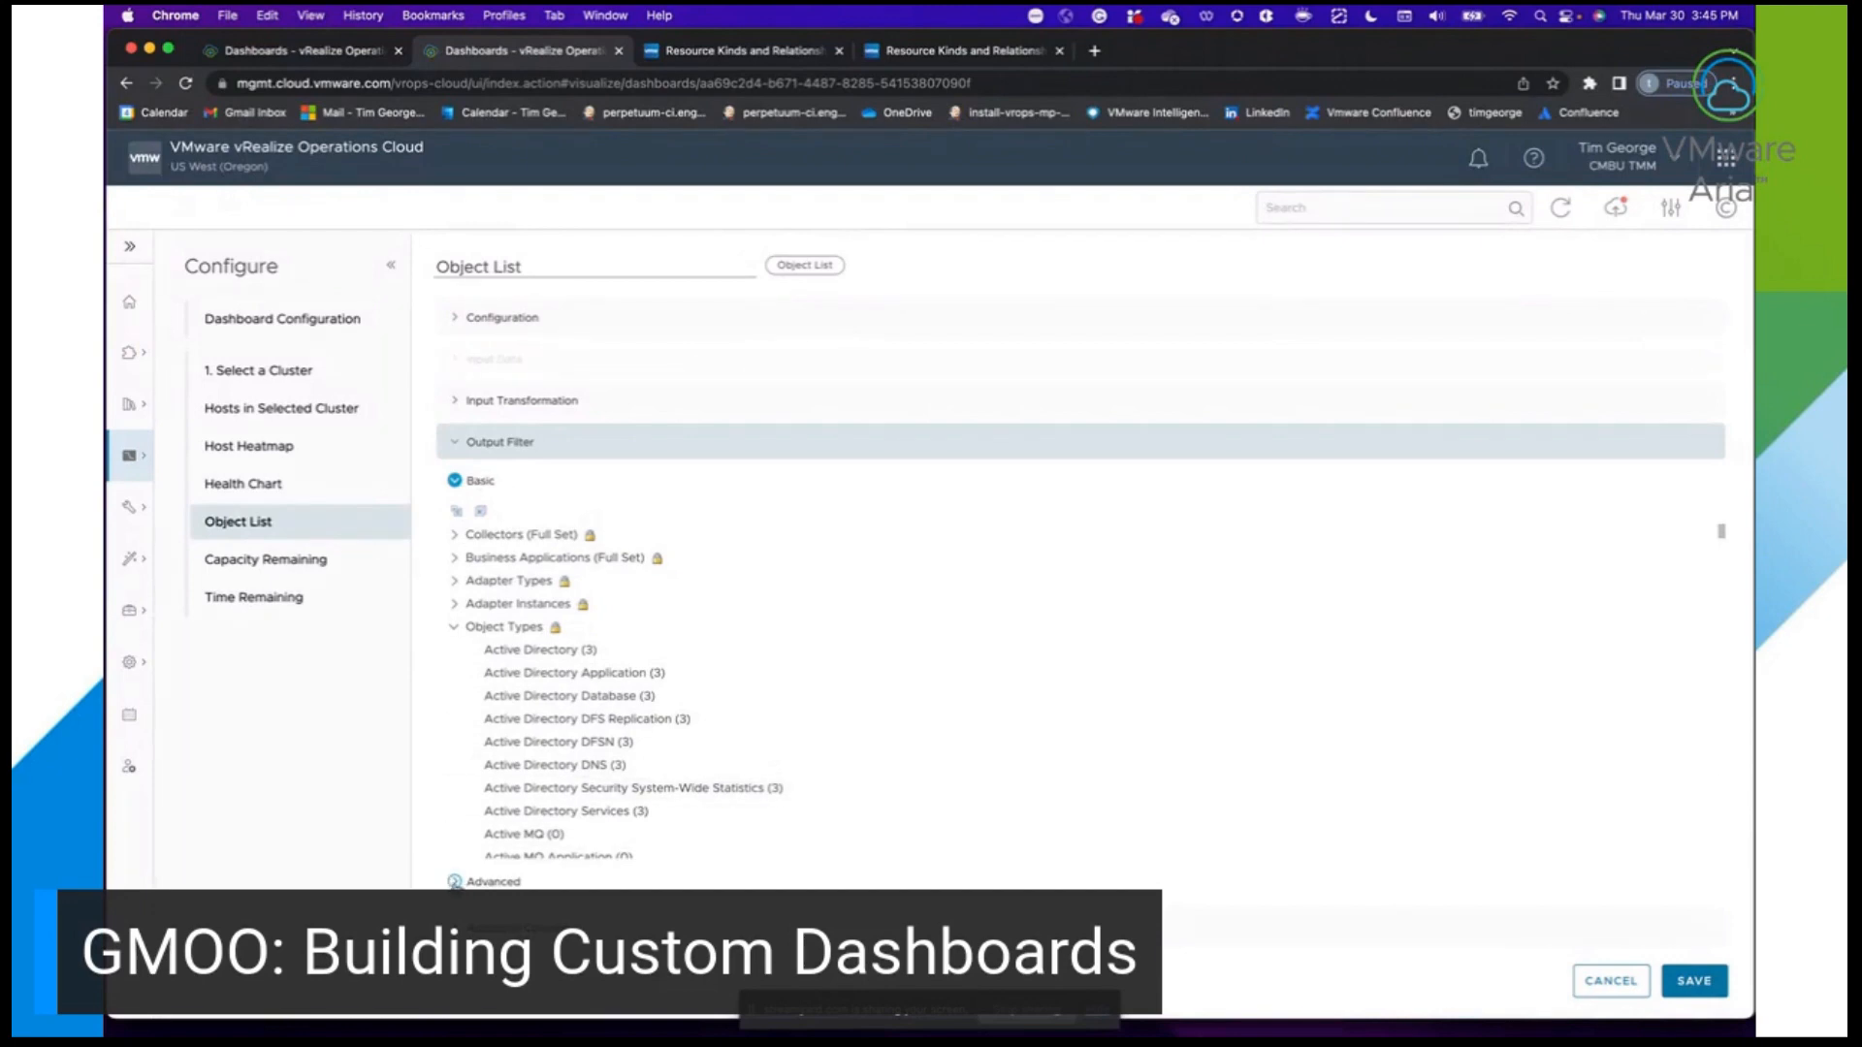
click(455, 882)
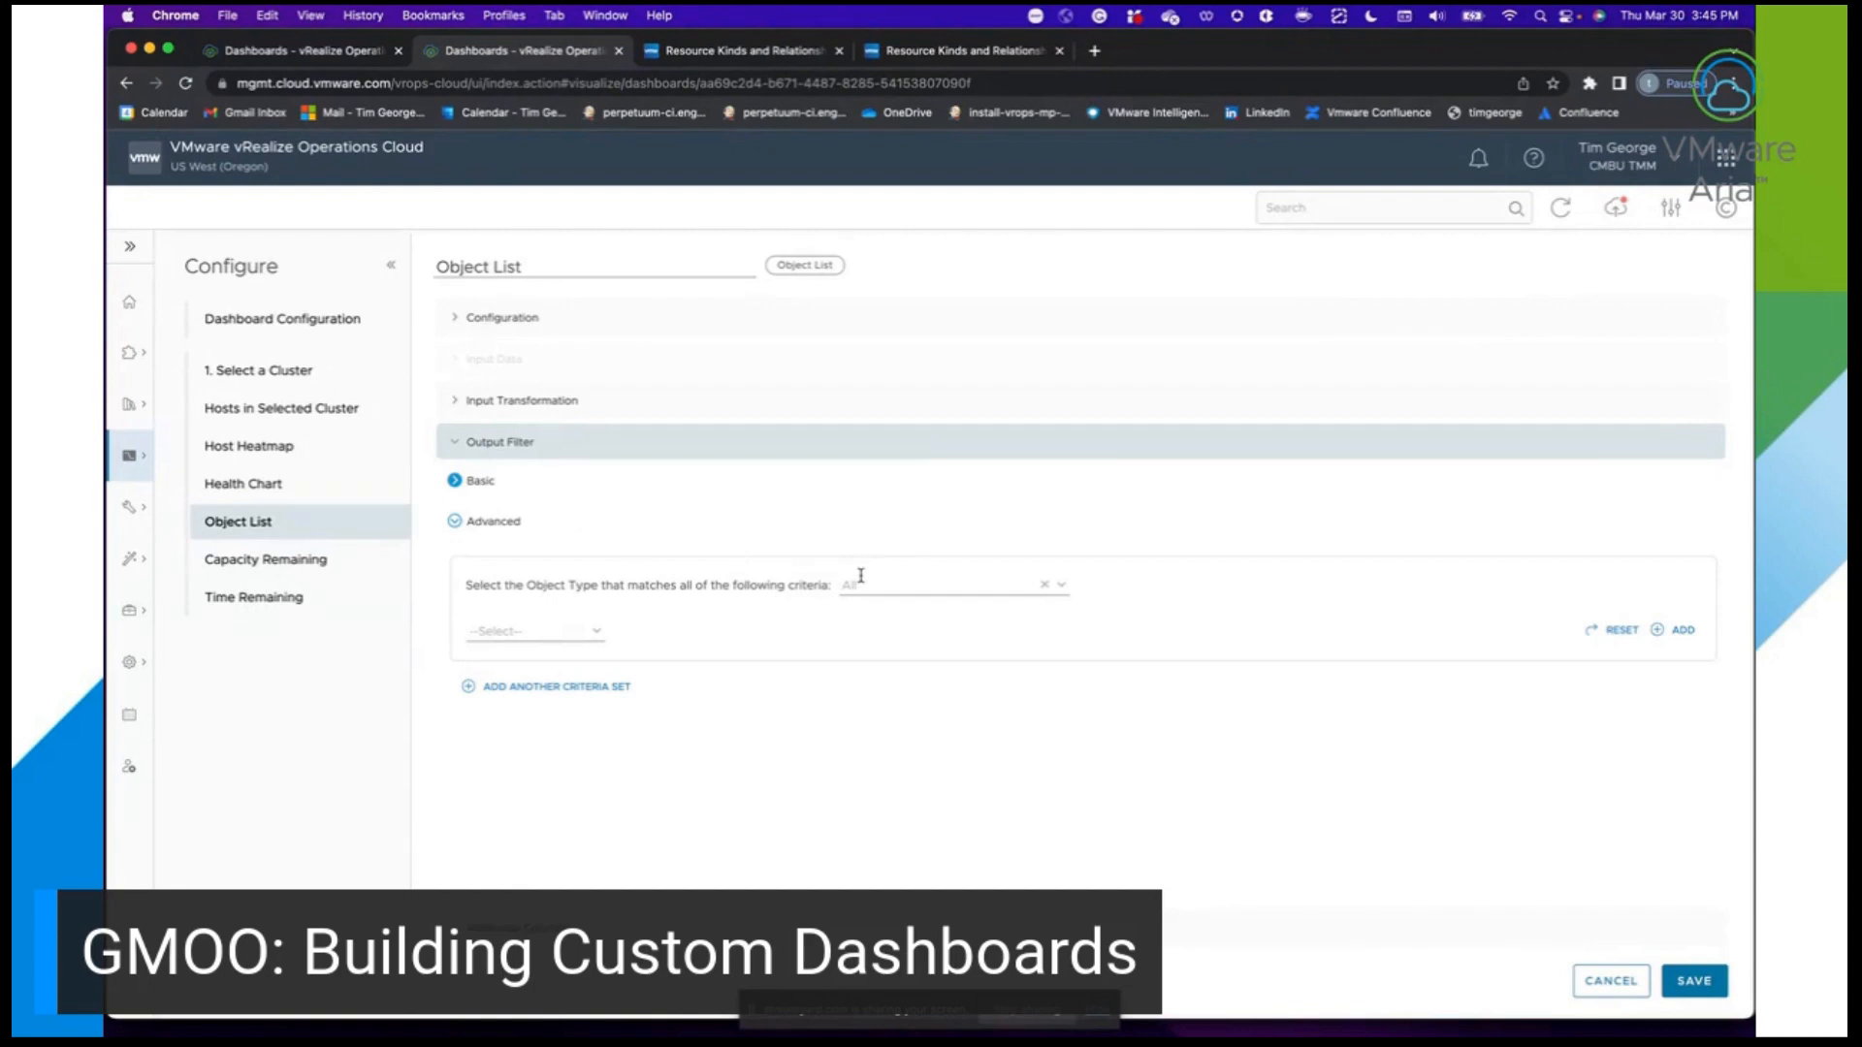
click(986, 586)
text(virtual)
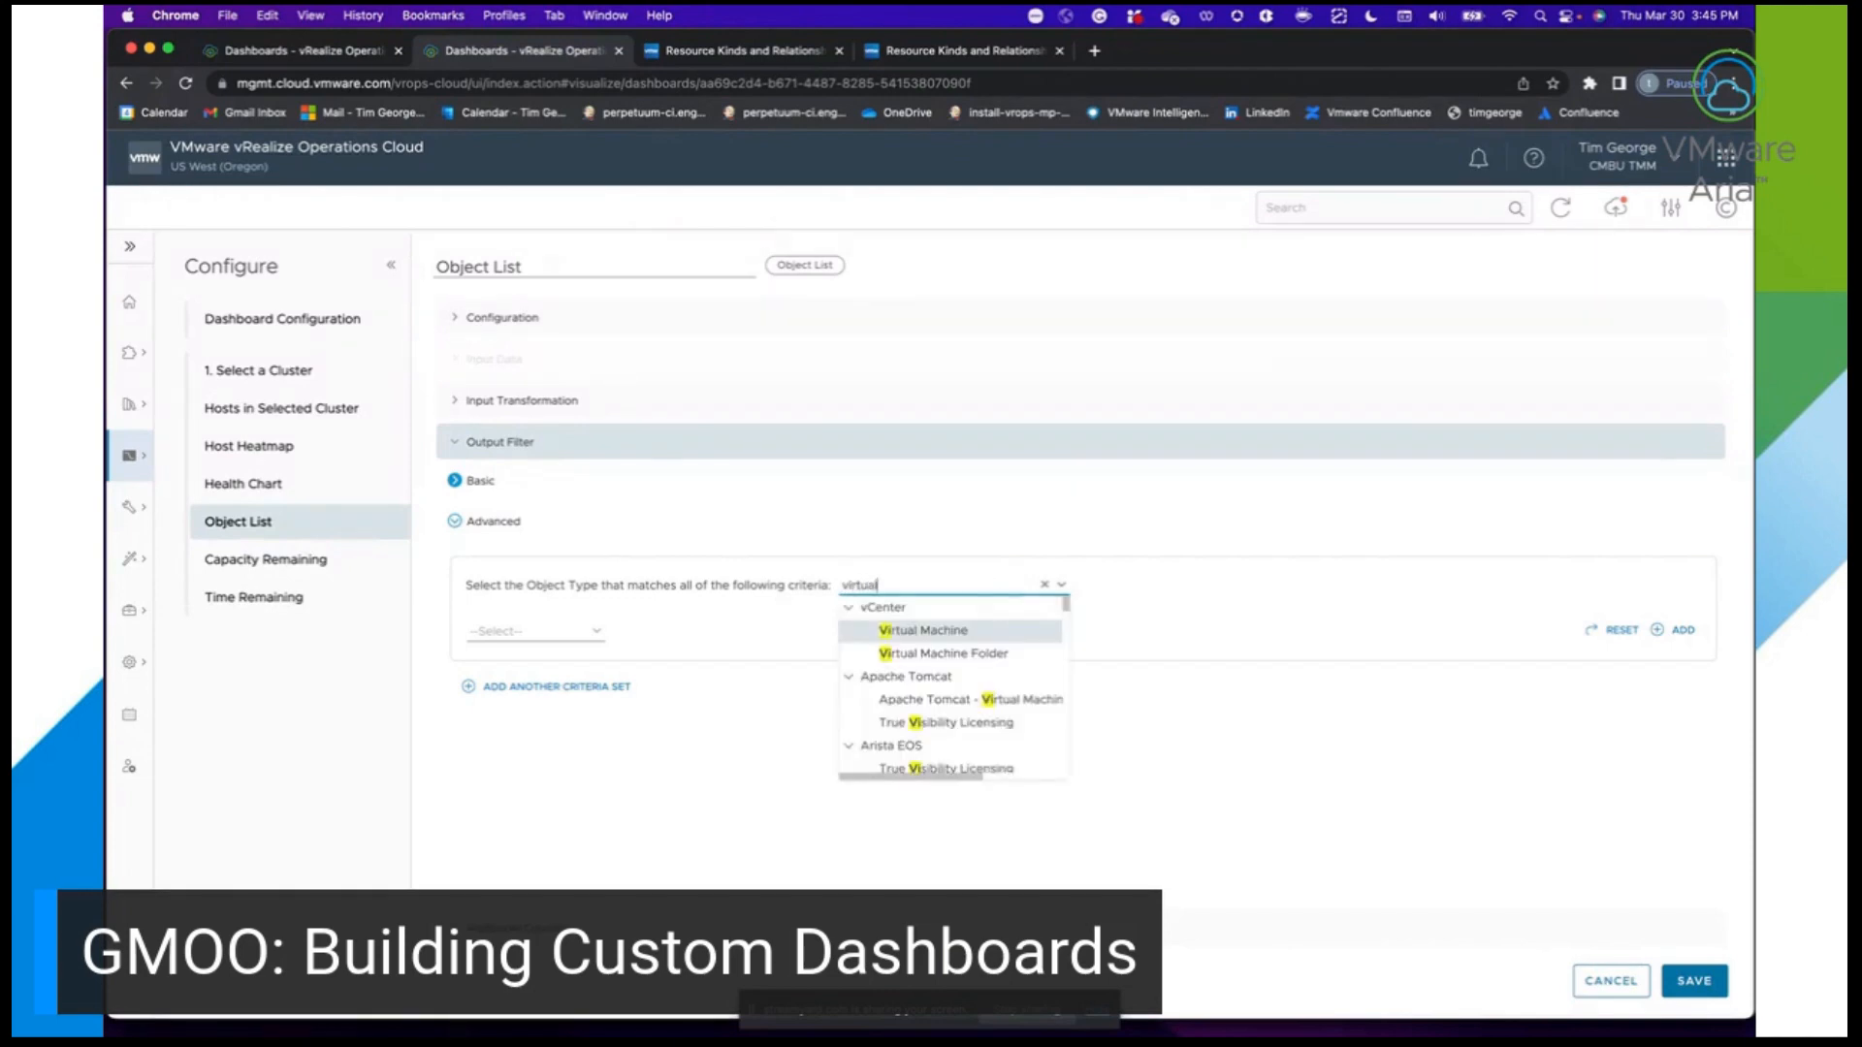
click(978, 634)
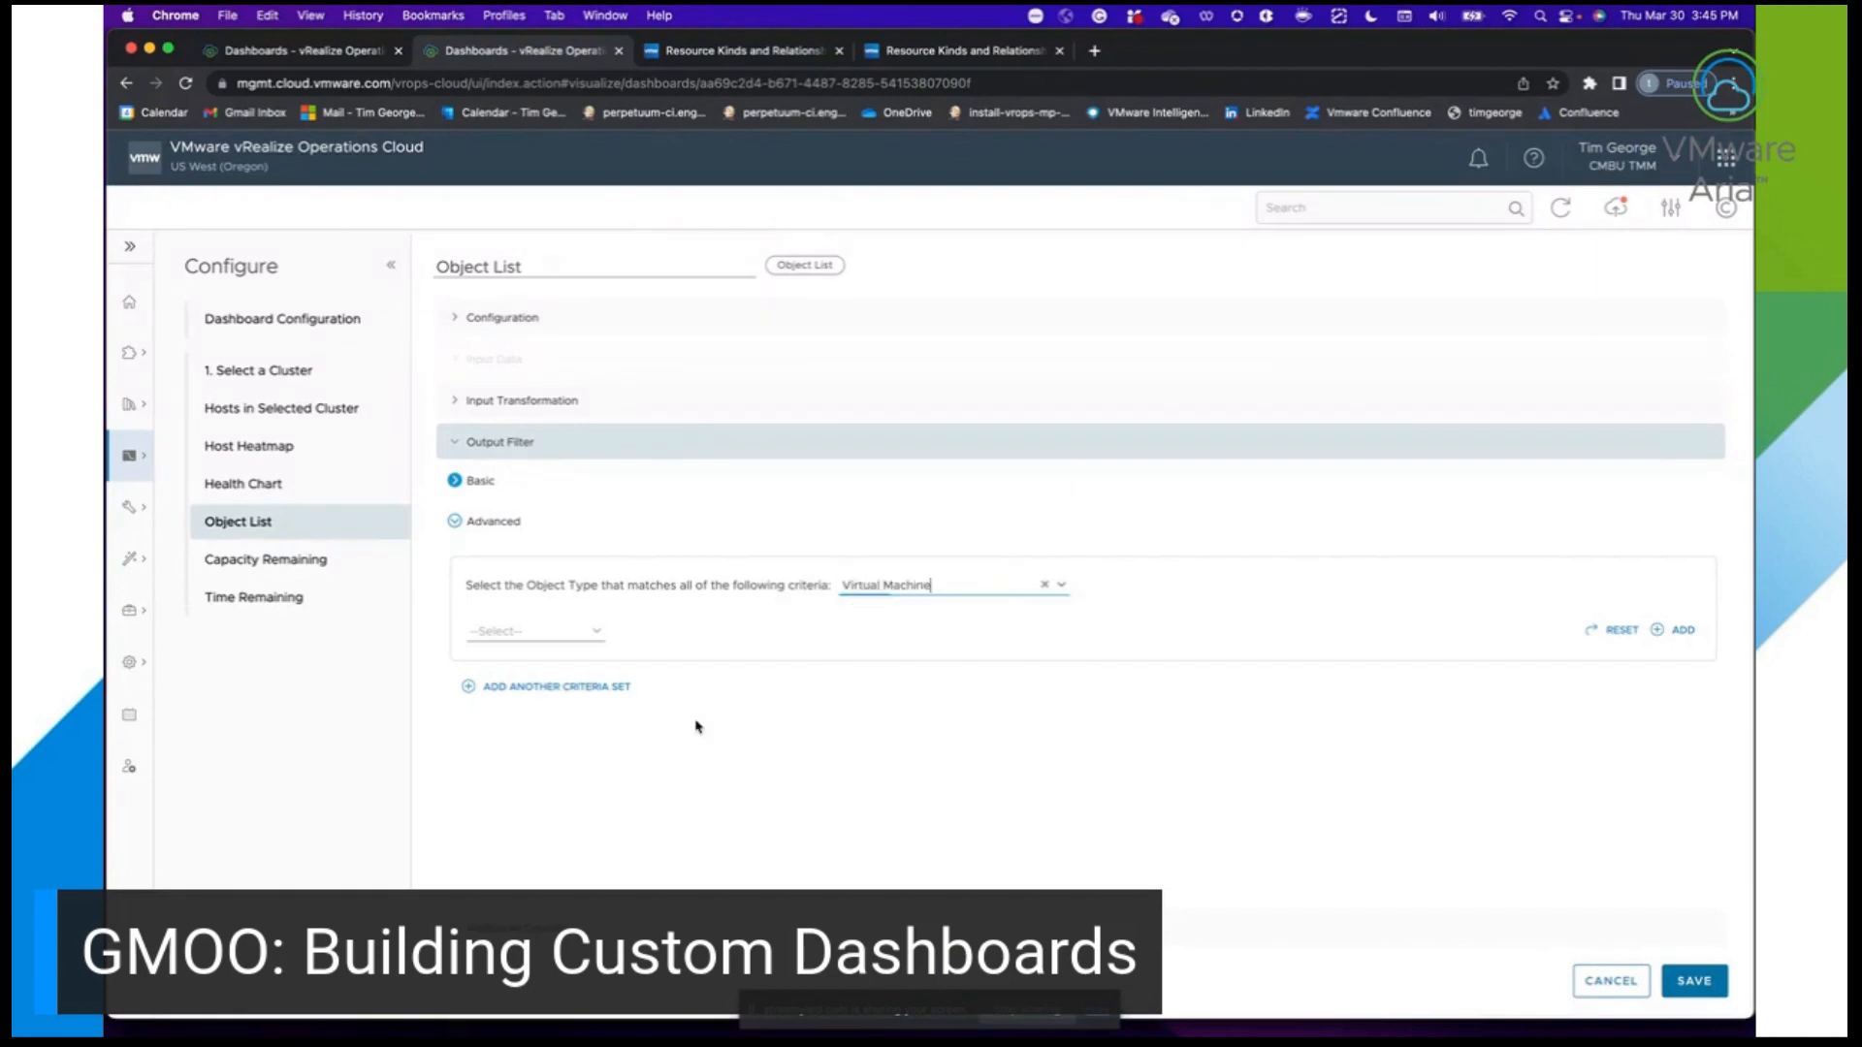
Add a Properties criterion to the output filter using the Summary|Runtime|Power State property.
click(595, 635)
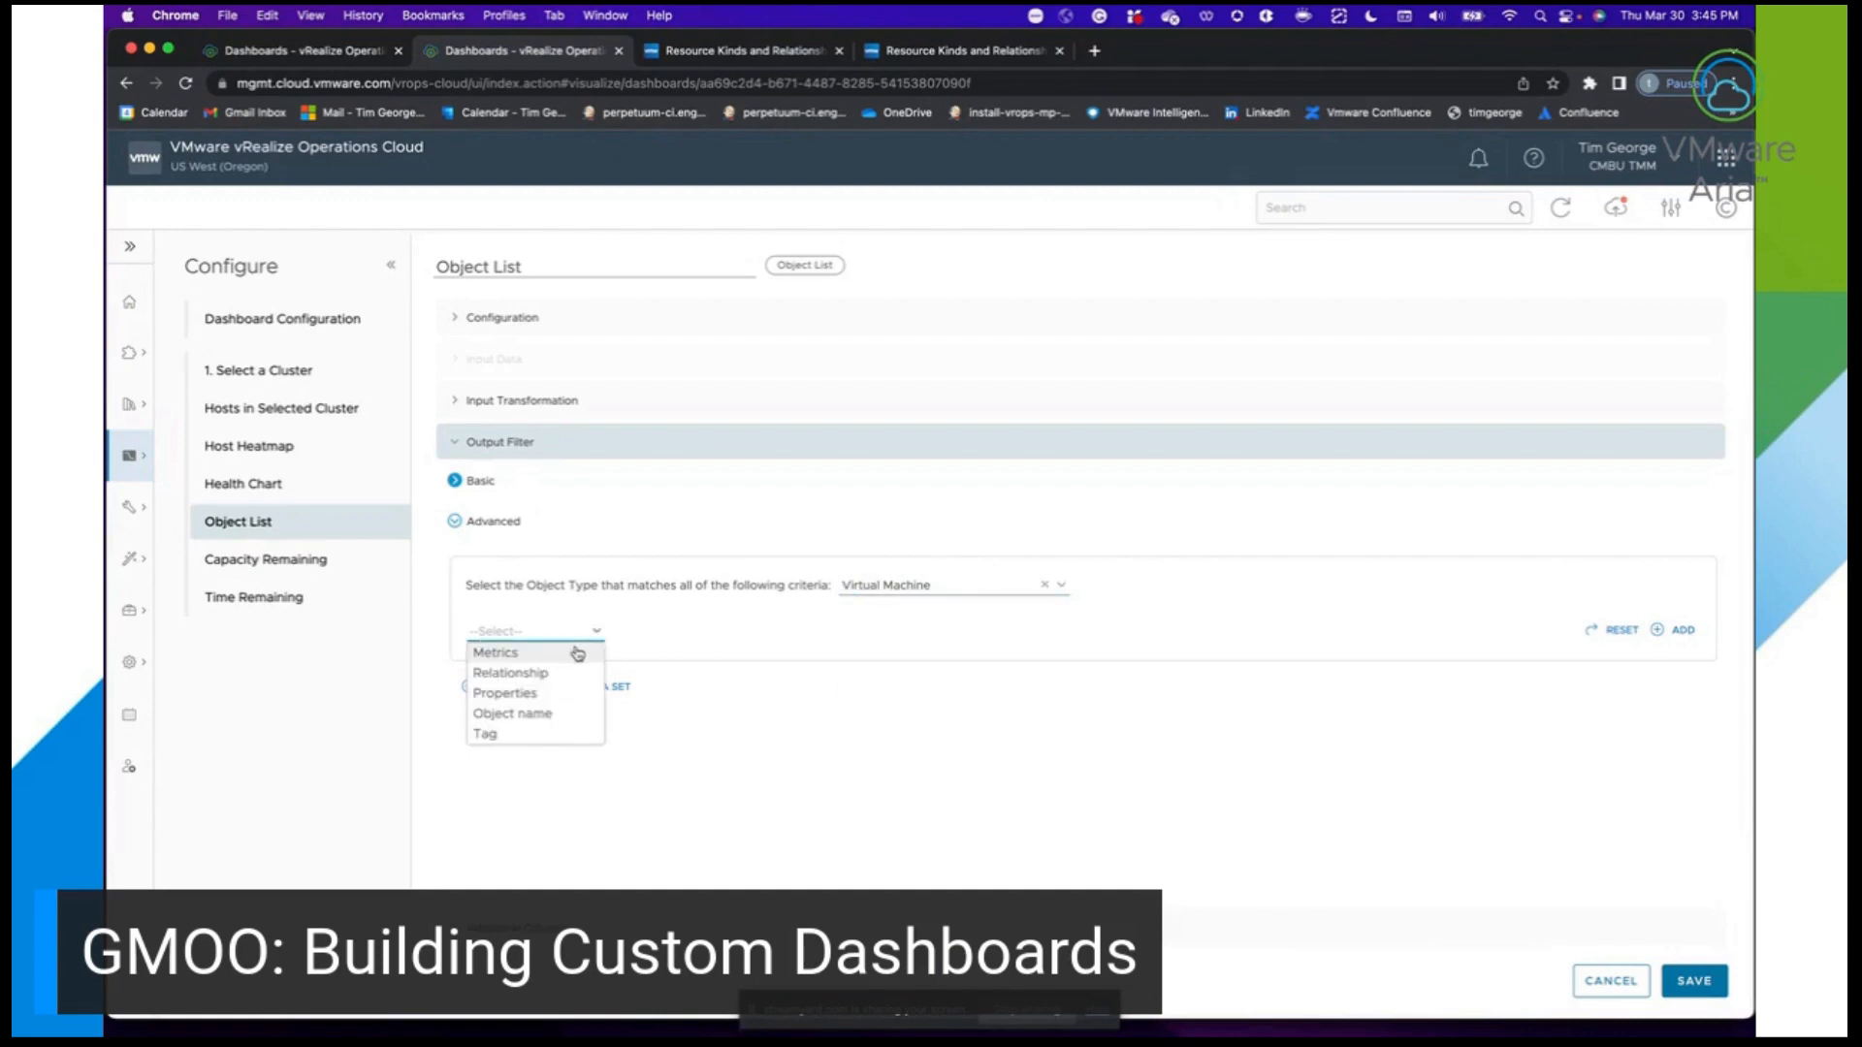
click(537, 692)
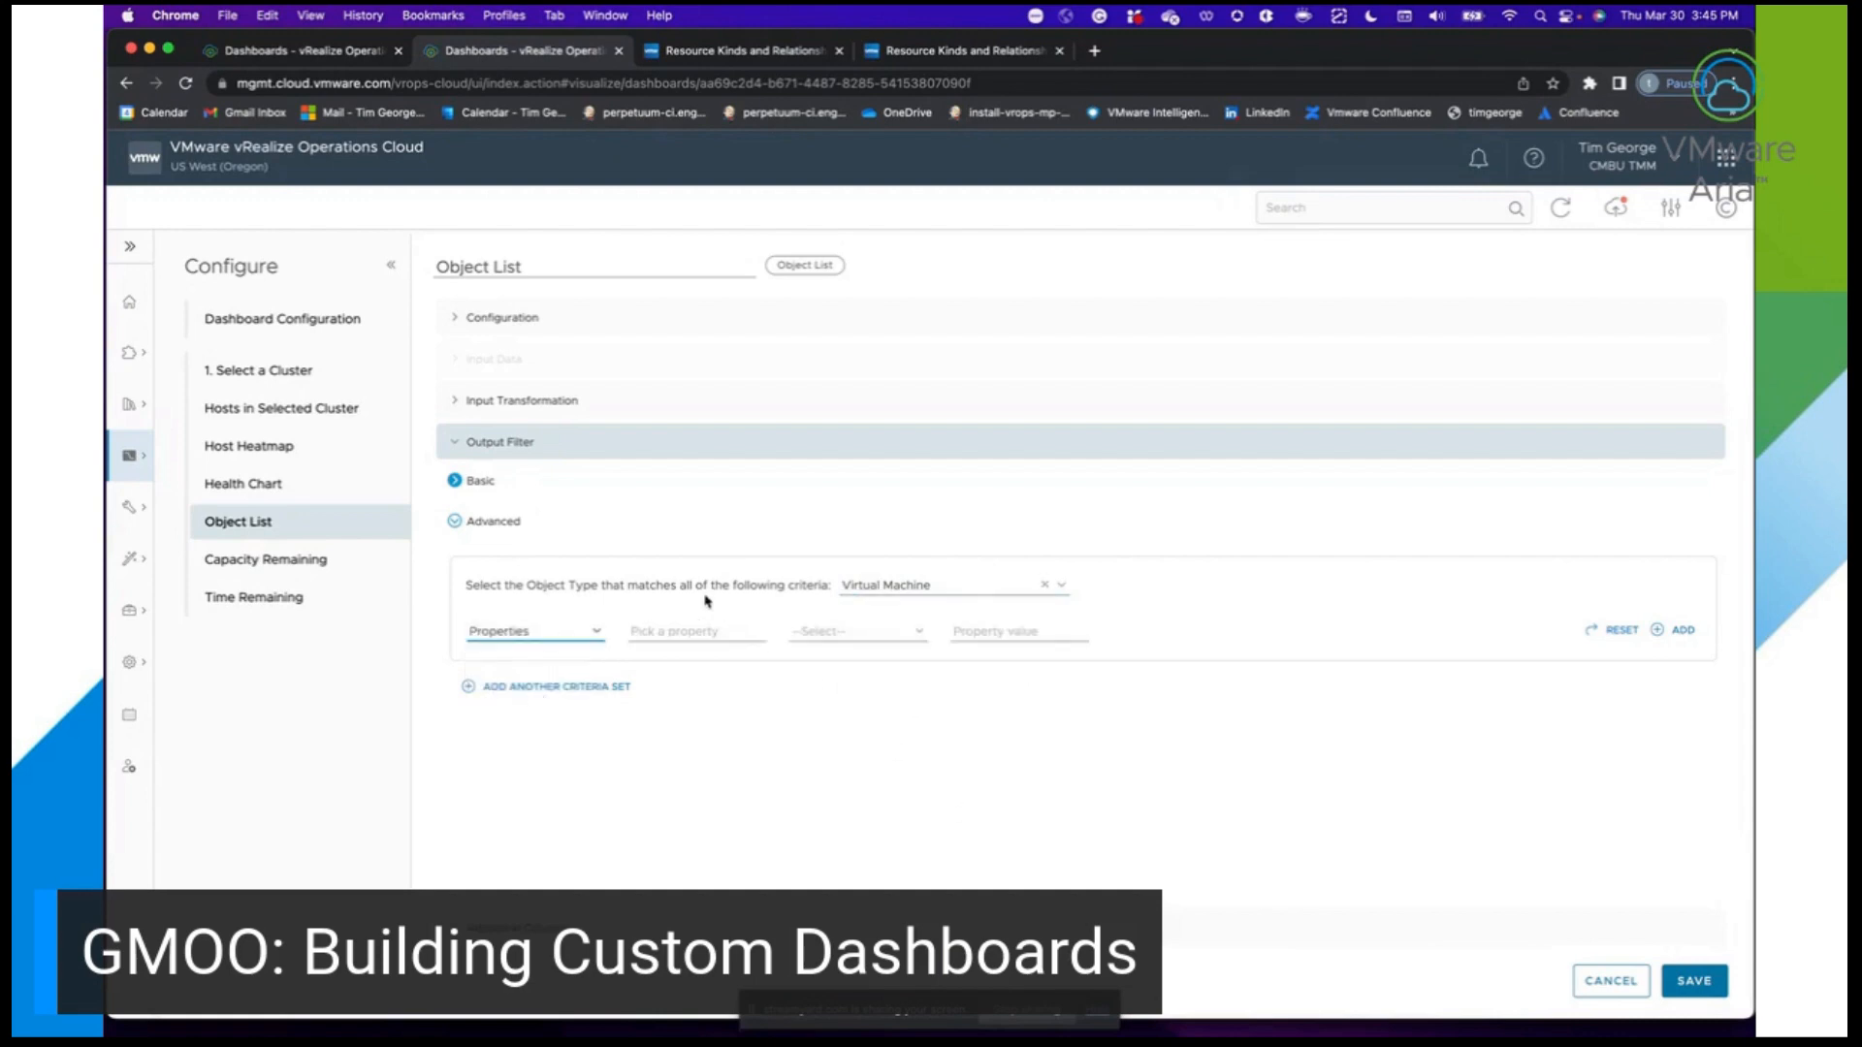
click(705, 634)
click(674, 631)
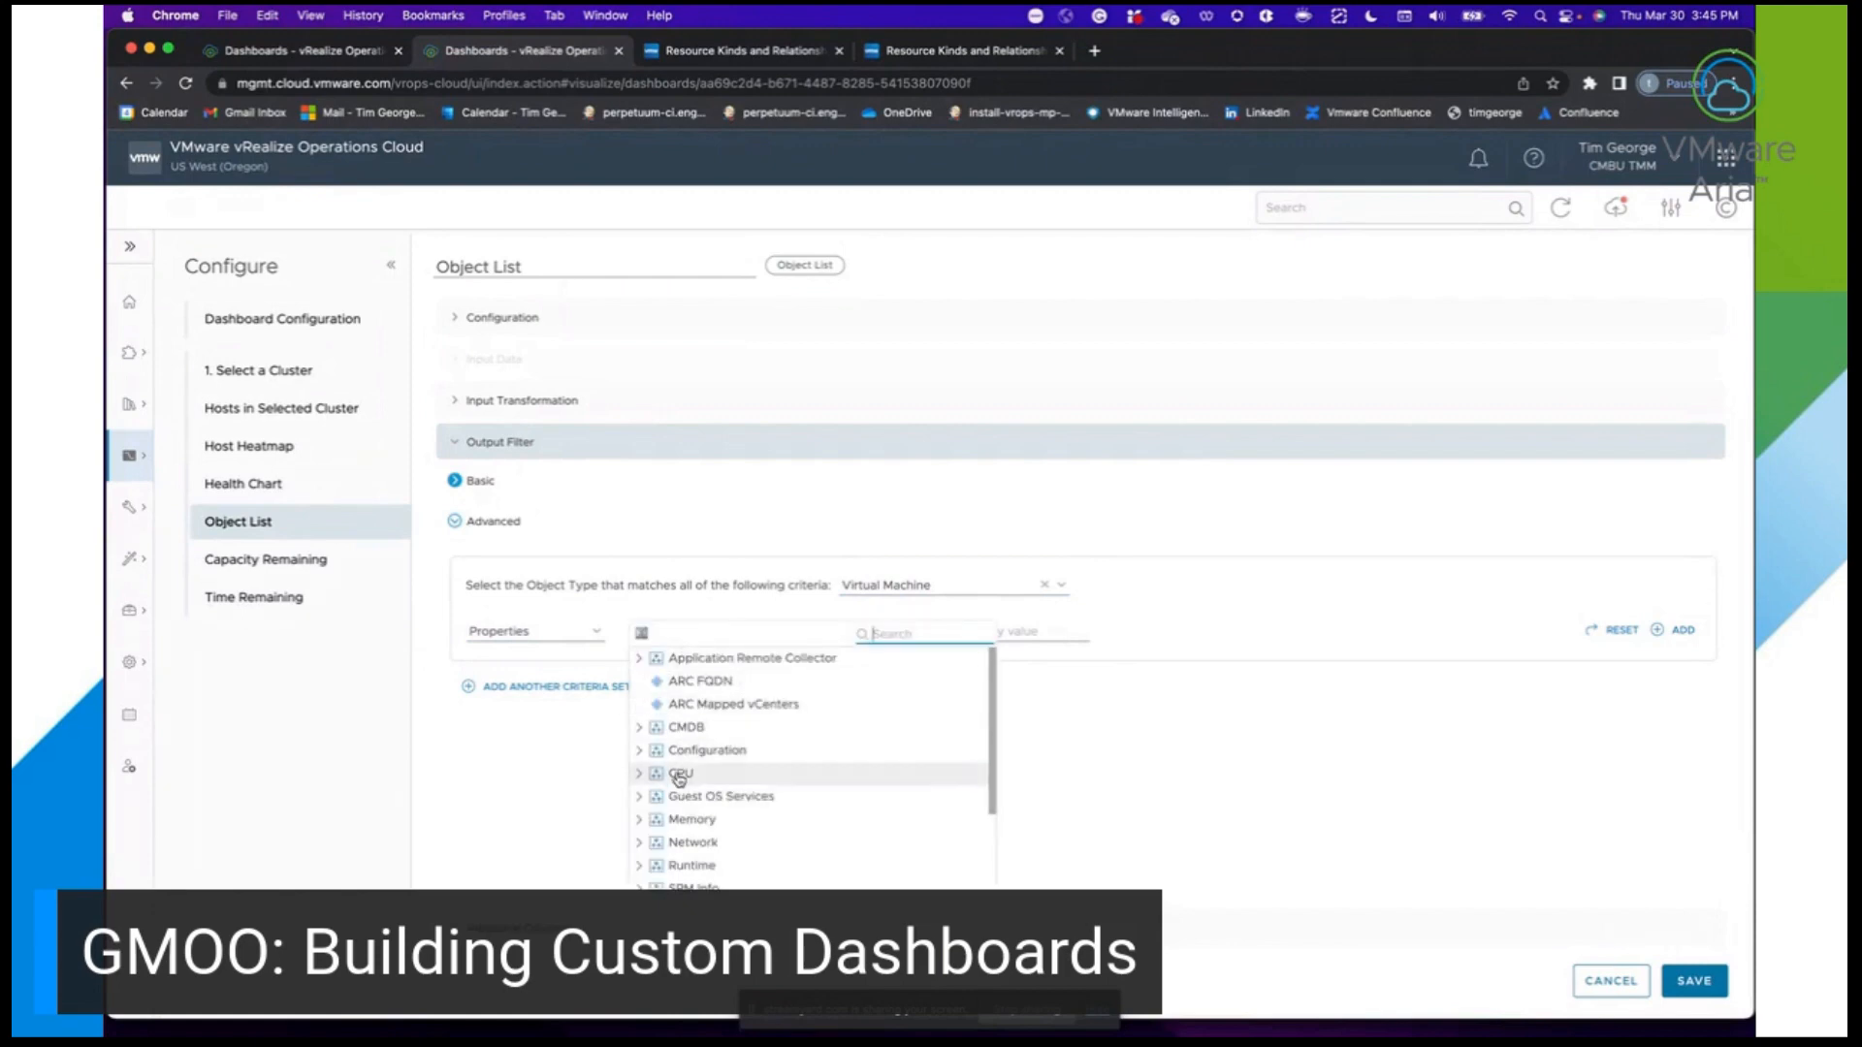
scroll(679, 775, down, 3)
click(640, 790)
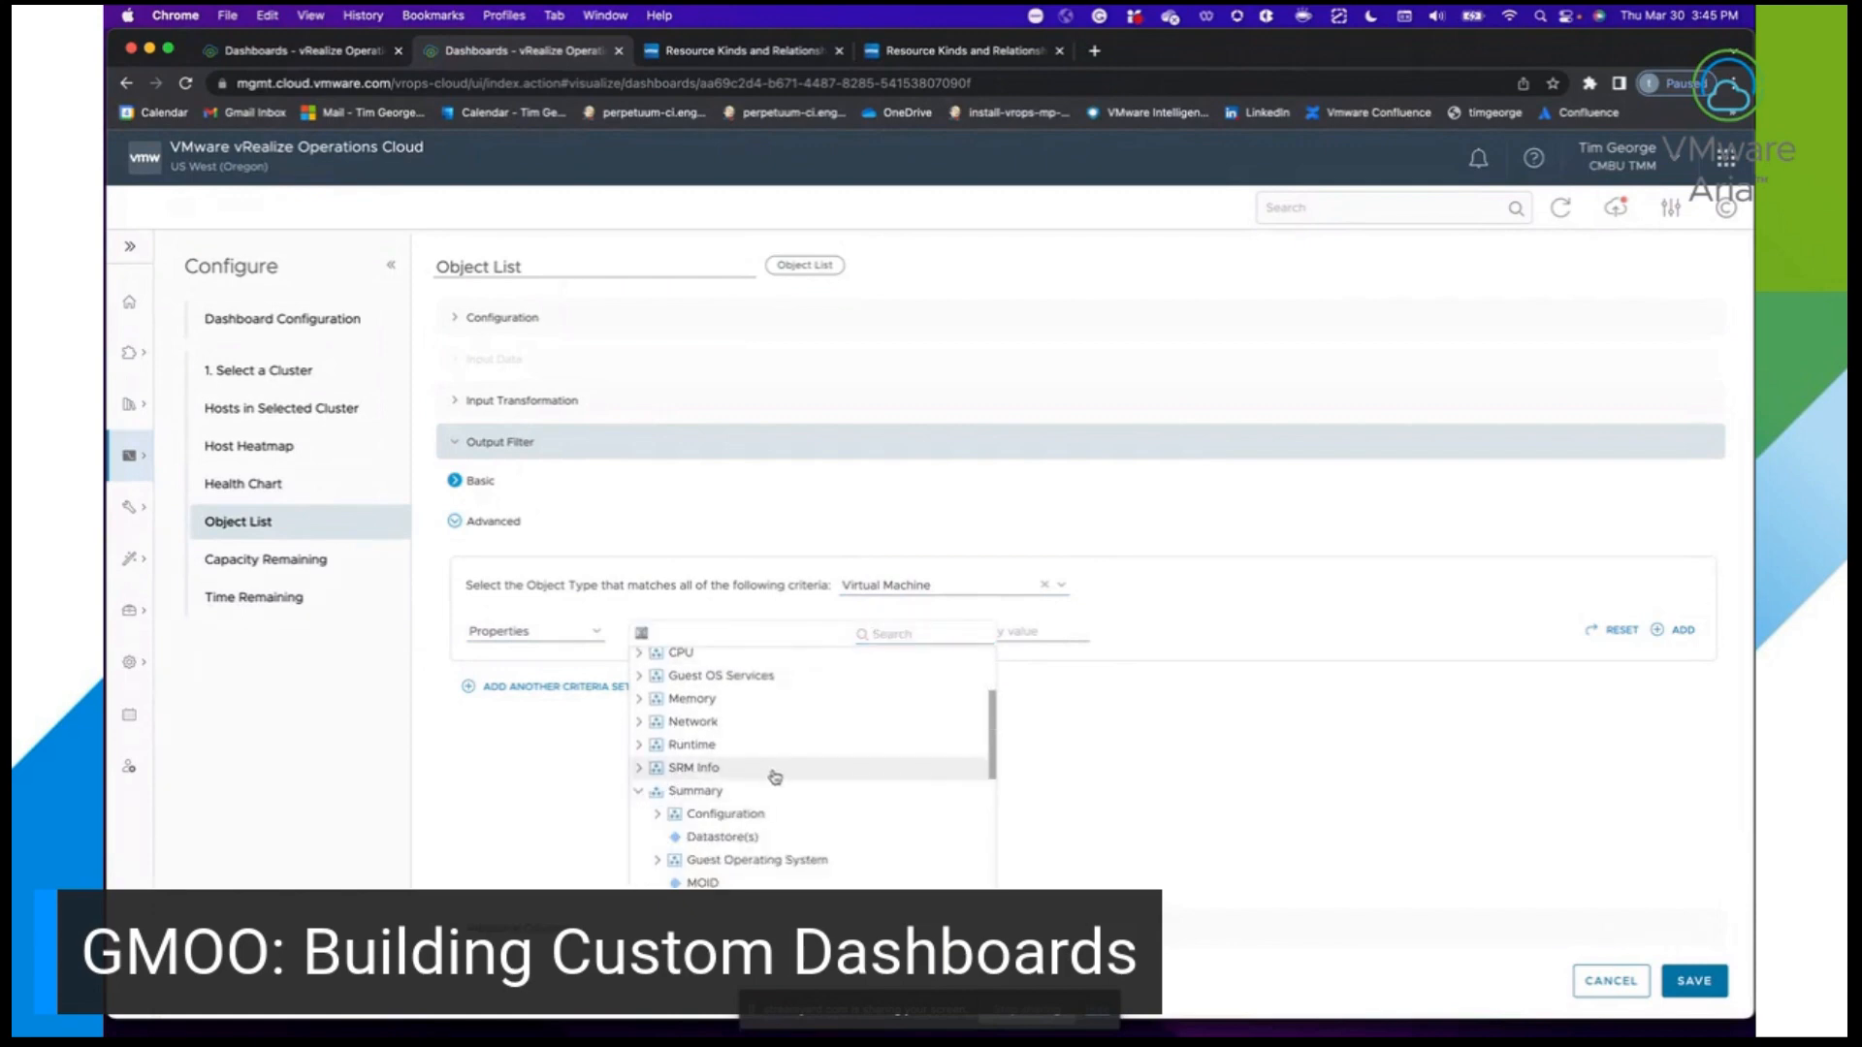
scroll(743, 804, down, 2)
scroll(744, 807, down, 1)
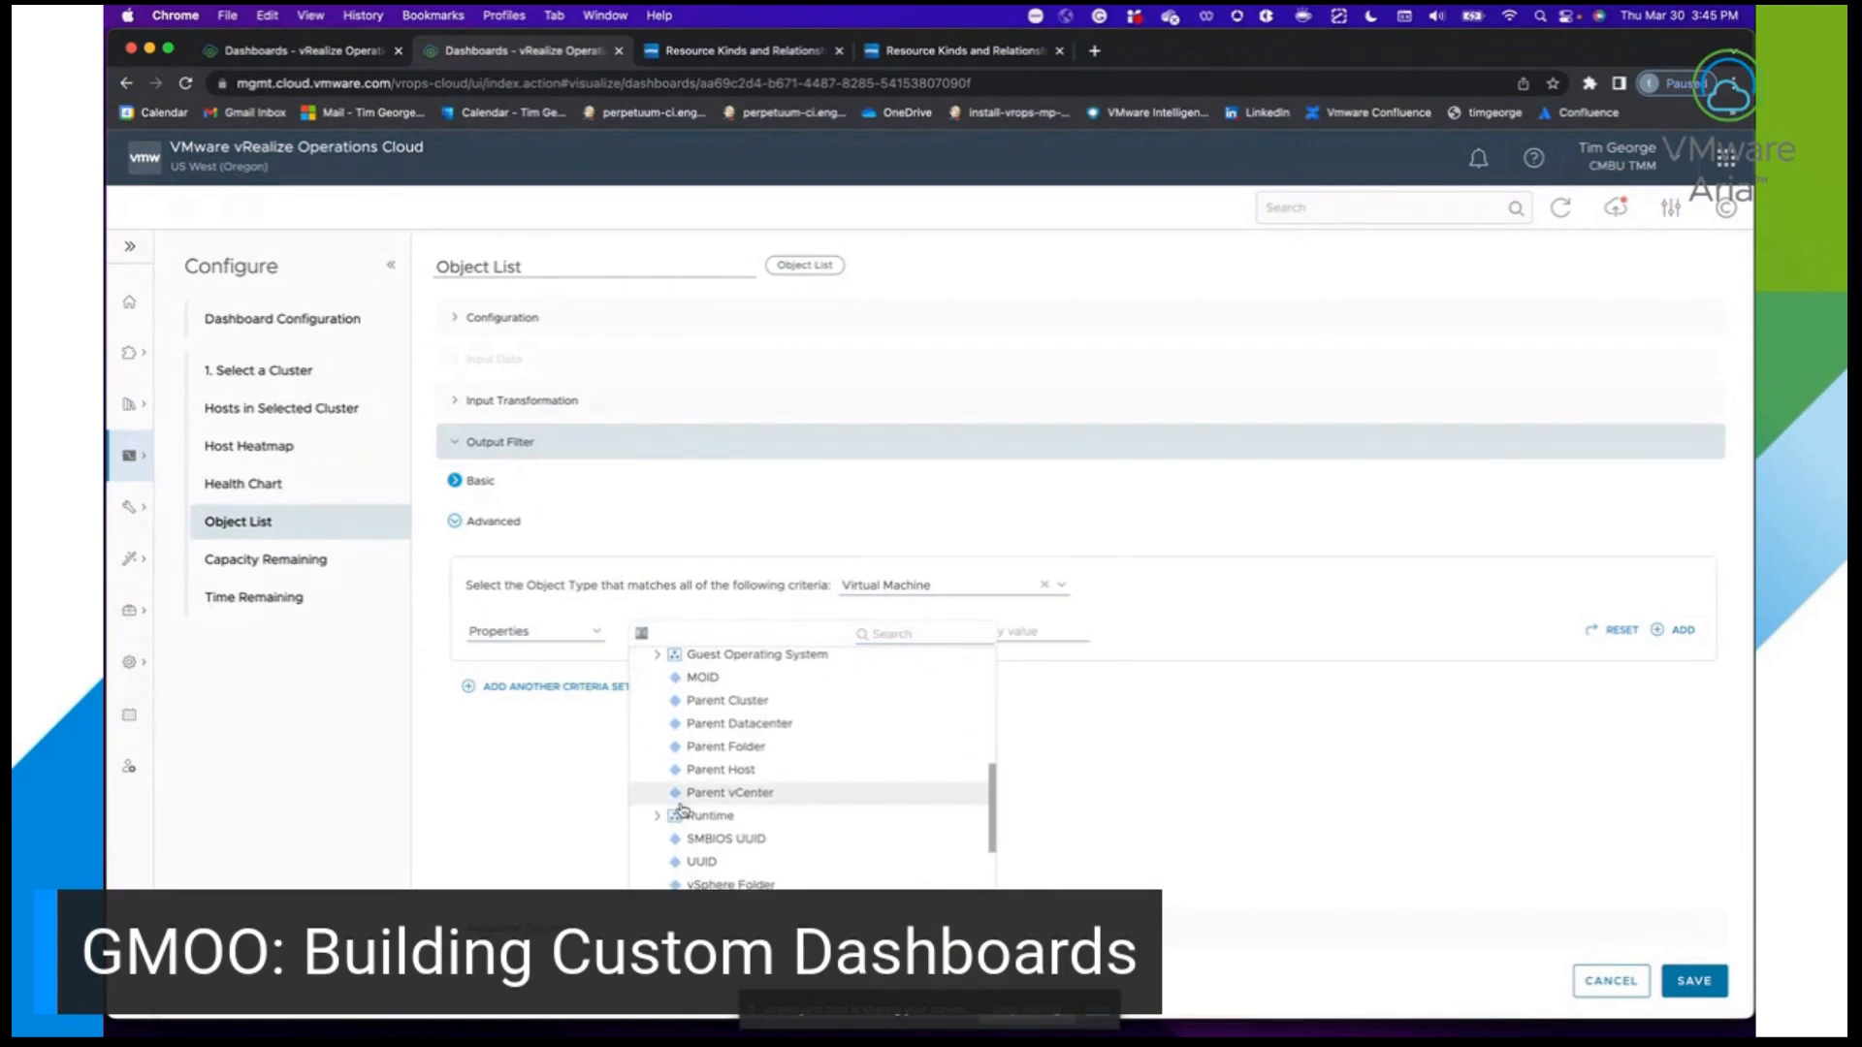
click(742, 815)
scroll(742, 815, down, 1)
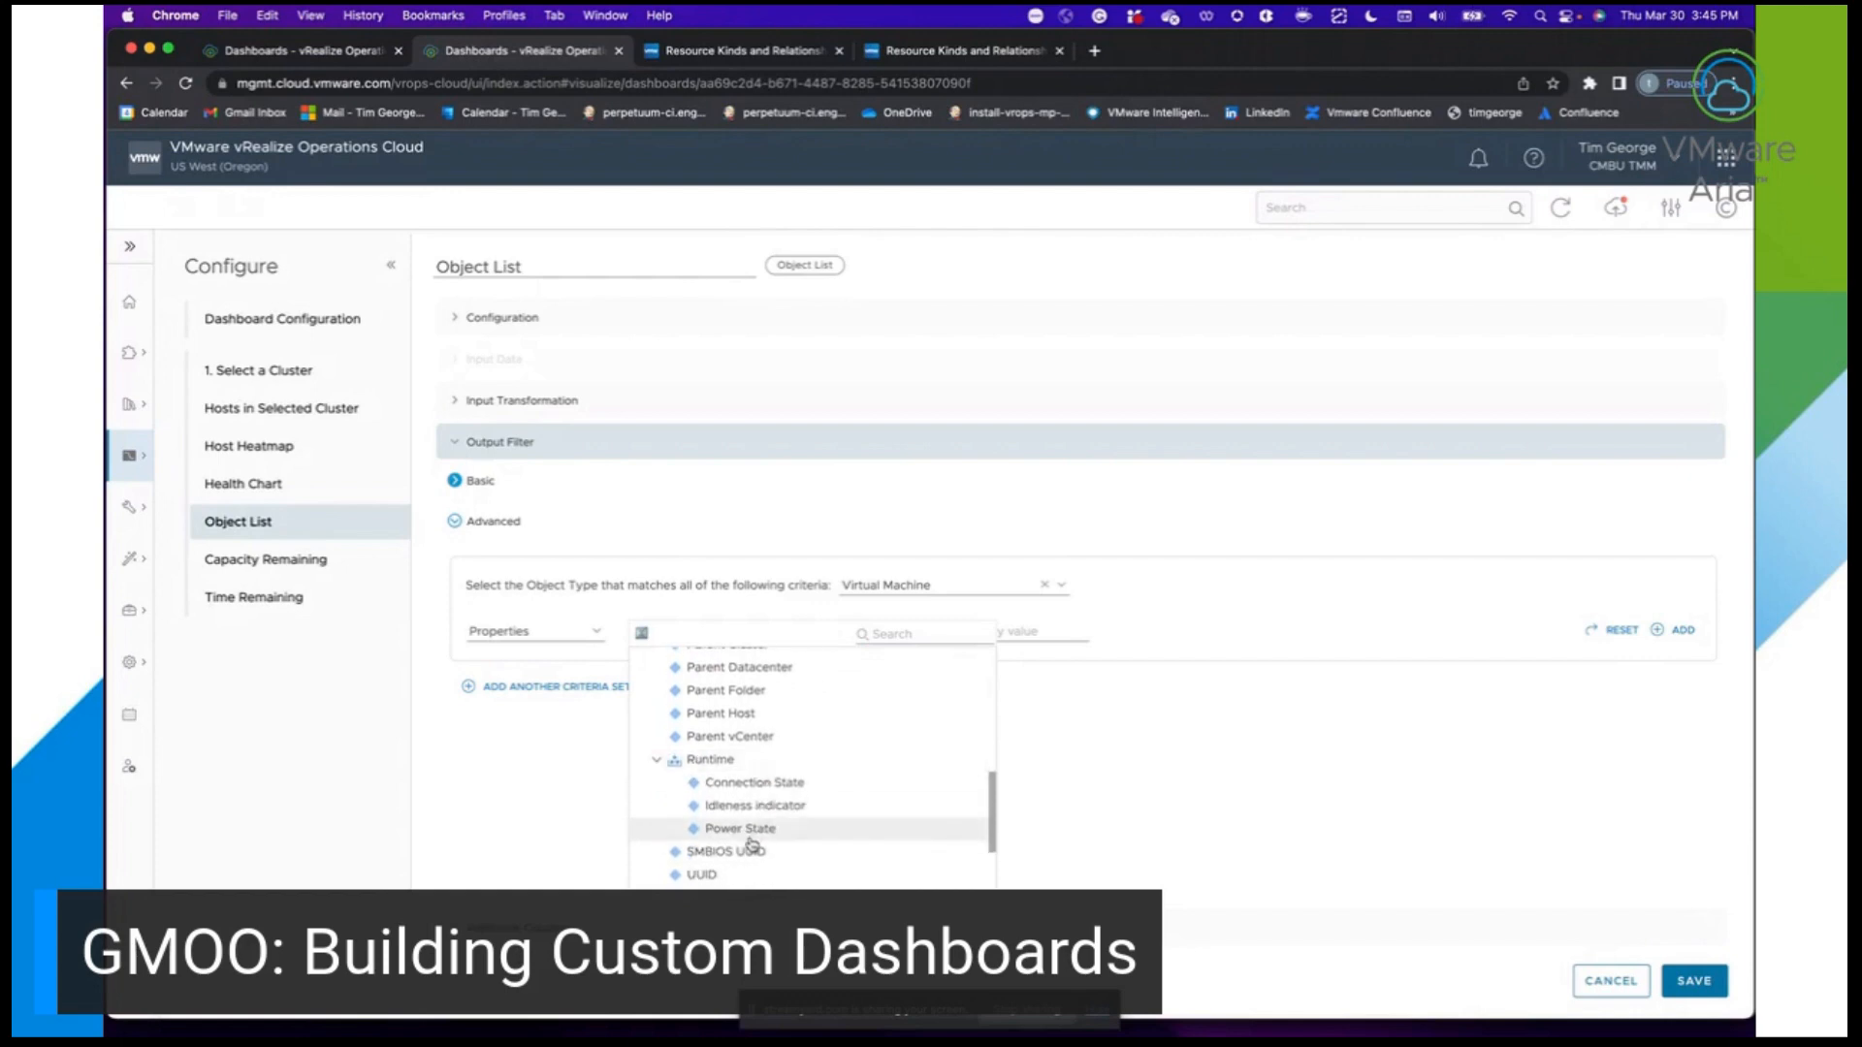
click(740, 828)
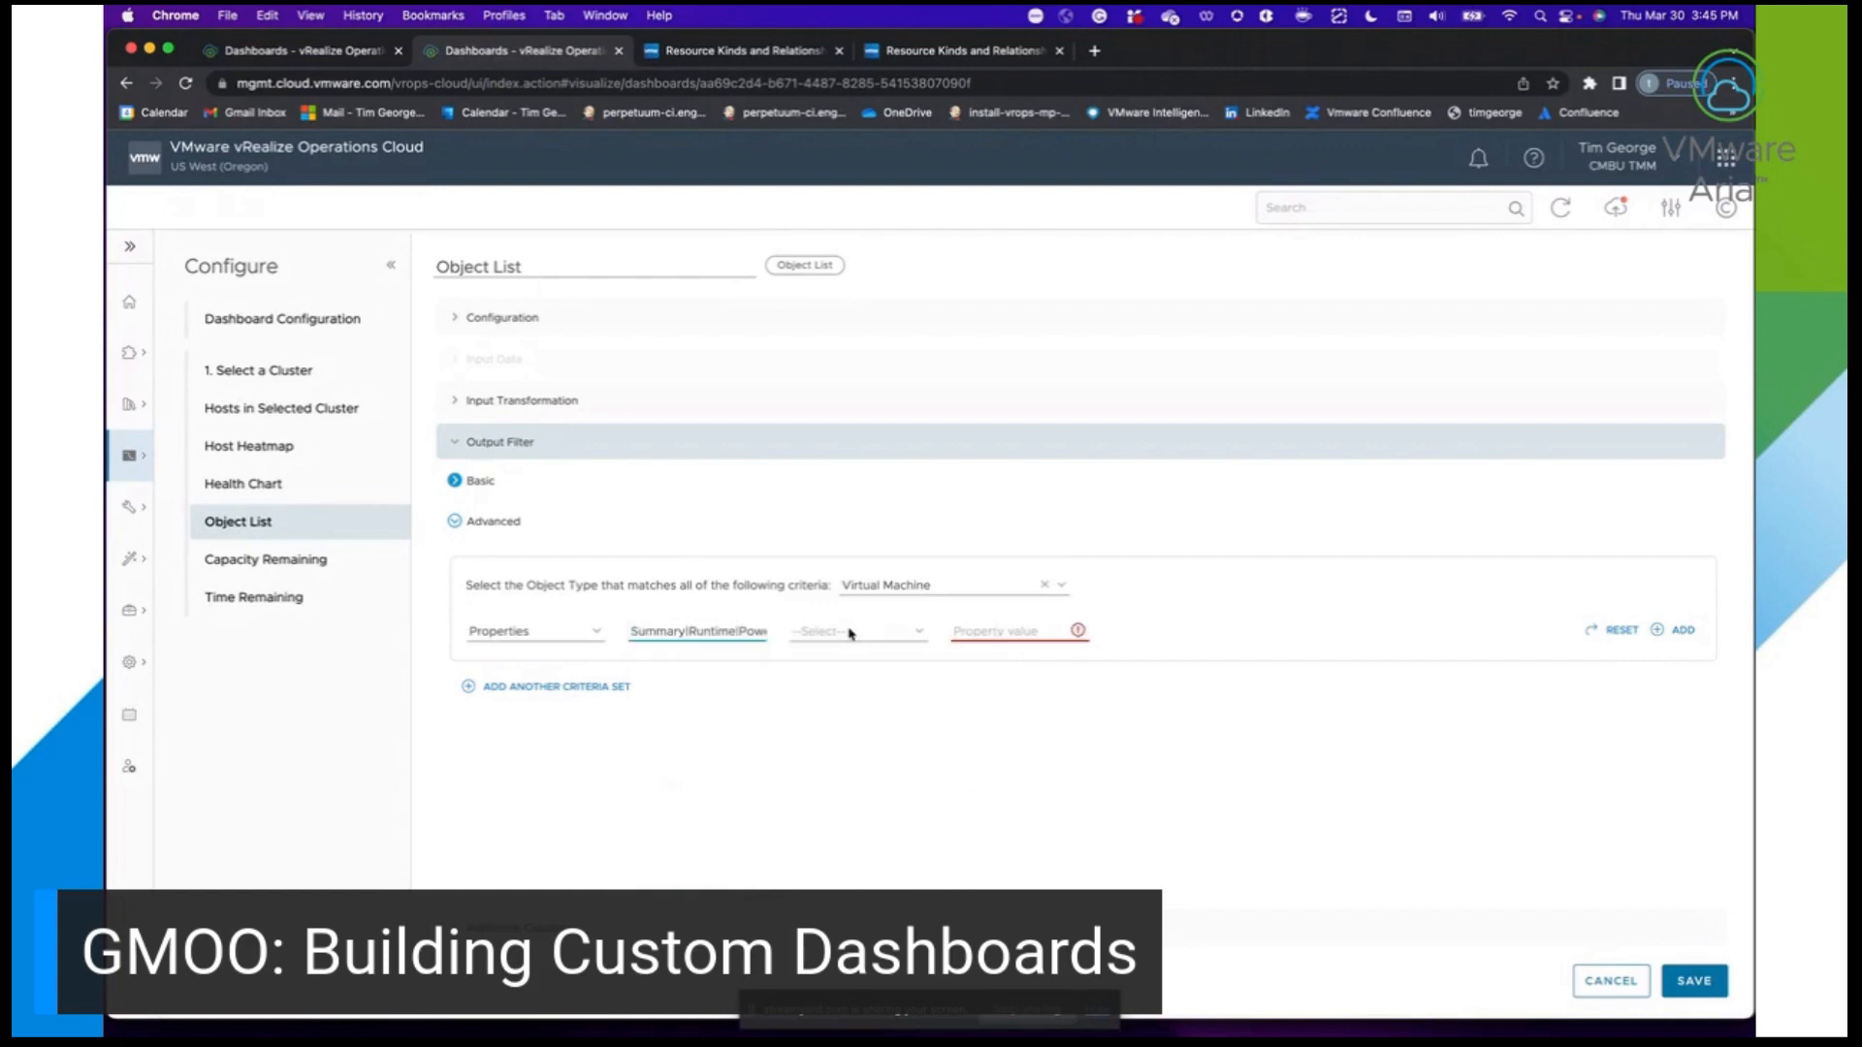
Complete the power state criterion as "is Powered On" and save the Object List configuration.
click(847, 629)
click(832, 667)
click(1002, 631)
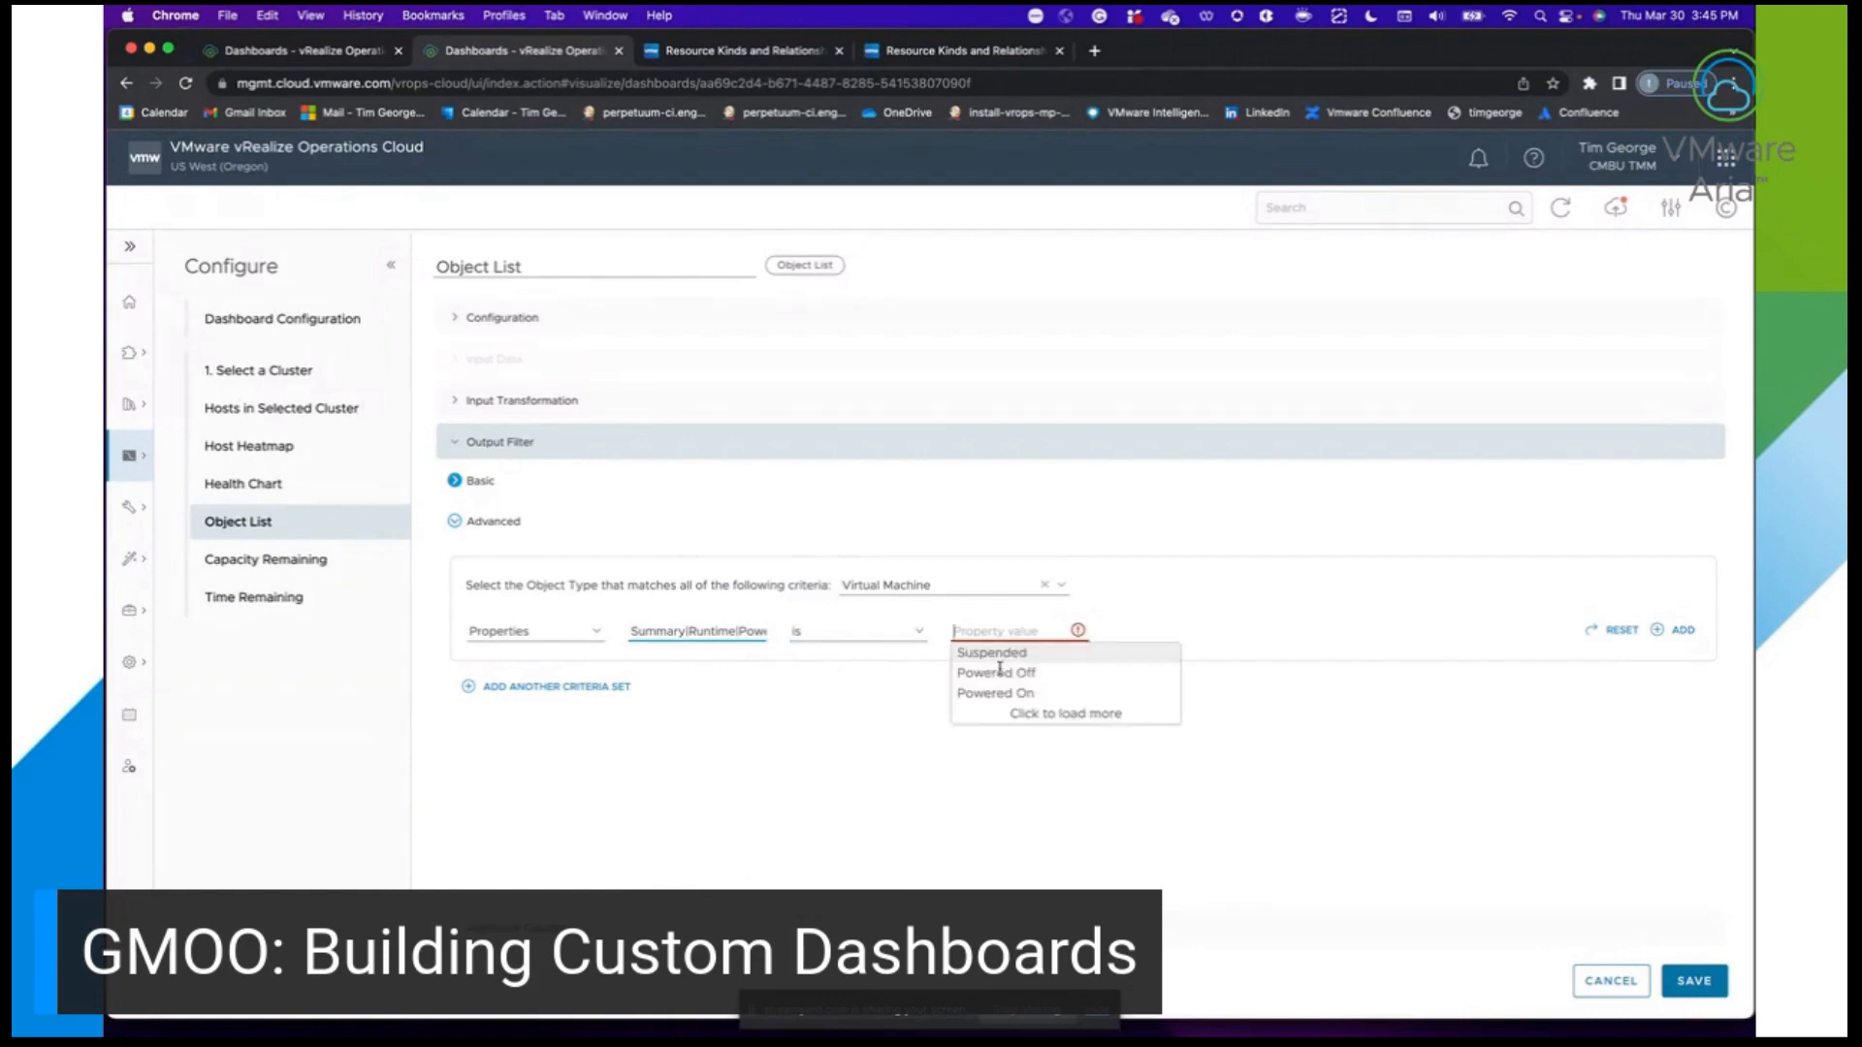
click(1005, 697)
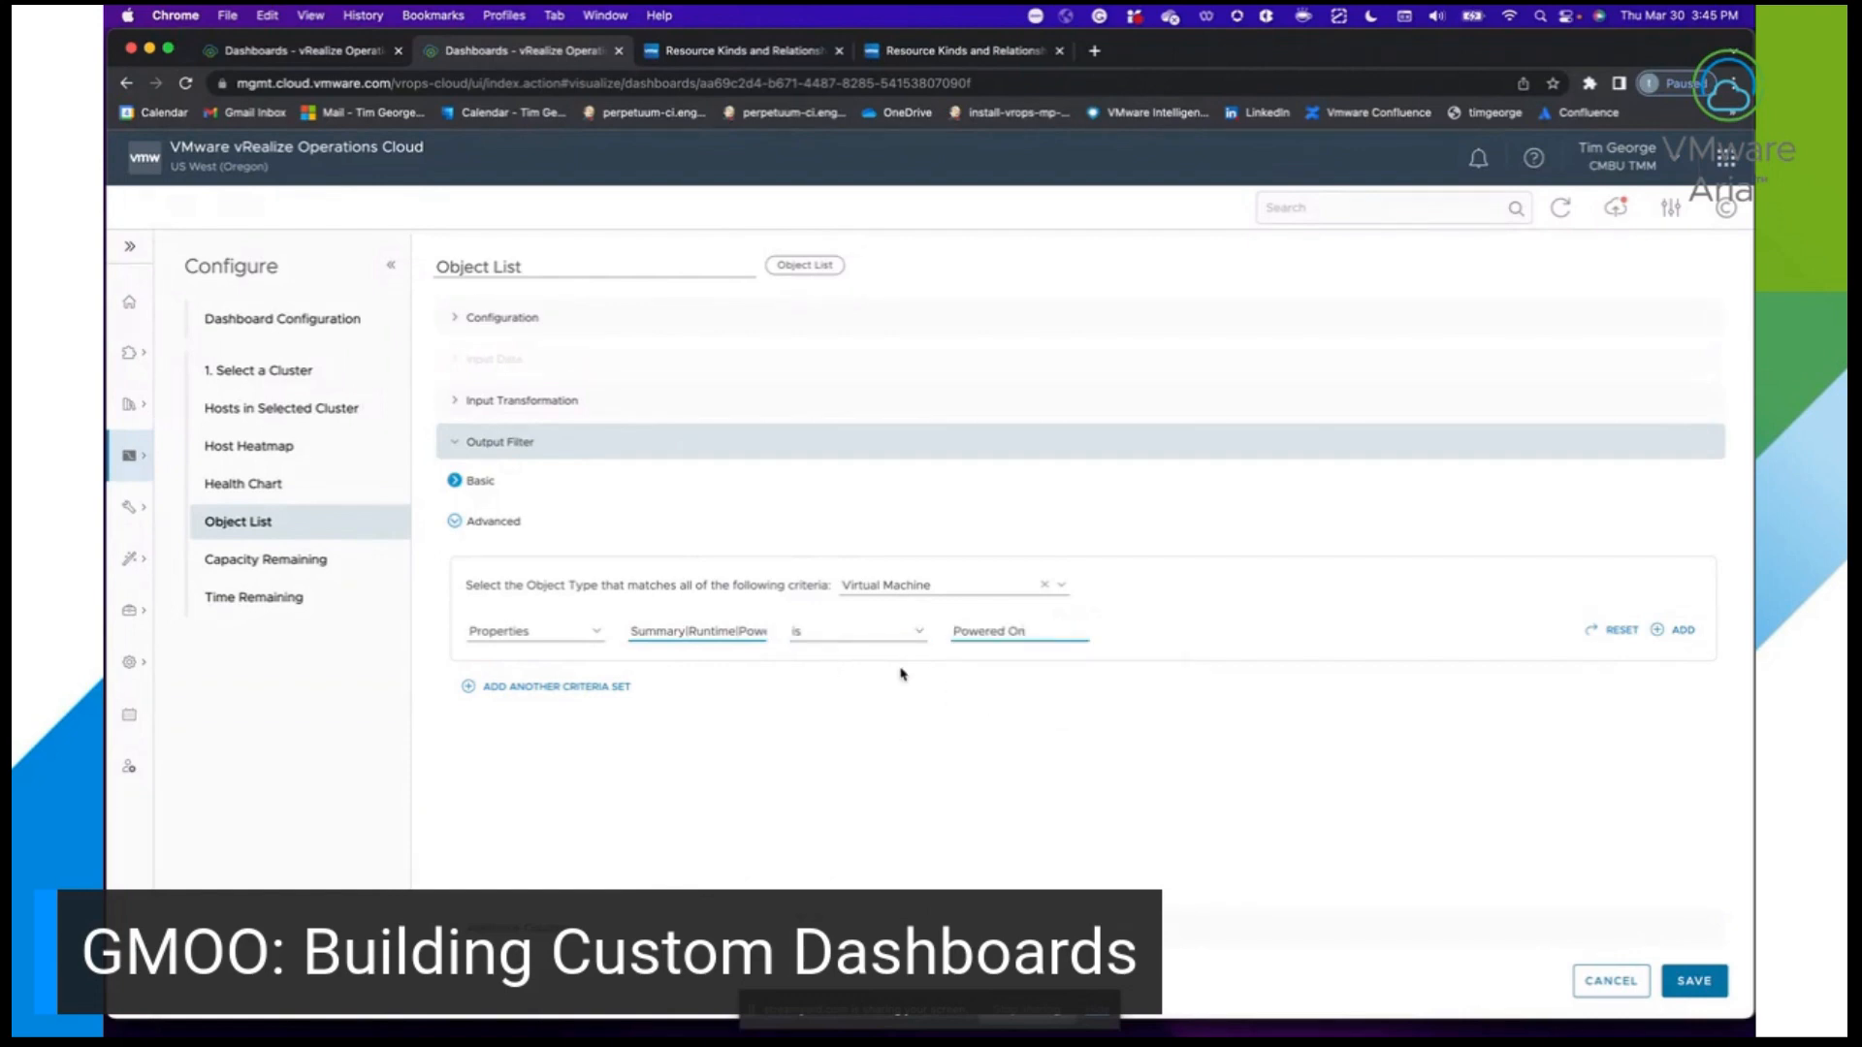
click(1688, 995)
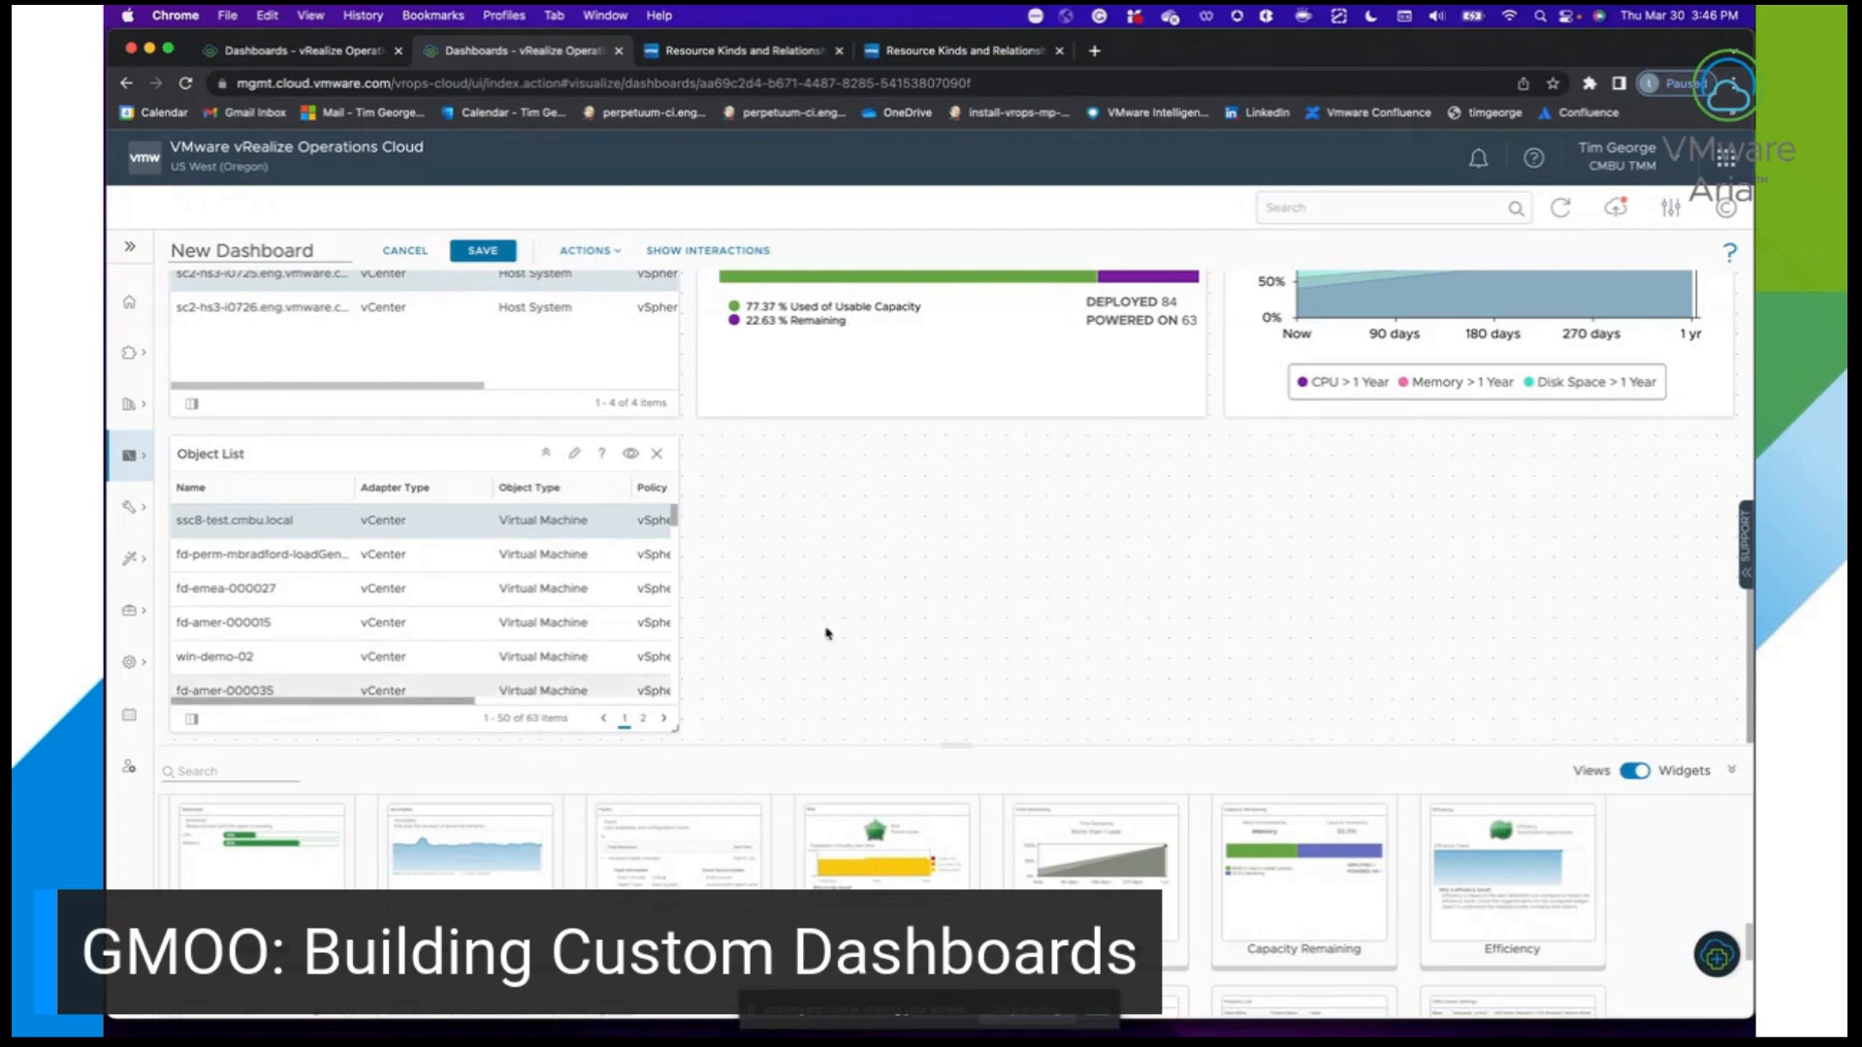
Check the powered-on count in Capacity Remaining against the item count of the filtered Object List.
scroll(1214, 402, up, 3)
scroll(1214, 401, up, 1)
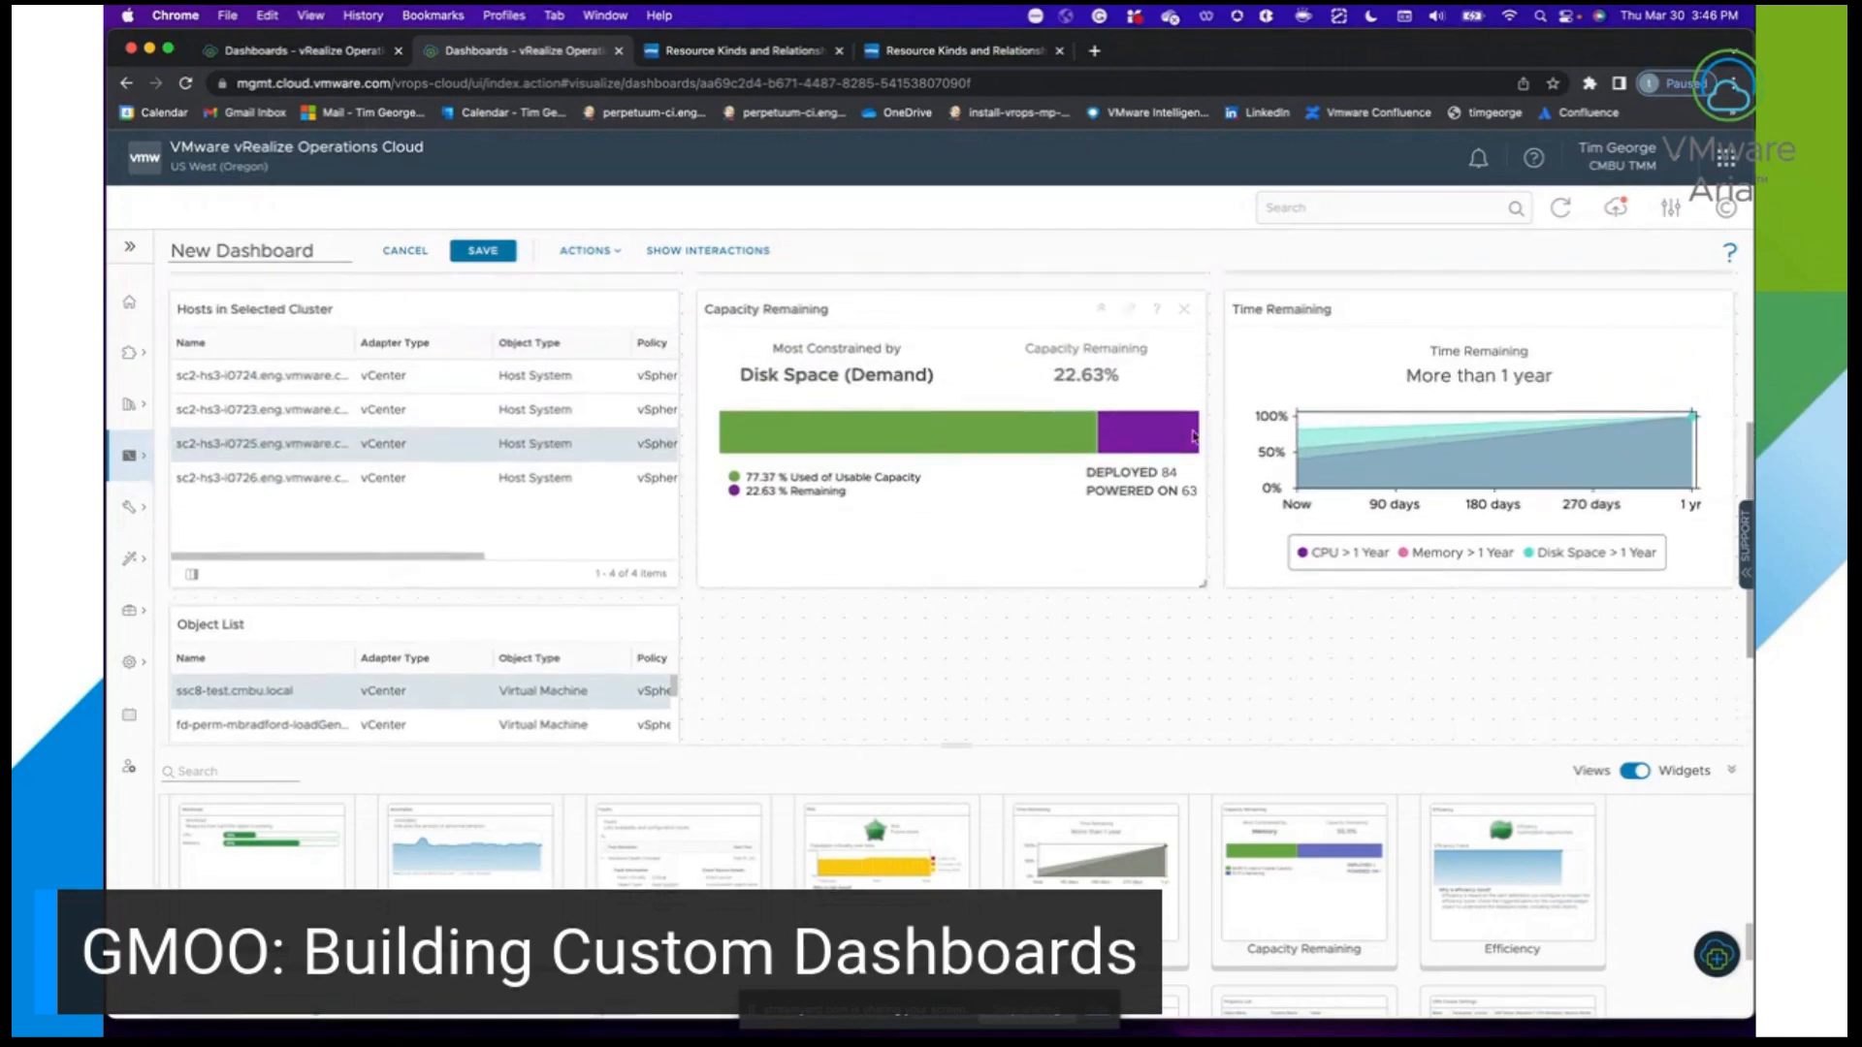
drag(1088, 492, 1188, 495)
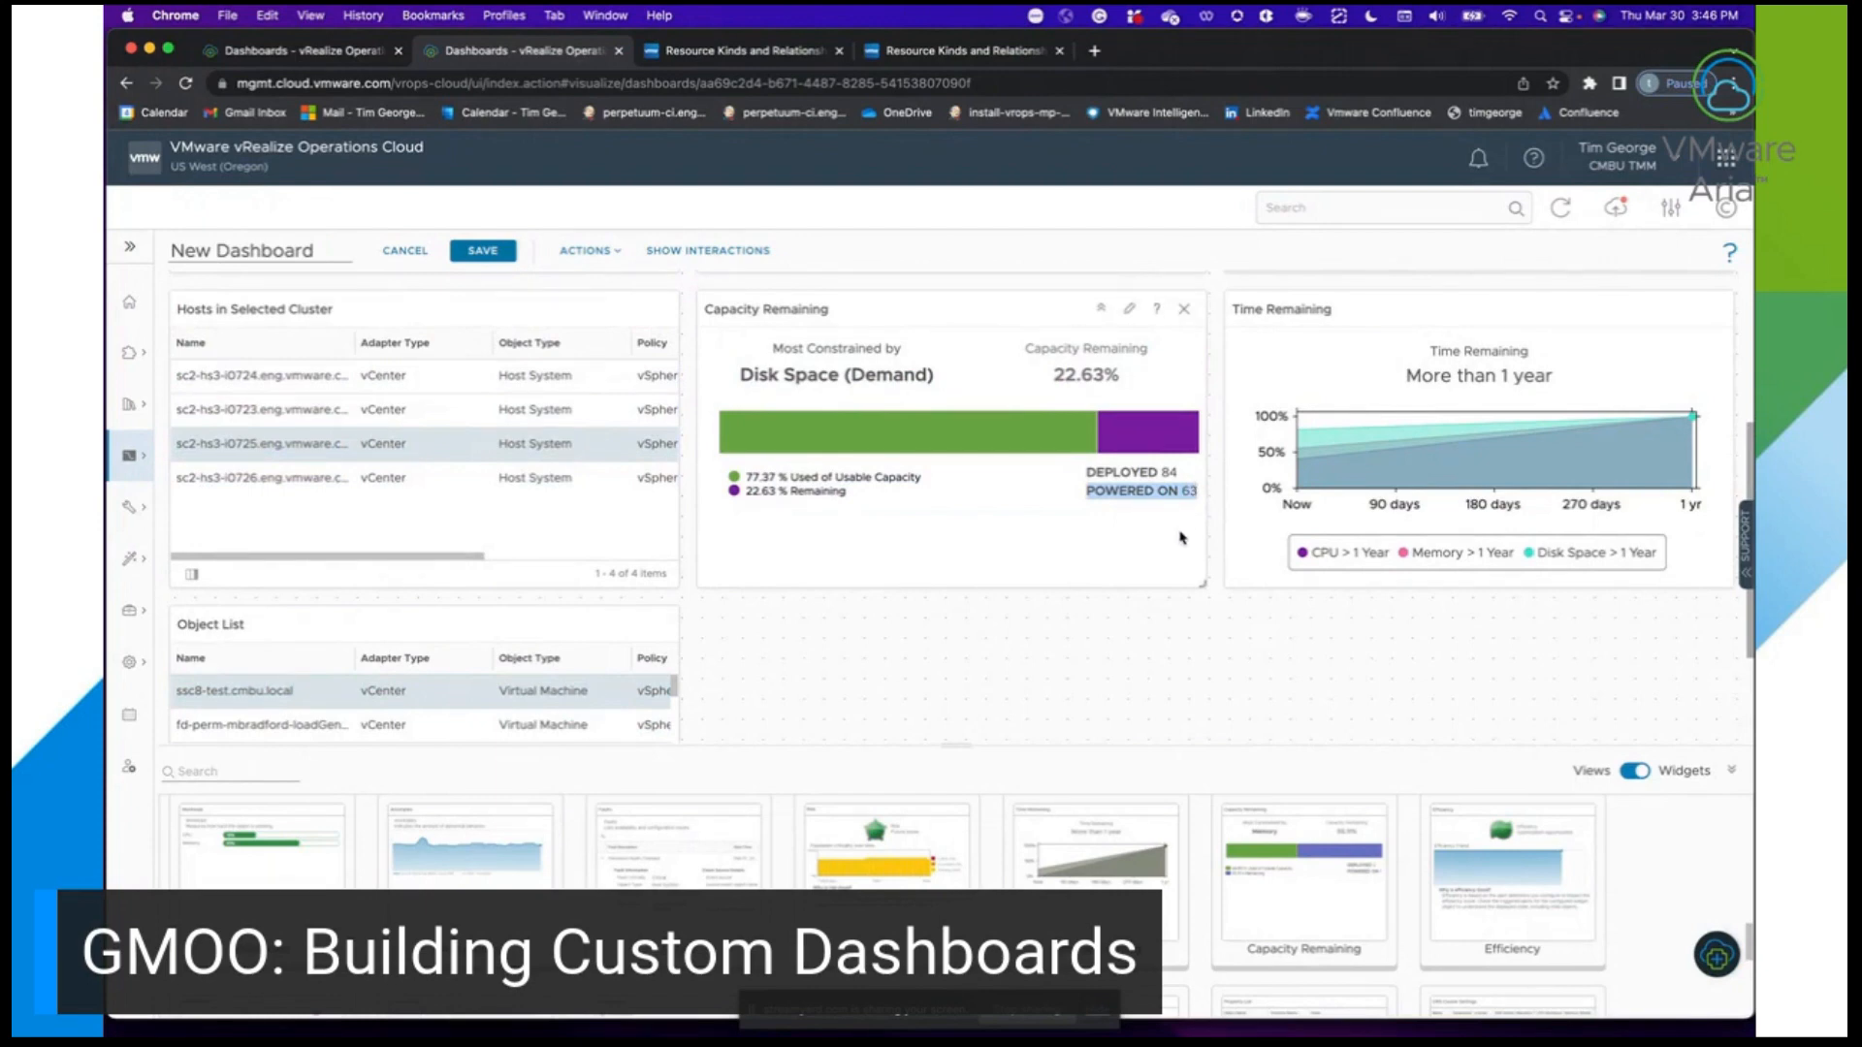
scroll(687, 612, down, 1)
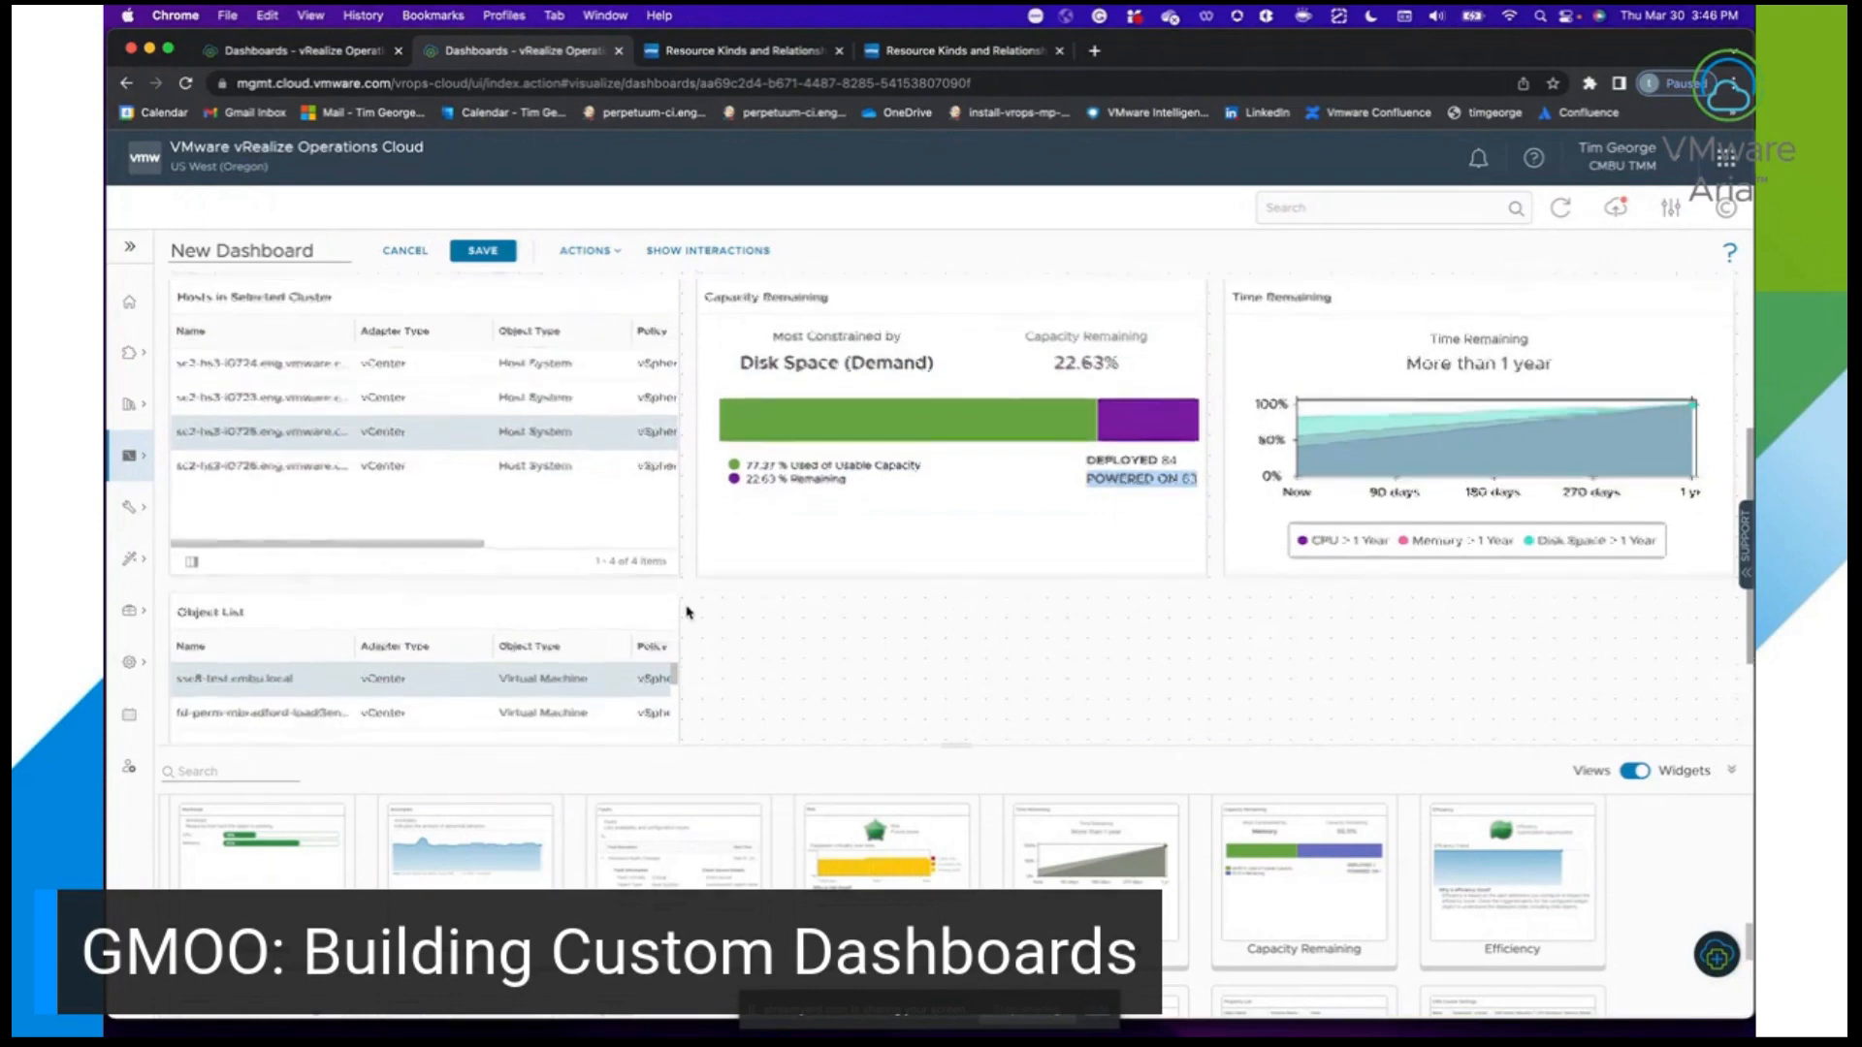
scroll(686, 612, down, 3)
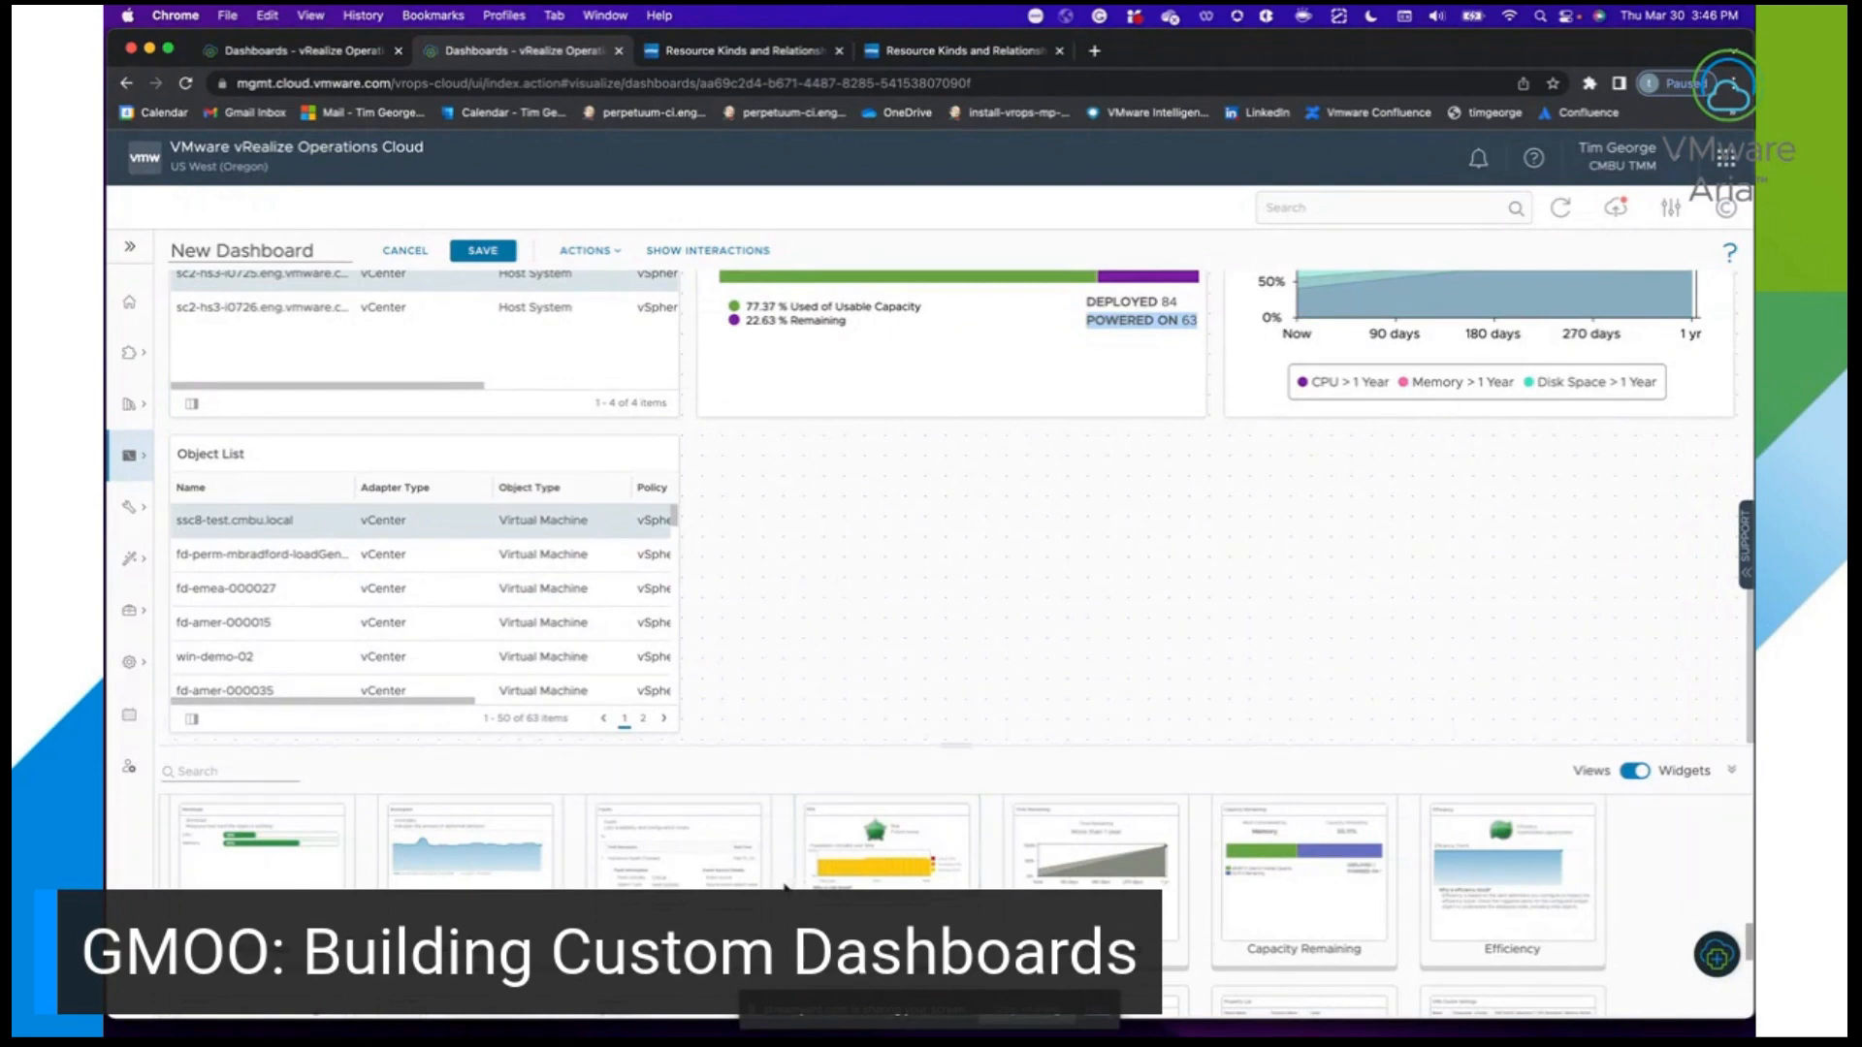
Add a Metric Picker widget and a Metric Chart widget in the row beside the virtual machine Object List.
scroll(786, 885, down, 2)
scroll(786, 884, down, 3)
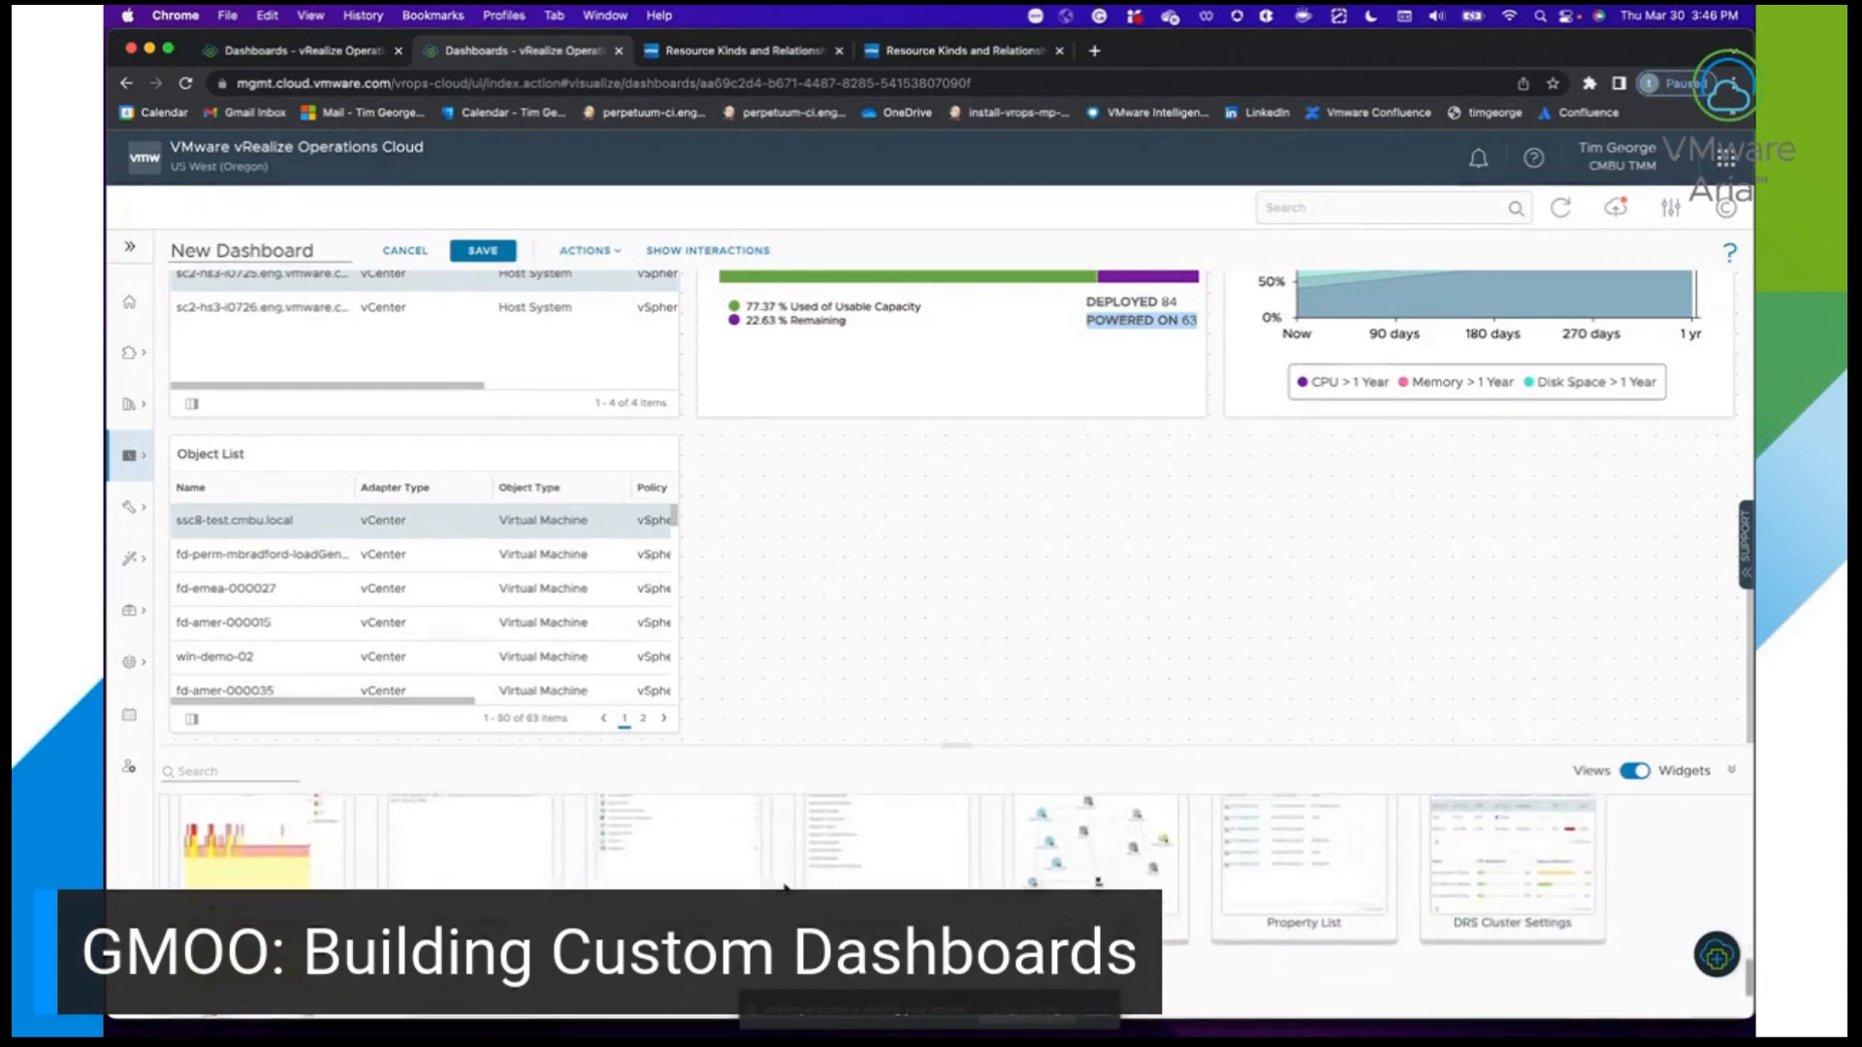
scroll(785, 884, down, 5)
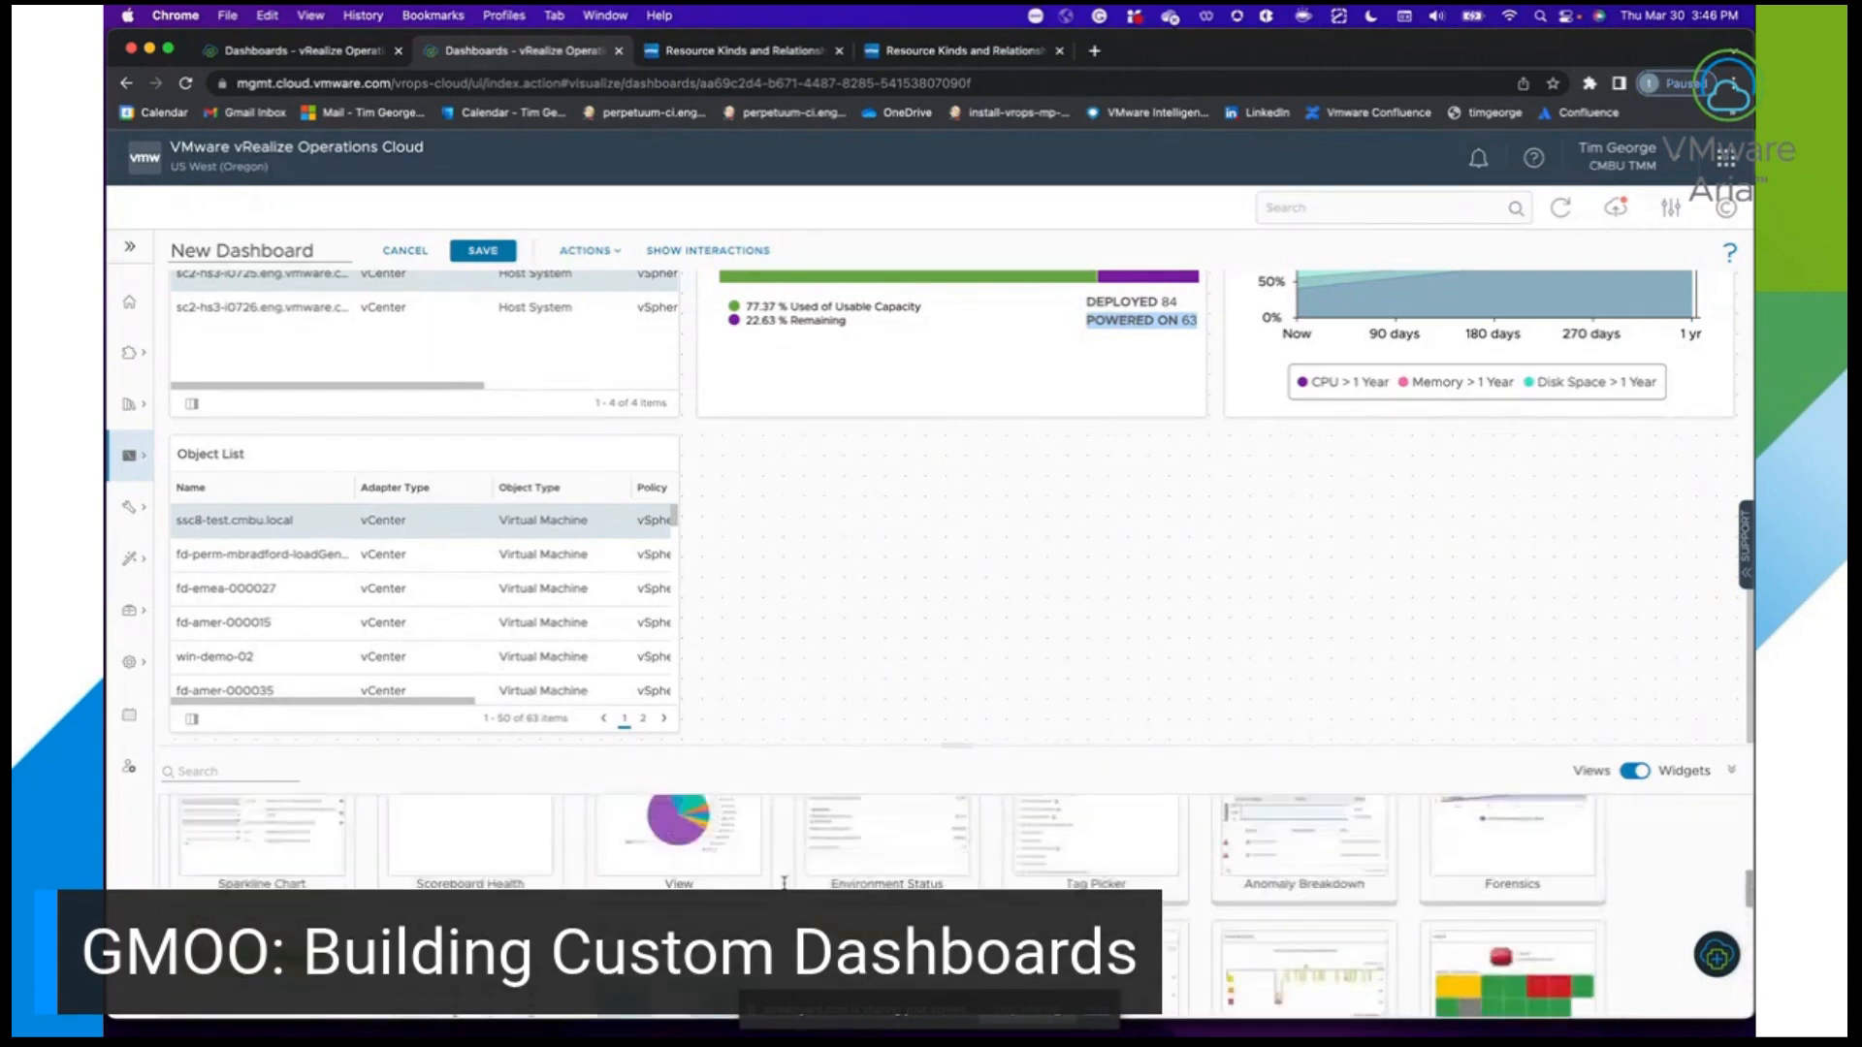
scroll(785, 885, down, 6)
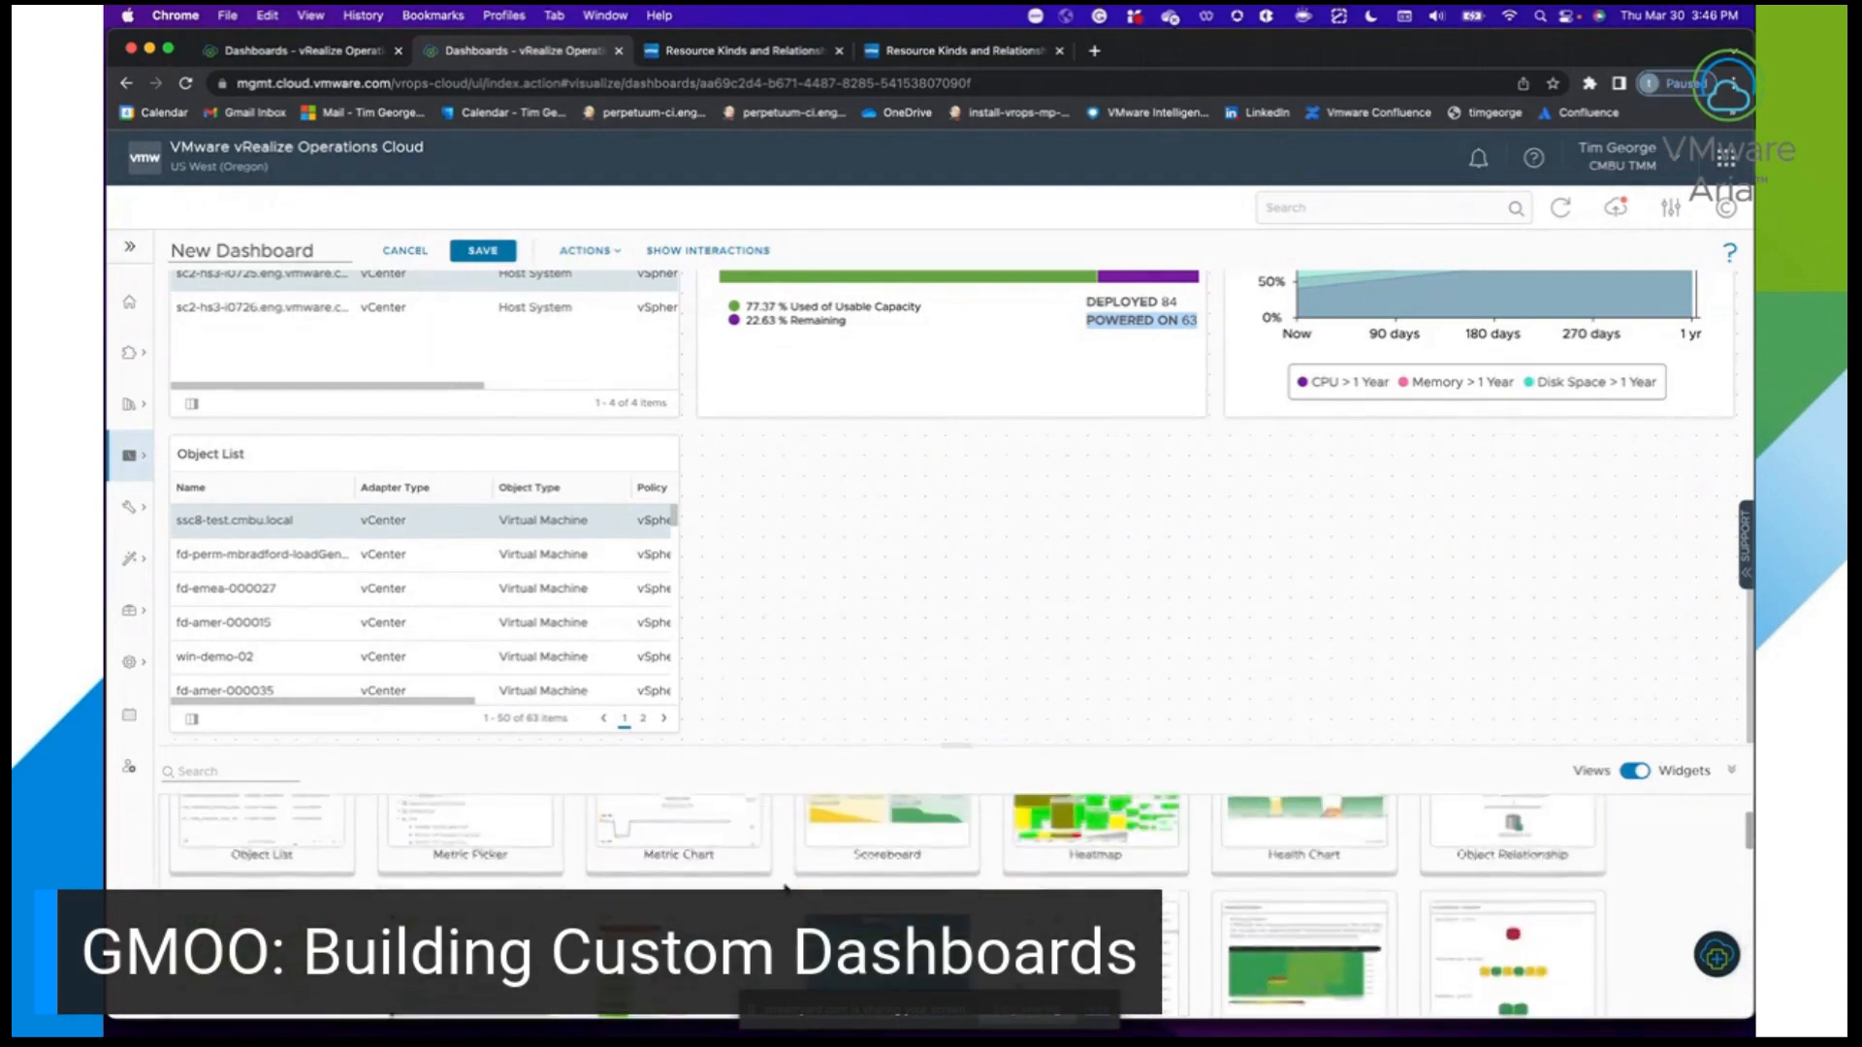
drag(503, 886, 799, 543)
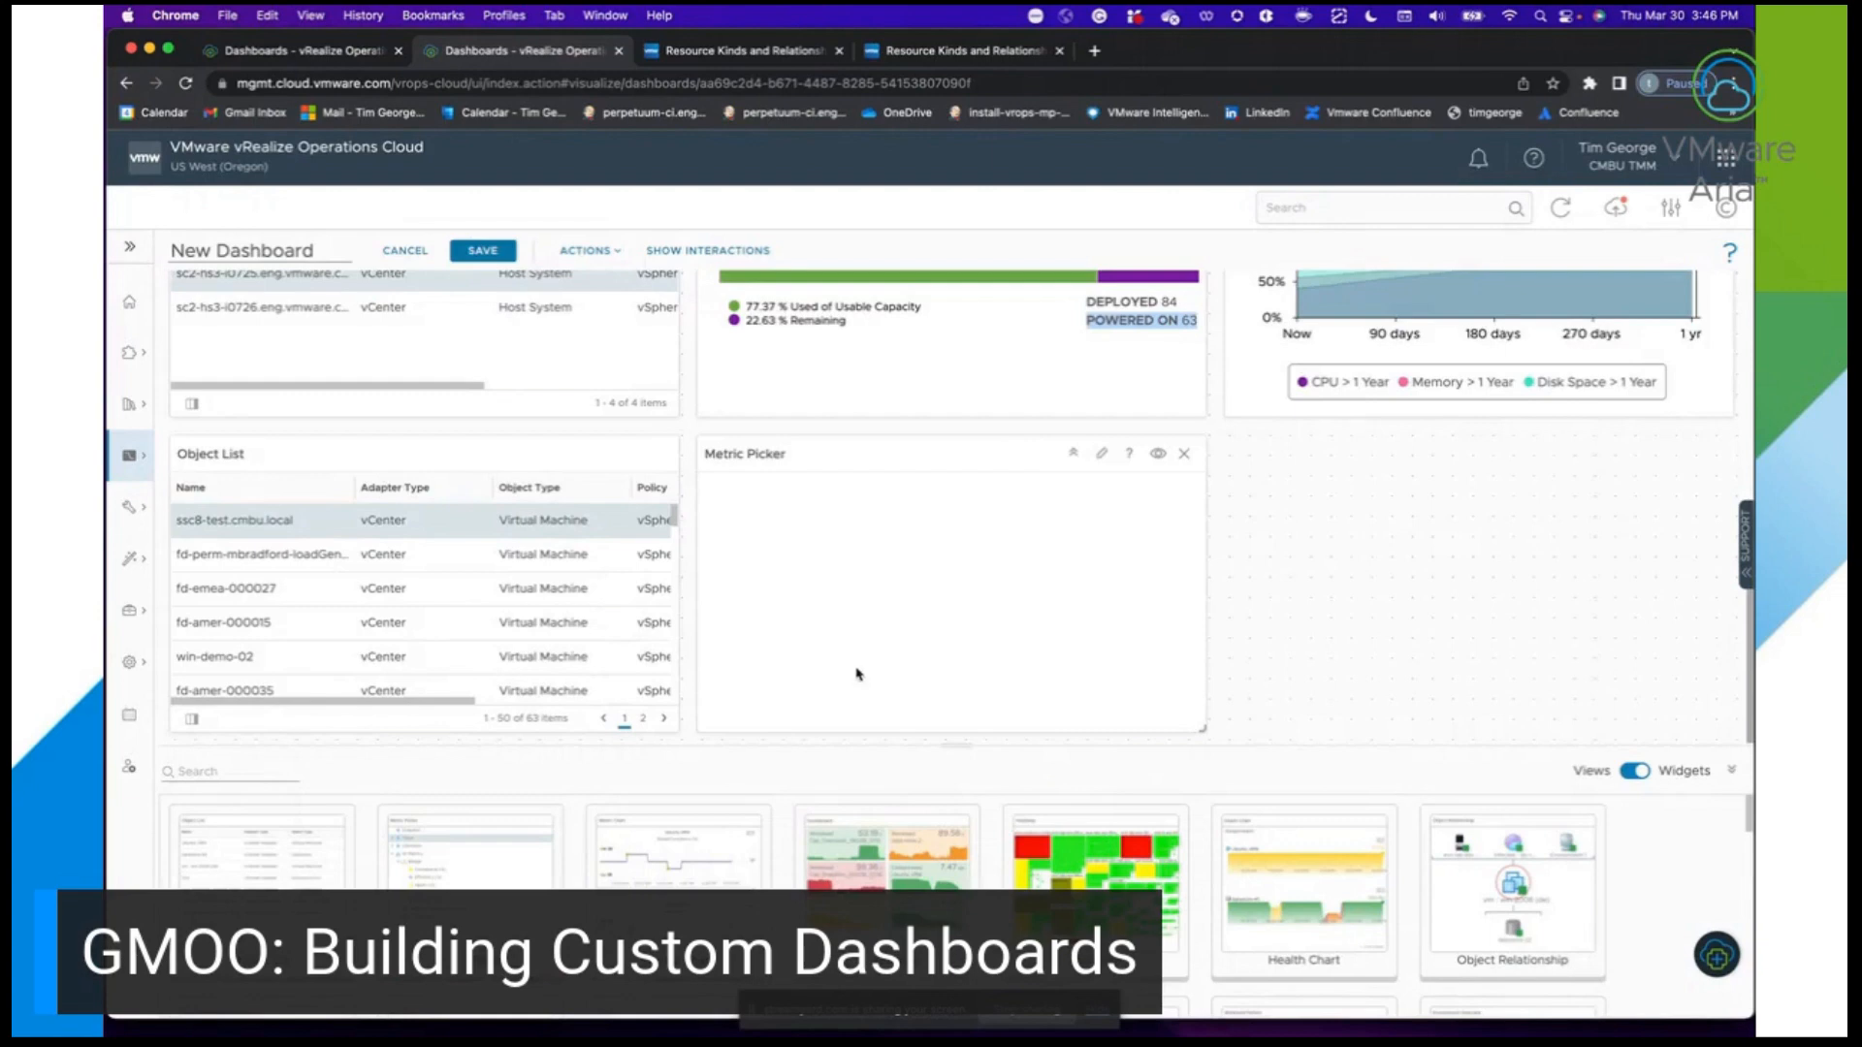
drag(679, 907, 1394, 509)
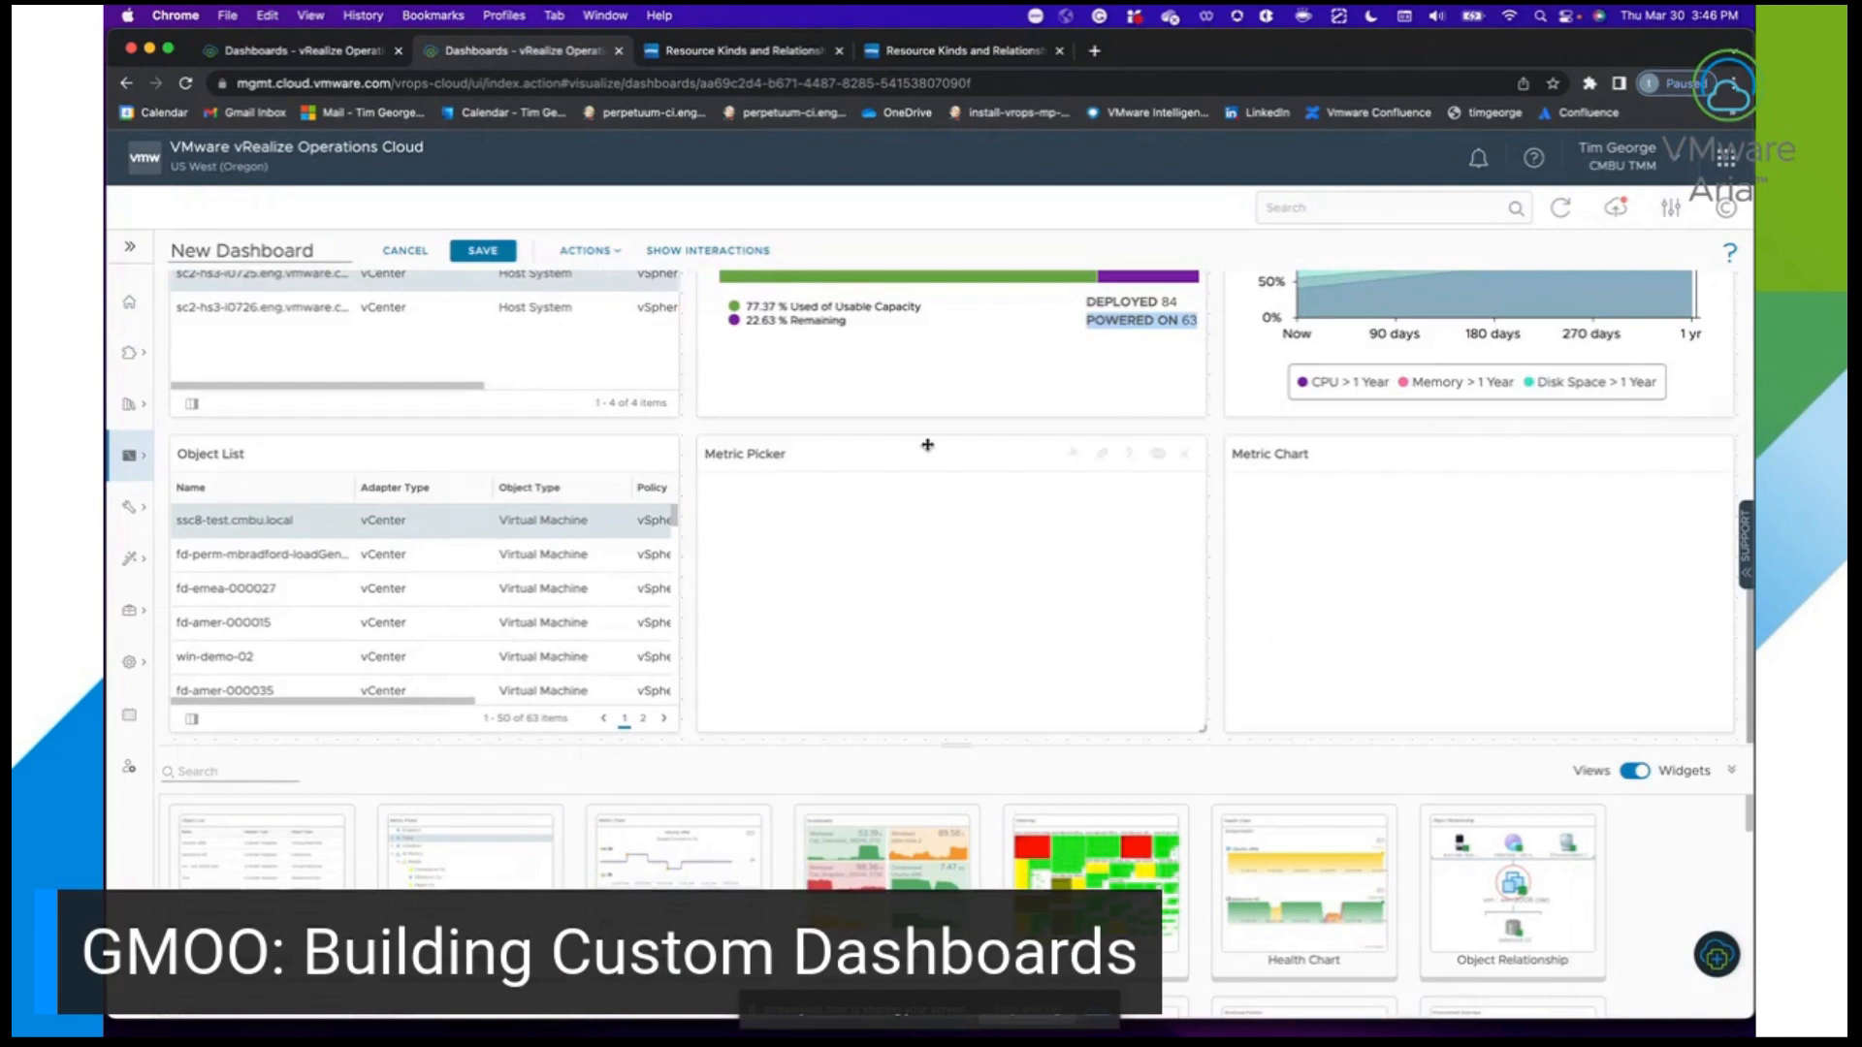
Link the virtual machine Object List's object output to the Metric Picker's object input in the widget interactions.
click(661, 252)
drag(473, 747, 791, 707)
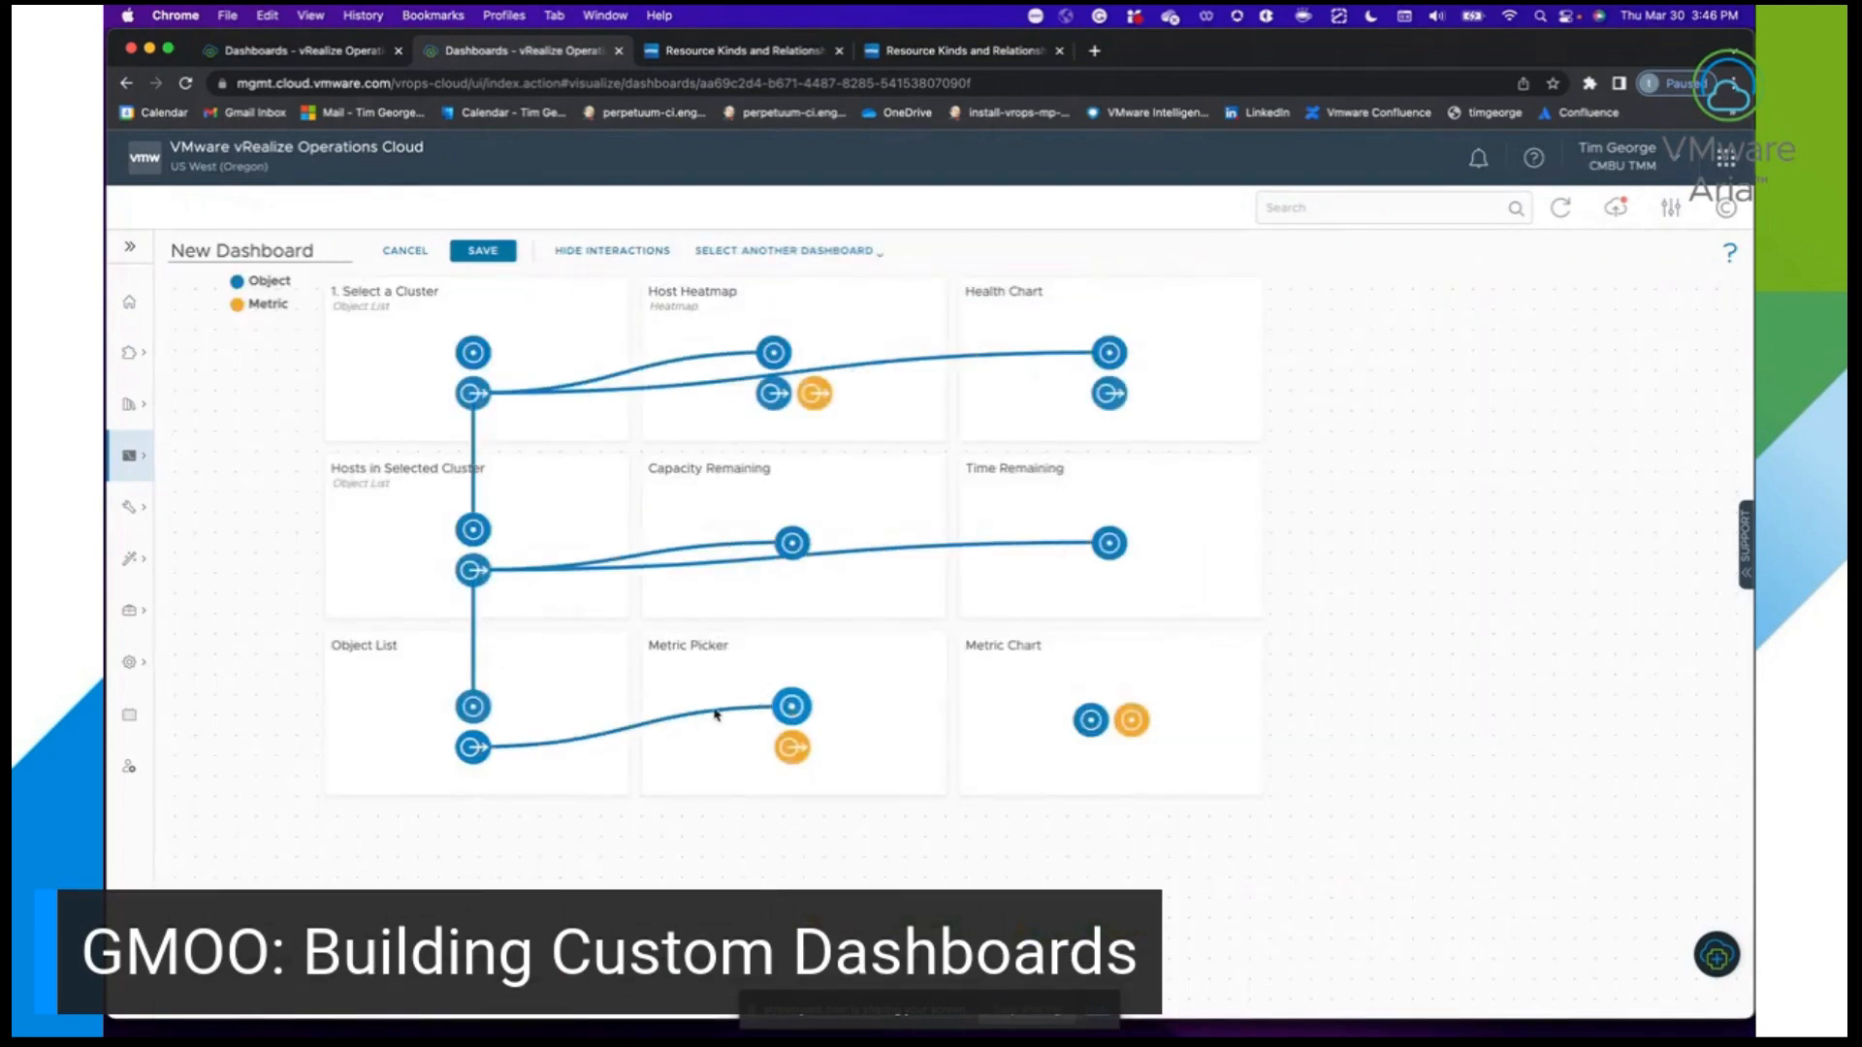
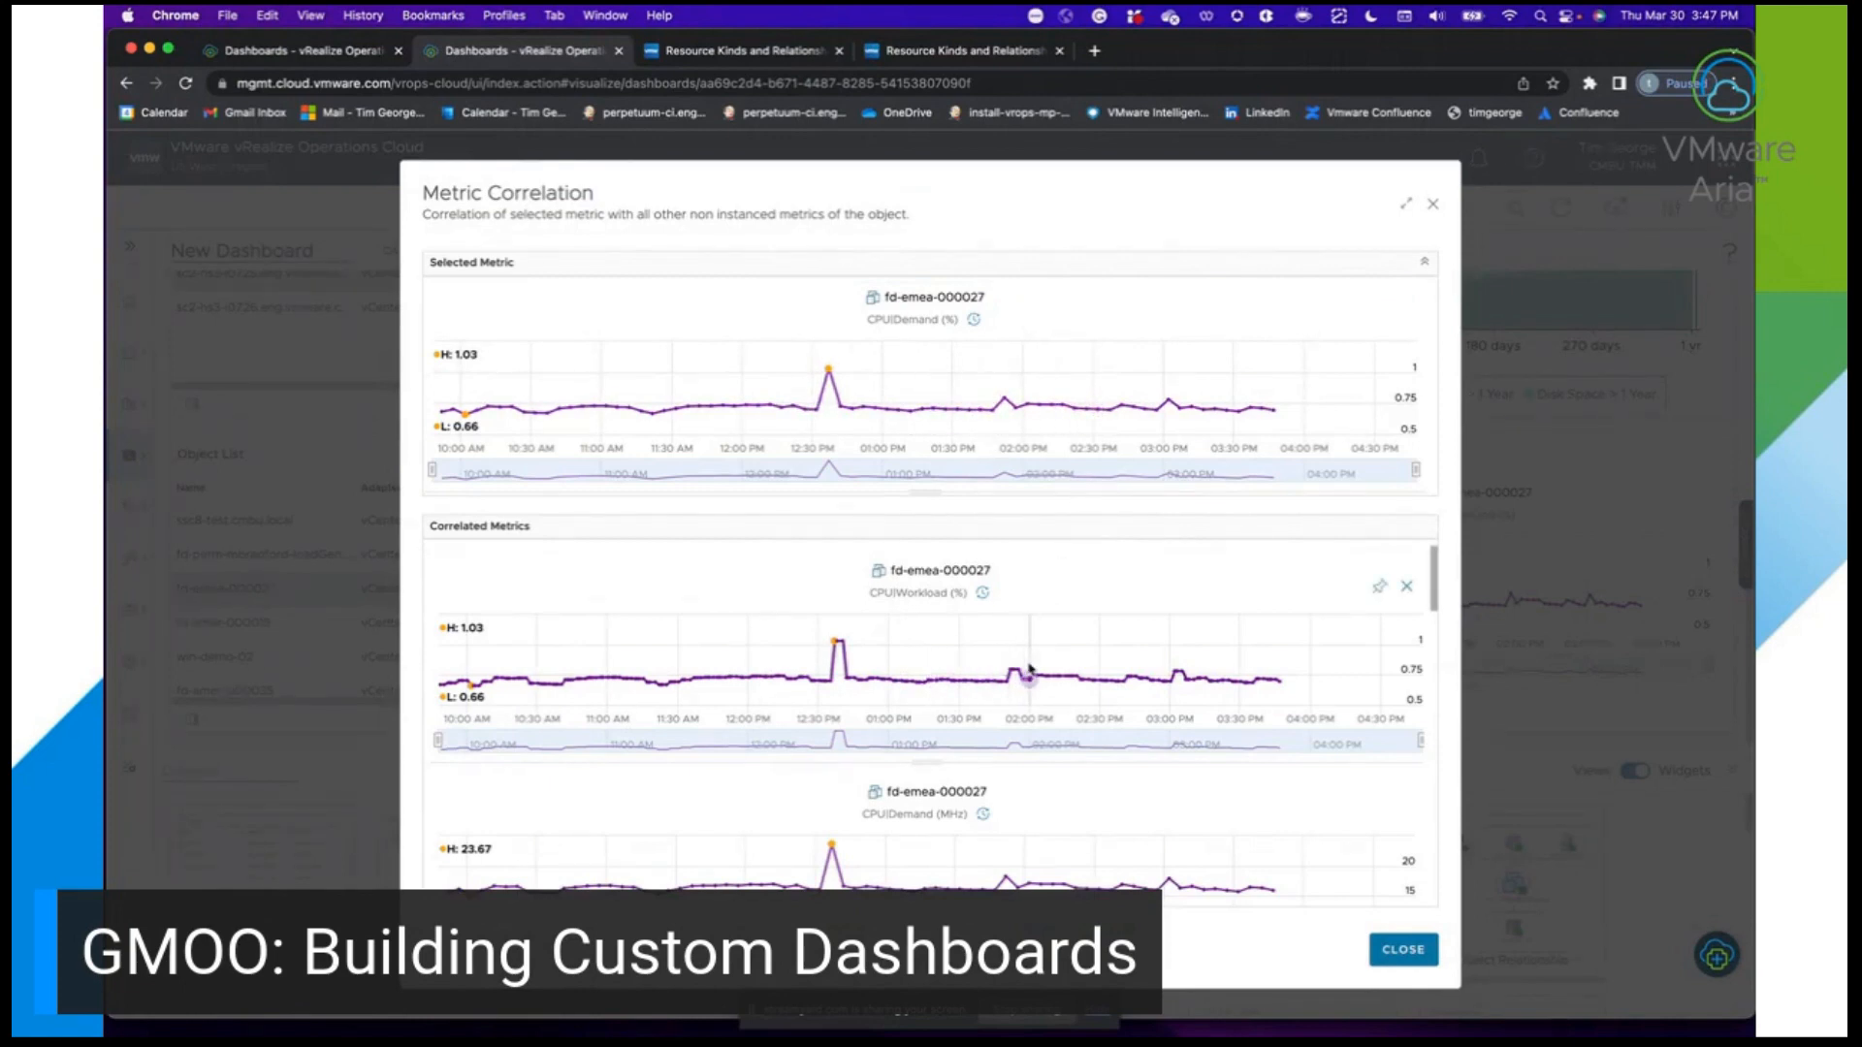
Review the metrics correlated with CPU Demand (%) of fd-emea-000027 and the available metric correlation methods.
scroll(1029, 668, down, 5)
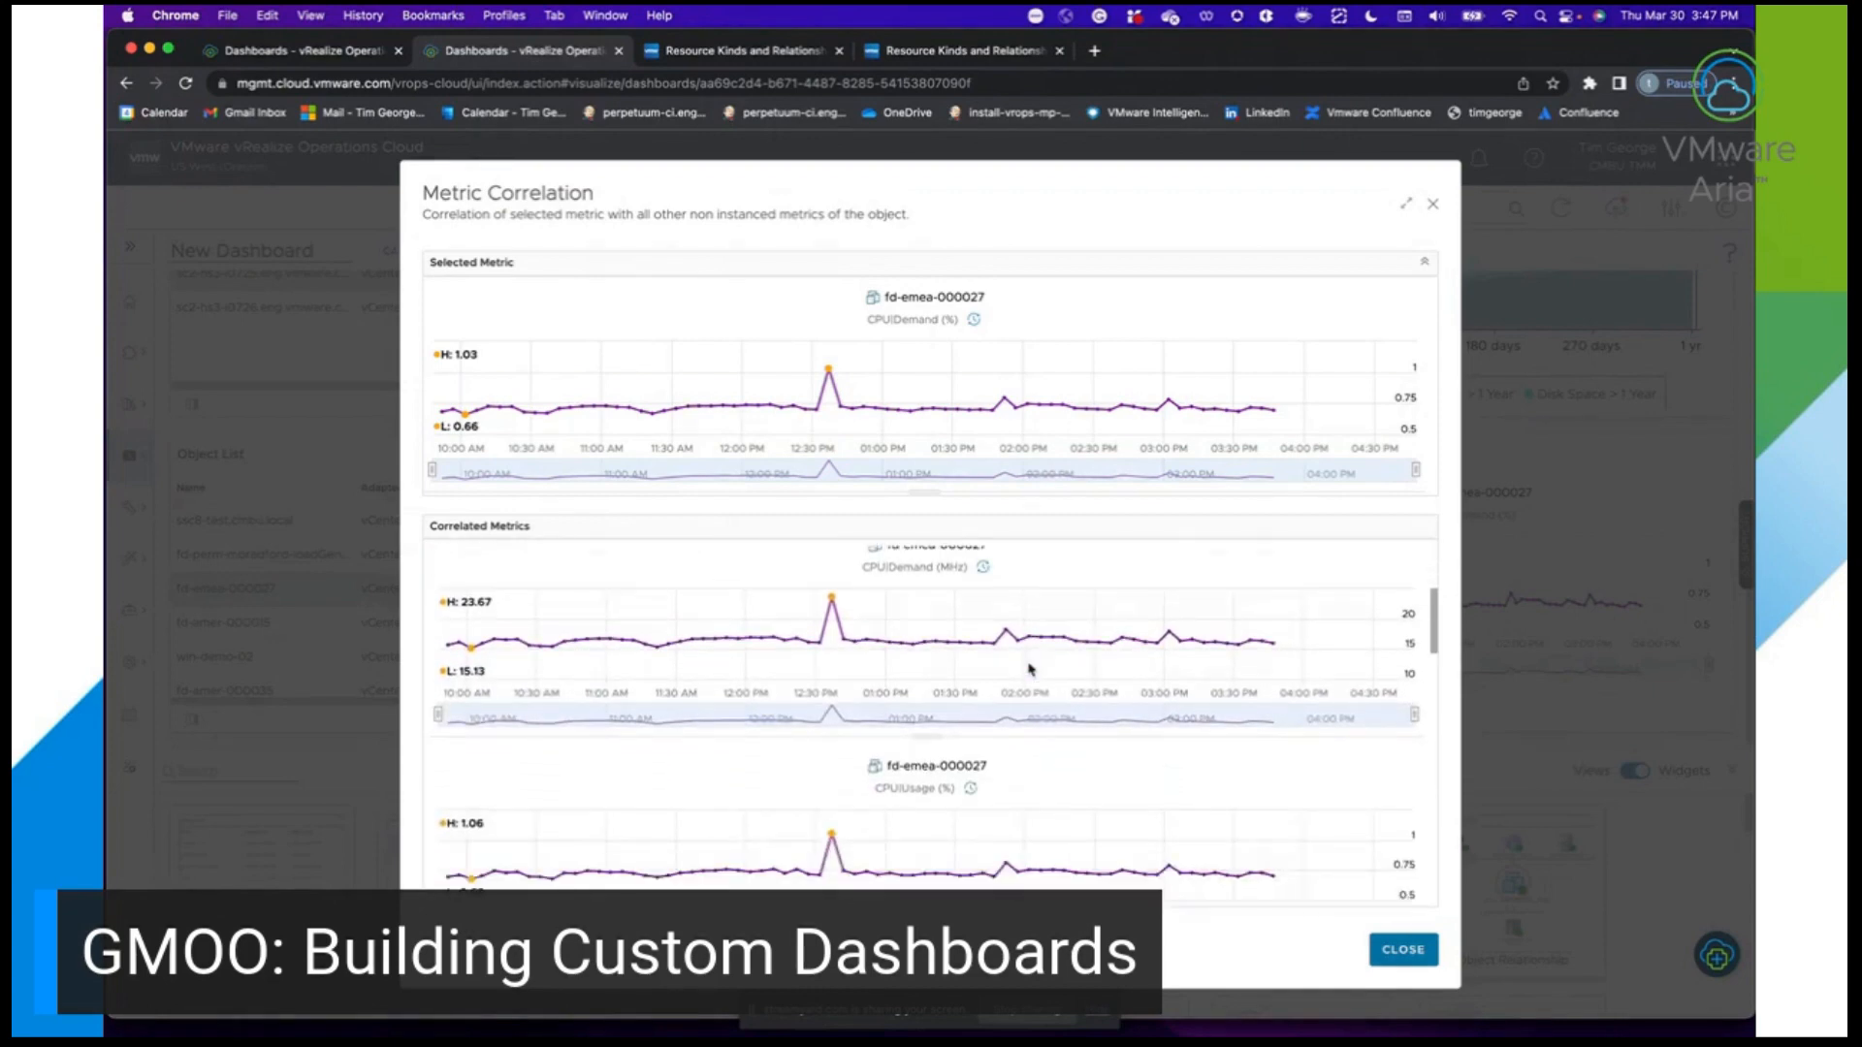
scroll(1030, 669, up, 2)
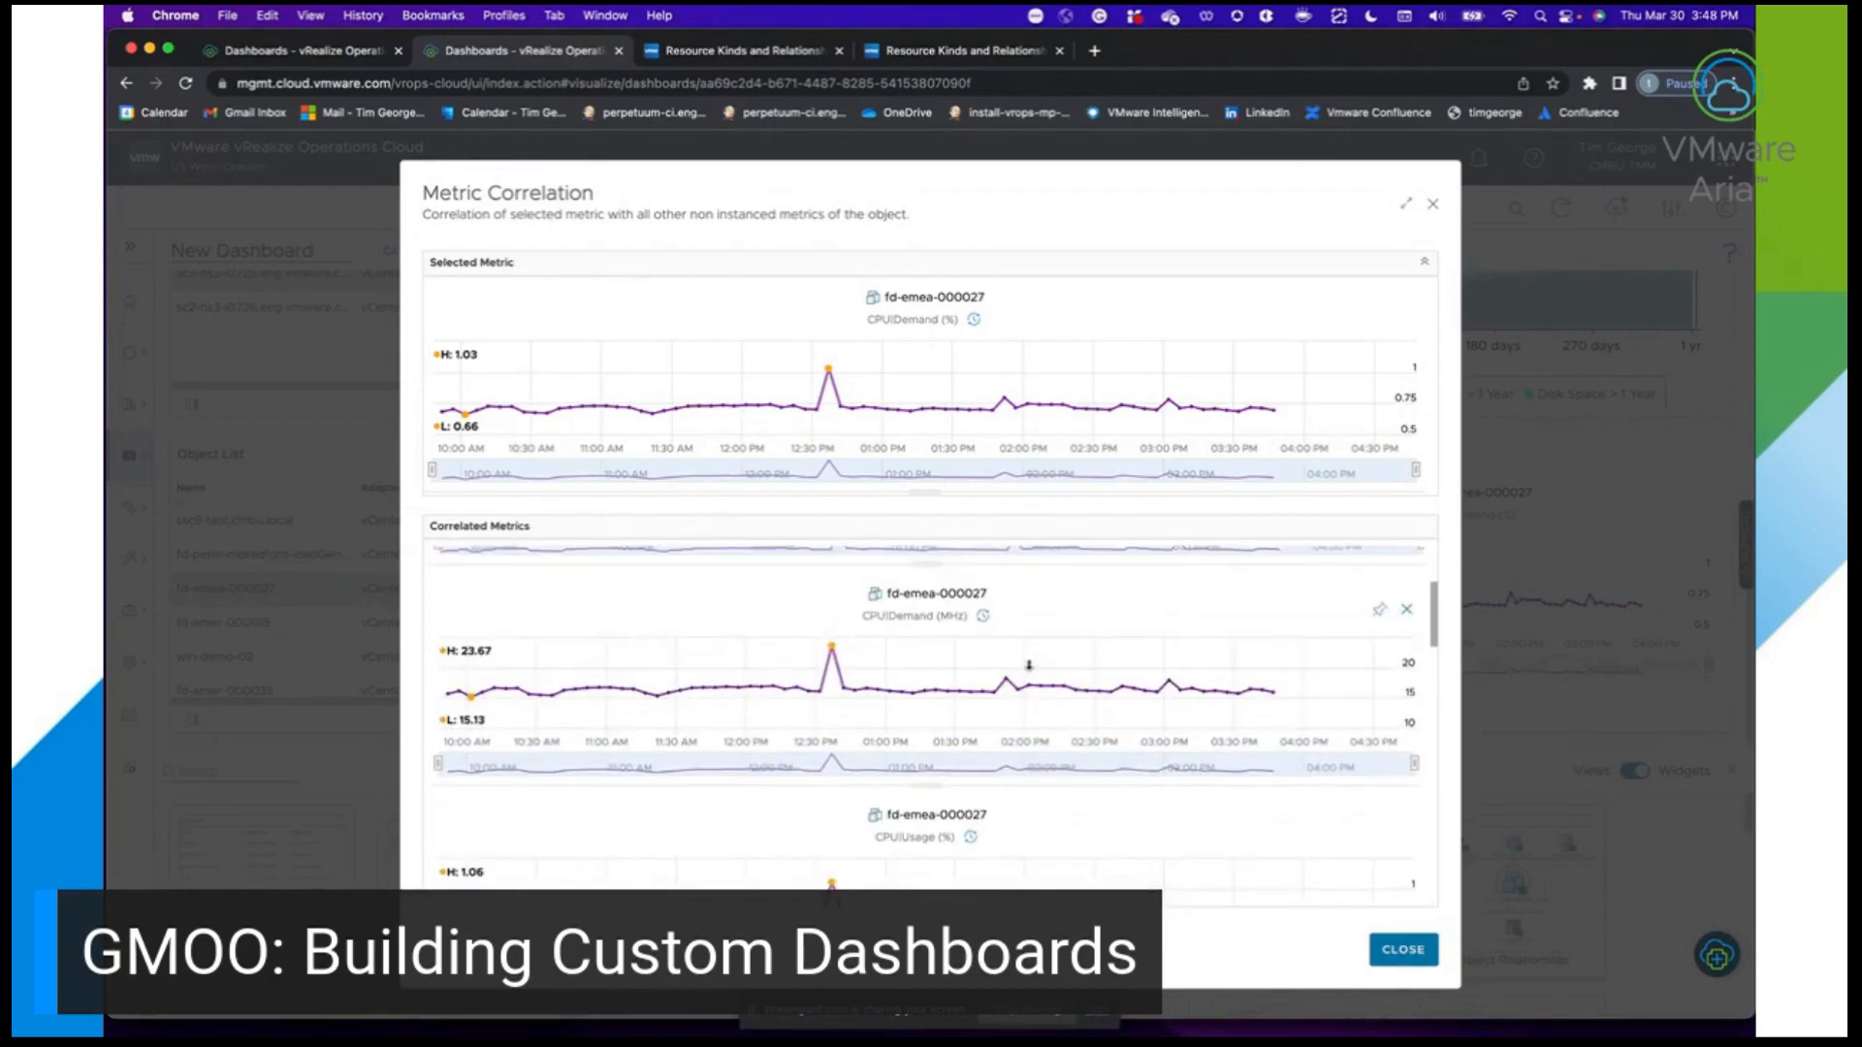
scroll(1030, 666, down, 3)
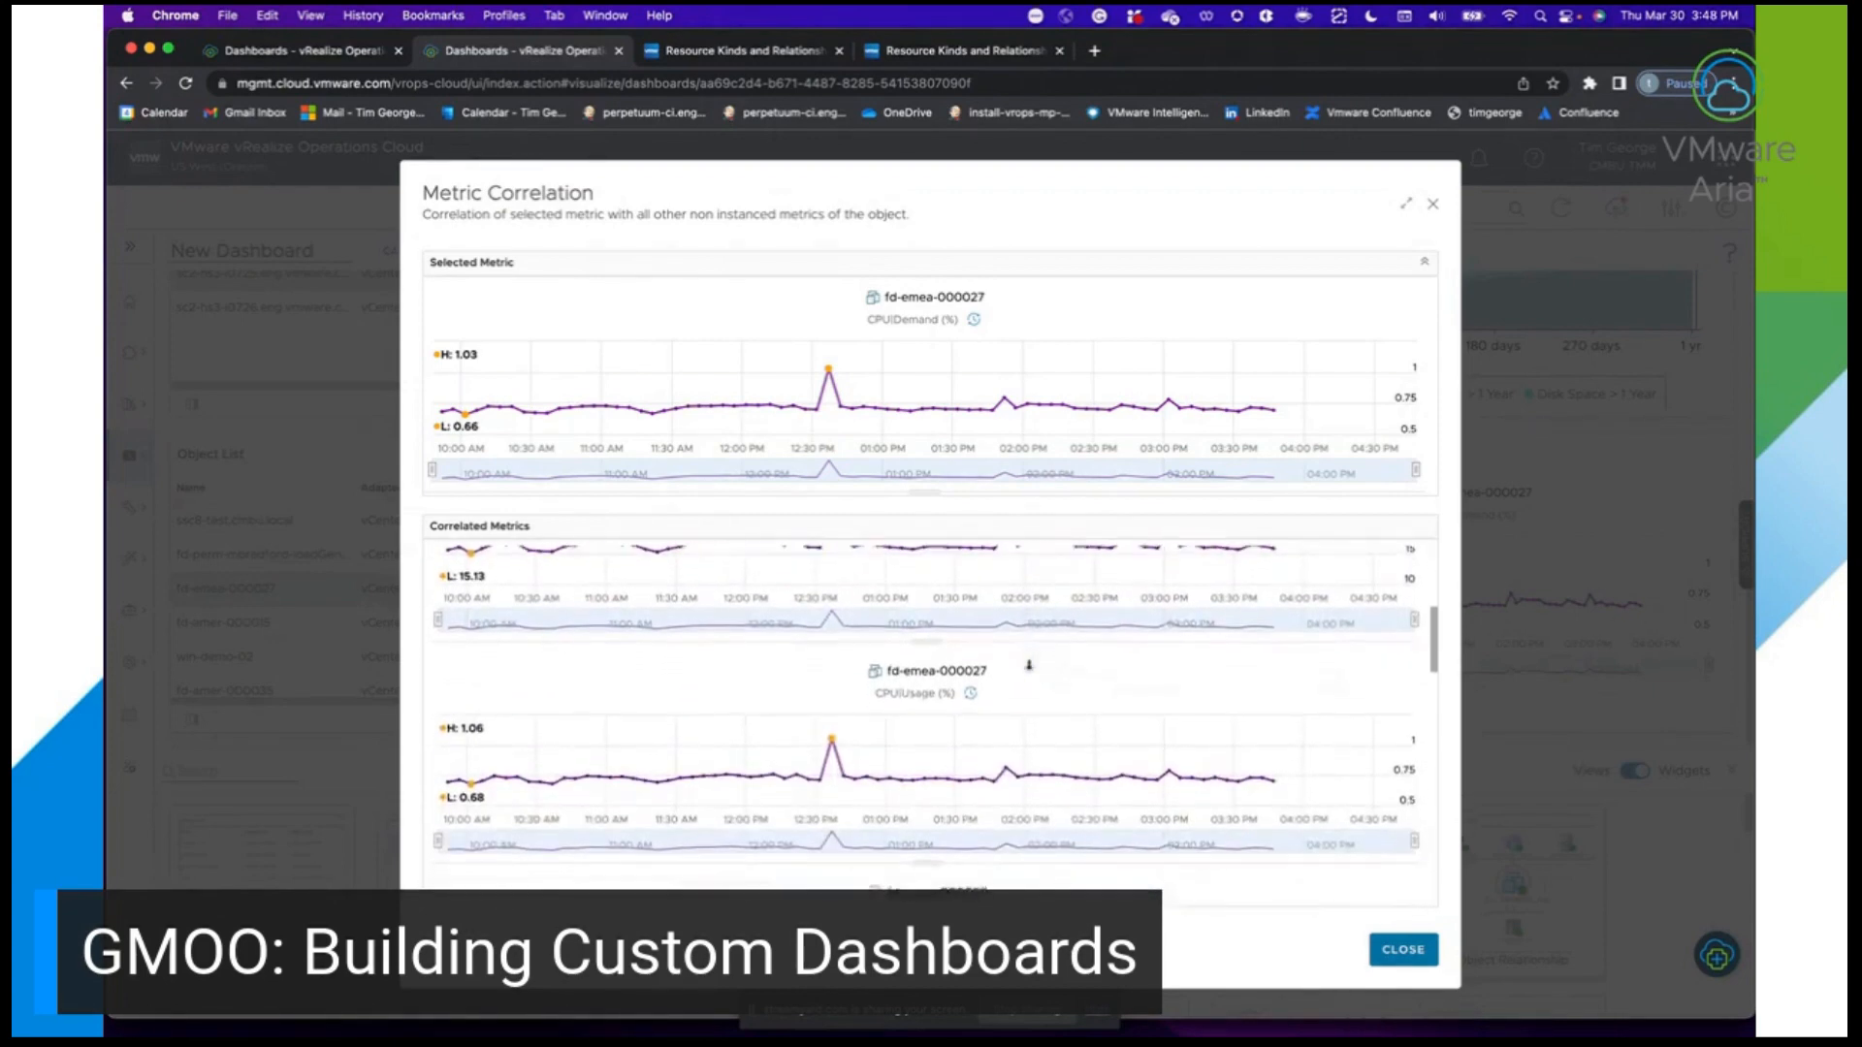
scroll(1029, 665, down, 2)
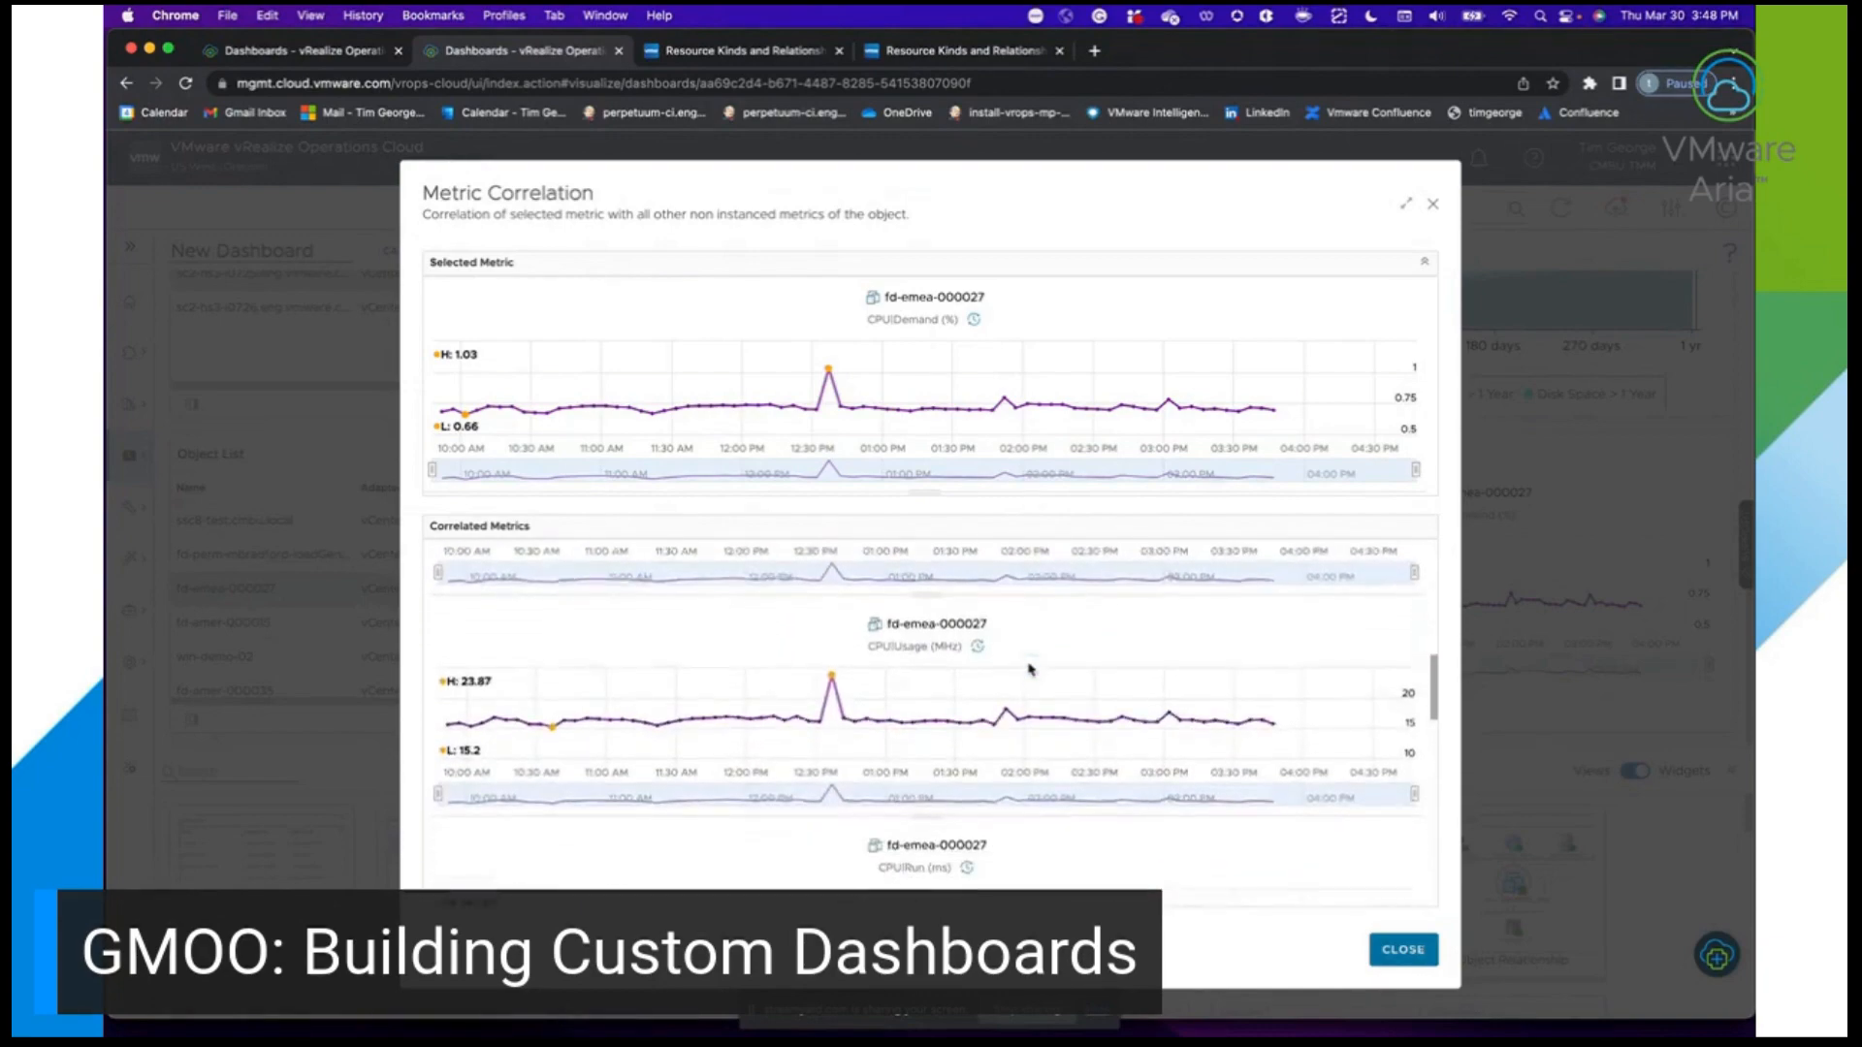
scroll(1030, 669, up, 3)
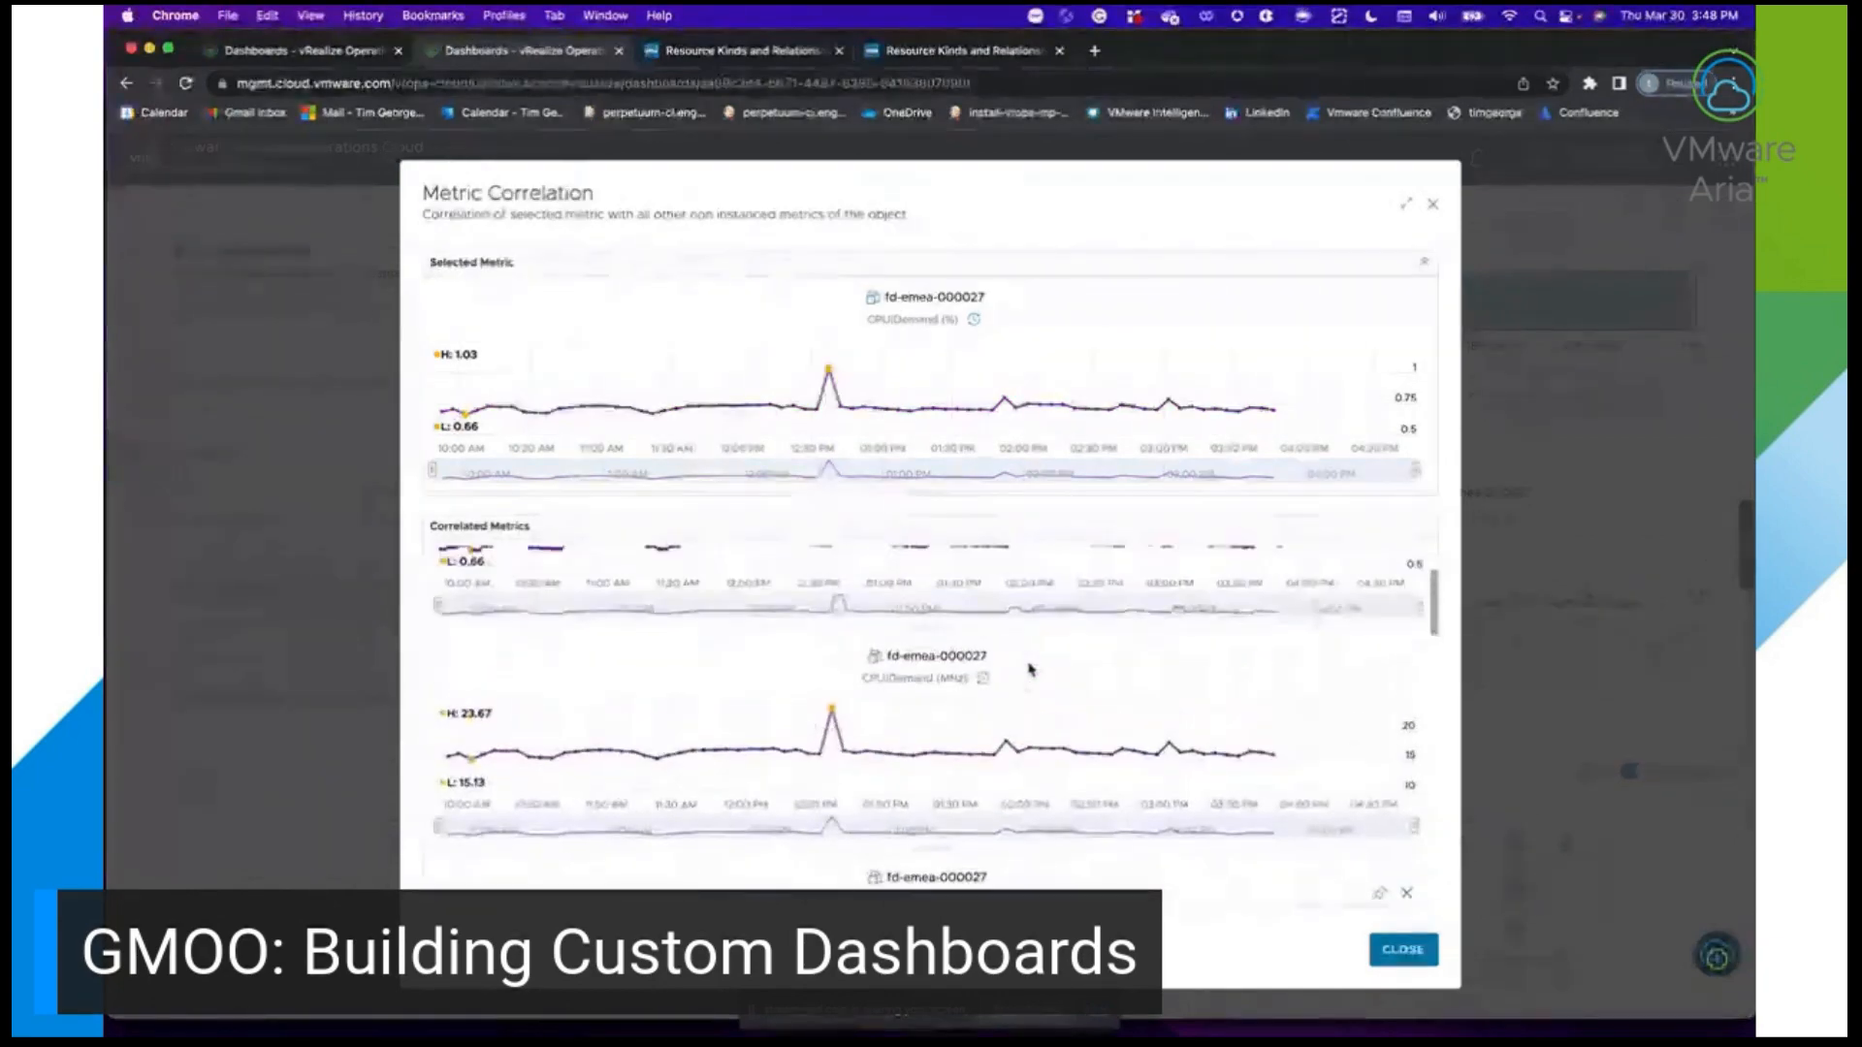
click(1406, 951)
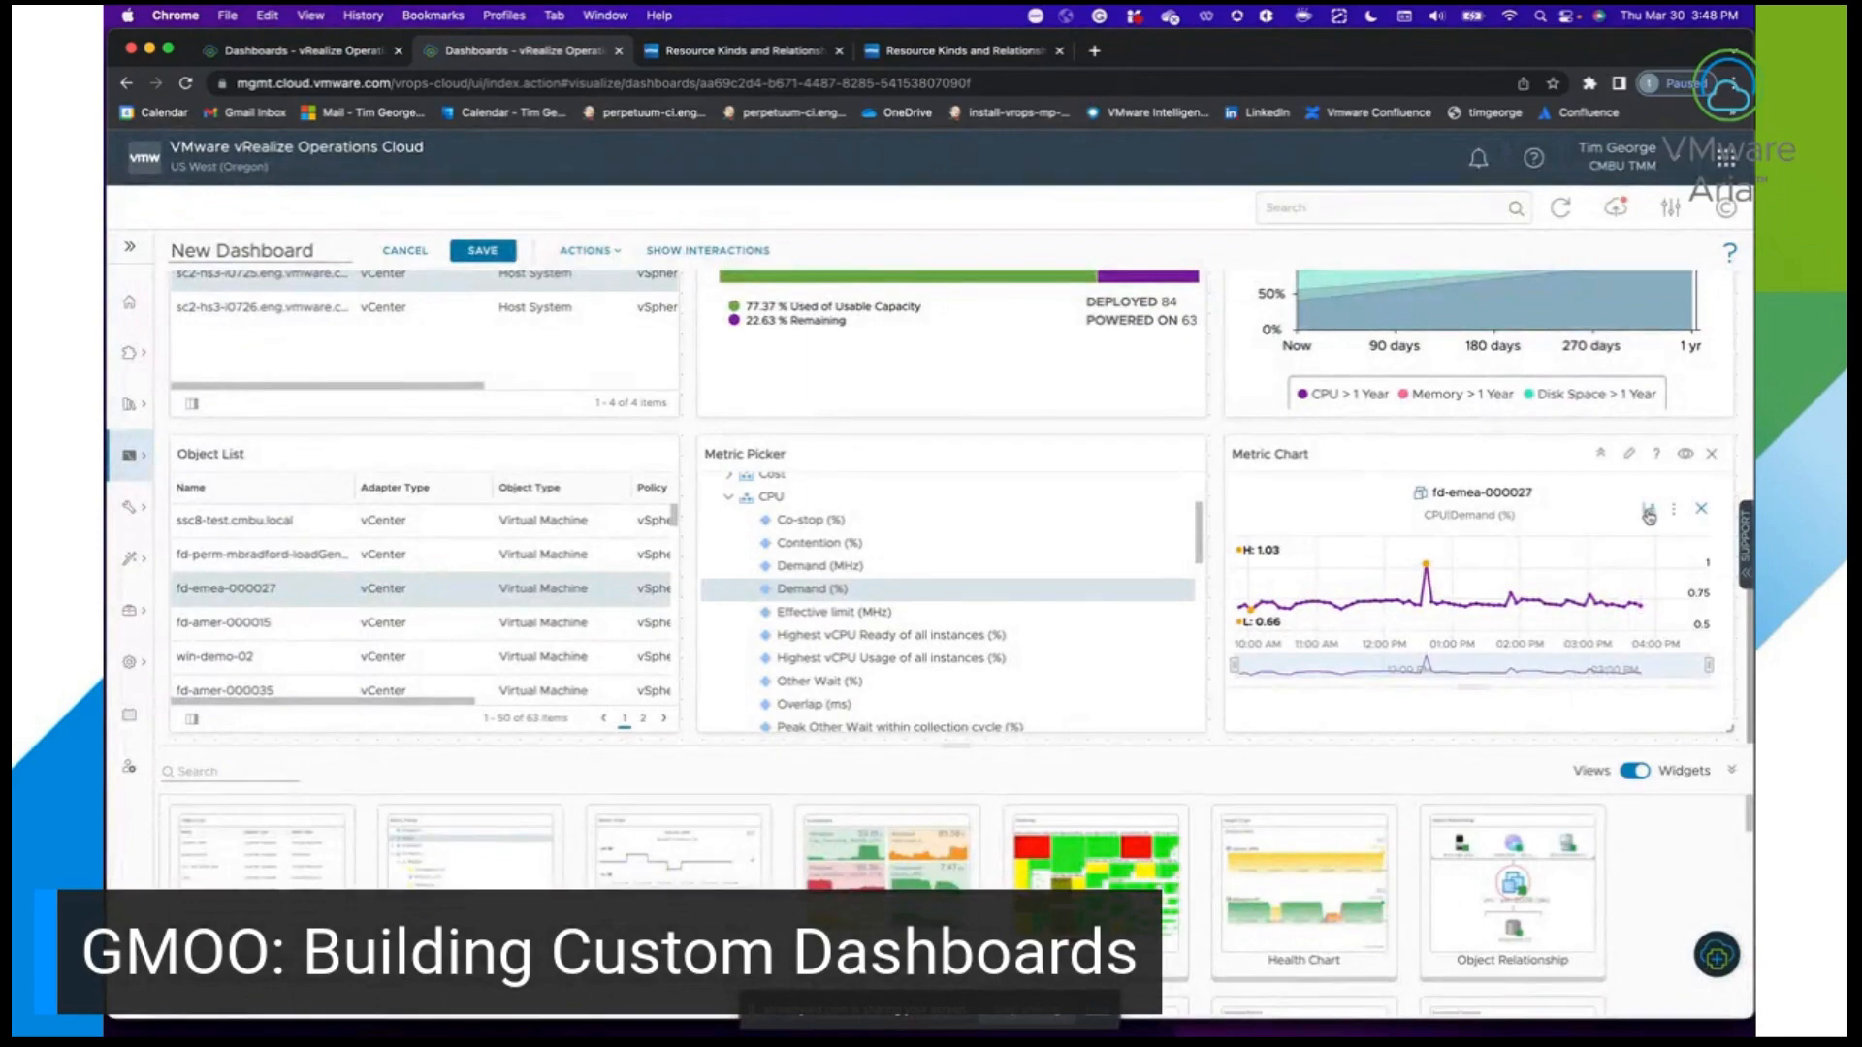
click(1607, 514)
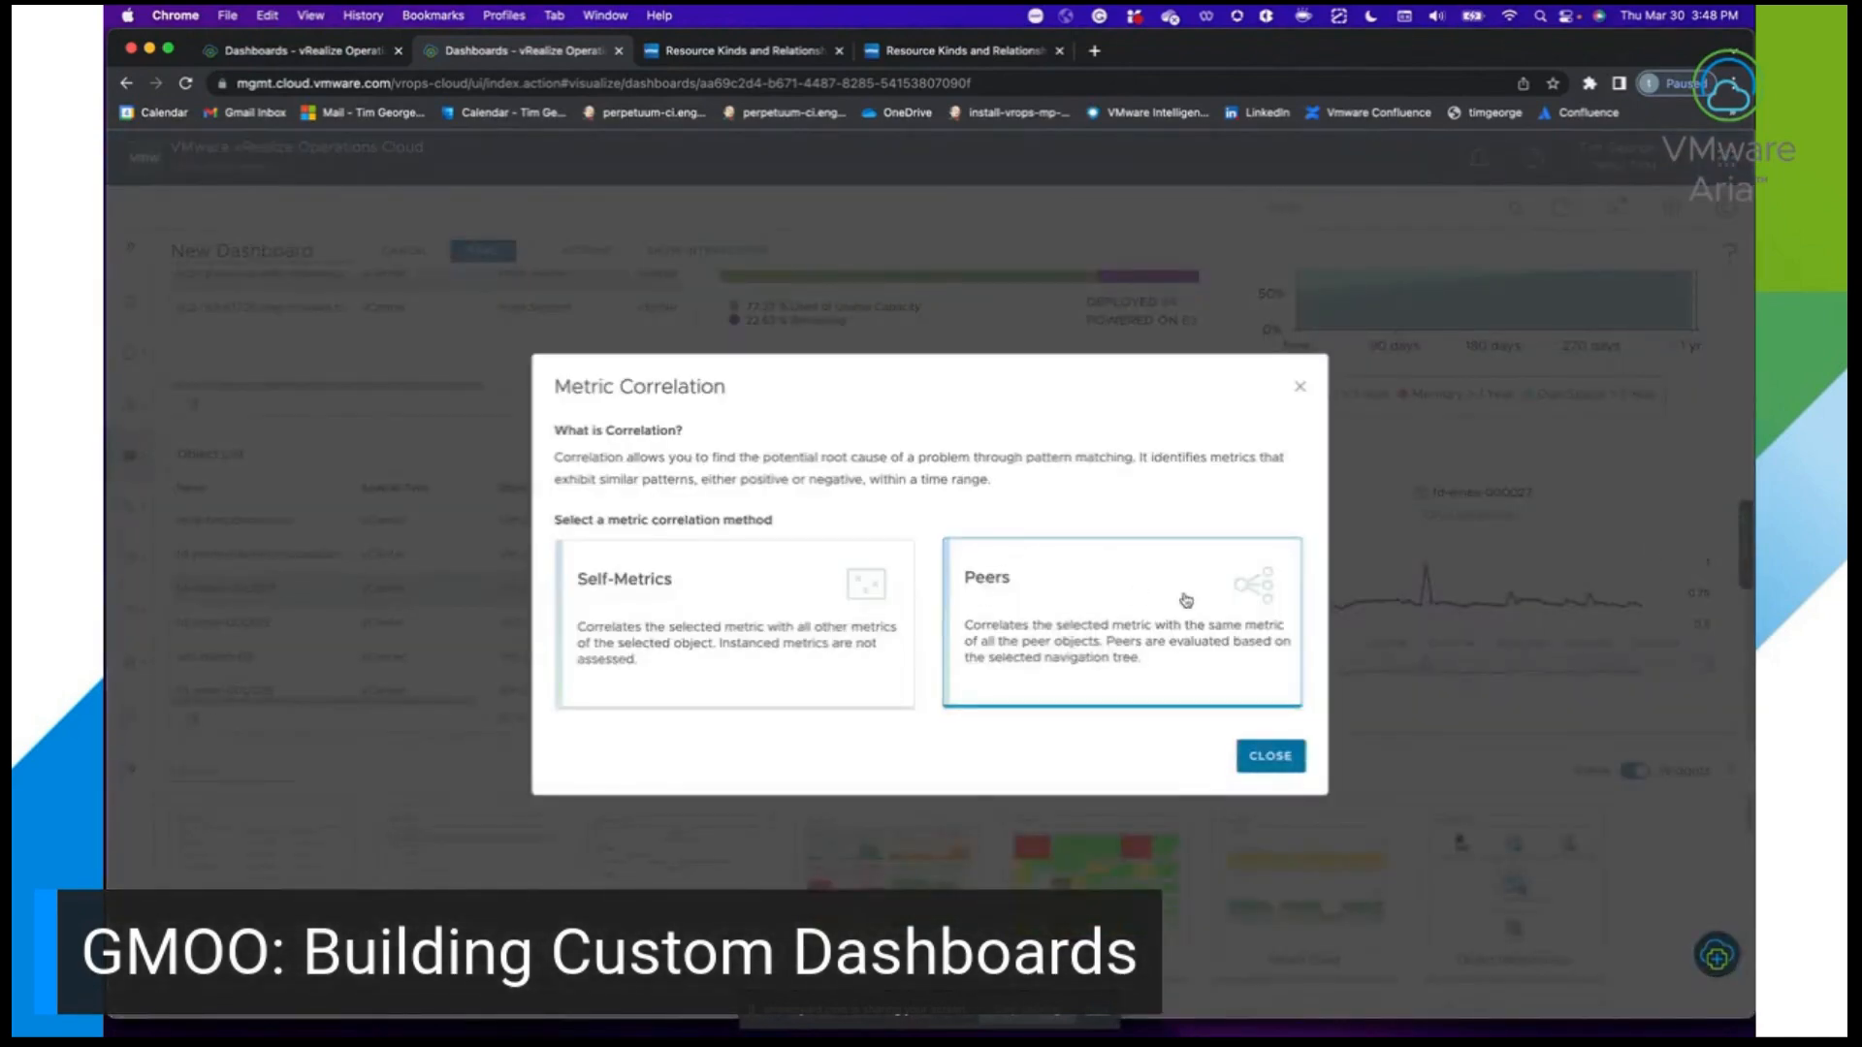
click(1268, 758)
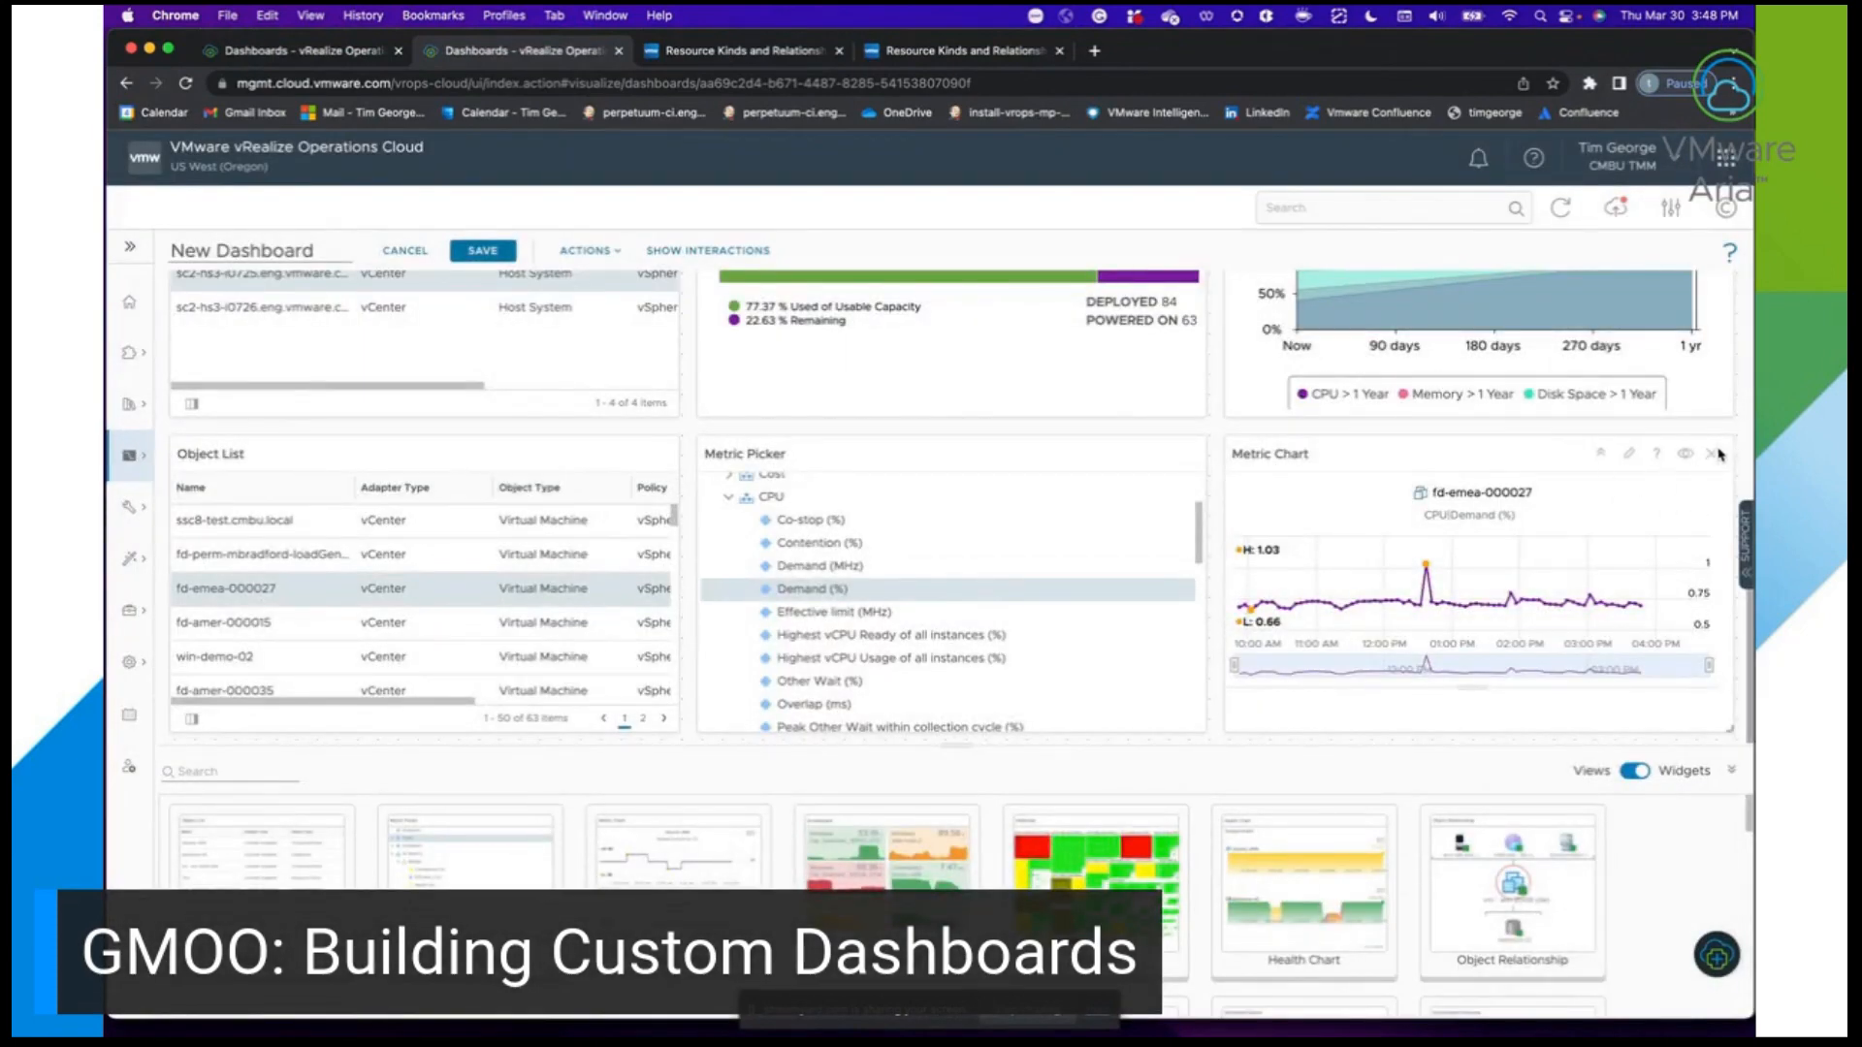
Replace the Metric Chart widget with a Rolling View Chart widget beside the Metric Picker.
scroll(1197, 805, down, 5)
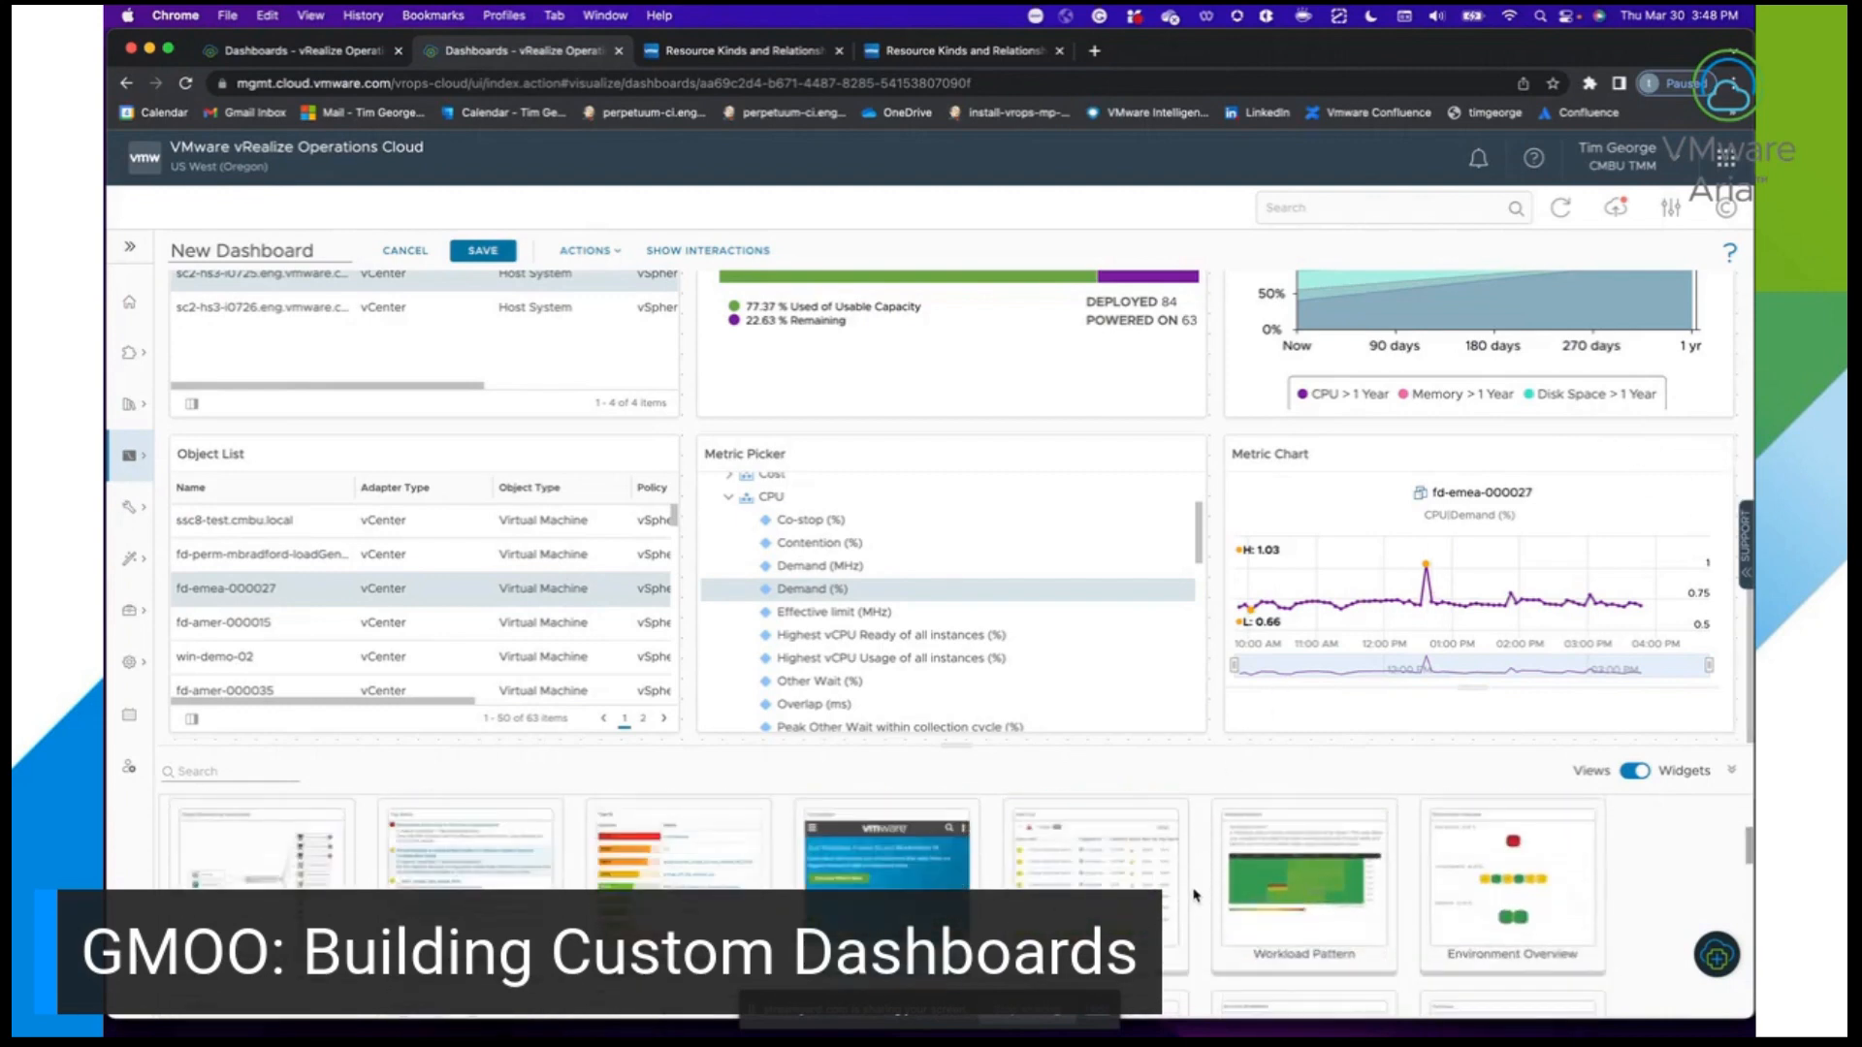
scroll(1197, 896, down, 10)
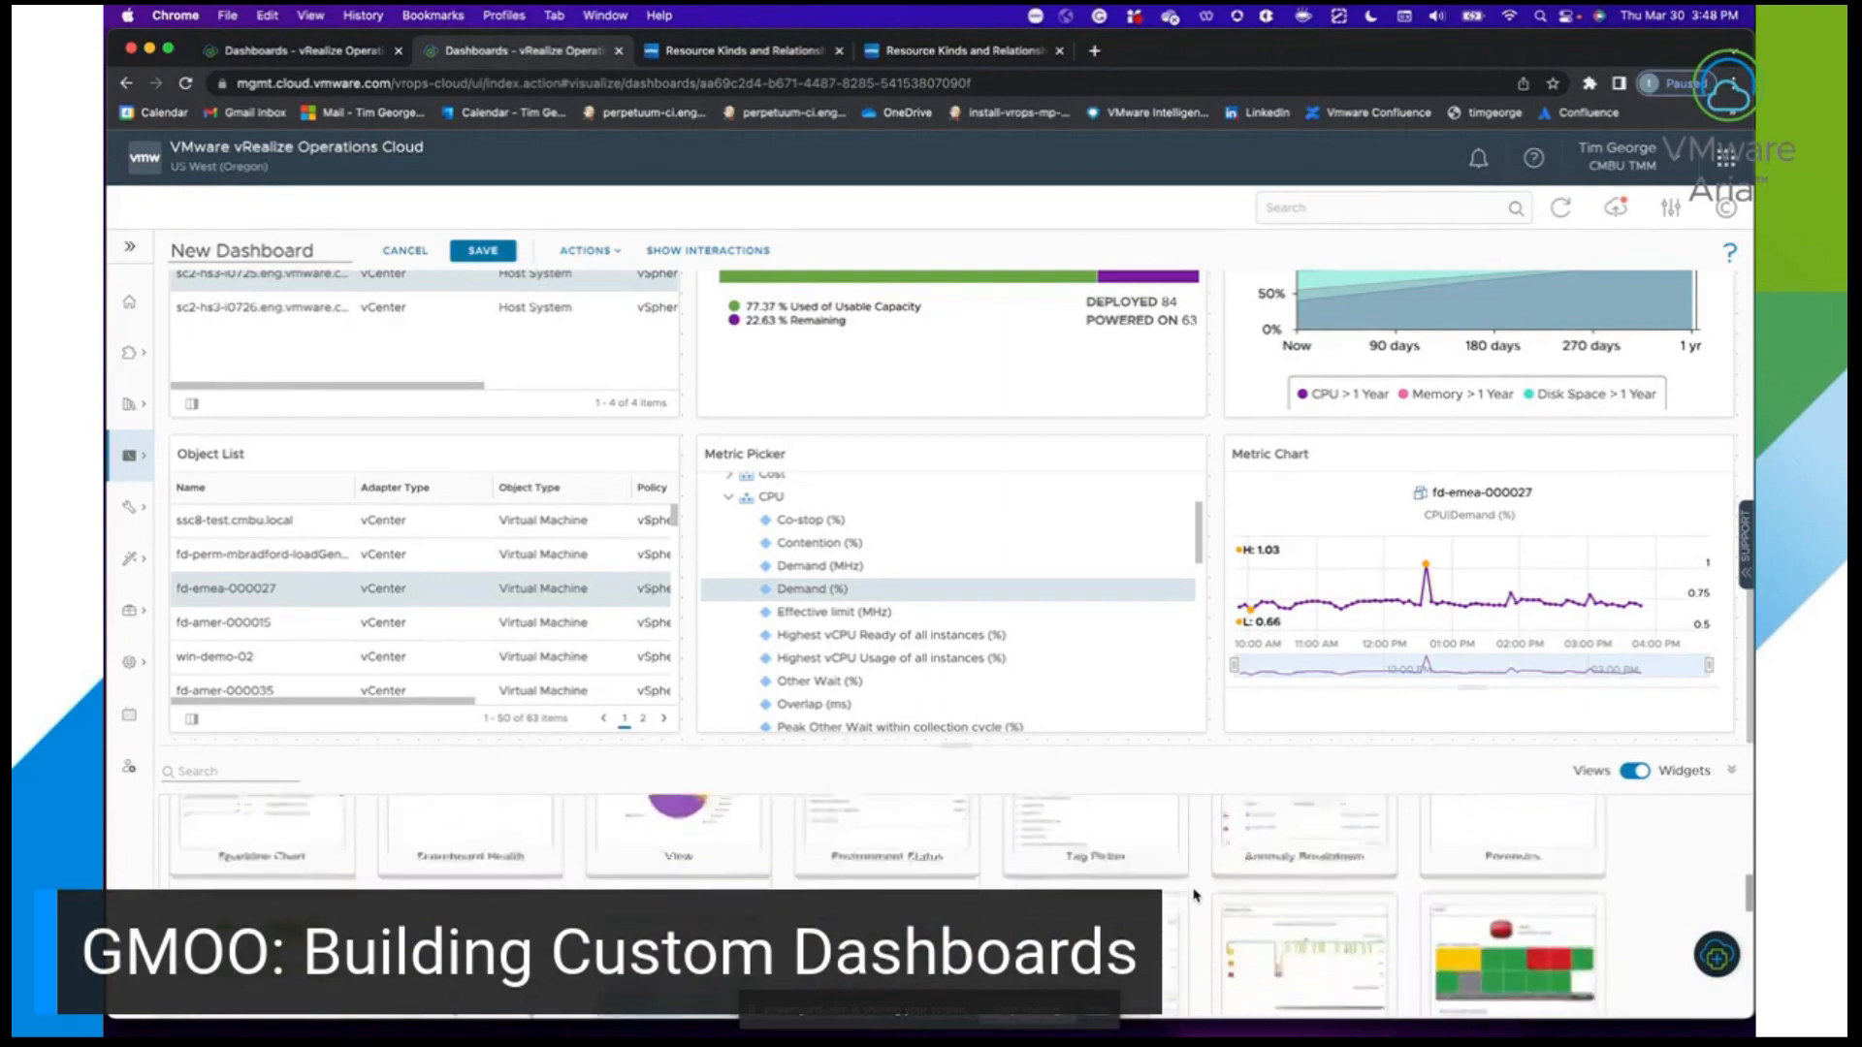
scroll(1194, 895, down, 3)
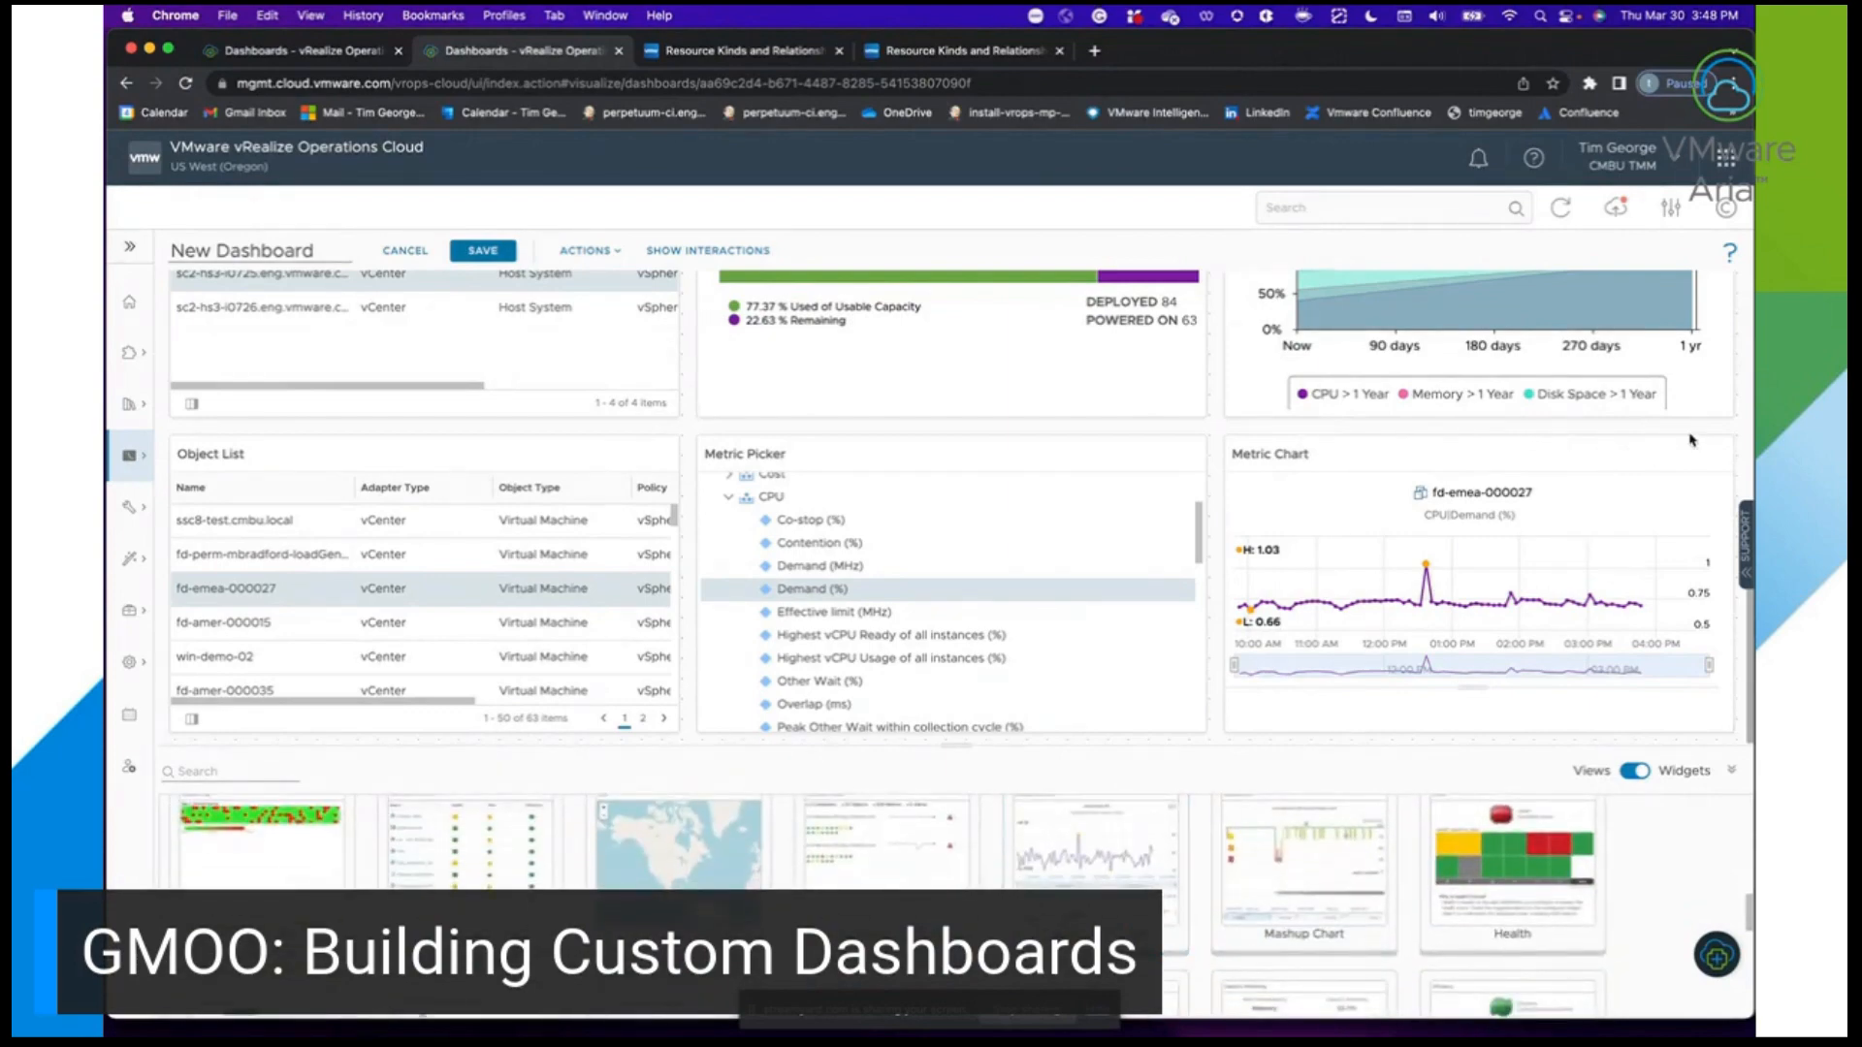
click(1710, 456)
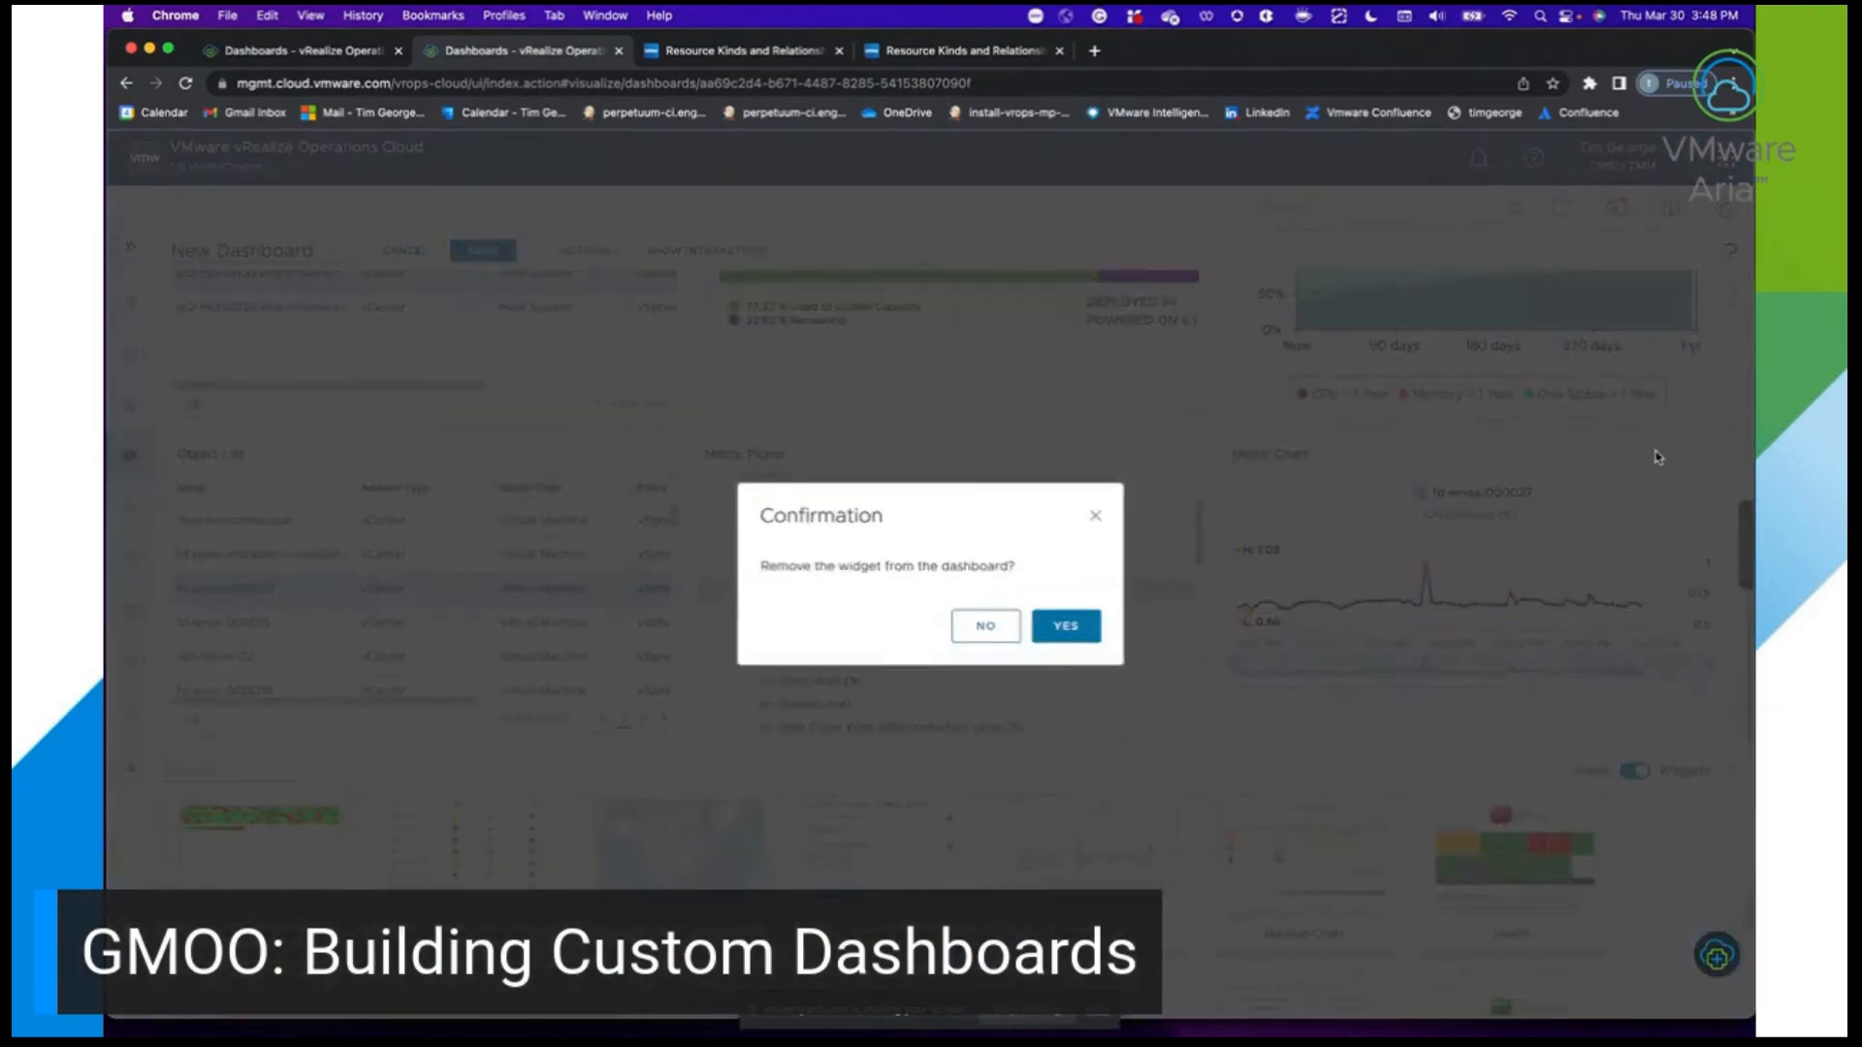
click(1066, 625)
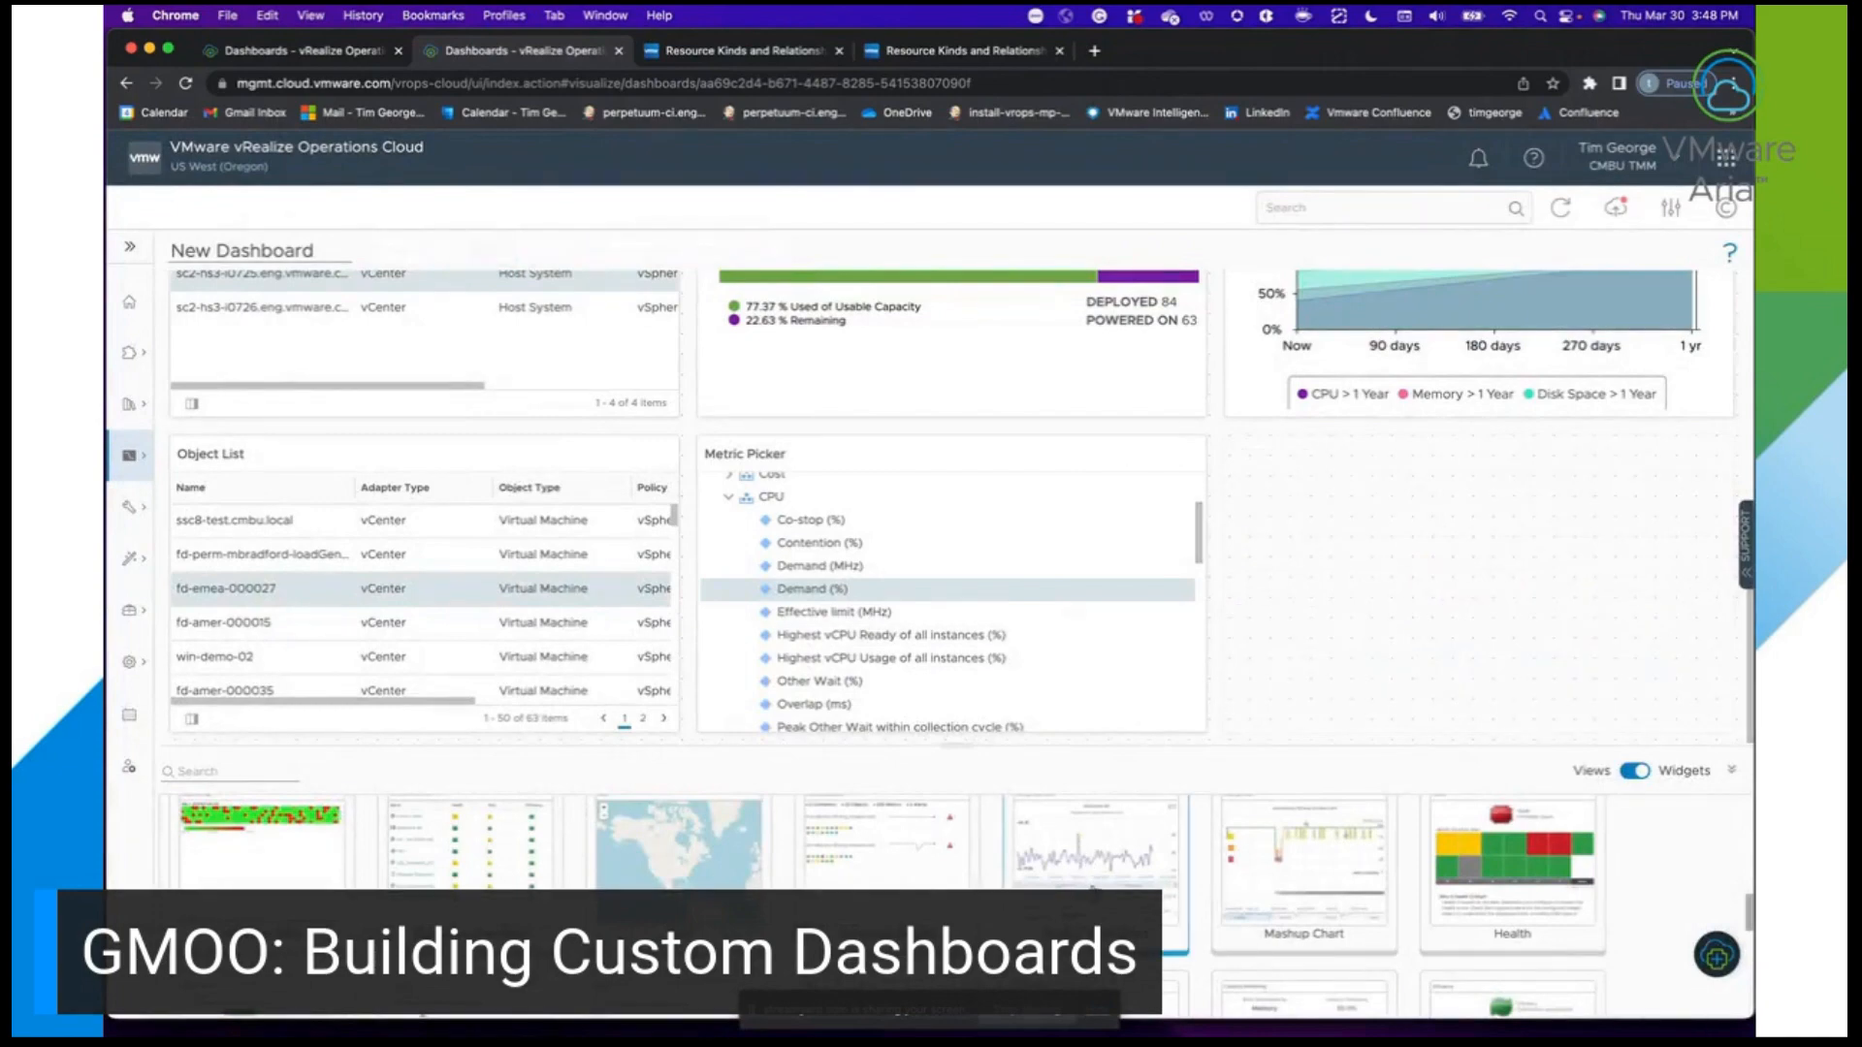
drag(1093, 888, 1132, 552)
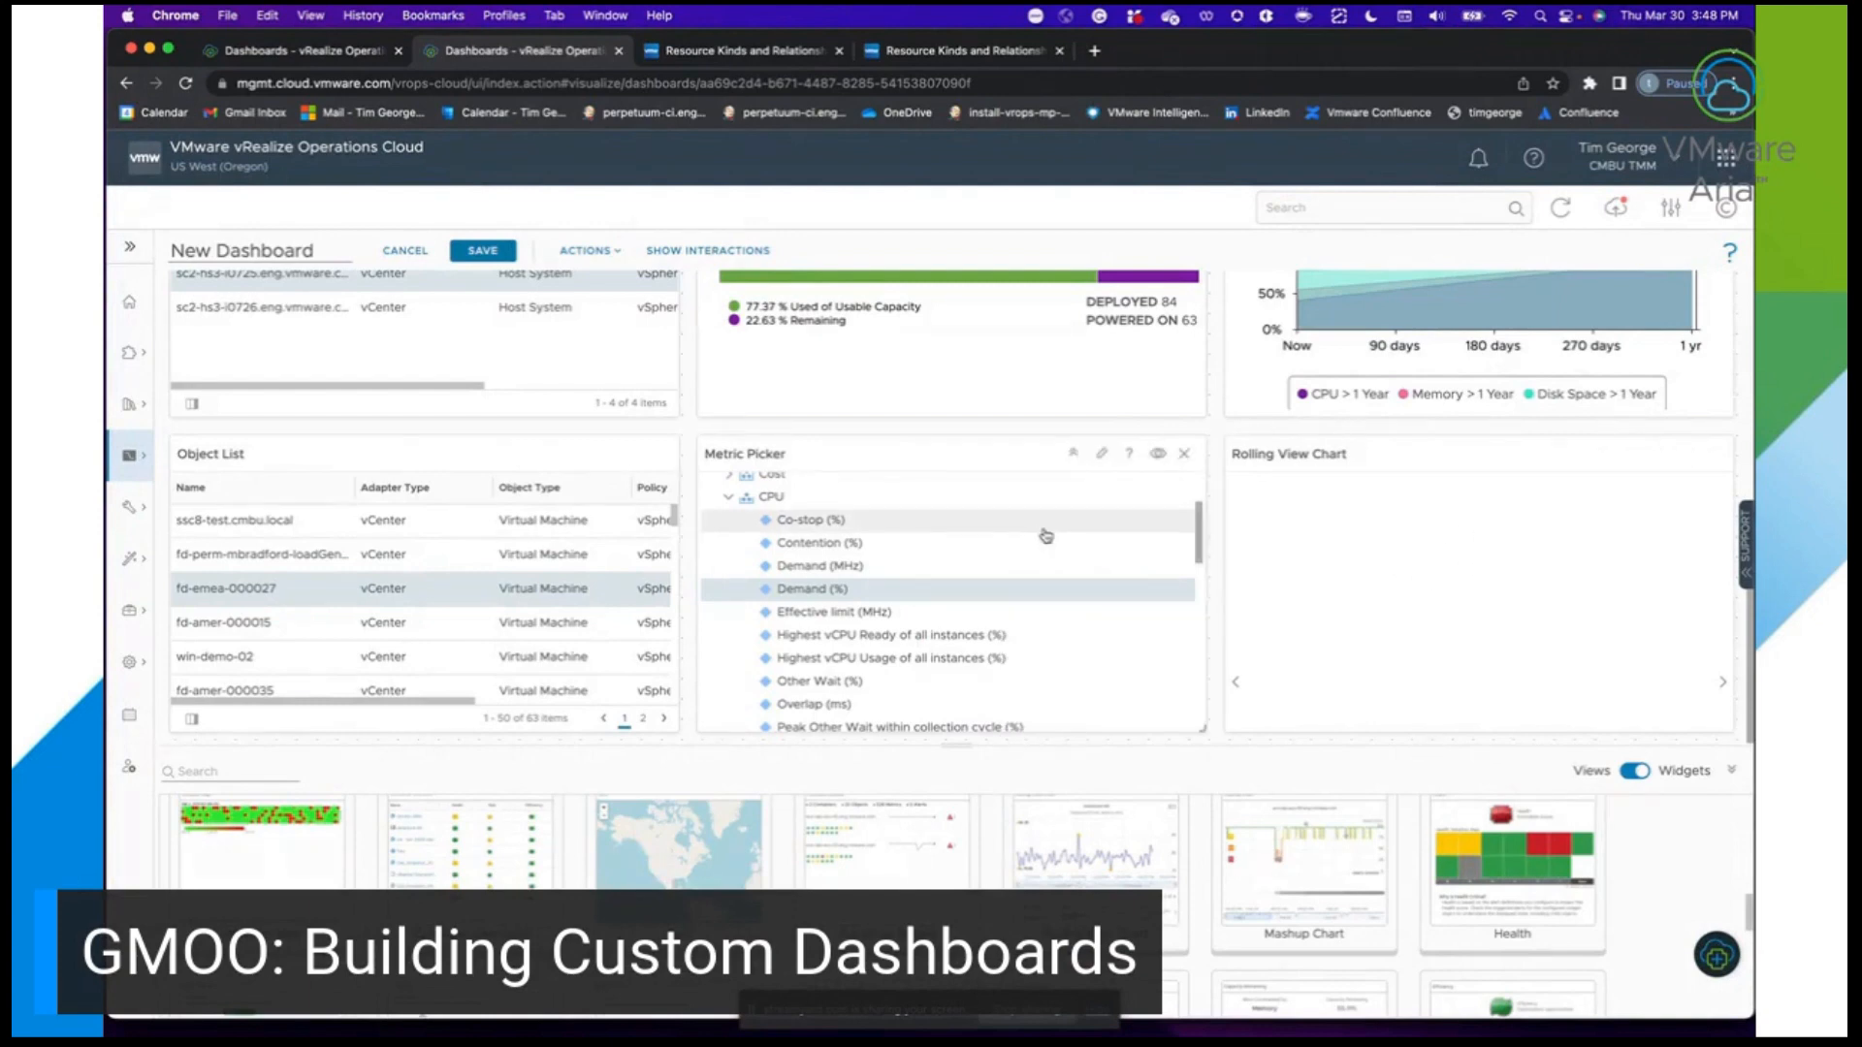
Link the Metric Picker's metric output to the Rolling View Chart's metric input and return to the dashboard layout.
click(698, 252)
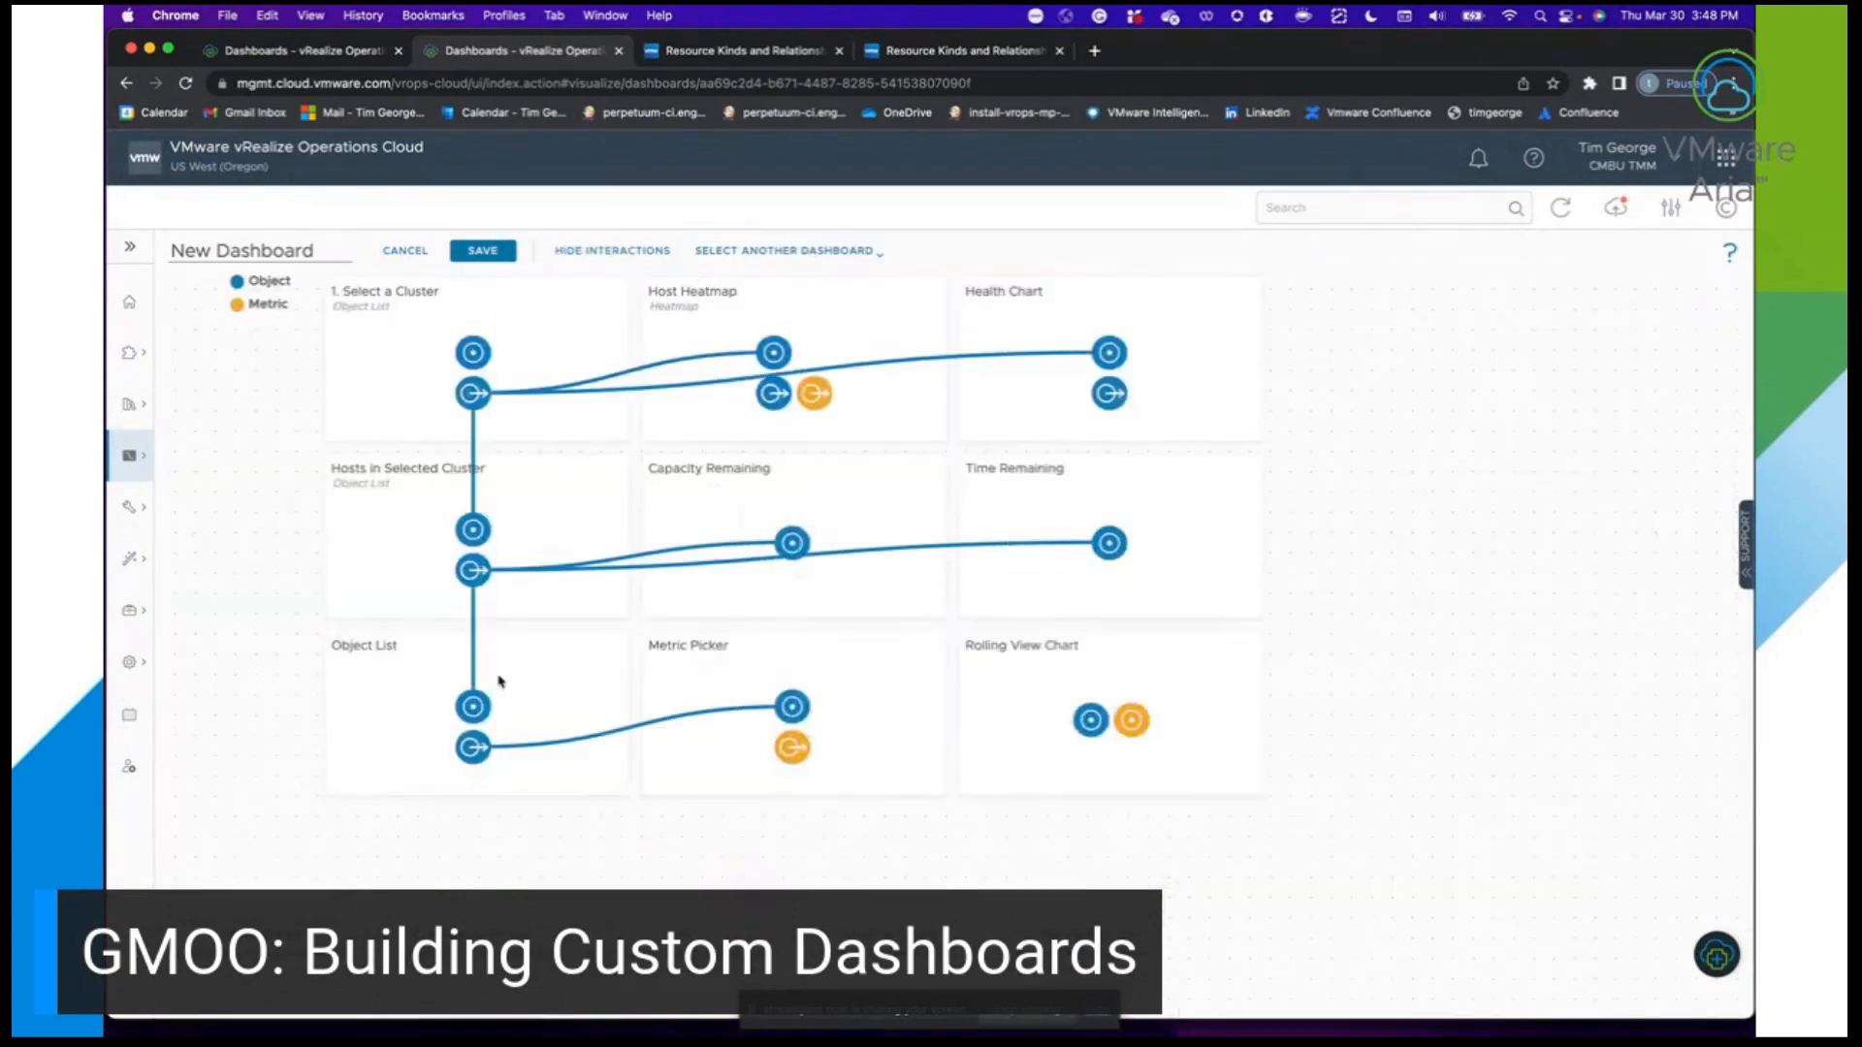
drag(792, 747, 1131, 719)
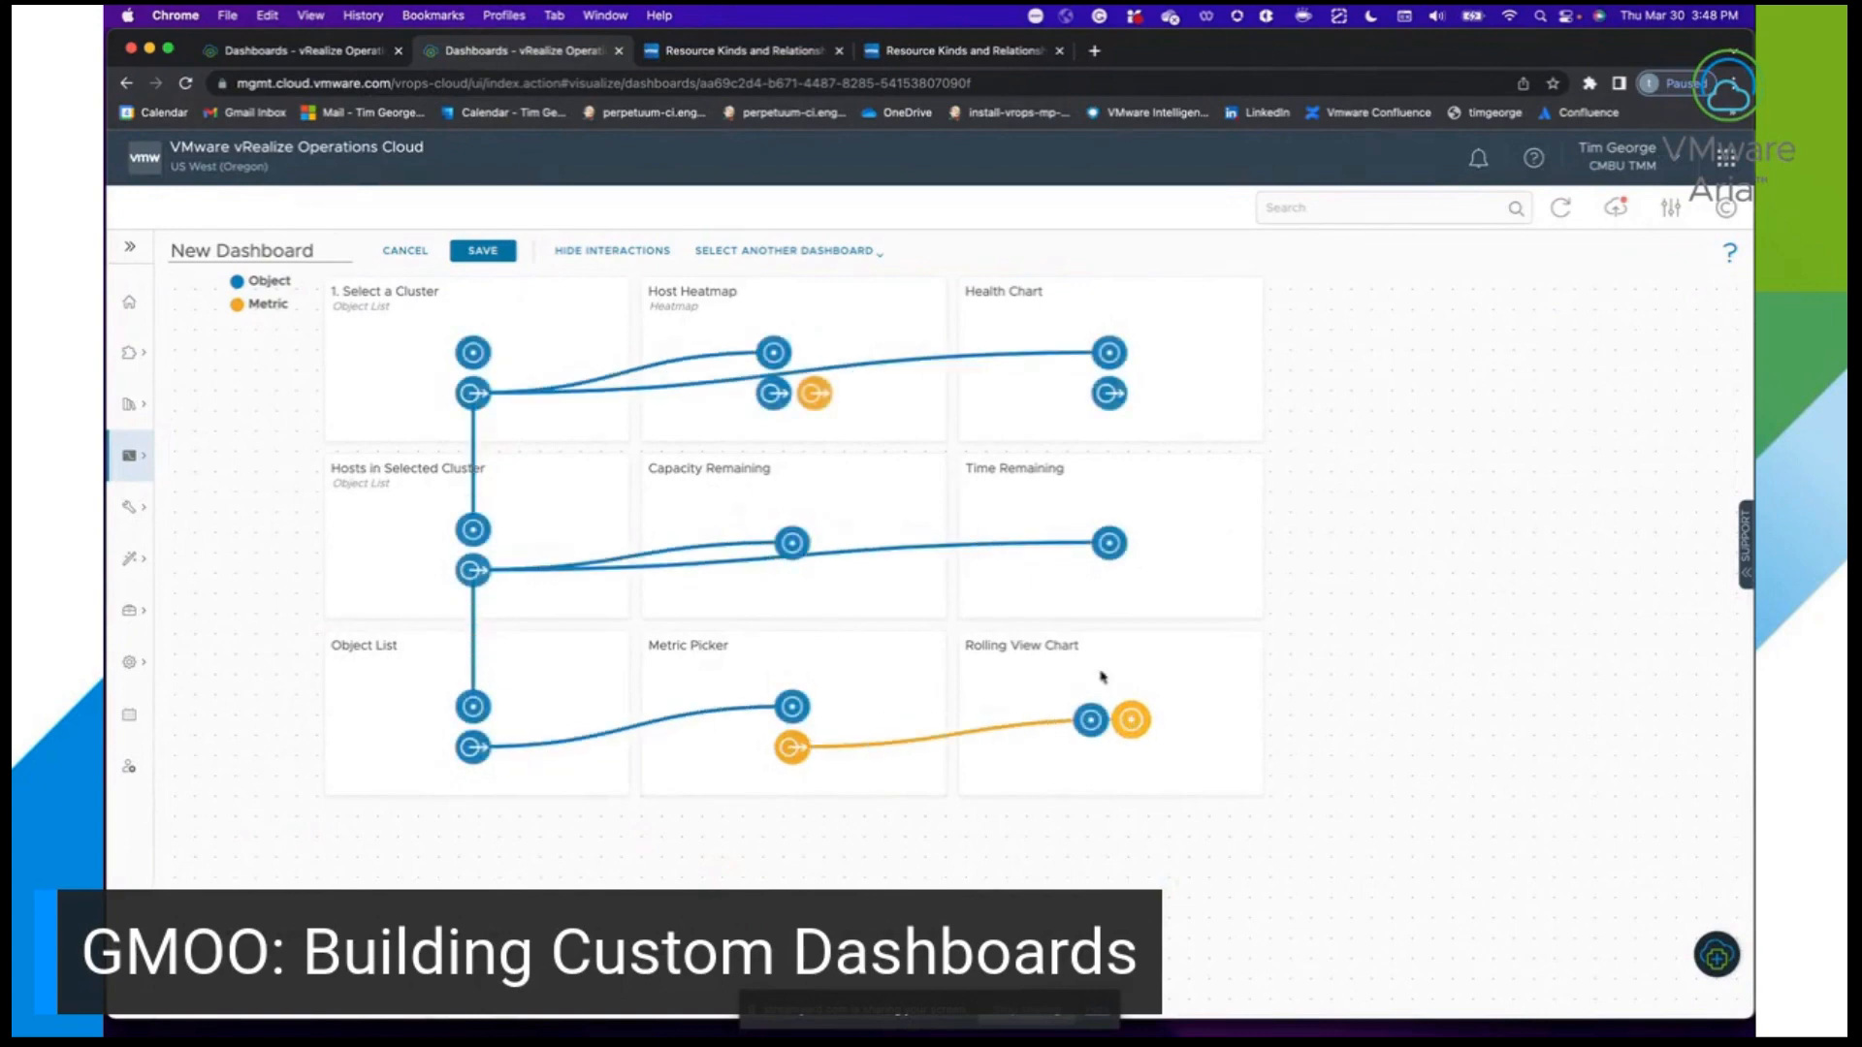
click(612, 251)
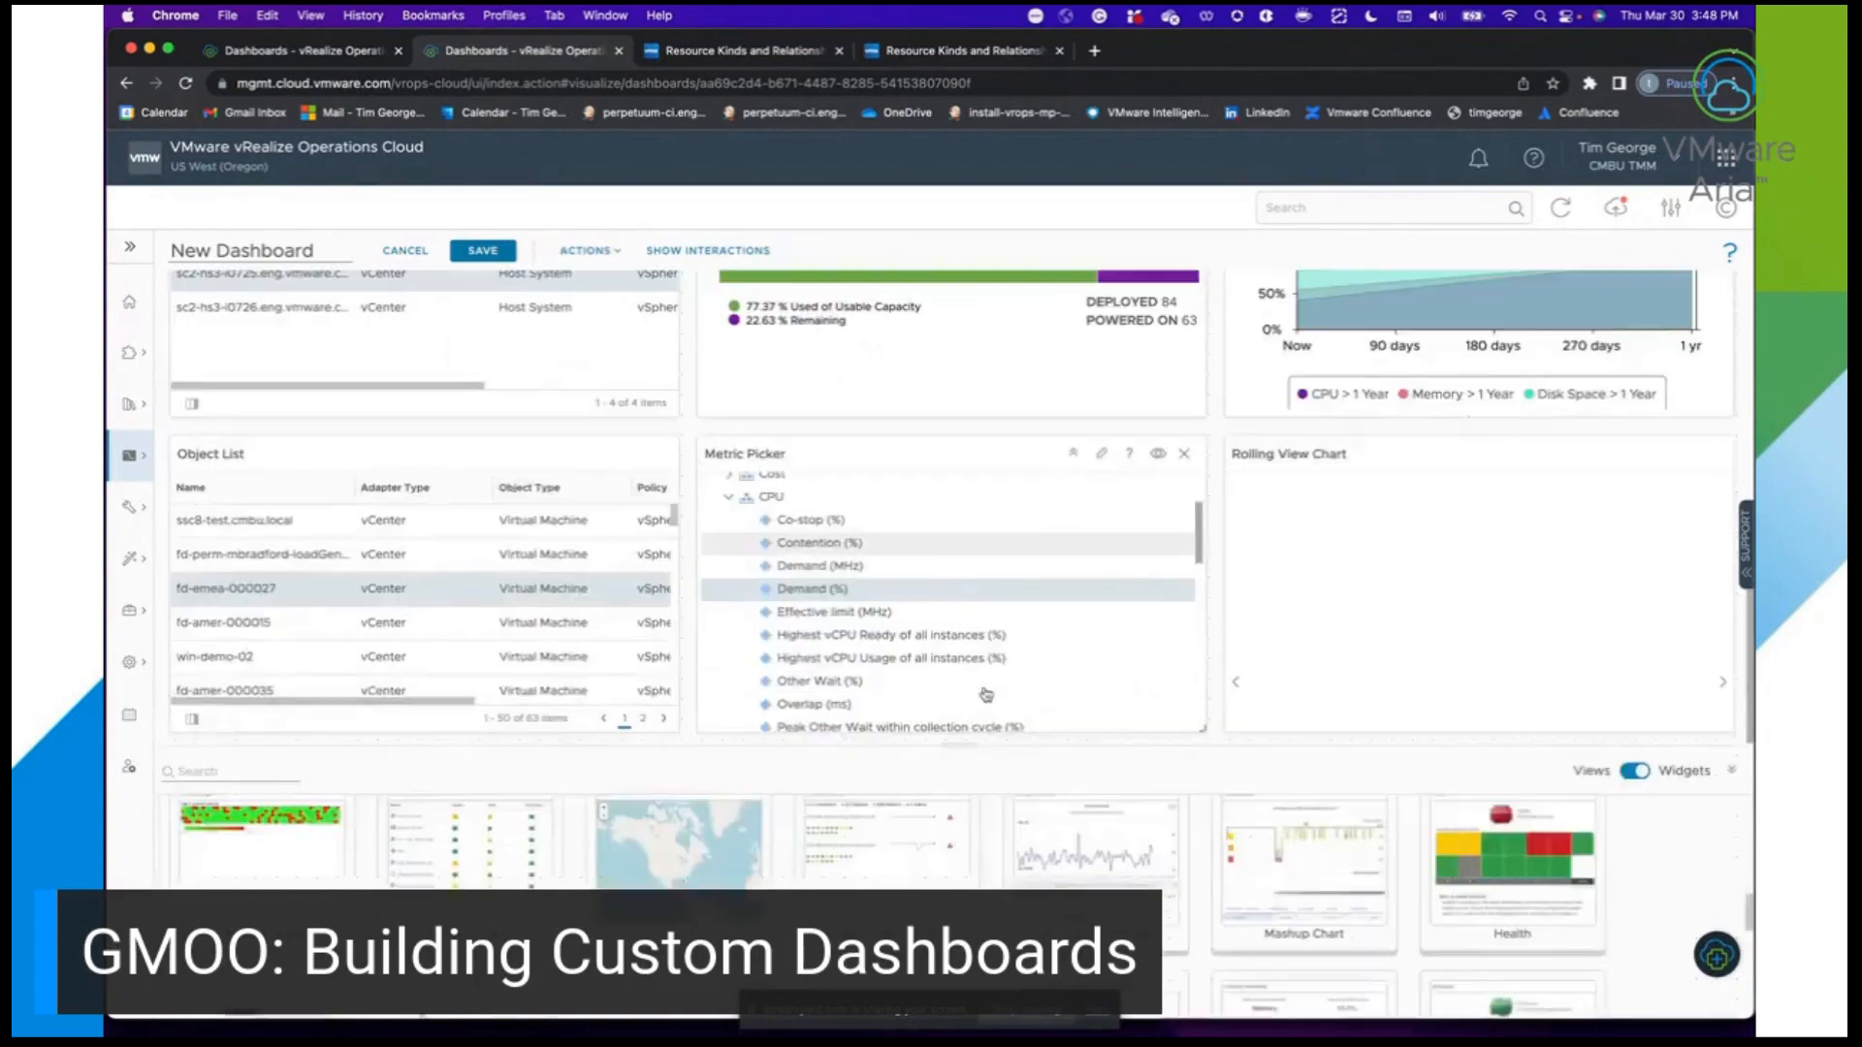
Plot CPU Demand (%) and Demand (MHz) of fd-emea-000027 in the Rolling View Chart and switch between the two charts.
click(888, 591)
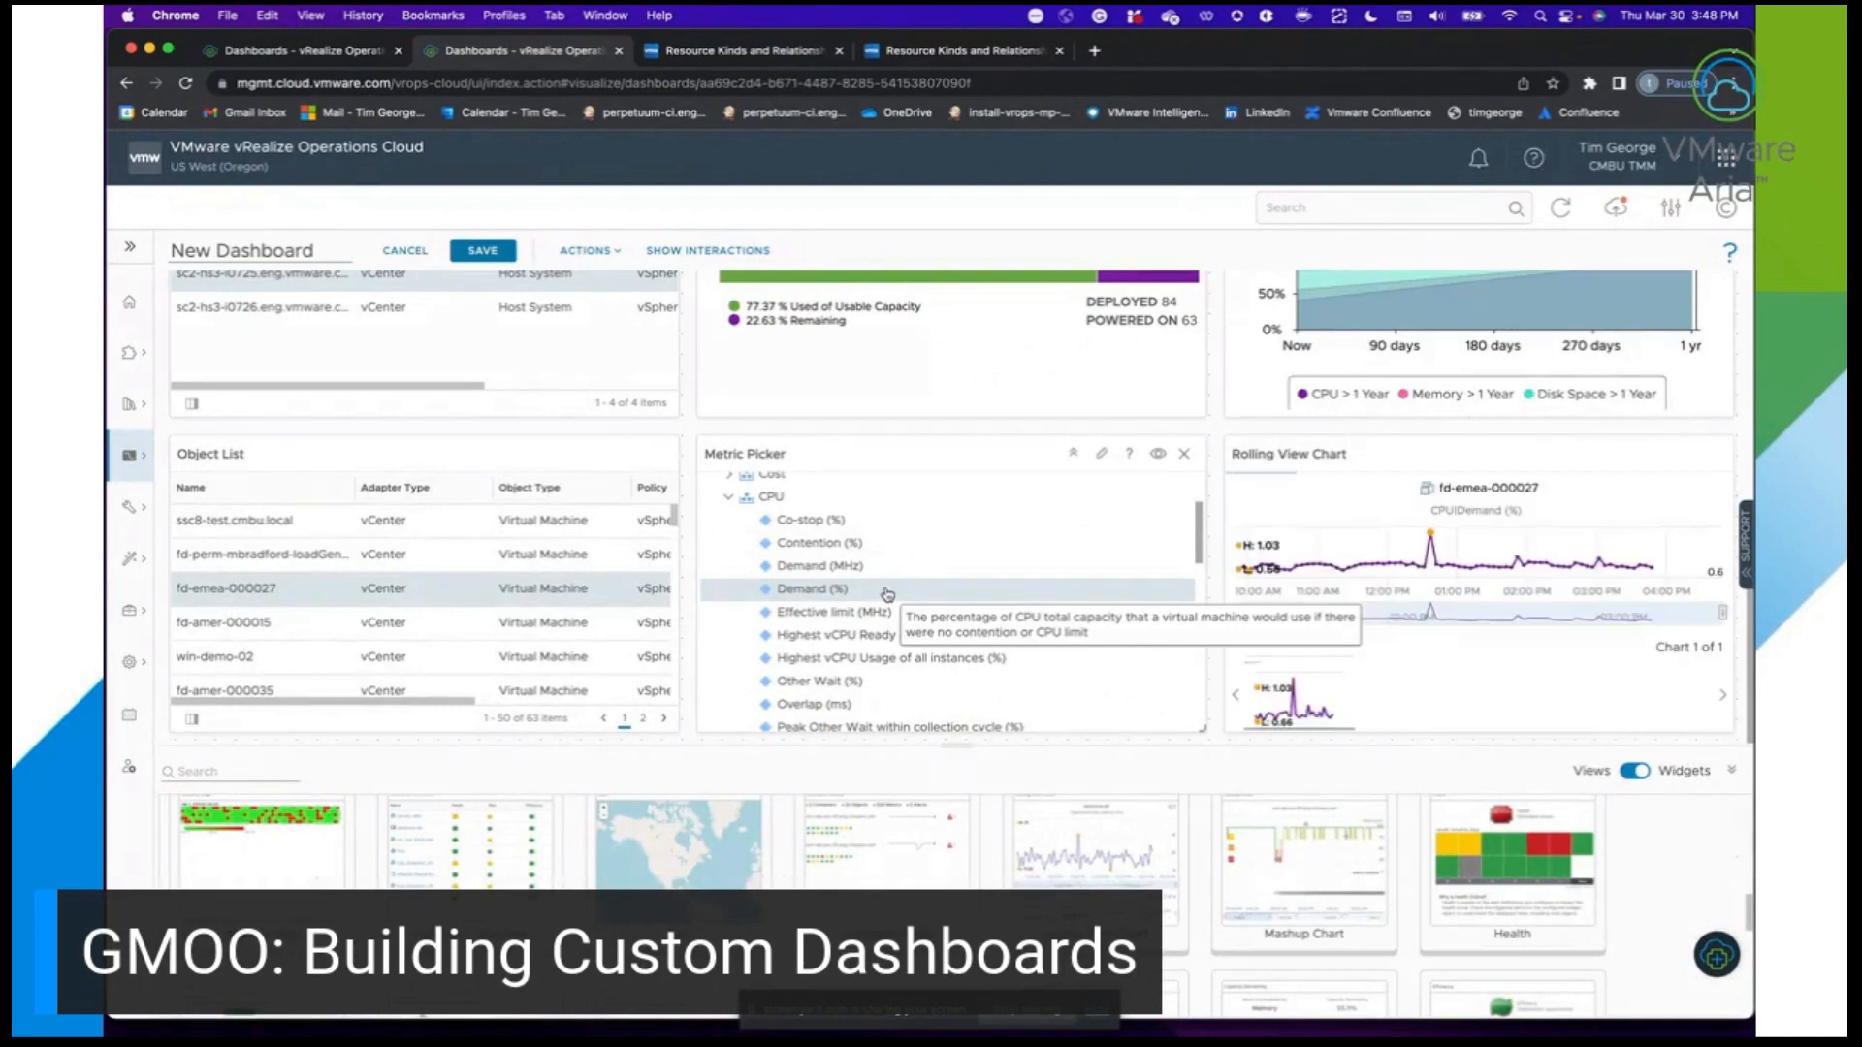
click(862, 568)
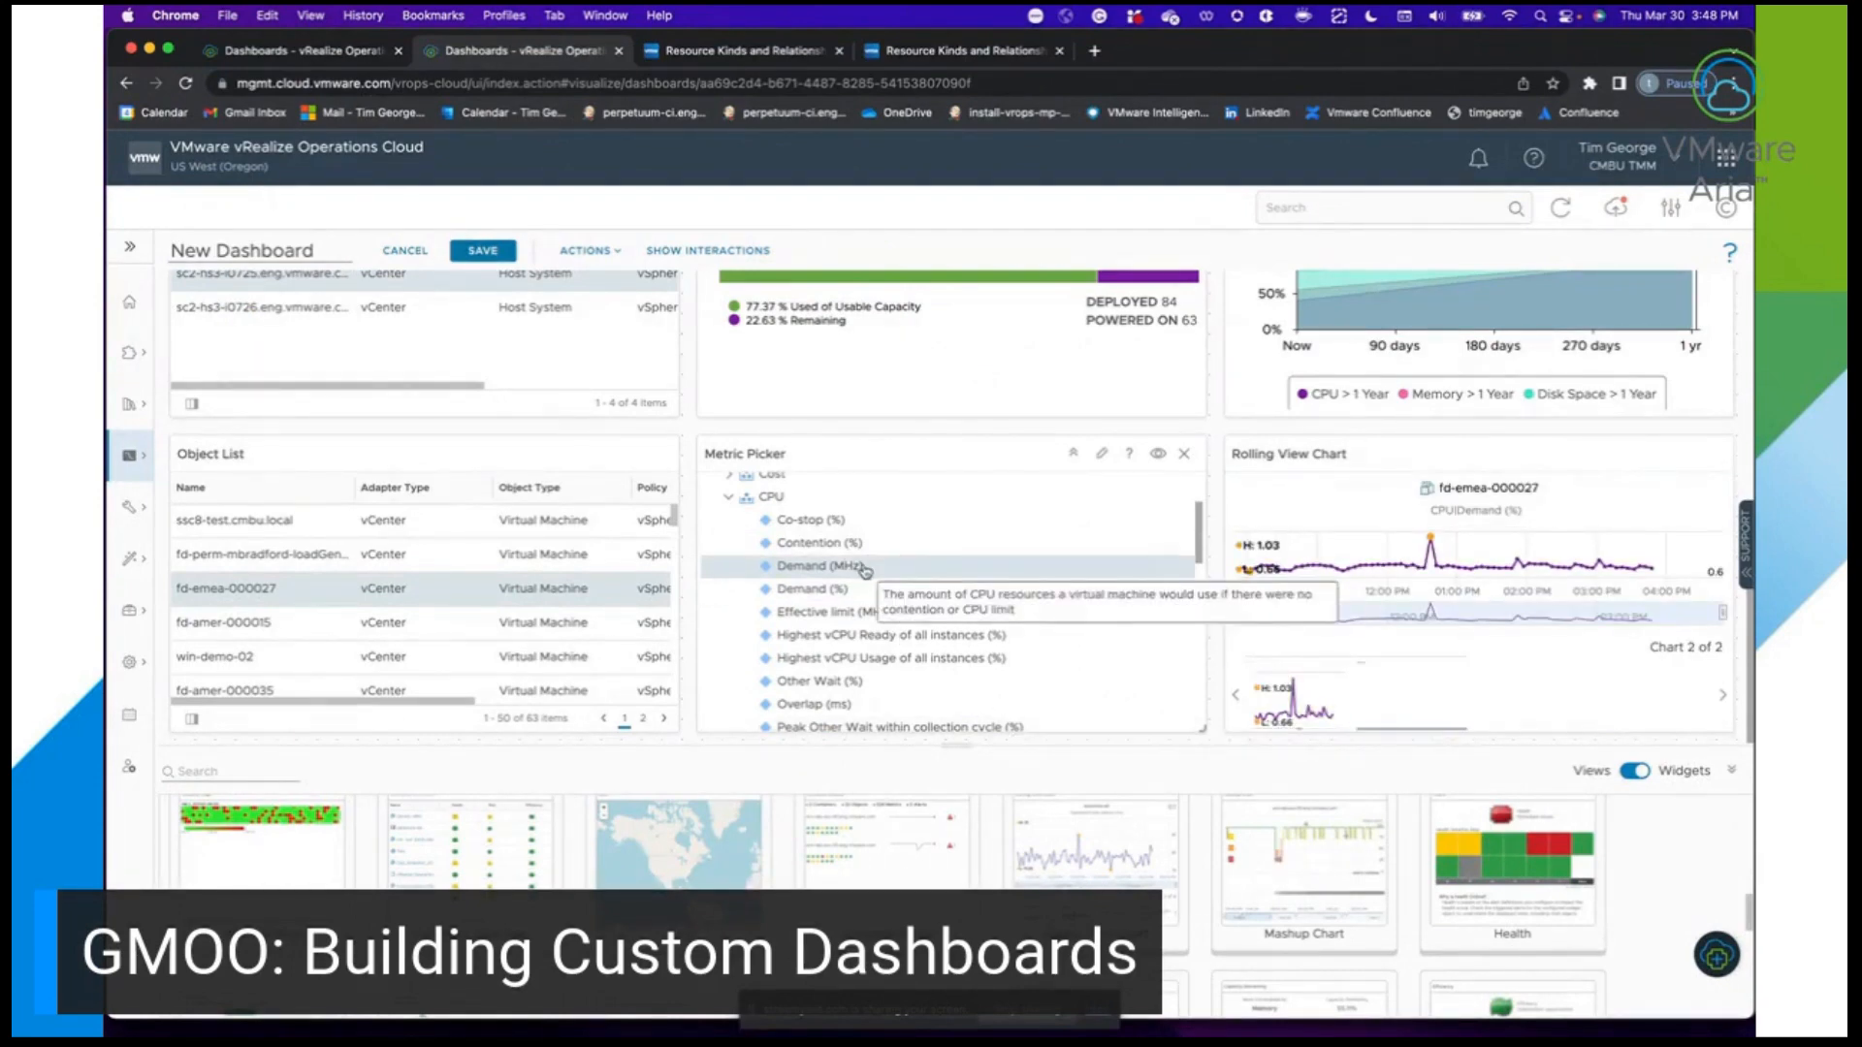
click(1297, 712)
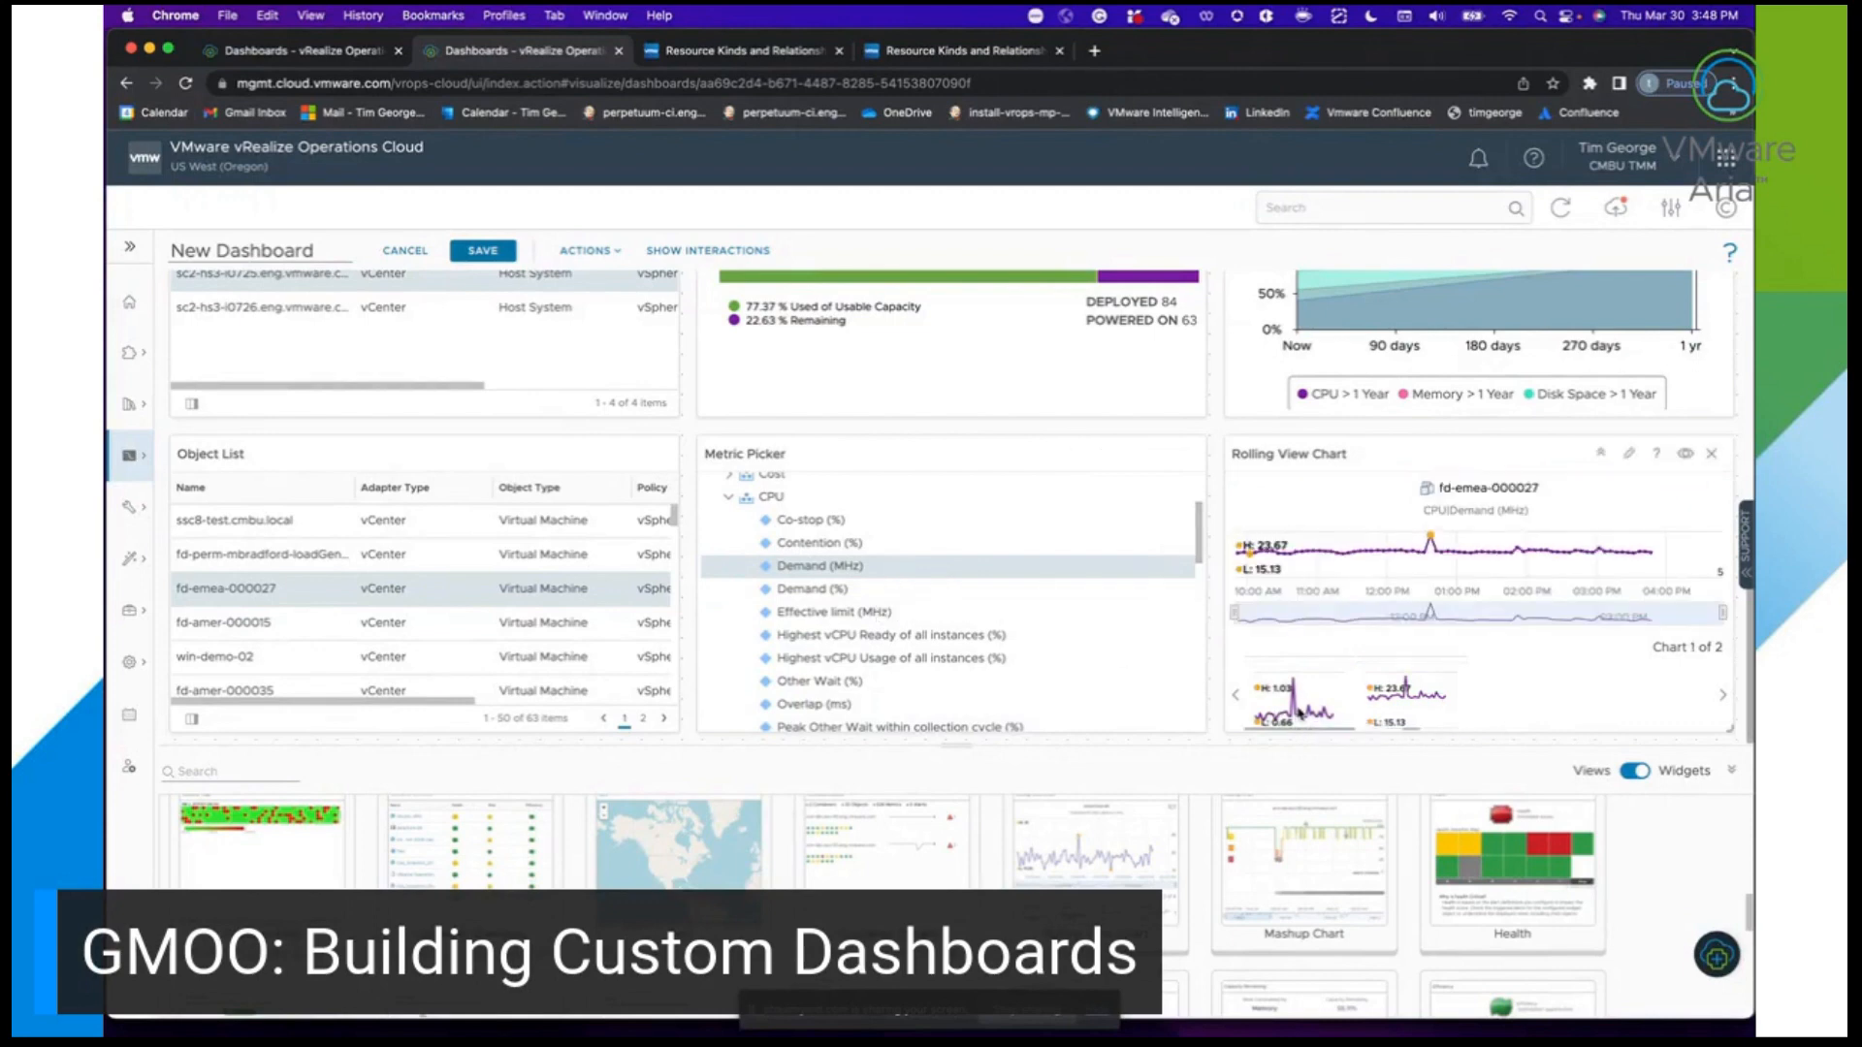
click(1406, 697)
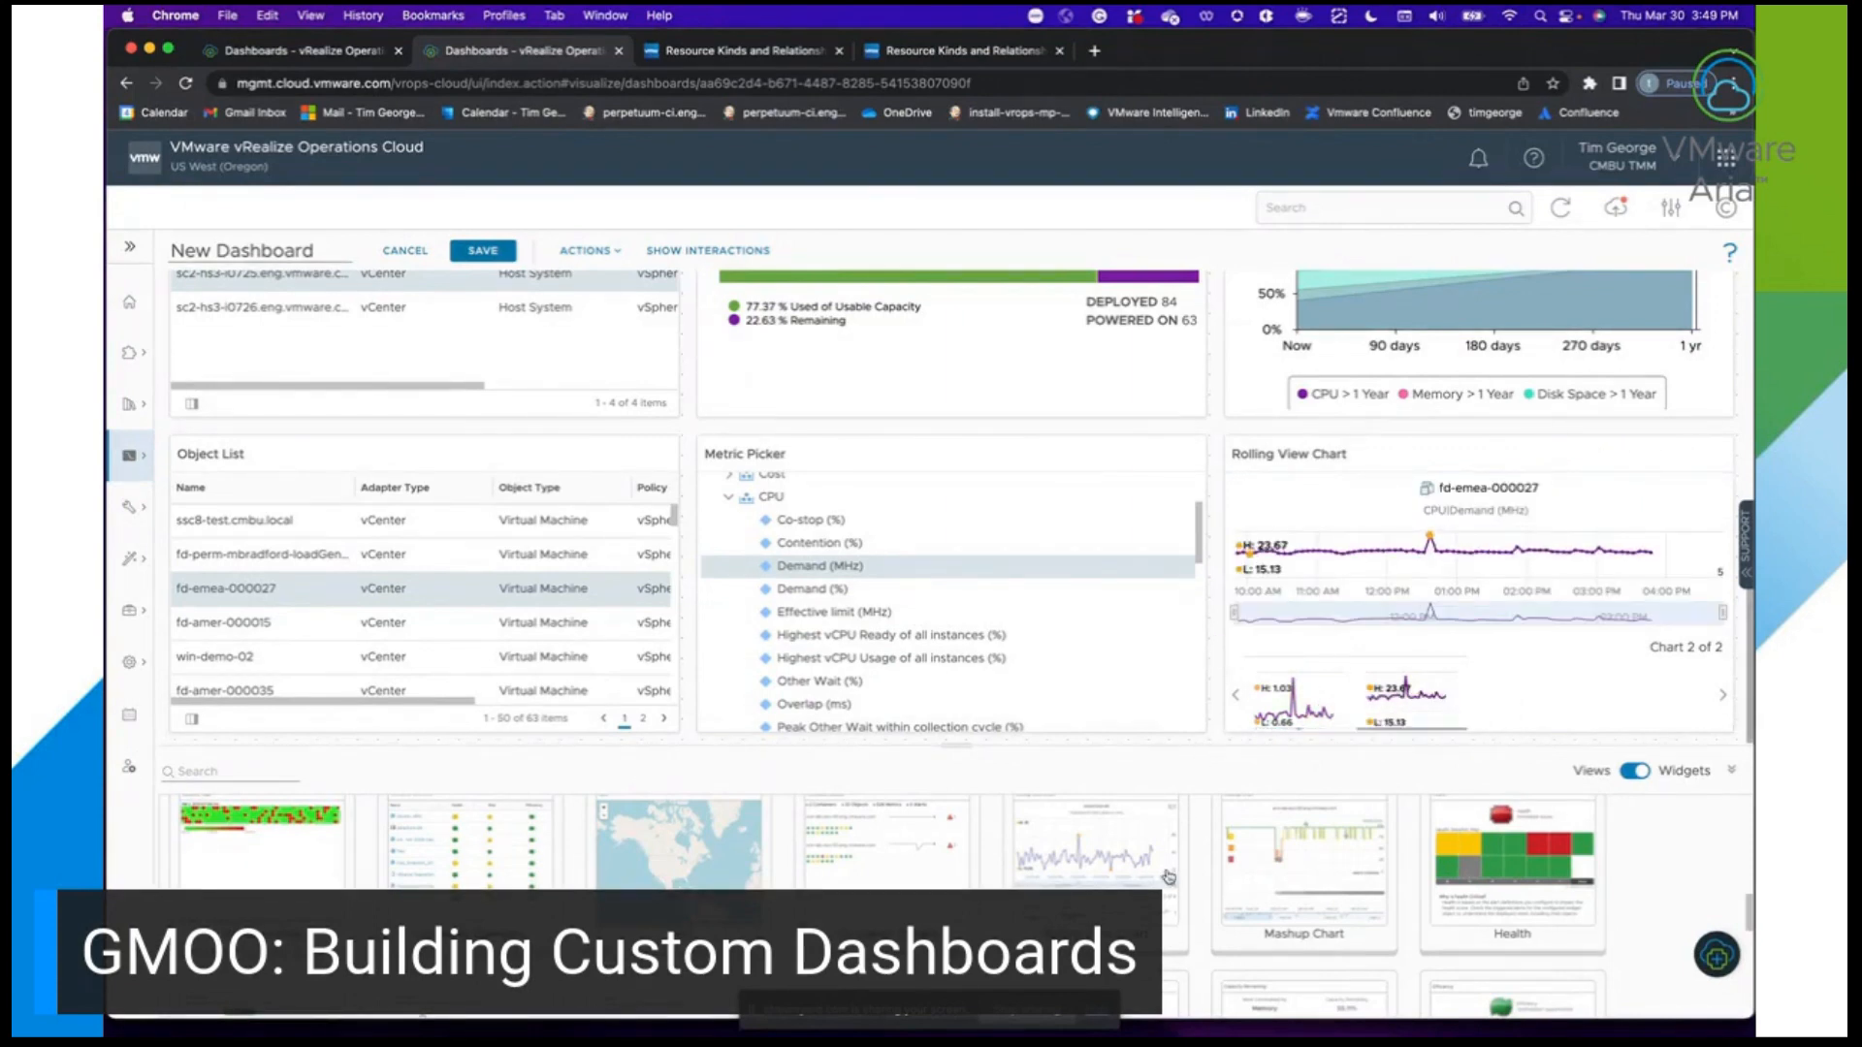
Add a Top Alerts widget and align it directly below the virtual machine Object List.
scroll(1169, 878, up, 5)
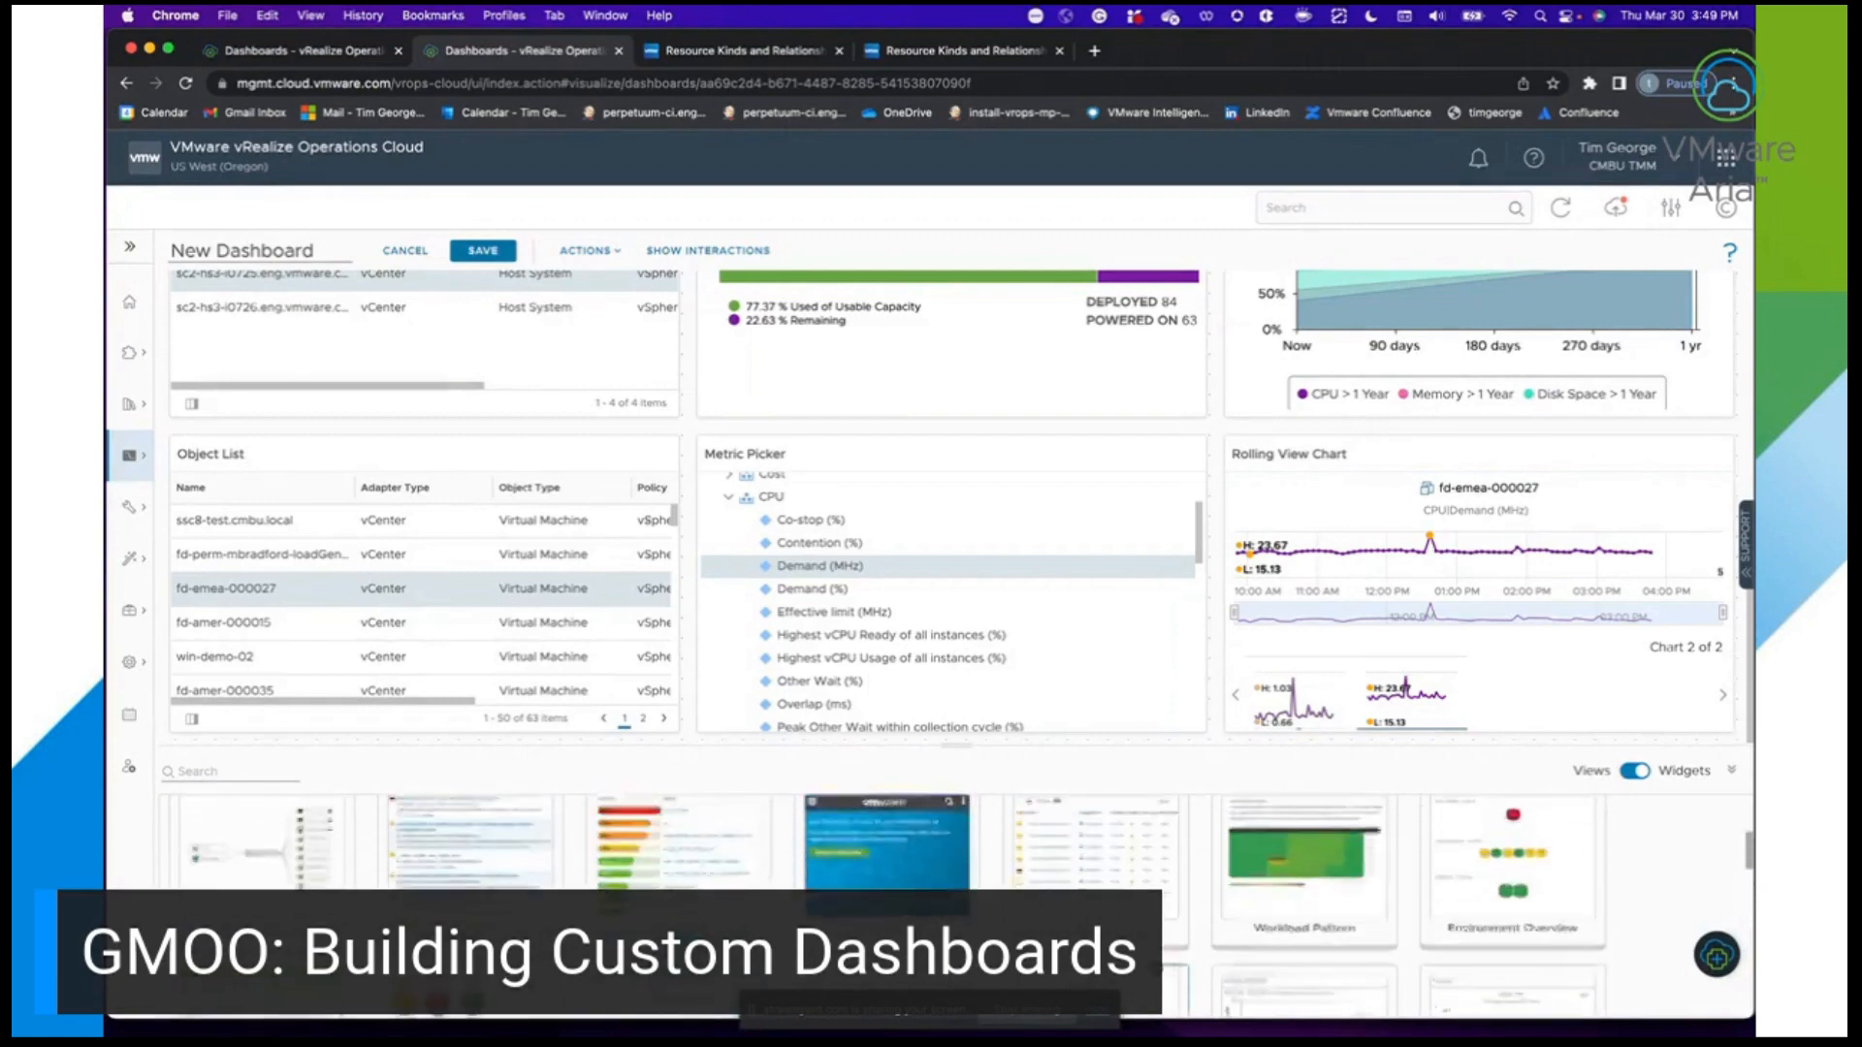
scroll(1169, 877, up, 5)
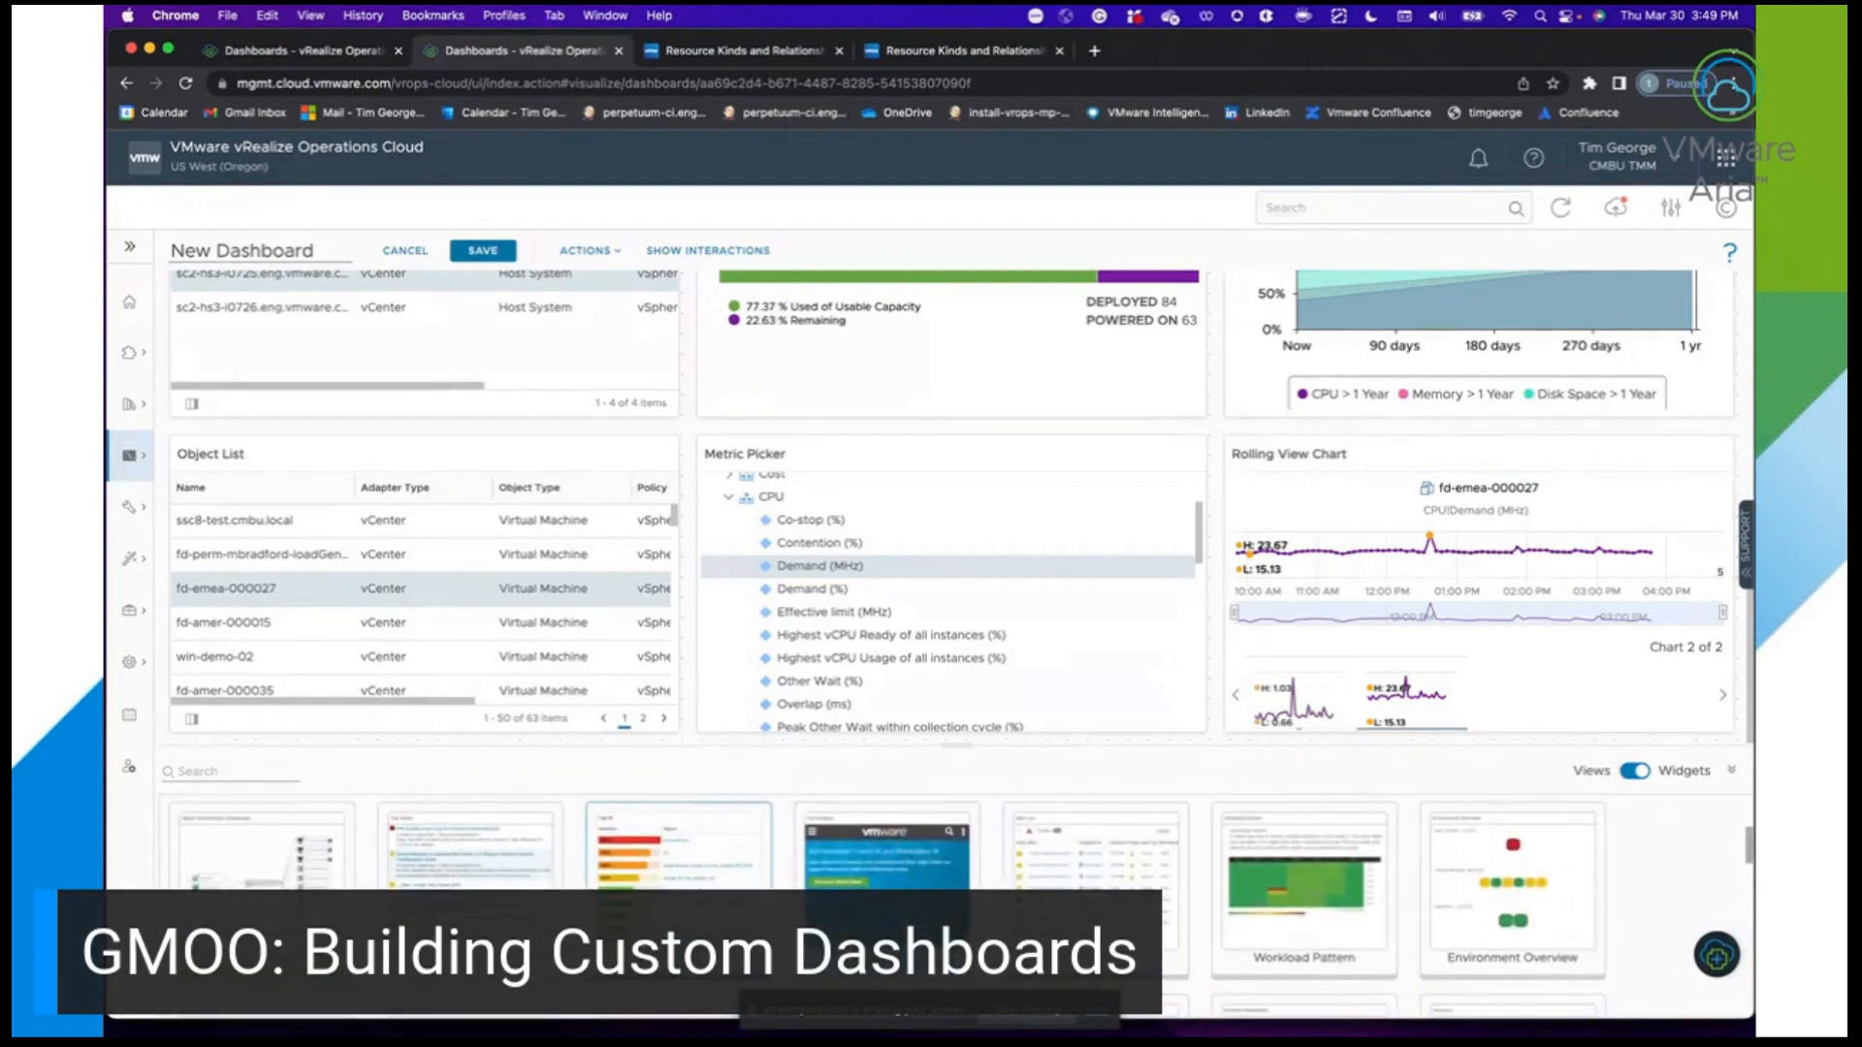
drag(497, 753, 483, 745)
drag(669, 698, 684, 640)
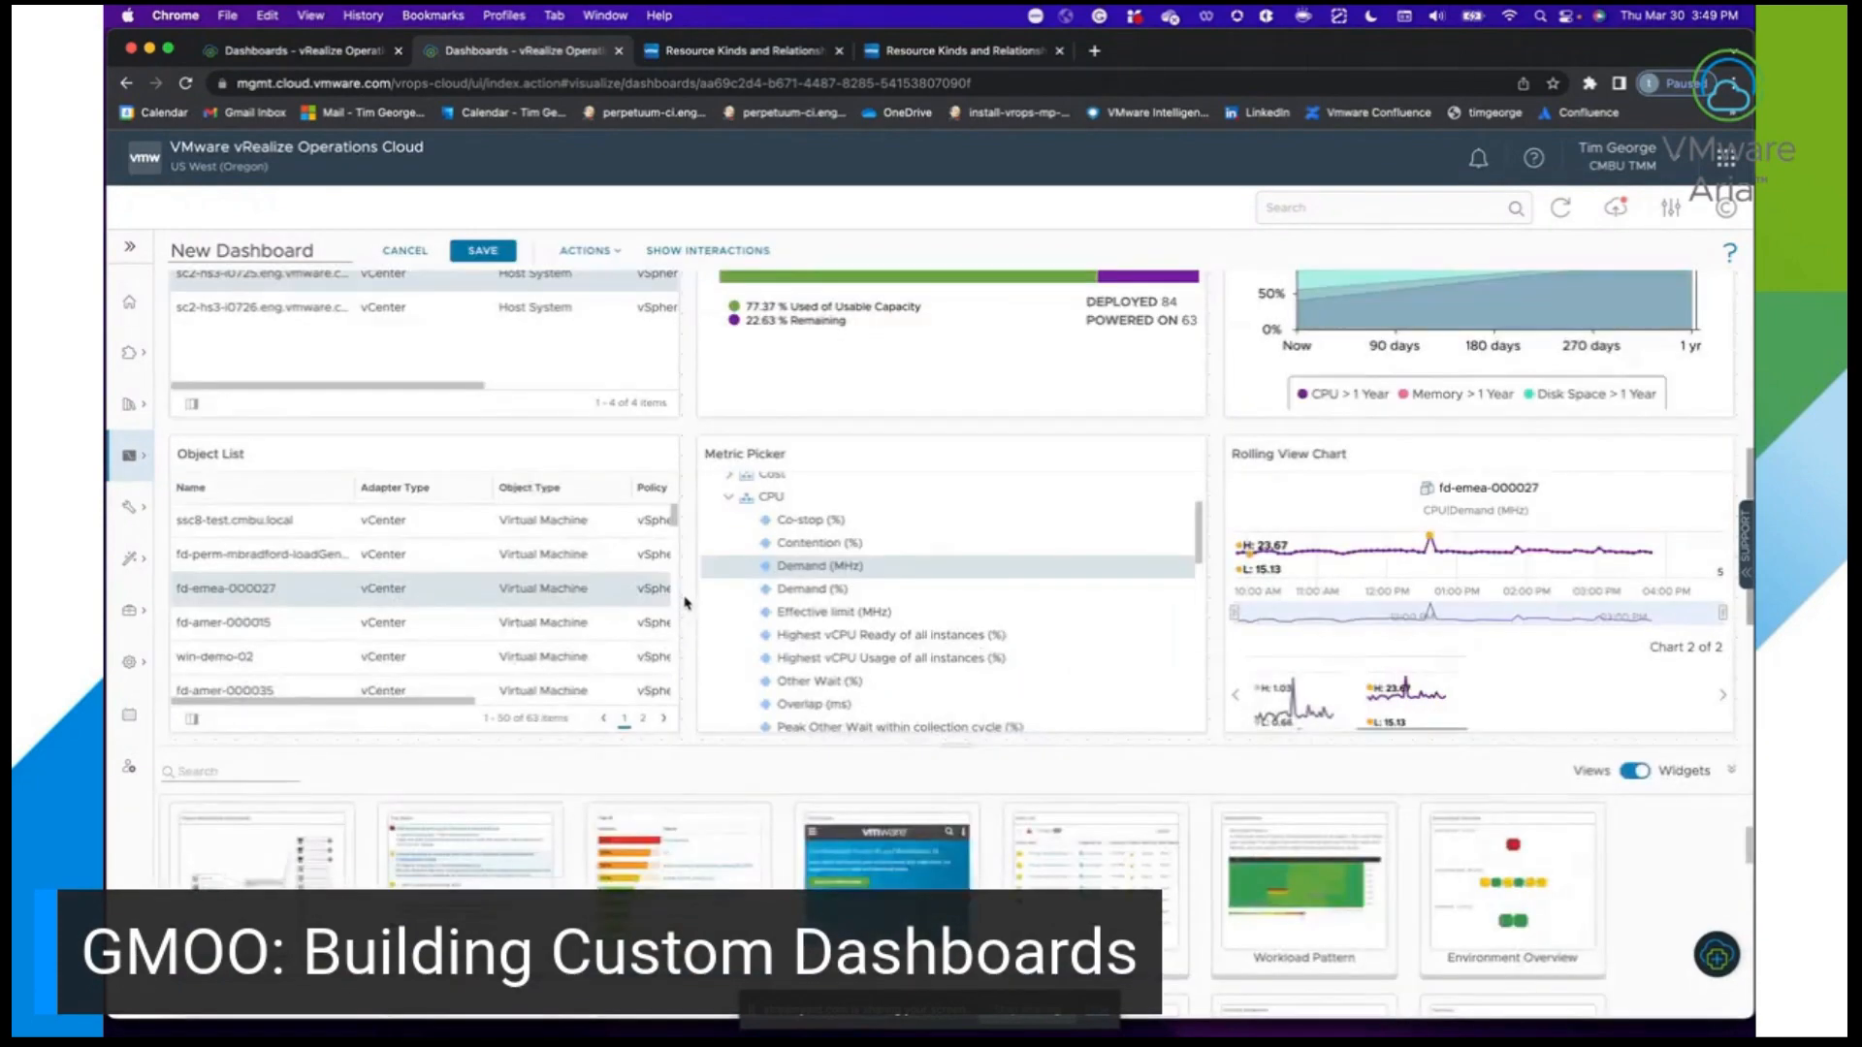
scroll(684, 603, down, 5)
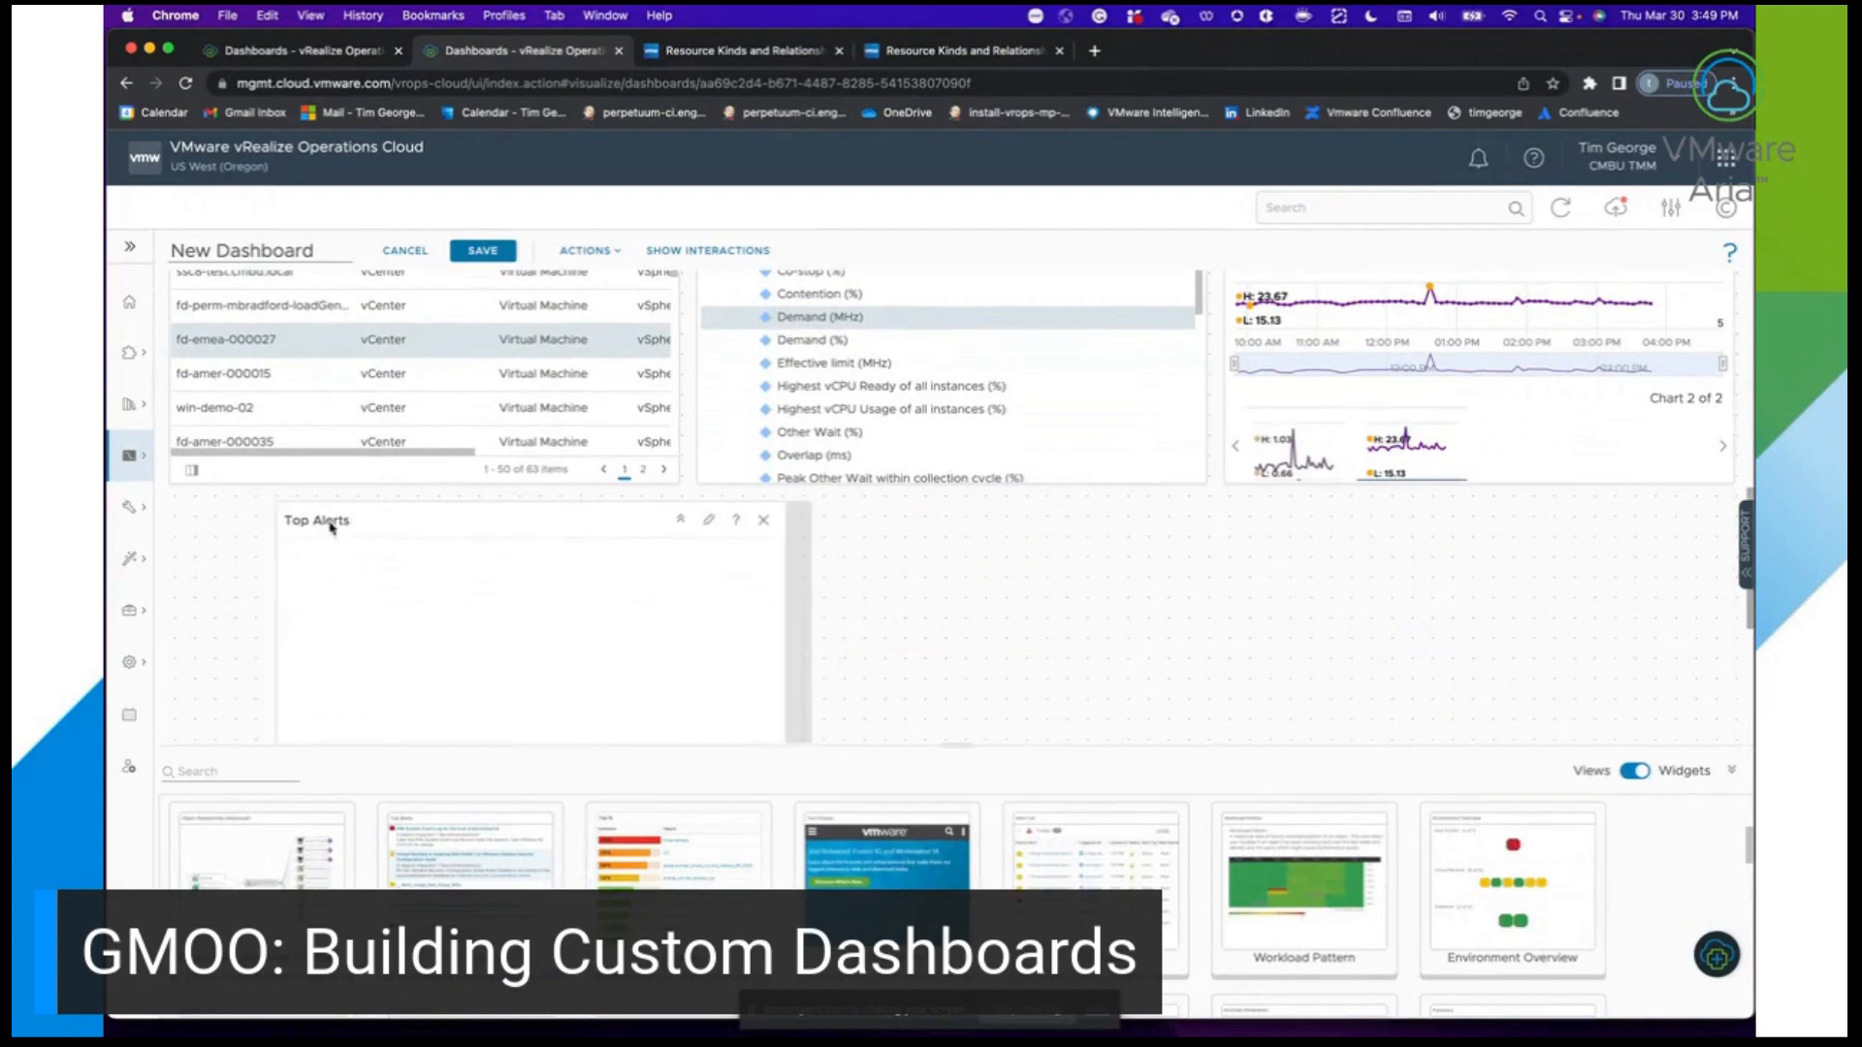
drag(329, 528, 223, 528)
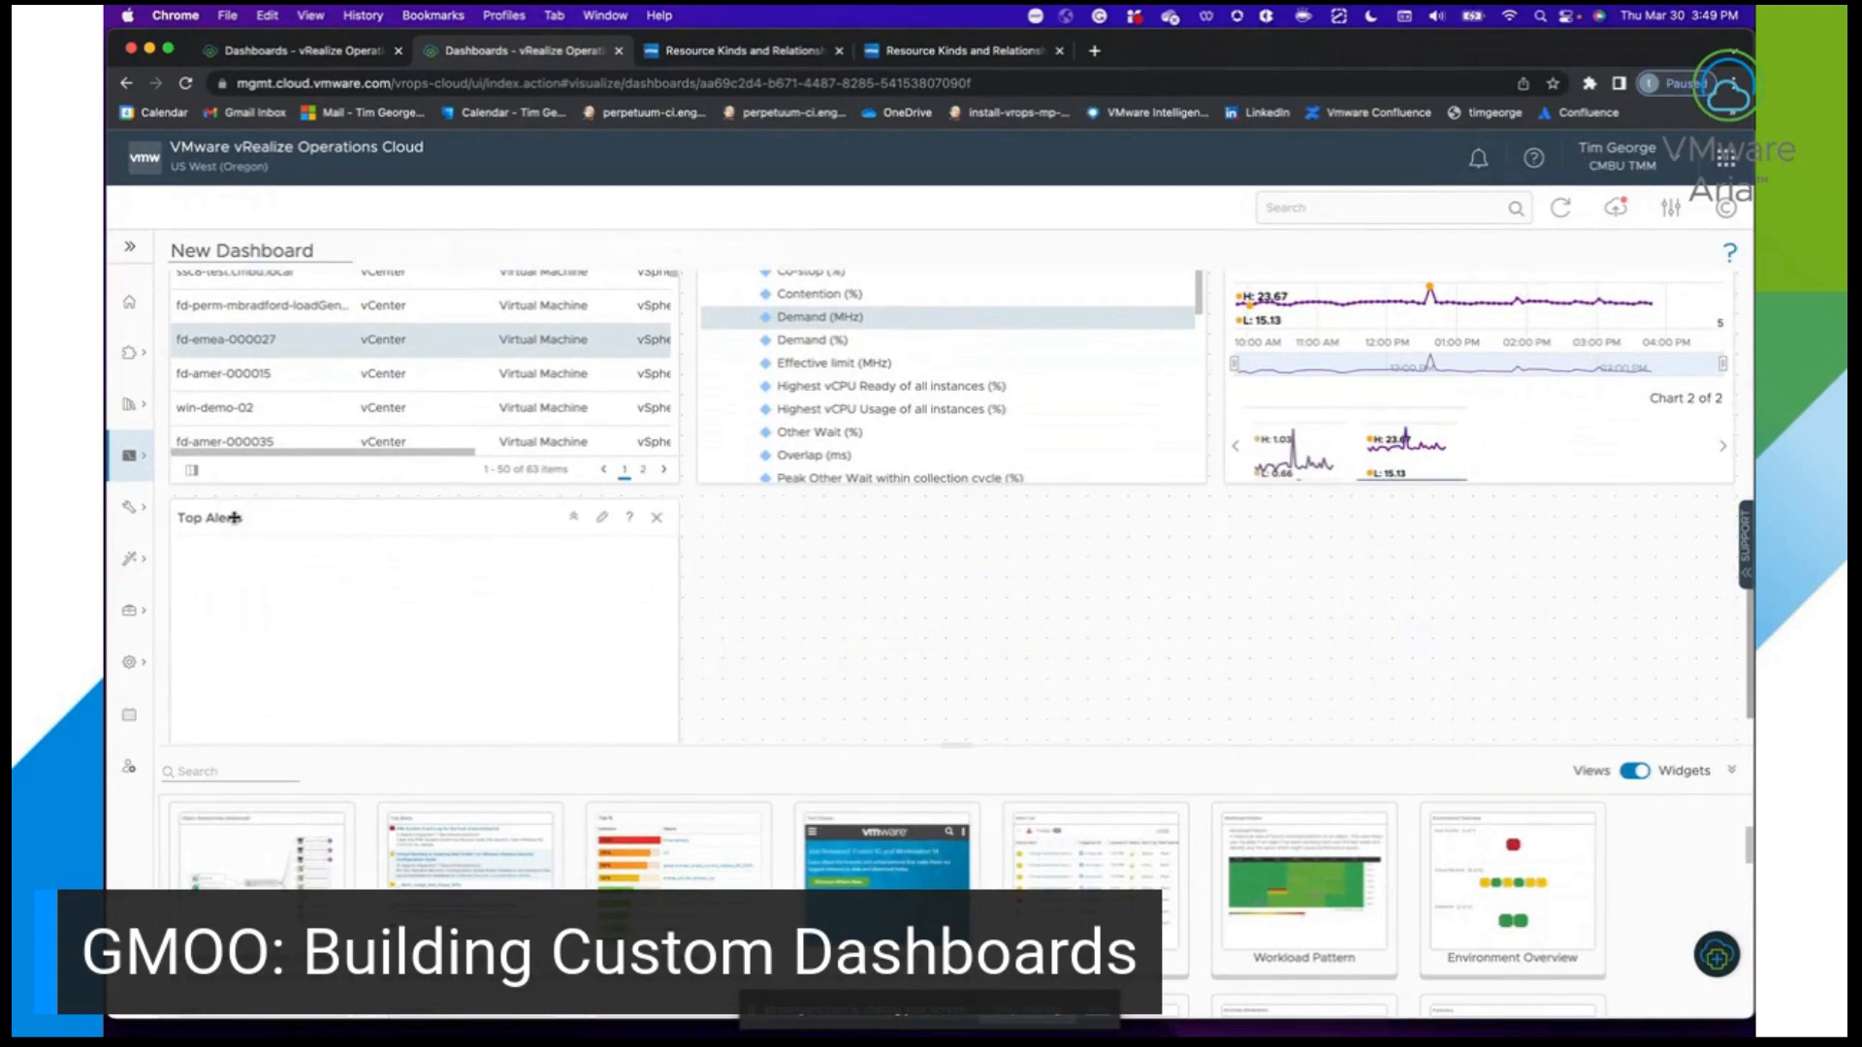
Link the virtual machine Object List's object output to the Top Alerts widget's object input.
click(687, 258)
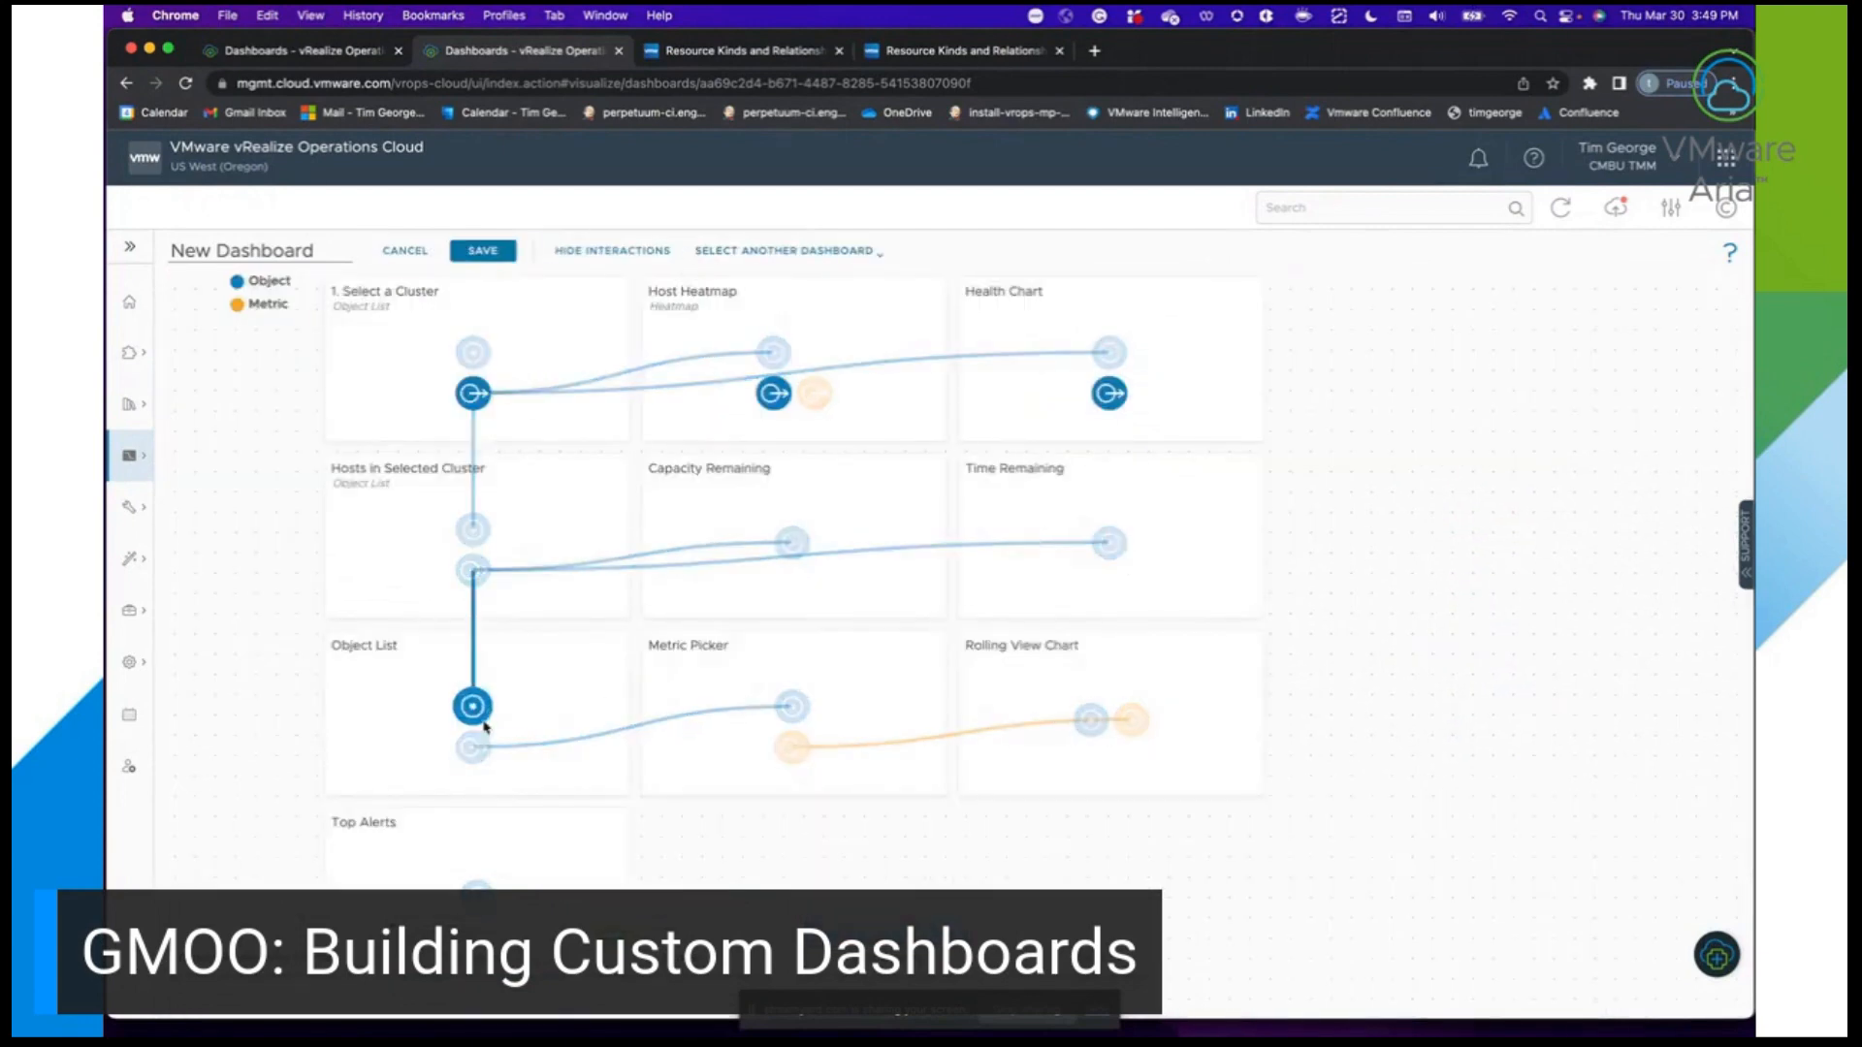
drag(473, 746, 476, 894)
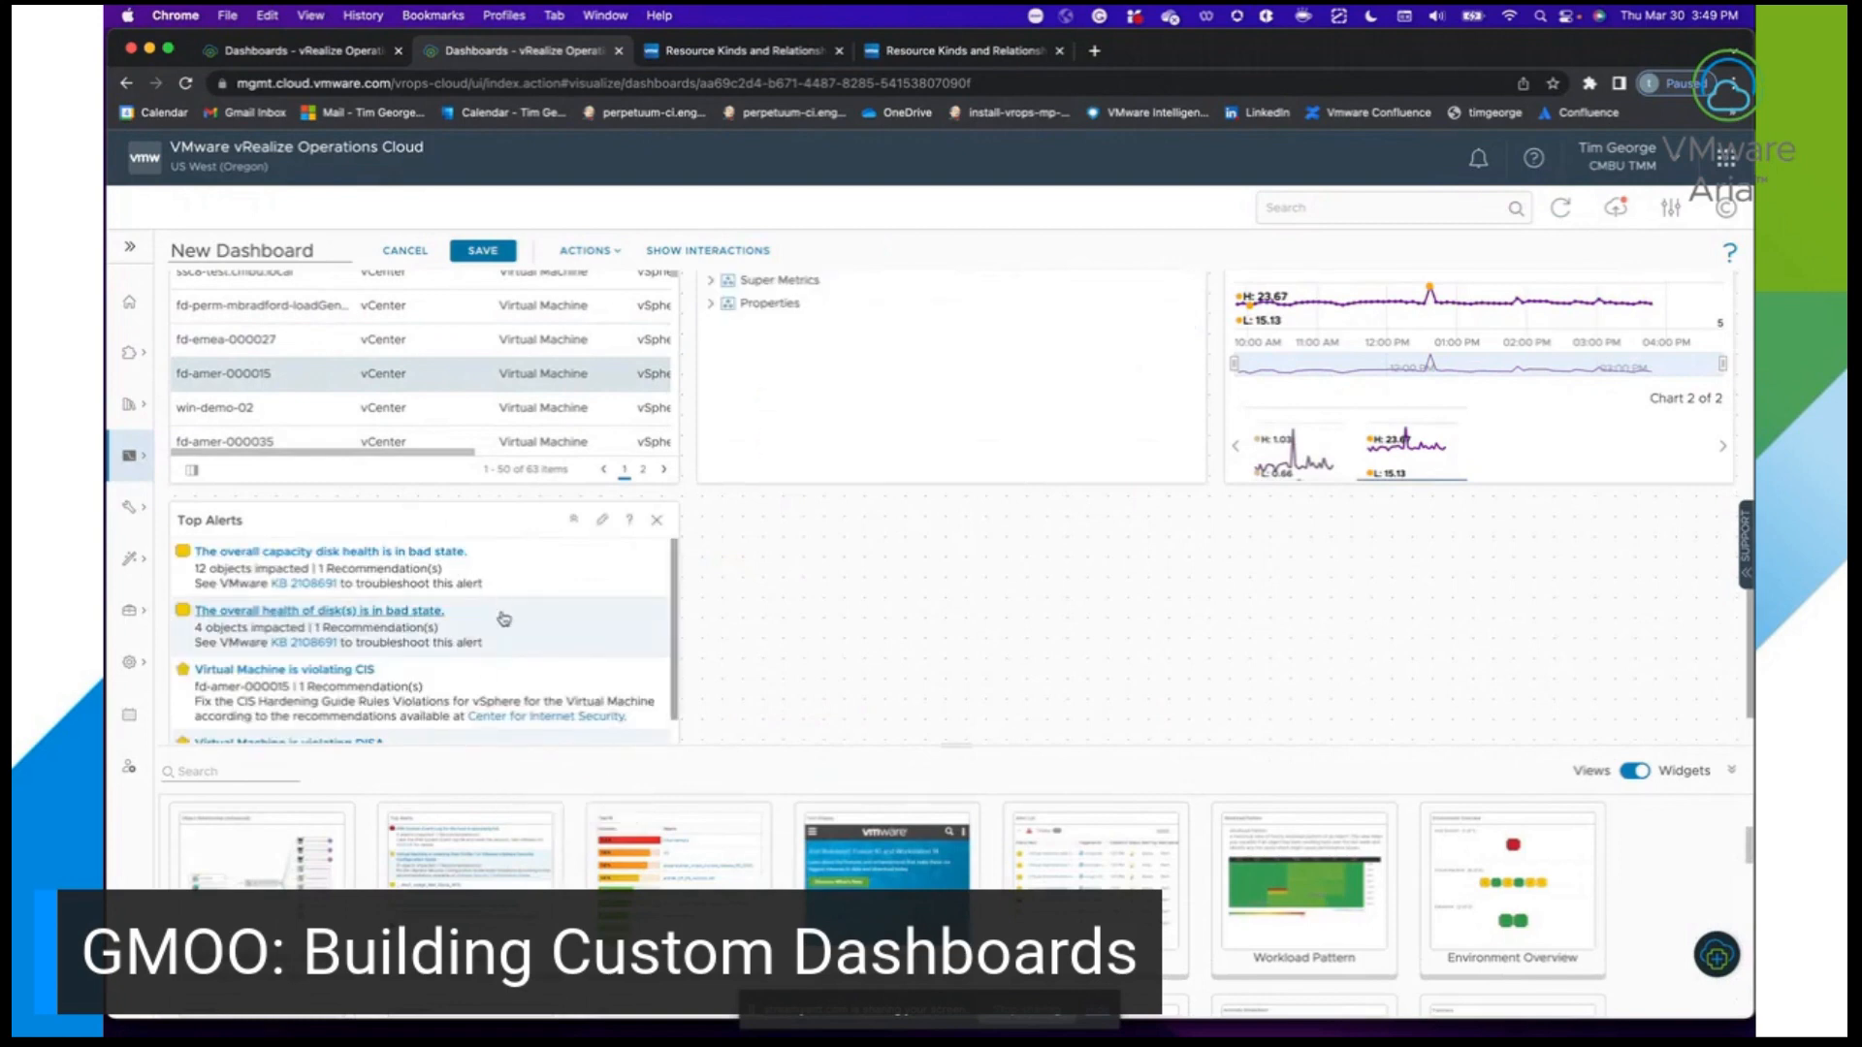
Add an Object Relationship (Advanced) widget beside Top Alerts and enlarge it to span the two remaining dashboard columns.
scroll(503, 619, down, 3)
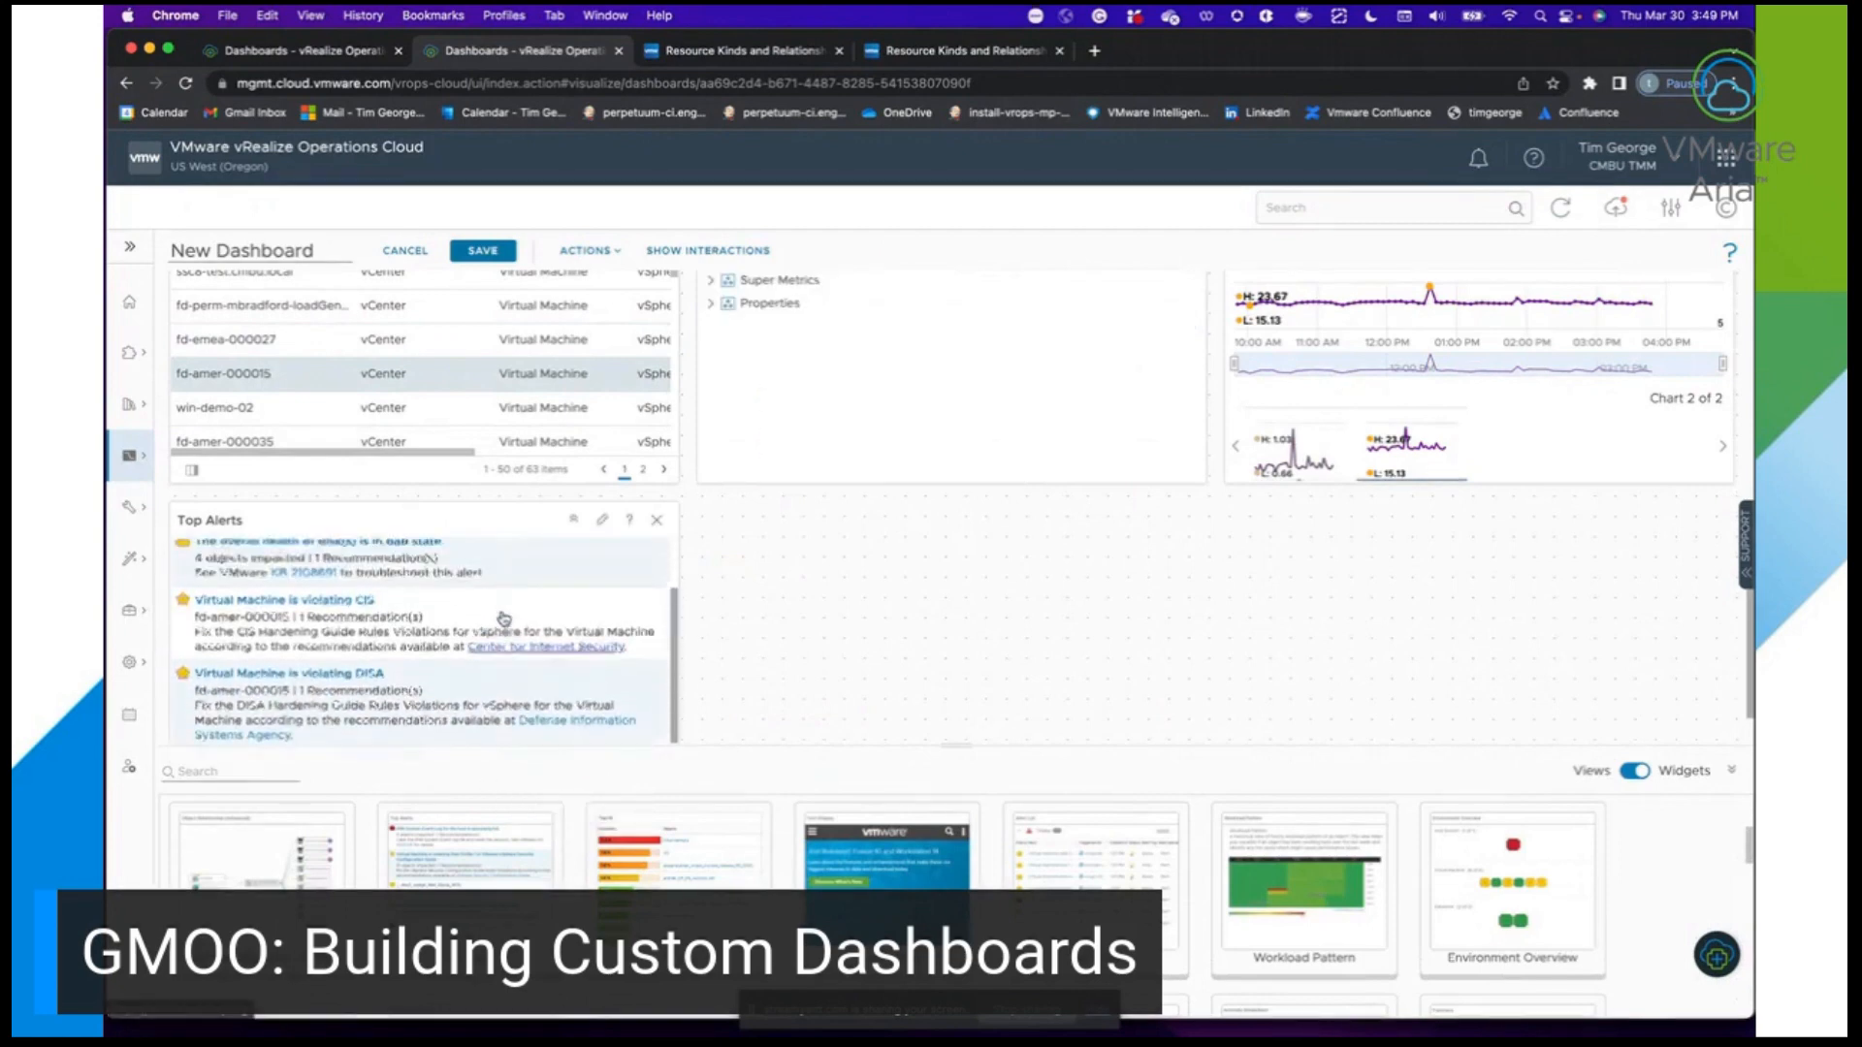
scroll(503, 619, up, 3)
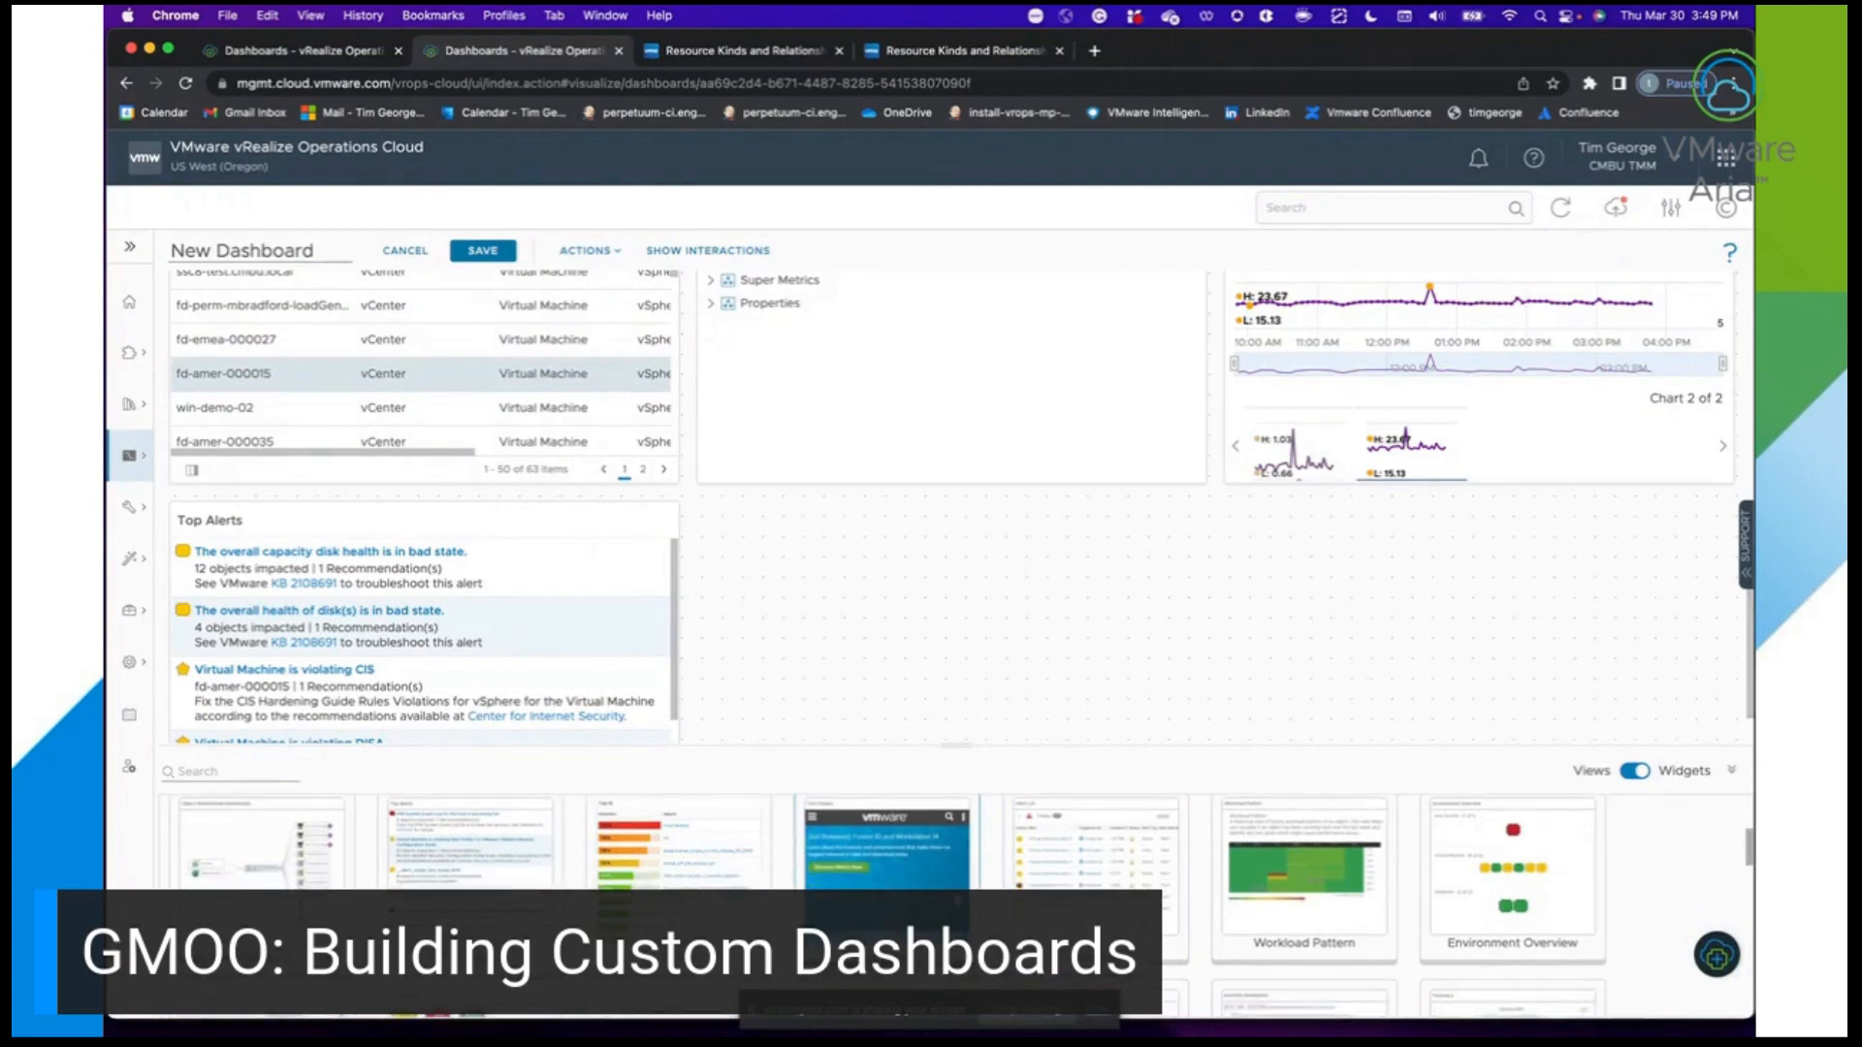
drag(359, 873, 776, 572)
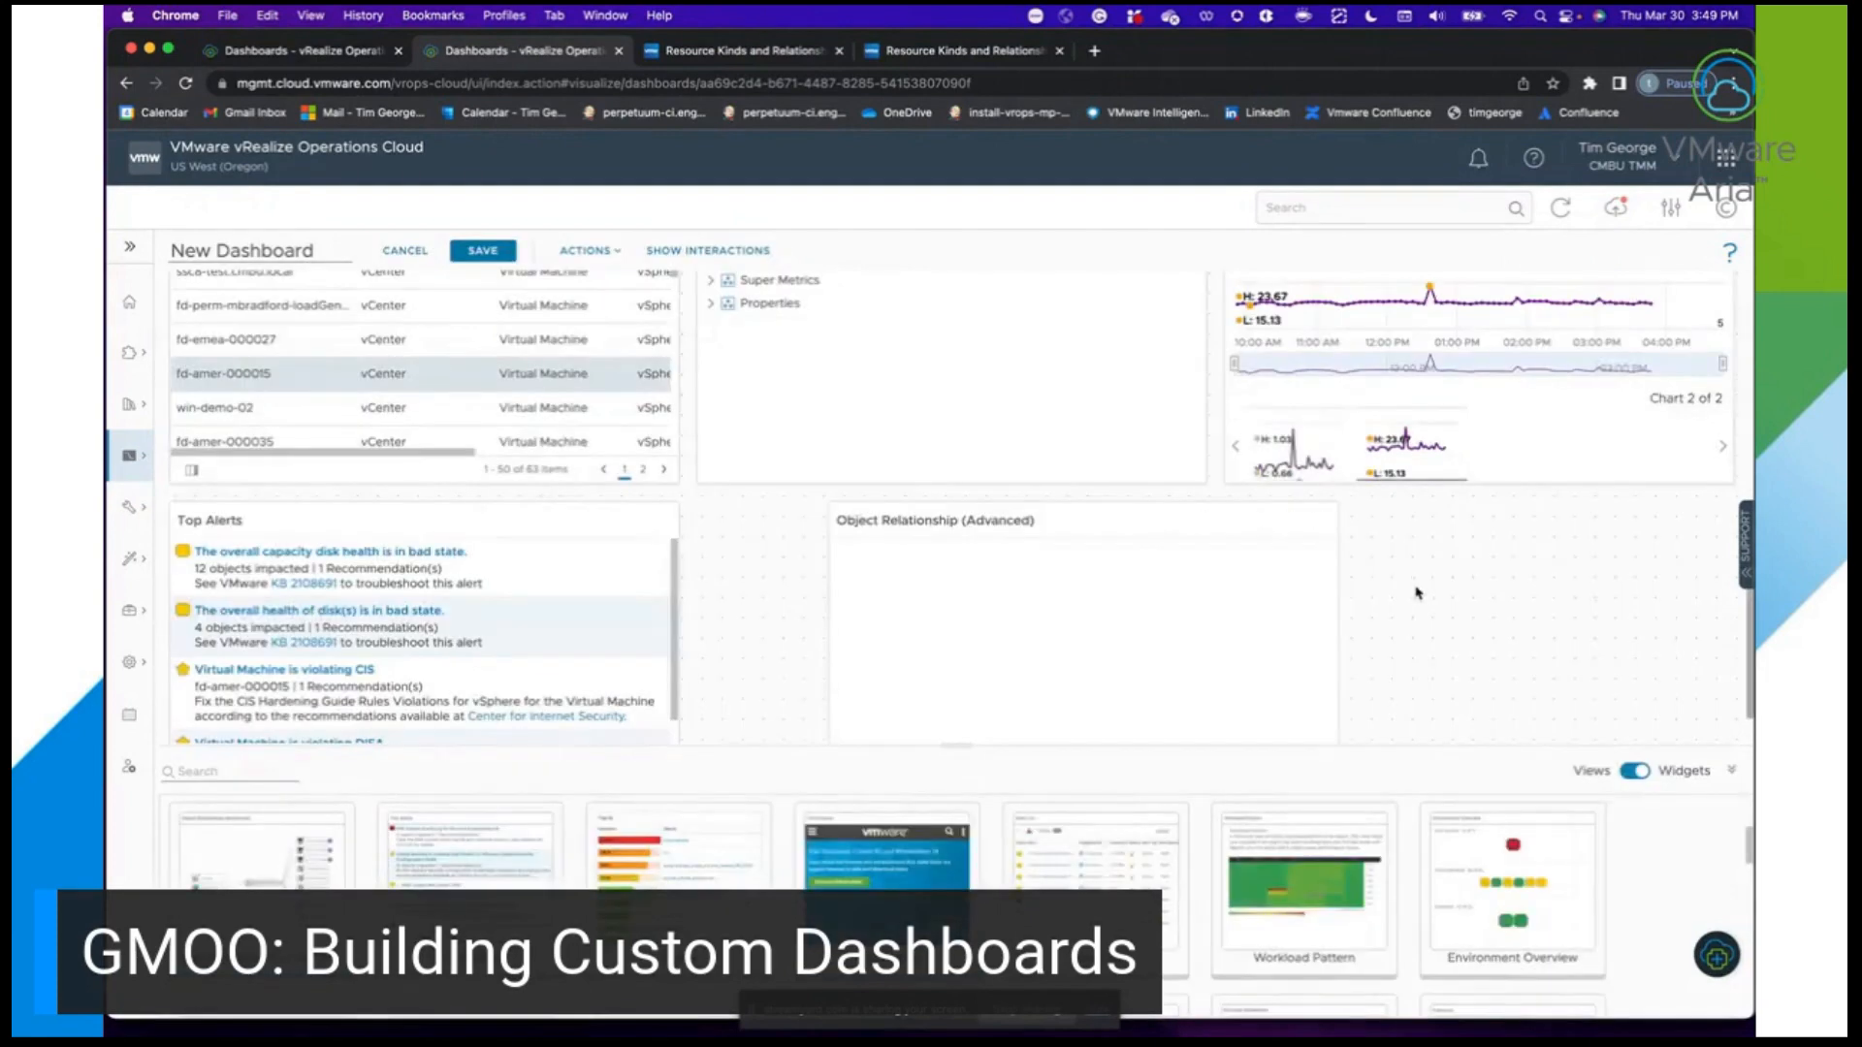
scroll(1454, 595, down, 1)
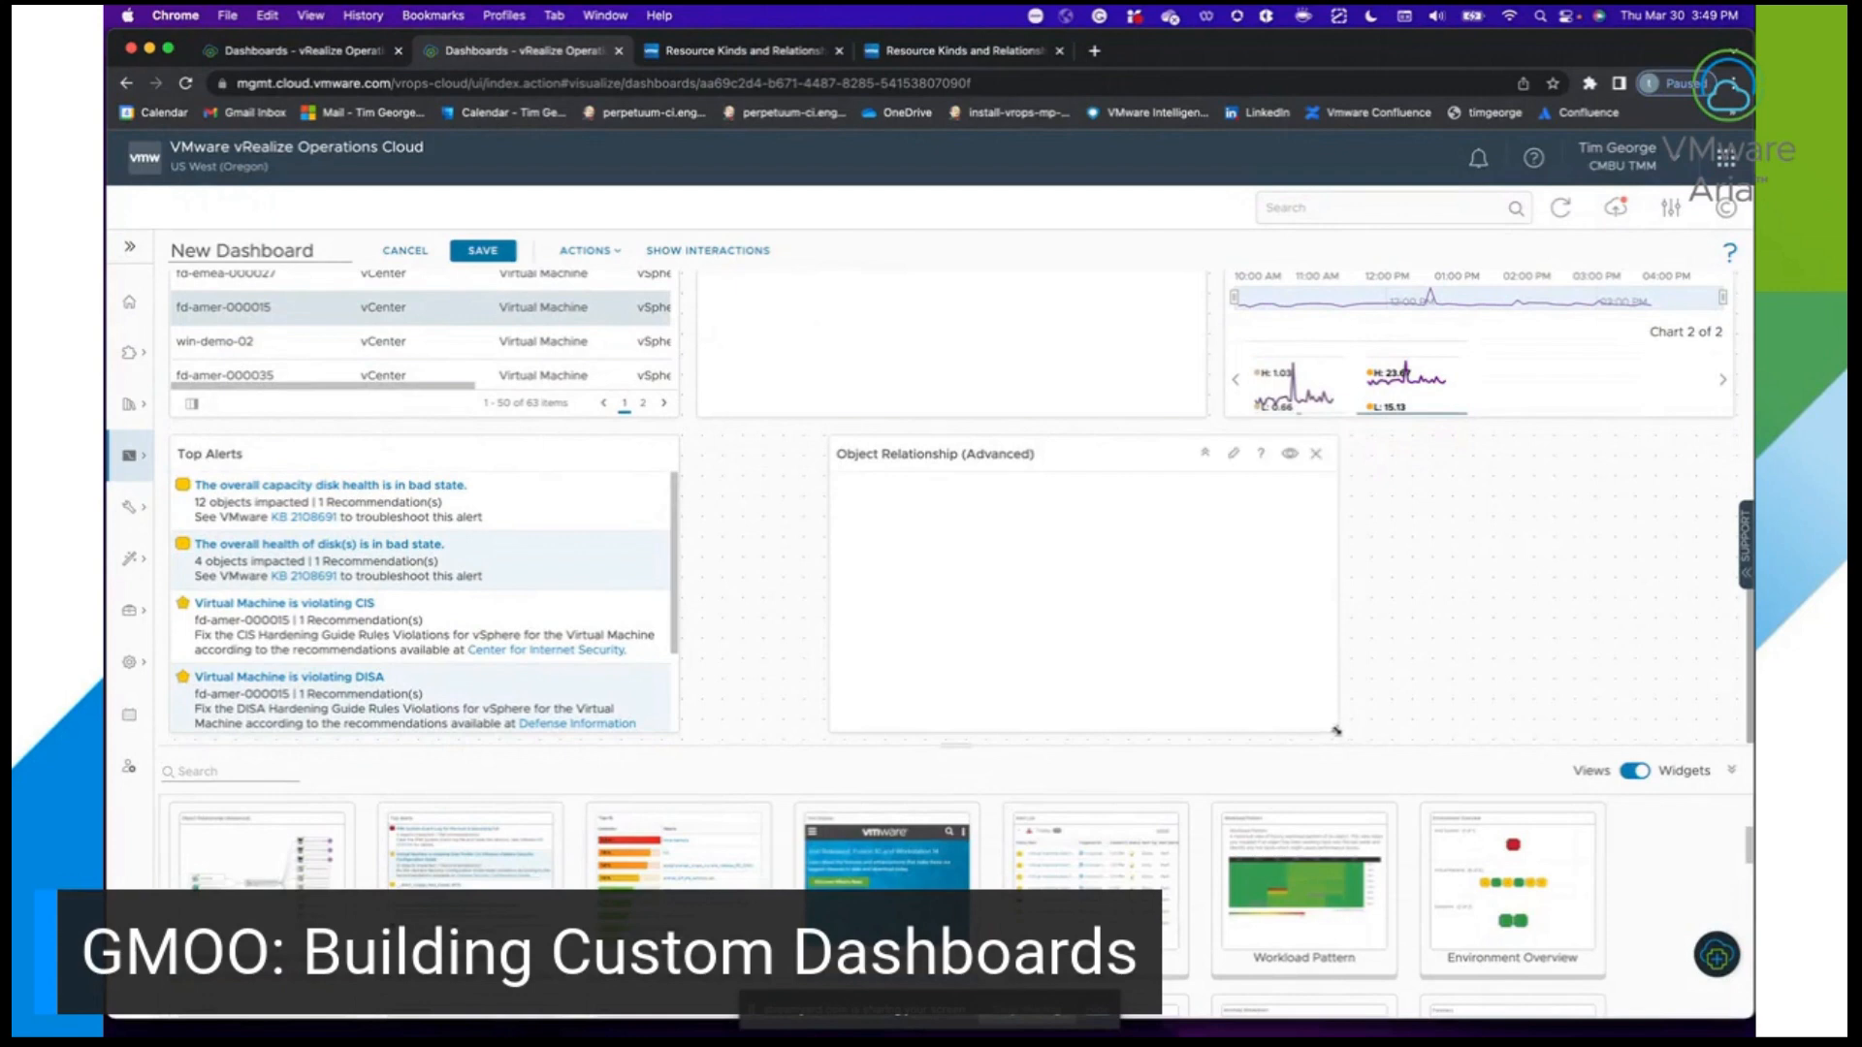
drag(1336, 730, 1629, 819)
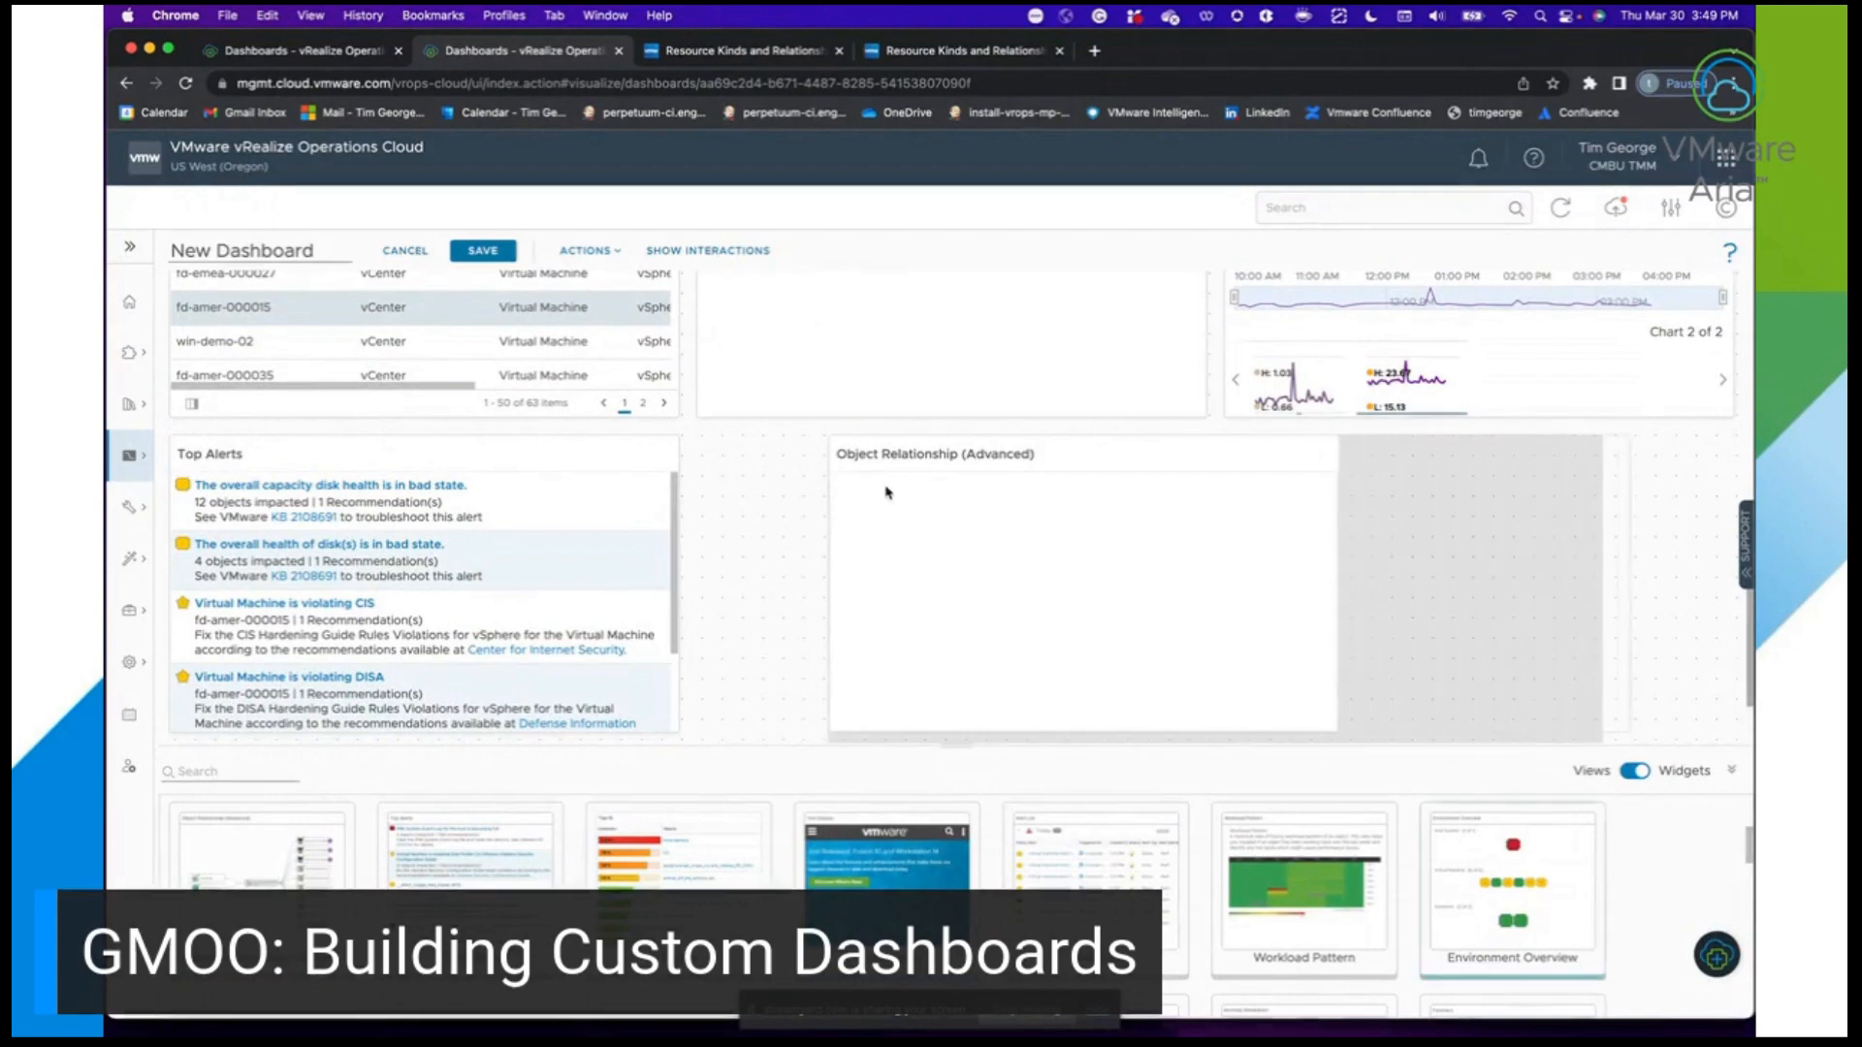
drag(899, 458, 753, 457)
scroll(1642, 532, down, 2)
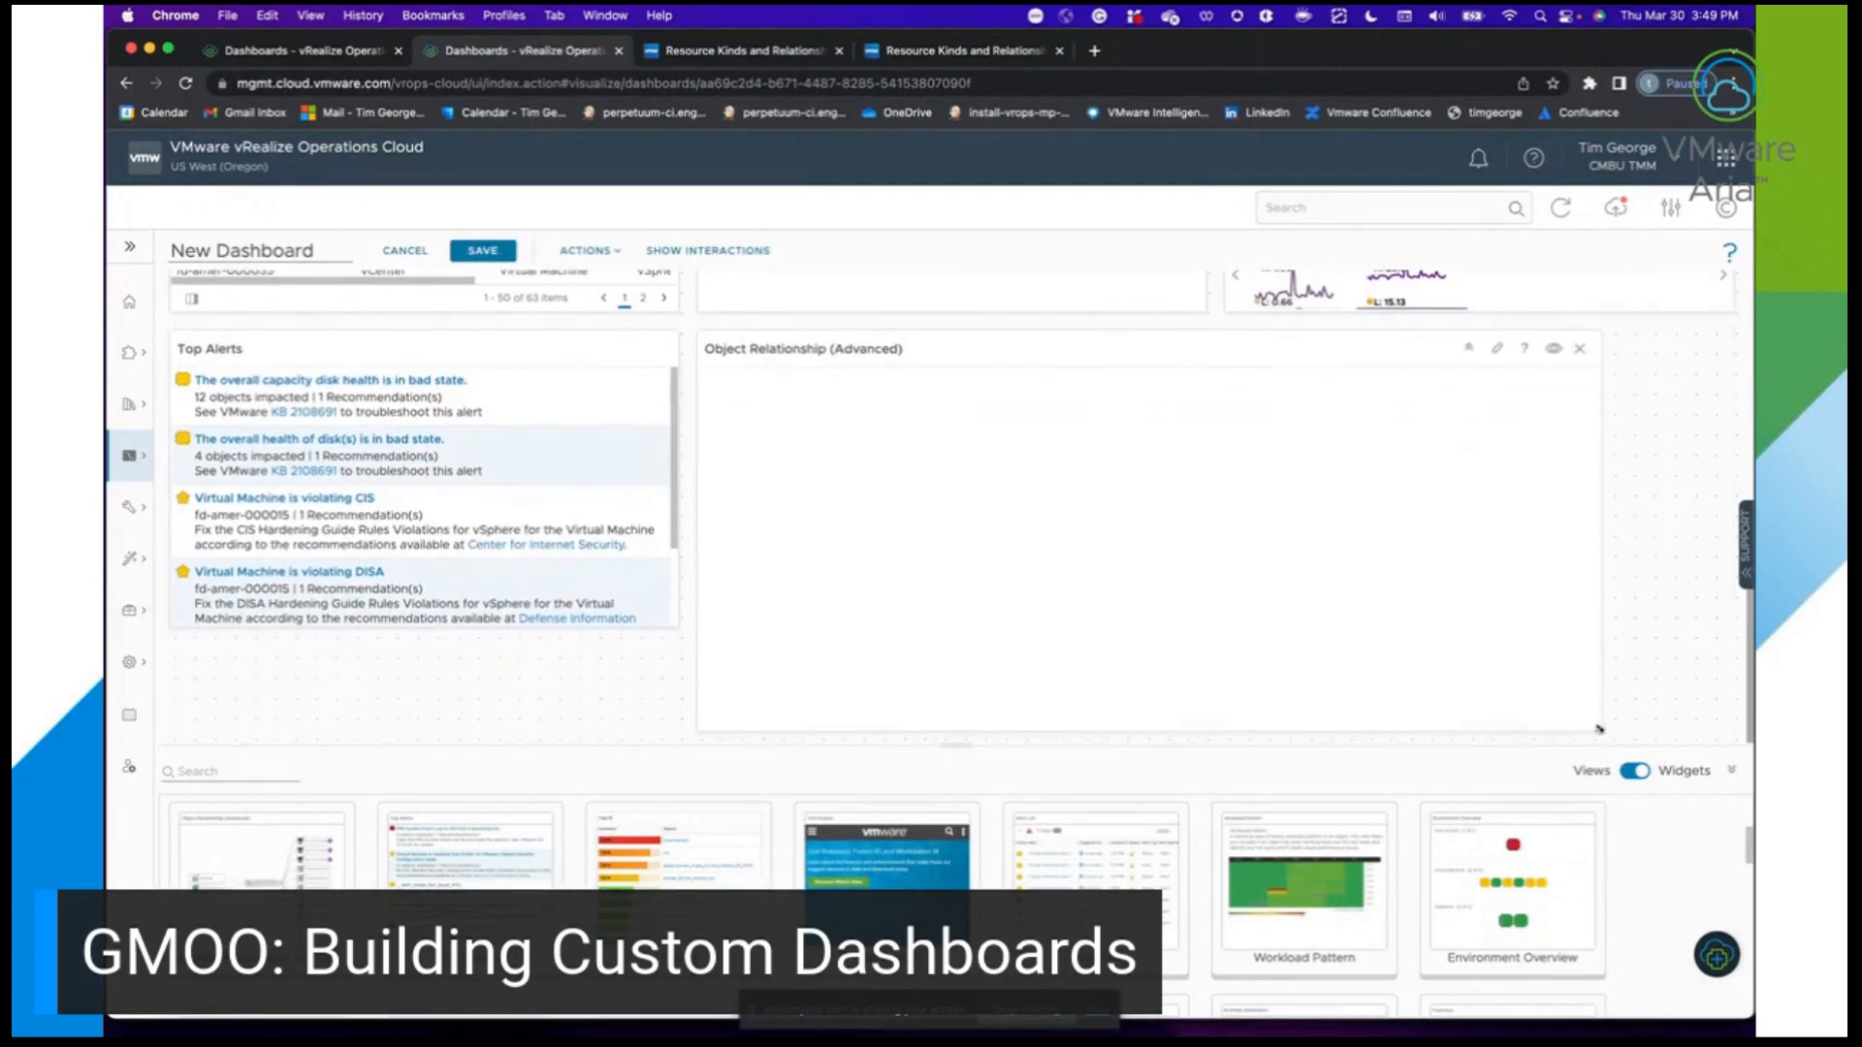
drag(1600, 730, 1728, 766)
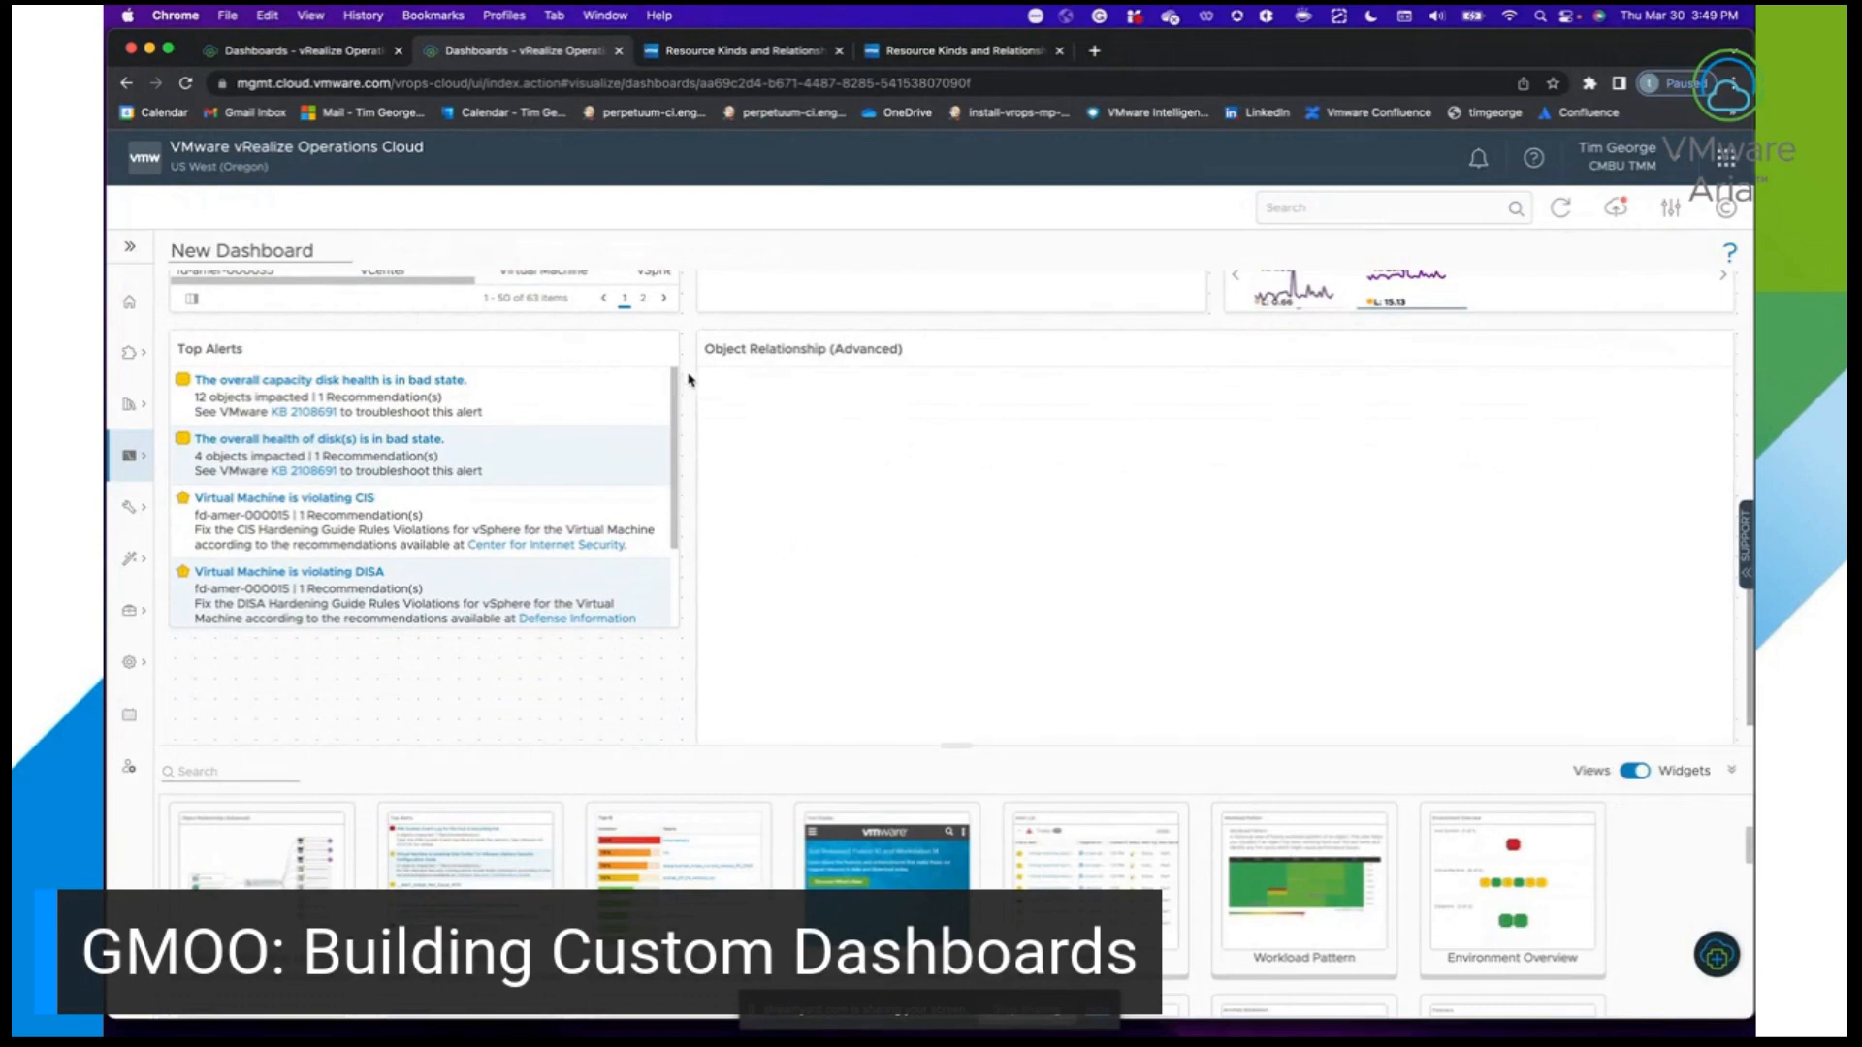
Link the virtual machine Object List's object output to the Object Relationship (Advanced) widget's object input and return to the dashboard layout.
scroll(688, 378, up, 5)
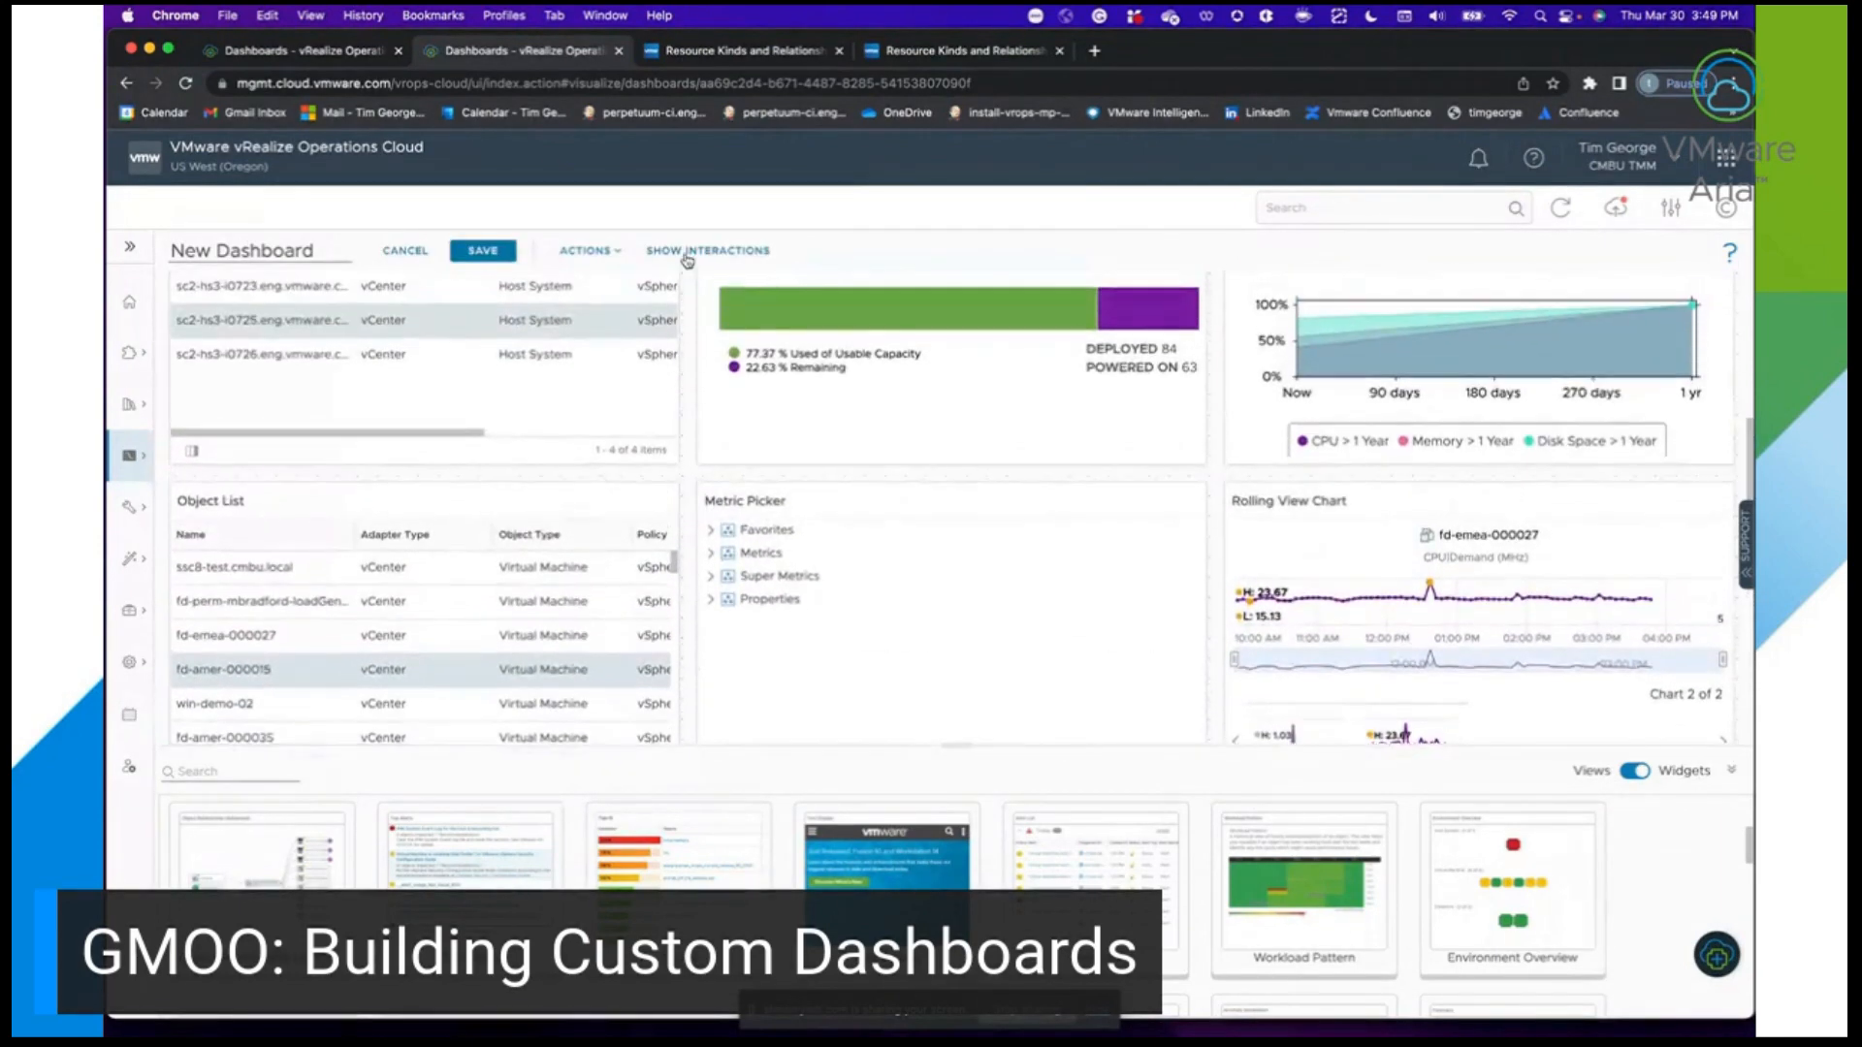
click(687, 252)
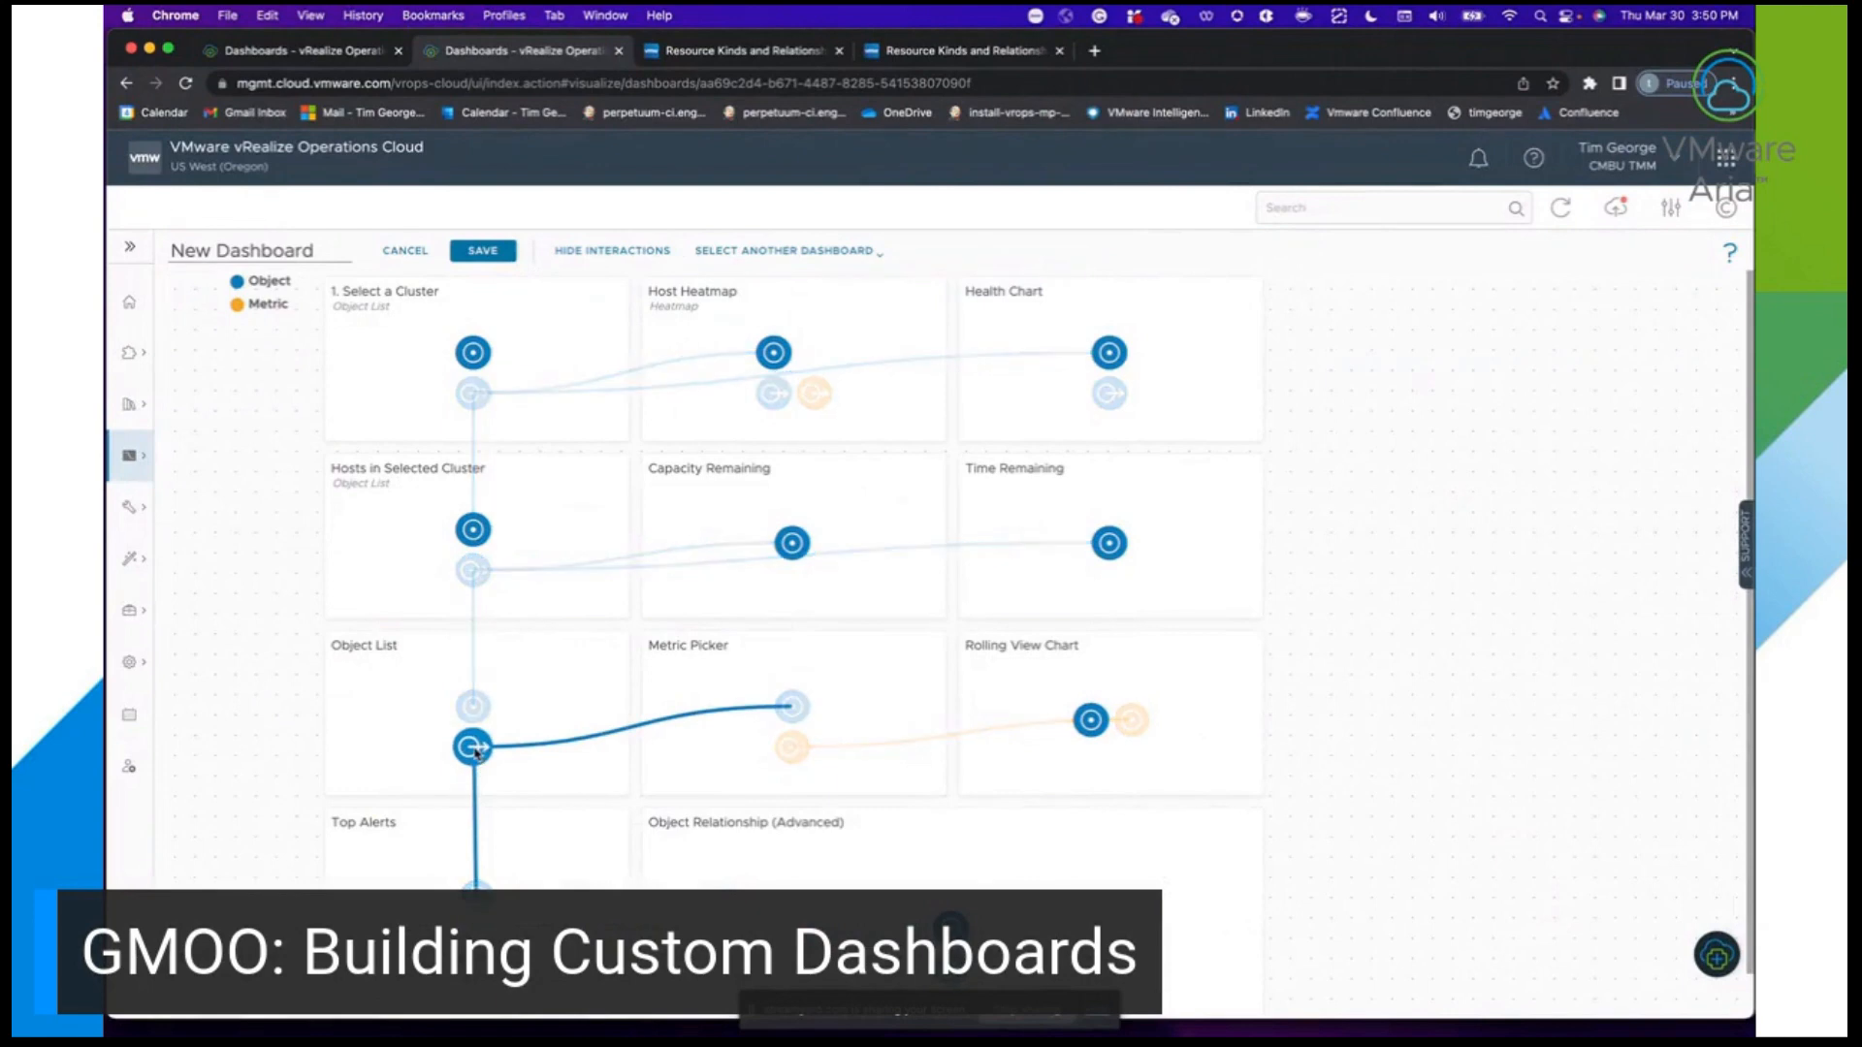
drag(473, 747, 950, 876)
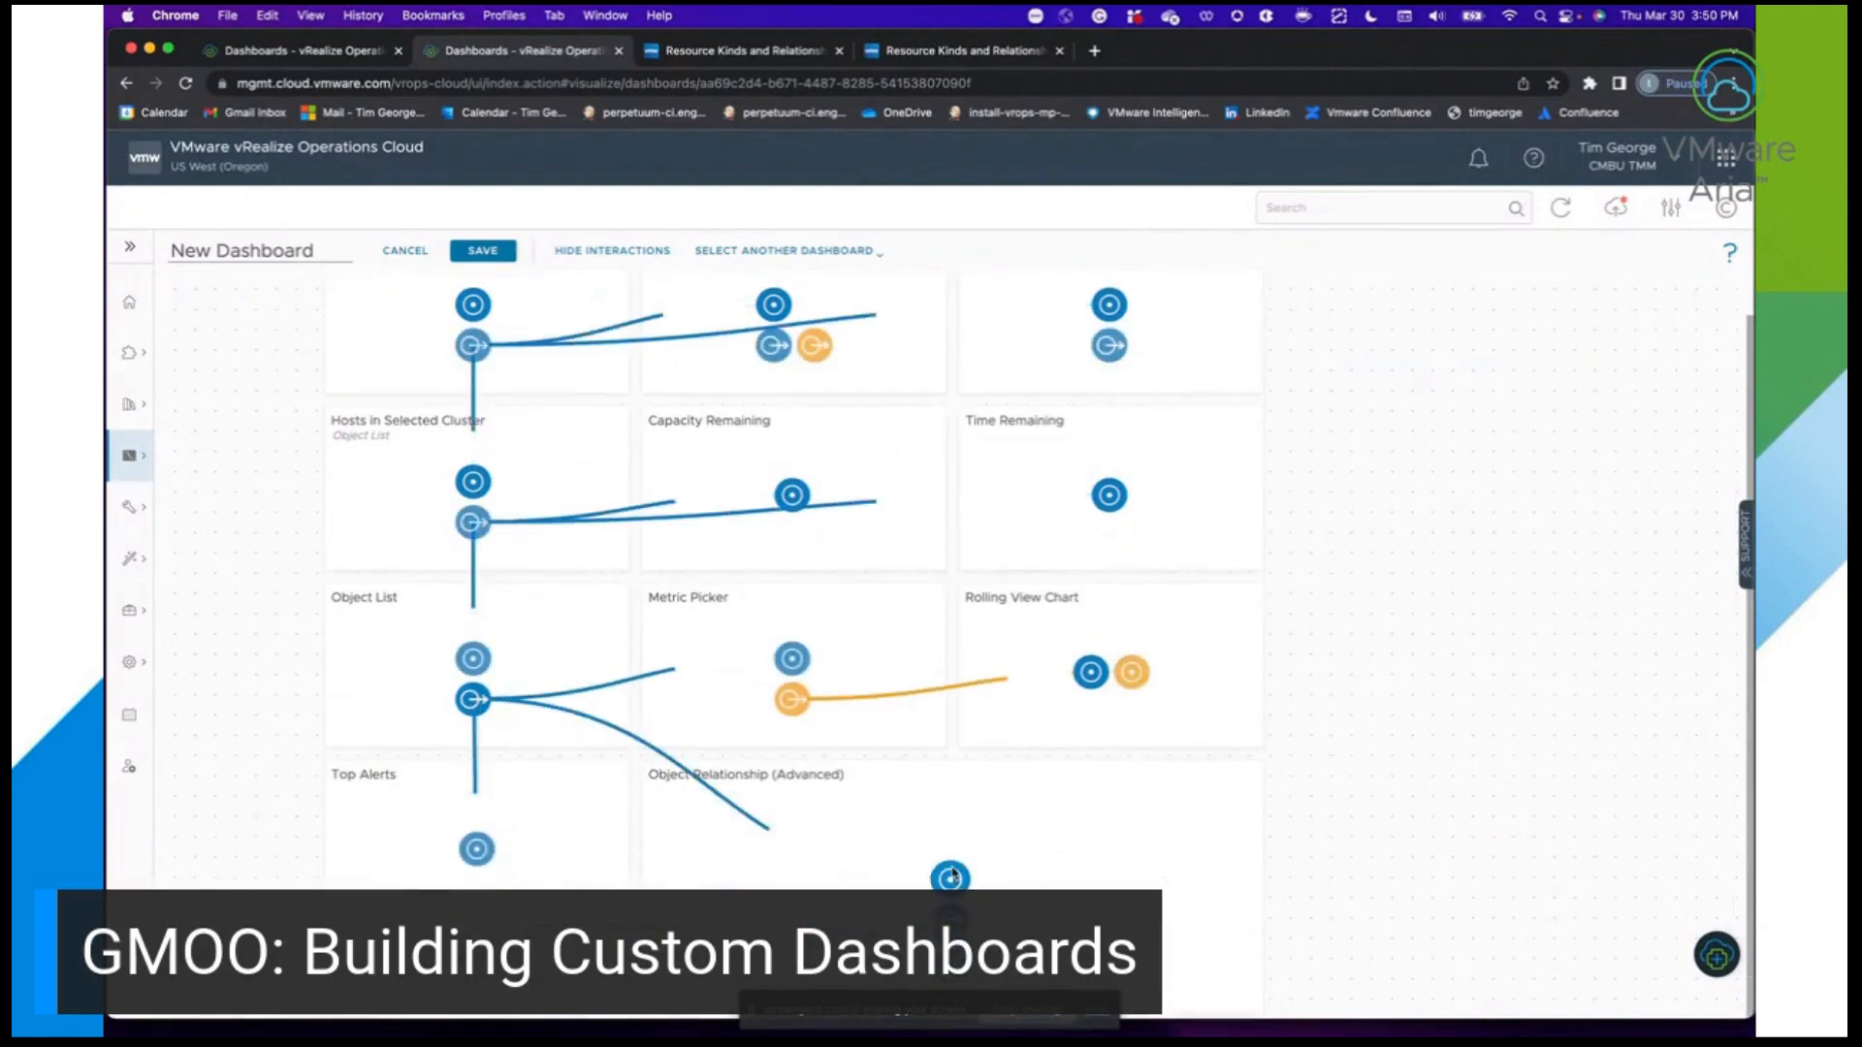
click(592, 254)
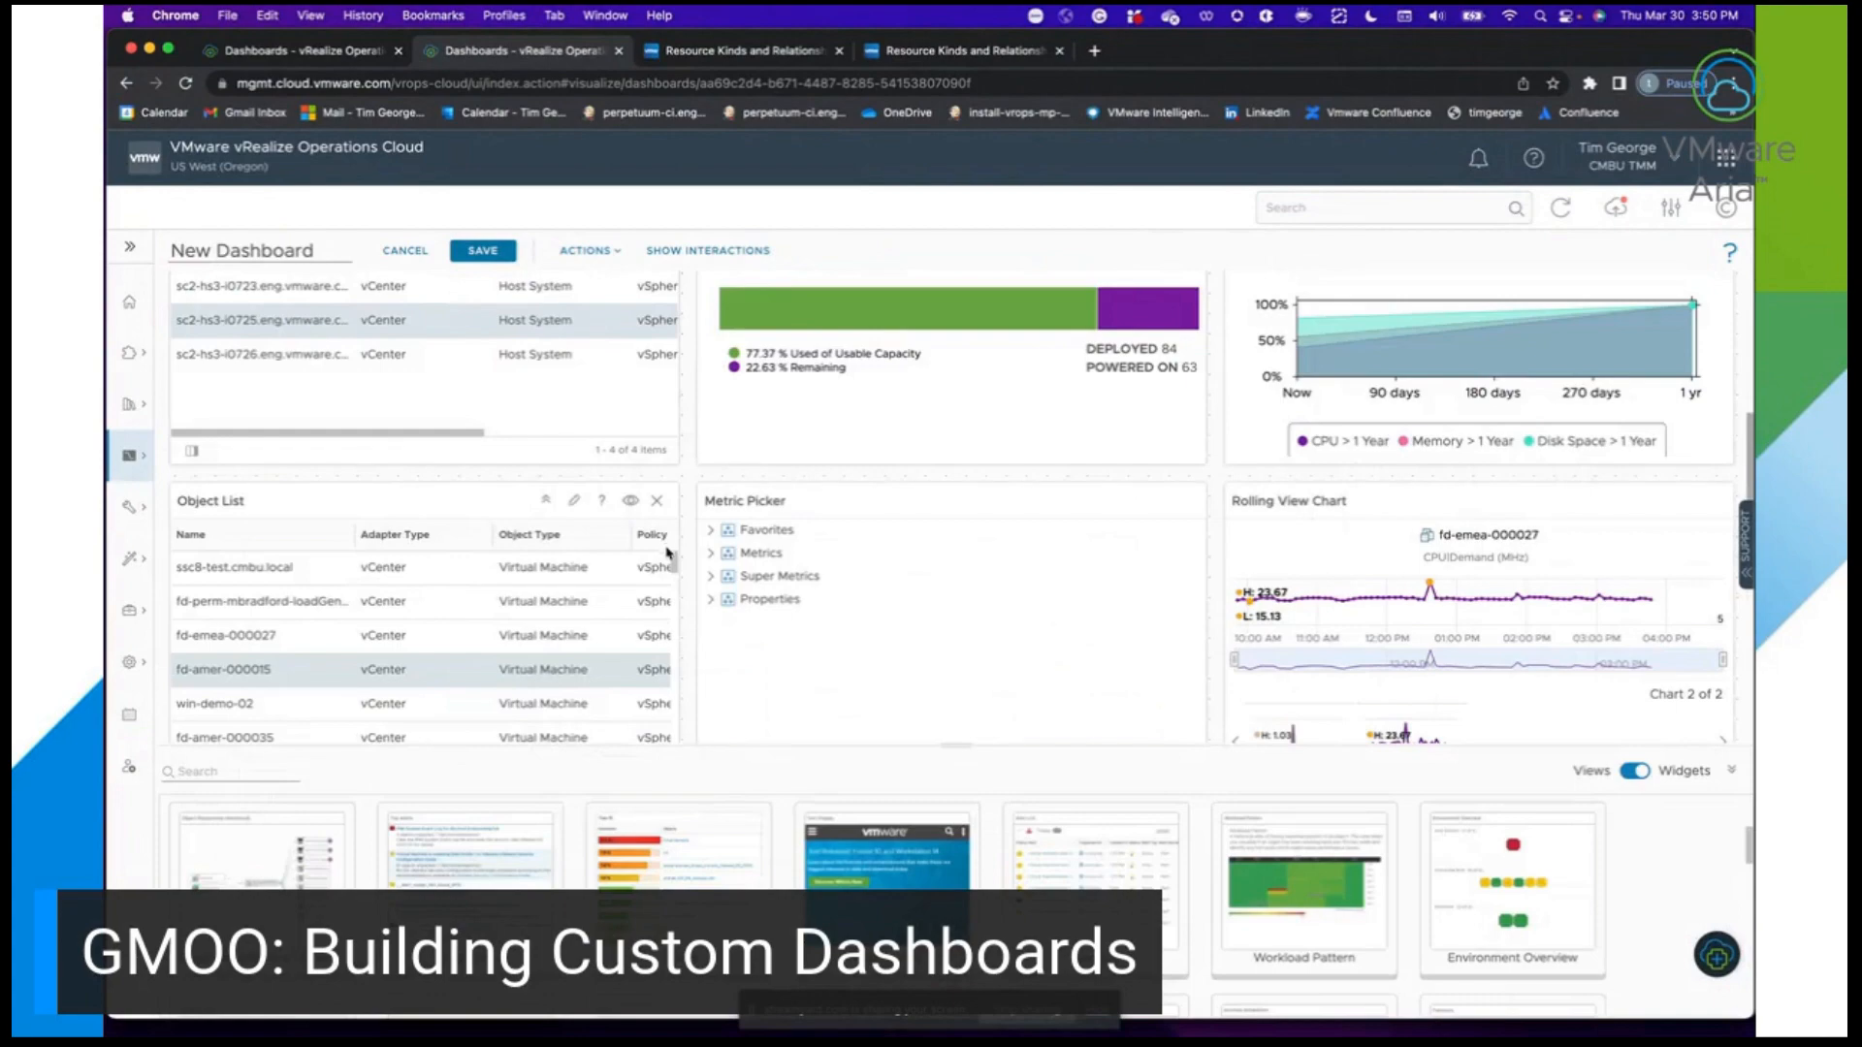
Select the fd-perm load-generator virtual machine in the Object List and view its object relationships.
click(582, 602)
scroll(691, 563, down, 5)
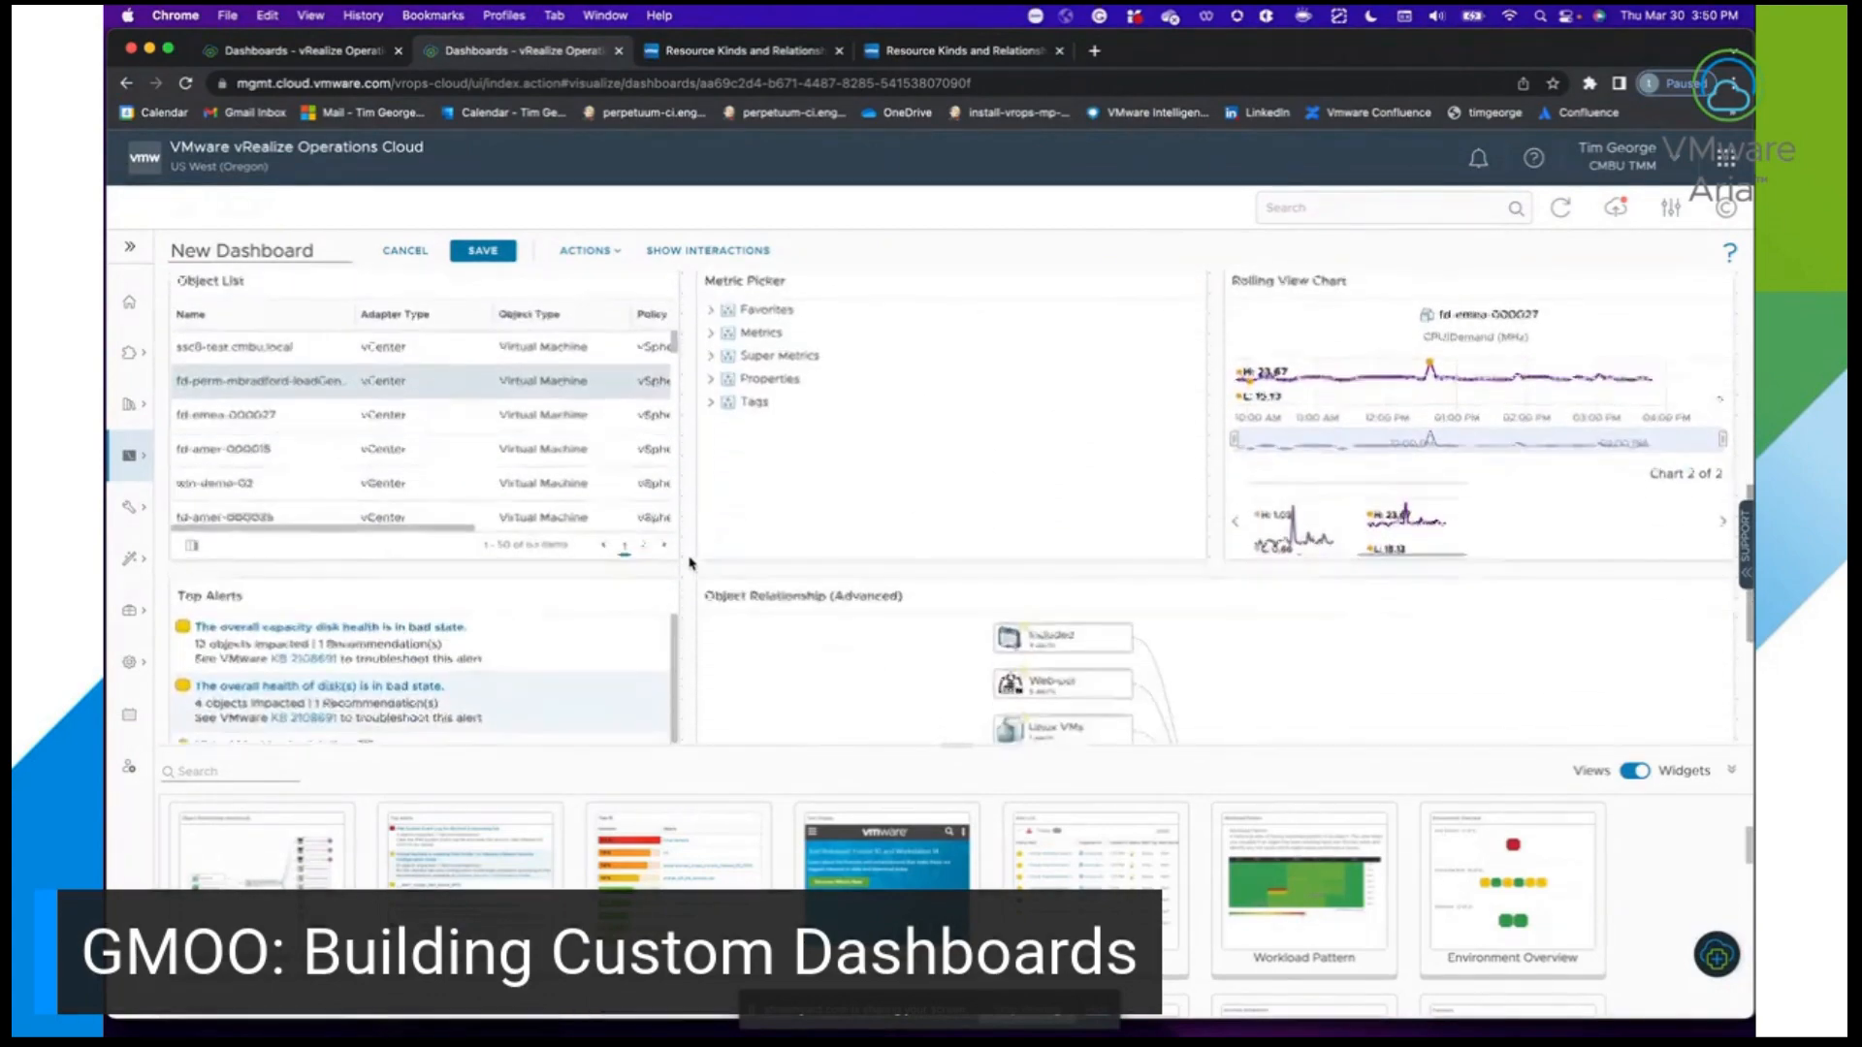
scroll(690, 562, down, 1)
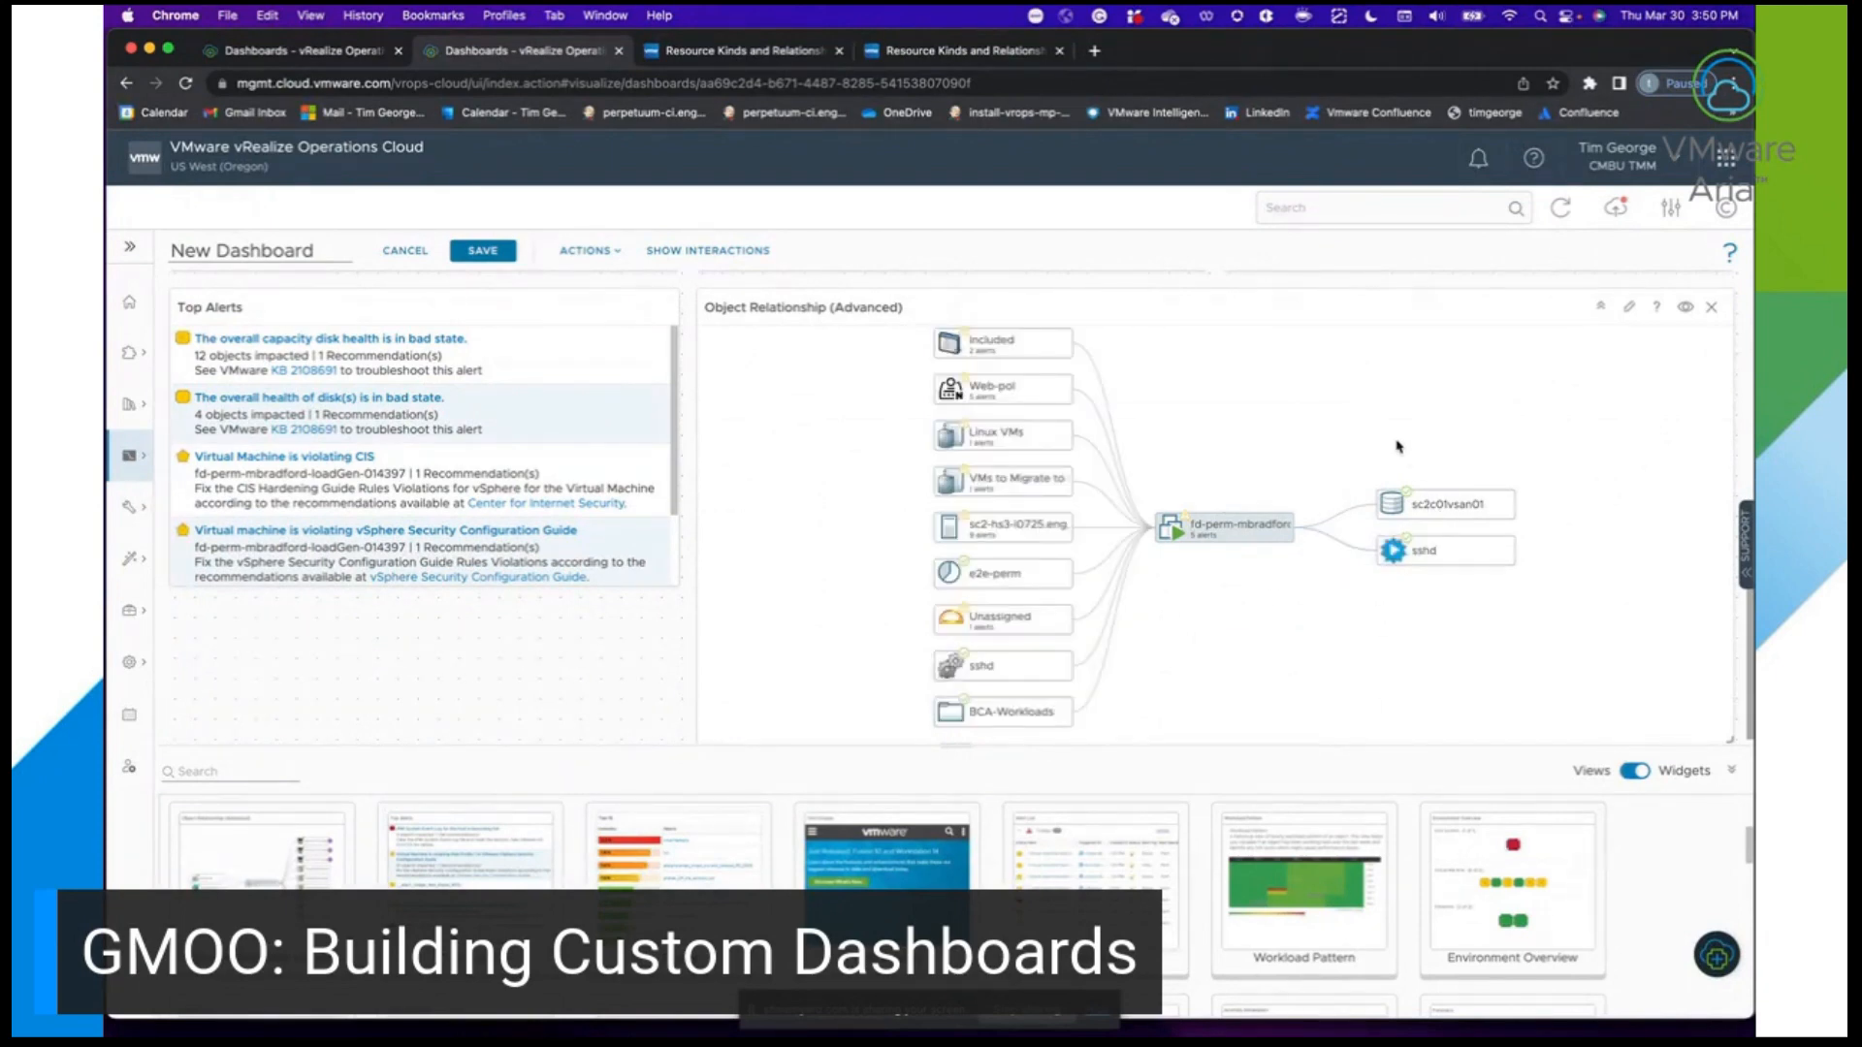
Increase the parents and children depth of the Object Relationship (Advanced) widget and save its configuration.
click(1634, 312)
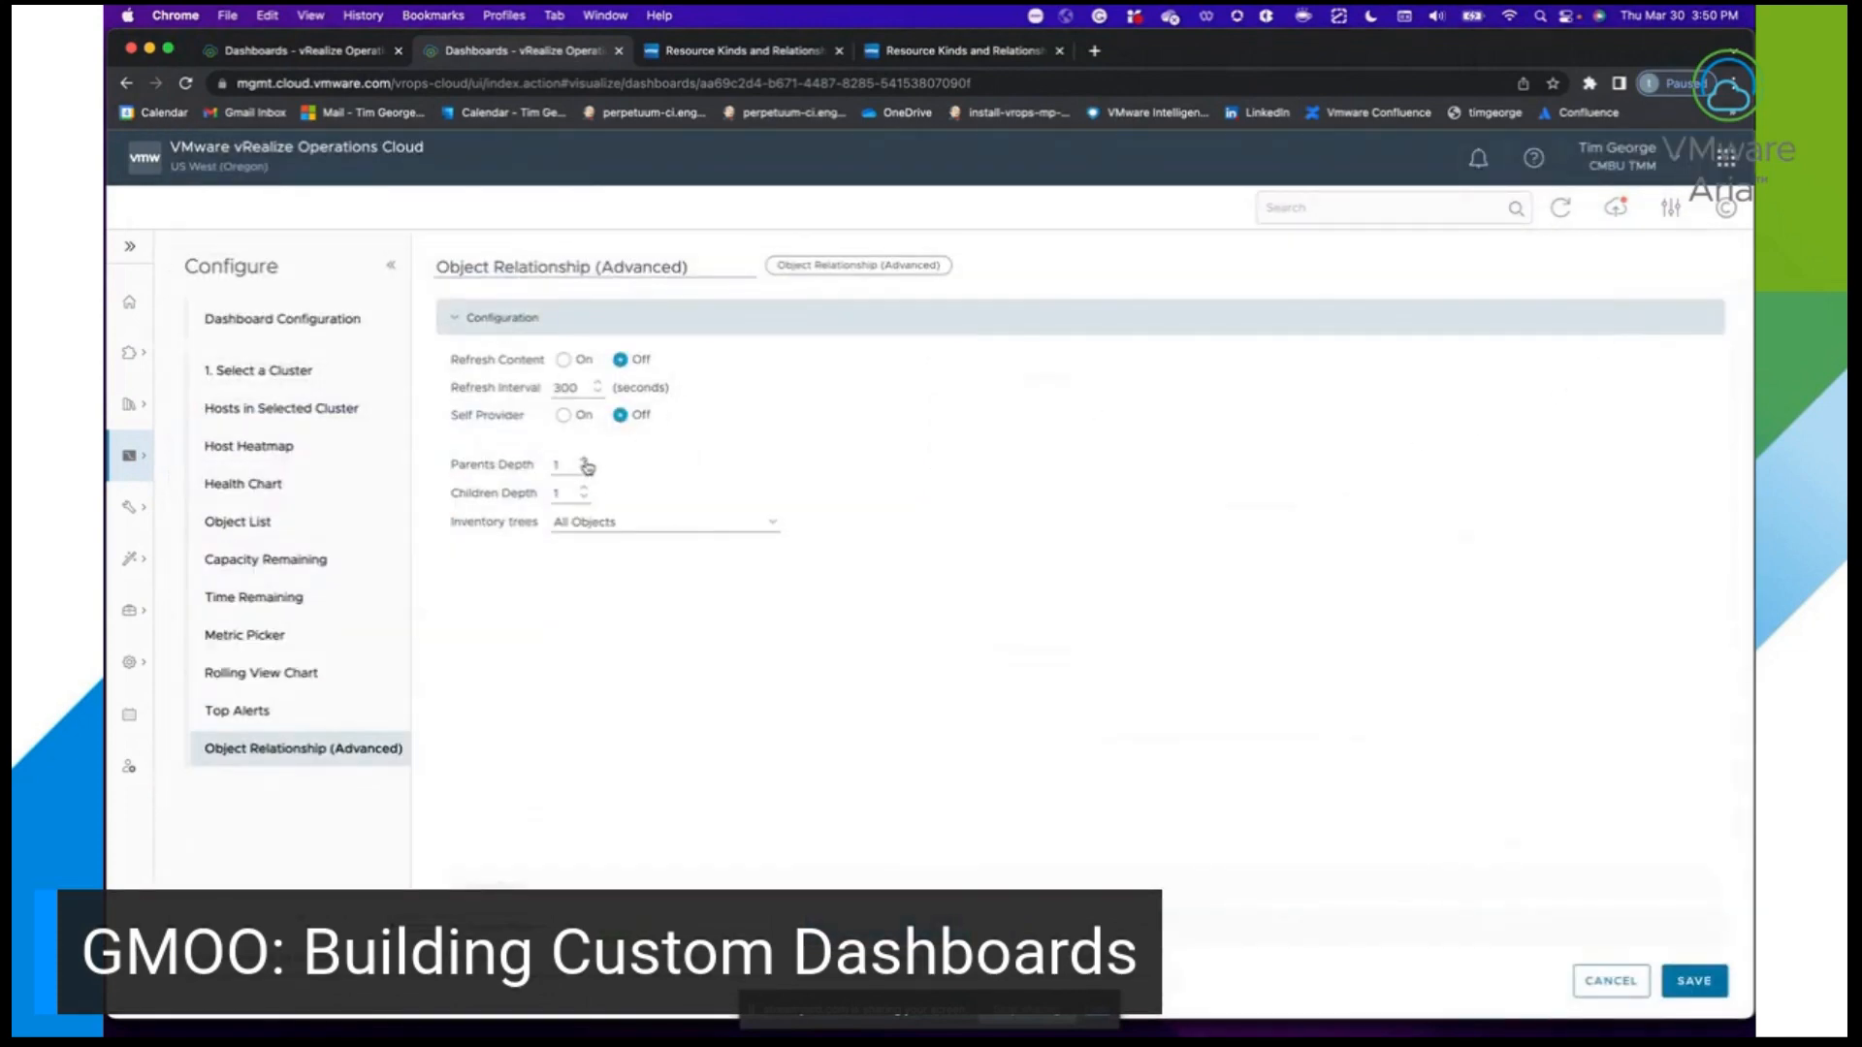
click(584, 488)
click(1694, 980)
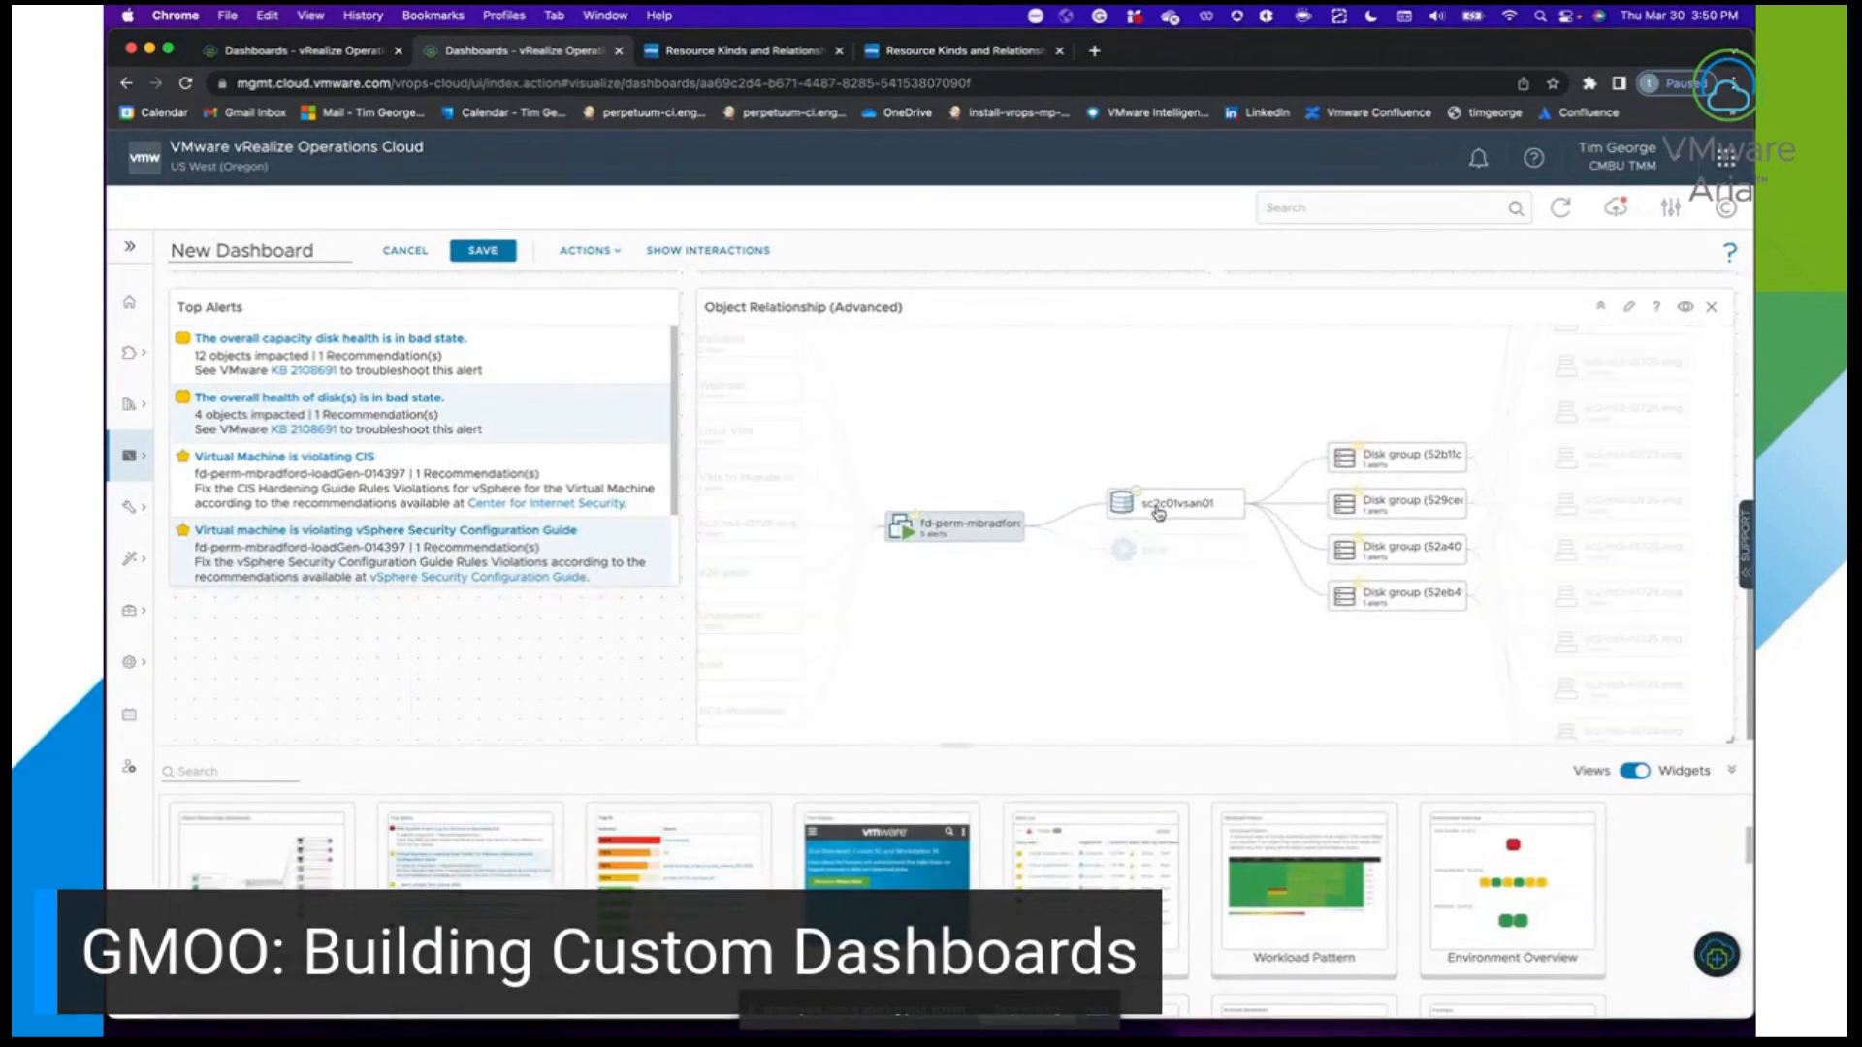
Examine the expanded relationship map from the virtual machine's disk groups up to the Santa Clara VC3 vCenter Server.
mouse_move(1379, 515)
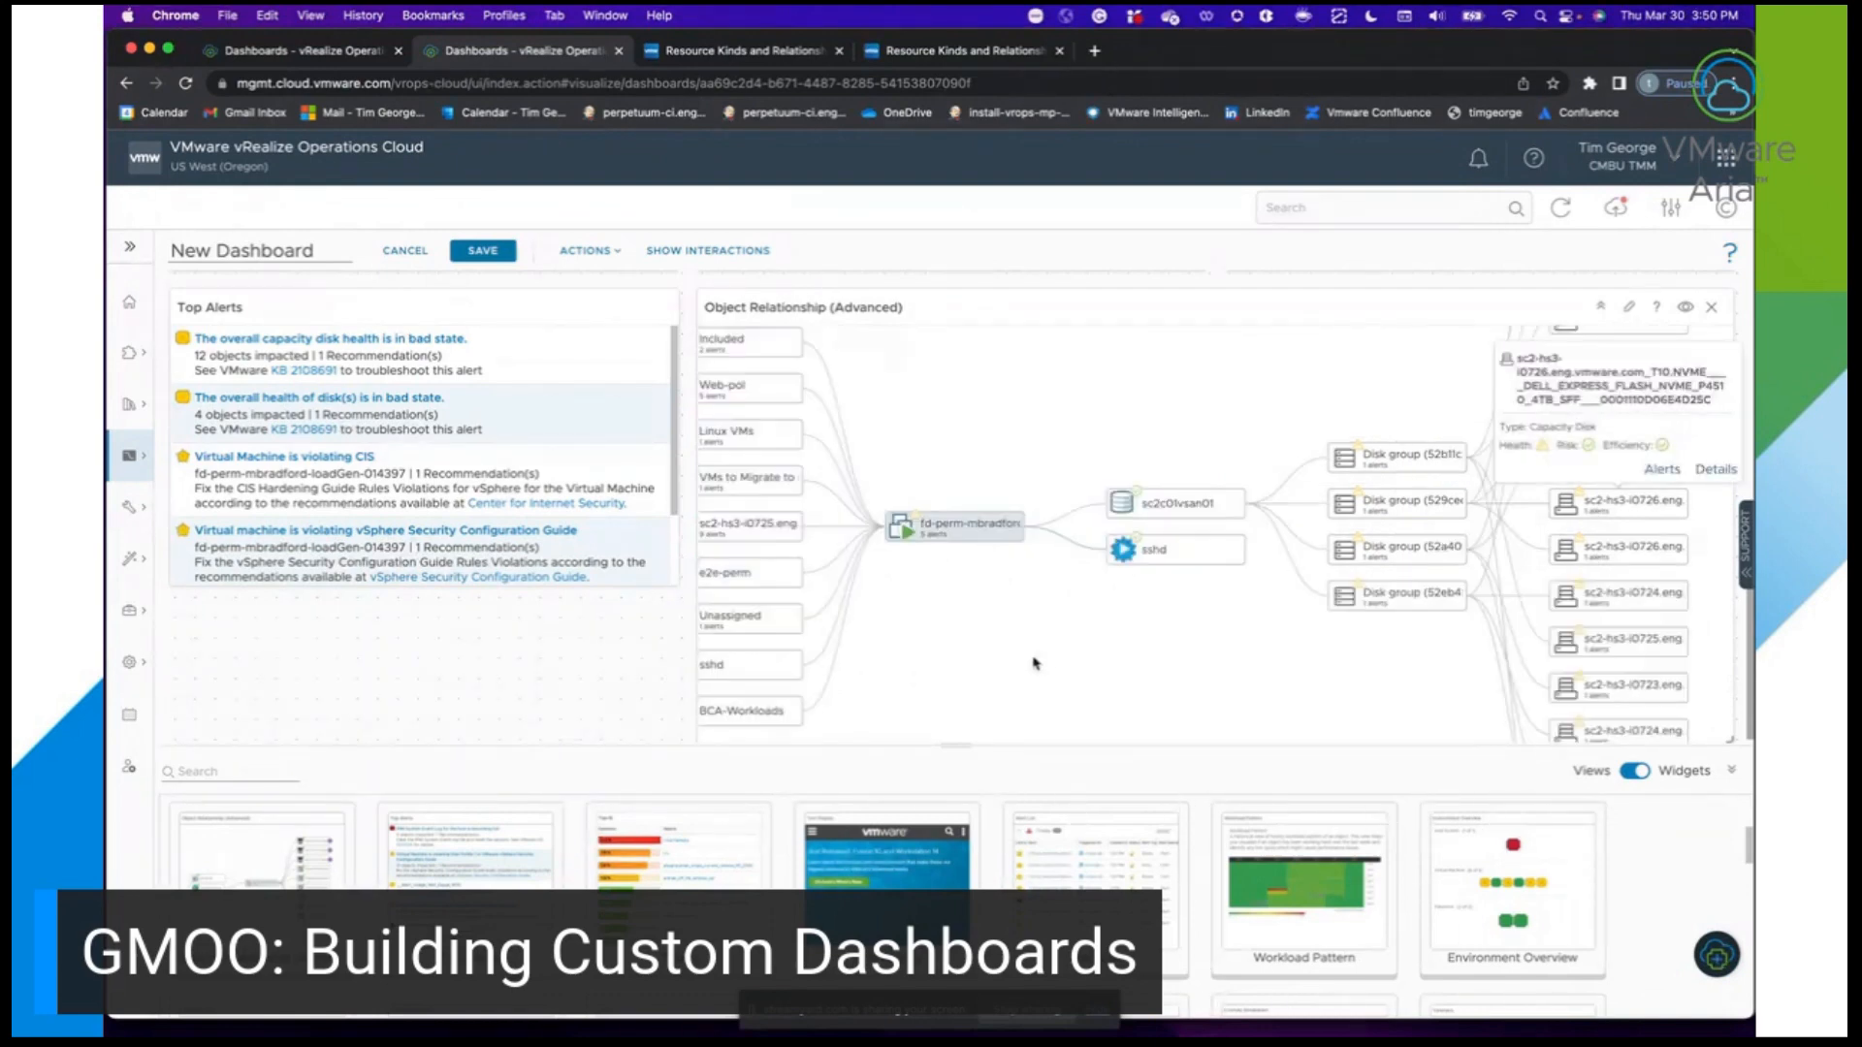
drag(981, 667, 1440, 617)
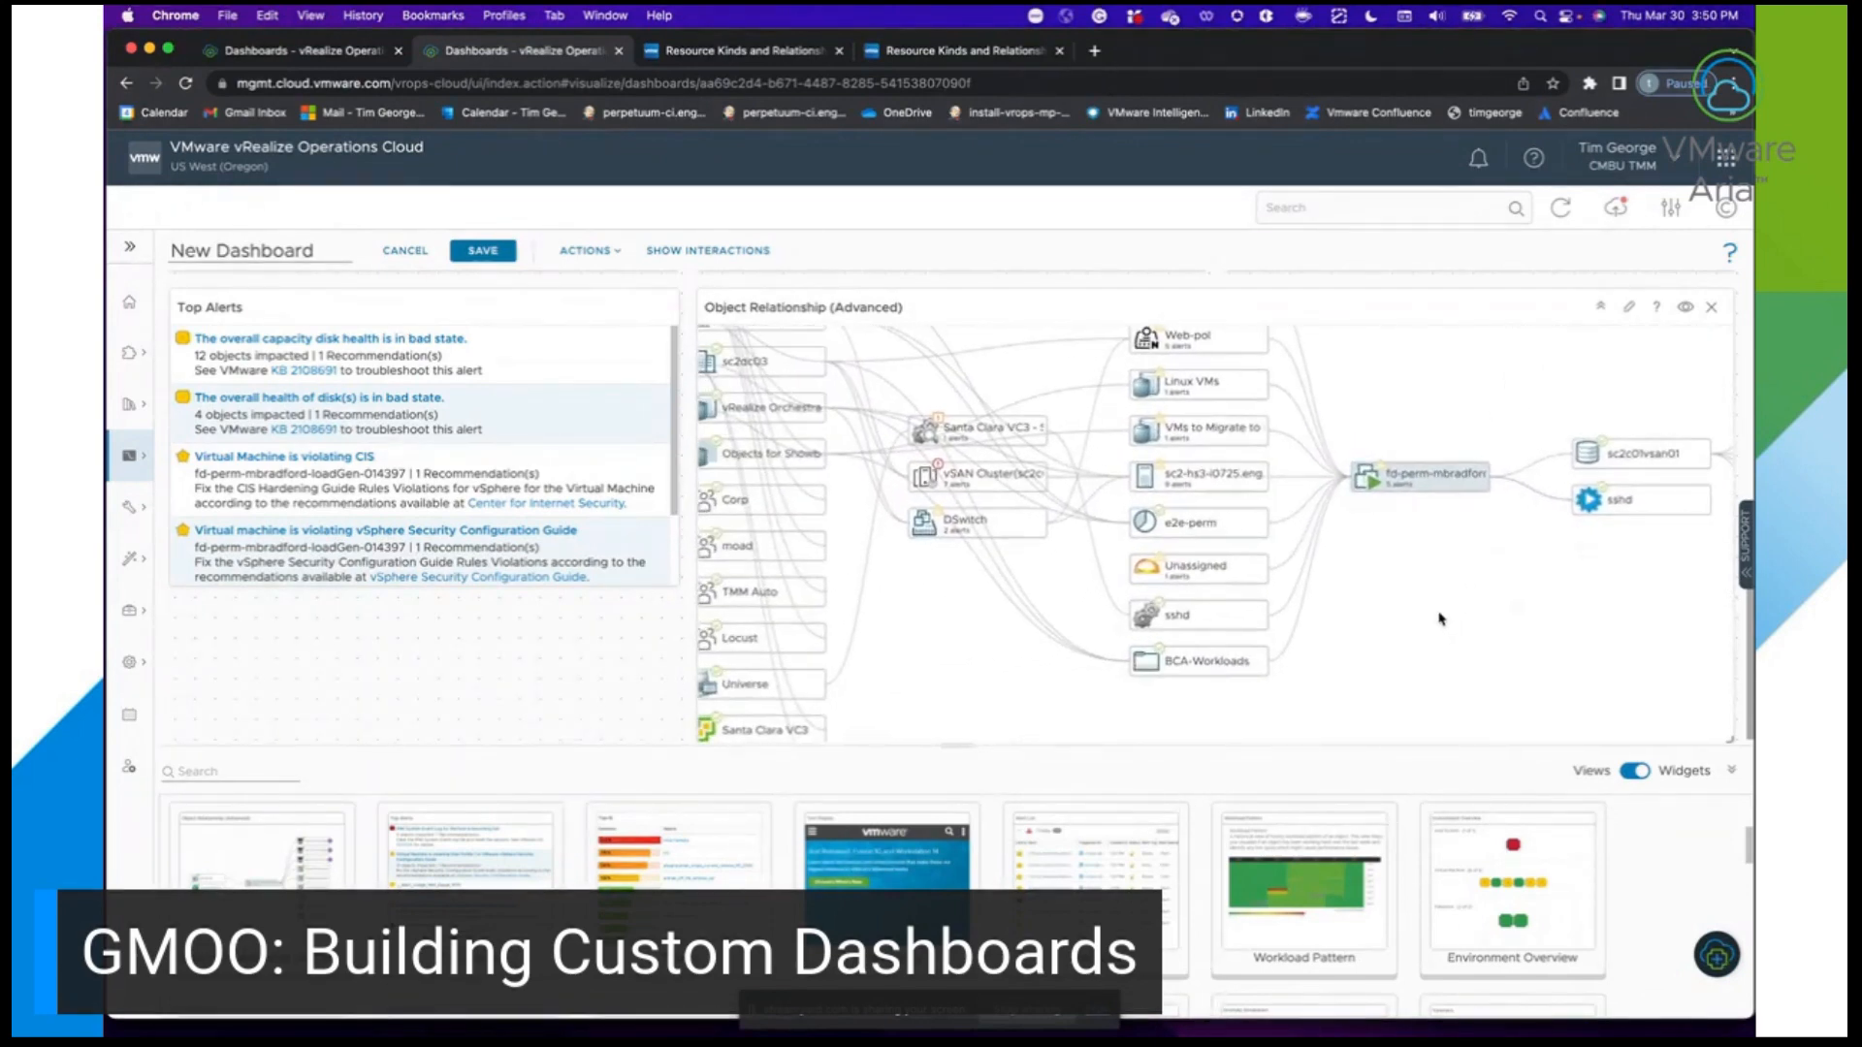
mouse_move(1185, 574)
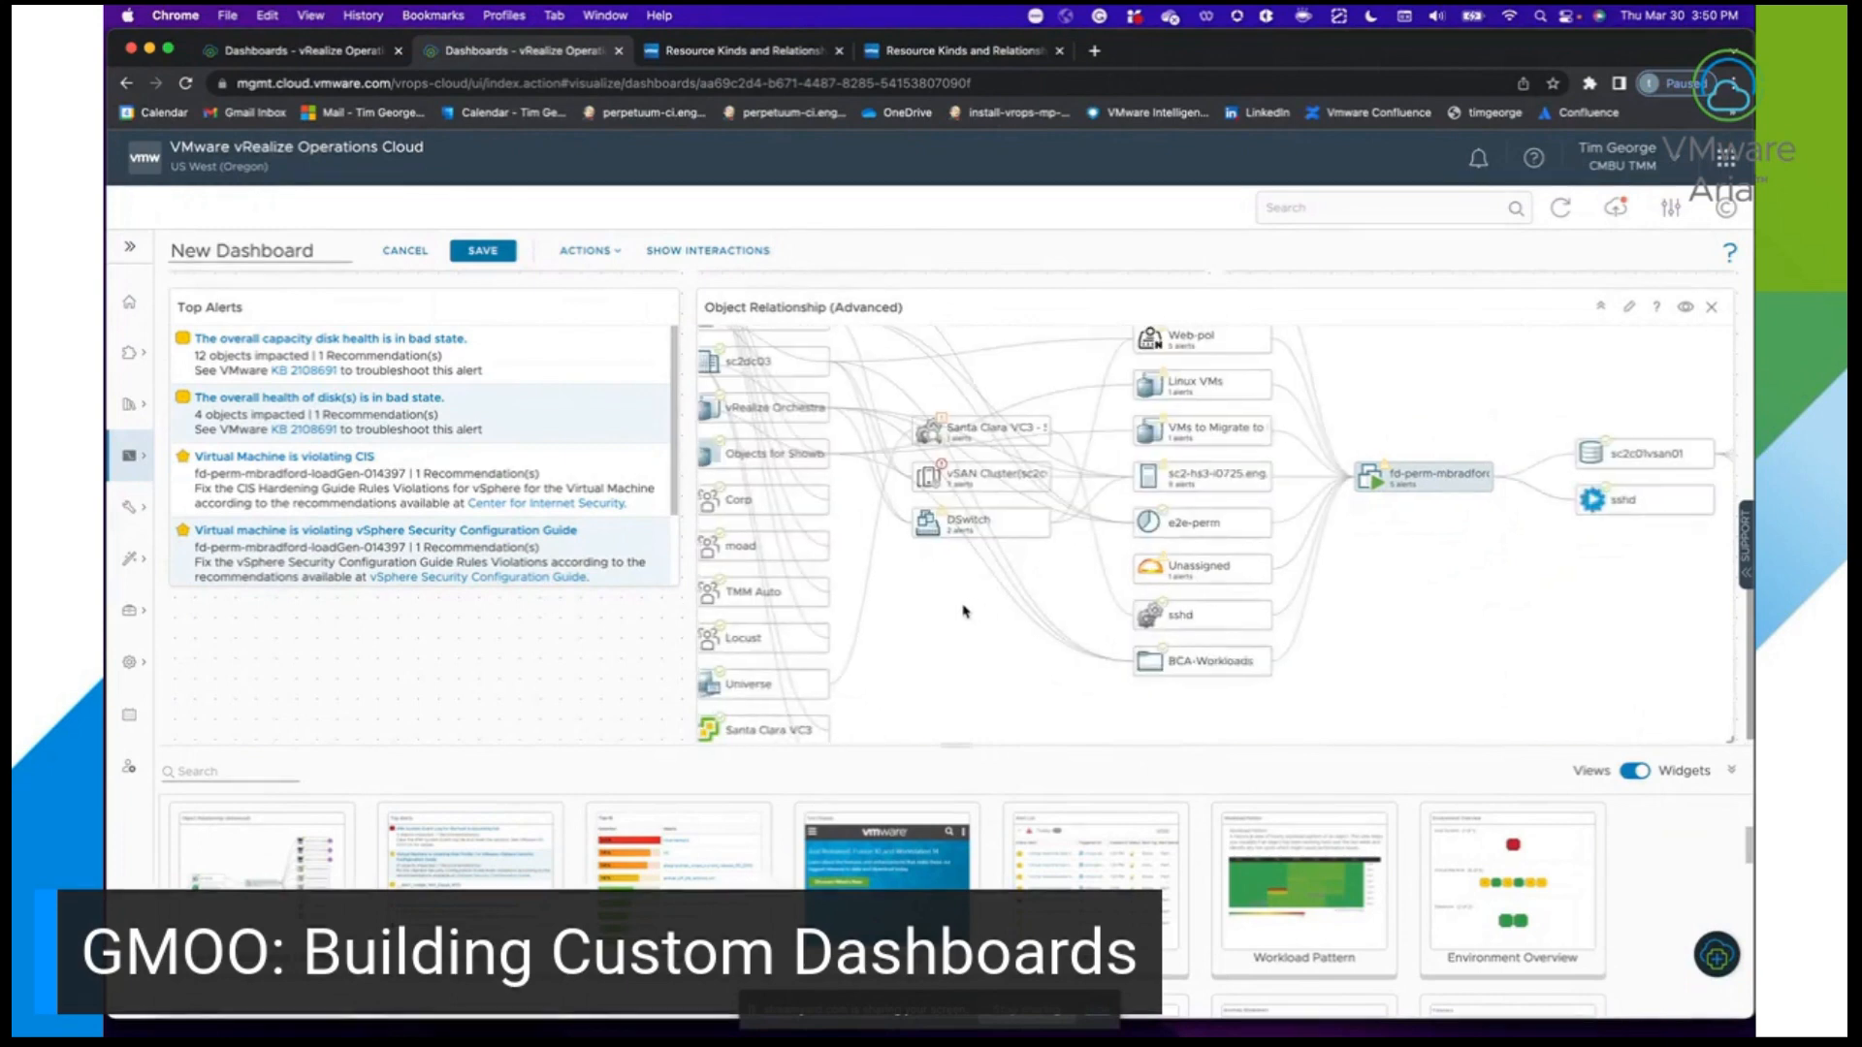
drag(968, 611, 1063, 656)
drag(971, 482, 1039, 575)
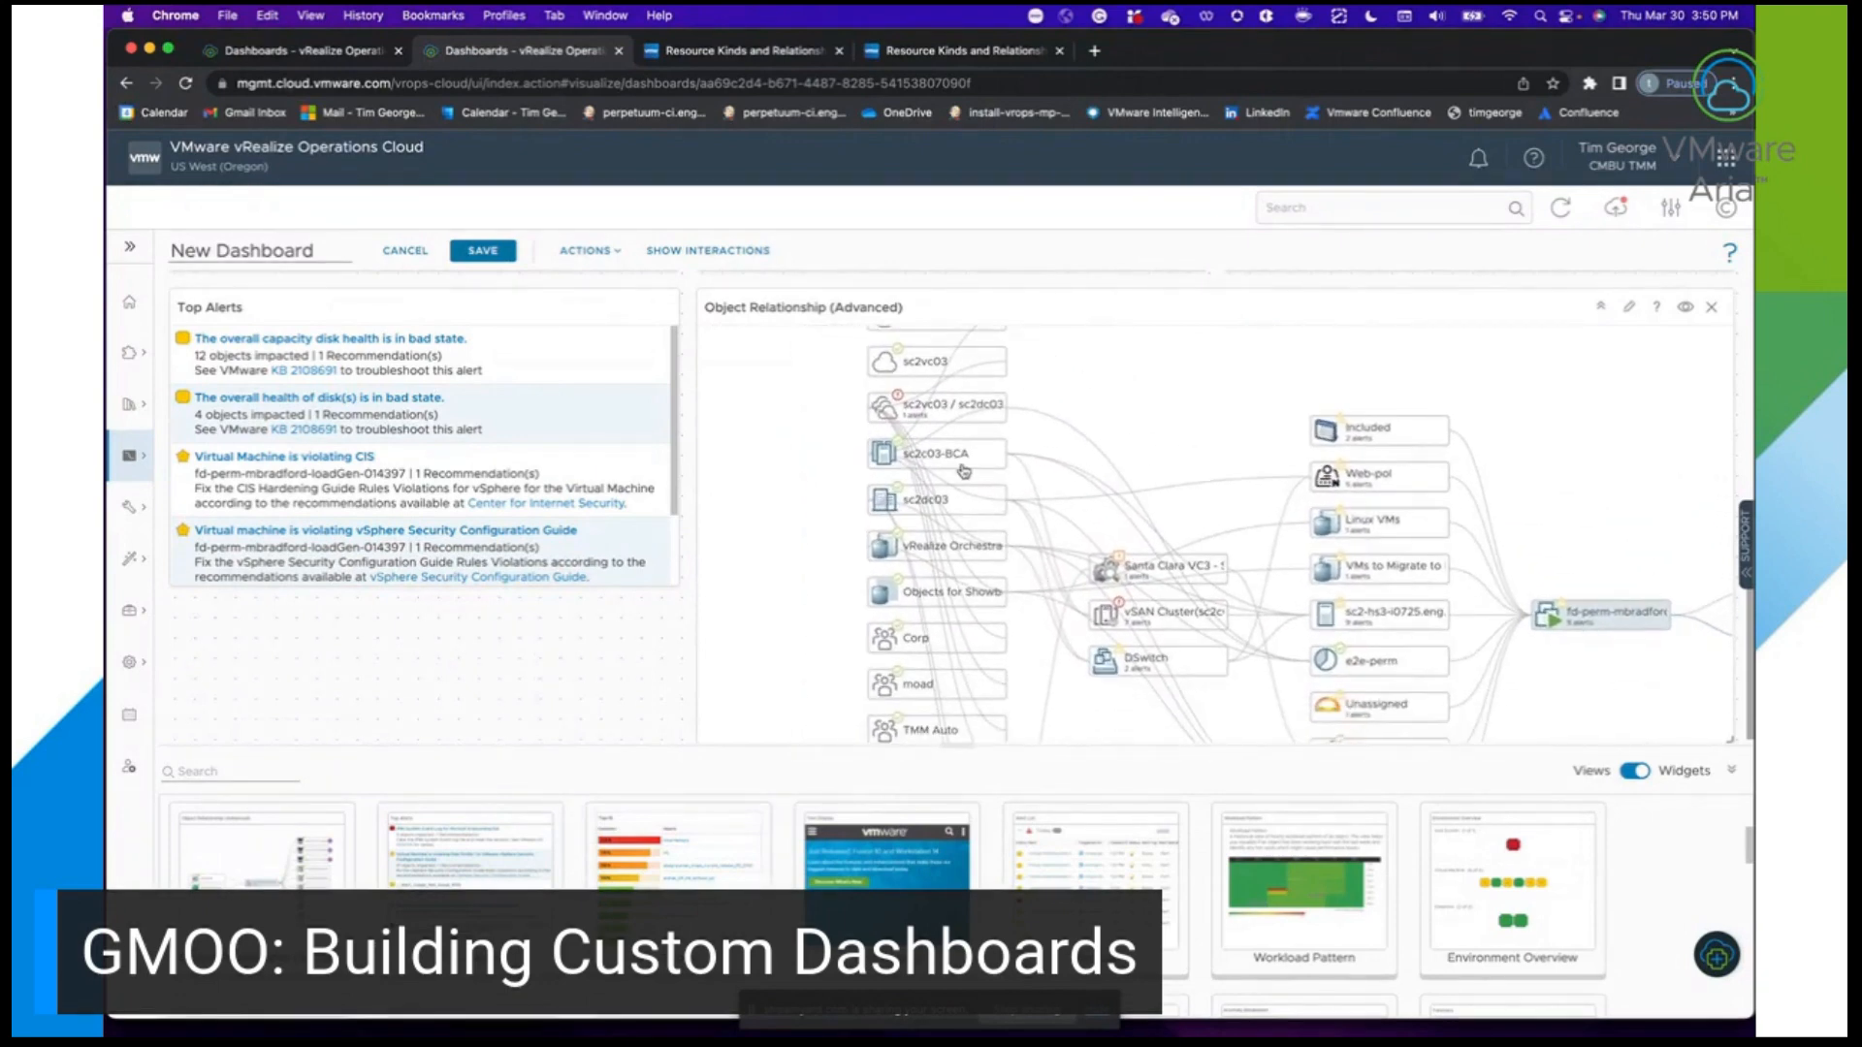
scroll(1047, 689, down, 5)
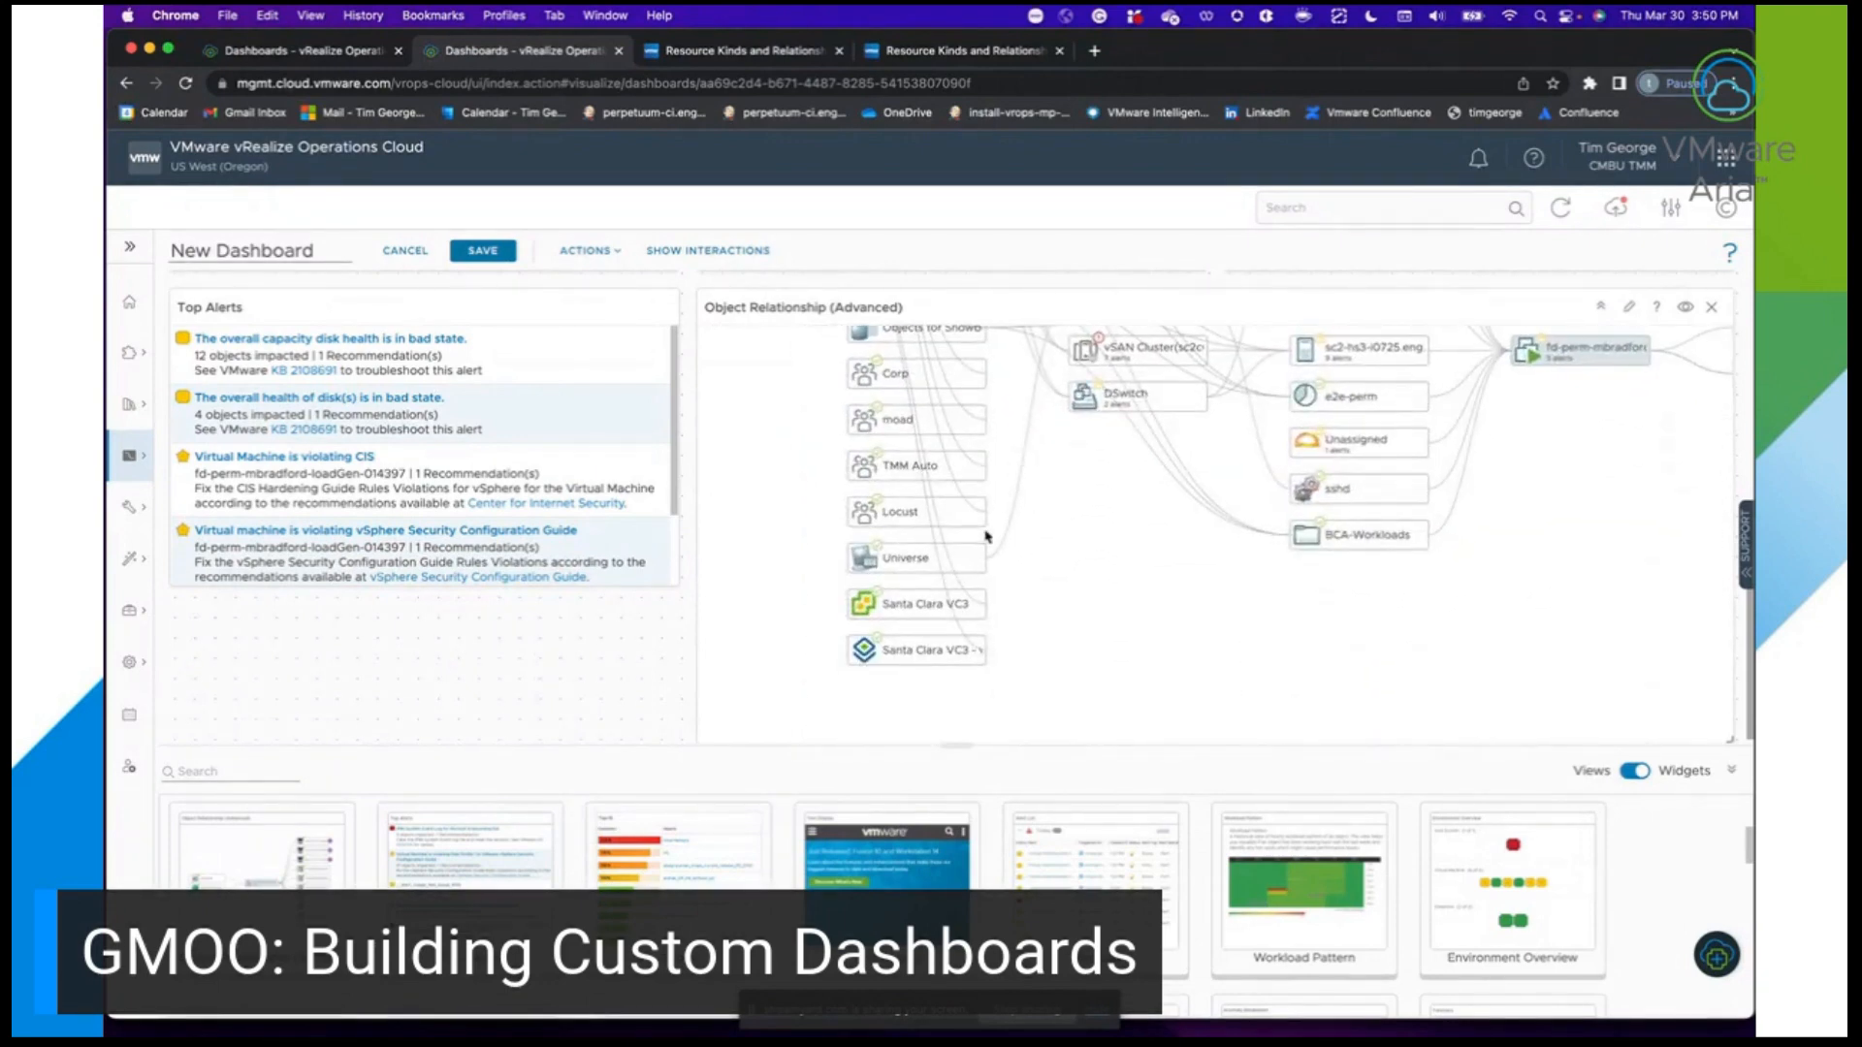
mouse_move(951, 609)
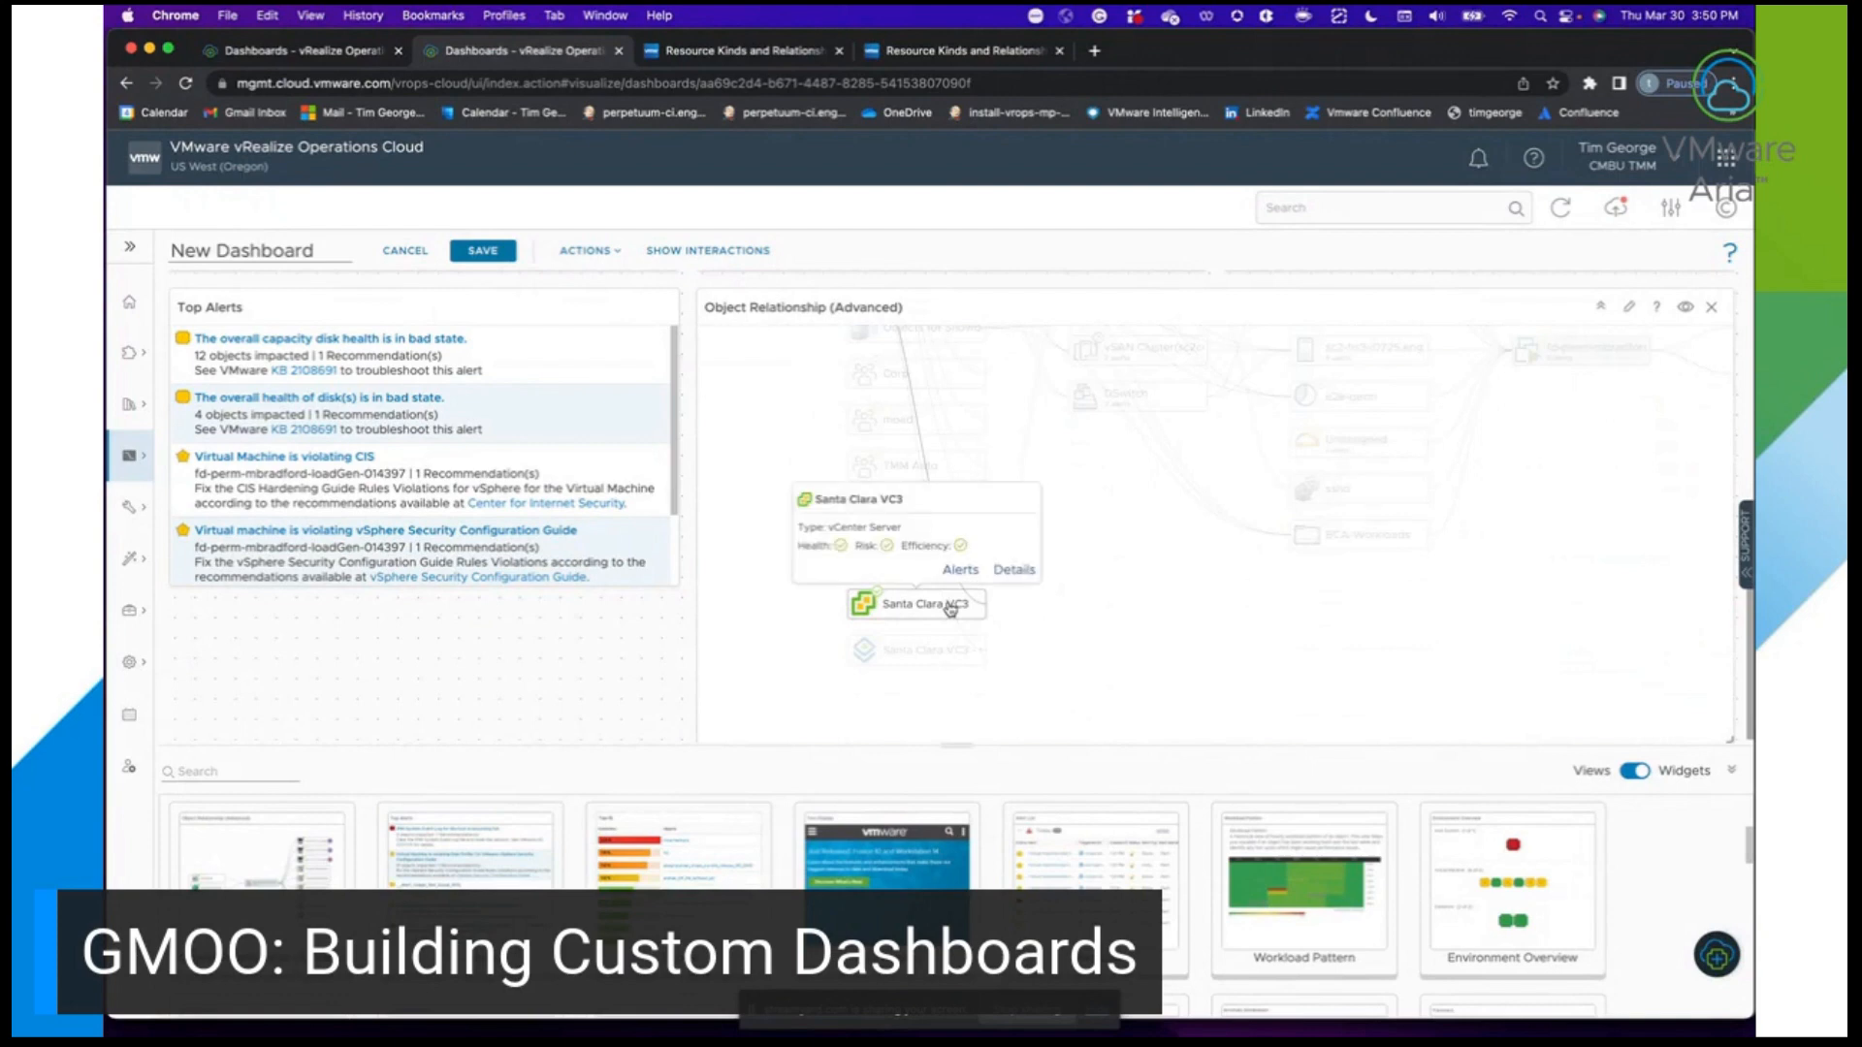
click(950, 606)
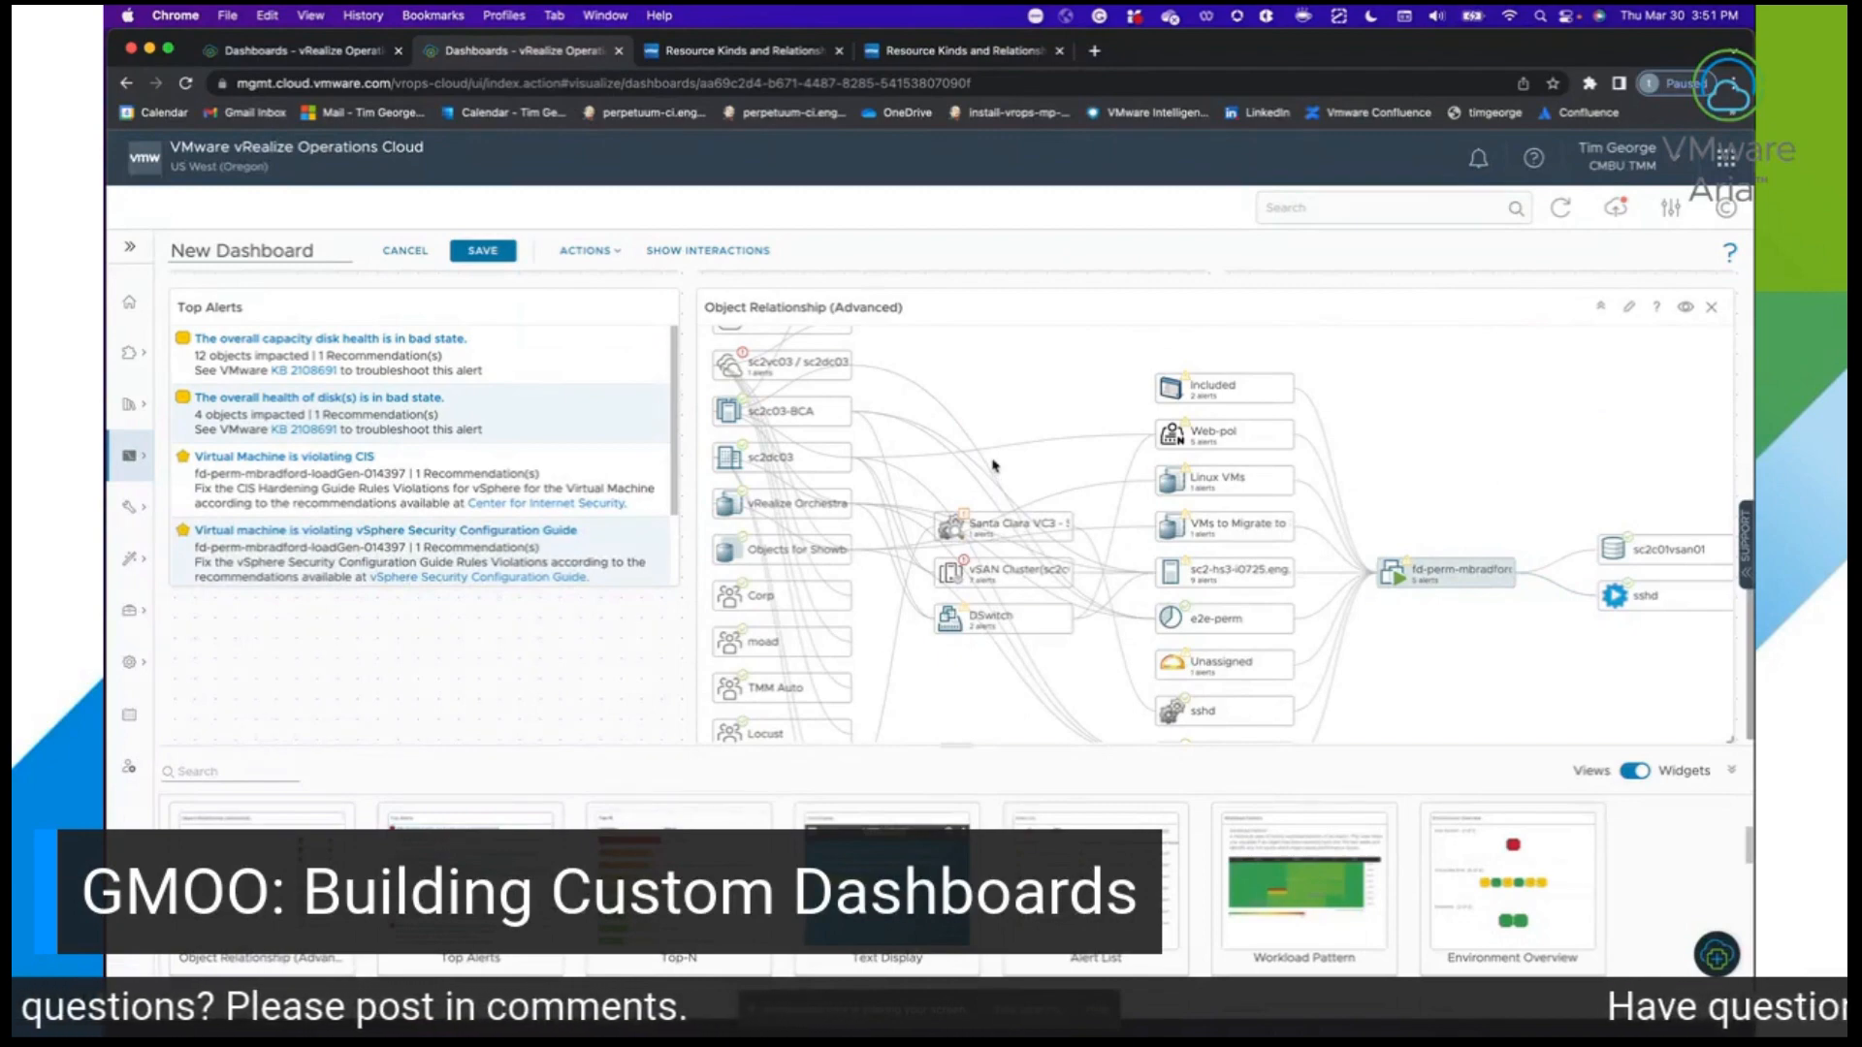
Switch to the PowerPoint slide show and review the checklist of session topics.
key(ctrl+Up)
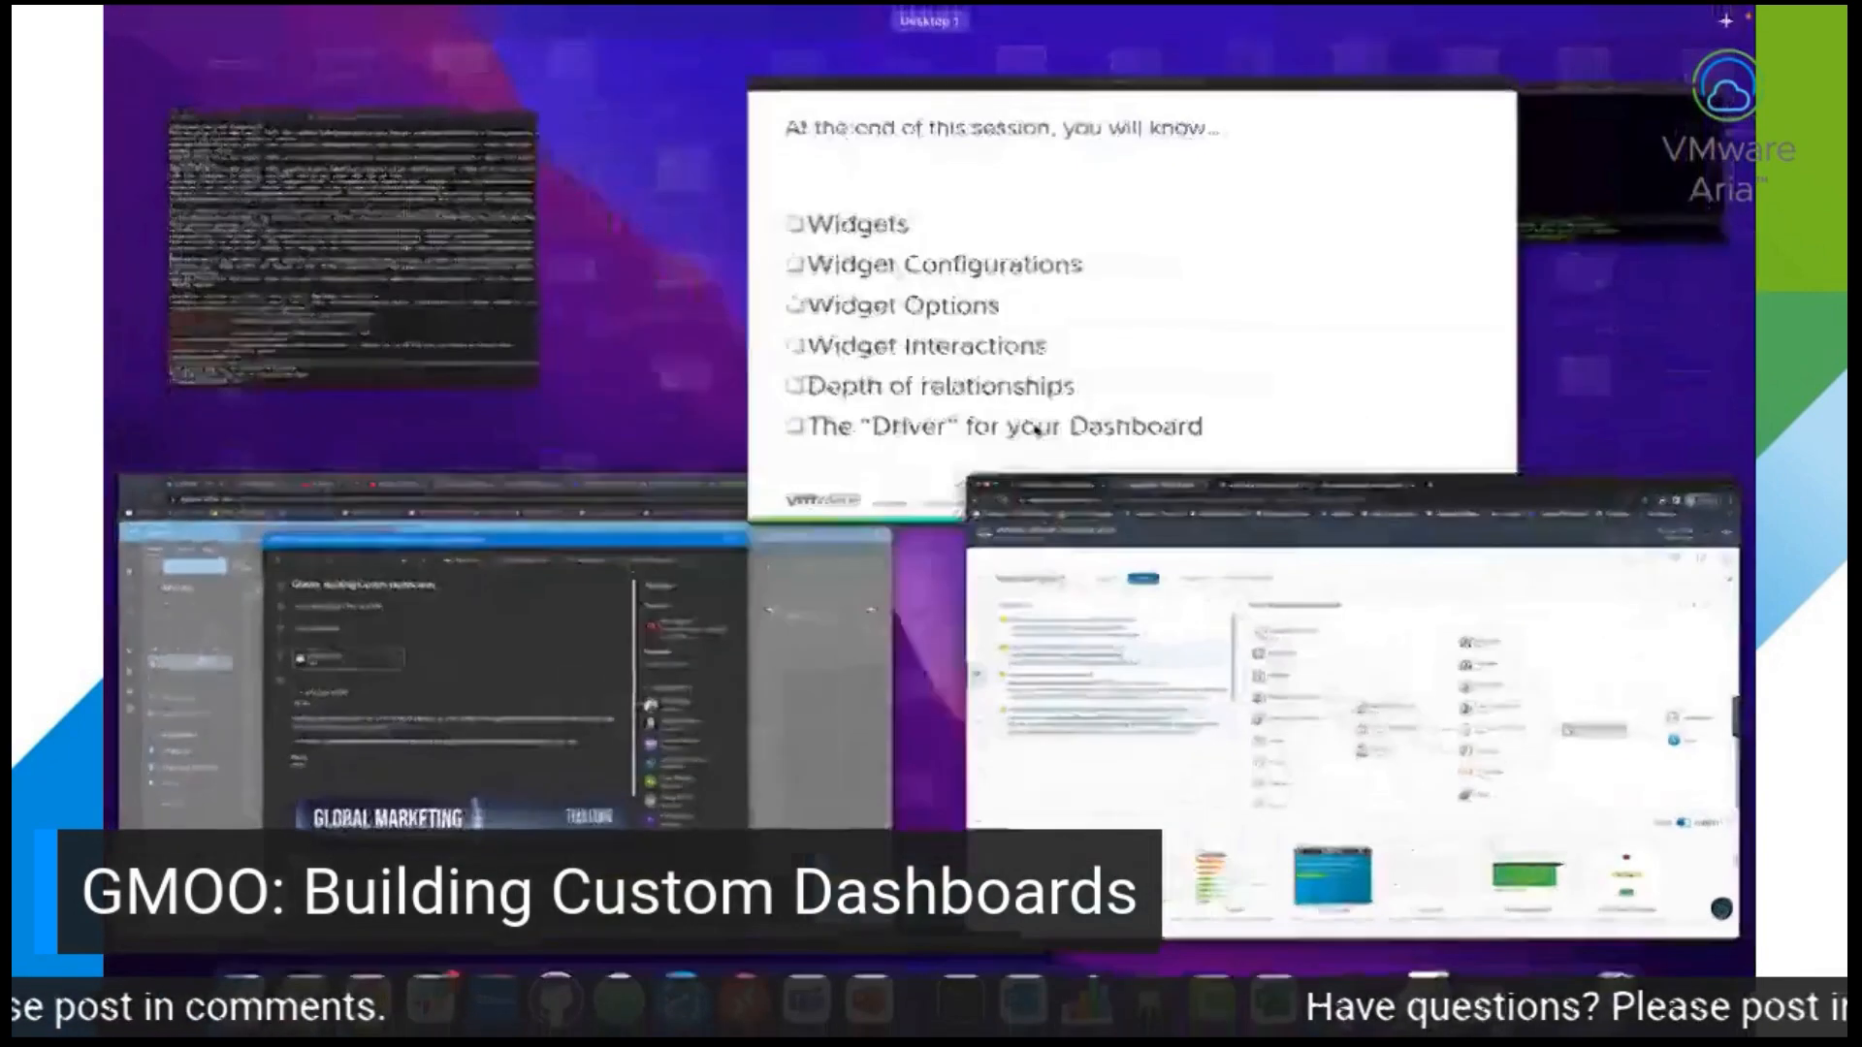
click(935, 271)
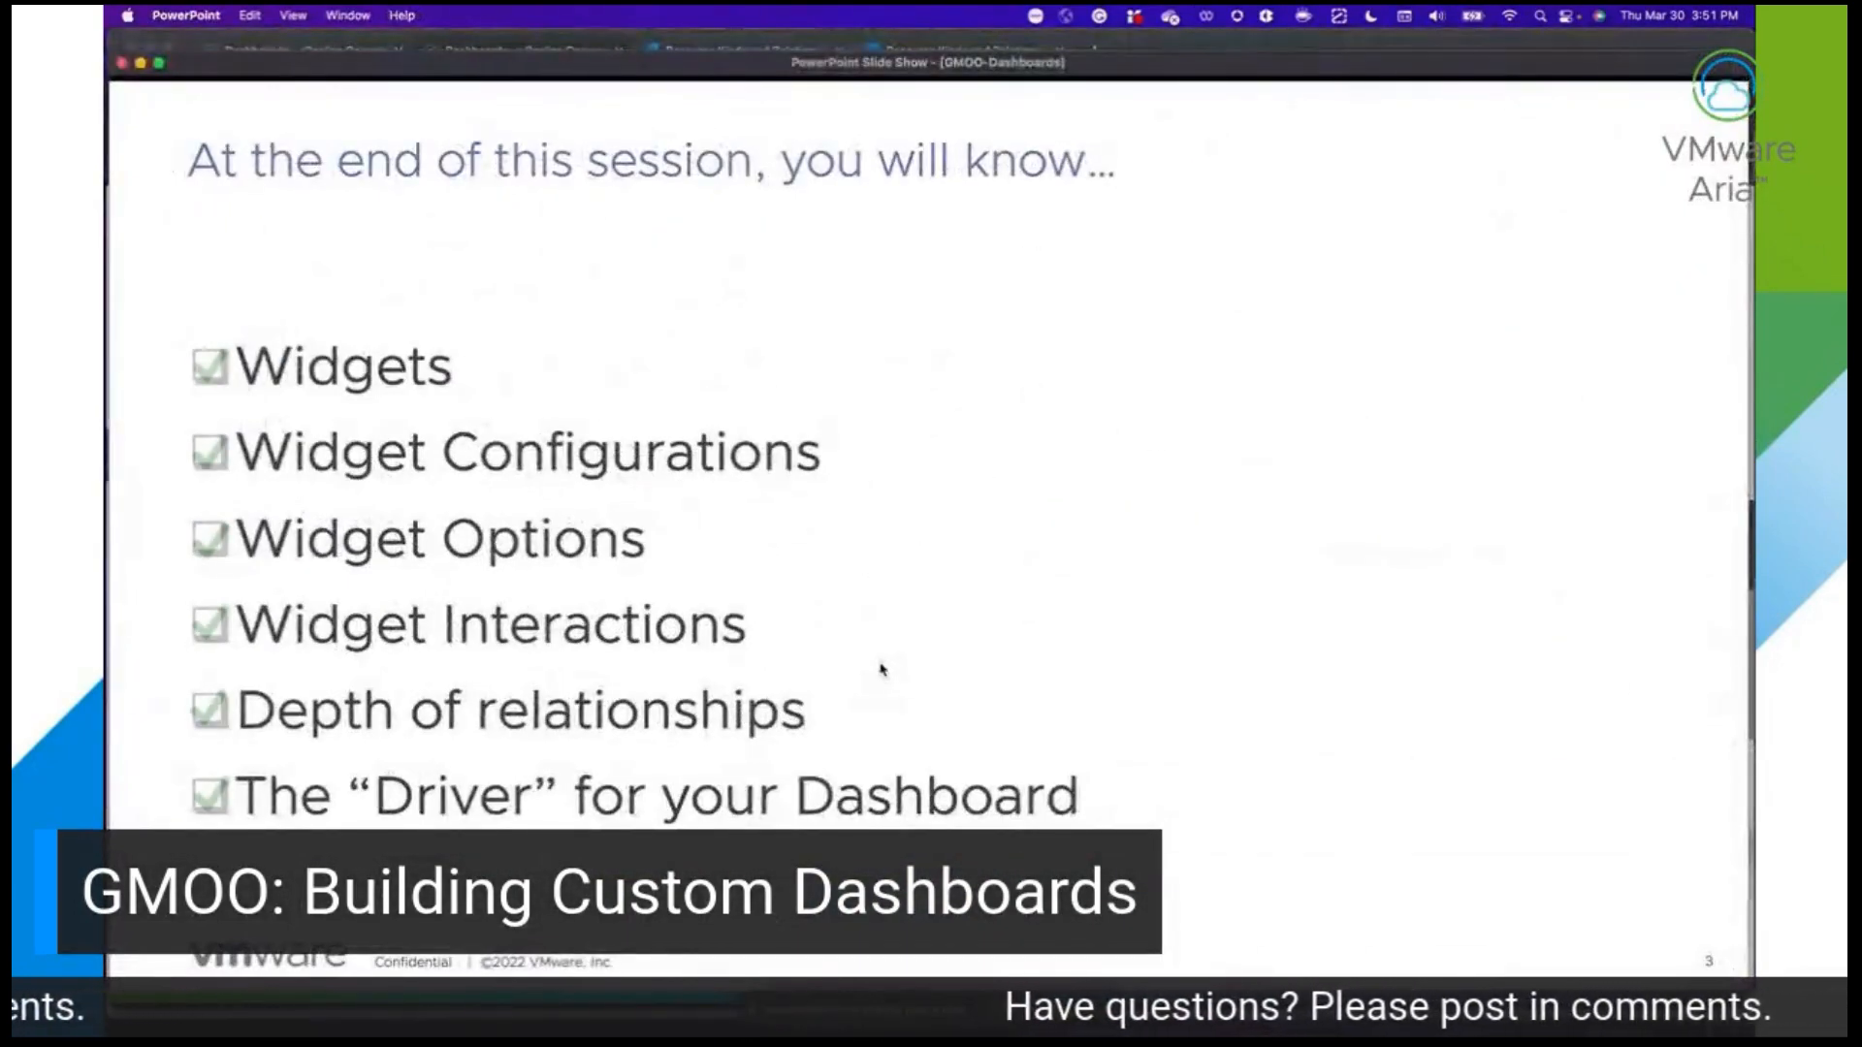